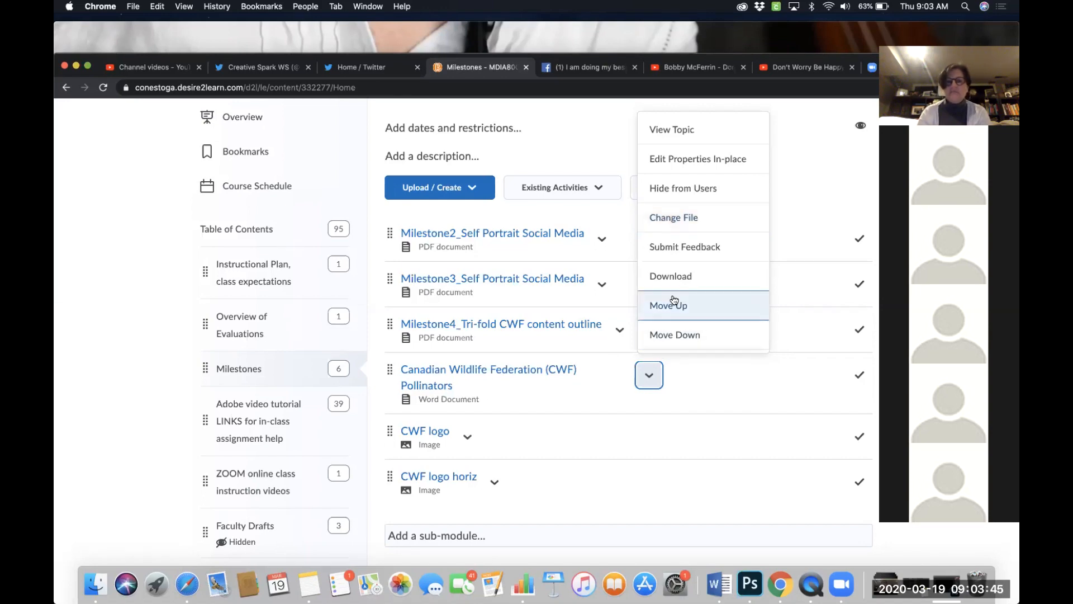
- Download the Canadian Wildlife Federation (CWF) Pollinators Word document from the Milestones module and save it
click(674, 278)
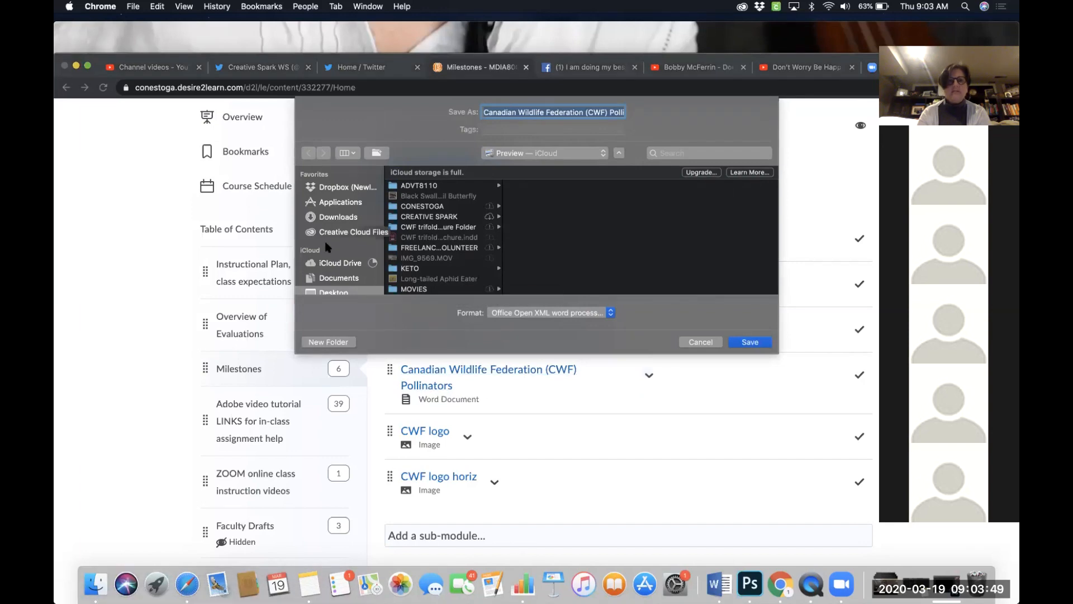
scroll(337, 267, down, 3)
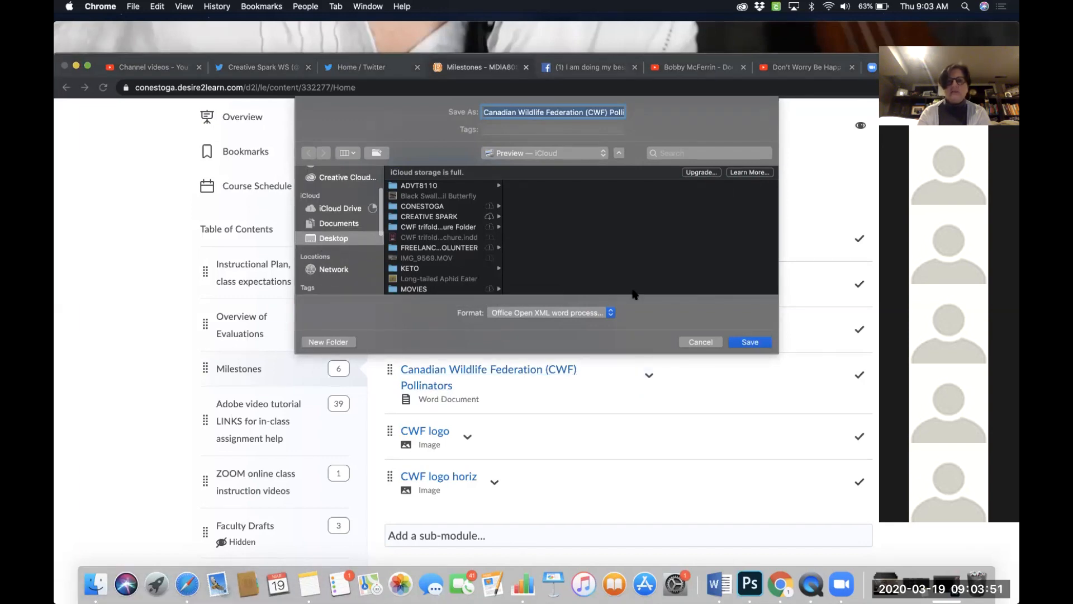
click(750, 342)
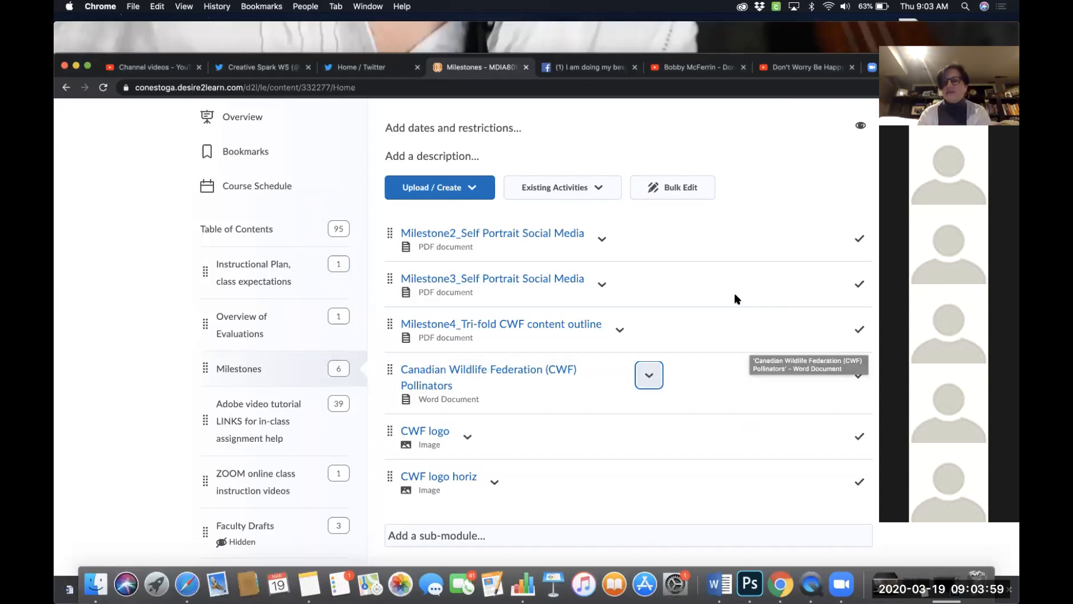
- Download the CWF logo image from the Milestones module and save it to the Desktop
click(468, 438)
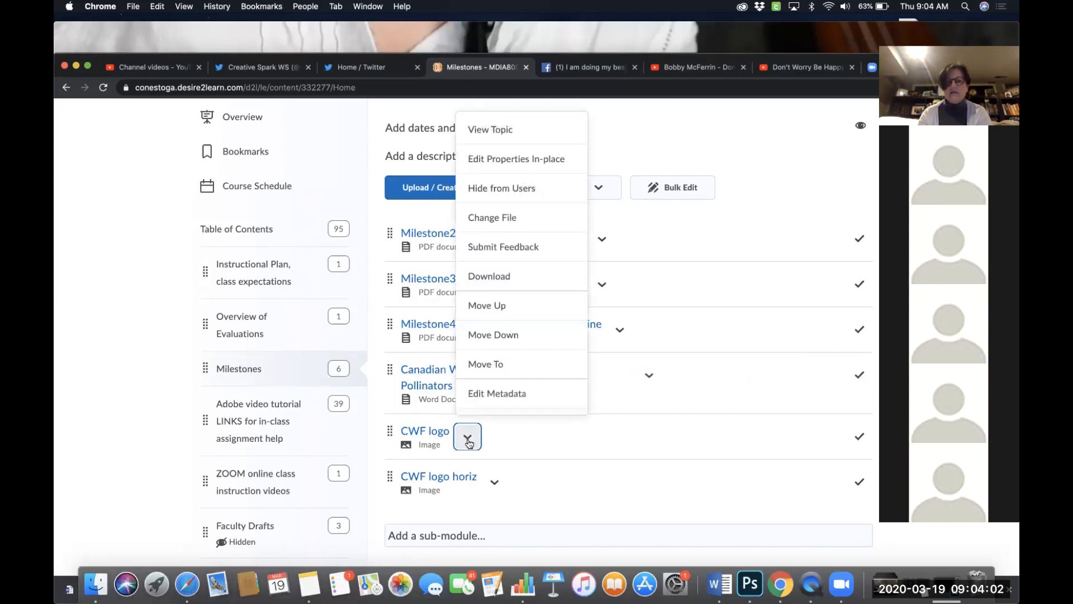
click(491, 275)
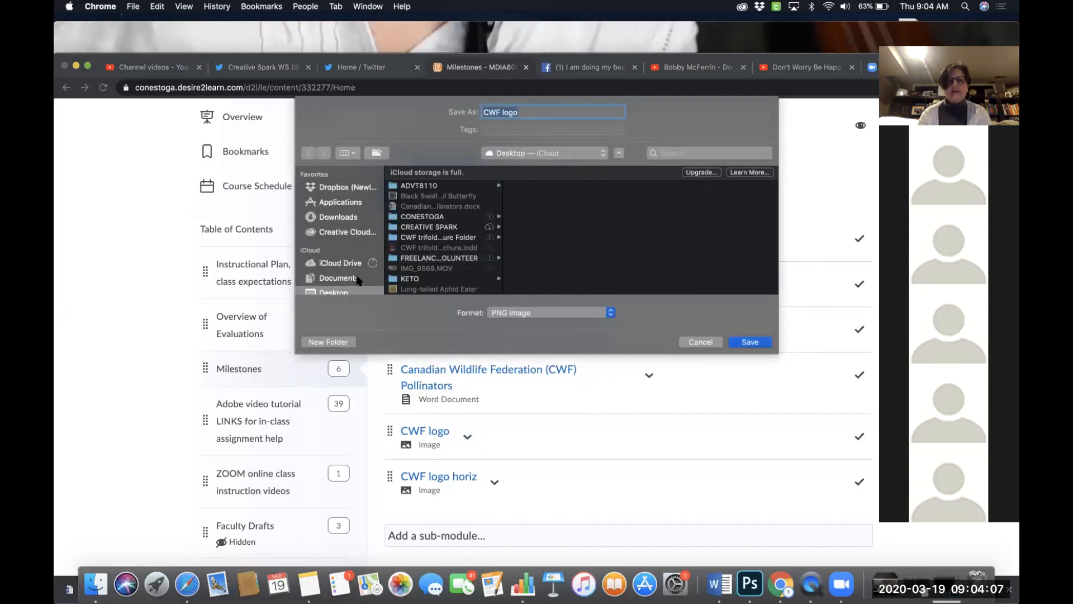
scroll(354, 282, down, 2)
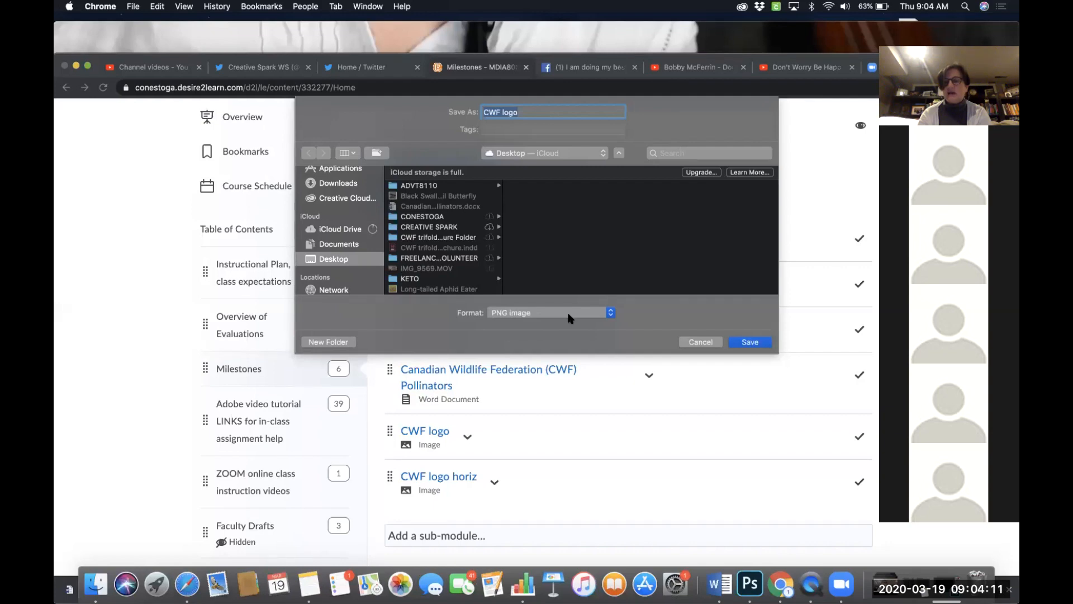
click(749, 342)
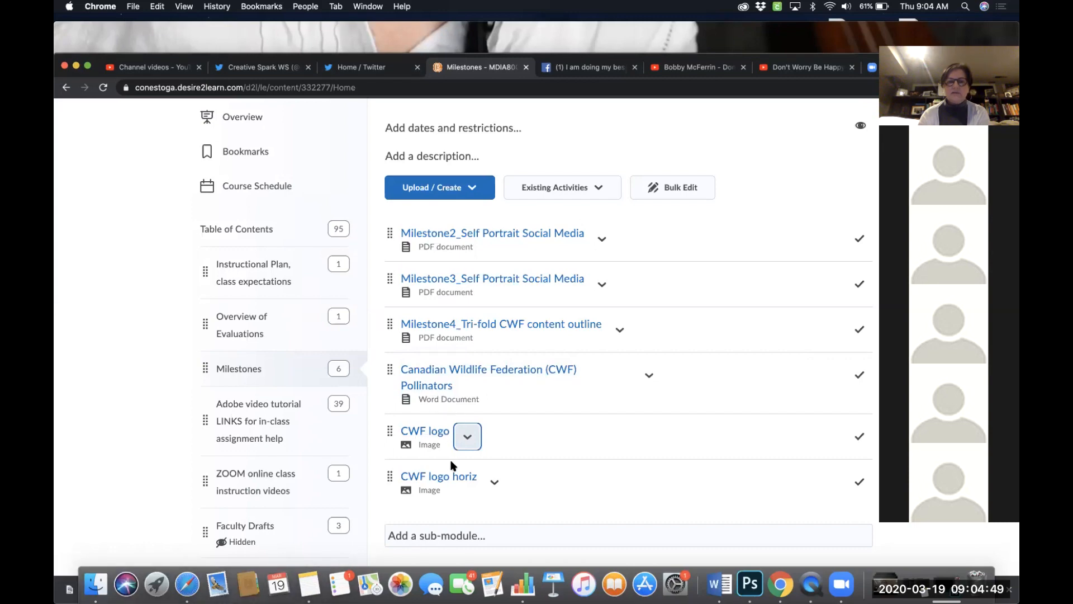
- Download the CWF logo horiz image from the Milestones module and save it to the Desktop
click(494, 483)
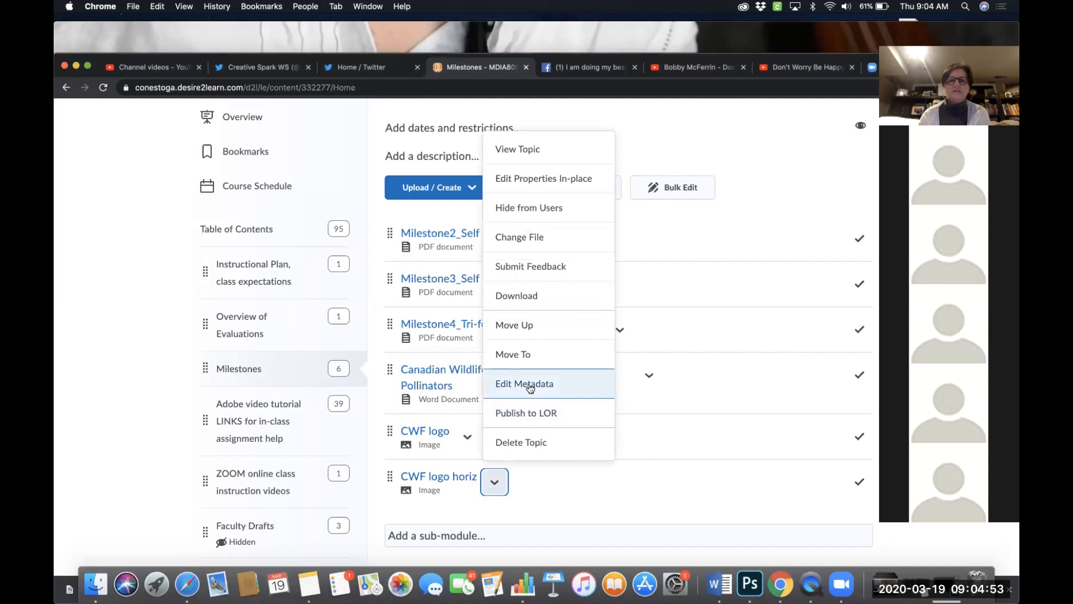
click(530, 298)
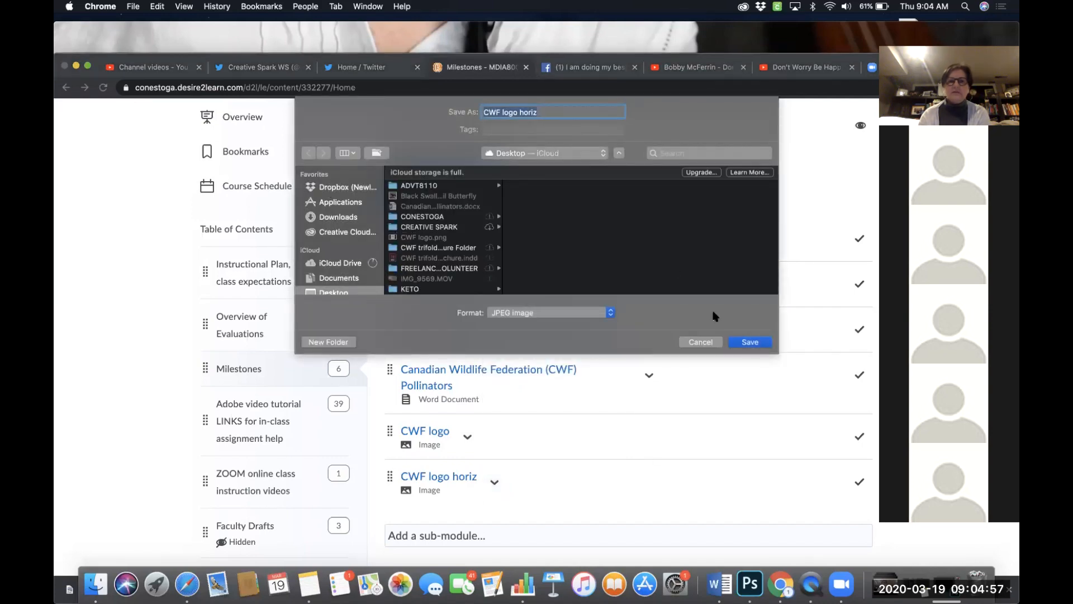
click(750, 342)
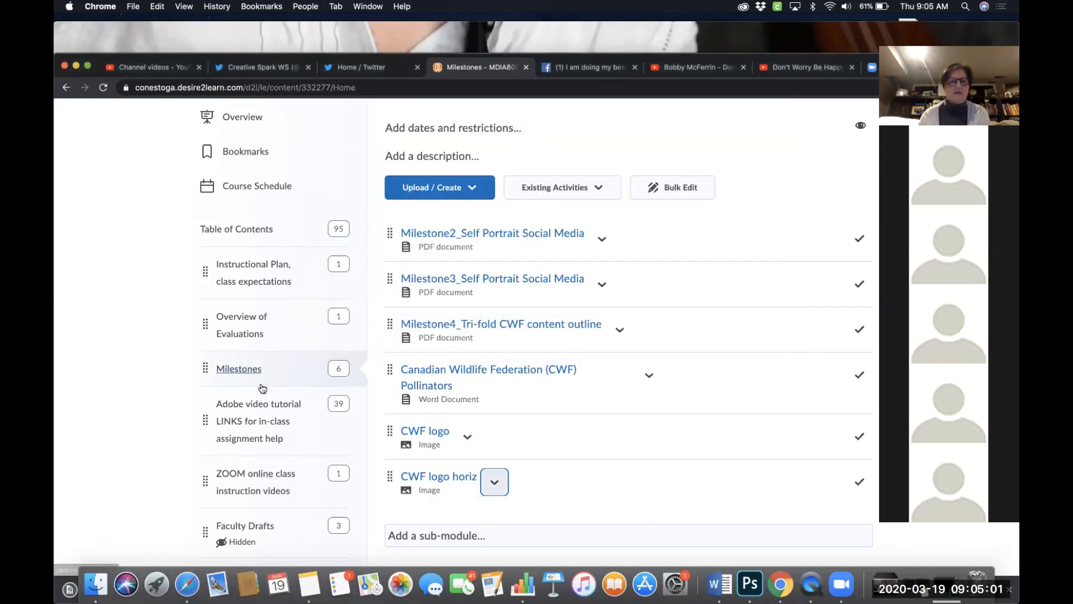
- Switch the course view to View as Student from the account menu
scroll(275, 270, up, 5)
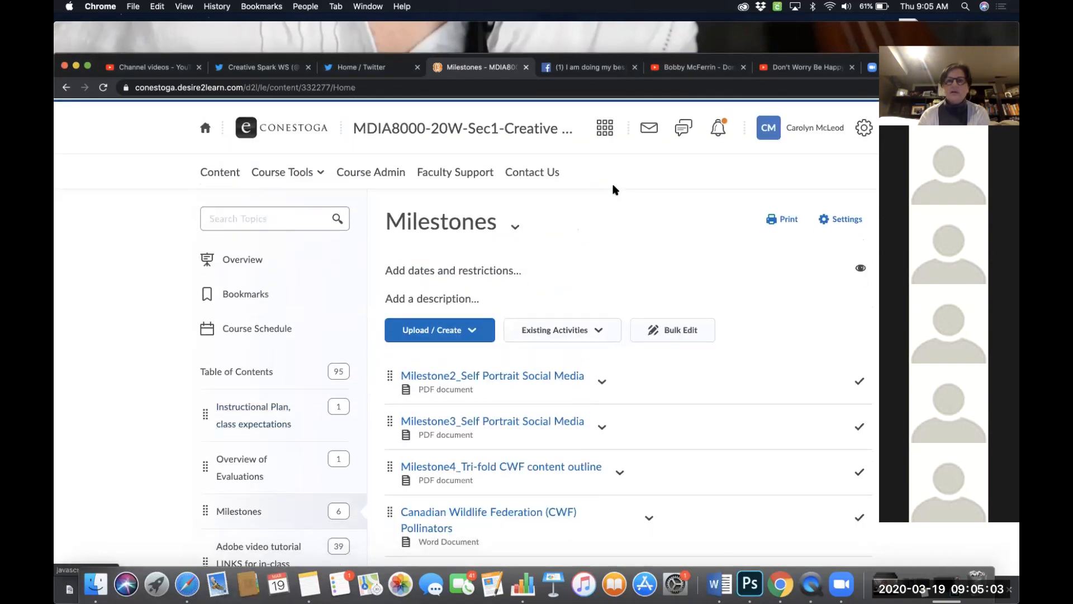
click(832, 135)
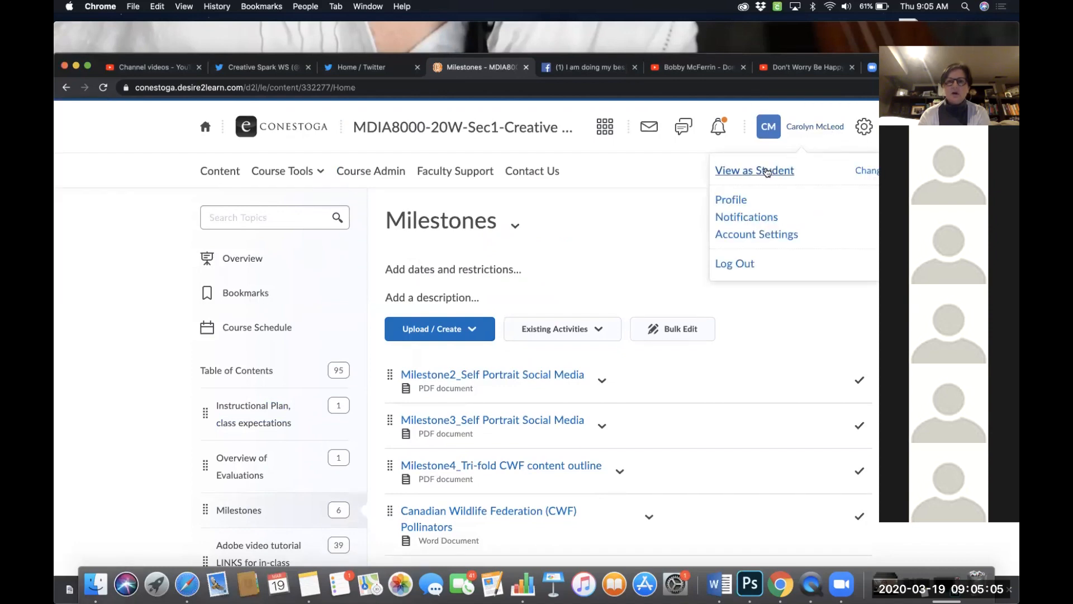
click(734, 173)
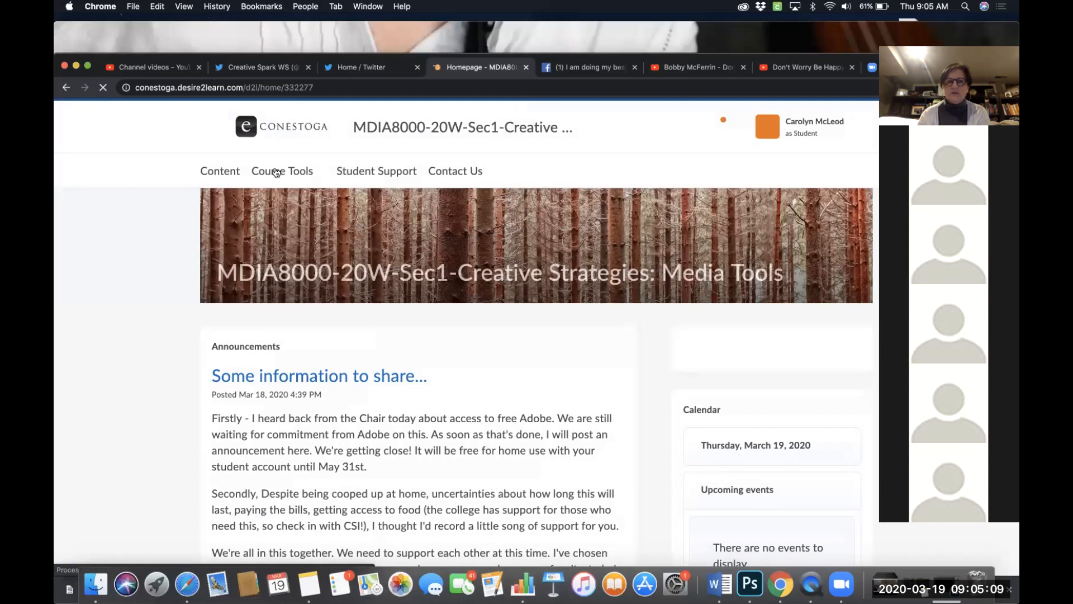
- Open Assignments under Course Tools and open the submission history of the Print templates ZIP assignment
click(276, 172)
click(271, 205)
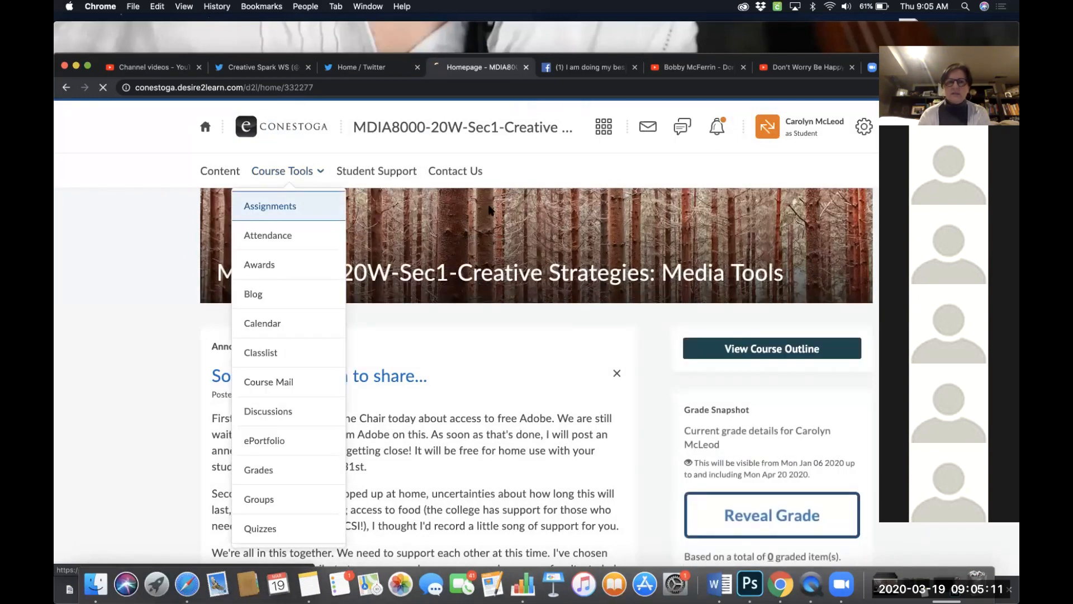
scroll(434, 340, down, 7)
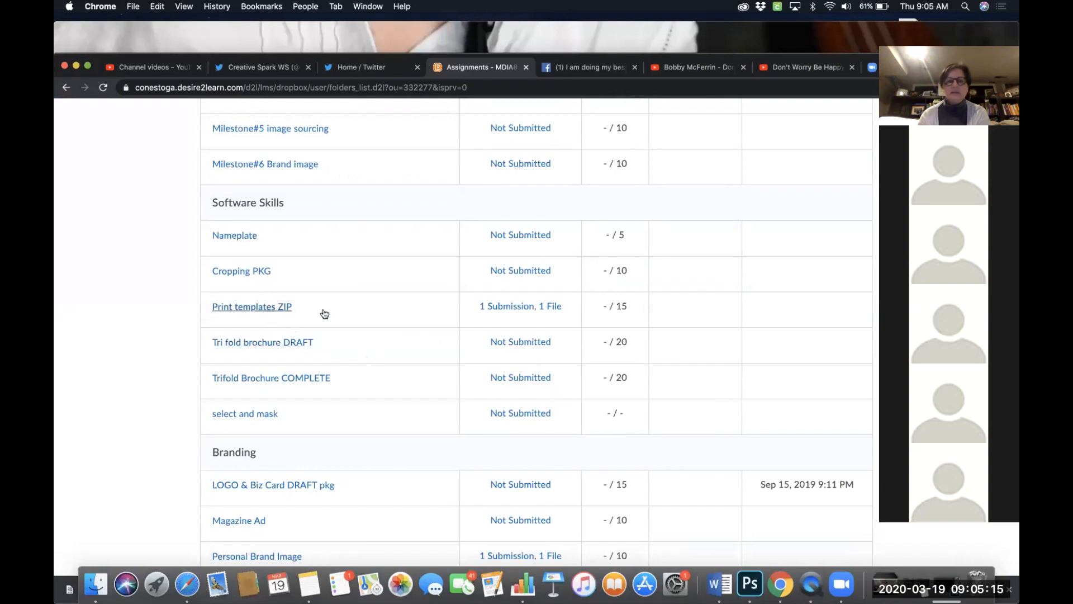
click(519, 311)
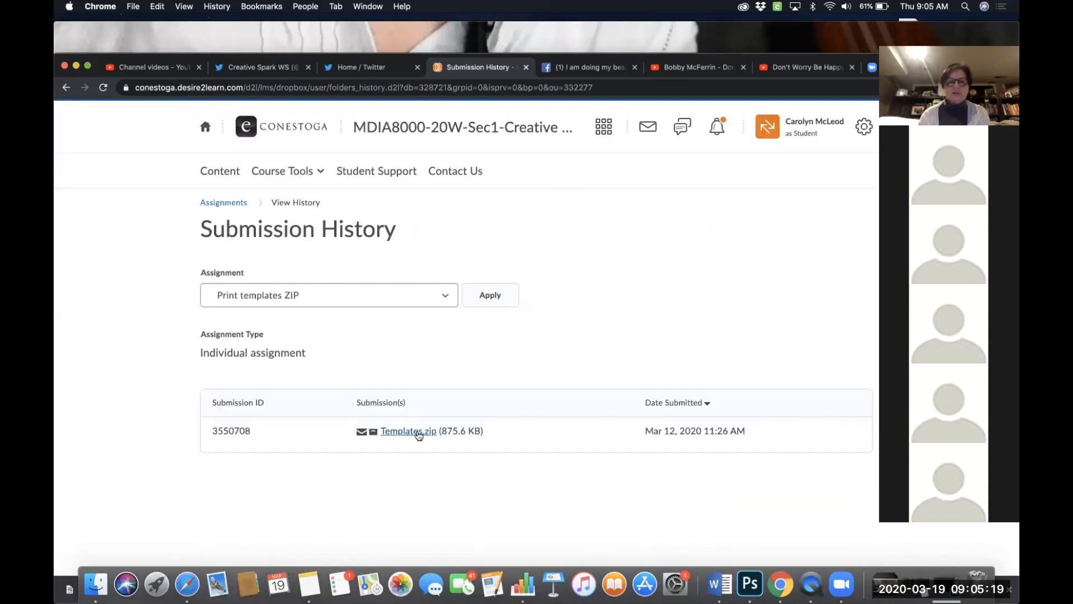
- Download the submitted Templates.zip file and save it to the Desktop
click(418, 435)
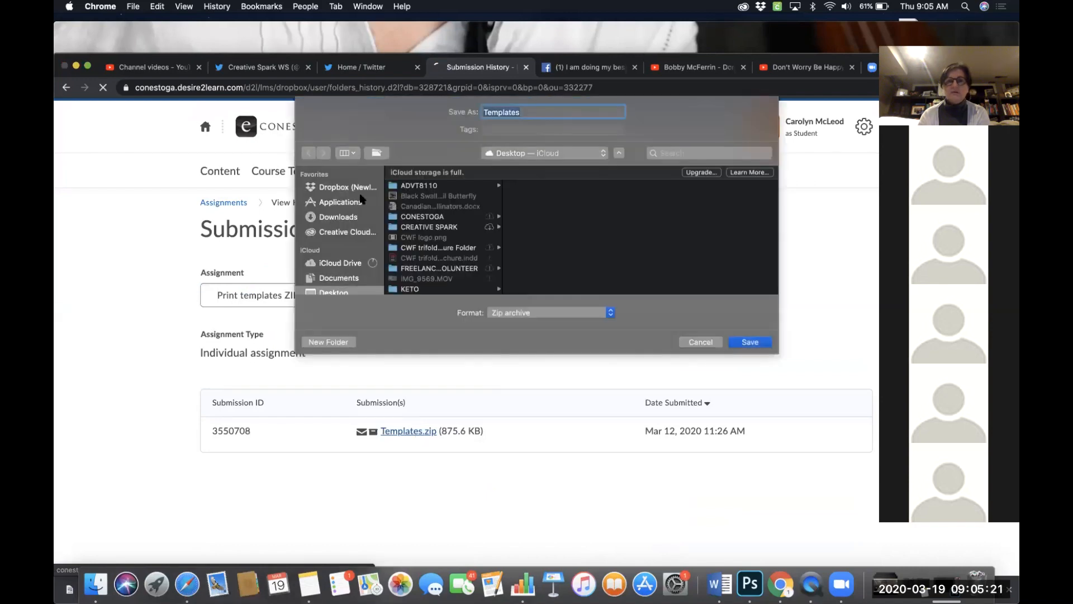
click(343, 217)
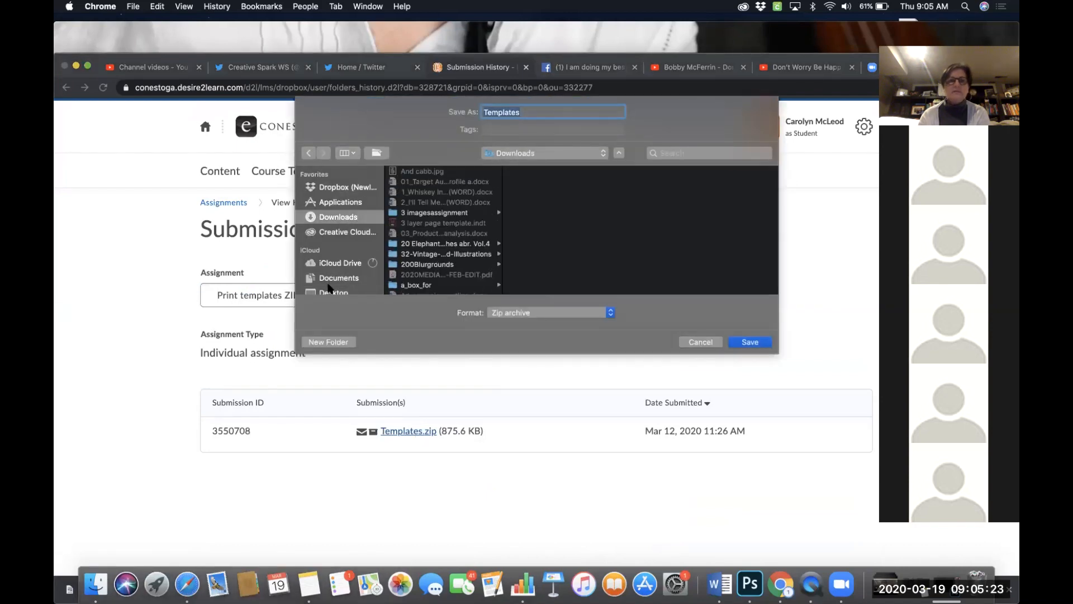
click(331, 290)
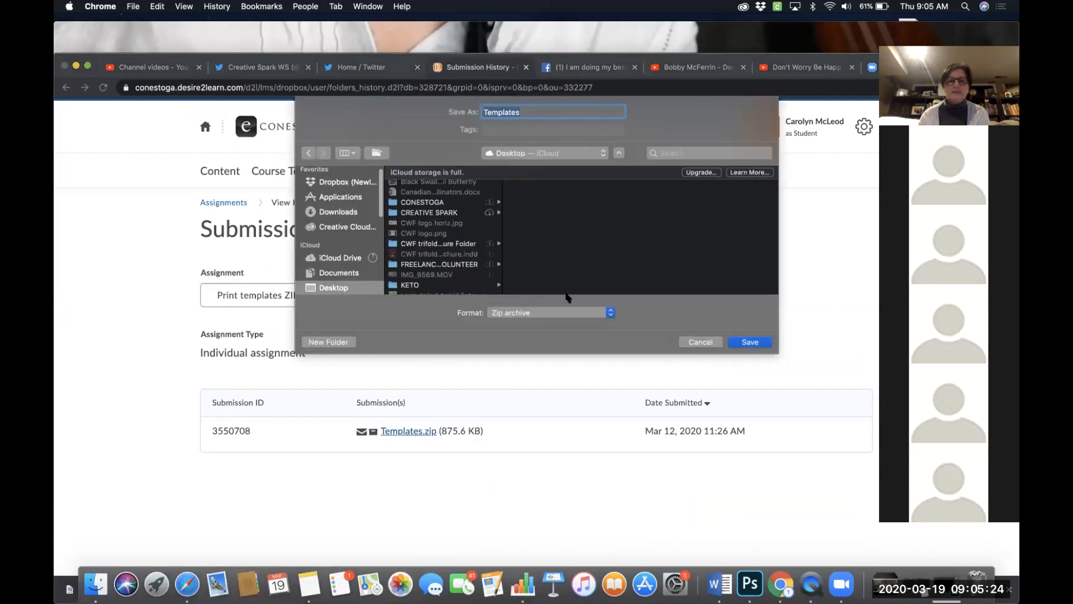
click(748, 344)
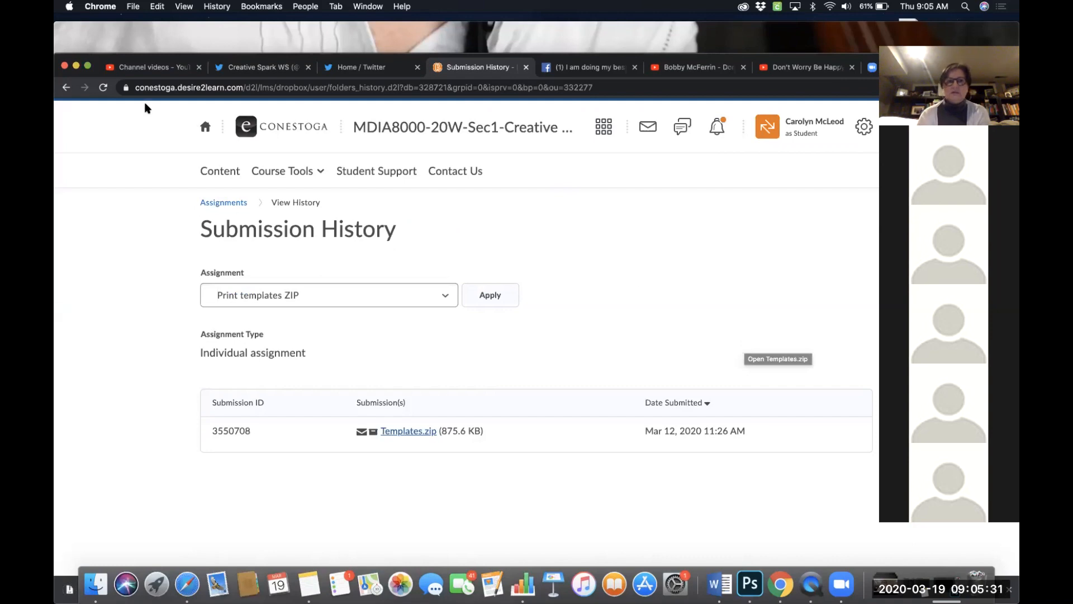
- Clear the desktop by minimizing the browser and closing the QuickTime video and Finder search windows
click(76, 66)
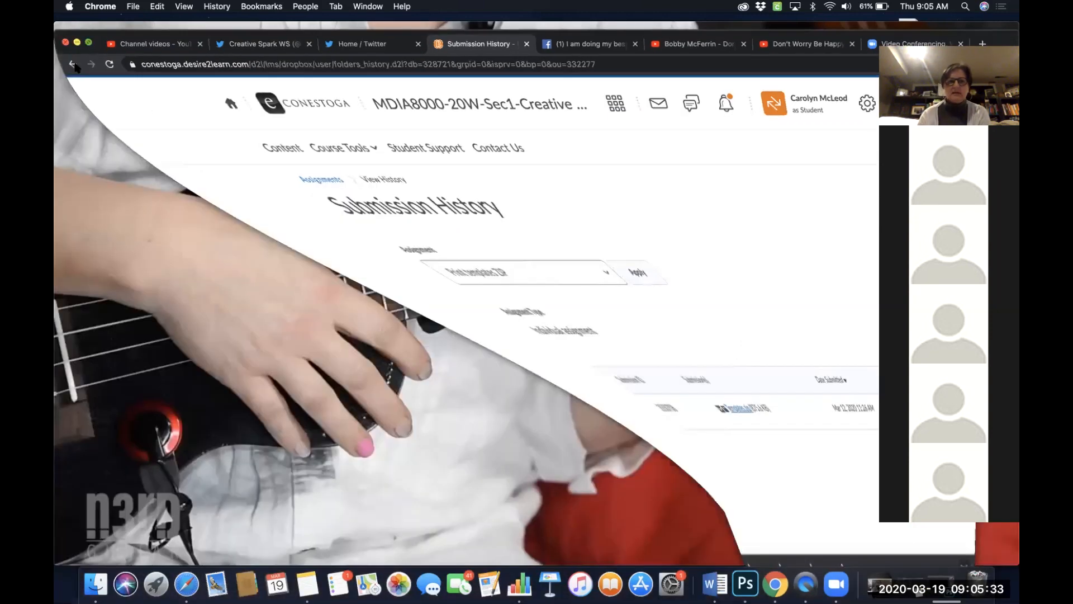
click(174, 50)
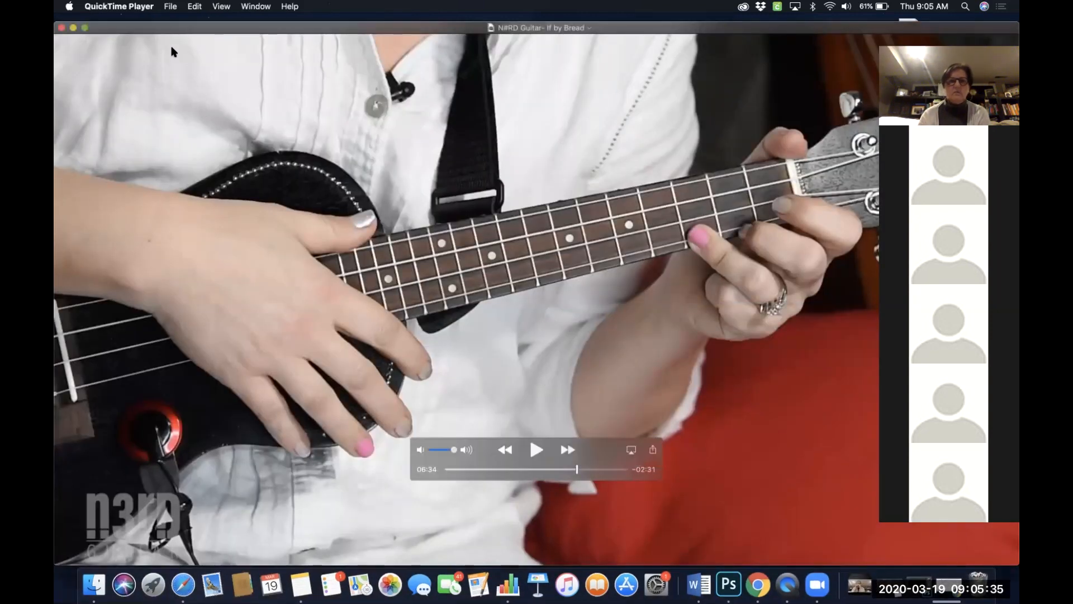
click(62, 29)
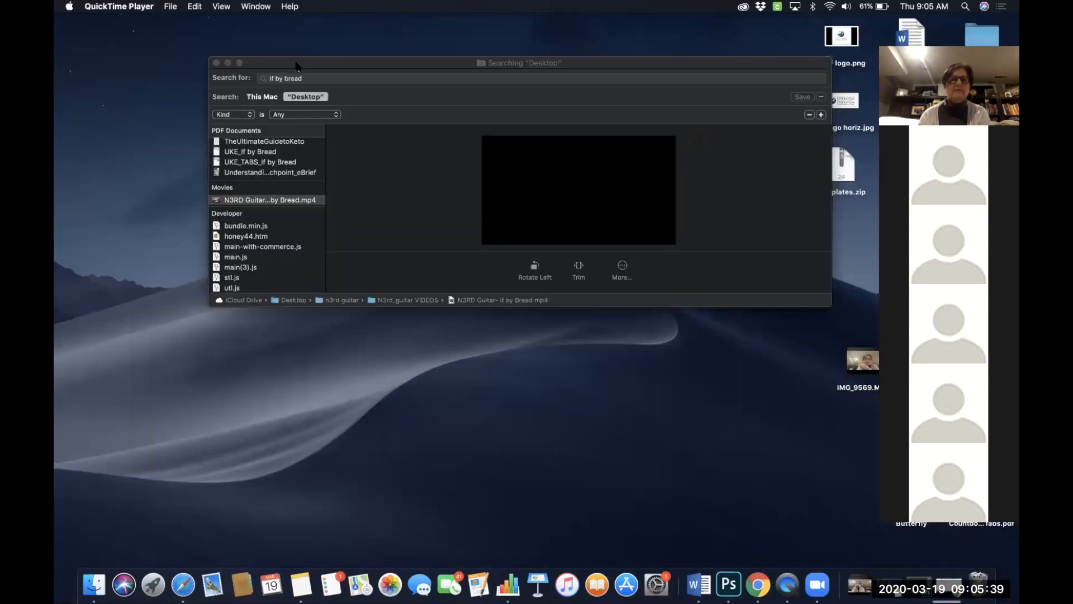
click(246, 69)
click(216, 63)
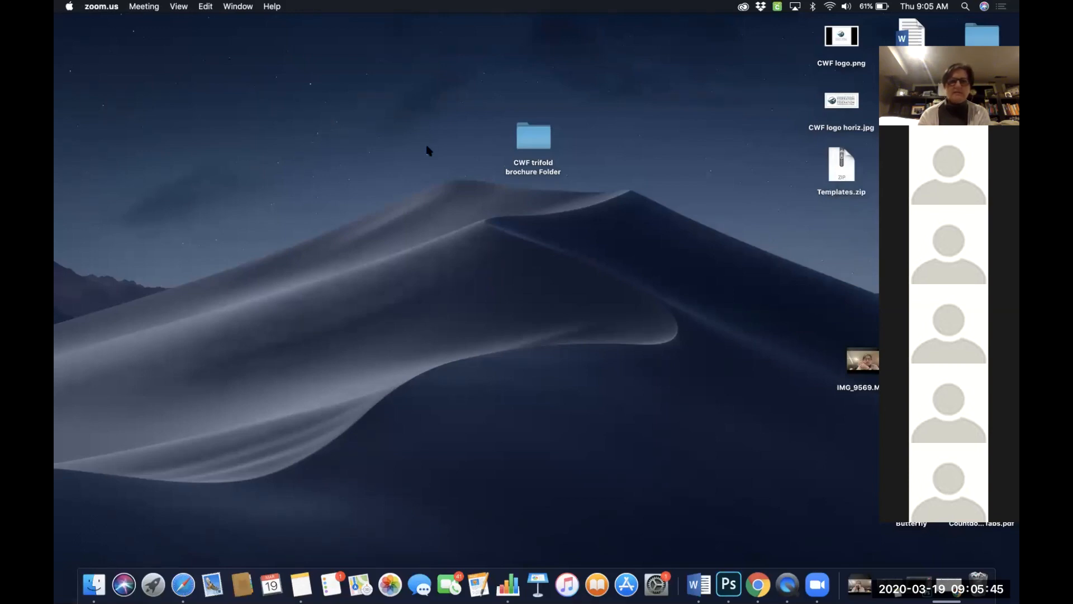
- Move the CWF trifold brochure Folder icon up beside the other desktop icons
drag(536, 143, 779, 71)
drag(745, 136, 768, 36)
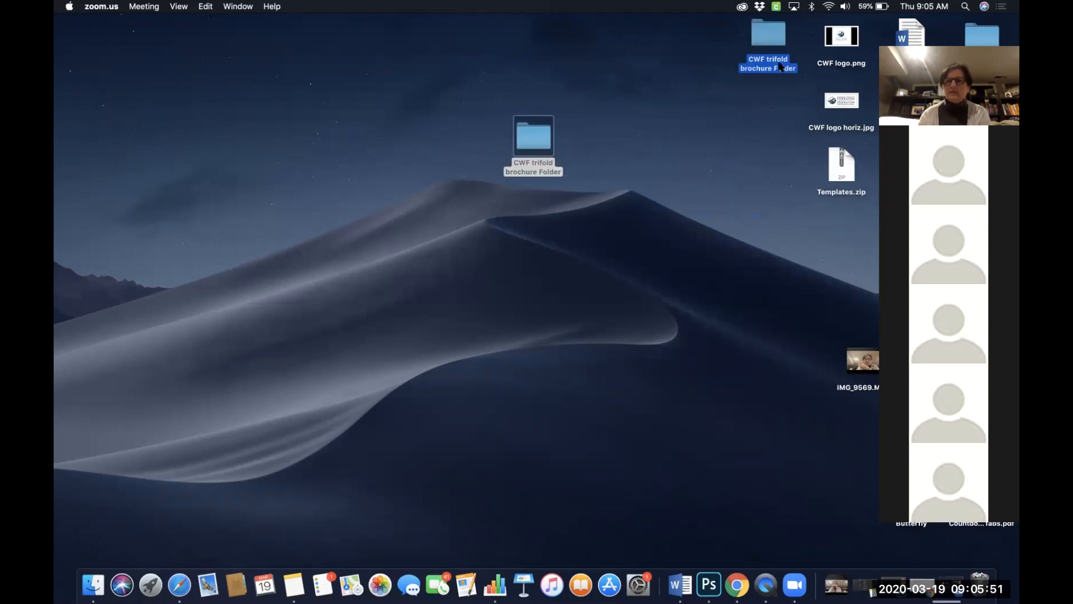
- Arrange Templates.zip, CWF logo.png, CWF logo horiz.jpg and the CWF Pollinators document side by side on the desktop
drag(839, 146, 494, 180)
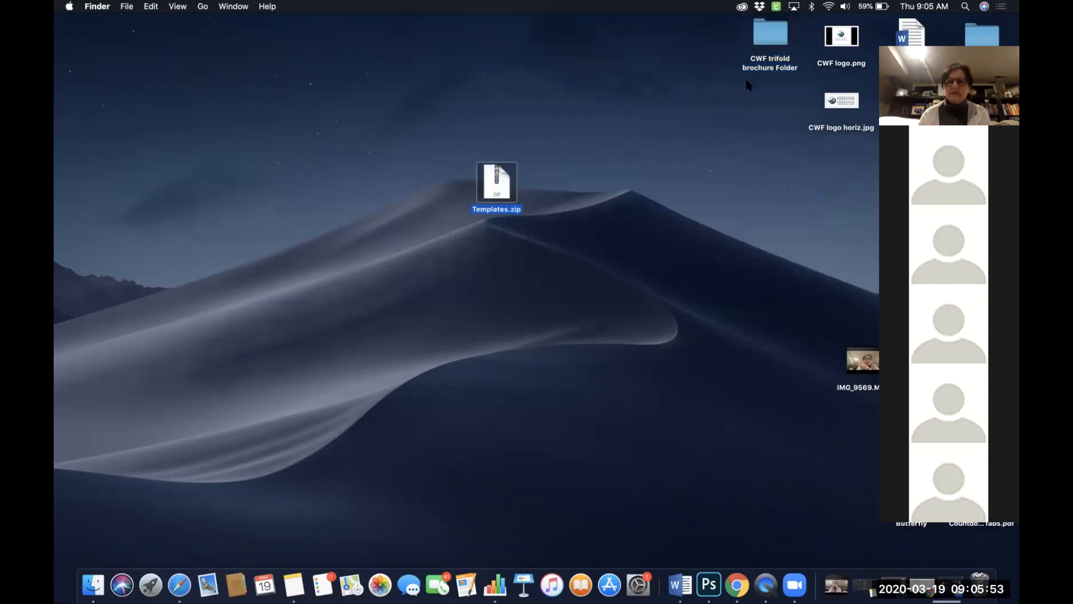
drag(841, 39, 558, 182)
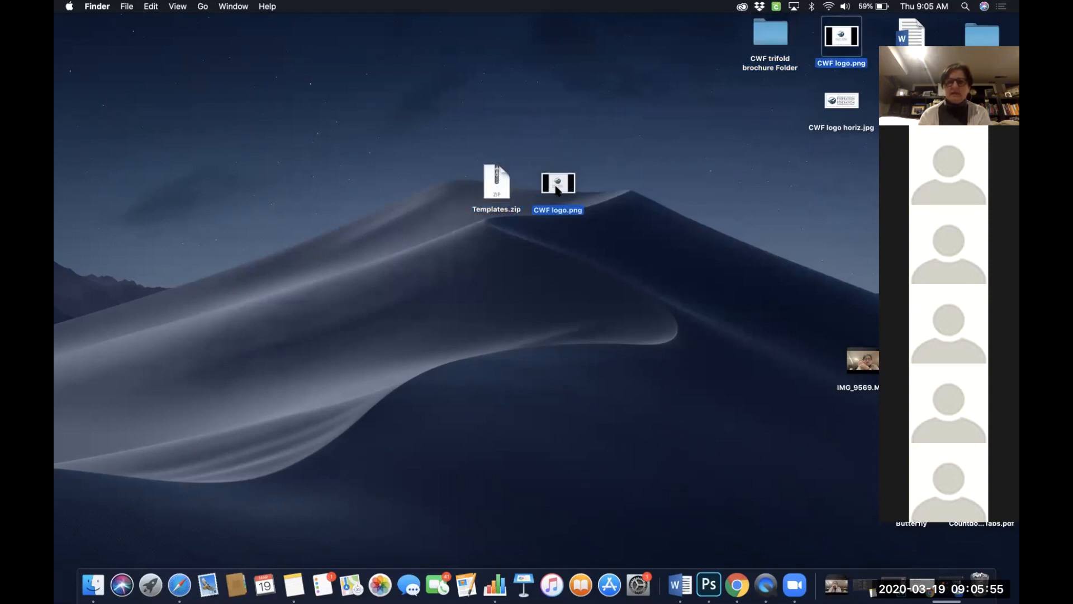
drag(841, 101, 627, 182)
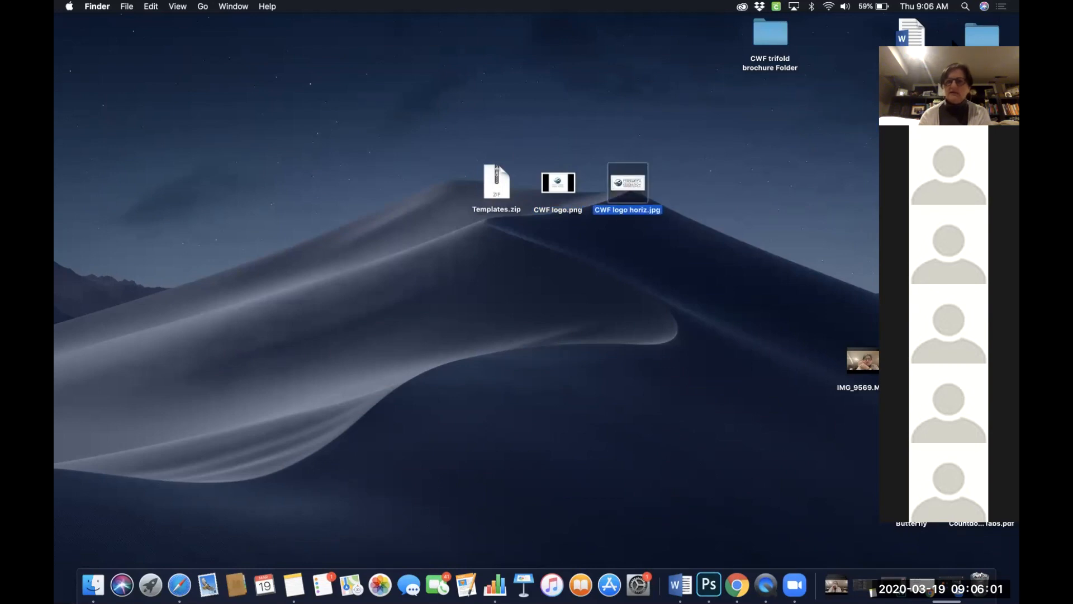
drag(912, 34, 706, 168)
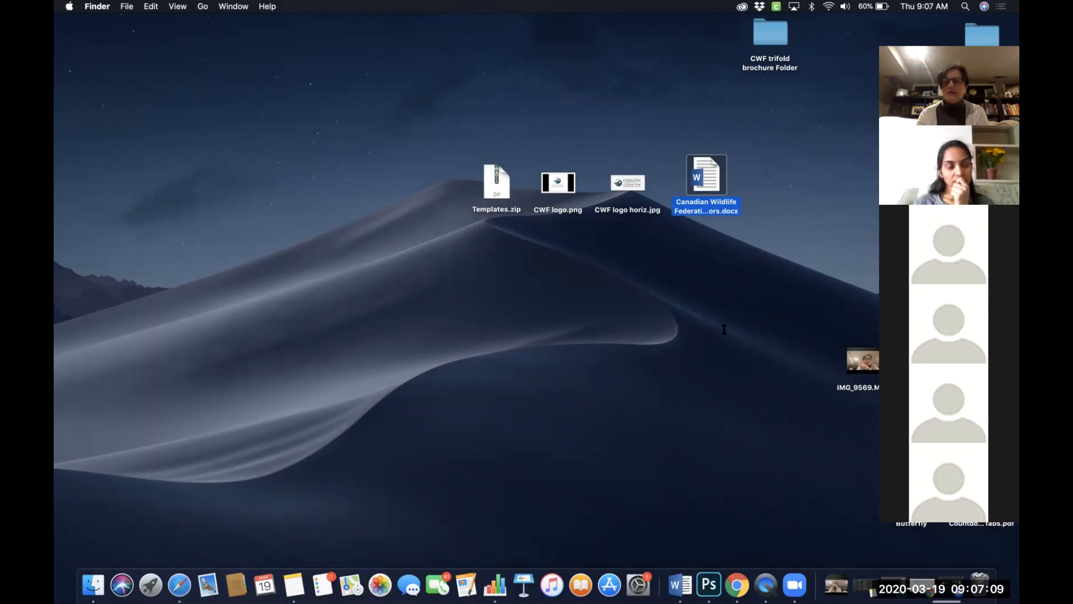
- Return to the browser and go back to the Assignments list
click(737, 584)
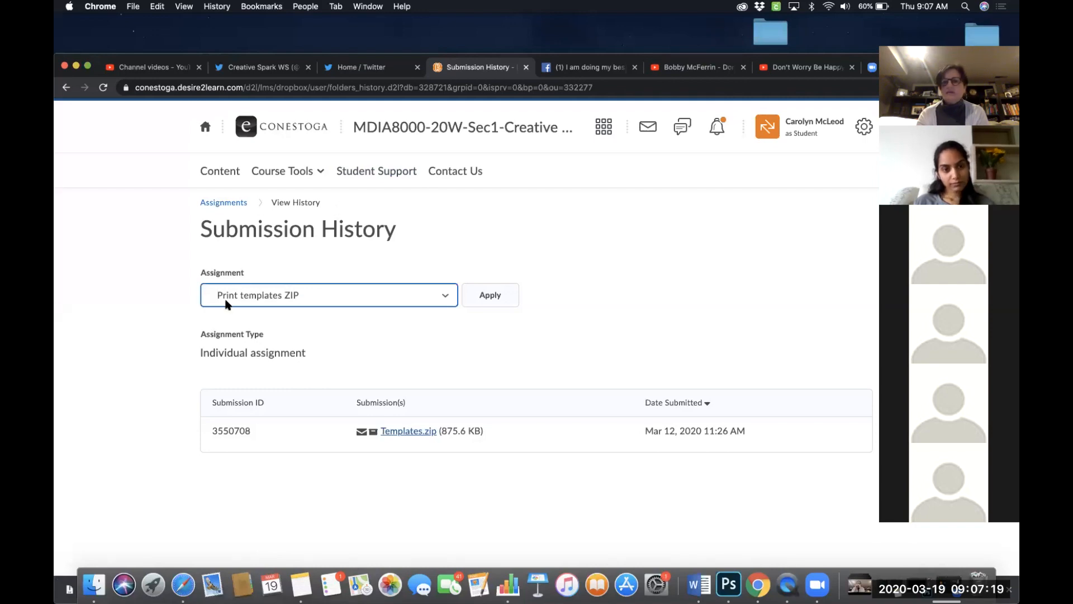
click(225, 206)
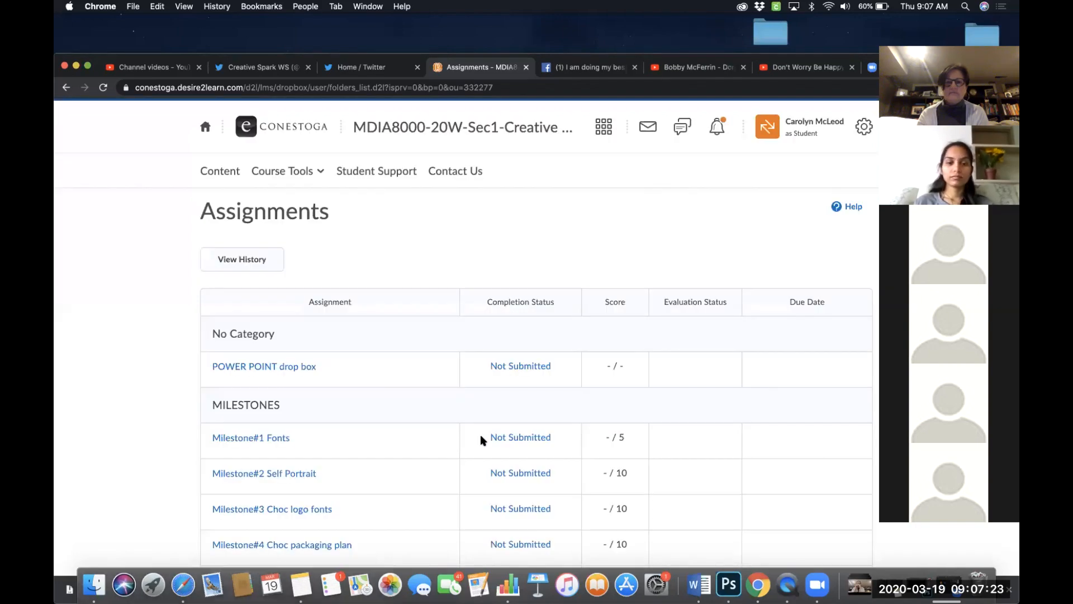
scroll(480, 434, down, 8)
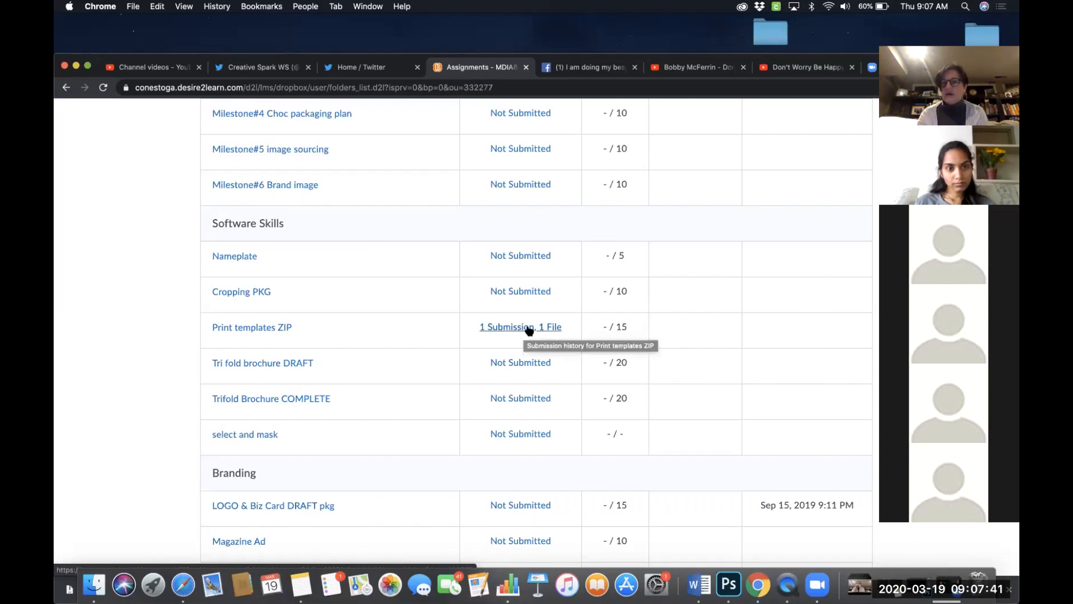
- Open the Print templates ZIP assignment's submission page and cancel back to the Assignments list
click(263, 329)
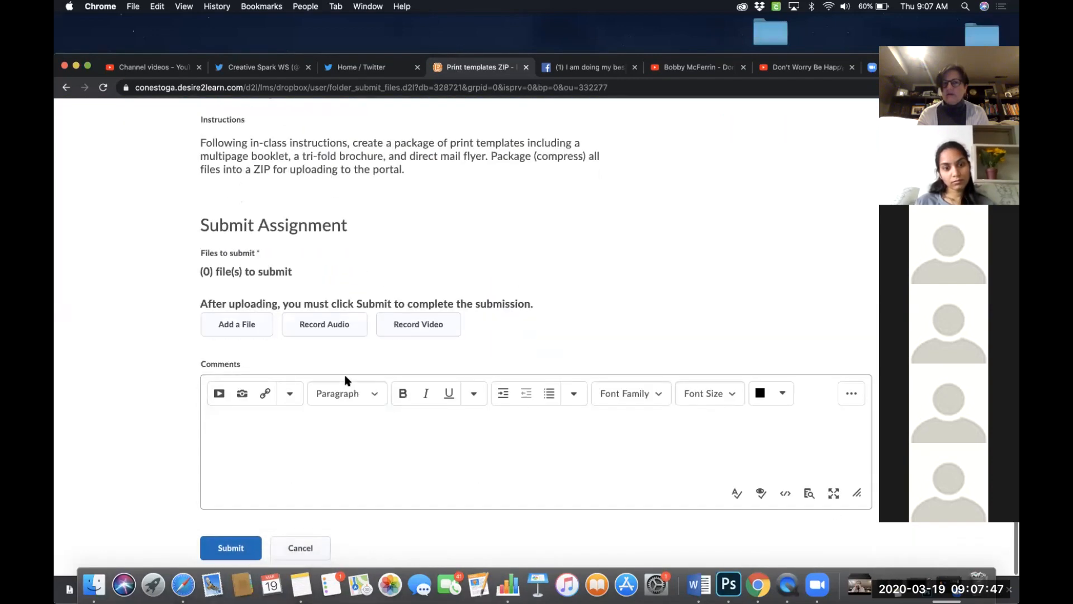
click(303, 556)
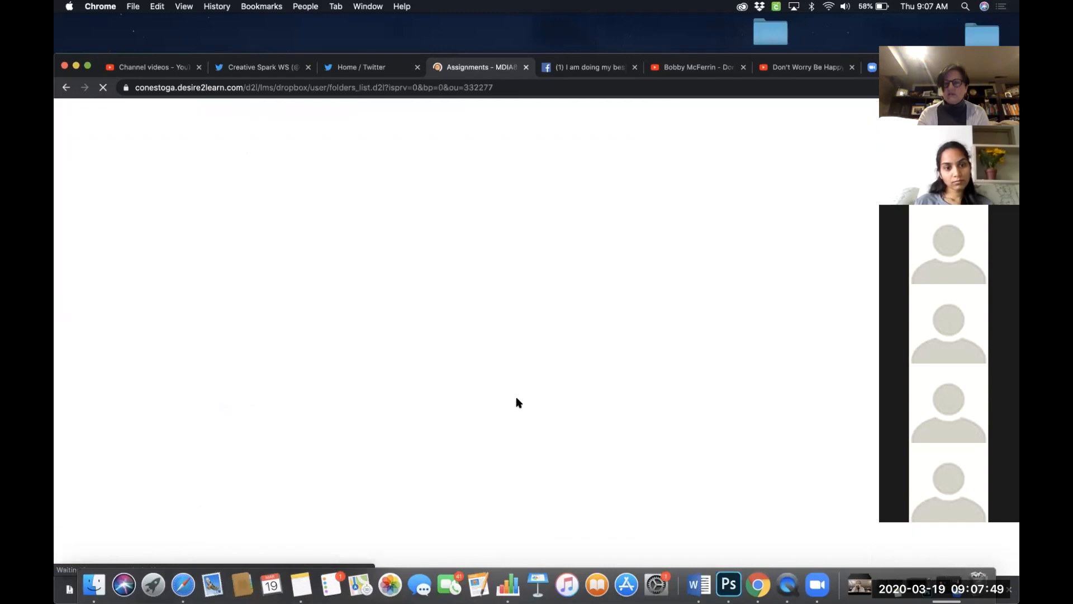
scroll(521, 452, down, 5)
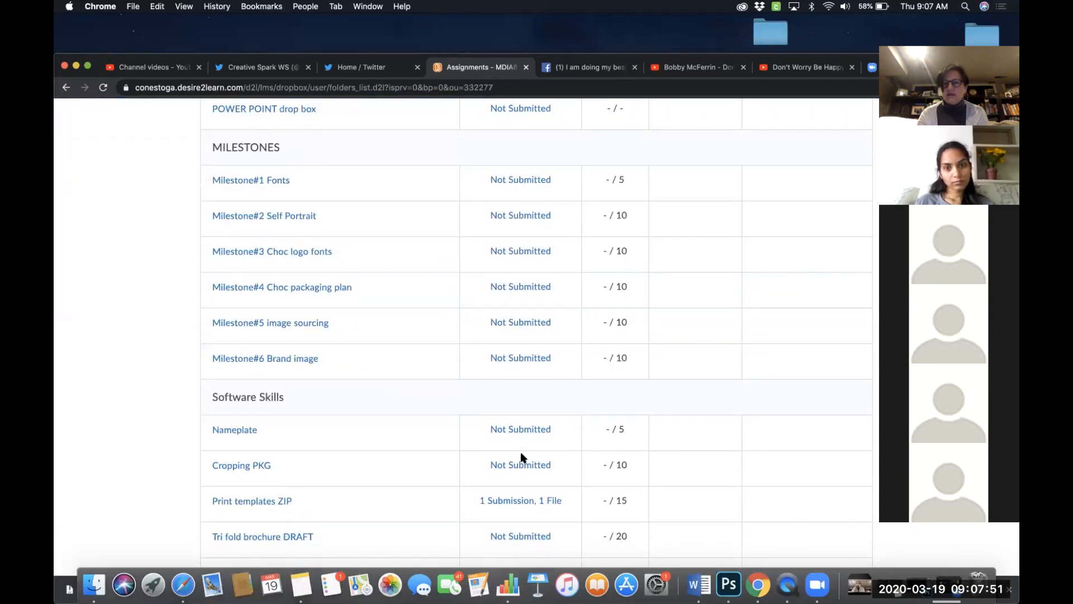
- Open the Print templates ZIP submission history and minimize the browser to the desktop
scroll(521, 452, down, 2)
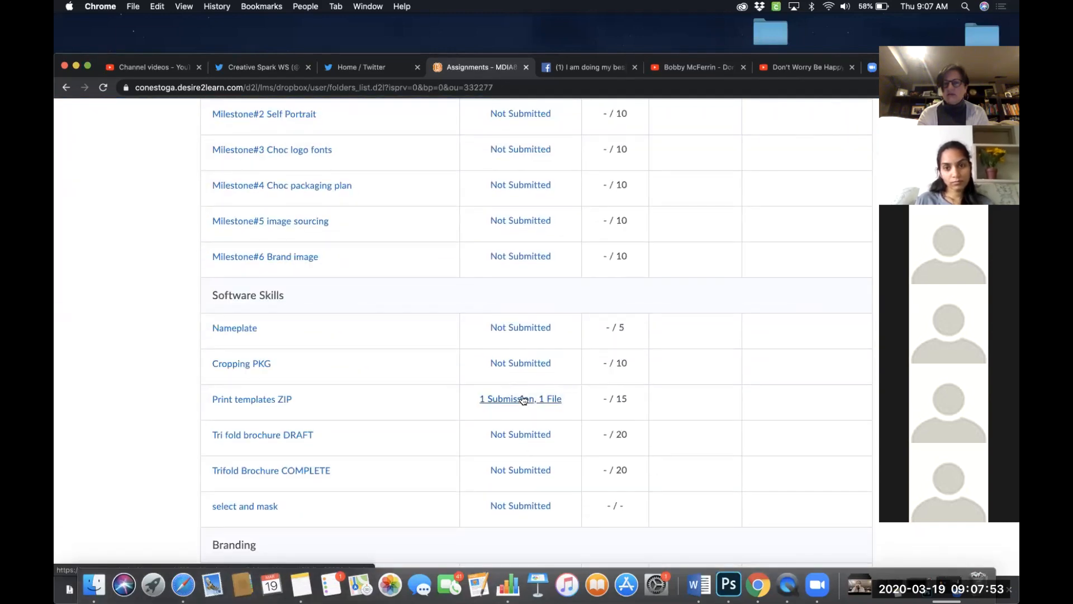
click(523, 399)
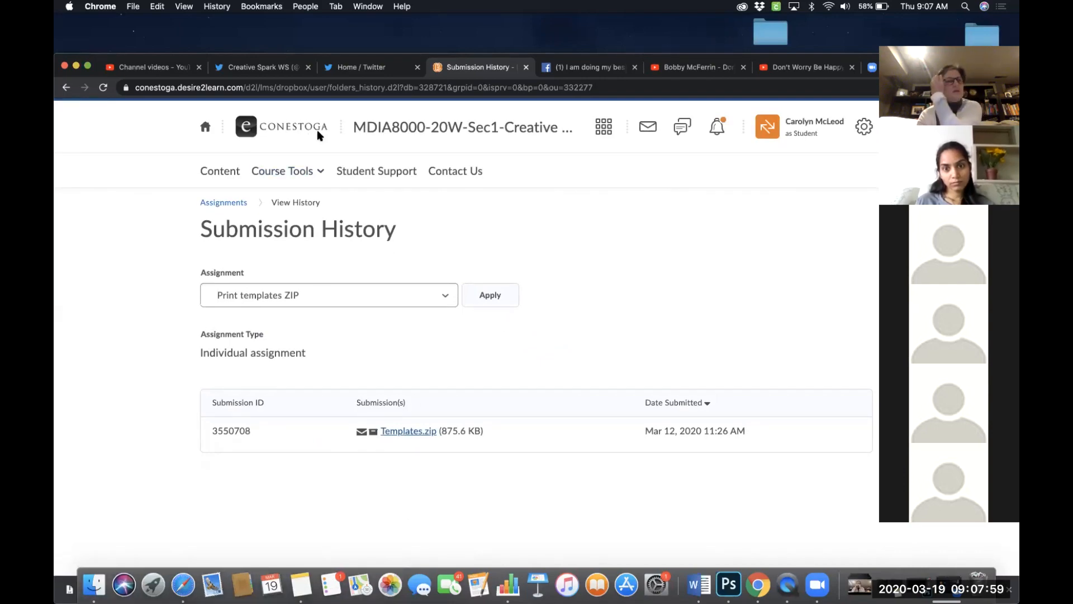
click(76, 66)
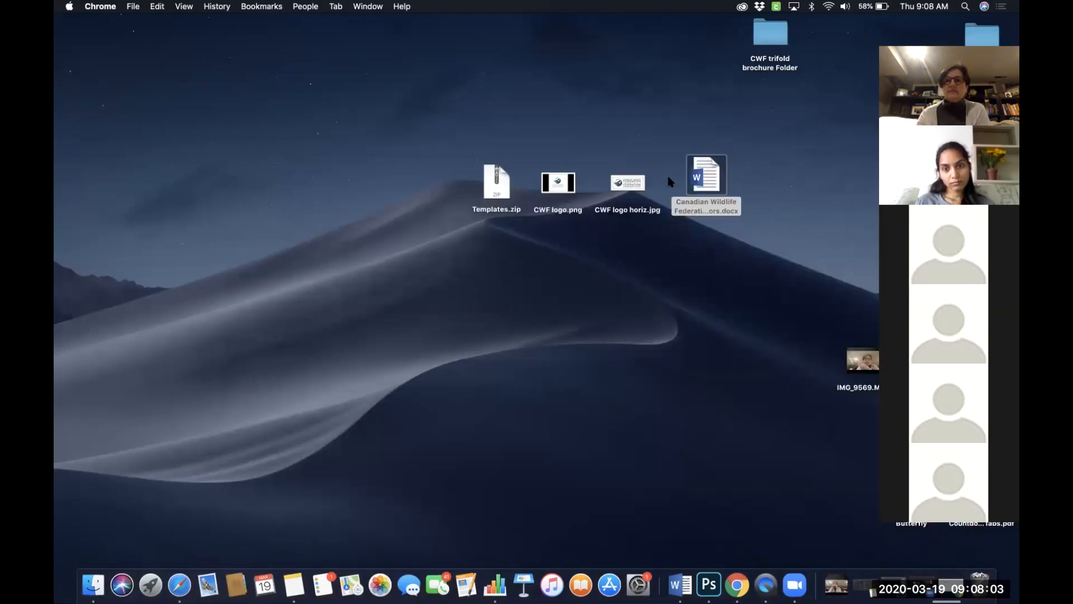
- Unzip Templates.zip on the desktop and place the extracted Templates folder beside the zip file
click(495, 185)
double_click(494, 185)
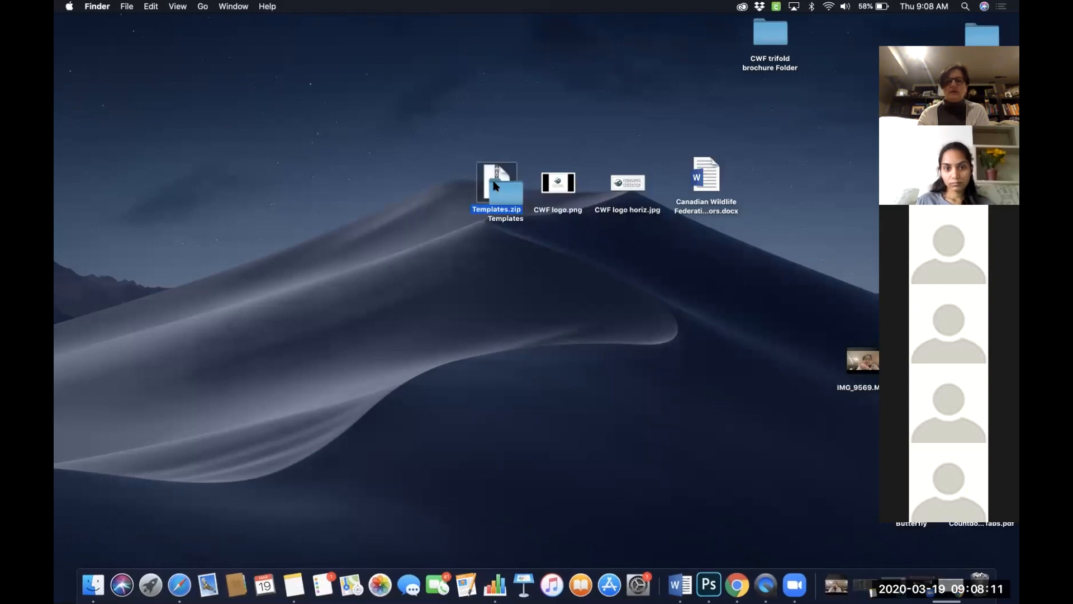
drag(510, 197, 451, 194)
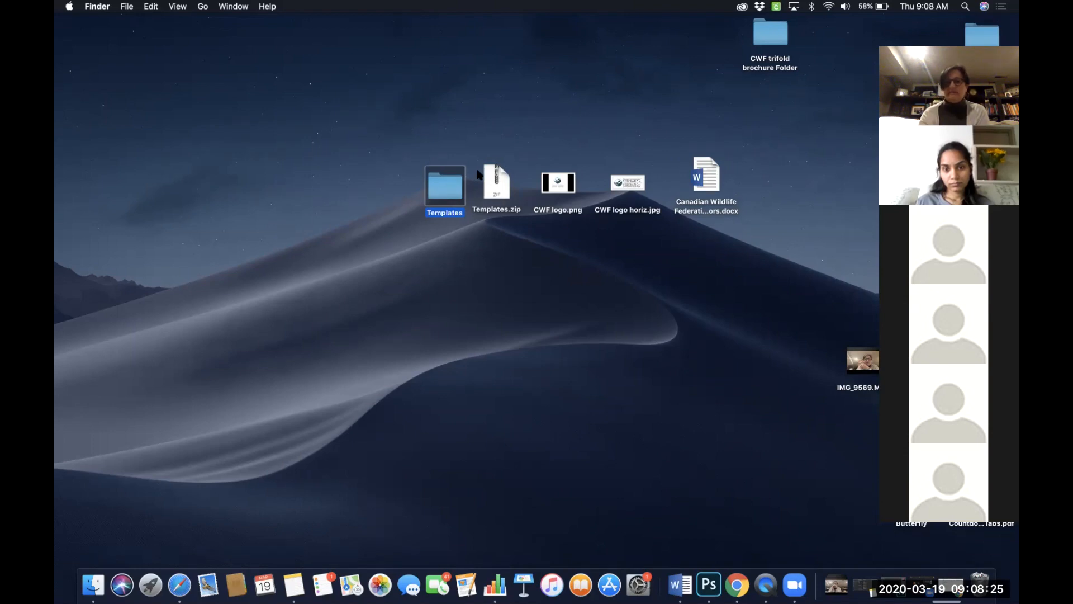
- Open the Templates folder and open trifold brochure template.indt in InDesign
double_click(448, 187)
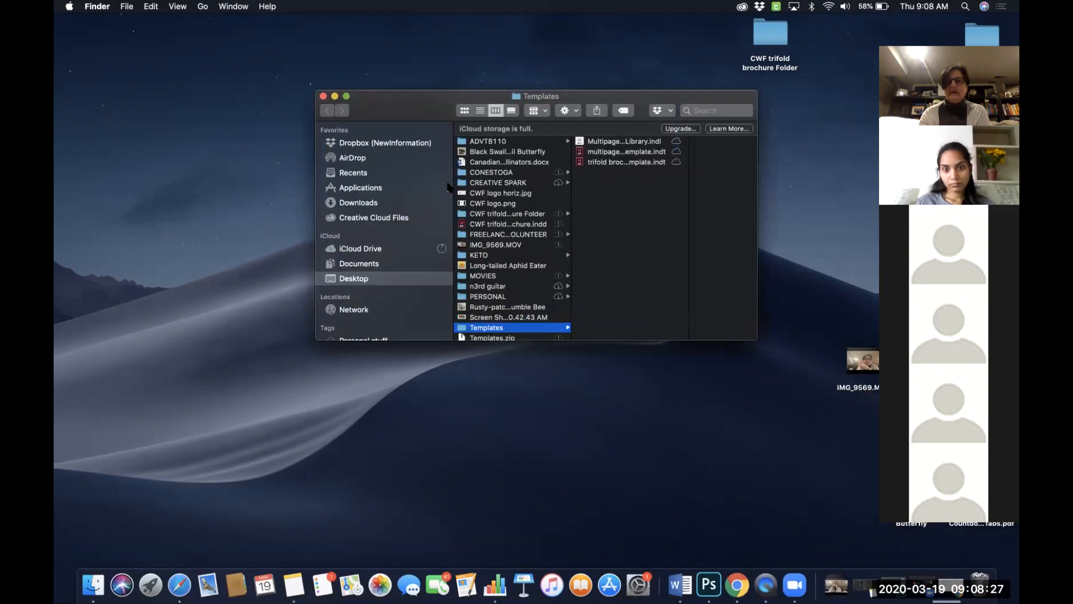
drag(636, 99, 533, 95)
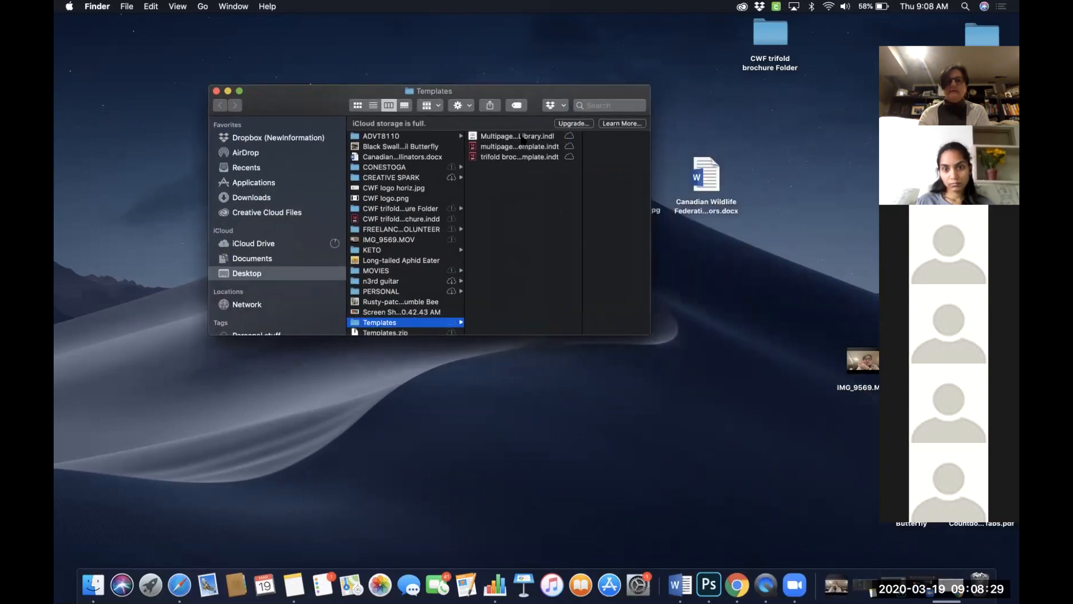
click(513, 157)
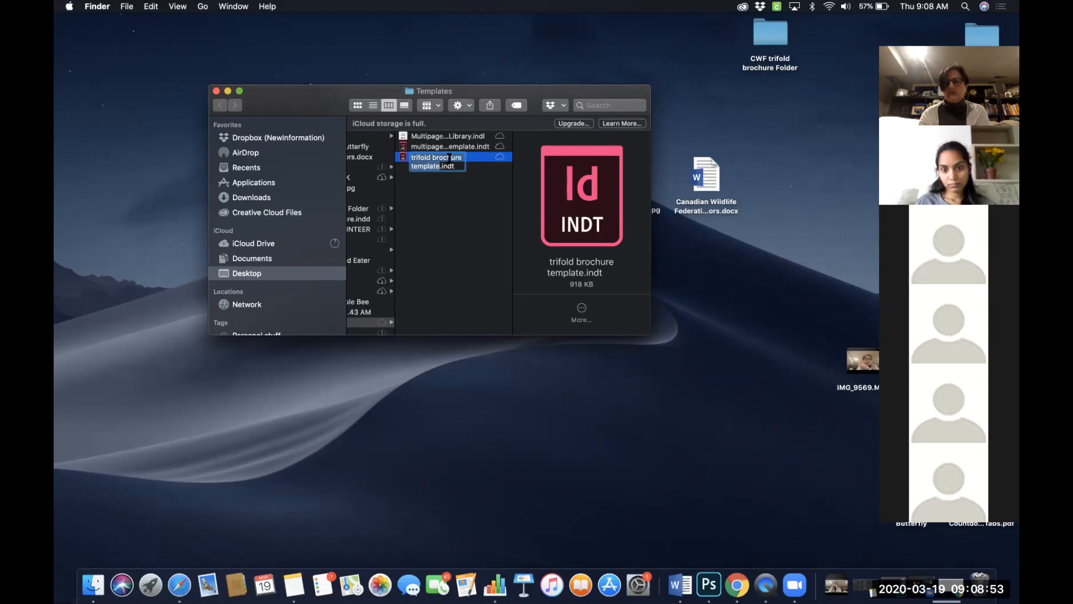
double_click(533, 190)
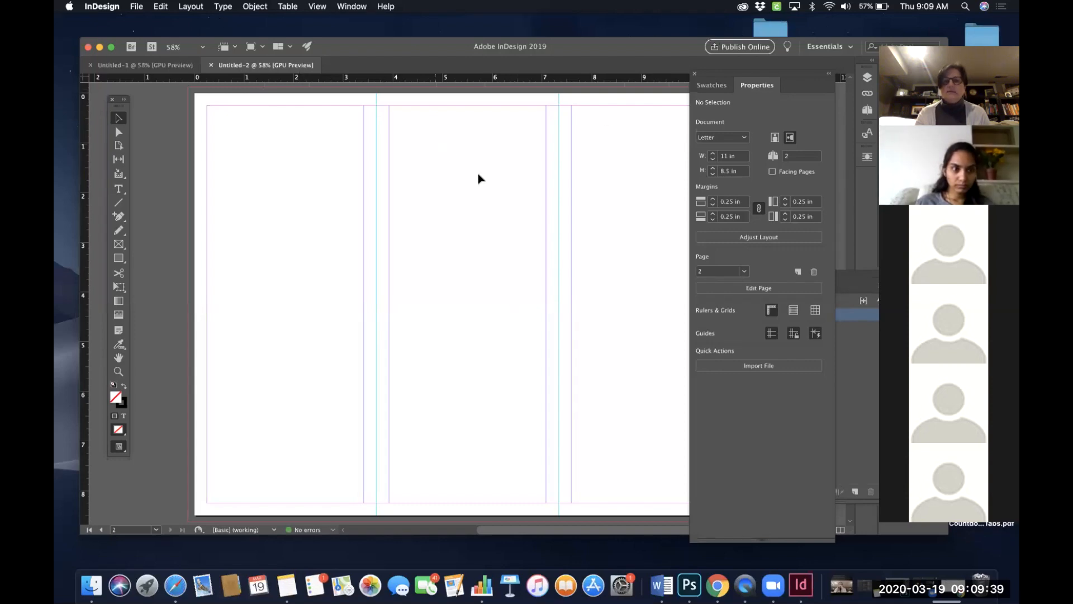
- Examine the second page of the trifold template with its panels numbered 3, 4 and 5
scroll(477, 174, up, 5)
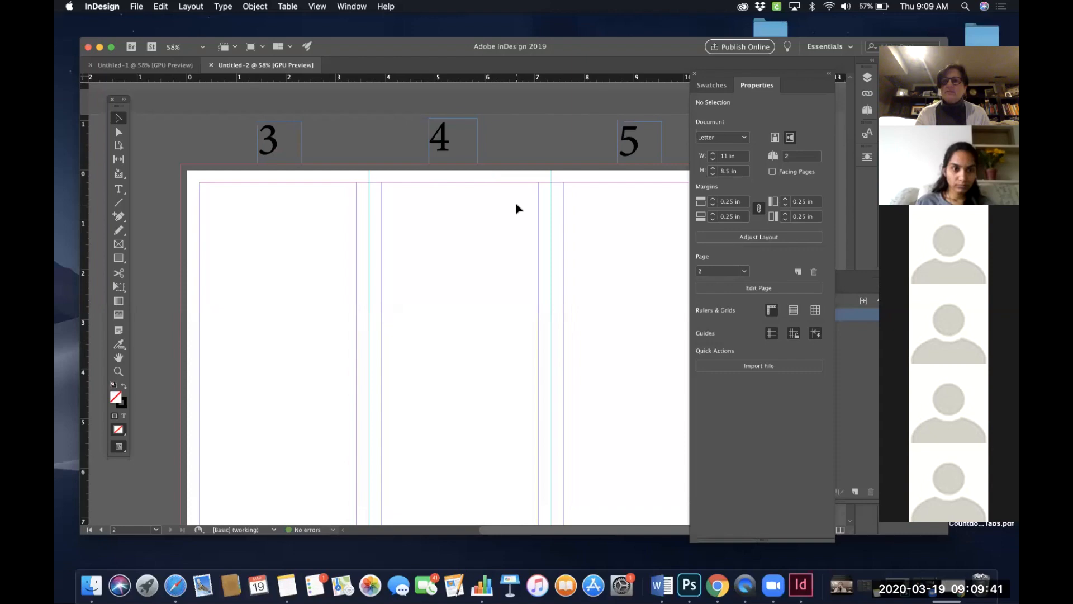
scroll(521, 215, down, 1)
scroll(537, 240, down, 3)
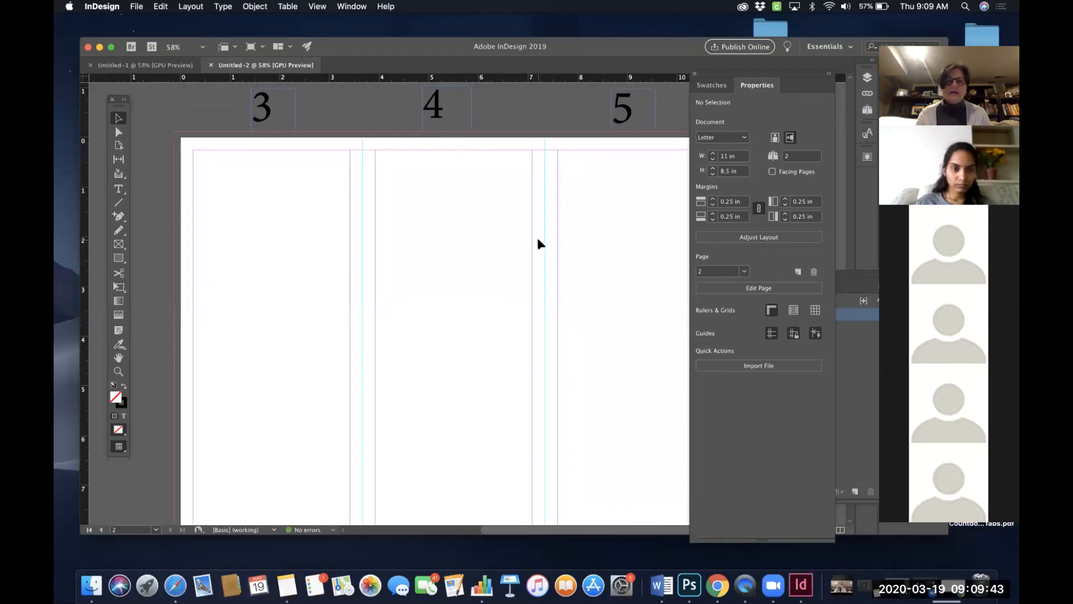
scroll(537, 239, right, 2)
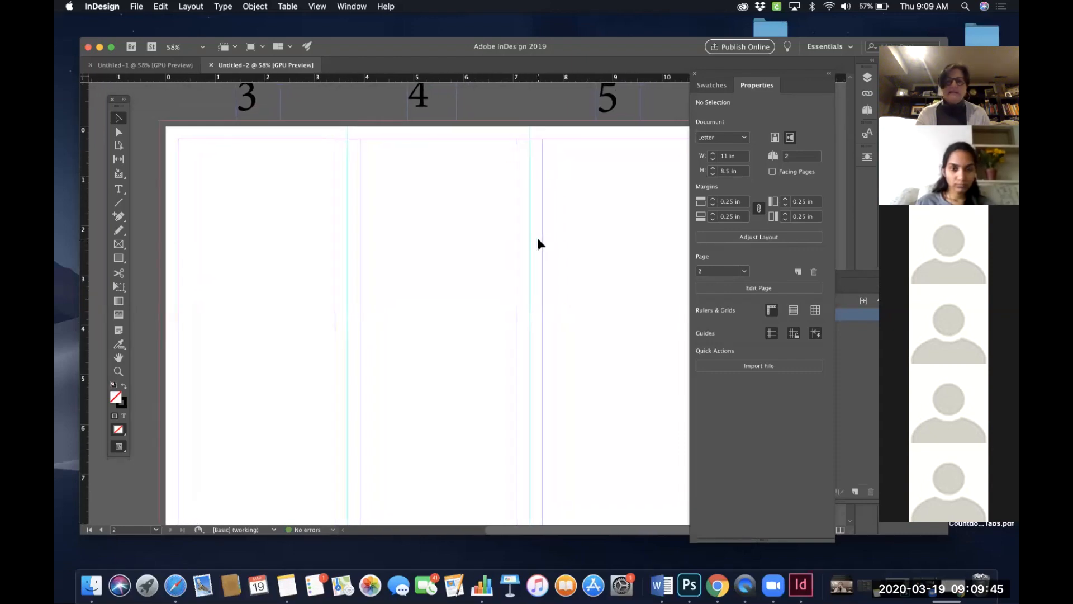
drag(746, 74, 785, 75)
scroll(652, 207, left, 2)
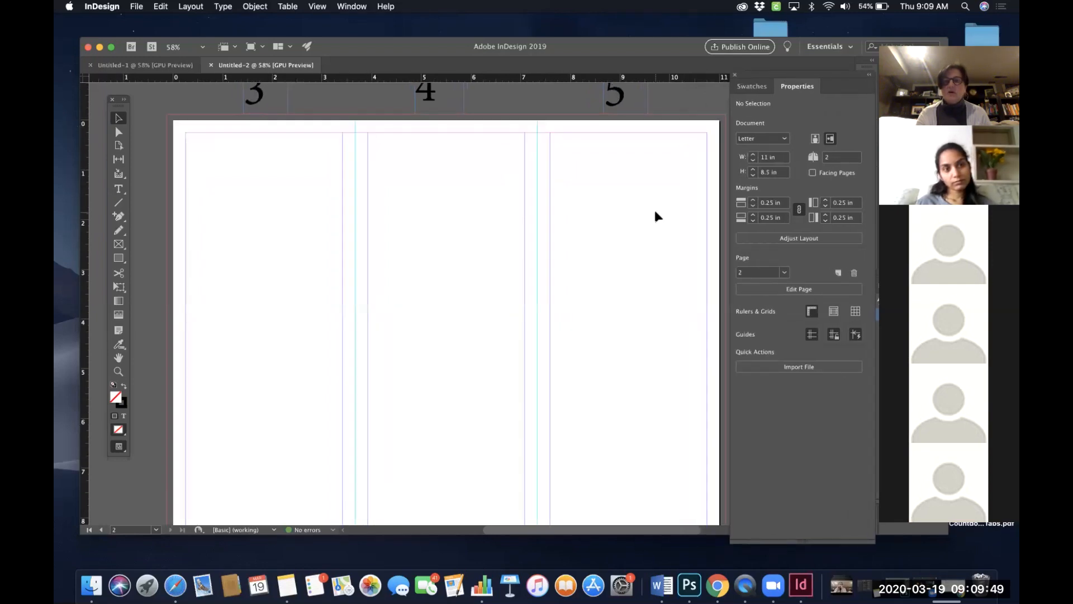
scroll(655, 212, down, 3)
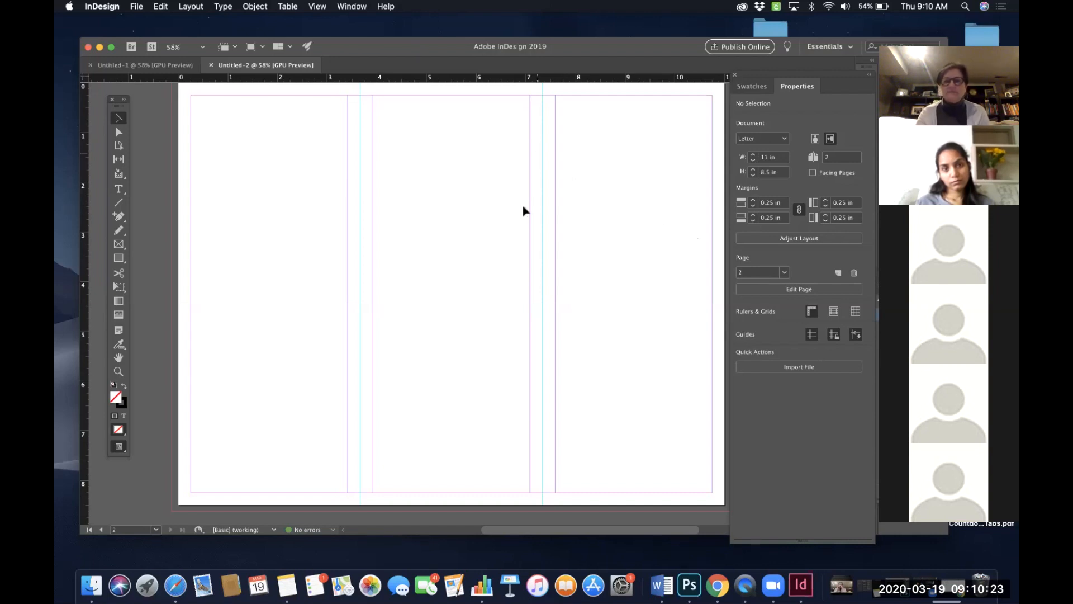
- Compare the first page's panels numbered 2, 6 and 1 with the second page's panel layout and guides
scroll(527, 214, up, 2)
scroll(540, 218, up, 4)
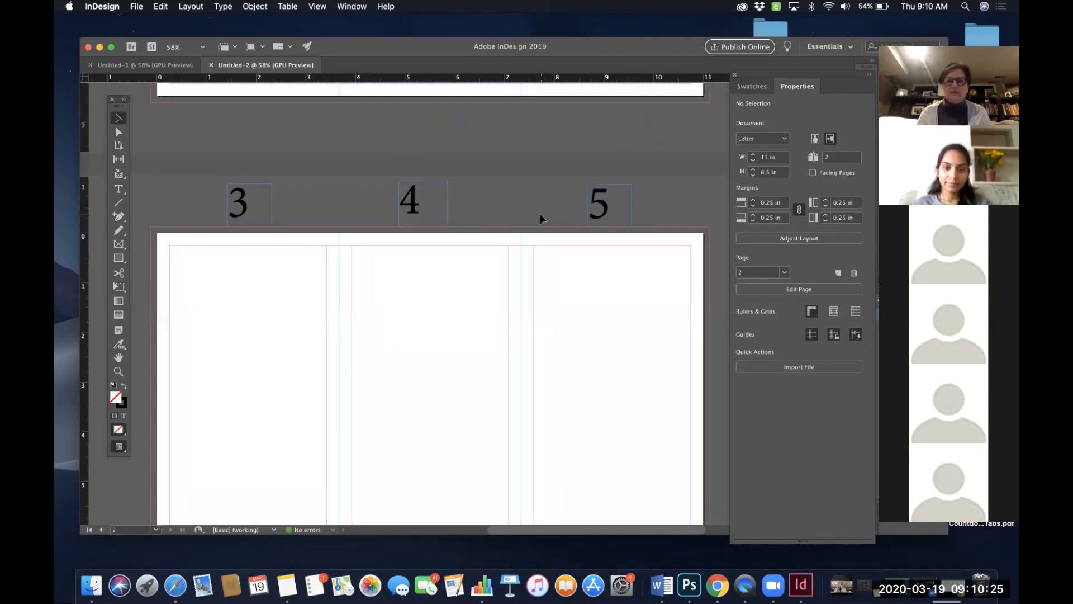
scroll(541, 217, up, 8)
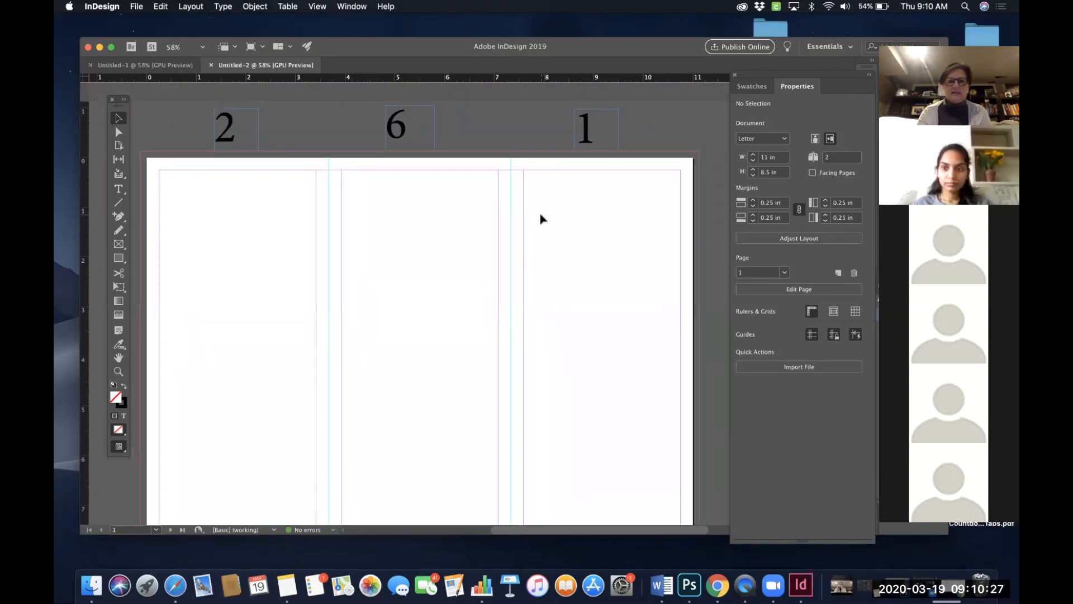
scroll(558, 228, down, 1)
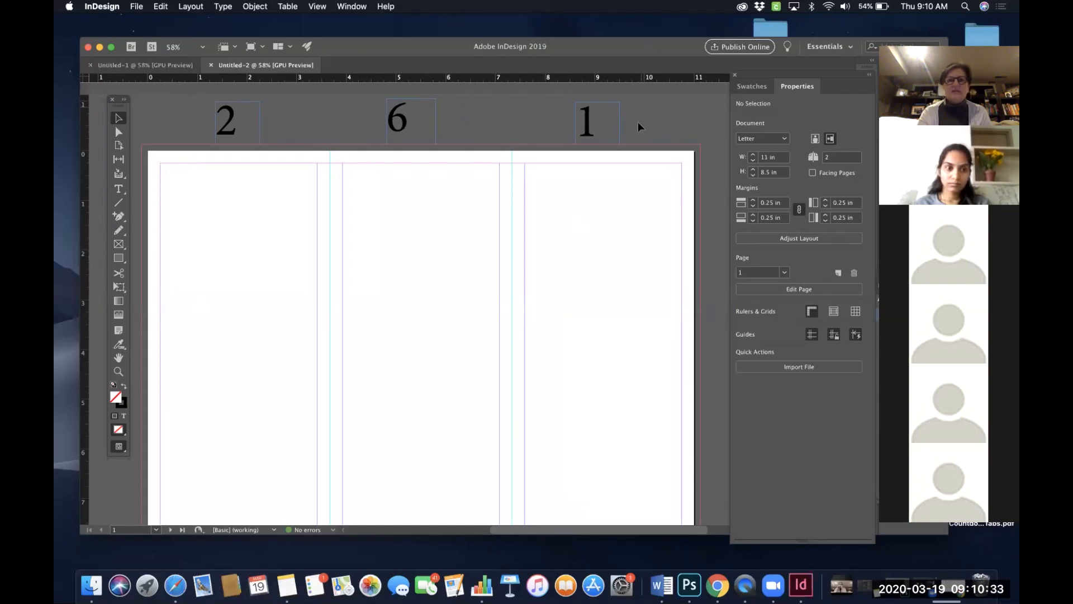
scroll(563, 256, down, 1)
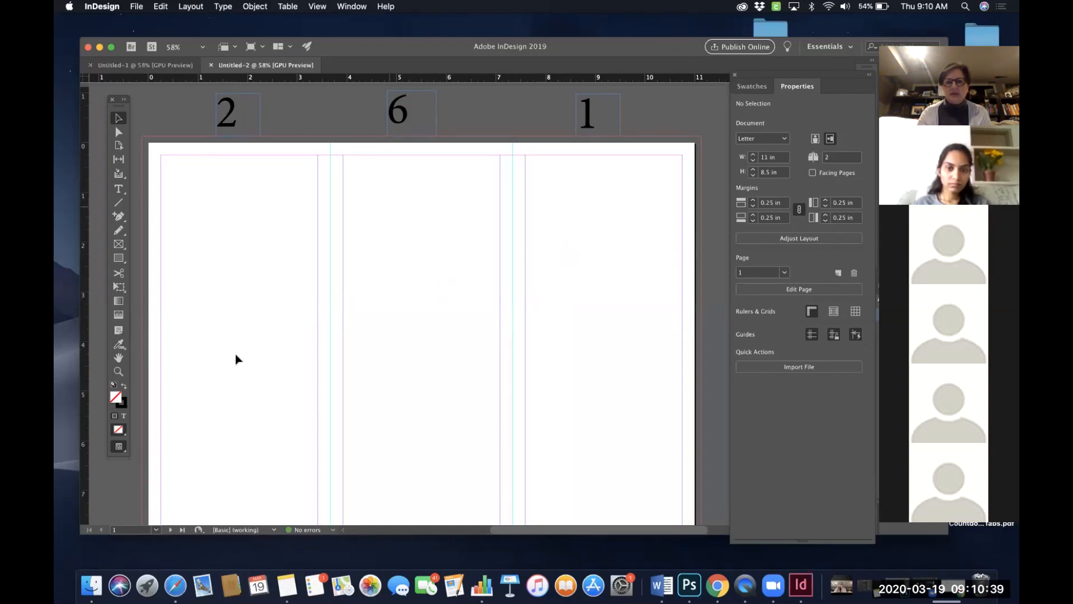
scroll(395, 355, down, 10)
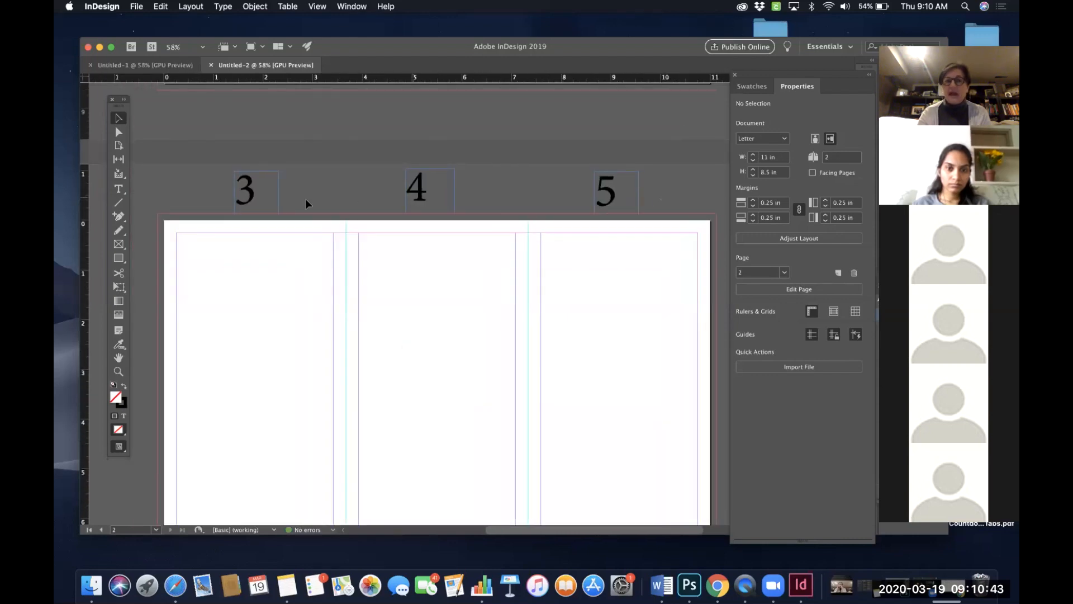
scroll(574, 349, down, 5)
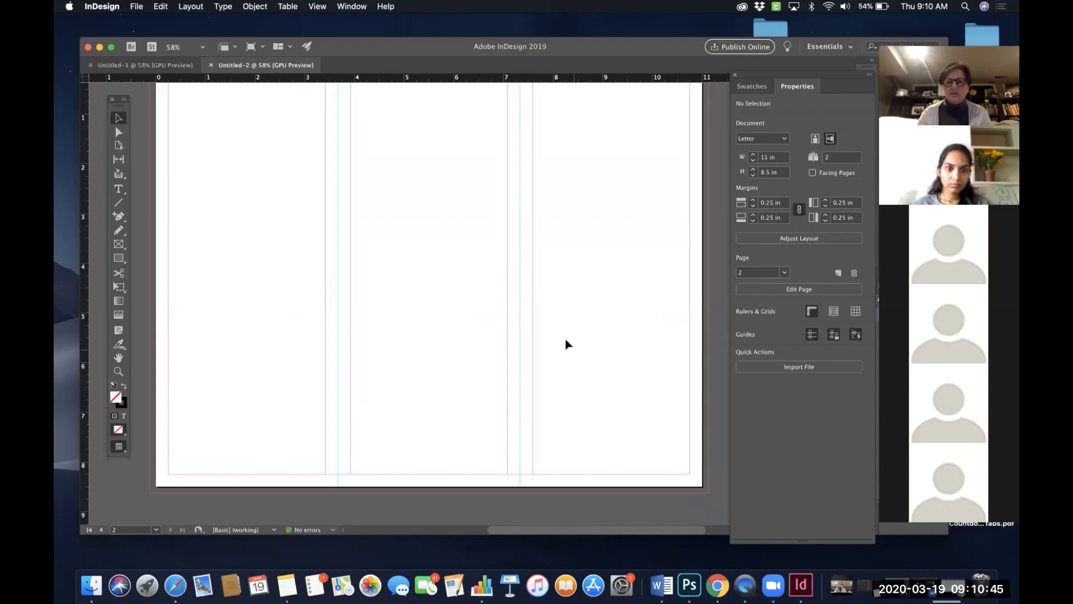
scroll(555, 319, up, 10)
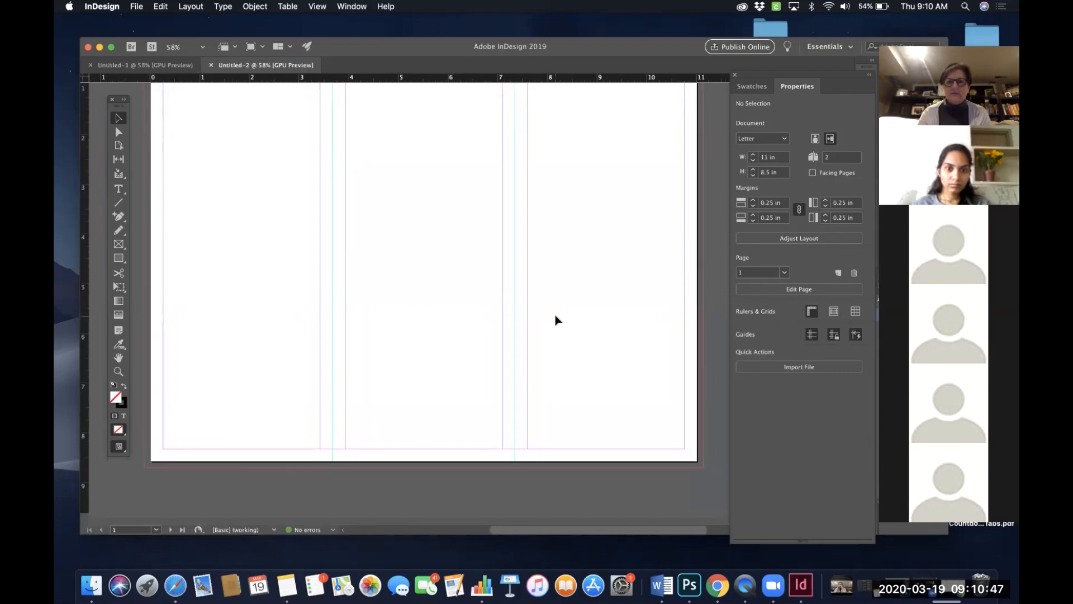
scroll(556, 318, up, 3)
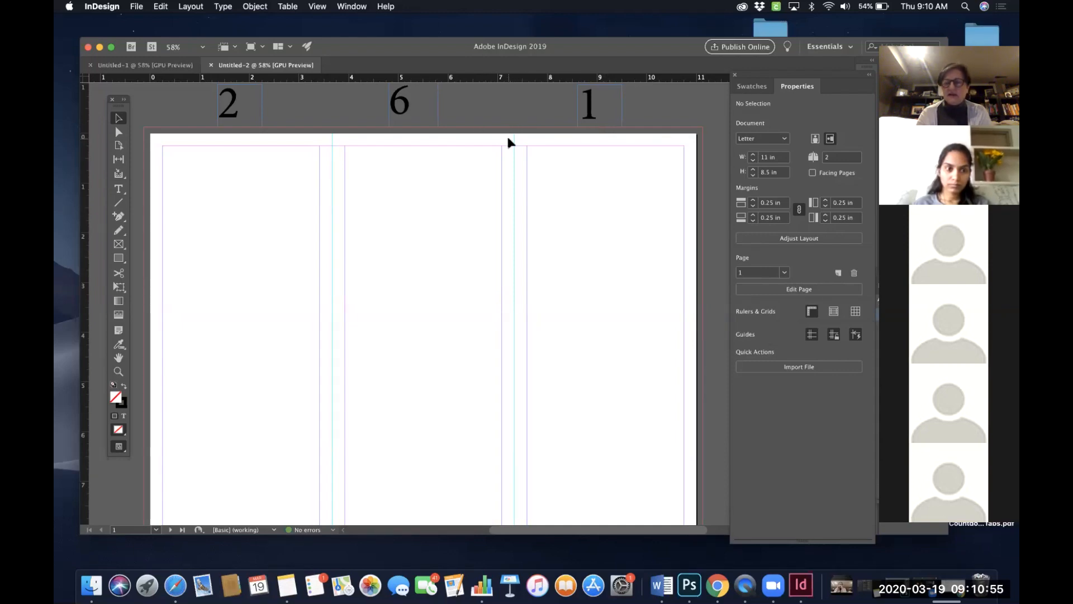
scroll(508, 150, down, 1)
scroll(560, 187, down, 3)
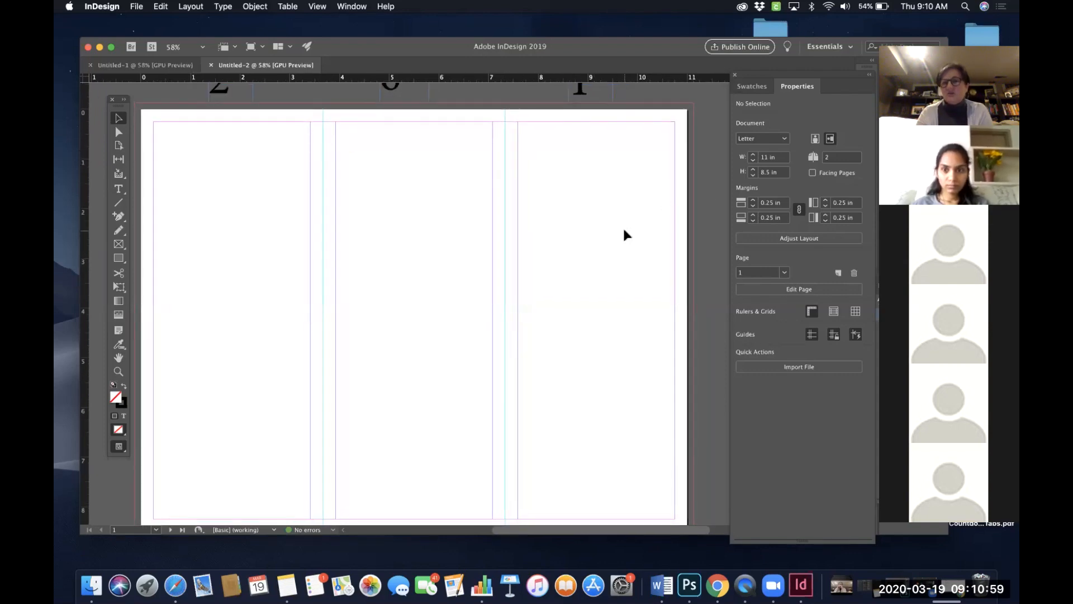
scroll(624, 230, right, 2)
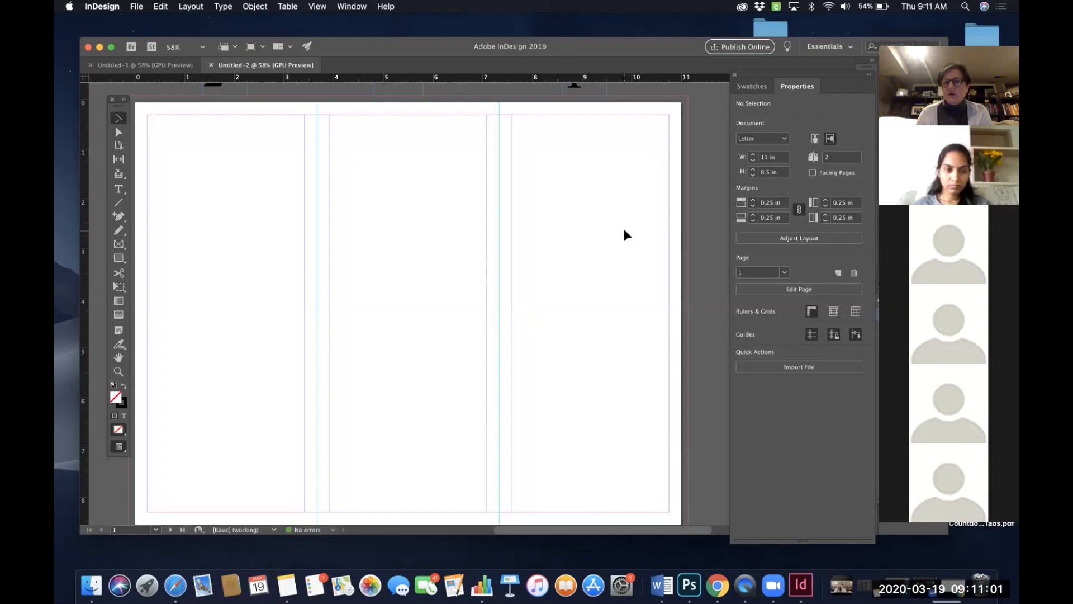
scroll(624, 229, up, 2)
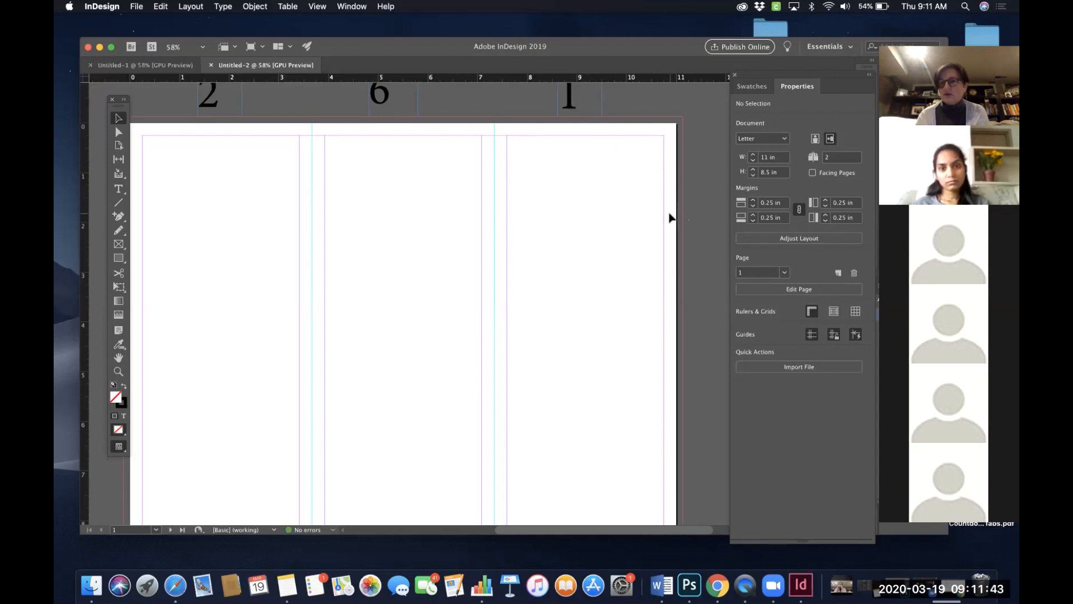
scroll(613, 268, down, 2)
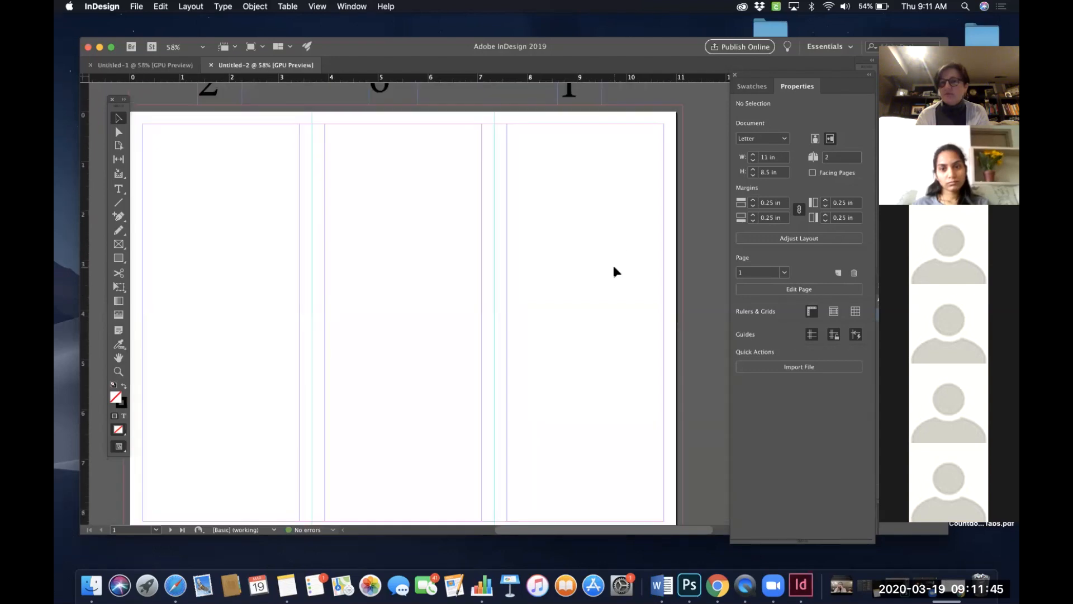
scroll(601, 290, down, 1)
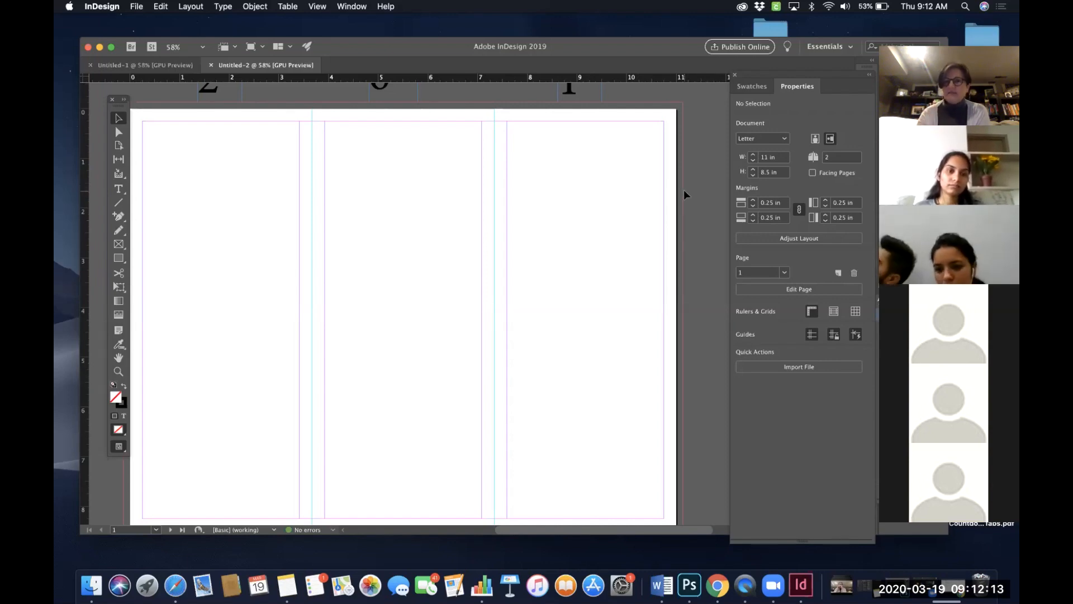
scroll(683, 190, up, 1)
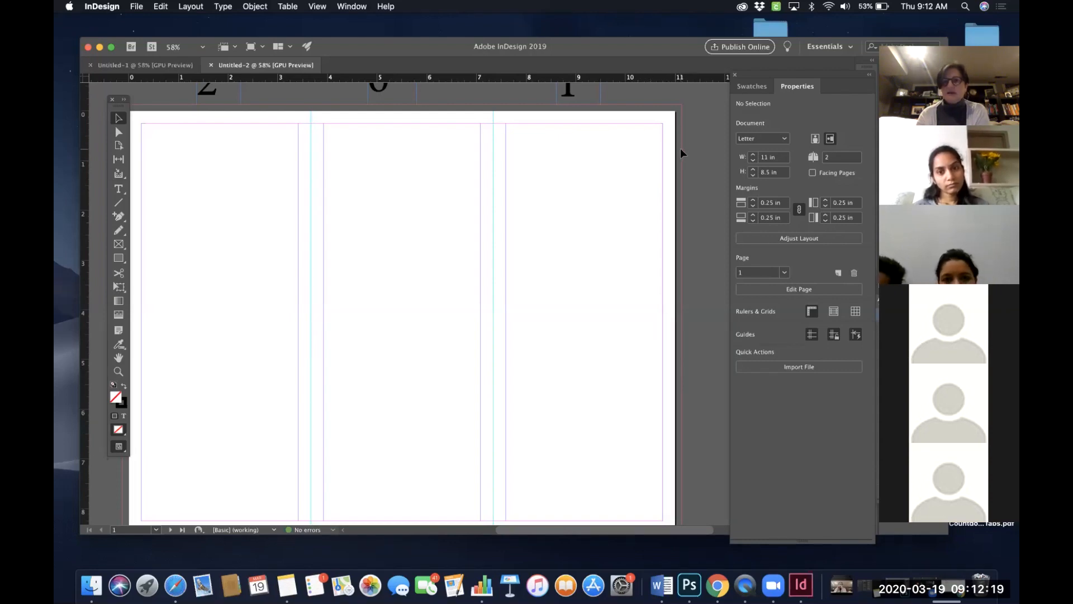
- Set the document's bleed to 0 in Document Setup
click(136, 7)
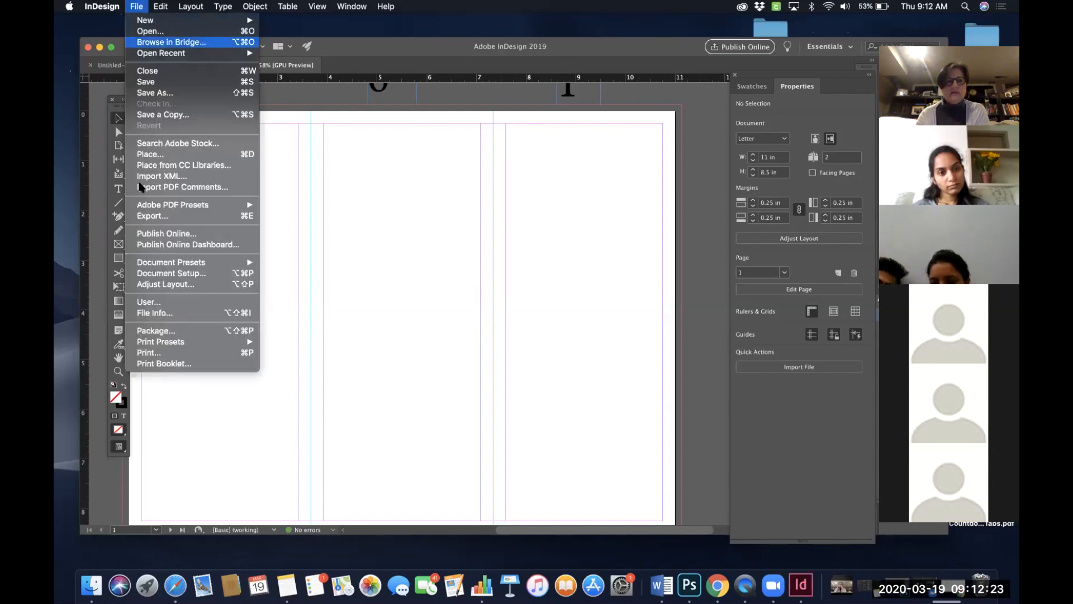
click(141, 272)
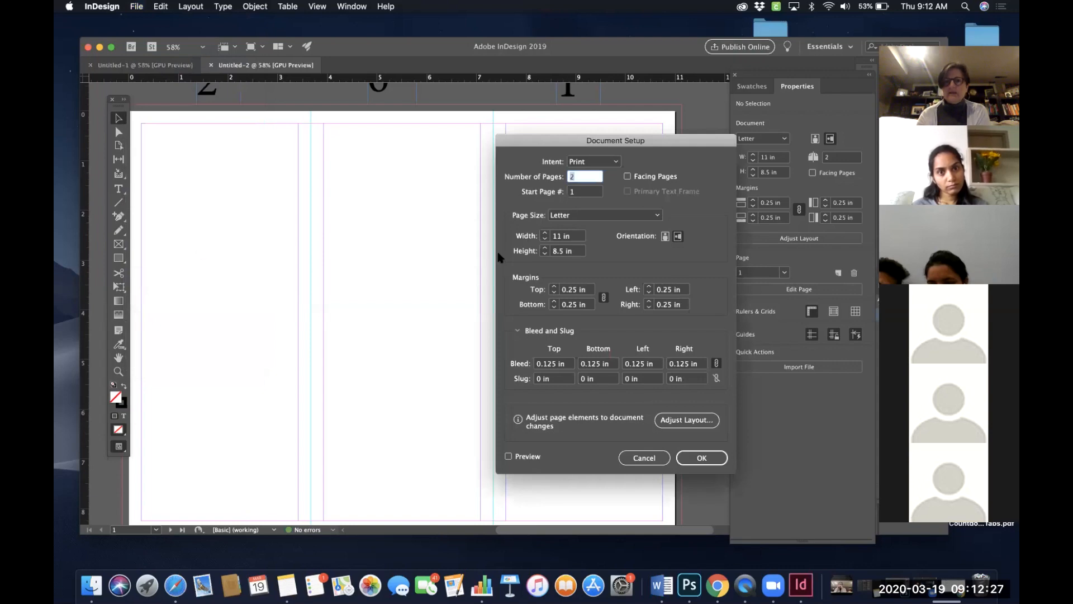
drag(559, 111, 541, 104)
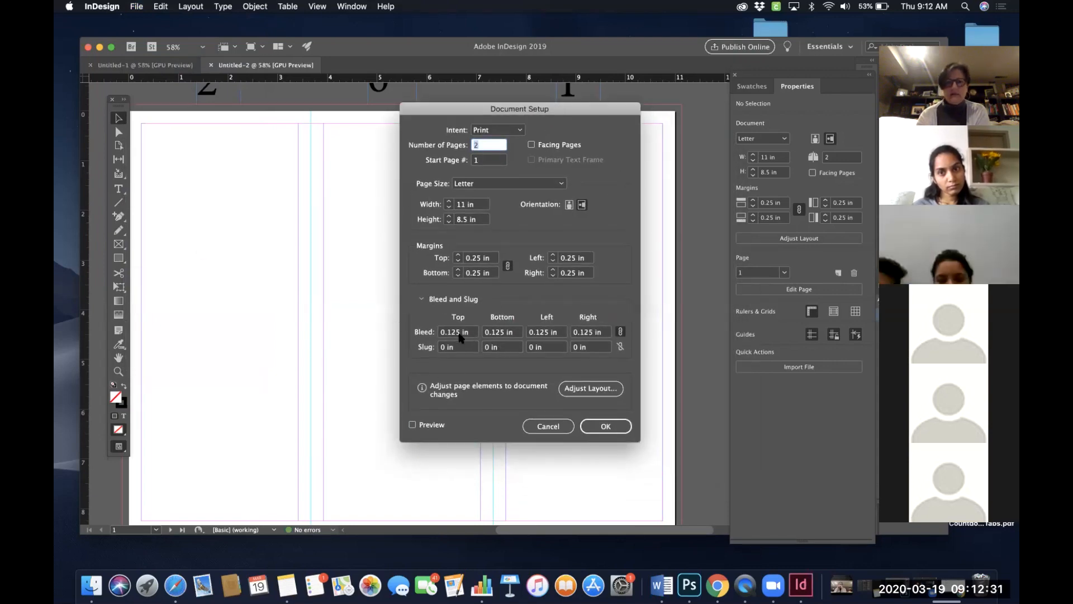
click(468, 332)
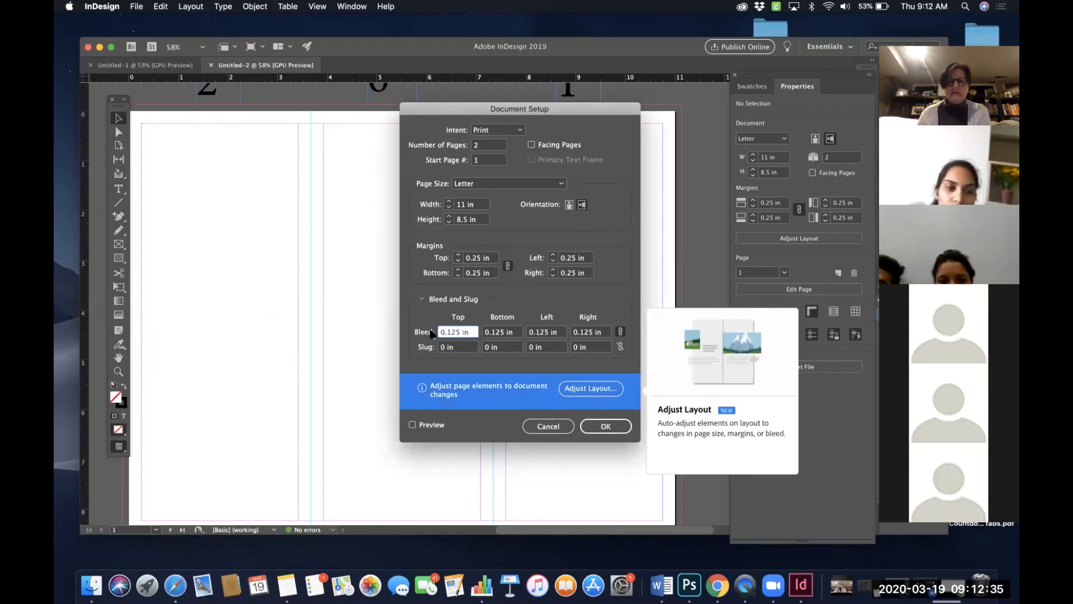
drag(469, 332, 431, 334)
text(0)
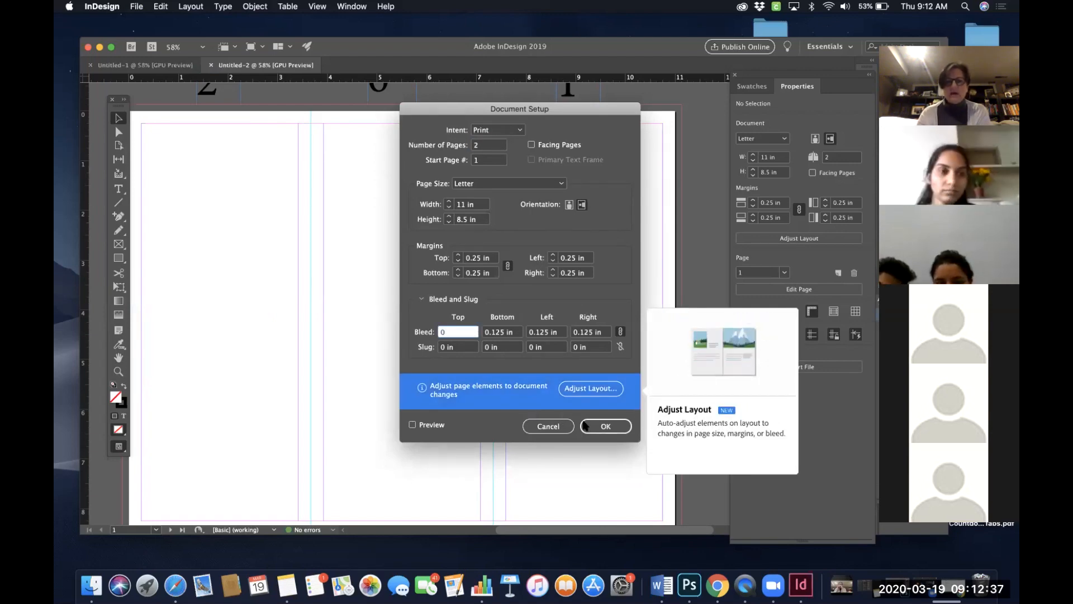
click(604, 427)
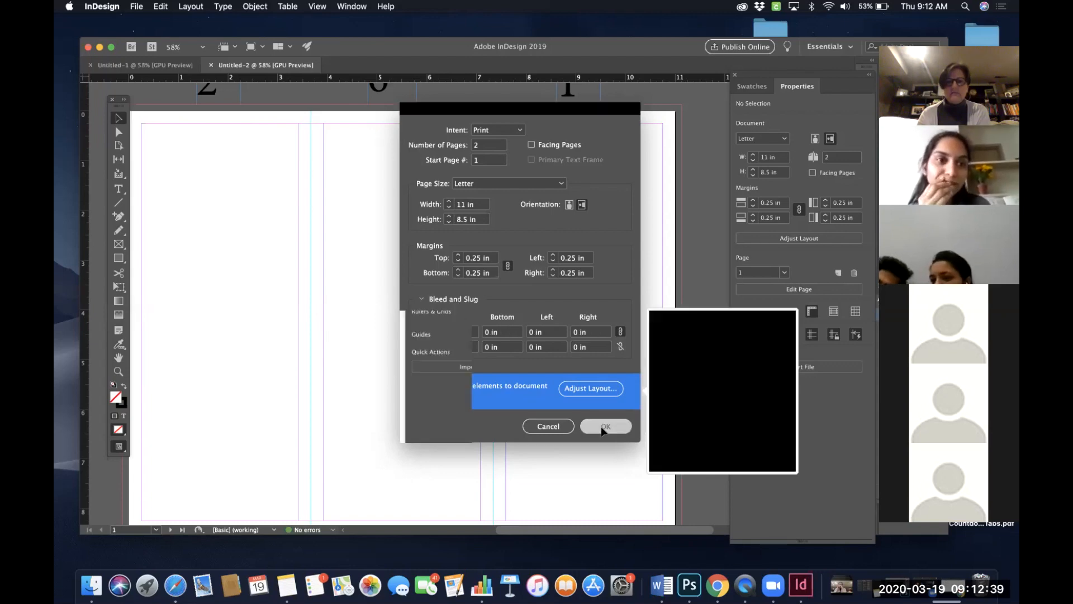
scroll(642, 209, up, 2)
scroll(642, 209, right, 2)
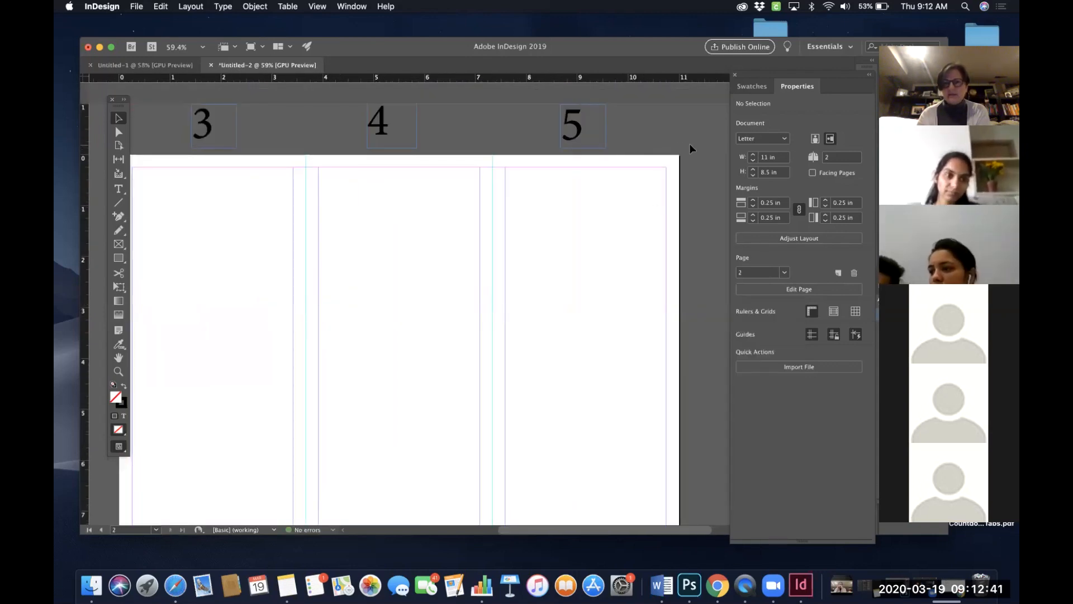
- Scroll across both pages of the trifold template to examine the panel columns and guides
scroll(649, 228, down, 1)
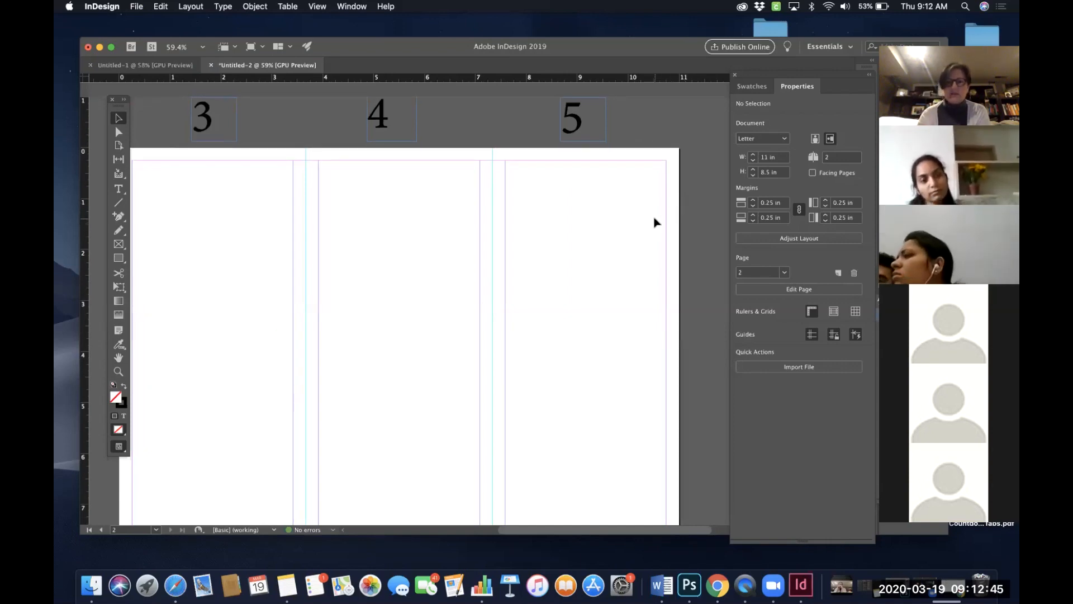
scroll(653, 224, down, 3)
scroll(656, 223, right, 3)
scroll(656, 223, up, 1)
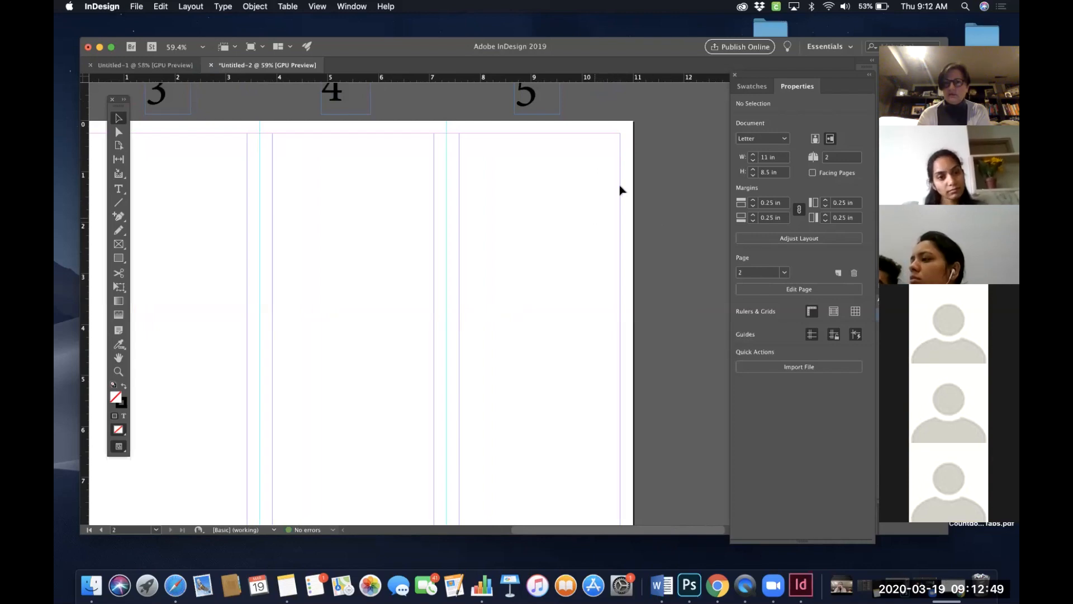
scroll(620, 190, left, 2)
scroll(621, 190, down, 1)
scroll(620, 190, left, 1)
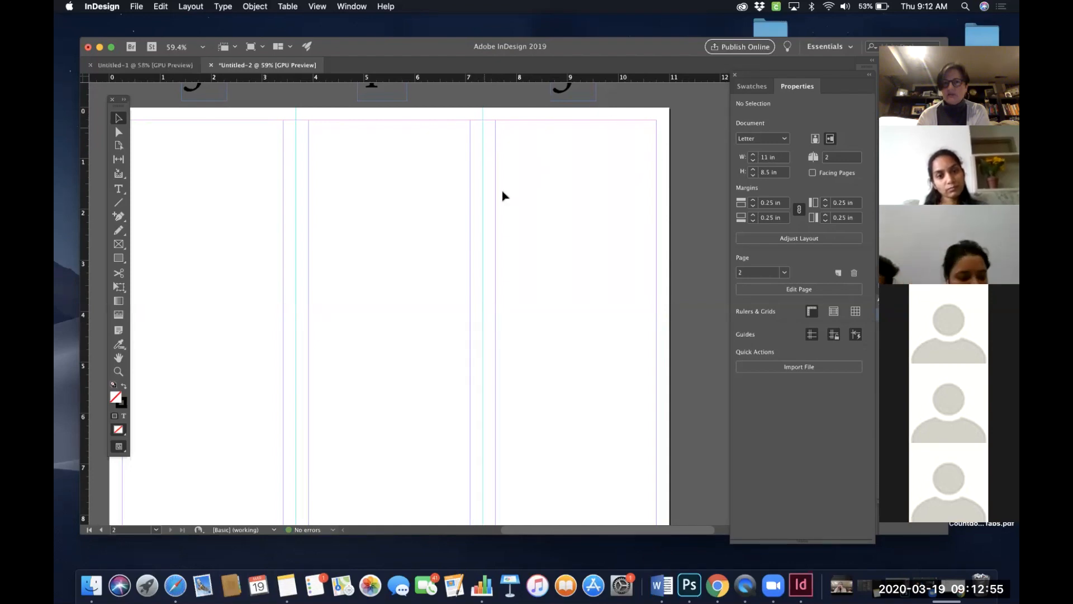
scroll(410, 184, left, 5)
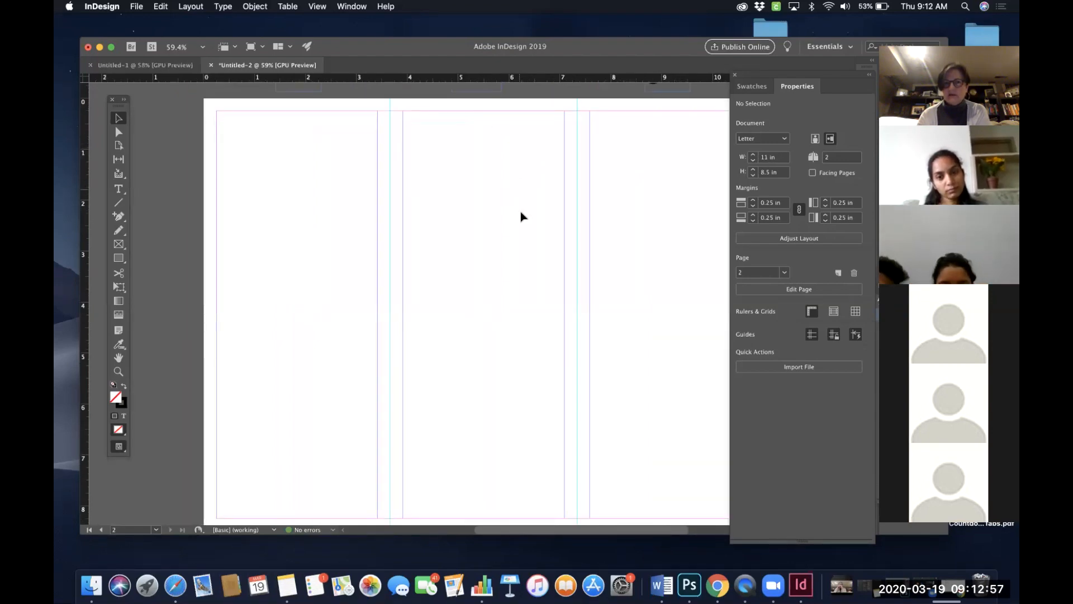
scroll(521, 217, up, 1)
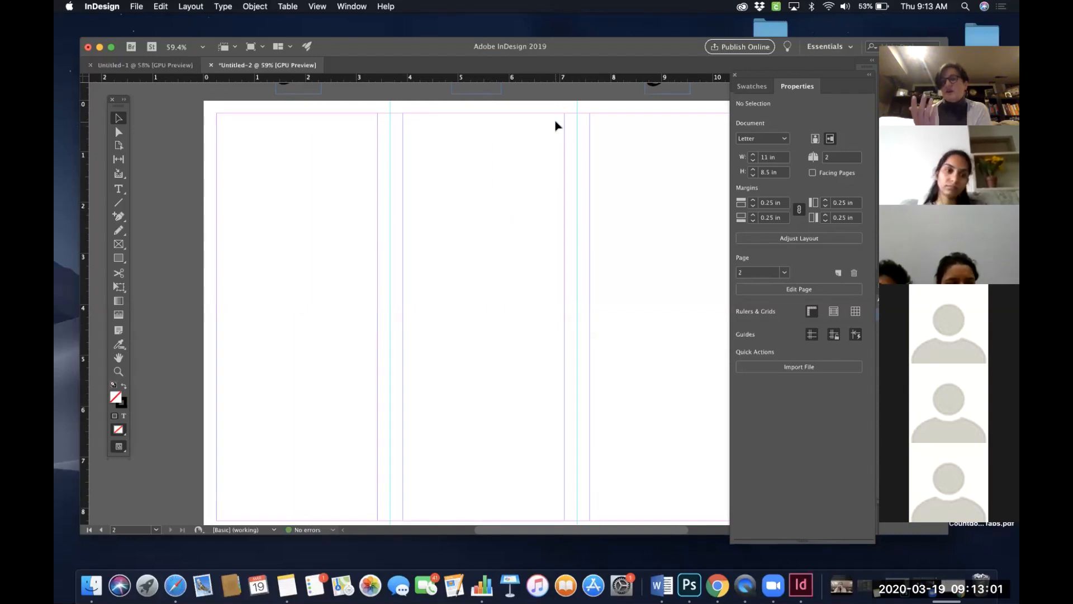
scroll(556, 125, down, 8)
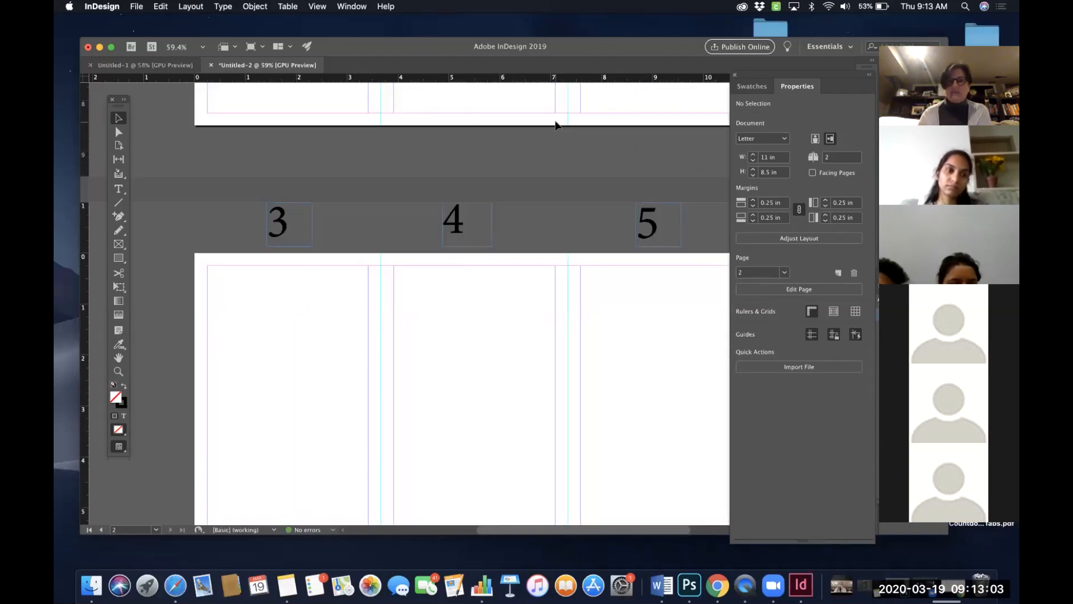
scroll(555, 125, up, 4)
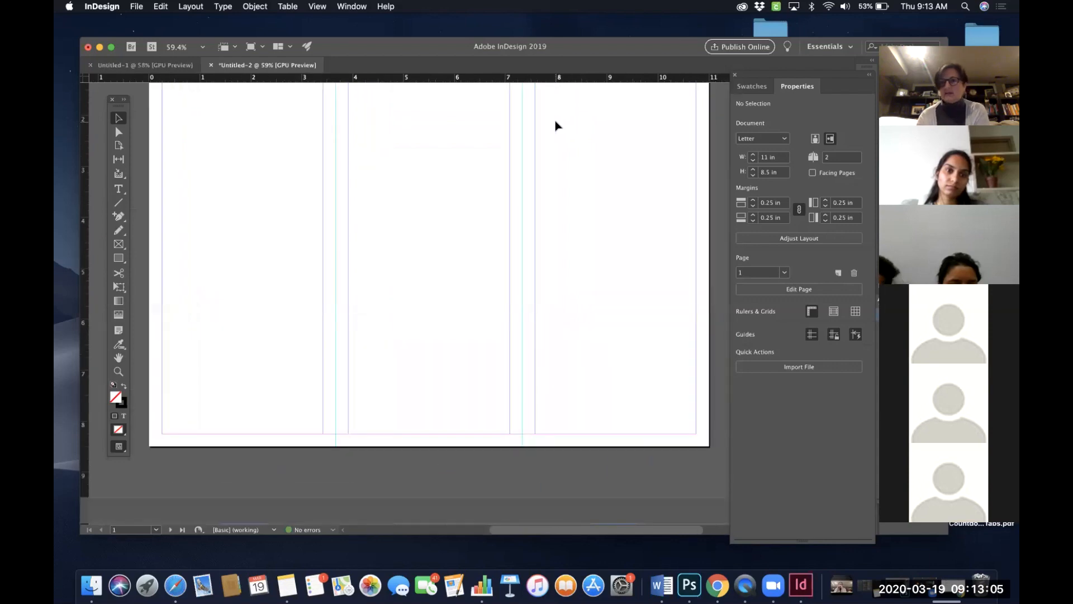
scroll(556, 126, up, 3)
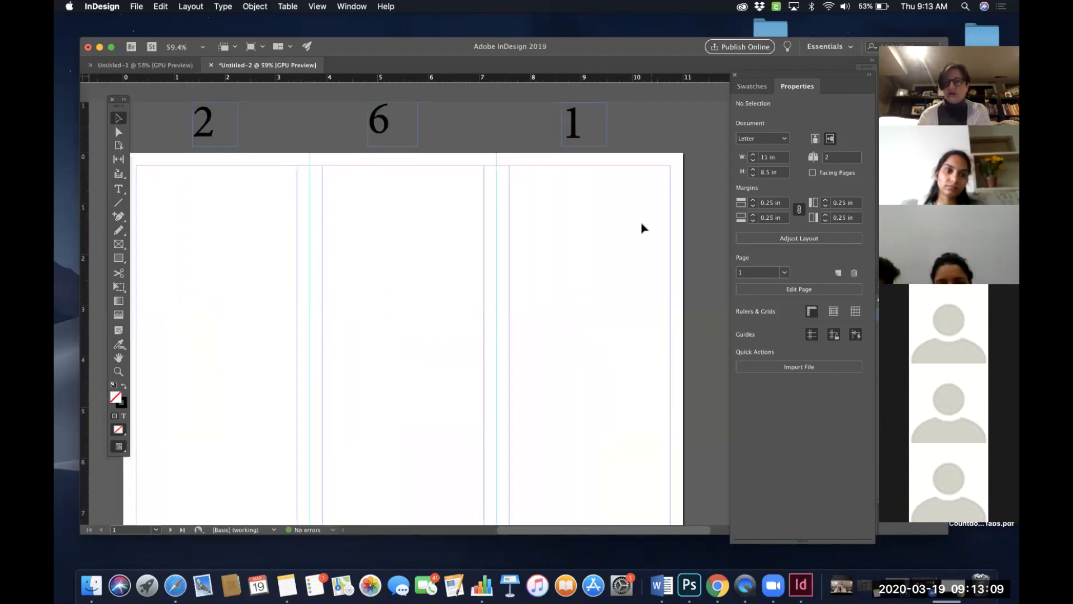
scroll(643, 227, down, 1)
scroll(648, 231, down, 1)
scroll(648, 232, up, 1)
scroll(648, 231, left, 1)
scroll(648, 231, down, 1)
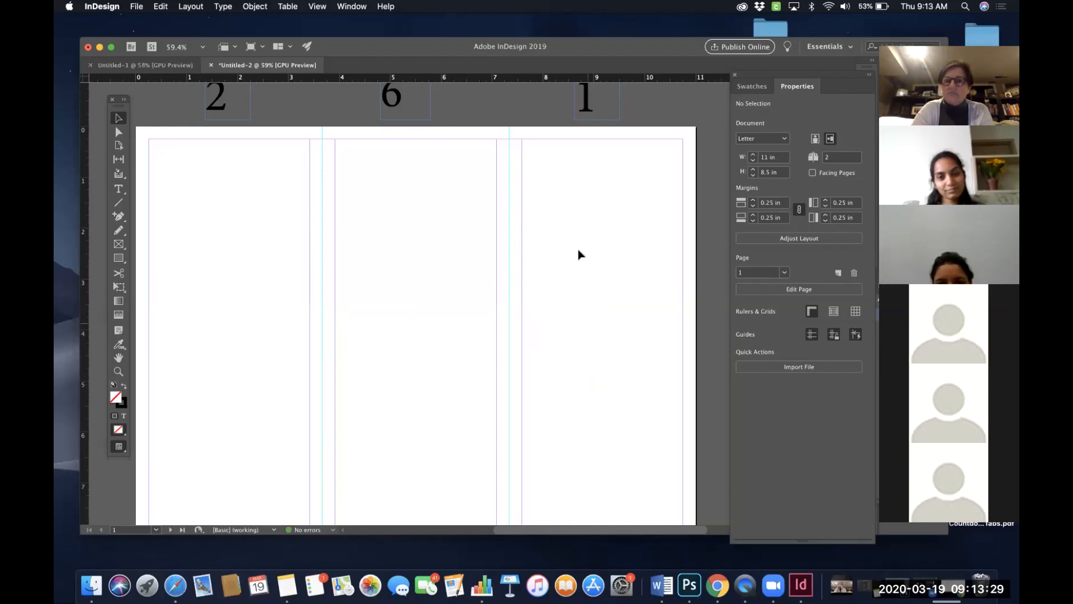
scroll(578, 254, up, 2)
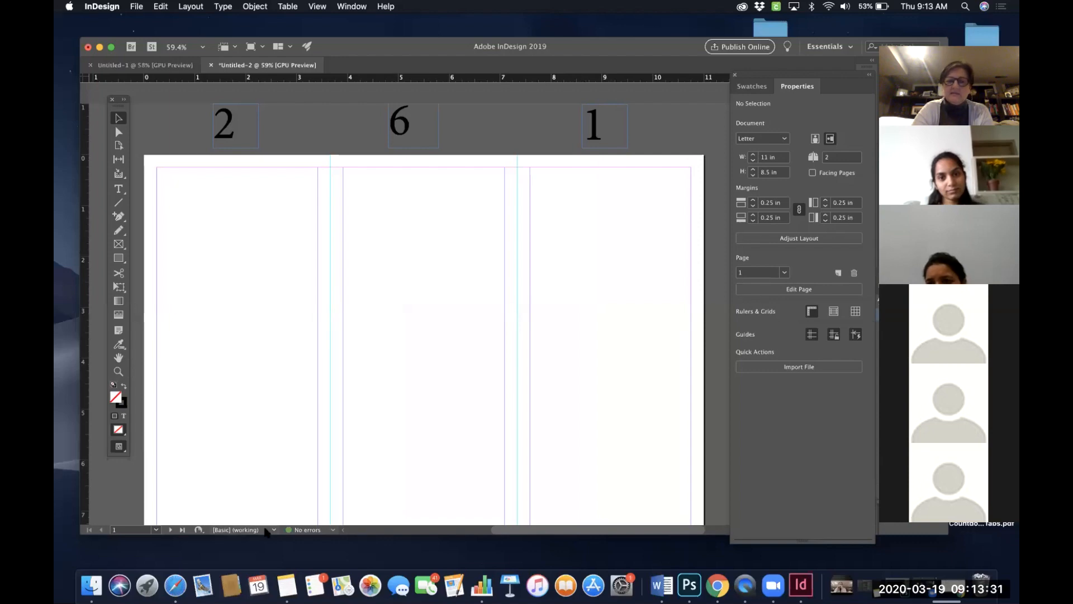
- Switch to the browser and view the Milestones content list in the D2L course
click(717, 585)
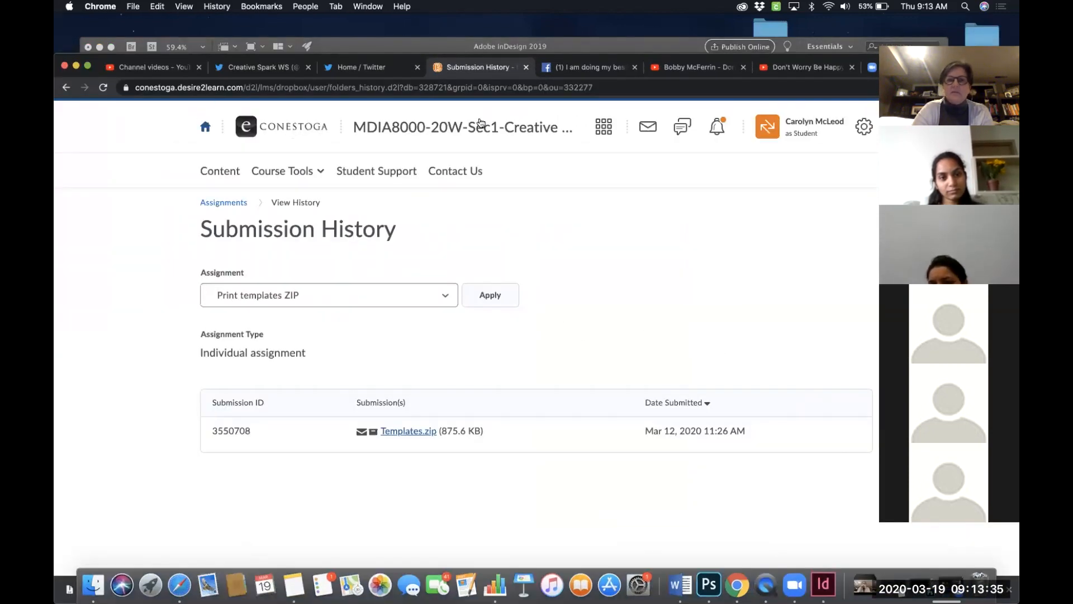
click(222, 172)
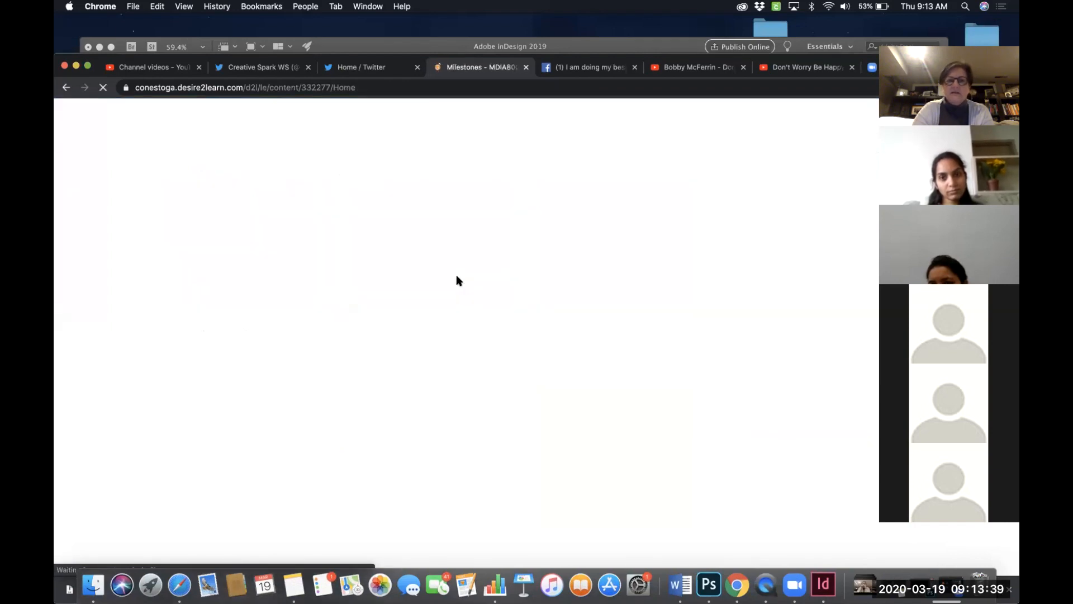
scroll(456, 273, down, 3)
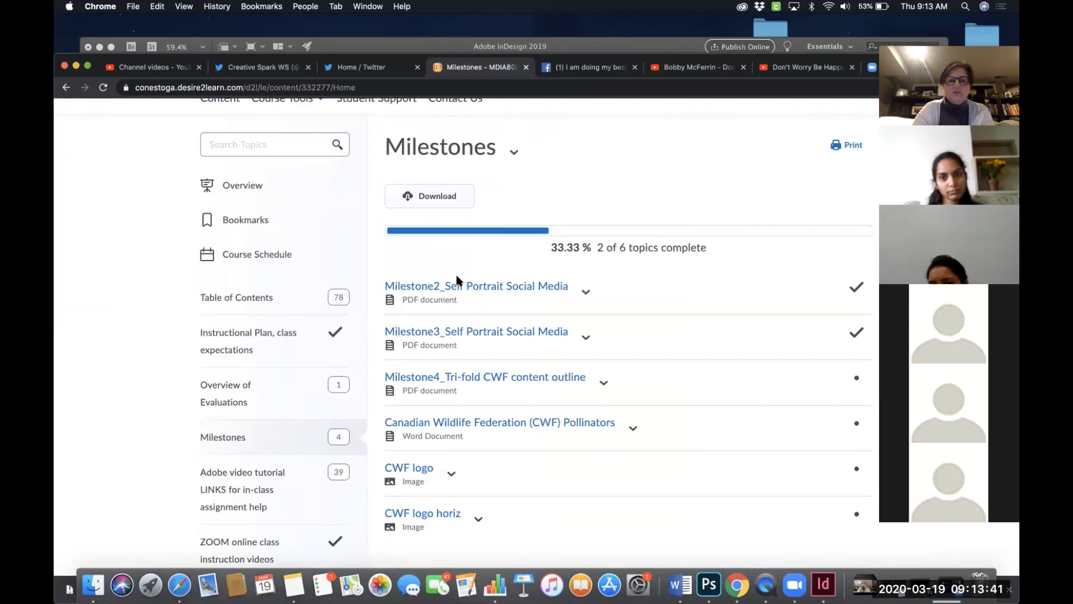
scroll(447, 411, down, 3)
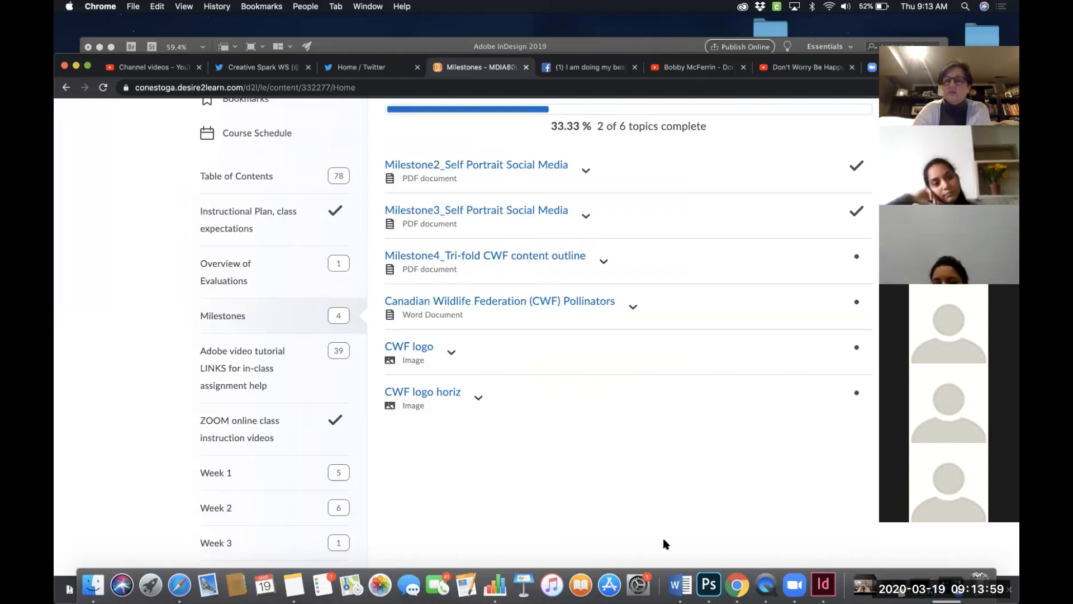
- Return to InDesign and move the Tools panel over the middle of the first page
click(823, 584)
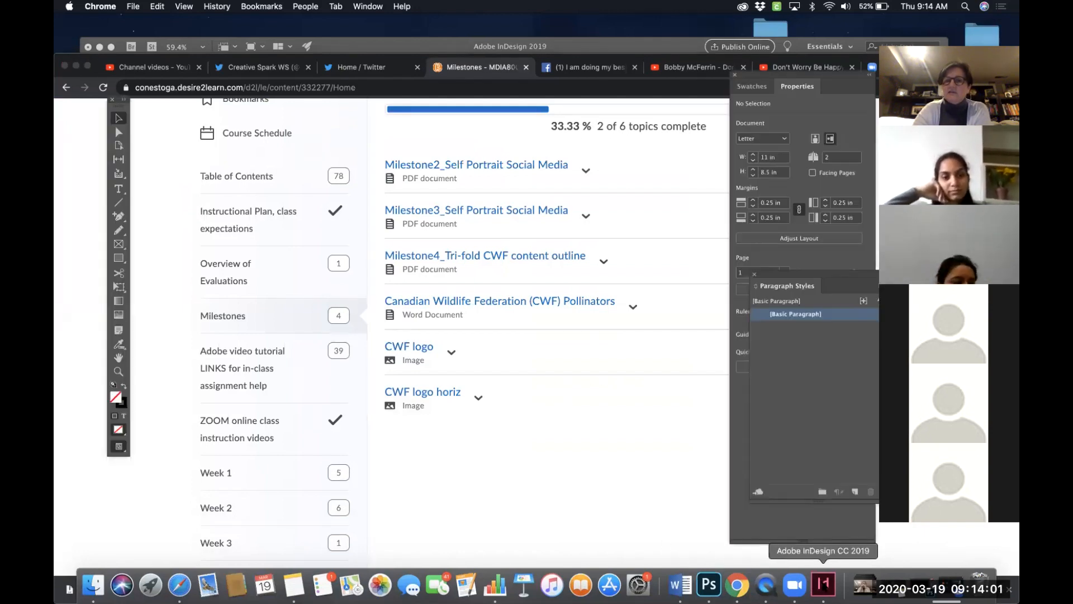
scroll(628, 486, right, 5)
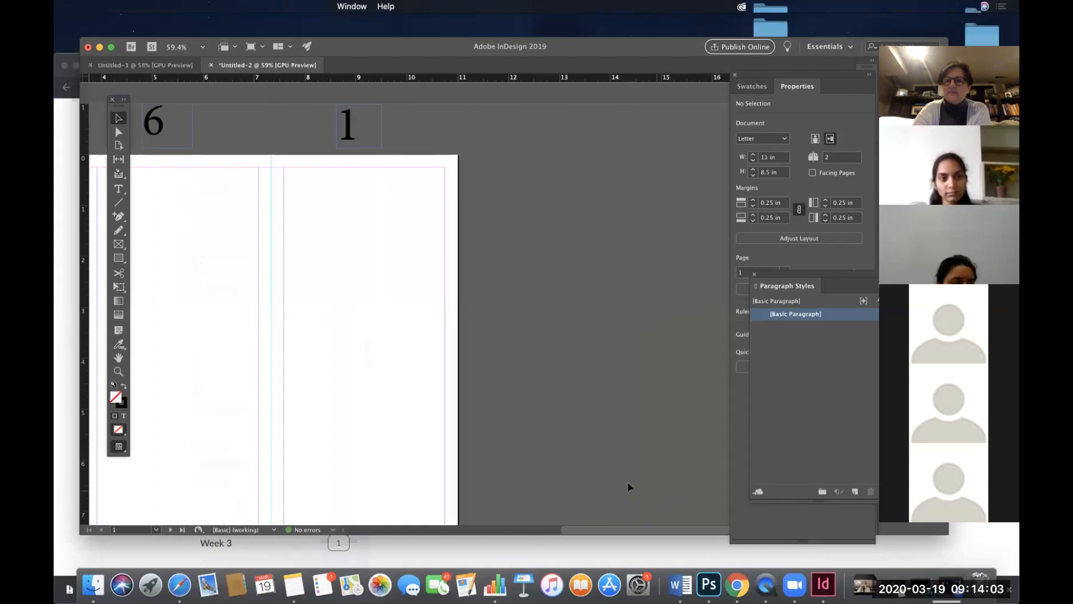
scroll(628, 486, left, 5)
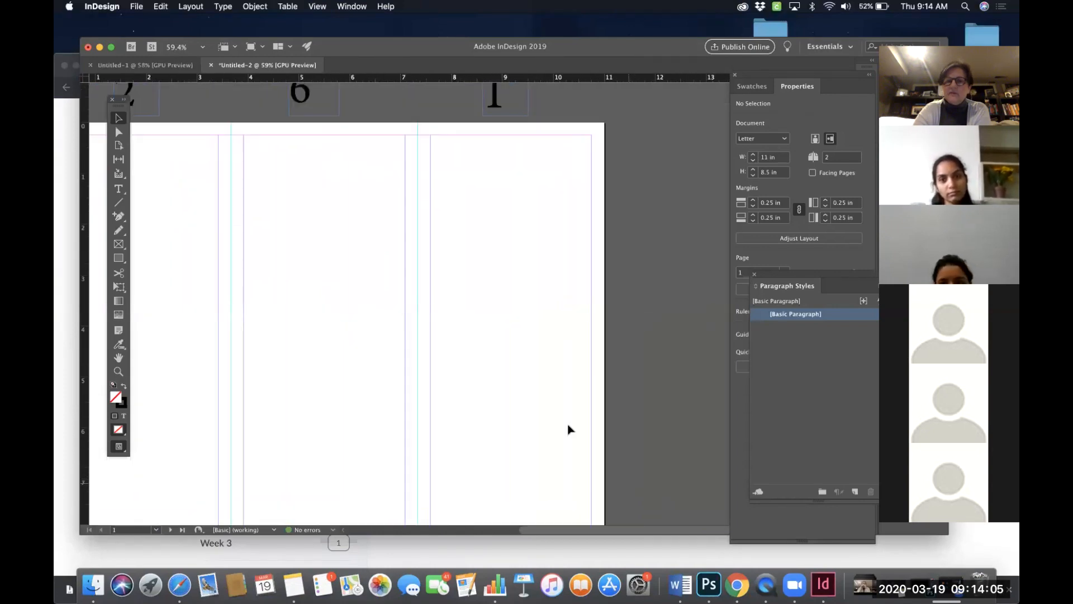
scroll(568, 429, left, 4)
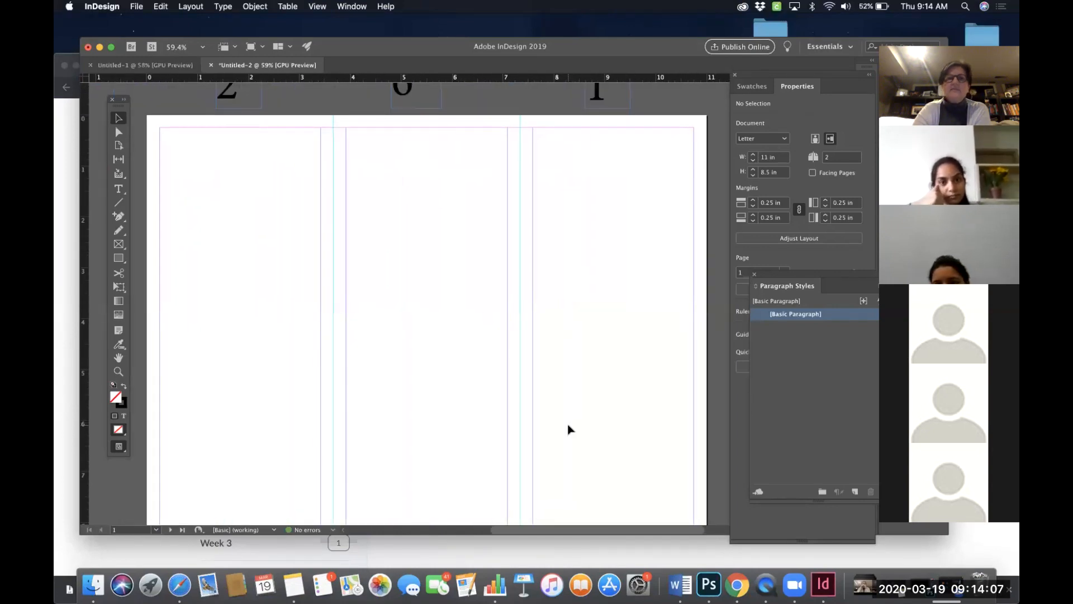
scroll(569, 429, right, 1)
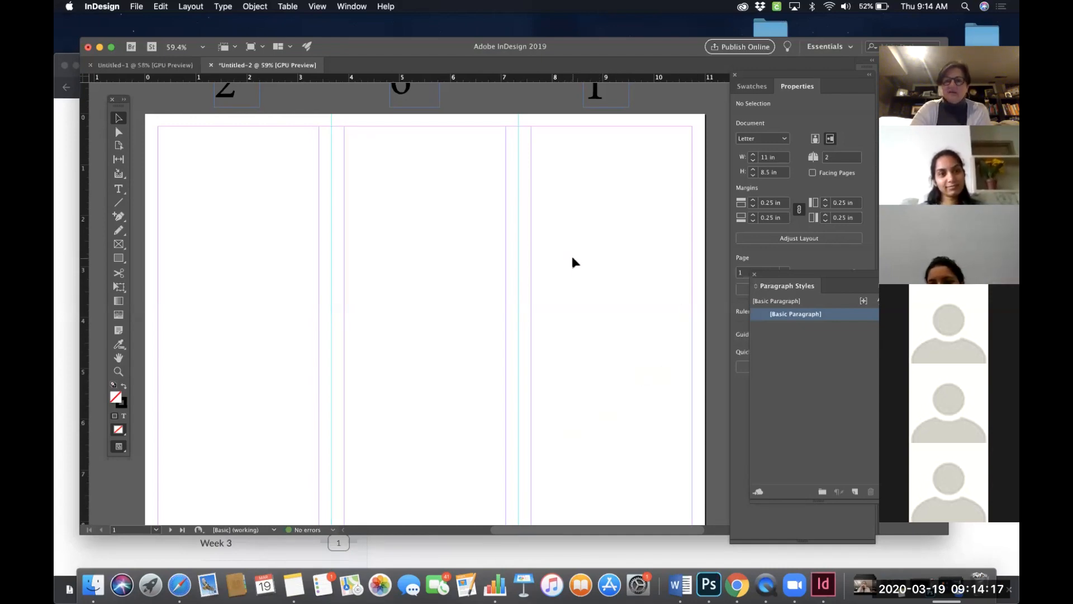
scroll(573, 261, down, 2)
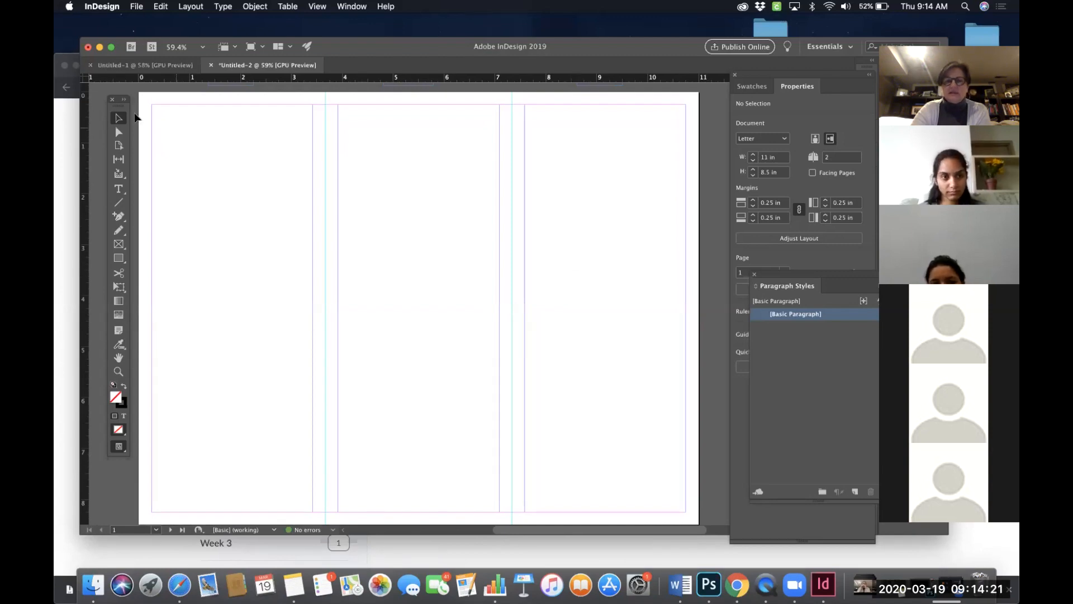
drag(124, 110, 449, 144)
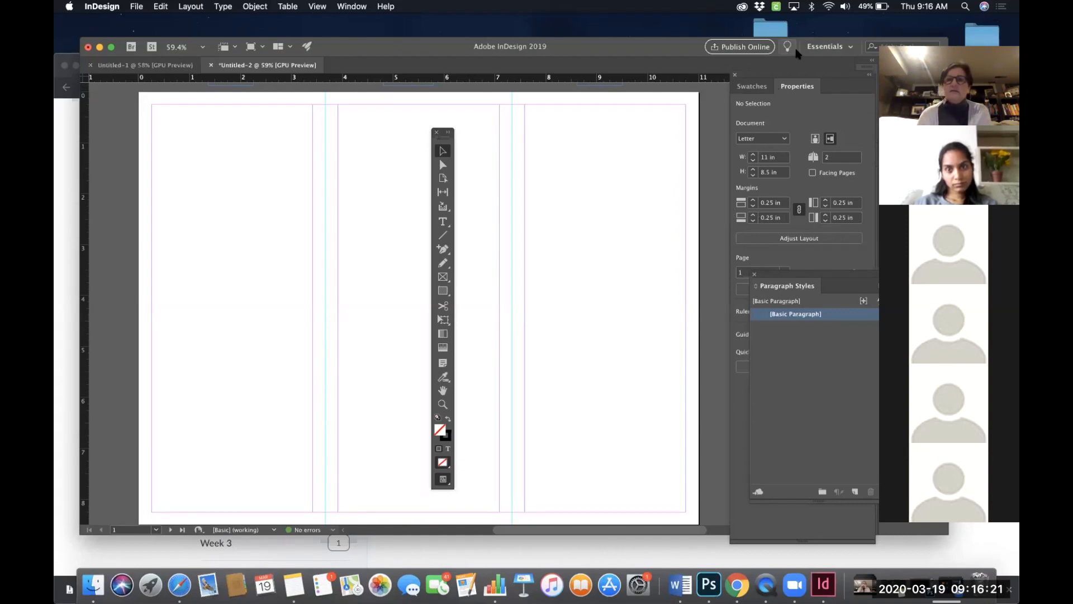
drag(656, 61, 653, 44)
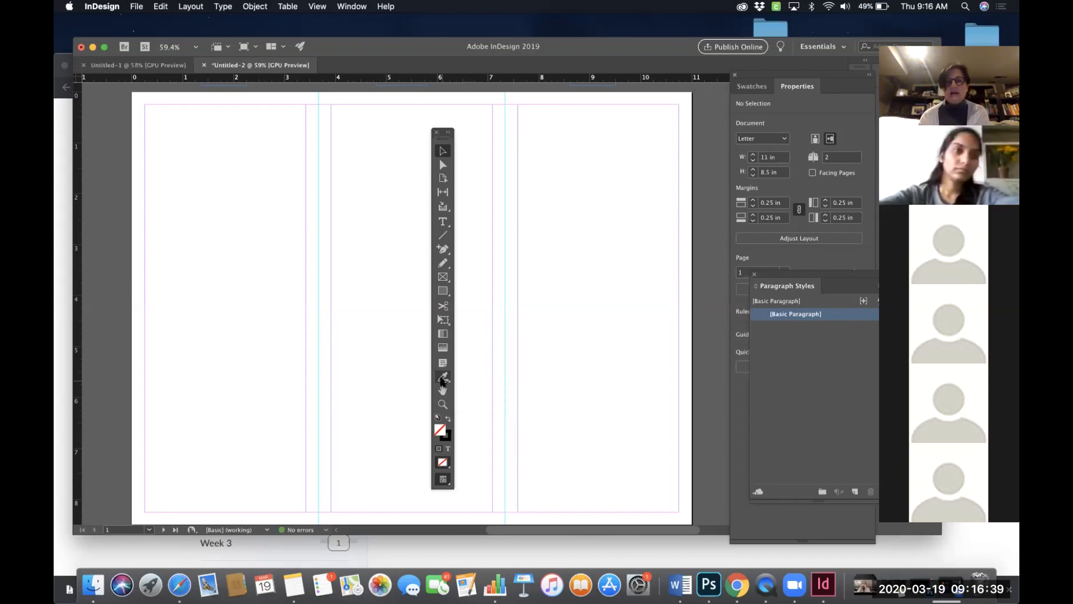
- Draw a rectangle frame filling panel 1 between its margins, about 3.17 in wide and 8 in tall
click(444, 277)
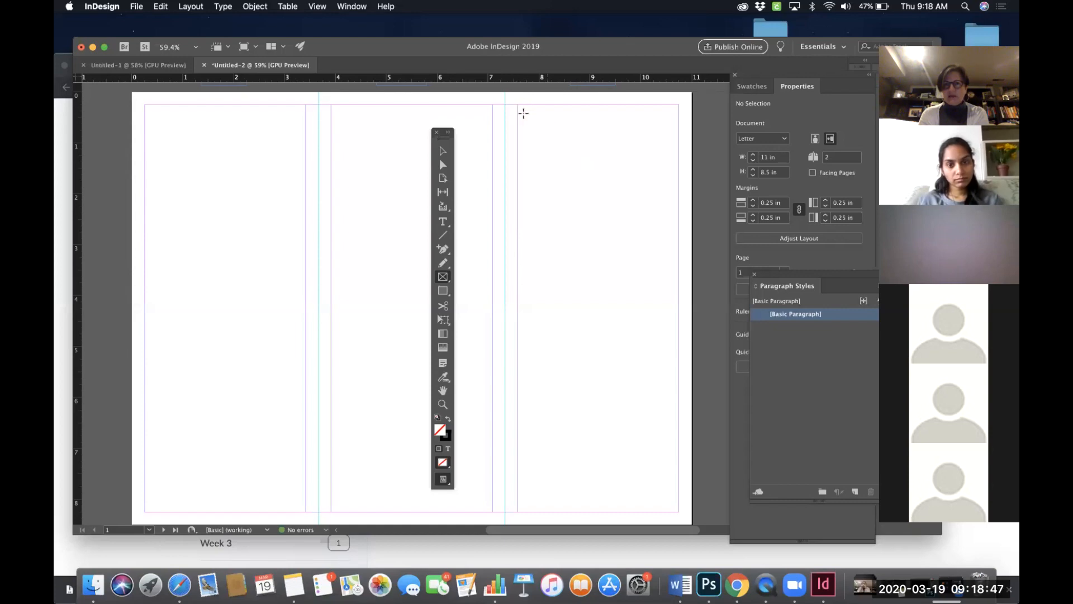
drag(517, 106, 678, 512)
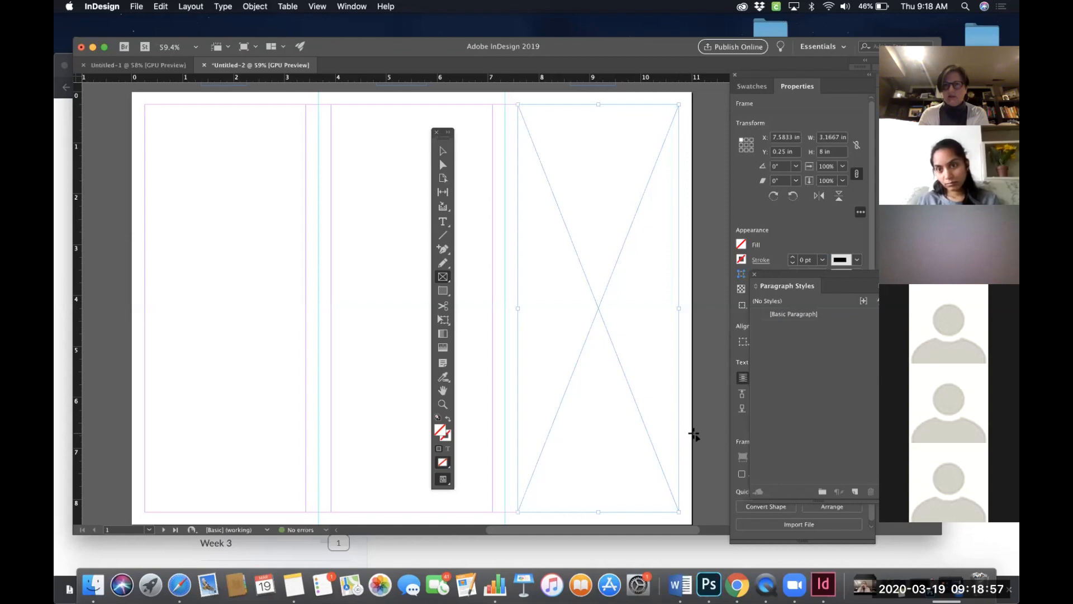
scroll(693, 435, up, 3)
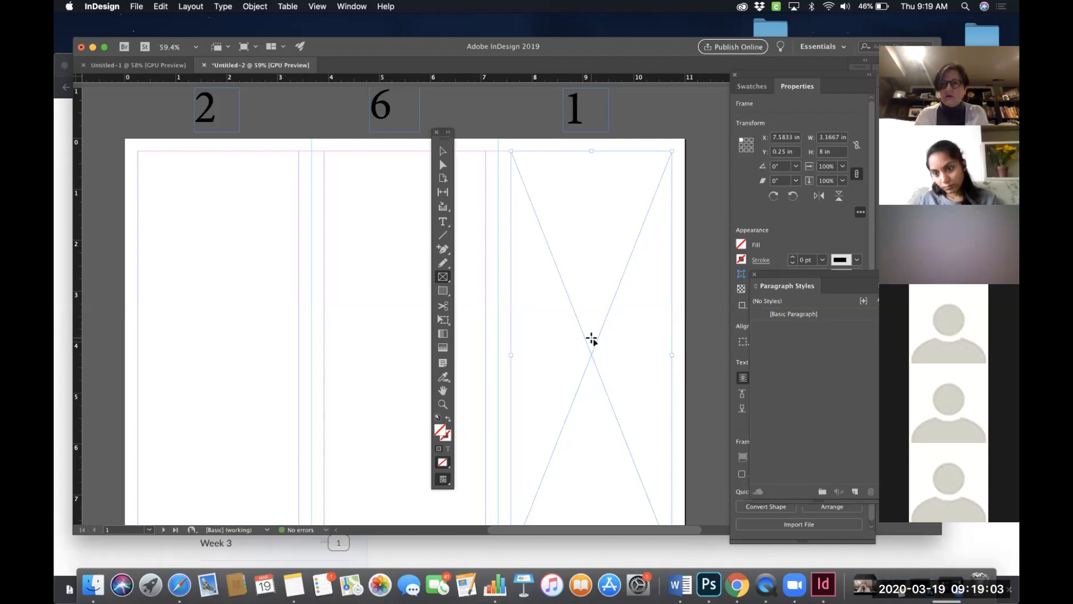
scroll(591, 339, down, 1)
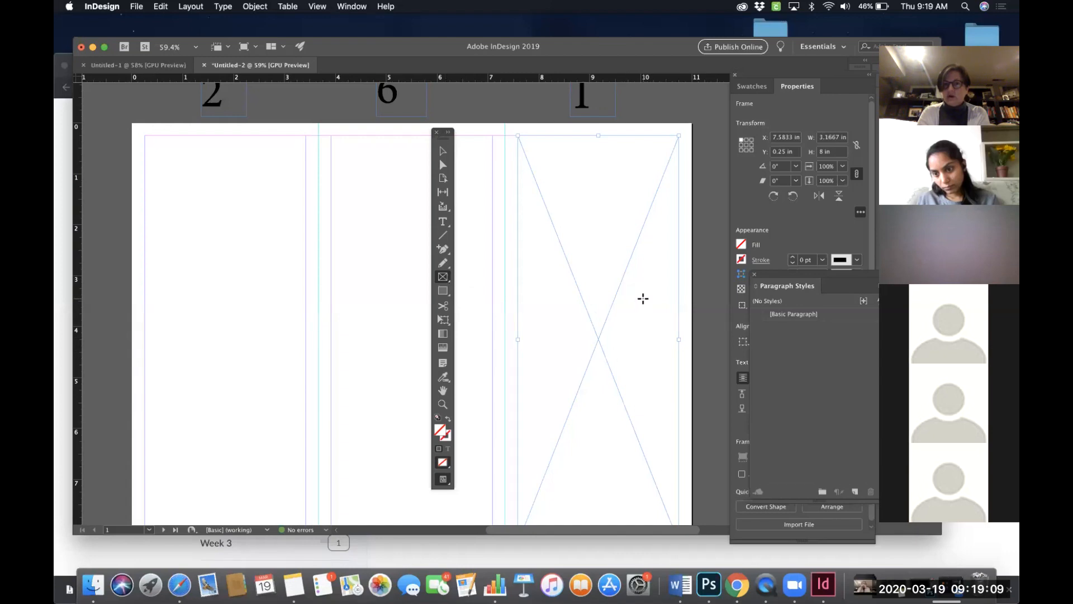
- Move the Tools panel over the left-hand panel of the first page
drag(433, 140, 226, 142)
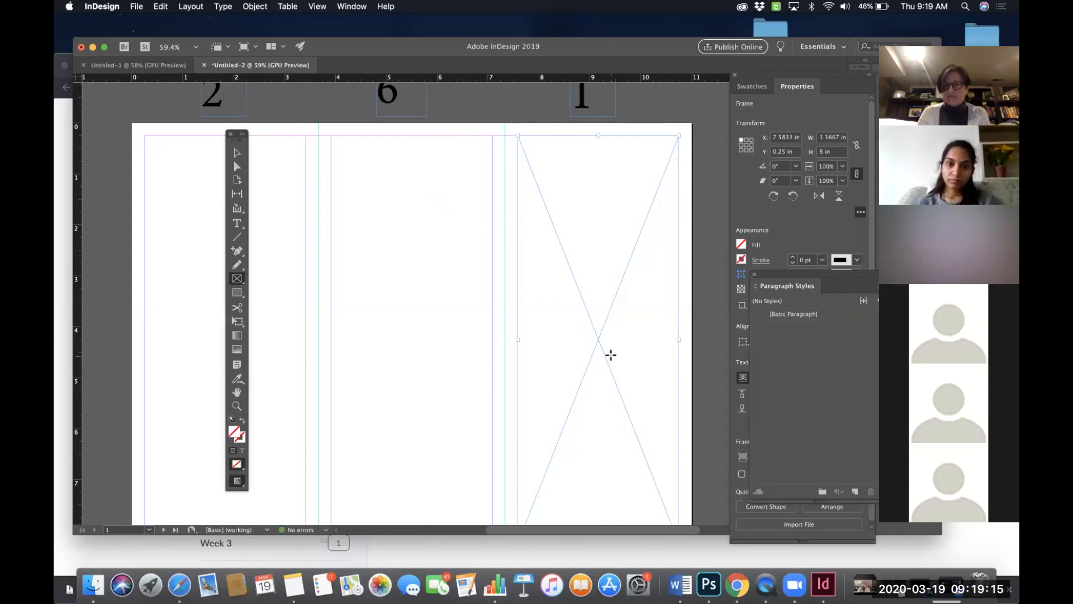
scroll(608, 354, left, 2)
scroll(608, 355, down, 1)
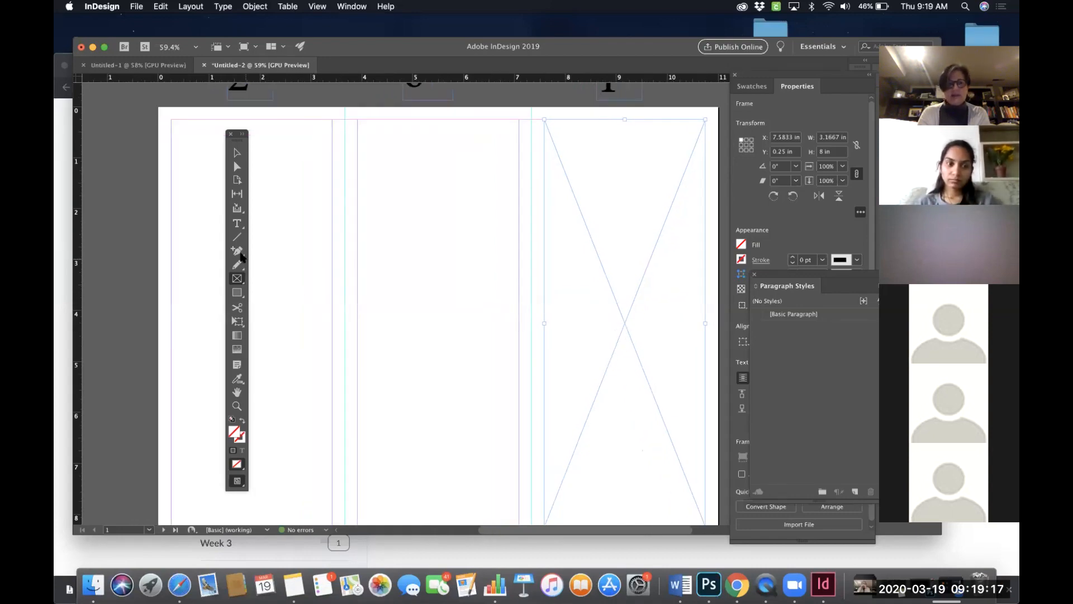
click(237, 223)
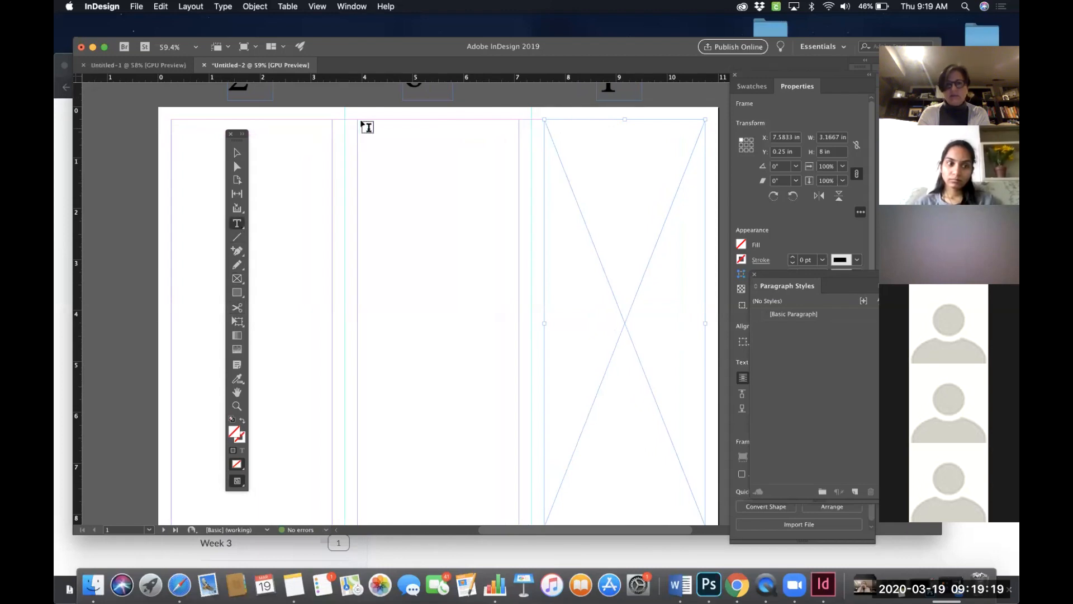
drag(359, 121, 521, 194)
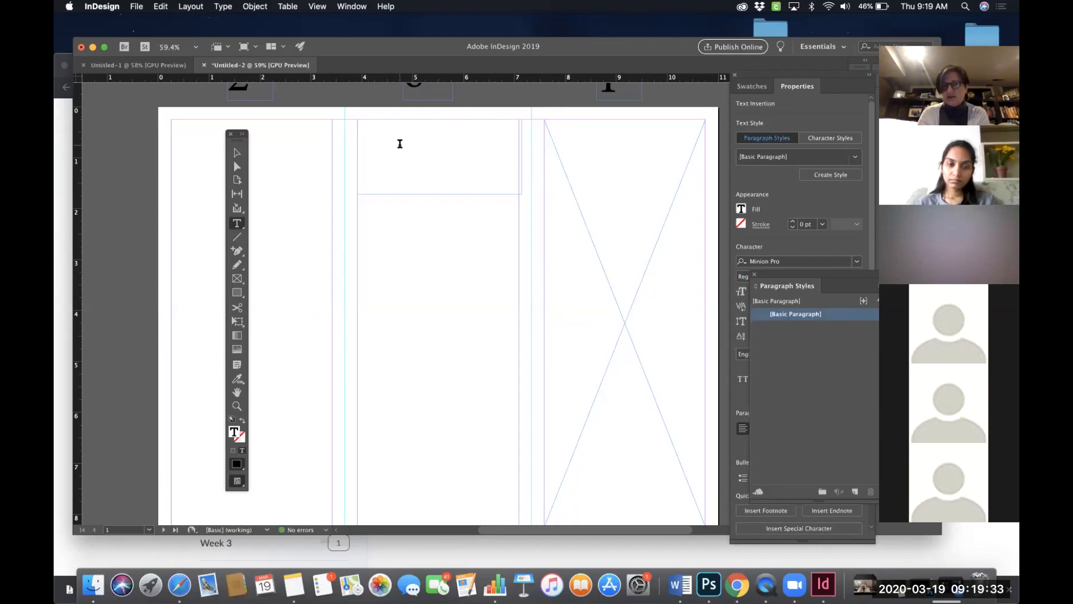
key(Escape)
key(Delete)
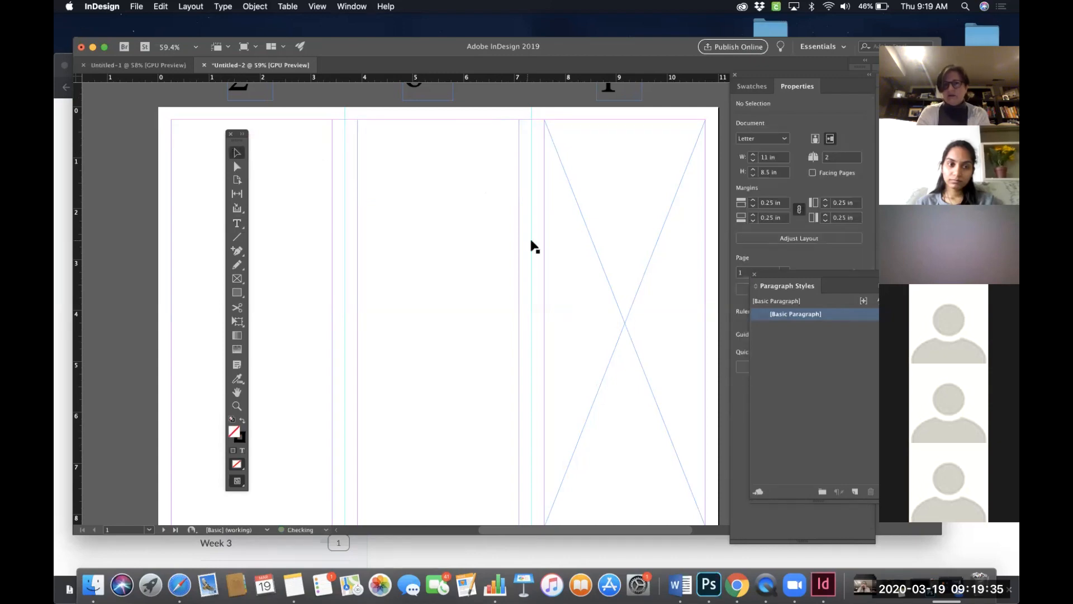
- Draw a rectangle frame across the bottom of panel 6, about 3.17 in wide and 1.7 in tall
scroll(617, 350, up, 1)
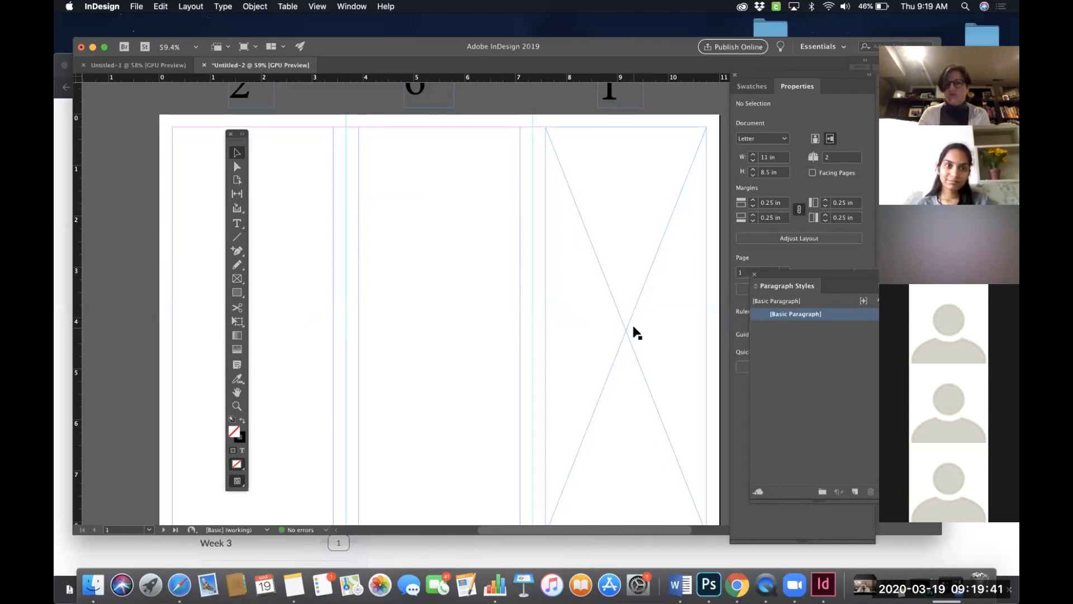
scroll(633, 269, up, 4)
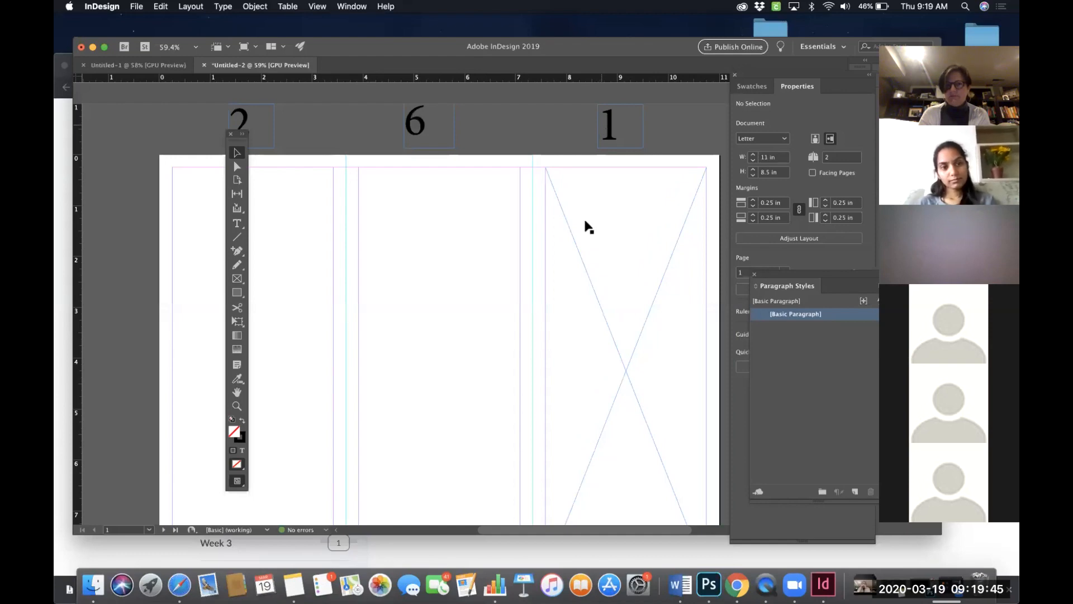
scroll(586, 227, down, 8)
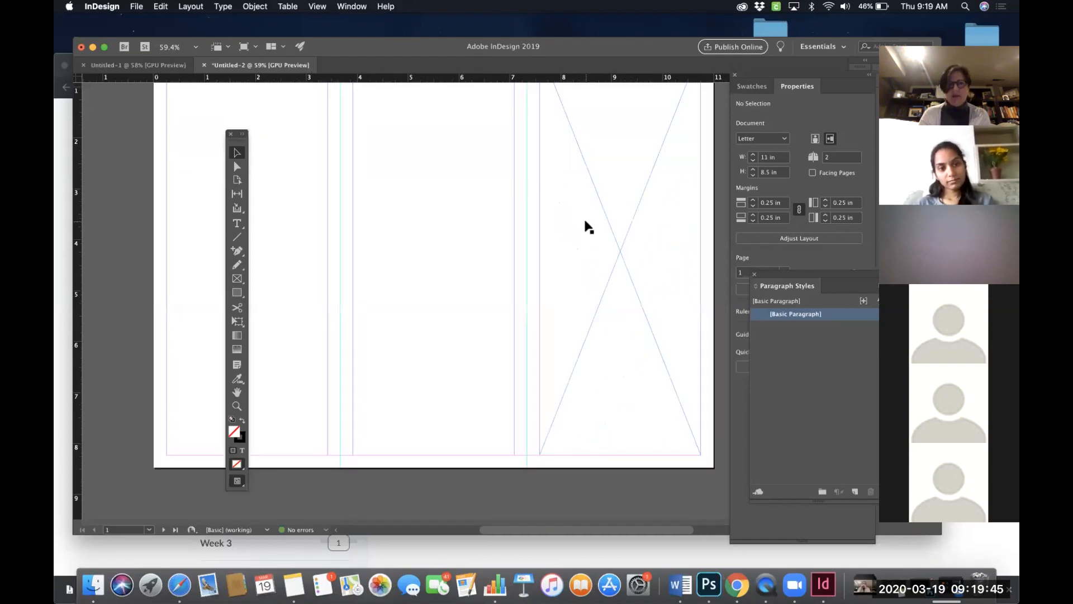
click(245, 279)
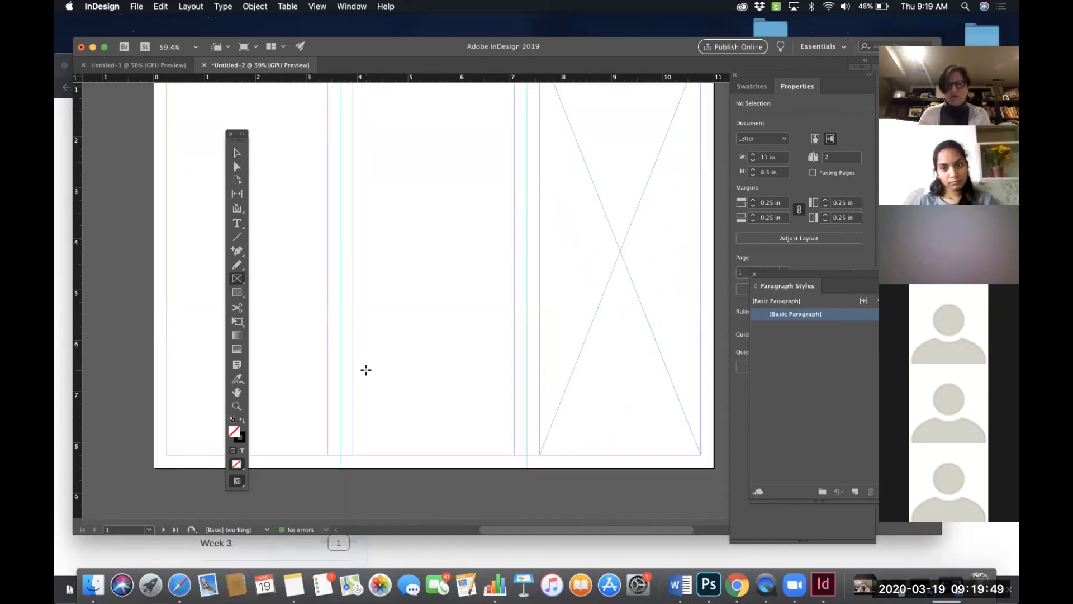
drag(353, 369, 514, 454)
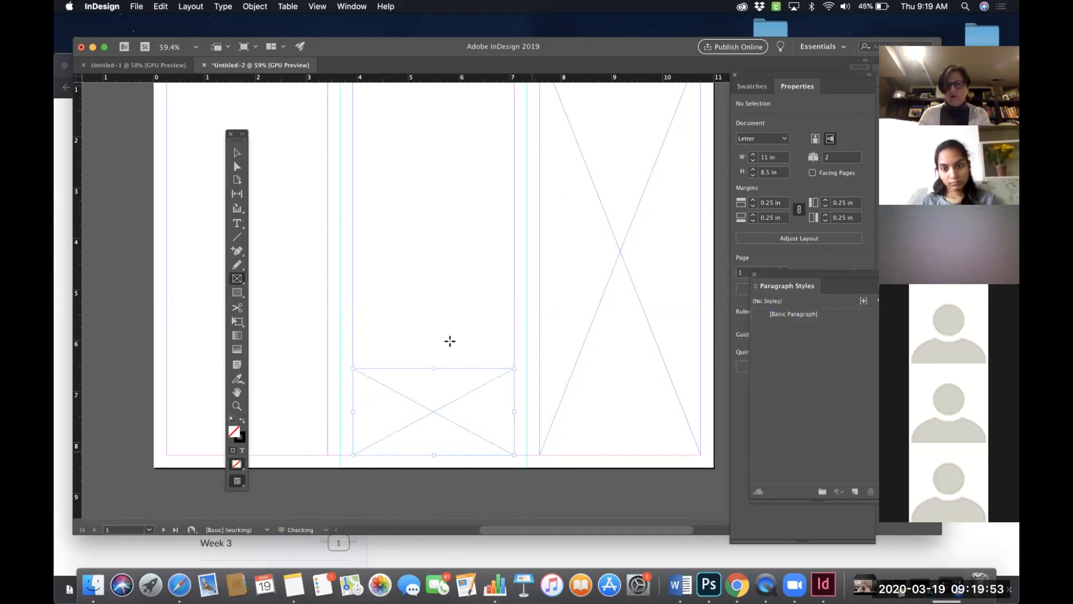
- Draw a rectangle frame at the top of panel 2 between its margins, about 3.17 in wide and 2.58 in tall
scroll(525, 302, up, 3)
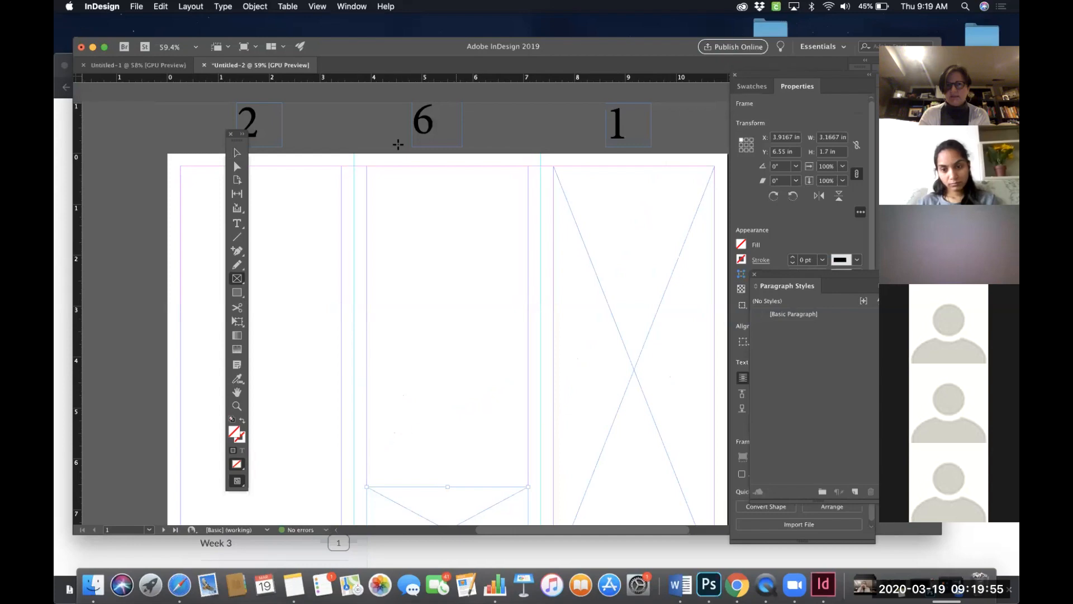
scroll(475, 254, down, 3)
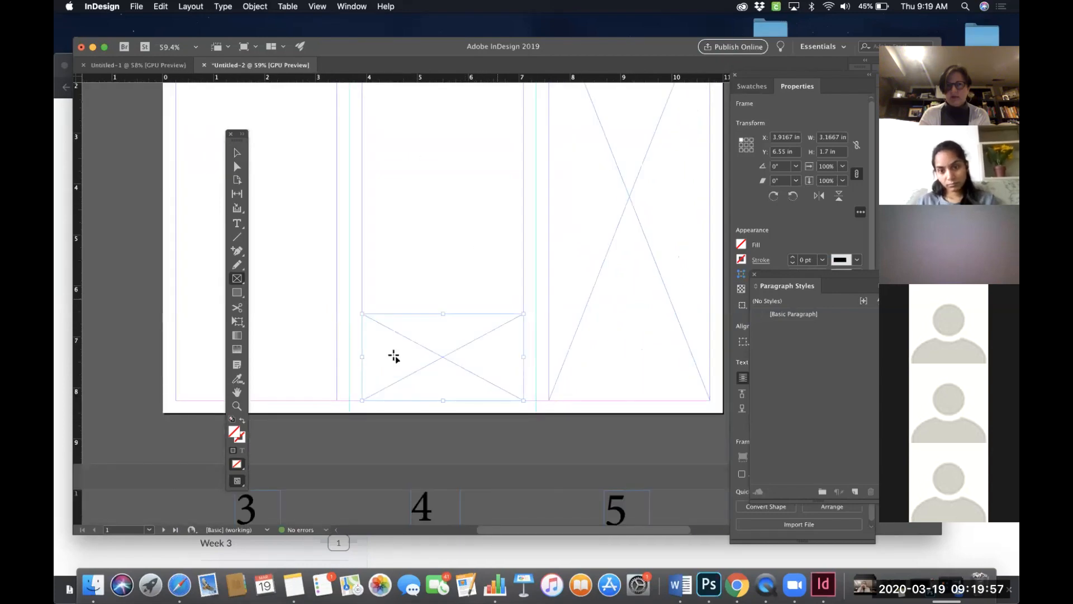
scroll(433, 238, up, 2)
scroll(433, 237, left, 2)
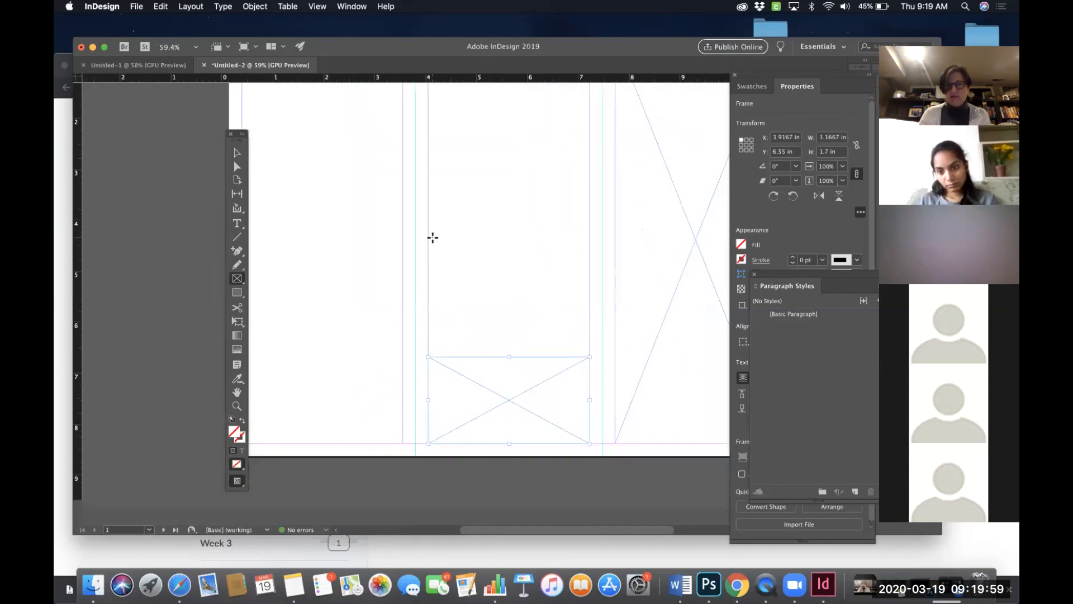
scroll(433, 237, up, 2)
scroll(433, 237, left, 1)
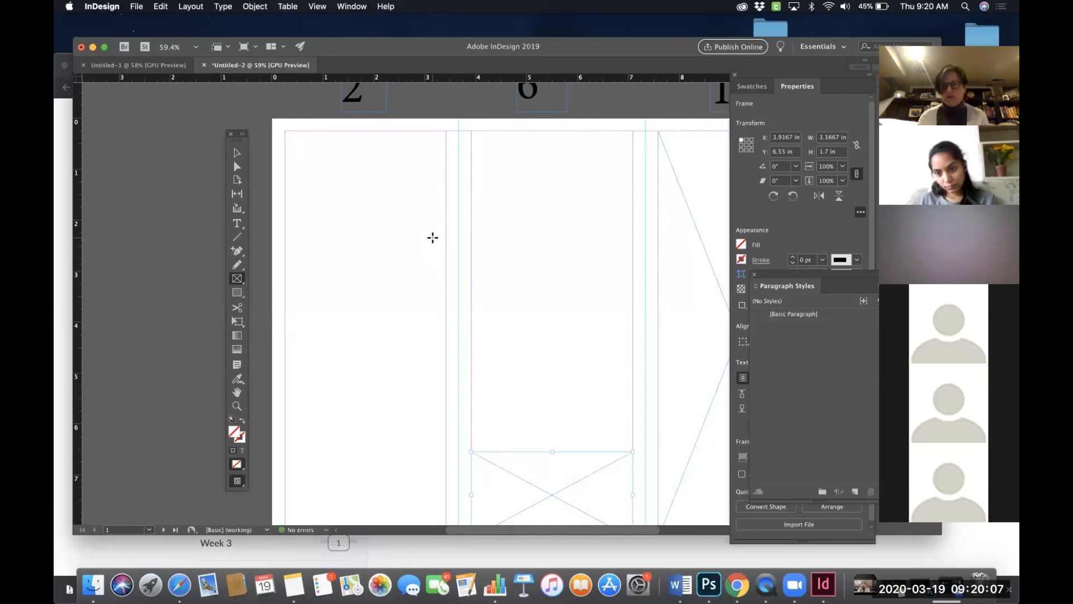
drag(285, 131, 446, 263)
- Move the Tools panel to the left edge of the document window
scroll(522, 297, down, 2)
scroll(522, 297, right, 3)
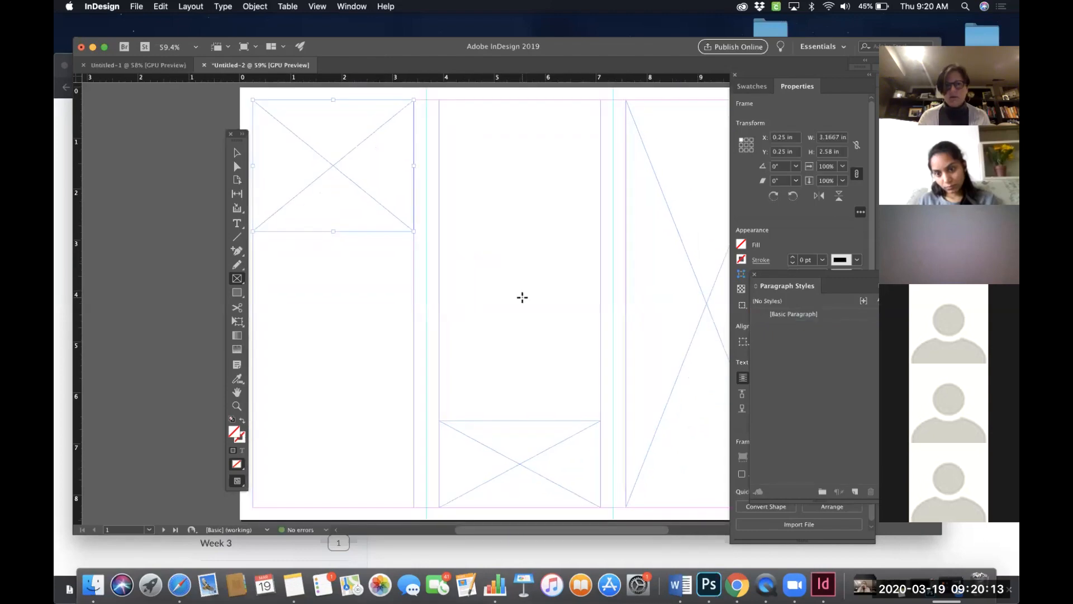
scroll(522, 297, right, 3)
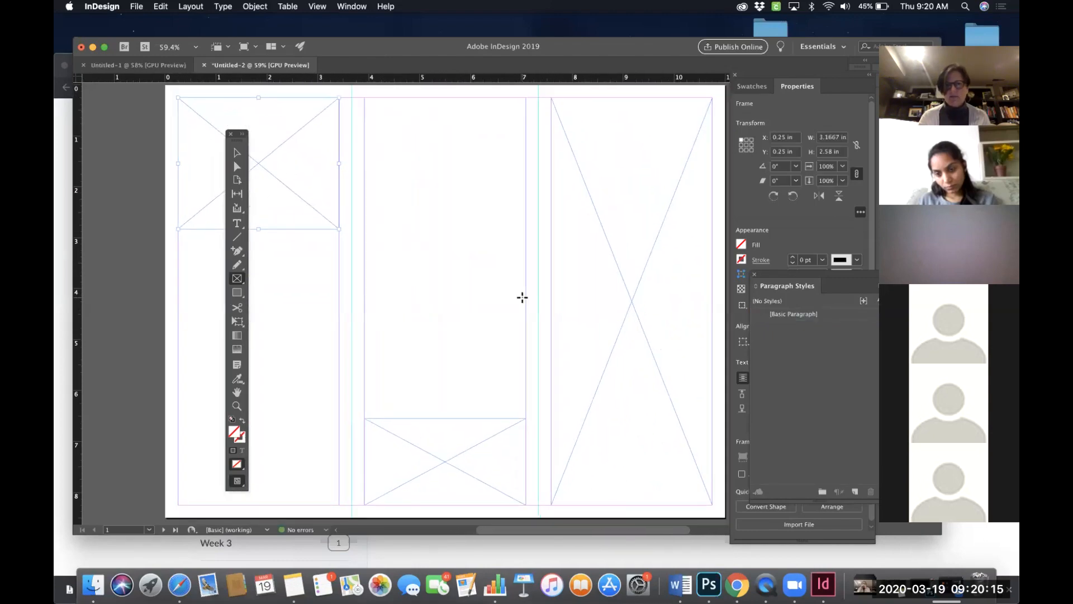
drag(239, 142, 128, 145)
scroll(635, 376, up, 3)
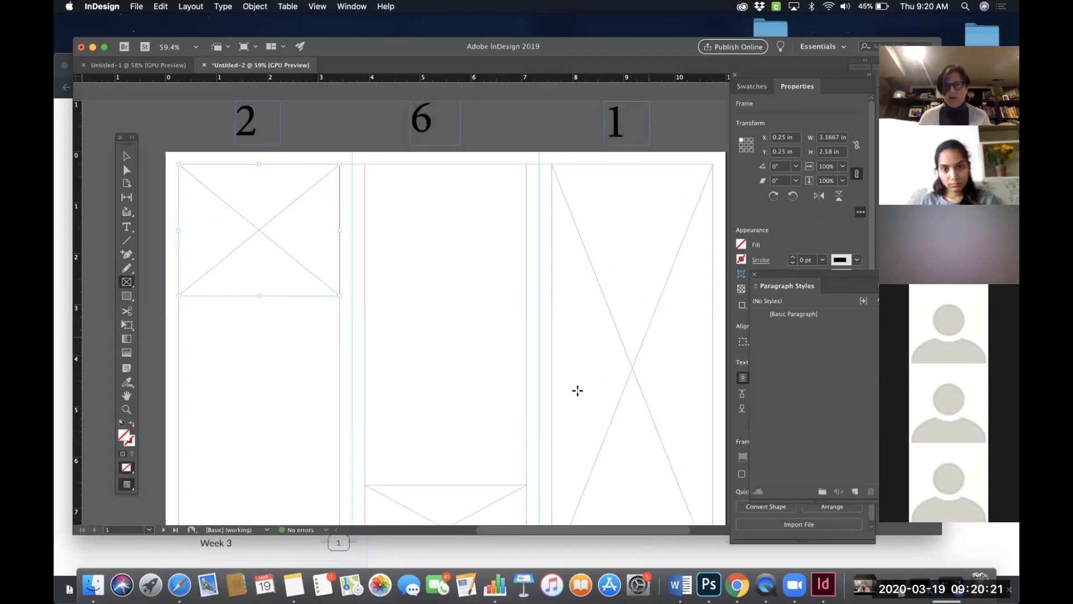
scroll(553, 390, down, 3)
scroll(466, 289, up, 3)
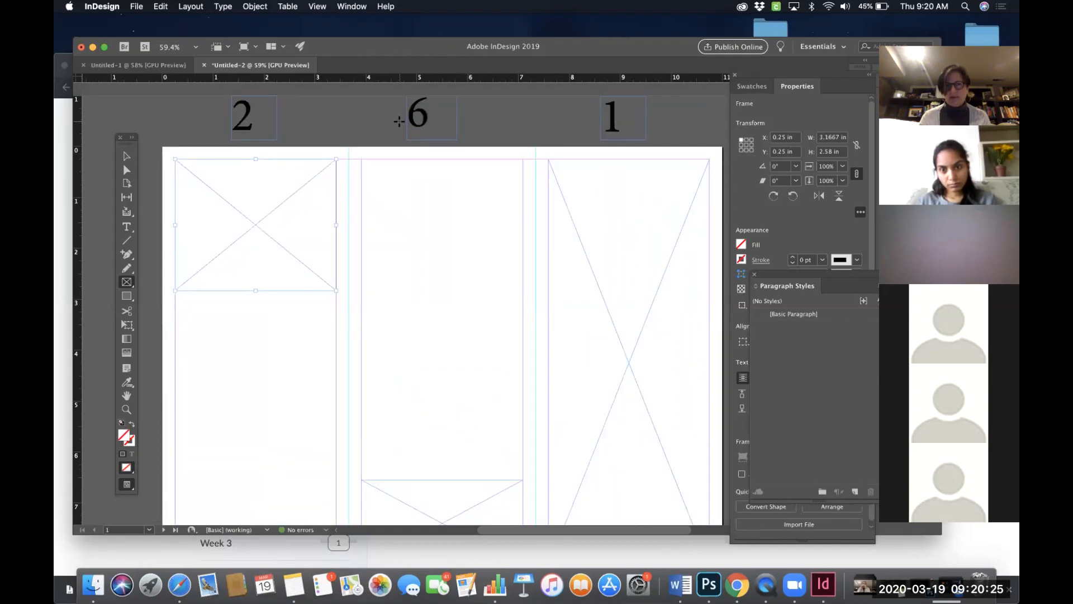
scroll(392, 176, down, 1)
scroll(393, 176, left, 1)
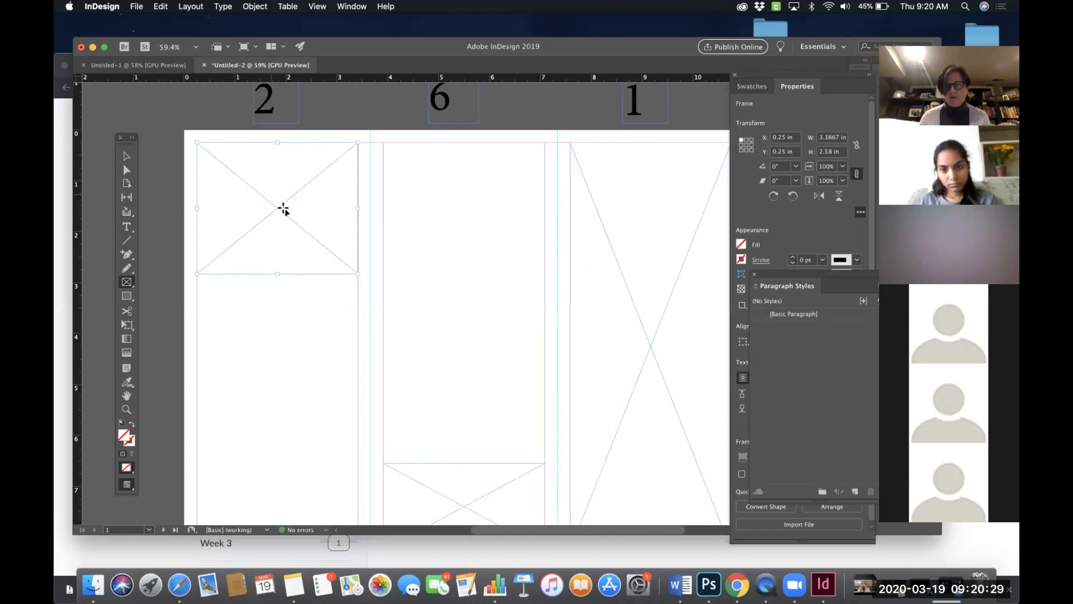
scroll(302, 220, down, 3)
scroll(302, 220, right, 1)
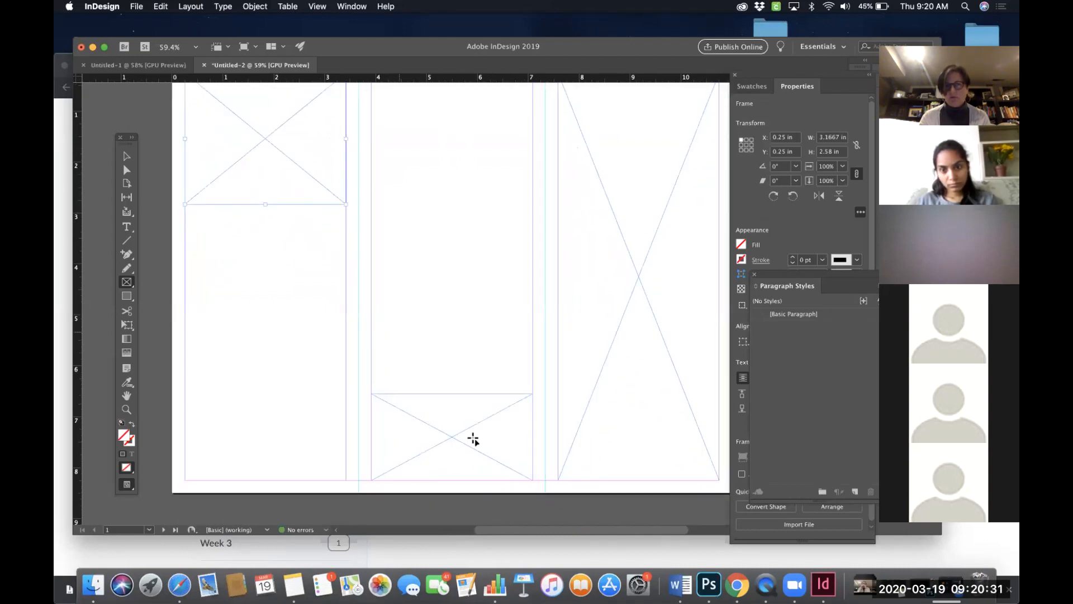
scroll(282, 124, up, 1)
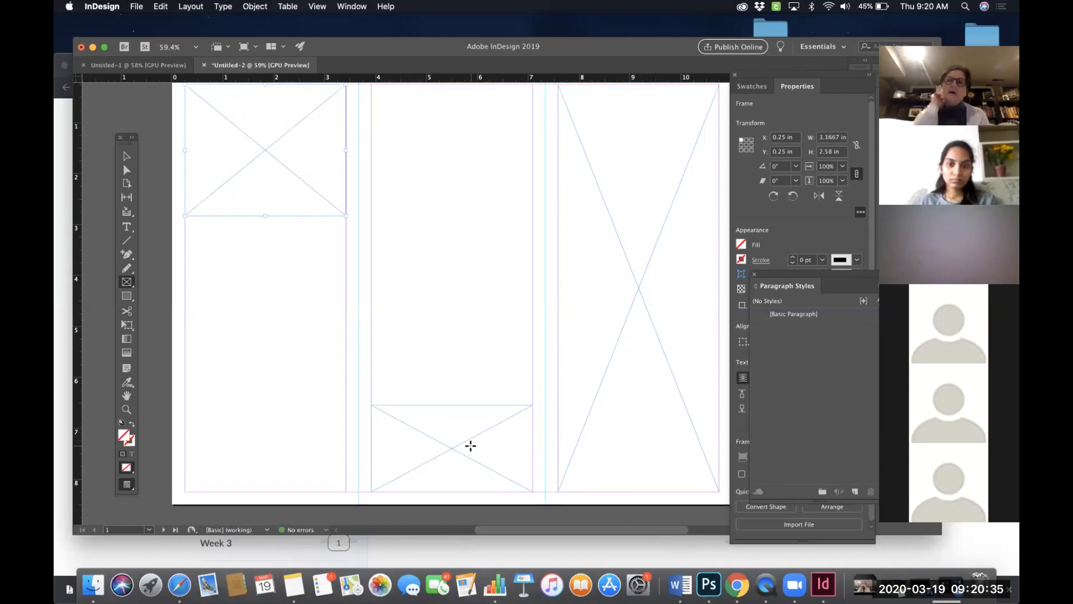
scroll(525, 388, up, 1)
scroll(525, 388, up, 5)
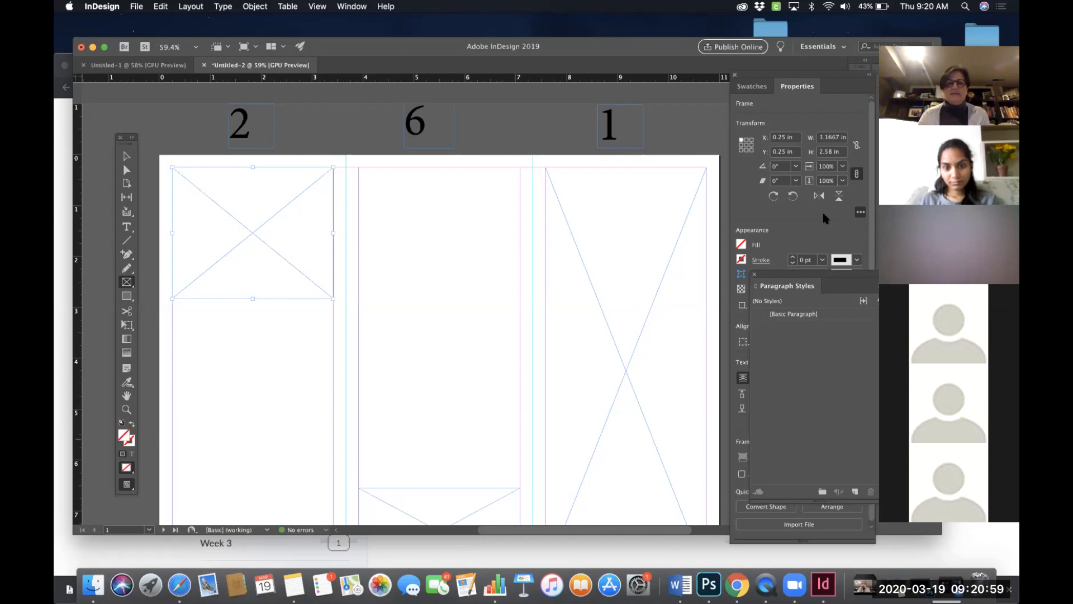
scroll(645, 250, down, 3)
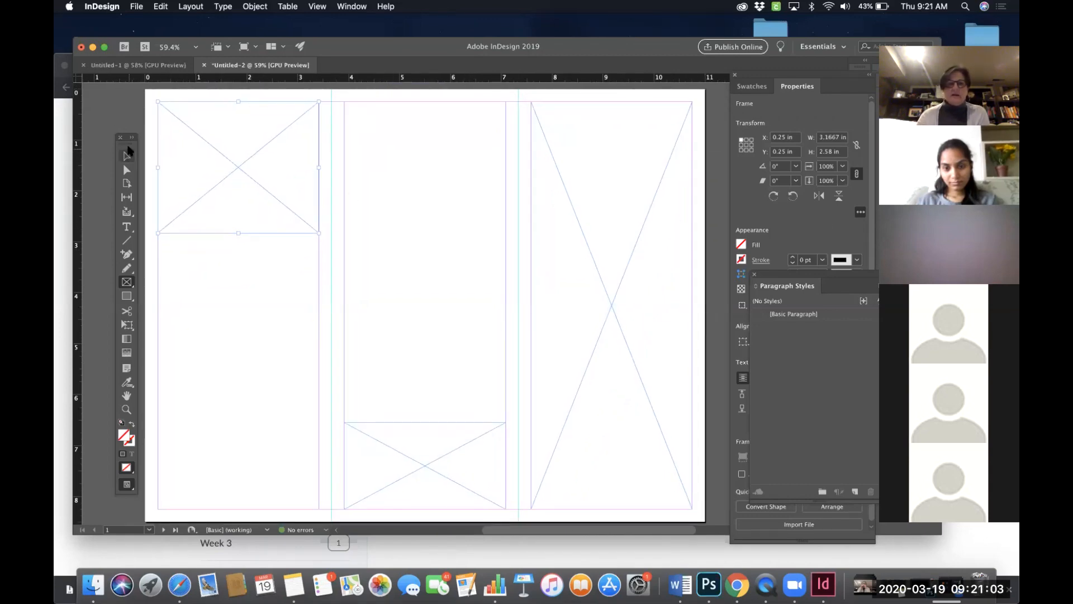
- Move the Tools panel over panel 6 and toggle its layout through horizontal, double-column and back to single-column
drag(128, 138, 369, 146)
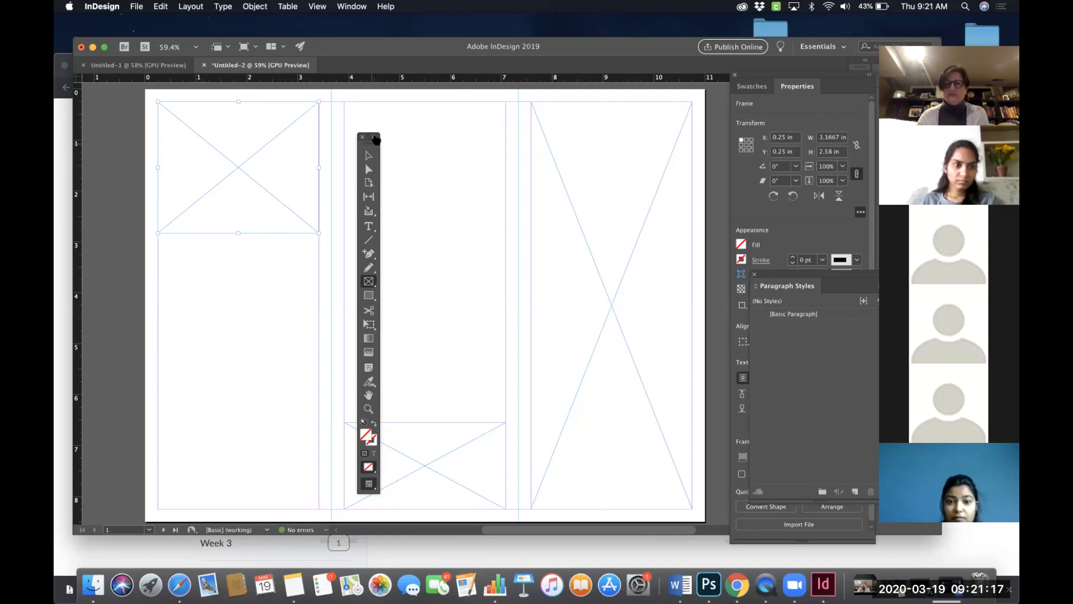
click(376, 138)
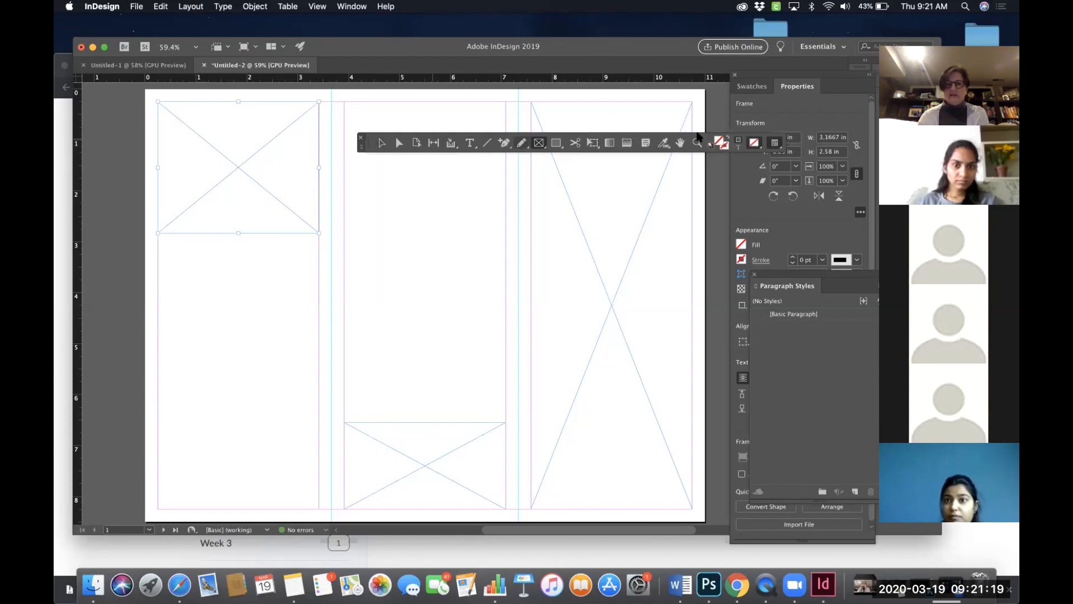
click(362, 148)
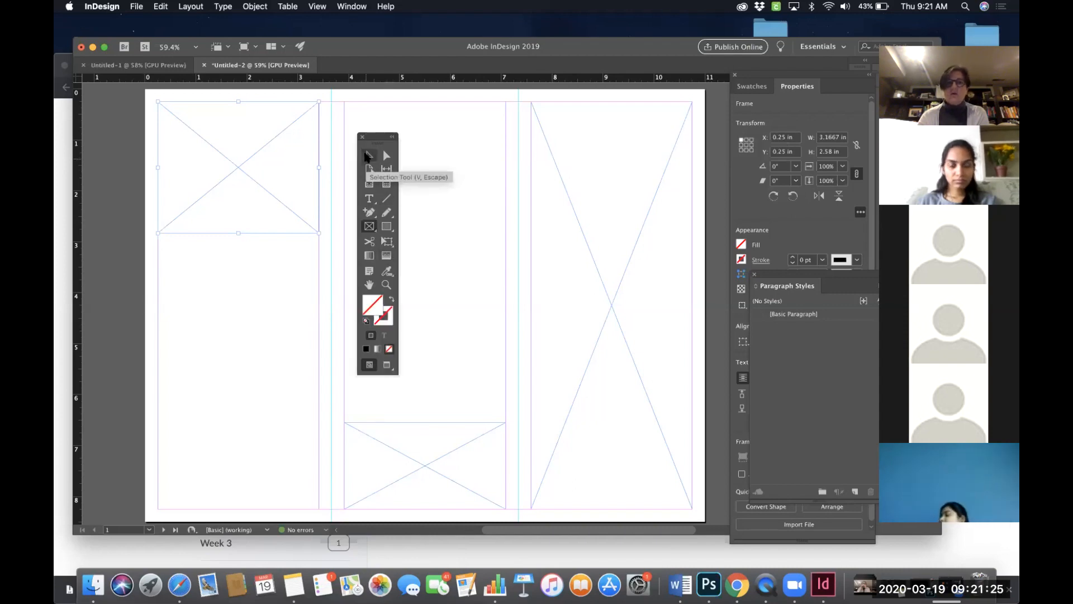
click(393, 138)
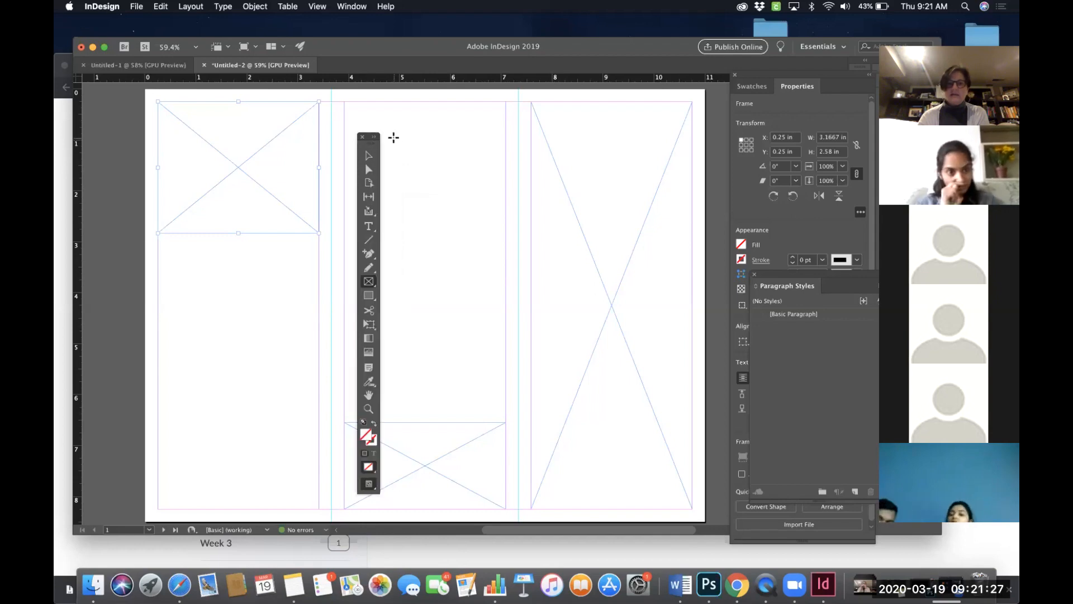
drag(374, 149, 341, 124)
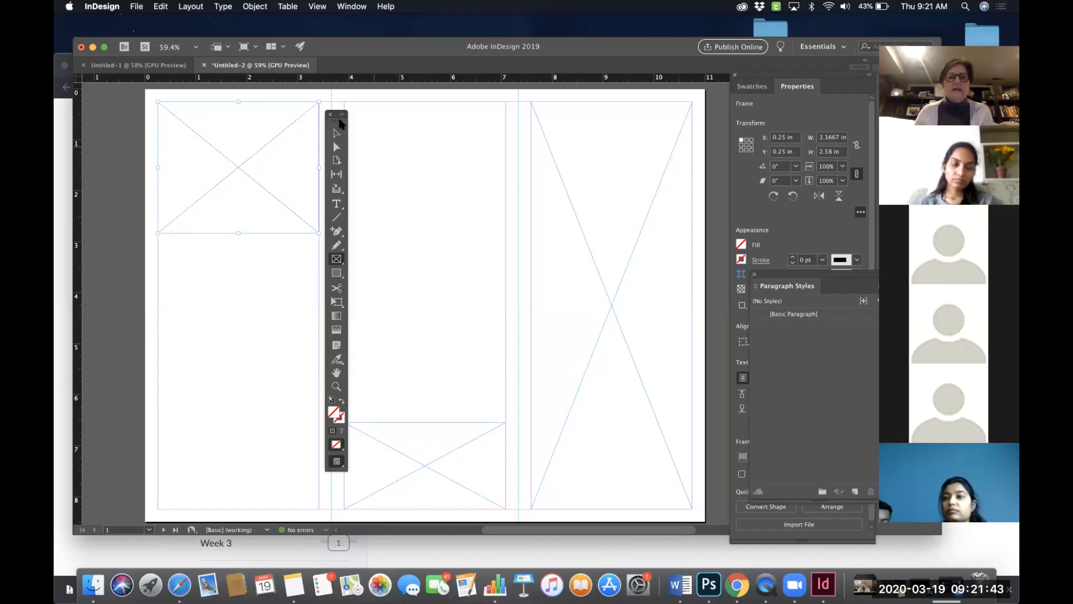
- Close the Tools panel and reopen it
click(330, 114)
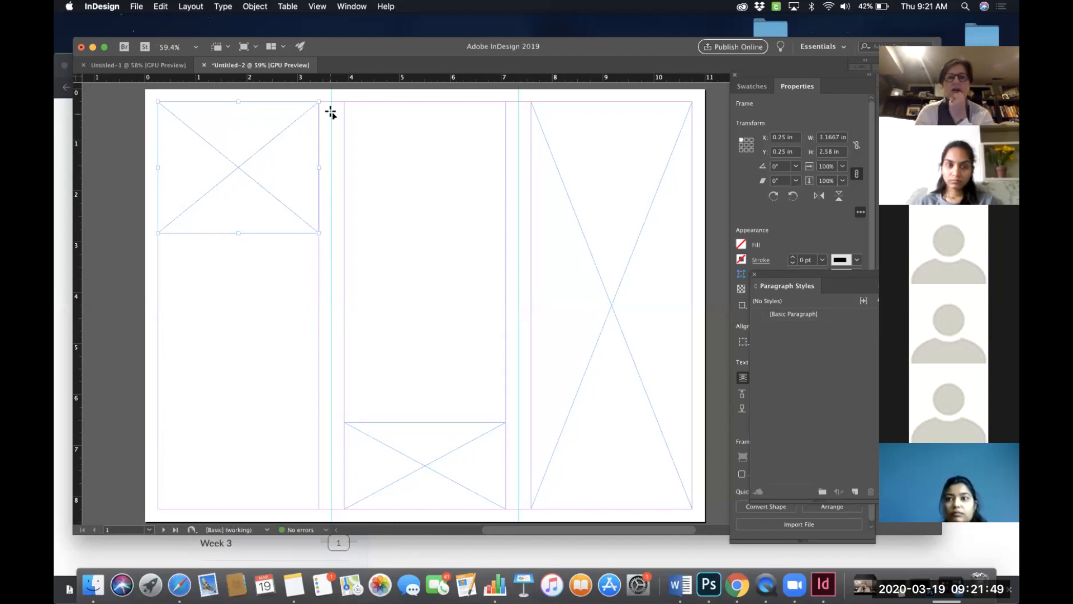
click(352, 7)
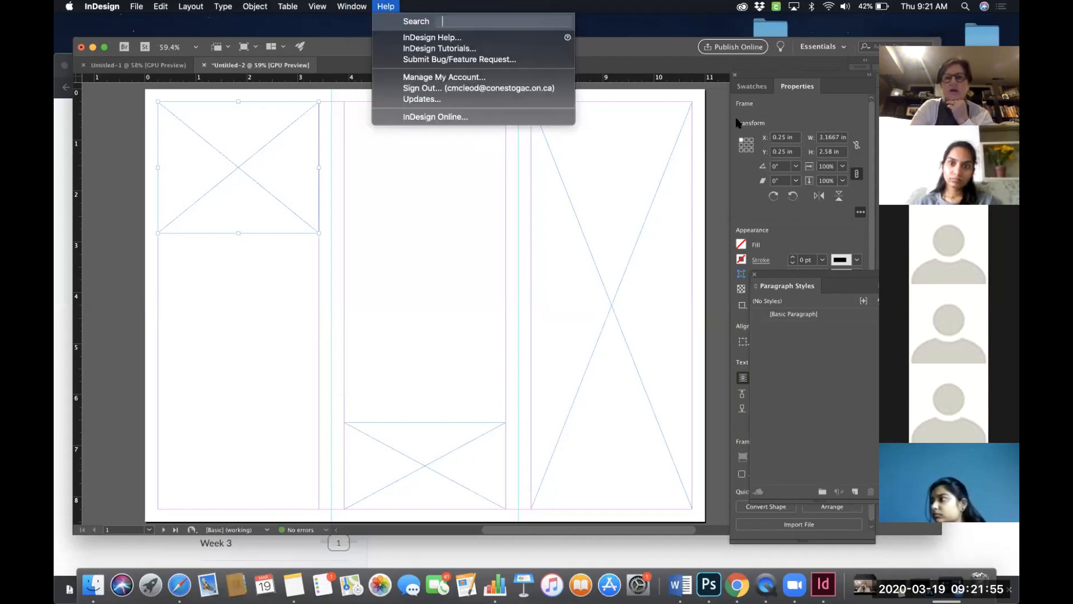
mouse_move(352, 7)
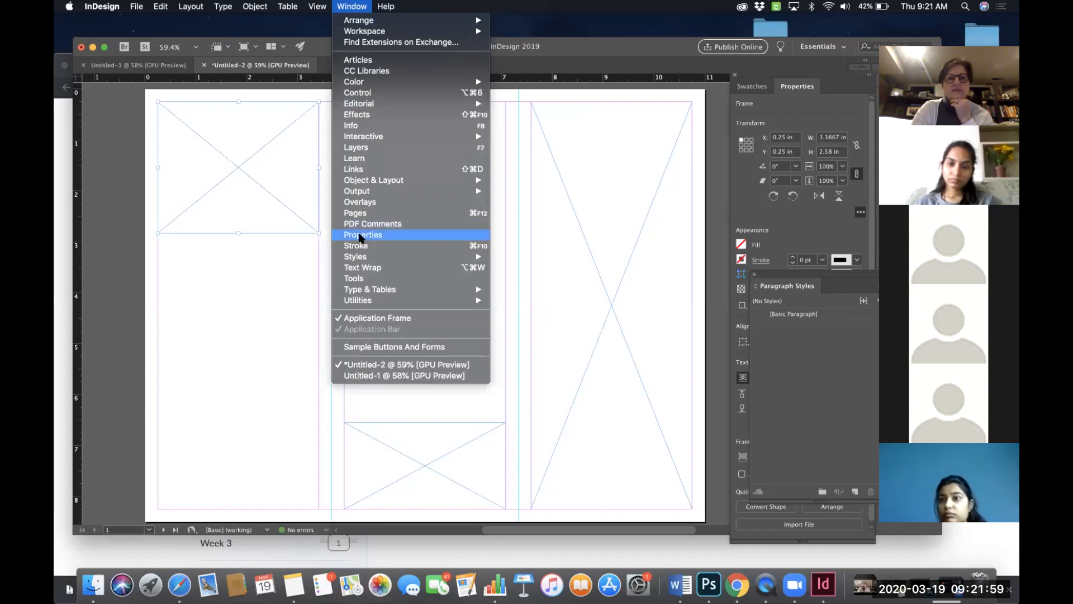
click(358, 281)
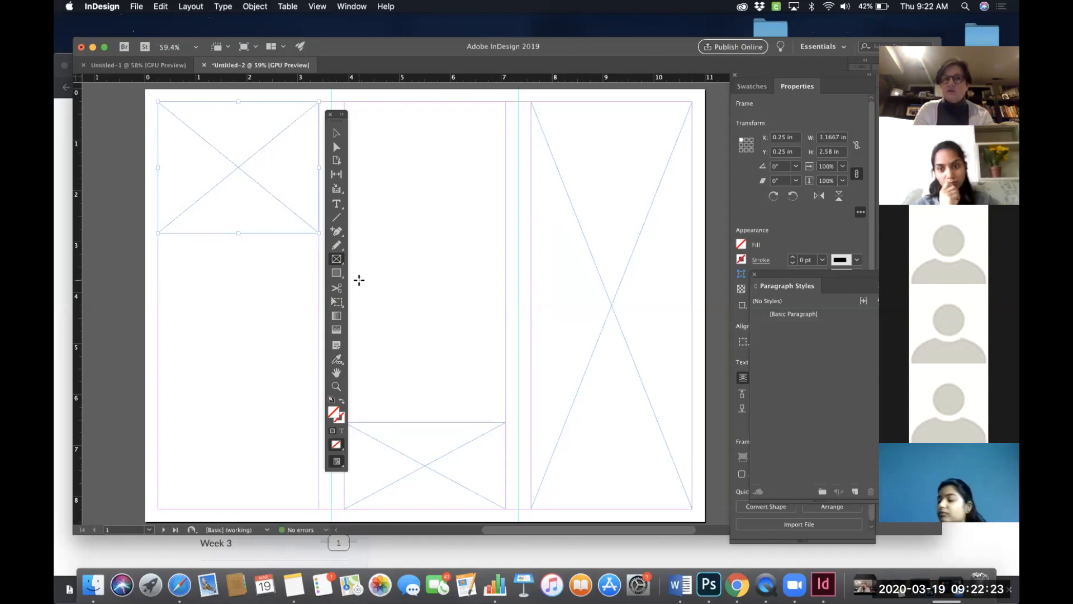
- Place the Tools panel back at the document window's left edge
click(350, 7)
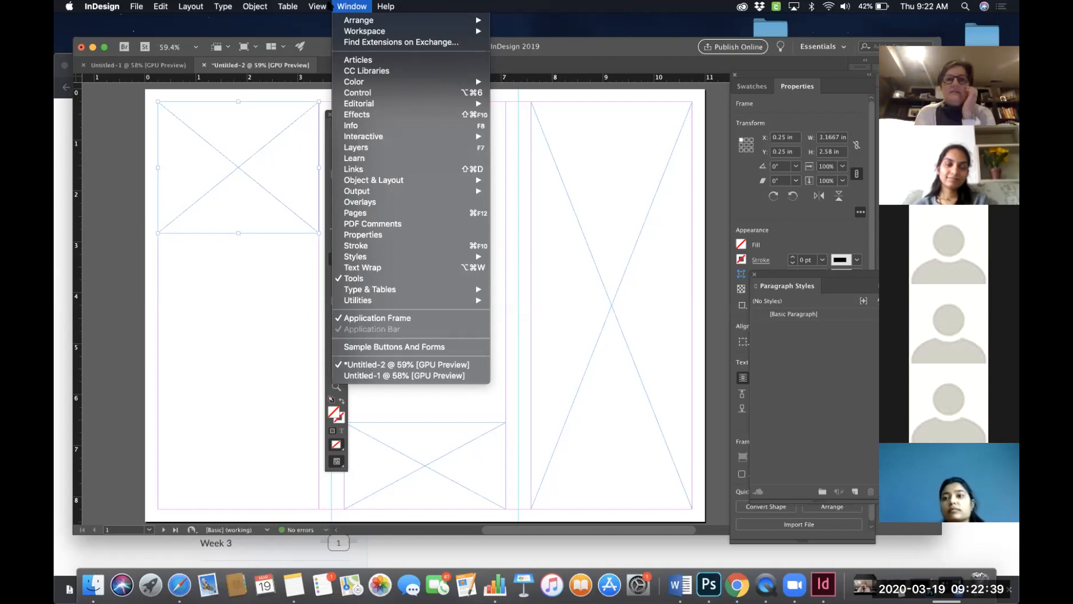
click(517, 93)
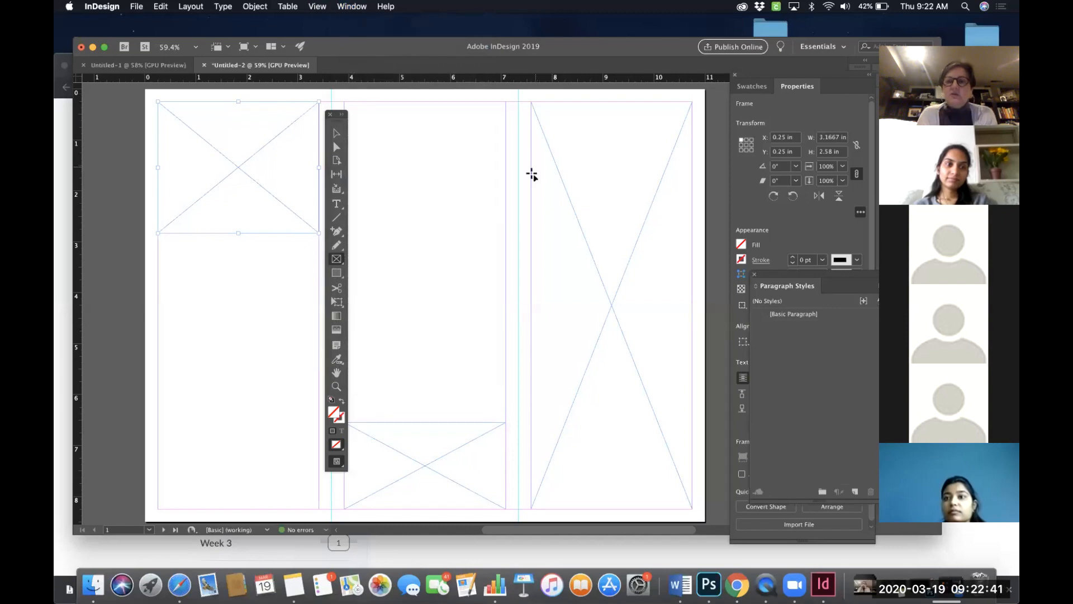
scroll(531, 175, right, 3)
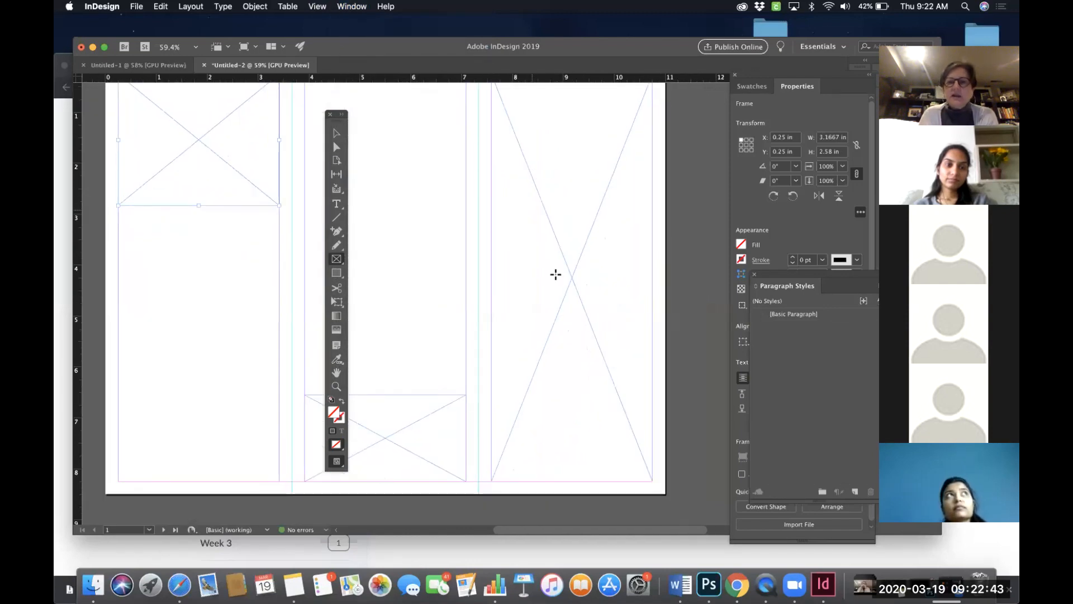
scroll(585, 259, up, 1)
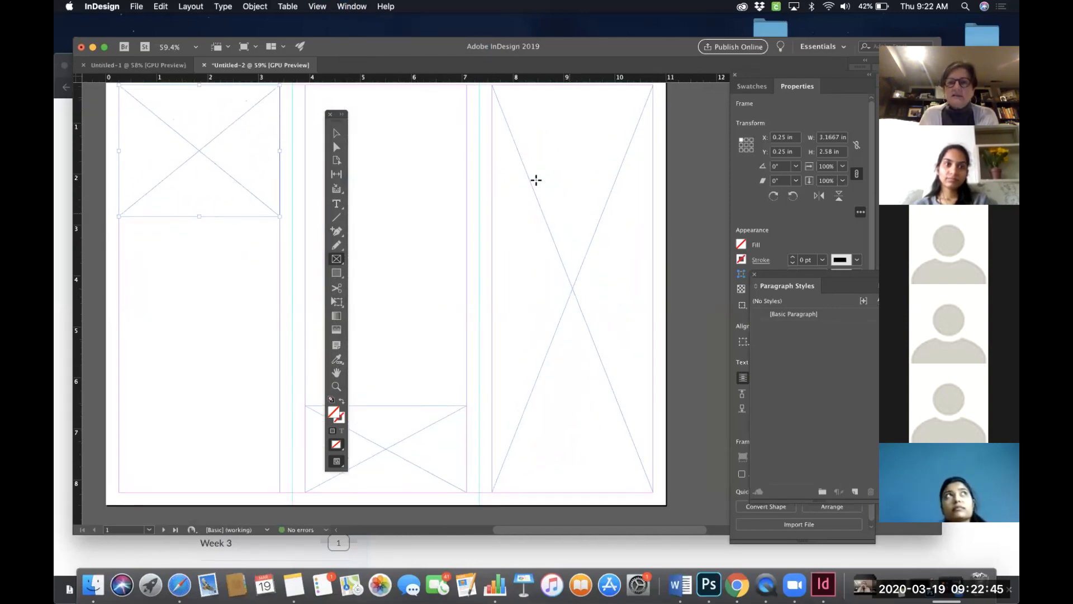
scroll(528, 228, left, 3)
scroll(527, 227, up, 1)
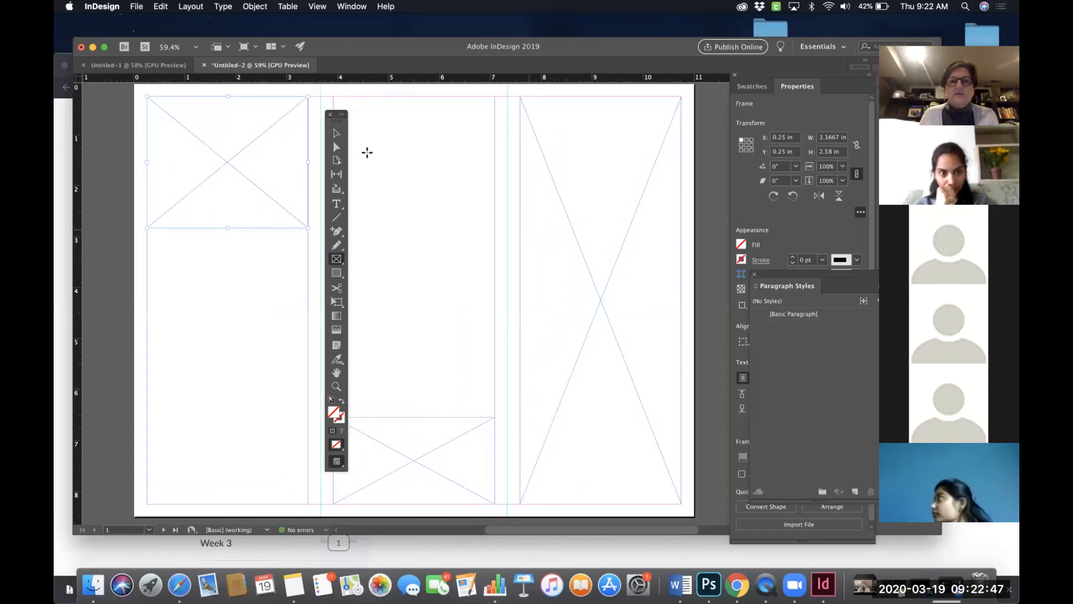
drag(338, 119, 111, 134)
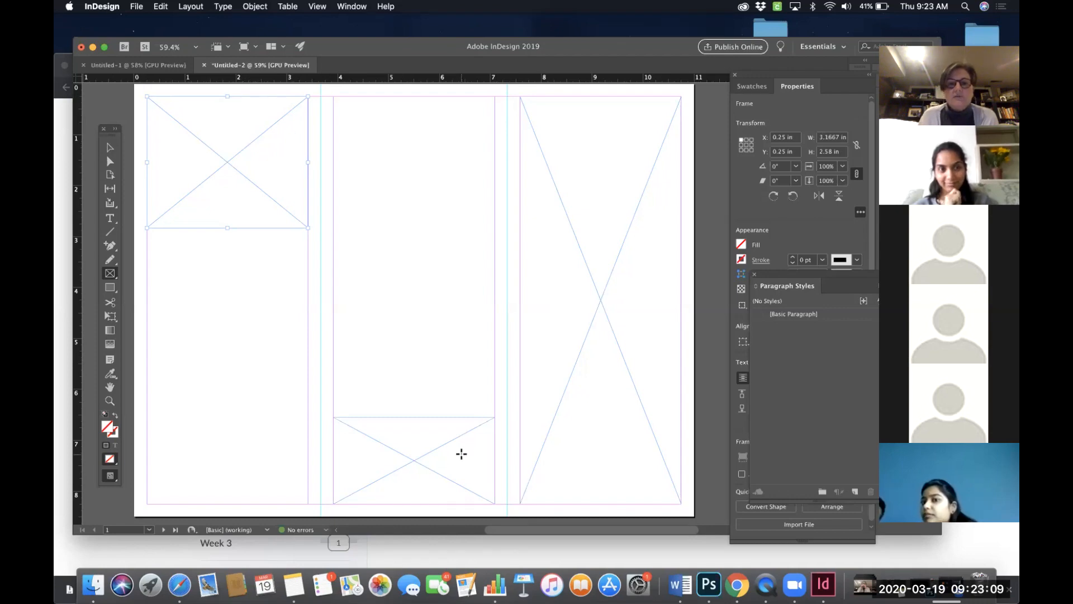
scroll(505, 405, down, 5)
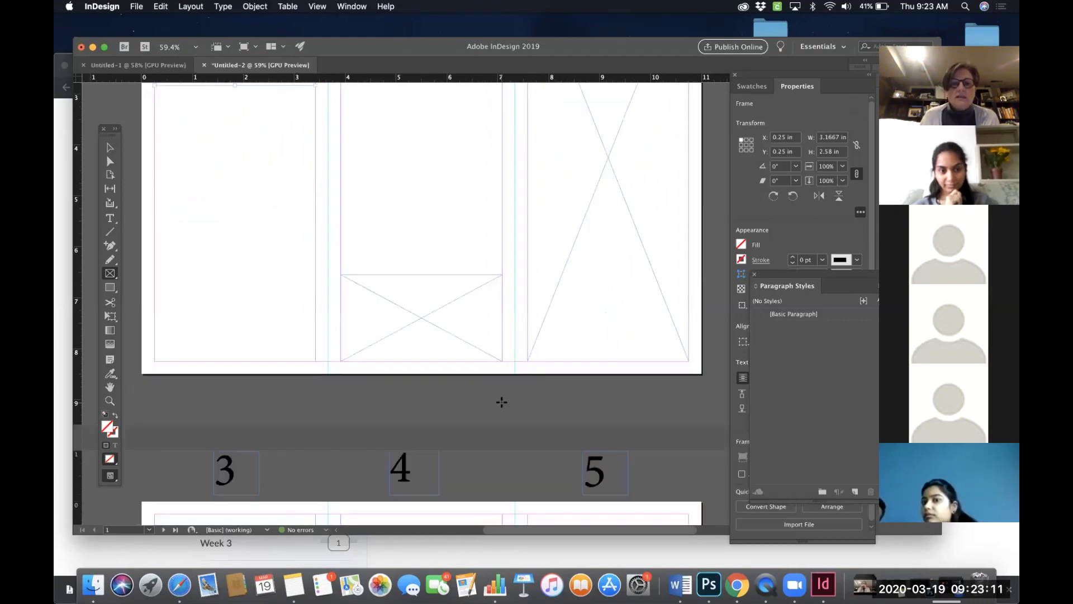
scroll(501, 402, down, 9)
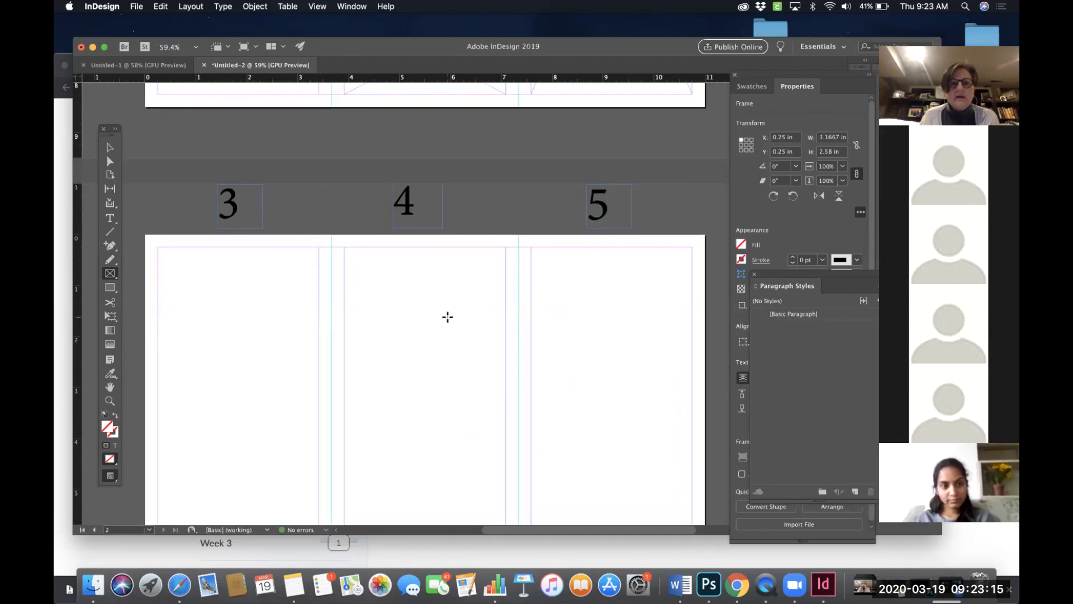
- Draw a rectangle frame across the top of page 2 spanning panels 3, 4 and 5, 10.5 in wide and 4 in high
scroll(447, 317, down, 4)
scroll(448, 317, down, 5)
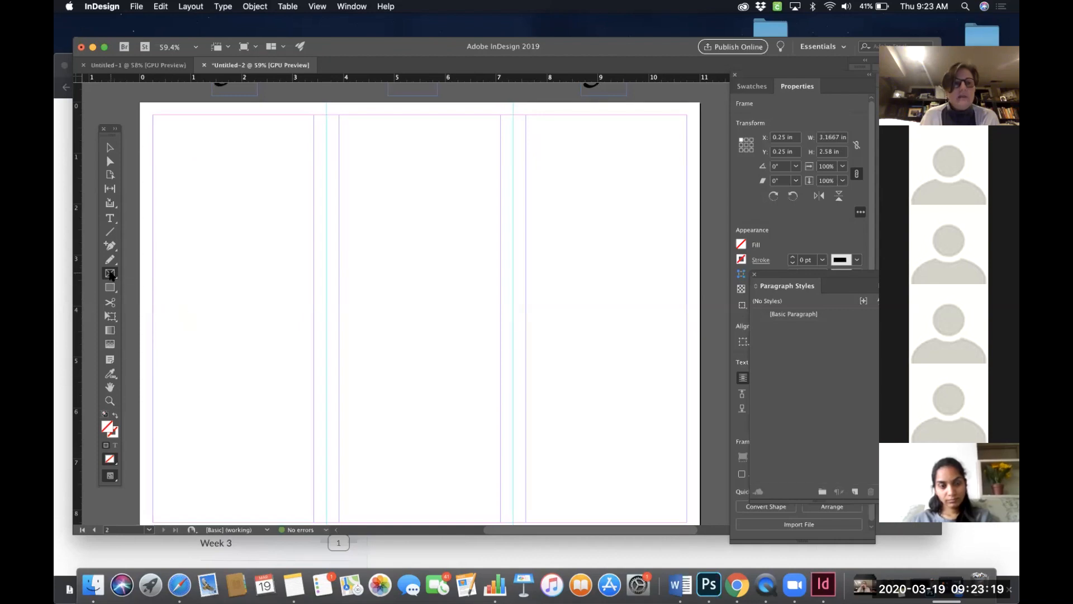
drag(111, 274, 144, 286)
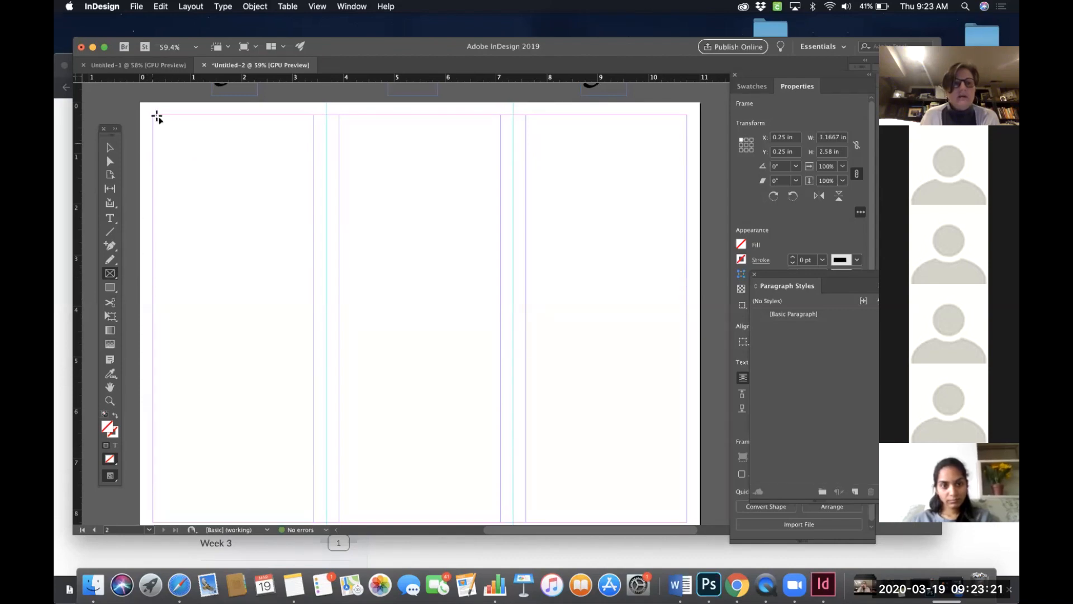
drag(157, 117, 248, 204)
drag(369, 224, 686, 318)
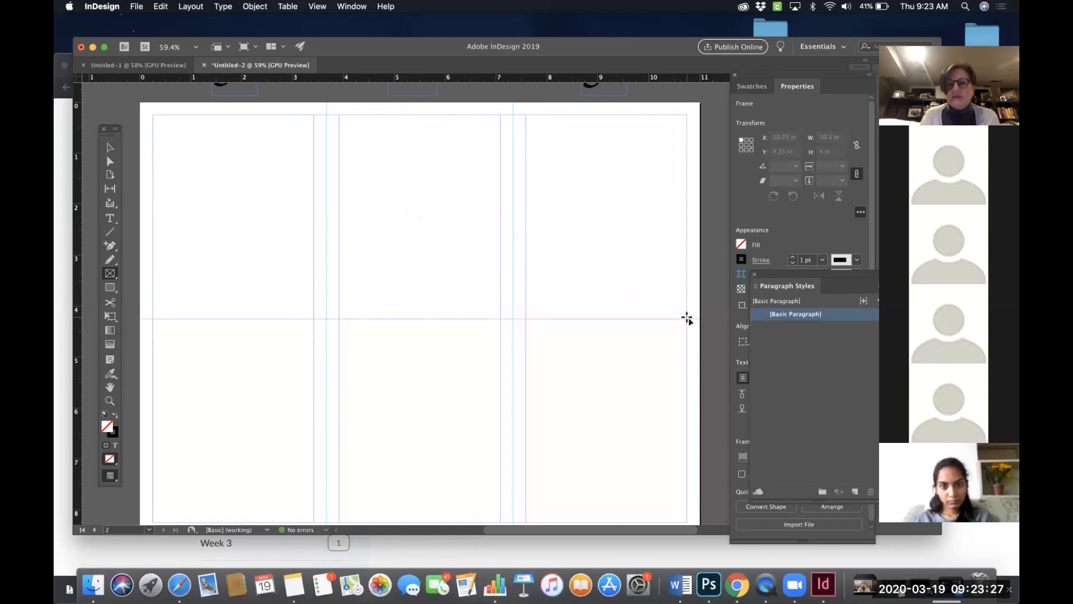
scroll(566, 365, up, 2)
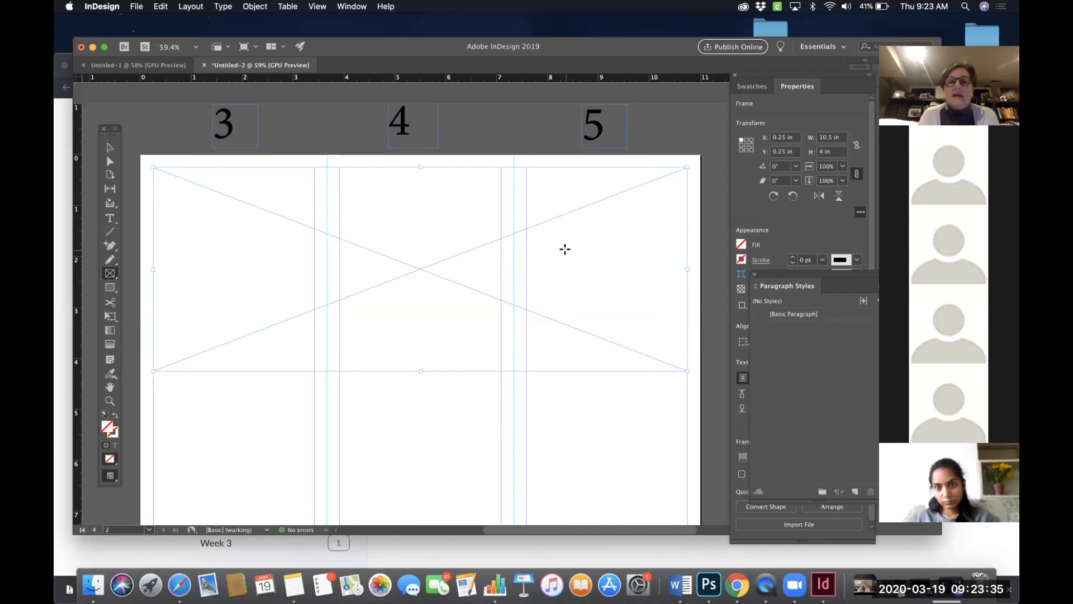
- Scroll through both brochure pages to review the placeholder frames in each panel
scroll(216, 227, down, 1)
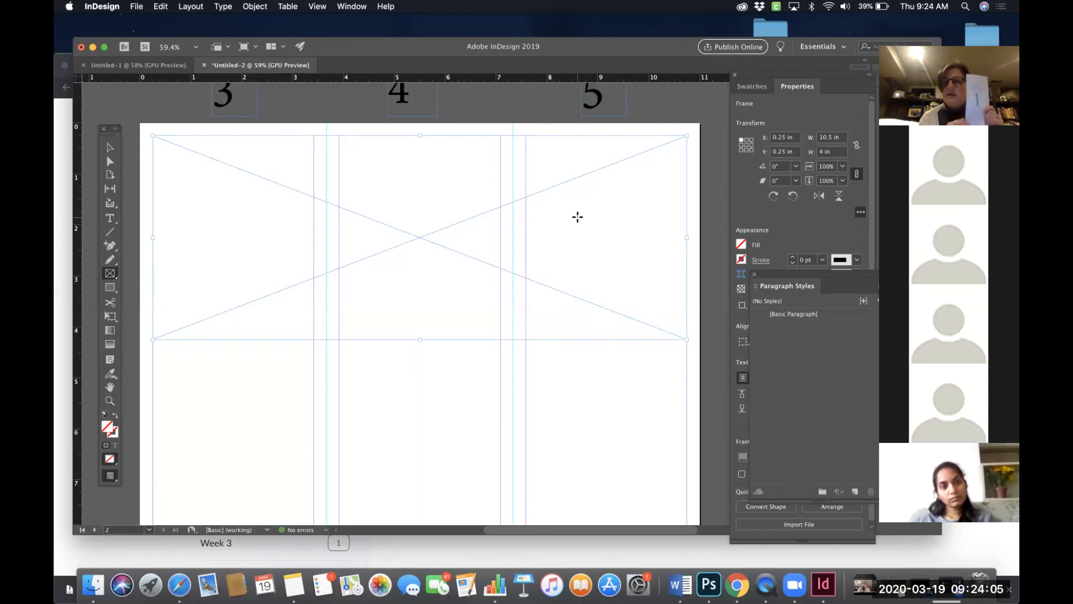
scroll(577, 216, up, 10)
scroll(577, 217, down, 2)
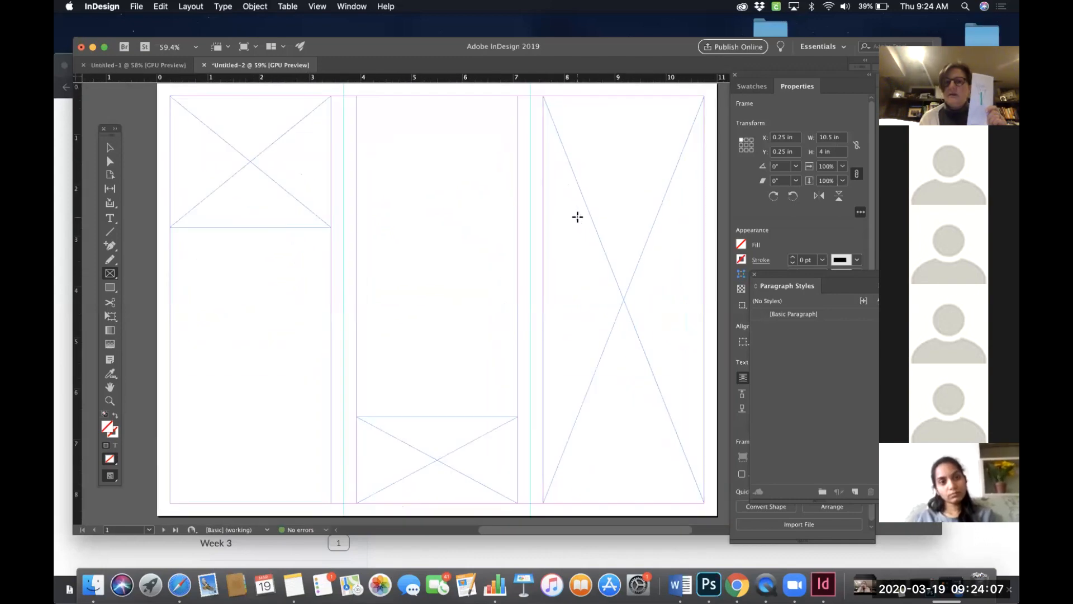
scroll(578, 210, up, 5)
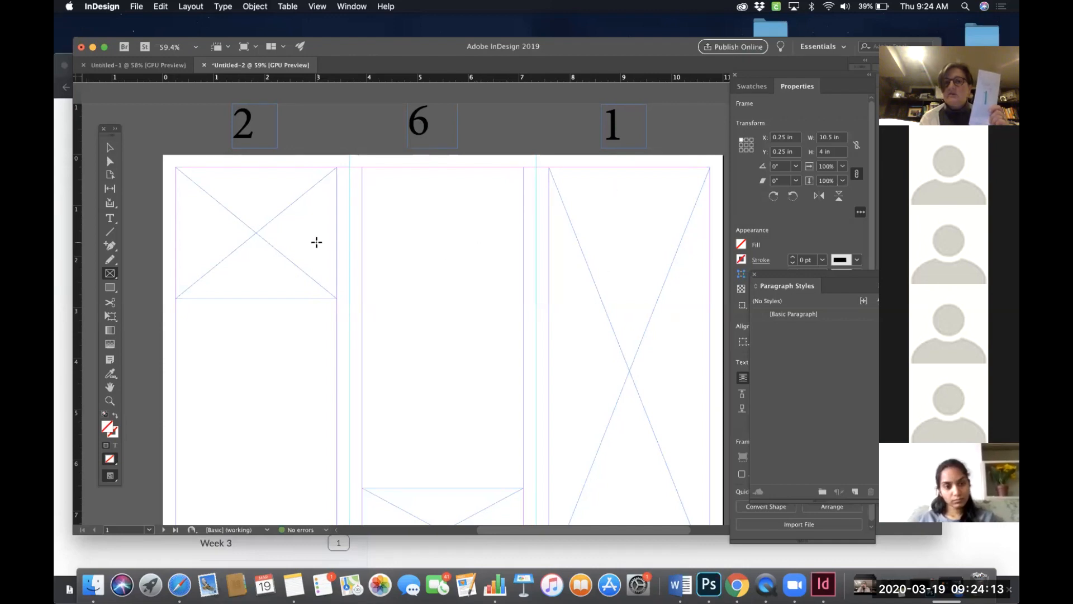
scroll(316, 242, down, 10)
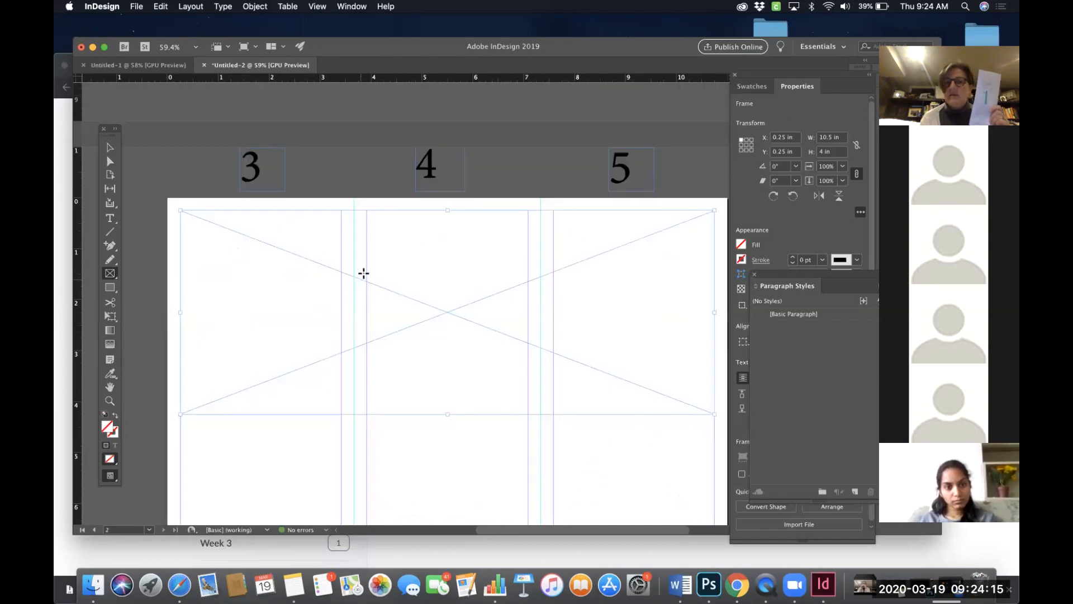
scroll(363, 272, down, 2)
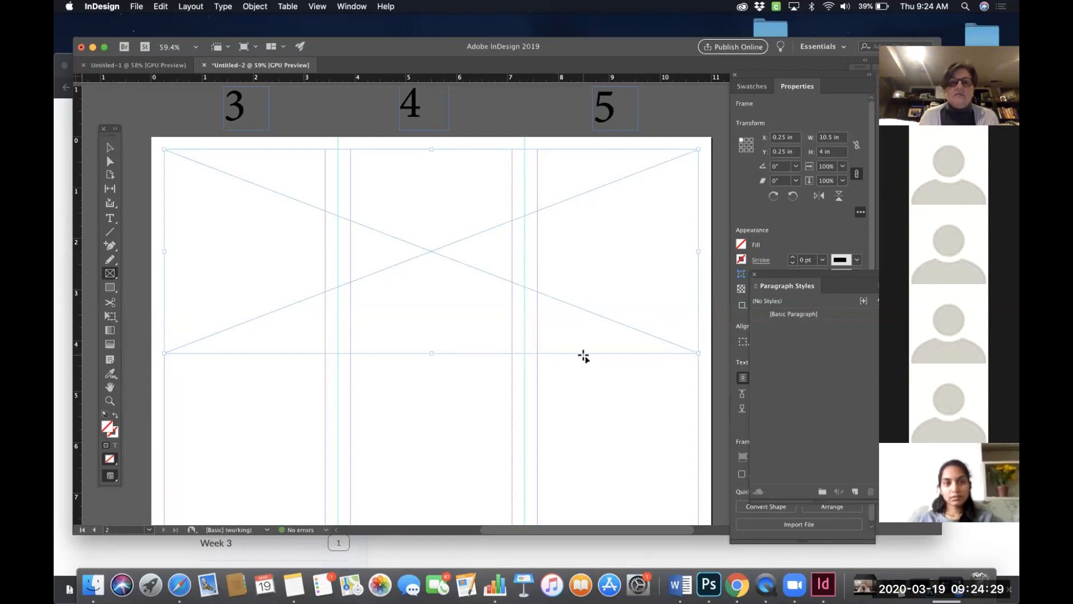
scroll(583, 355, down, 3)
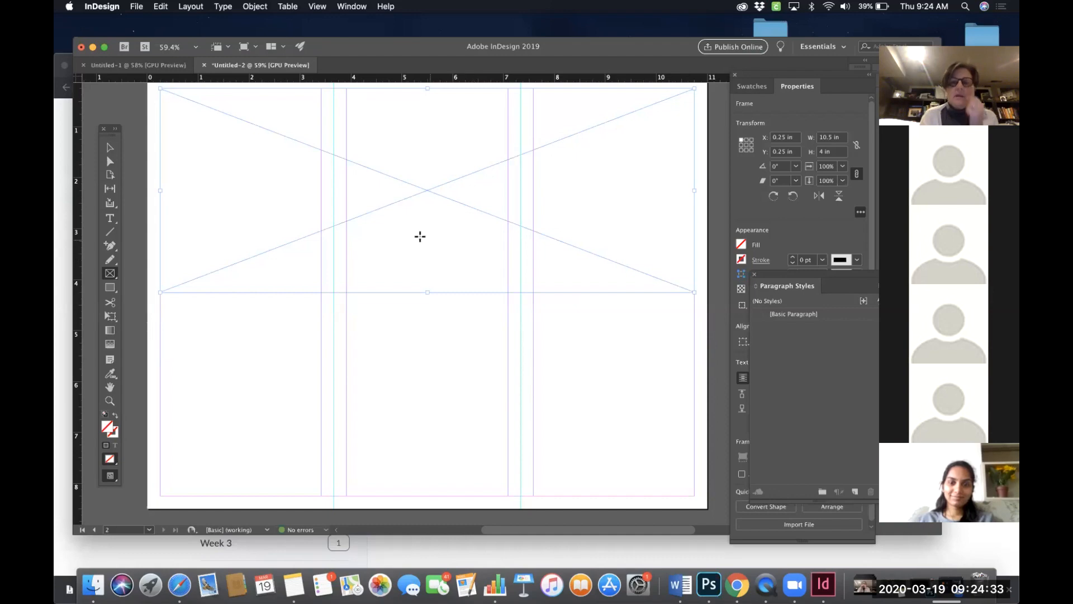
scroll(417, 230, up, 10)
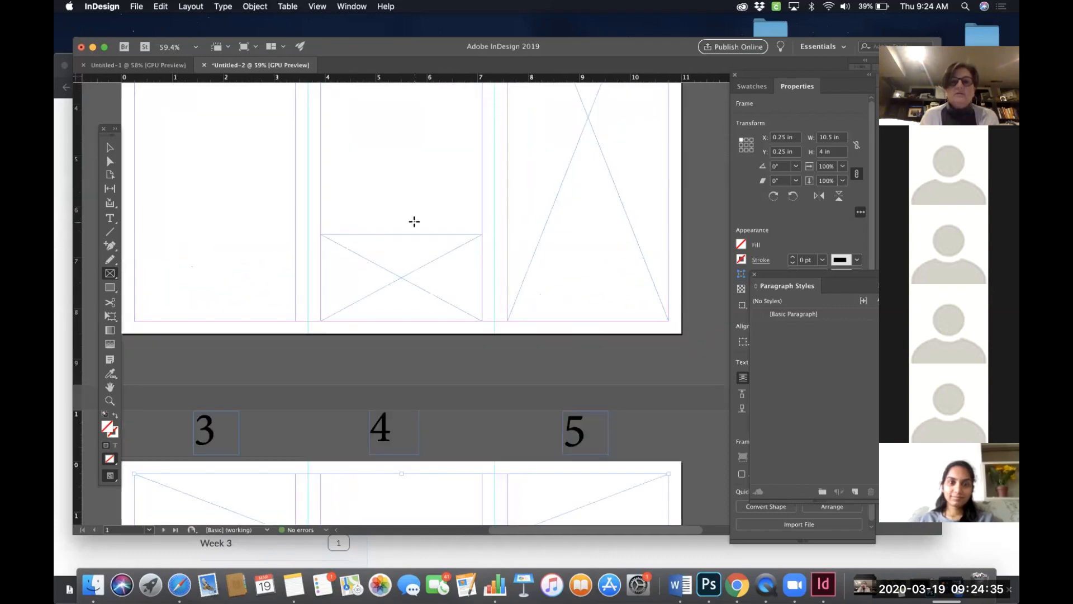
scroll(414, 221, up, 4)
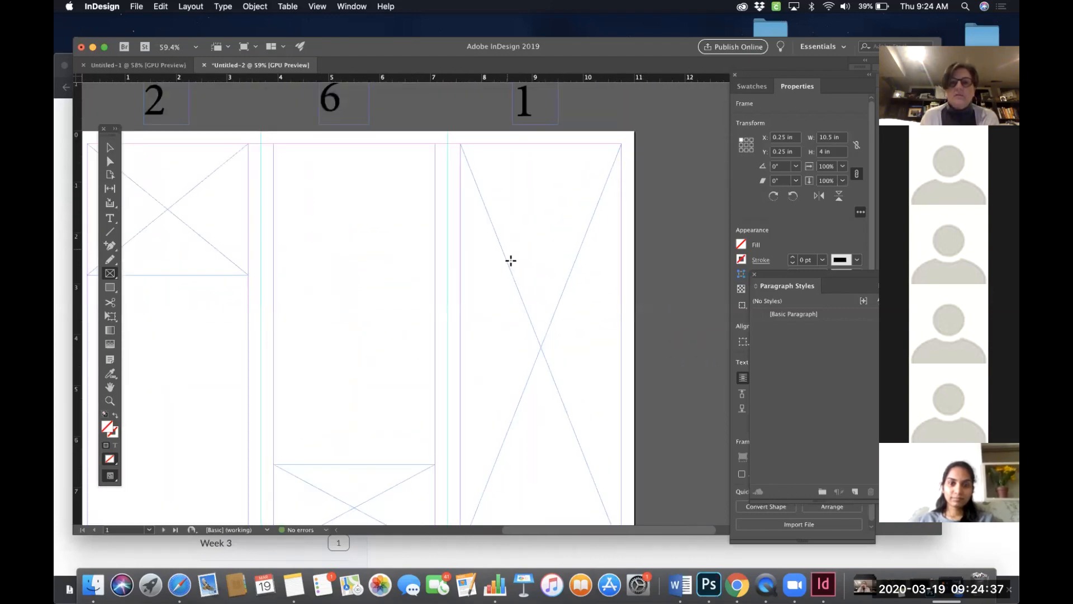
scroll(522, 299, down, 2)
scroll(525, 291, right, 1)
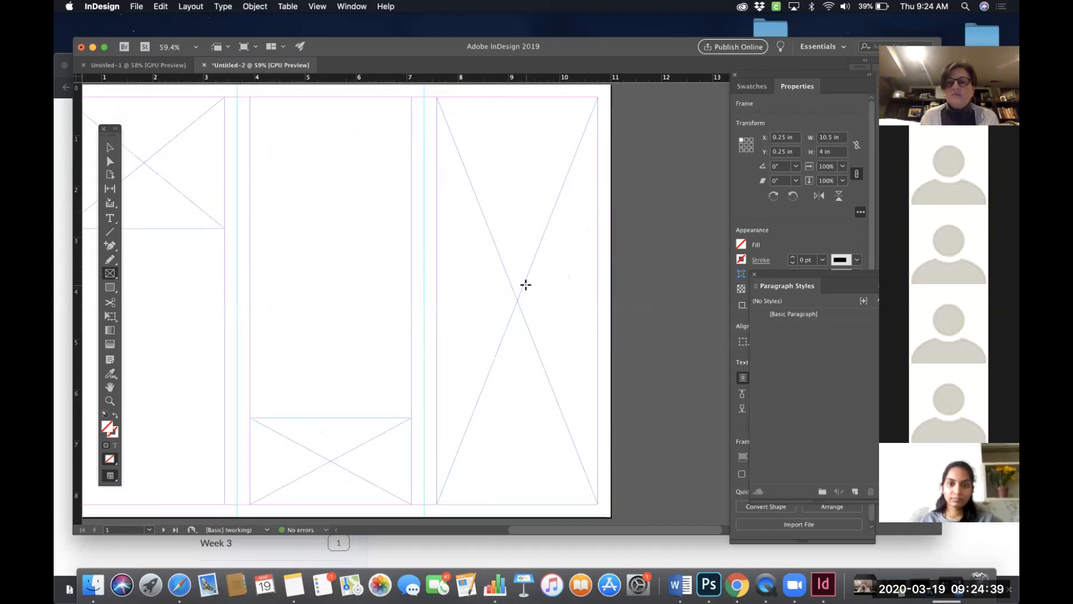
scroll(525, 284, down, 5)
scroll(526, 285, left, 1)
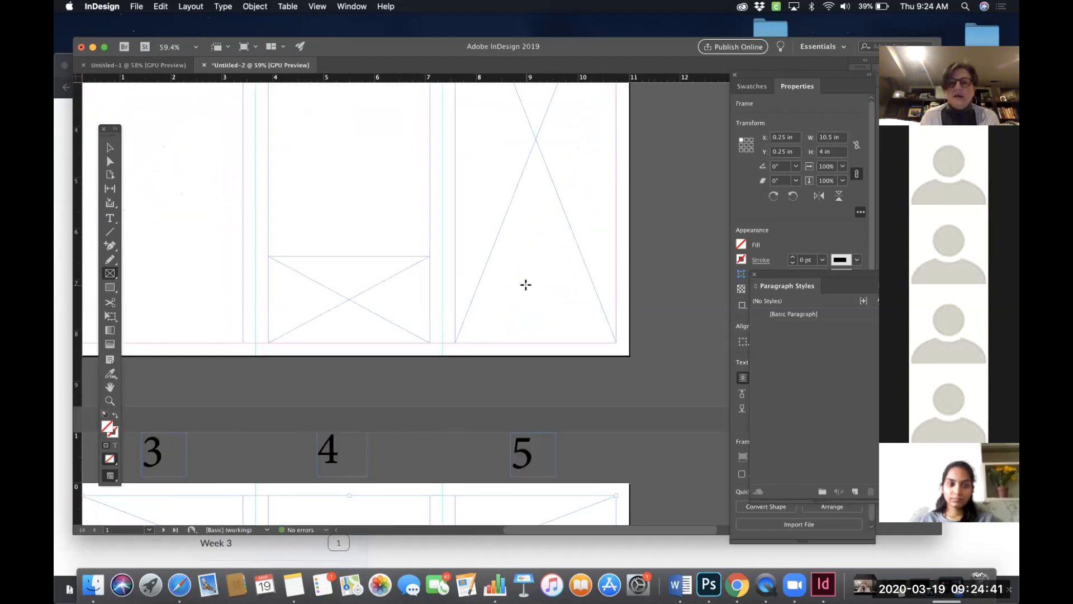
scroll(525, 284, down, 7)
scroll(525, 285, left, 2)
scroll(525, 285, up, 14)
scroll(525, 284, left, 1)
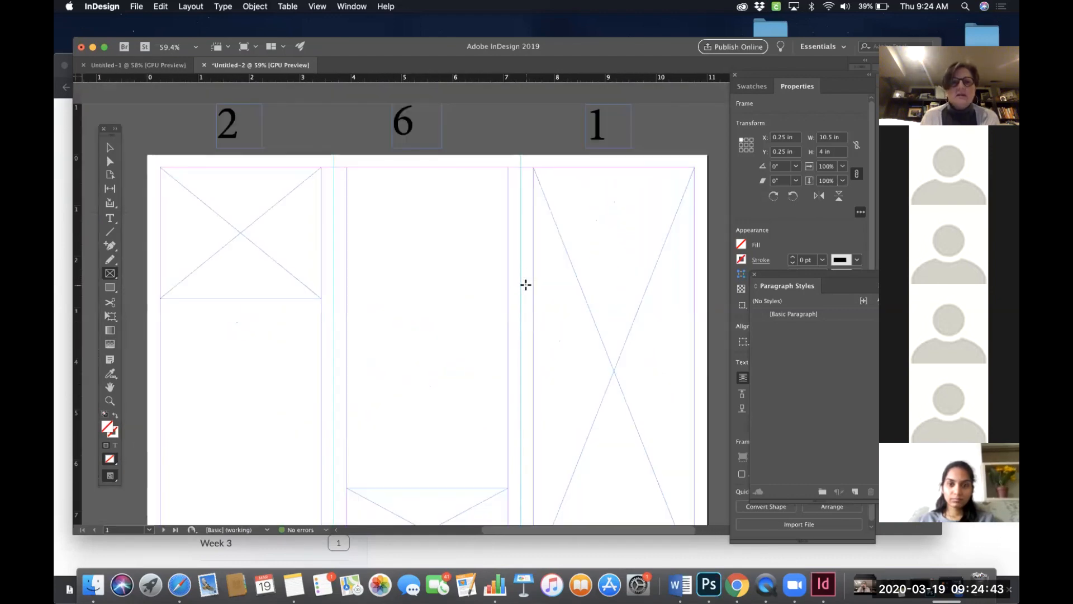
scroll(525, 285, down, 4)
scroll(526, 285, right, 1)
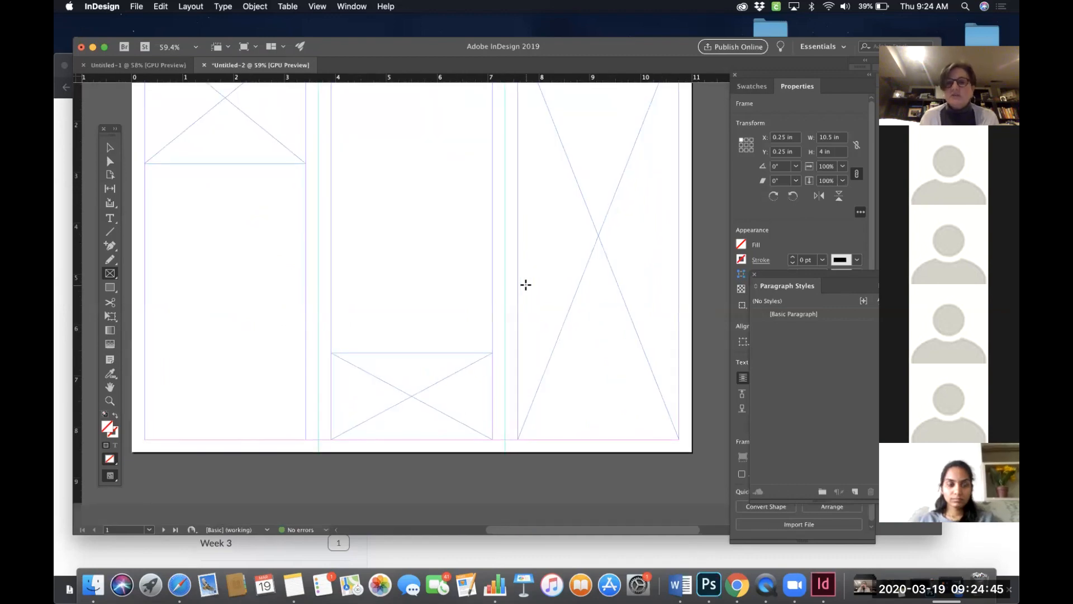
scroll(525, 284, down, 4)
scroll(526, 284, right, 1)
scroll(526, 284, down, 8)
scroll(525, 285, left, 1)
scroll(526, 284, down, 2)
scroll(525, 285, left, 1)
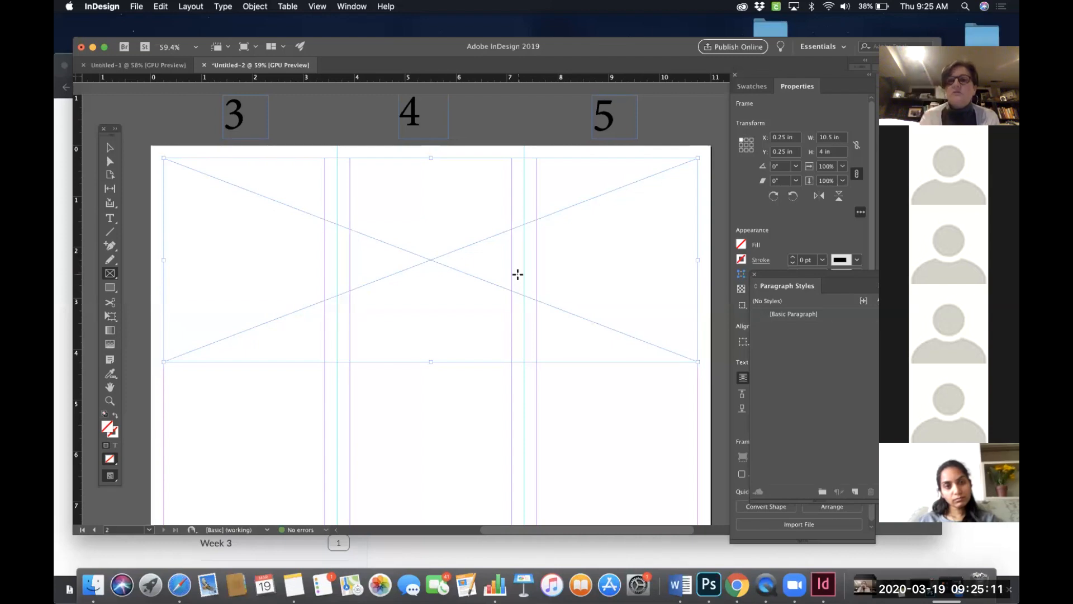
scroll(518, 318, down, 5)
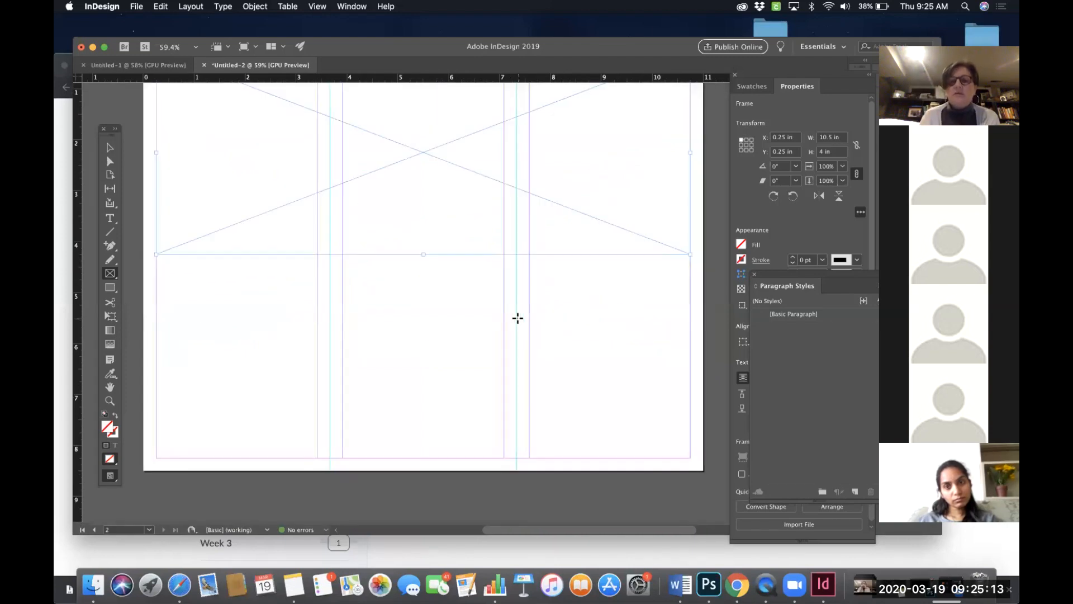
scroll(514, 285, up, 9)
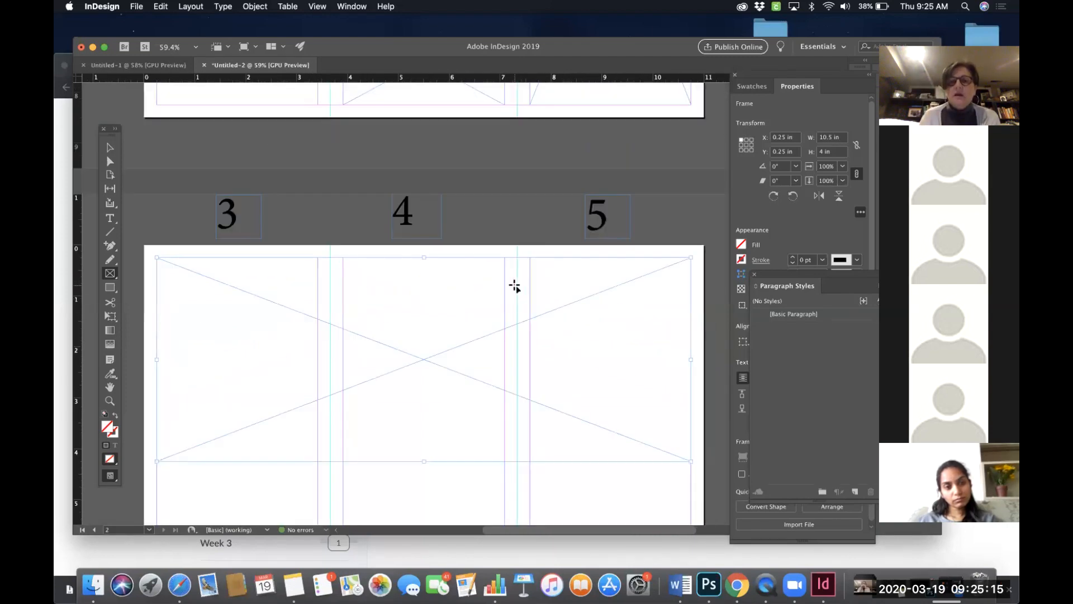
scroll(513, 285, down, 3)
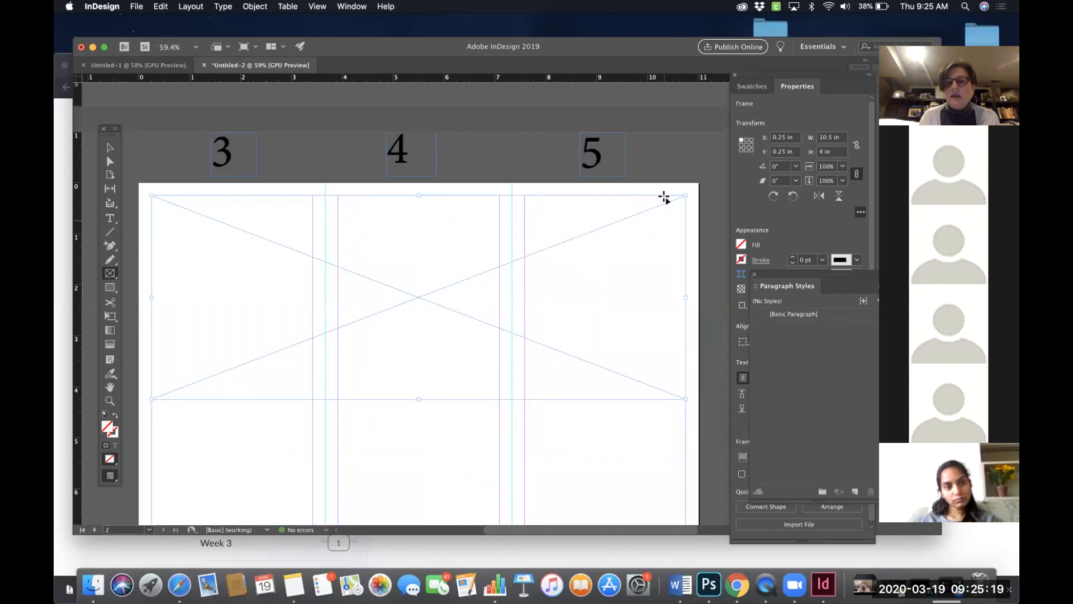
- Select the bottom frame in panel 6 and place the image CWF logo horiz.jpg from the Desktop into it
click(110, 152)
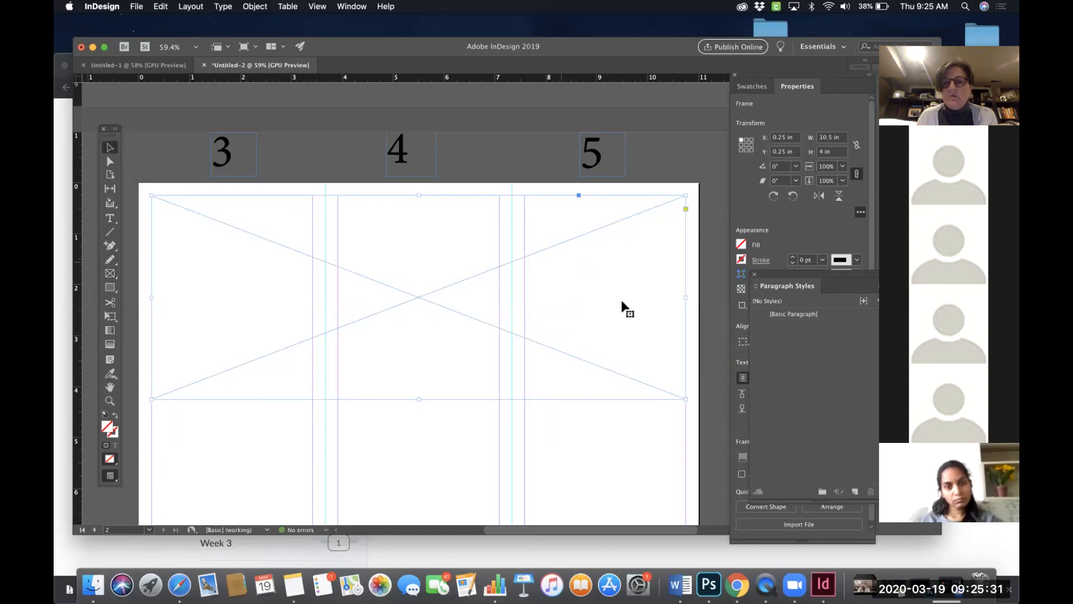
scroll(610, 290, up, 10)
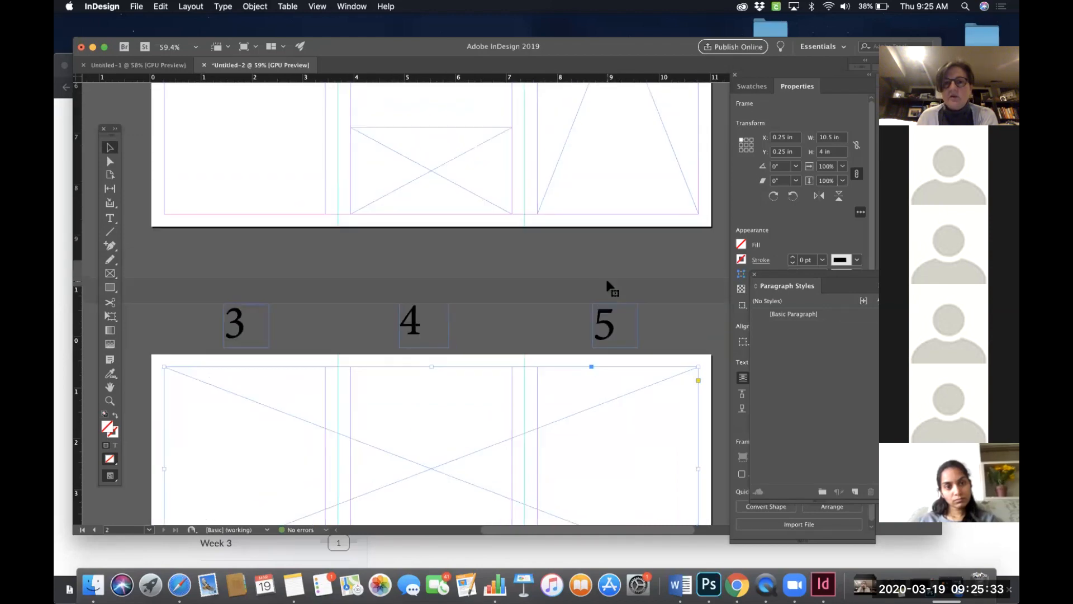
scroll(608, 281, up, 2)
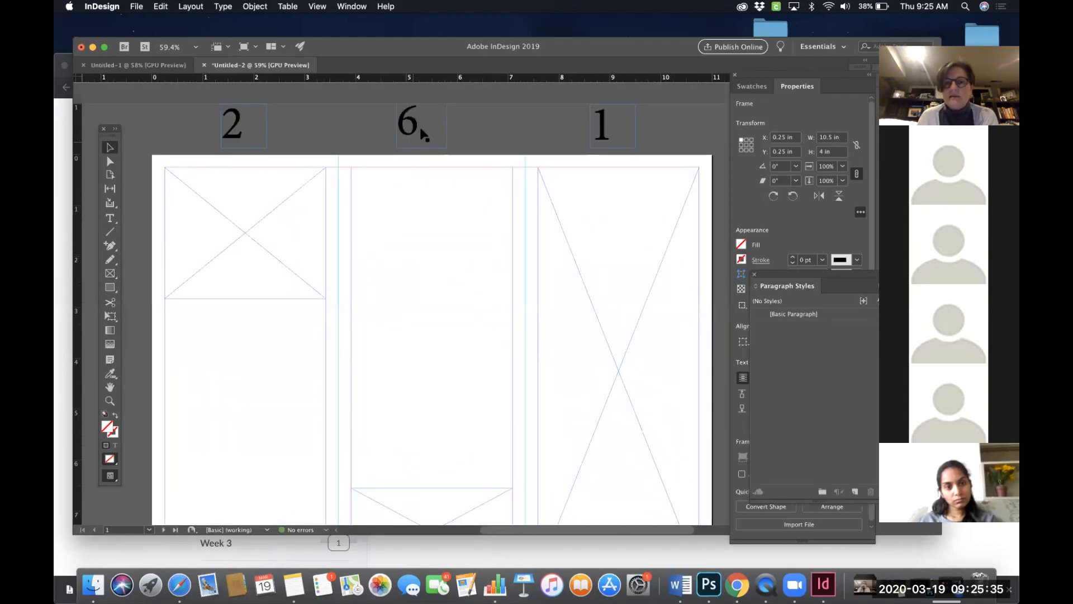
scroll(434, 206, down, 4)
click(451, 418)
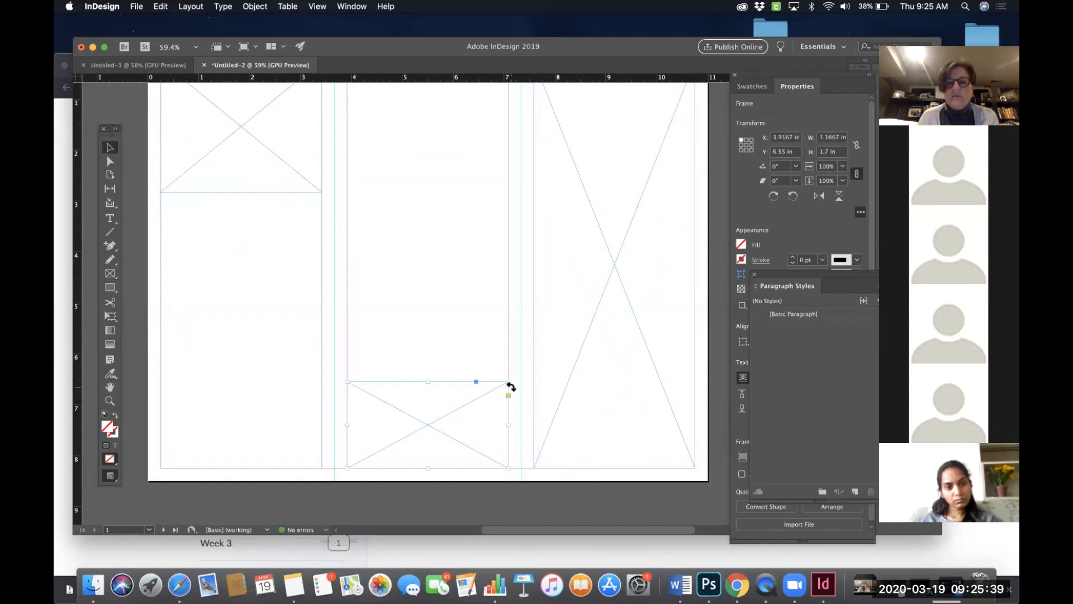
scroll(508, 385, down, 2)
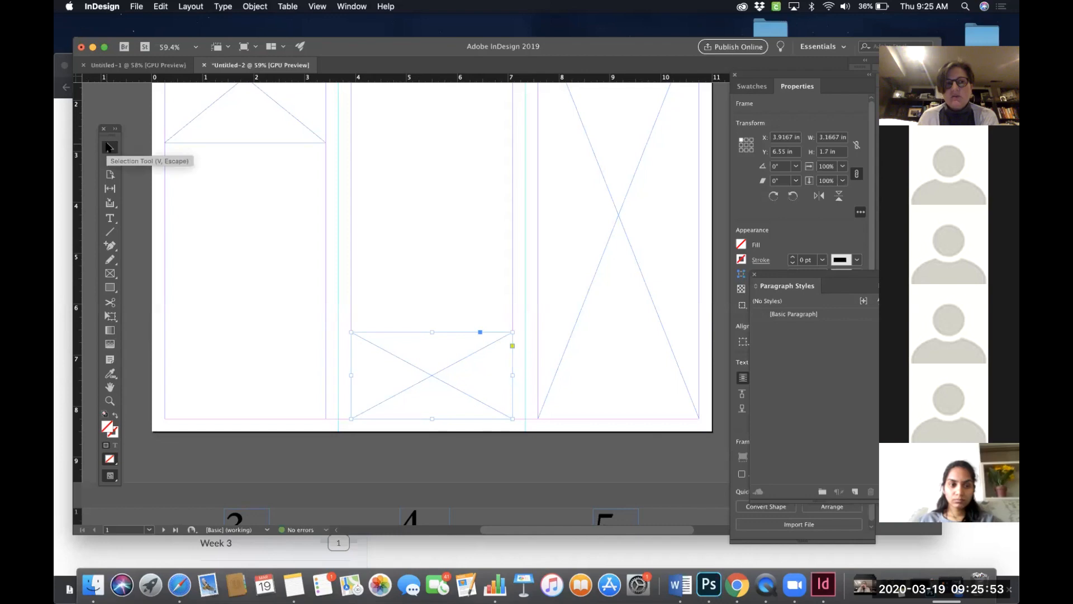
click(135, 6)
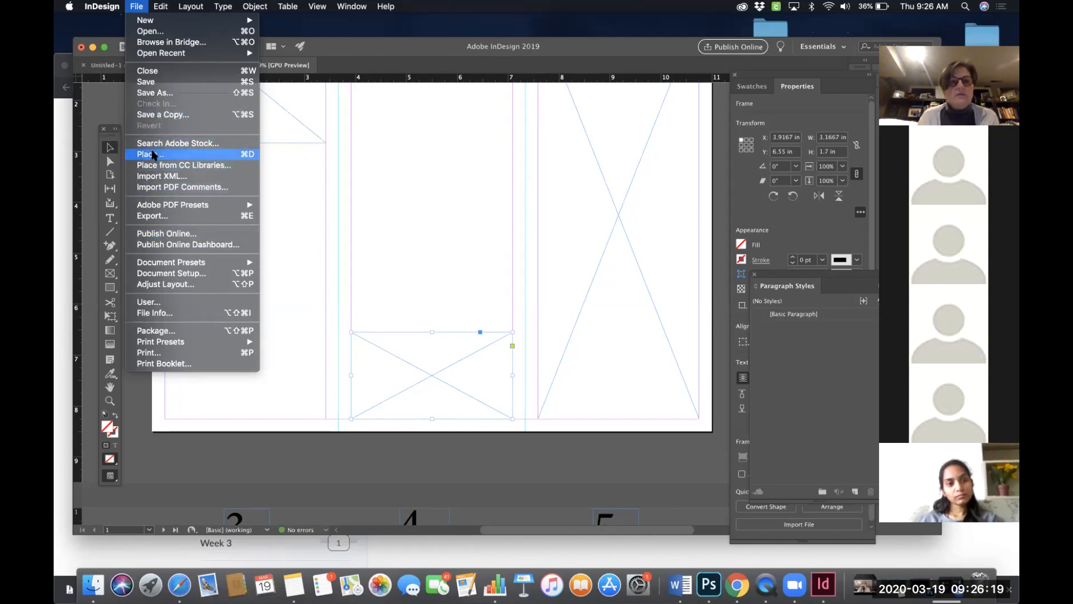
click(368, 316)
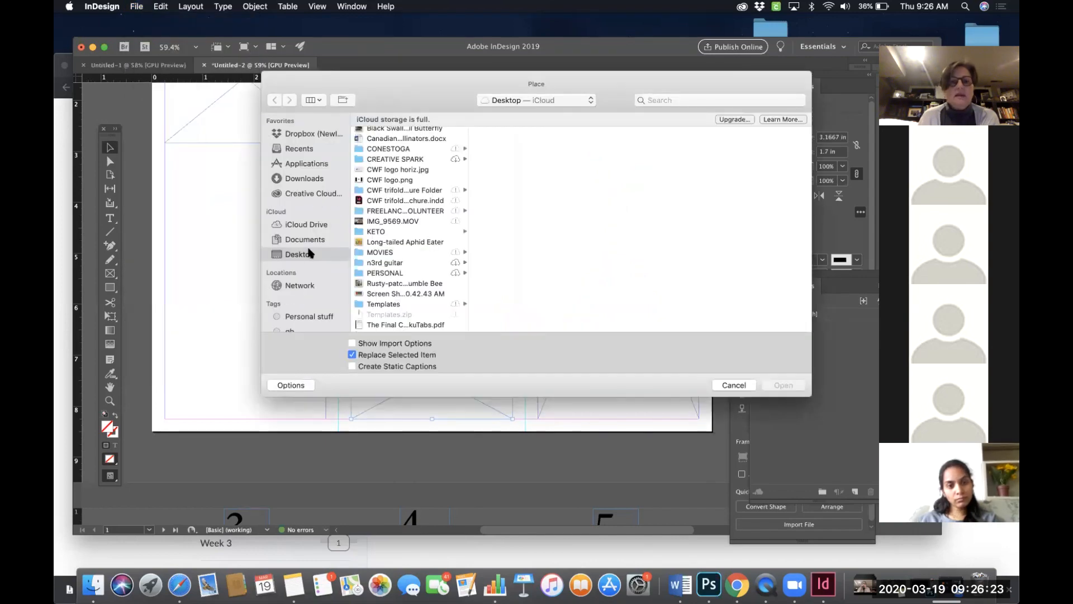
scroll(393, 206, up, 1)
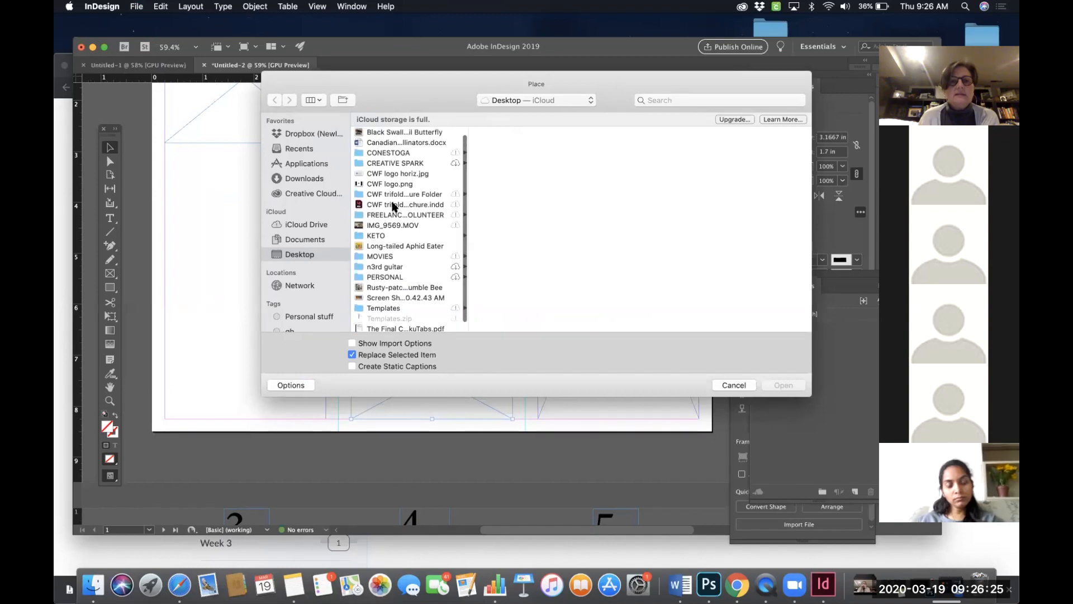
click(397, 175)
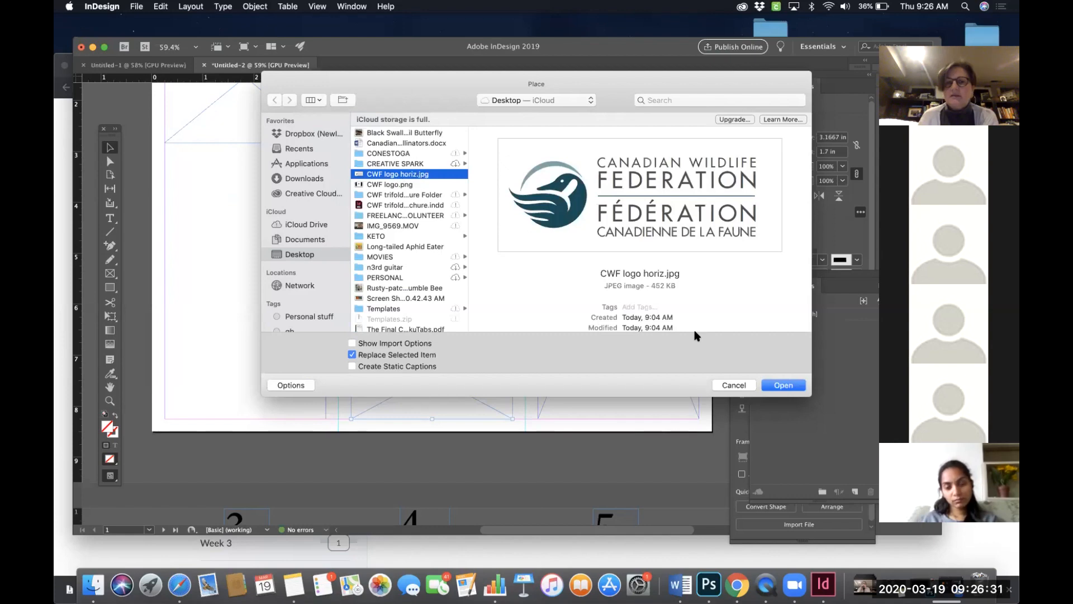
drag(695, 82, 629, 84)
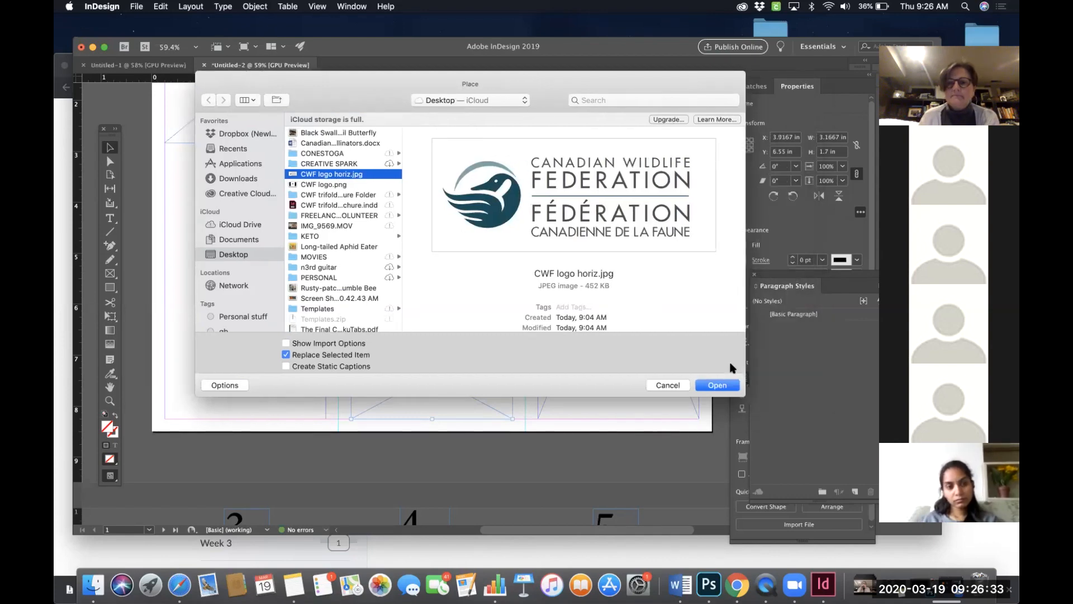
click(716, 385)
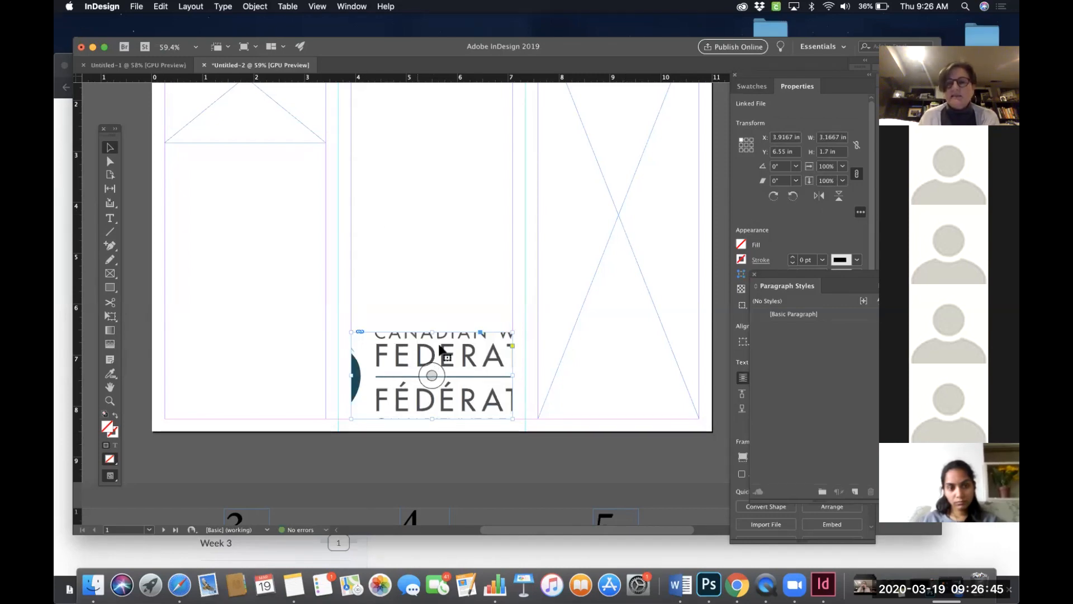
- Undock the Properties panel and position it beside the document, then reselect the placed logo frame
click(754, 274)
drag(774, 87, 591, 92)
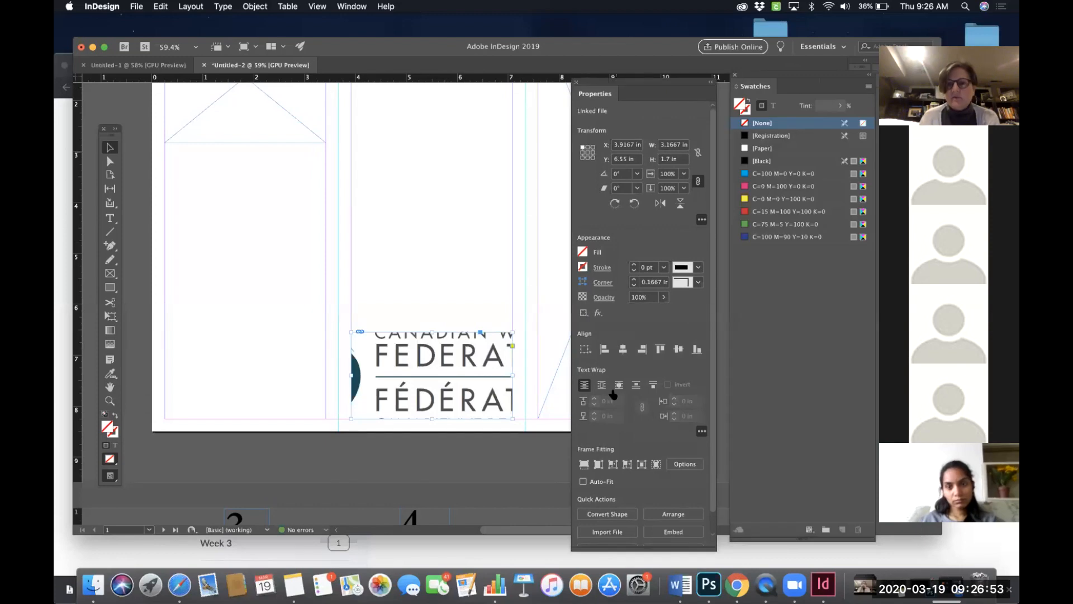
double_click(735, 77)
drag(654, 84, 744, 75)
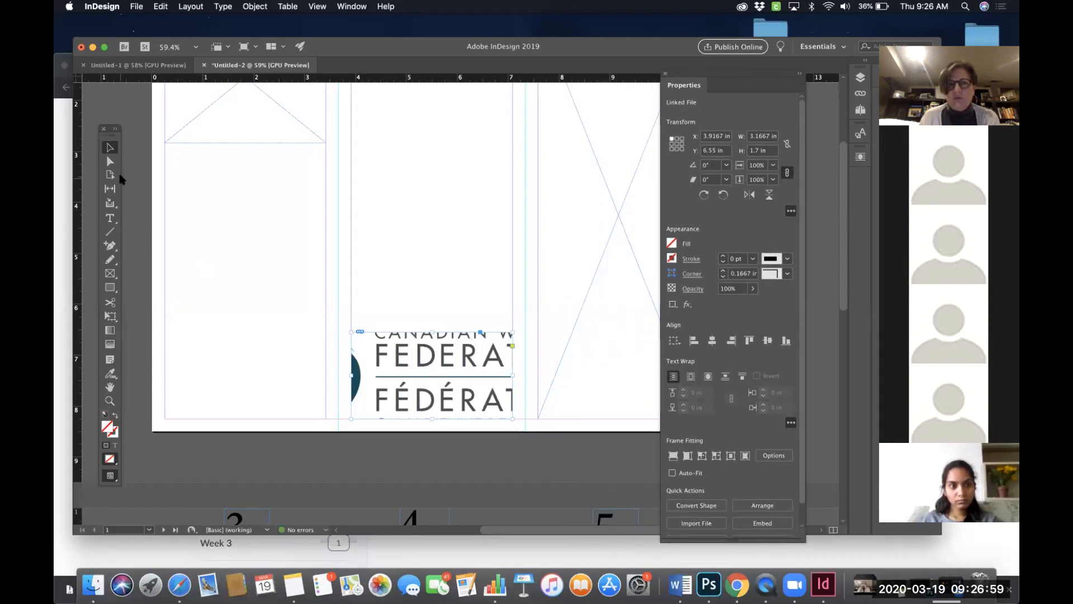
click(408, 265)
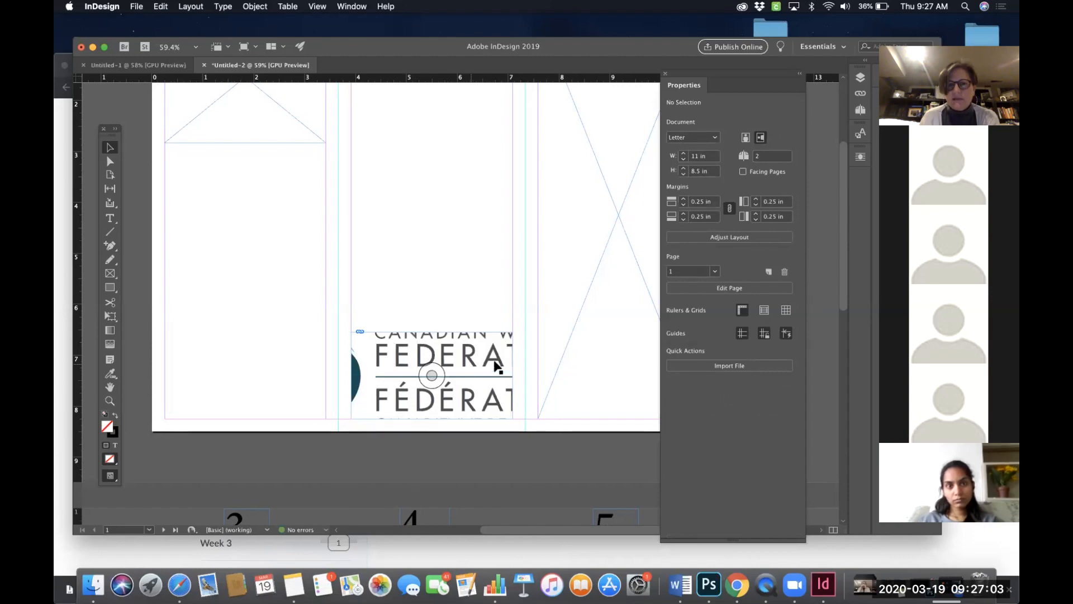
click(474, 373)
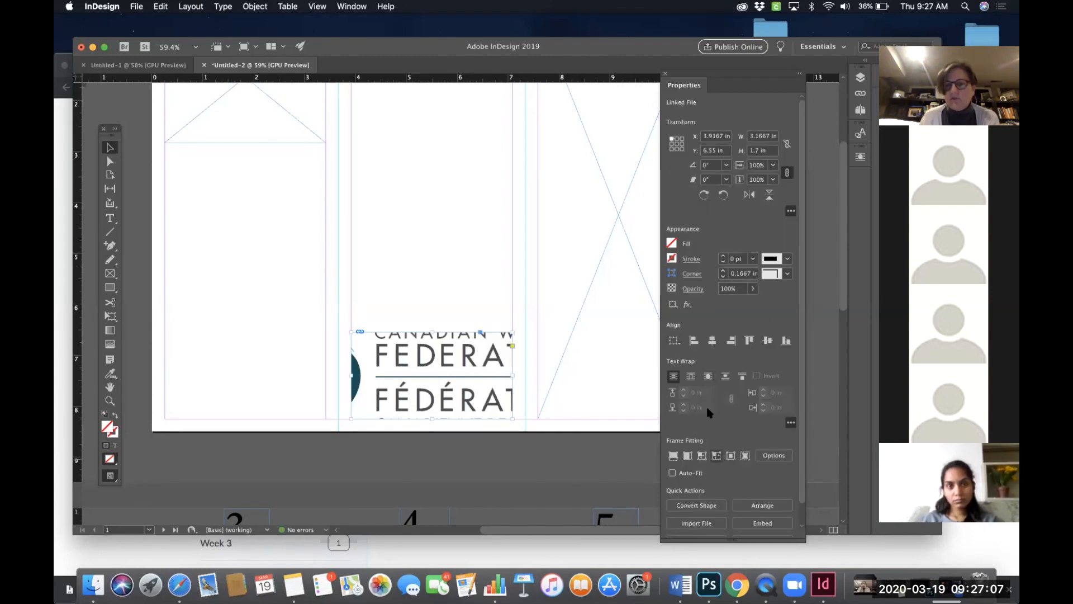
- Fit the CWF logo proportionally inside its frame in panel 6
scroll(705, 466, down, 1)
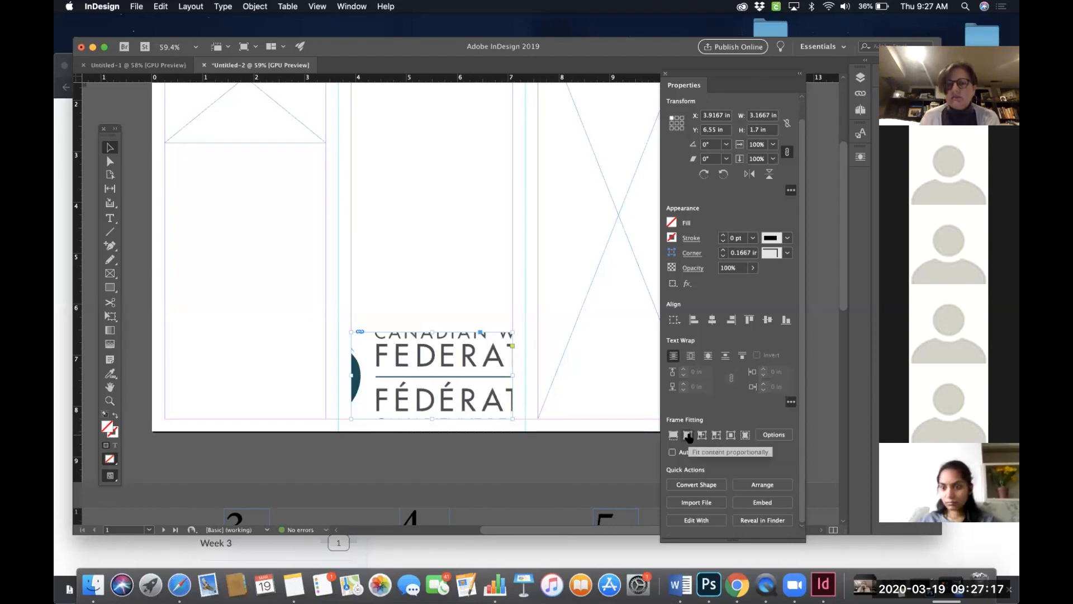
click(688, 435)
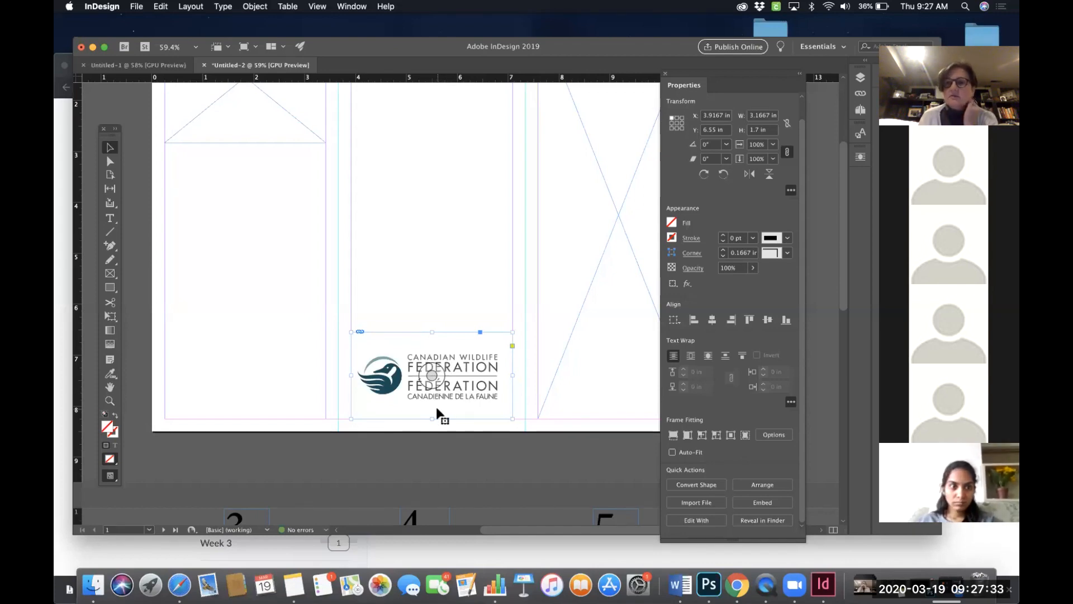
- Trim the logo frame's top, bottom and side edges closer to the logo, about 2.8 in wide and 1 in high
drag(432, 419, 433, 402)
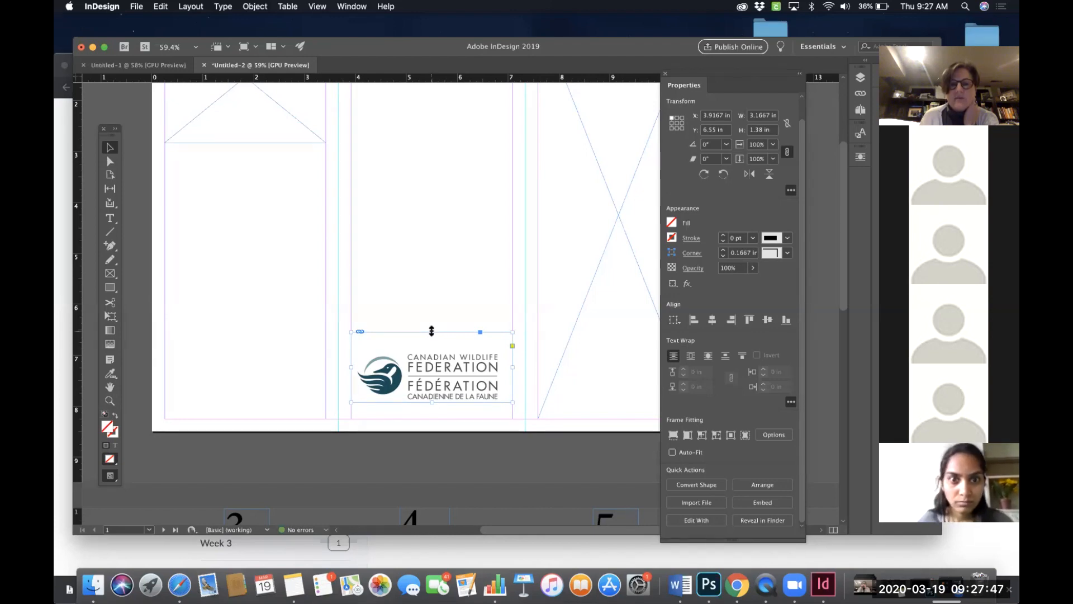
drag(432, 333, 432, 350)
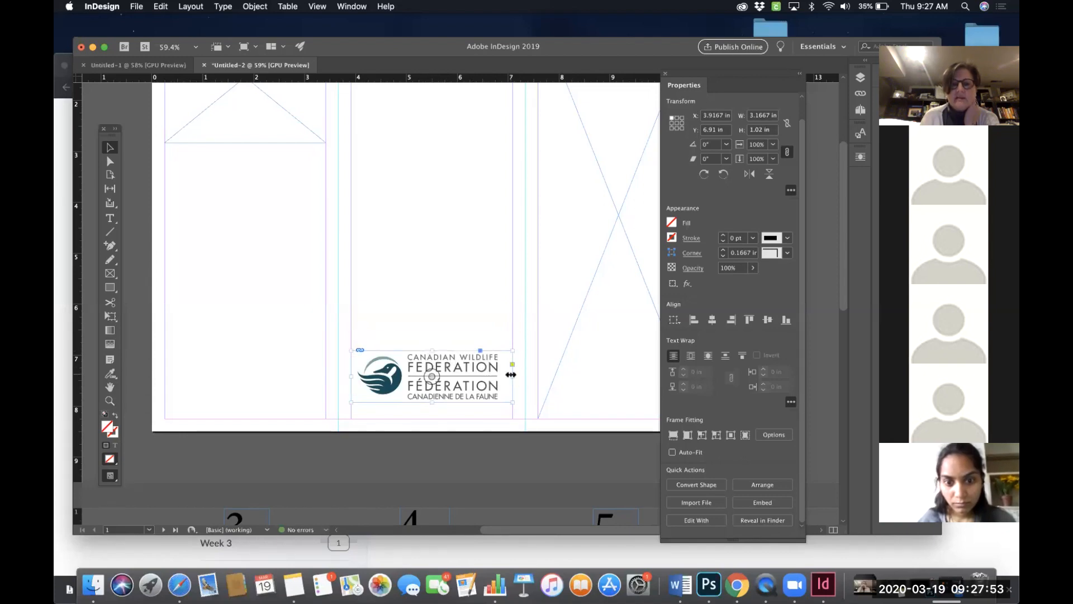
drag(511, 375, 500, 375)
drag(354, 376, 360, 377)
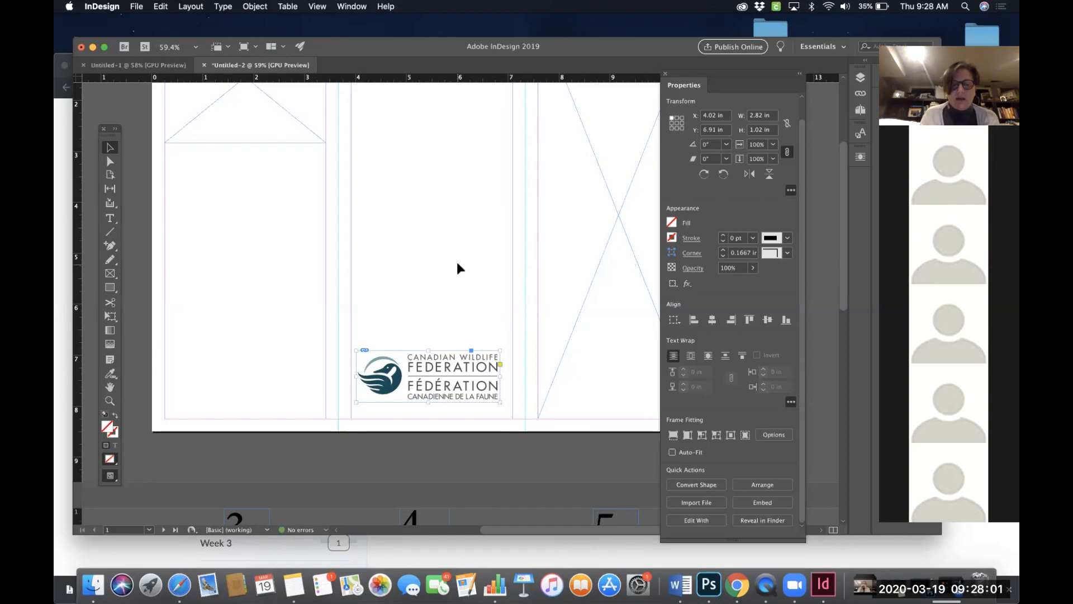
- Widen the logo frame back out to about 3.17 in so it spans the panel
key(super+equal)
key(super+equal)
key(super+equal)
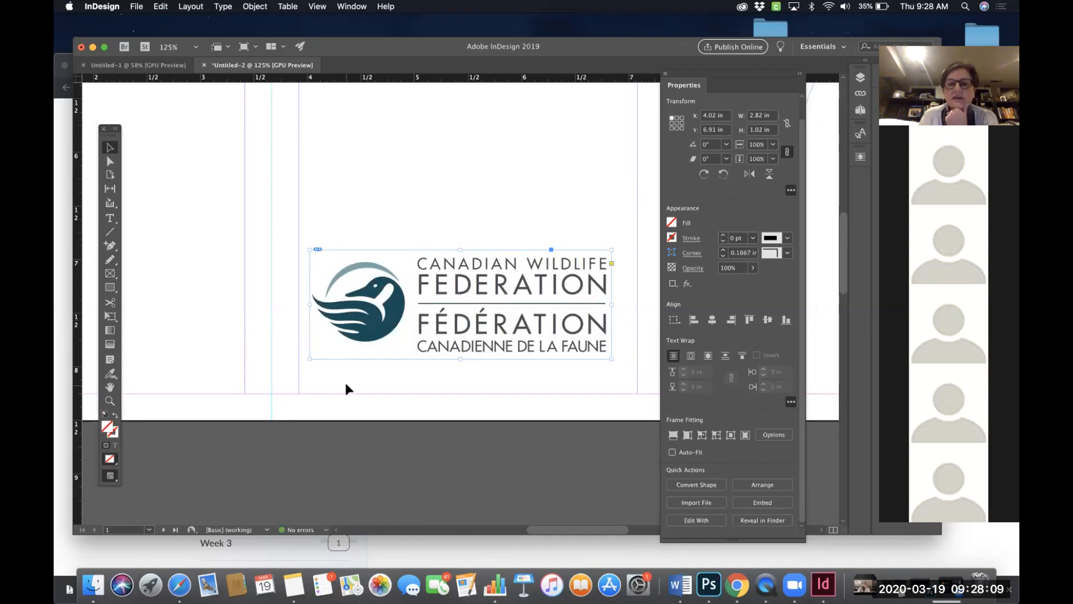
scroll(347, 387, up, 1)
scroll(346, 387, right, 1)
scroll(344, 388, right, 1)
drag(600, 313, 625, 312)
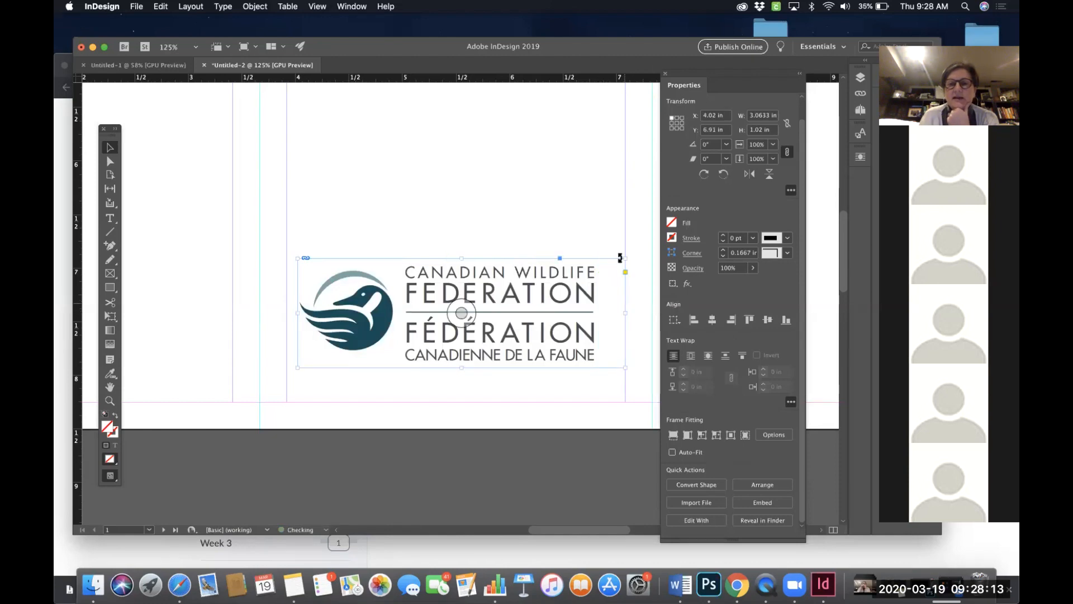
drag(297, 309, 286, 311)
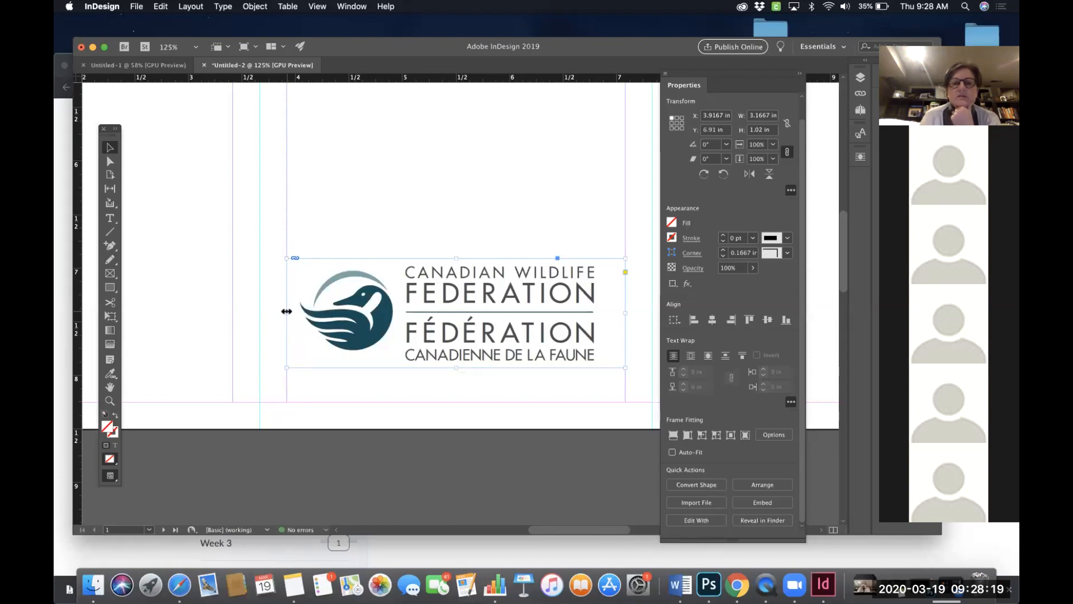
- Reposition the logo image slightly within its frame, then reselect the frame
scroll(286, 311, down, 5)
scroll(287, 311, right, 2)
scroll(286, 311, up, 3)
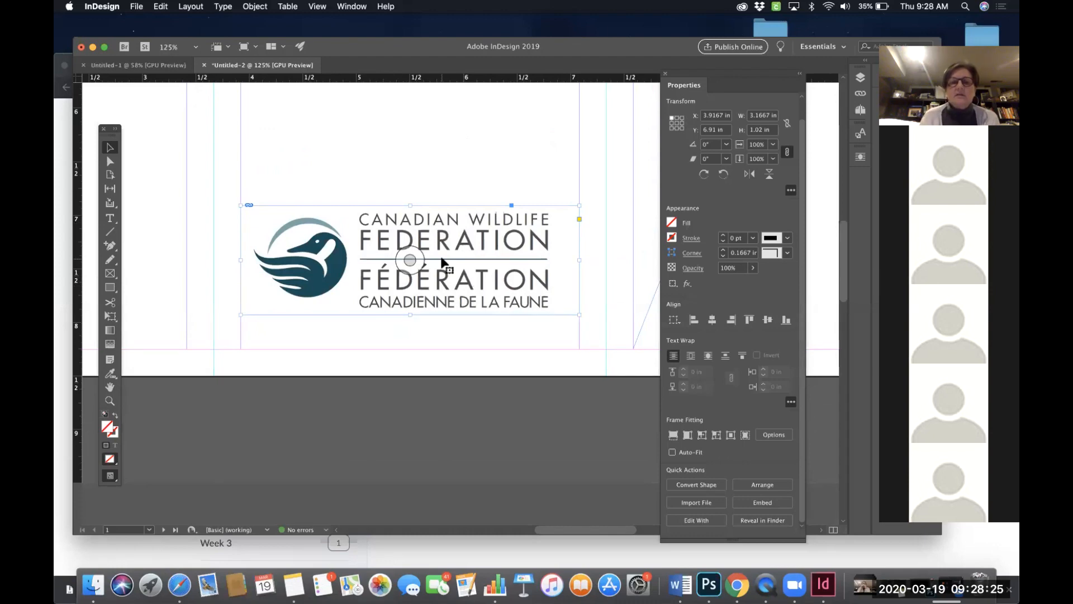
double_click(442, 259)
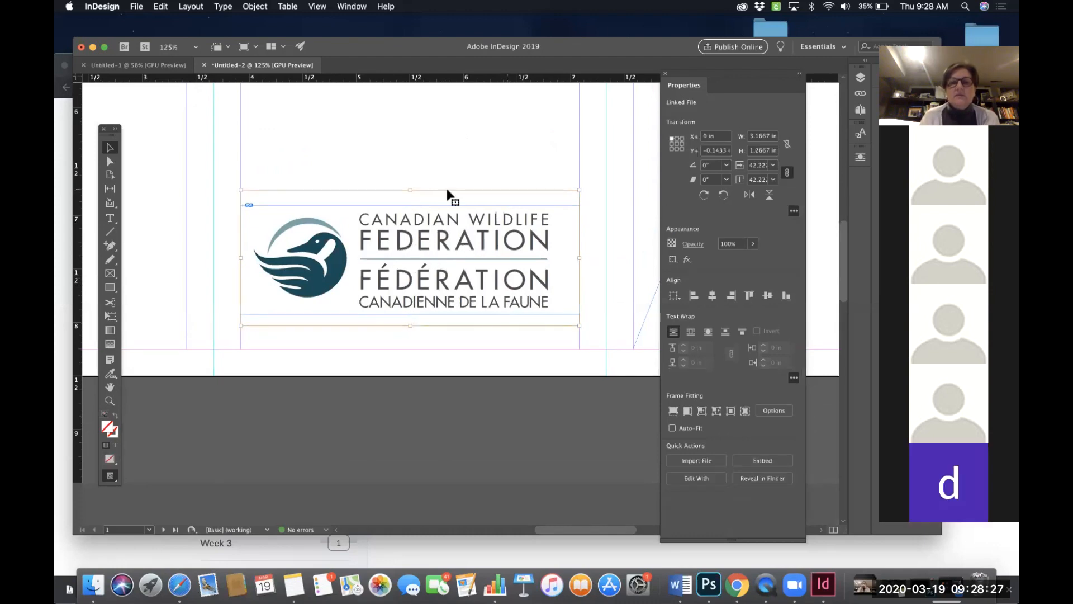
drag(410, 261, 490, 195)
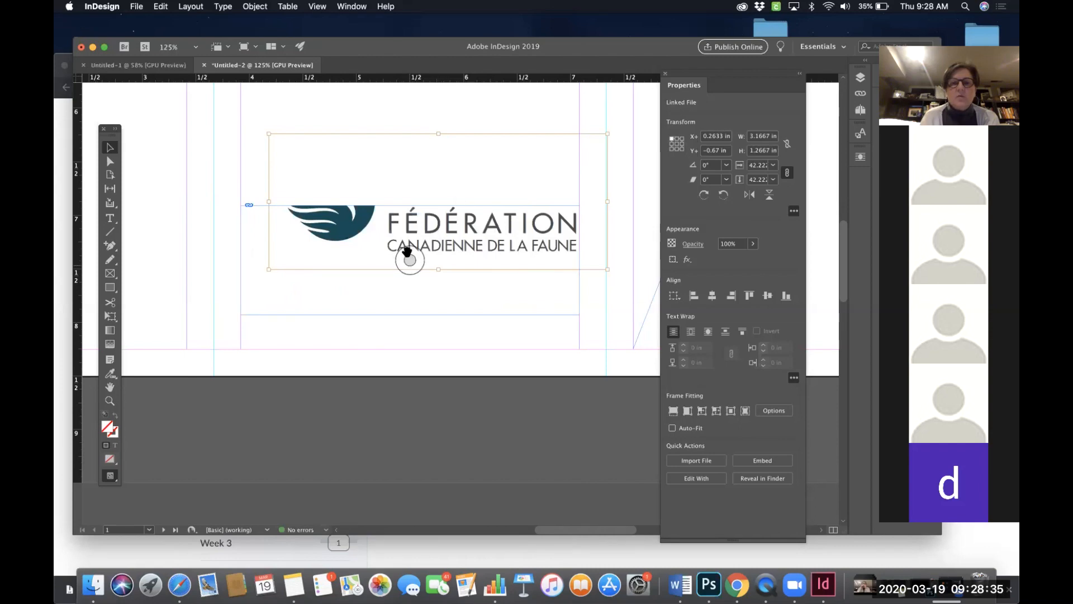
drag(411, 276, 391, 260)
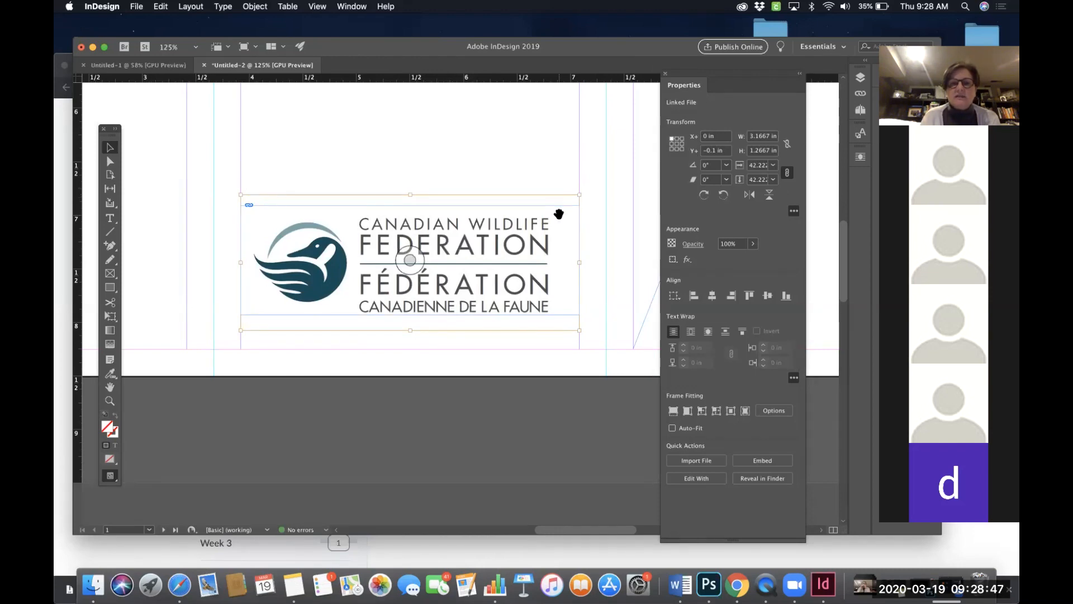
click(468, 251)
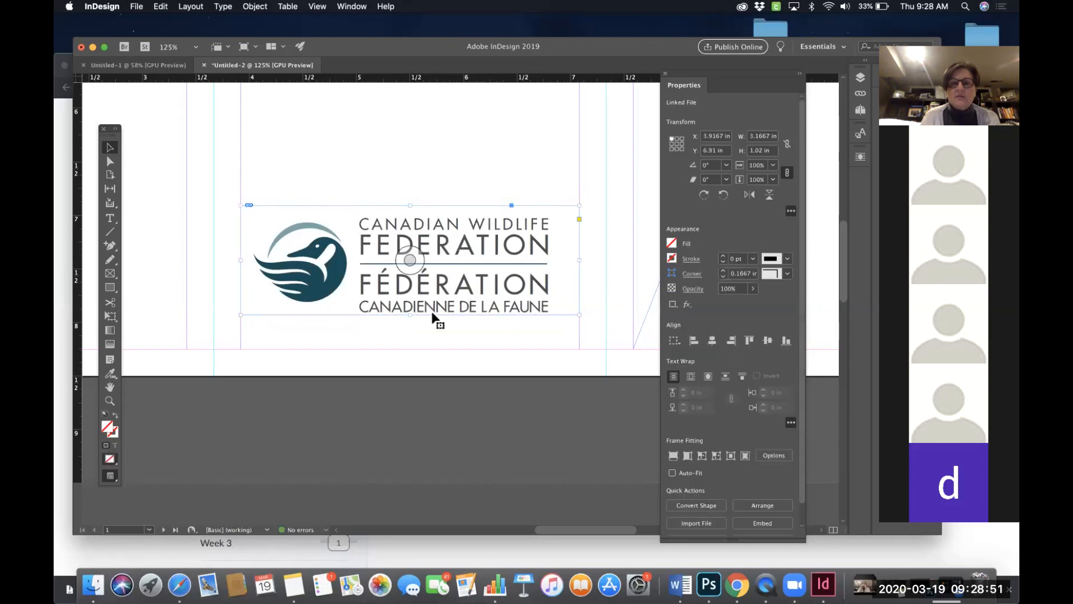
- Try cropping the logo frame narrower from either side and restore its full width
drag(576, 253, 467, 267)
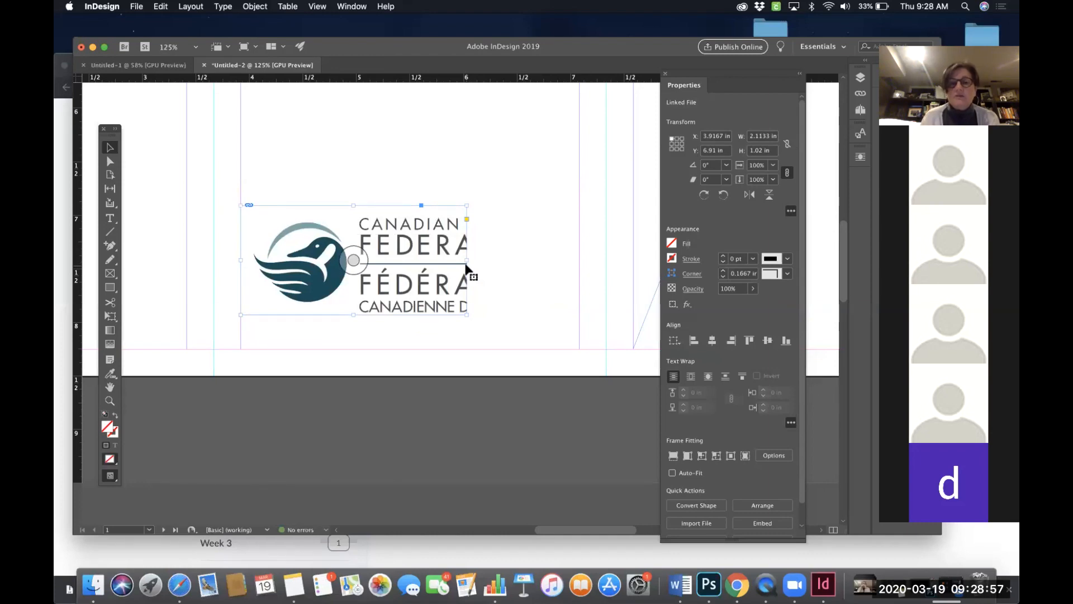
drag(467, 257, 579, 256)
drag(238, 258, 355, 254)
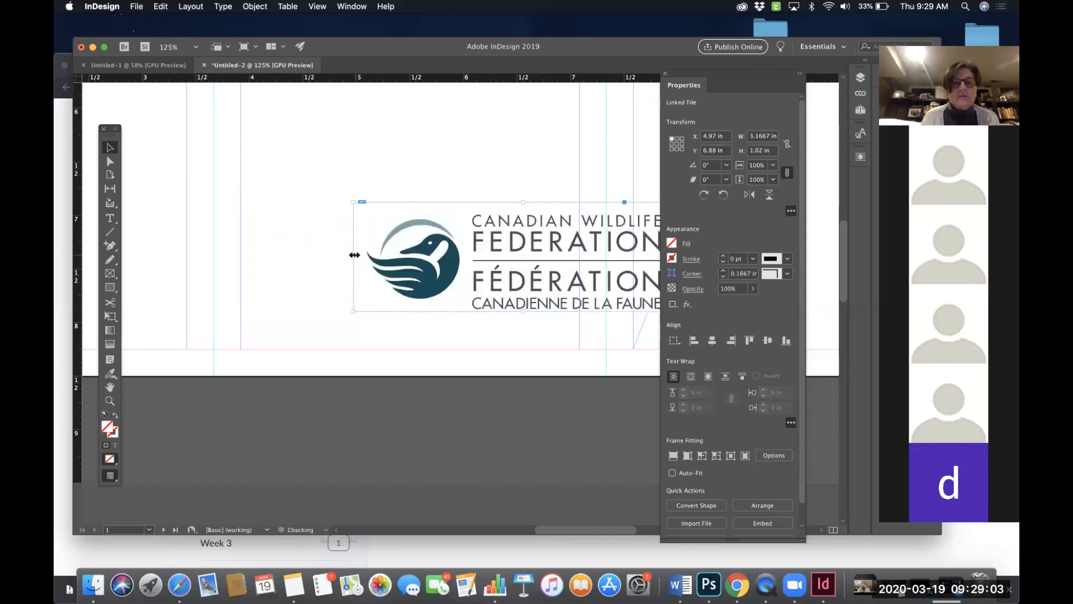
key(super+z)
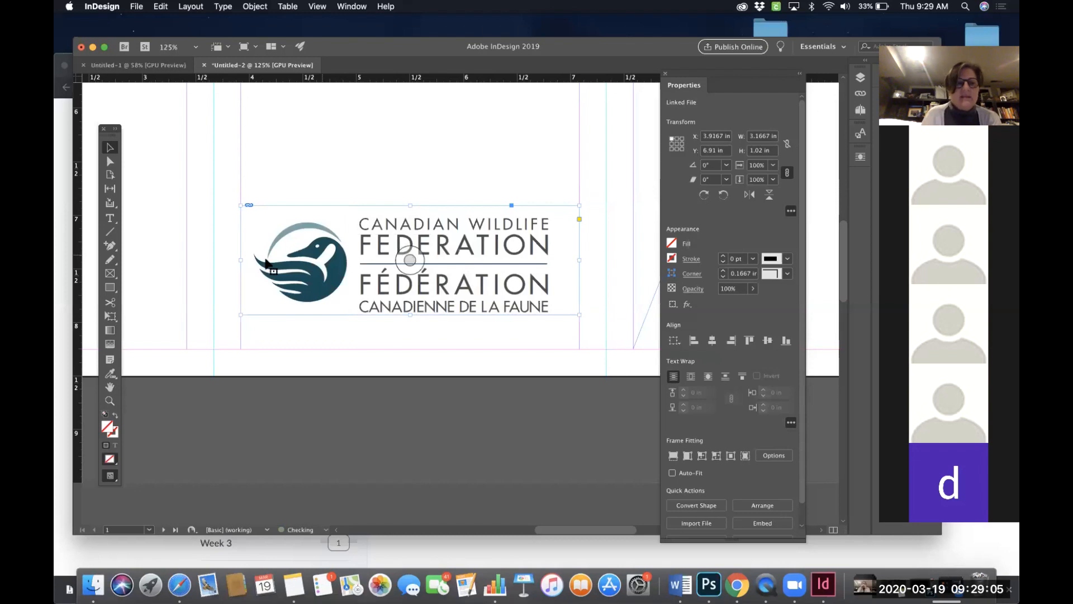
drag(241, 260, 351, 250)
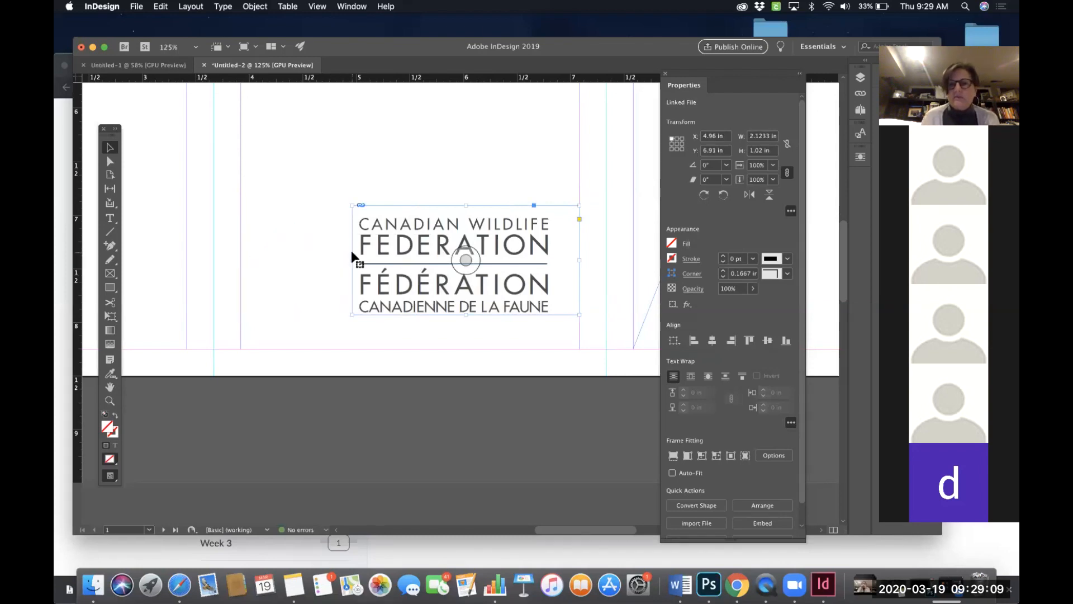
drag(352, 260, 240, 262)
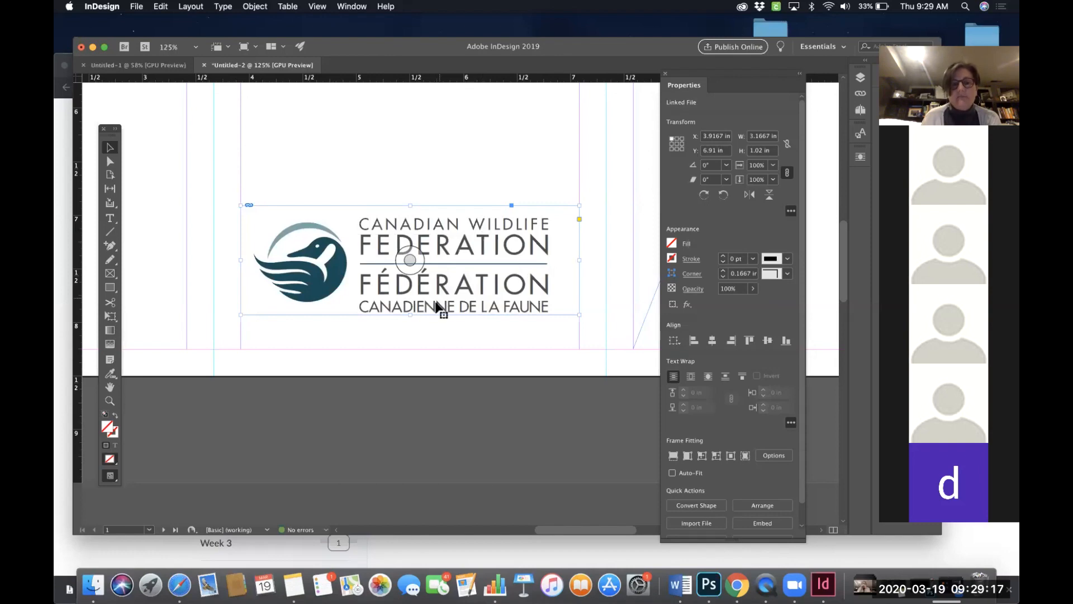
- Extend the logo frame's bottom edge and enlarge the logo image inside it to about 3.6 in wide
drag(410, 317, 410, 349)
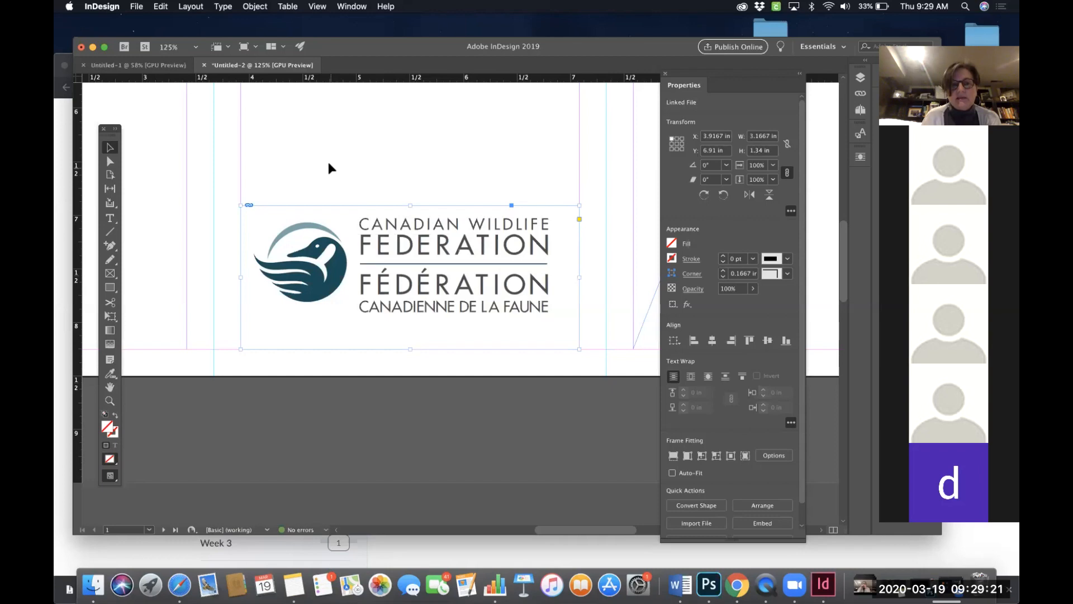
double_click(452, 274)
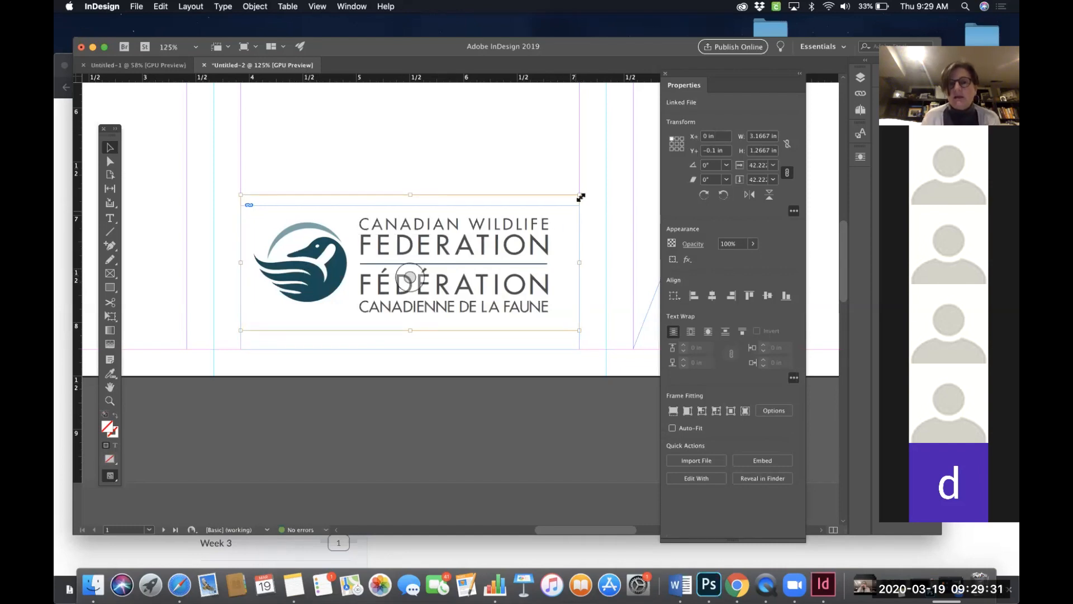
drag(581, 192, 609, 181)
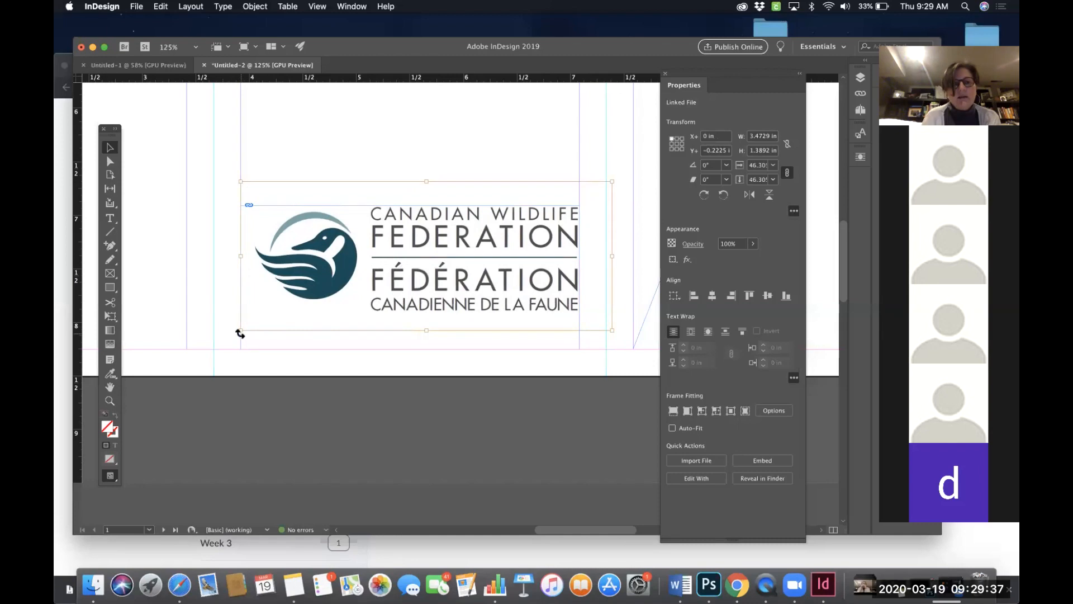
mouse_move(240, 330)
mouse_down()
mouse_move(225, 337)
mouse_move(235, 337)
mouse_up()
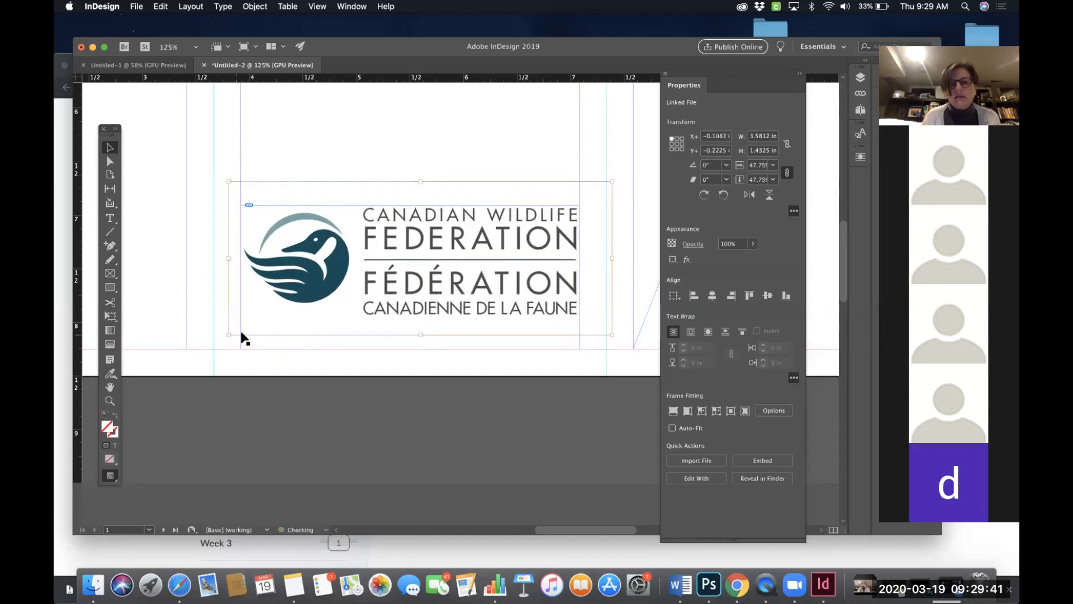
click(466, 135)
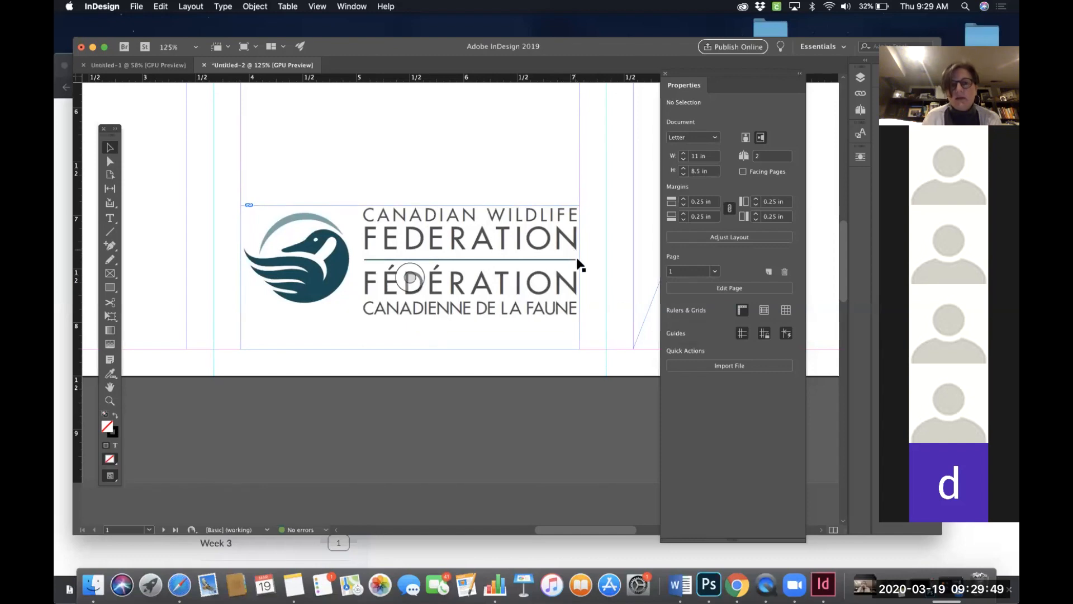
- Shorten the logo frame from the top and fit the logo proportionally inside it again
click(420, 337)
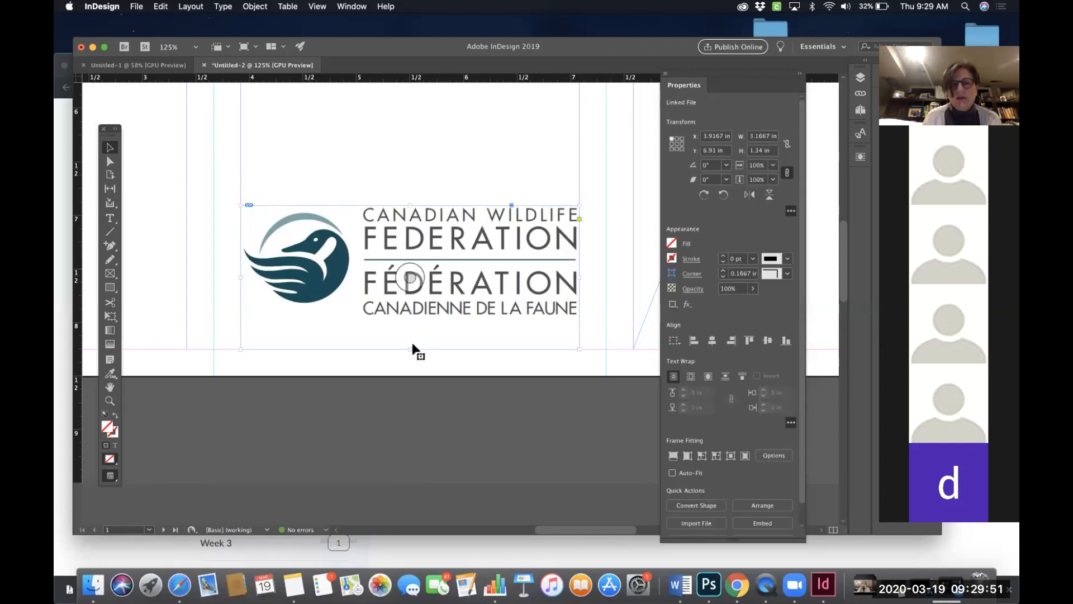
drag(410, 348, 420, 323)
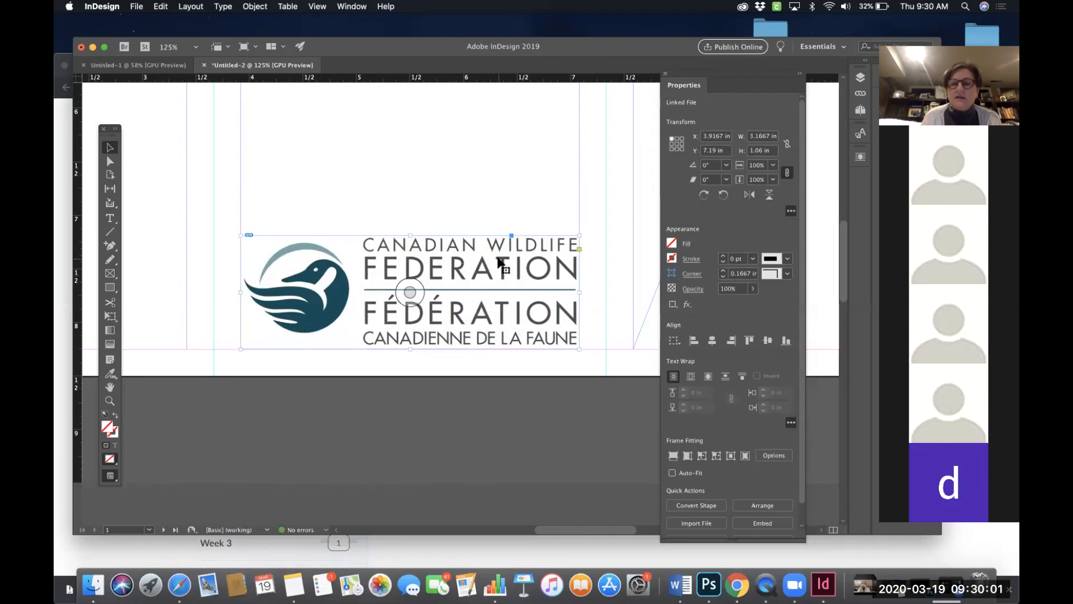
click(687, 456)
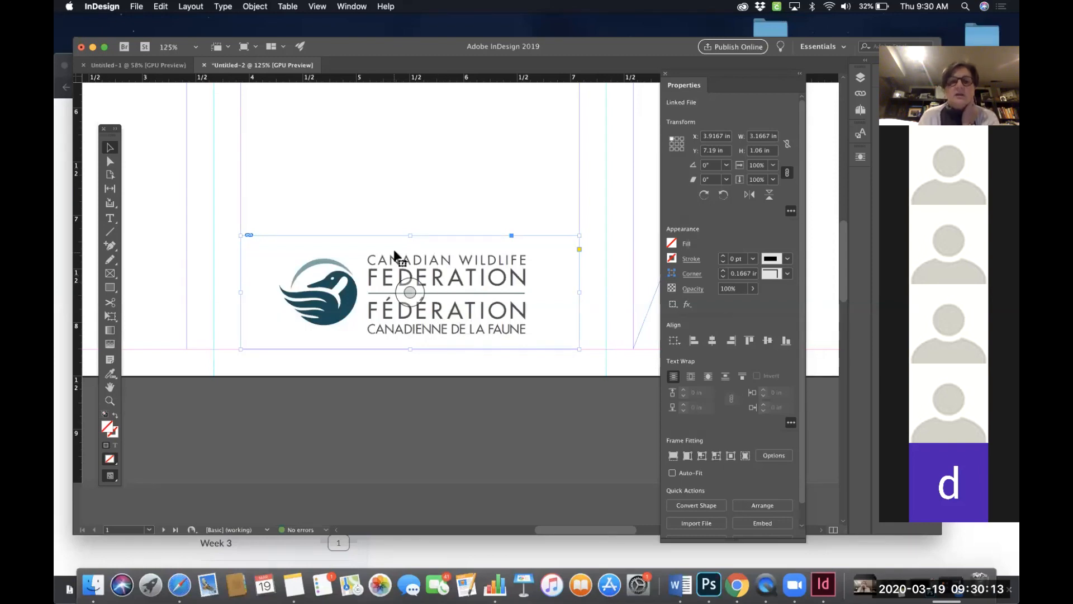
- Crop the logo frame tightly around the logo, about 2.3 in wide and 0.76 in high
drag(409, 239, 408, 254)
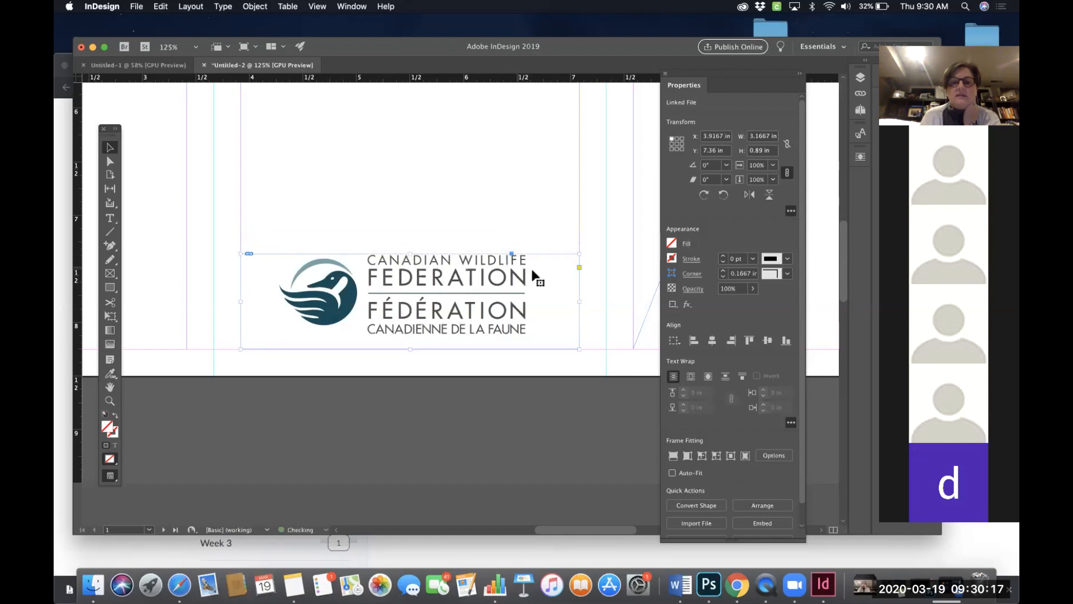
drag(578, 301, 526, 300)
drag(383, 349, 380, 334)
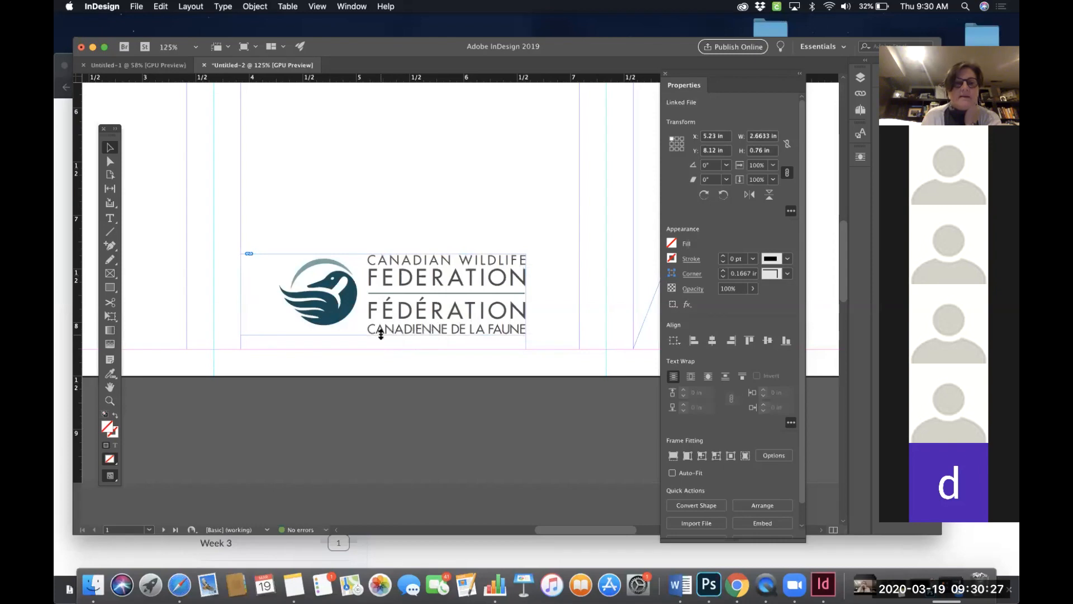
drag(241, 293, 277, 290)
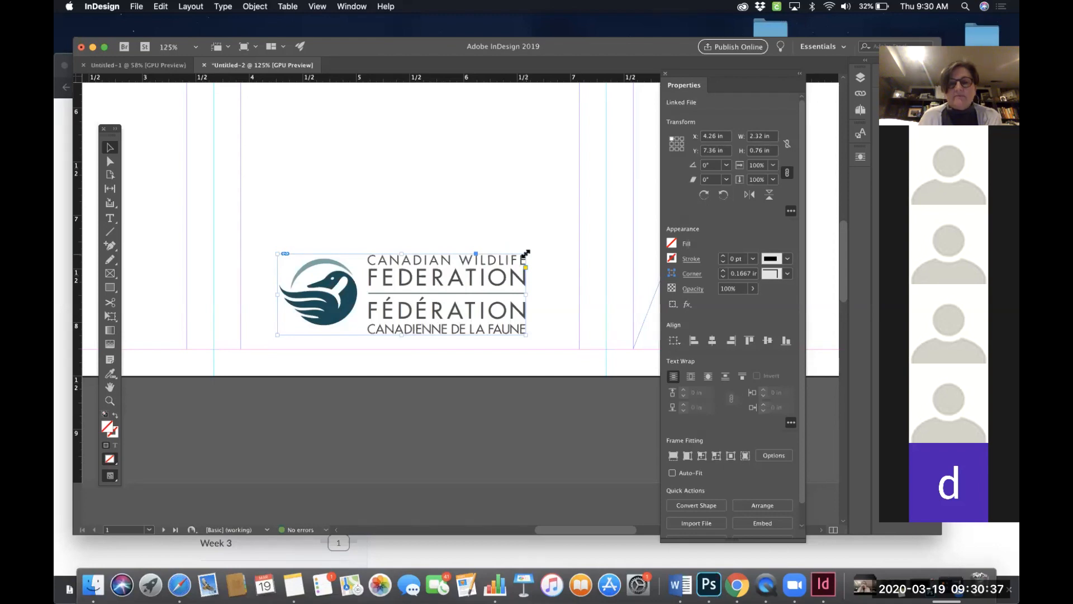
- Scale the logo frame and logo together to about 3.2 in wide and nudge it slightly right
drag(525, 254, 547, 237)
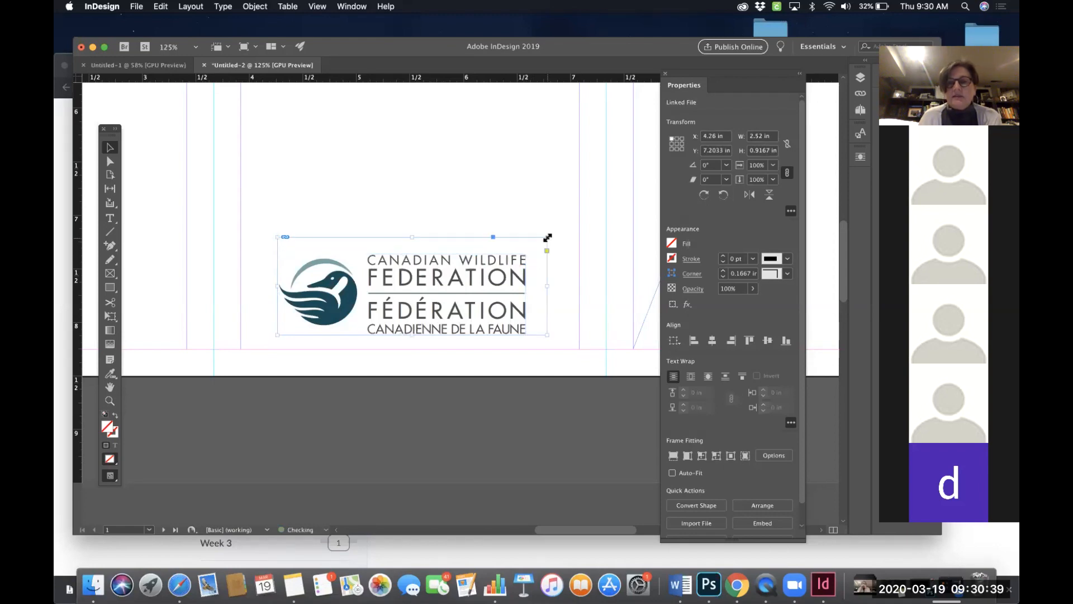
key(super+z)
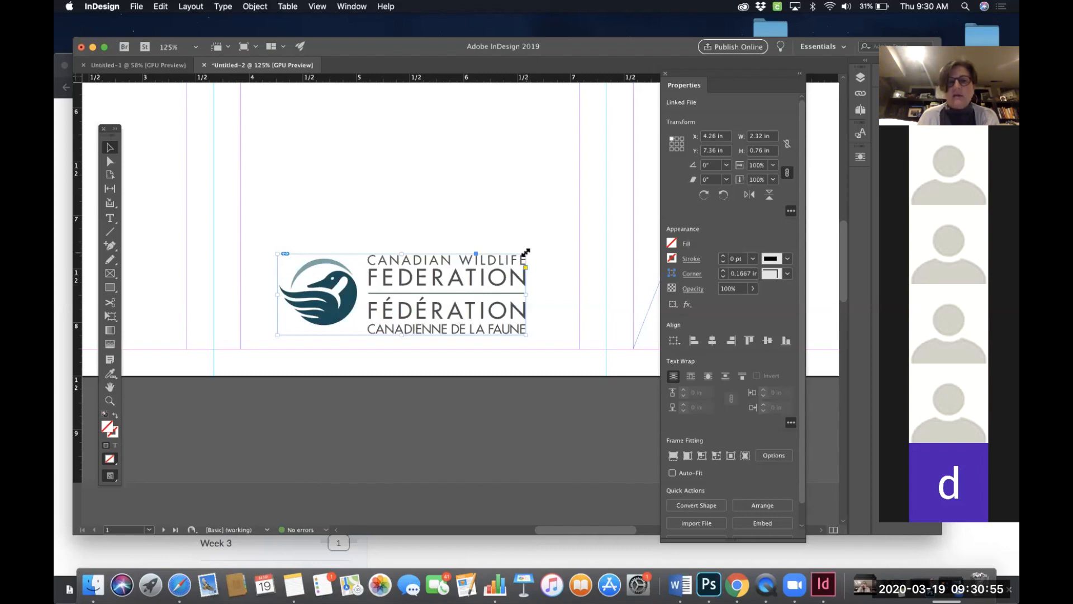
drag(525, 253, 541, 240)
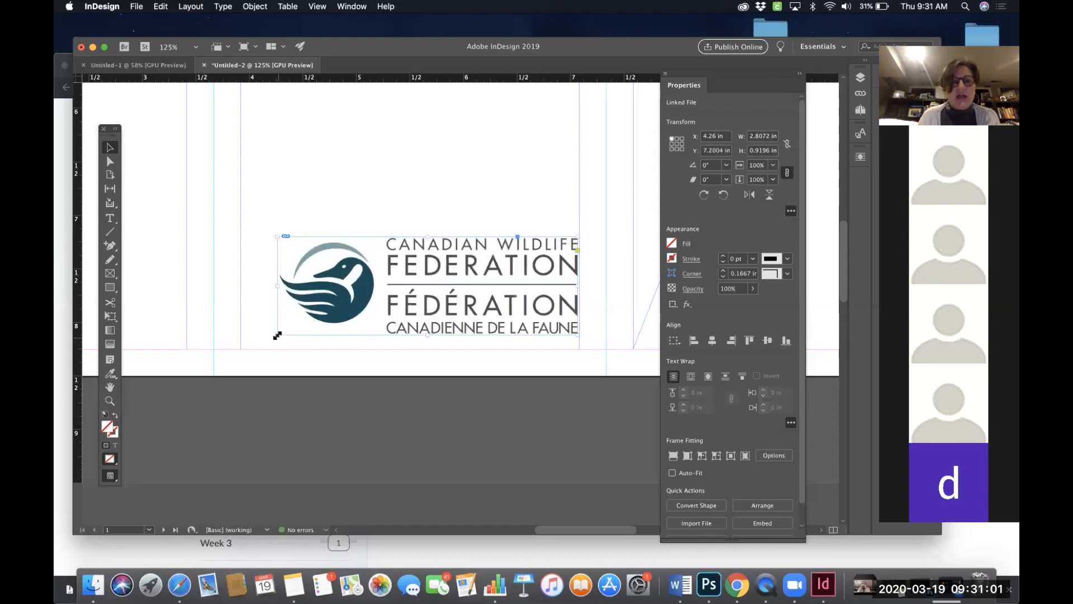
drag(277, 336, 259, 346)
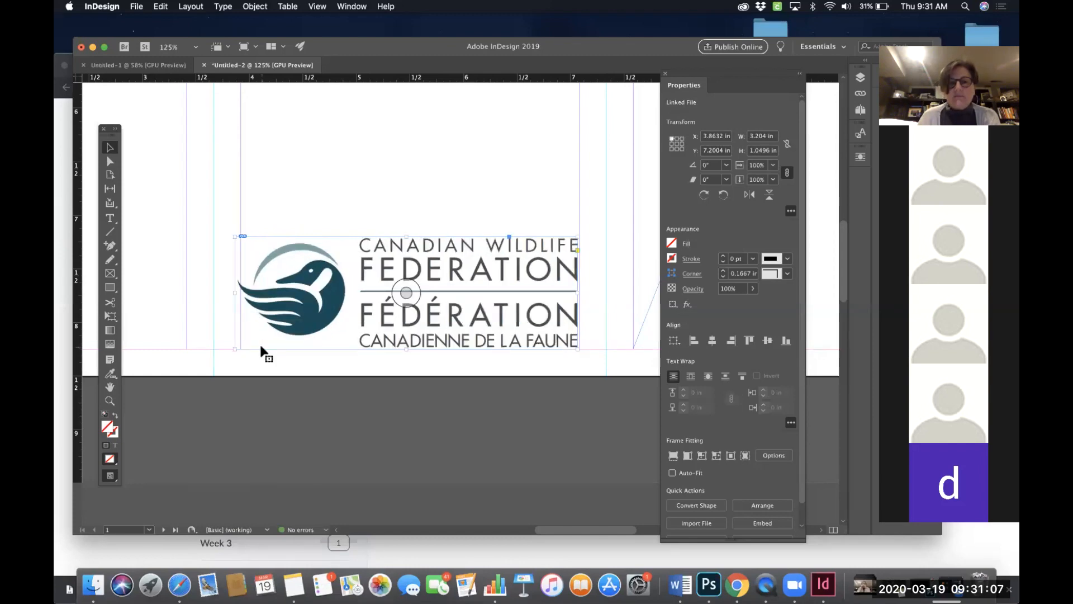
key(Right)
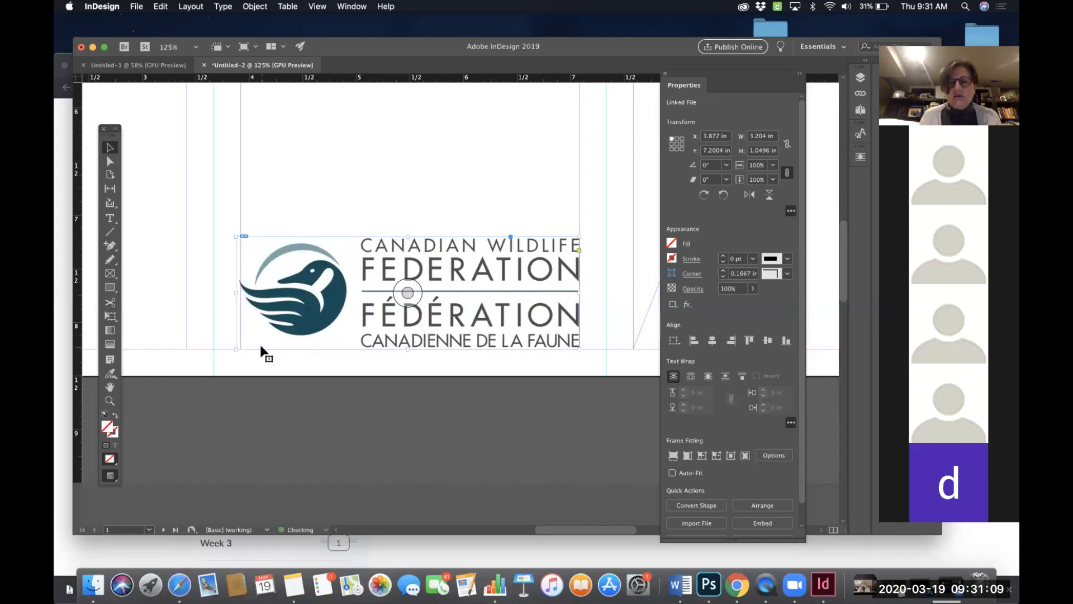
key(Right)
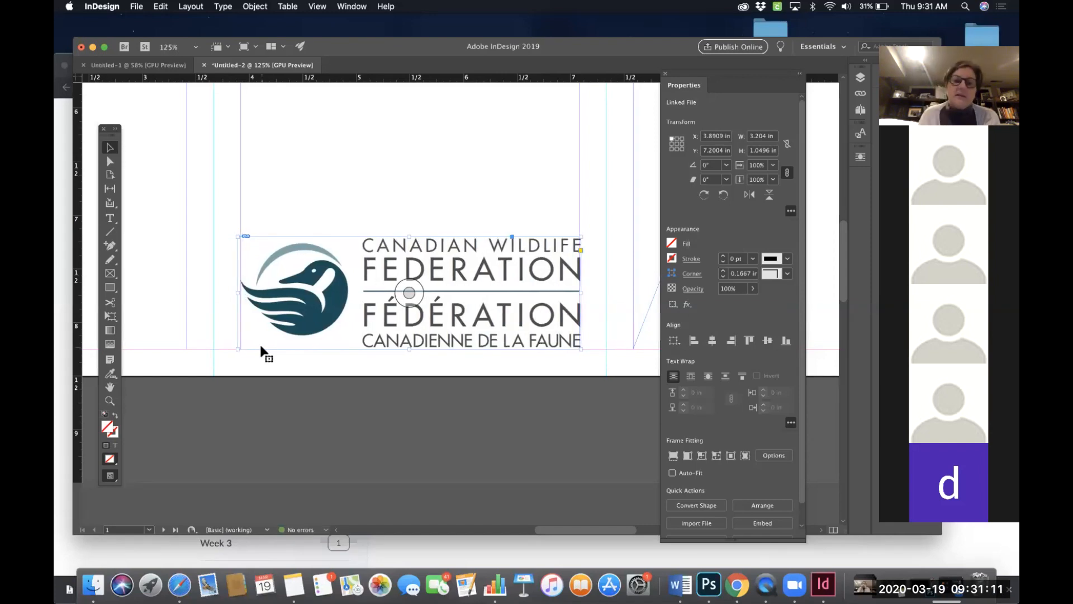
key(Left)
key(Left)
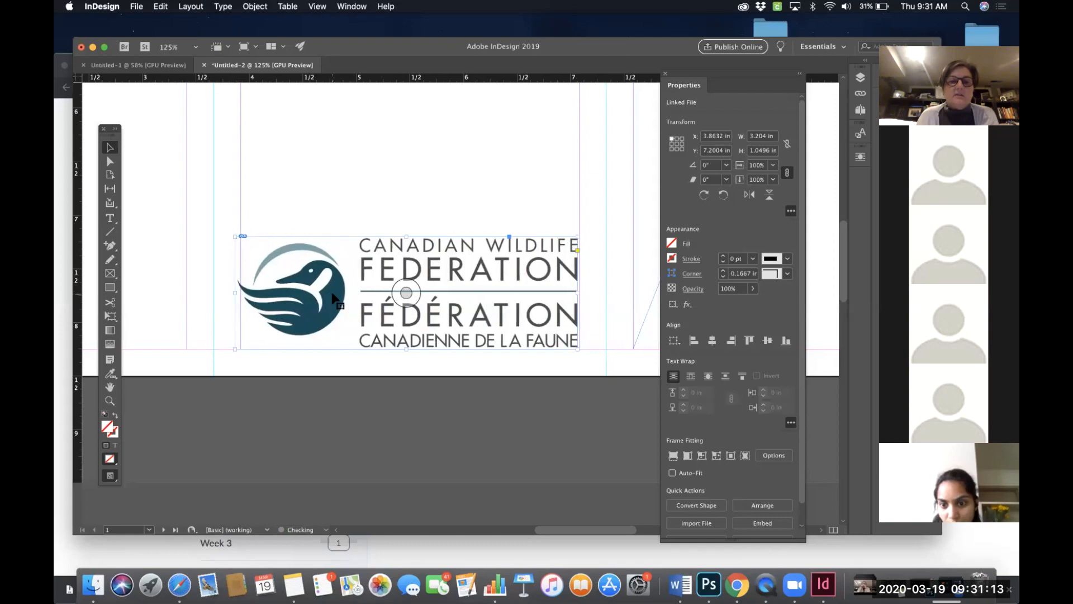
key(super+z)
key(super+z)
key(super+z)
- Select the existing logo frame and delete it from the panel
click(380, 204)
click(407, 262)
key(Delete)
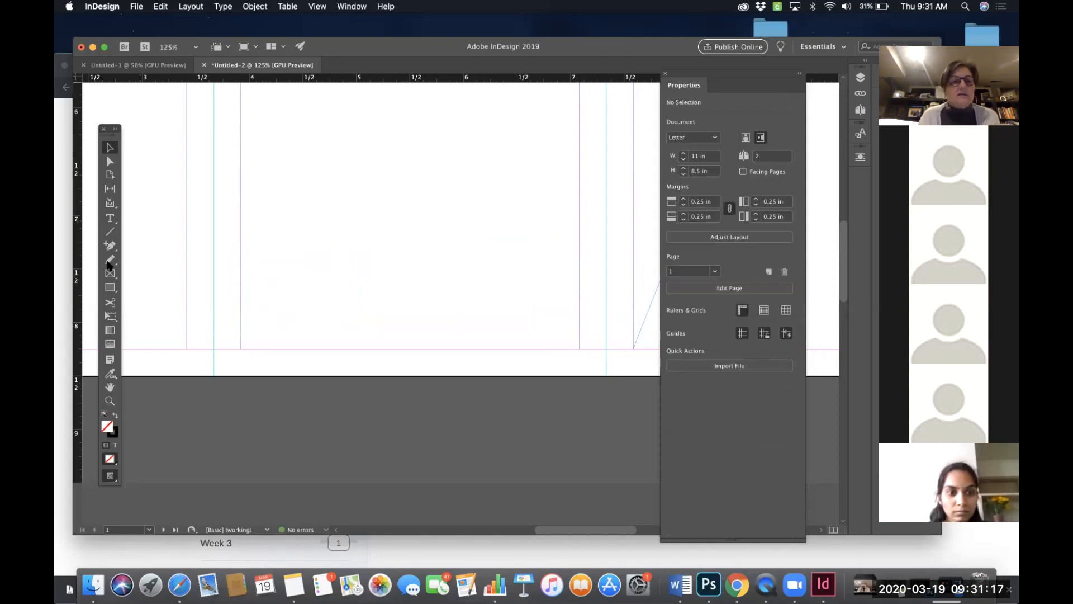
- Draw a rectangle frame about 3.17 in wide and 1.36 in high across the lower part of the panel
click(110, 274)
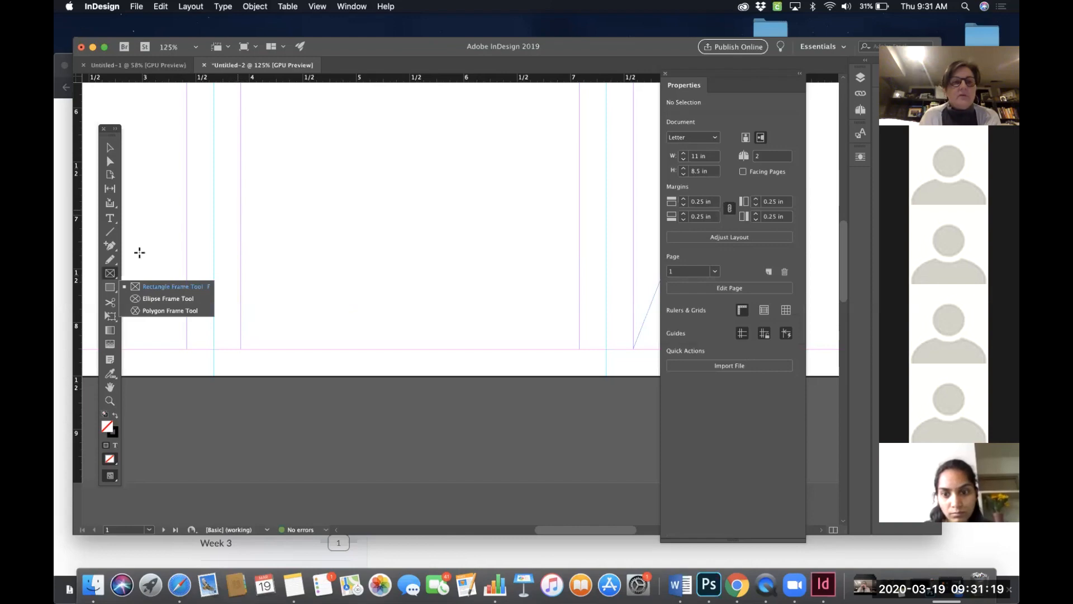
drag(240, 203, 579, 349)
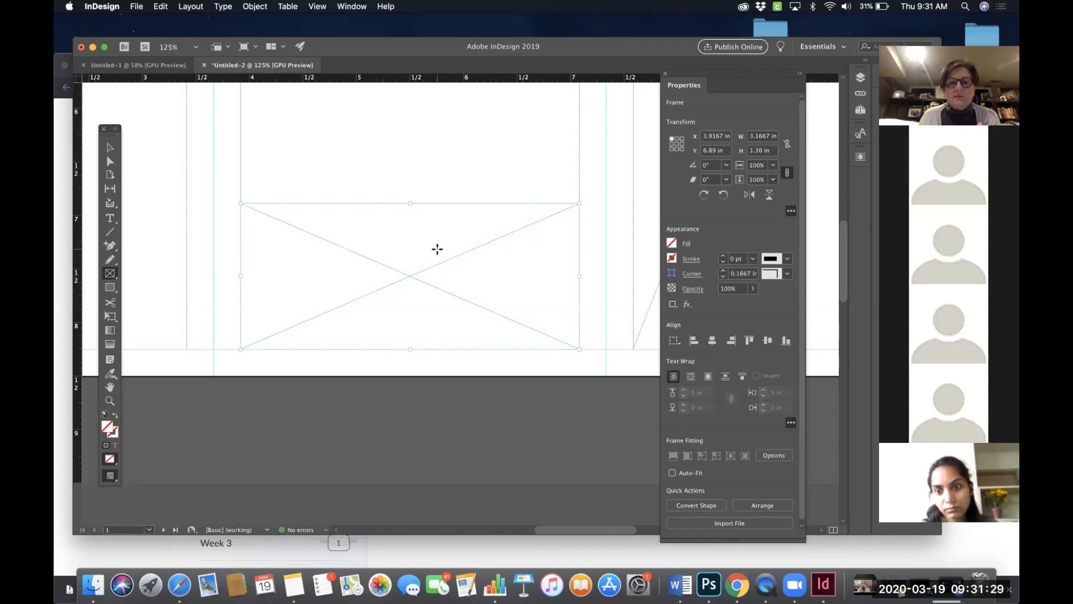
- Place CWF logo horiz.jpg into the new frame and fit the content proportionally
click(137, 7)
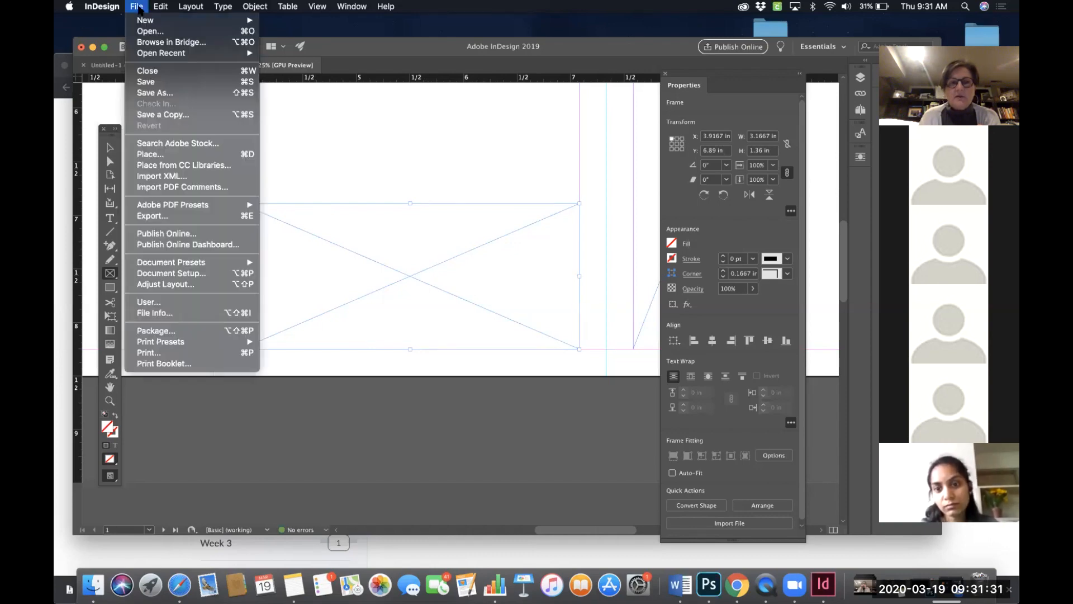
click(153, 155)
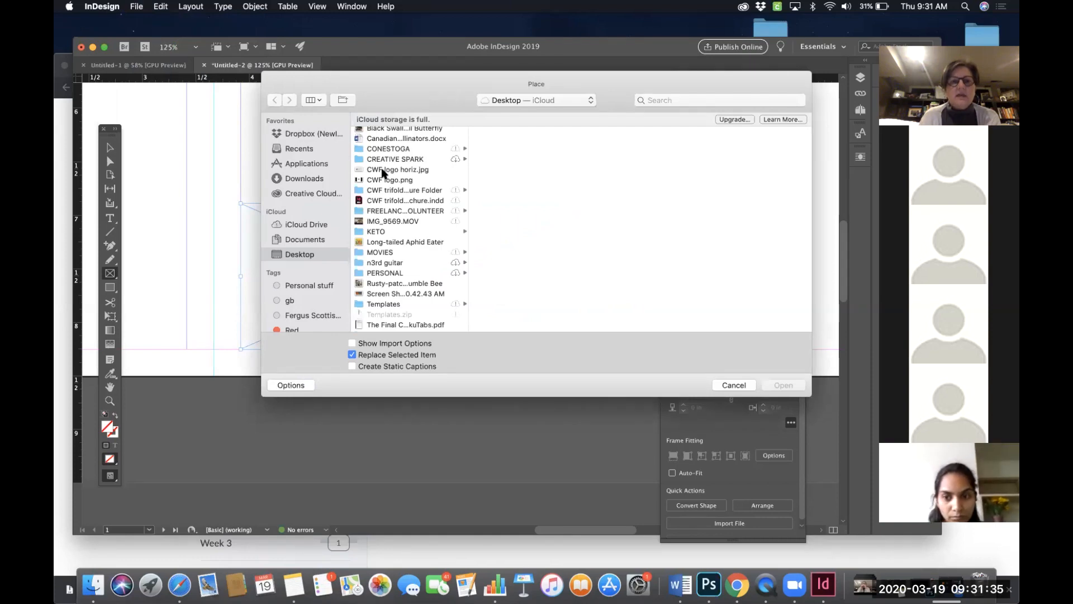
click(385, 170)
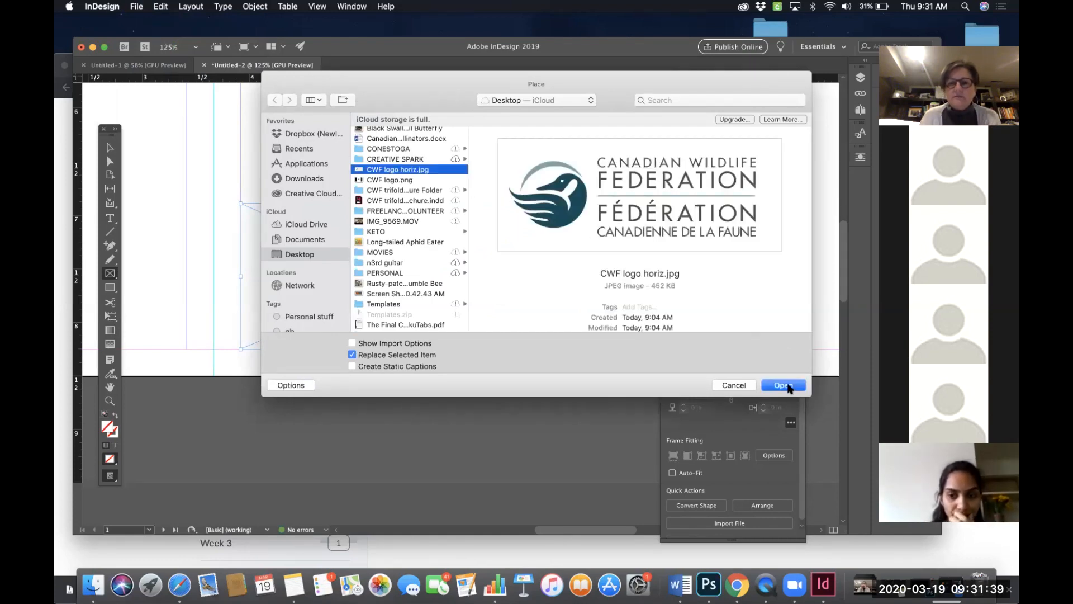
click(783, 386)
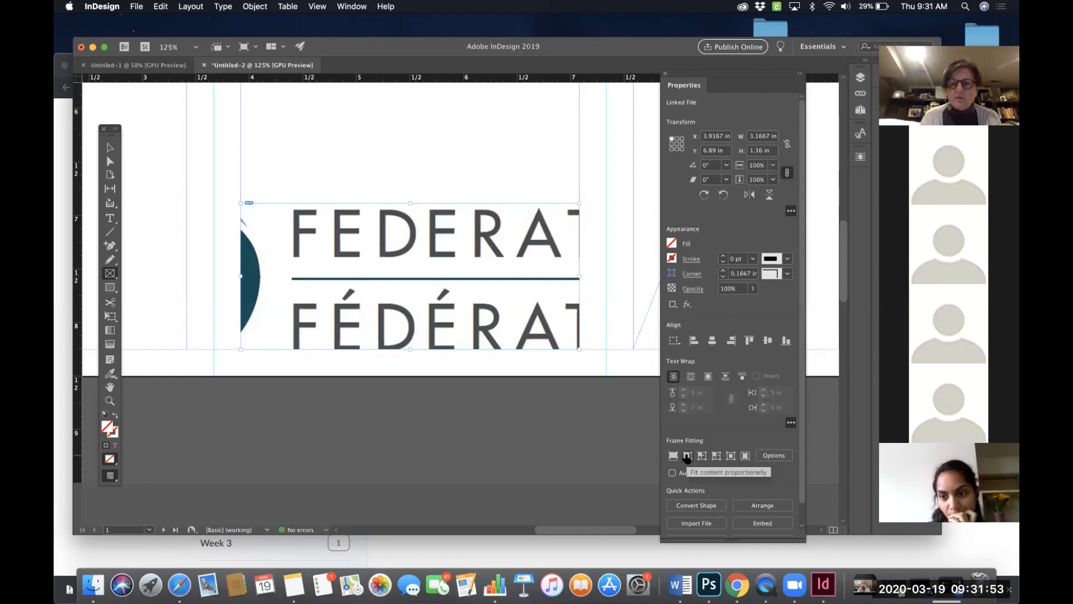
click(687, 459)
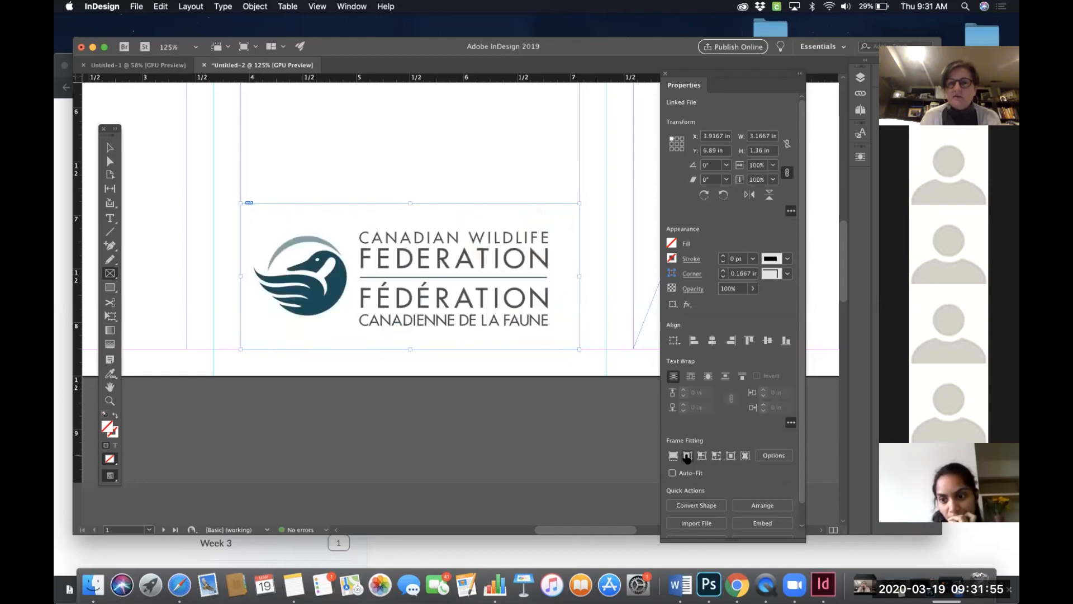
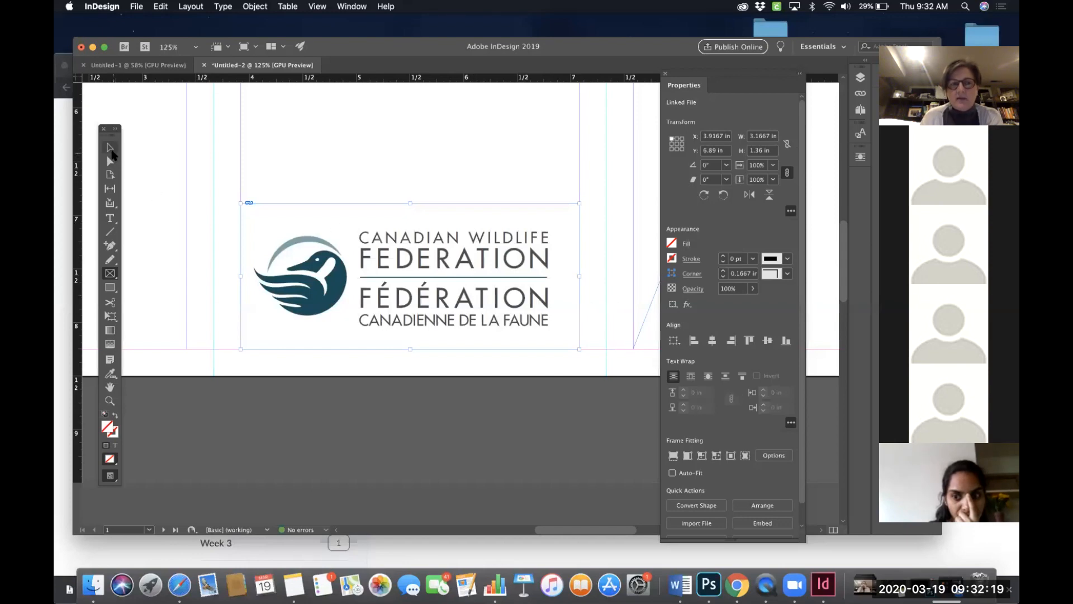
click(111, 151)
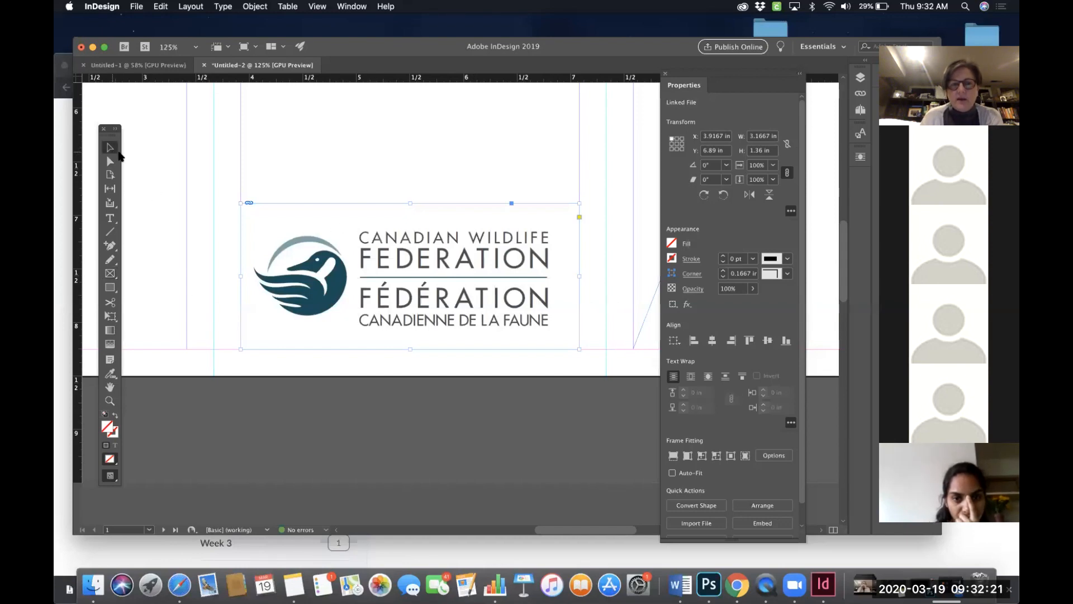
double_click(456, 267)
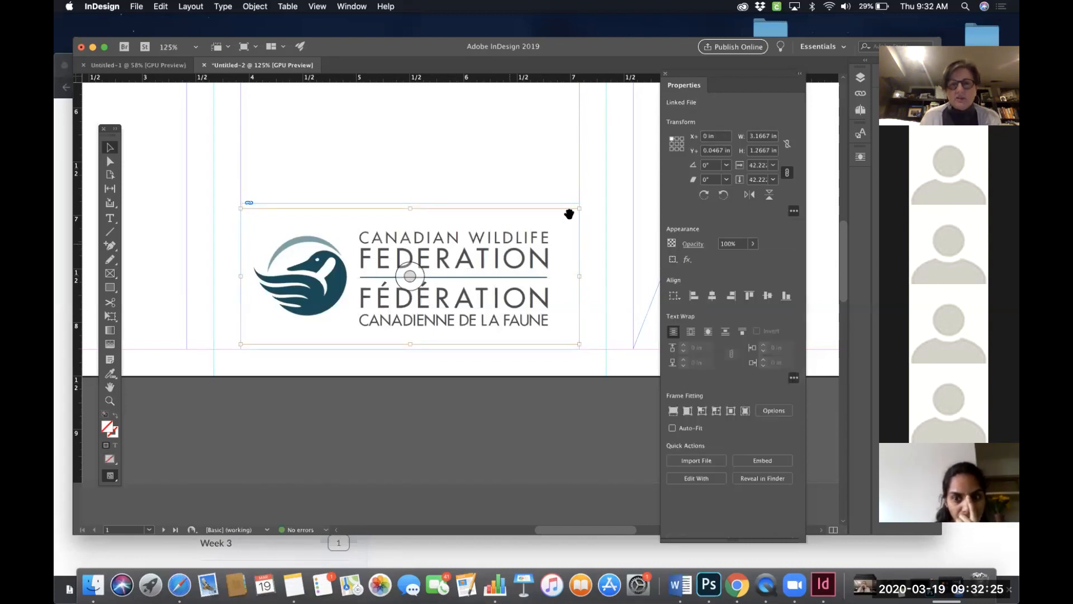
drag(578, 209, 604, 186)
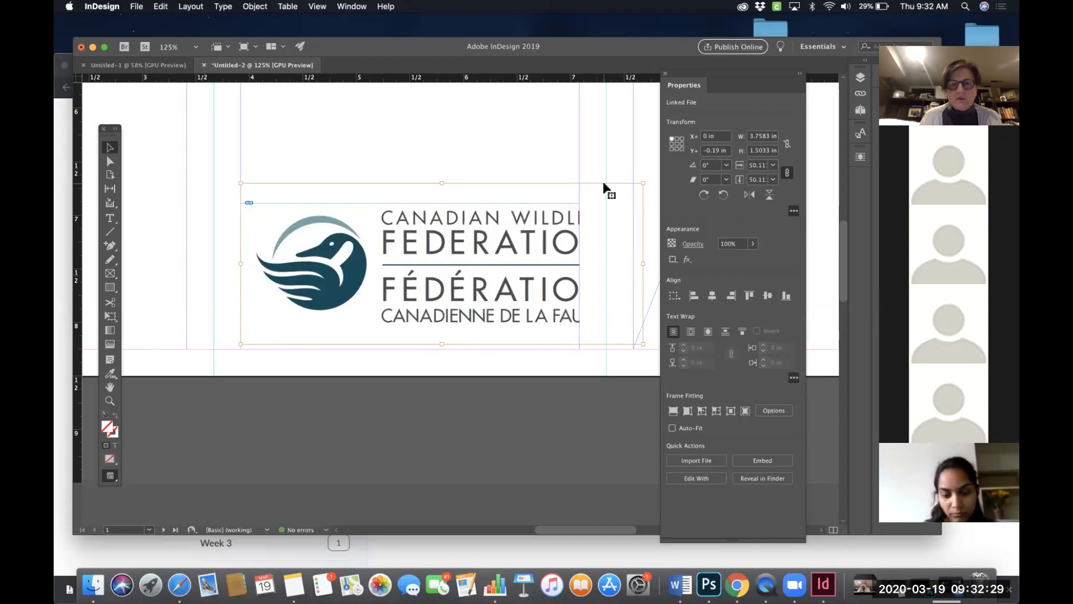
key(super+z)
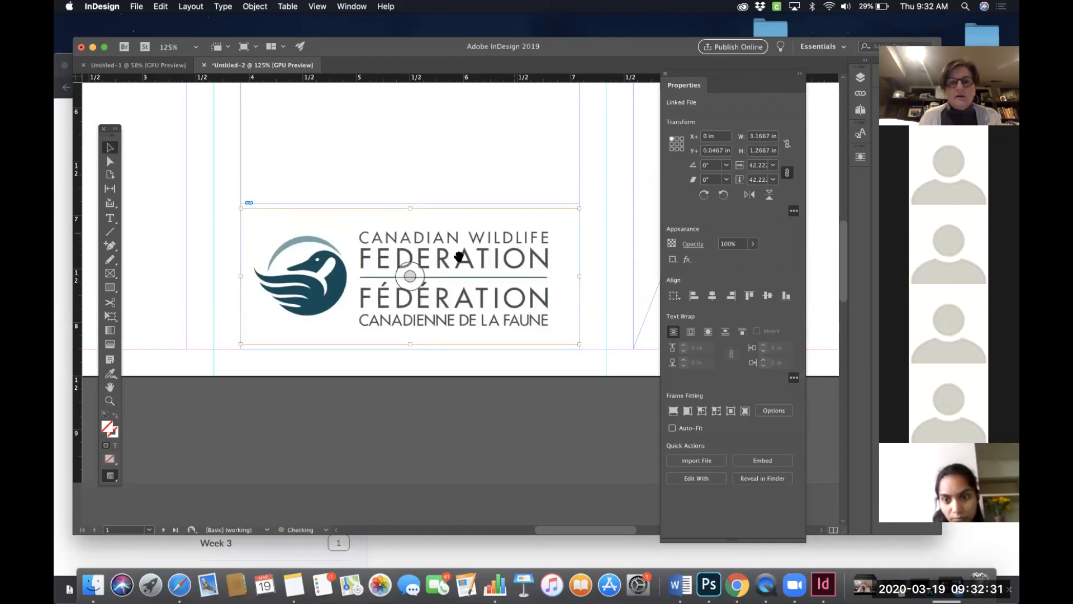
- Crop the lower-panel logo frame tighter around the logo to about 2.76 in wide and 0.92 in high
click(474, 256)
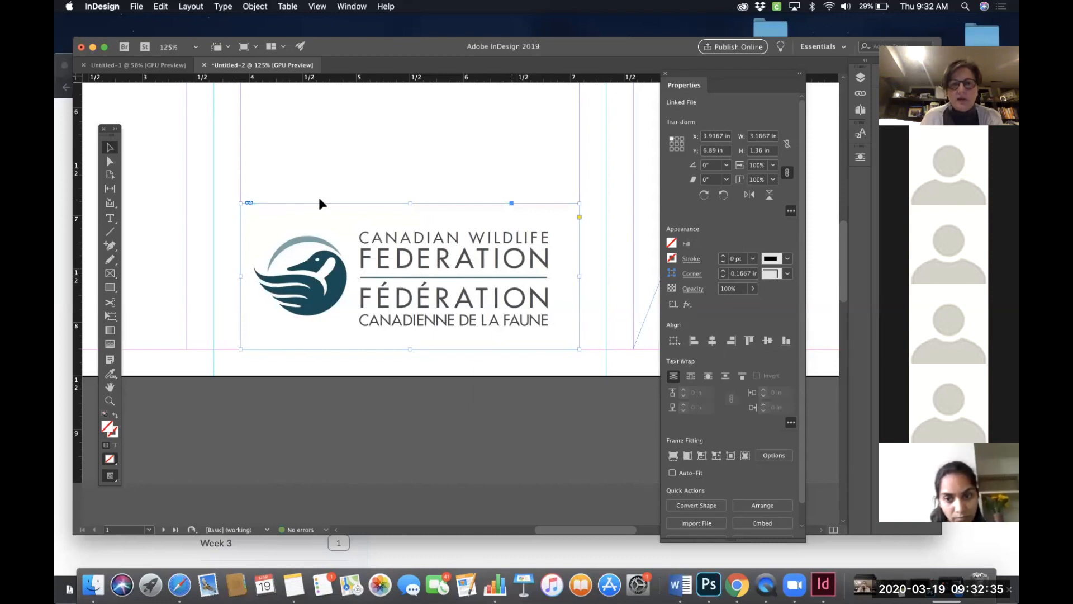
drag(408, 203, 407, 228)
drag(408, 349, 409, 328)
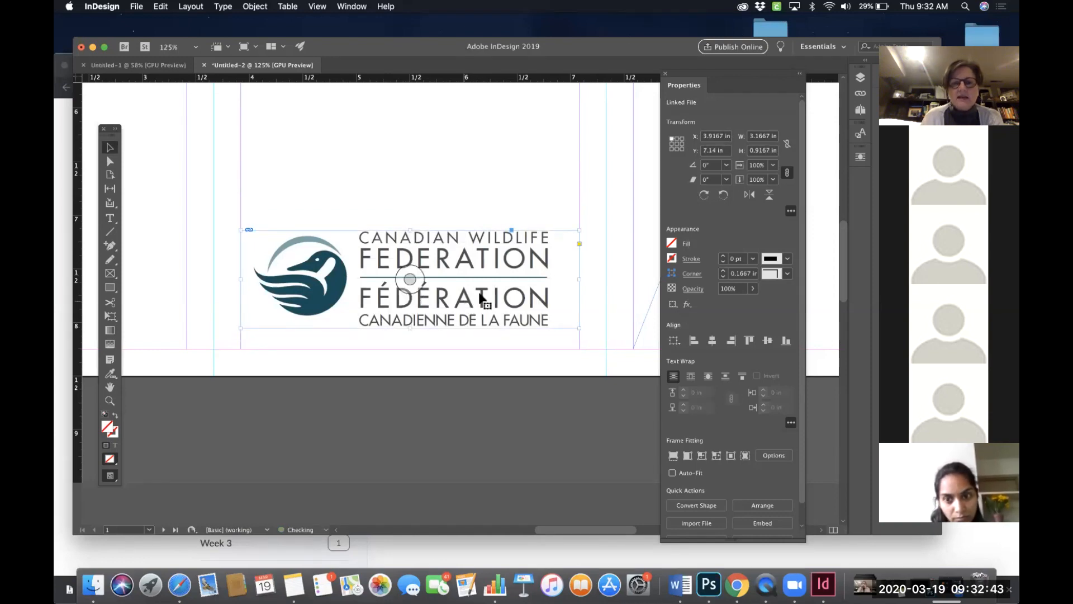
drag(574, 278, 549, 277)
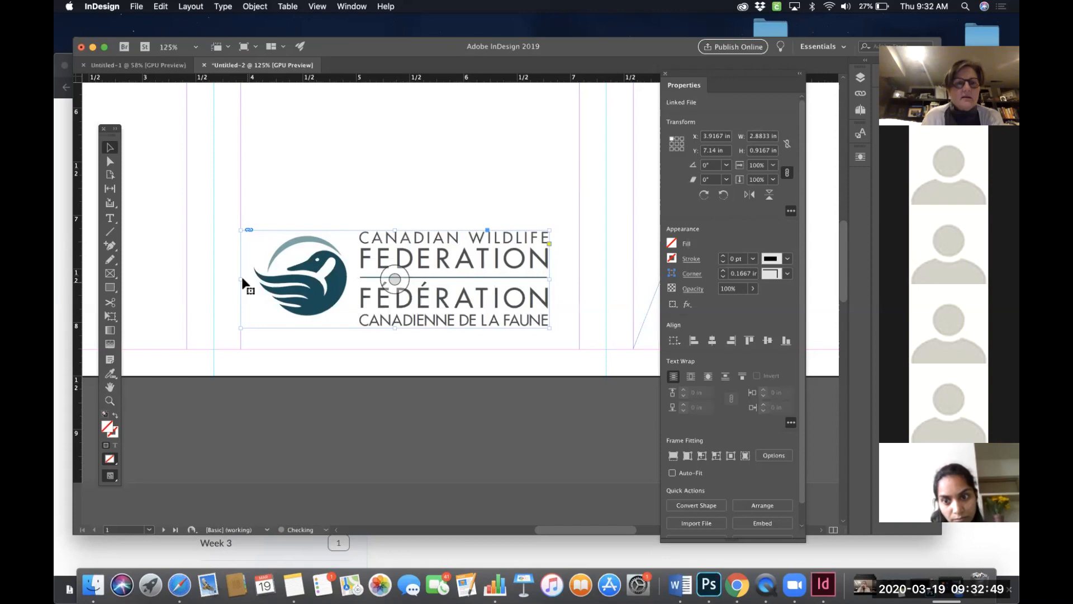
drag(241, 277, 254, 278)
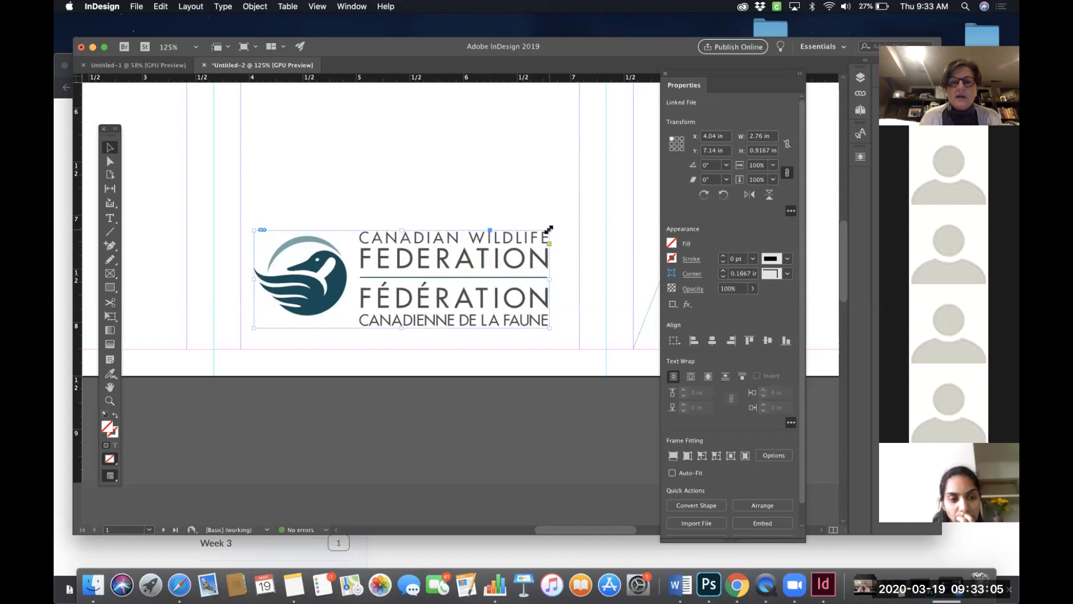
- Scale the logo frame and logo together to about 3.16 in wide and move it slightly down
mouse_move(549, 229)
mouse_down()
mouse_move(580, 204)
mouse_move(555, 222)
mouse_up()
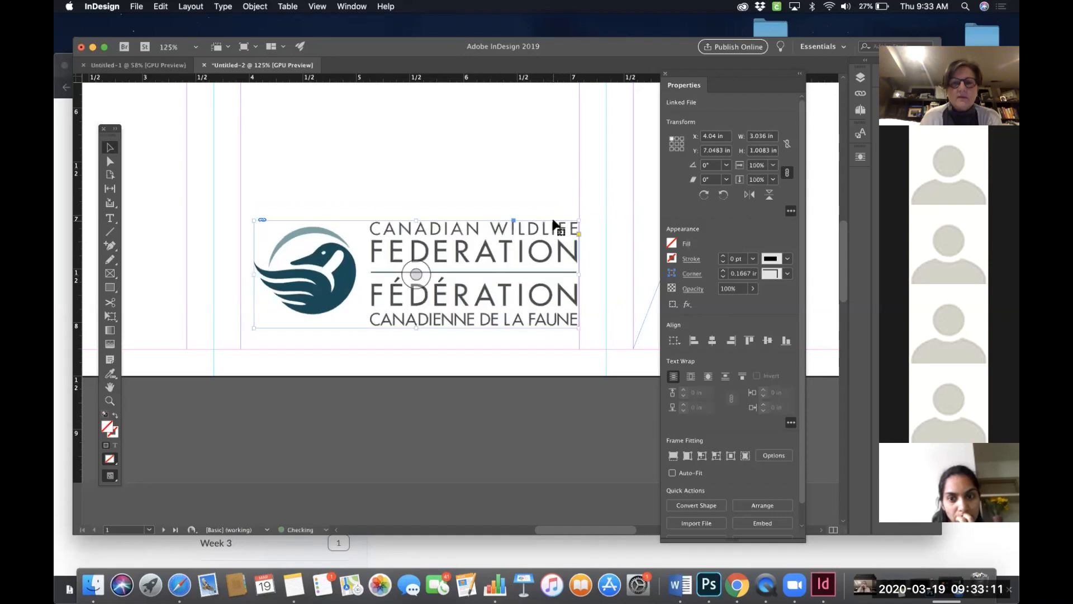
drag(255, 327, 241, 330)
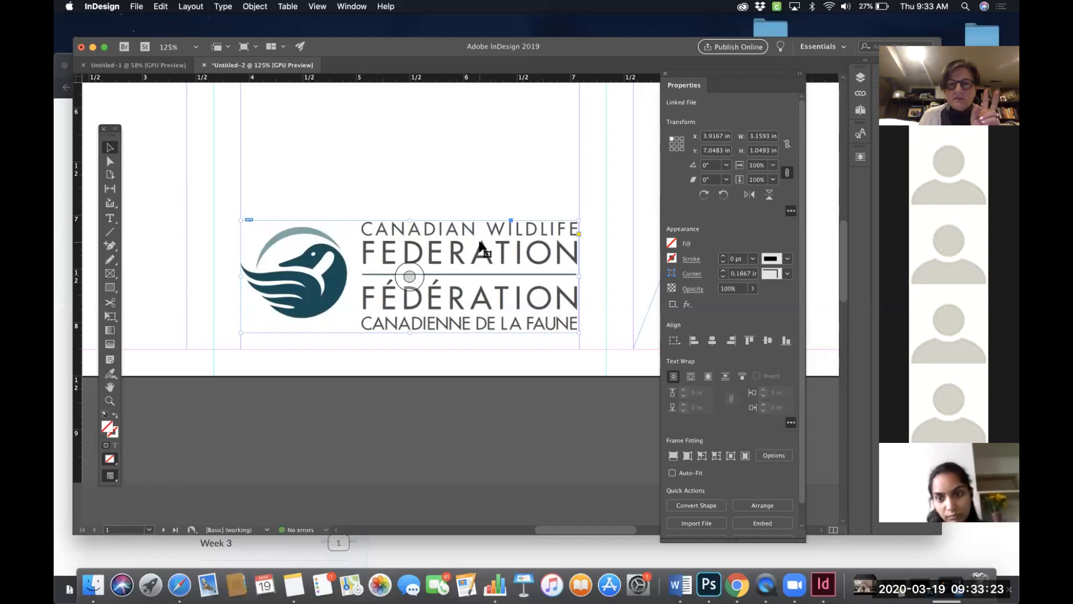
drag(451, 256, 454, 271)
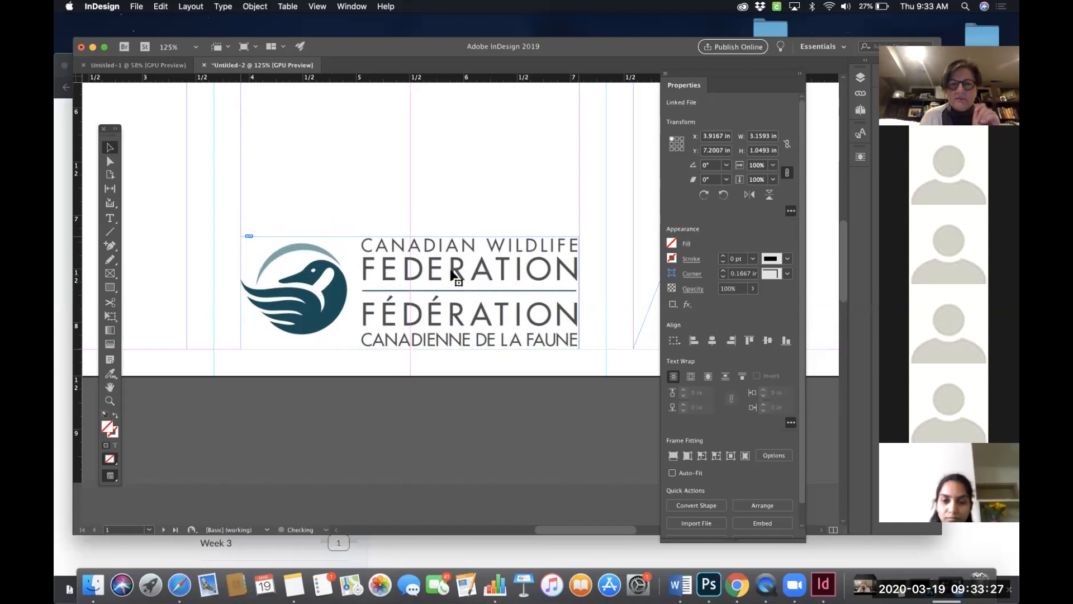
- Place CWF logo.png into the top rectangle frame of the left panel and fill the frame proportionally
click(518, 156)
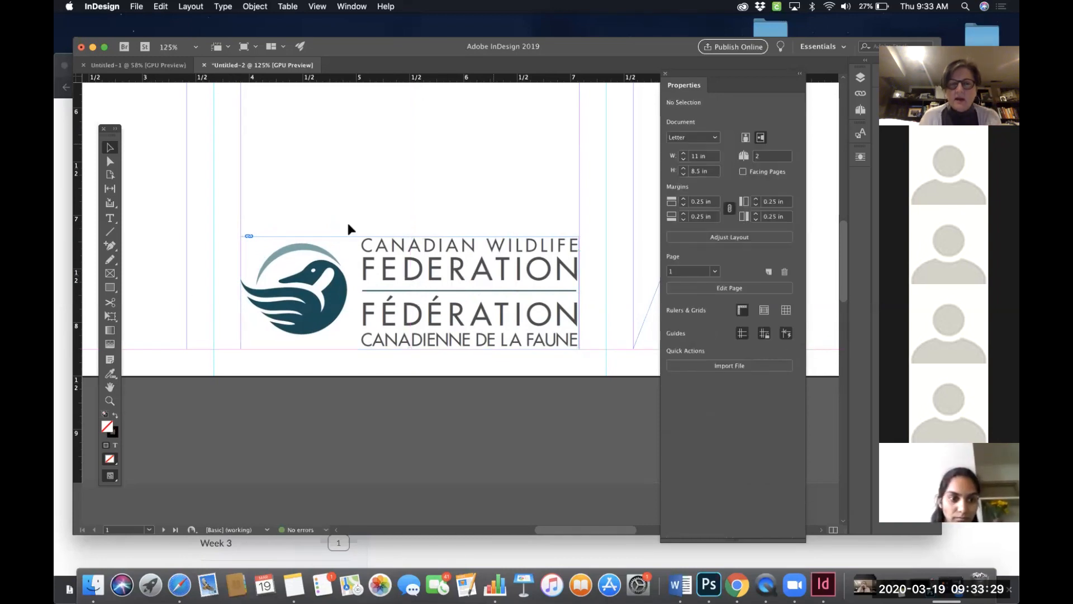
click(469, 272)
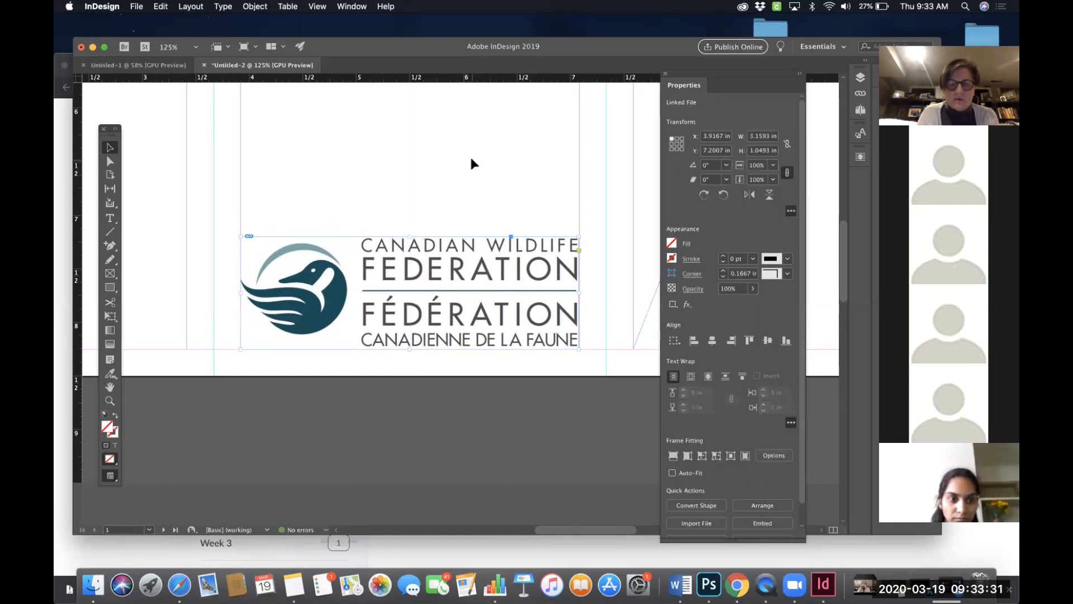
key(super+0)
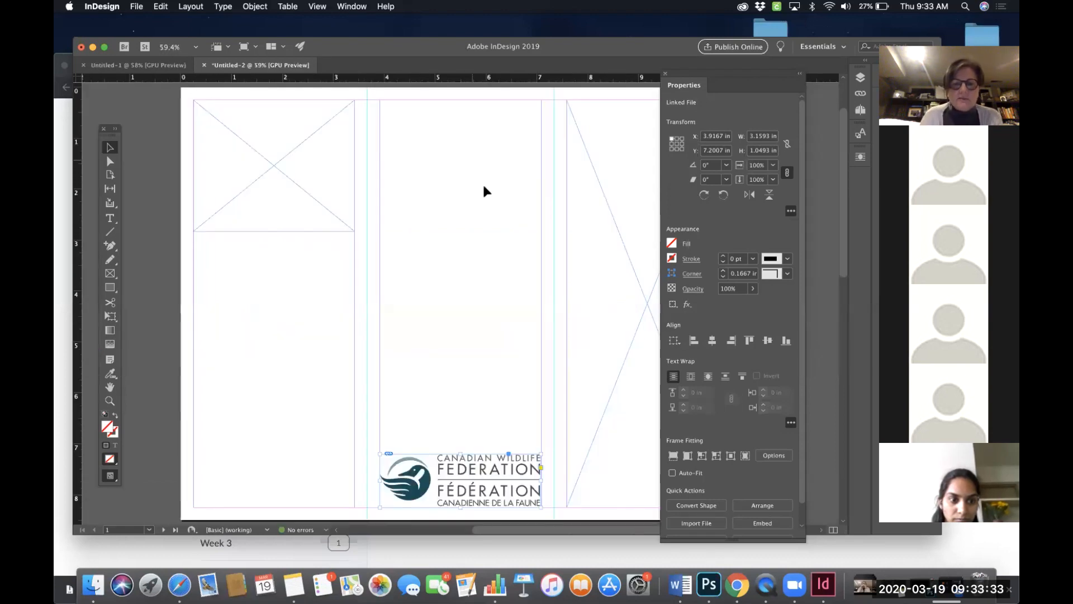
scroll(484, 188, right, 1)
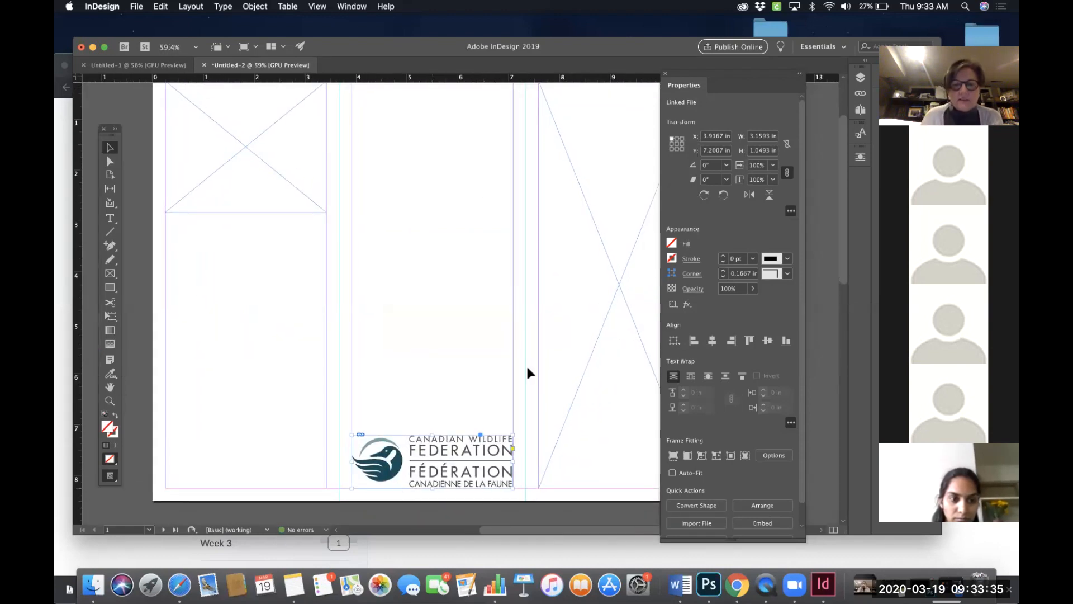
click(429, 292)
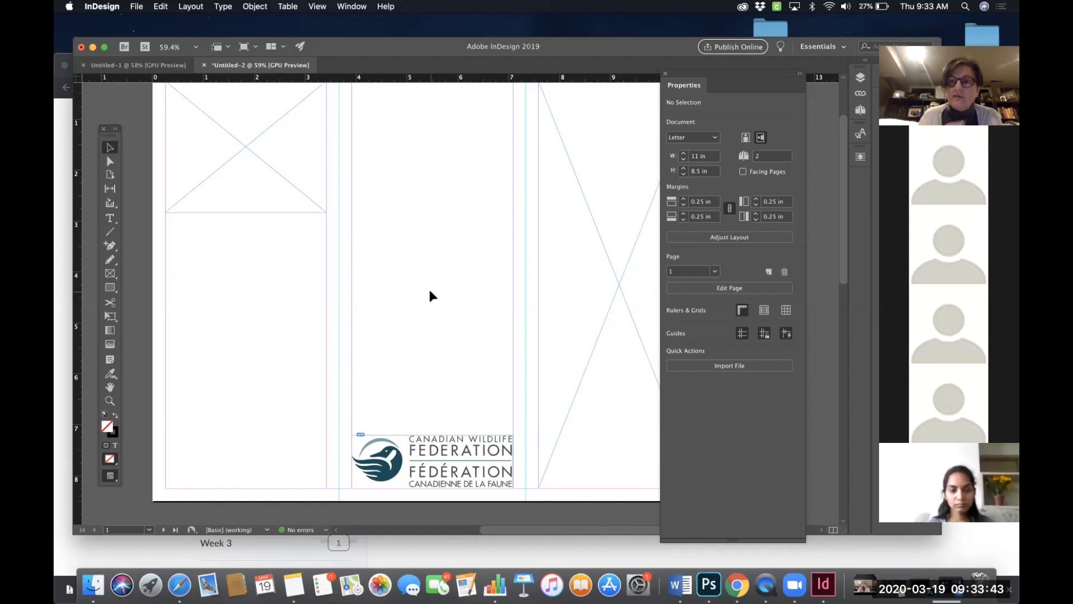
scroll(428, 287, up, 2)
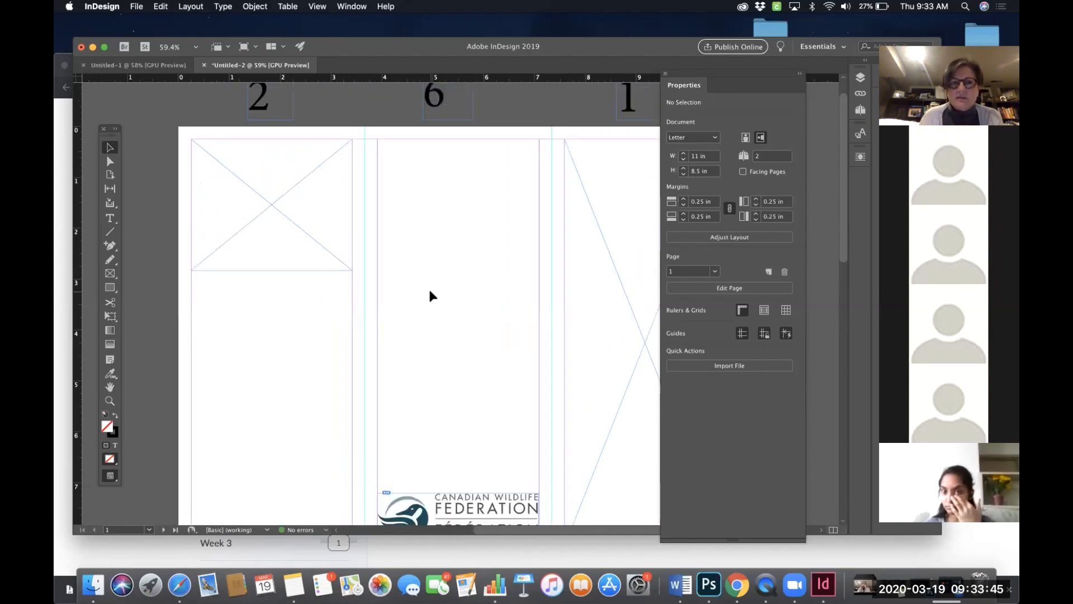
click(281, 195)
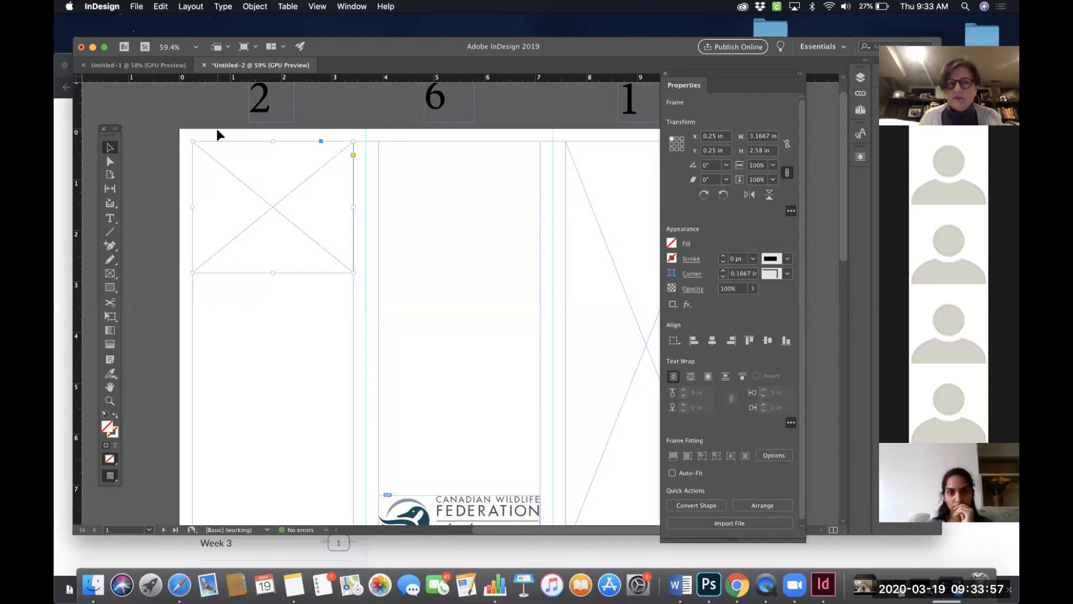
click(137, 7)
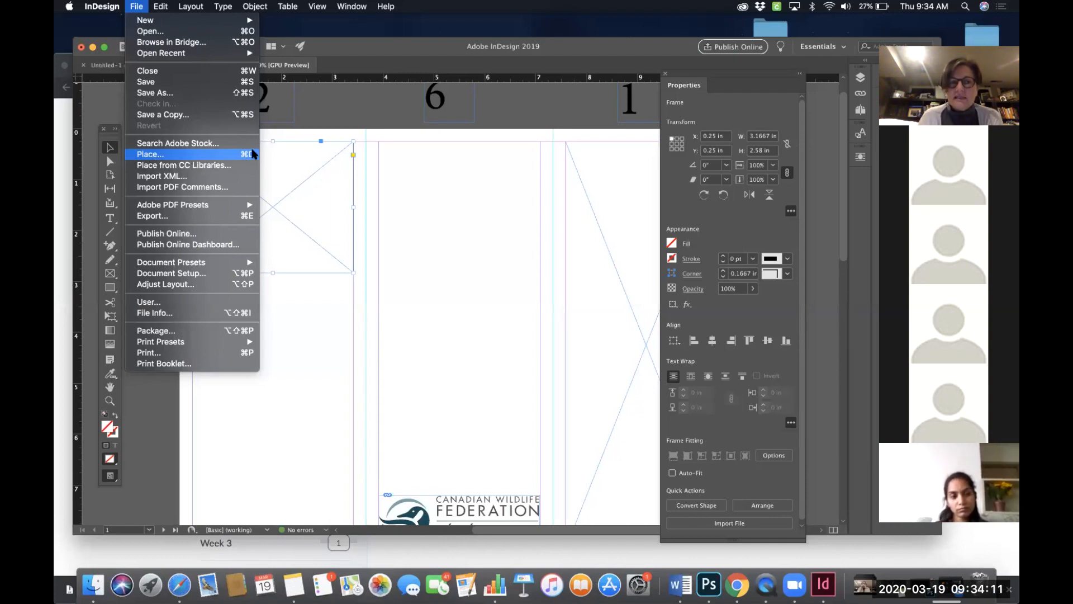
click(179, 156)
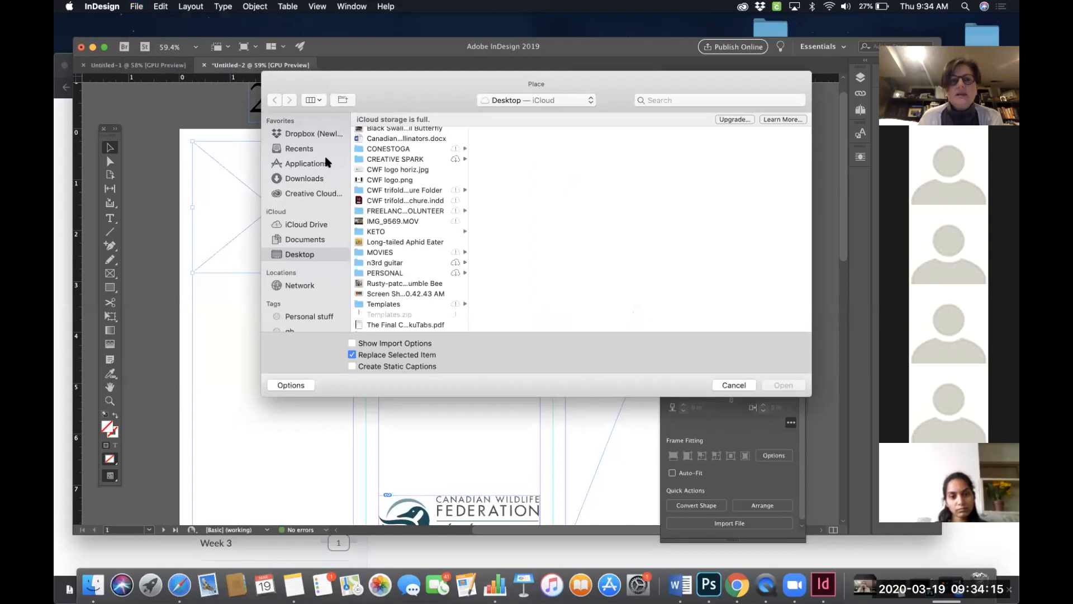
click(385, 180)
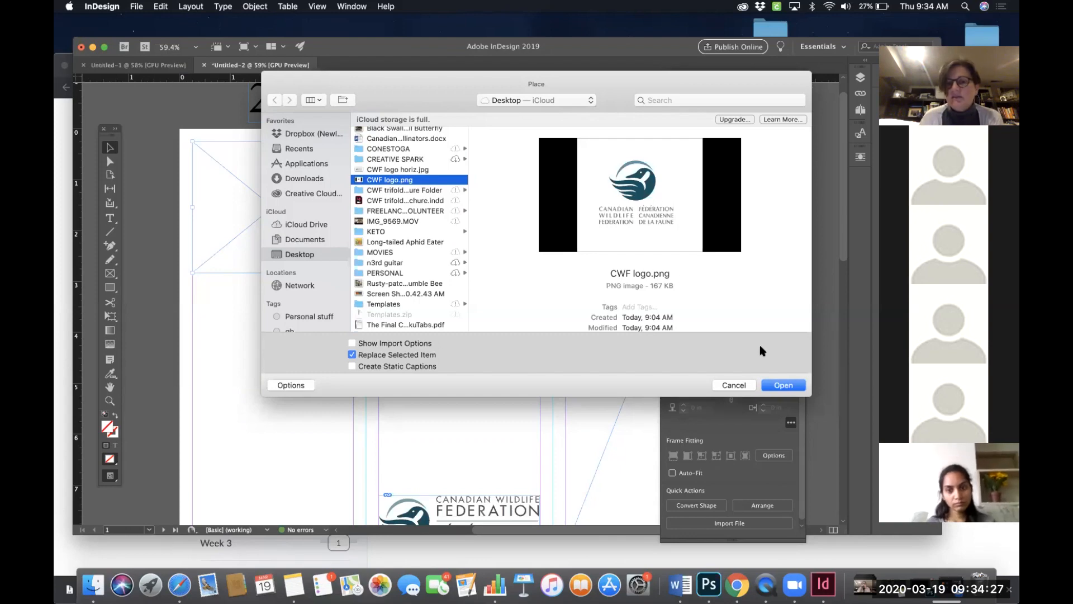
click(788, 386)
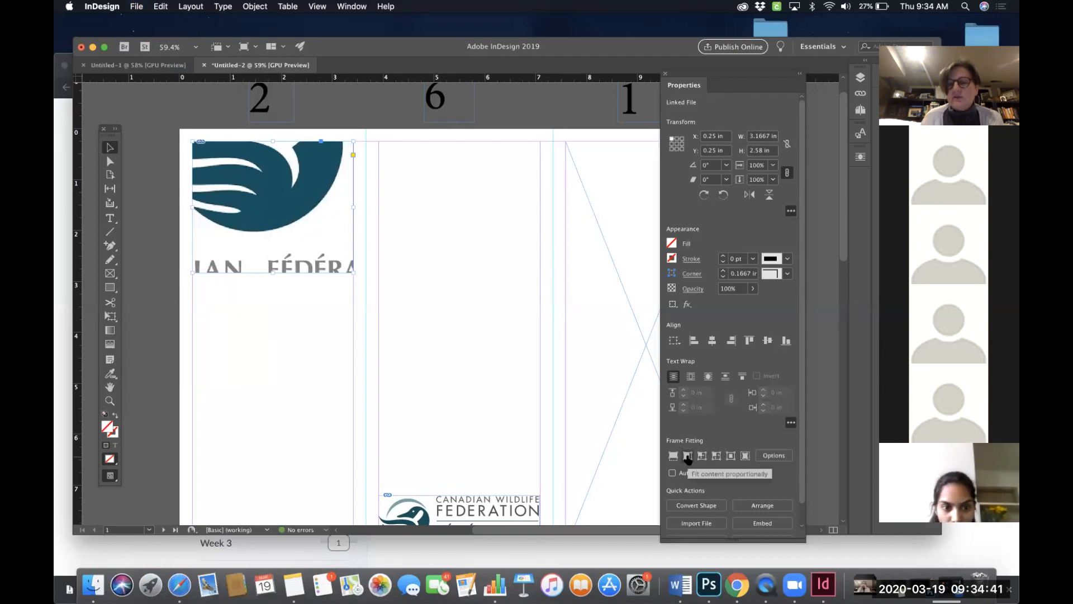
click(688, 459)
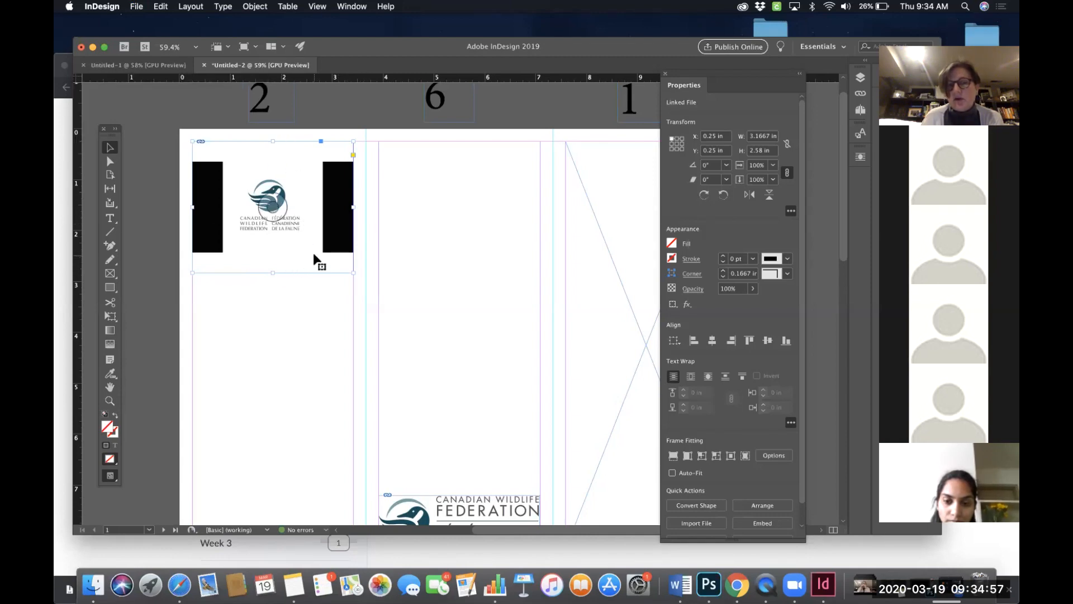
click(673, 456)
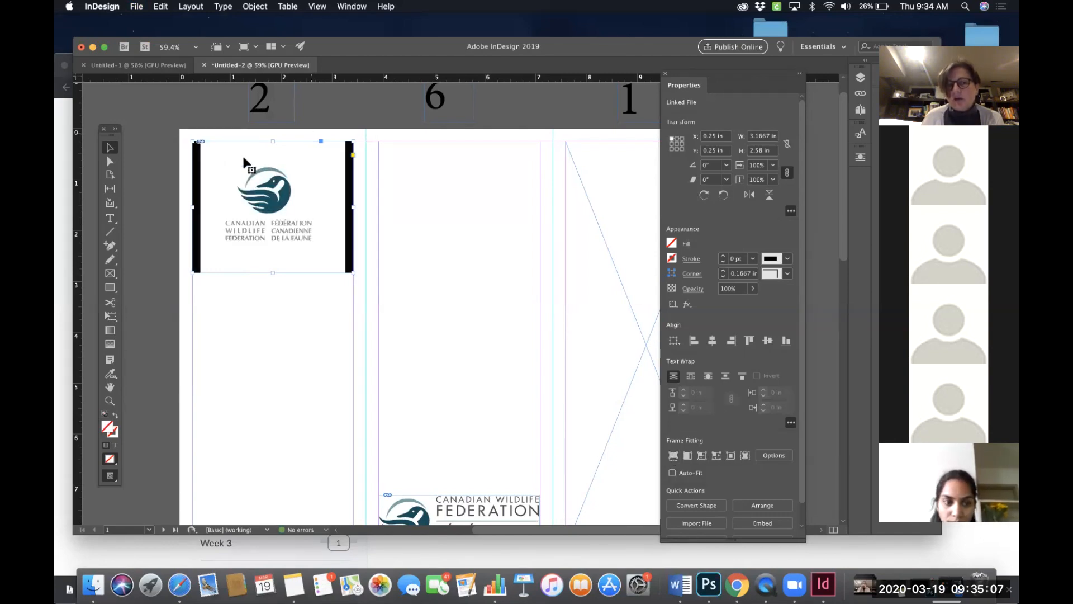
- Crop the new logo frame to about 1.82 in wide and 1.56 in high around the logo
double_click(318, 203)
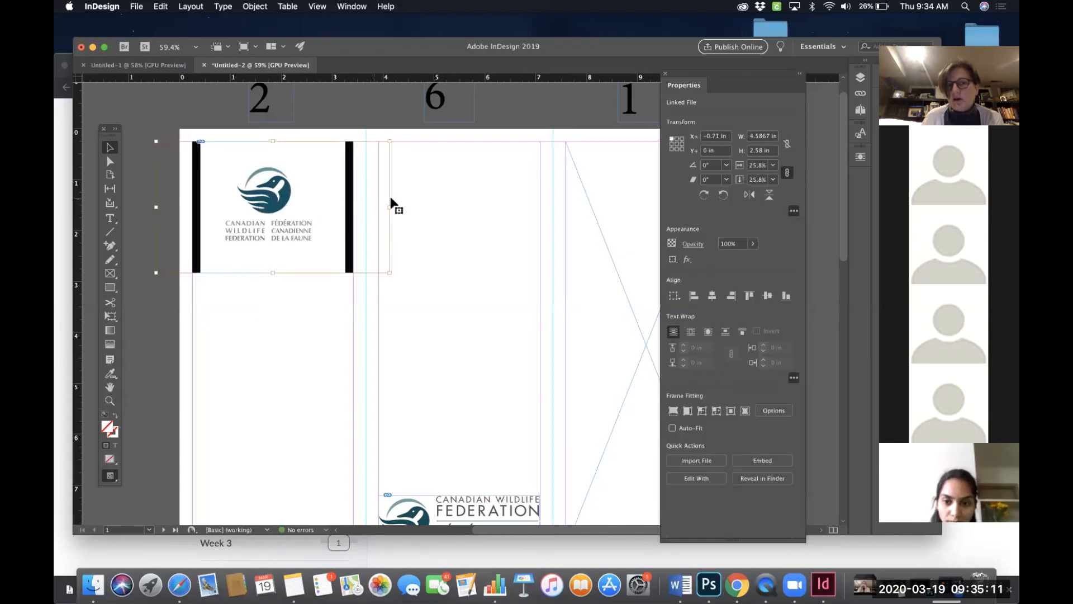
double_click(306, 201)
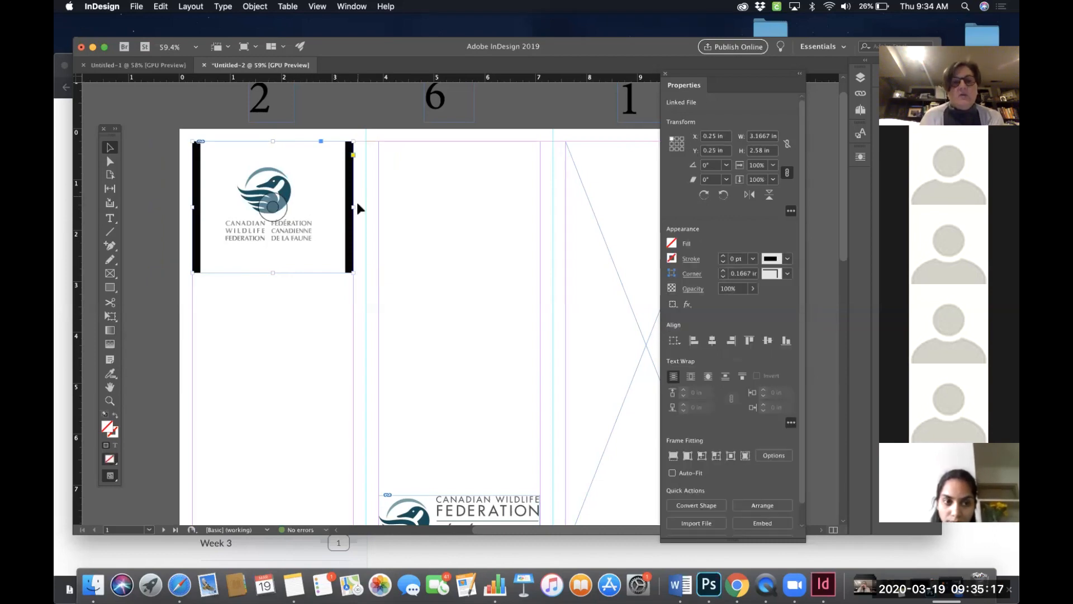
drag(355, 272, 313, 244)
drag(252, 141, 250, 165)
drag(193, 205, 221, 203)
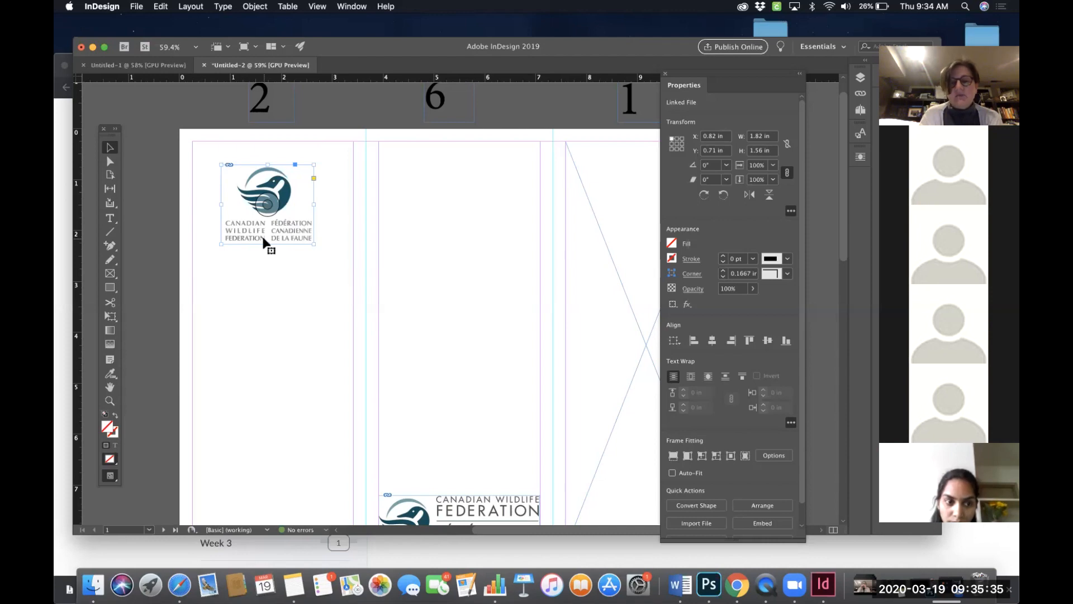
- Trim the logo frame's edges further to about 1.72 in wide and 1.47 in high
key(super+1)
key(super+equal)
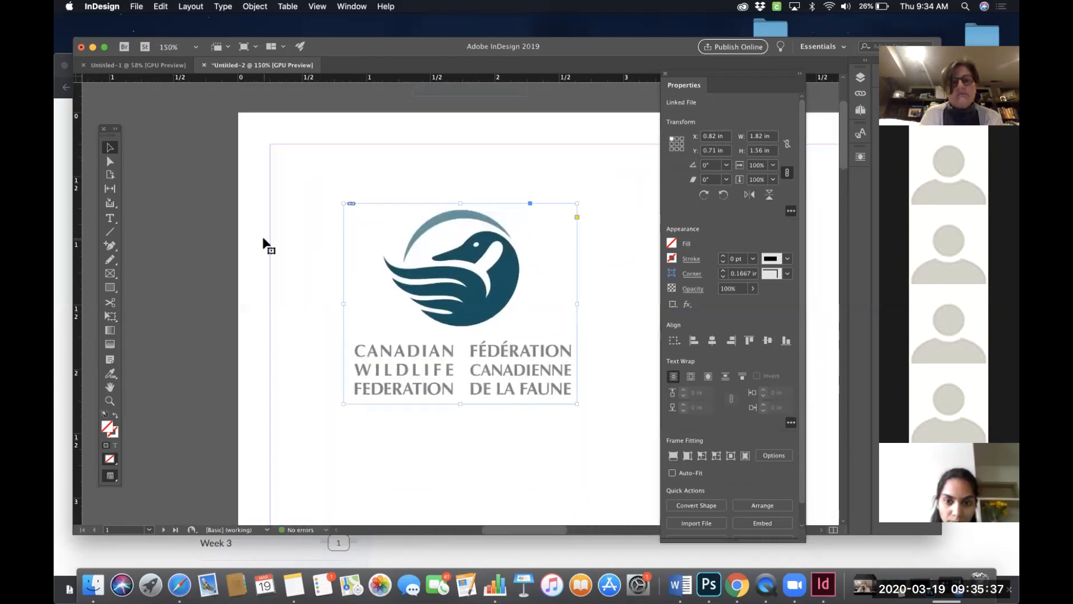
scroll(266, 243, down, 2)
scroll(265, 243, right, 1)
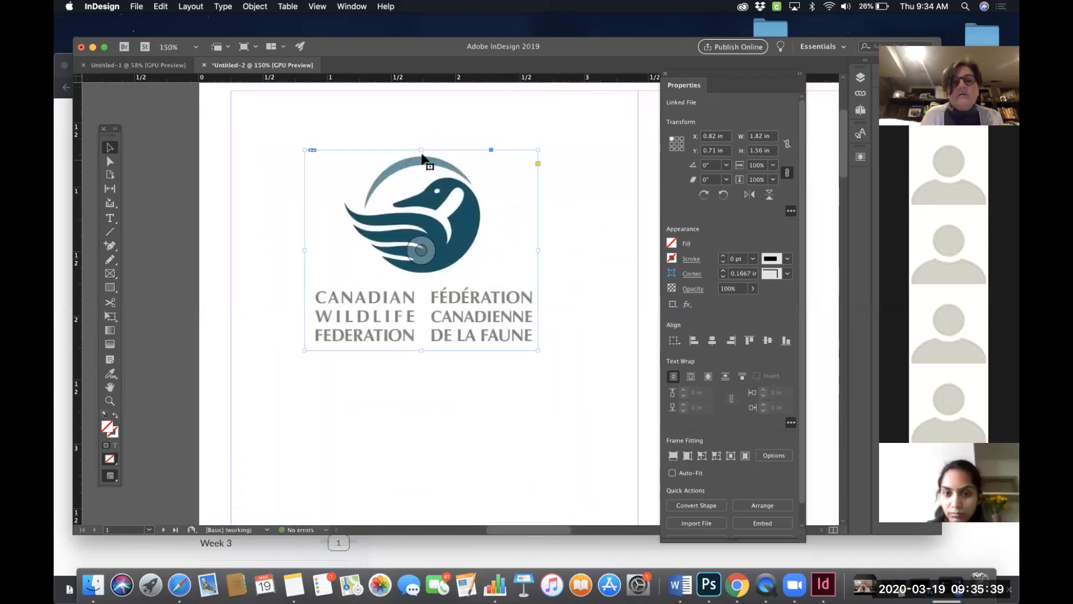
drag(421, 151, 421, 156)
drag(538, 252, 534, 252)
drag(420, 349, 419, 344)
drag(419, 343, 419, 342)
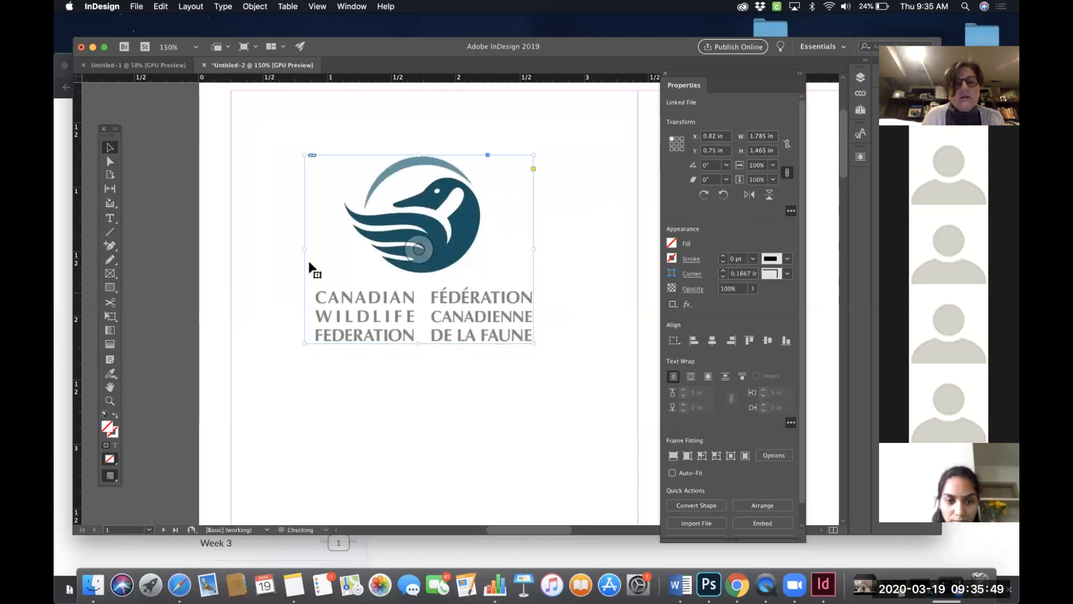
drag(305, 249, 313, 248)
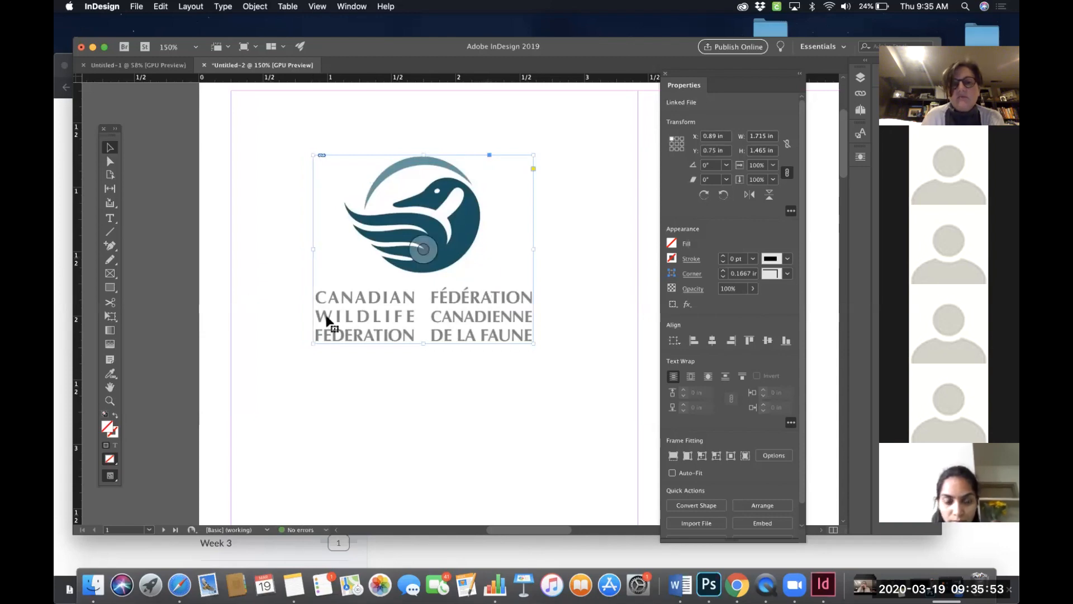
- Scale the logo frame and logo together to about 3.17 in wide and 2.71 in high across the panel
scroll(407, 355, up, 2)
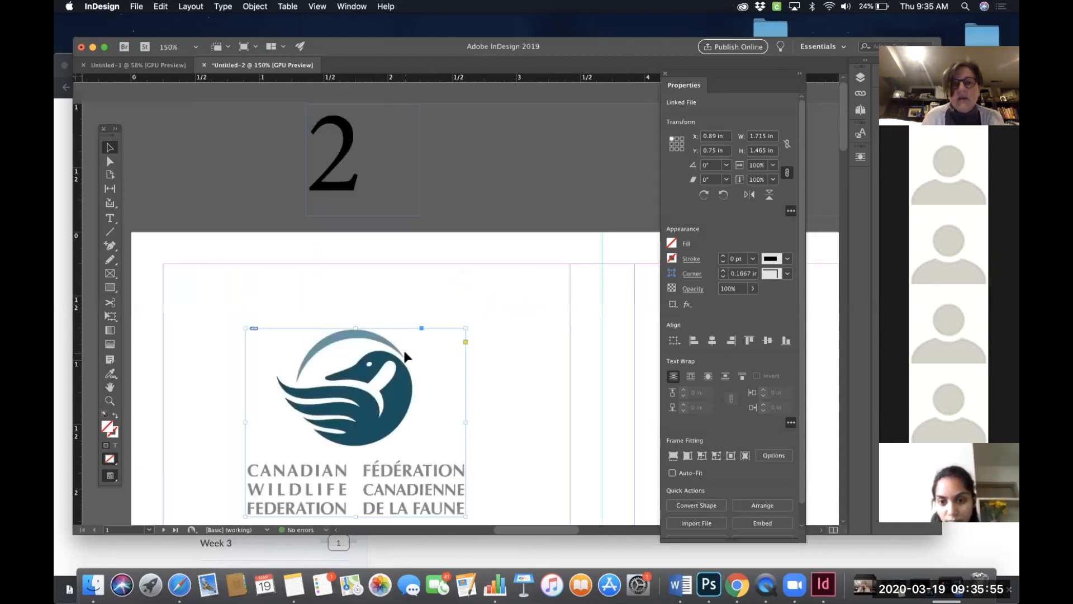
scroll(407, 357, down, 1)
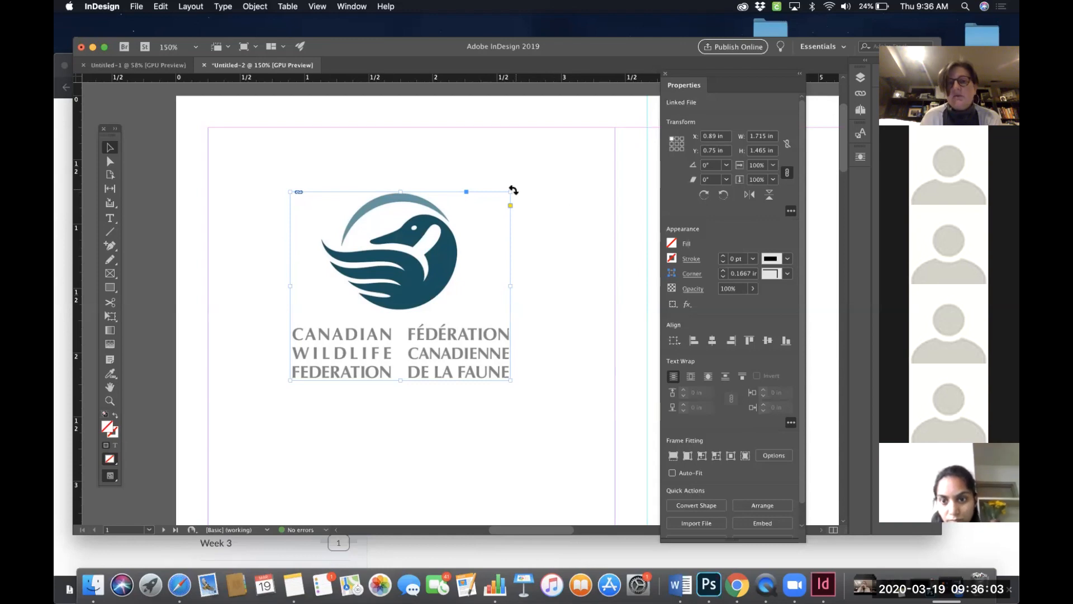
drag(510, 192, 585, 130)
drag(290, 381, 208, 435)
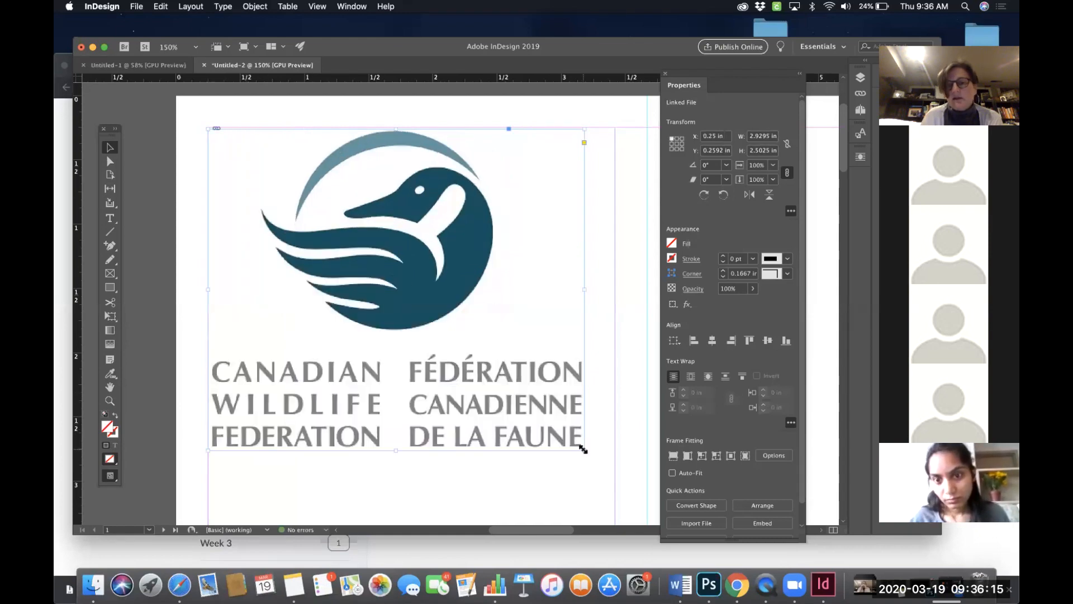
drag(584, 449, 615, 476)
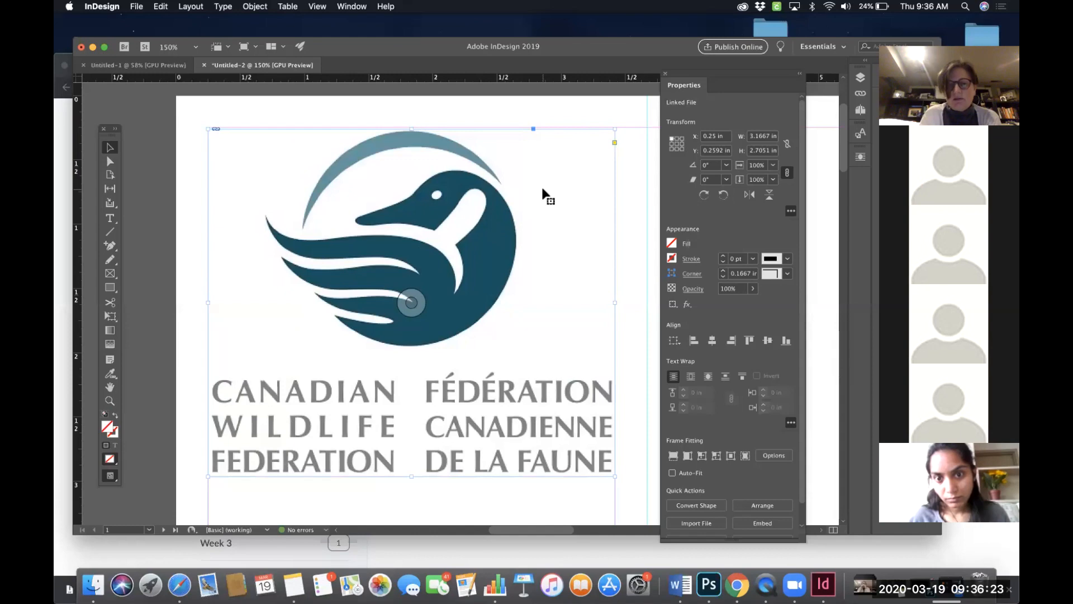
- Delete the scaled logo frame from the left panel
key(super+0)
click(385, 134)
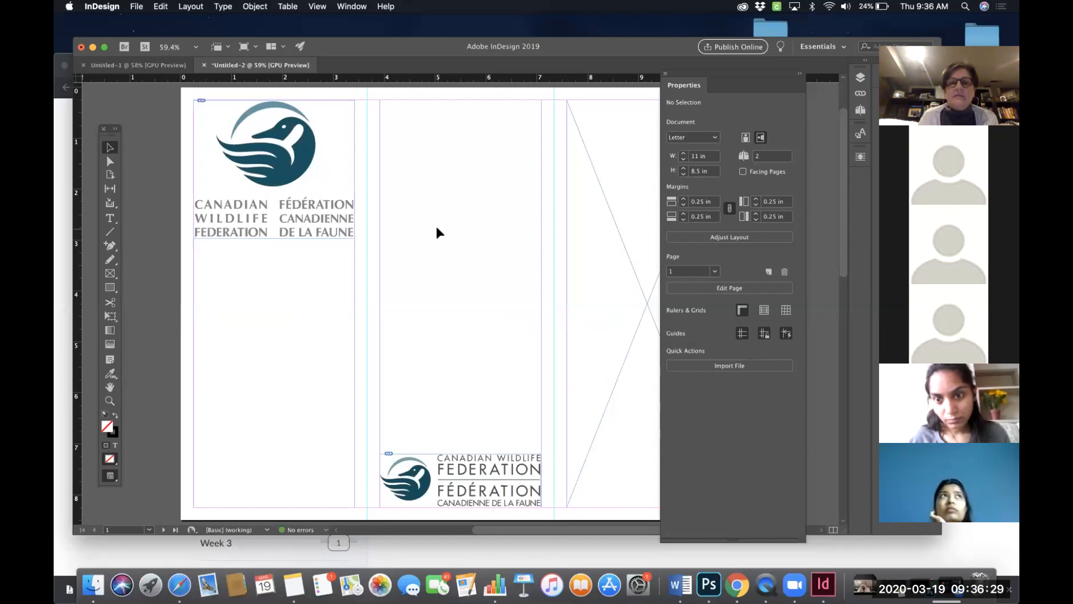
scroll(439, 232, right, 2)
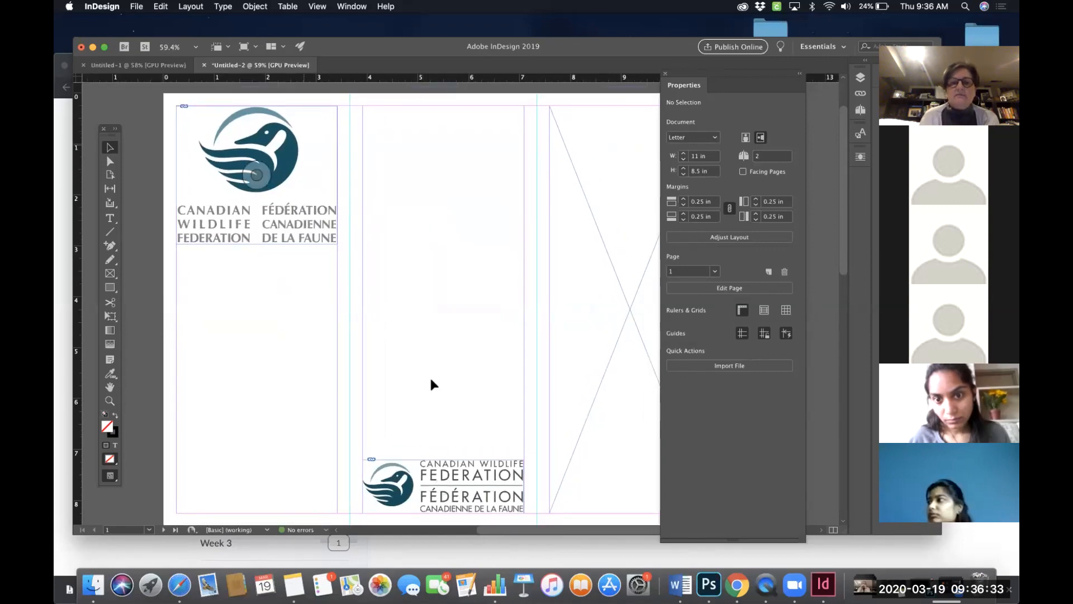
scroll(474, 318, down, 1)
scroll(475, 318, right, 1)
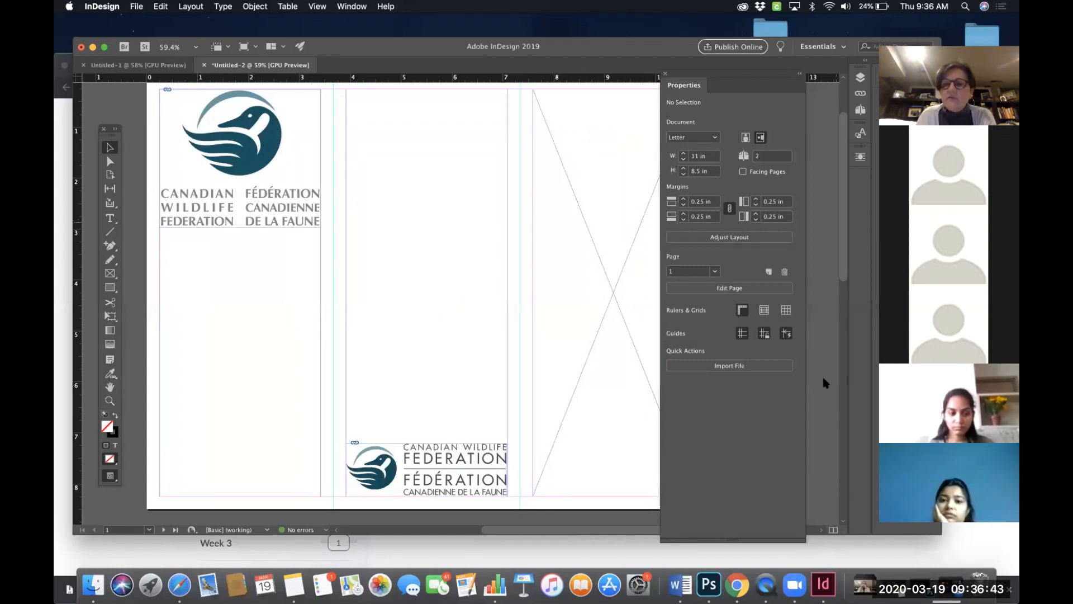
click(272, 188)
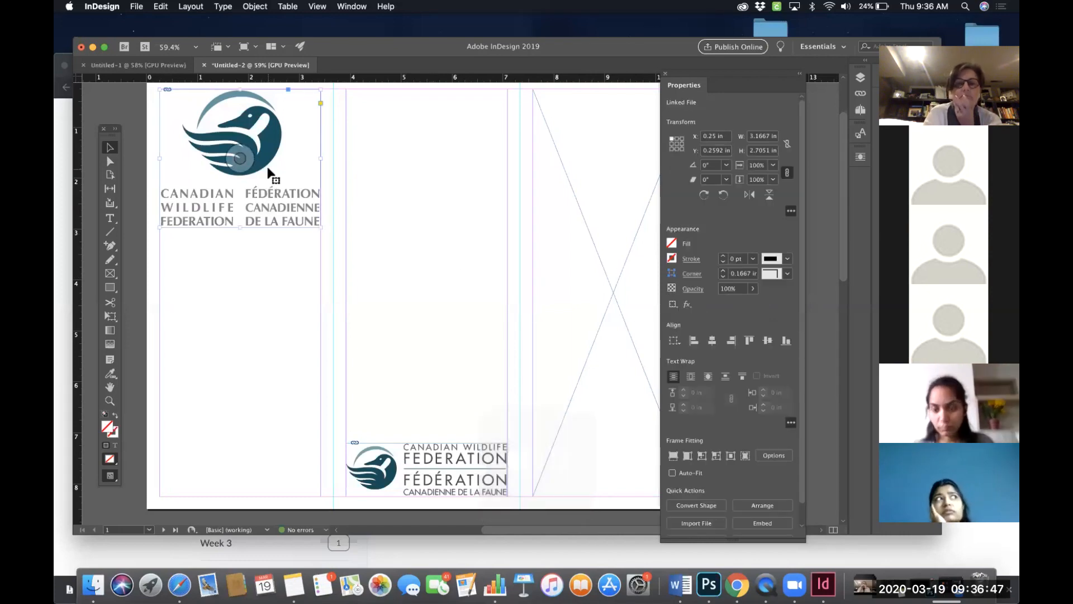
key(Delete)
- Draw a rectangle frame about 3.17 in wide and 2.7 in high at the top of the left panel
scroll(235, 179, up, 3)
scroll(235, 179, left, 2)
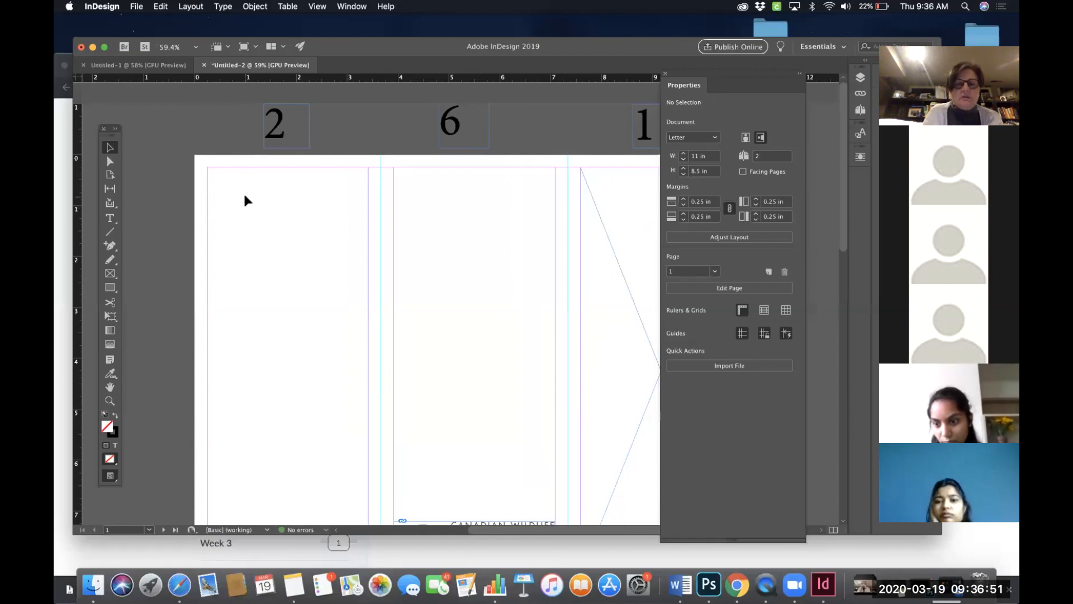
click(110, 273)
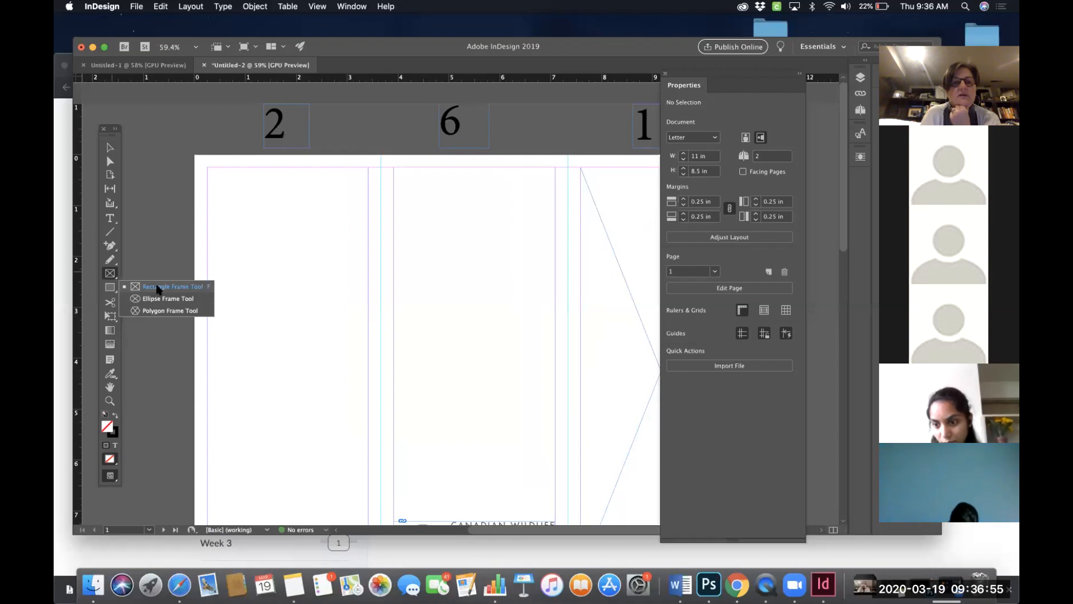
click(158, 289)
drag(207, 167, 367, 305)
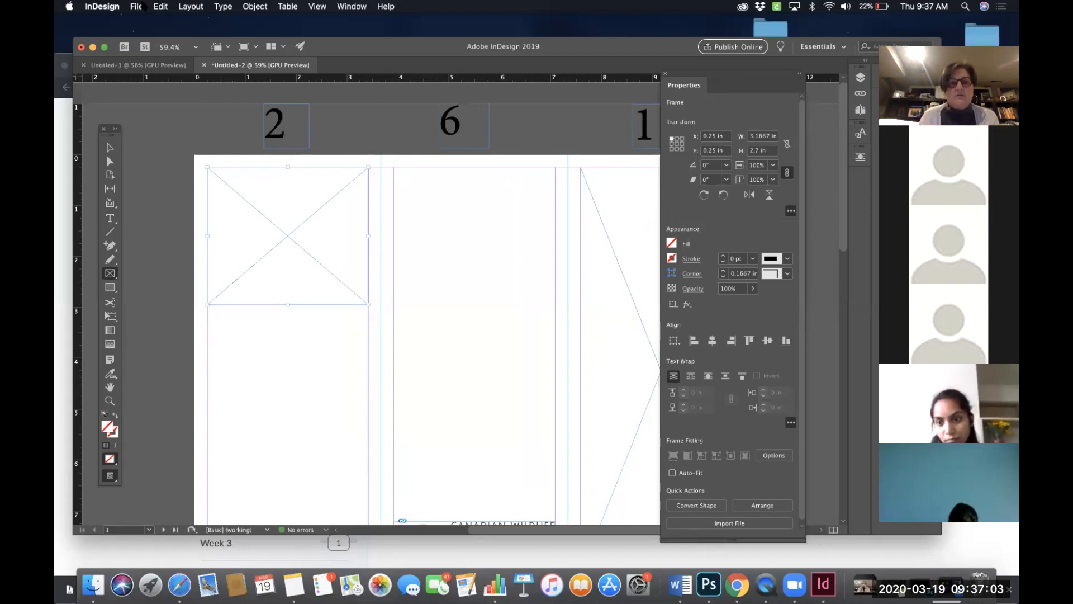
- Place CWF logo.png into the new rectangle frame
click(142, 6)
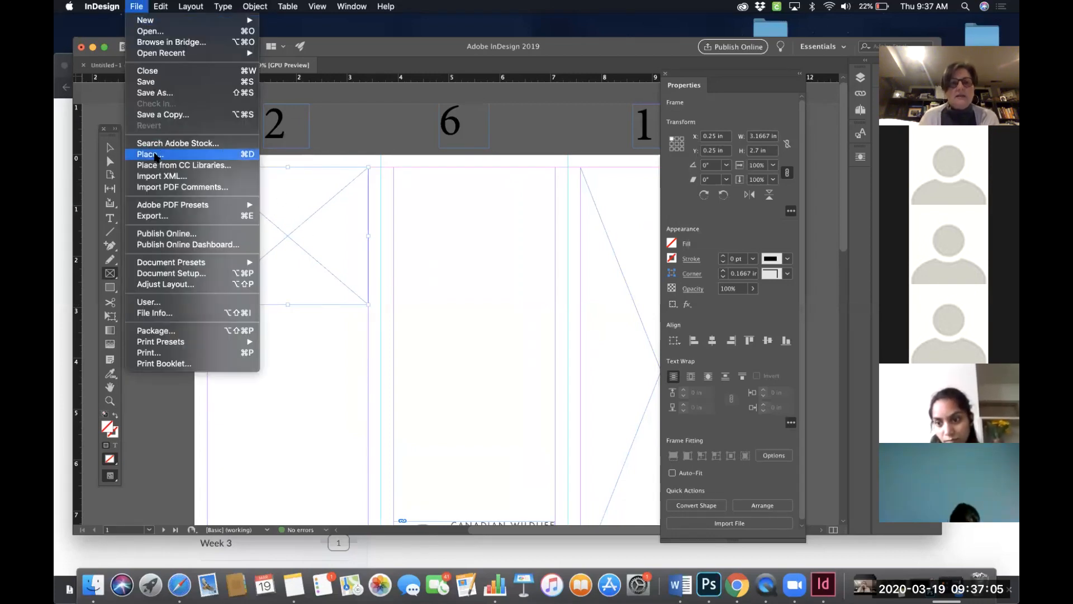
click(156, 155)
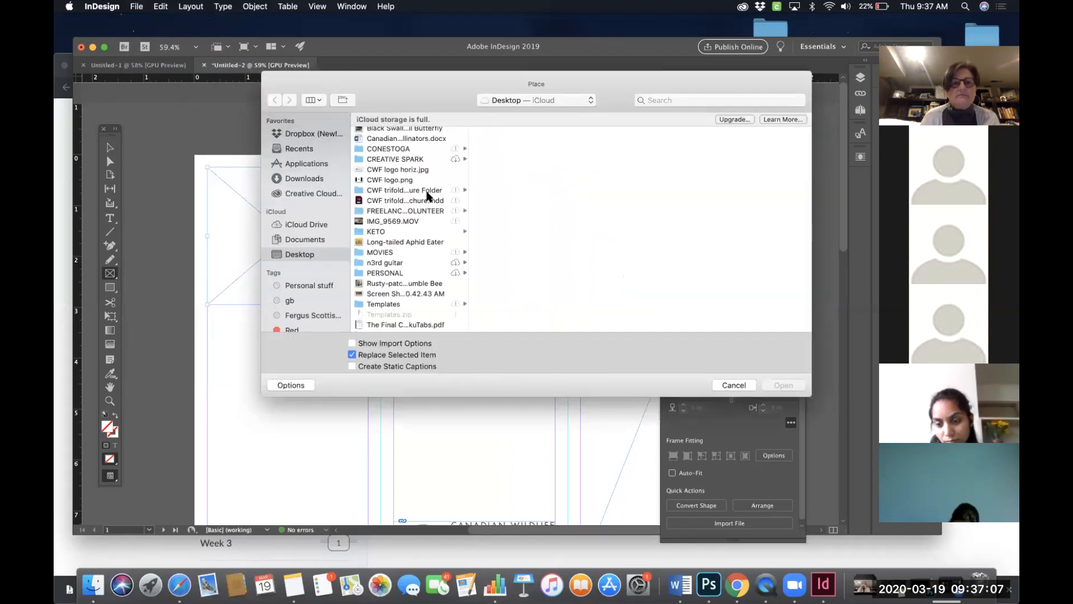
click(400, 180)
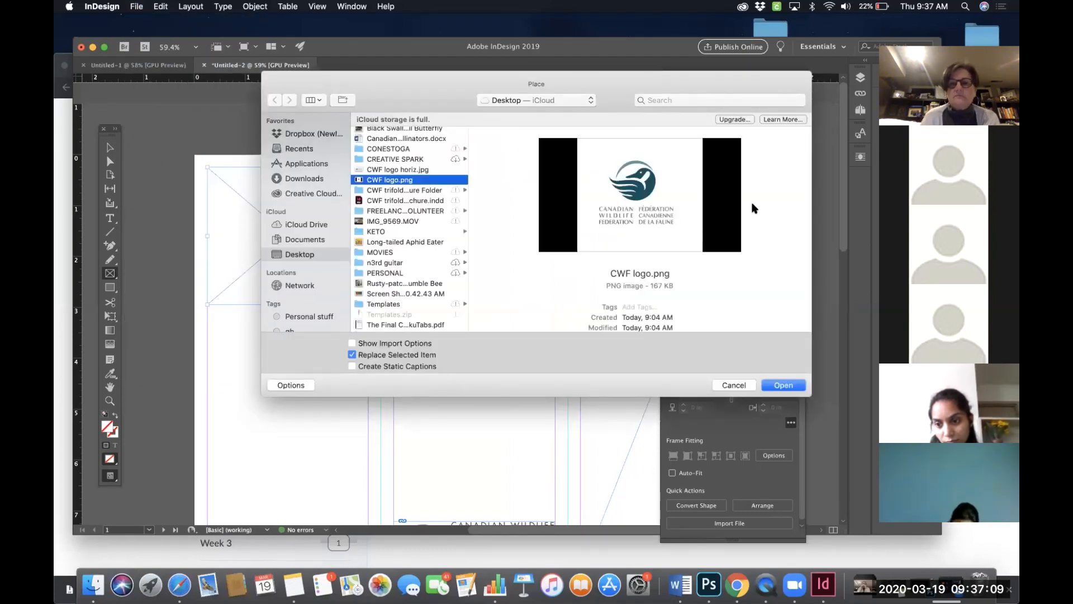
click(783, 385)
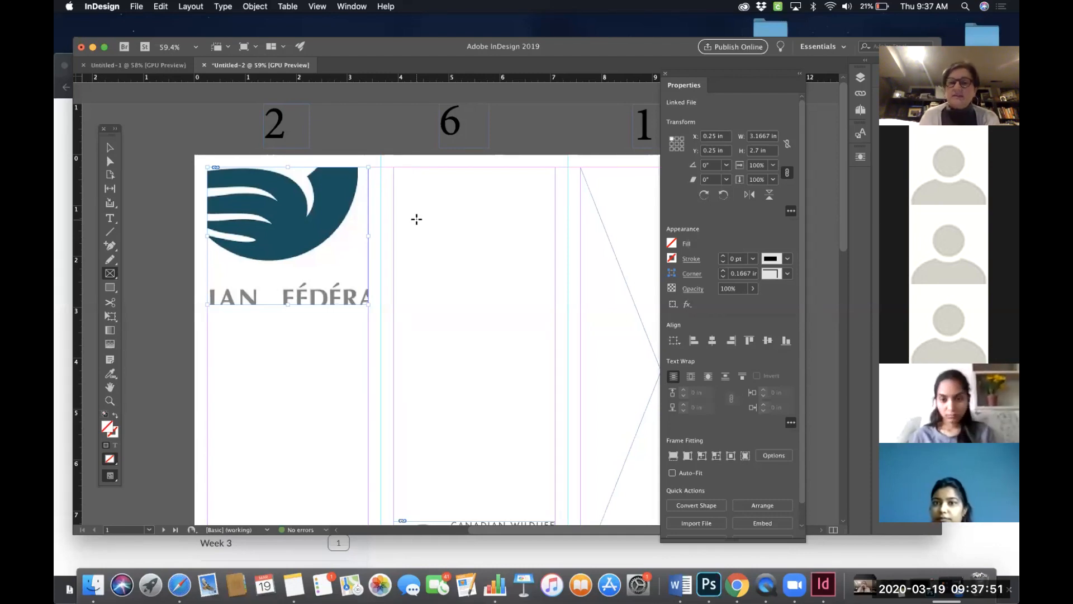
- Fit the logo to the frame proportionally, then make it fill the frame proportionally
scroll(457, 214, down, 2)
scroll(457, 215, right, 2)
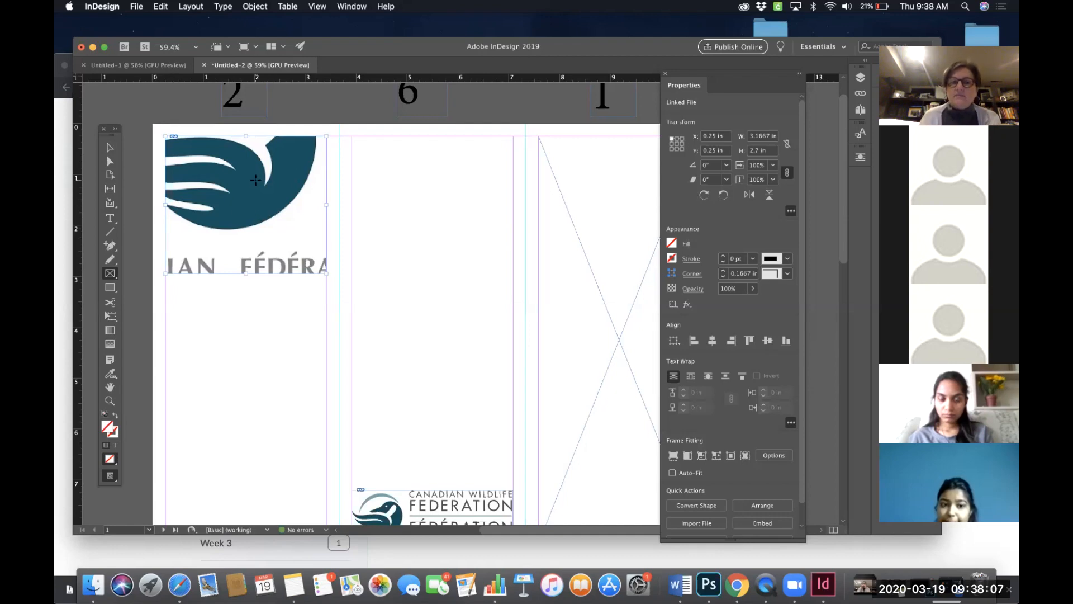
scroll(254, 206, down, 2)
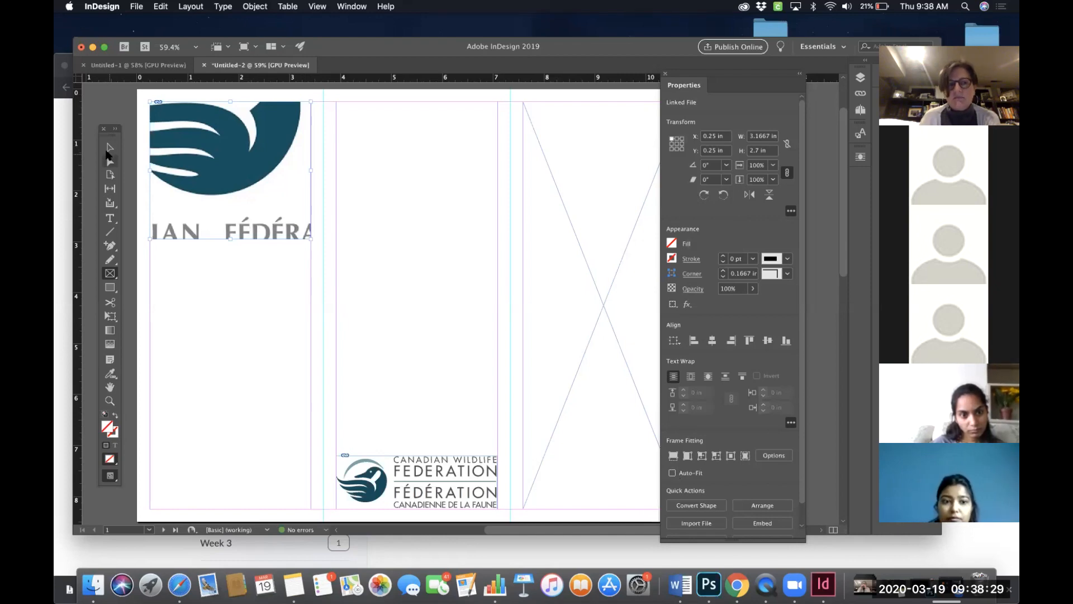
click(109, 148)
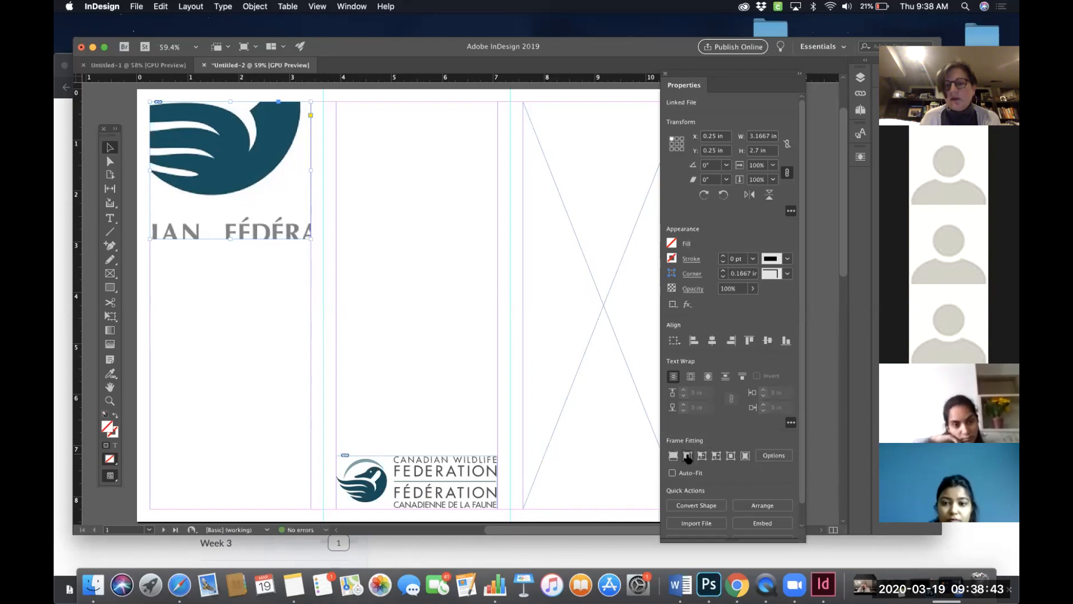
click(688, 455)
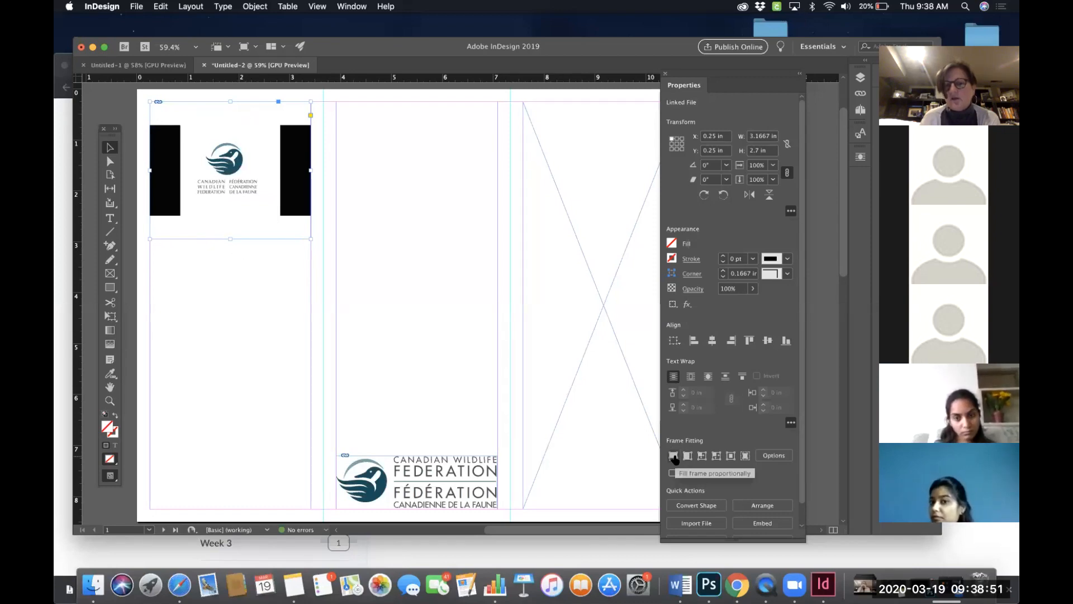
click(674, 455)
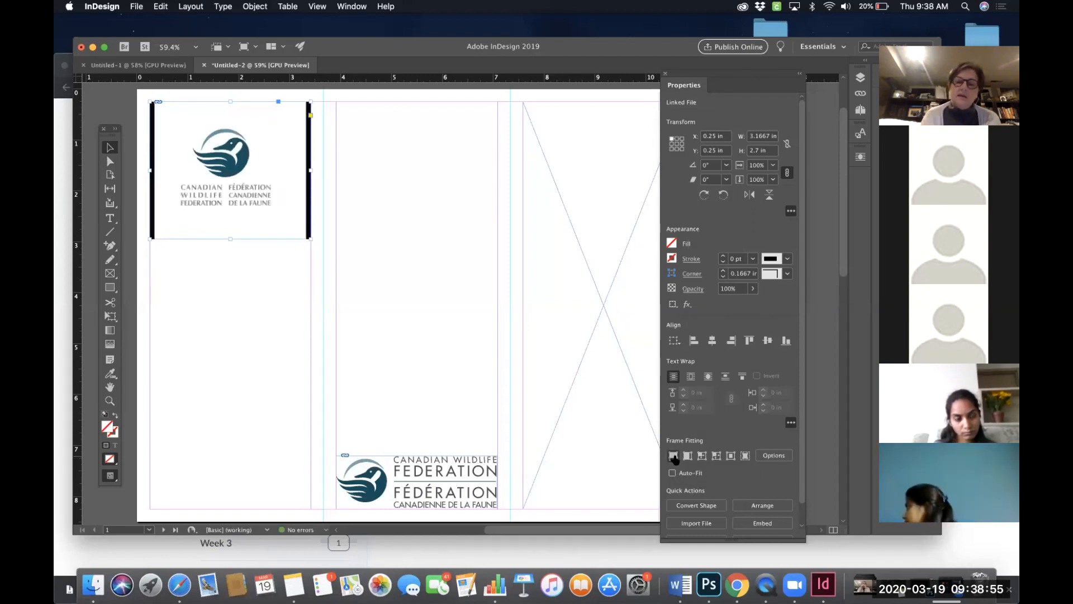
- Crop the logo frame's edges in to about 1.77 in wide and 1.53 in high around the logo
key(super+1)
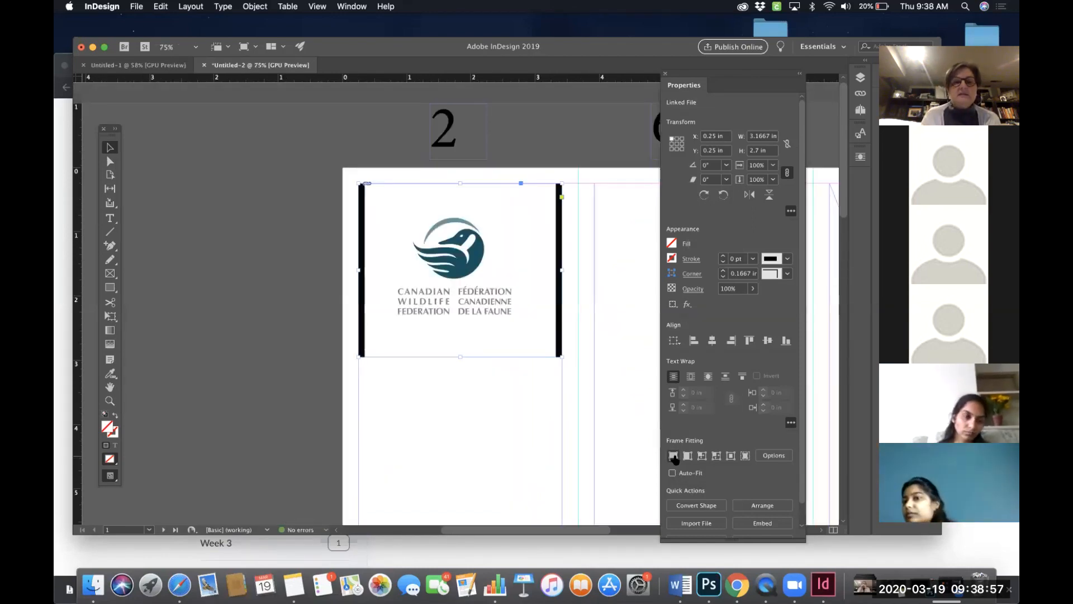
key(super+equal)
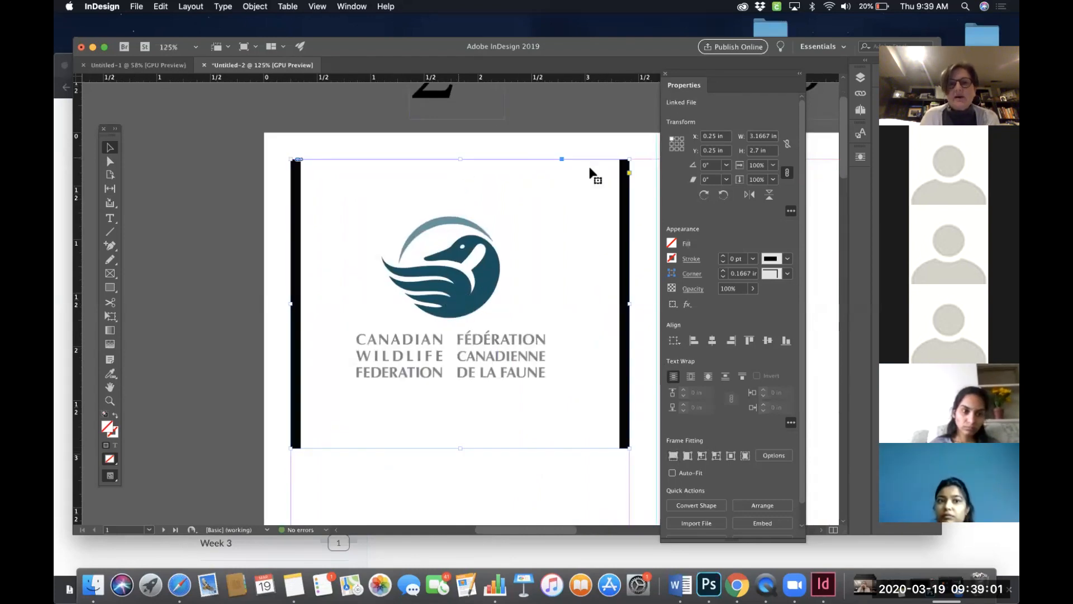
drag(630, 162, 569, 199)
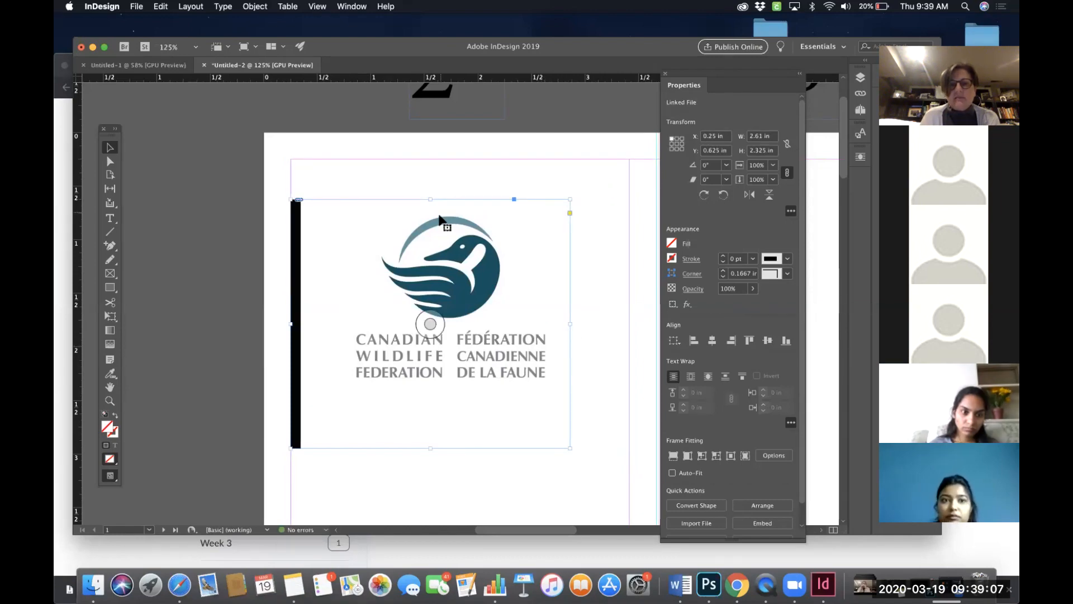
drag(569, 323, 544, 323)
drag(417, 199, 415, 214)
drag(300, 331, 355, 323)
drag(450, 448, 447, 379)
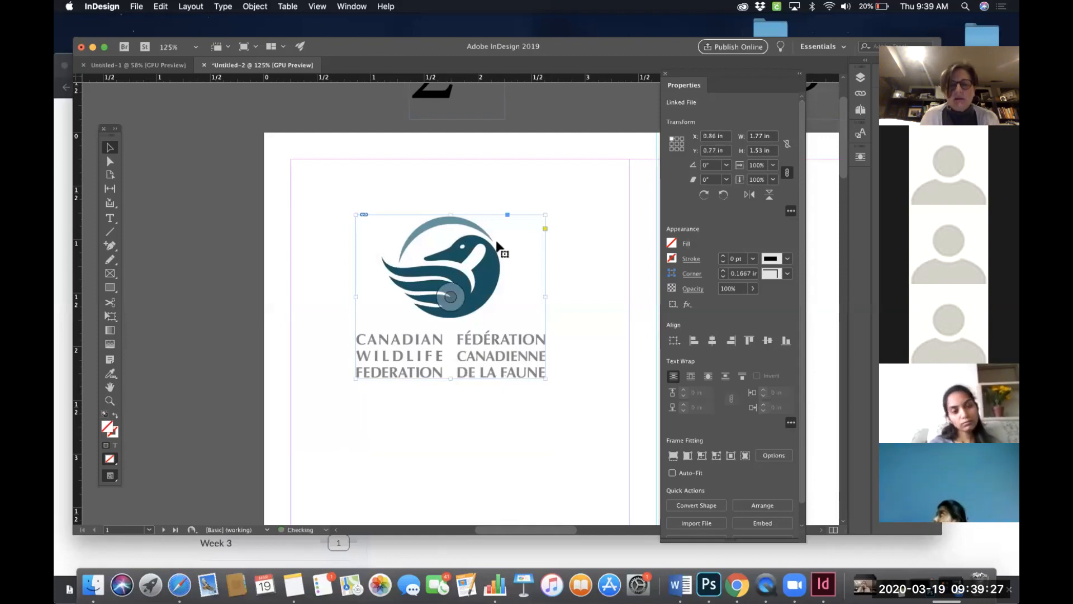
- Nudge the logo frame's bottom edge to about 1.525 in high
key(super+equal)
key(super+equal)
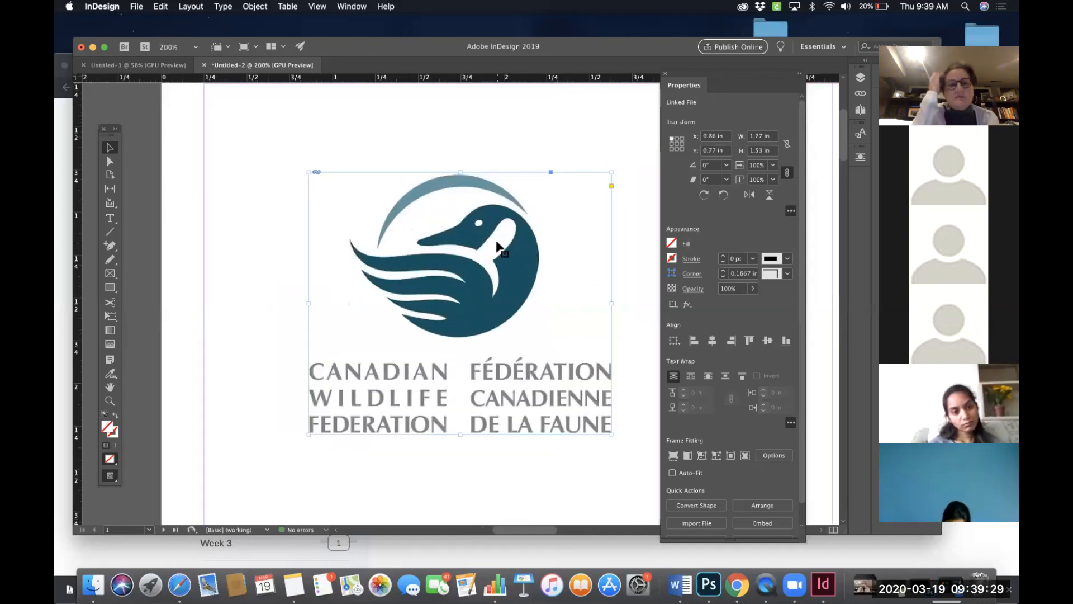
drag(556, 372, 499, 419)
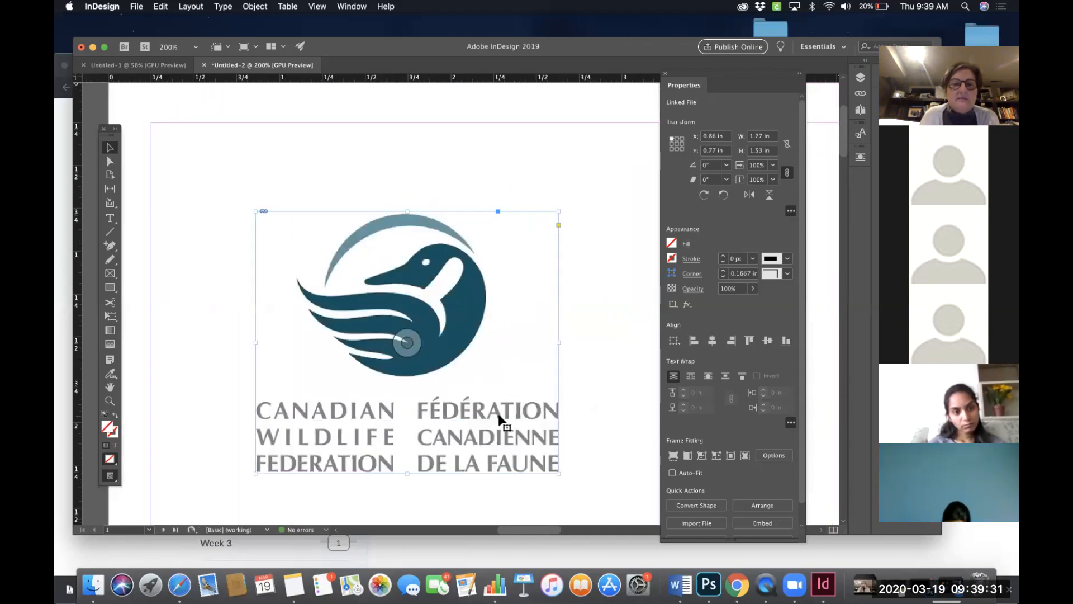
scroll(500, 415, down, 2)
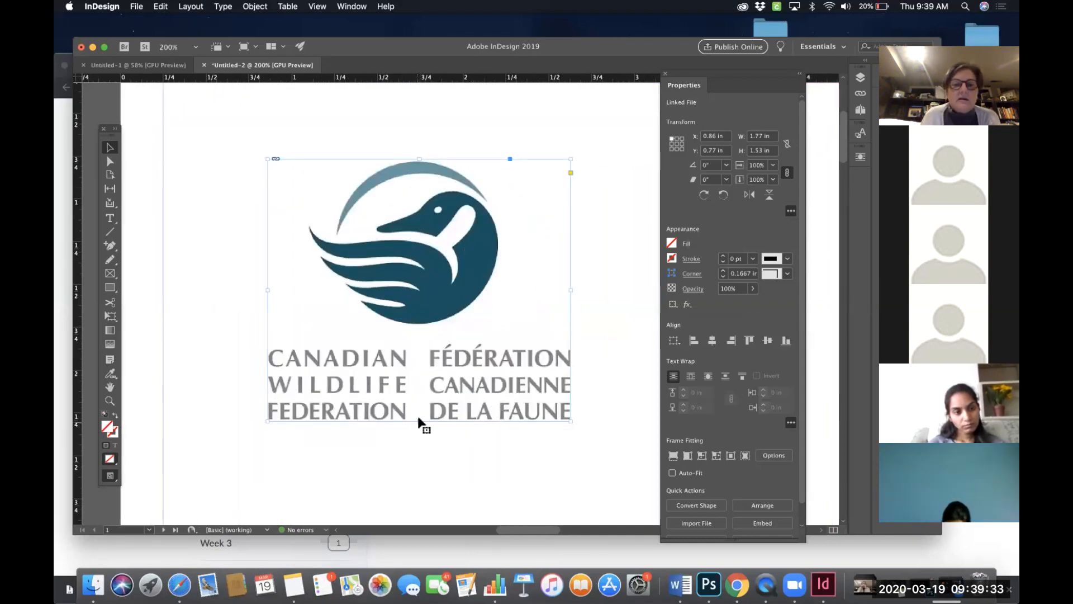
drag(419, 419, 419, 421)
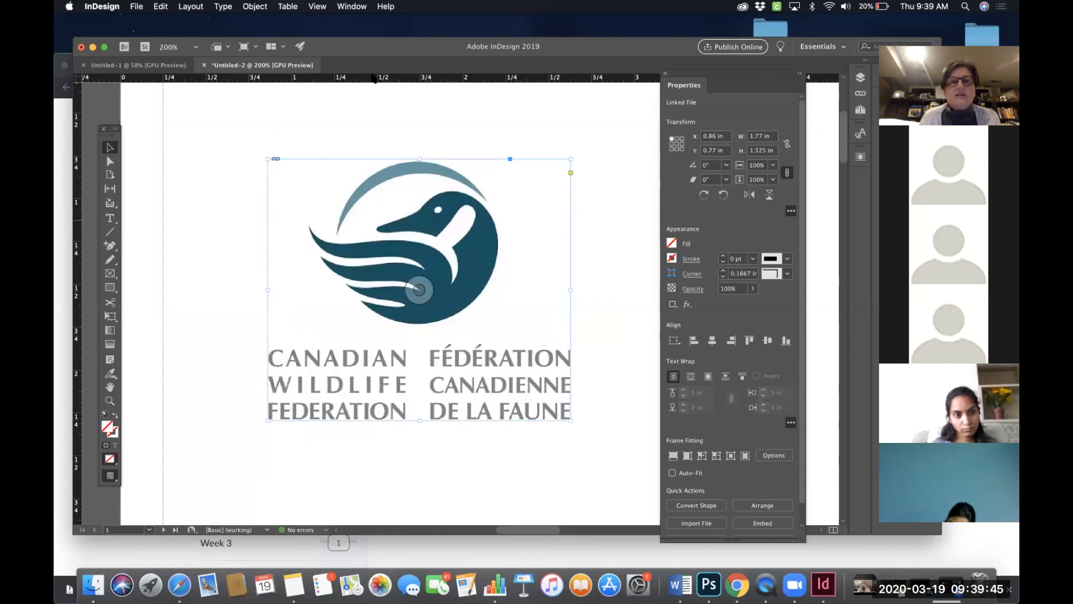
- Switch the display performance to Typical Display
click(316, 7)
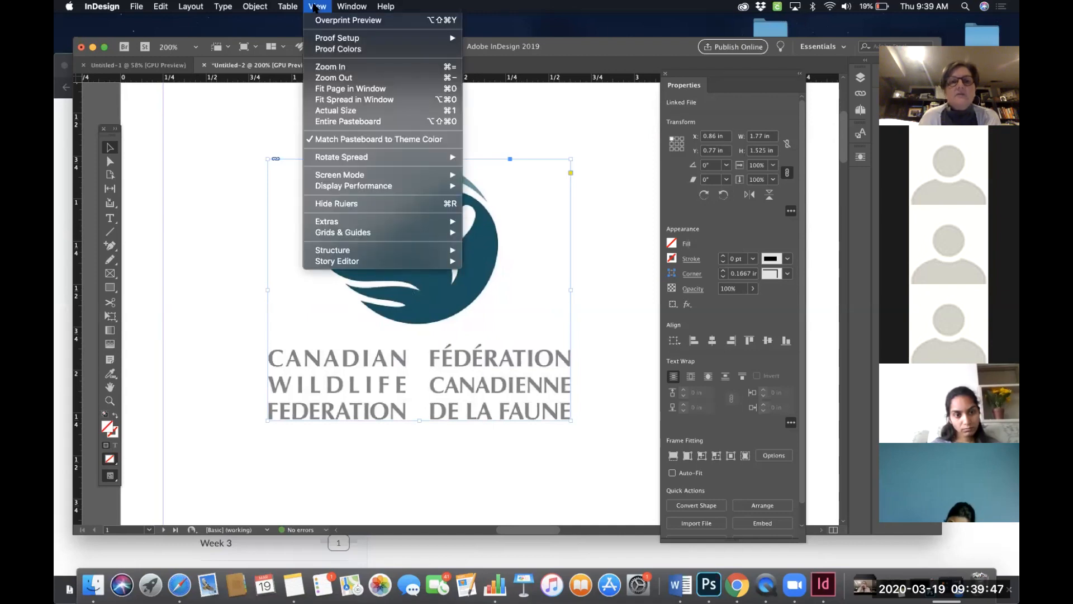
mouse_move(334, 186)
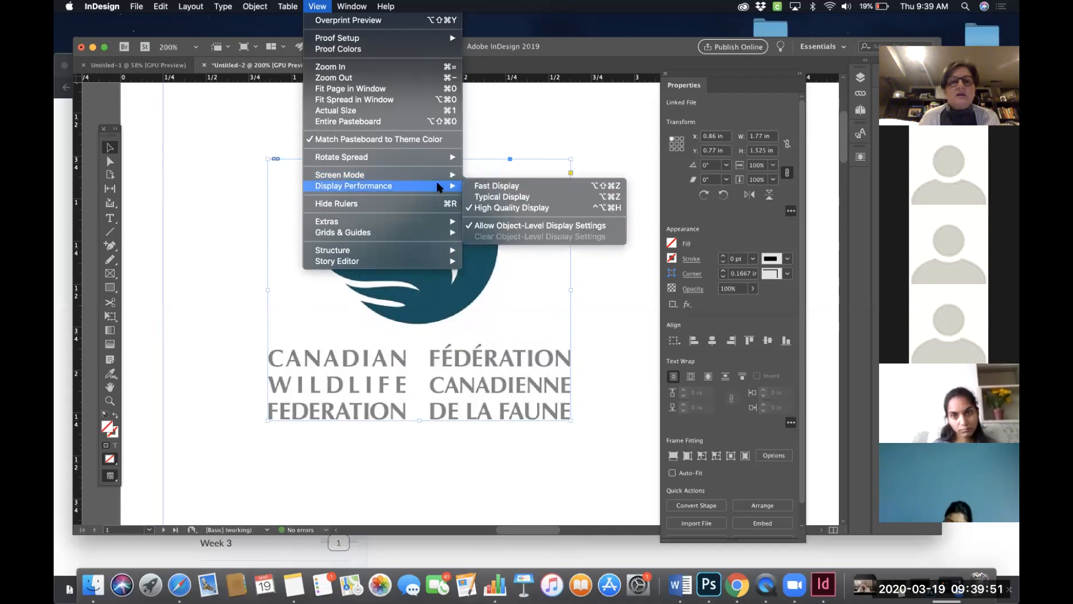
click(498, 194)
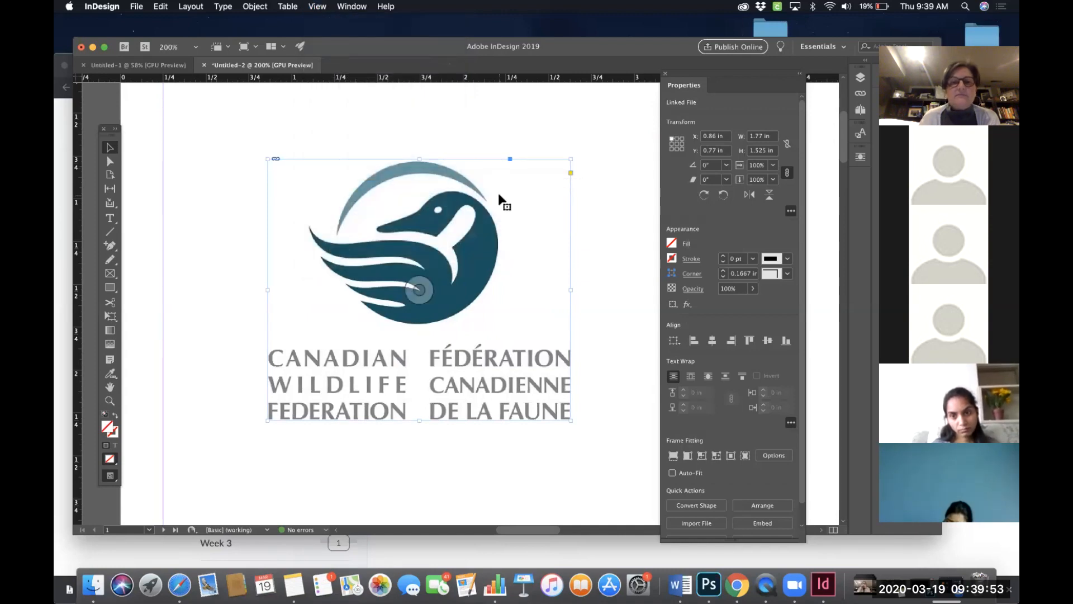
- Zoom in closely on the logo to examine its rendering quality
click(459, 137)
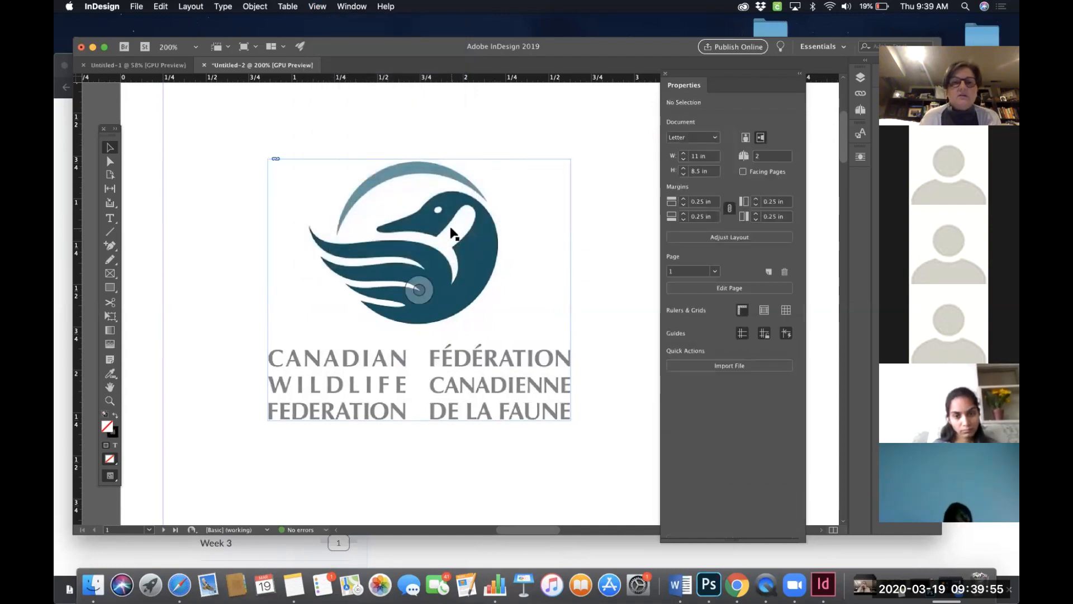
key(super+equal)
key(super+equal)
key(super+equal)
key(super+equal)
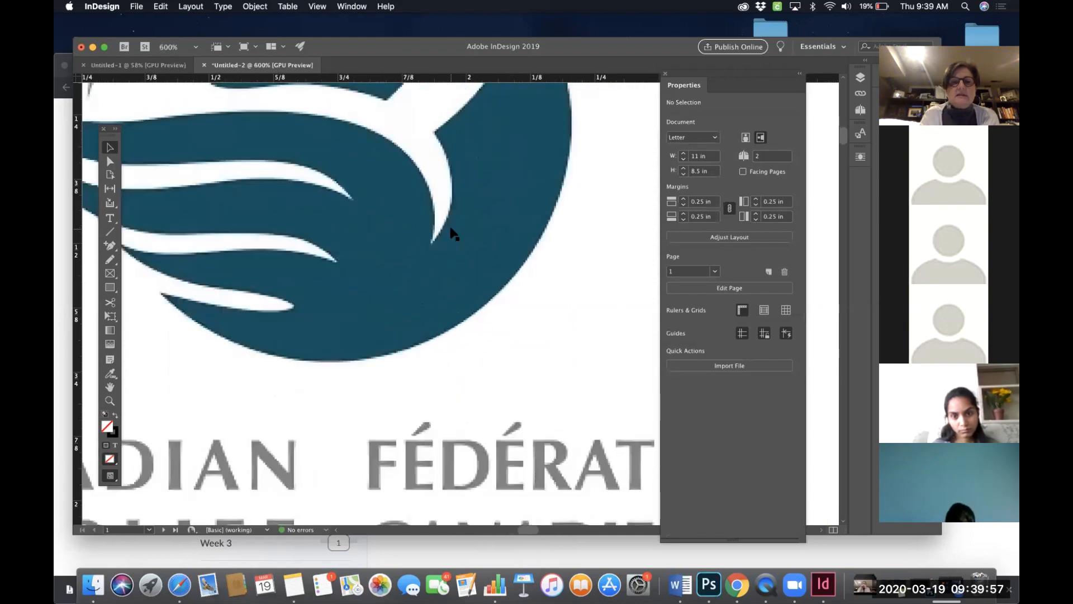
key(super+equal)
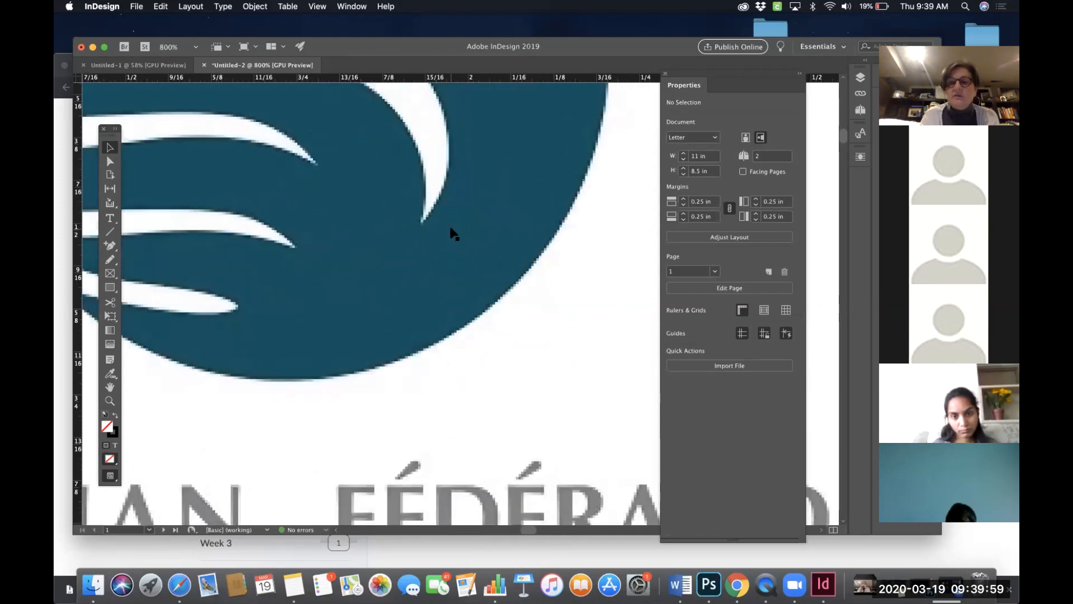
key(super+minus)
key(super+minus)
key(super+minus)
key(super+minus)
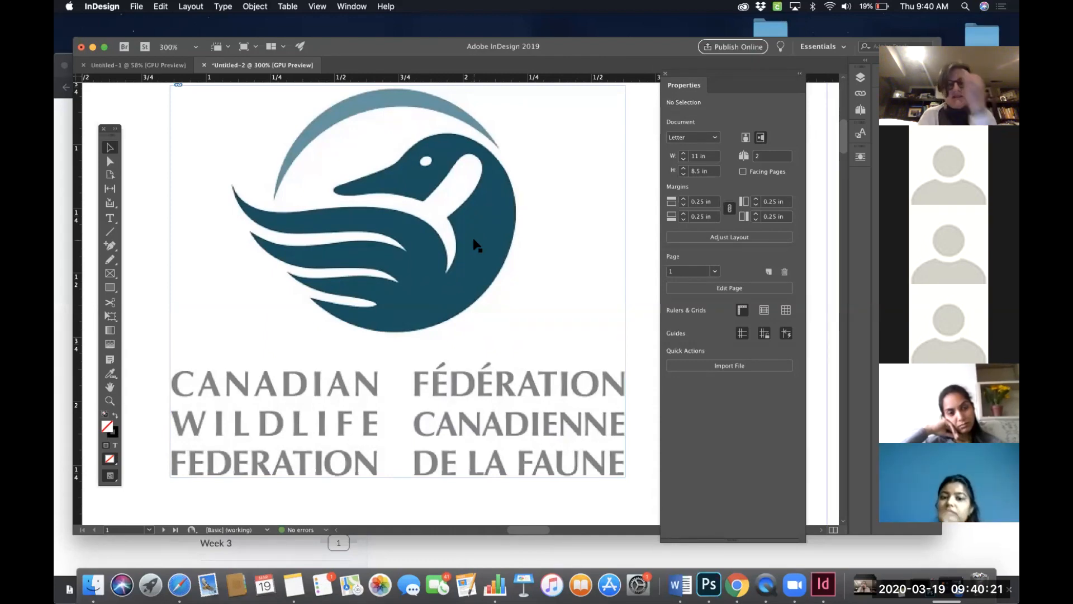
- Switch the display performance to High Quality Display
click(322, 7)
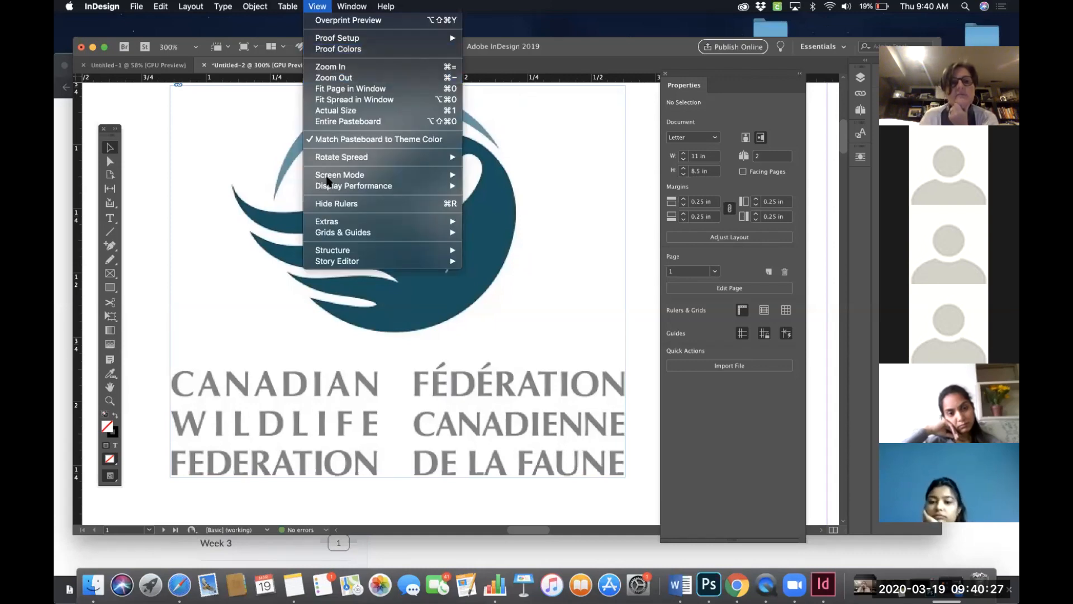
mouse_move(385, 185)
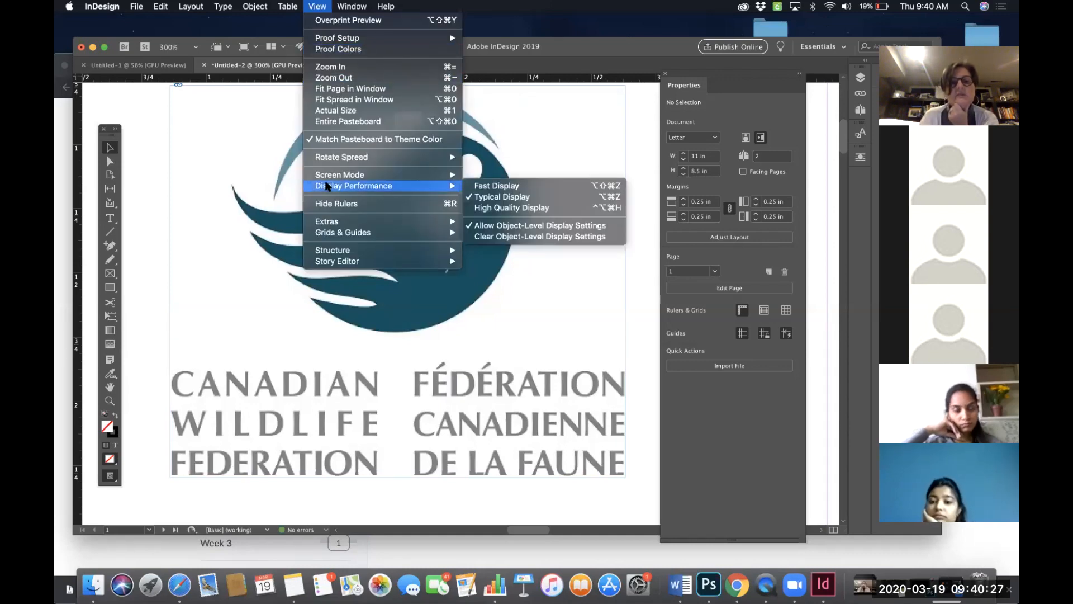
click(514, 213)
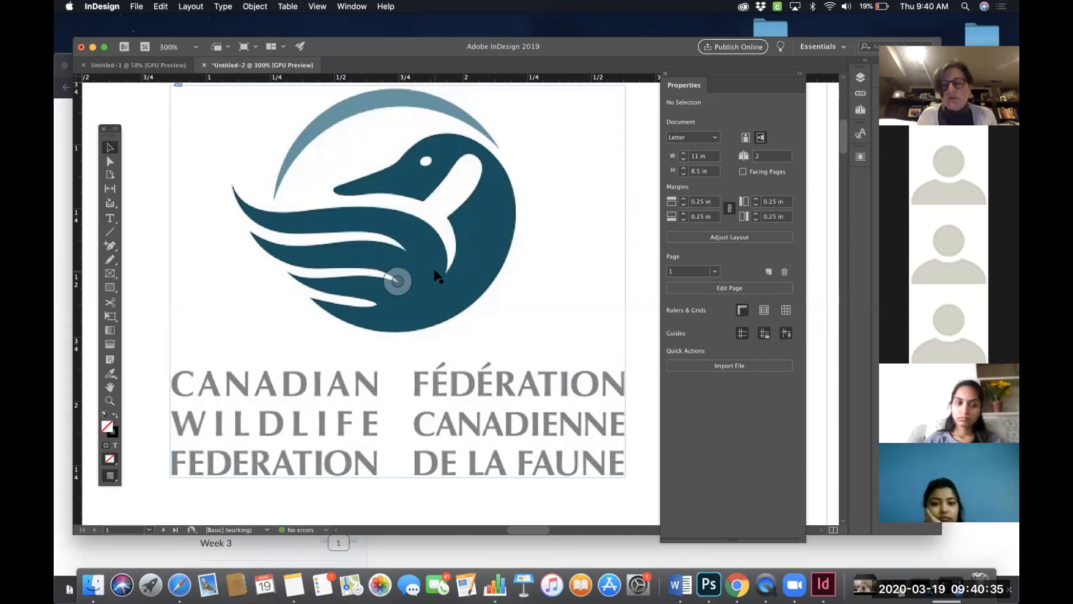
key(super+minus)
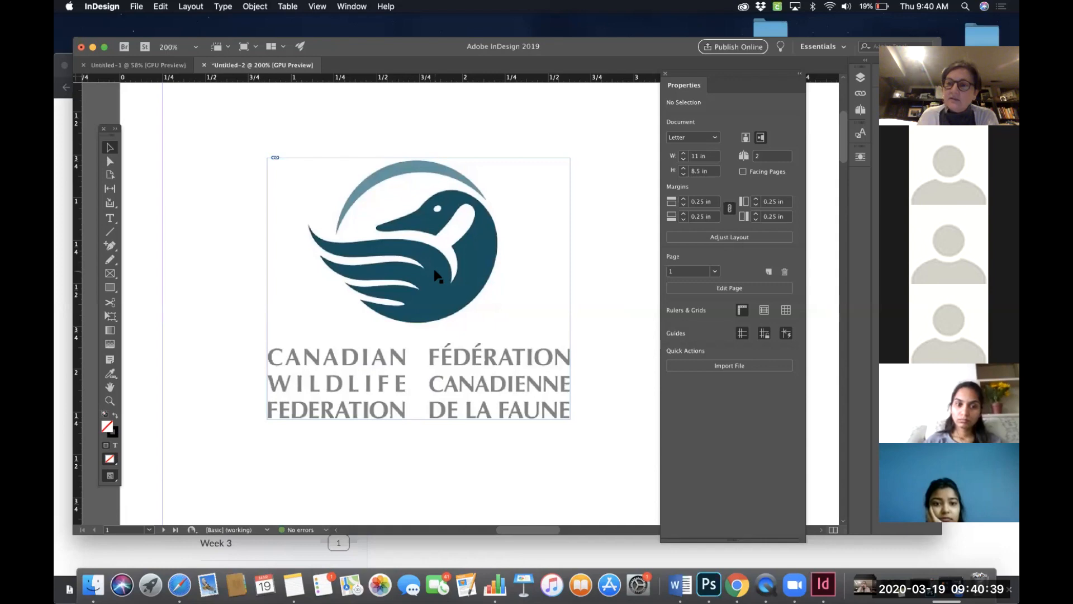
- Try cropping the logo frame's left edge inward, and undo the crop
key(super+minus)
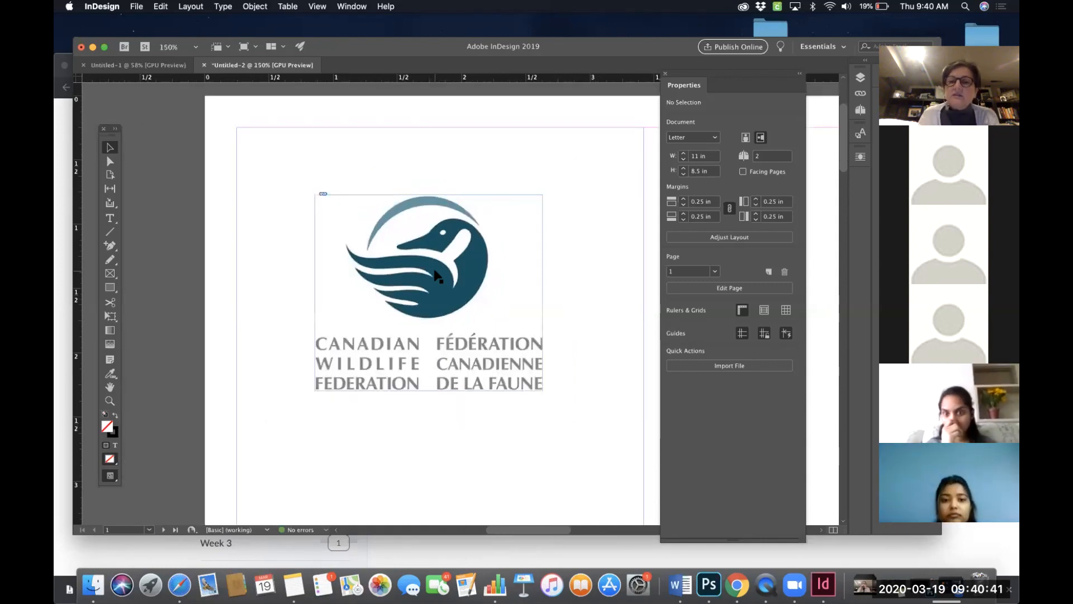
key(super+minus)
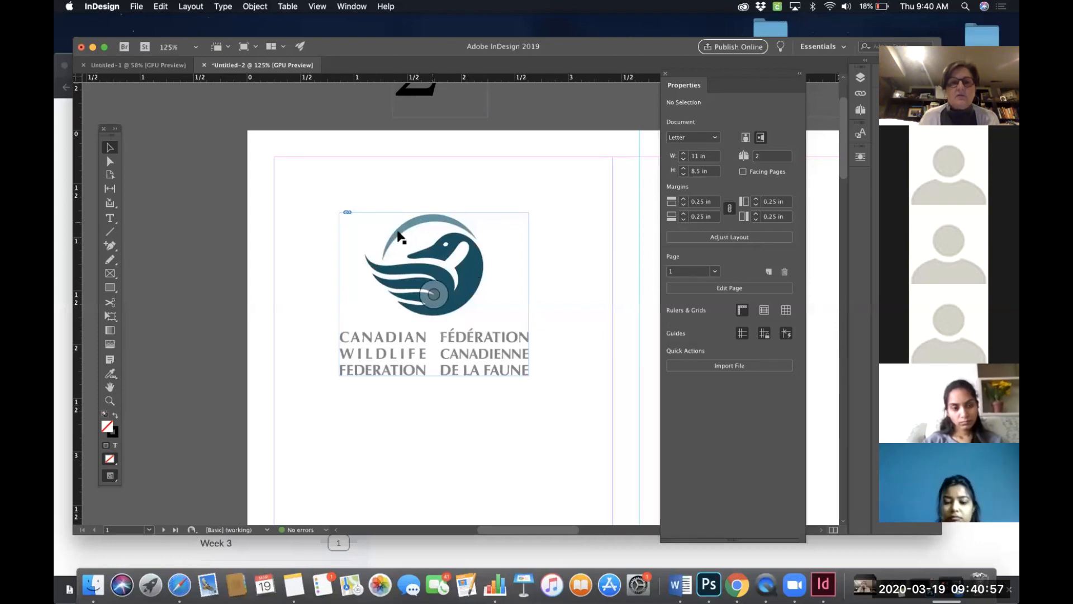
click(343, 297)
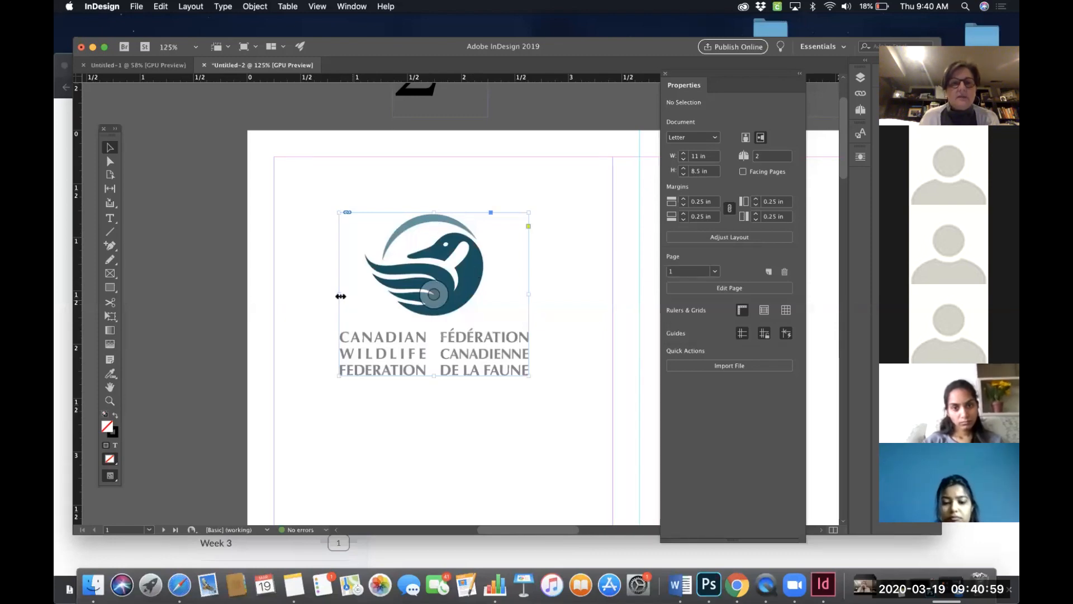
drag(342, 295, 377, 295)
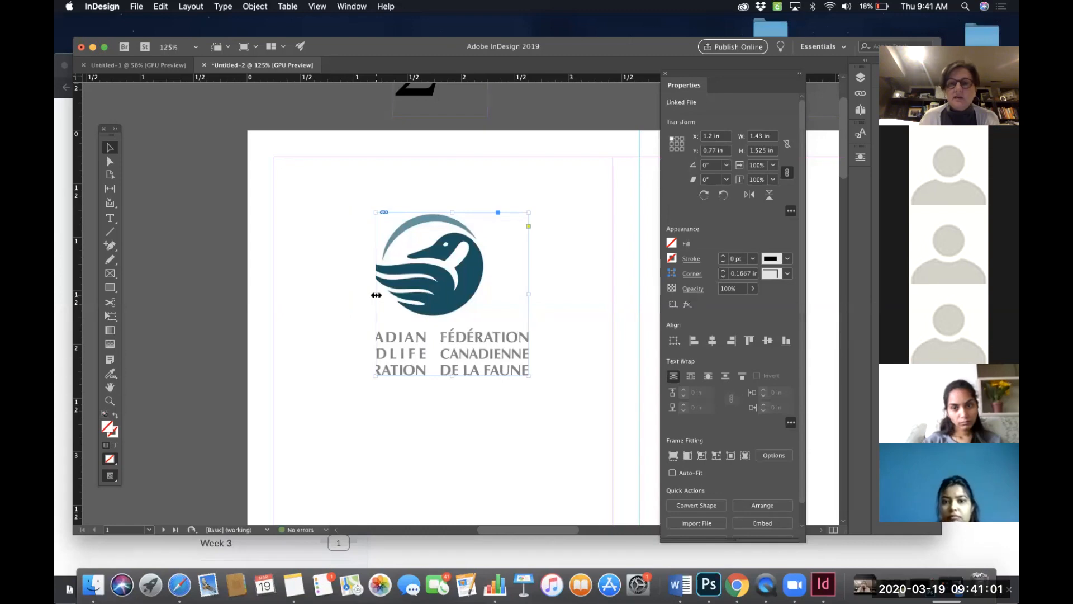
key(super+z)
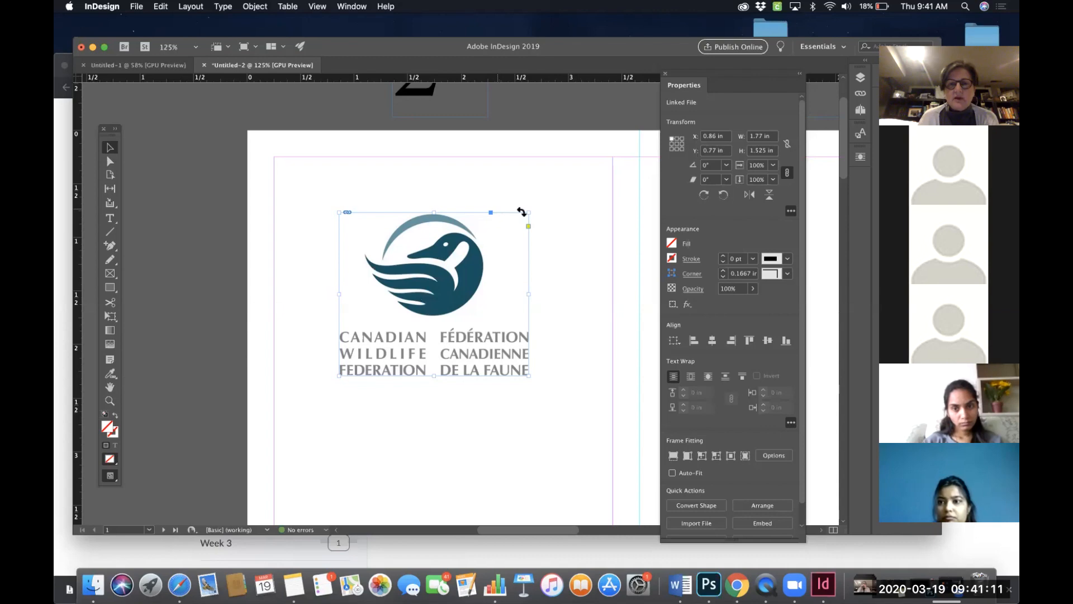
- Scale the logo and its frame up from the corners to fill the first panel, about 3.17 in wide and 2.73 in high
drag(527, 212, 593, 162)
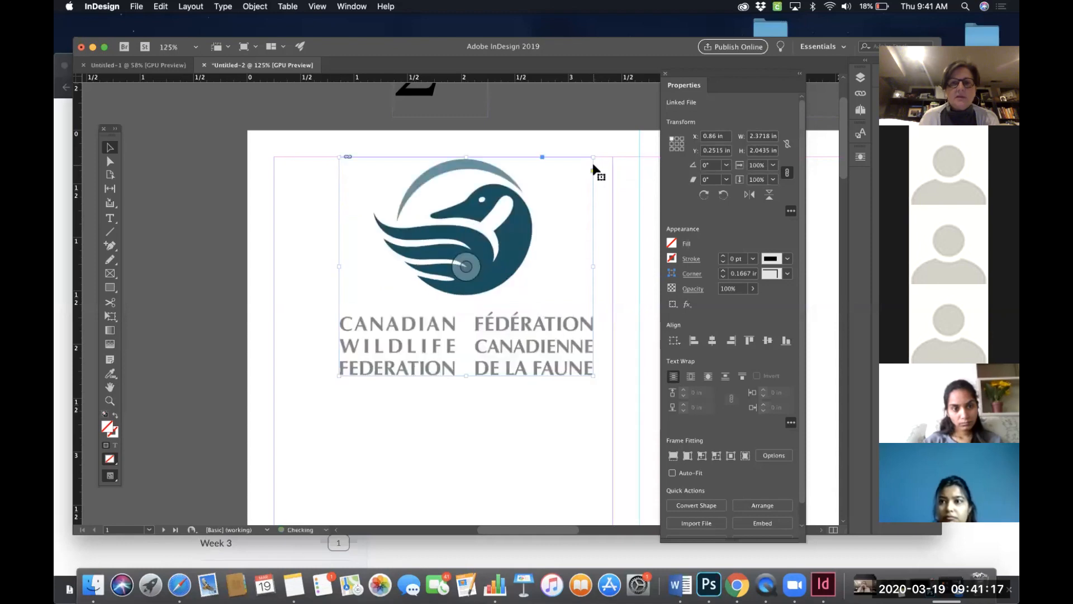
drag(335, 375, 275, 428)
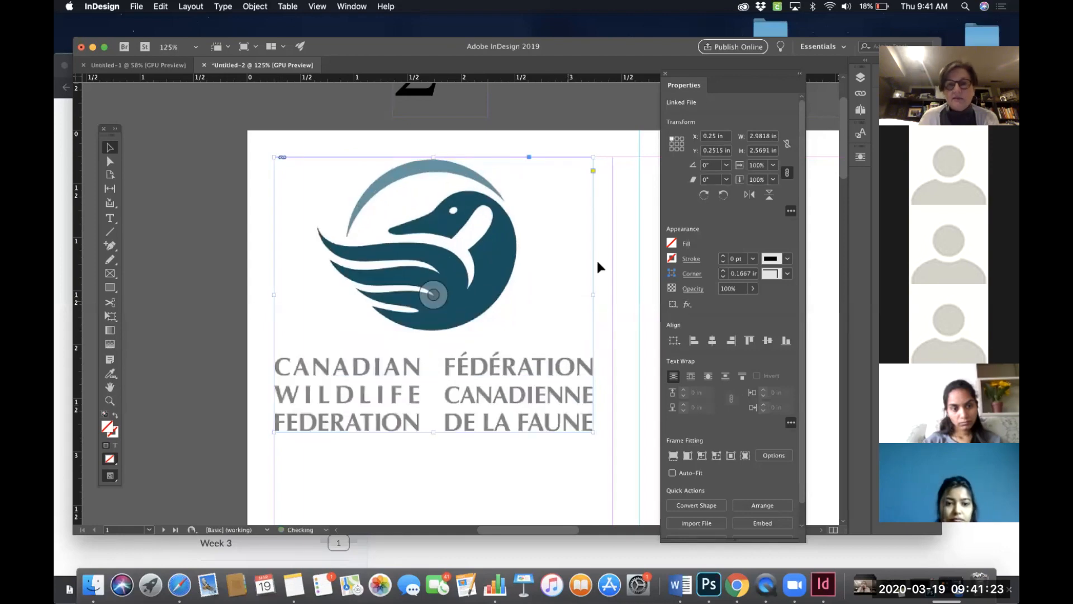
drag(592, 431, 612, 447)
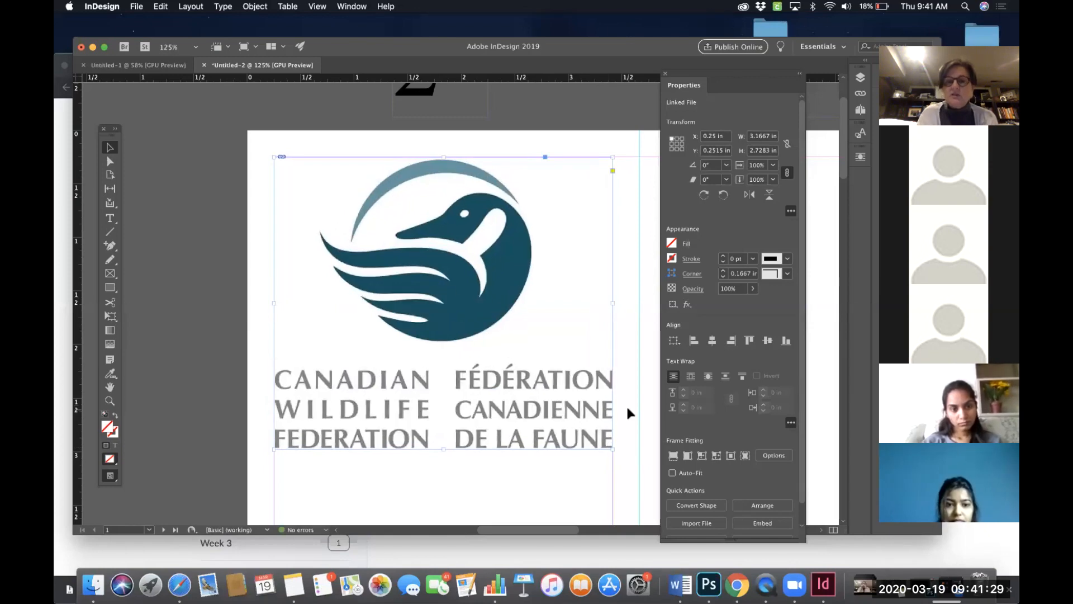
key(super+0)
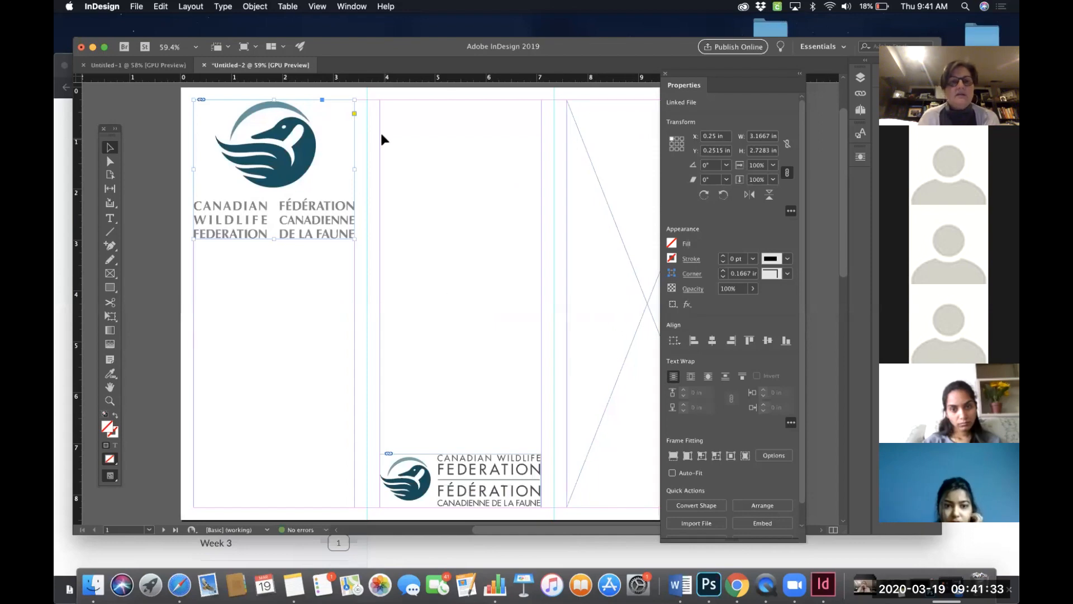
click(449, 236)
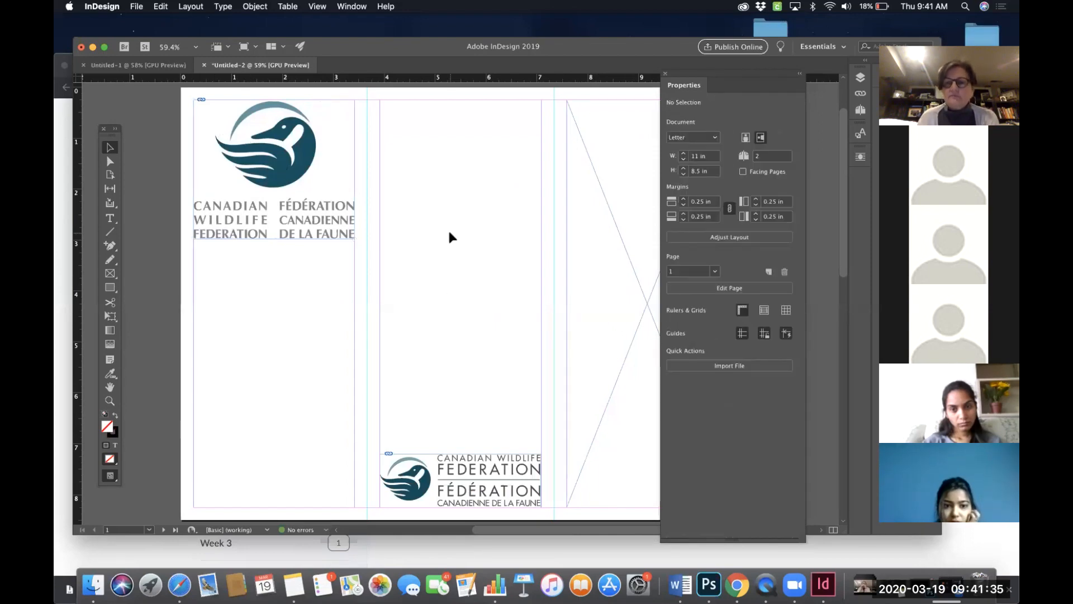
- Scroll across both brochure pages to review the panels and placeholder frames
scroll(476, 237, right, 5)
scroll(476, 238, up, 2)
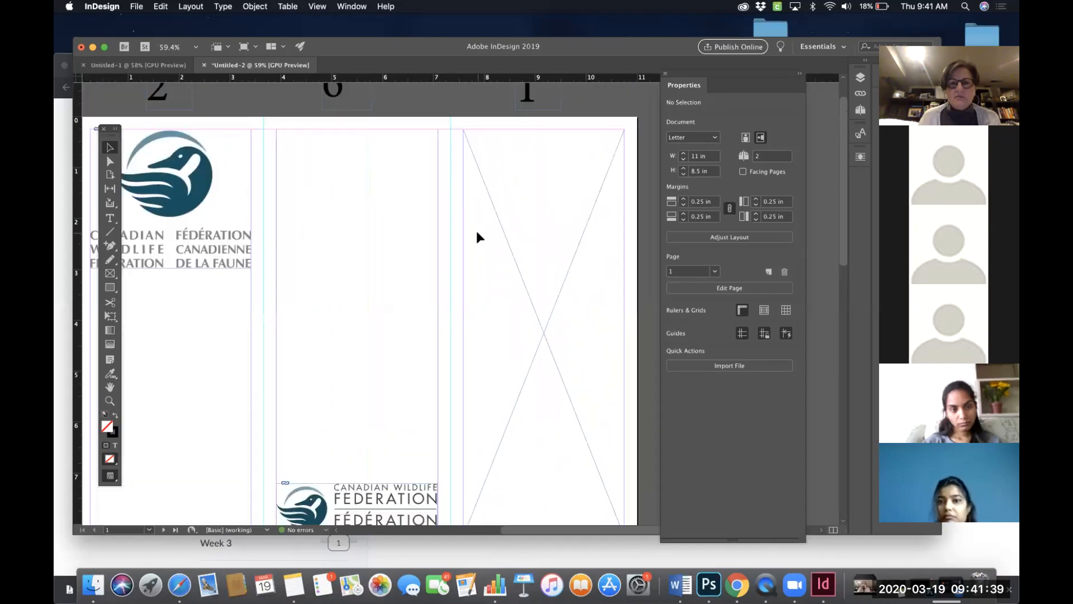
scroll(478, 236, down, 1)
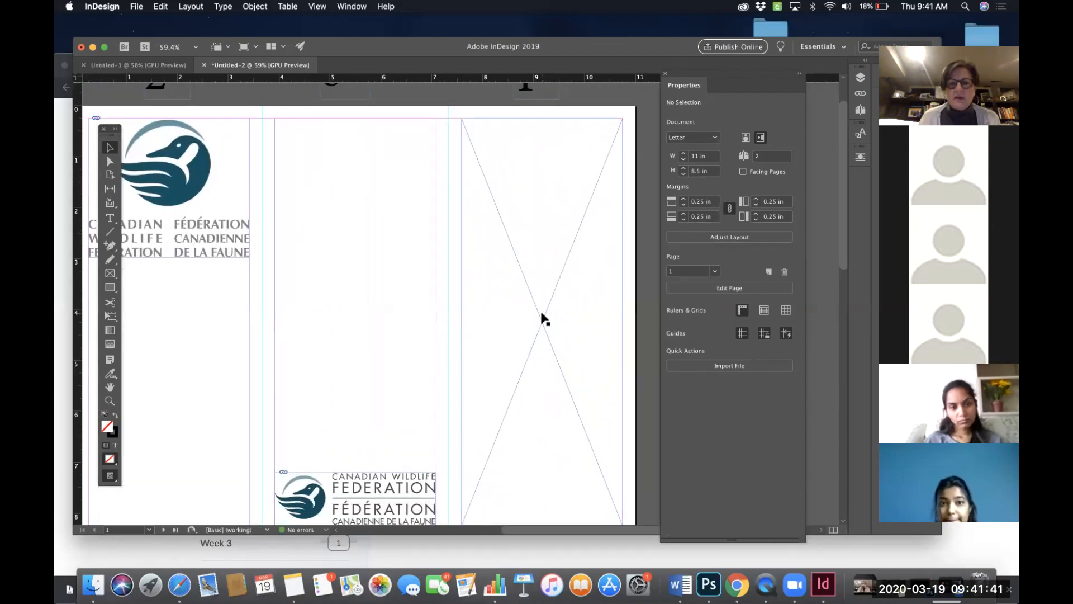
scroll(545, 316, down, 10)
scroll(543, 318, left, 2)
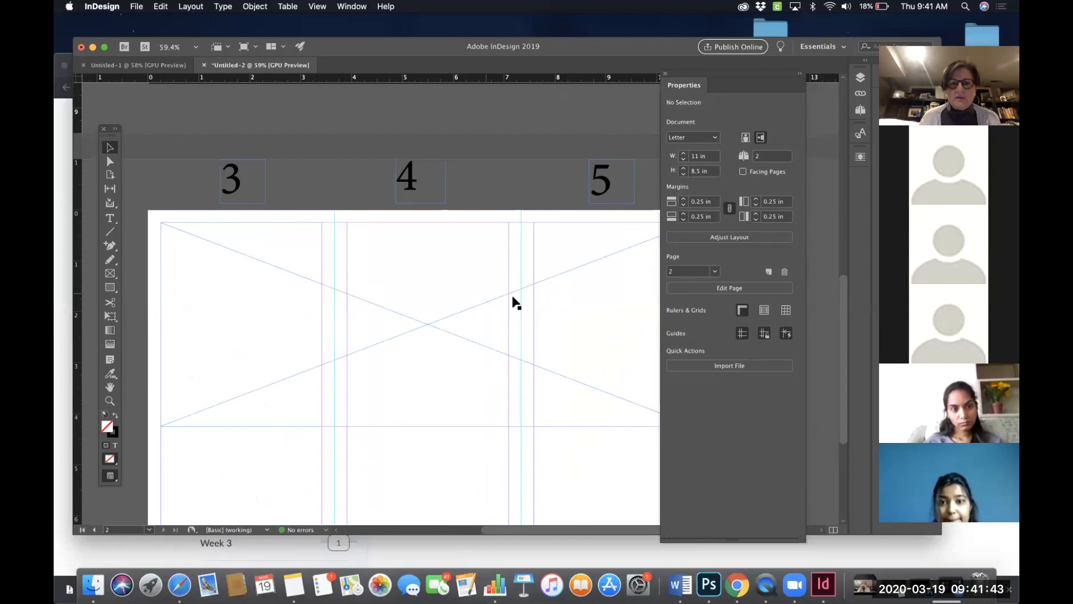
scroll(444, 311, up, 10)
scroll(444, 311, right, 3)
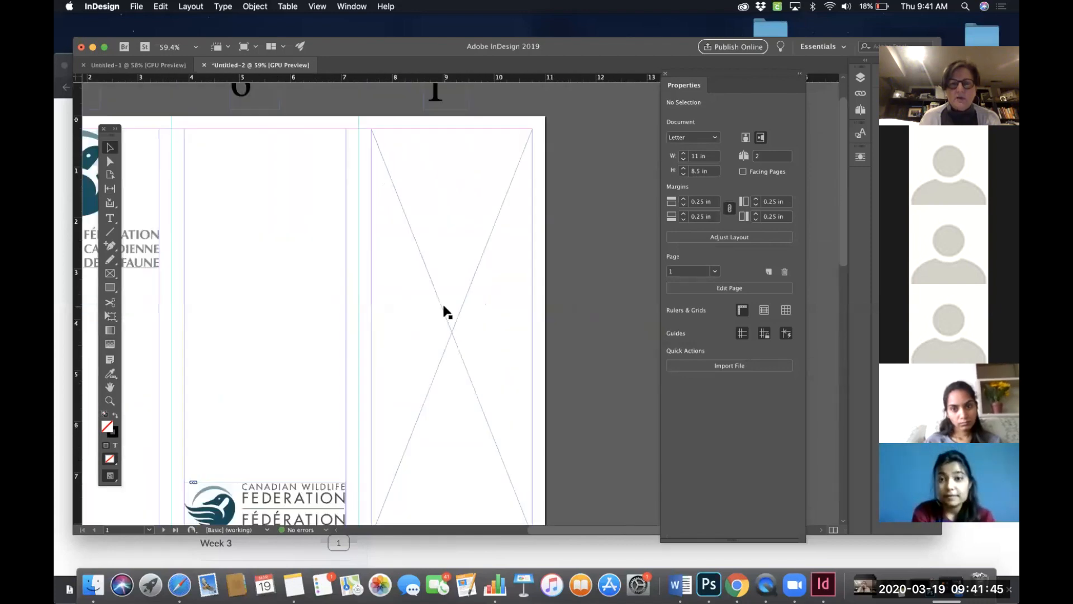
scroll(444, 311, down, 4)
scroll(444, 312, left, 1)
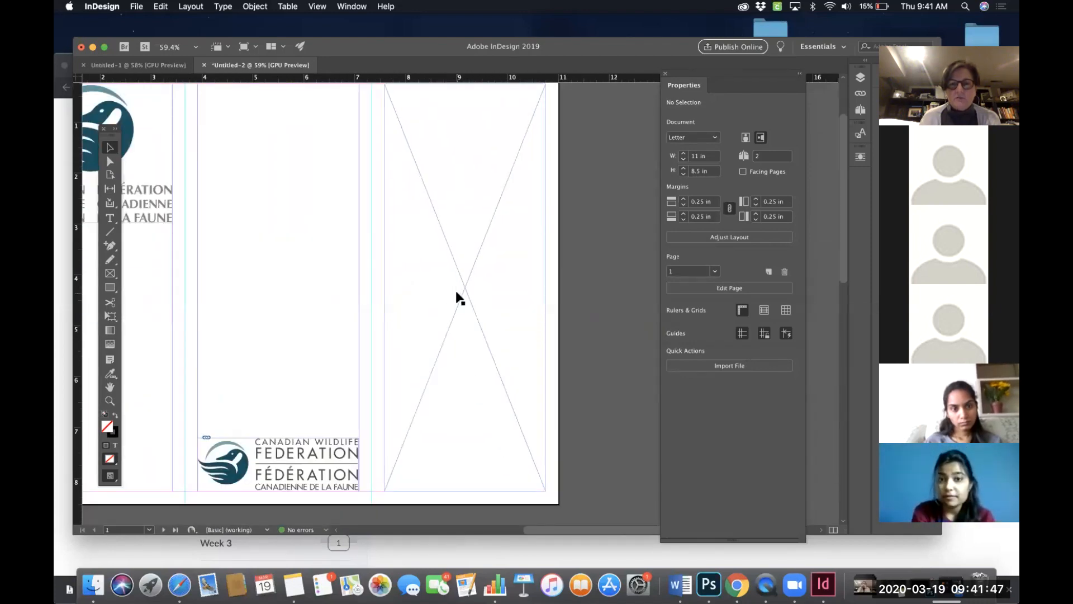
scroll(456, 298, down, 6)
scroll(456, 297, down, 4)
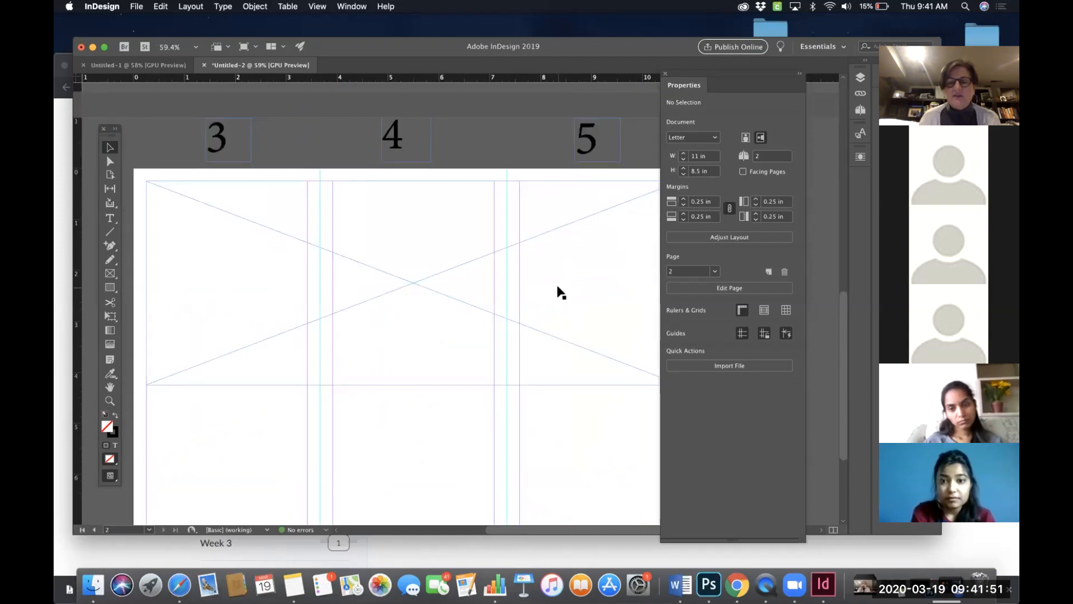
scroll(560, 291, up, 8)
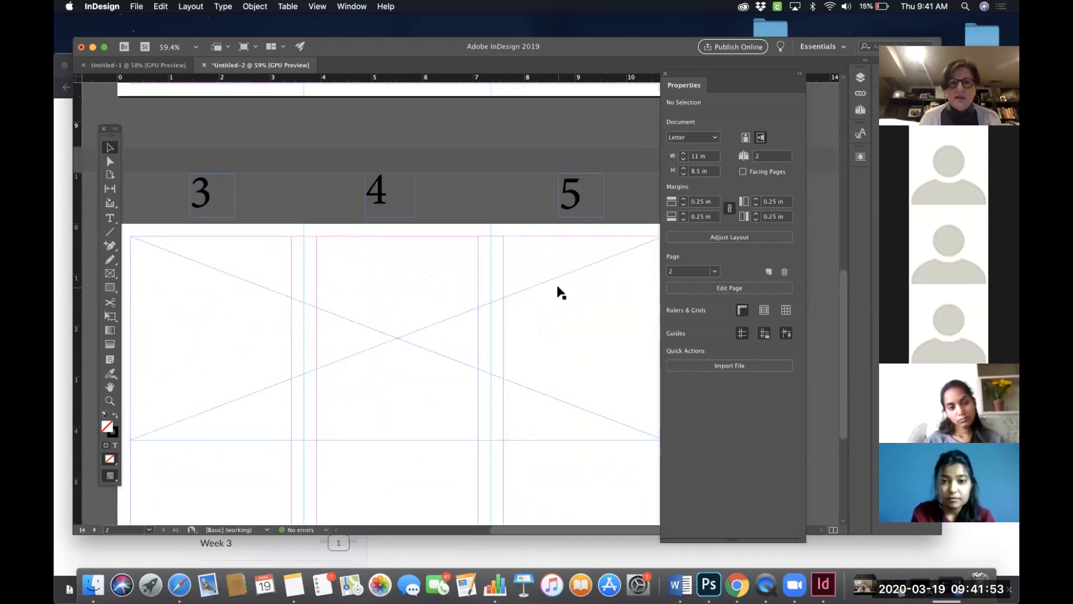
scroll(561, 292, right, 2)
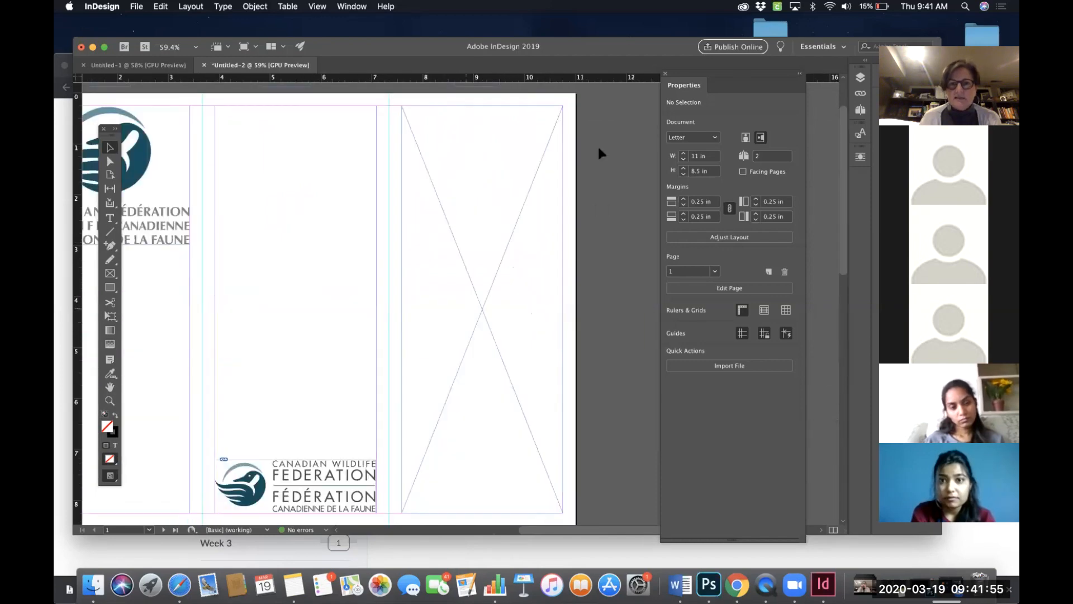
- Inspect the placeholder image frames on page 1's outer panel and across the top of page 2
click(487, 216)
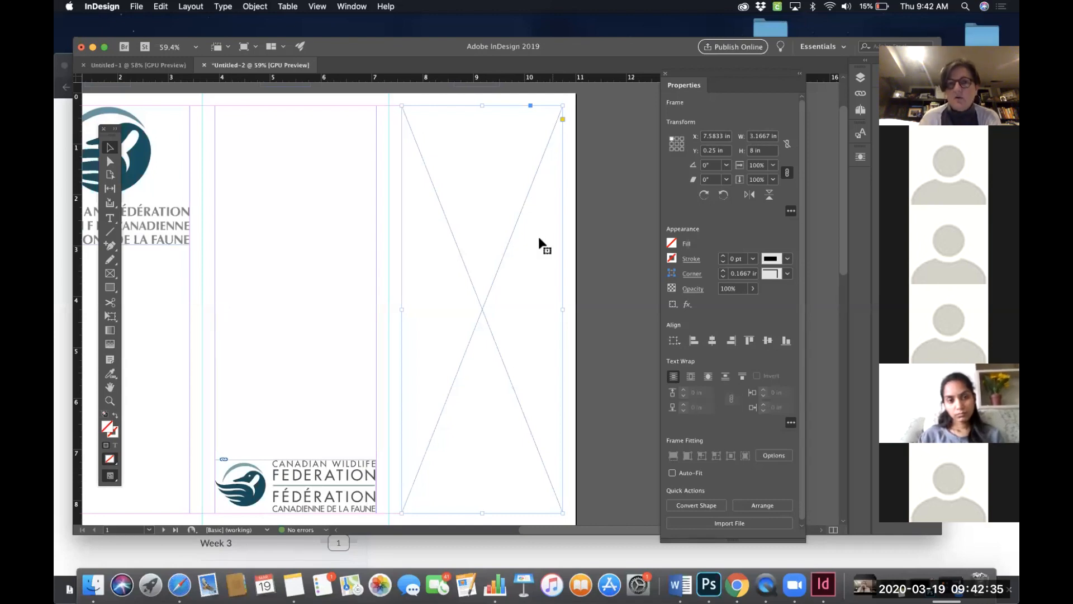
scroll(540, 242, down, 10)
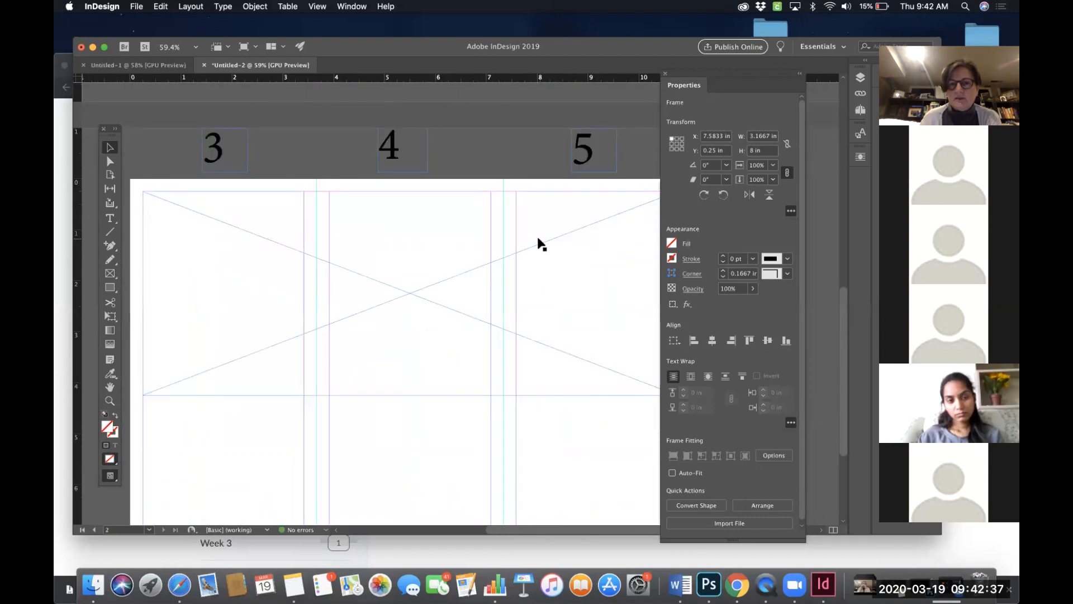
click(393, 266)
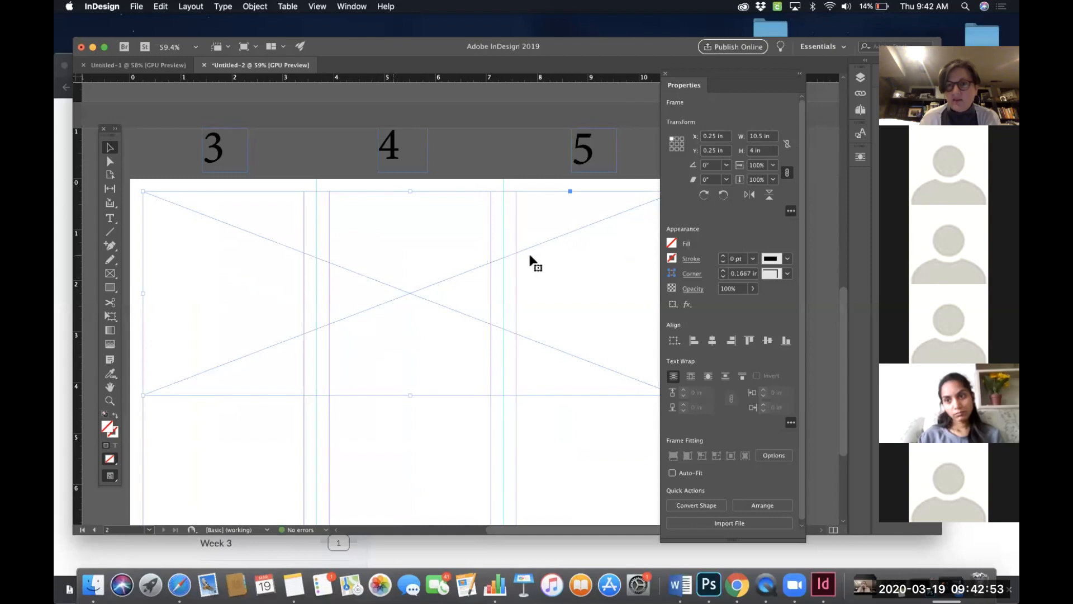
scroll(591, 257, down, 1)
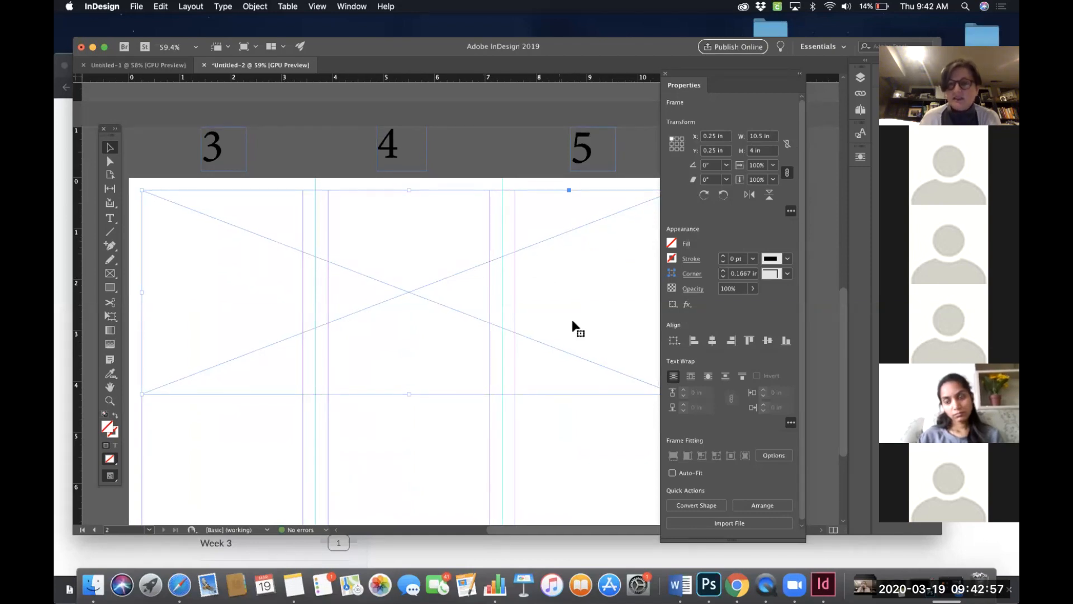
scroll(597, 288, up, 1)
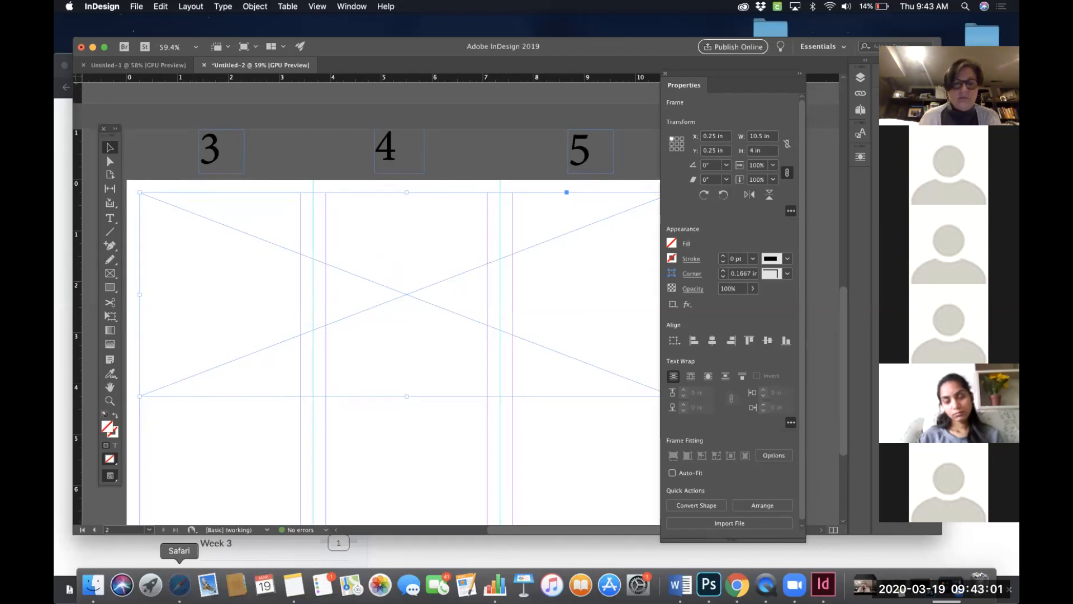
- Switch to Safari and open the pexels website
click(179, 584)
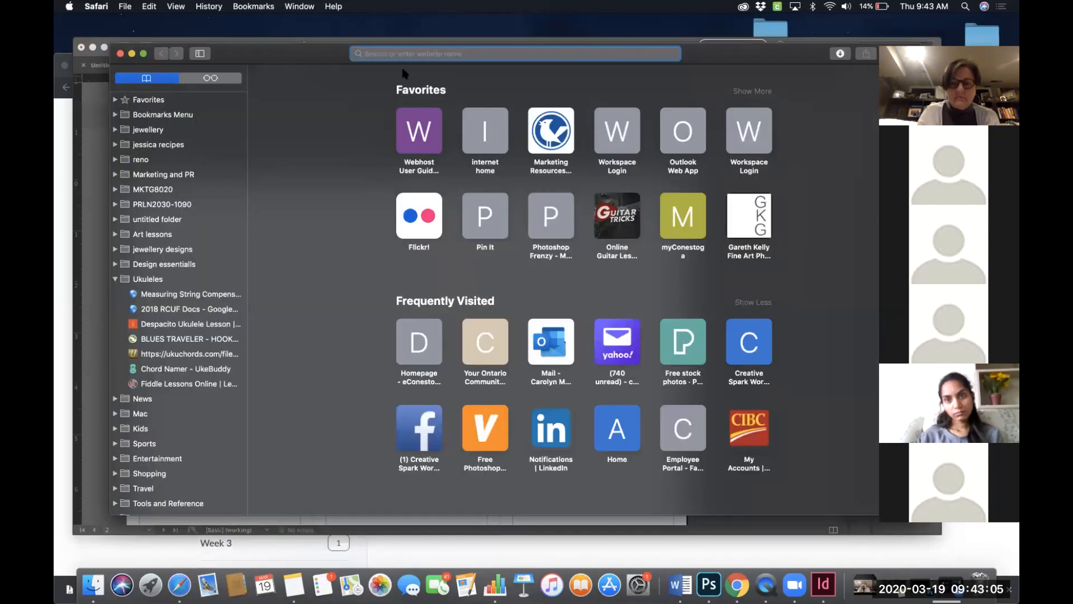
text(pex)
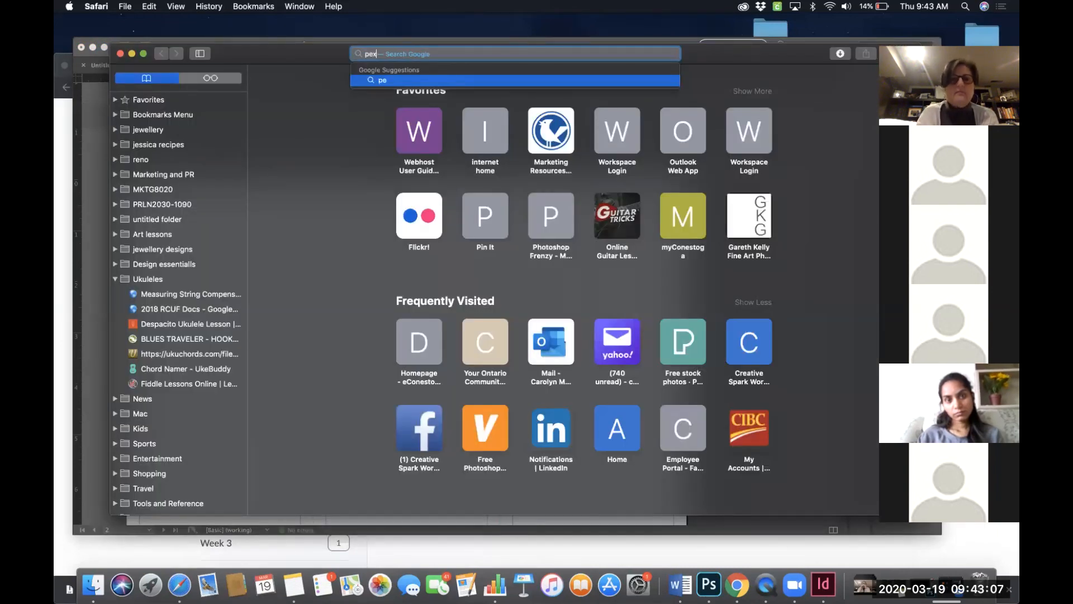
text(els.com)
key(Return)
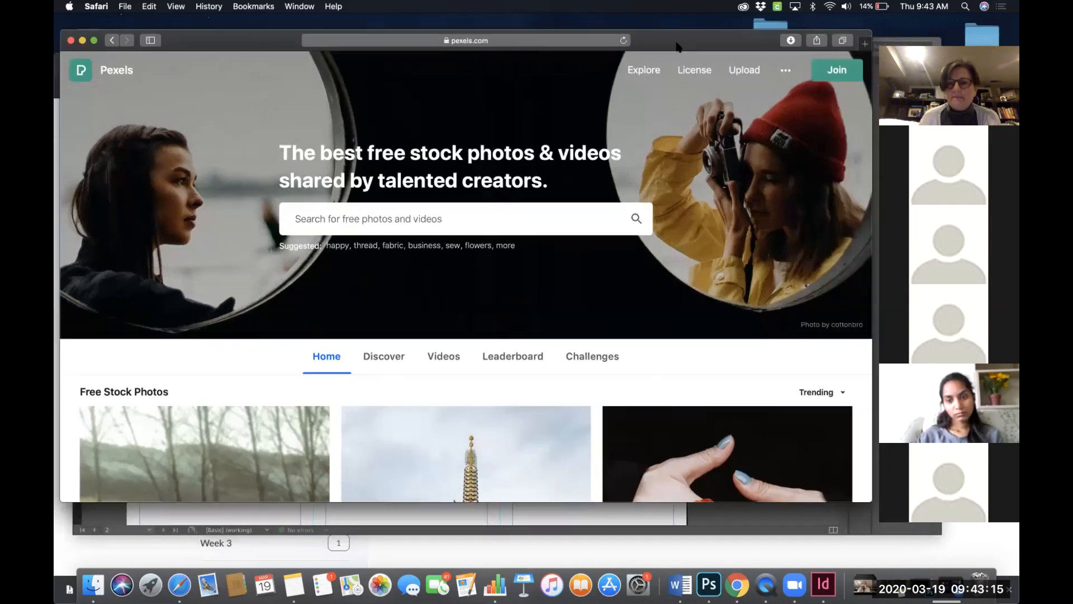
- Search Pexels for pollinators photos and browse the results
drag(725, 50, 675, 37)
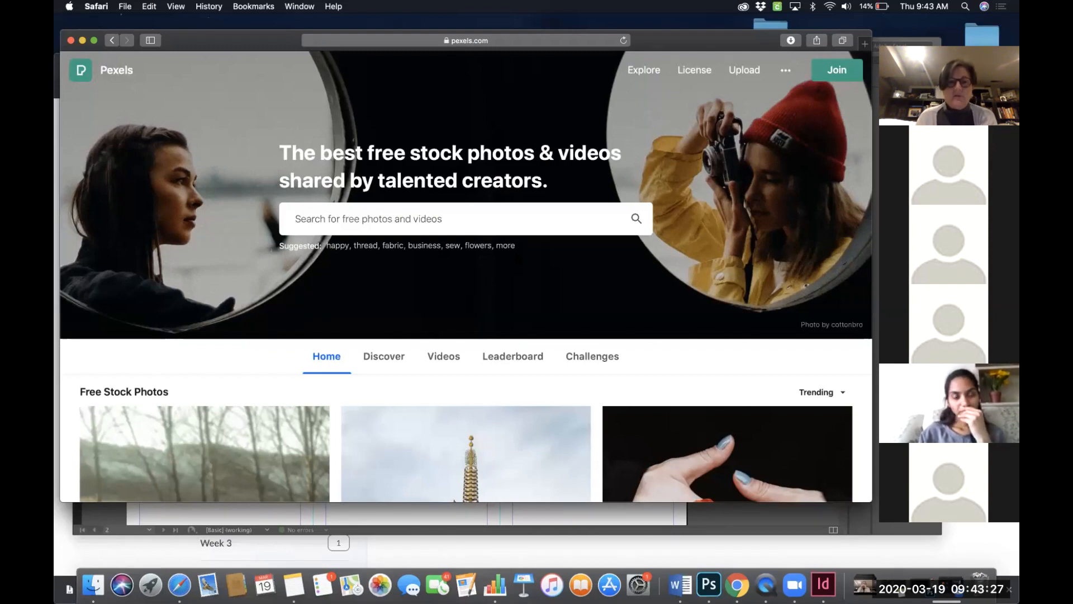
click(442, 218)
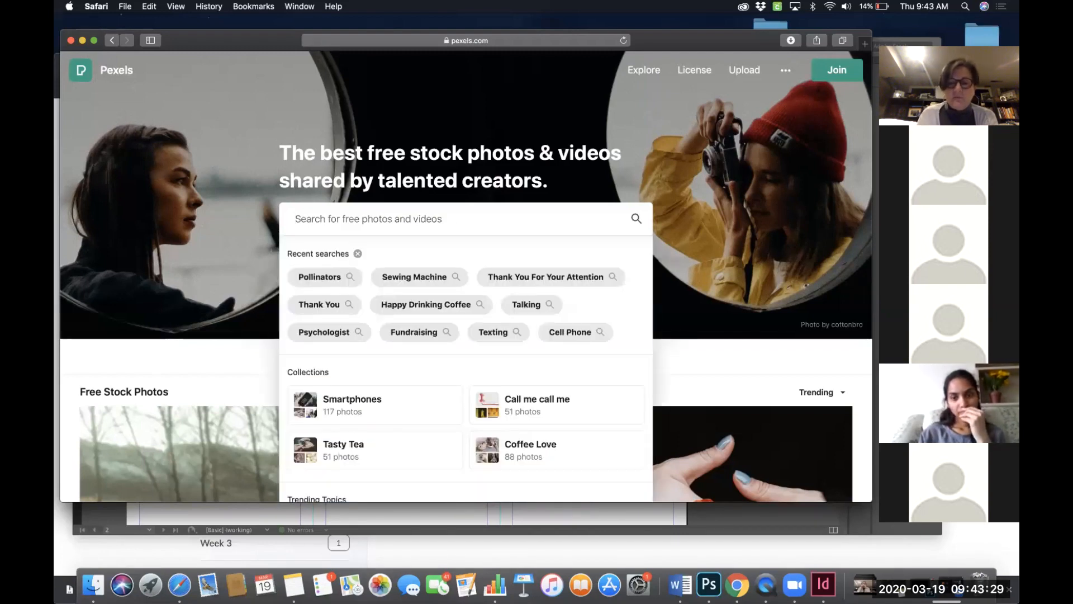
text(pollina)
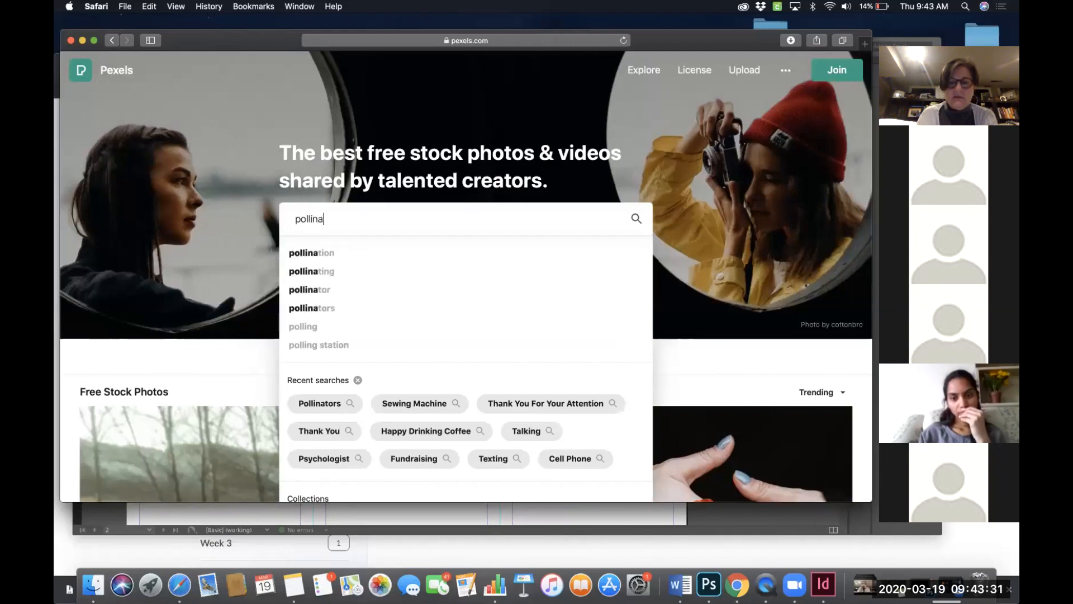
text(tors)
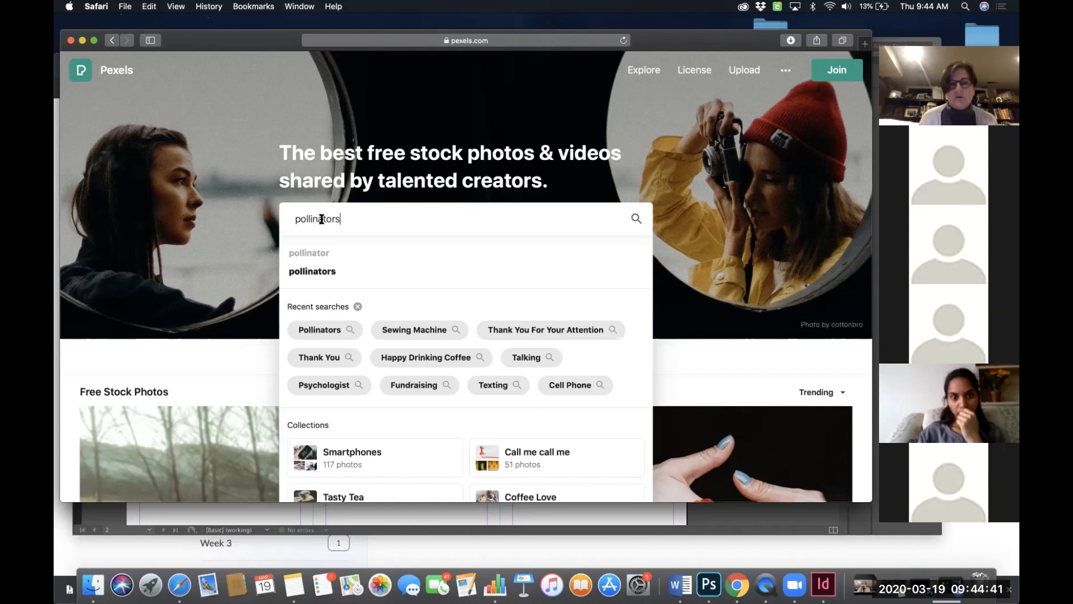
scroll(375, 249, down, 1)
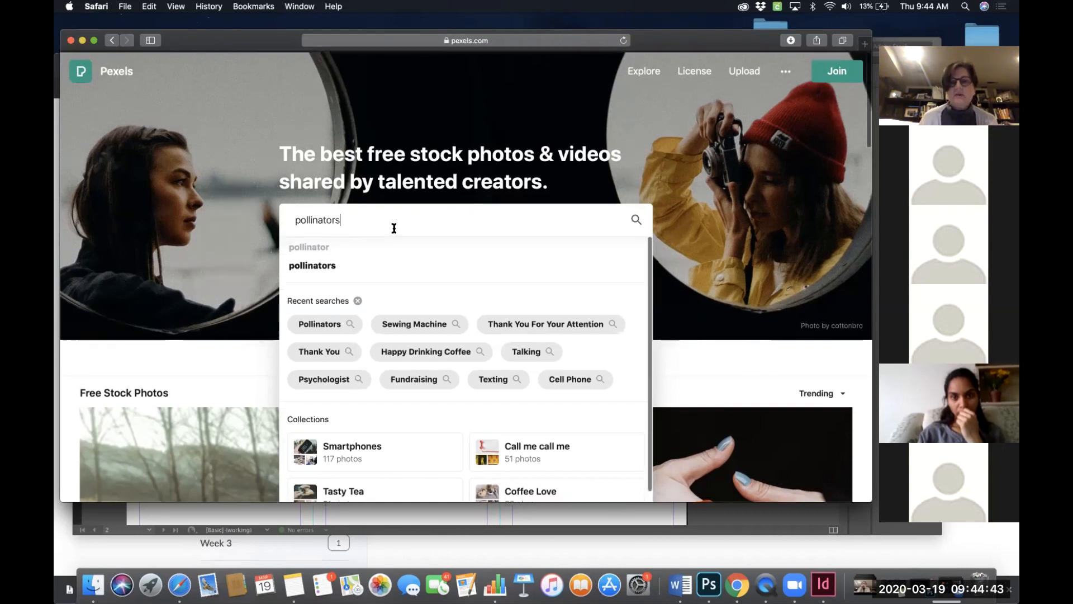
key(Return)
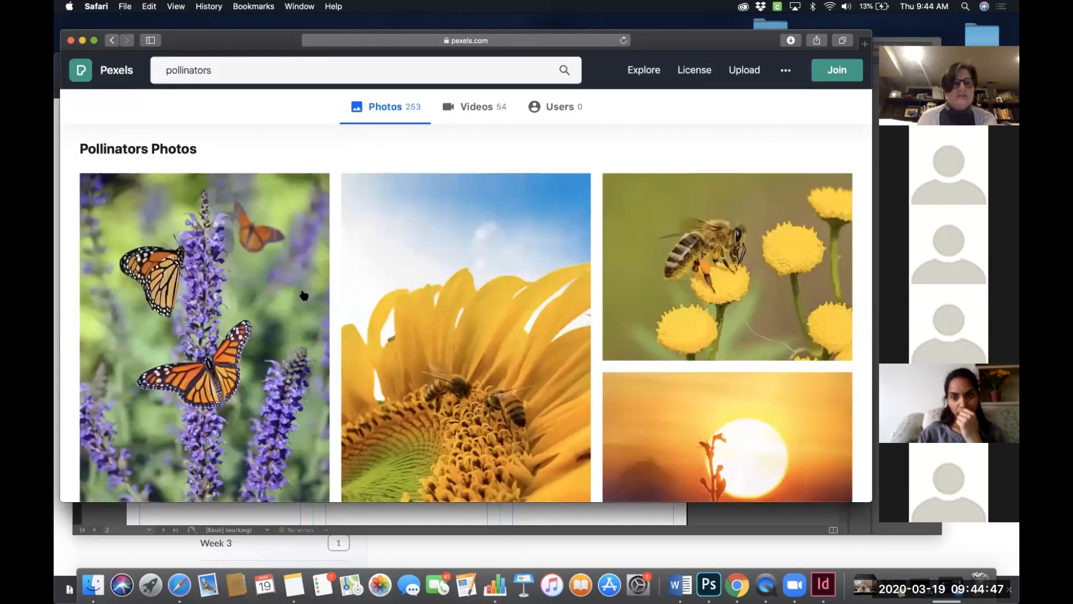
scroll(223, 321, down, 3)
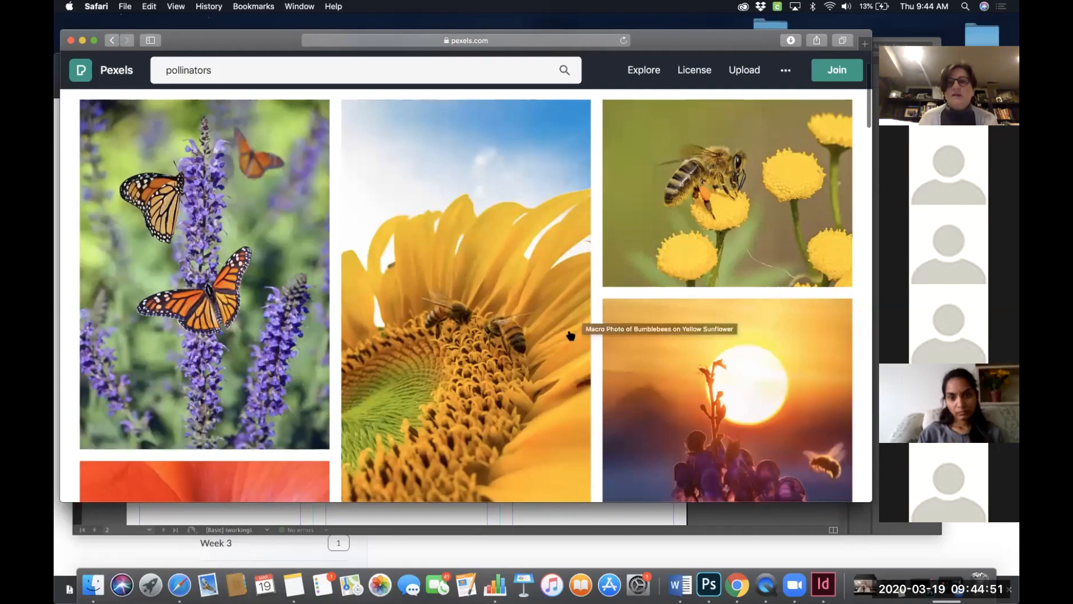
scroll(497, 332, down, 2)
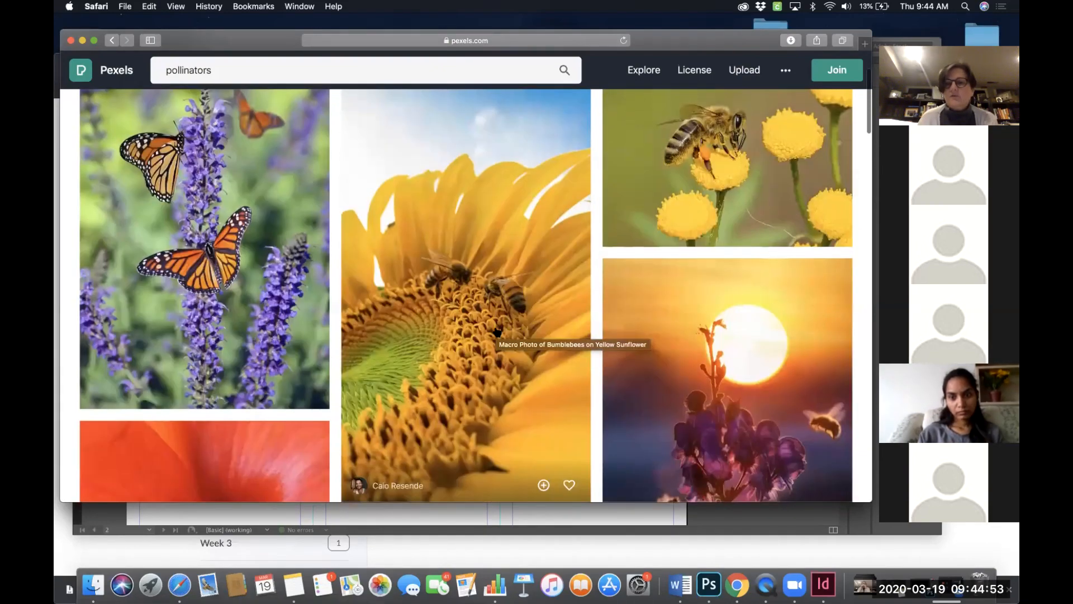
scroll(497, 332, down, 1)
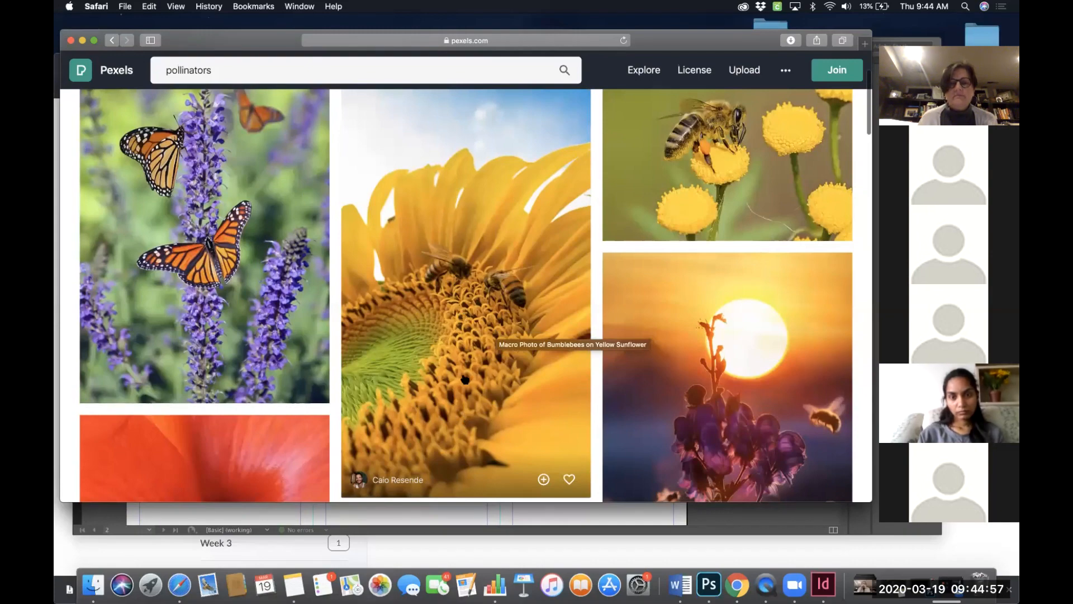
- Scroll through the pollinators search results to look for suitable photos
scroll(465, 379, down, 8)
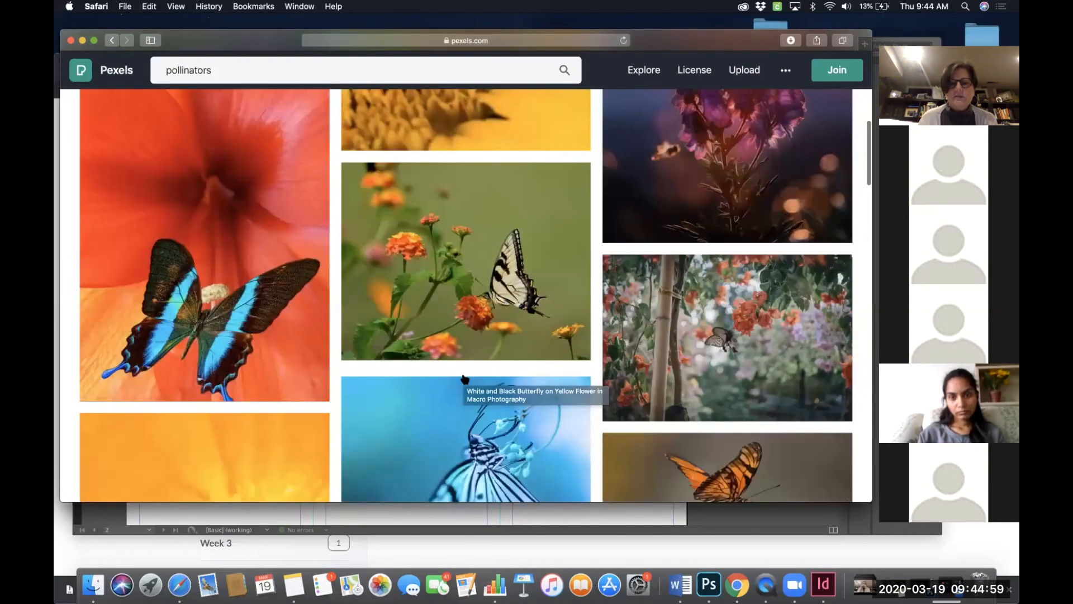
scroll(464, 380, down, 8)
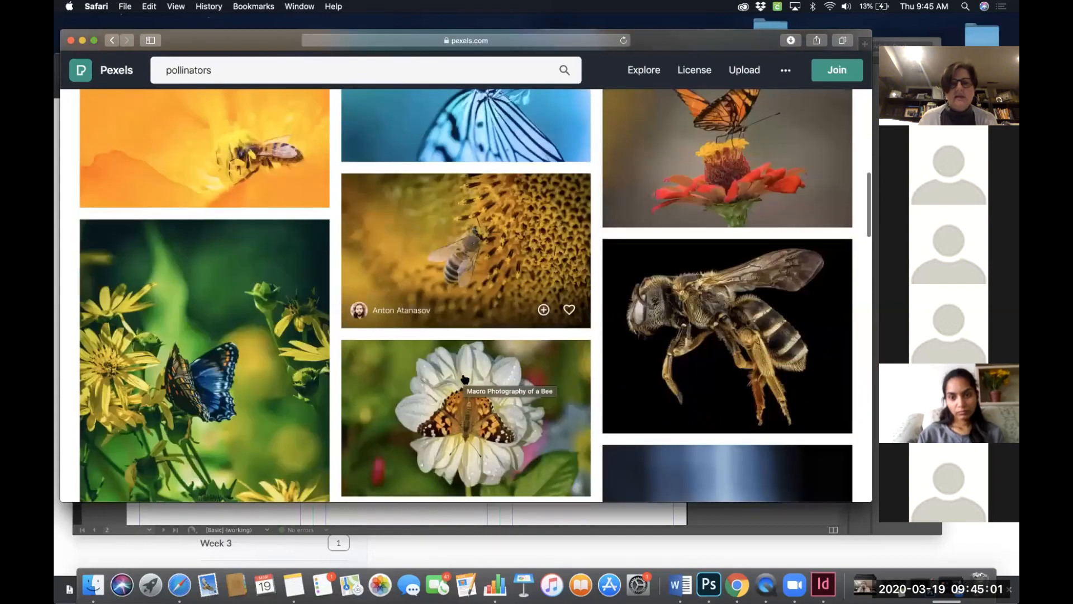
scroll(465, 379, down, 8)
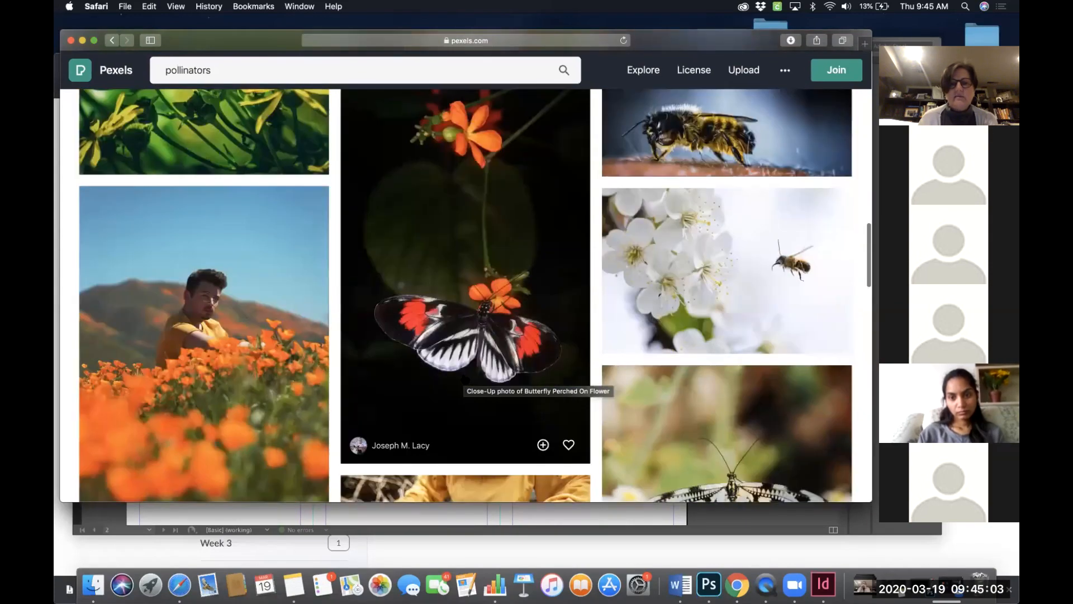
scroll(464, 379, down, 1)
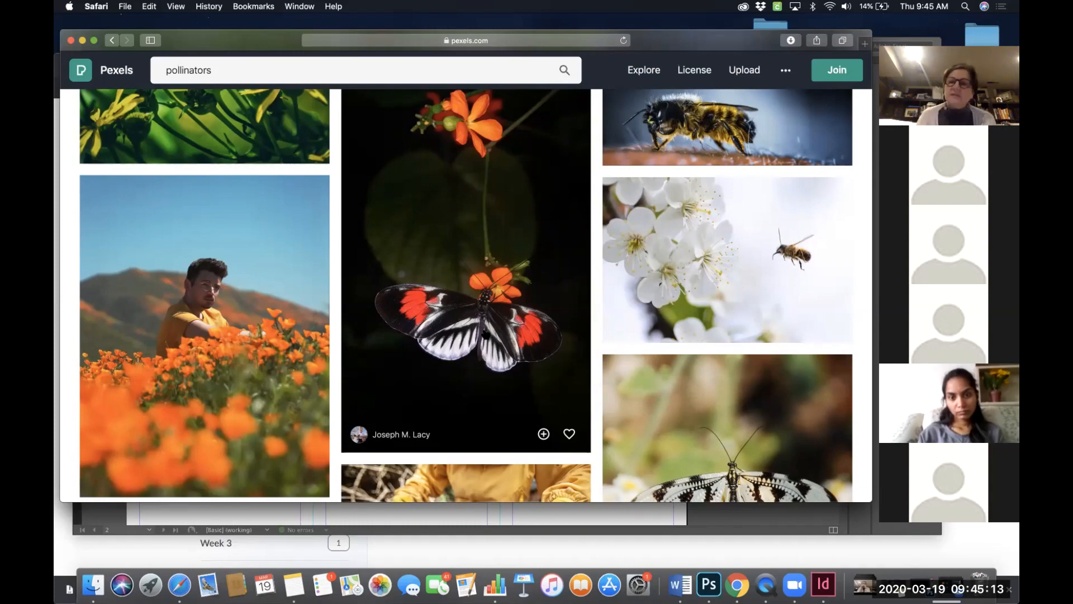
scroll(491, 324, down, 2)
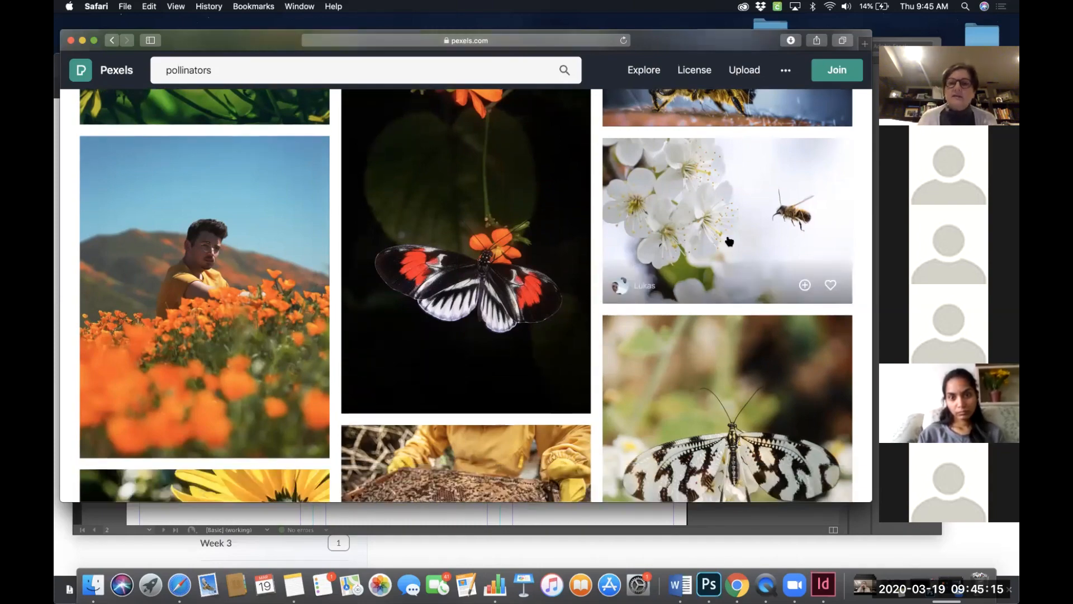
scroll(509, 291, down, 8)
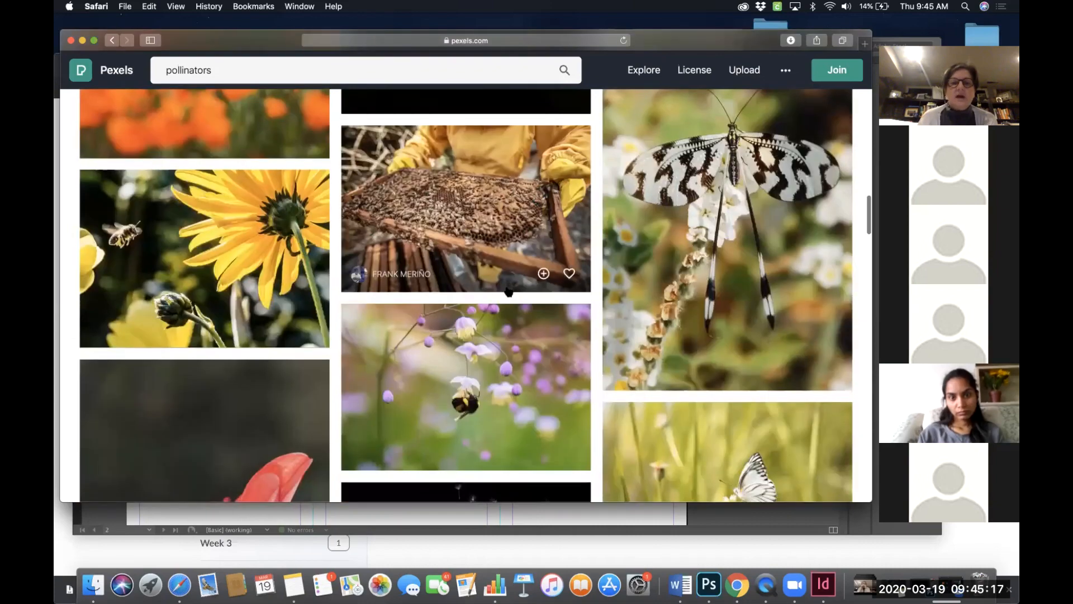
scroll(508, 292, down, 3)
scroll(480, 296, down, 2)
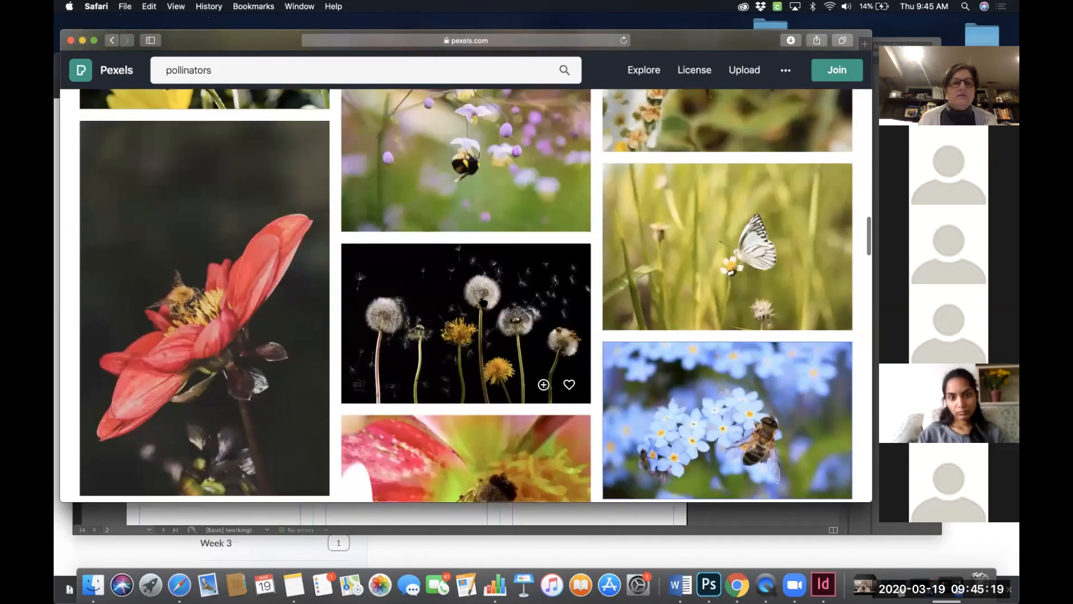
scroll(180, 296, down, 2)
scroll(179, 295, up, 1)
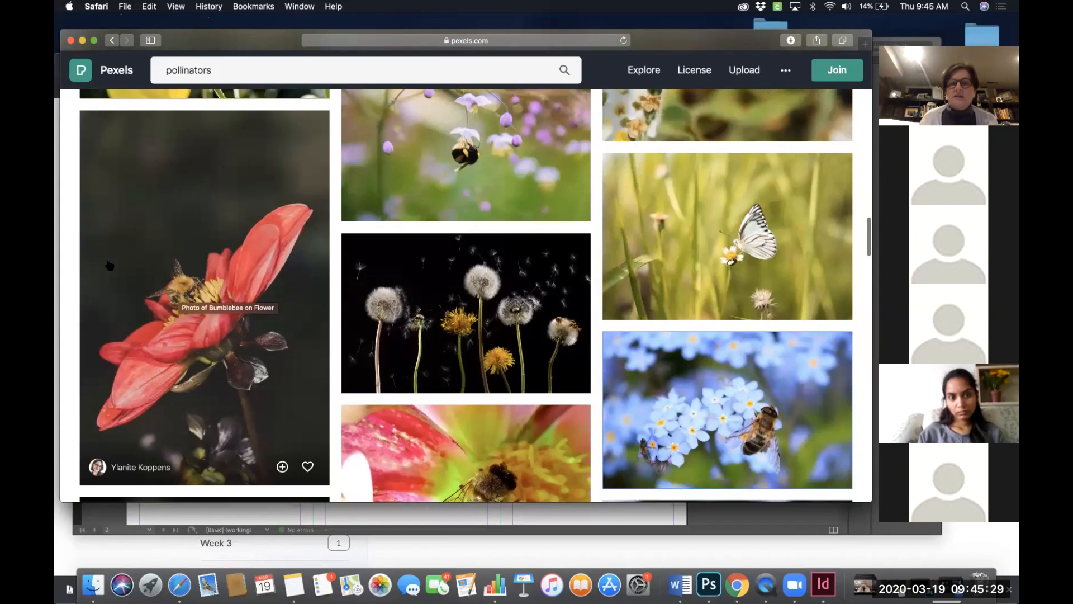
- Open the bumblebee-on-red-flower photo, examine its download size options, and close it without downloading
click(206, 217)
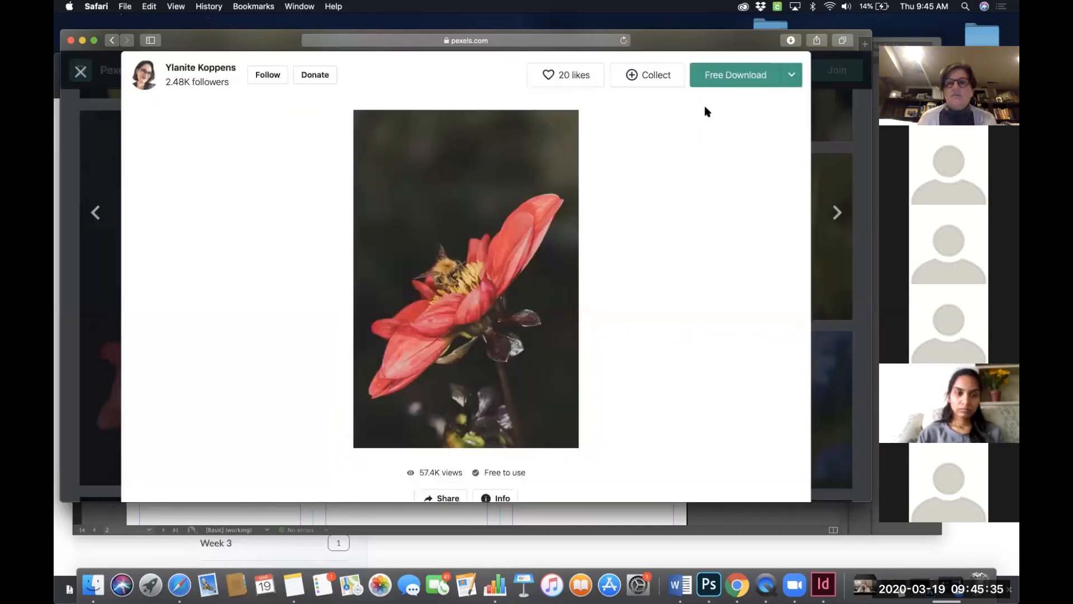
click(792, 74)
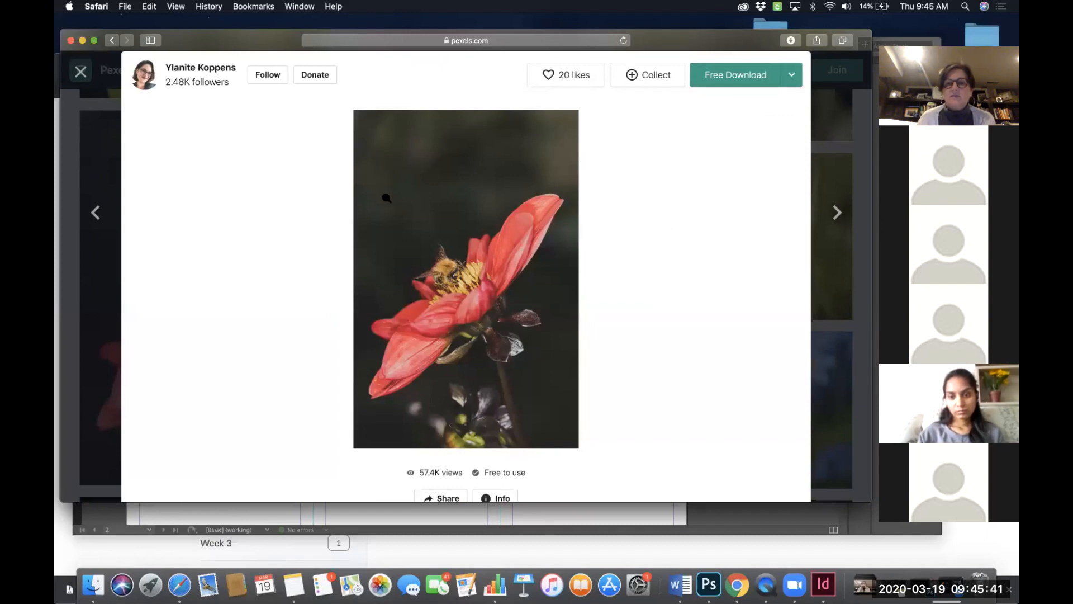
click(793, 77)
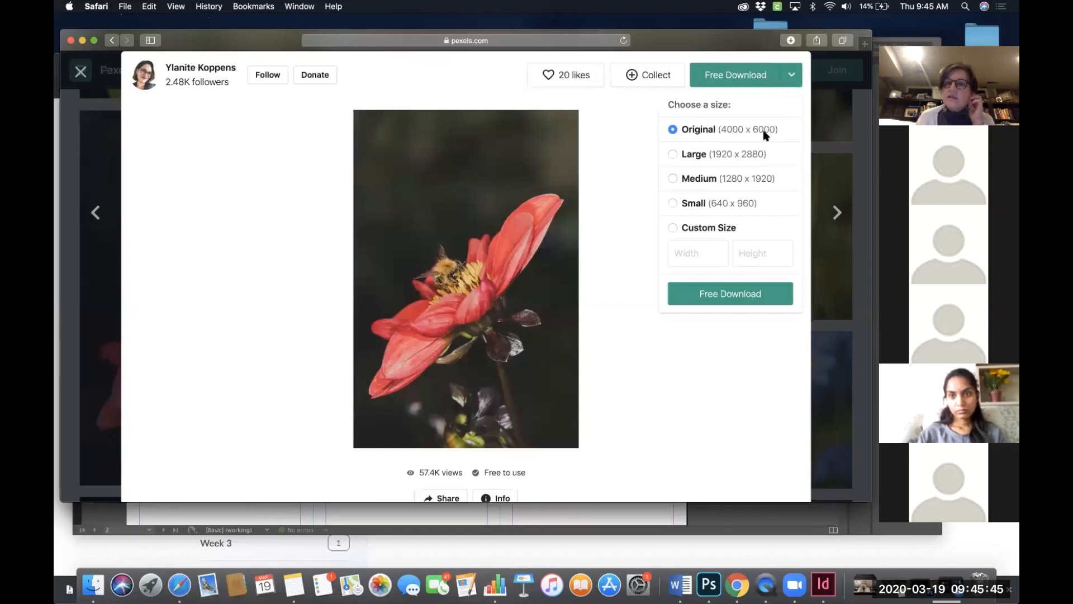
click(745, 157)
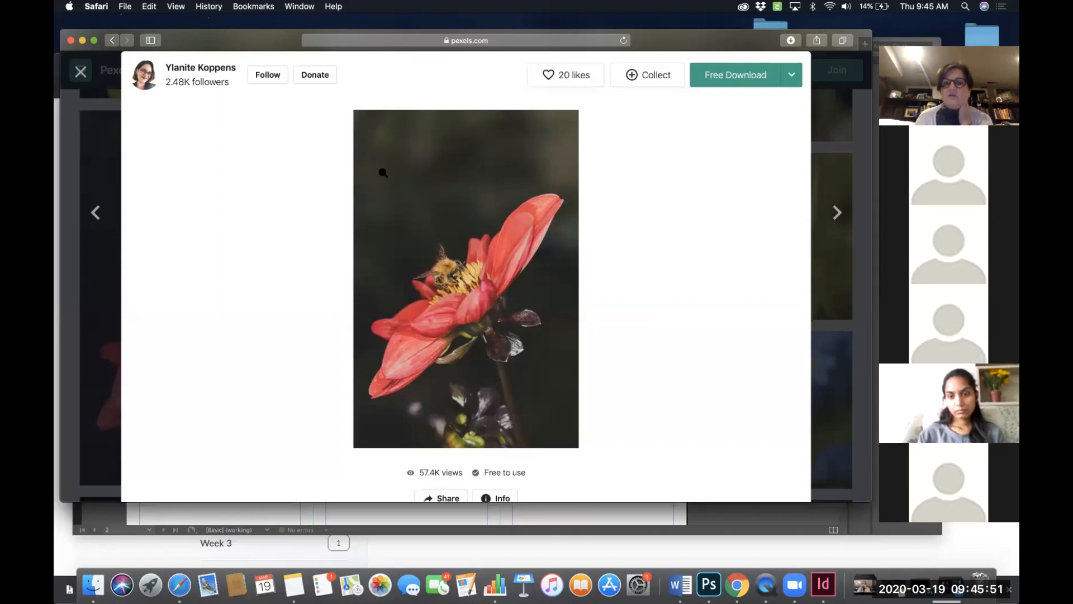
click(792, 76)
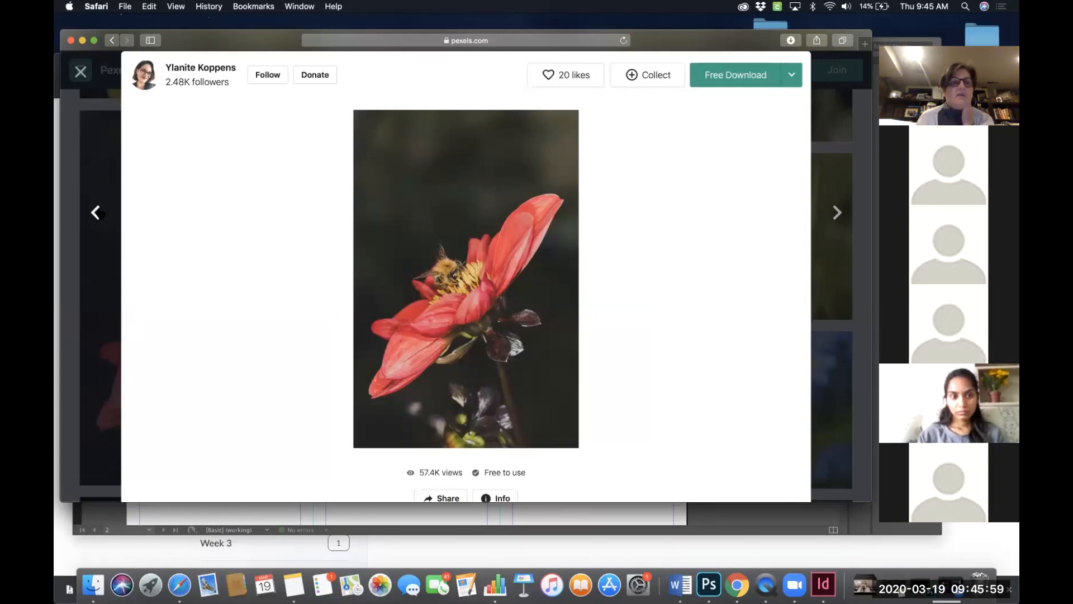
click(81, 72)
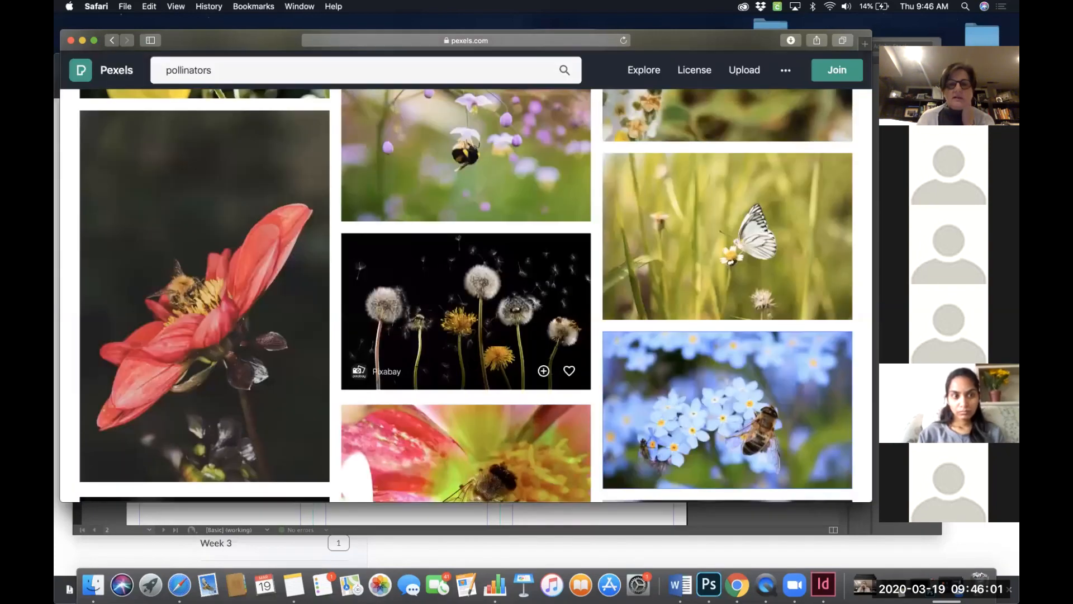
- Keep scrolling through further pollinators results to compare more bee and butterfly photos
scroll(472, 363, down, 5)
scroll(473, 363, down, 5)
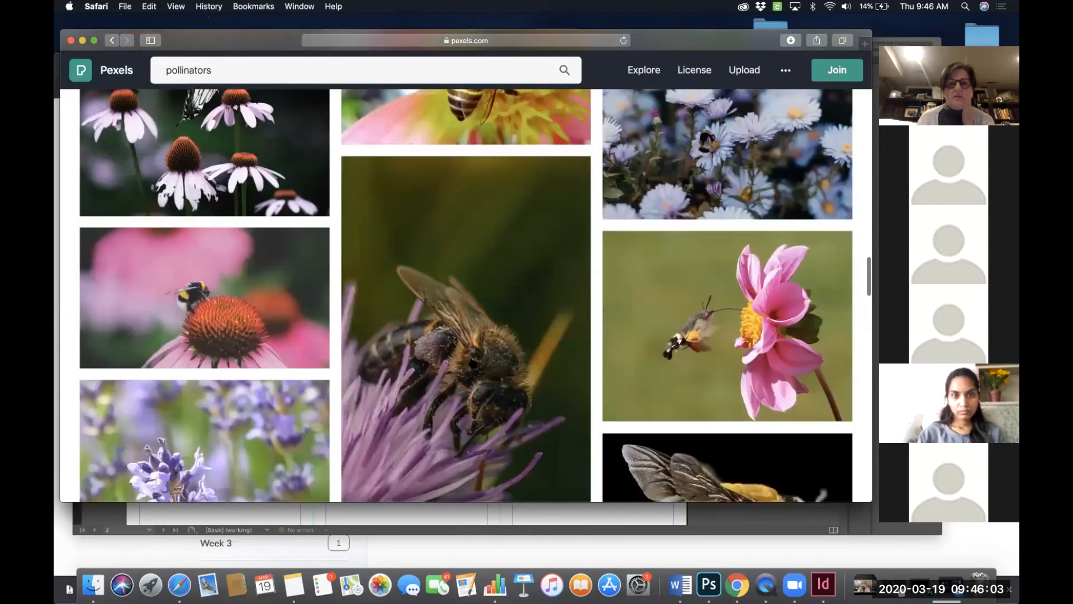
scroll(472, 363, up, 2)
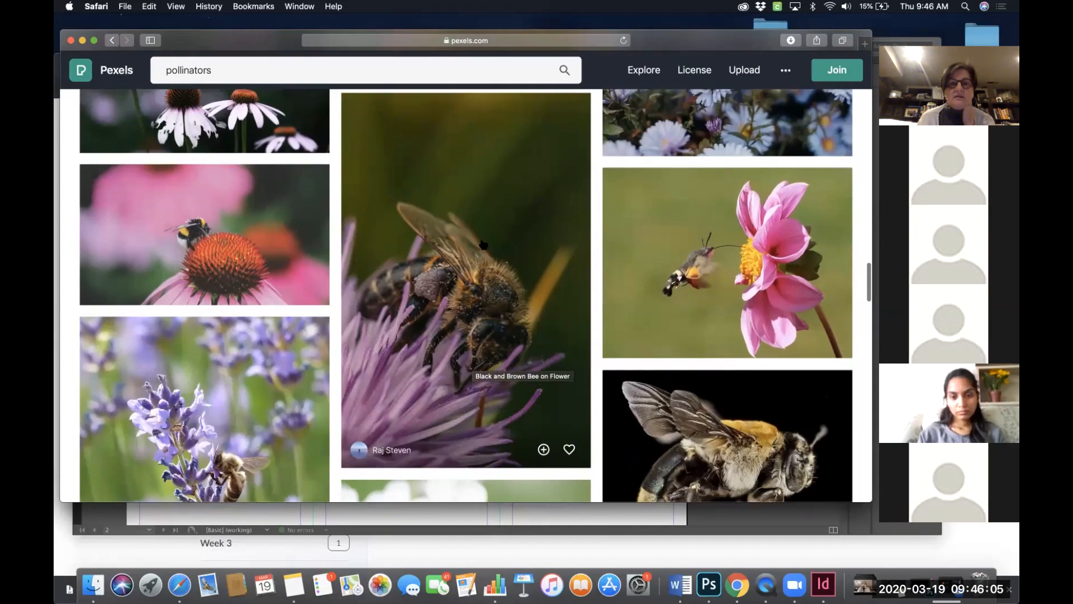
scroll(537, 310, down, 4)
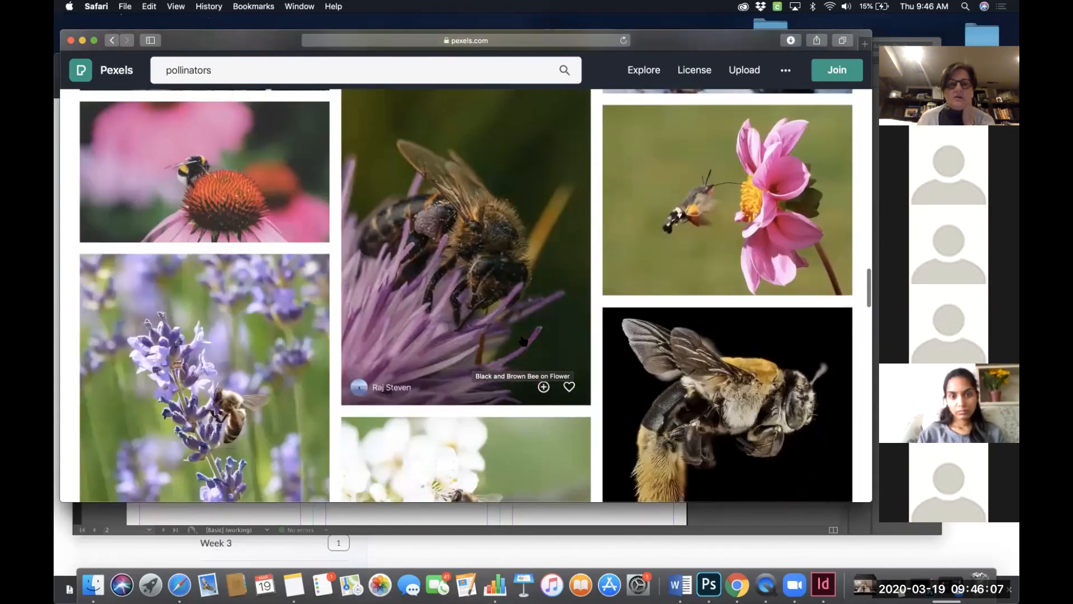
scroll(524, 341, down, 1)
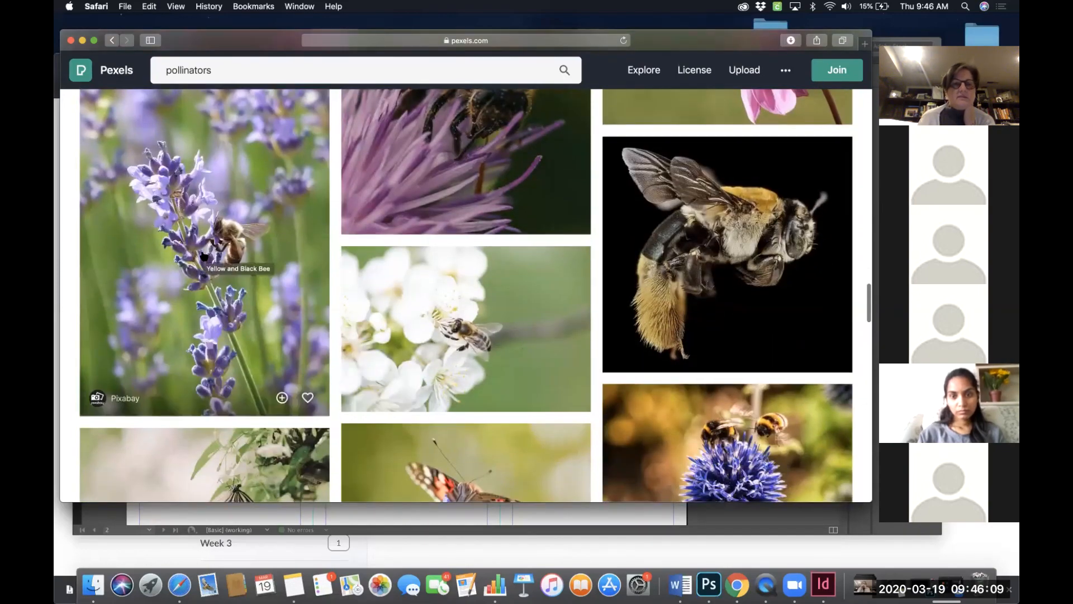
scroll(407, 211, down, 10)
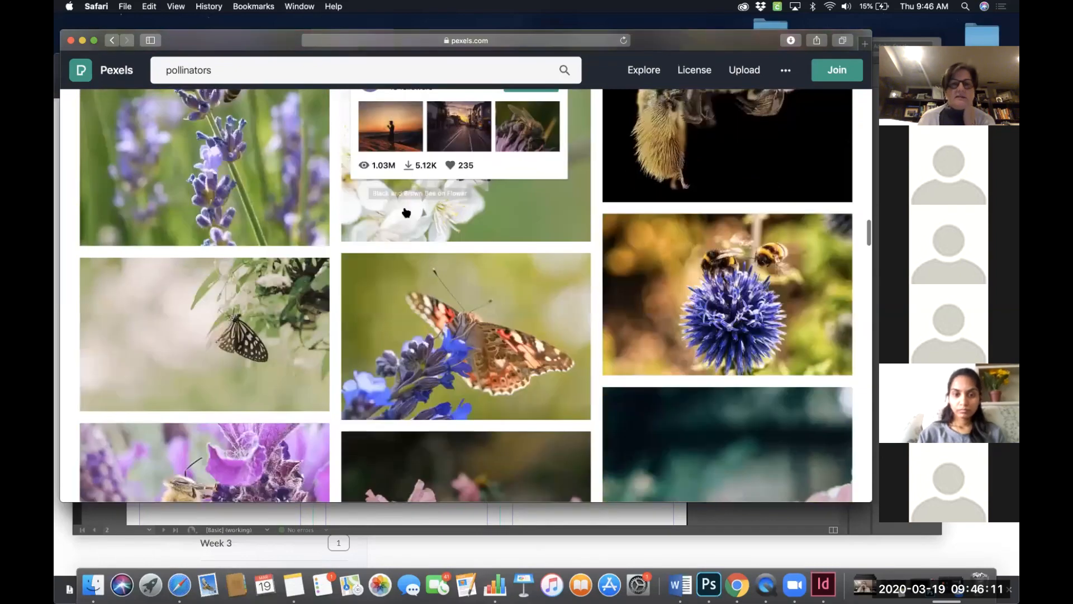
scroll(407, 212, down, 3)
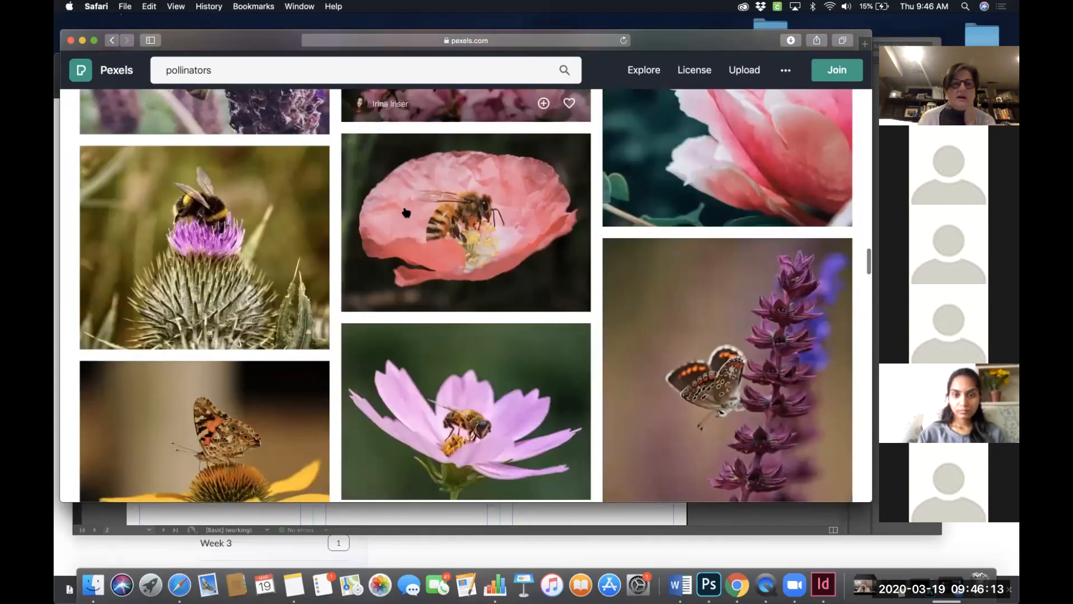
scroll(148, 204, up, 4)
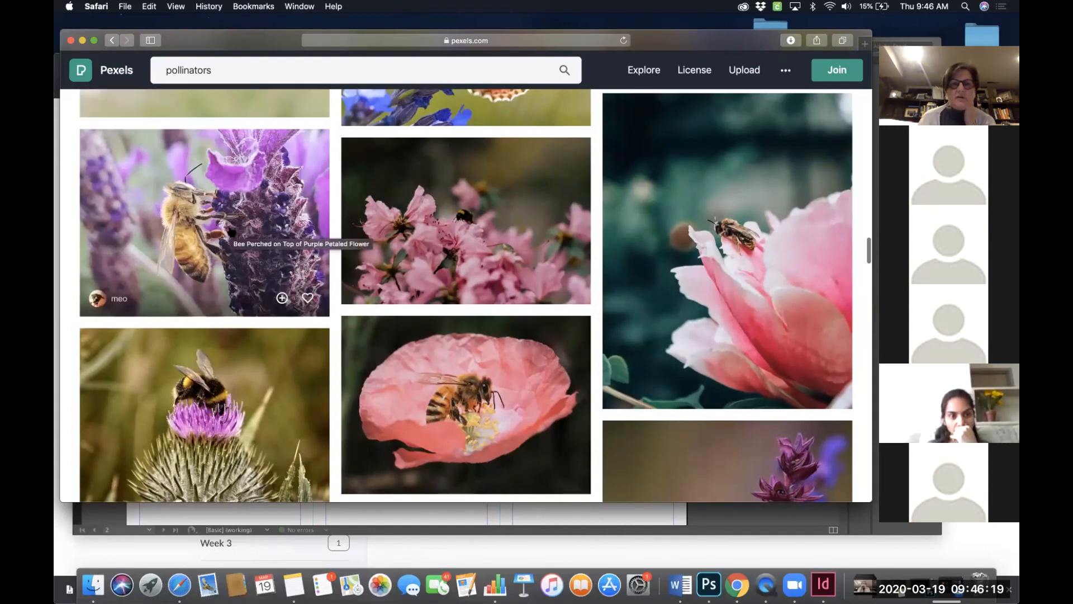
scroll(262, 250, down, 2)
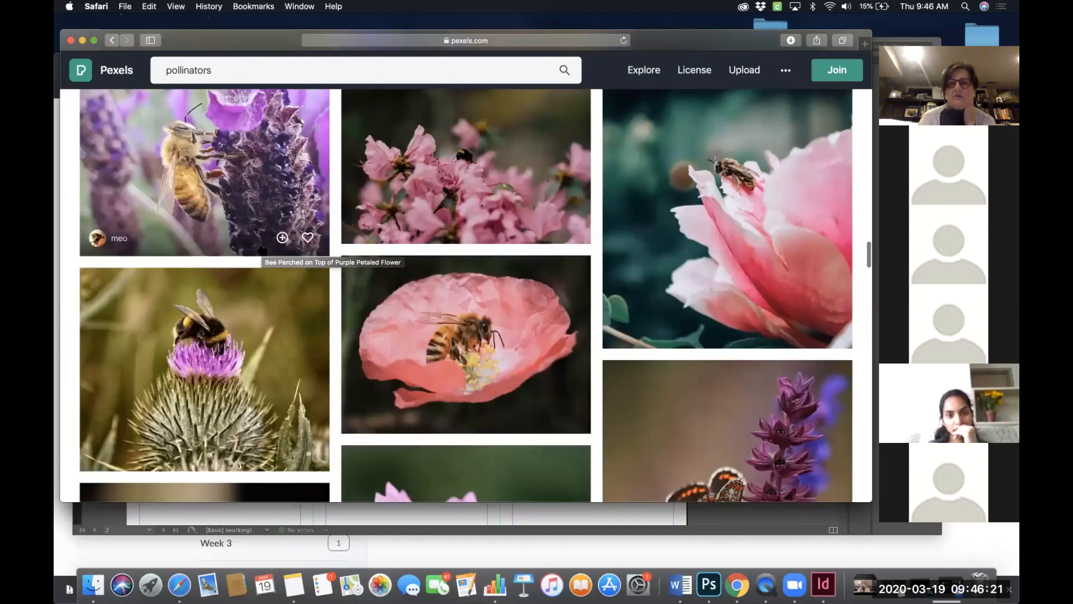
scroll(598, 250, down, 4)
scroll(598, 251, down, 3)
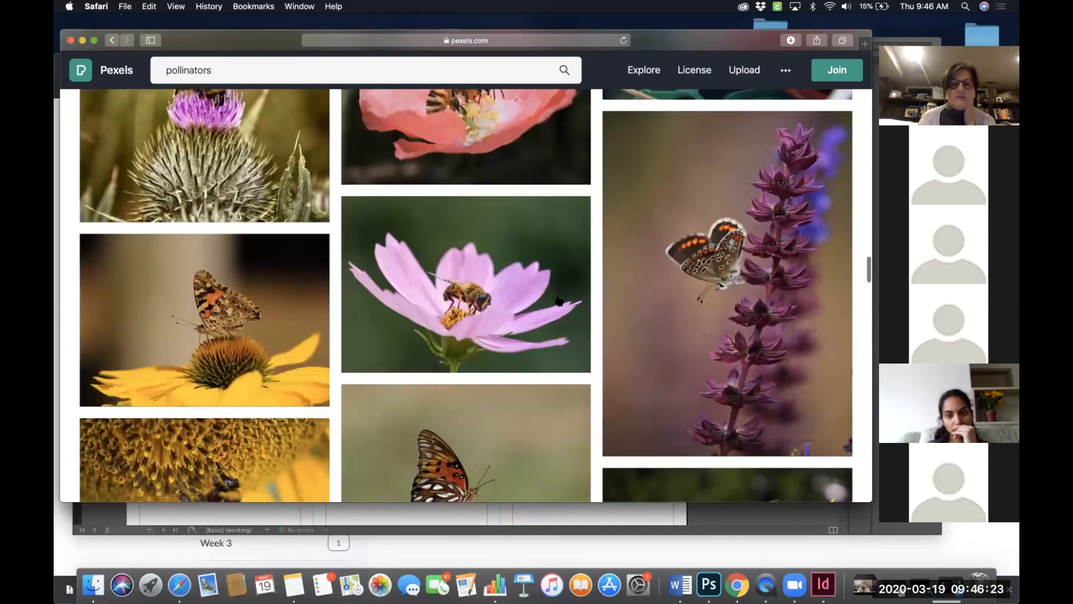
scroll(532, 296, down, 3)
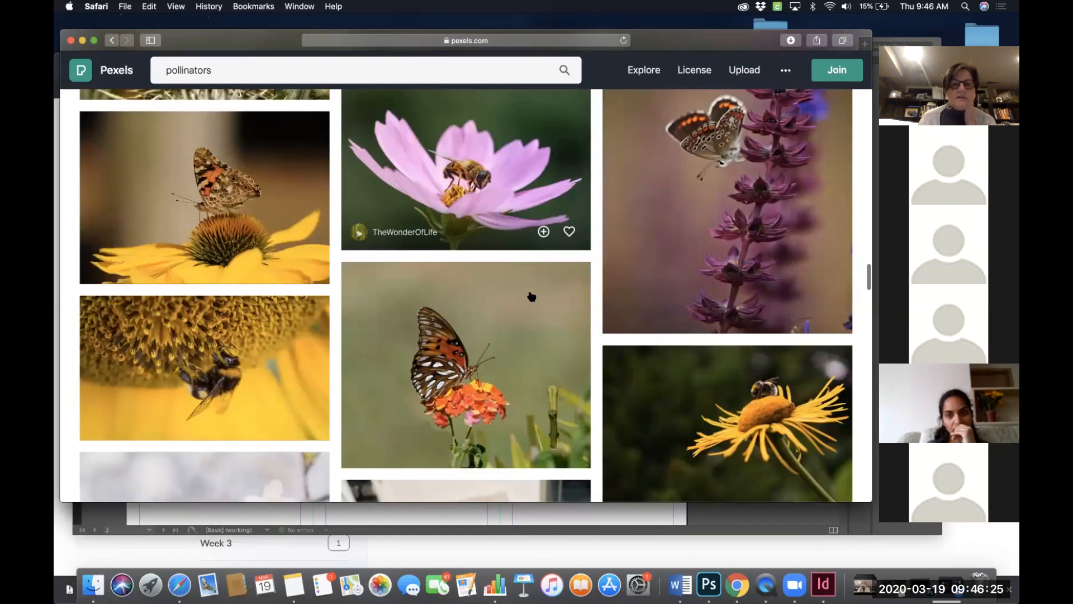
scroll(532, 296, down, 4)
scroll(531, 296, down, 3)
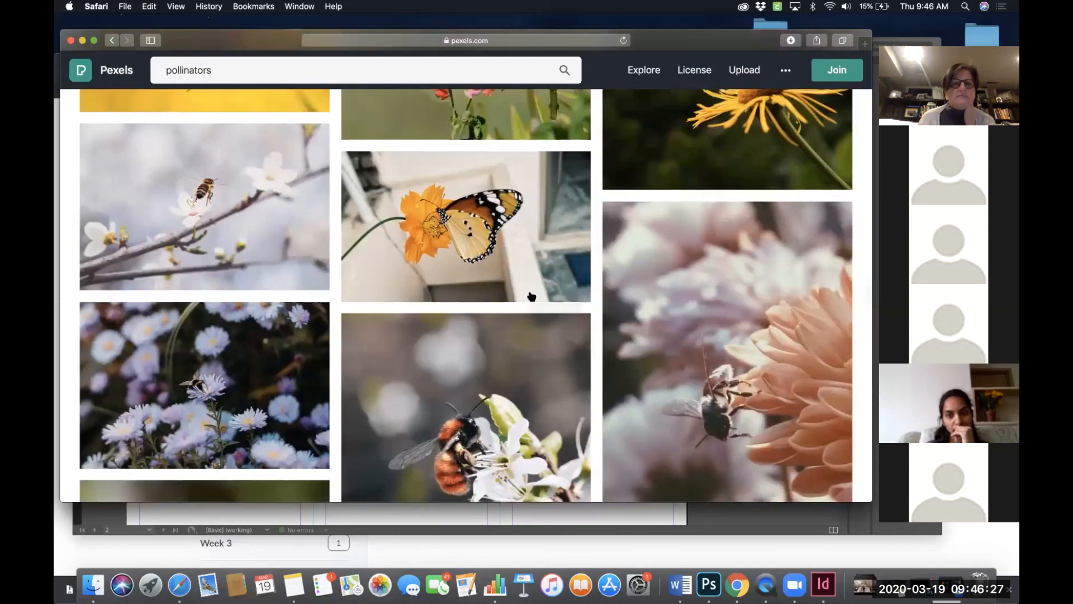
scroll(531, 297, down, 3)
scroll(531, 296, down, 2)
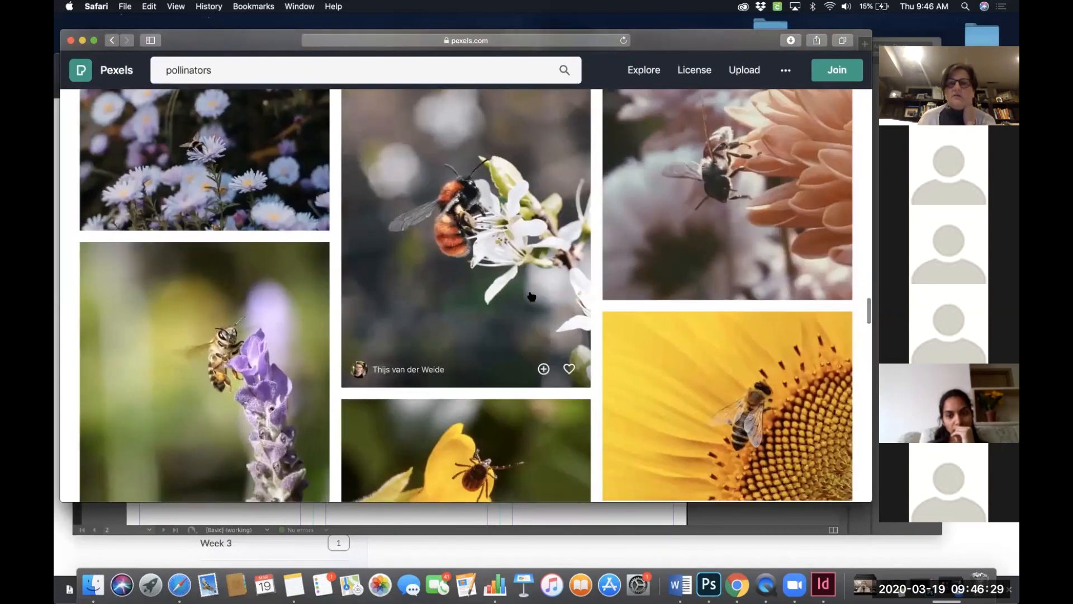
scroll(531, 296, down, 3)
scroll(532, 297, up, 2)
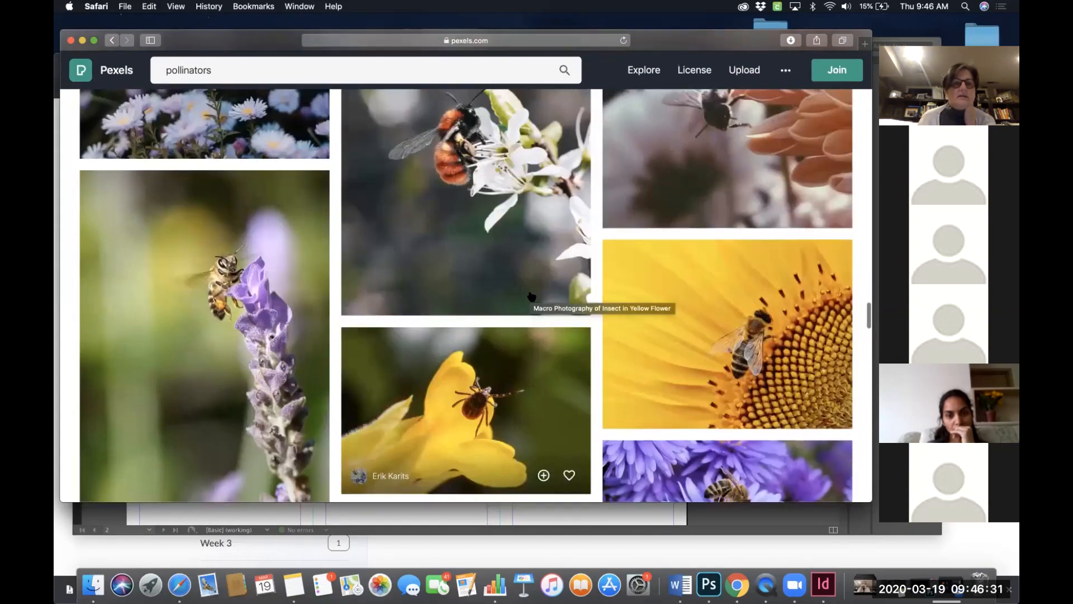
scroll(249, 284, down, 1)
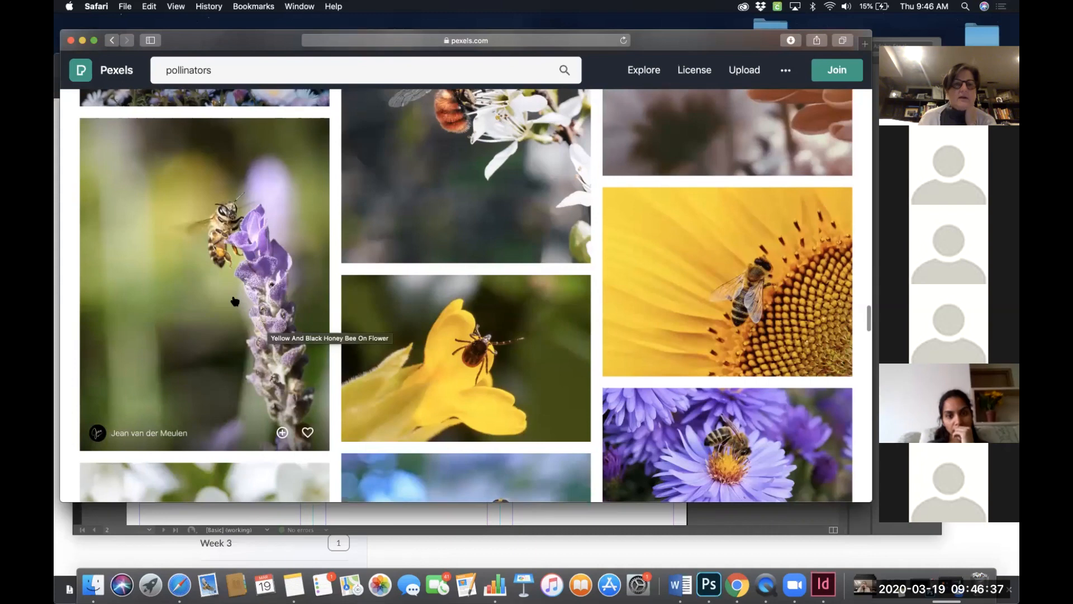
- Download the honey bee on lavender photo at its Original 3097 x 4129 size and close the opened preview
click(232, 295)
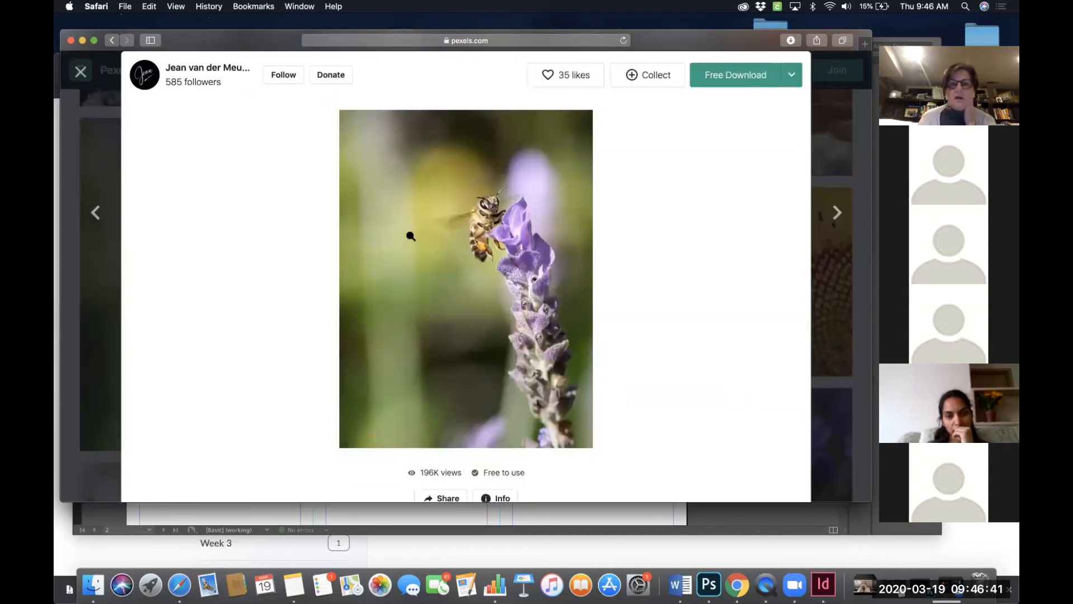
click(791, 75)
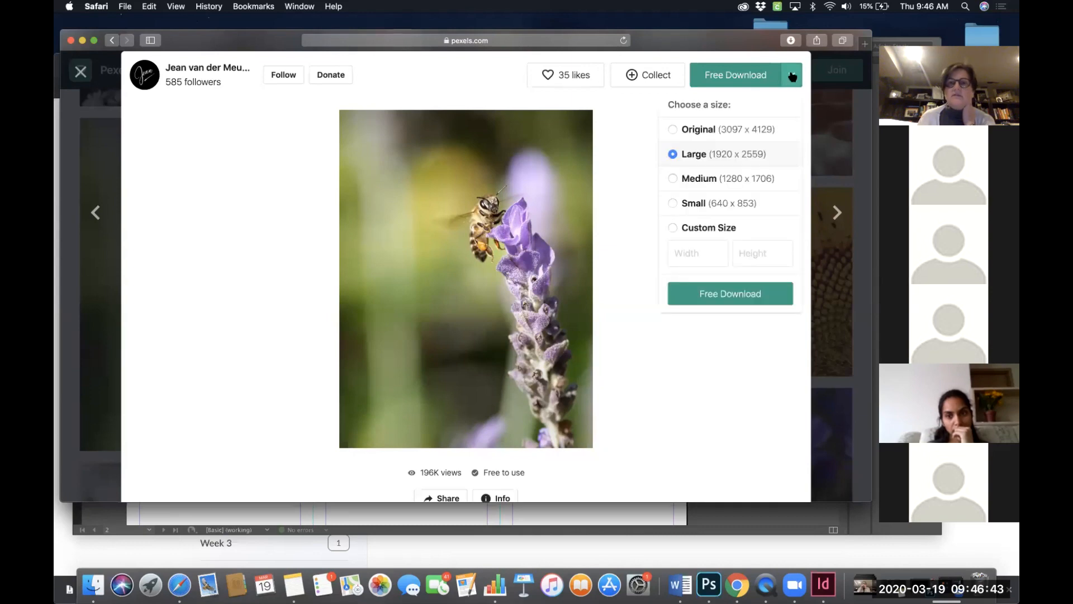
click(729, 129)
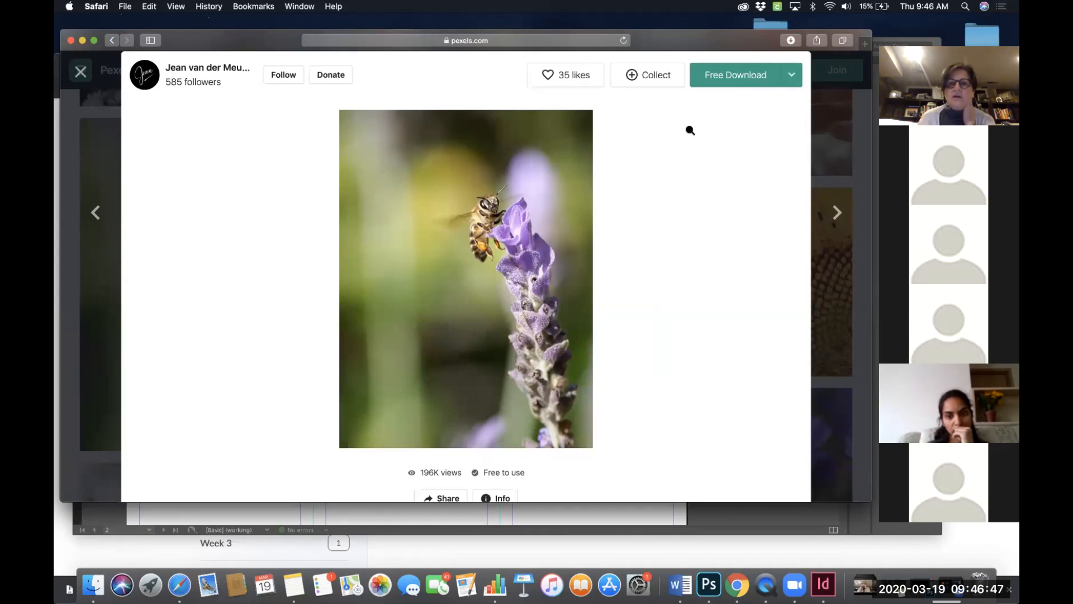
click(786, 79)
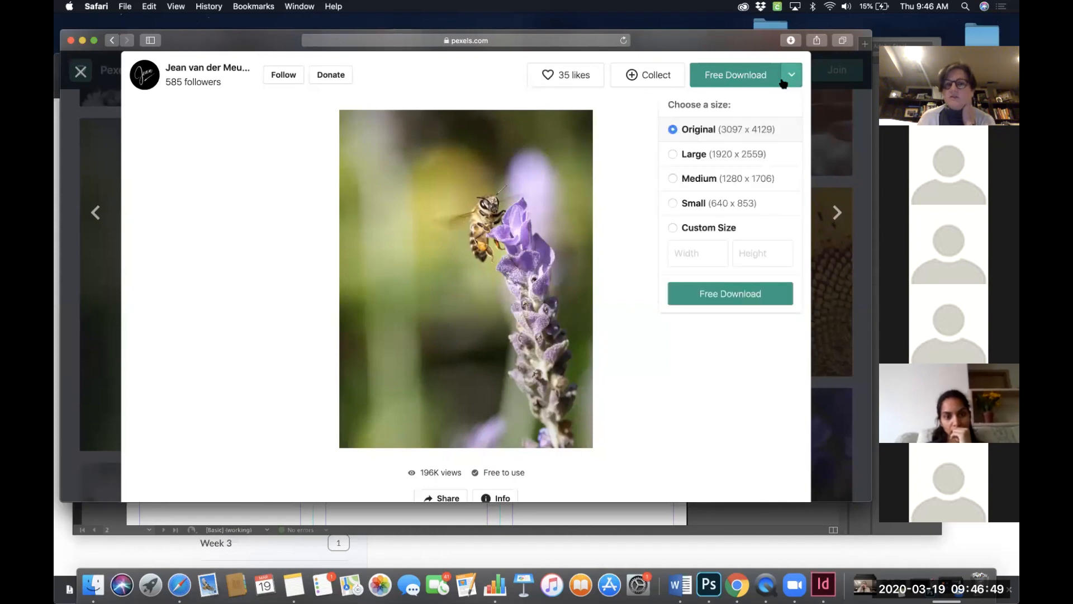
click(783, 83)
click(789, 76)
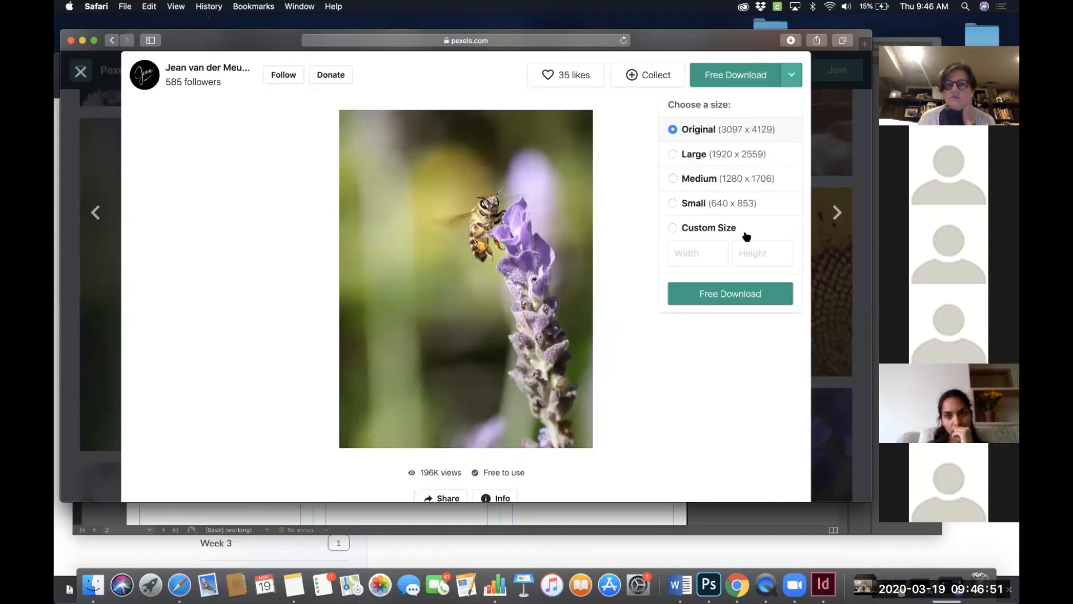
click(730, 293)
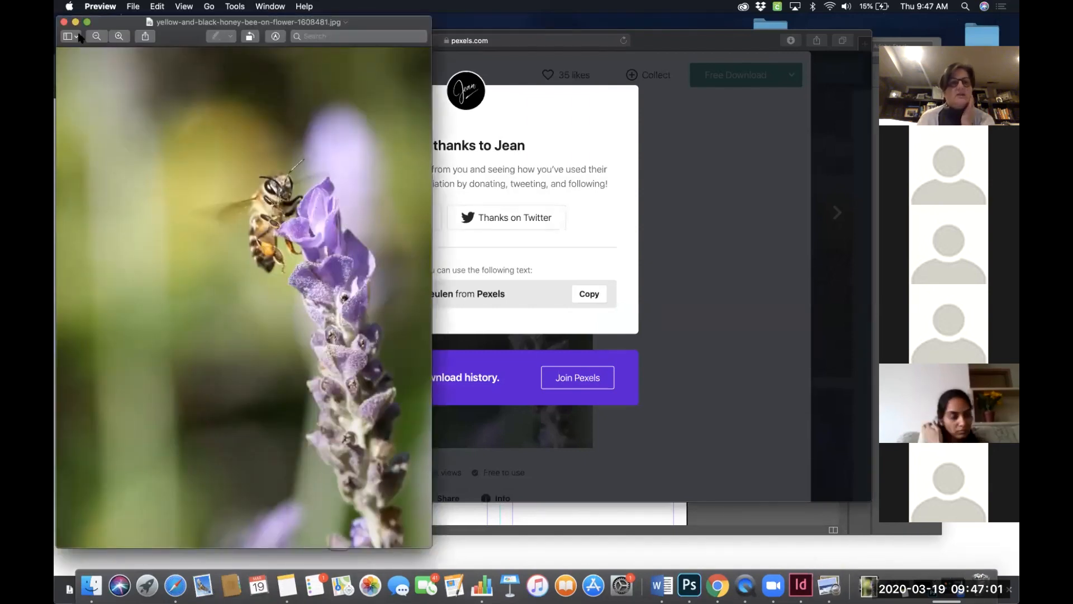
click(63, 22)
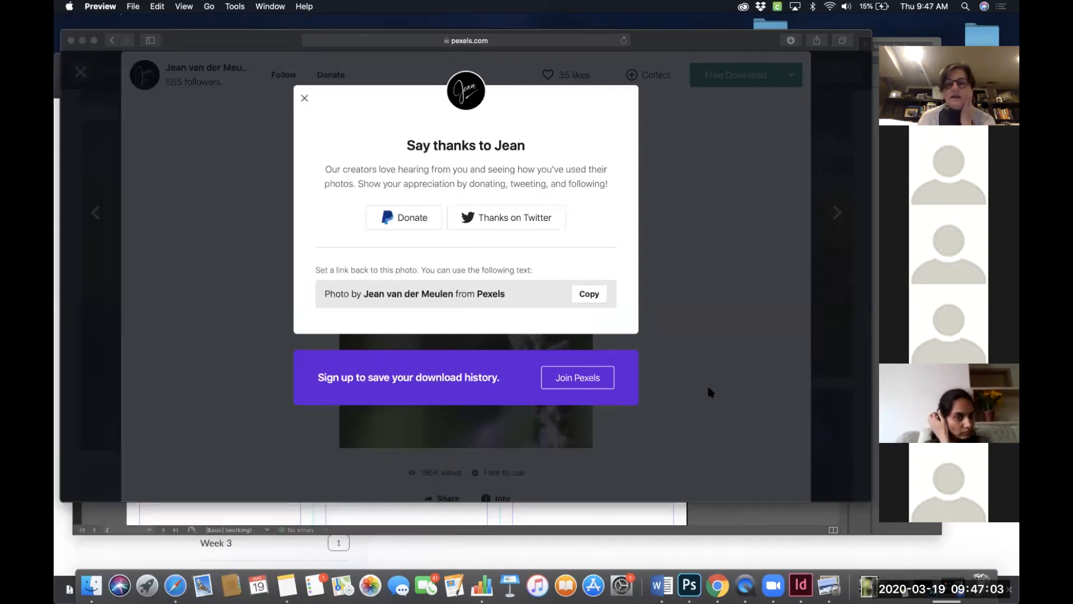
- Close the thank-you dialog and photo view, and scroll further through the pollinators results to compare more photos
click(304, 100)
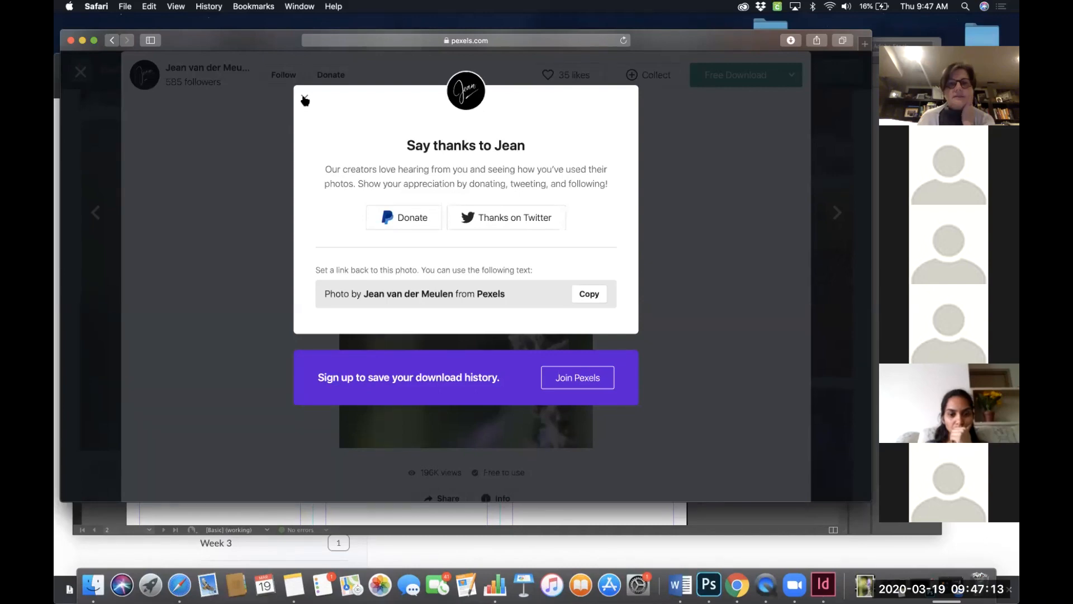
click(81, 72)
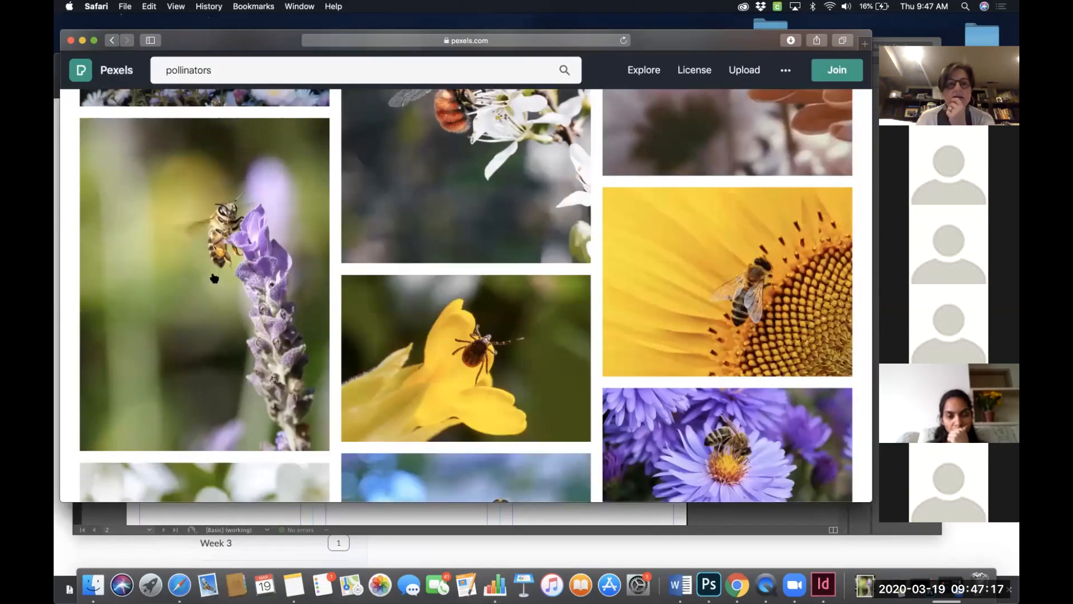
scroll(544, 312, down, 6)
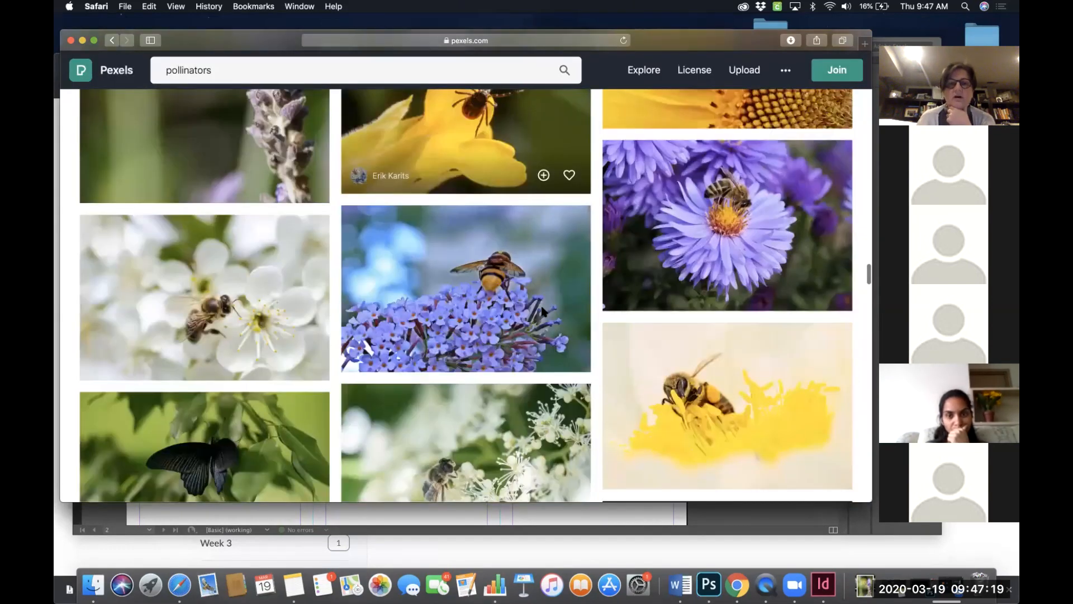
scroll(544, 311, down, 4)
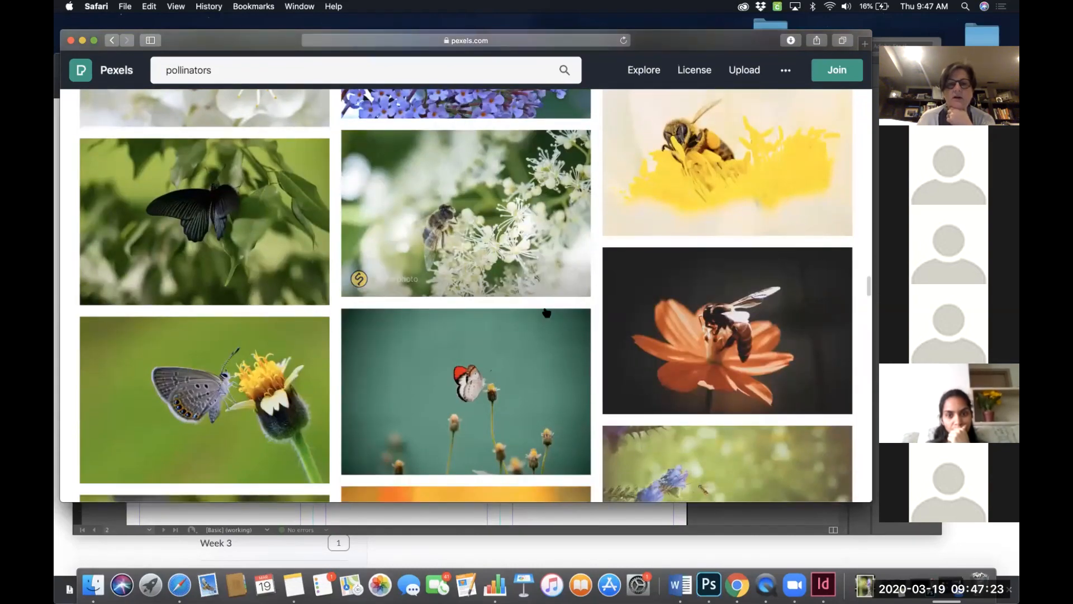
scroll(544, 312, down, 3)
scroll(544, 312, down, 1)
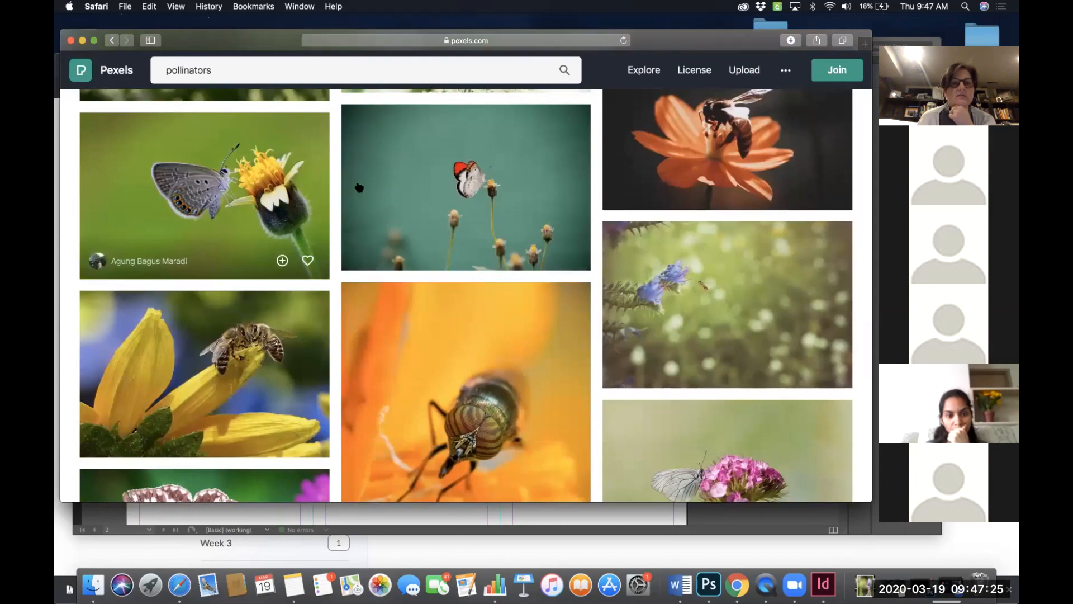
scroll(462, 349, down, 3)
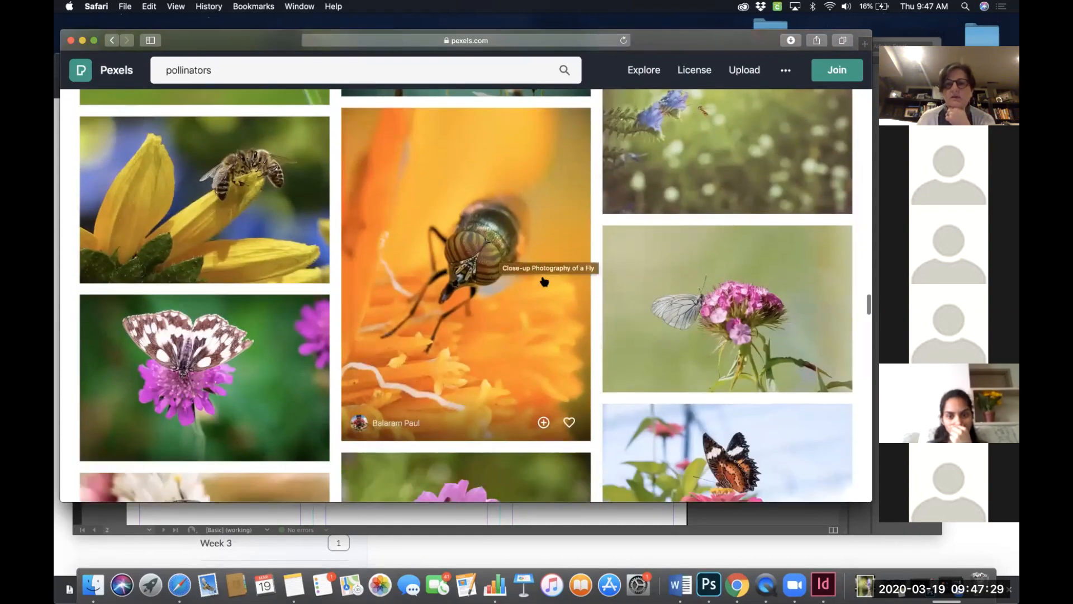
scroll(539, 291, down, 5)
scroll(537, 296, down, 2)
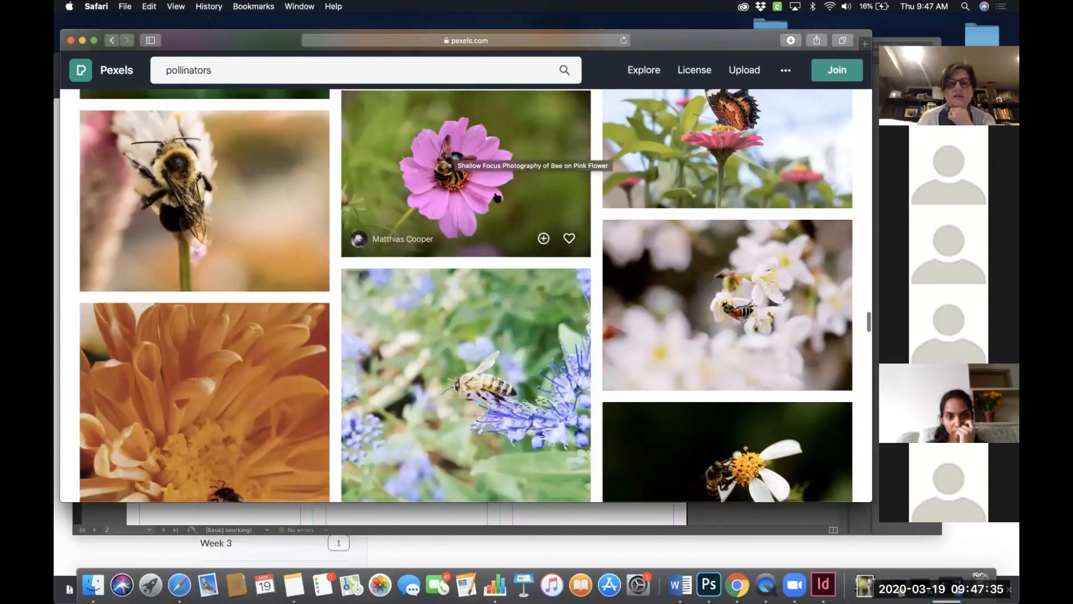
scroll(496, 196, down, 6)
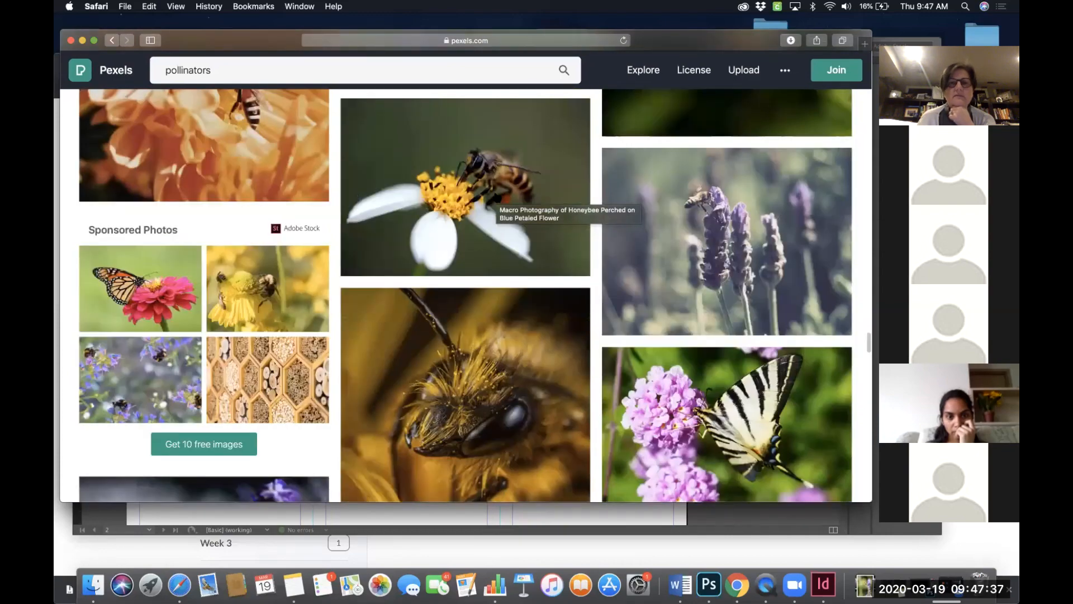
scroll(474, 258, down, 3)
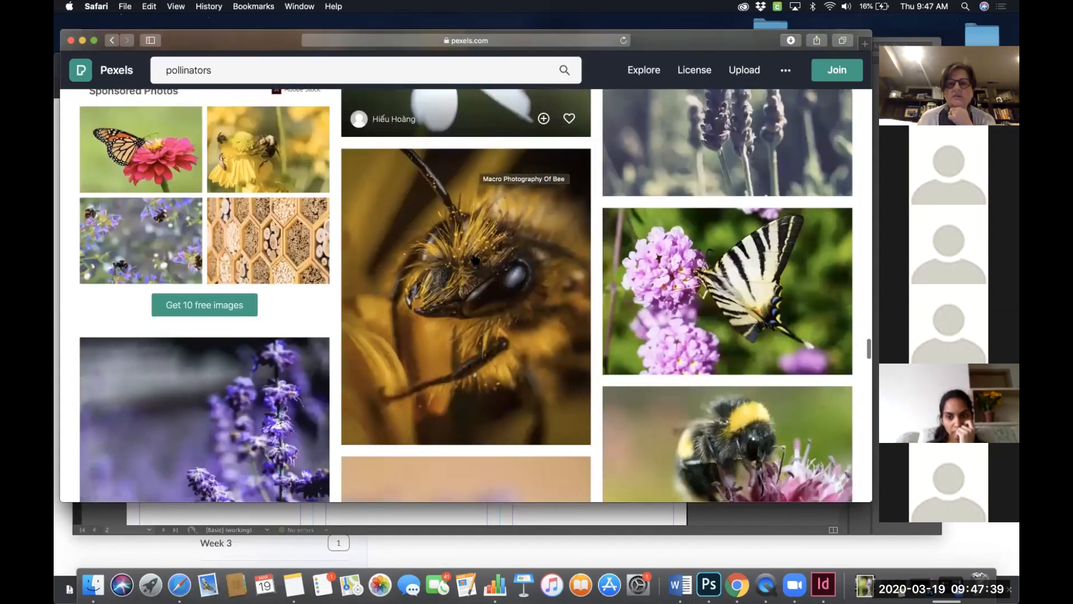
scroll(506, 306, down, 3)
scroll(506, 306, down, 2)
scroll(546, 311, down, 5)
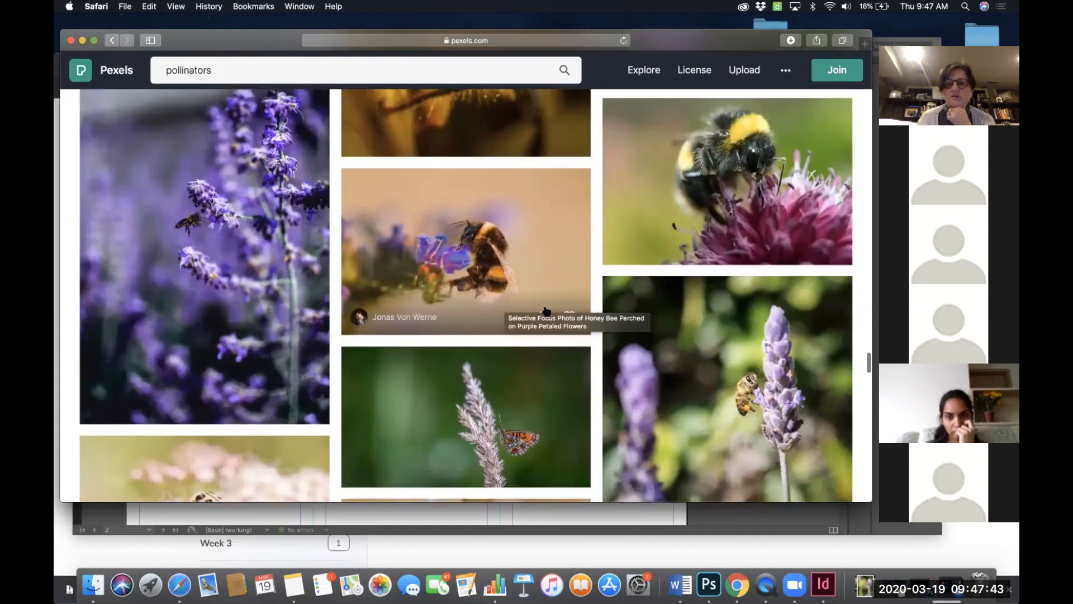
scroll(547, 311, down, 6)
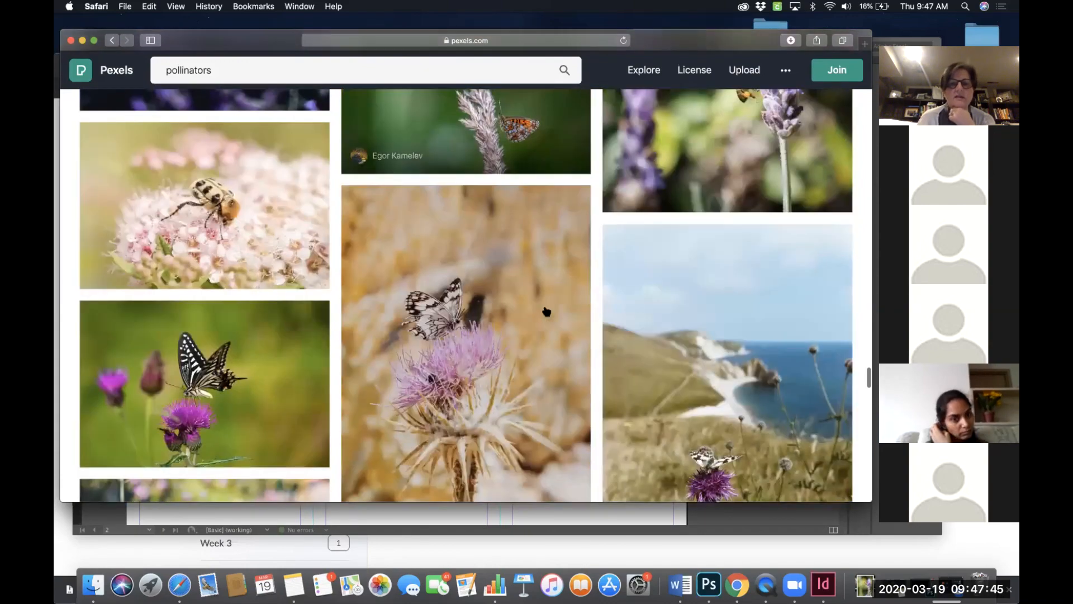
scroll(547, 310, down, 12)
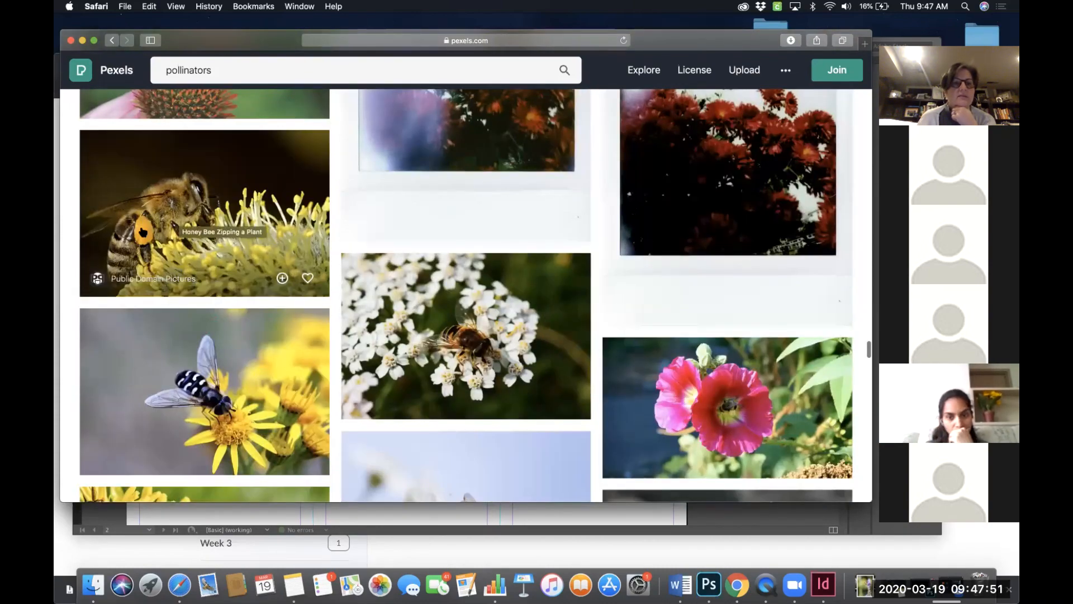
scroll(452, 346, down, 2)
scroll(453, 346, up, 2)
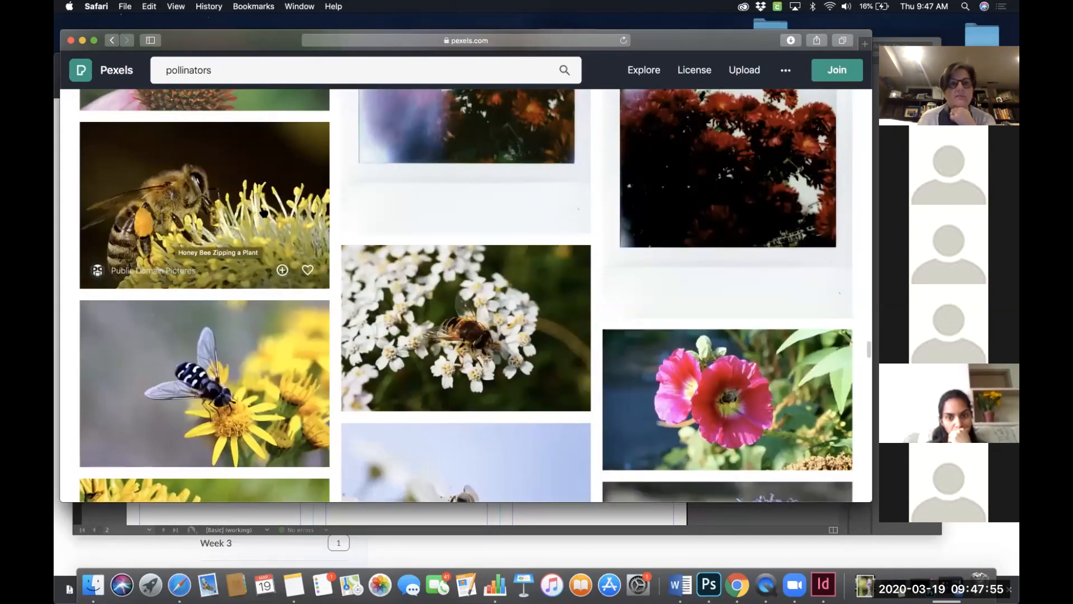
scroll(250, 241, down, 3)
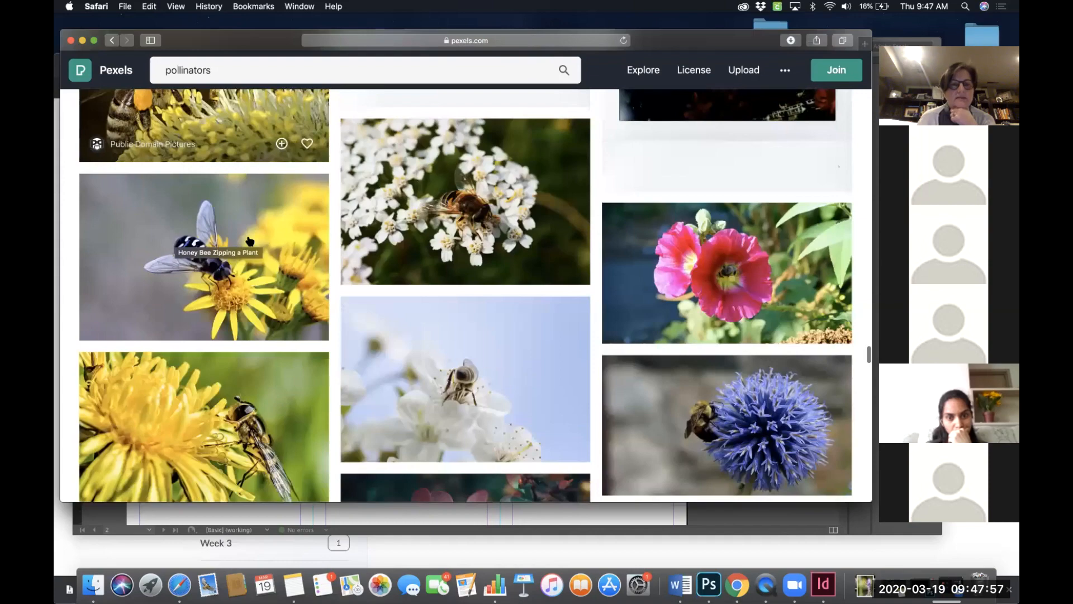
scroll(250, 241, down, 3)
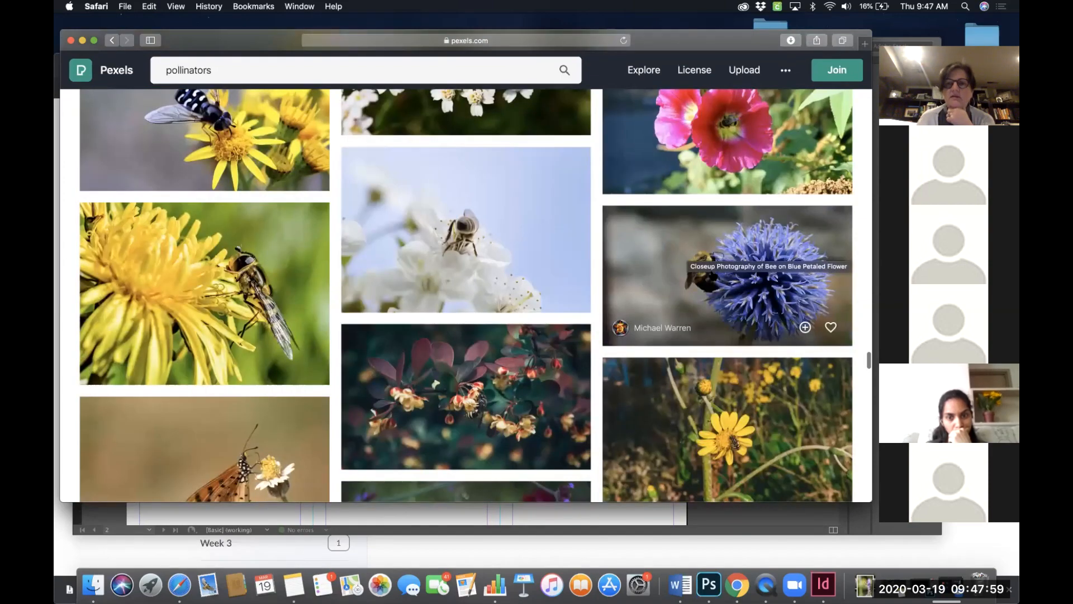
scroll(689, 261, down, 2)
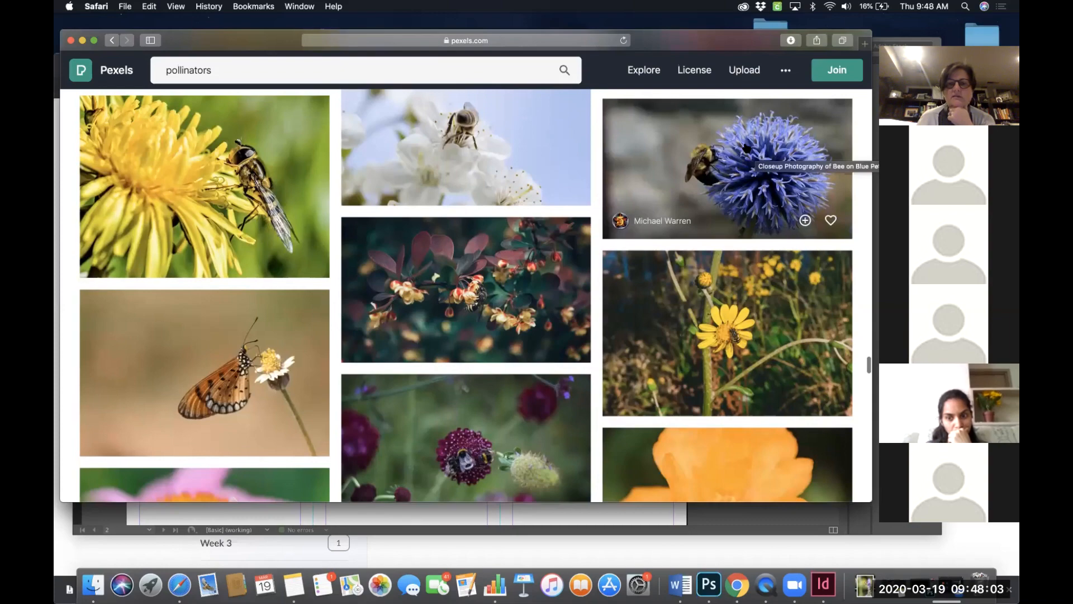
- Open the bumblebee on blue globe flower photo, download it at Original 2997 x 1683 size, and close the preview and thank-you dialog
click(746, 148)
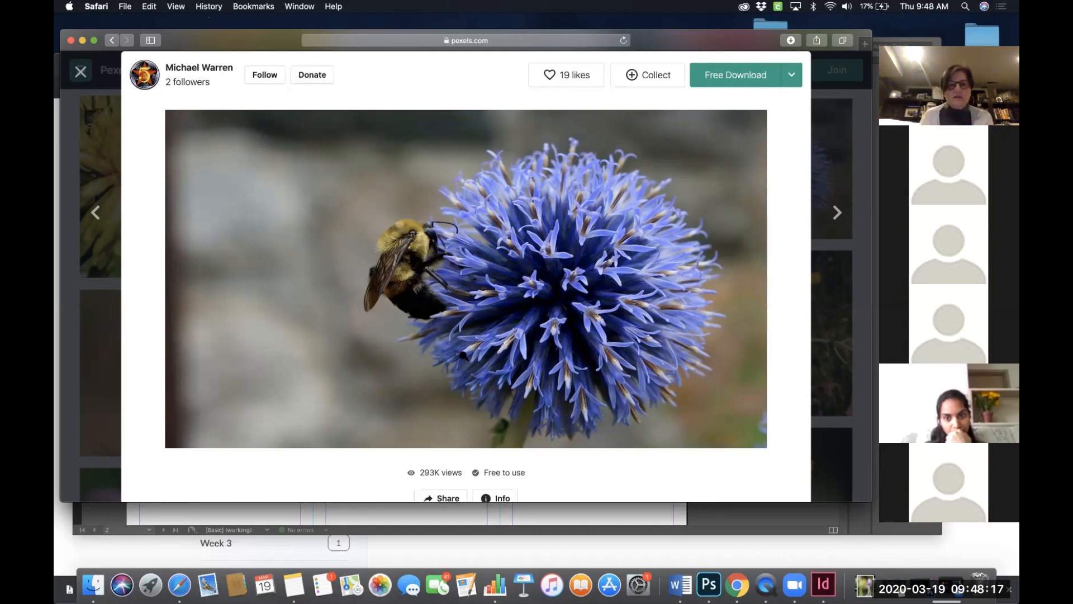
click(793, 84)
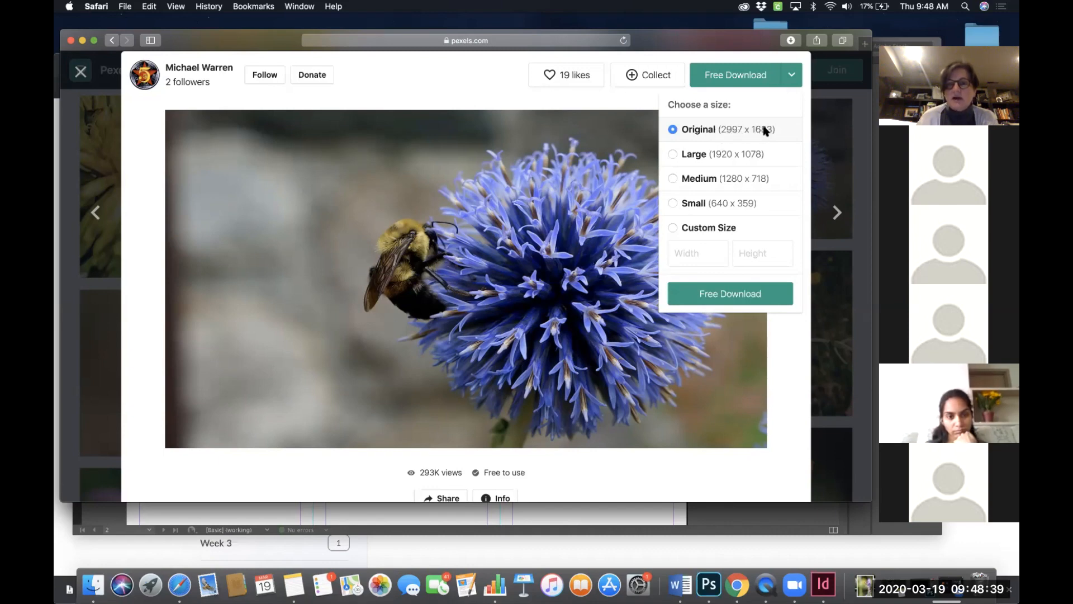
click(759, 296)
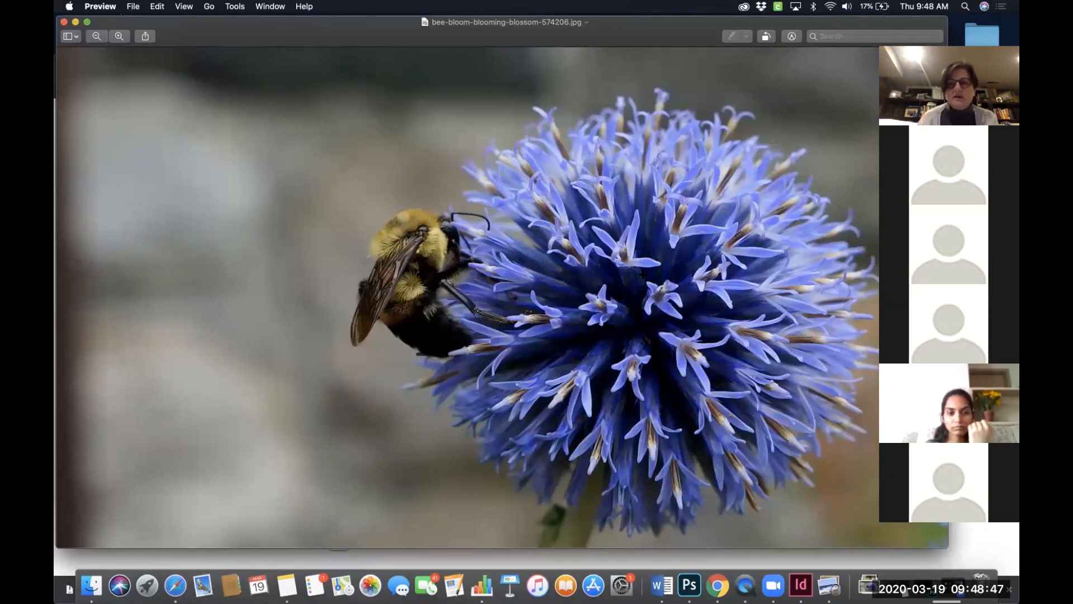
click(64, 22)
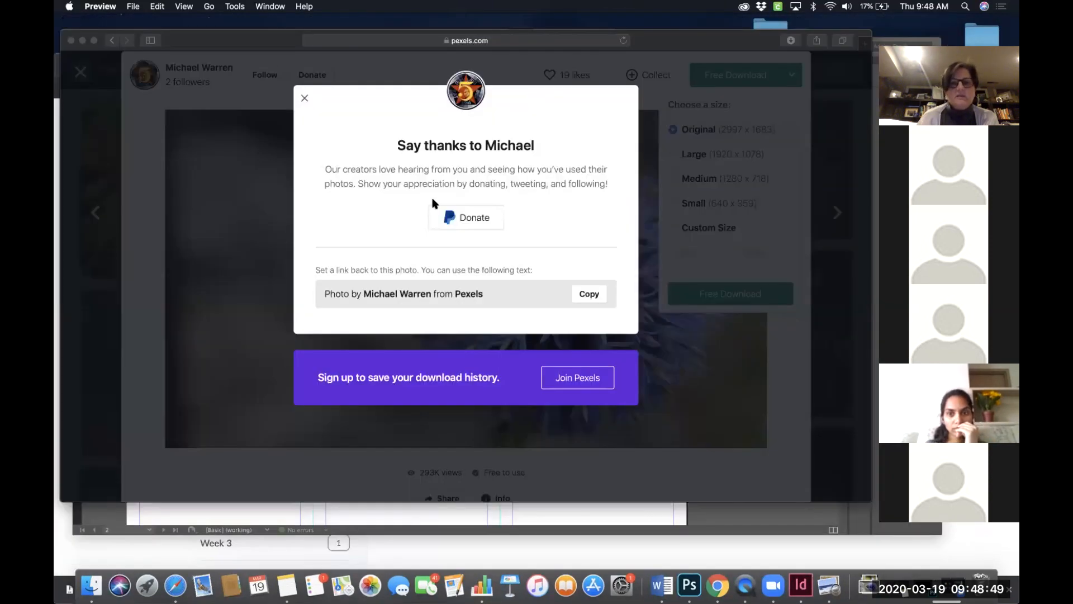
click(82, 85)
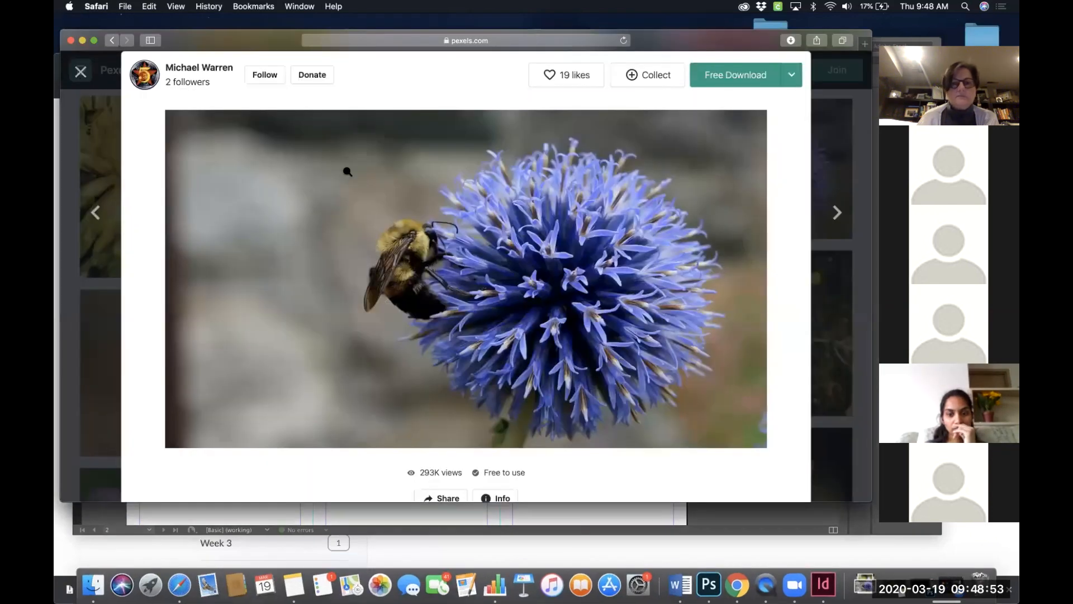
- Review the photo's image save options and download sizes again, then close the photo view
scroll(466, 279, up, 3)
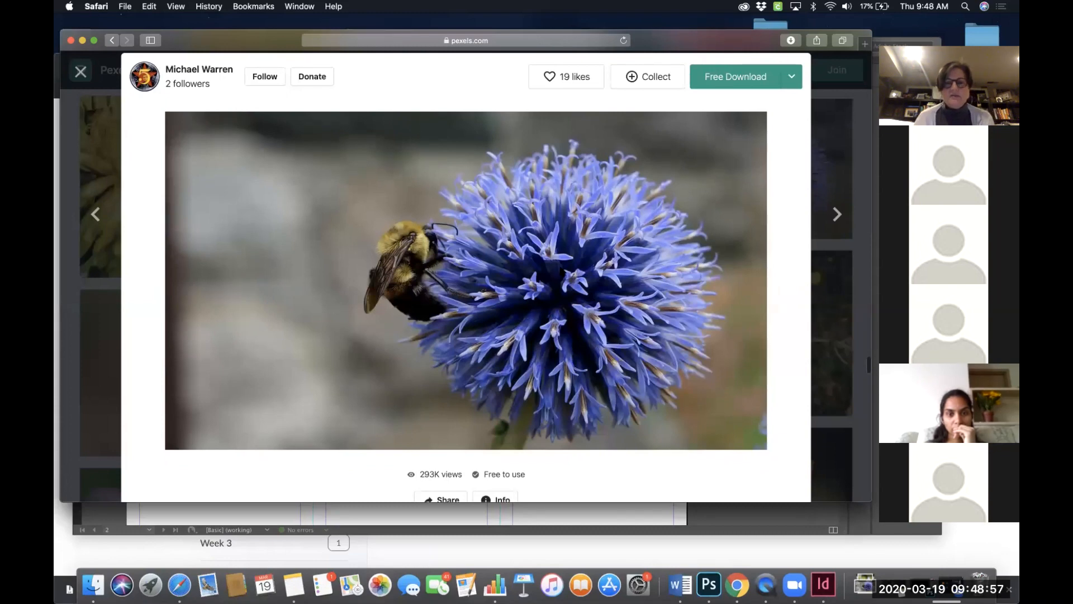
right_click(562, 267)
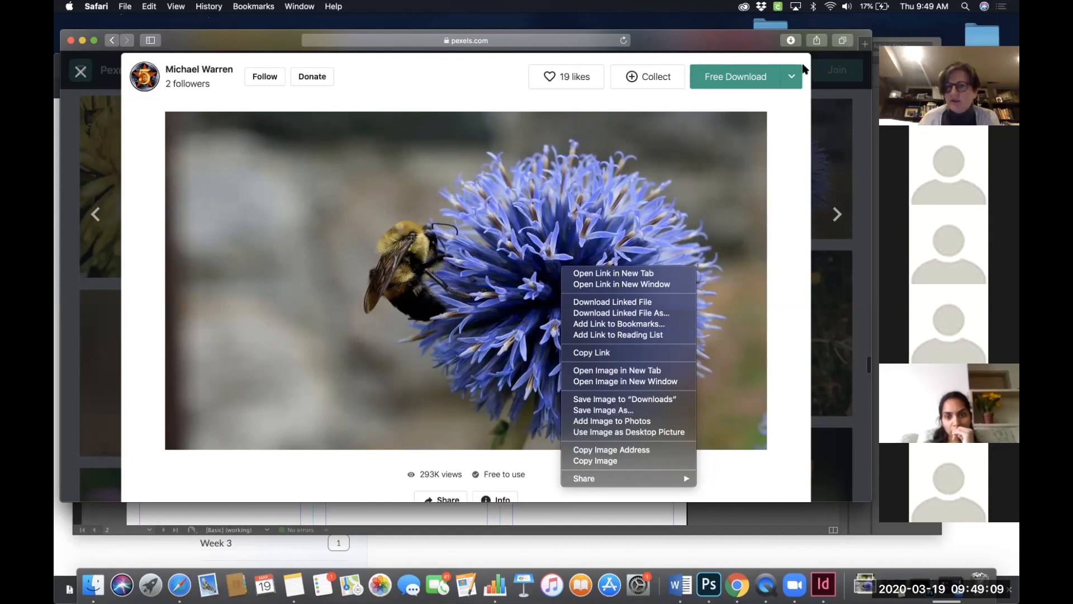
click(791, 77)
click(792, 78)
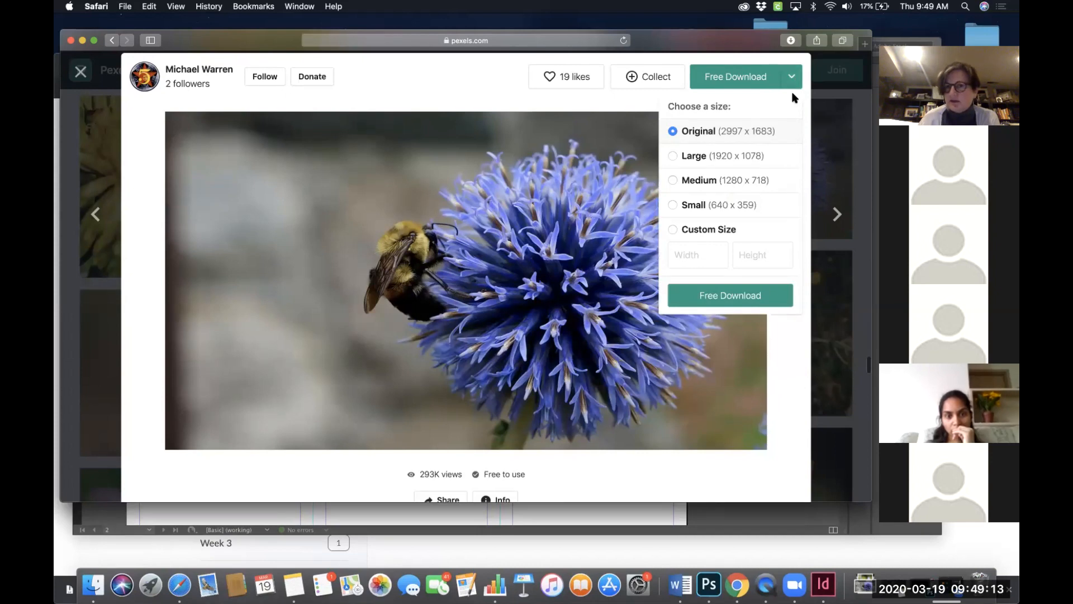
click(417, 91)
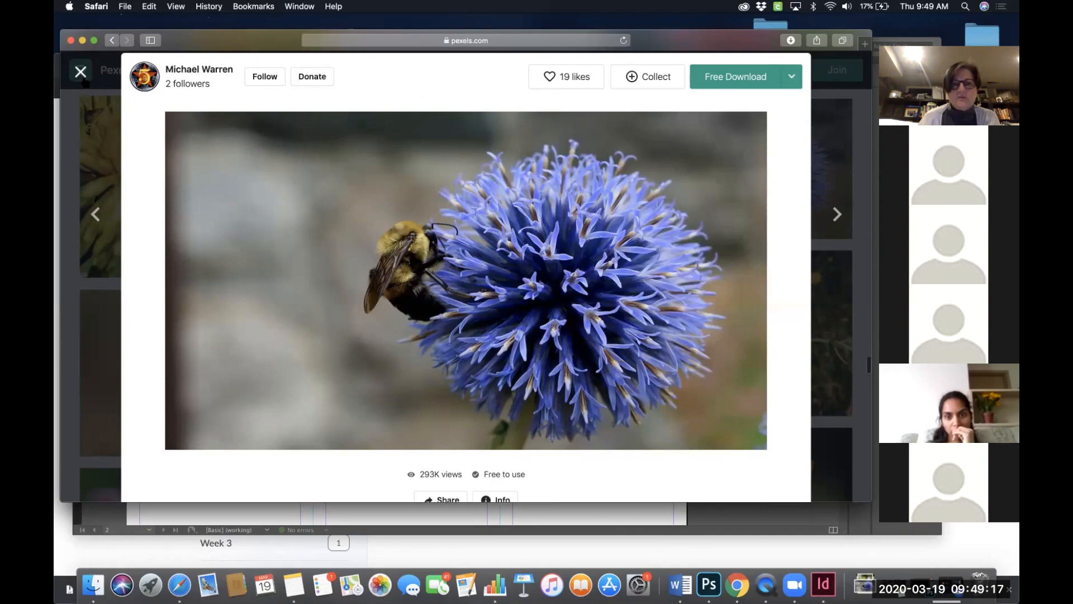
click(80, 71)
- Switch back to the brochure document and select the empty image frame in the rightmost panel
scroll(466, 295, up, 10)
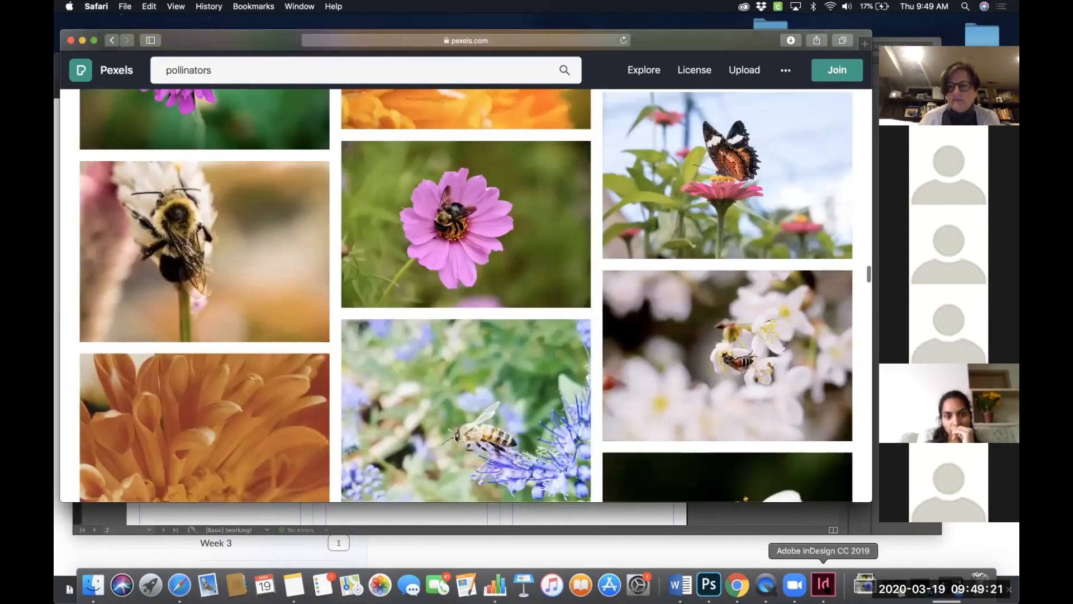
click(823, 584)
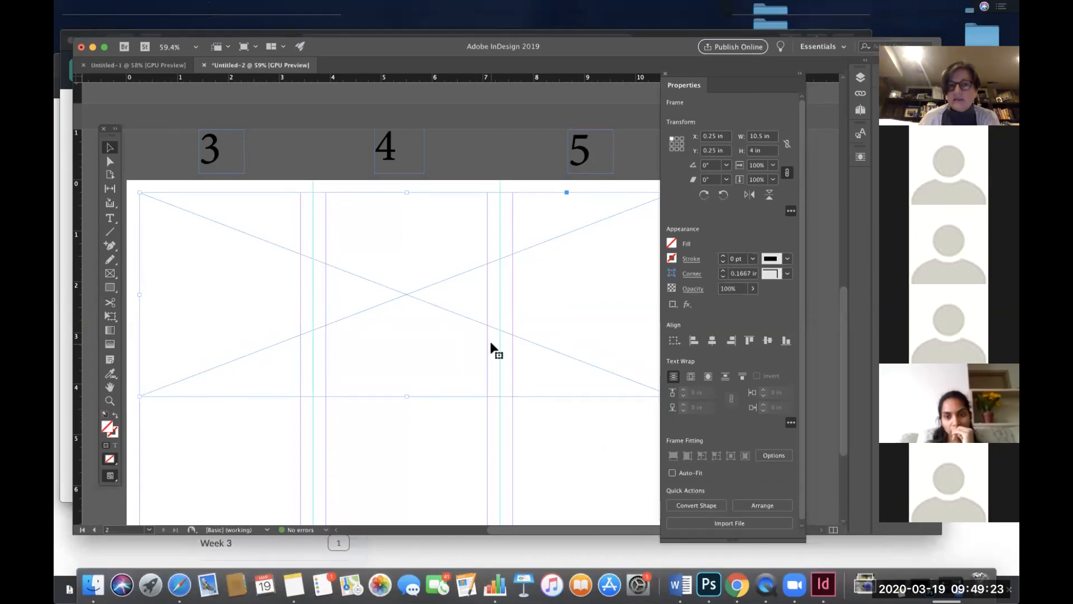
scroll(490, 342, up, 10)
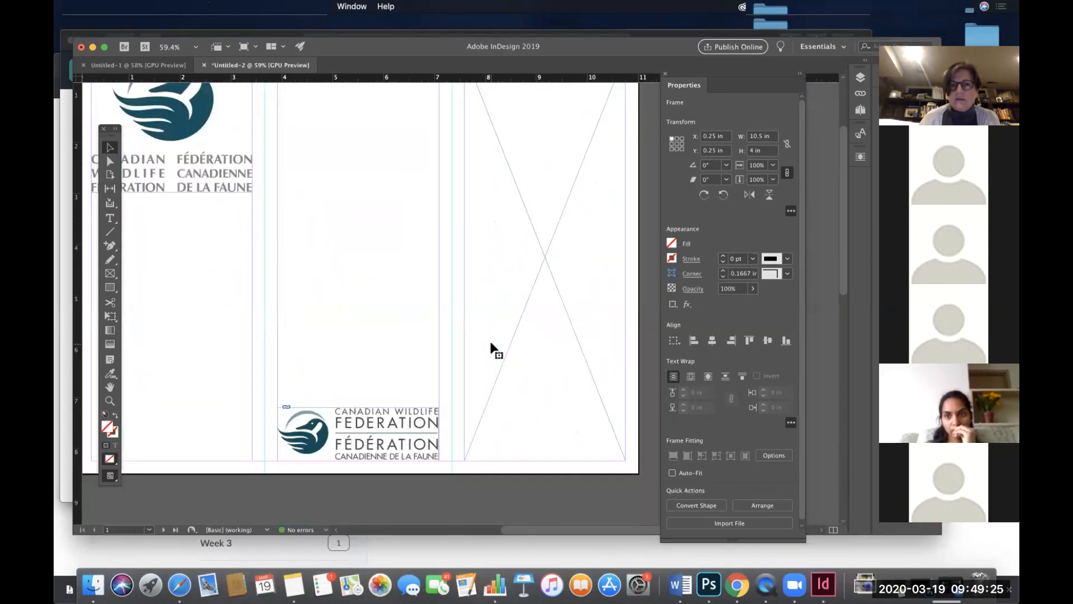
scroll(491, 341, up, 2)
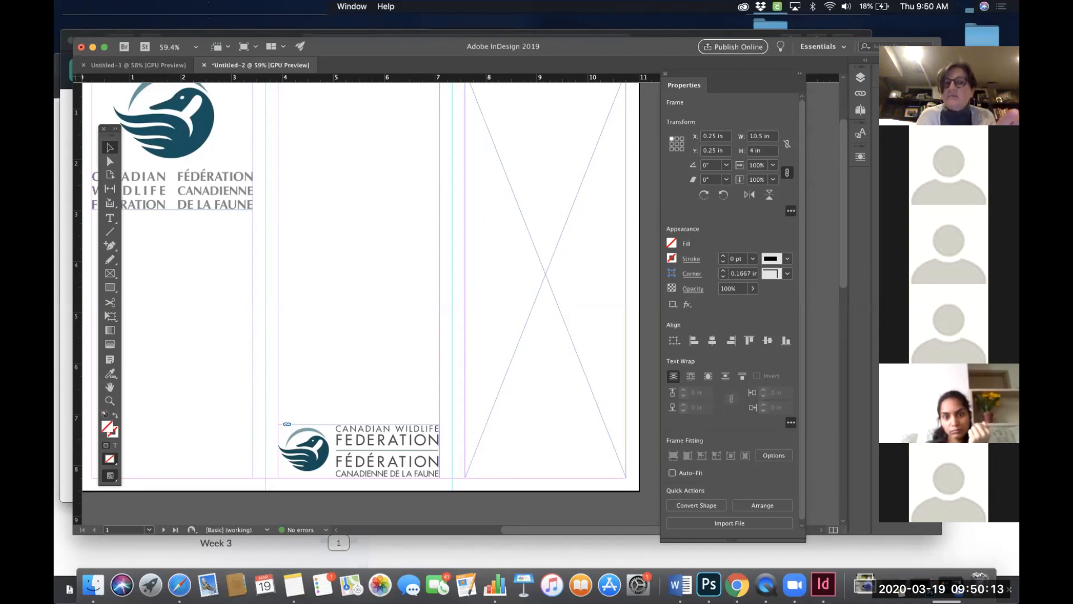
click(233, 183)
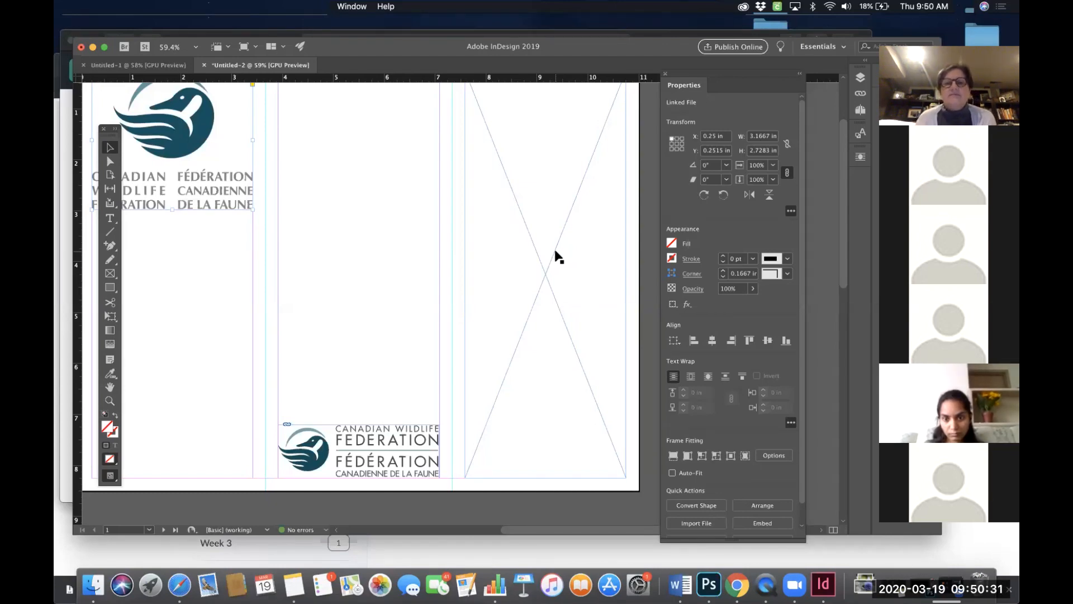
scroll(557, 257, up, 2)
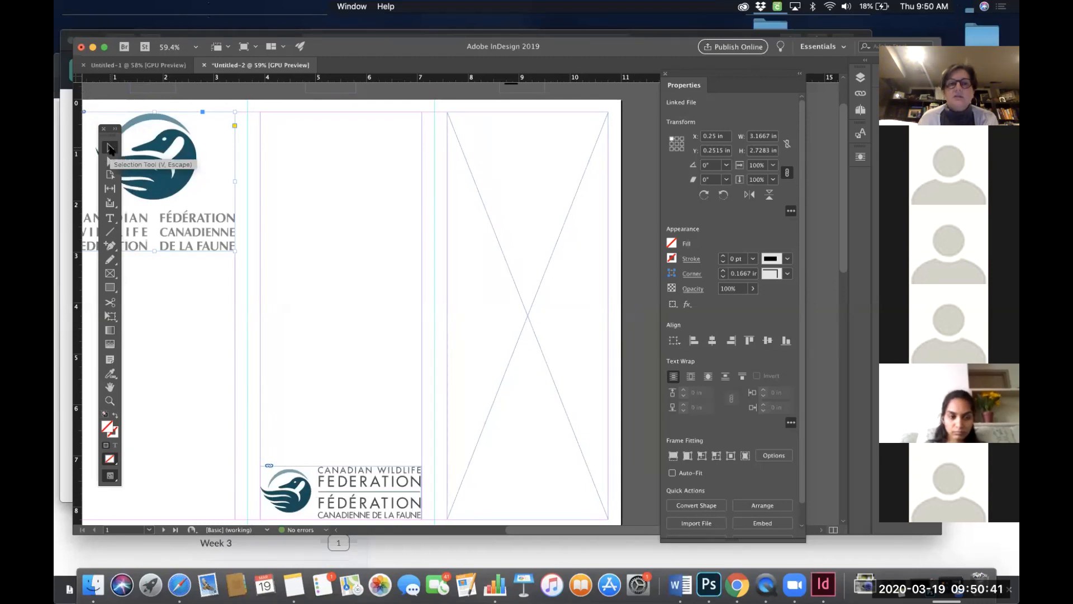
click(496, 208)
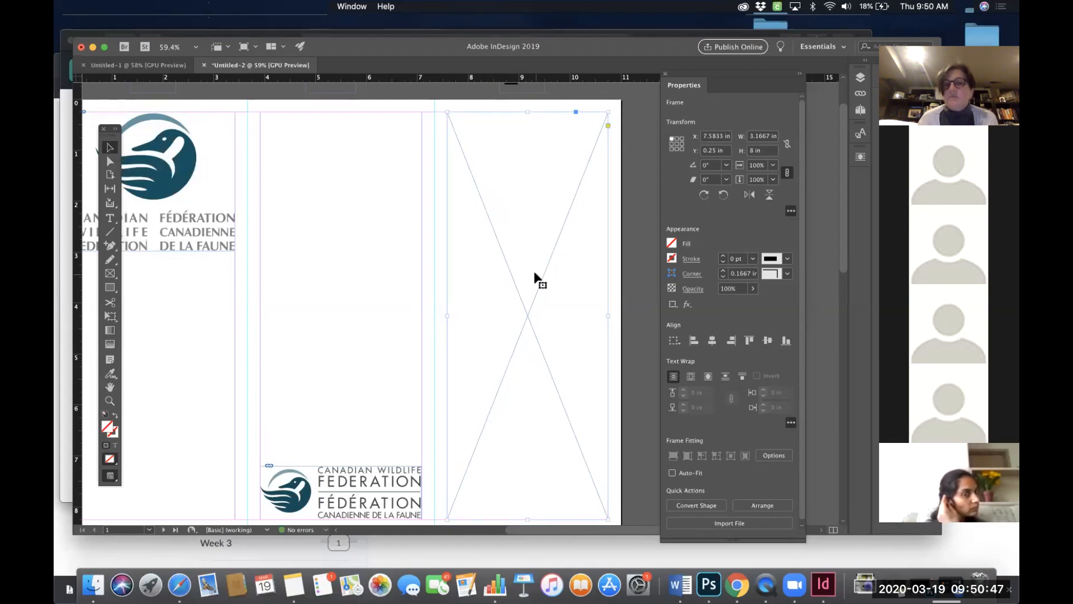
scroll(533, 274, up, 2)
scroll(513, 260, down, 3)
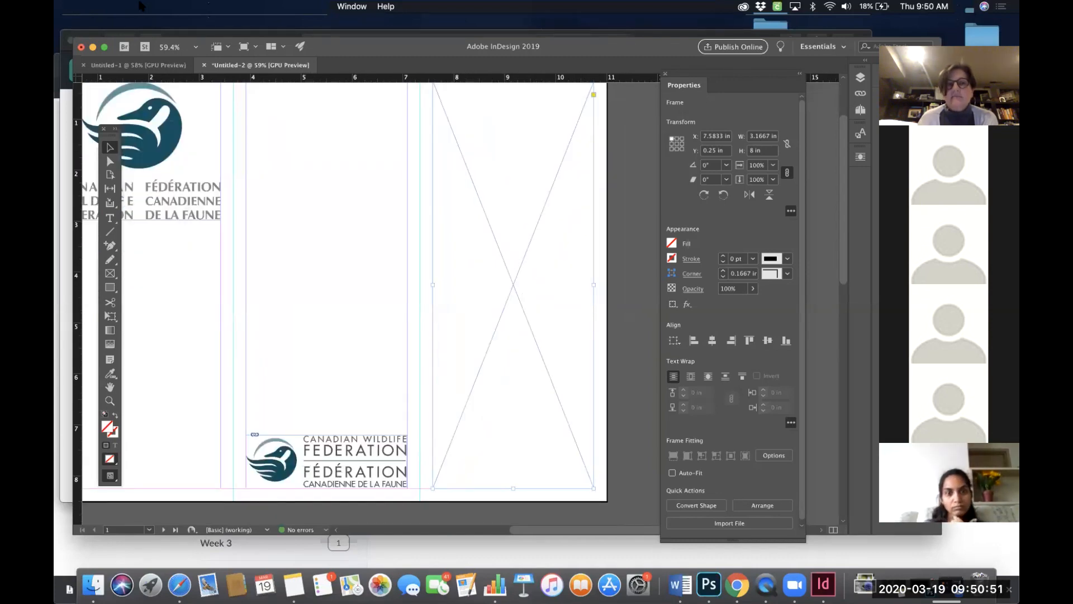
- Place the yellow-and-black-honey-bee-on-flower-1608481.jpg photo from Downloads, sorted by date added, into the rightmost panel's frame
click(140, 5)
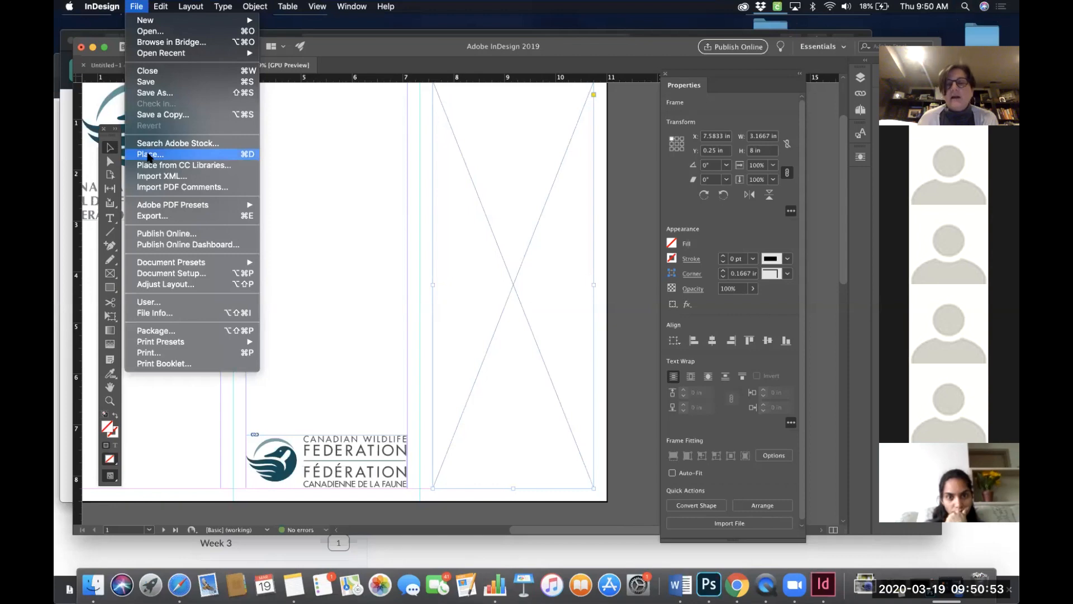
click(249, 156)
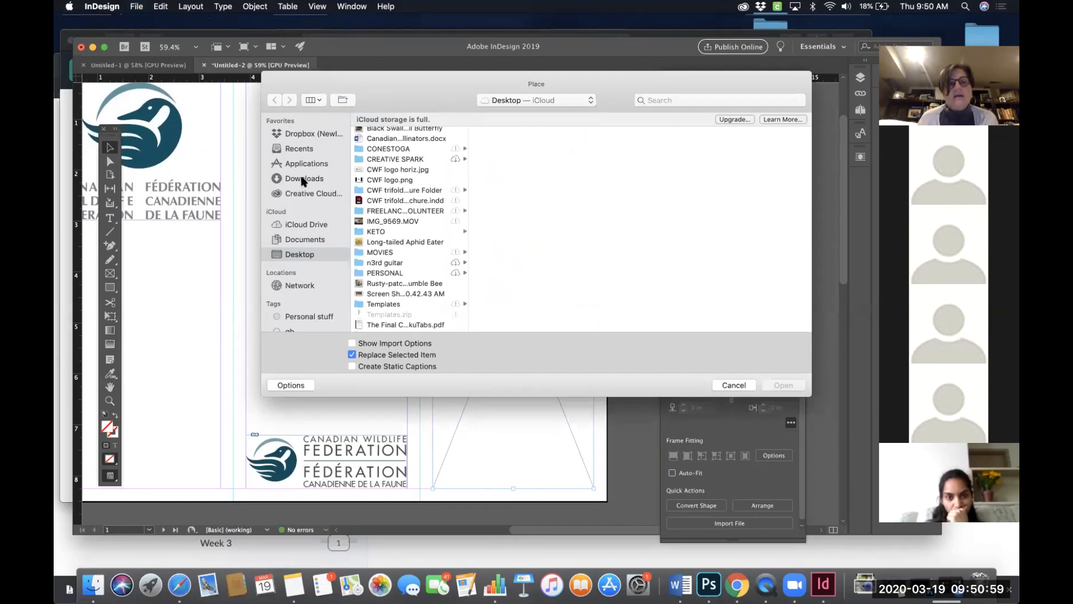
click(303, 179)
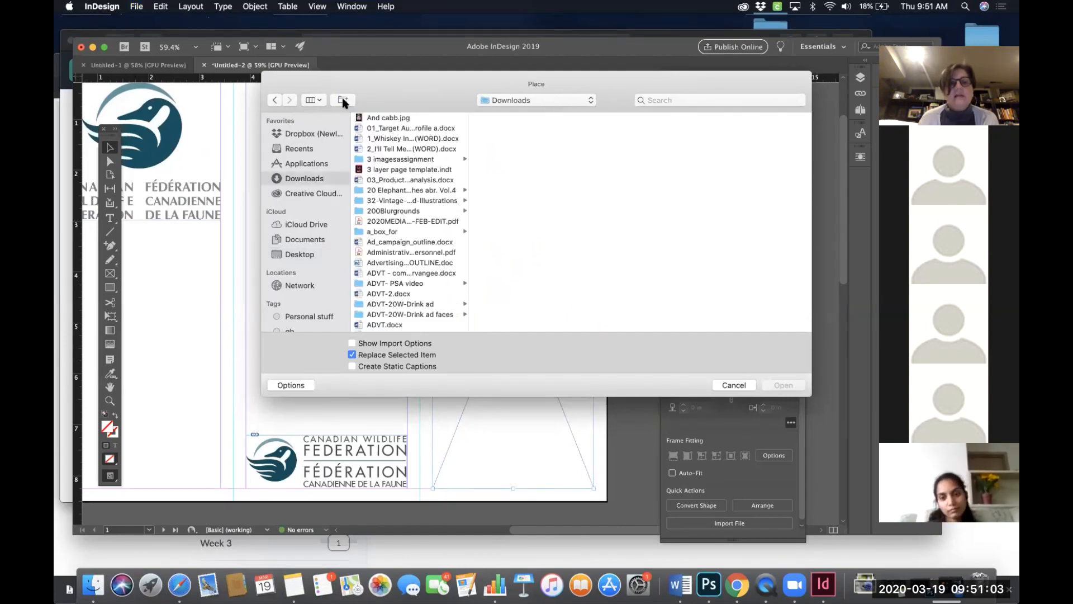
scroll(411, 262, down, 10)
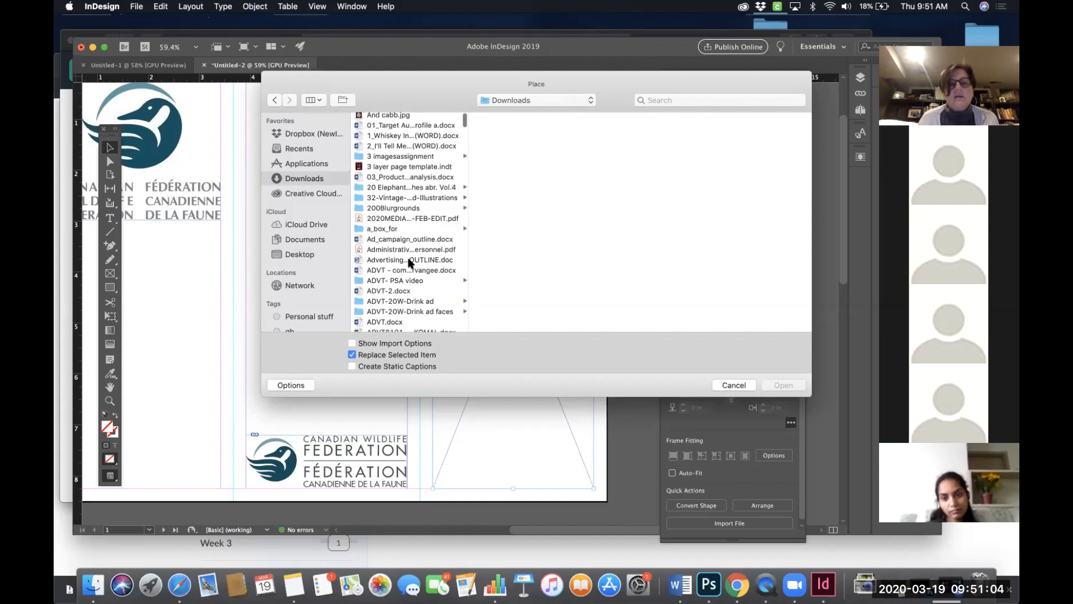
click(323, 100)
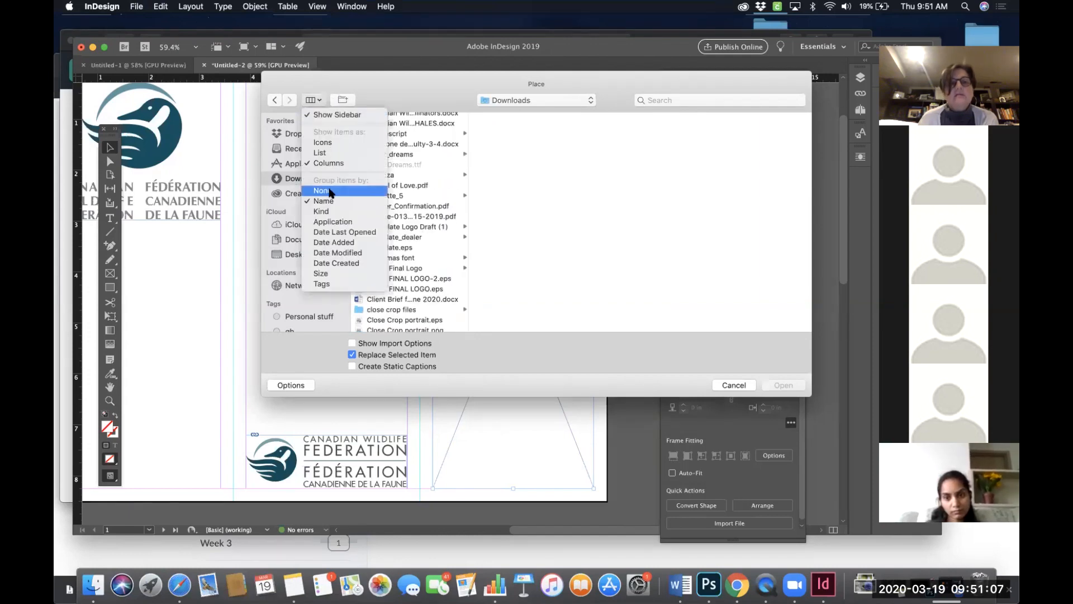
click(336, 242)
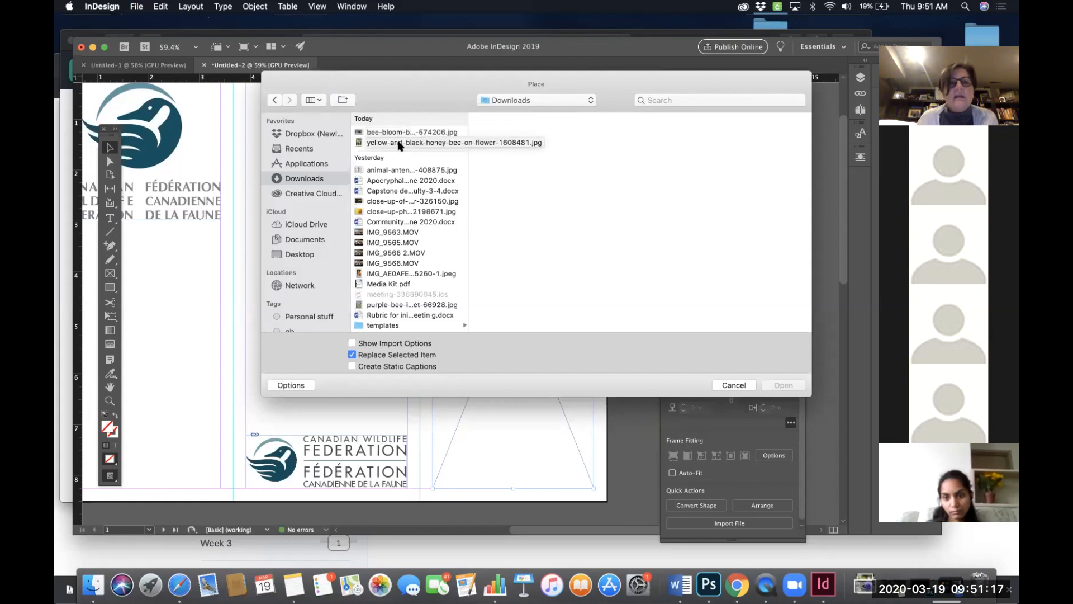
click(400, 143)
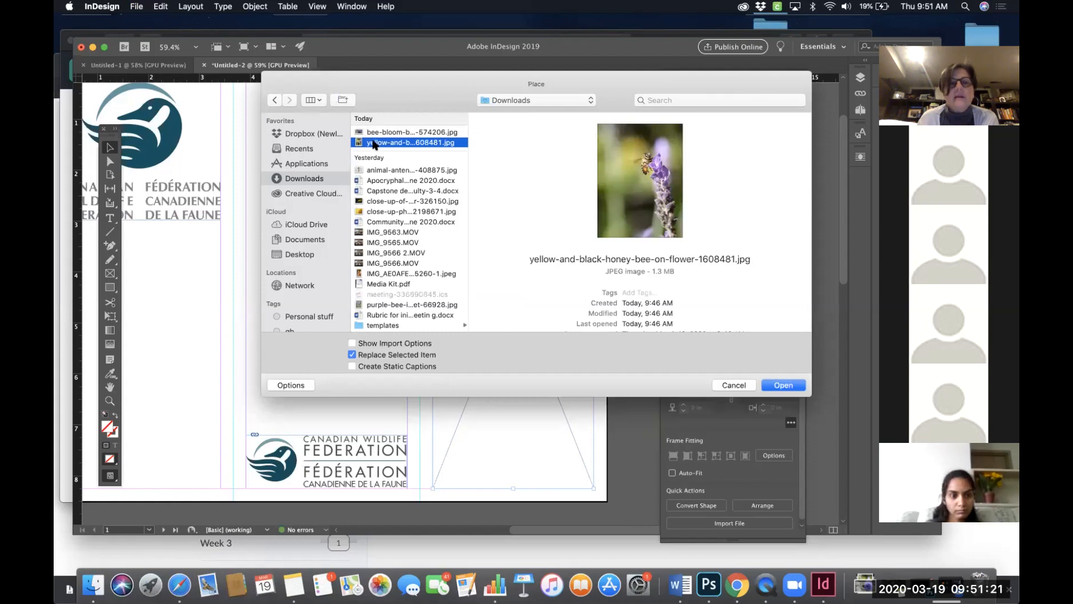
click(776, 383)
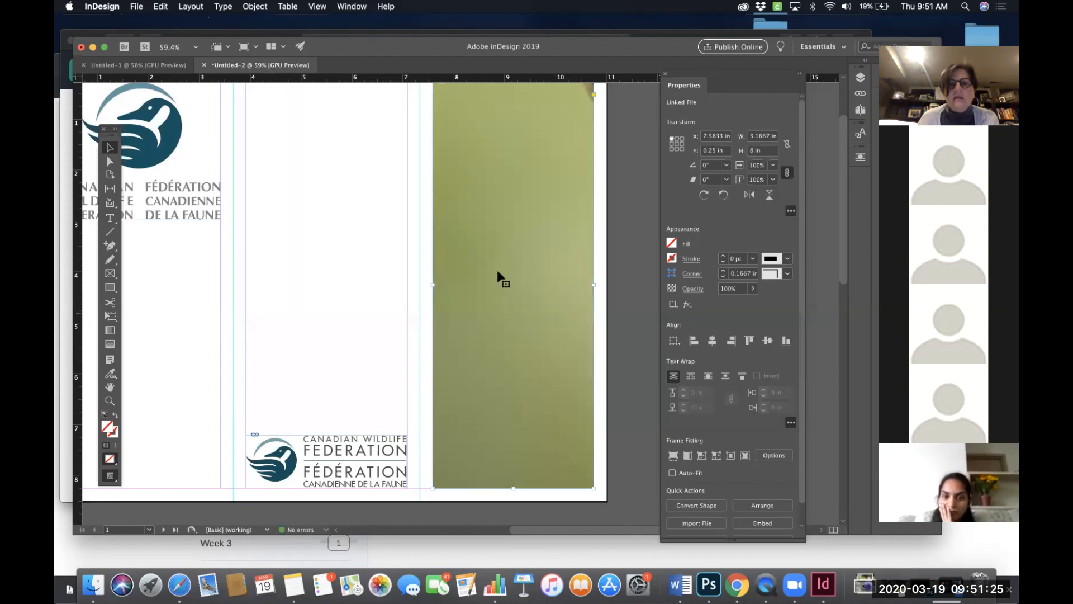
- Fit the honey bee photo proportionally, then make it fill the frame proportionally
scroll(498, 270, up, 3)
scroll(497, 270, right, 3)
scroll(497, 270, down, 3)
scroll(497, 270, up, 1)
scroll(498, 271, up, 1)
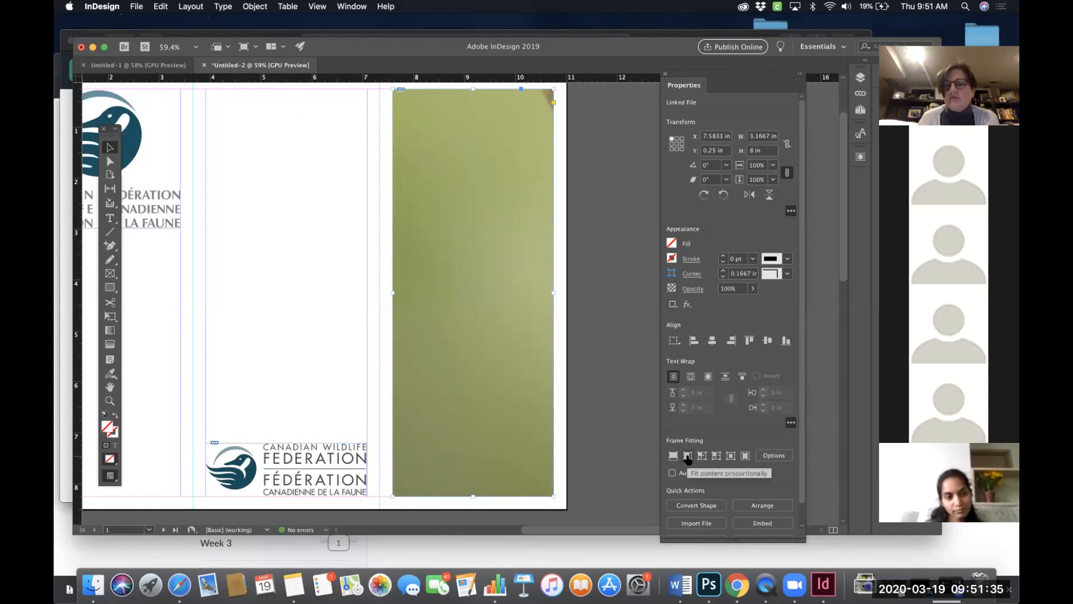
click(688, 456)
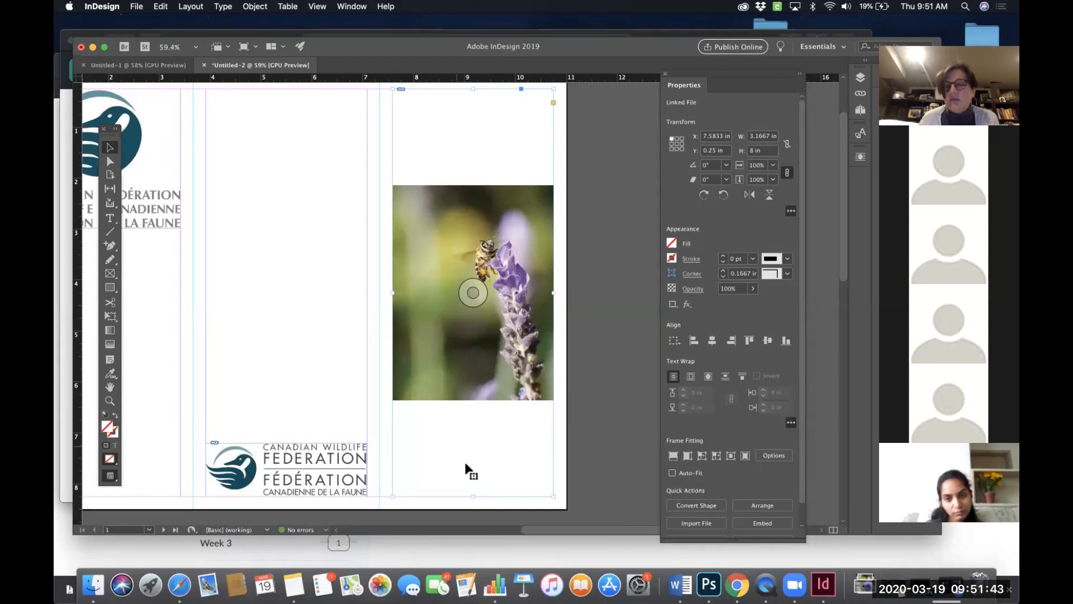
click(673, 456)
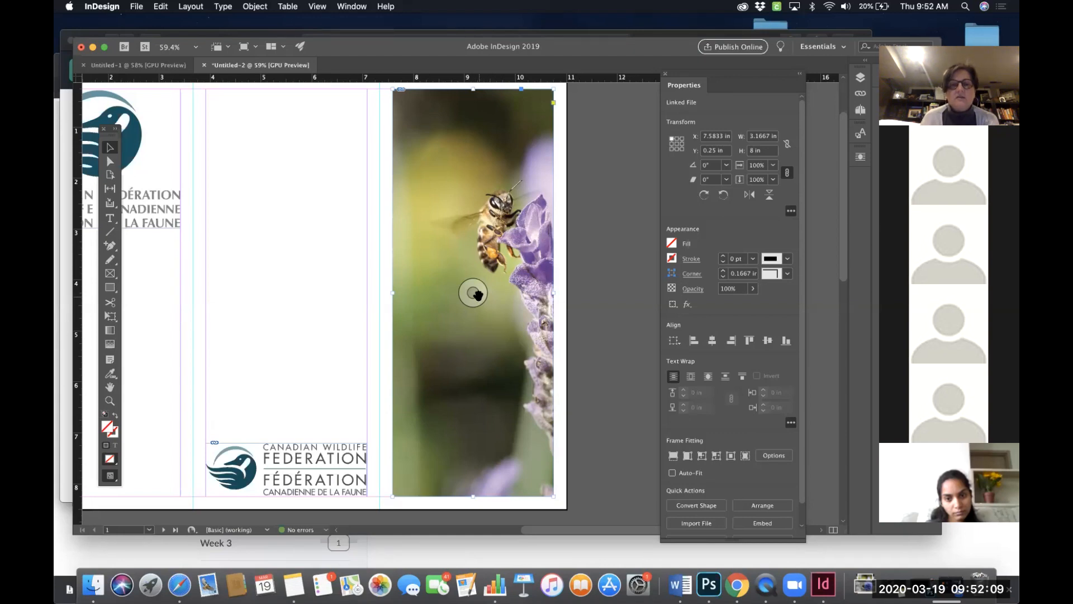
- Shift the honey bee photo inside its frame and nudge it sideways to frame the bee and lavender stem
drag(474, 293, 434, 297)
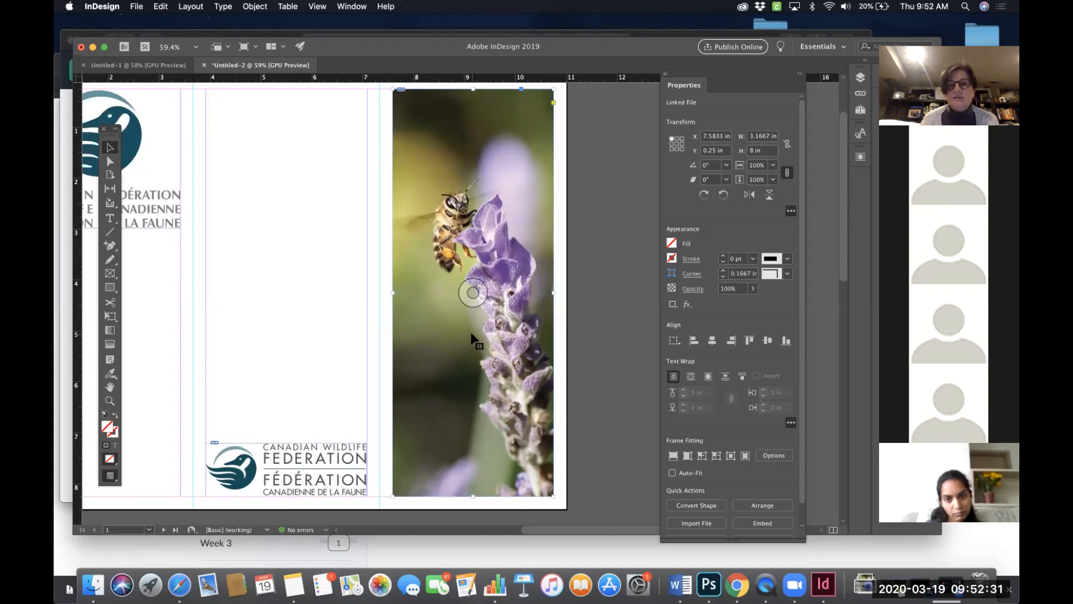
click(473, 292)
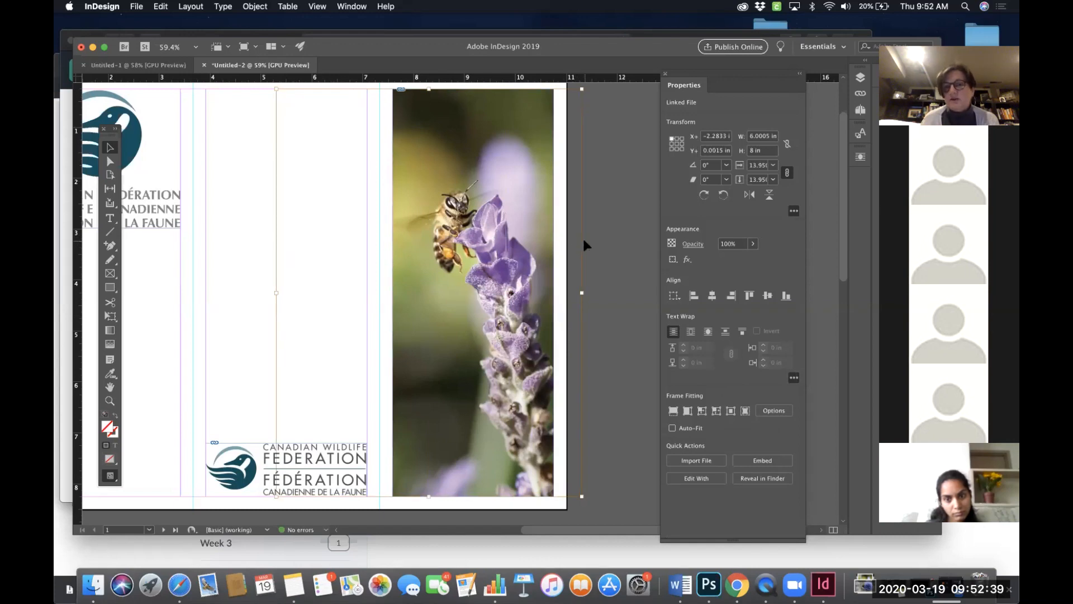
key(Left)
key(Left)
key(Left)
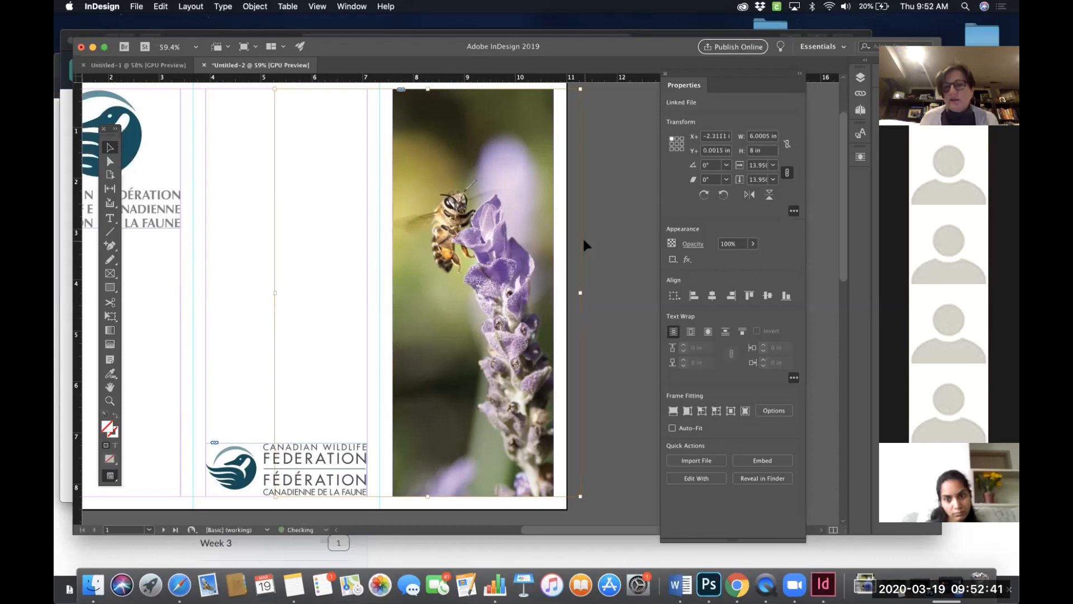
key(Right)
key(Right)
key(Right)
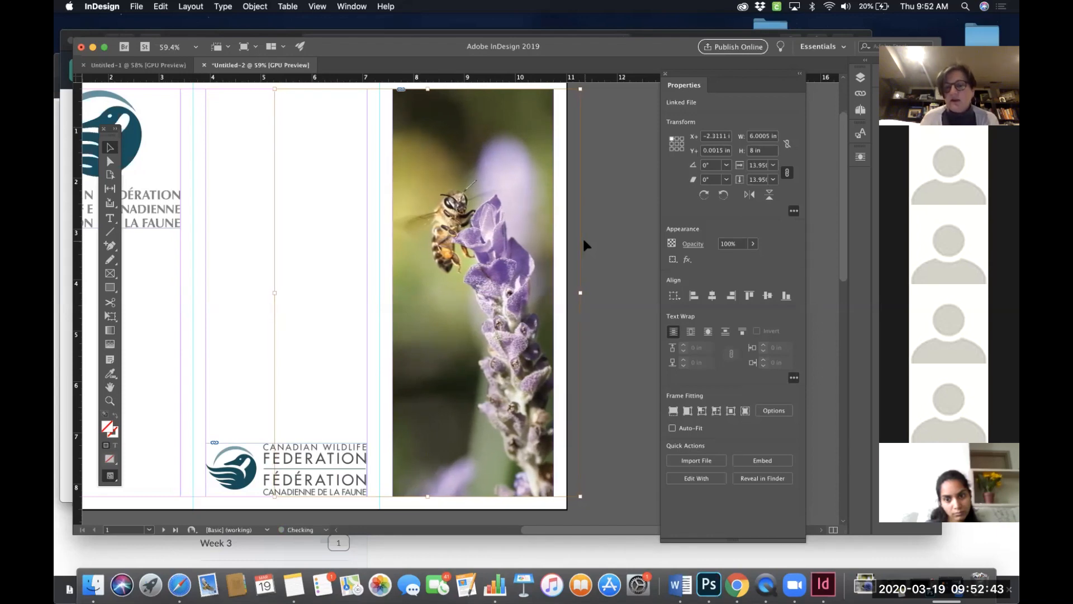
key(Left)
key(Left)
key(Left)
key(Right)
key(Right)
key(Right)
key(Right)
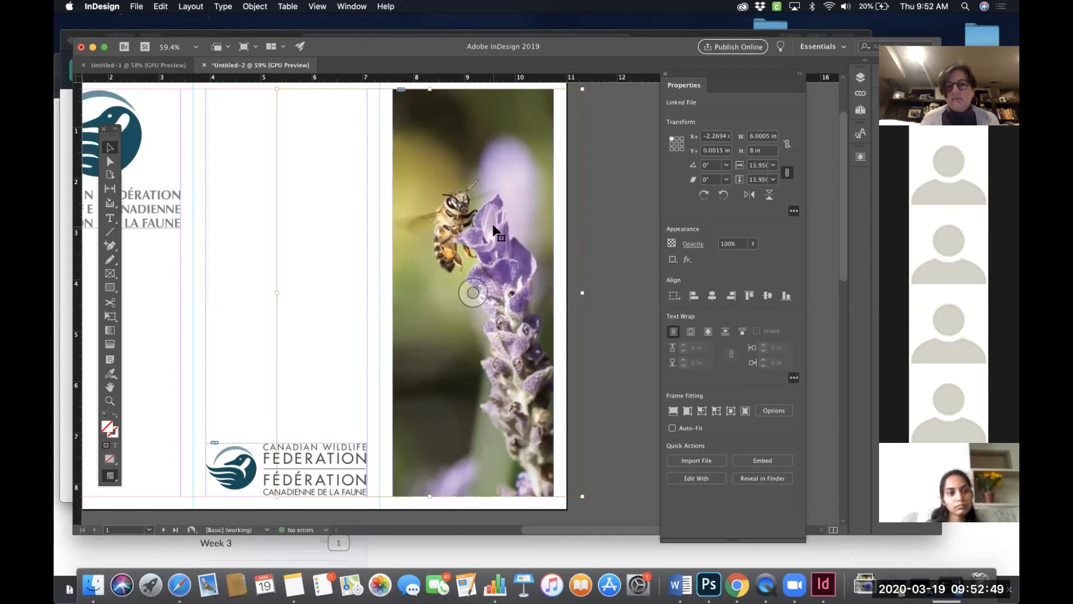
key(Escape)
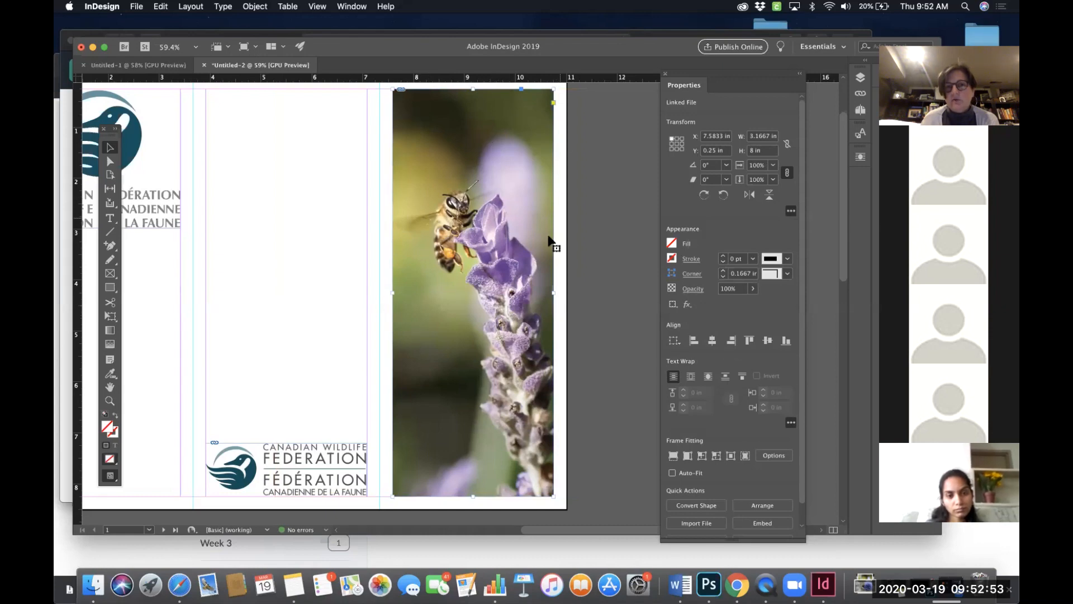
double_click(498, 264)
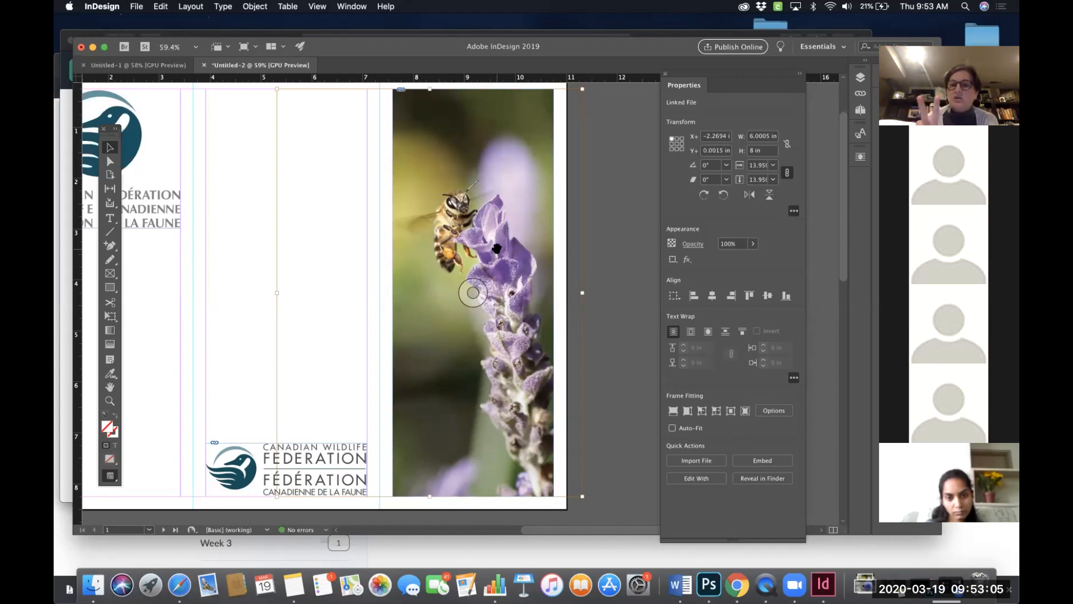
click(622, 259)
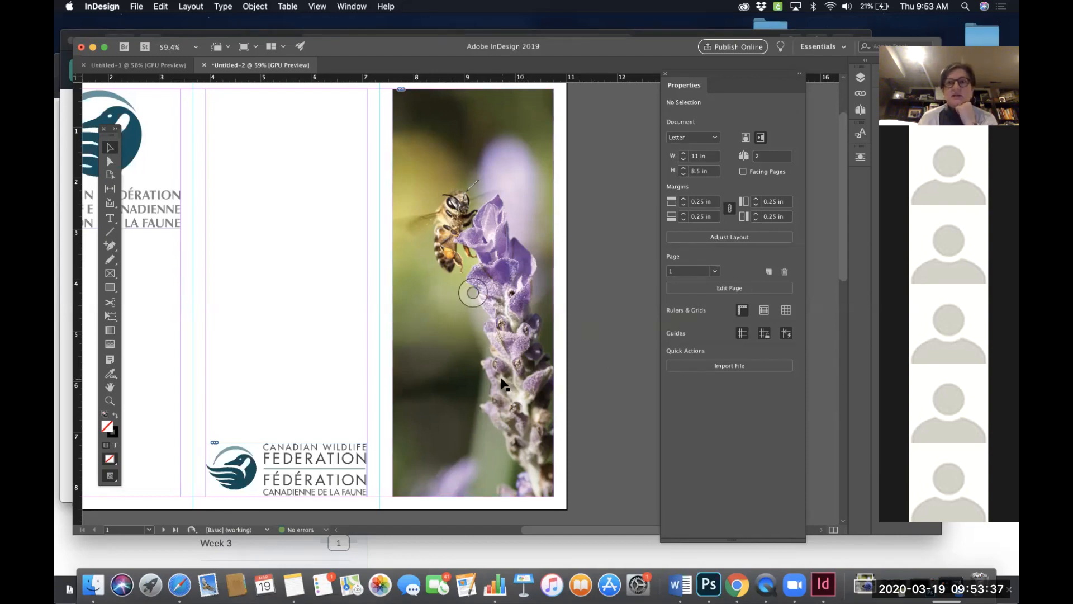
- Select the wide image frame across the top of page 2 and place bee-bloom-blooming-blossom-574206.jpg into it
scroll(505, 385, down, 5)
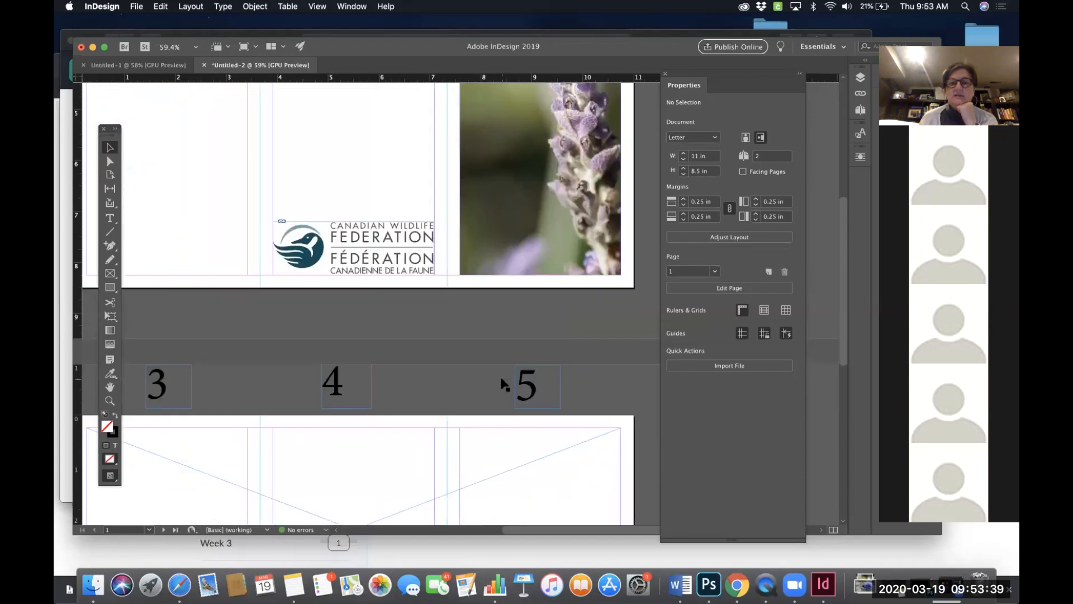
scroll(505, 385, down, 5)
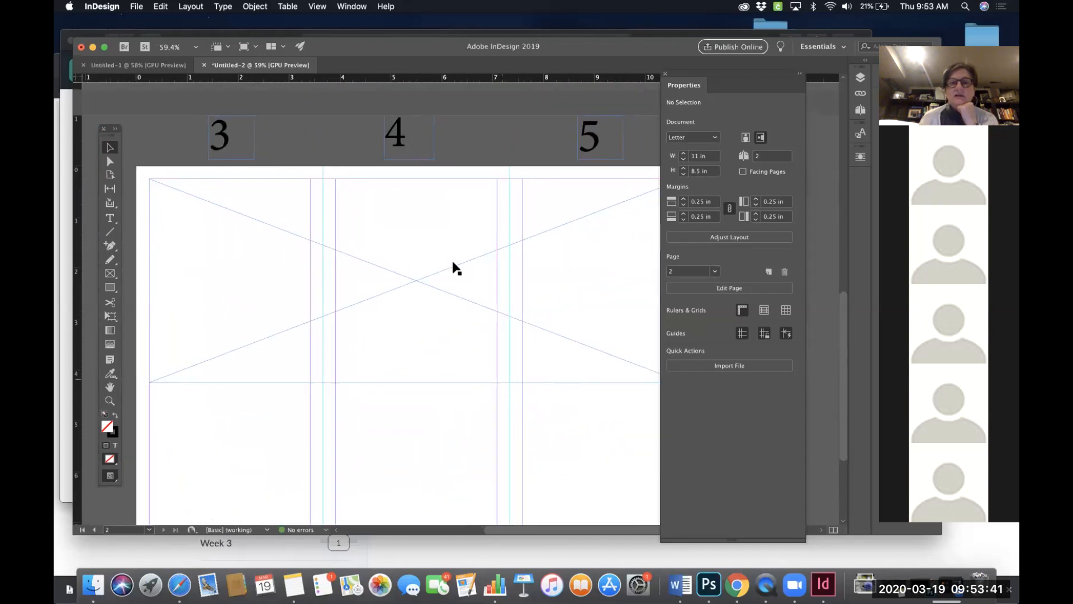
click(423, 276)
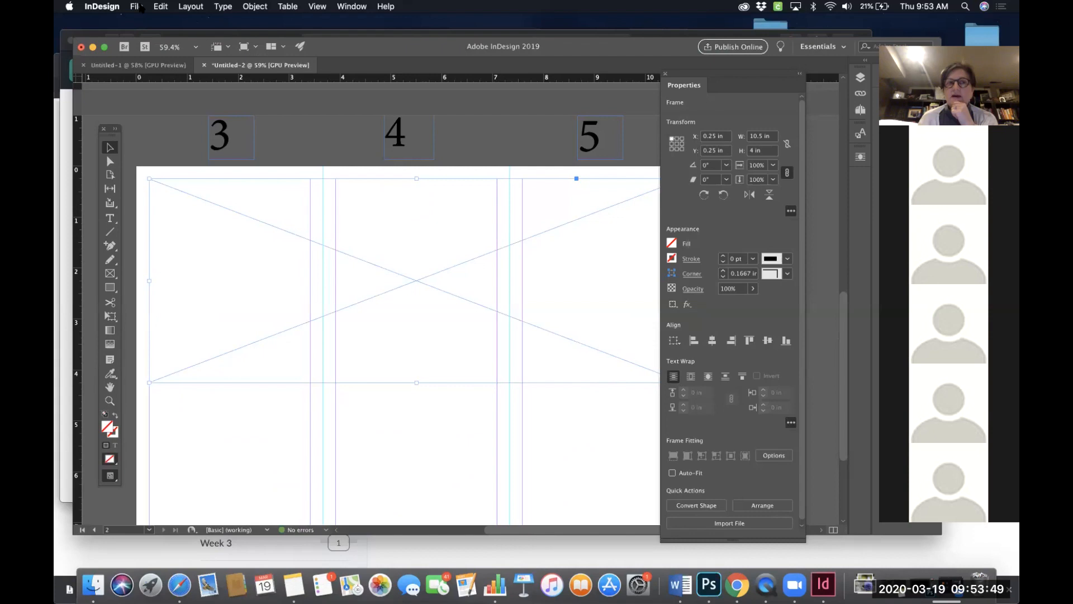
click(139, 7)
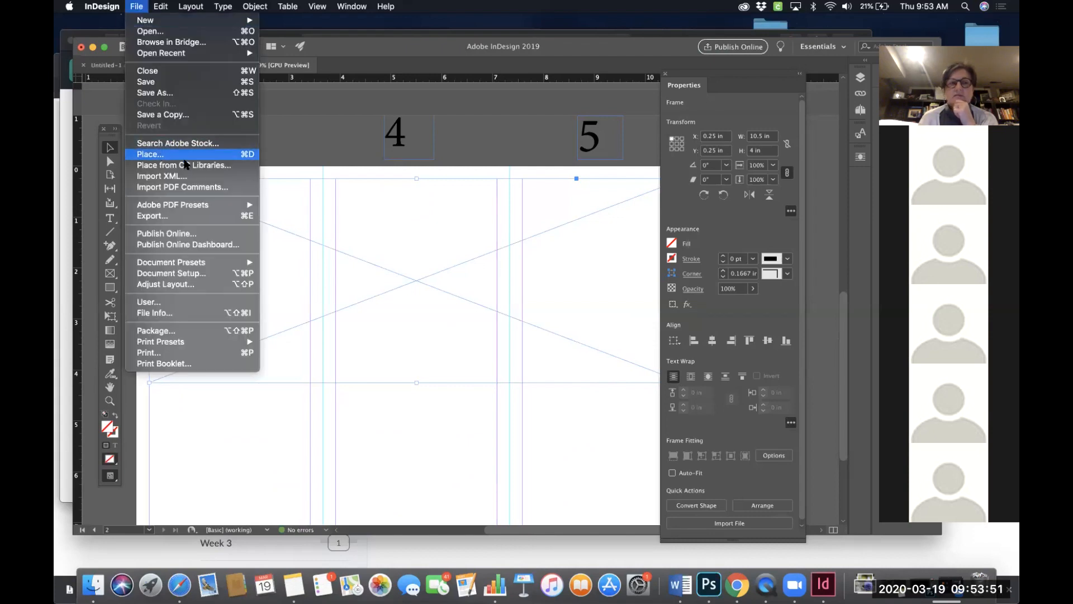
click(249, 155)
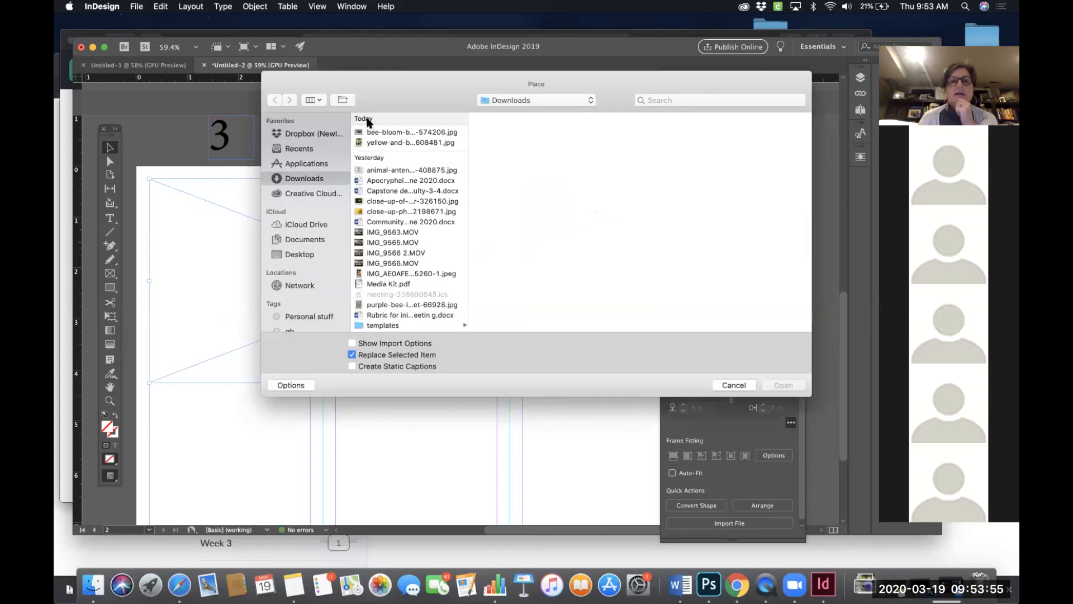
click(397, 143)
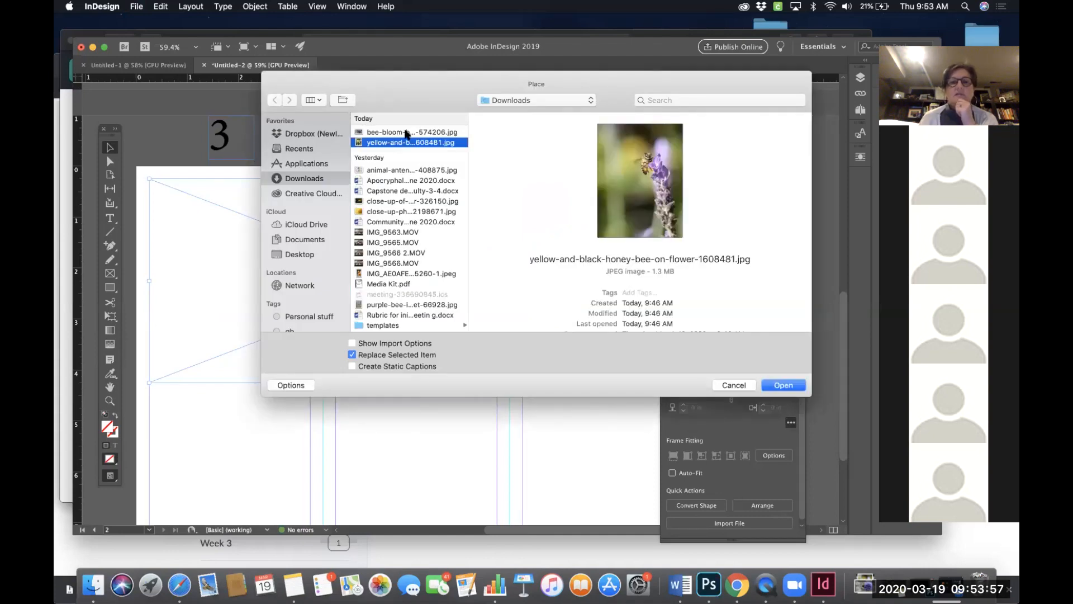
click(427, 132)
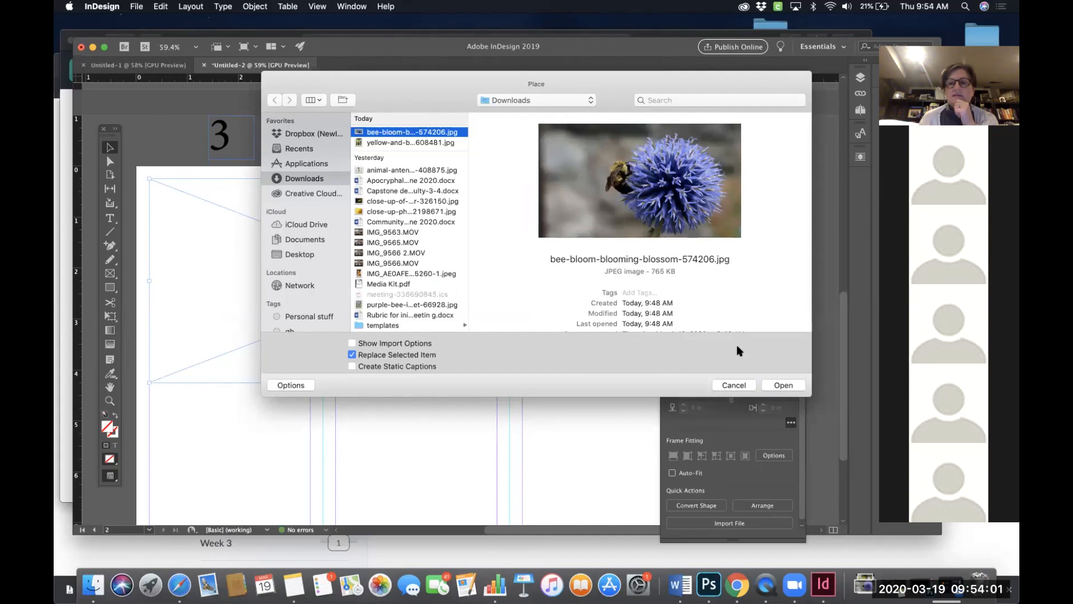
click(782, 386)
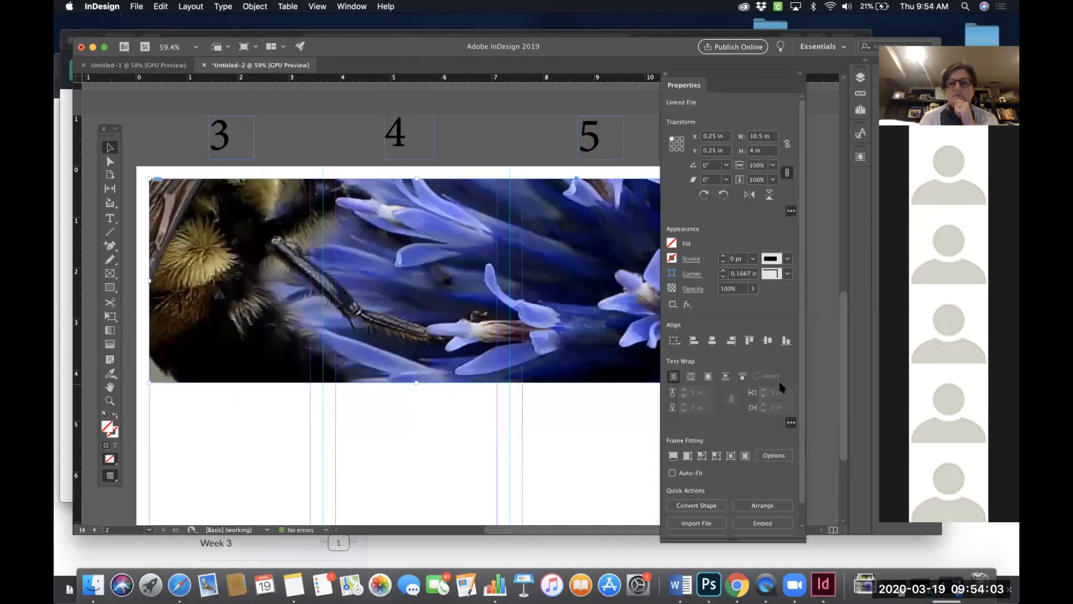
- Fit the bumblebee photo proportionally, then make it fill the wide frame proportionally
scroll(482, 274, right, 4)
scroll(482, 274, left, 2)
scroll(479, 272, down, 2)
scroll(480, 273, left, 2)
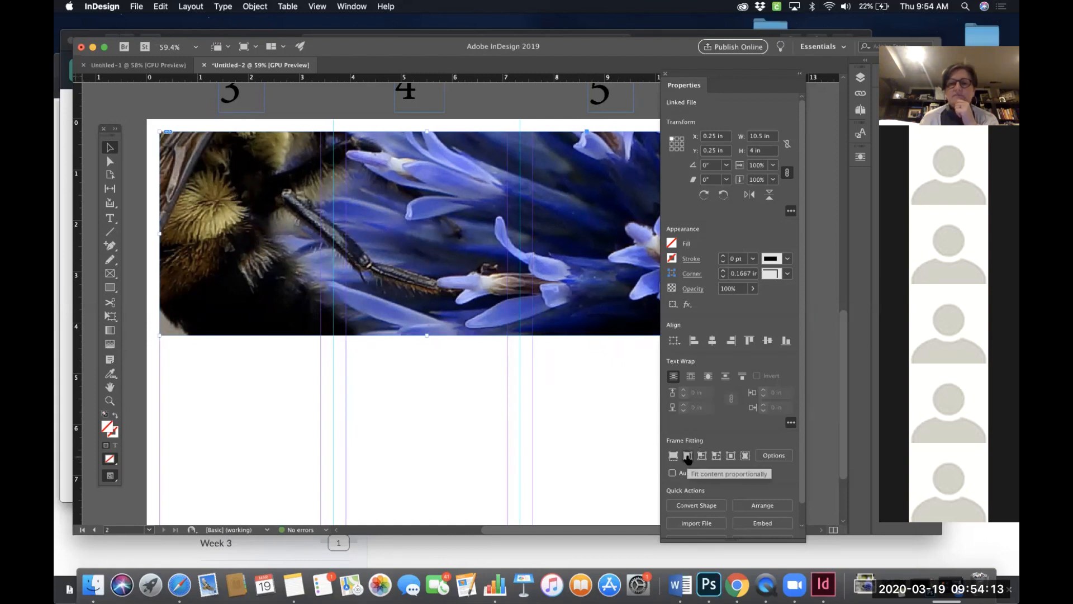
click(687, 456)
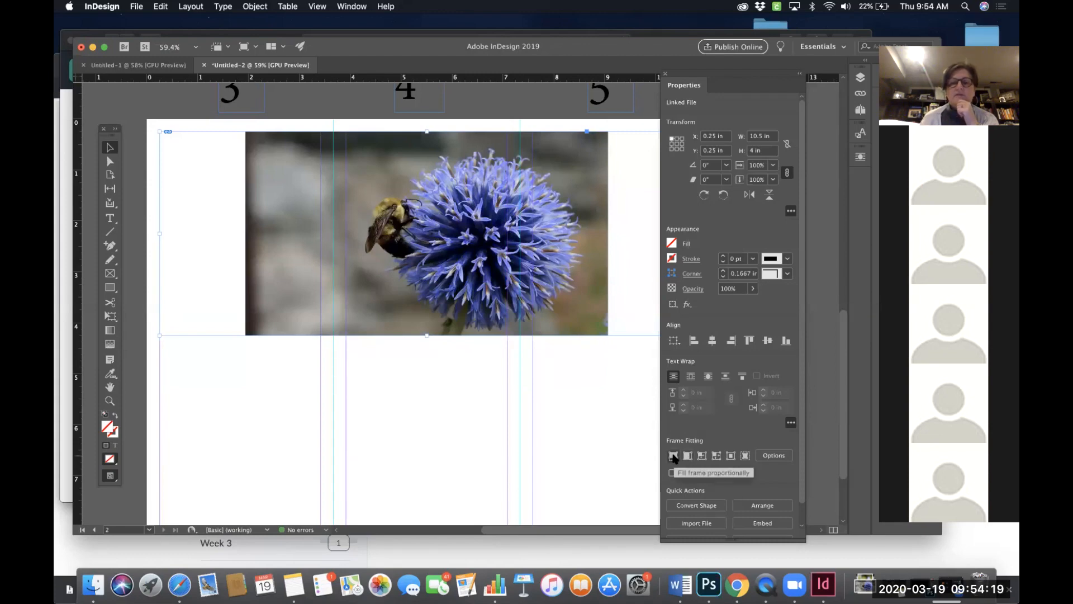
click(673, 455)
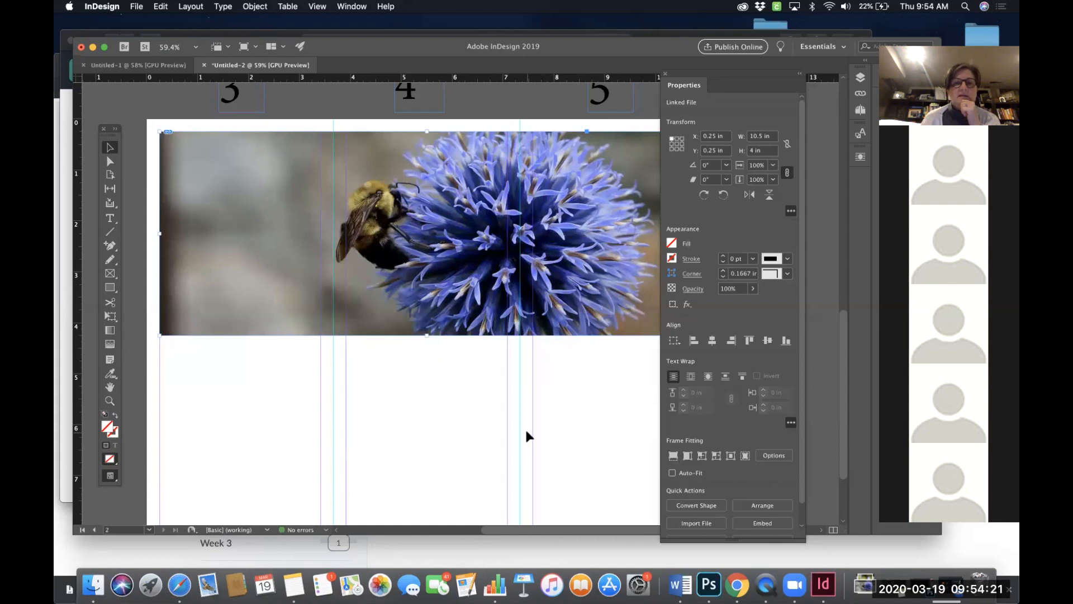
- Move the bumblebee photo up and down inside its frame to position the bee and globe flower
scroll(527, 436, up, 3)
scroll(527, 436, right, 2)
scroll(500, 400, left, 1)
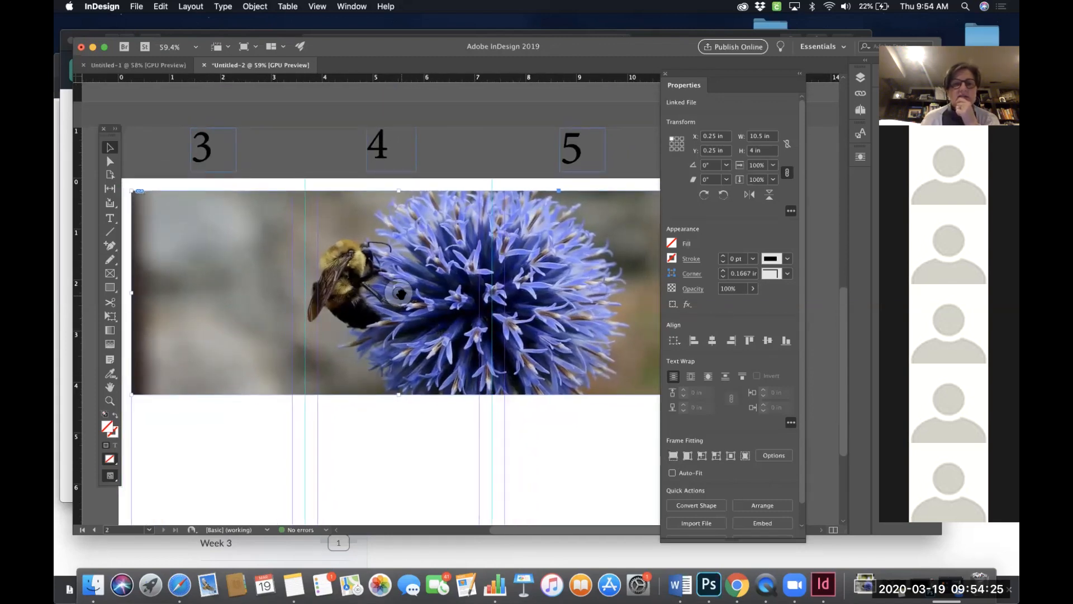
drag(400, 293, 401, 330)
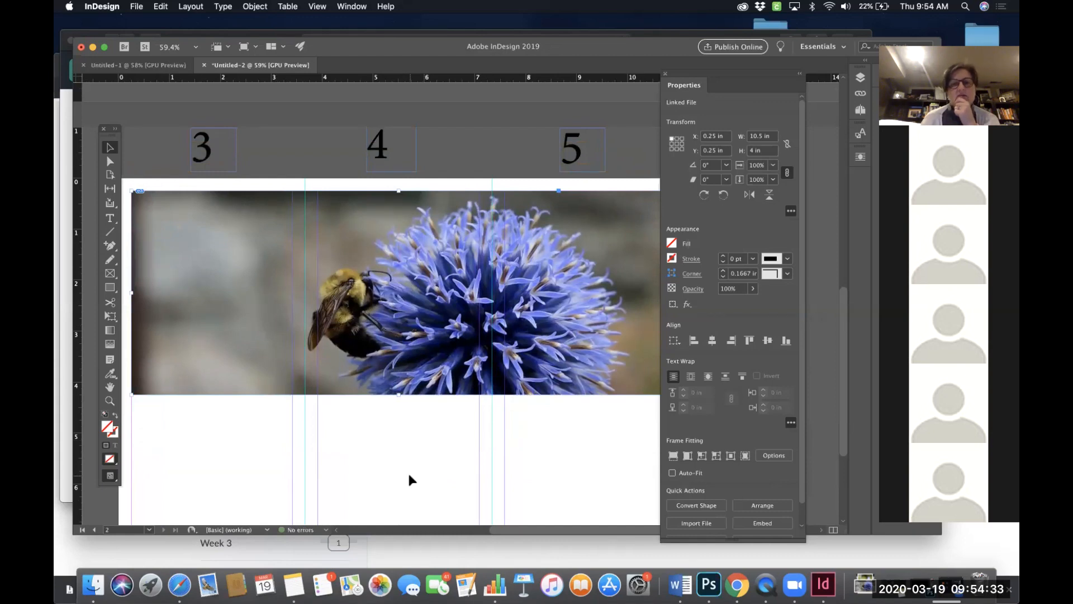
scroll(411, 479, down, 3)
scroll(410, 480, left, 2)
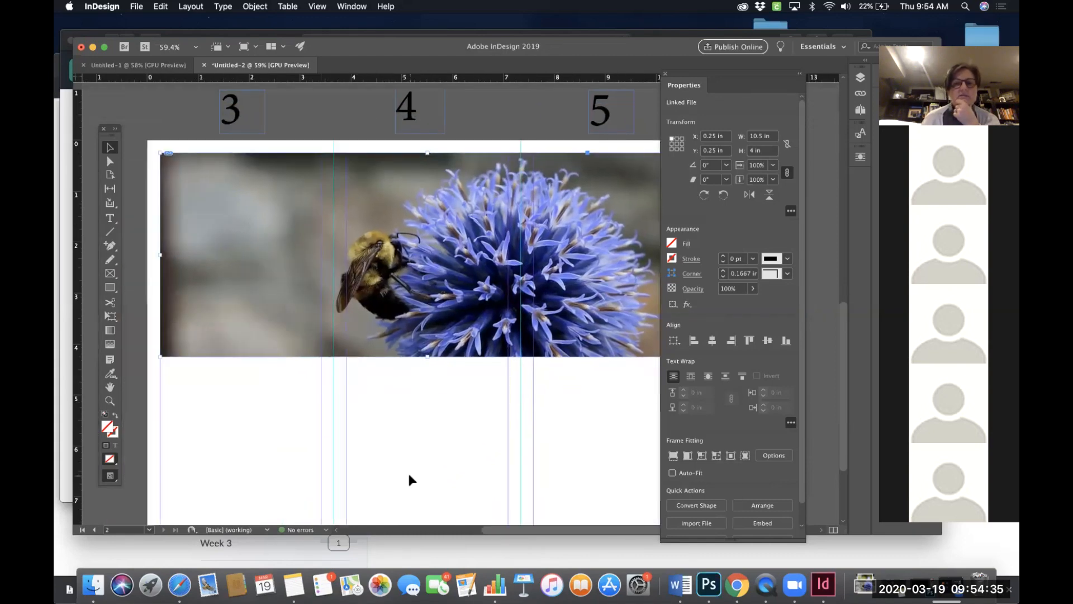
drag(426, 254, 426, 197)
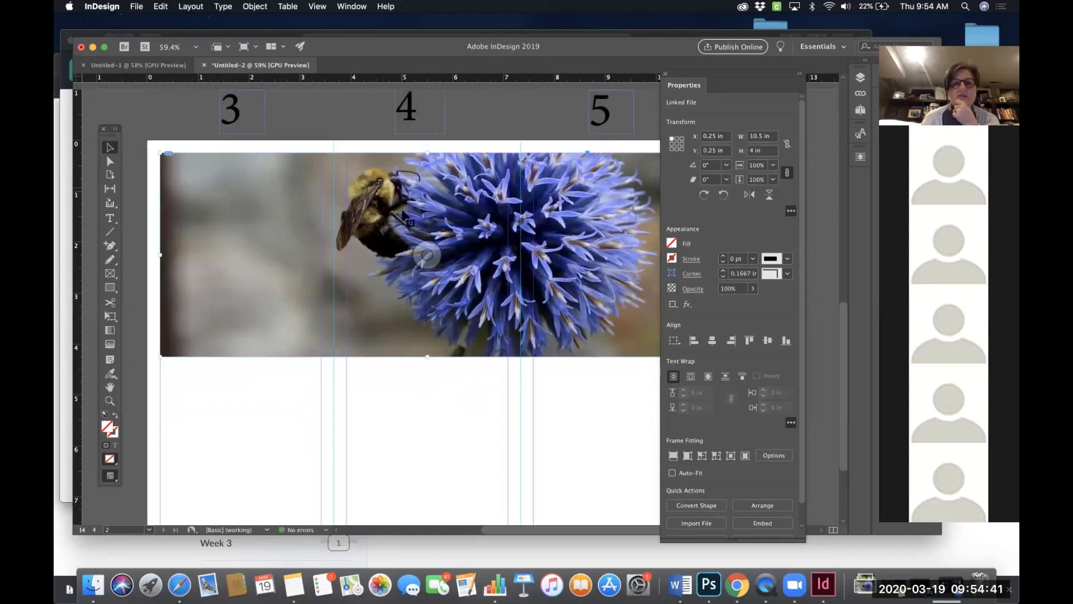
drag(427, 255, 430, 323)
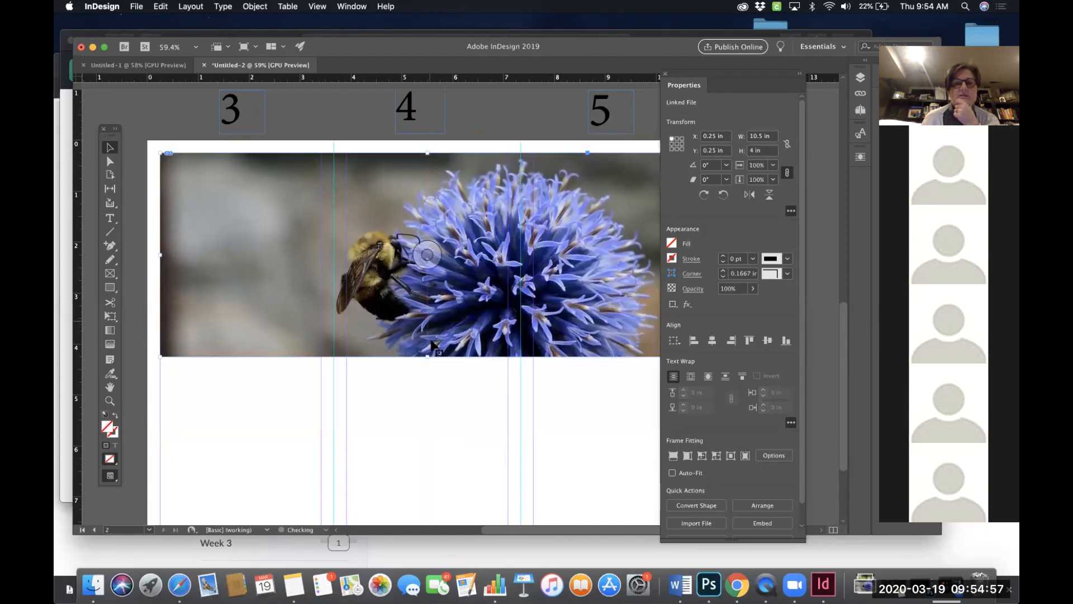
- Deselect the photo and review the bumblebee banner across the top of page 2
click(451, 411)
scroll(452, 411, right, 3)
scroll(452, 411, down, 1)
scroll(451, 410, left, 2)
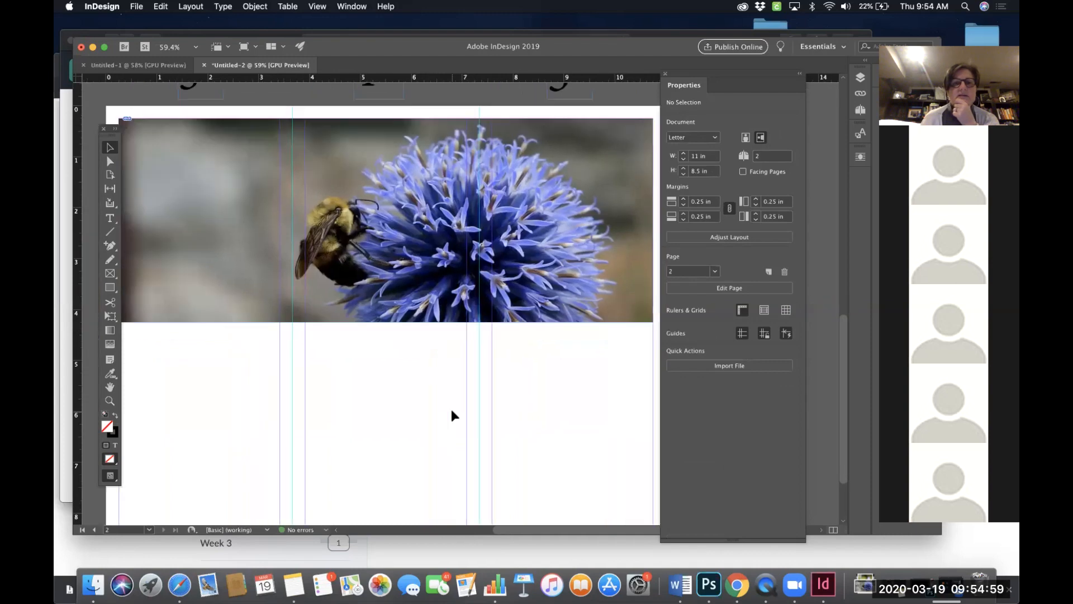
scroll(451, 411, left, 1)
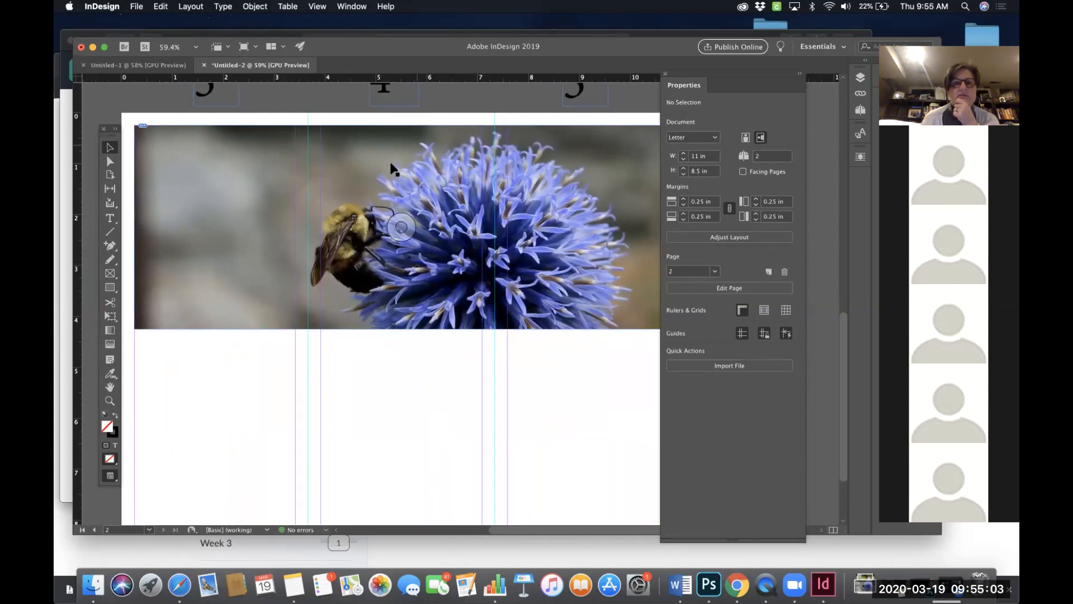
scroll(486, 179, right, 3)
scroll(486, 179, up, 2)
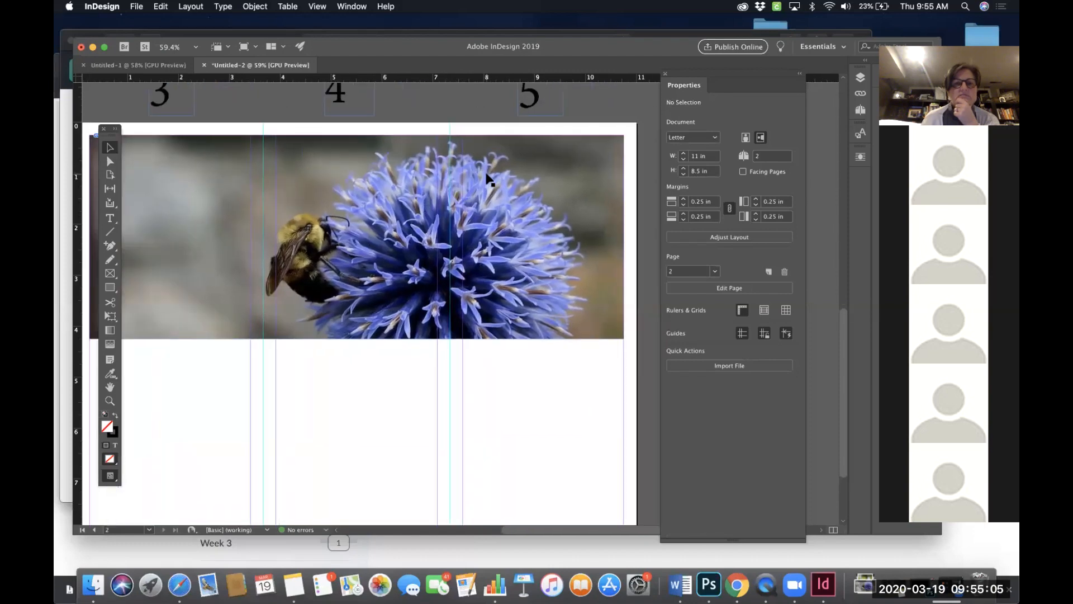
scroll(486, 179, down, 1)
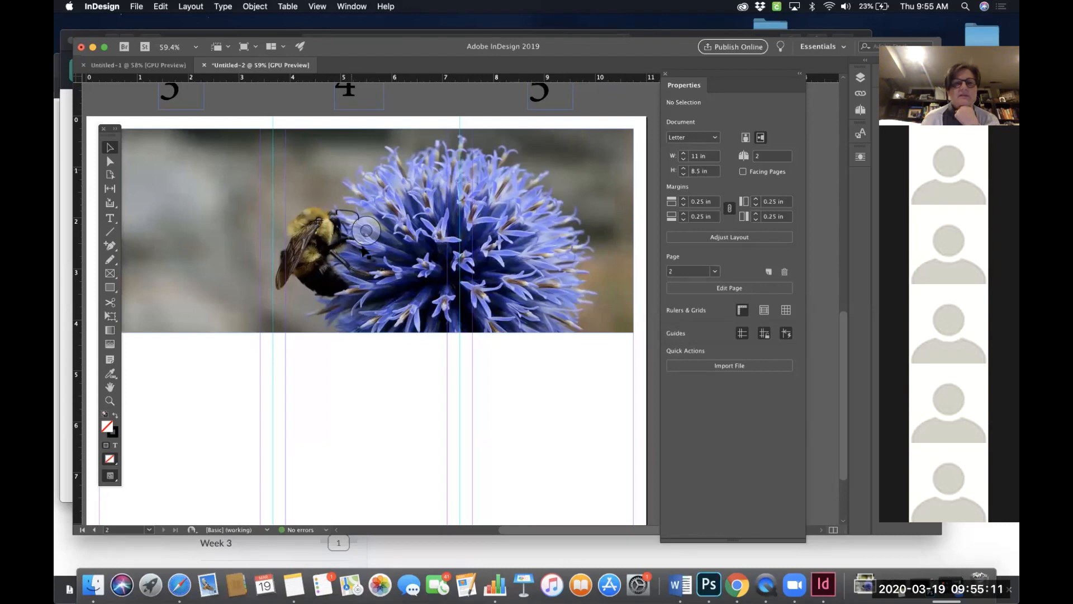
scroll(364, 251, left, 3)
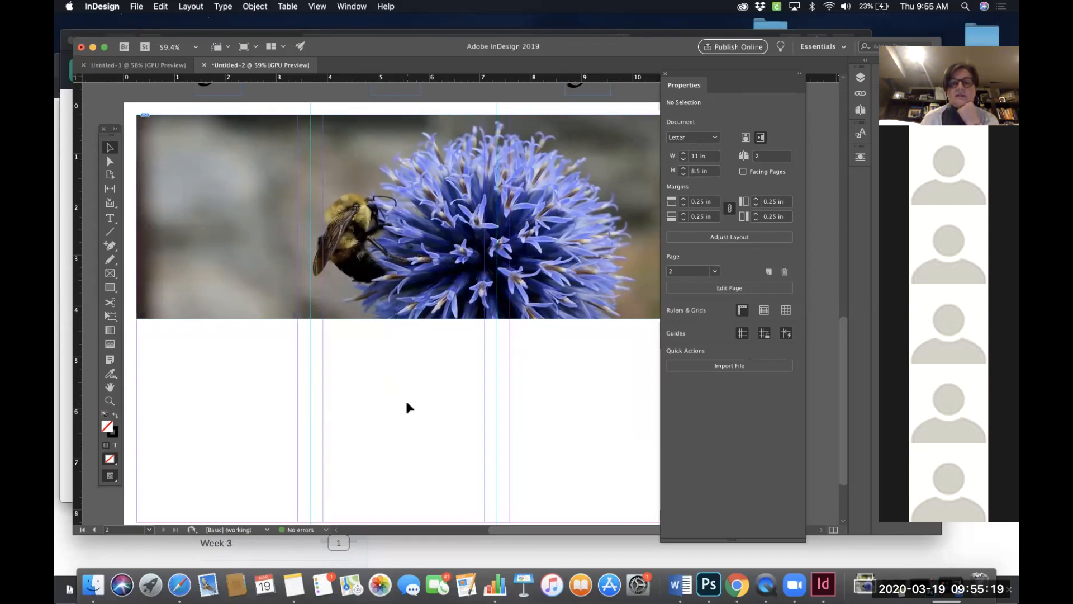
scroll(407, 407, down, 2)
scroll(408, 407, up, 3)
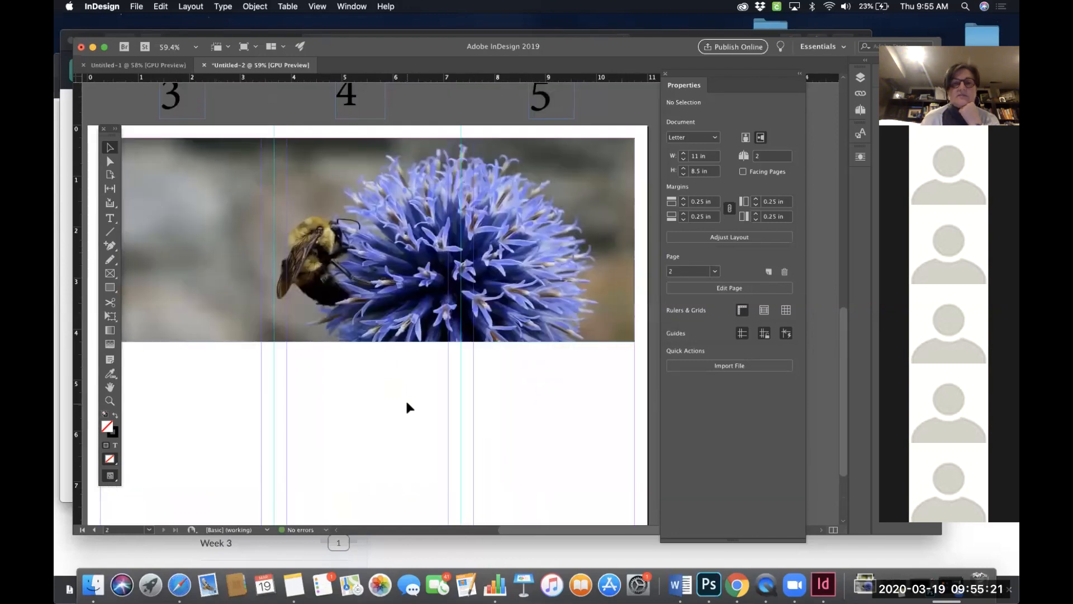
scroll(408, 407, down, 2)
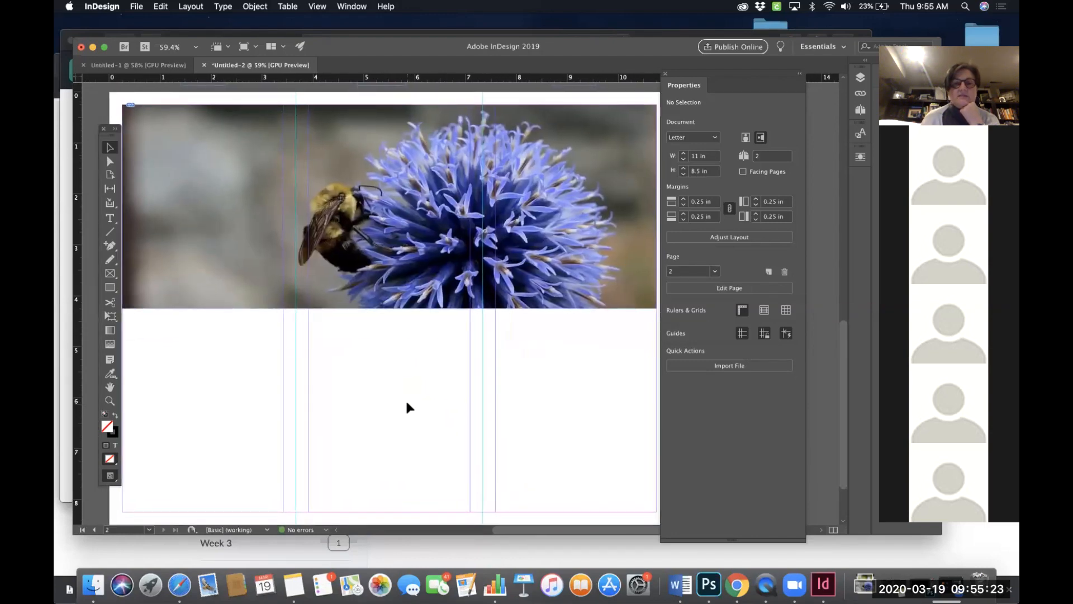
- Adjust the height of the bumblebee image frame from its bottom edge to refine the crop, then deselect it
click(383, 278)
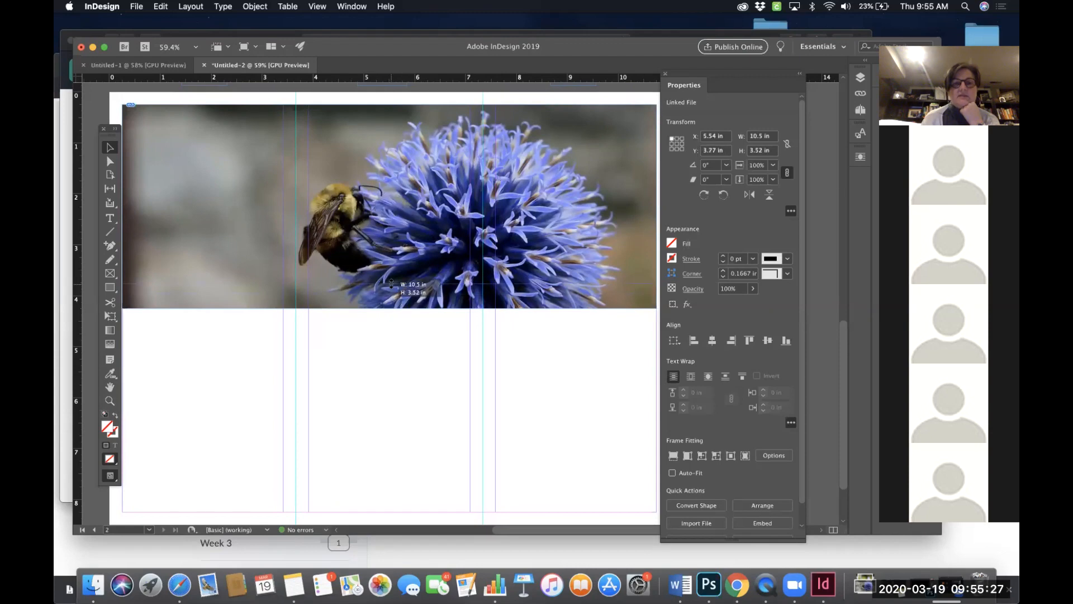
drag(390, 307, 390, 284)
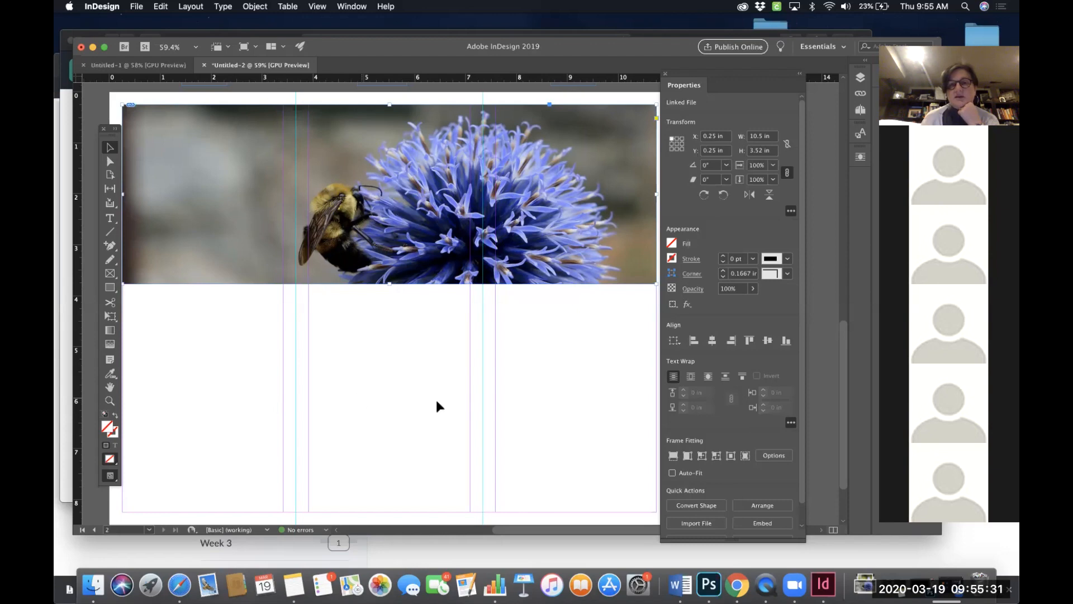
drag(388, 285, 399, 405)
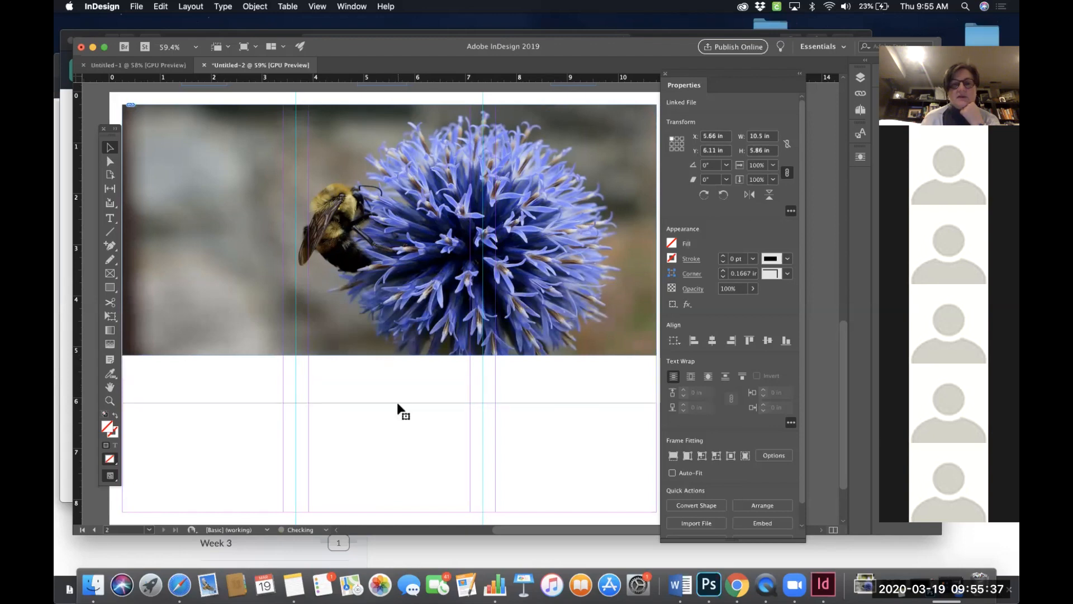
drag(389, 404, 389, 321)
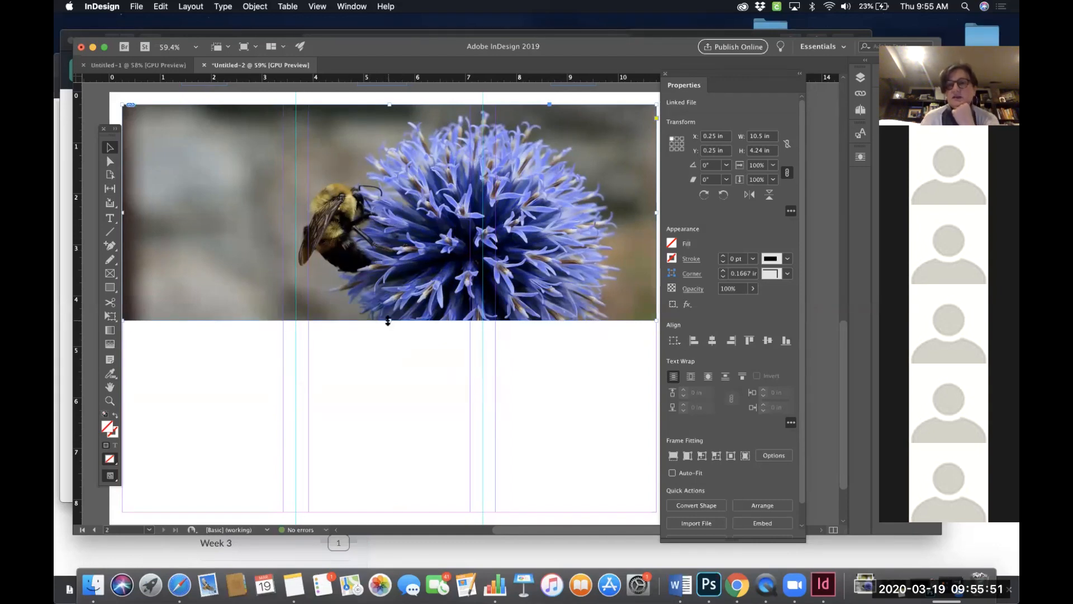
drag(388, 320, 388, 295)
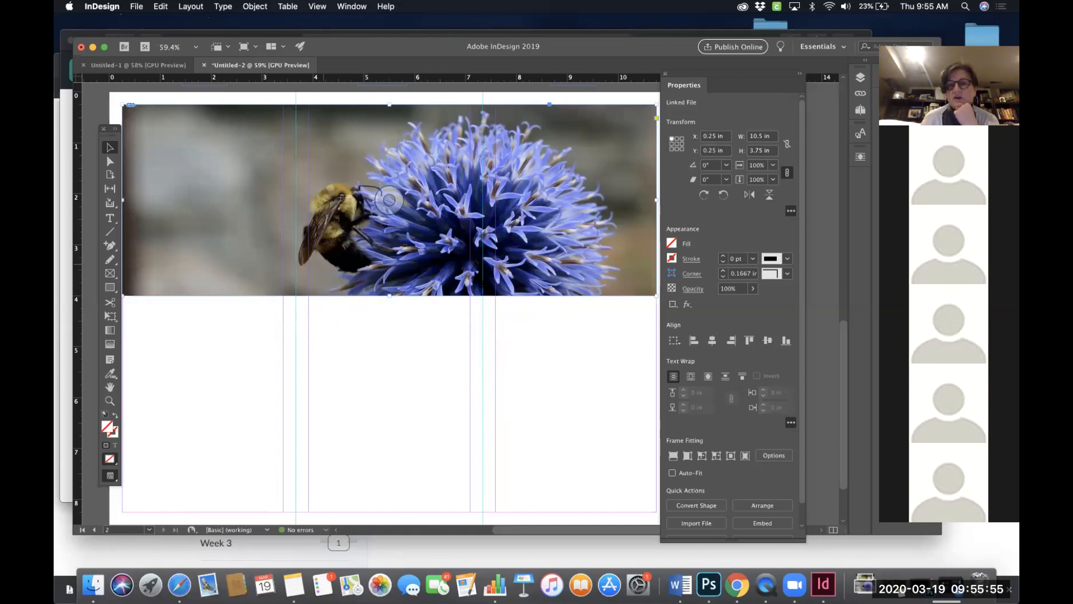
mouse_move(389, 296)
mouse_down()
mouse_move(388, 317)
mouse_move(389, 295)
mouse_up()
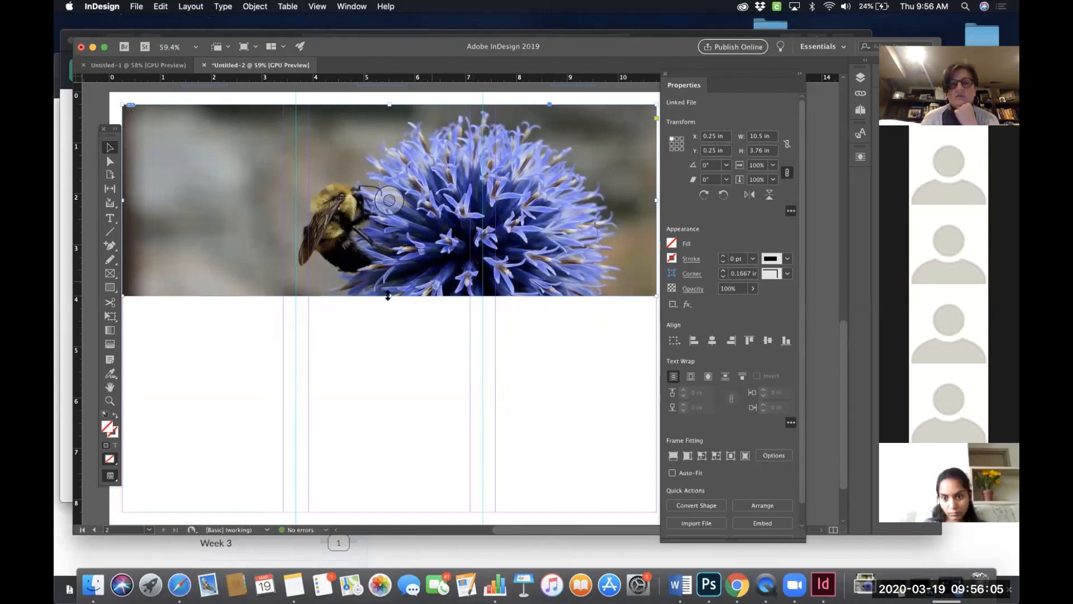
mouse_move(388, 296)
mouse_down()
mouse_move(389, 369)
mouse_move(384, 290)
mouse_up()
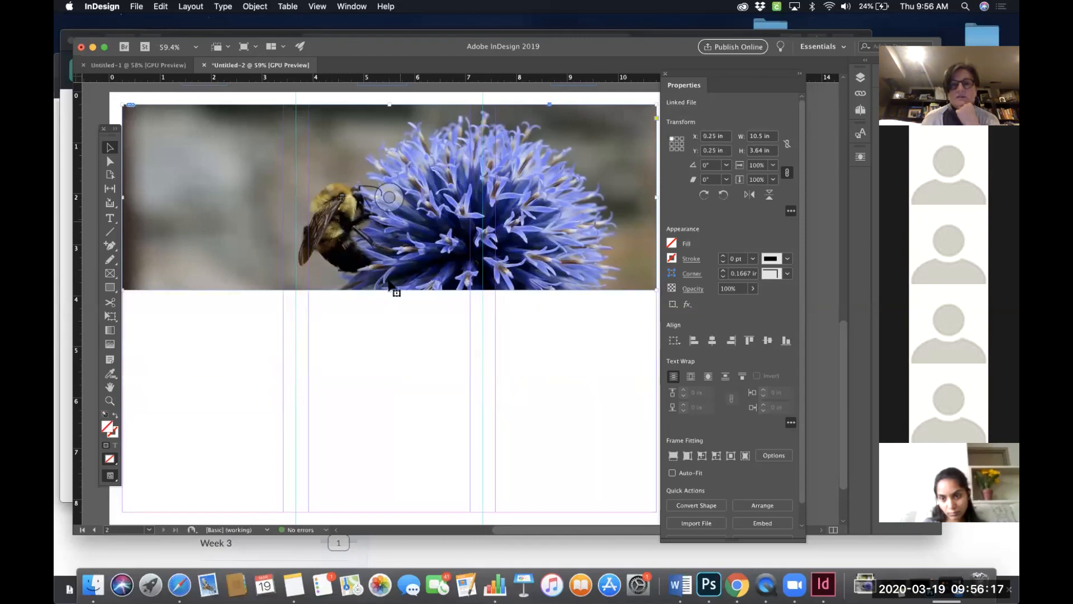
drag(387, 286, 389, 305)
click(405, 343)
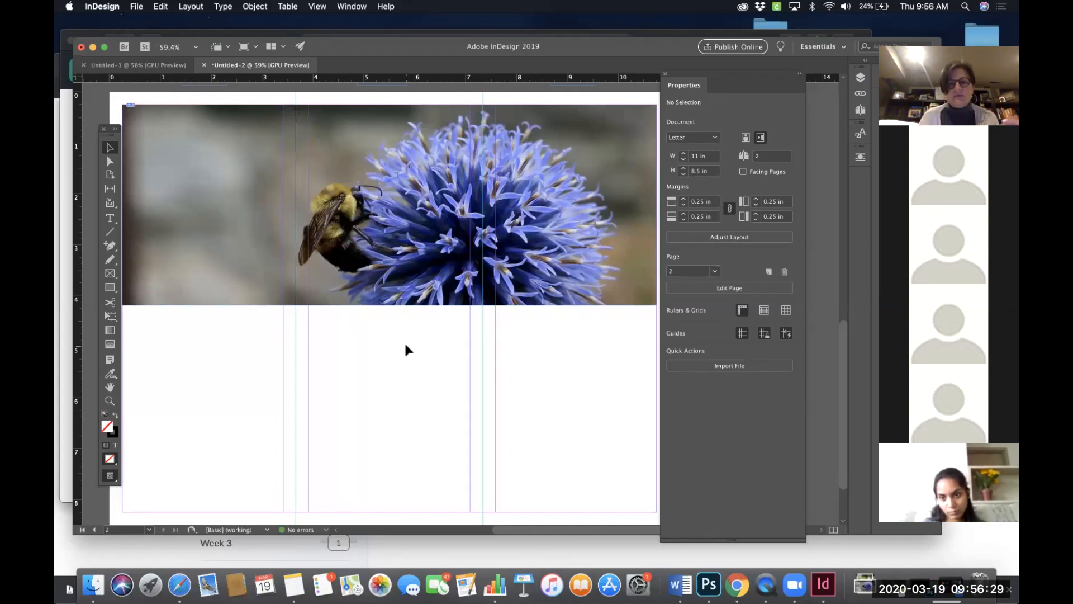
- Move the Properties panel aside and review the photos and logos on pages 1 and 2 of the brochure
scroll(406, 350, left, 1)
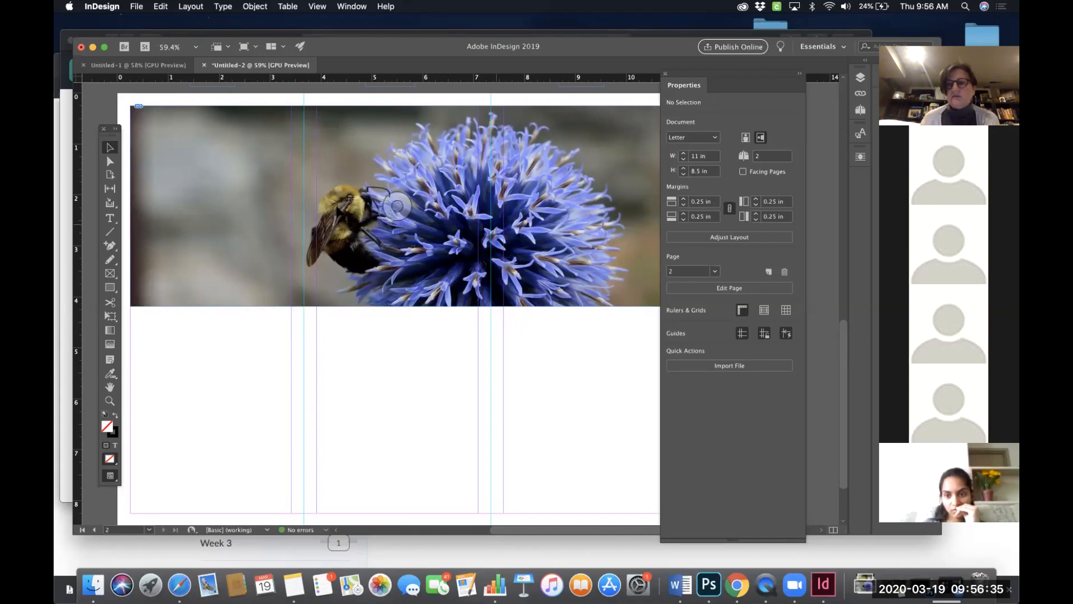
scroll(487, 218, up, 4)
scroll(487, 218, up, 10)
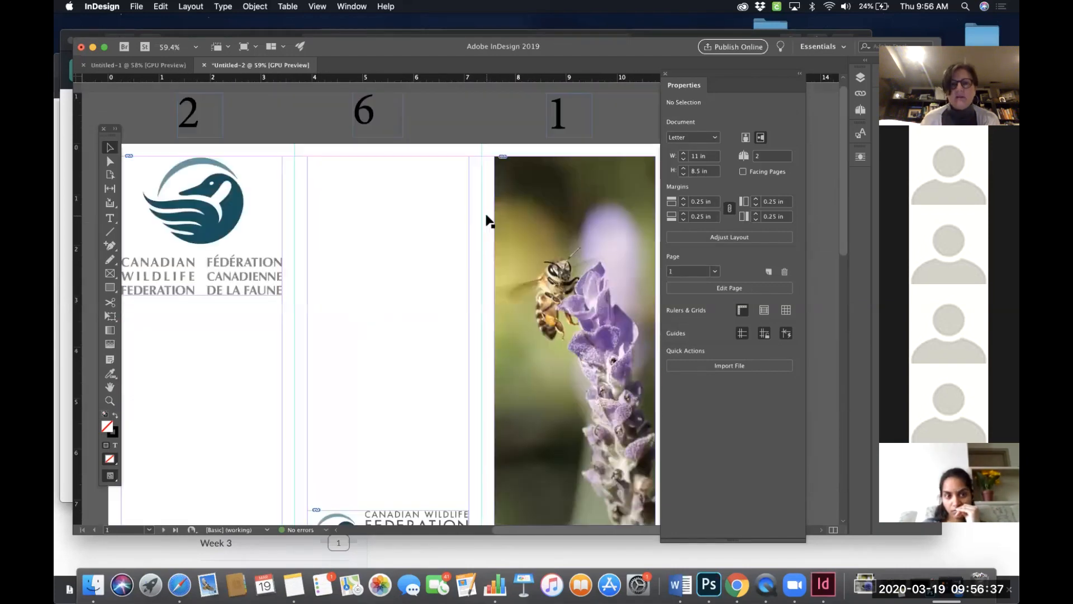
scroll(487, 220, down, 2)
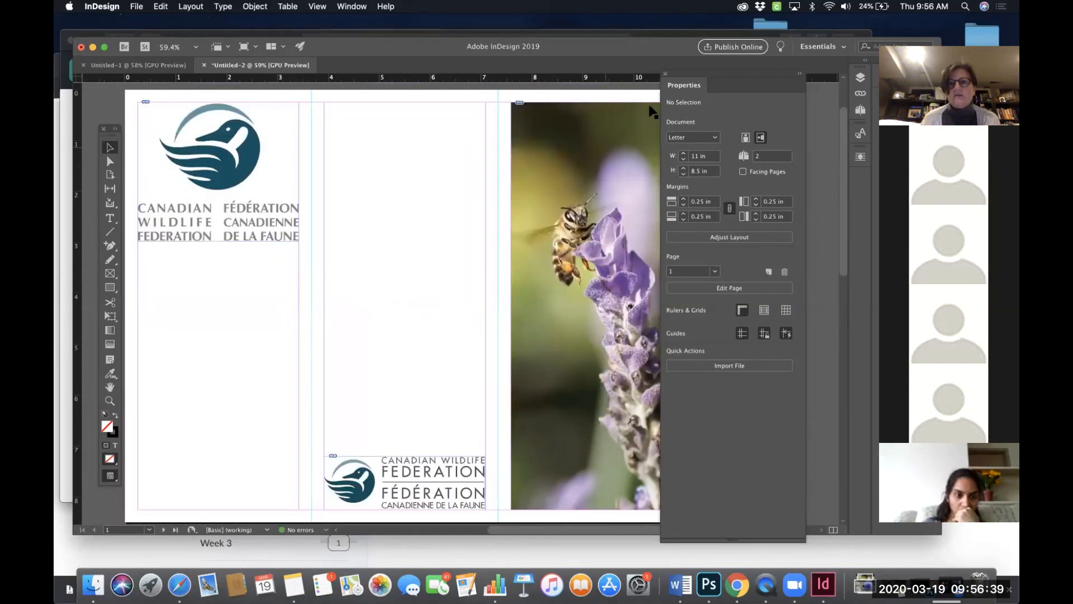
drag(690, 75, 758, 82)
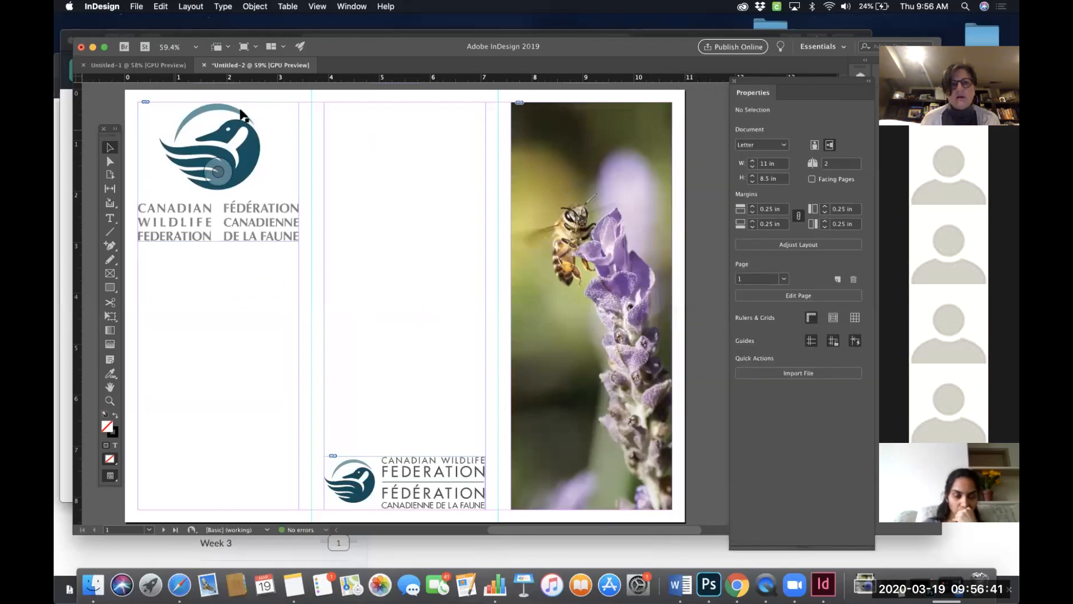
scroll(253, 125, up, 3)
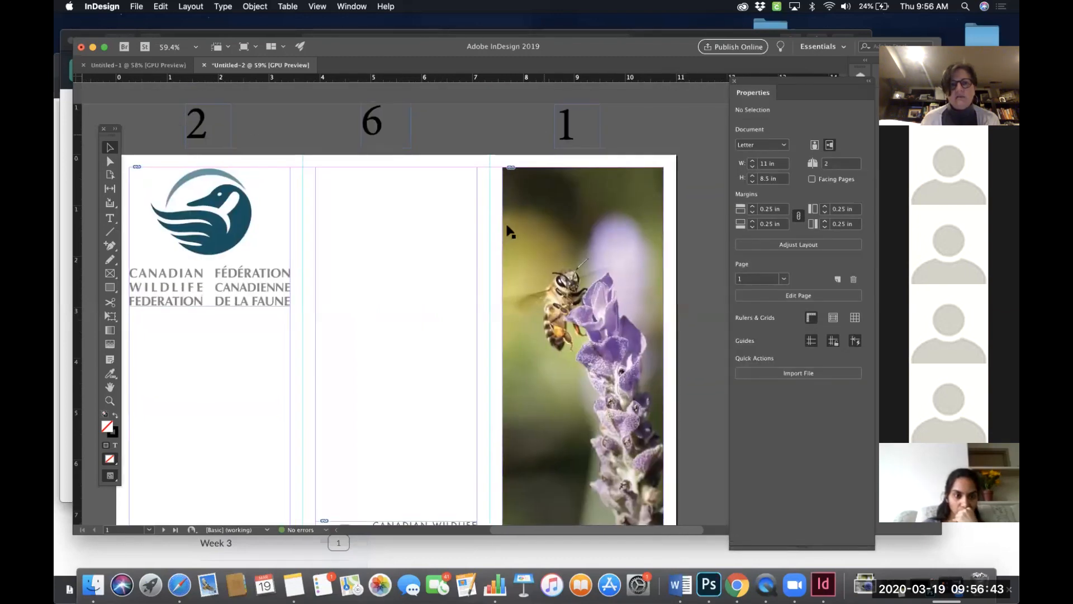
scroll(505, 233, down, 5)
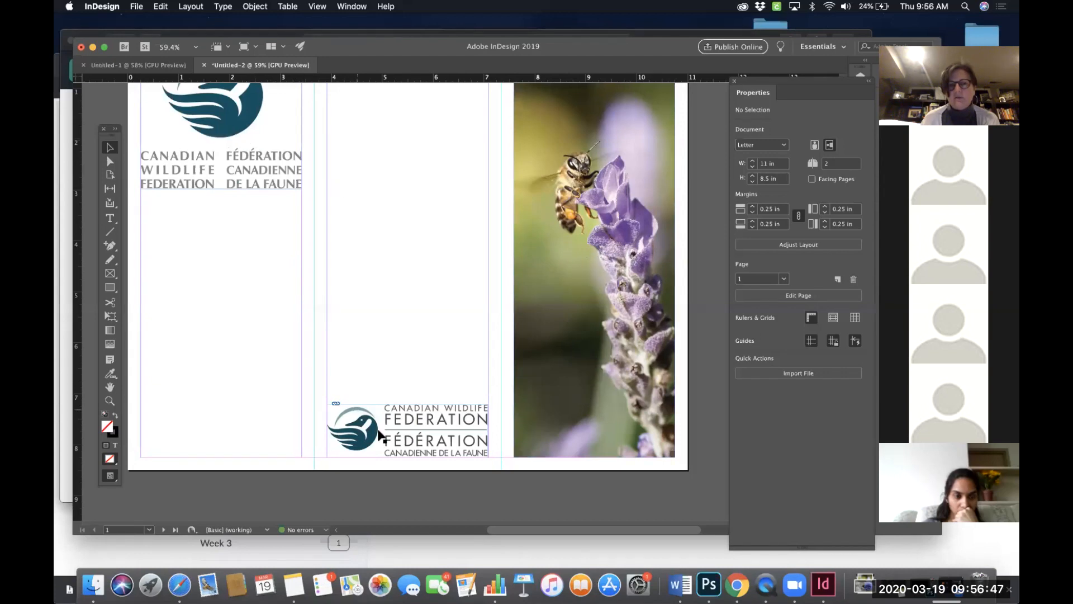
scroll(576, 365, down, 10)
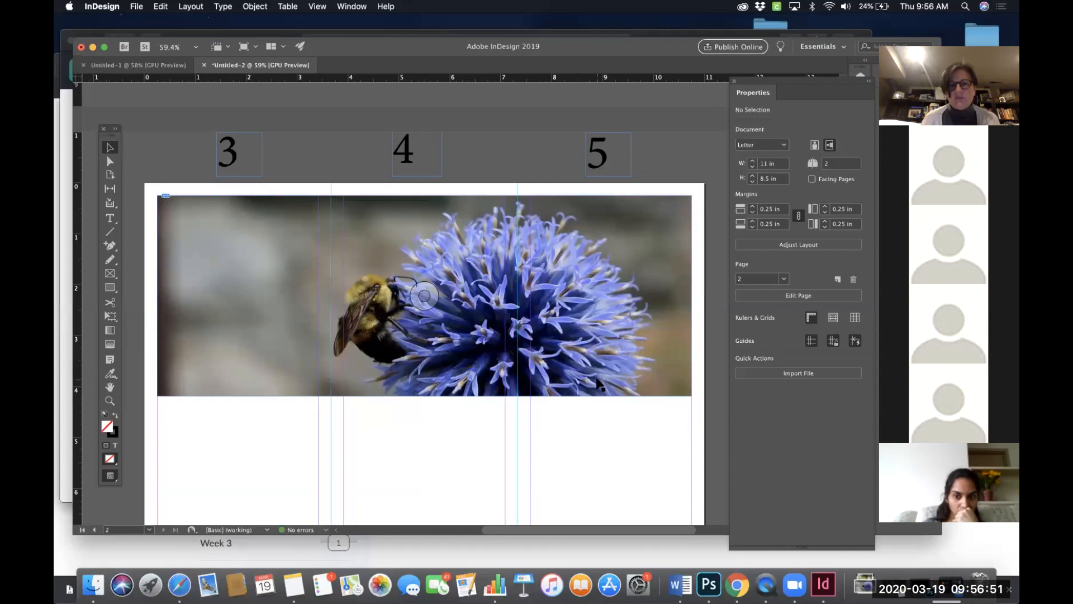
scroll(597, 383, down, 3)
scroll(559, 369, up, 2)
scroll(508, 357, down, 2)
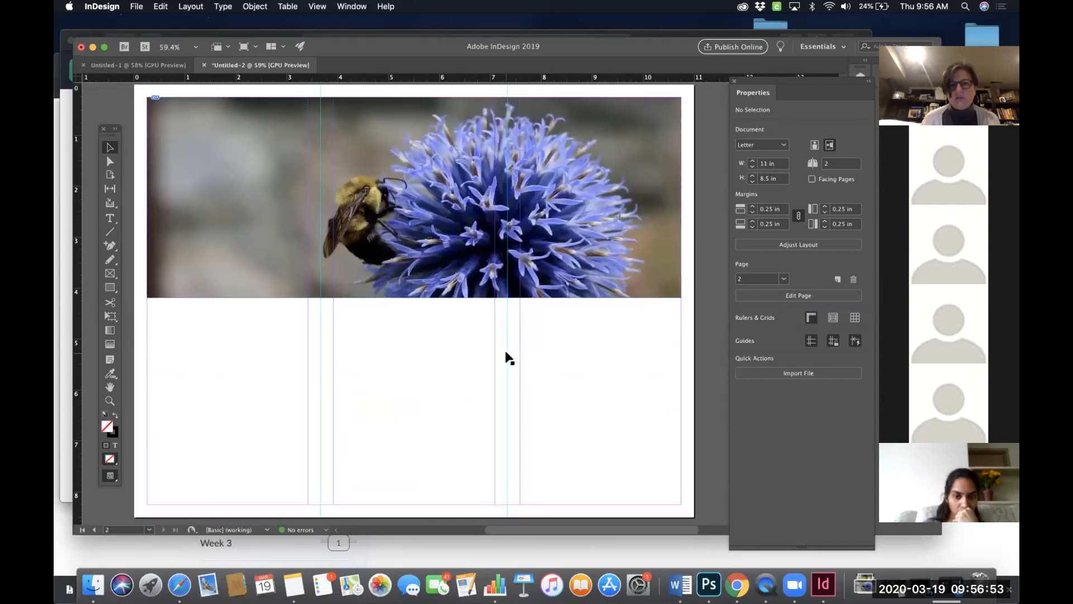
scroll(508, 358, up, 1)
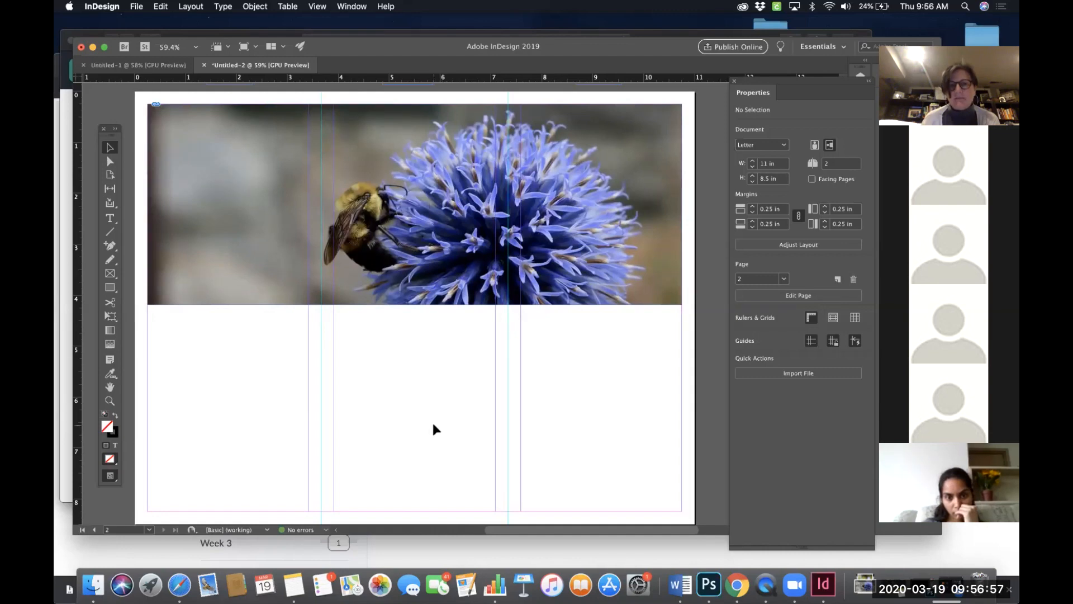
scroll(493, 369, up, 10)
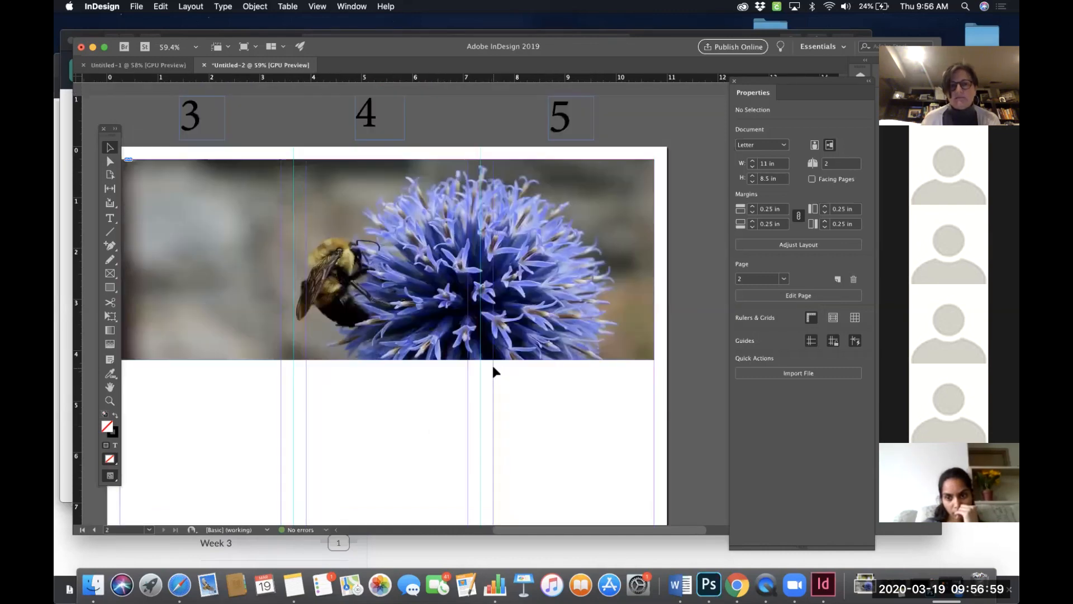
scroll(493, 368, up, 3)
scroll(493, 369, right, 5)
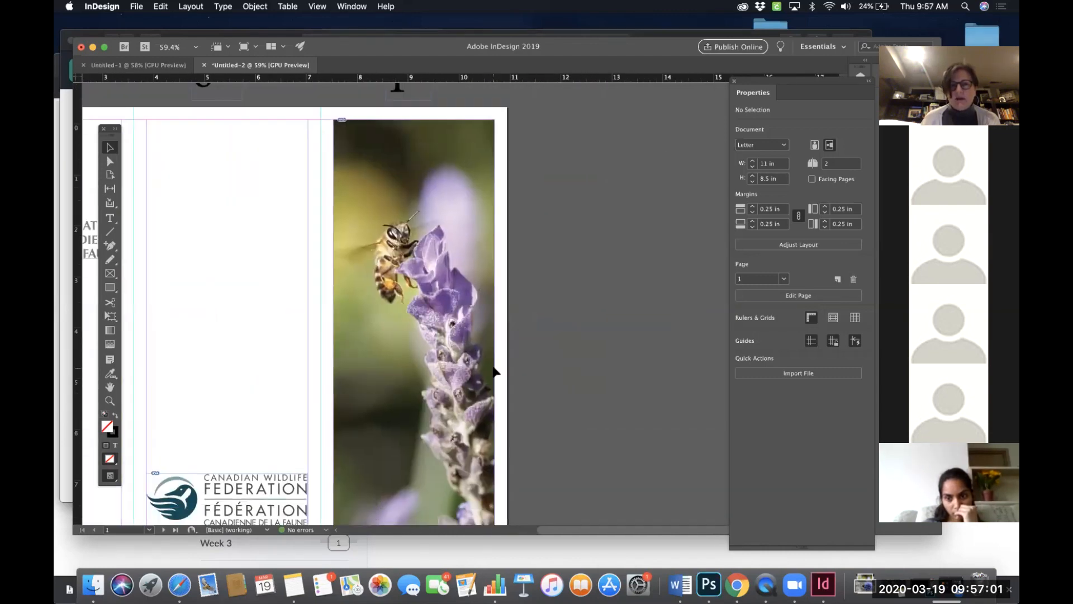
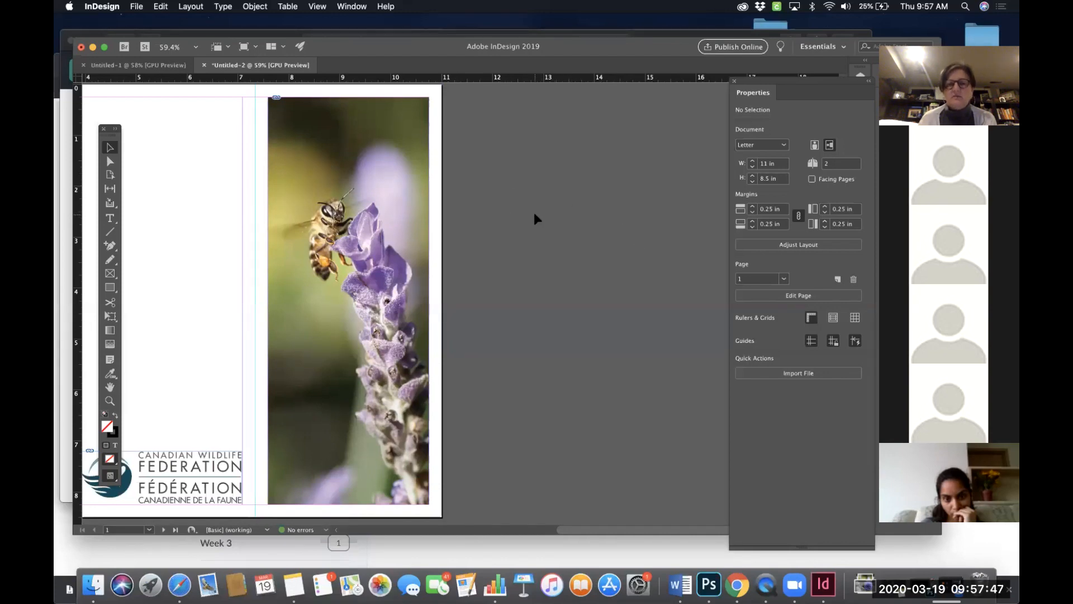
- Scroll around page 1 to review the bee photo and logo placement in the panels
scroll(535, 215, left, 5)
scroll(534, 215, down, 2)
scroll(535, 214, right, 4)
scroll(535, 214, up, 2)
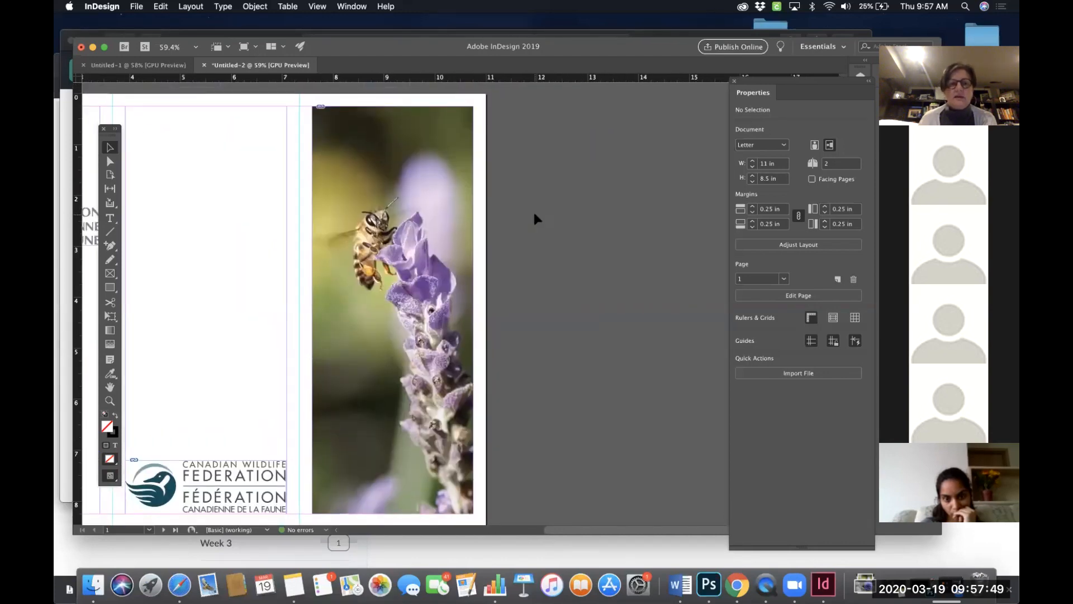
scroll(534, 215, left, 4)
scroll(534, 215, down, 2)
scroll(535, 216, right, 4)
scroll(535, 216, up, 2)
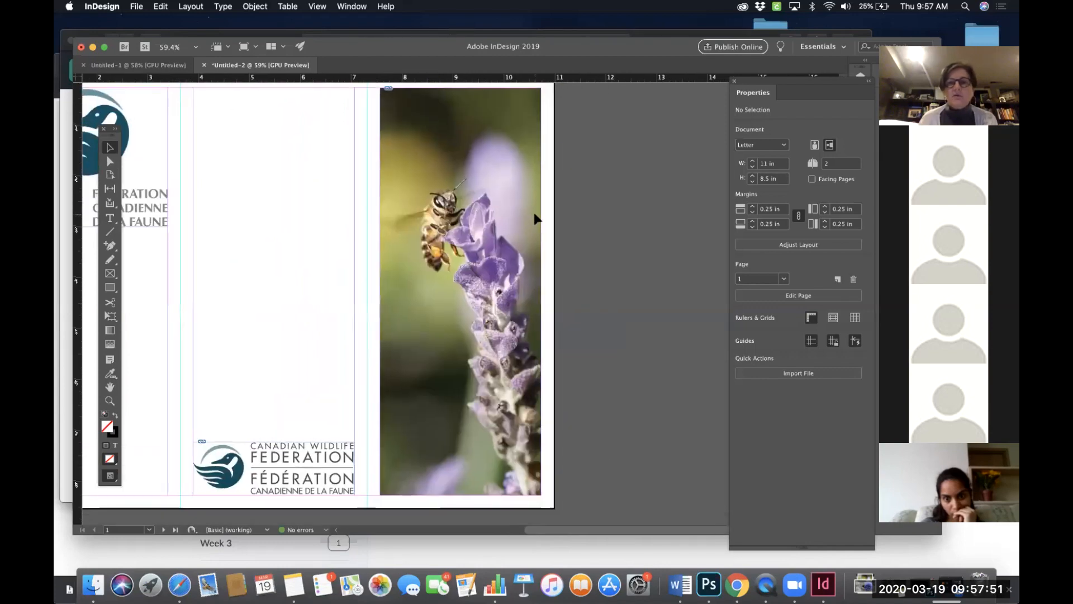
scroll(535, 217, right, 3)
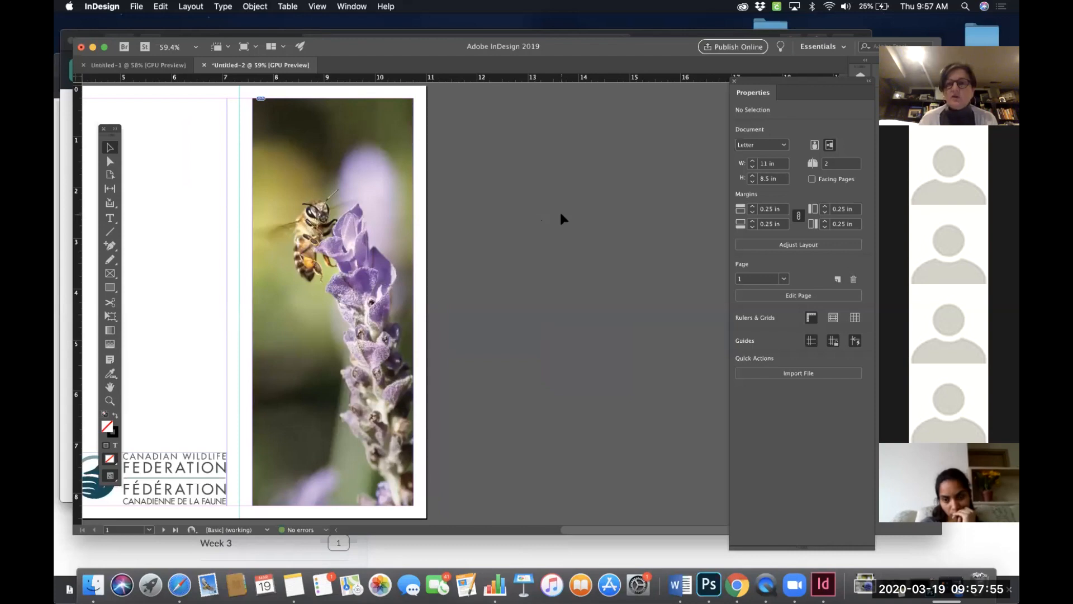
click(367, 203)
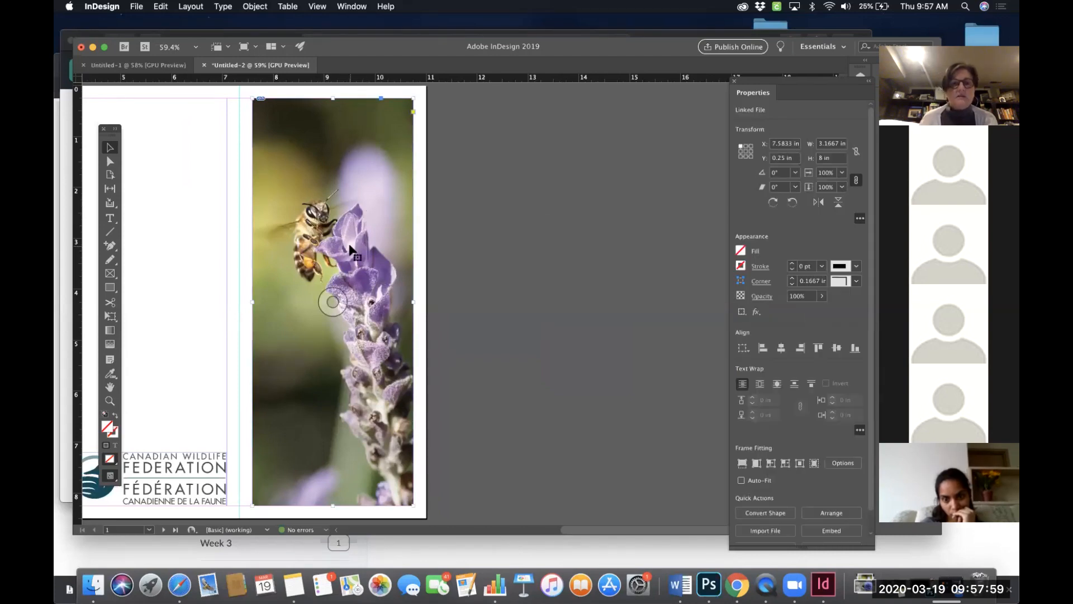
scroll(354, 251, down, 3)
scroll(353, 223, up, 2)
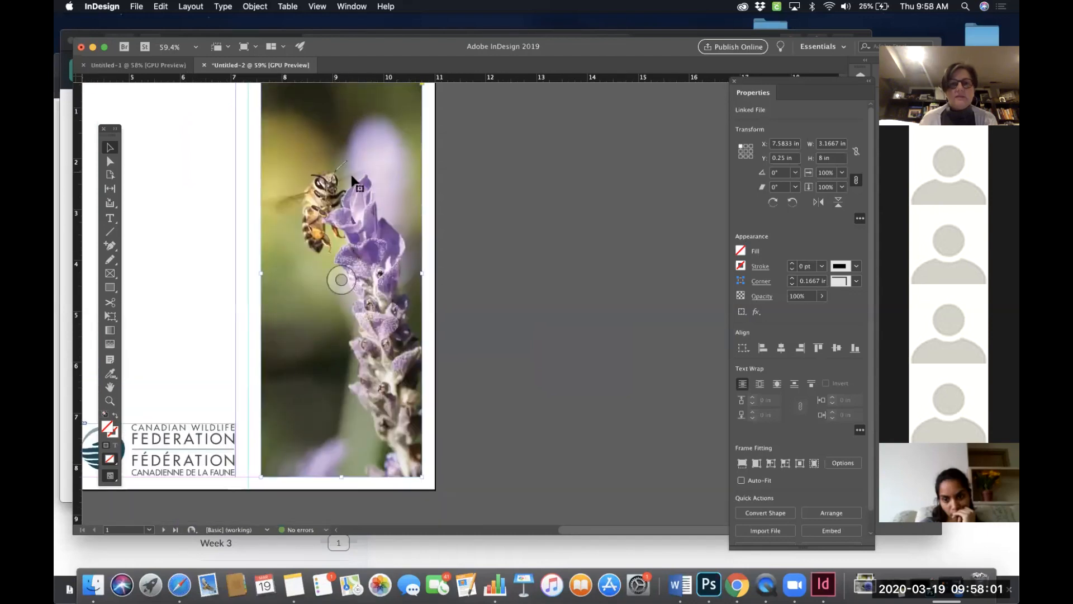
scroll(351, 174, up, 2)
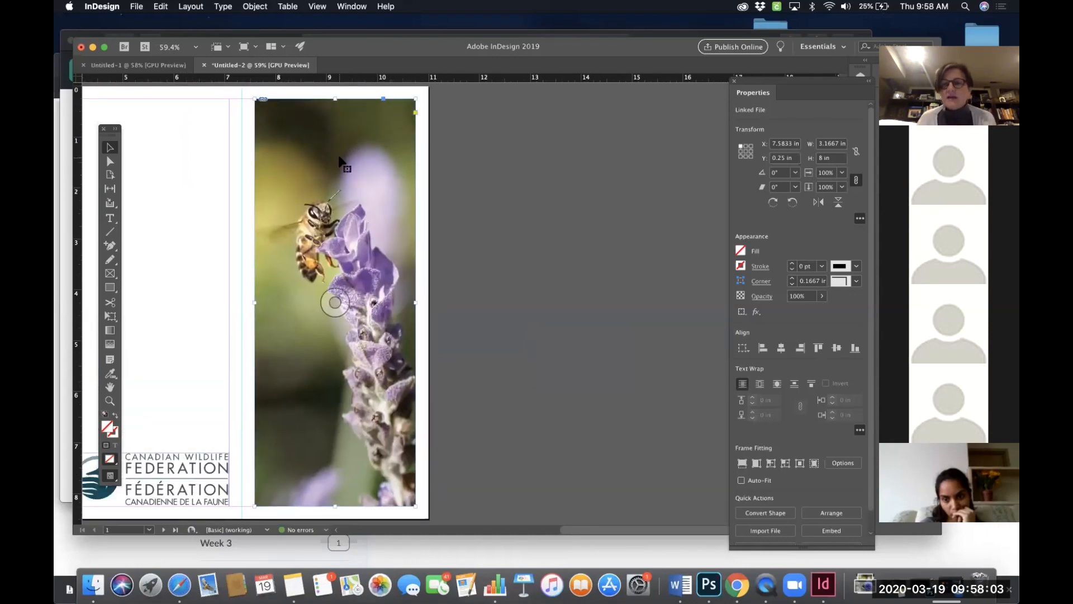
click(567, 179)
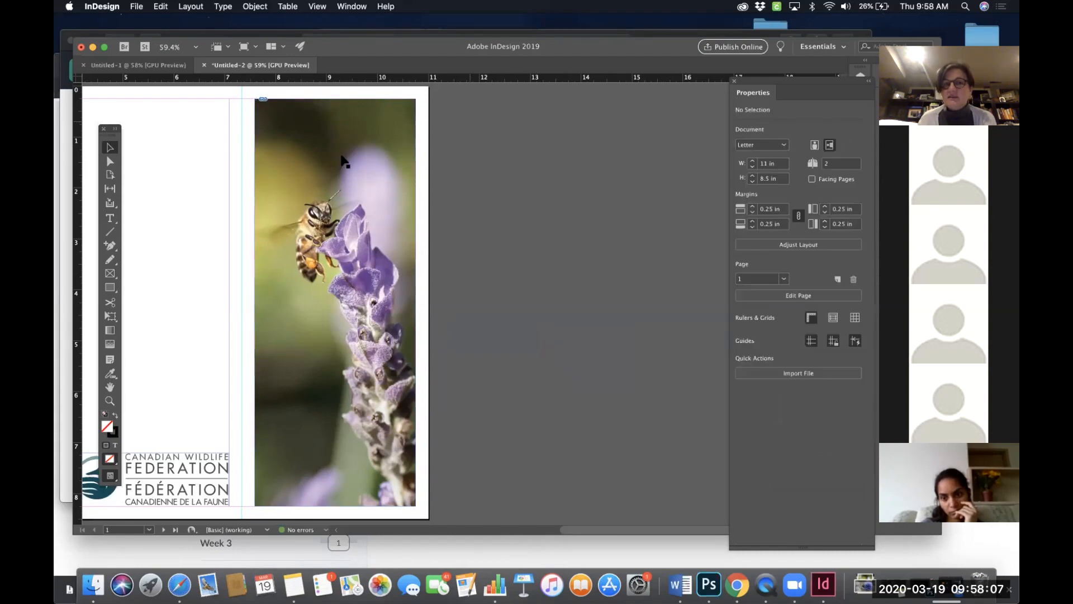
click(337, 165)
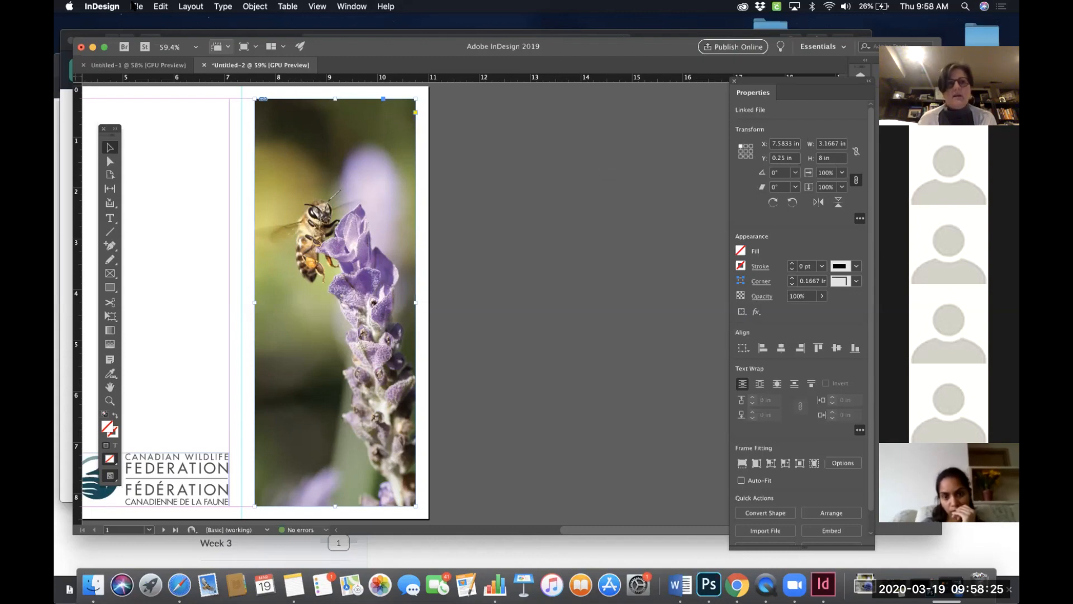
click(137, 6)
click(576, 256)
- Scroll between pages 1 and 2 to review the bee photo and the bumblebee banner
scroll(576, 256, down, 8)
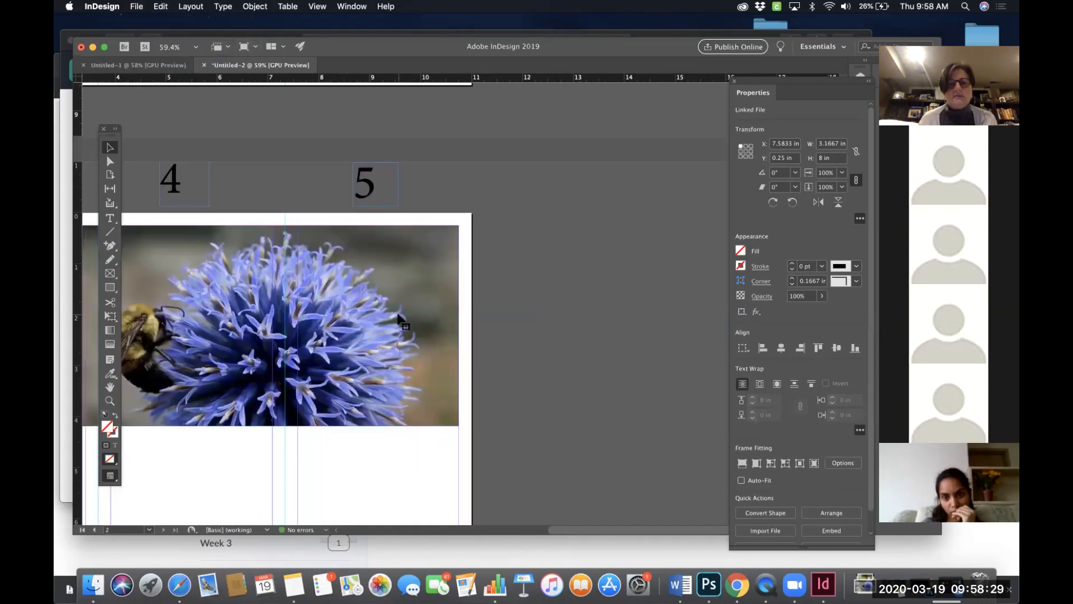
scroll(528, 189, up, 8)
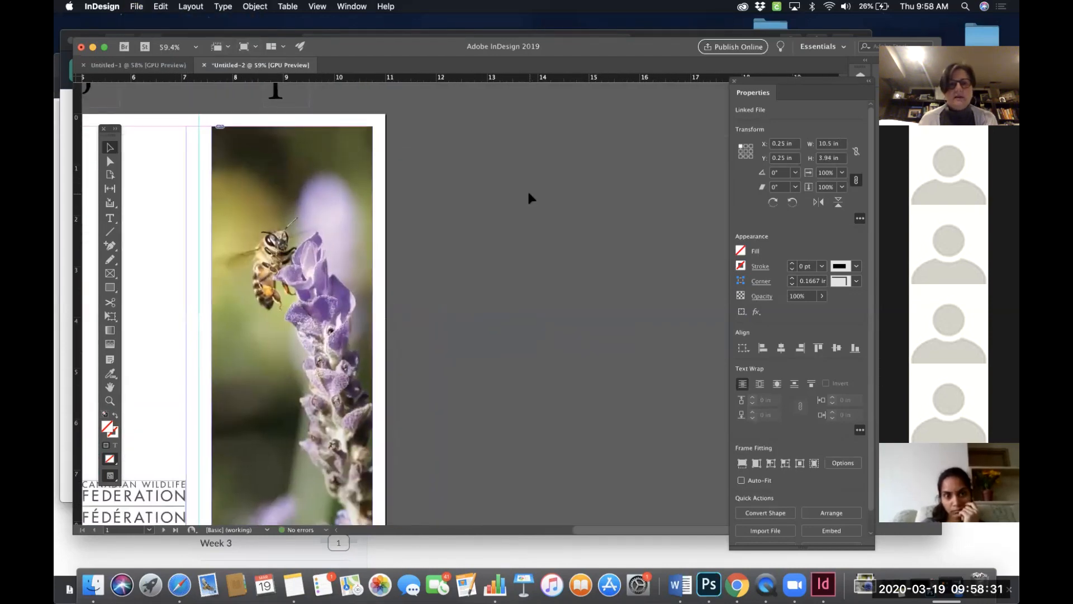
scroll(523, 194, down, 8)
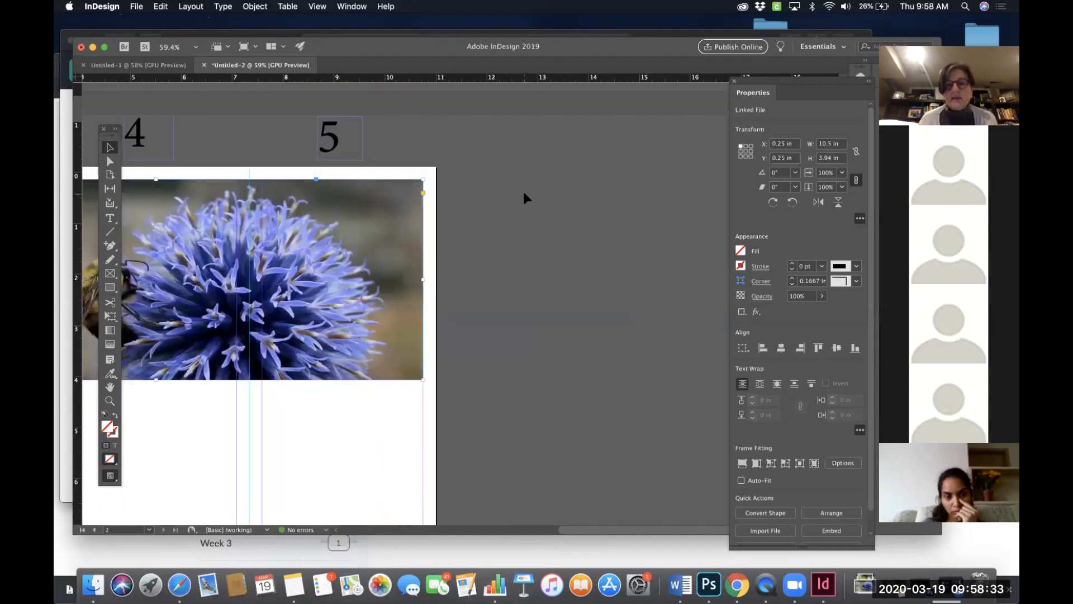
scroll(524, 193, down, 1)
scroll(367, 219, right, 4)
scroll(393, 212, left, 6)
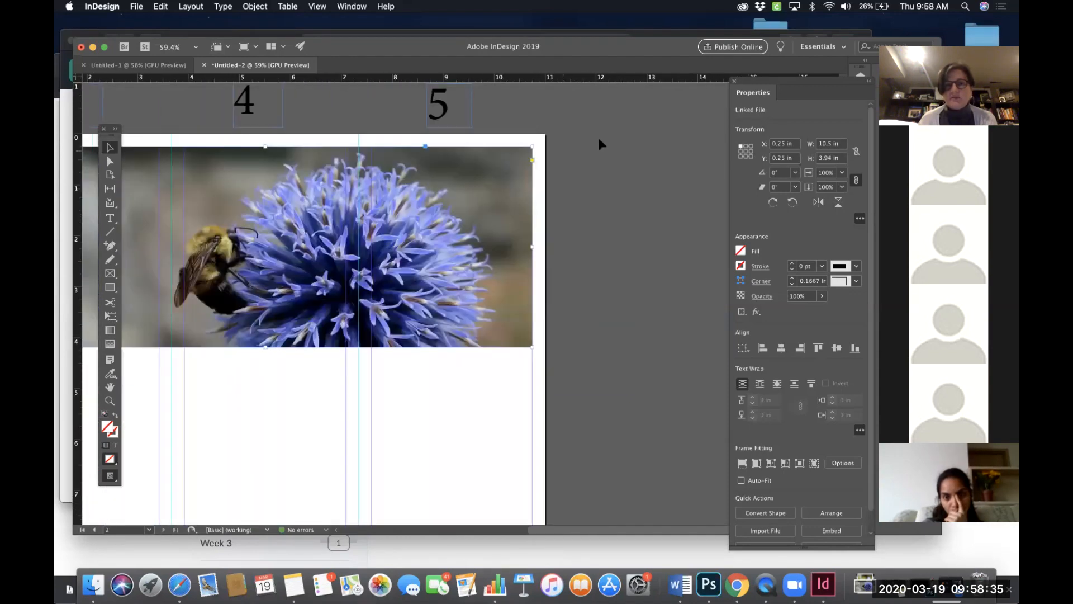
scroll(598, 135, up, 8)
scroll(598, 136, right, 4)
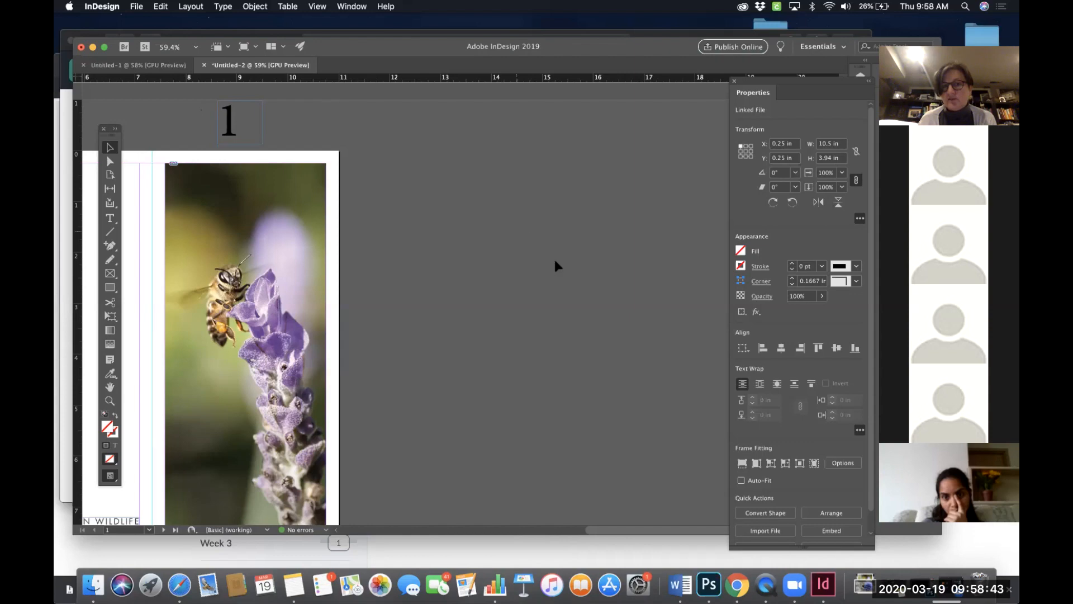
scroll(524, 247, down, 1)
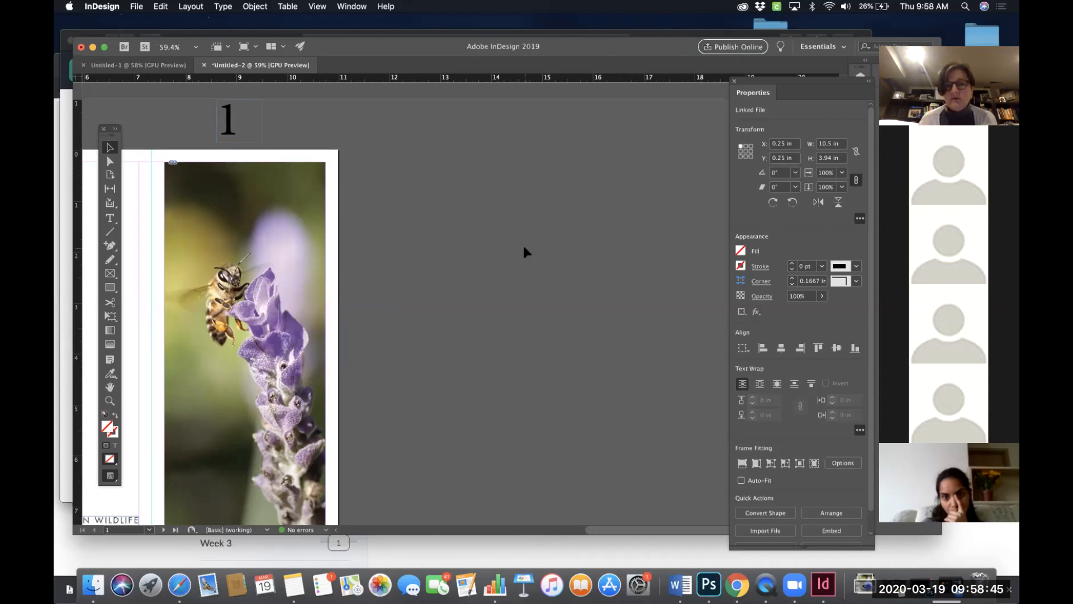
- Try placing the Canadian Wildlife Federation (CWF) Pollinators.docx text into the selected bumblebee banner frame
click(143, 7)
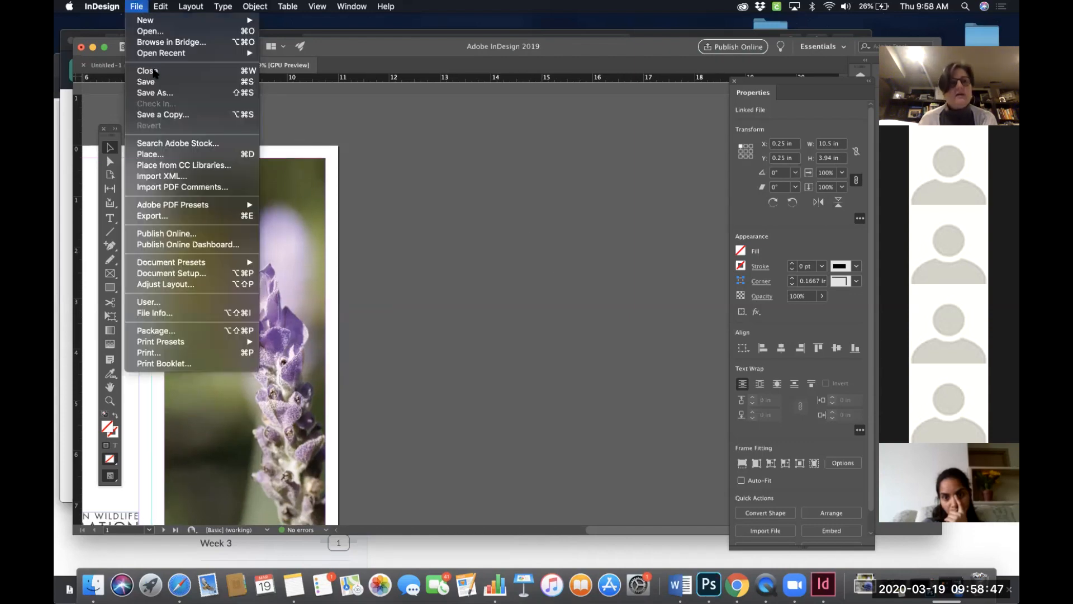
click(162, 154)
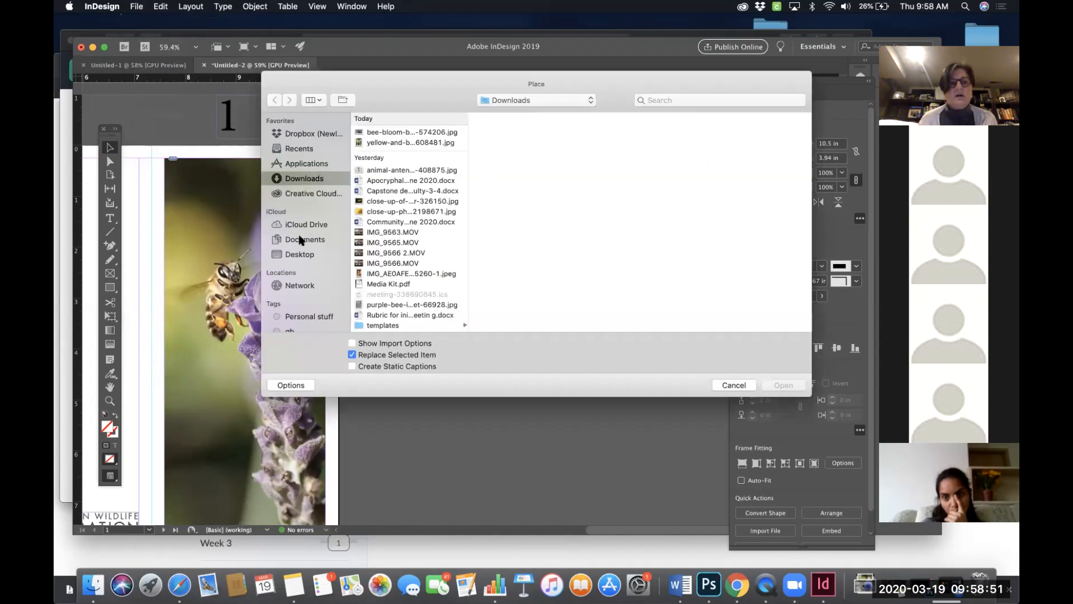
click(298, 255)
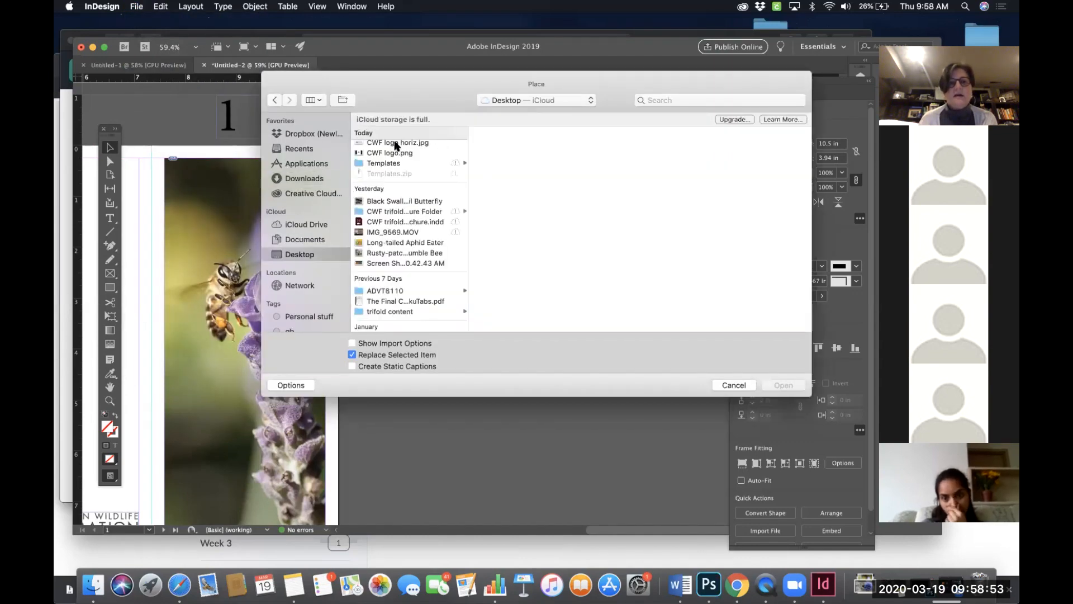
scroll(391, 156, up, 2)
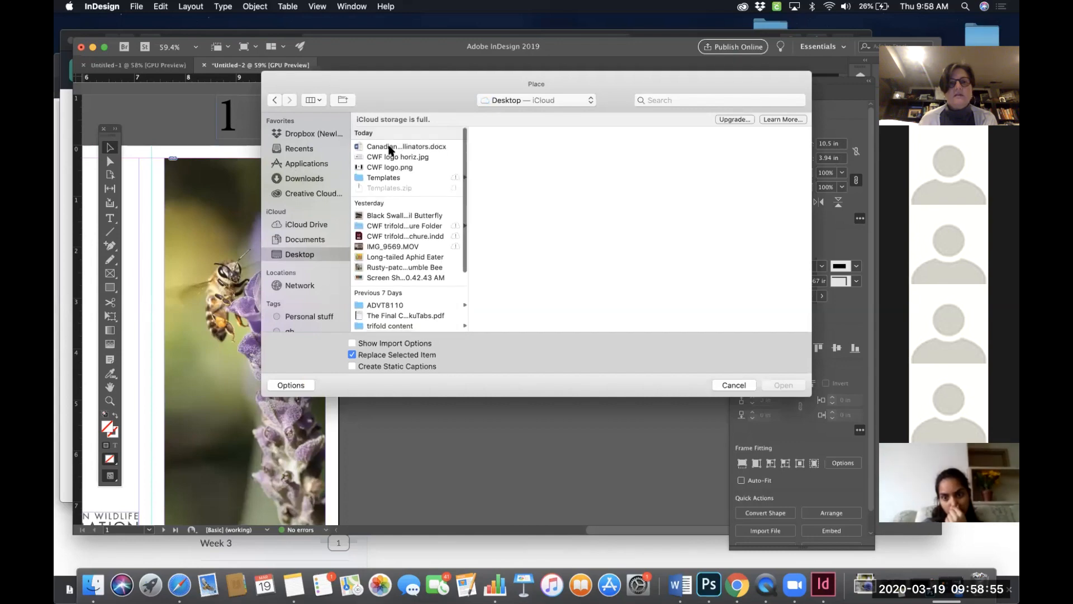
click(390, 147)
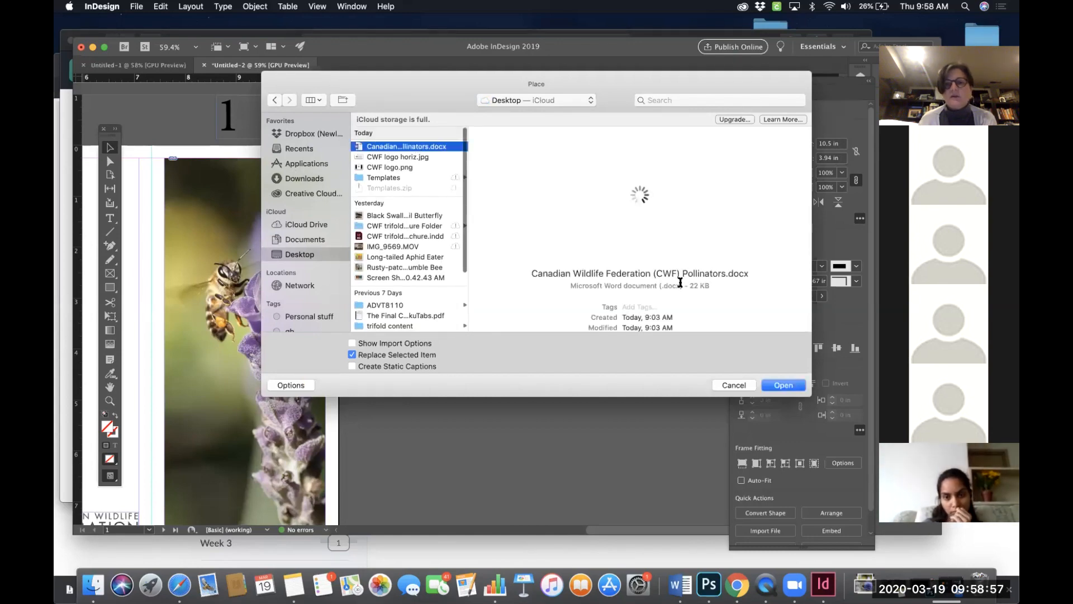
click(773, 386)
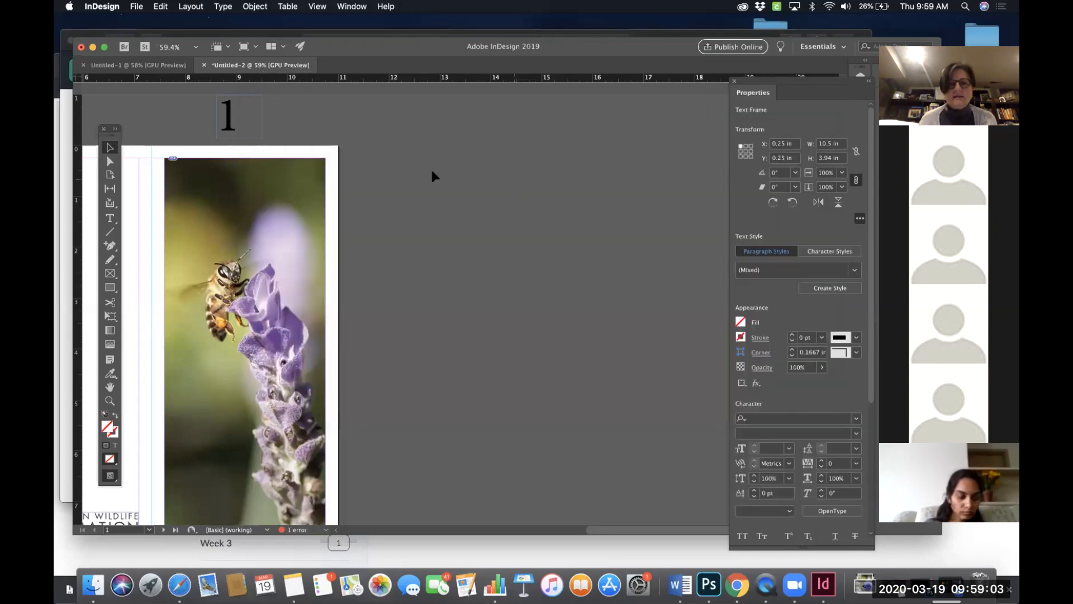
scroll(426, 231, down, 5)
scroll(426, 231, left, 3)
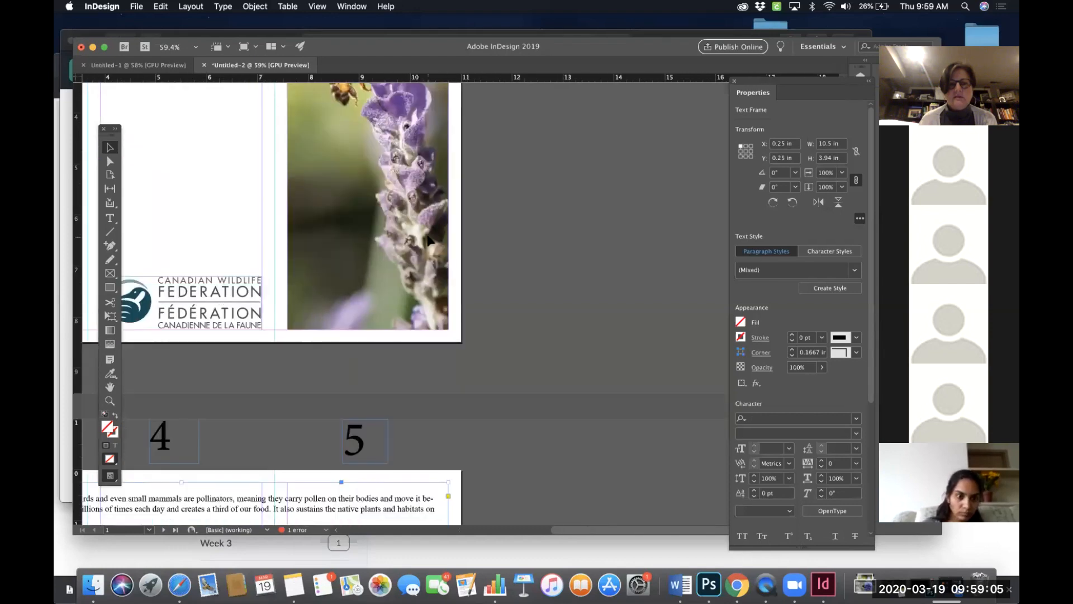
scroll(429, 241, down, 5)
scroll(429, 240, left, 3)
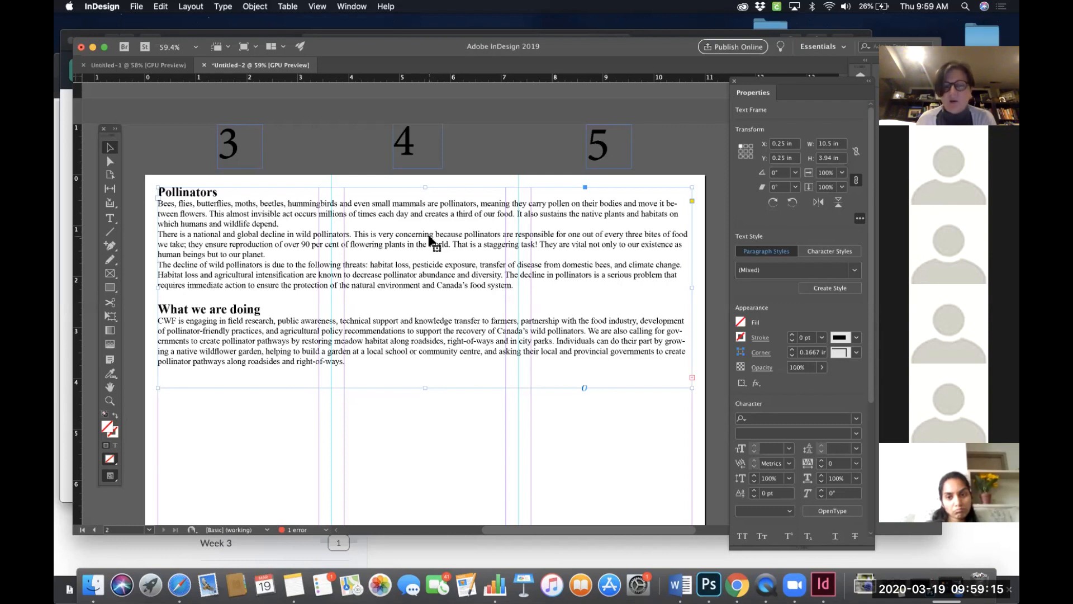
click(428, 237)
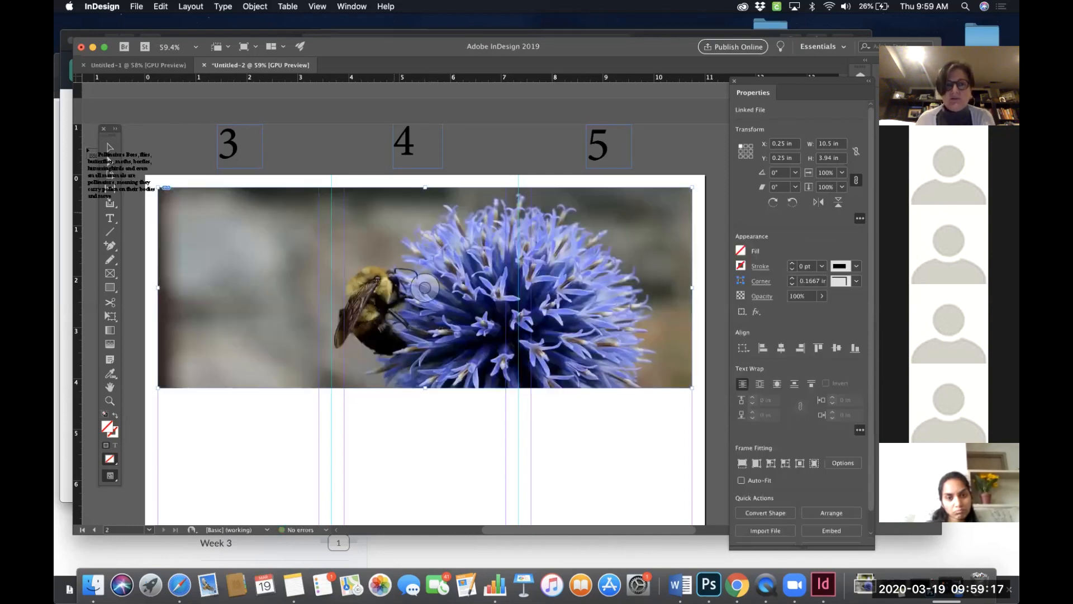
click(106, 148)
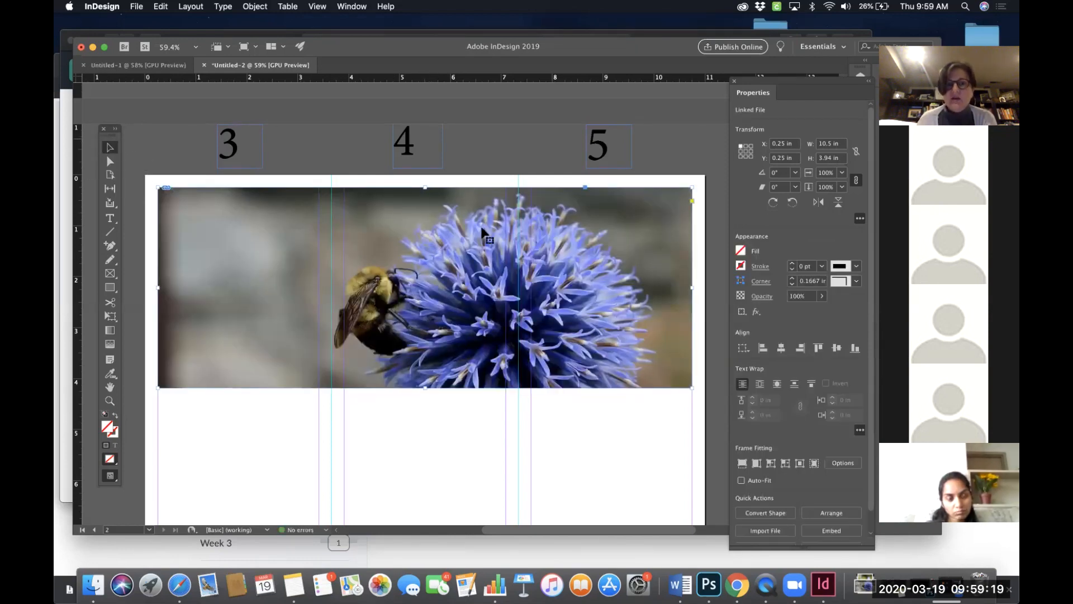
- Deselect everything and load the Canadian Wildlife Federation (CWF) Pollinators.docx text from the Desktop for placing
scroll(502, 229, up, 10)
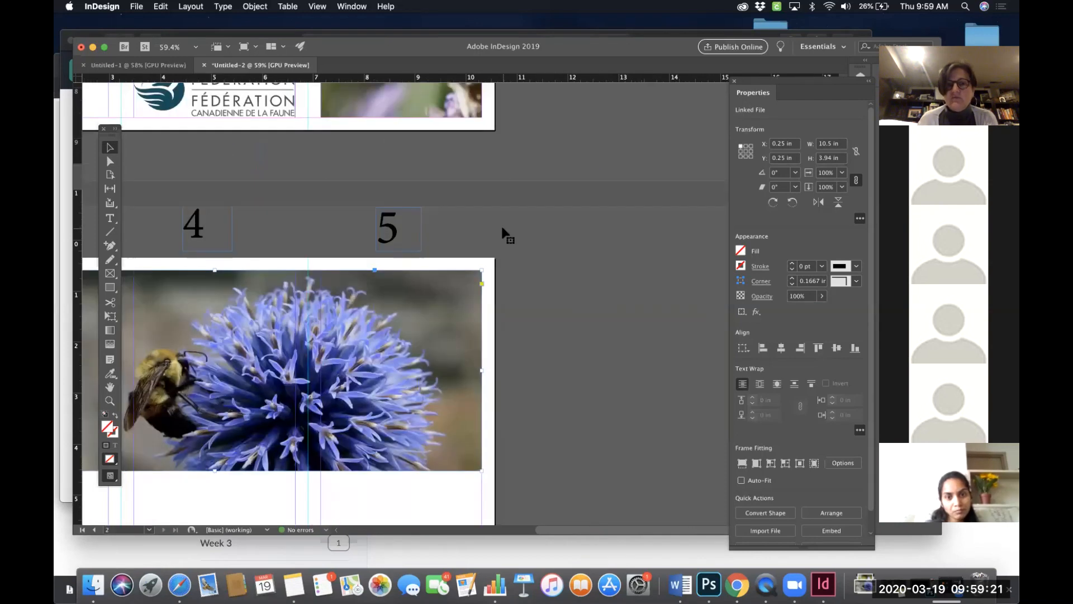
scroll(501, 225, down, 3)
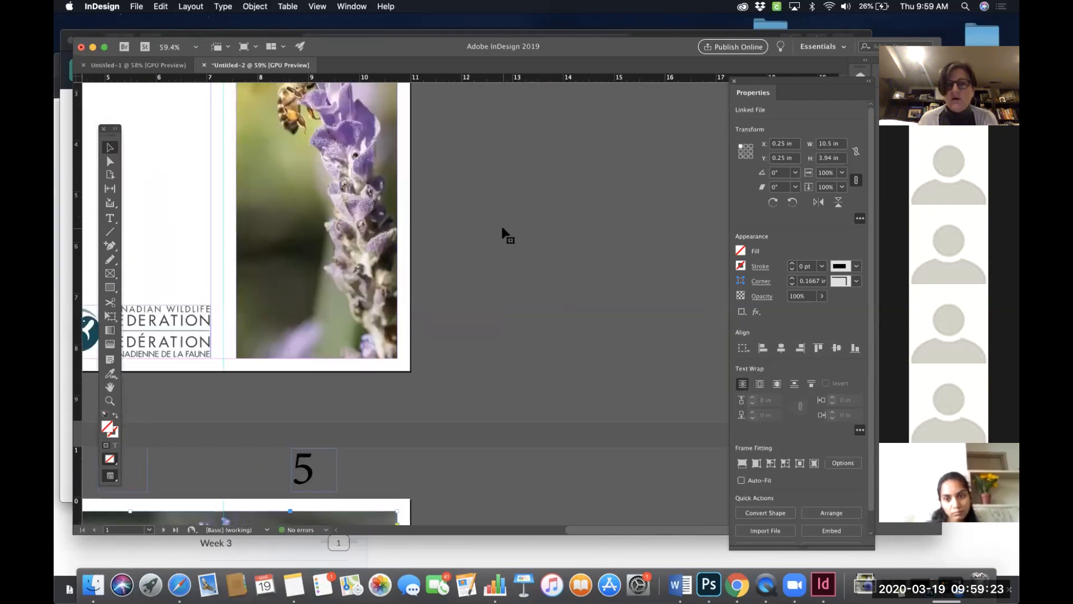
scroll(502, 225, up, 4)
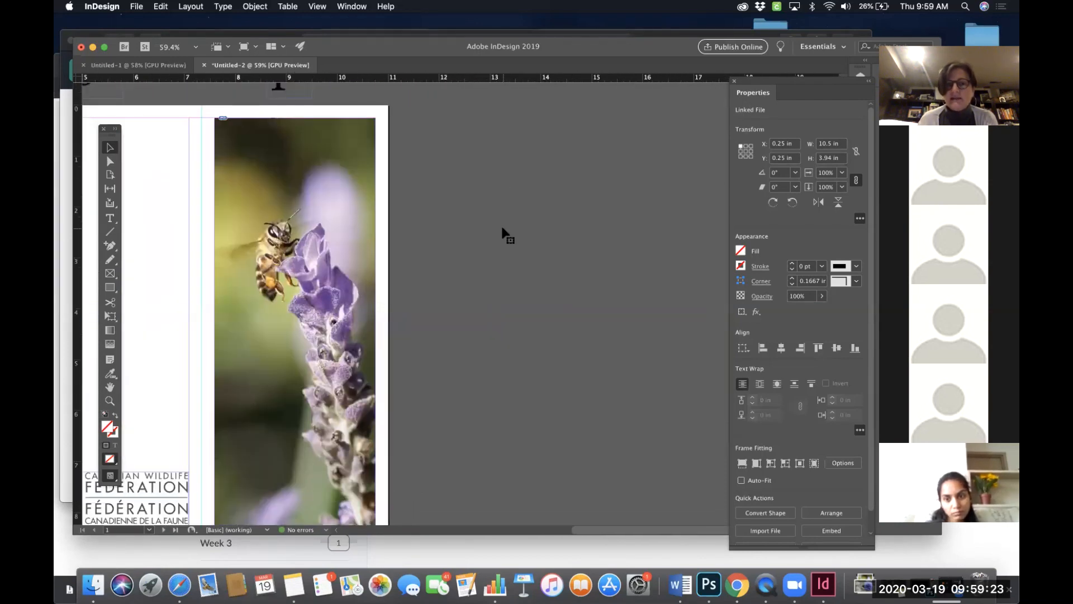
click(506, 188)
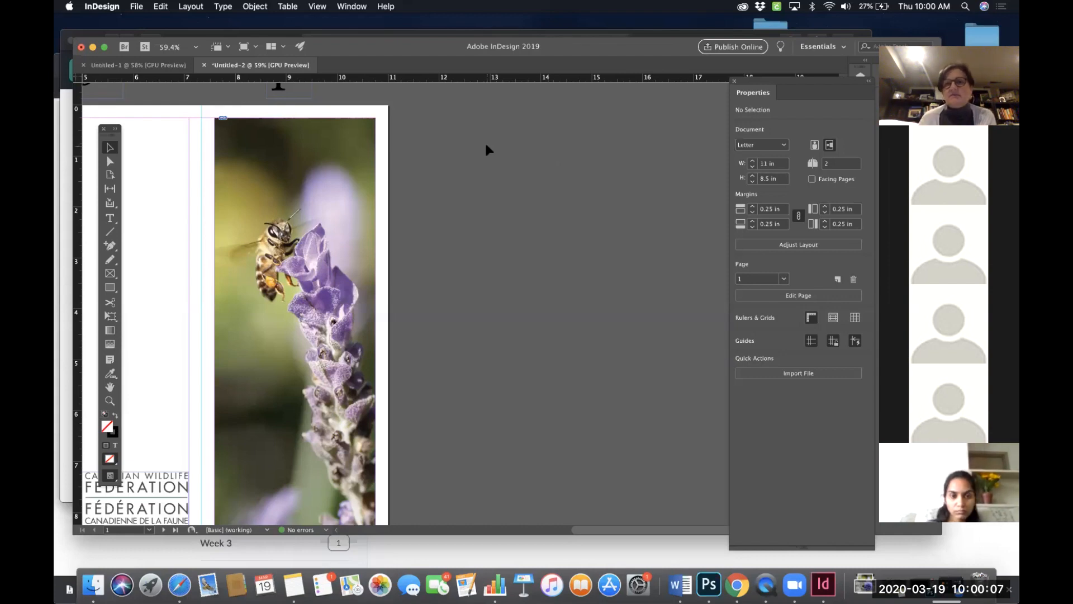
click(143, 7)
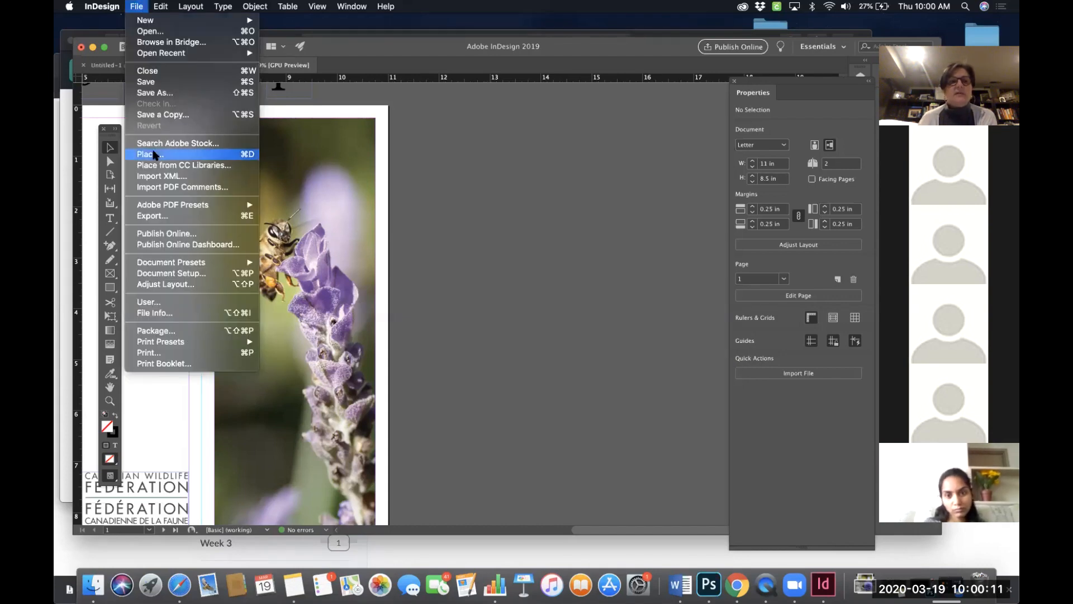
click(147, 155)
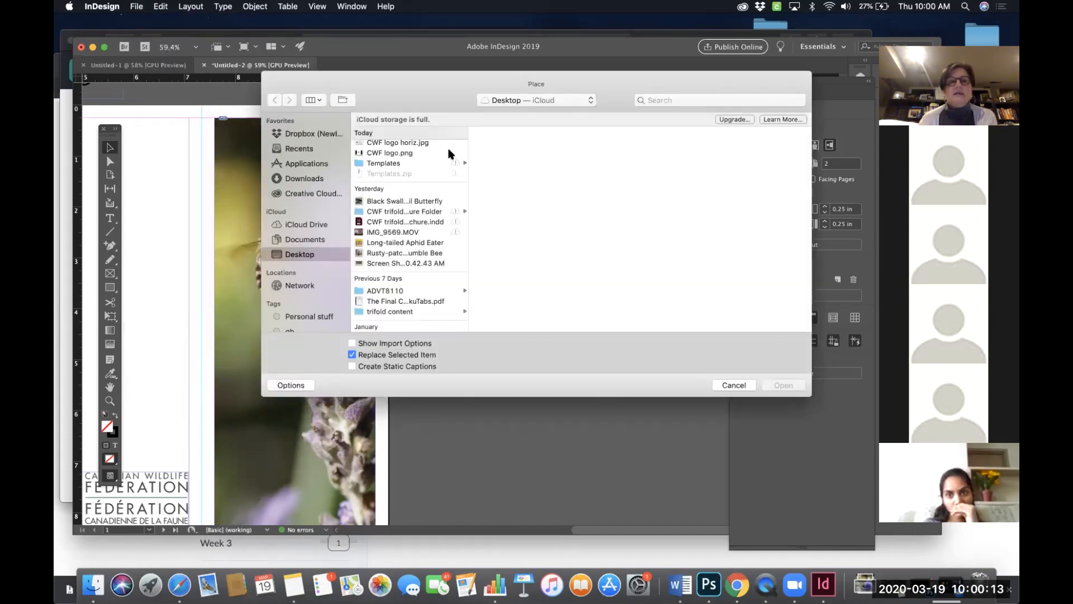
scroll(421, 147, up, 2)
click(420, 146)
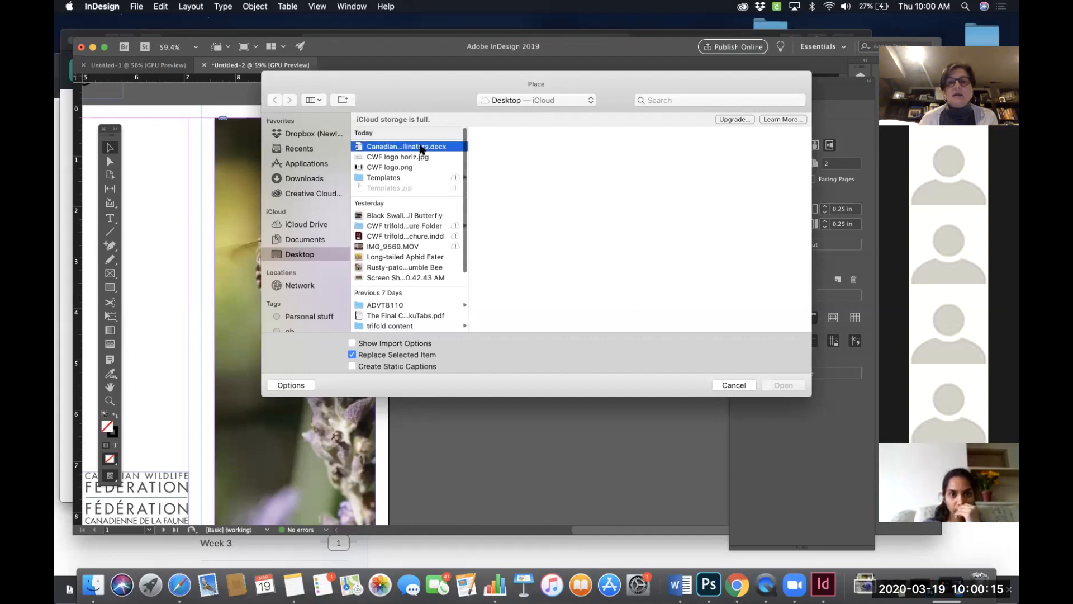
click(783, 385)
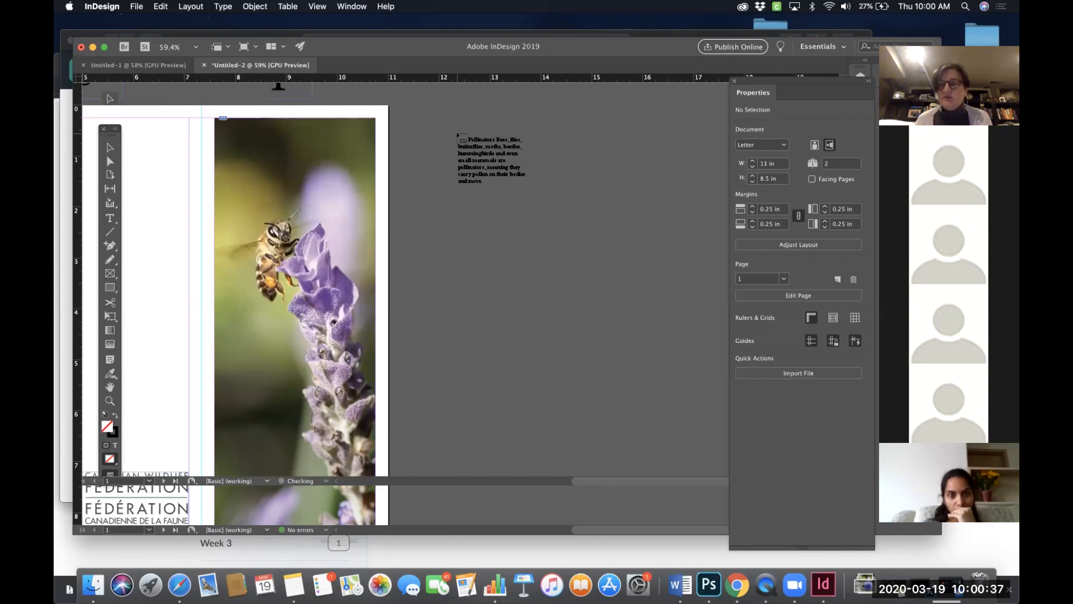
- Place the CWF Pollinators text as a narrow frame on the pasteboard beside page 1
drag(457, 135, 472, 153)
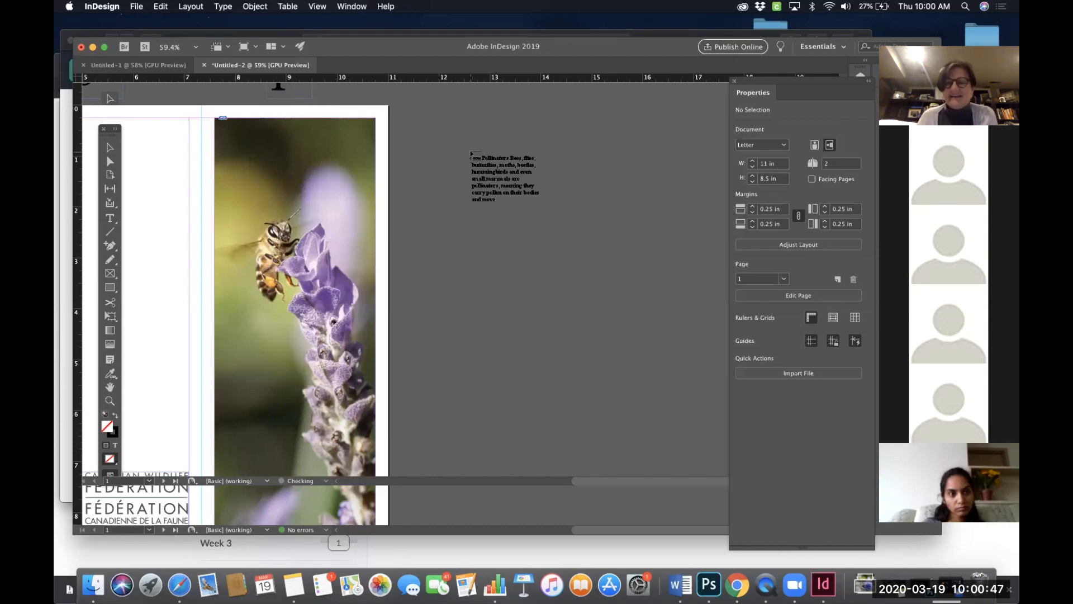
drag(471, 152, 566, 210)
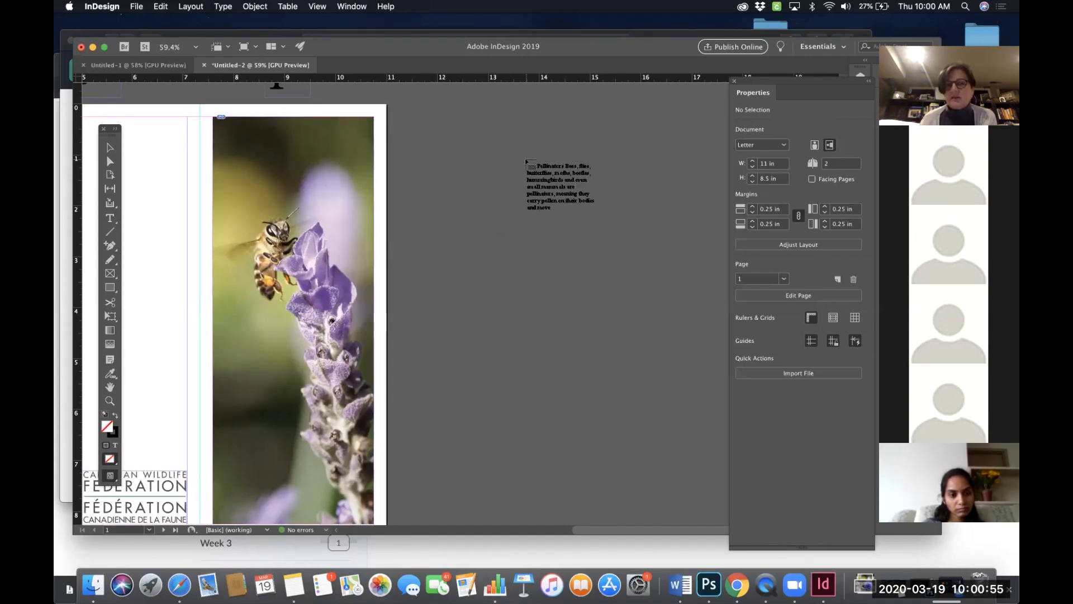
scroll(527, 161, left, 6)
scroll(526, 161, down, 2)
scroll(526, 162, up, 2)
scroll(526, 162, right, 1)
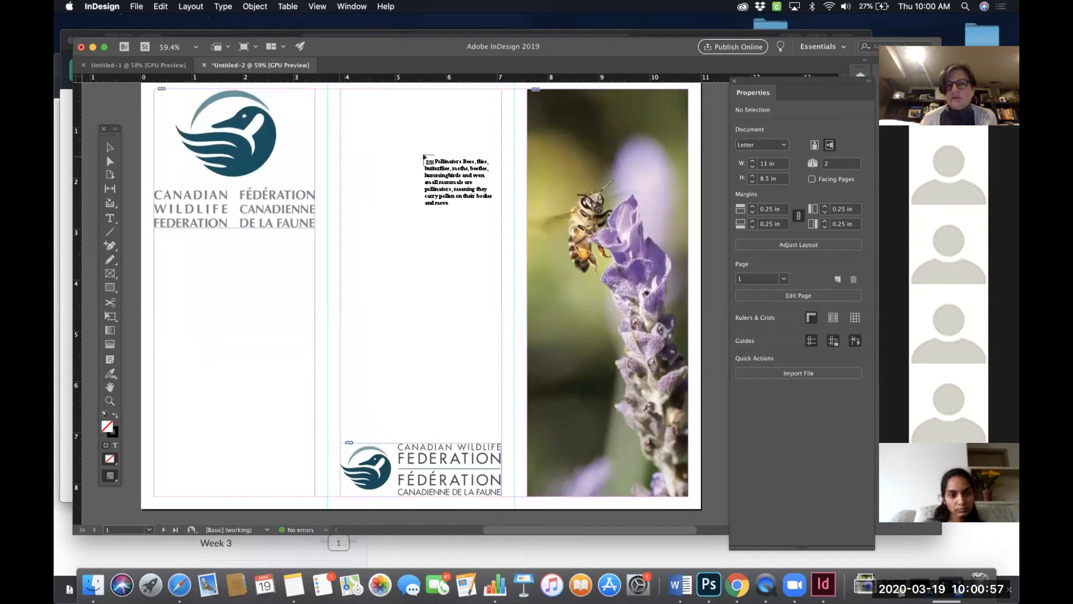
scroll(513, 157, right, 8)
scroll(513, 156, up, 1)
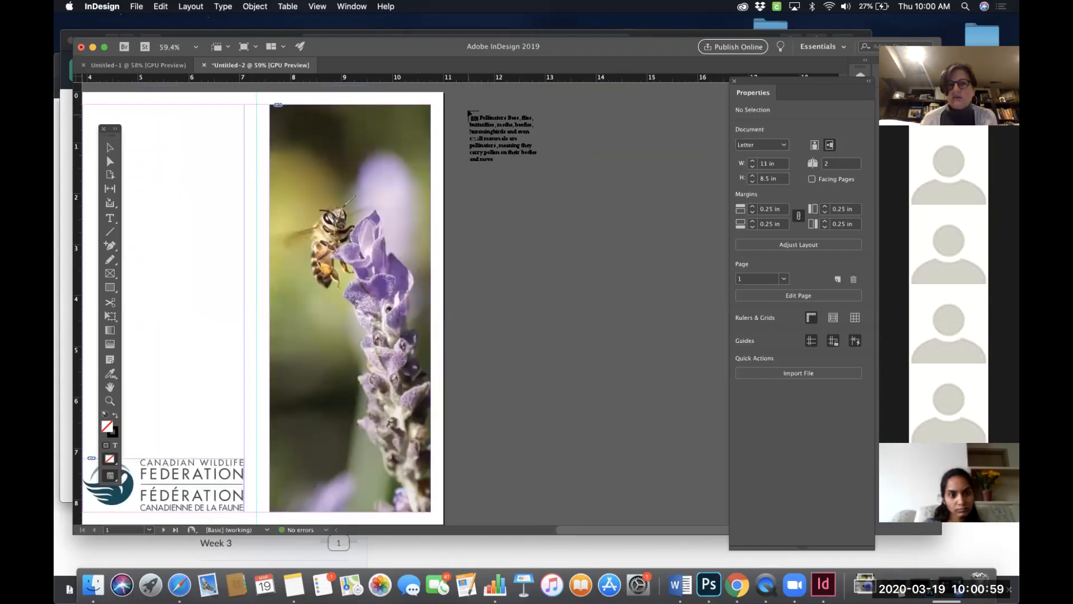
click(472, 108)
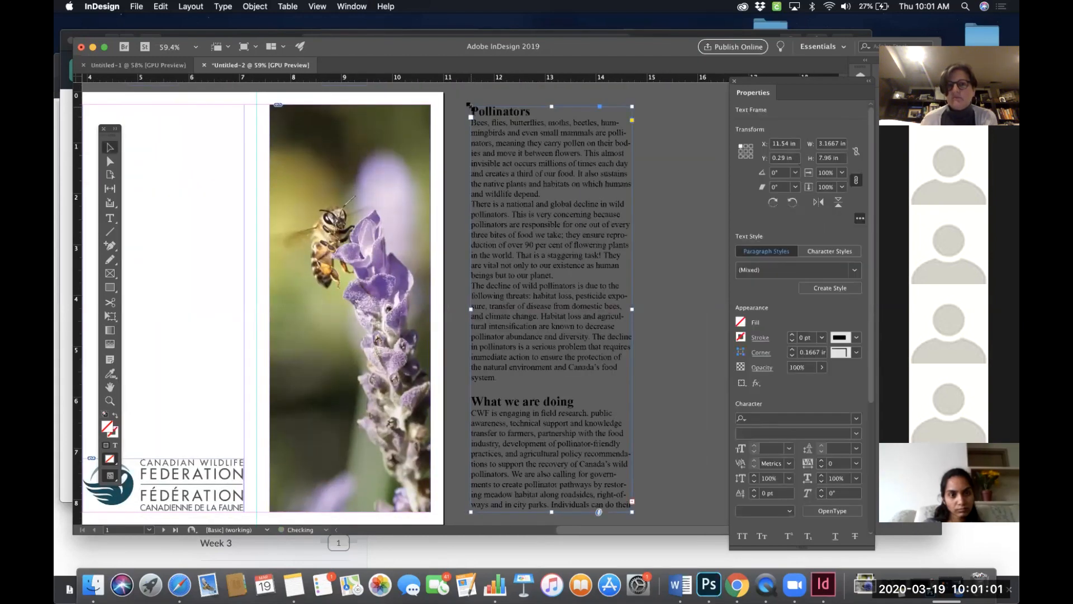
- Nudge the placed Pollinators text frame slightly to the left
scroll(566, 168, up, 1)
scroll(565, 168, left, 3)
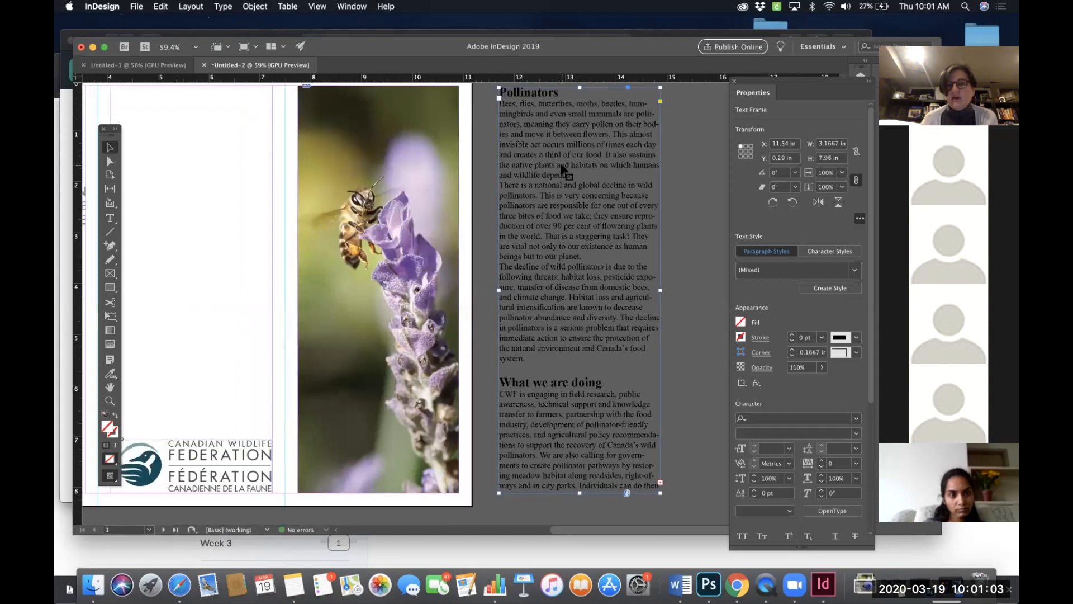
mouse_move(636, 165)
mouse_down()
mouse_move(319, 190)
mouse_move(241, 174)
mouse_move(624, 161)
mouse_up()
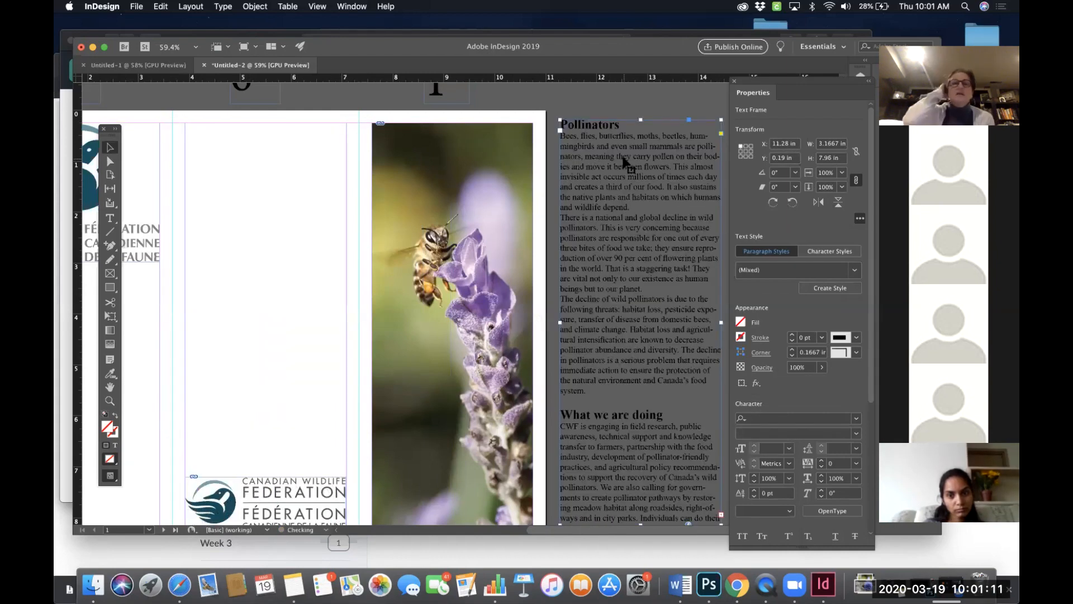
scroll(625, 162, right, 6)
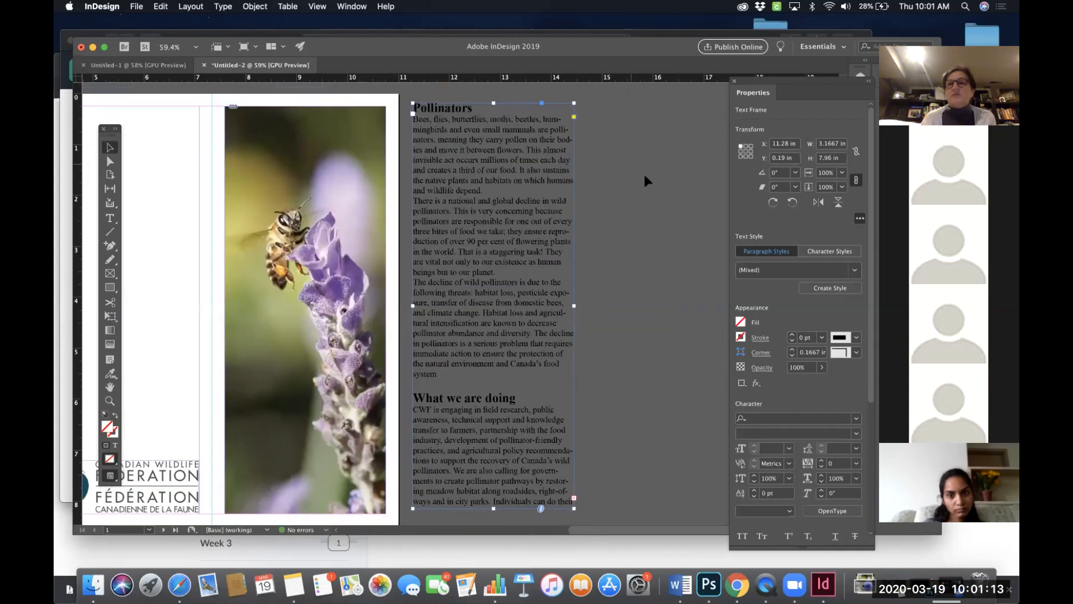
scroll(642, 180, right, 4)
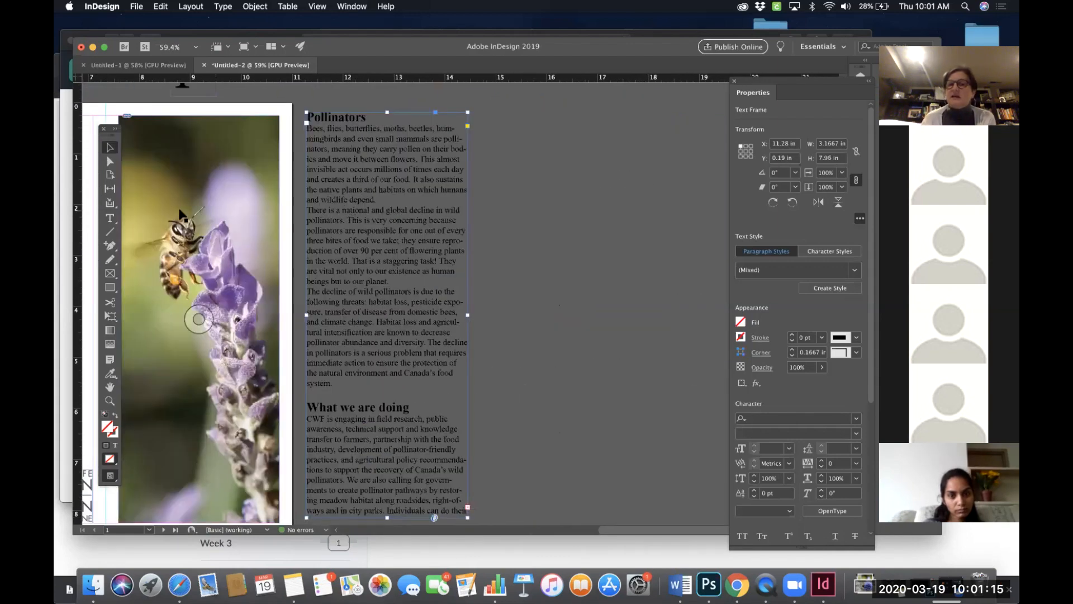
scroll(505, 314, right, 2)
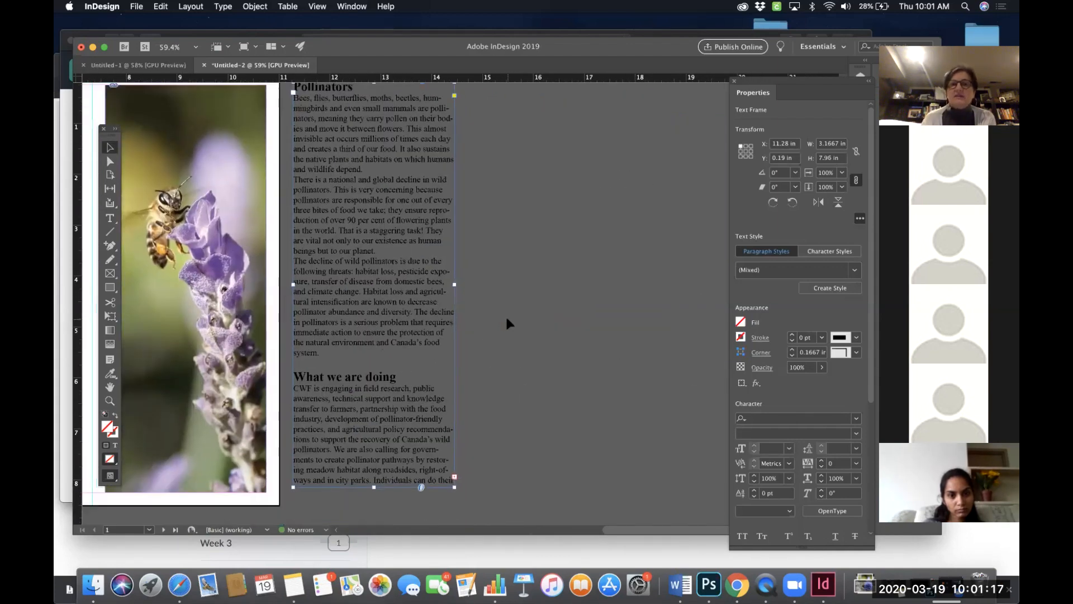
- Try widening the text frame to about 9.8 in, then undo back to before the pasteboard placement
drag(454, 318, 785, 321)
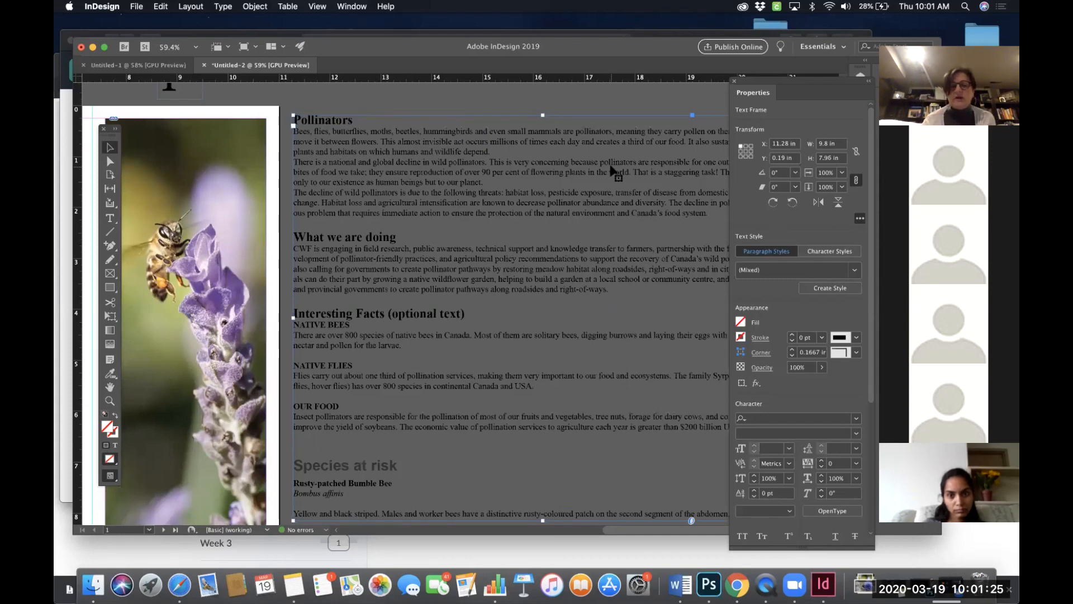
key(super+z)
scroll(568, 205, left, 5)
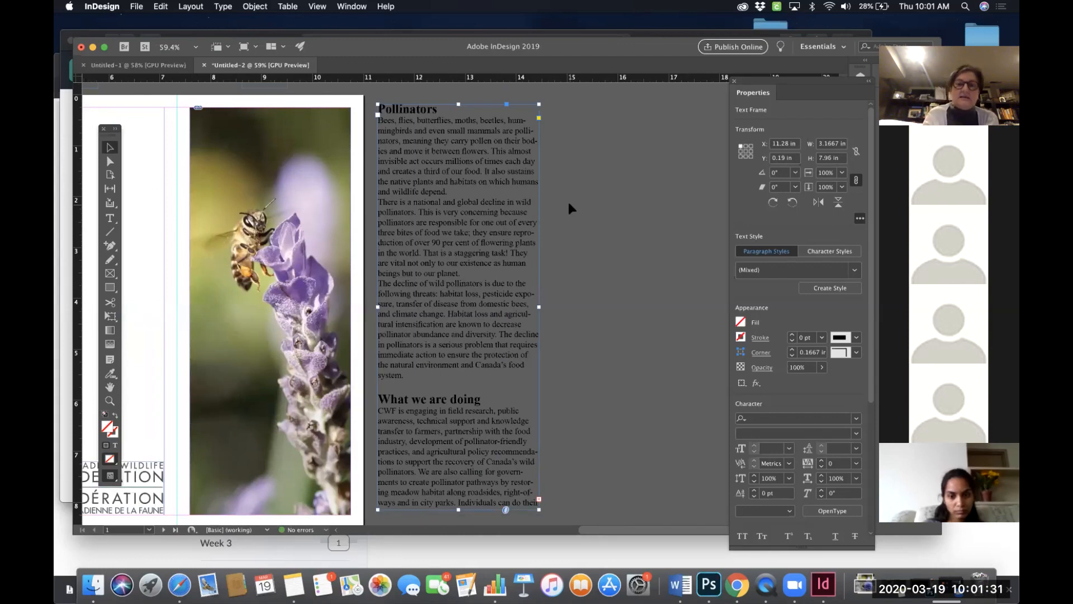
key(super+z)
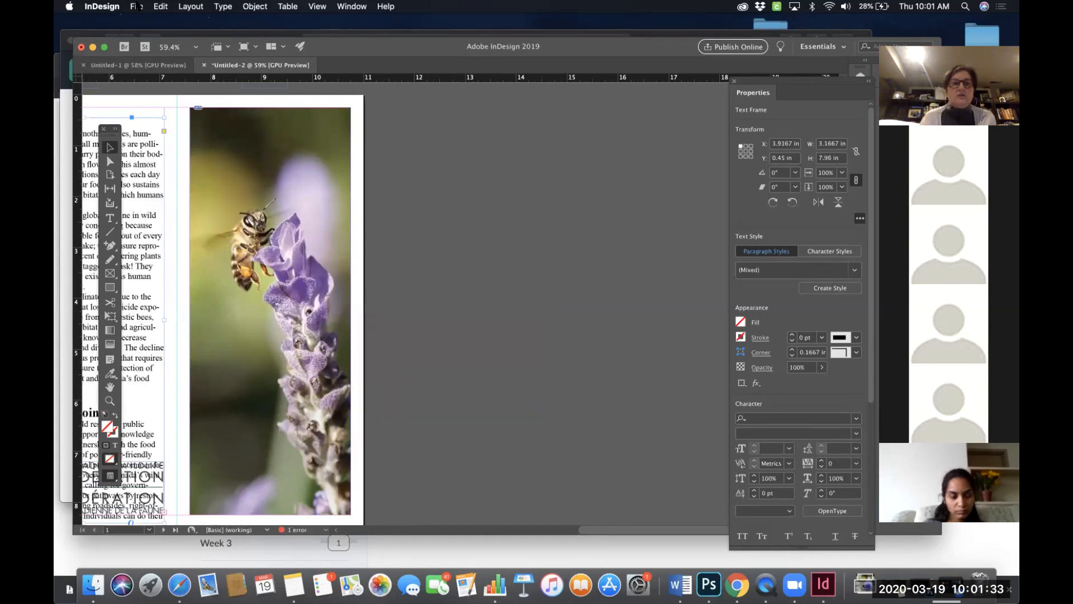
- Place Canadian Wildlife Federation (CWF) Pollinators.docx into the selected text frame in page 1's middle panel
click(137, 7)
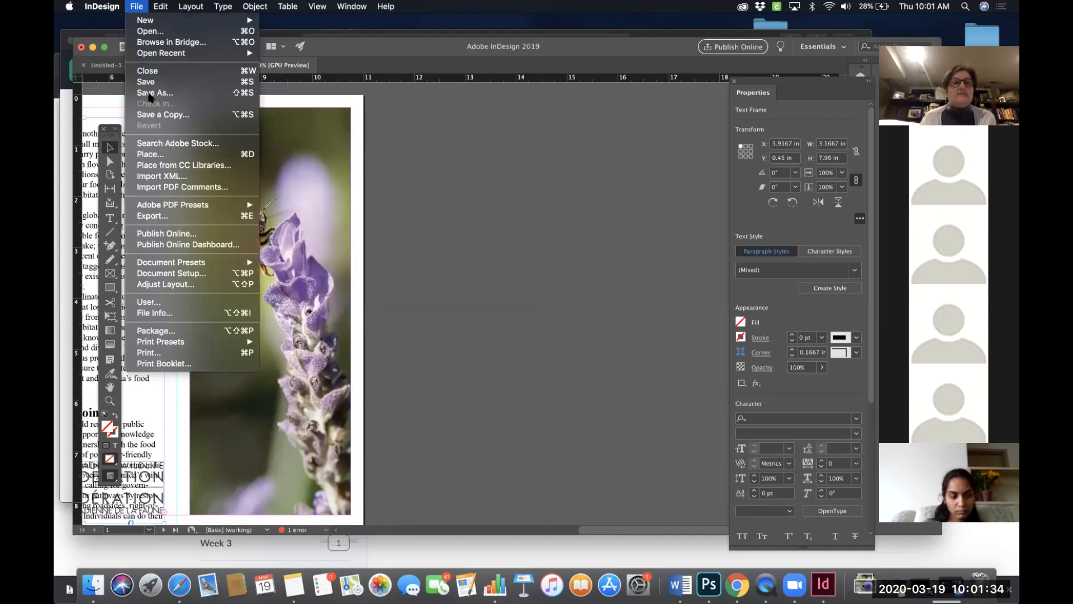
click(150, 154)
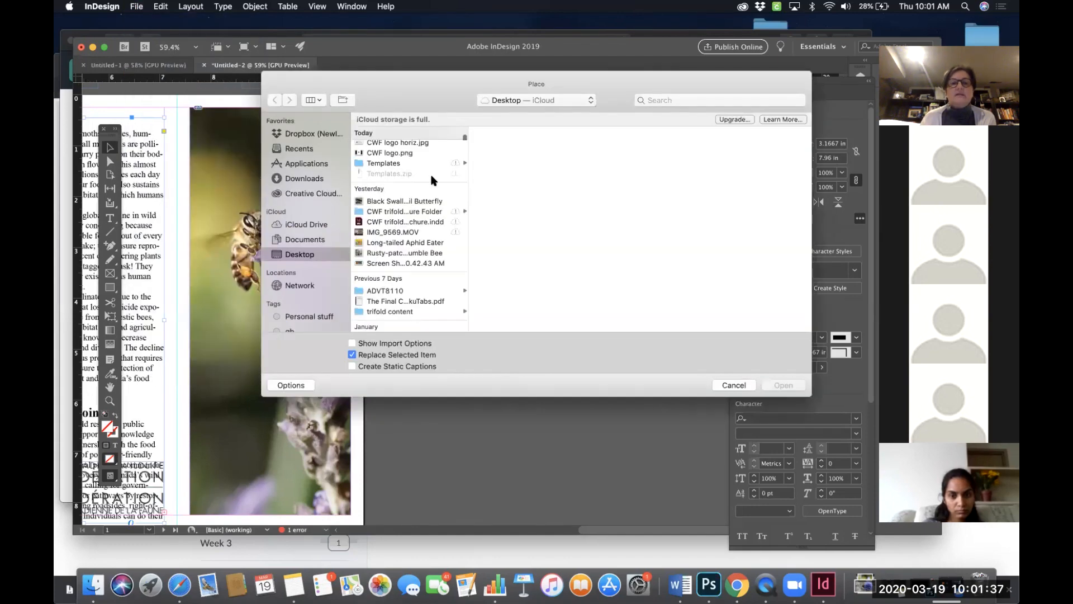
click(421, 147)
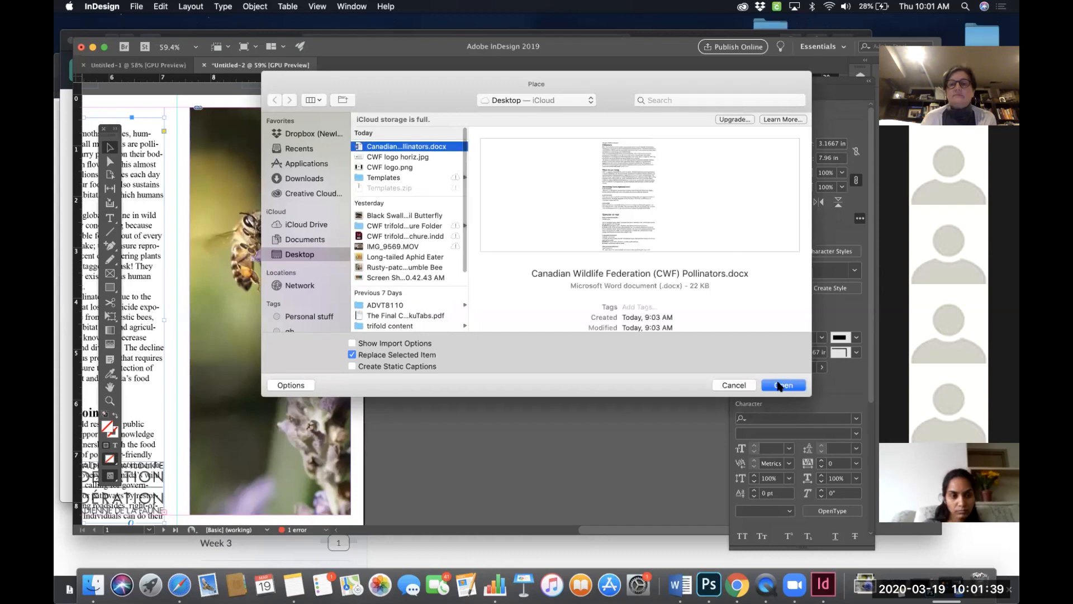
click(769, 383)
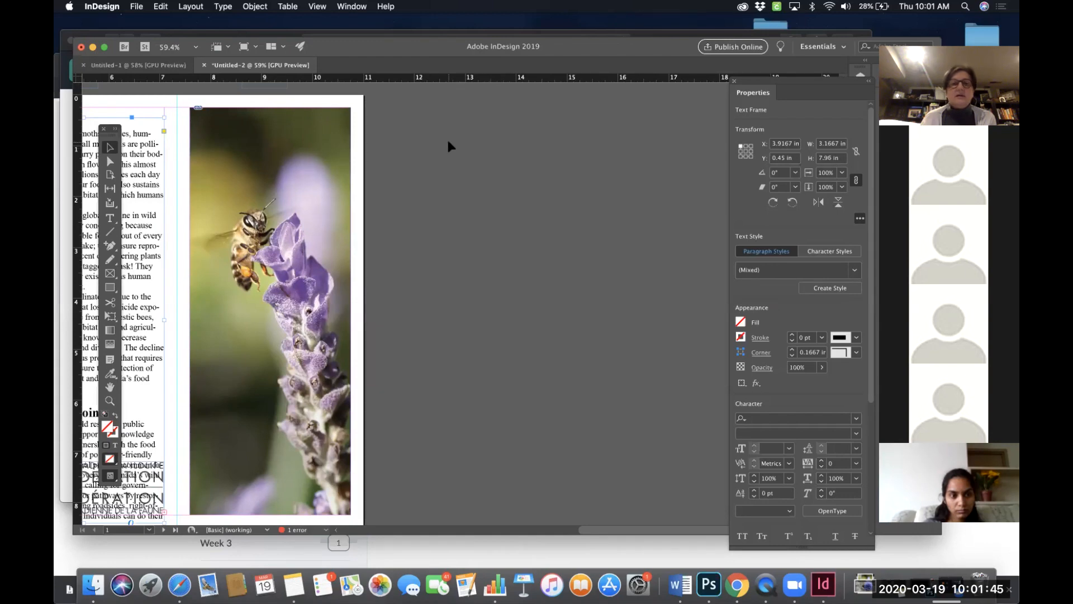
- Delete the Pollinators text frame from page 1's middle panel
scroll(334, 200, left, 2)
scroll(335, 199, down, 1)
scroll(335, 199, left, 5)
scroll(334, 199, up, 1)
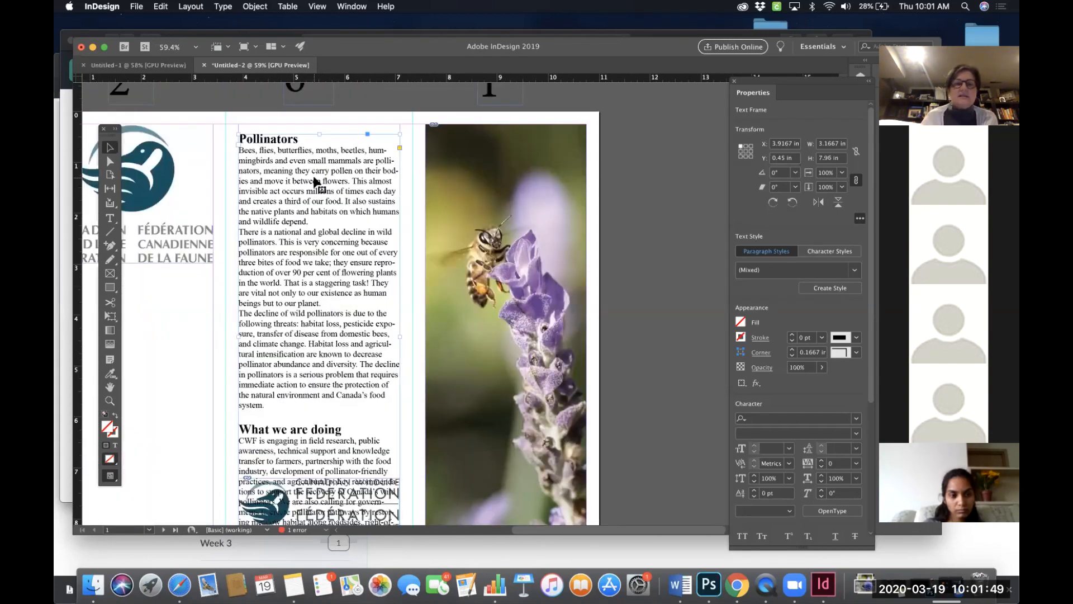
key(Delete)
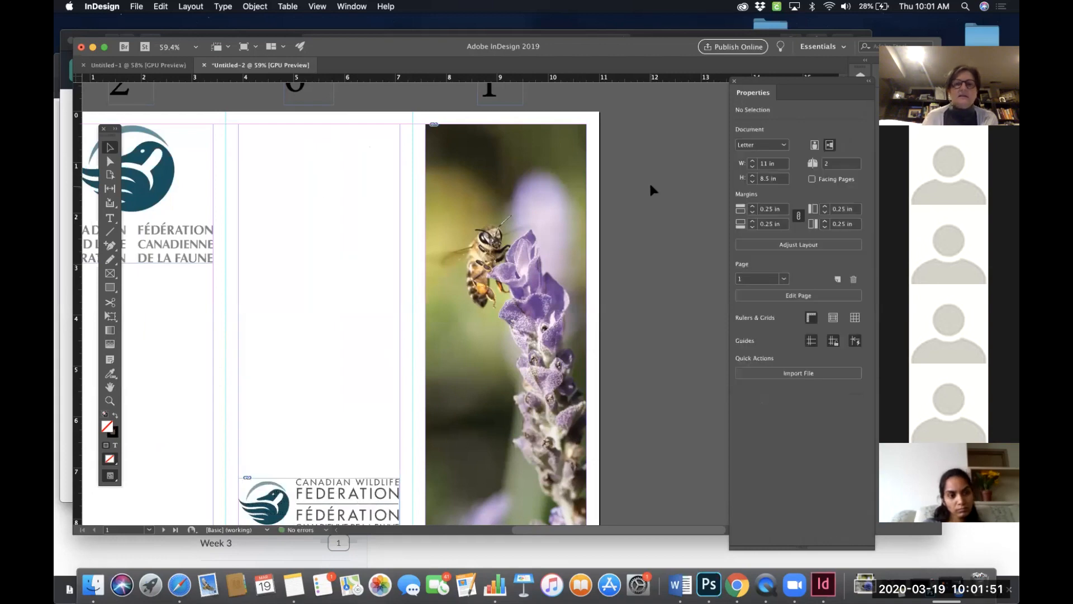
- Place the CWF Pollinators.docx text in a frame about 1.74 by 7.62 in on the pasteboard beside page 1
scroll(650, 185, right, 4)
scroll(650, 185, down, 1)
click(135, 7)
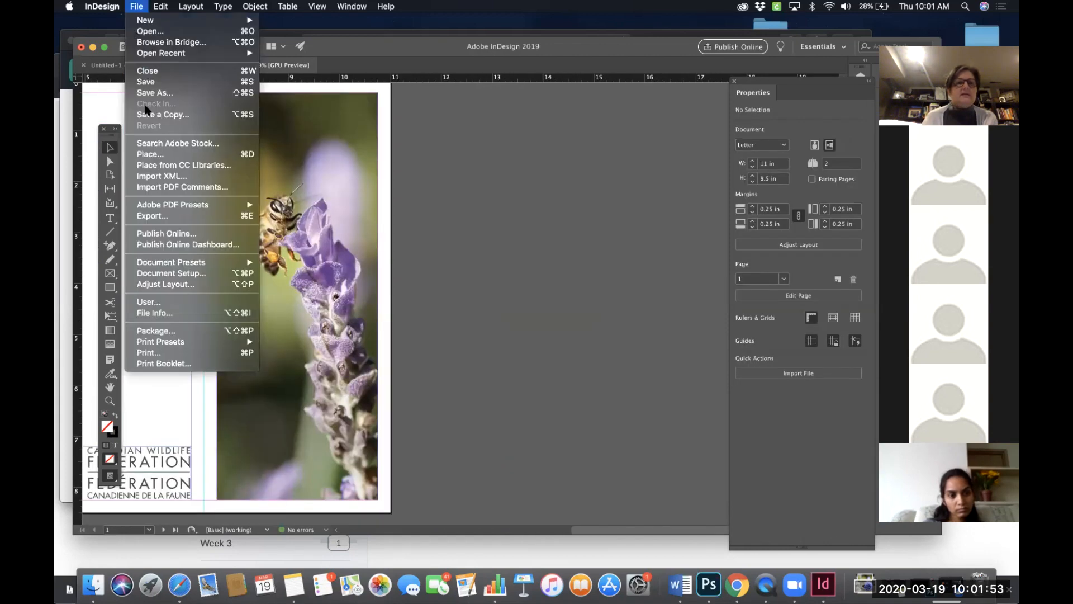
click(150, 155)
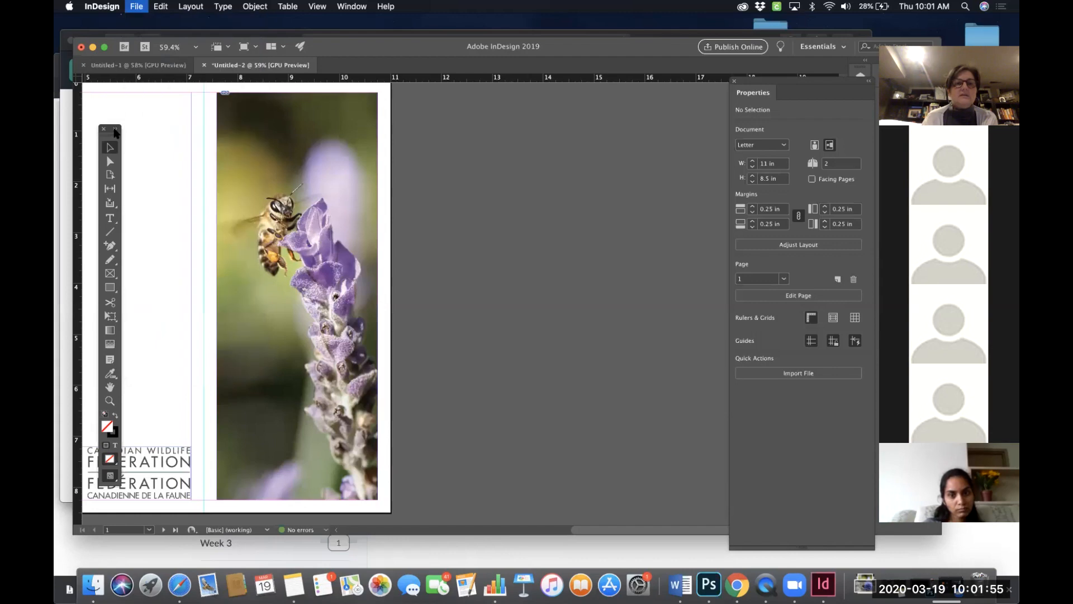
scroll(394, 159, up, 1)
click(396, 147)
click(783, 385)
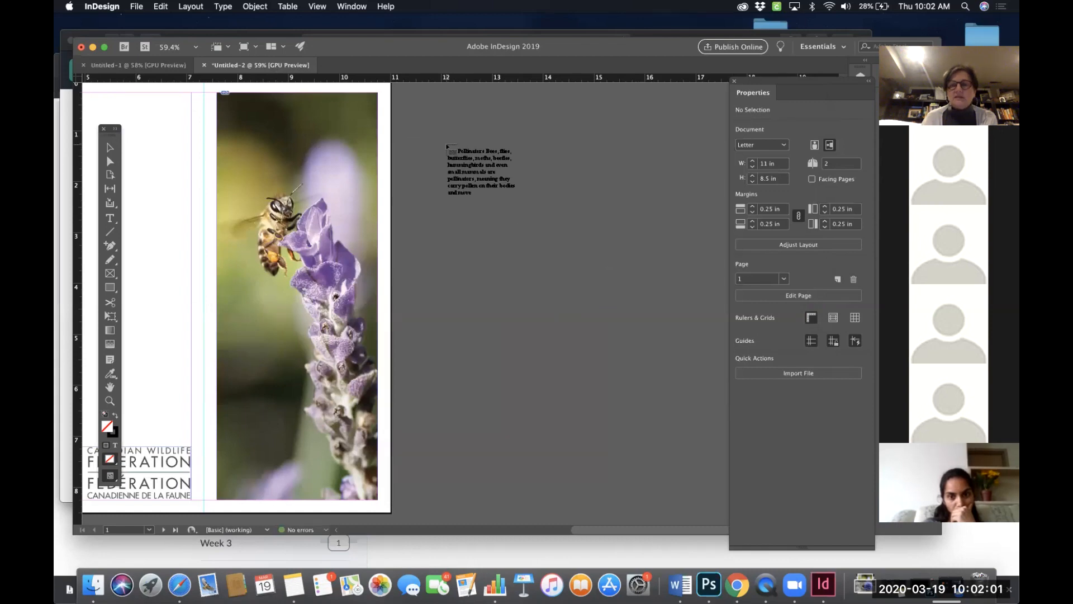
drag(417, 96, 605, 486)
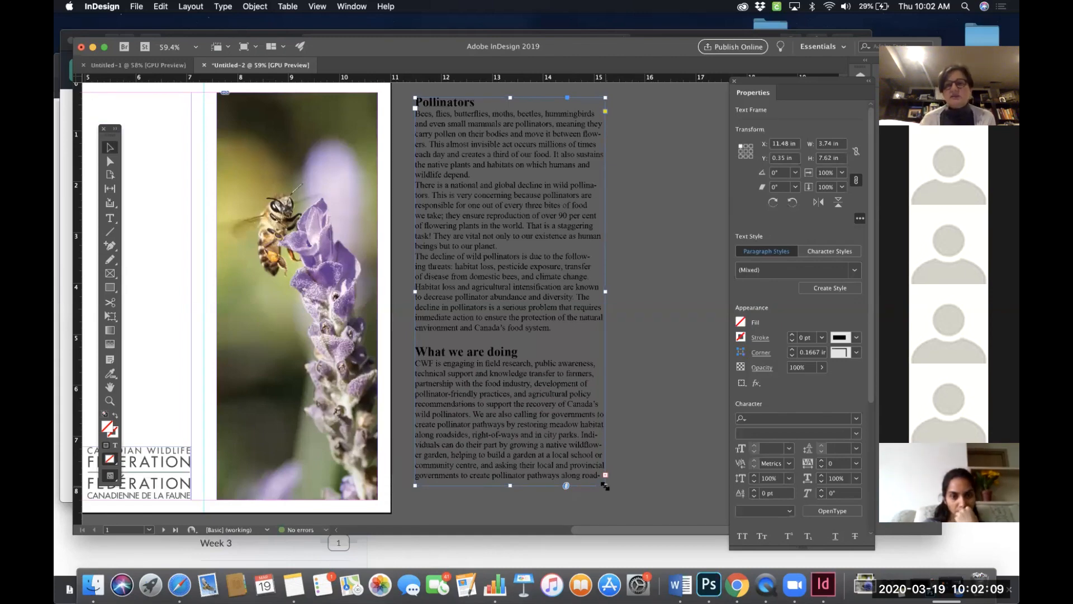
- Scroll around to review the placed text frame, then deselect it
scroll(577, 477, left, 3)
scroll(578, 477, down, 1)
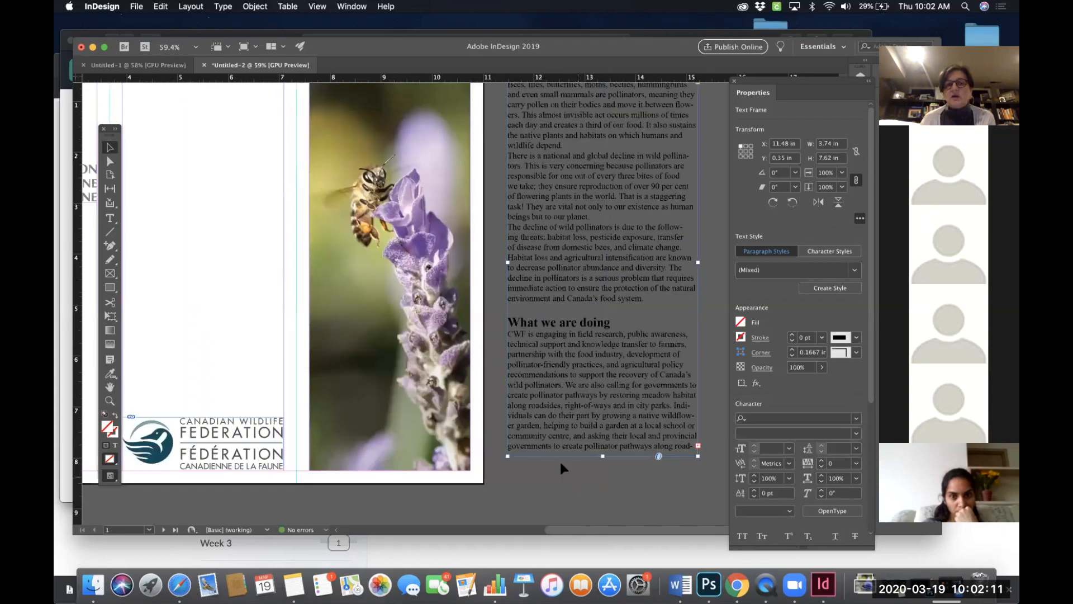
scroll(599, 332, right, 2)
scroll(600, 332, up, 1)
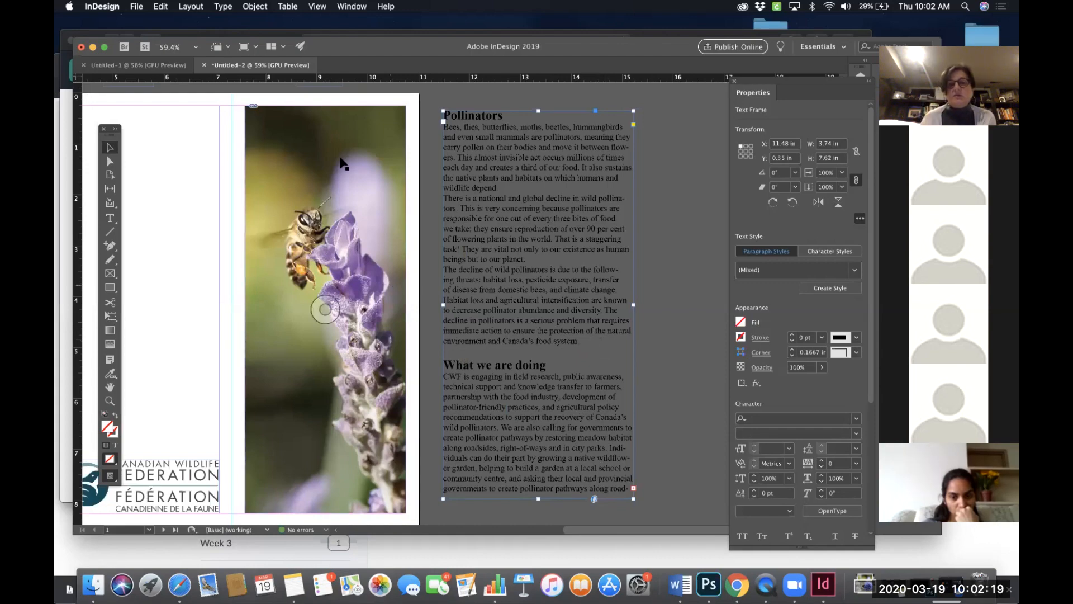
scroll(471, 229, right, 5)
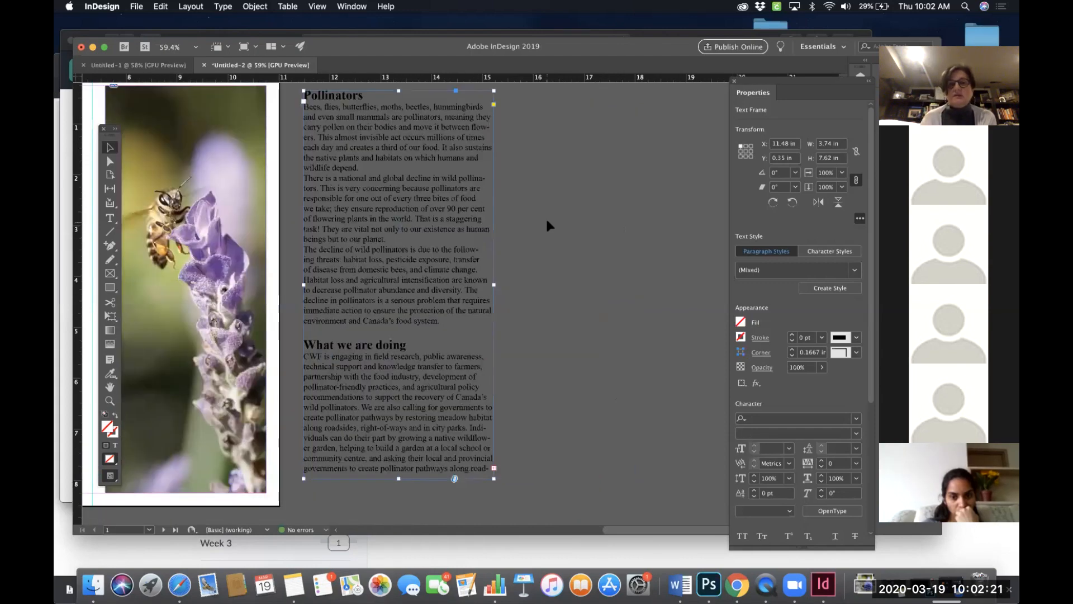
click(559, 146)
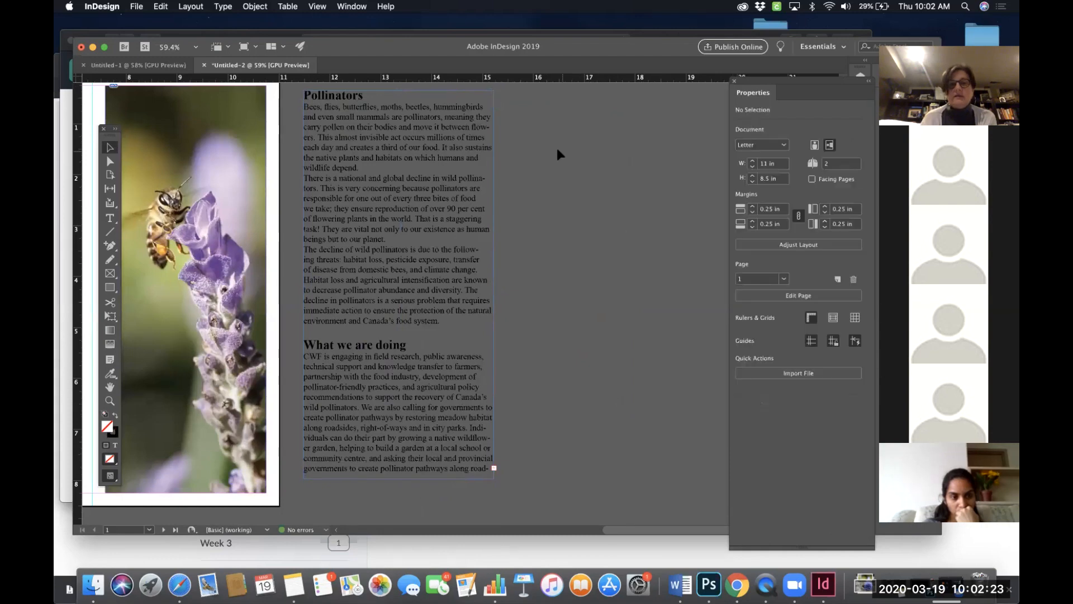
- Place the Long-tailed Aphid Eater image at full size on the pasteboard
click(137, 6)
click(149, 155)
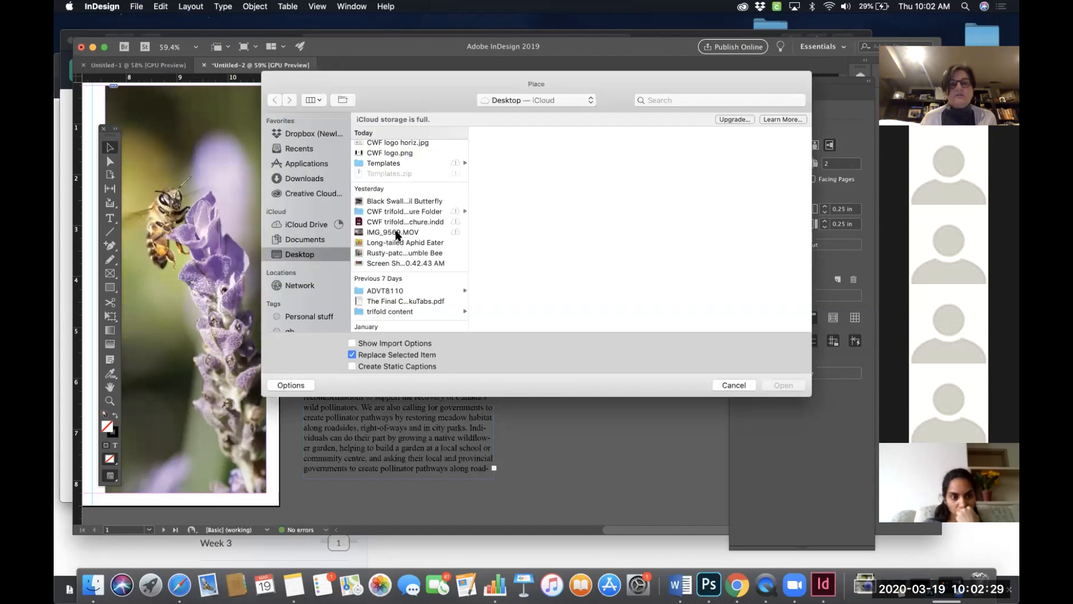
click(396, 233)
click(393, 242)
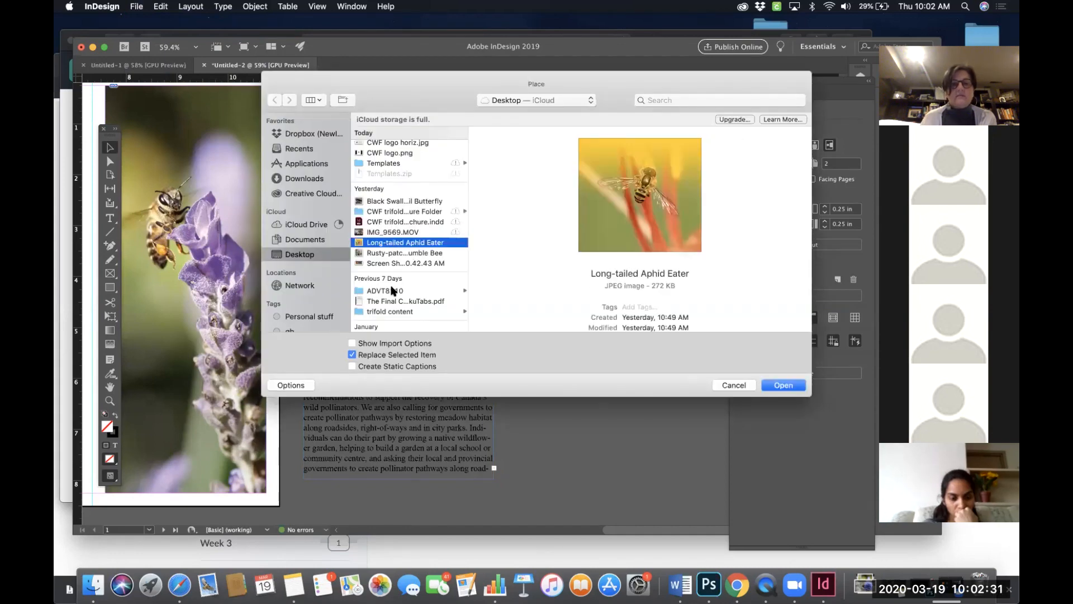
click(784, 385)
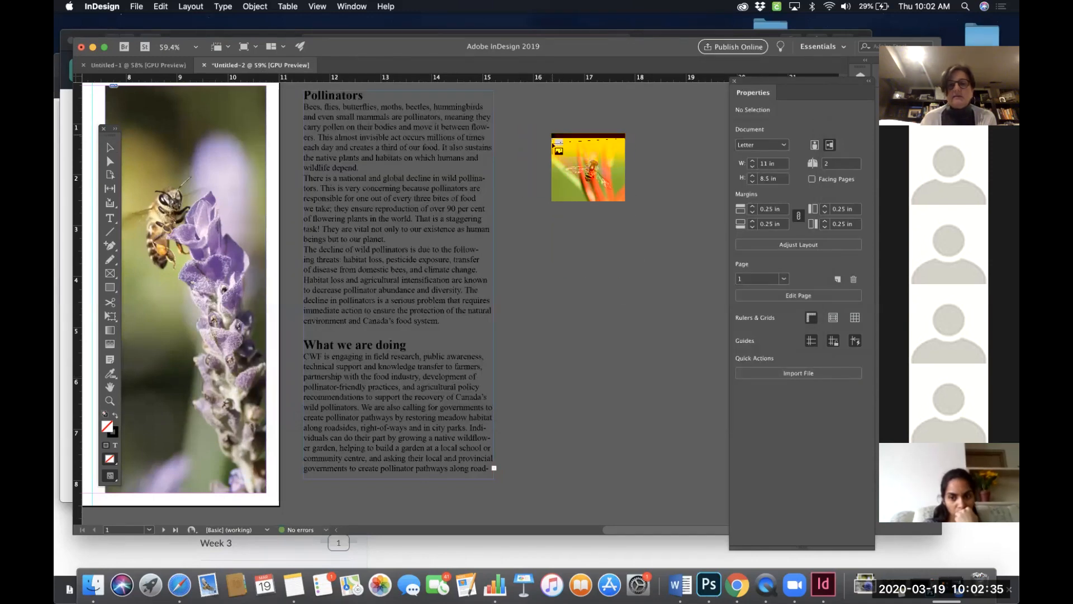
click(552, 134)
- Undo and redraw the Long-tailed Aphid Eater image about 1.79 by 1.66 in, then undo it again
scroll(553, 134, up, 2)
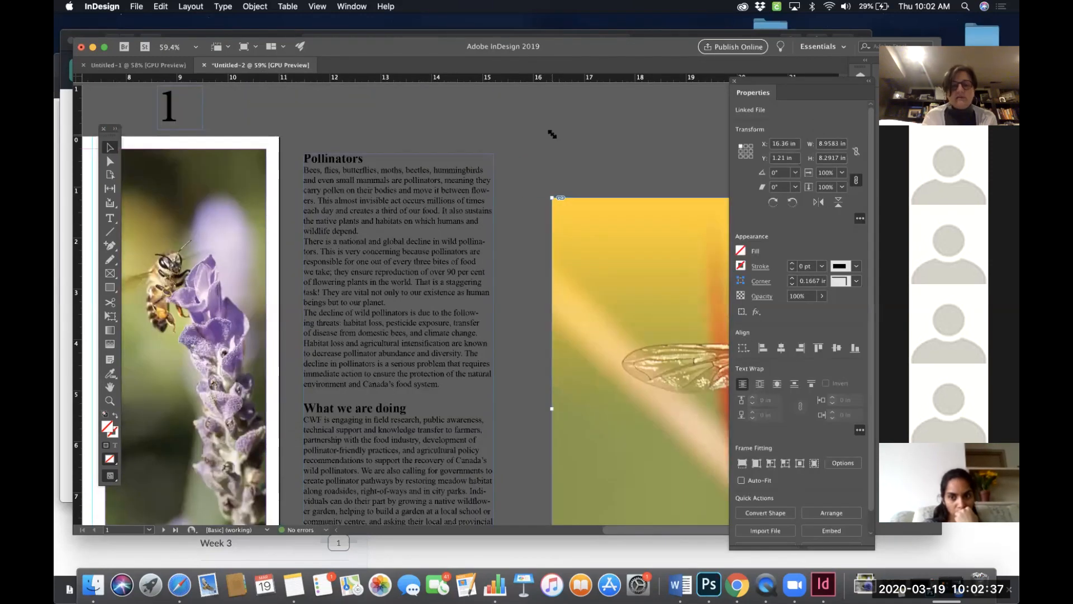
key(super+z)
drag(536, 160, 626, 242)
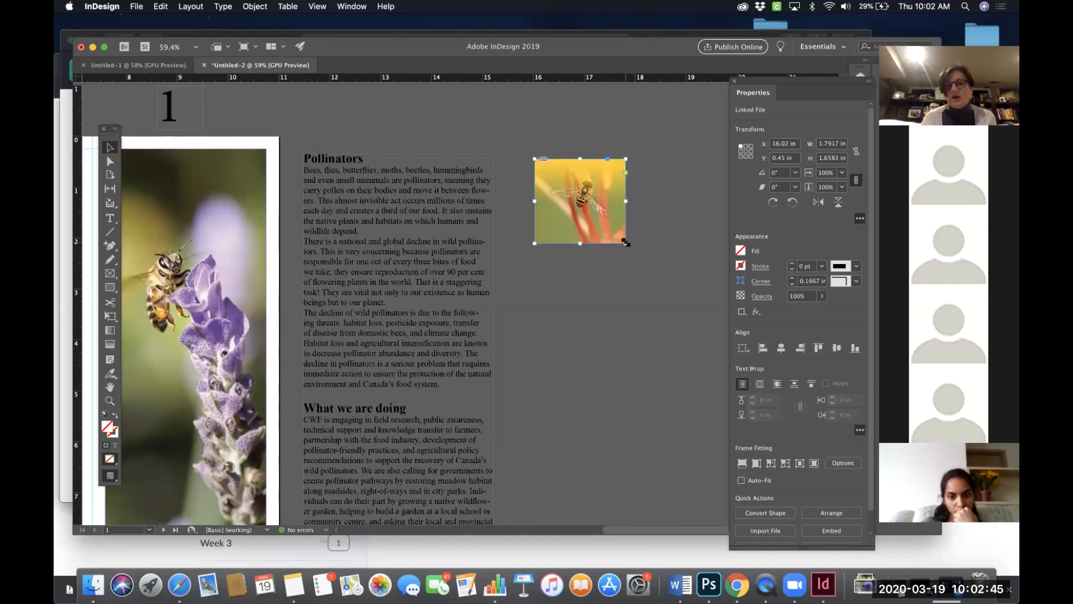
key(super+z)
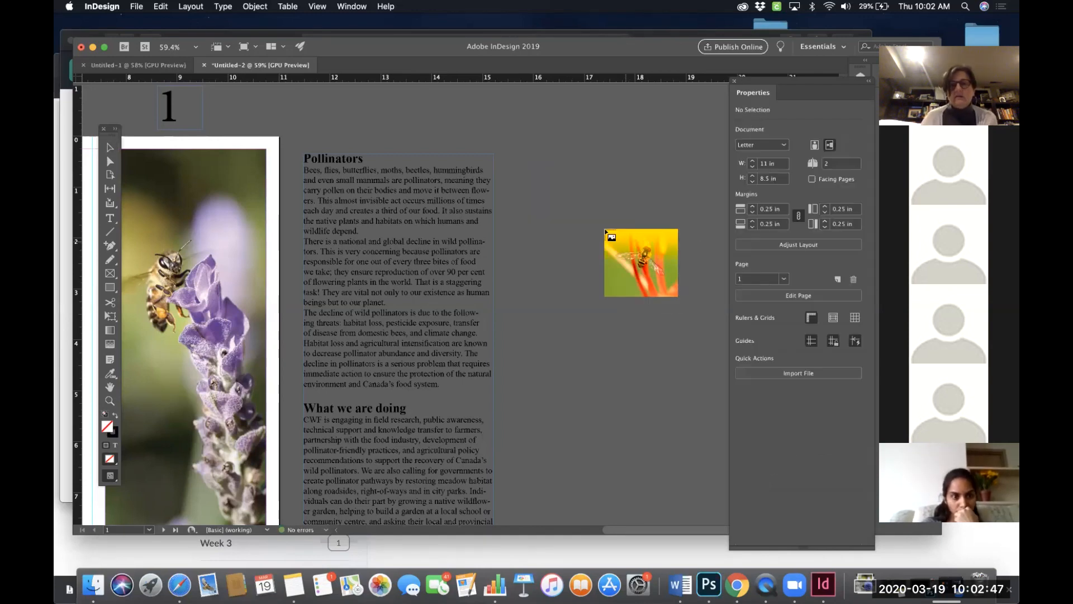
- Undo the placement of the Long-tailed Aphid Eater image on the pasteboard
click(108, 148)
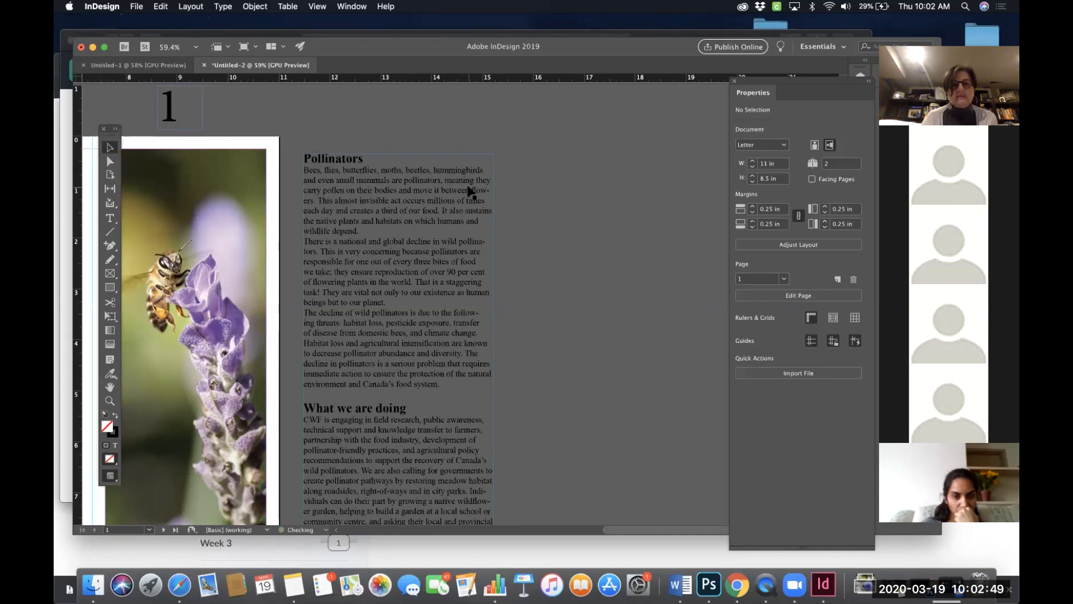
key(super+z)
- Select the Pollinators section in the pasteboard text frame and cut it out of the frame
click(534, 212)
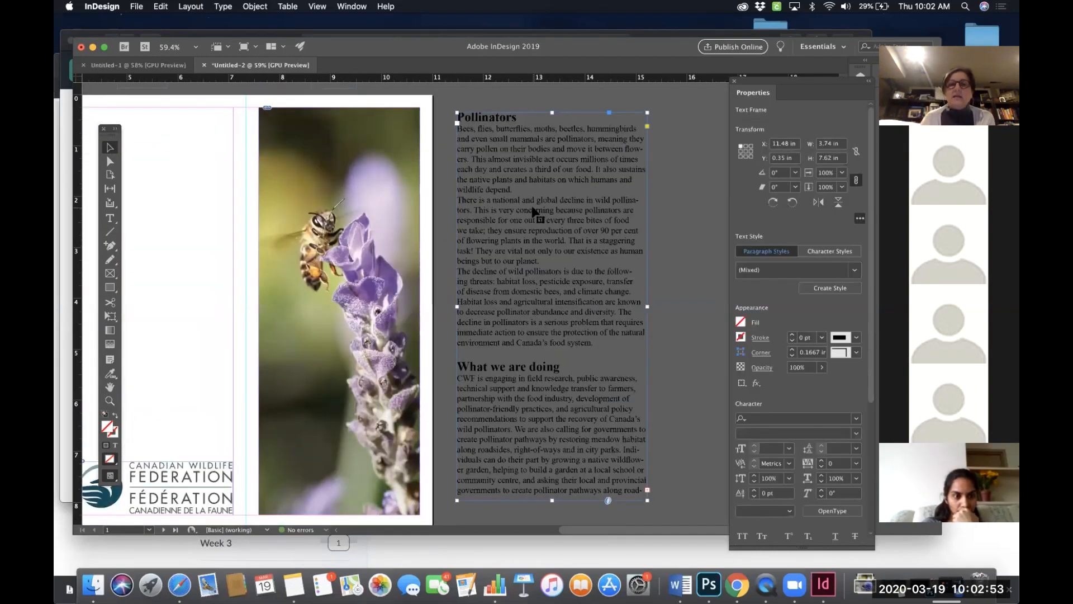
scroll(534, 212, left, 3)
scroll(534, 212, down, 1)
double_click(565, 214)
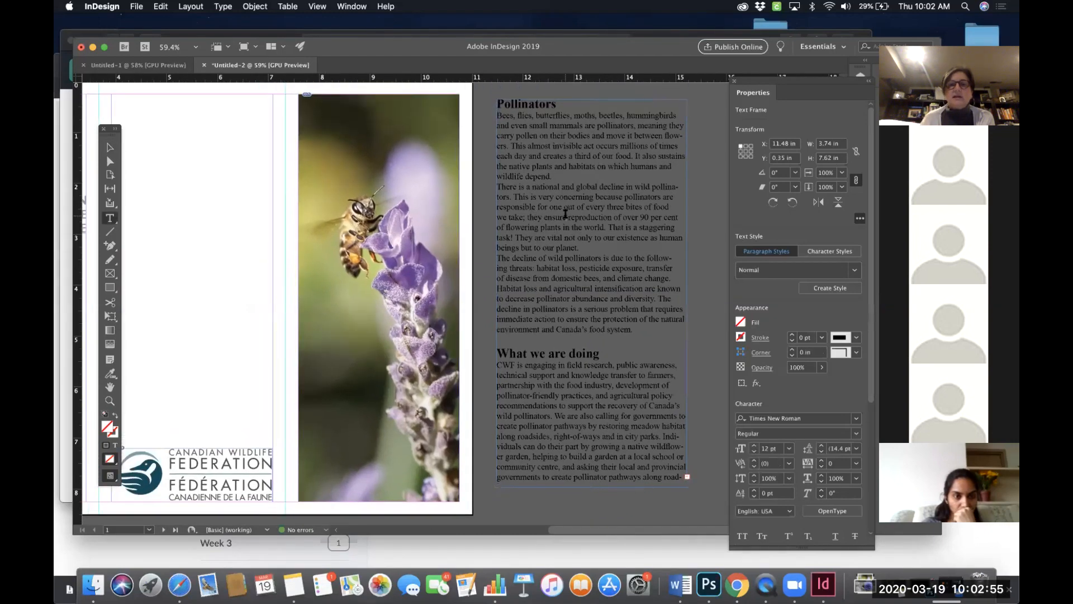
click(600, 269)
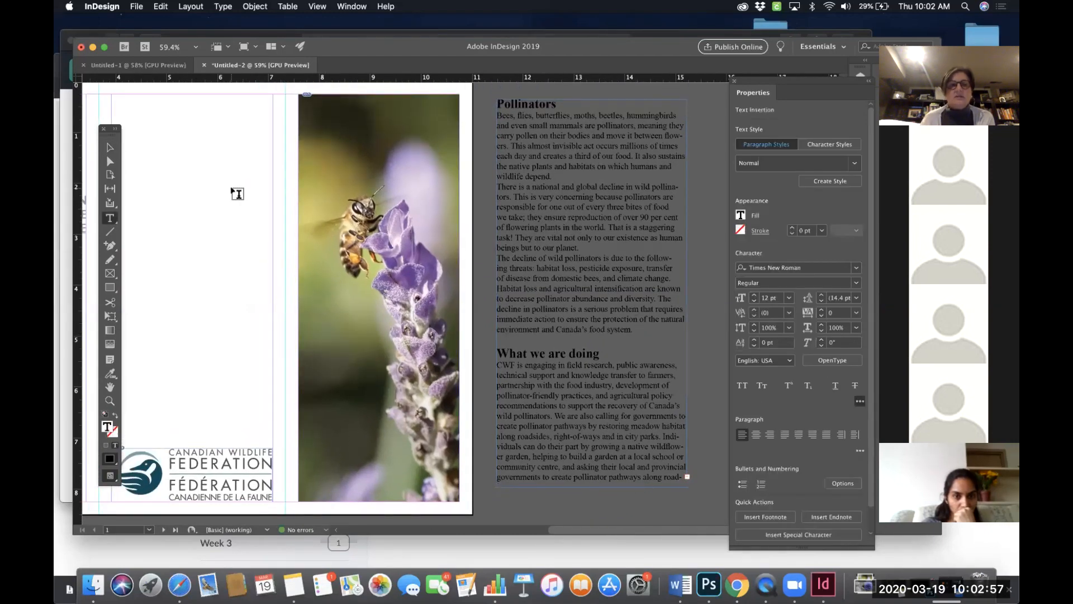
click(110, 147)
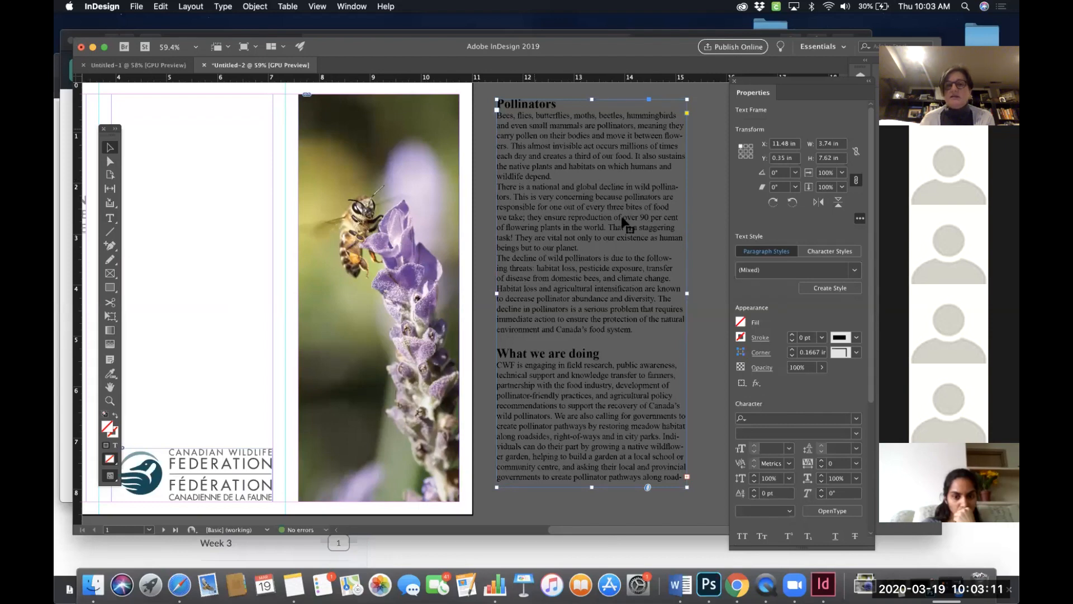
double_click(596, 154)
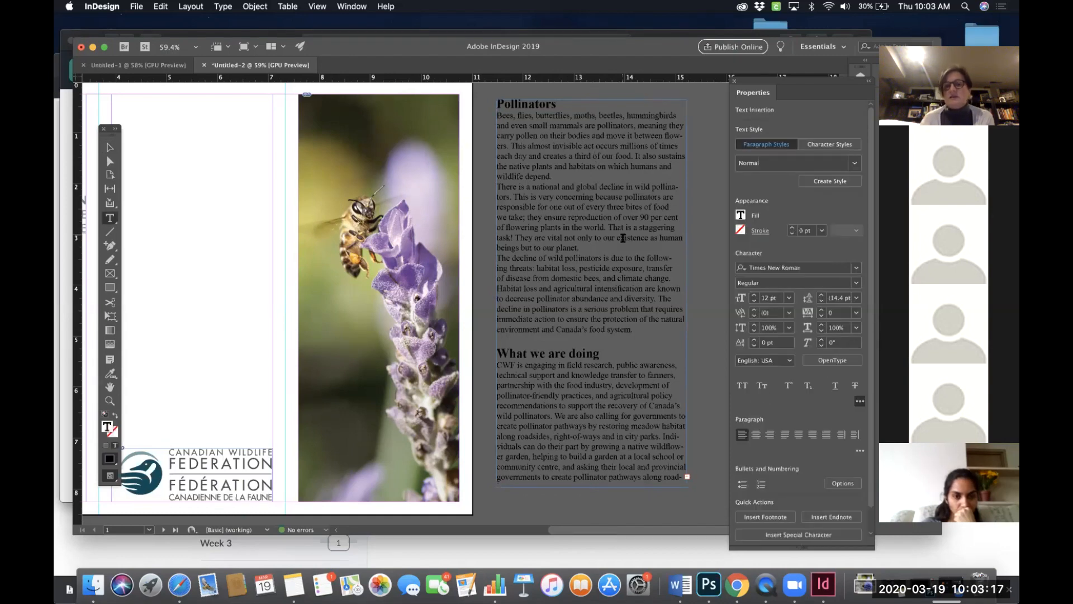
drag(635, 326, 488, 101)
key(super+c)
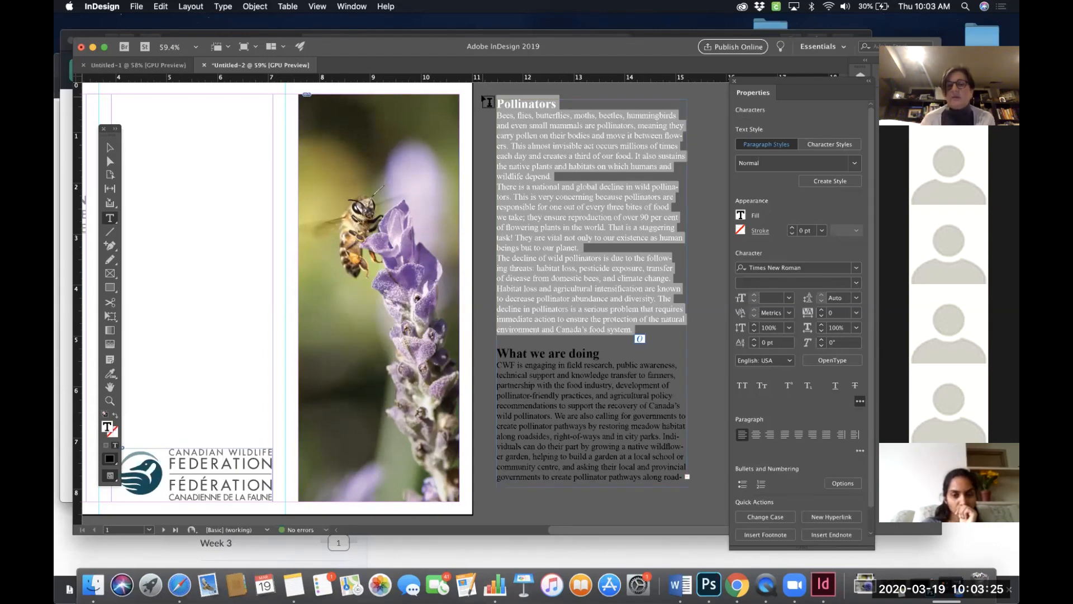
scroll(447, 147, down, 5)
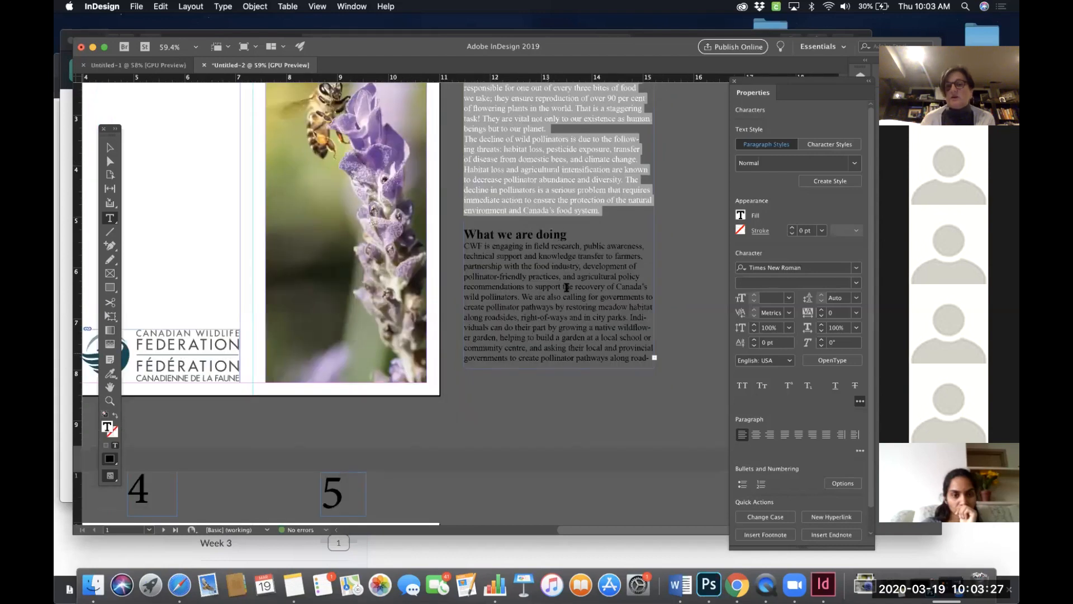
scroll(565, 297, up, 4)
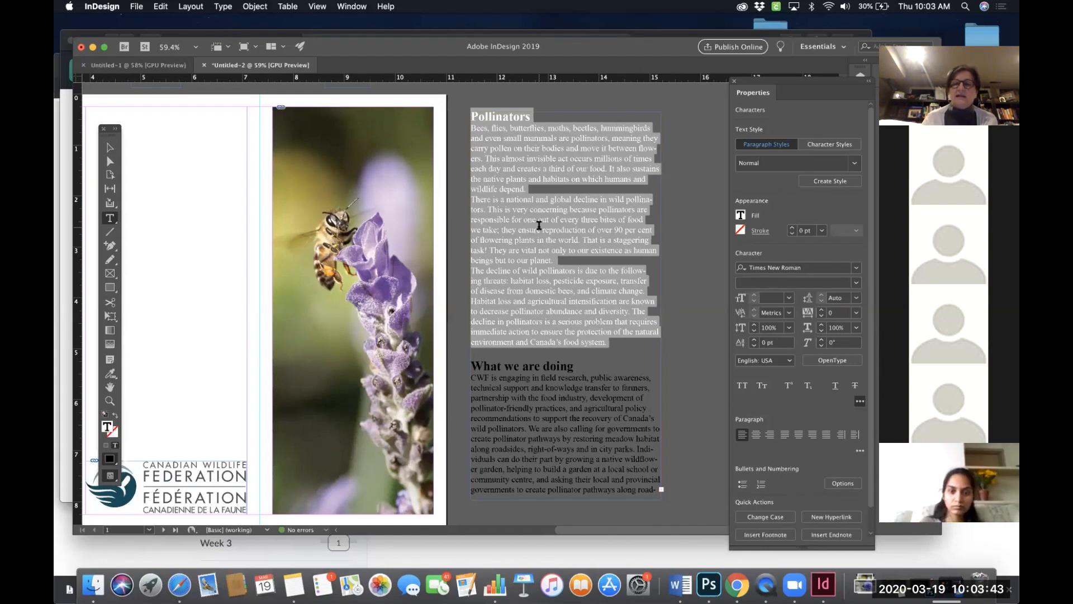
key(BackSpace)
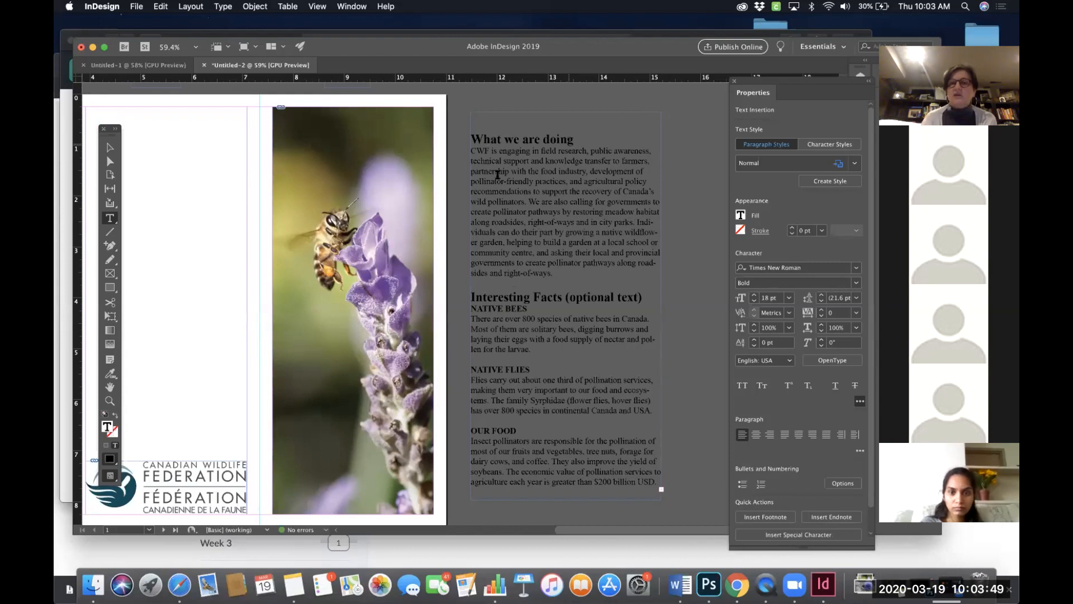
- Draw a text frame below the CWF logo in page 1's first panel and paste the Pollinators section into it
scroll(555, 247, left, 5)
scroll(555, 248, down, 1)
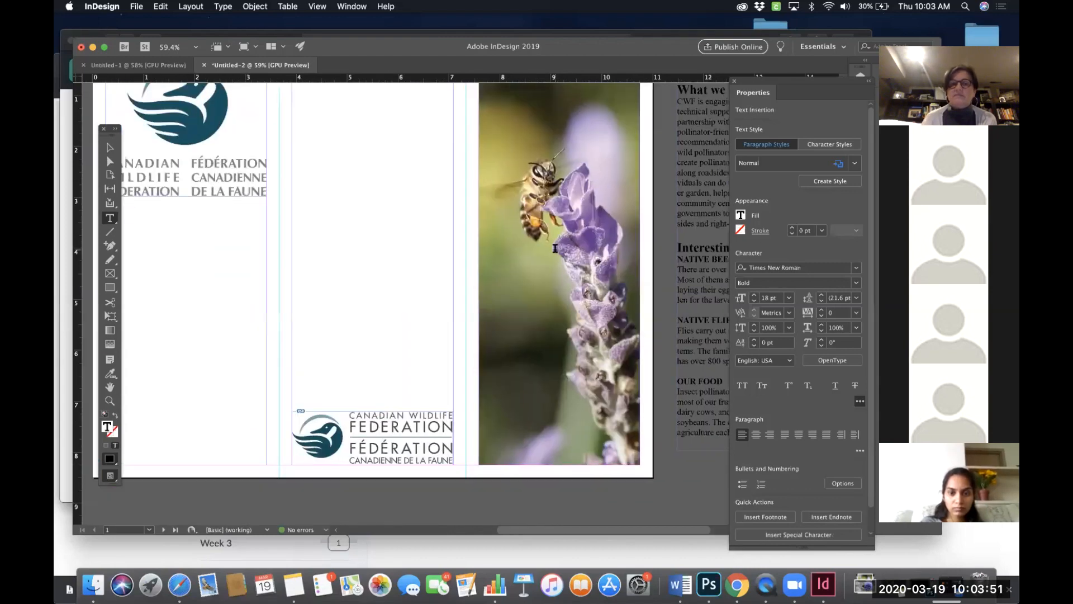
scroll(555, 248, left, 3)
scroll(555, 248, up, 1)
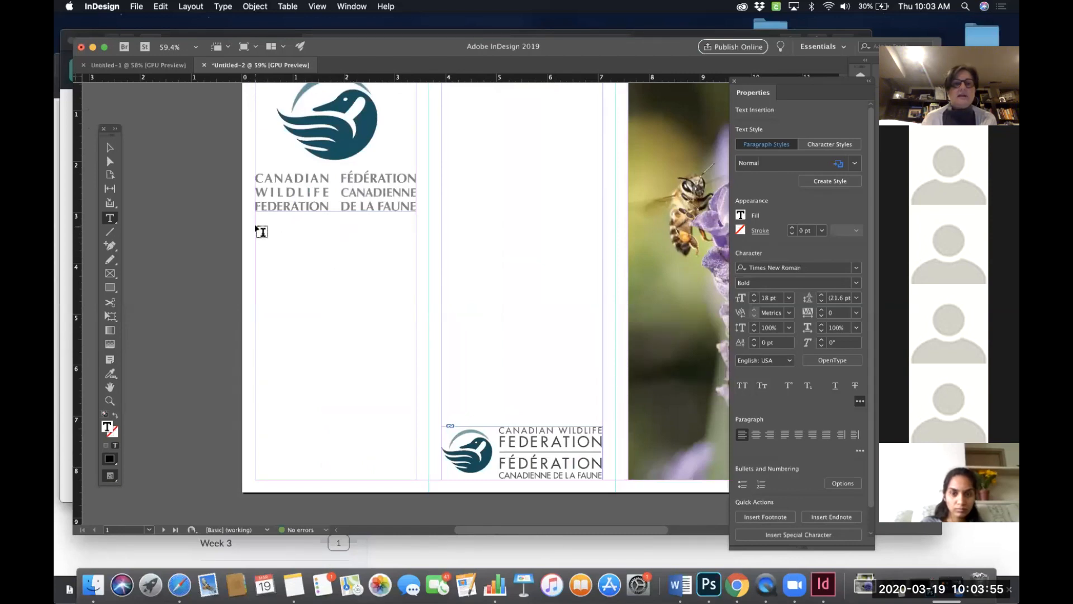
drag(256, 224, 415, 479)
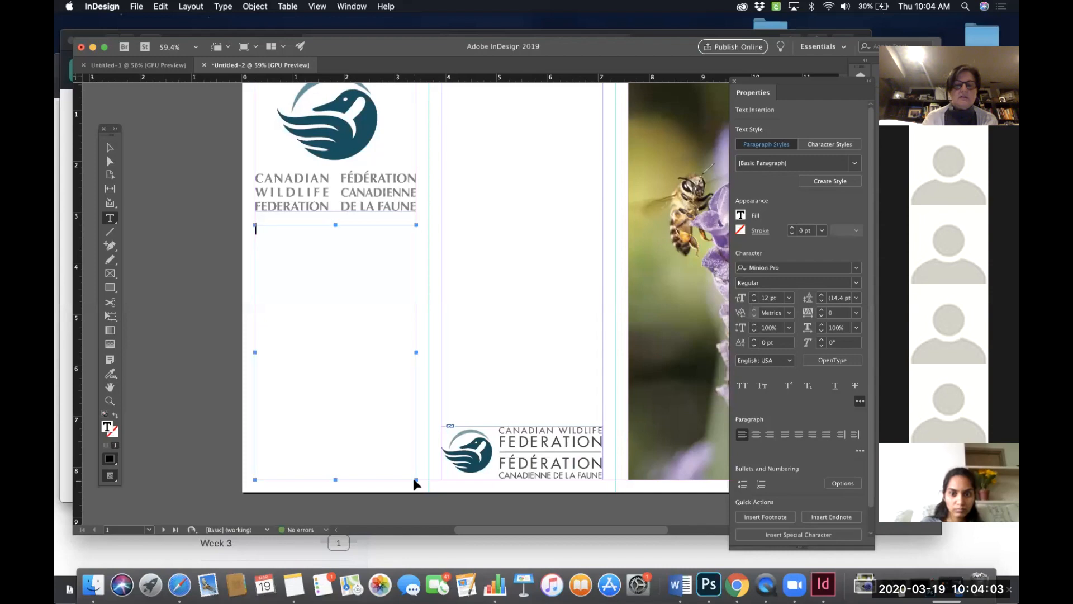
key(super+v)
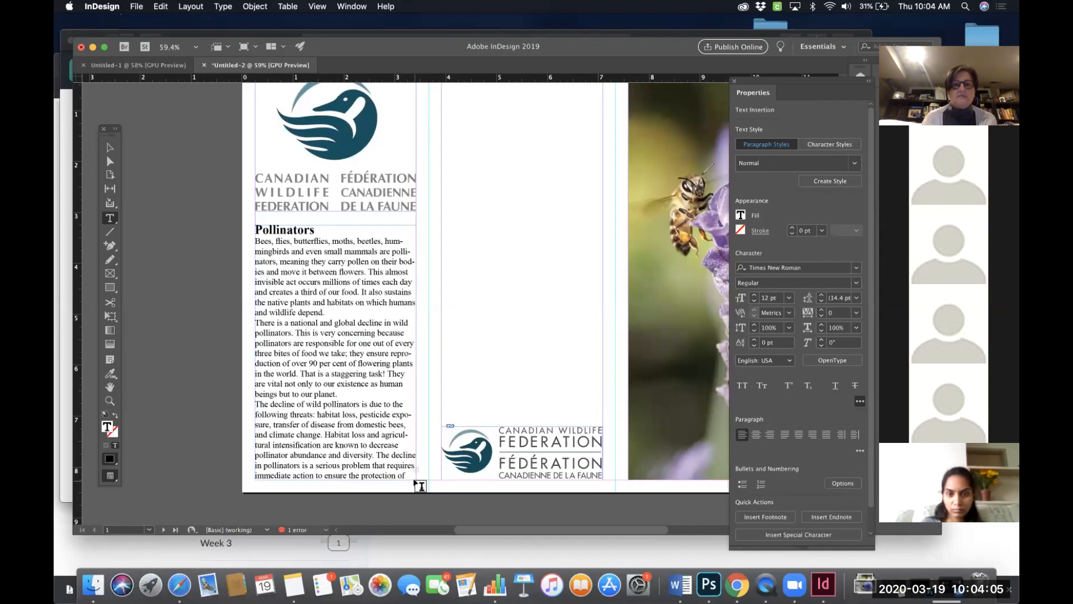
- Scroll across the spread to review the pasted Pollinators text and the remaining pasteboard text
scroll(502, 364, right, 1)
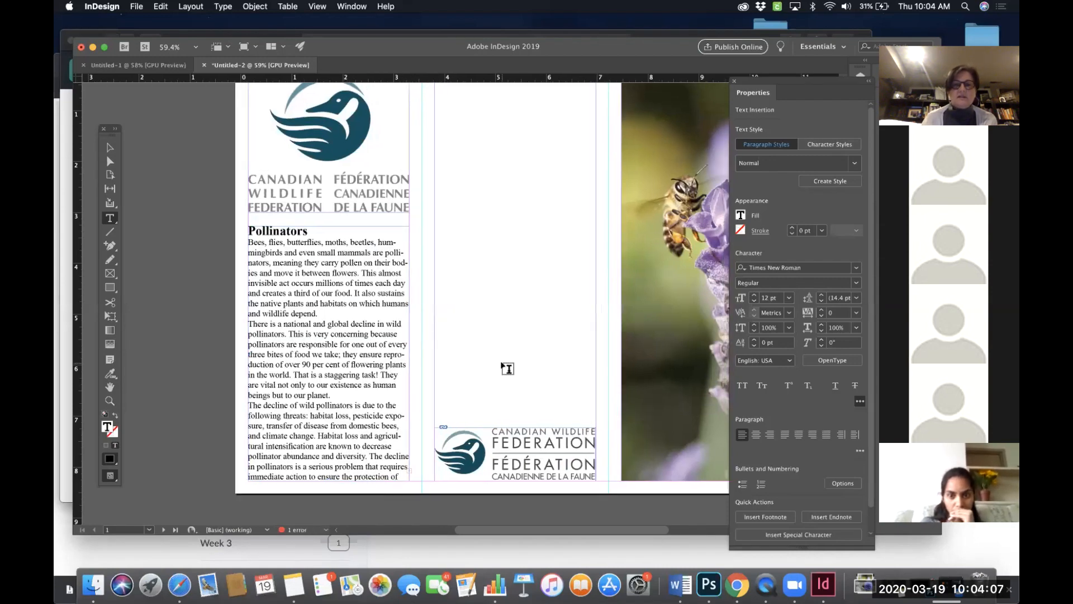
scroll(507, 368, right, 10)
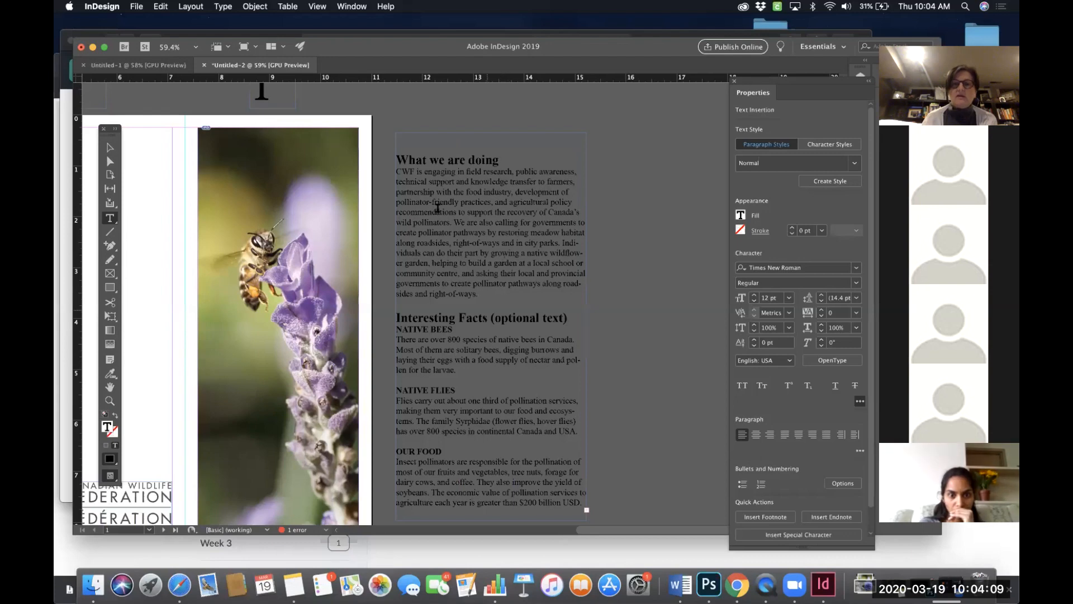
scroll(456, 289, left, 2)
scroll(456, 289, down, 1)
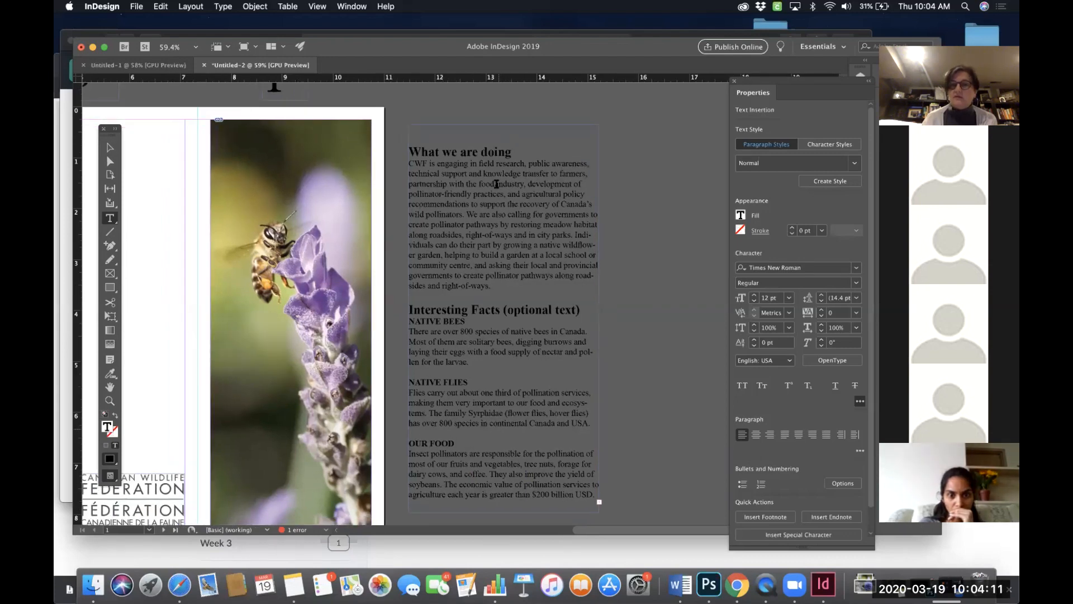
scroll(517, 394, left, 3)
scroll(516, 394, down, 2)
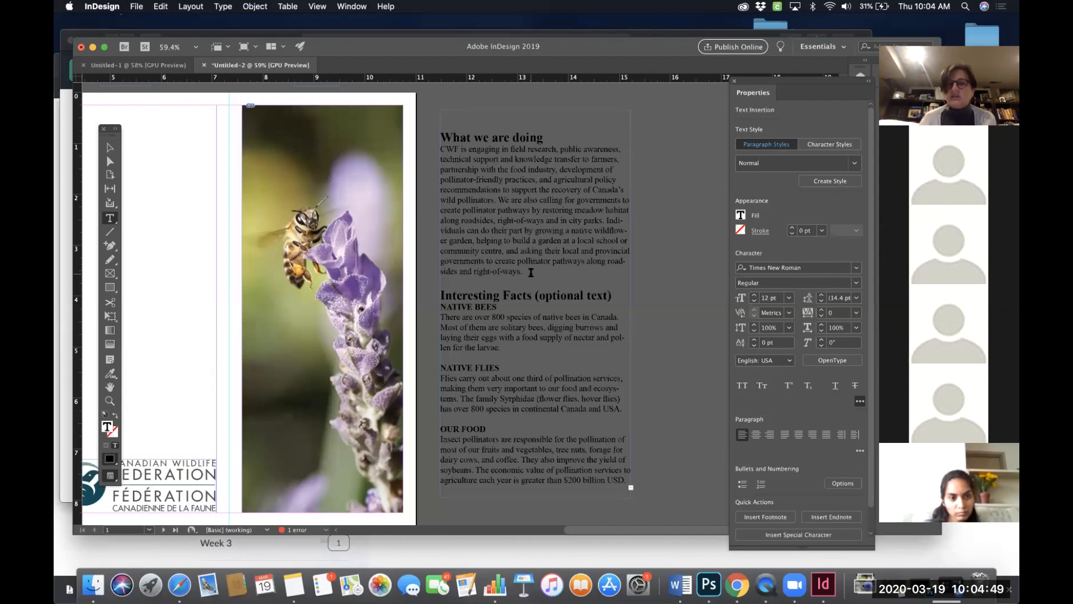
scroll(532, 289, down, 2)
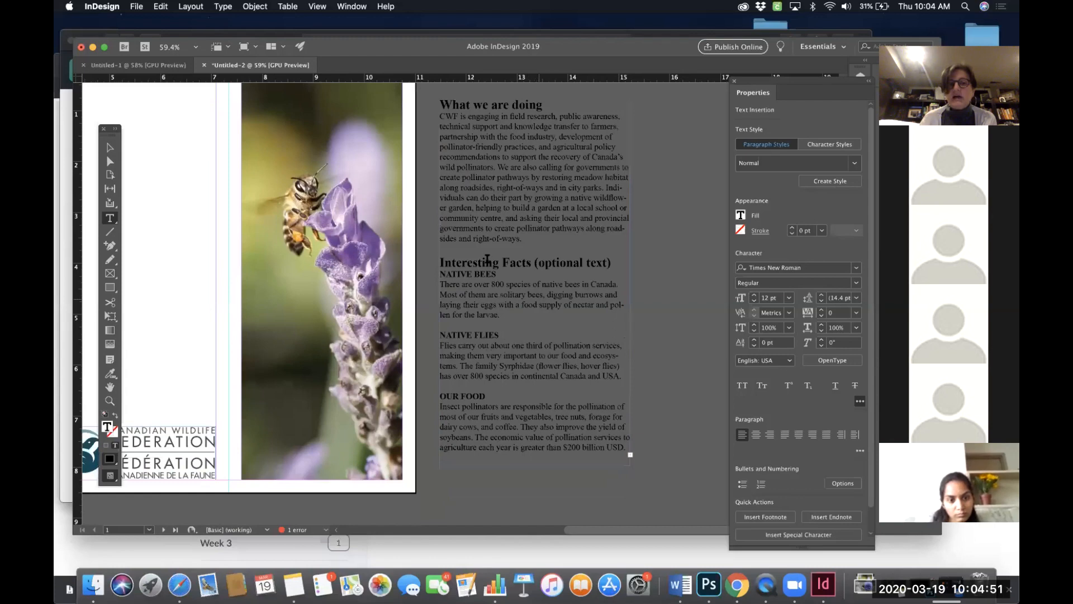
- Lengthen the pasteboard text frame to a height of 8.46 in
click(528, 448)
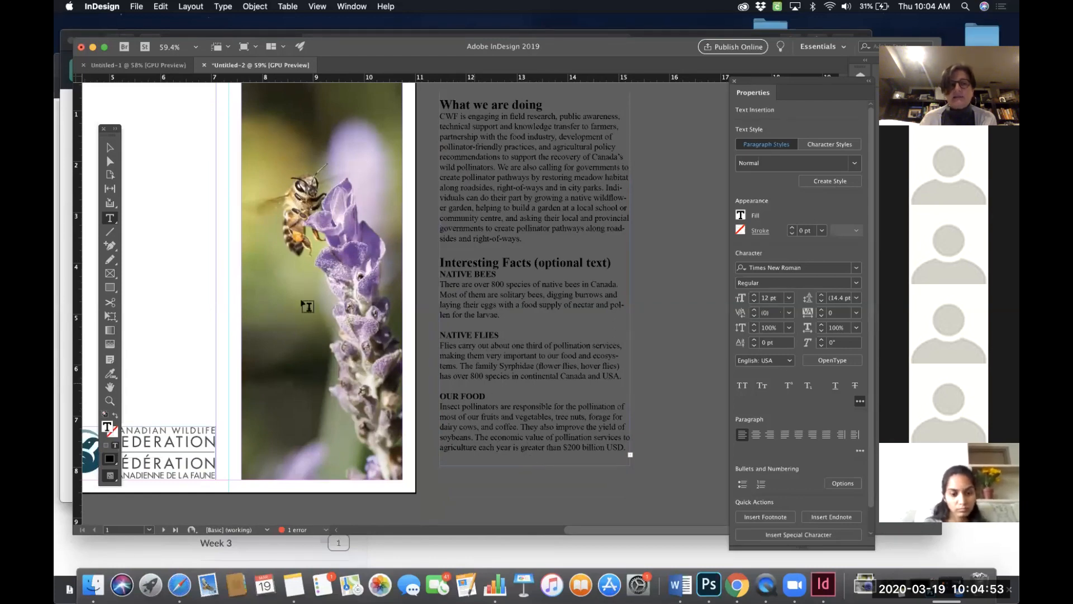
click(110, 148)
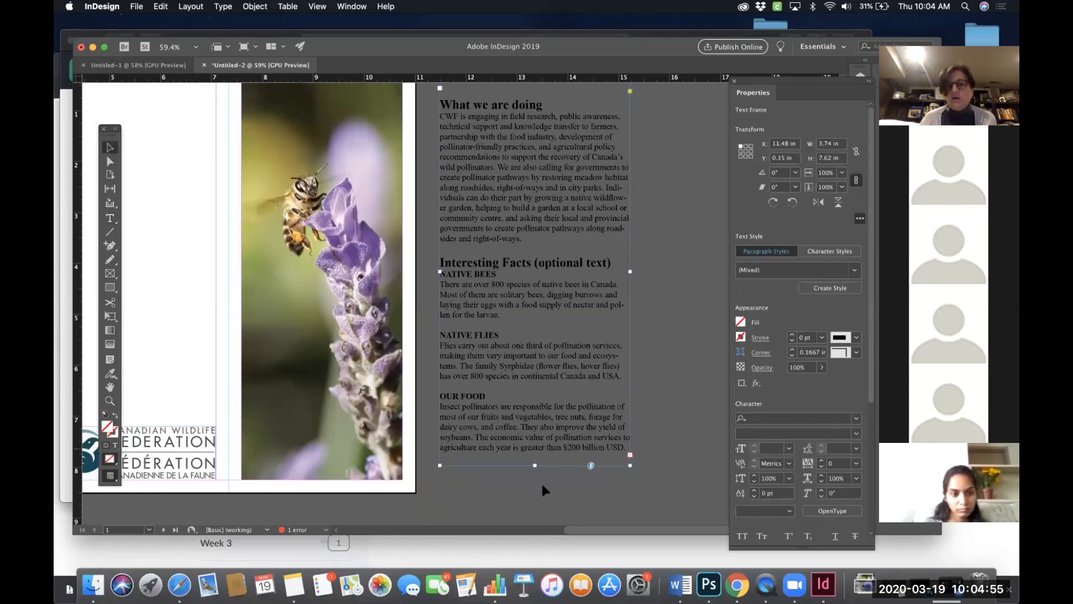
drag(533, 467, 533, 508)
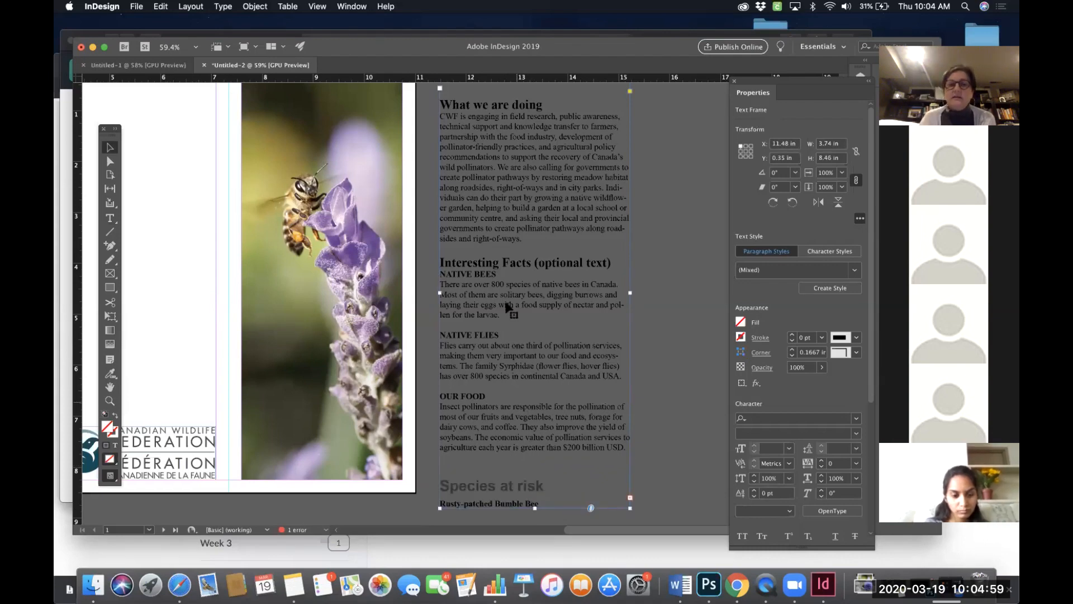
- Zoom in and inspect the end of the pasted Pollinators text in the first panel
double_click(557, 261)
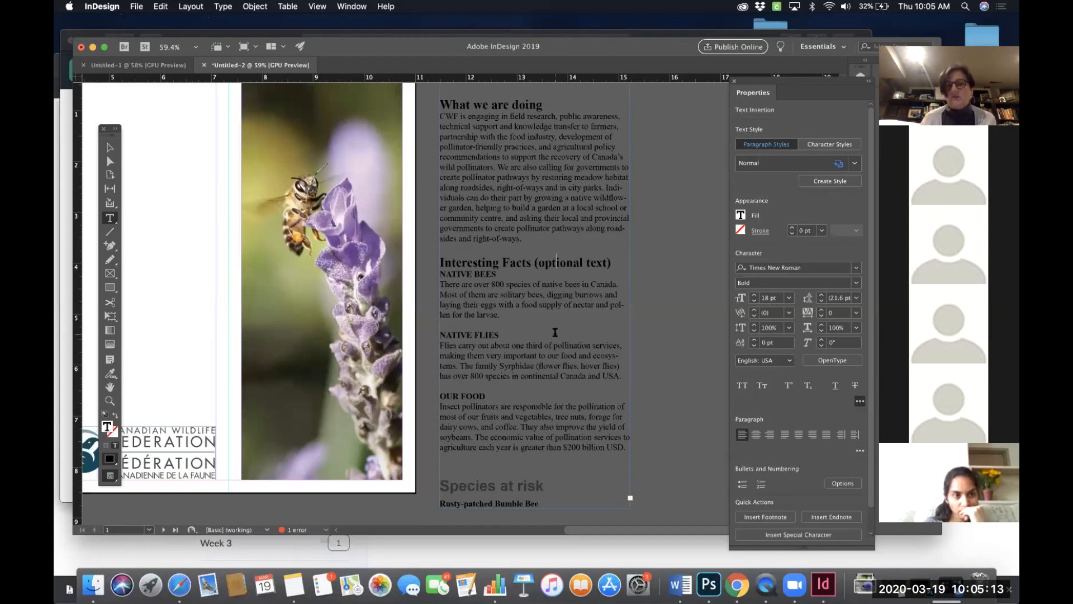
scroll(555, 332, down, 1)
scroll(555, 332, left, 1)
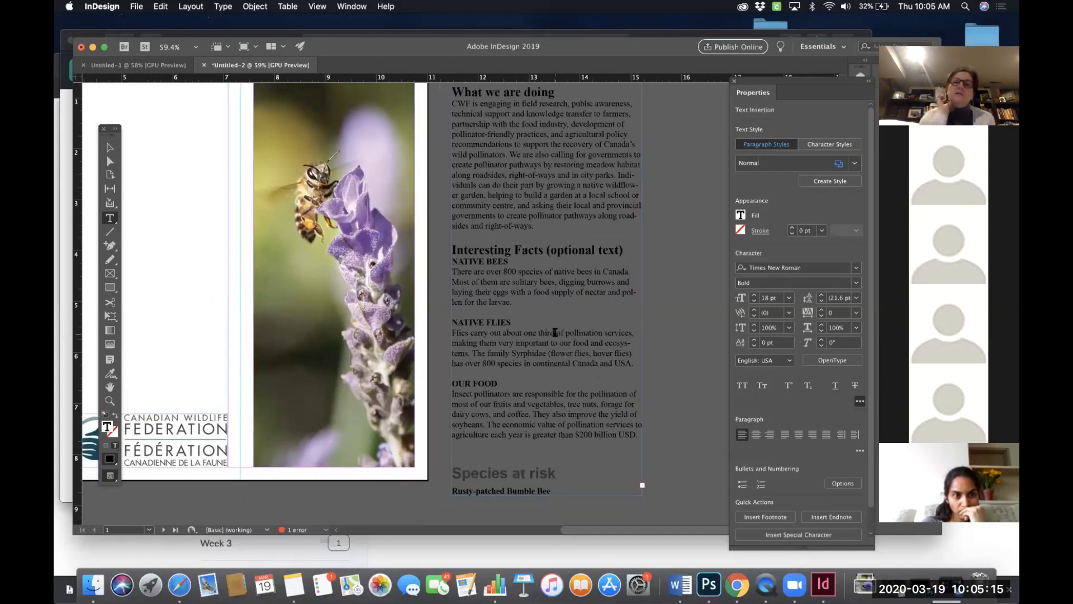
scroll(520, 228, up, 5)
scroll(519, 227, left, 1)
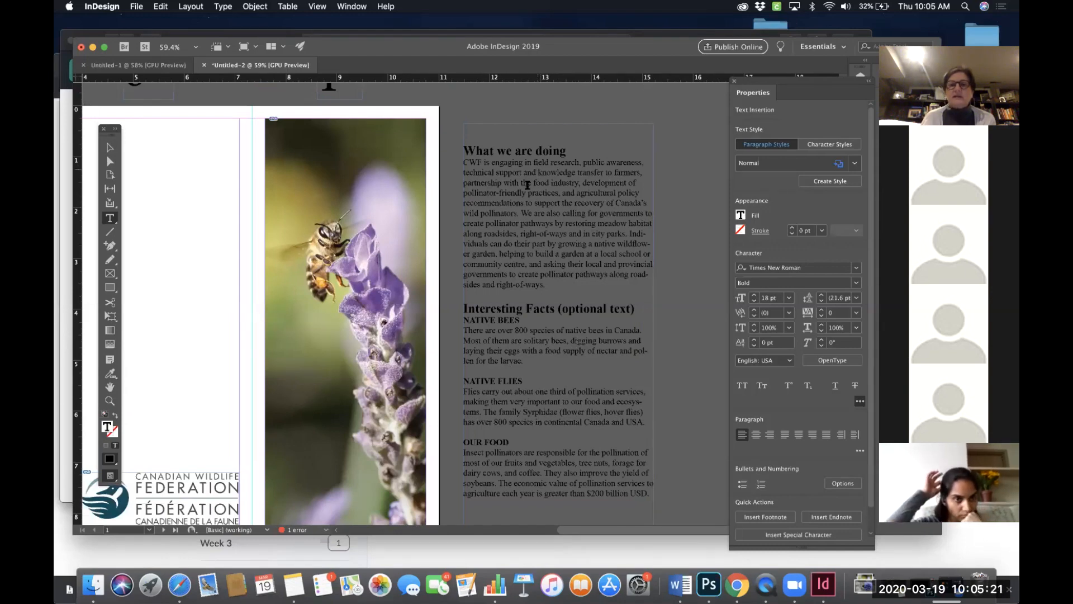
scroll(527, 185, left, 20)
scroll(527, 185, down, 7)
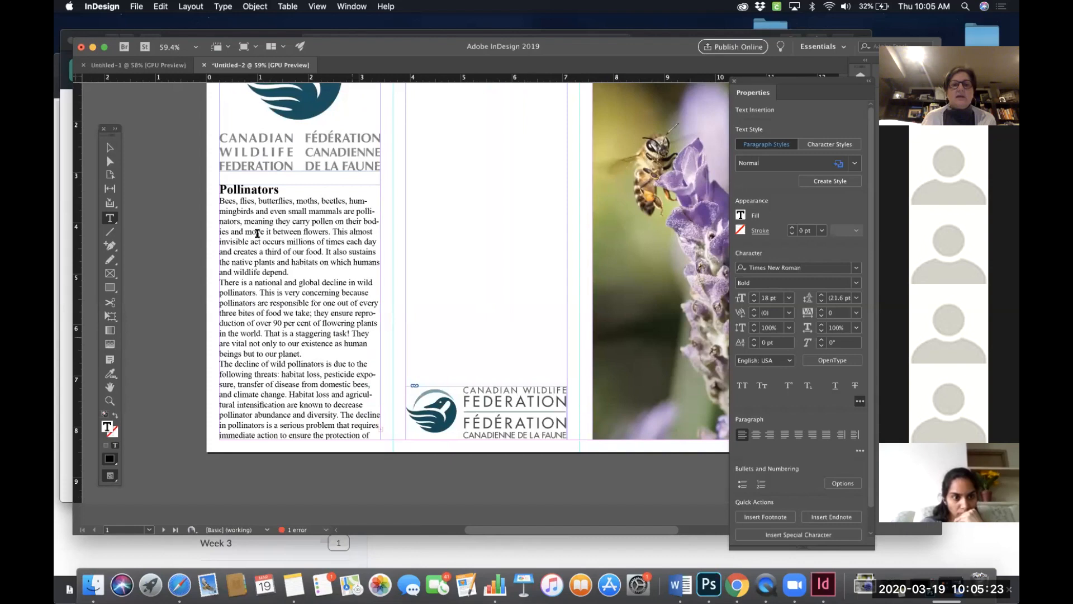
scroll(278, 287, down, 10)
scroll(279, 287, right, 2)
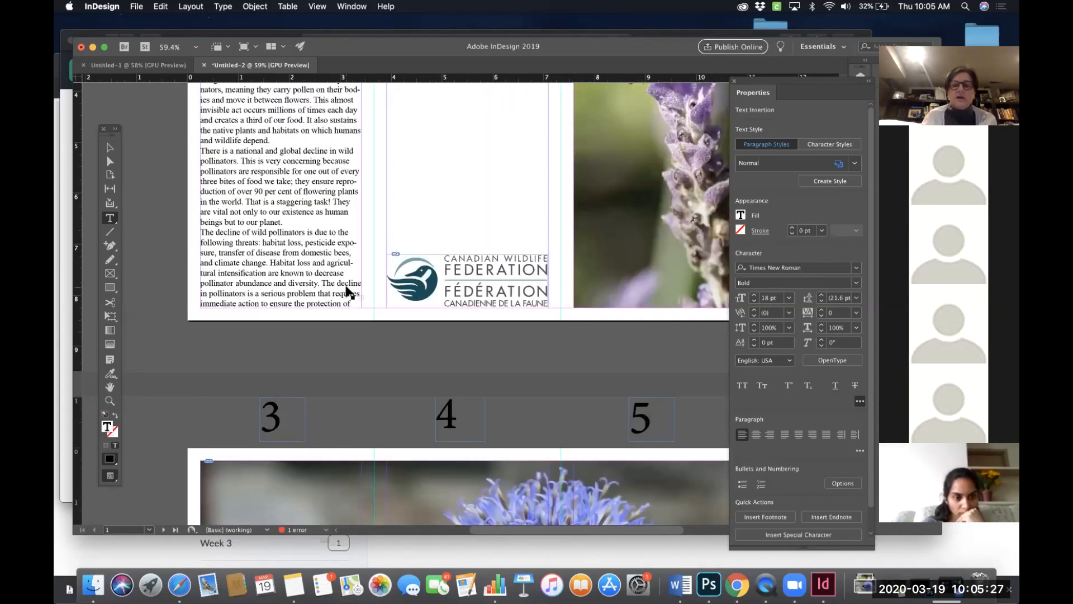
key(super+equal)
key(super+equal)
key(super+equal)
key(super+equal)
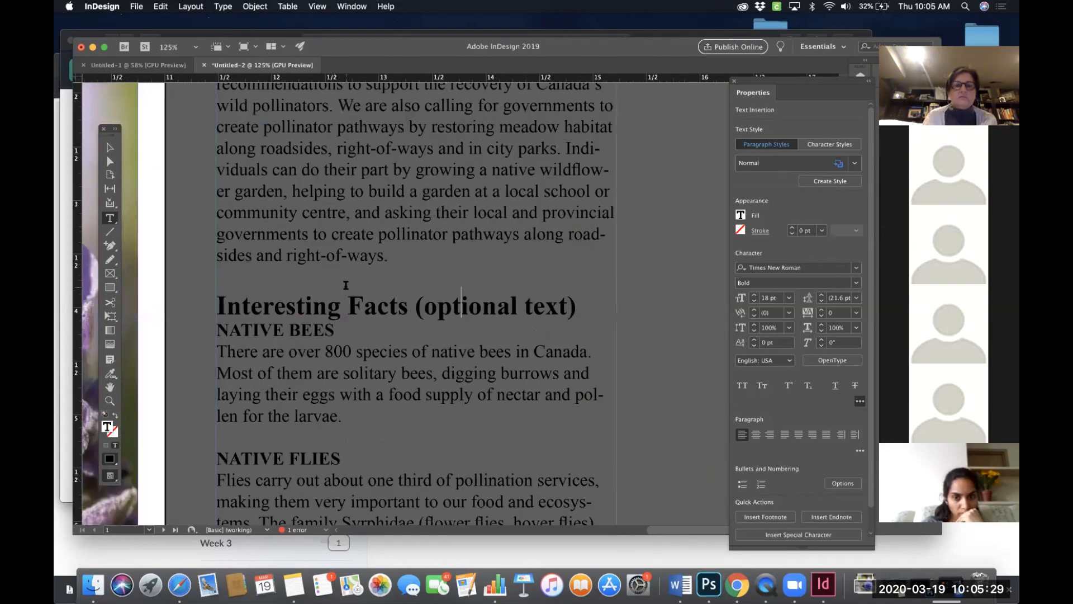
scroll(346, 285, down, 15)
scroll(346, 285, left, 5)
scroll(346, 286, left, 2)
scroll(346, 286, down, 1)
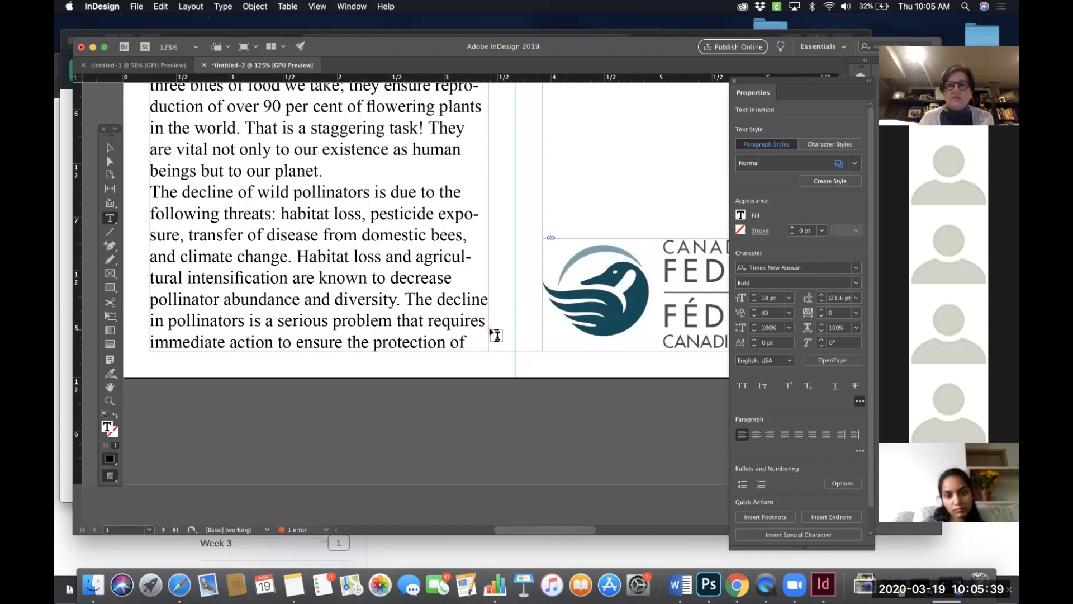
scroll(519, 319, right, 10)
scroll(520, 319, up, 3)
- Select the What we are doing section in the pasteboard text frame and cut it
scroll(524, 316, down, 5)
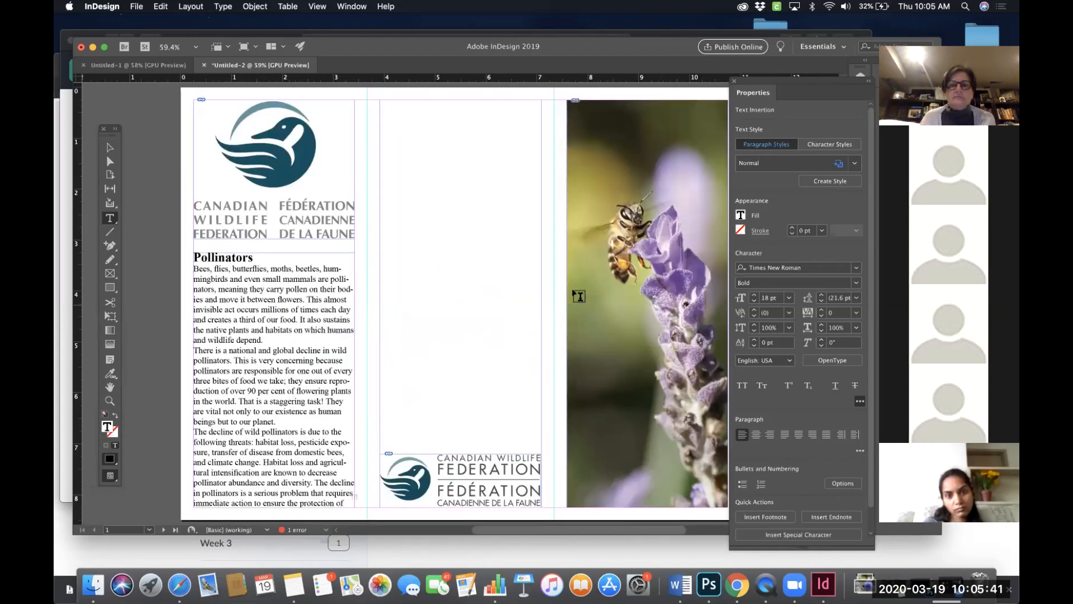
scroll(559, 223, right, 10)
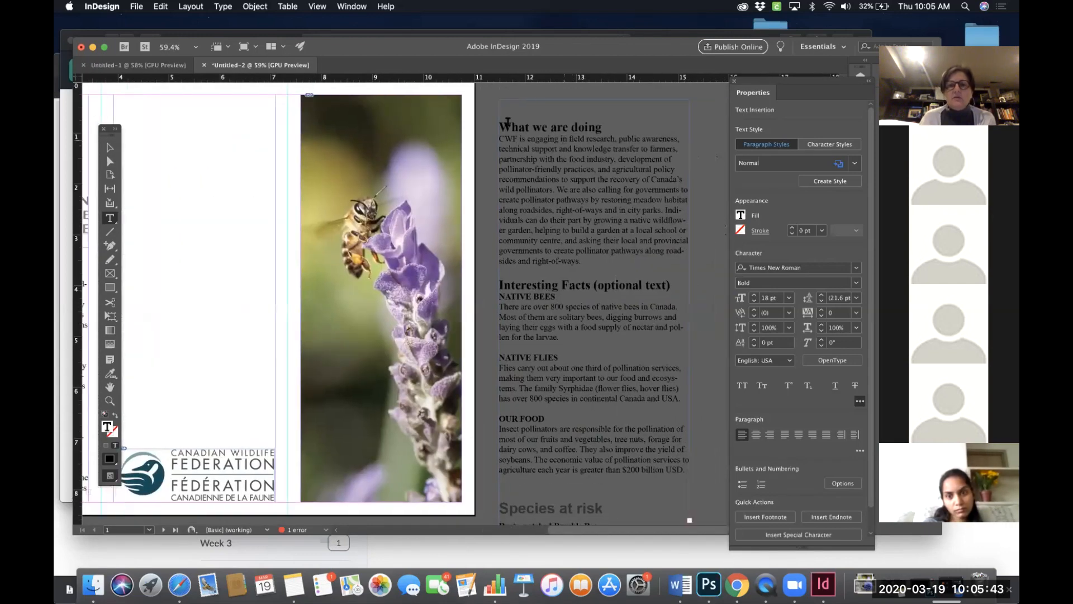
drag(502, 126, 599, 261)
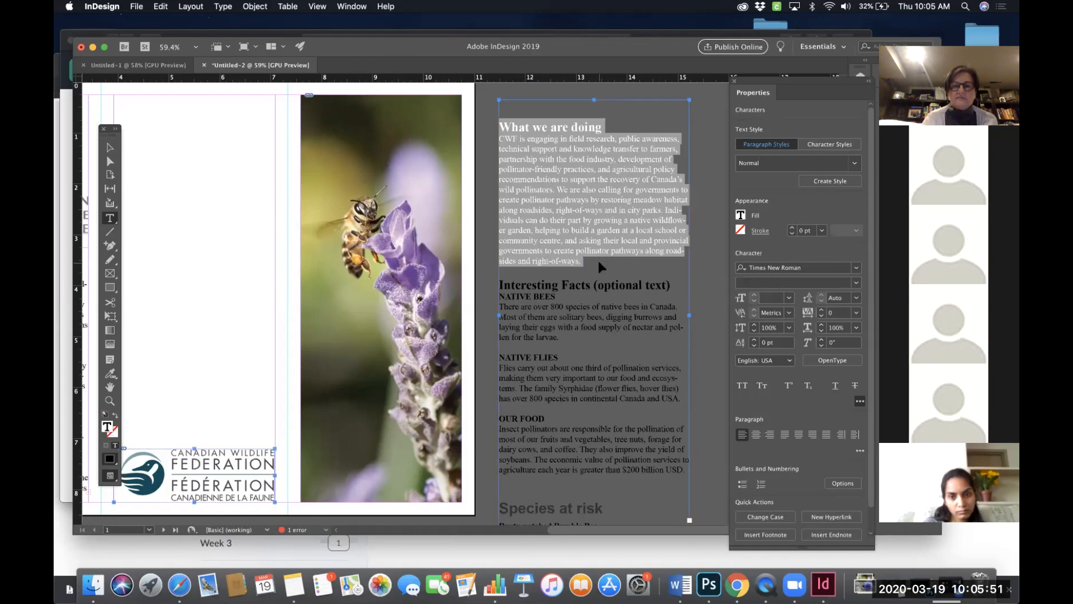
key(super+x)
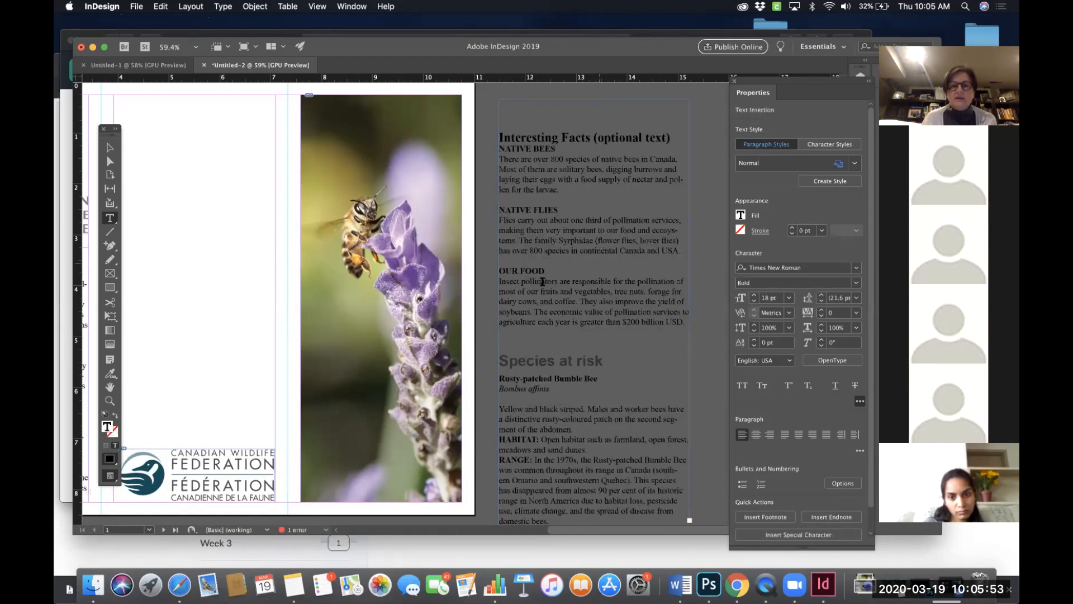
scroll(542, 281, down, 10)
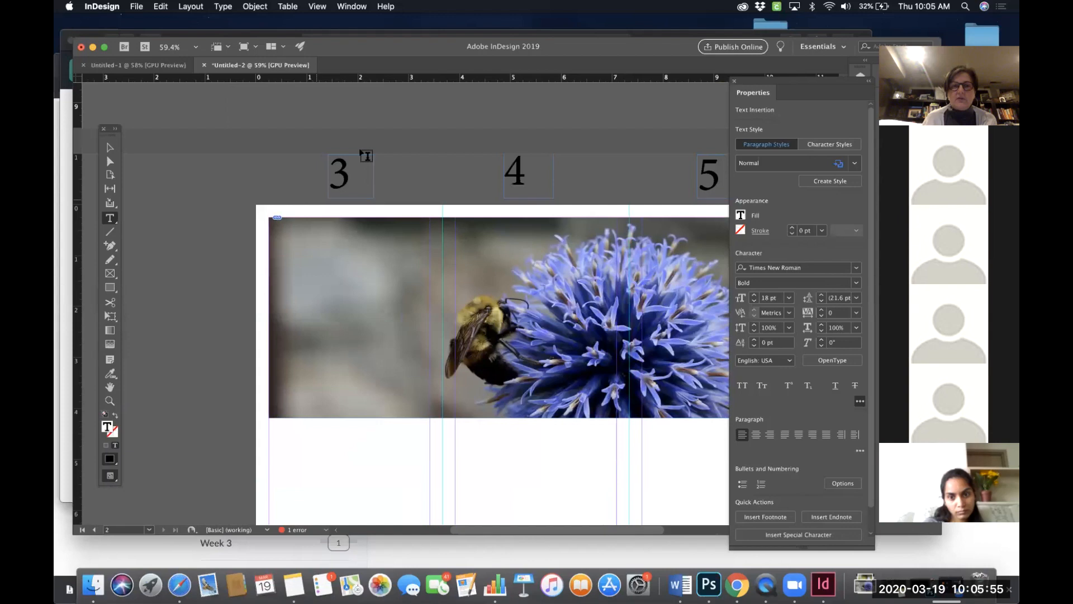
scroll(418, 376, down, 3)
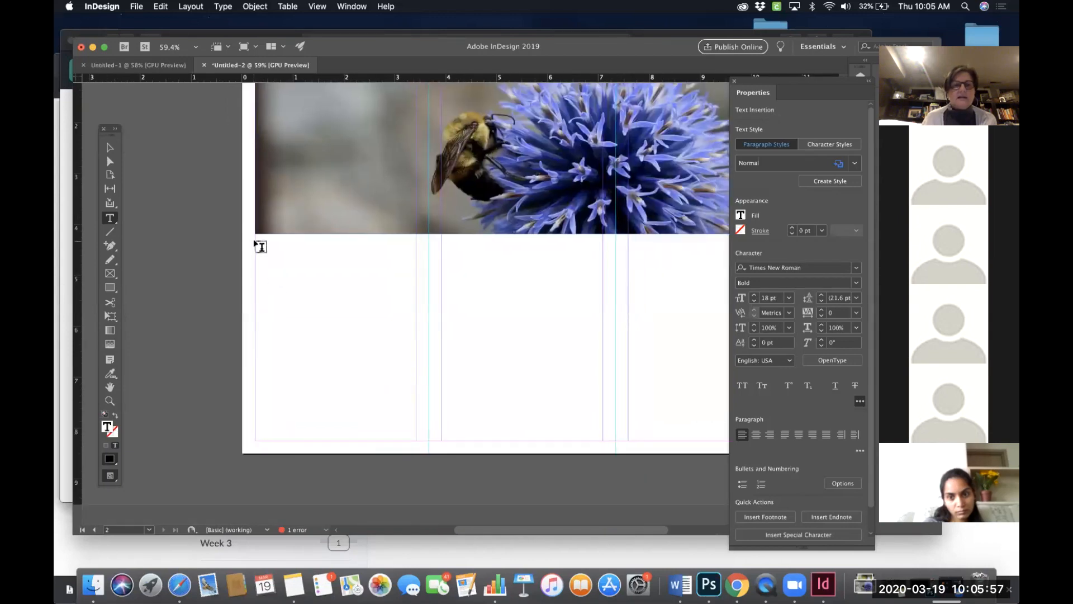
- Draw a text frame in the first panel below the bumblebee photo on page 2 and paste the What we are doing section into it
drag(259, 246, 418, 439)
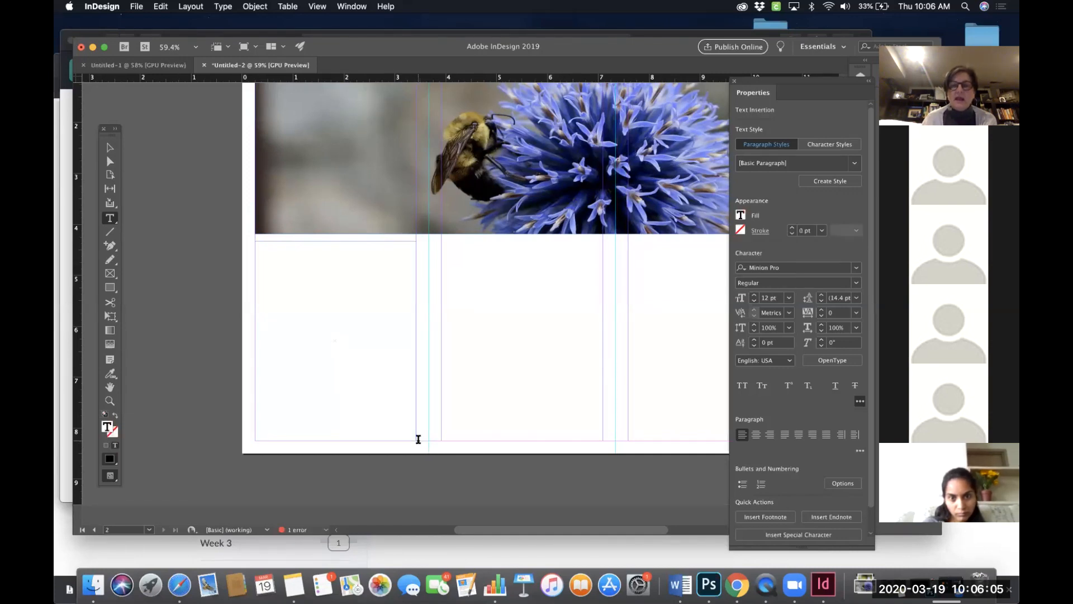
key(super+v)
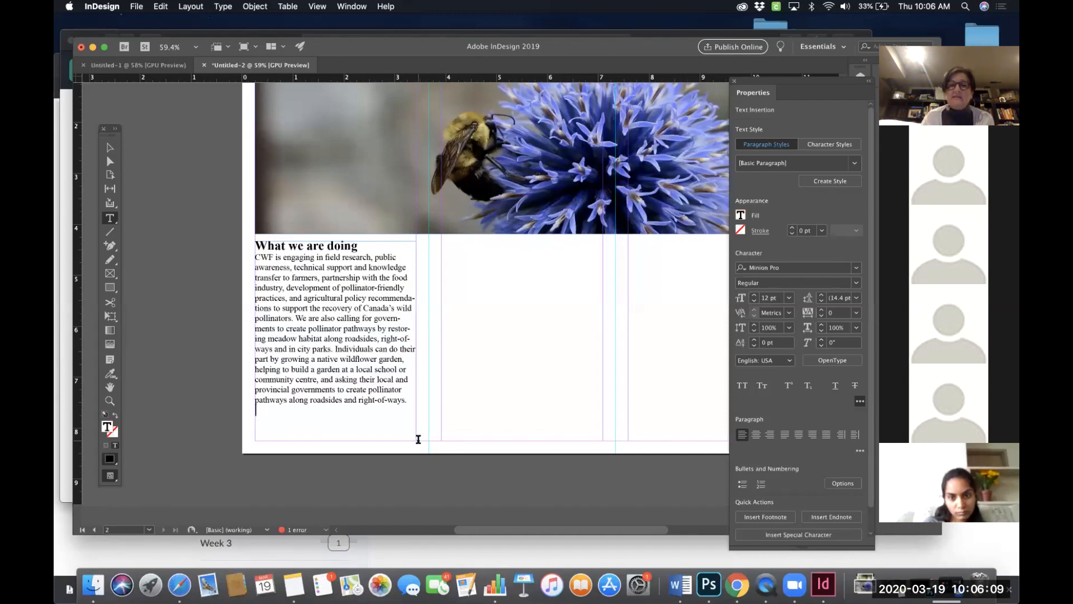
- Scroll around both pages of the spread to review the filled panels and the remaining pasteboard text
scroll(418, 439, up, 10)
scroll(418, 440, right, 10)
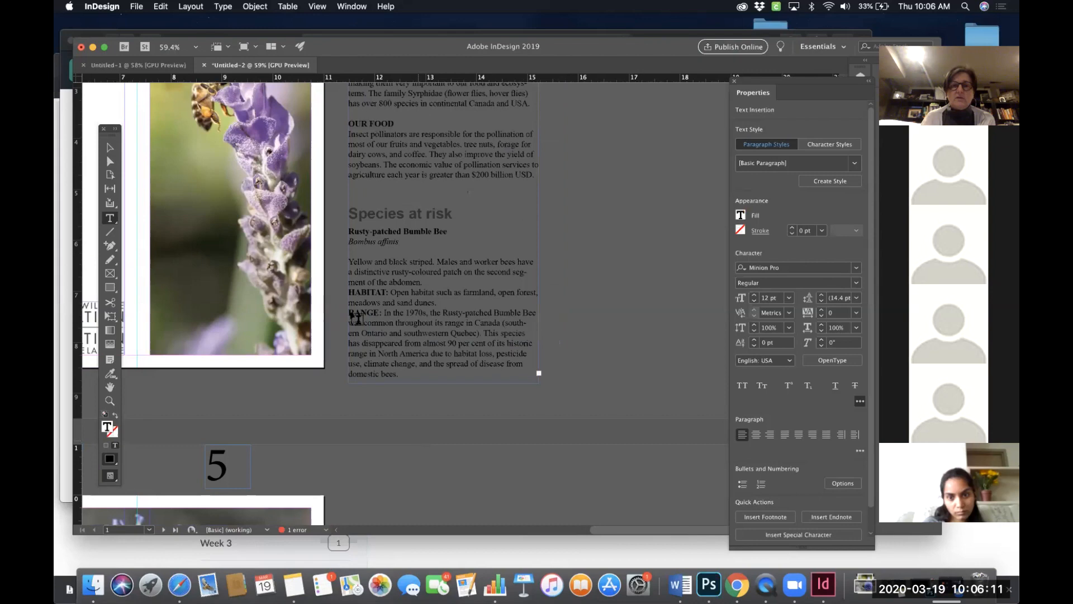
scroll(449, 217, up, 5)
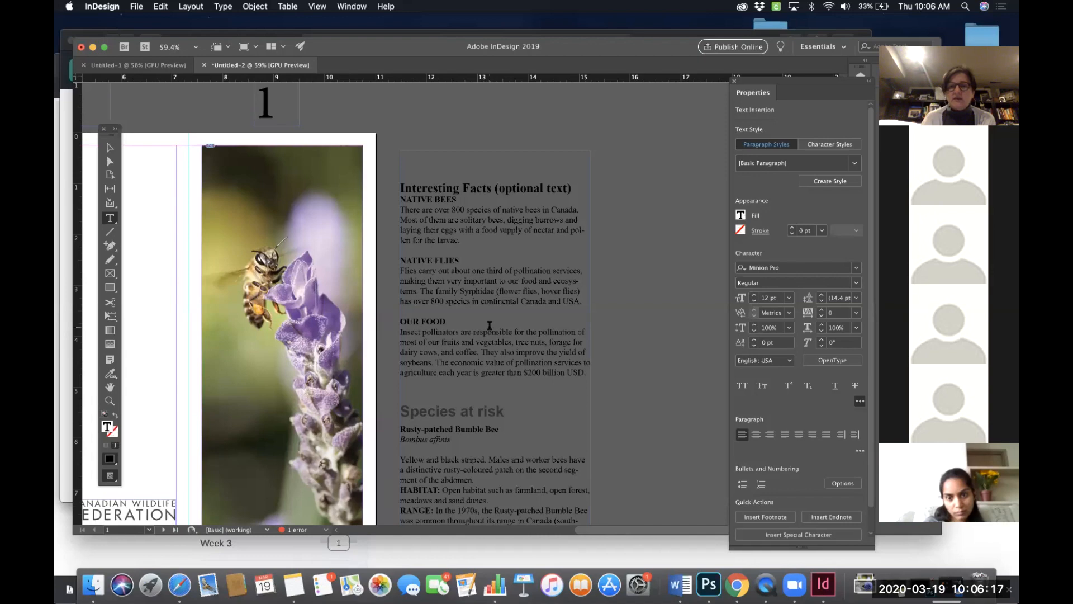
scroll(465, 343, down, 10)
scroll(465, 342, left, 5)
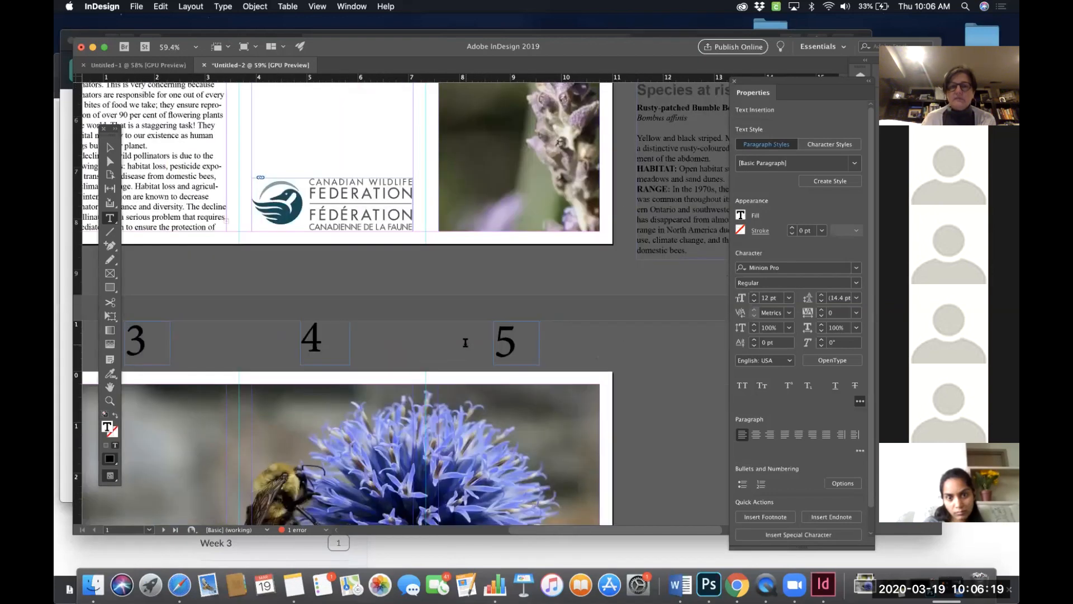
scroll(465, 347, down, 5)
scroll(465, 346, right, 2)
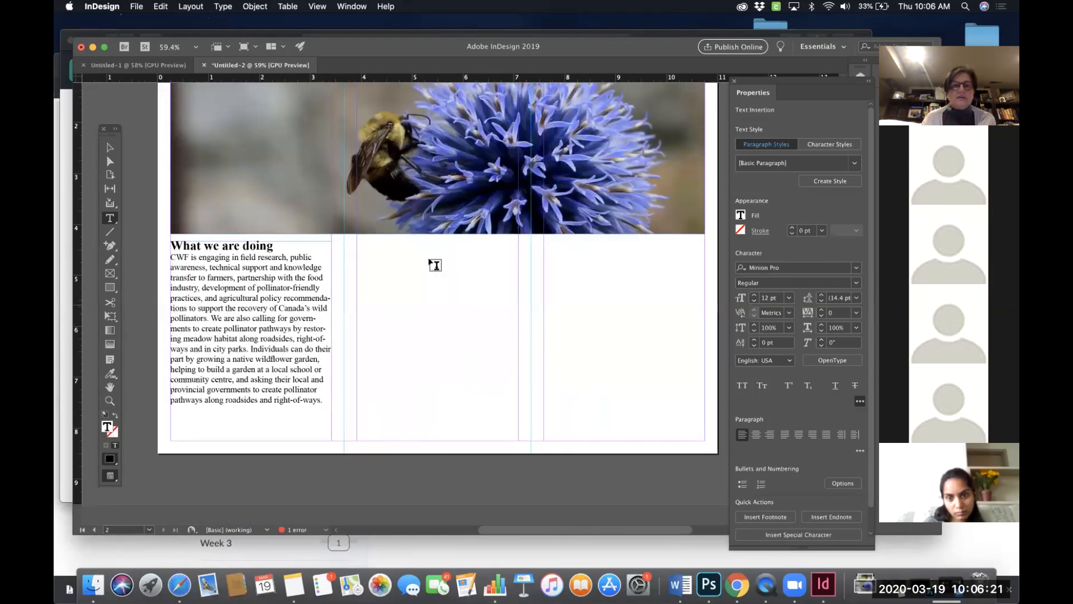
scroll(480, 206, up, 10)
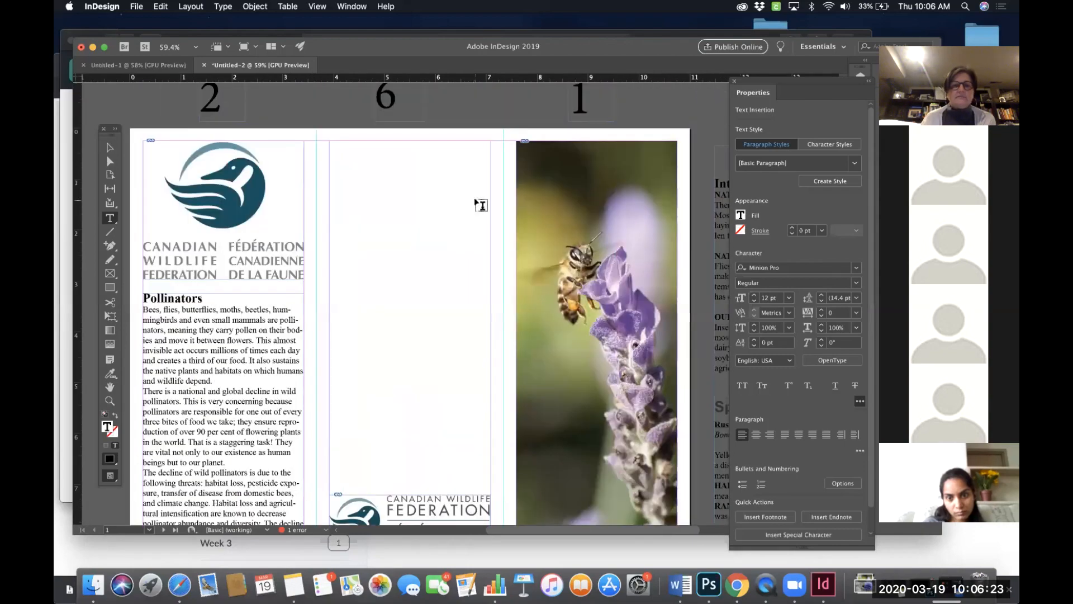
scroll(479, 205, left, 2)
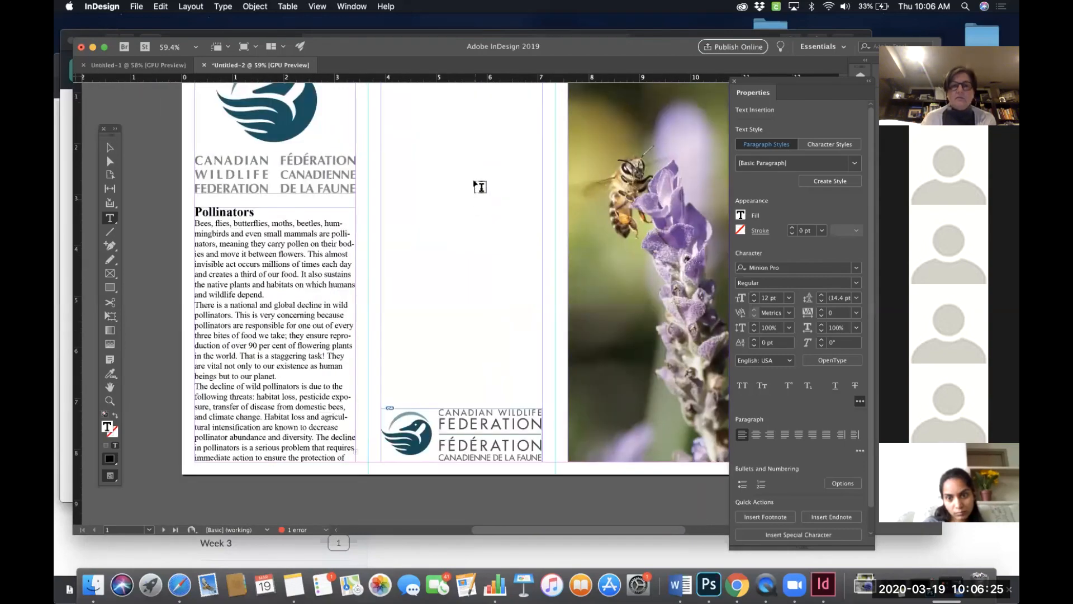
scroll(480, 186, up, 3)
scroll(479, 187, right, 1)
scroll(479, 186, down, 11)
scroll(480, 186, down, 12)
scroll(480, 187, right, 1)
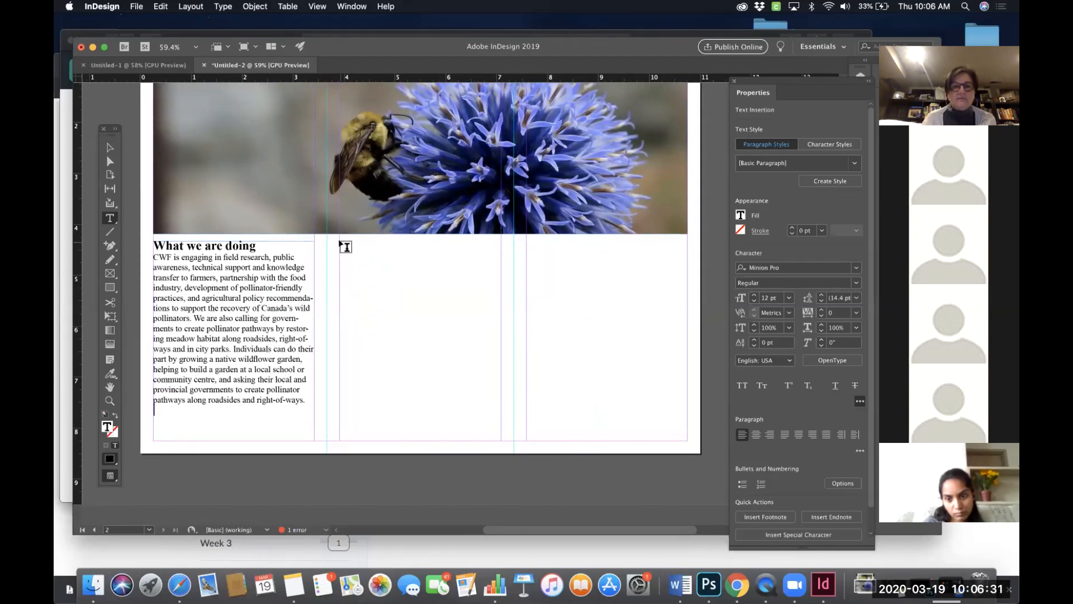
- Draw empty text frames in the second and third panels below the bumblebee photo and reposition them
drag(339, 242, 501, 428)
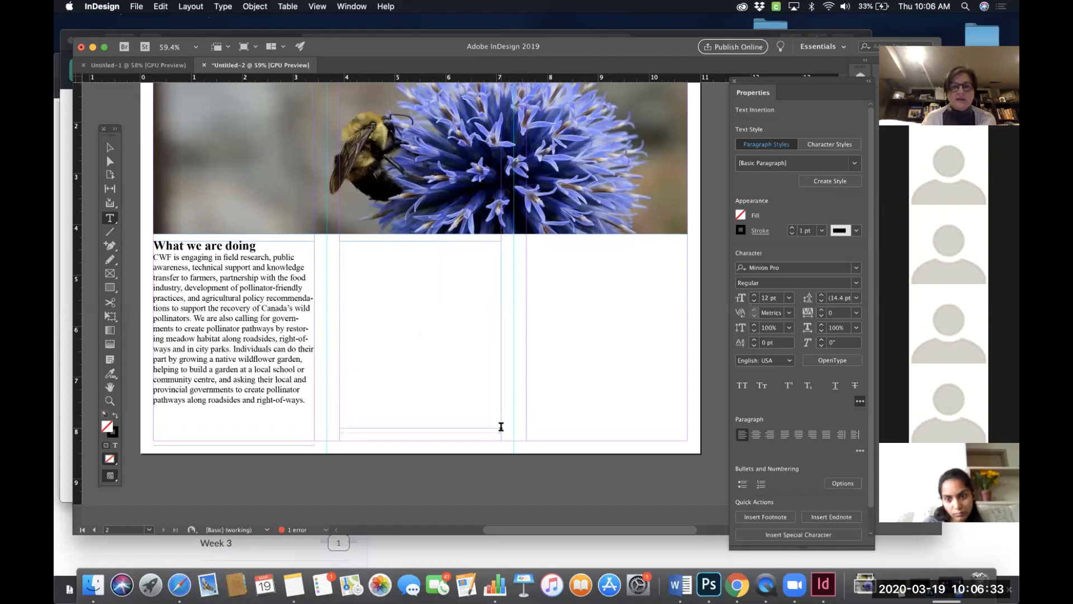
drag(527, 242, 686, 430)
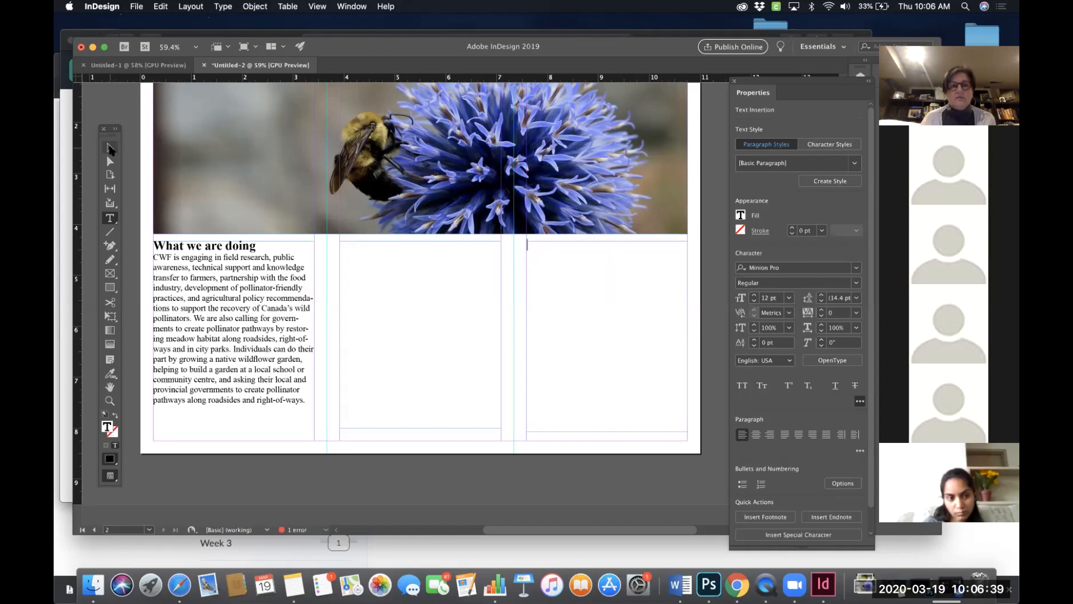
click(110, 148)
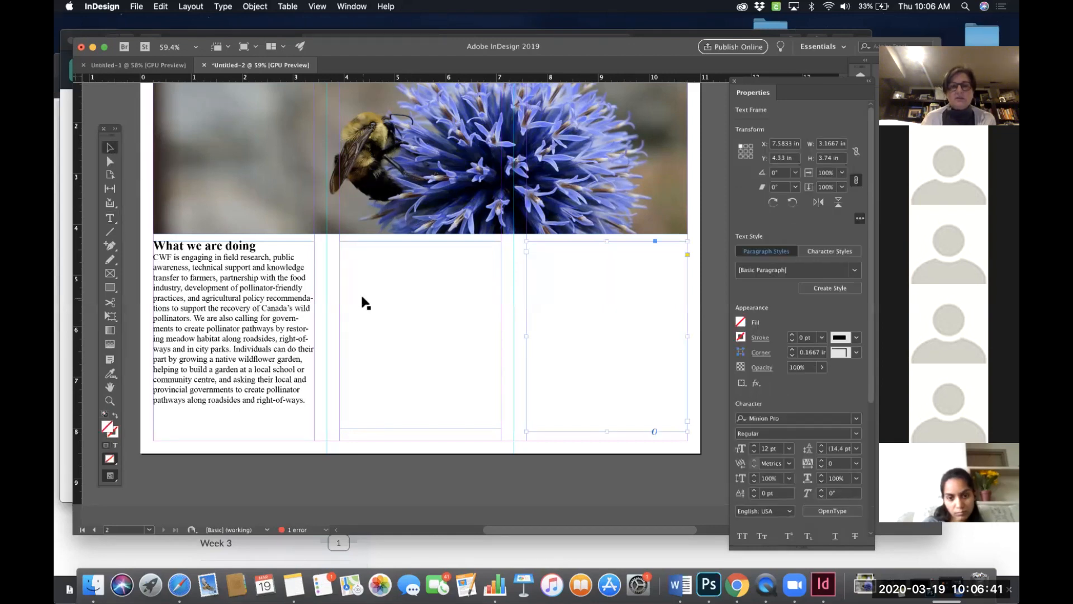
drag(582, 338, 605, 366)
drag(472, 358, 486, 418)
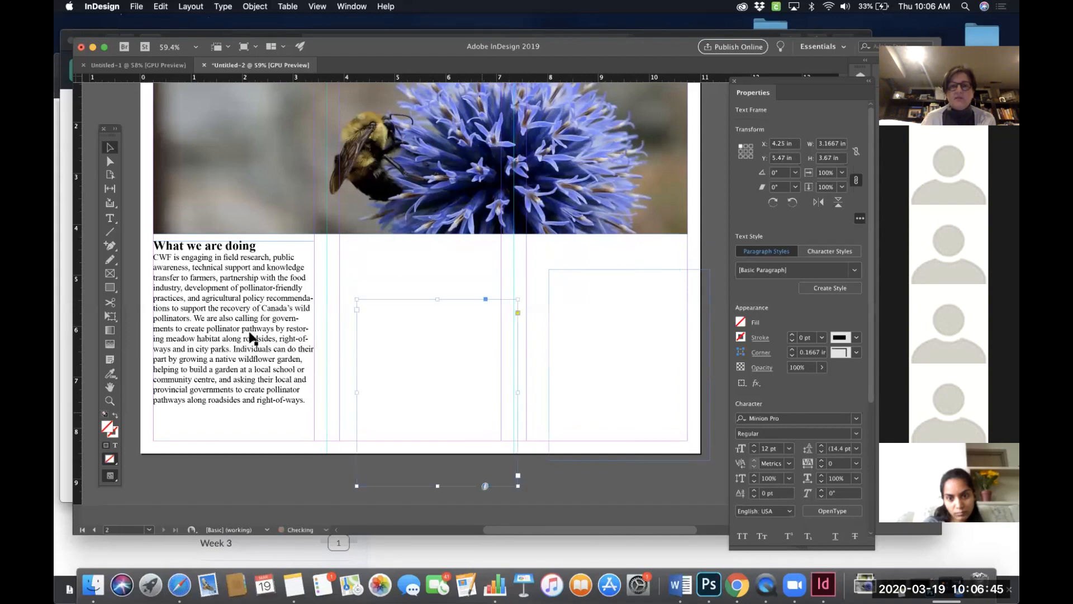
click(582, 357)
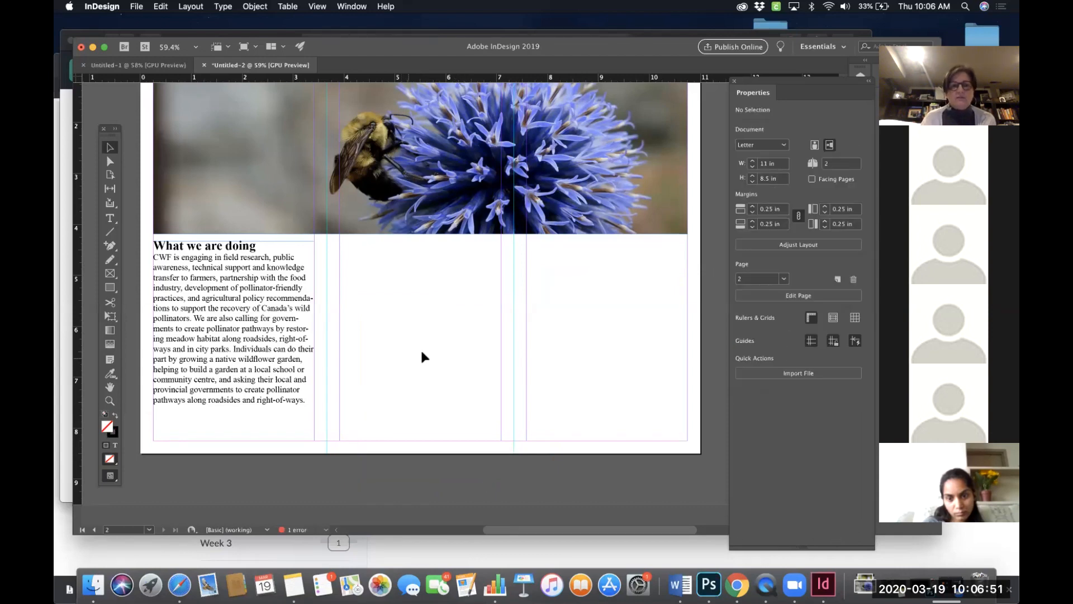
- Select the Interesting Facts (optional text) section in the pasteboard text frame and cut it
scroll(420, 348, up, 10)
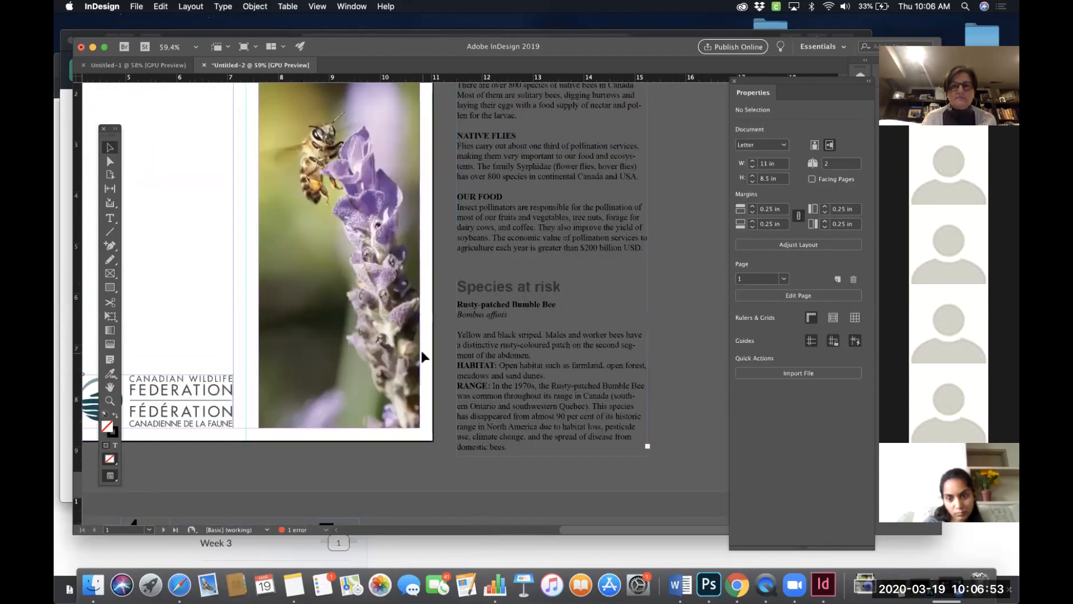
scroll(420, 350, up, 3)
scroll(421, 351, right, 2)
double_click(451, 140)
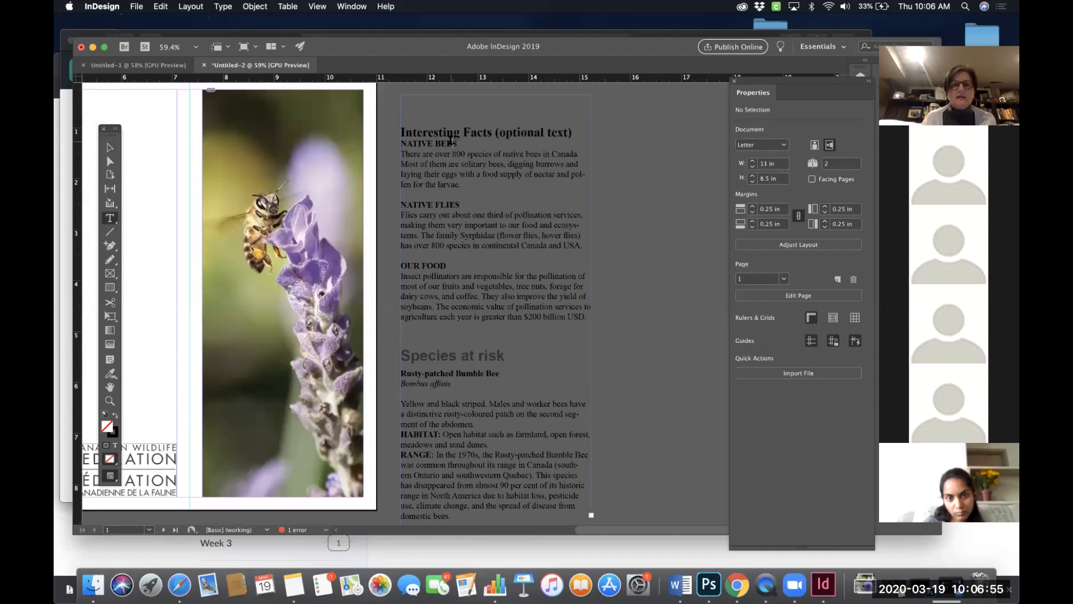
drag(400, 132, 615, 324)
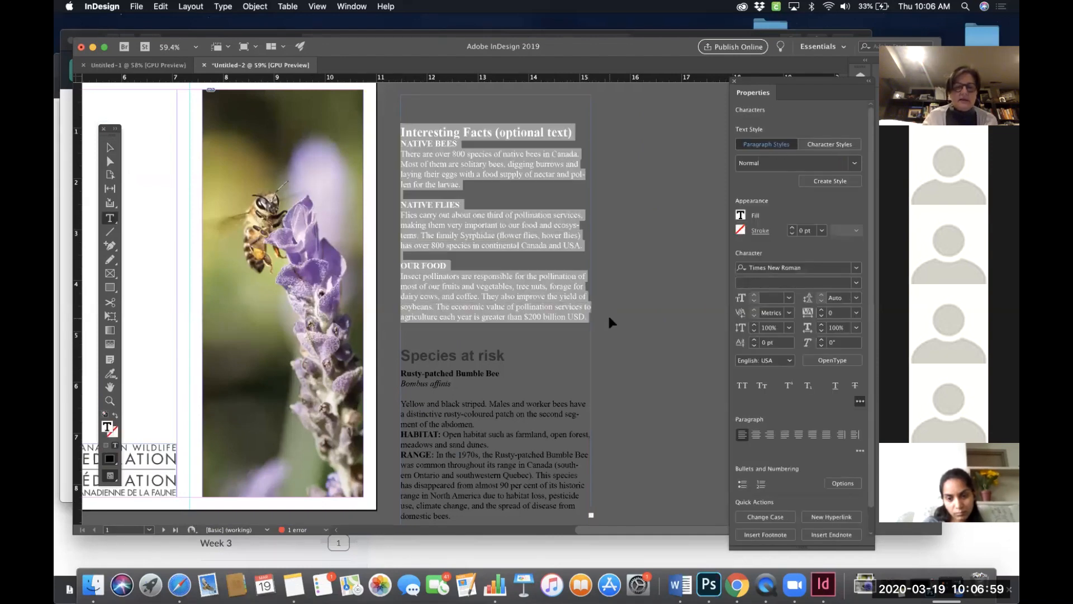
key(Delete)
- Draw a new text frame on the pasteboard and paste the Interesting Facts section into it
scroll(547, 124, right, 3)
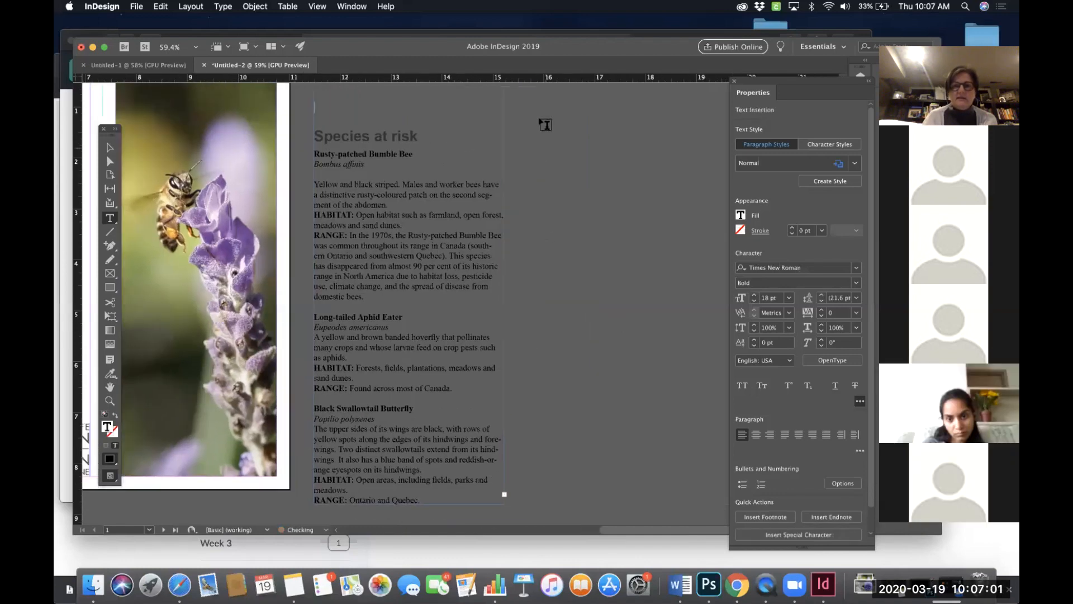
drag(535, 108, 714, 330)
key(cmd+v)
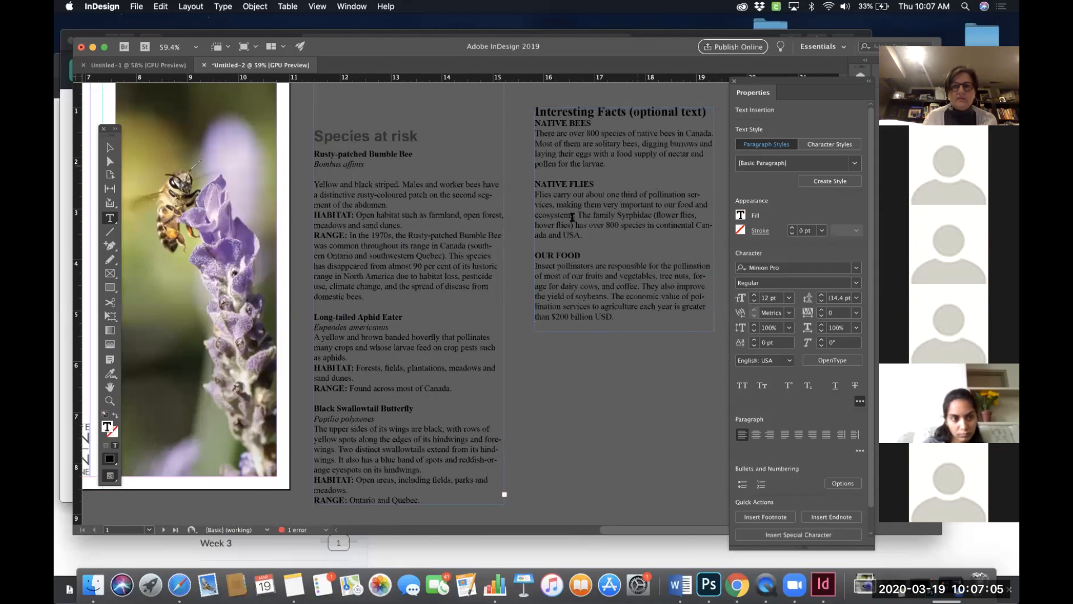
- Delete the empty line above the Species at risk heading in the pasteboard text frame
scroll(621, 224, left, 3)
scroll(621, 224, down, 2)
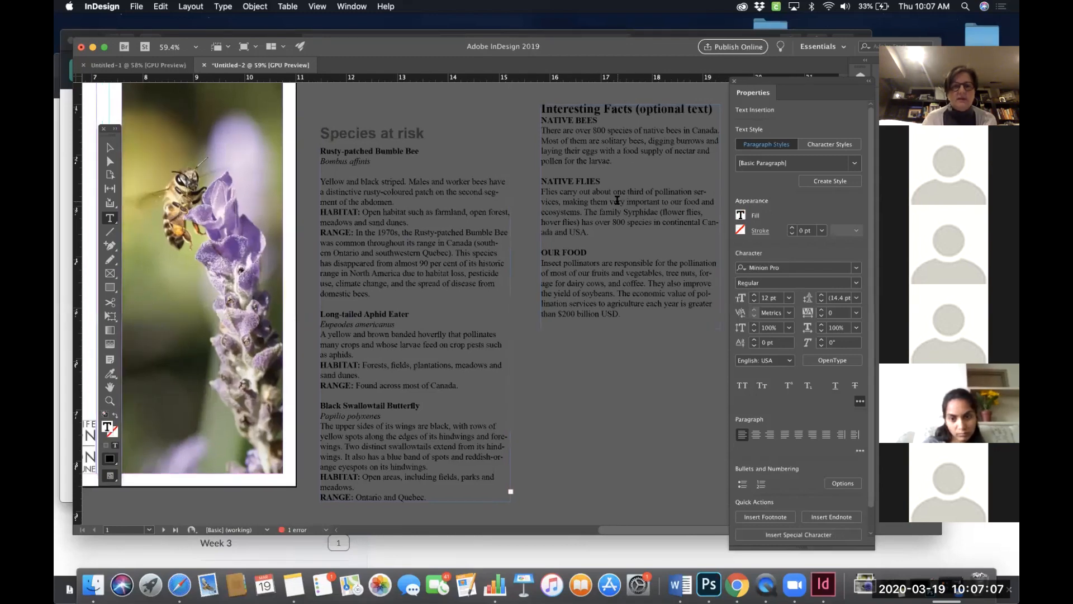
scroll(617, 199, up, 3)
scroll(617, 200, left, 2)
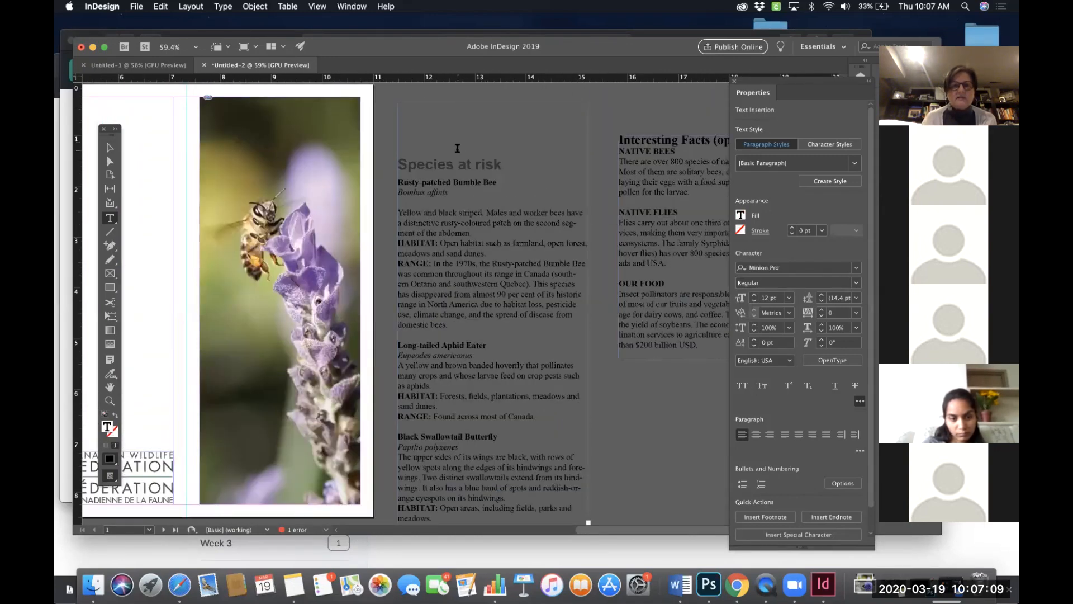
drag(457, 148, 454, 104)
click(406, 105)
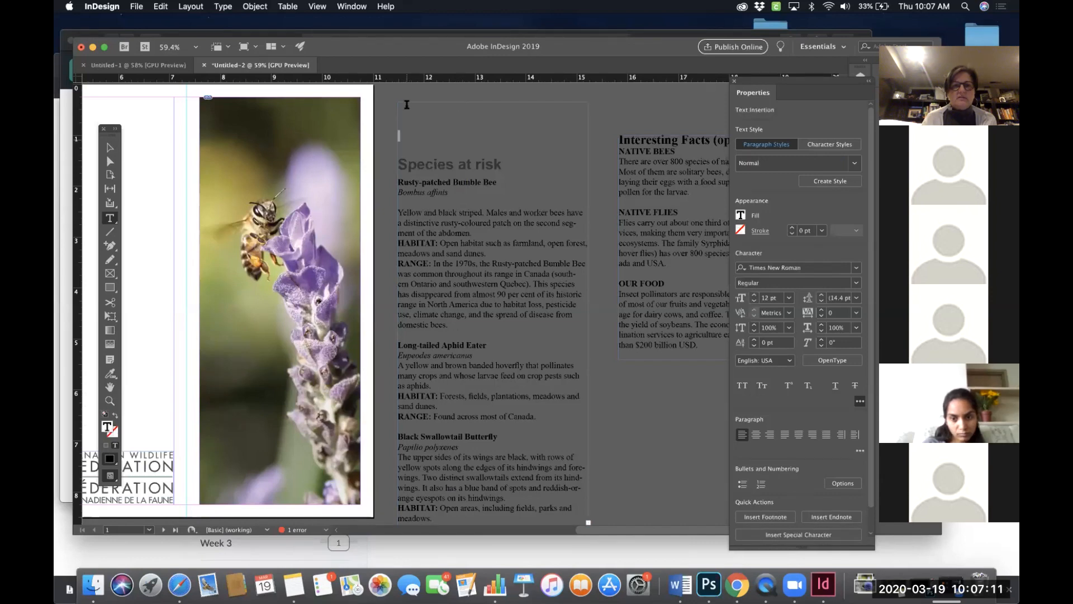
key(Delete)
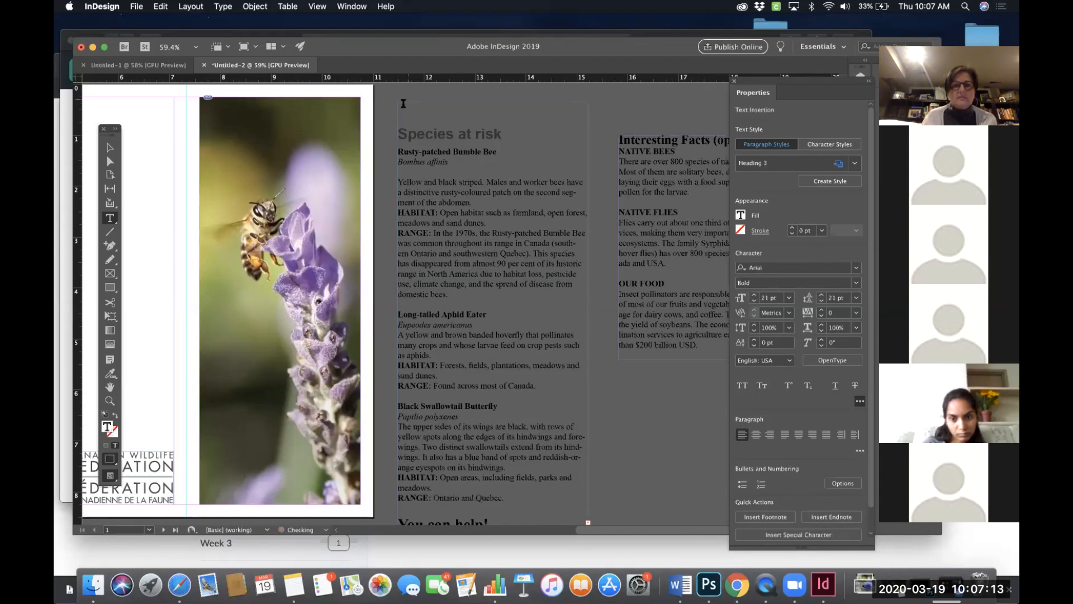
- Select the Species at risk section through the Black Swallowtail Butterfly entry and cut it from the pasteboard frame
scroll(396, 424, down, 3)
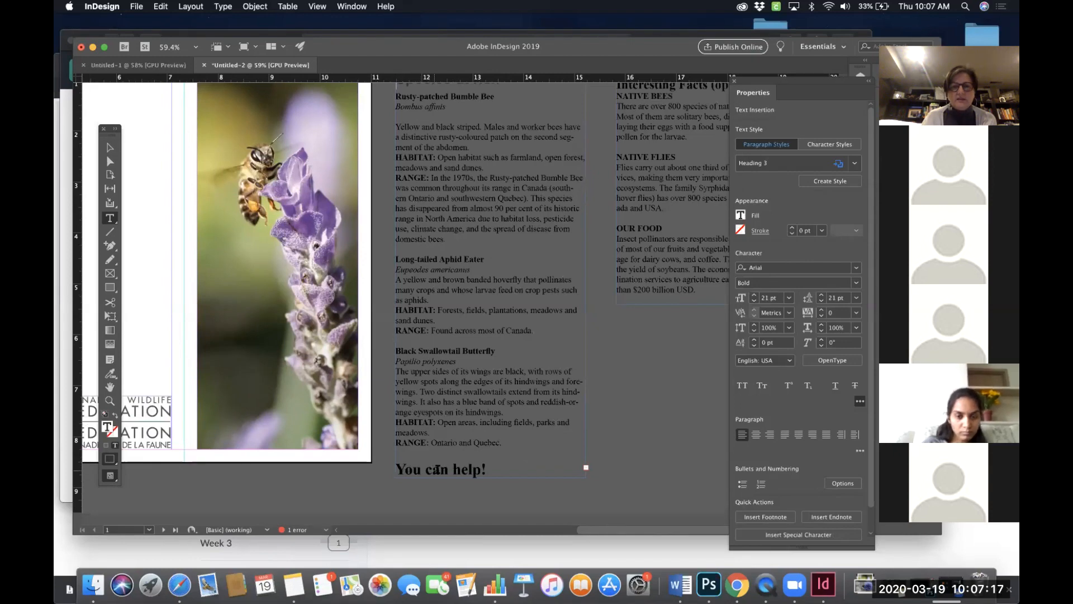
drag(507, 443, 397, 144)
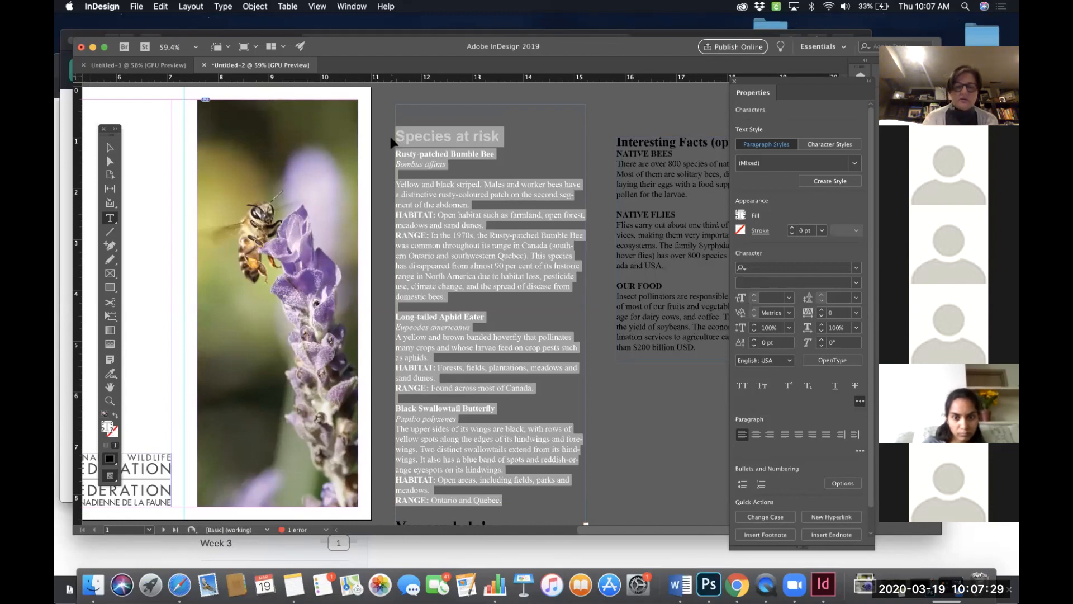
key(BackSpace)
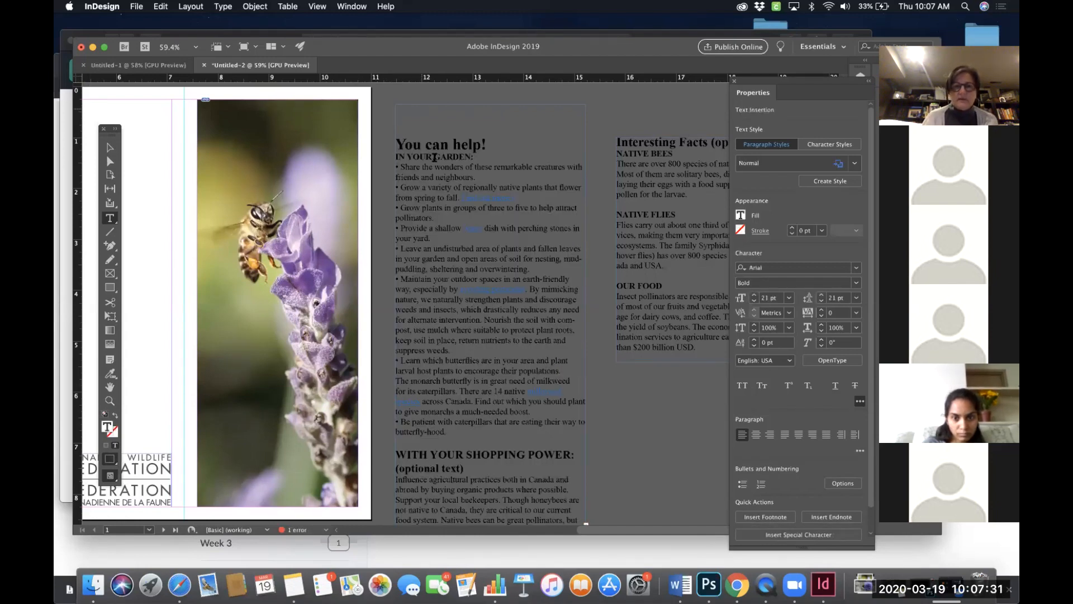
- Try pasting the Species at risk section after the What we are doing text in the first panel of page 2
scroll(434, 158, down, 10)
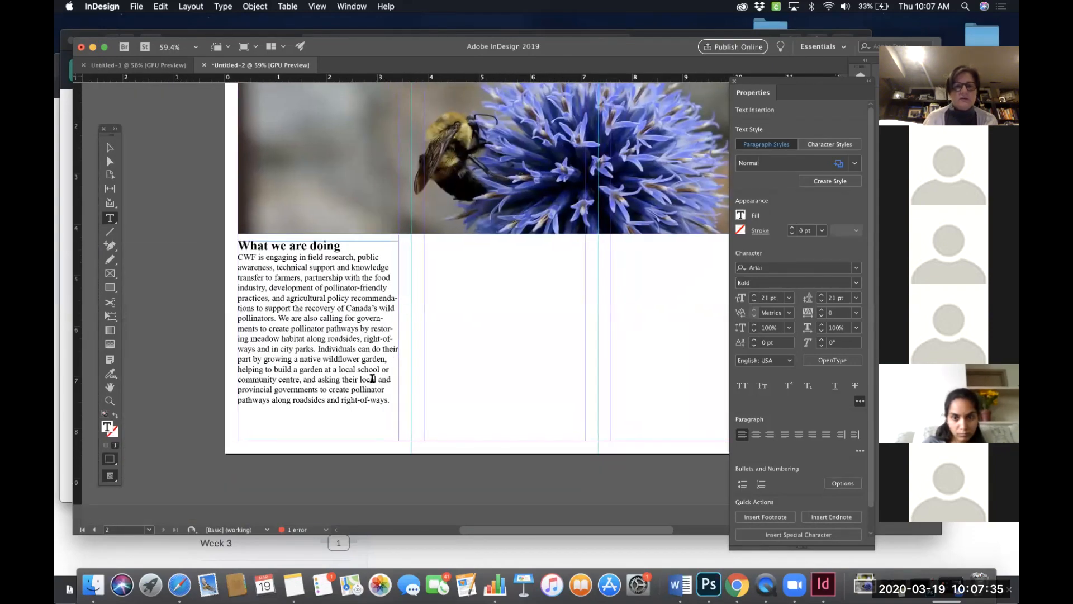
click(389, 412)
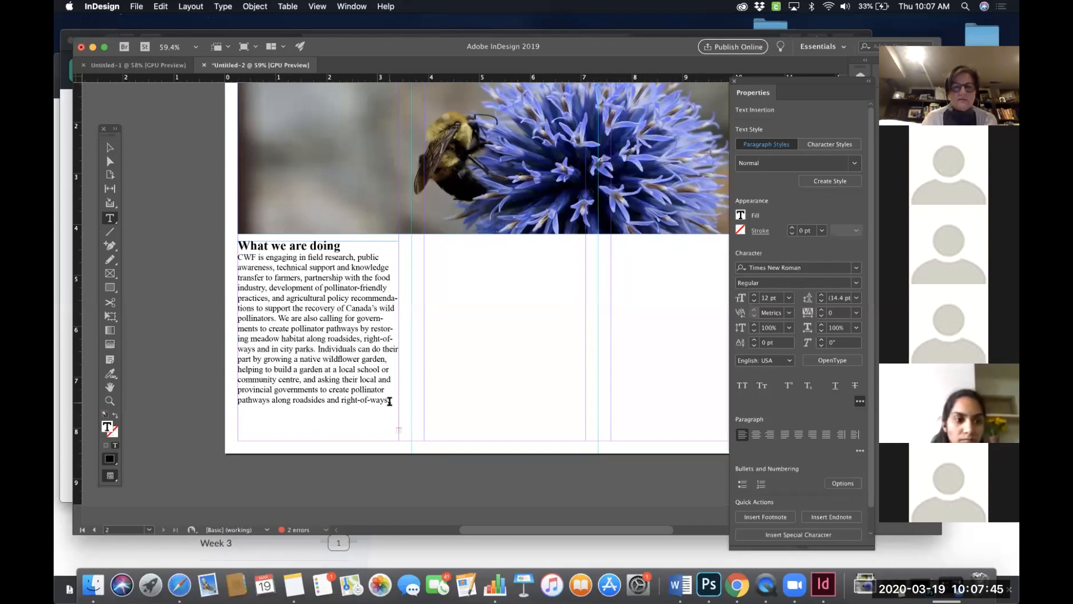
scroll(390, 401, right, 3)
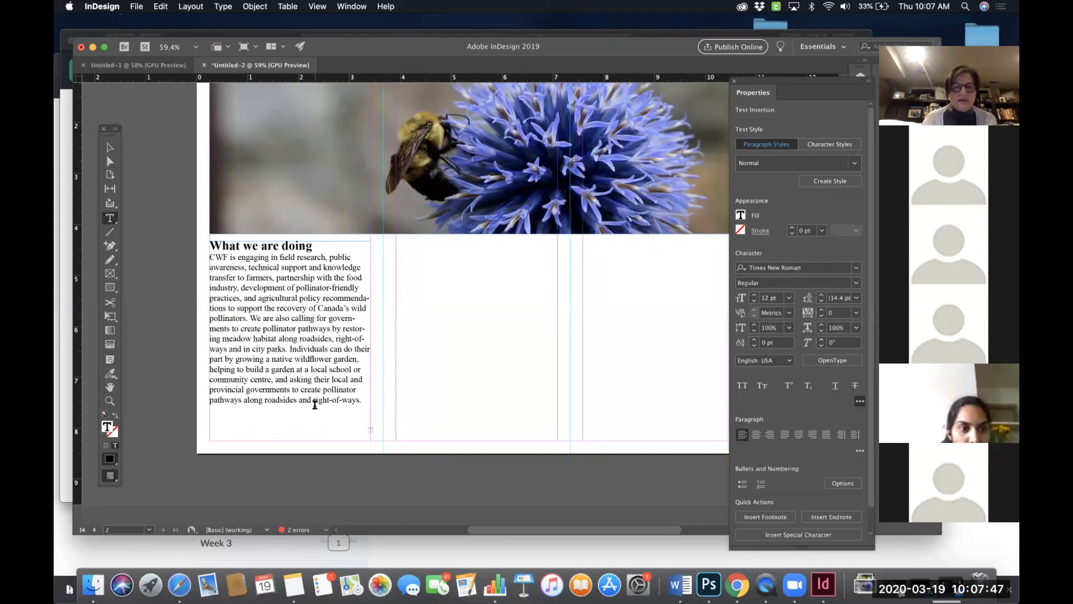
scroll(314, 403, right, 5)
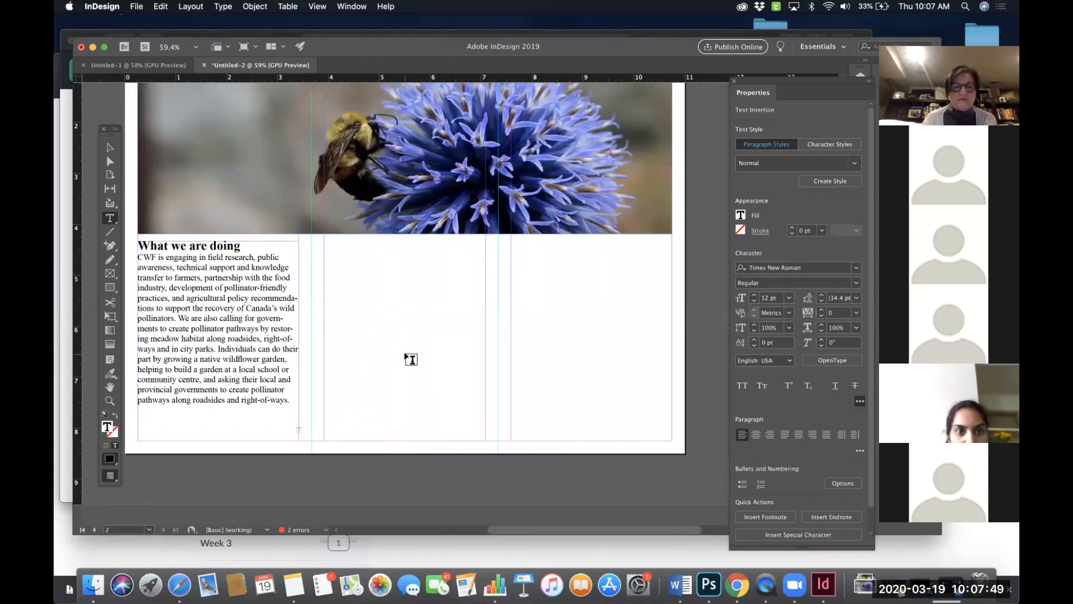
scroll(409, 360, left, 2)
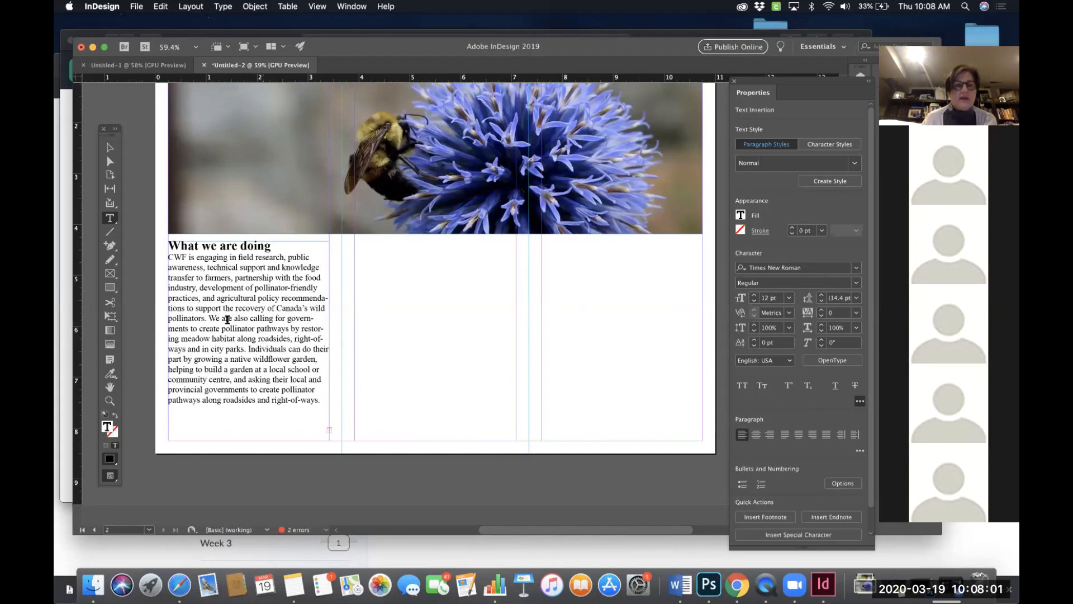
drag(209, 316, 342, 409)
key(super+v)
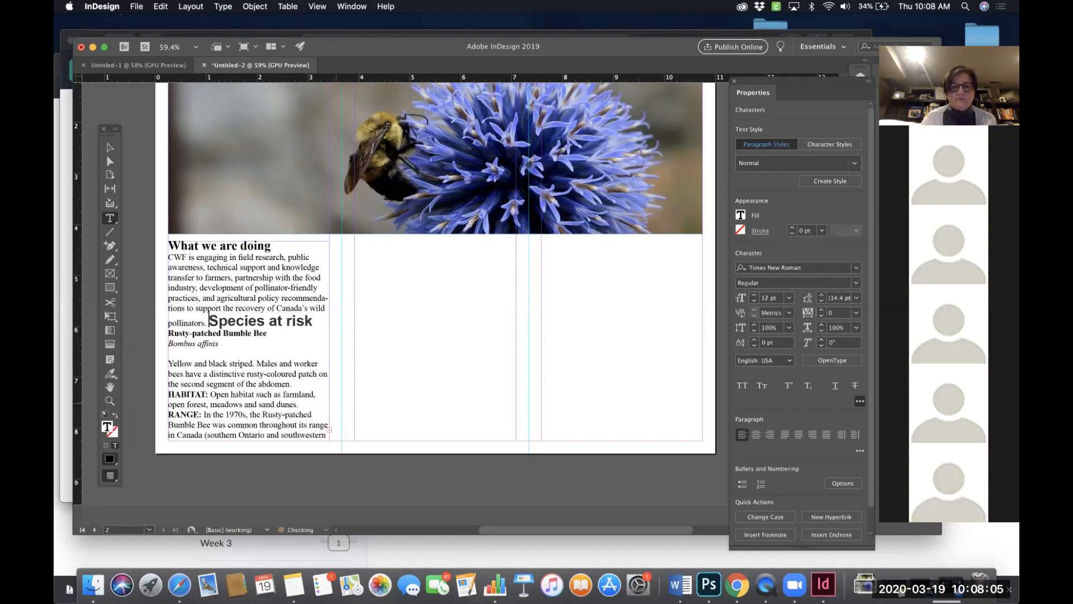
- Insert and remove paragraph breaks before the pasted heading, then undo the paste in the first panel
key(Return)
key(Return)
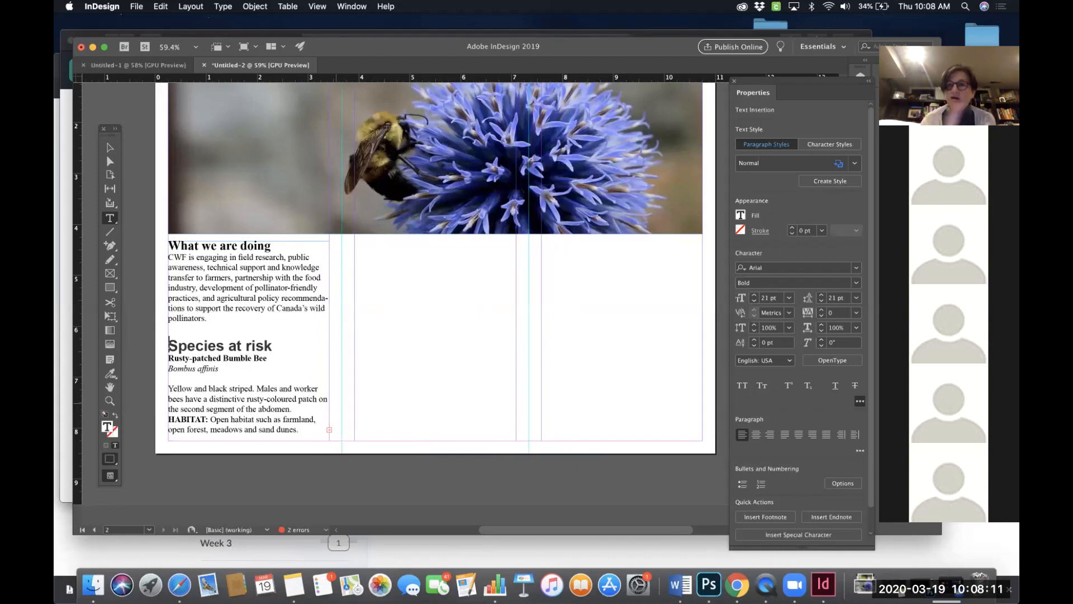
key(BackSpace)
key(BackSpace)
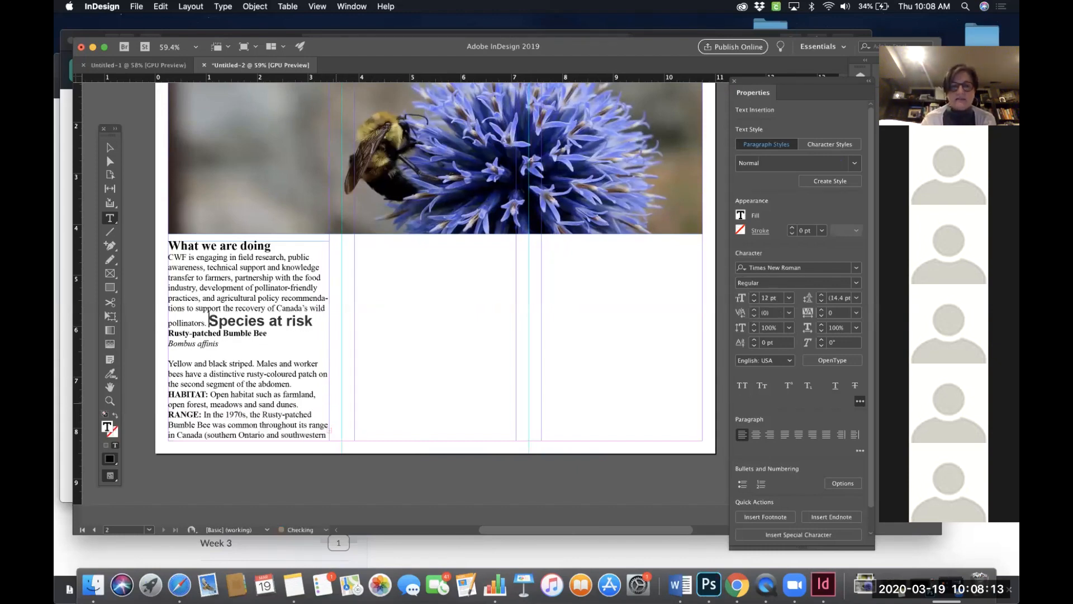
text(We are also calling for governments to create pollinator pathways by restoring meadow habitat along roadsides, right-of-ways and in city parks. Individuals can do their part by growing a native wildflower garden, helping to build a garden at a local school or community centre, and asking their local and provincial governments to create pollinator pathways along roadsides and right-of-ways.)
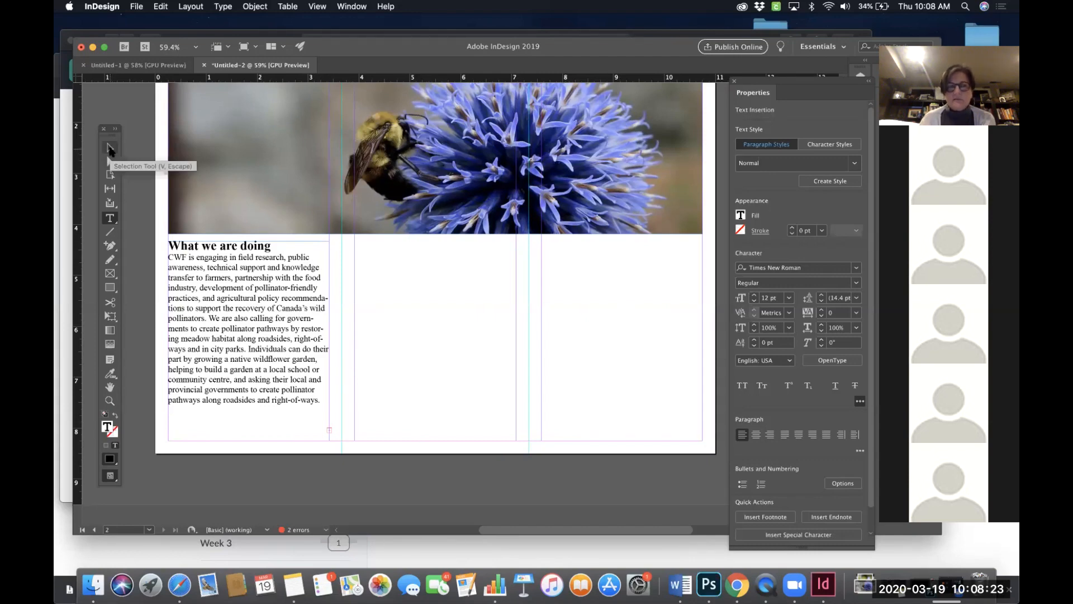
- Widen the What we are doing text frame across all three panels of page 2
click(110, 148)
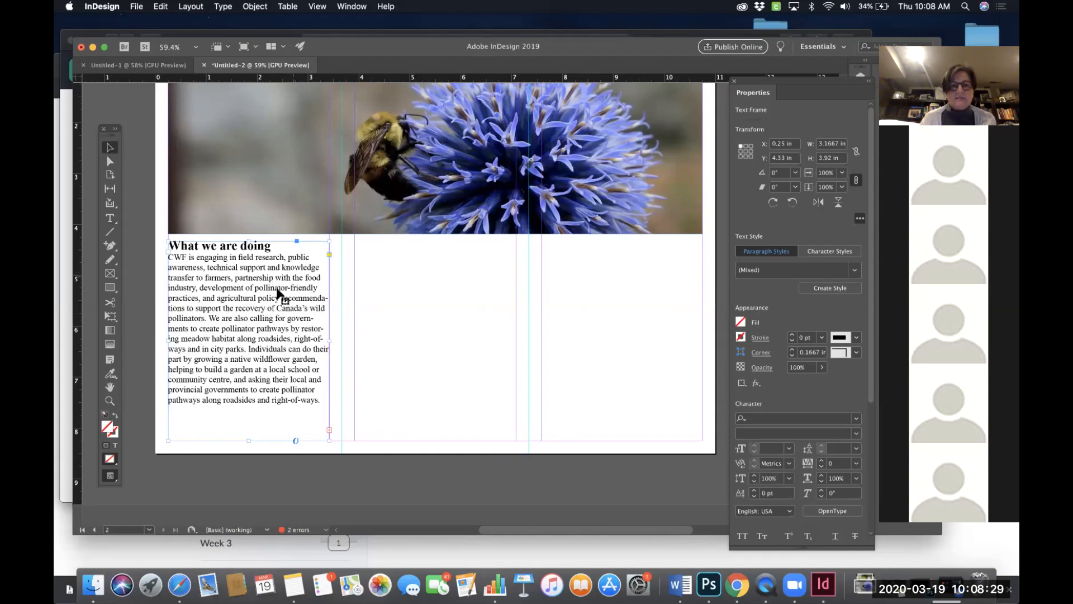
scroll(316, 326, right, 1)
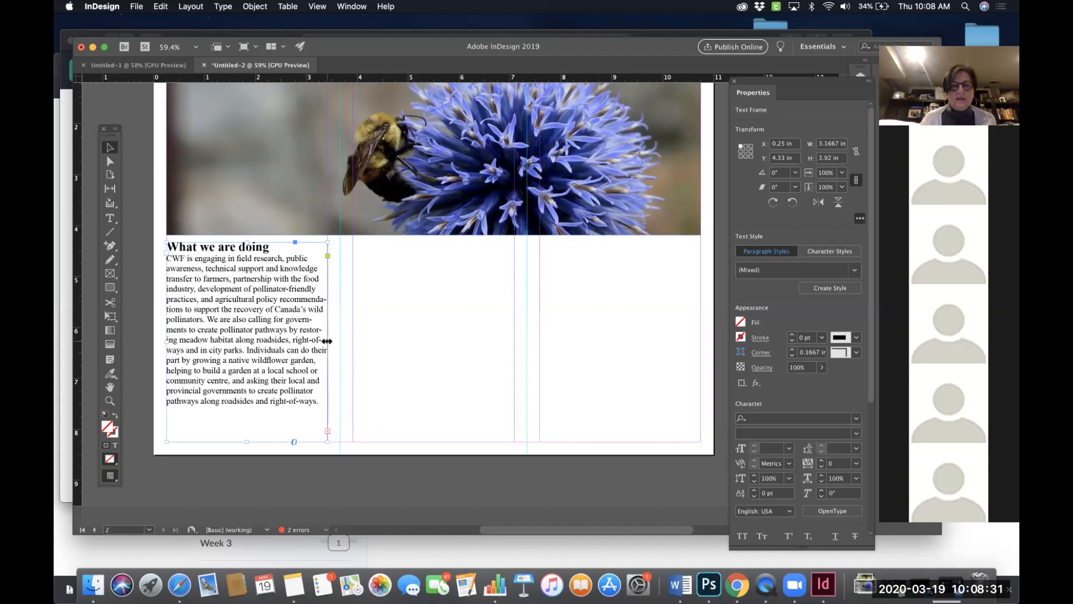
drag(327, 340, 701, 336)
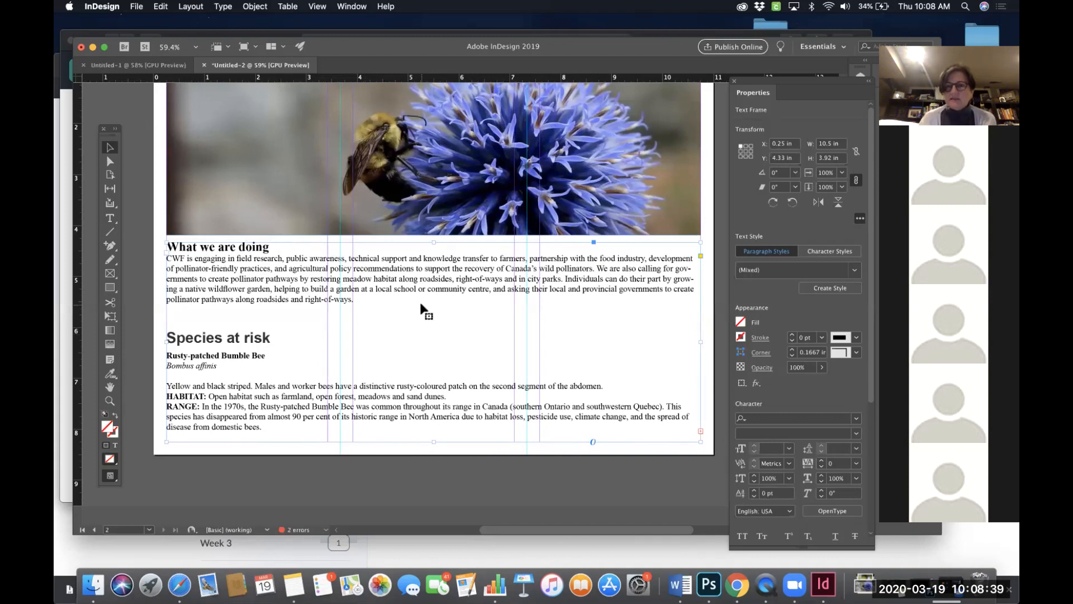
scroll(431, 277, up, 2)
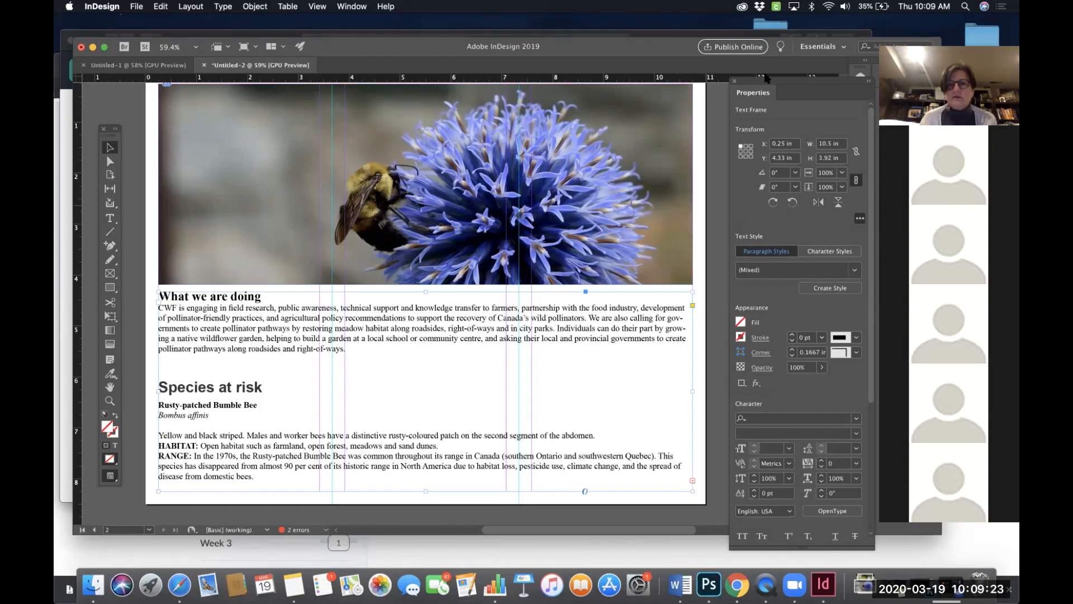
- Move the Properties panel aside and undo the frame widening
drag(763, 90, 729, 86)
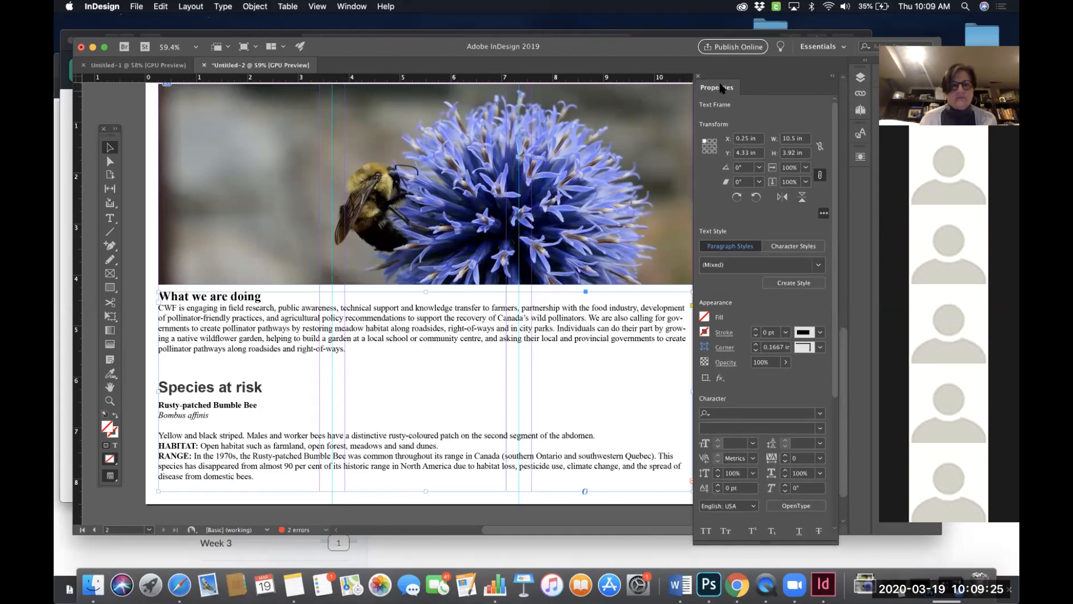
scroll(416, 316, right, 2)
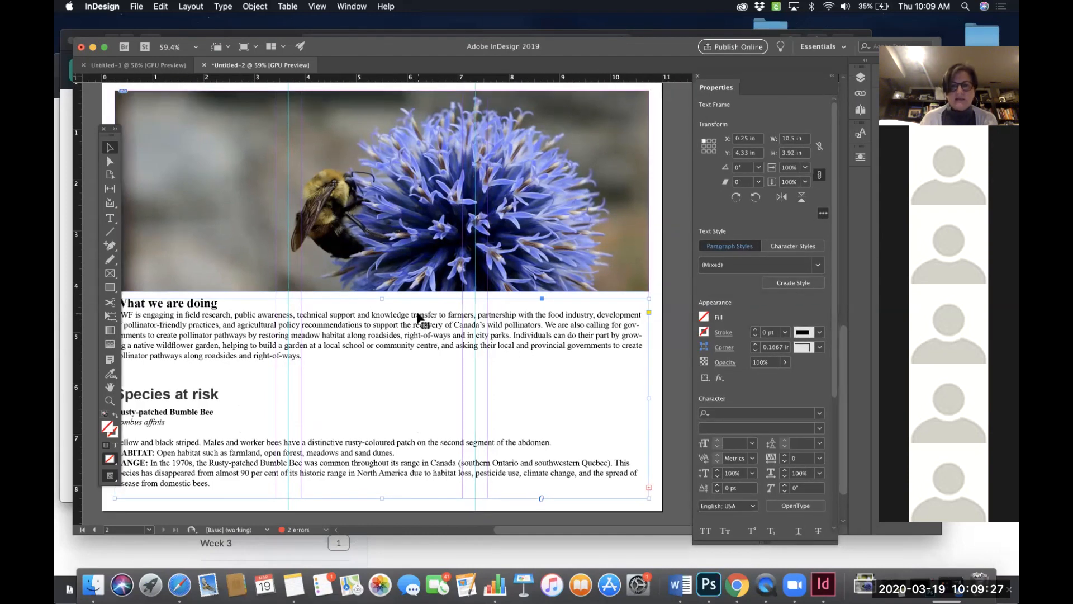
key(super+z)
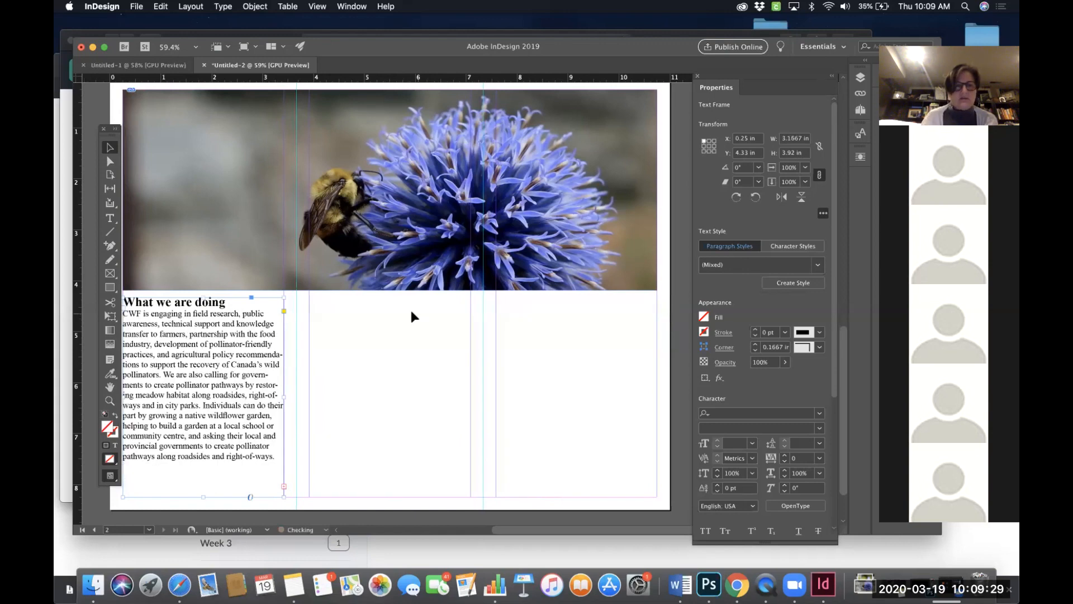
- Widen the What we are doing text frame again so it spans the full page width
scroll(381, 308, left, 1)
scroll(380, 305, left, 1)
scroll(380, 306, down, 1)
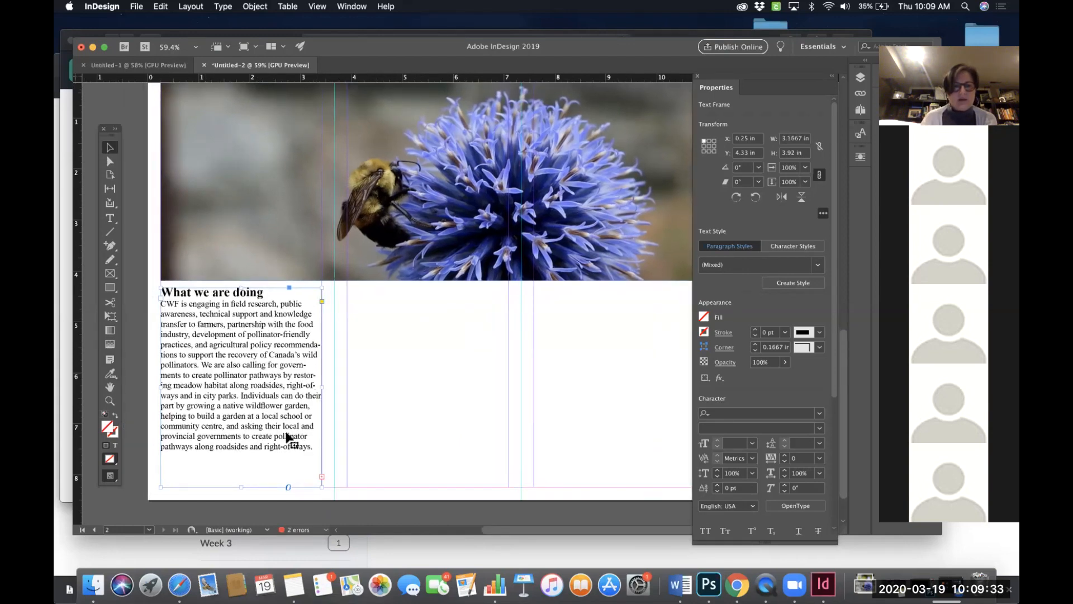
scroll(263, 434, right, 1)
scroll(263, 433, down, 1)
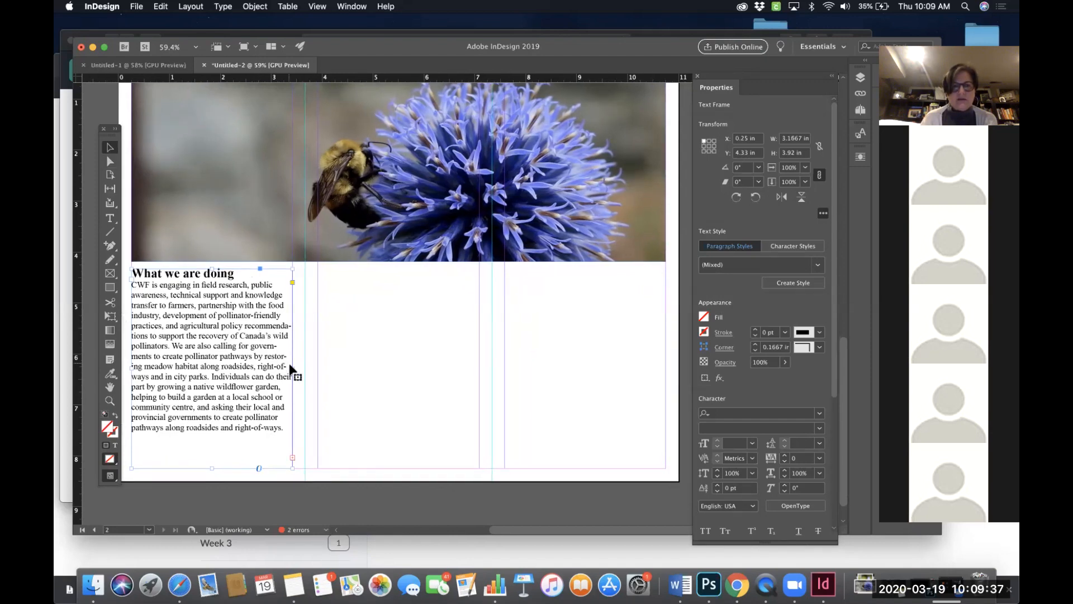
drag(293, 369, 664, 363)
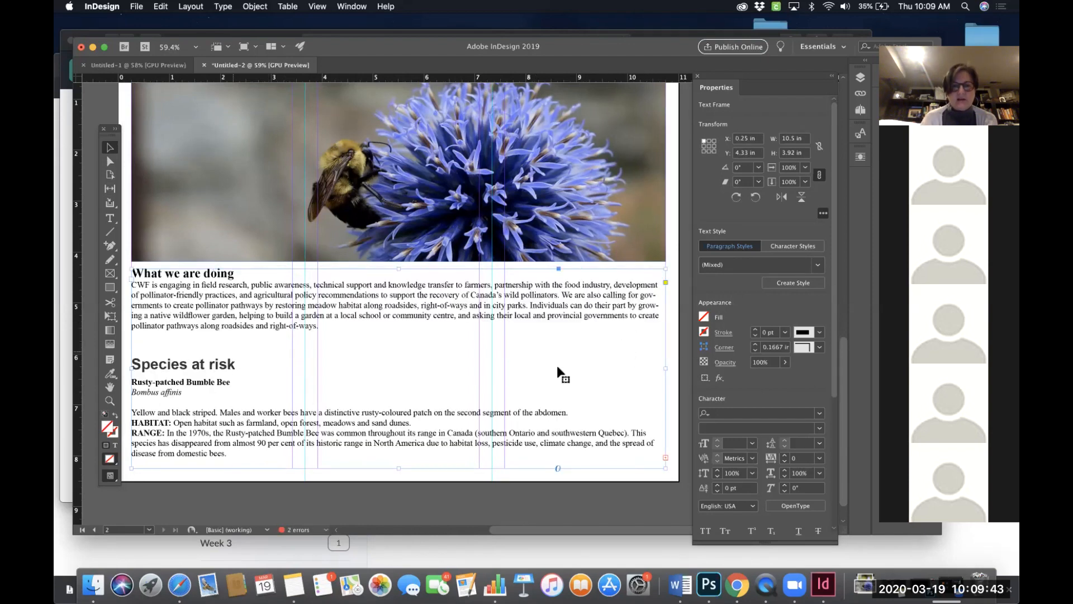
scroll(418, 327, down, 1)
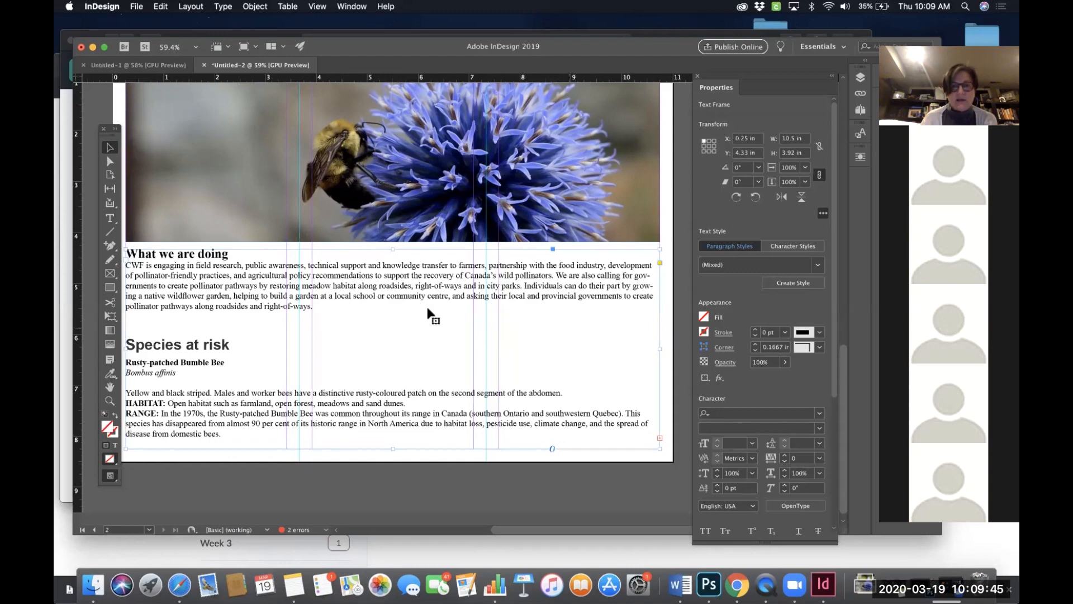
scroll(366, 349, left, 1)
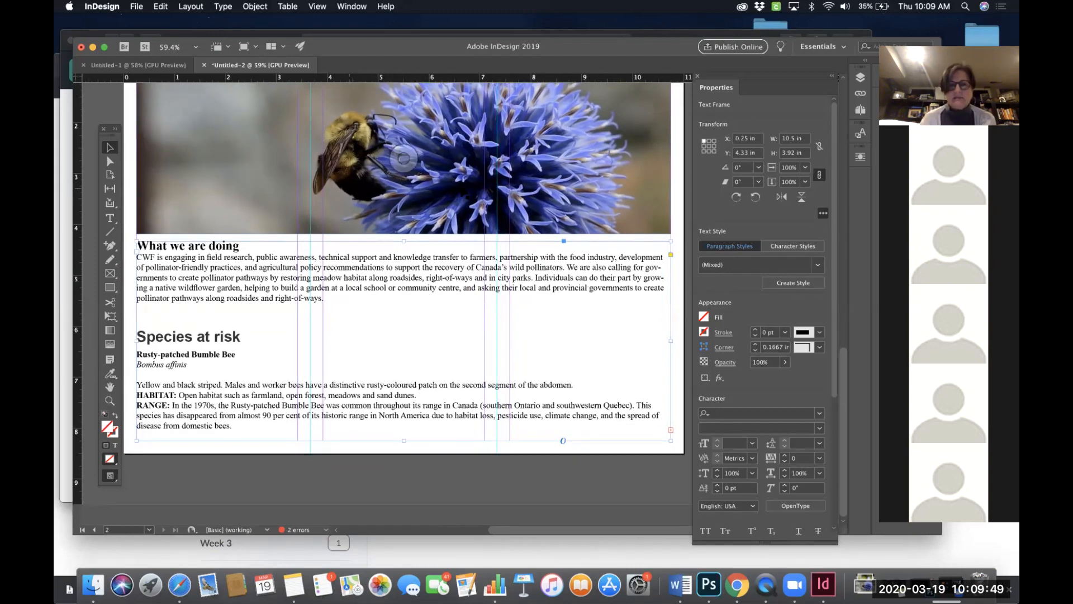
click(110, 218)
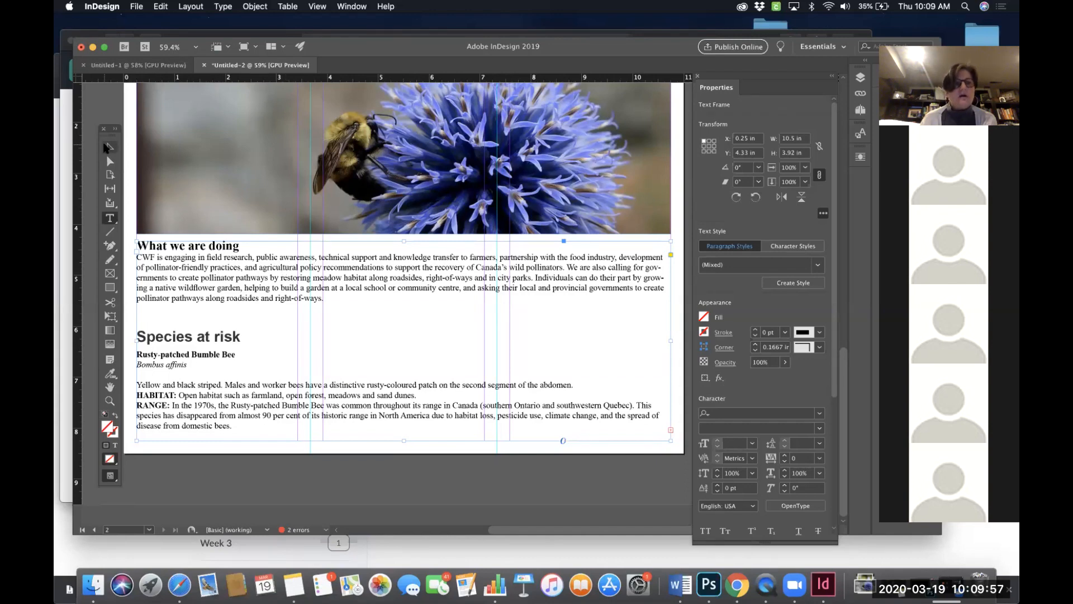
click(109, 148)
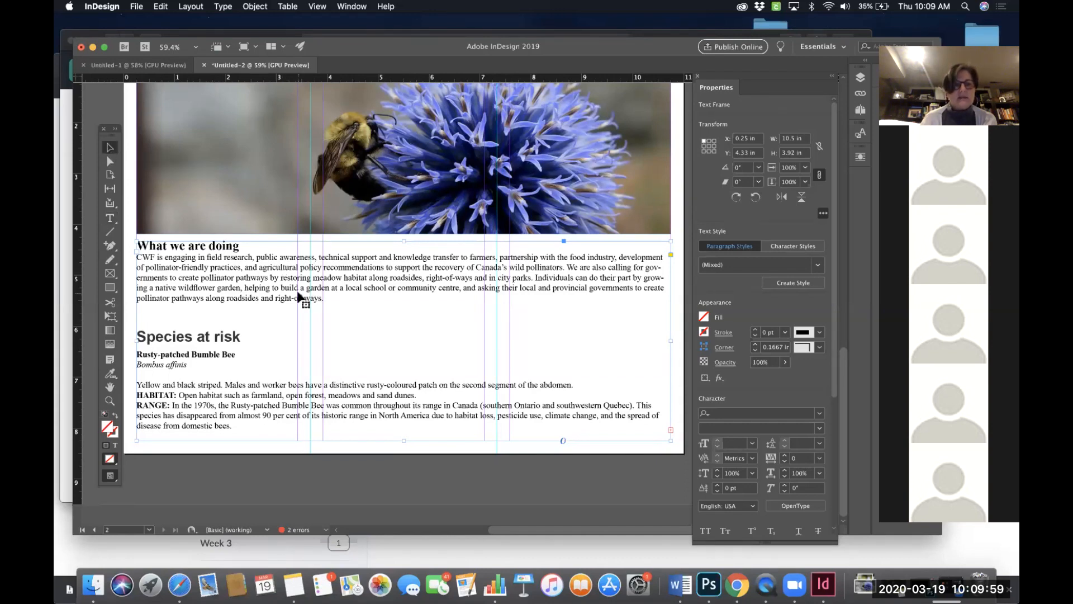
click(110, 218)
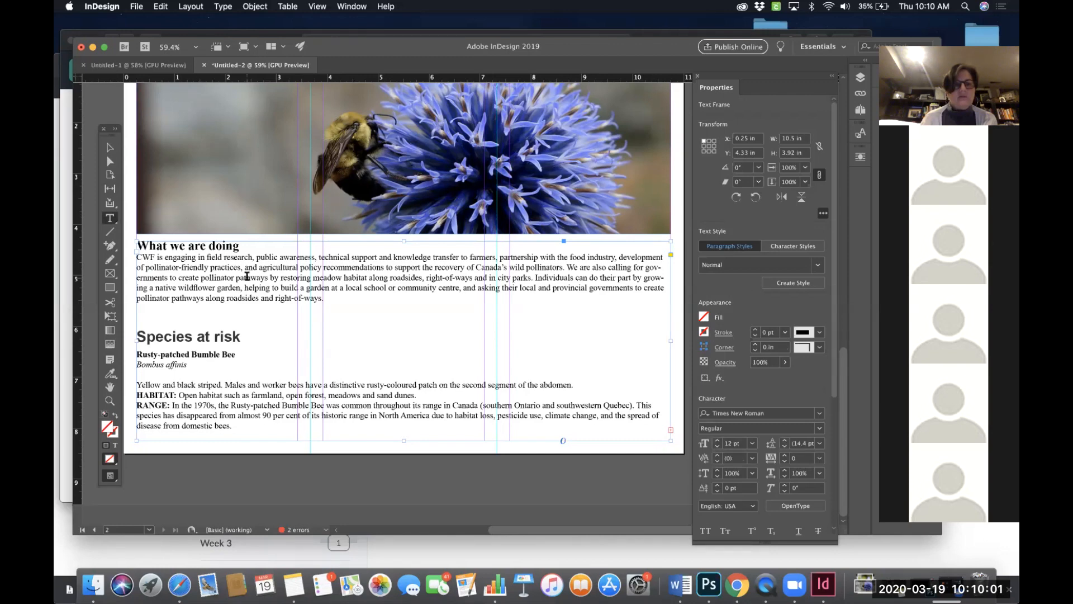
click(246, 276)
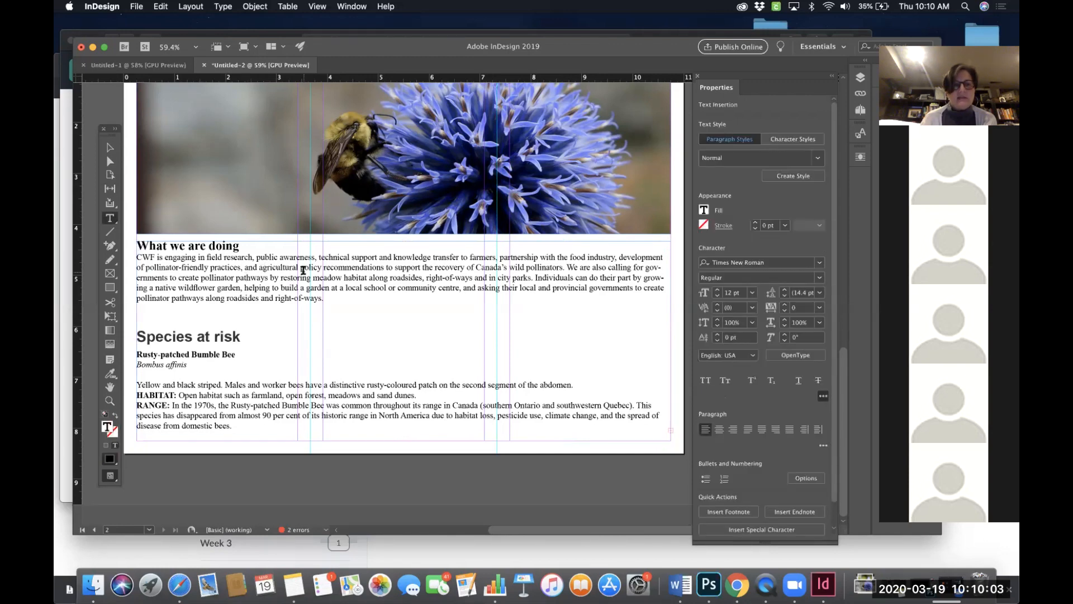
drag(260, 268, 312, 278)
click(323, 278)
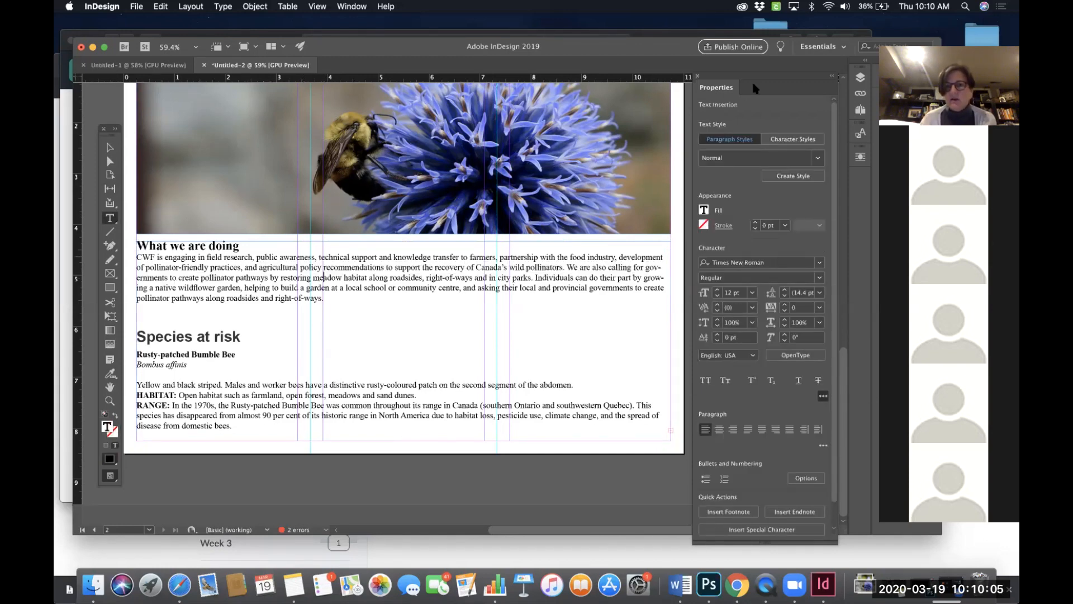
scroll(733, 472, down, 1)
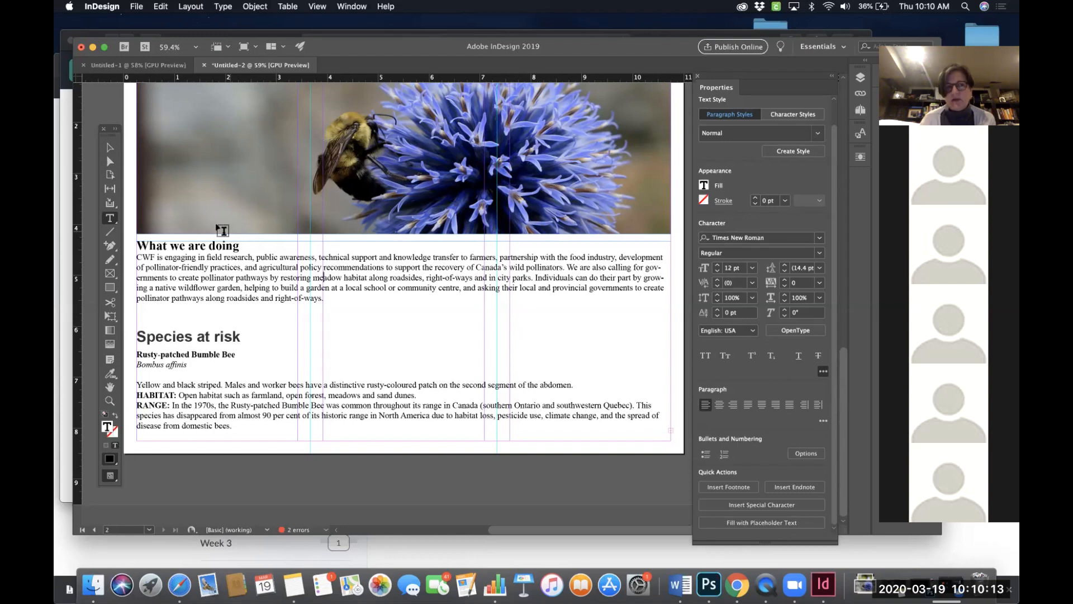
click(110, 148)
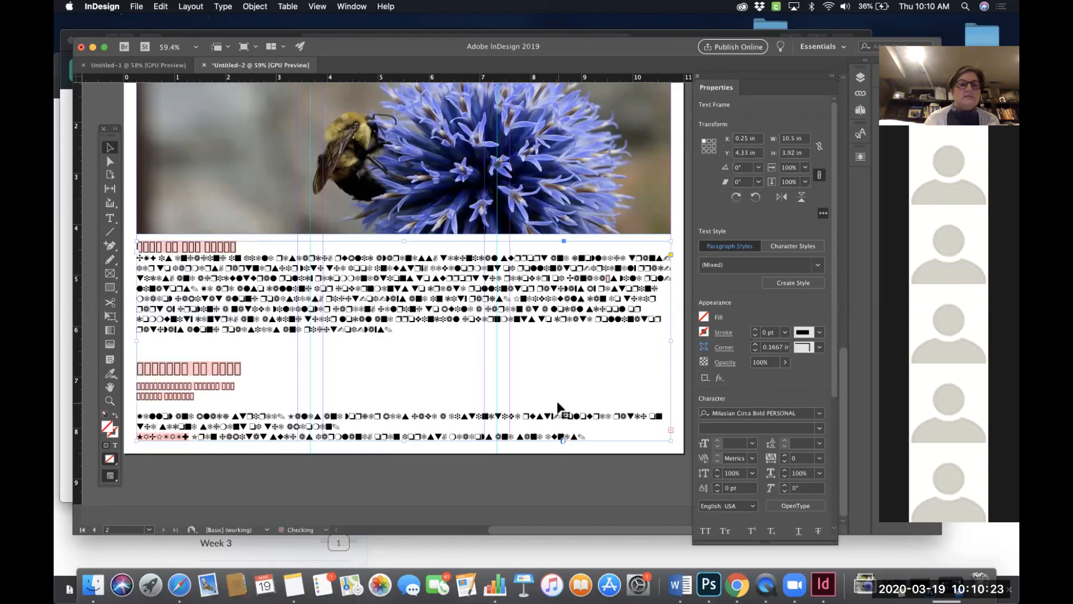
- Undo the unintended font changes and set all the frame's text to Times New Roman Regular
key(super+z)
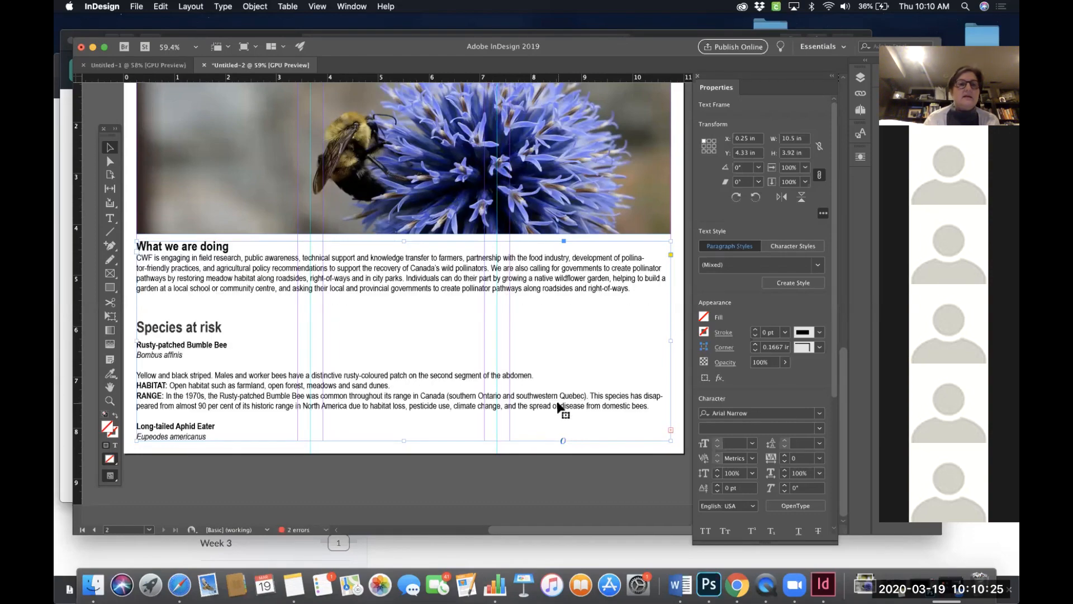
key(super+z)
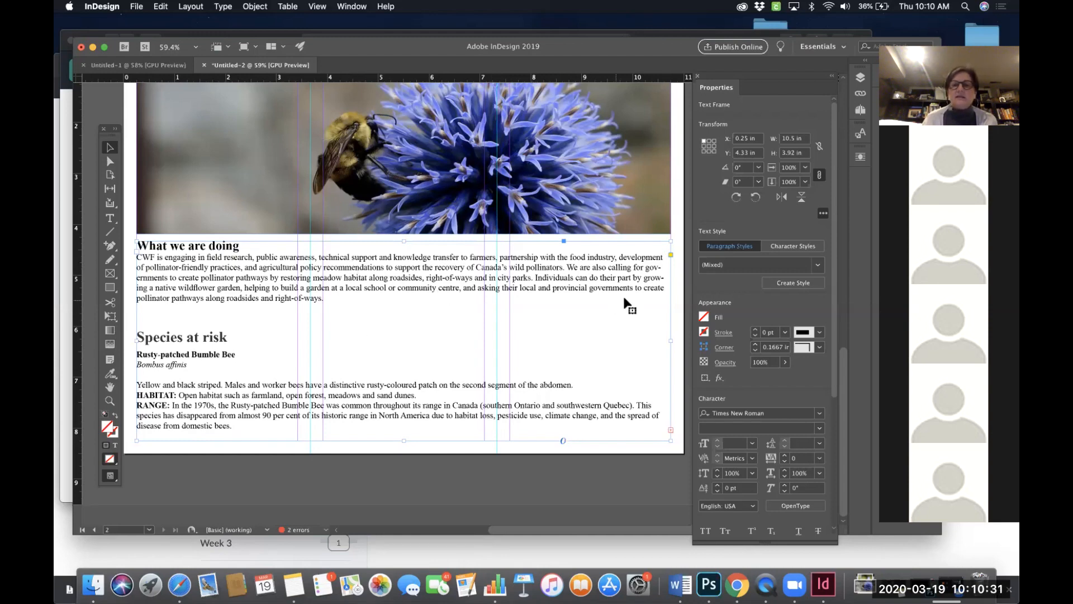
scroll(804, 387, down, 3)
click(819, 385)
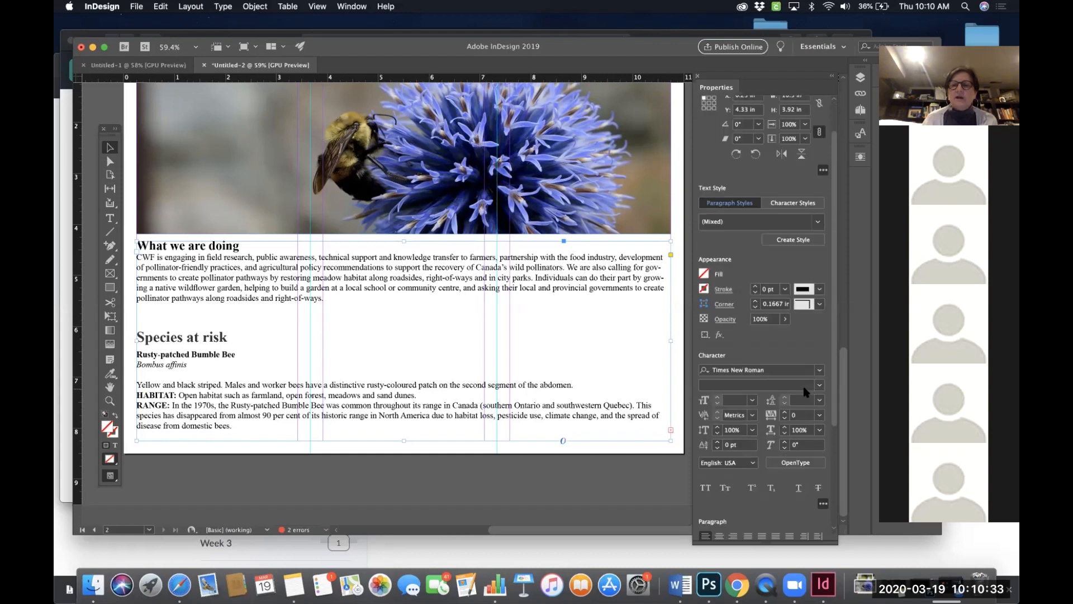
click(840, 324)
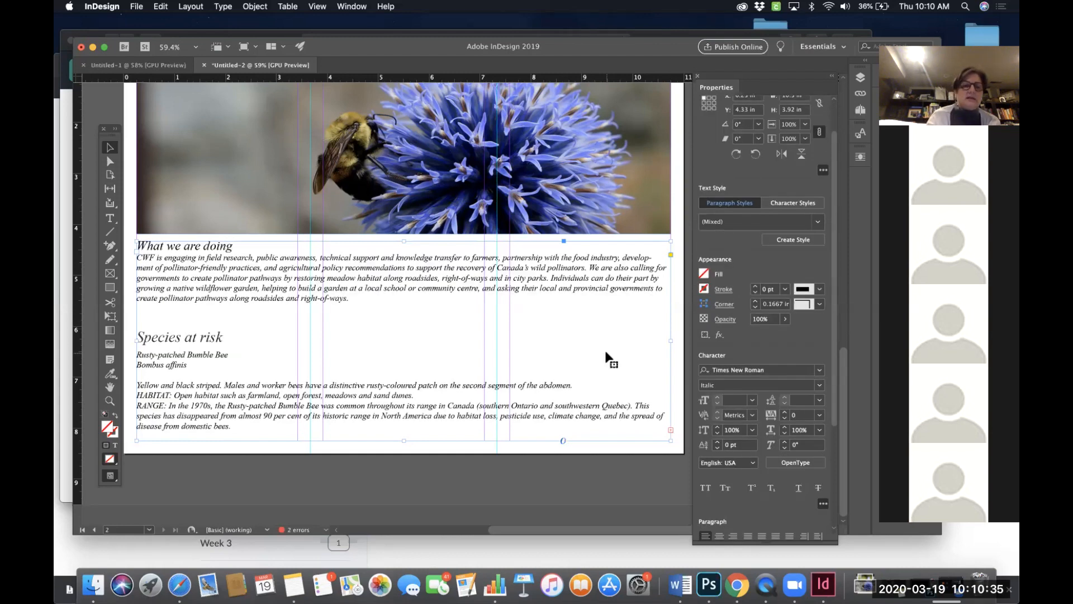
key(super+z)
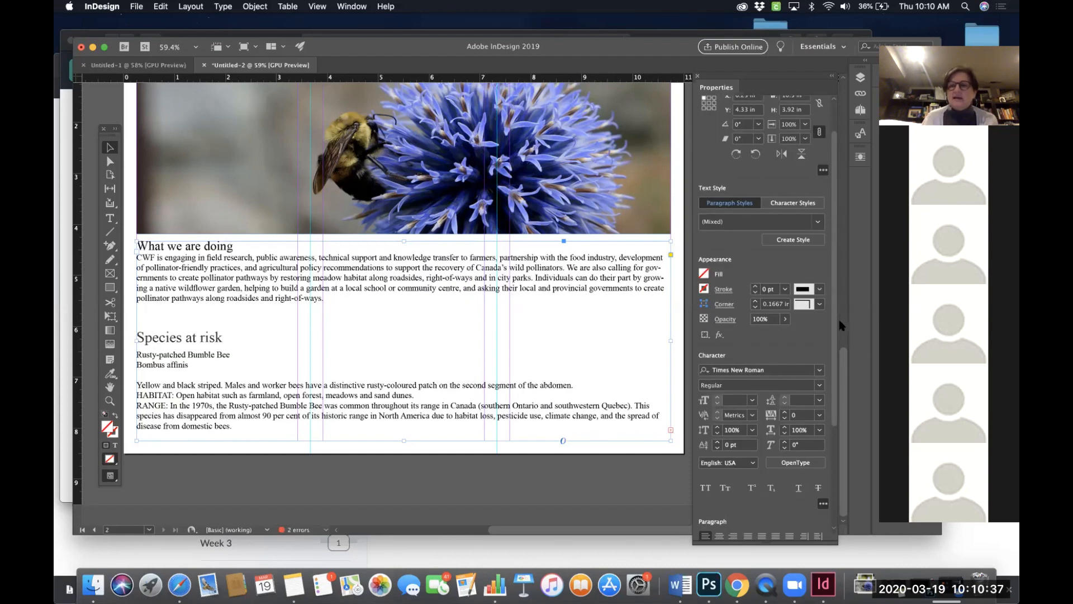
- Split the wide text frame into 3 columns
drag(834, 291, 837, 403)
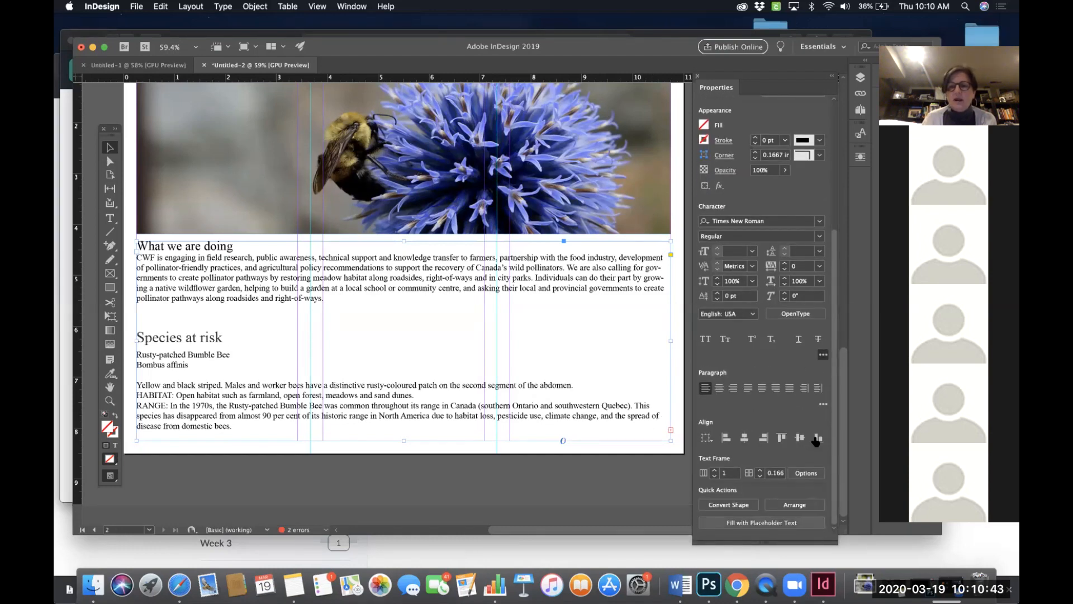
click(714, 470)
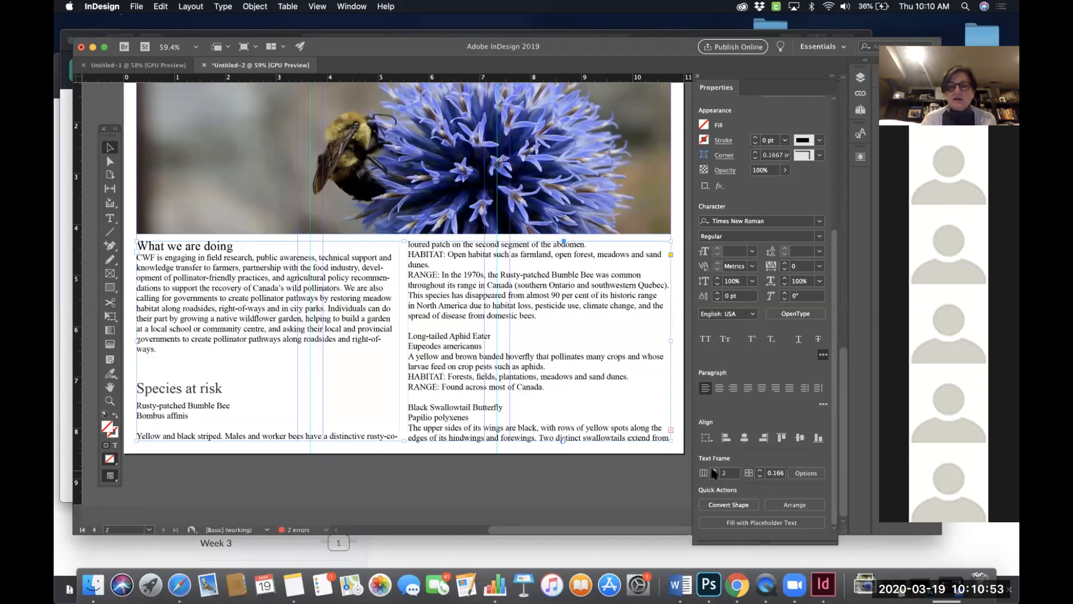
click(714, 471)
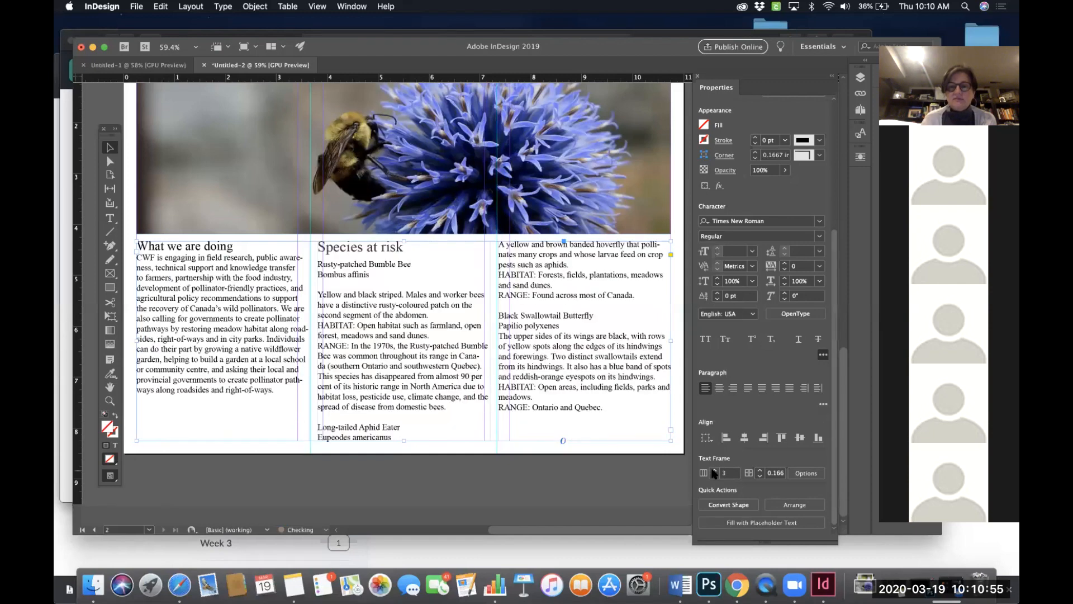
click(714, 470)
click(714, 470)
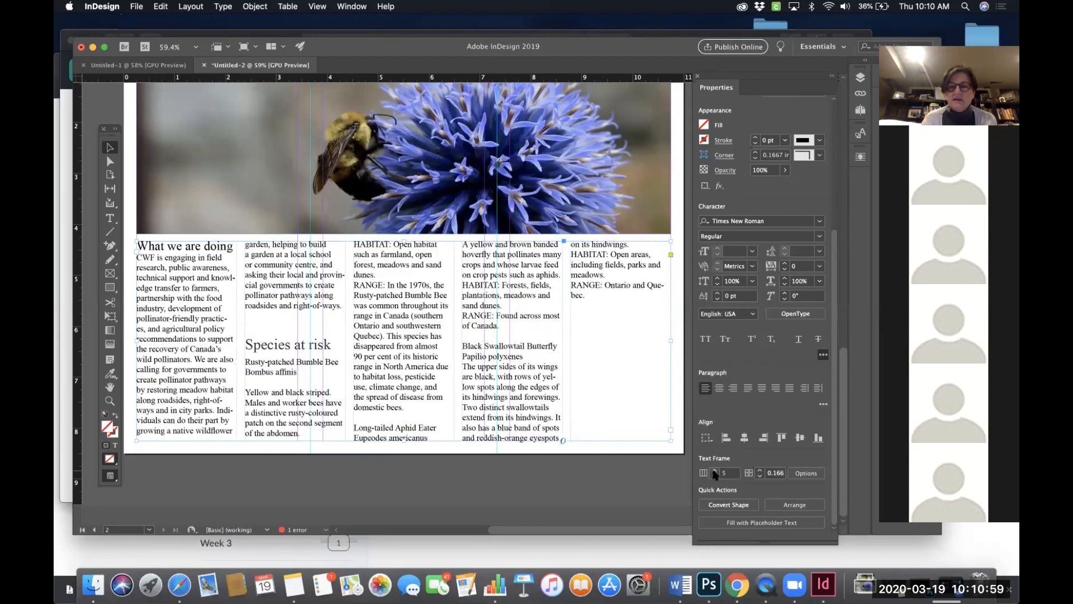
click(715, 475)
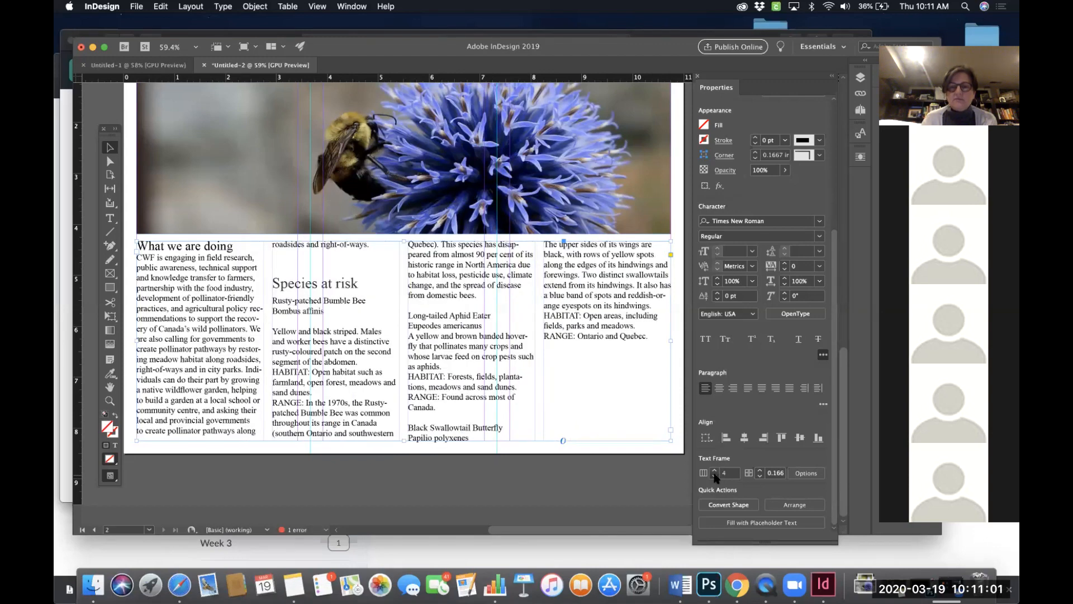
click(715, 475)
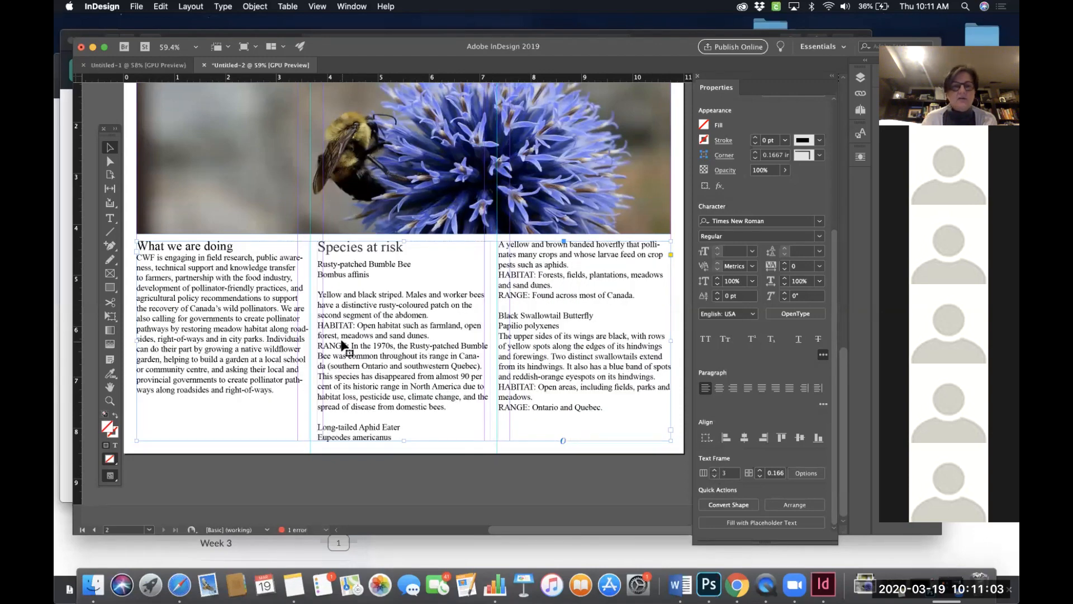
- Delete the pollinator-pathways sentence from What we are doing and the historic-range sentence from the Rusty-patched Bumble Bee entry
double_click(247, 338)
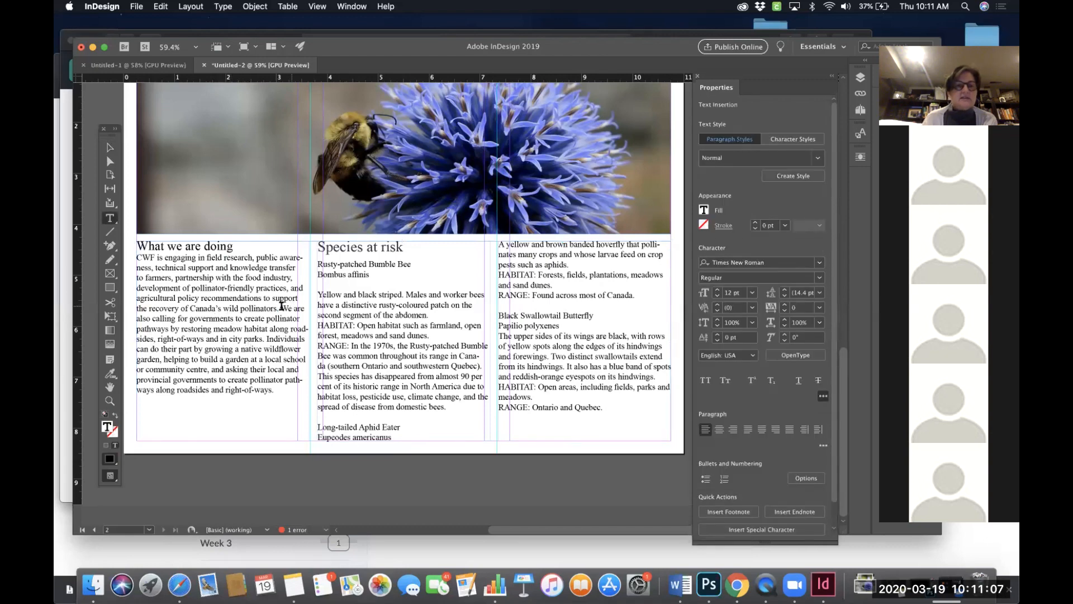
drag(281, 306, 268, 340)
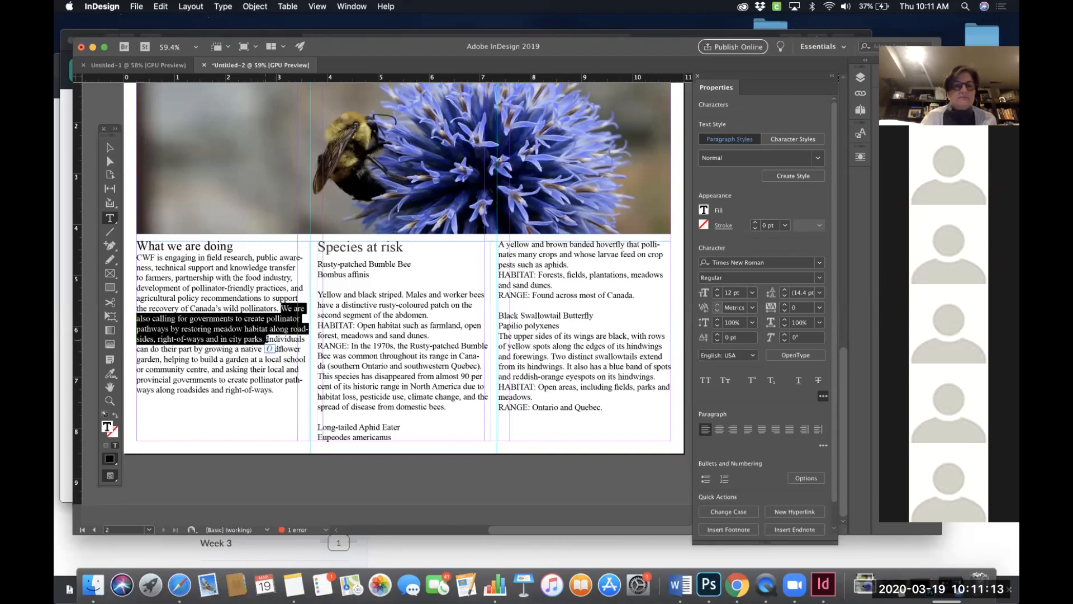
key(BackSpace)
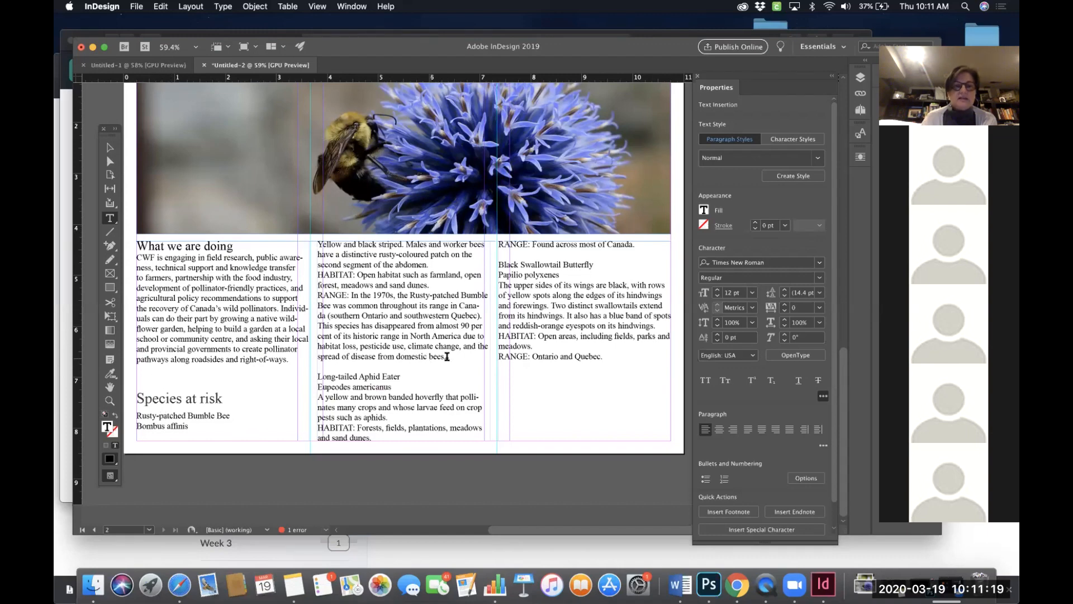
drag(444, 357, 310, 324)
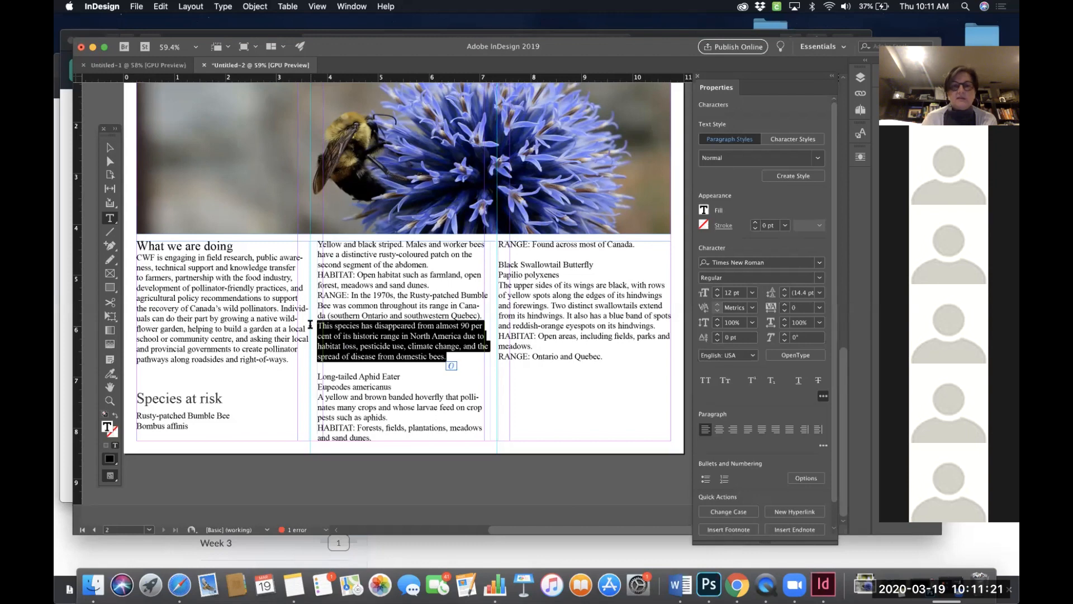
key(BackSpace)
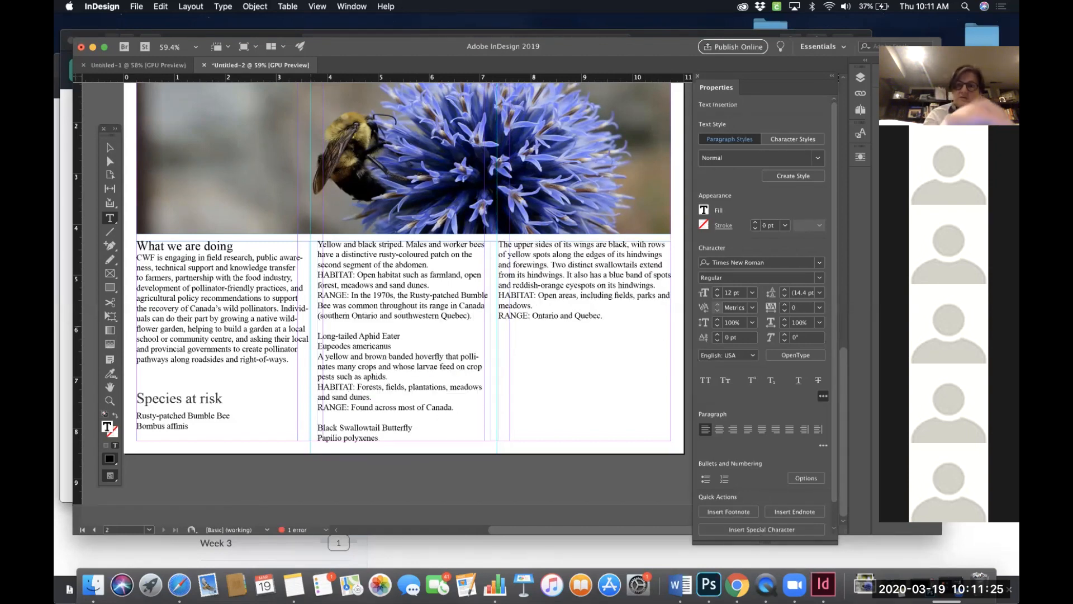
- Undo the sentence deletions, column split and font changes made to the What we are doing text frame
key(cmd+z)
key(cmd+z)
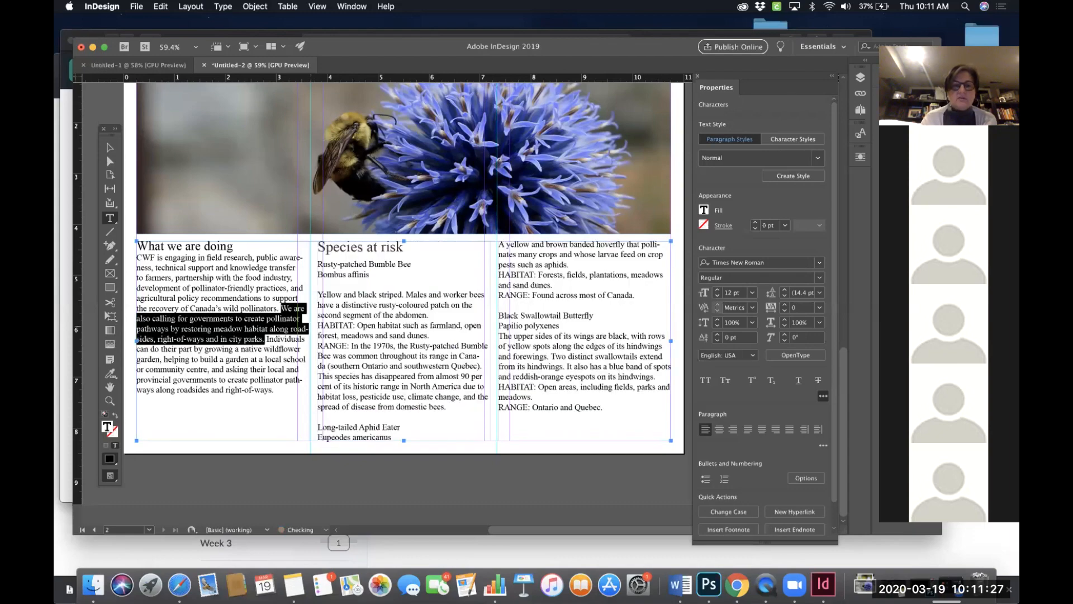
key(cmd+z)
key(cmd+z)
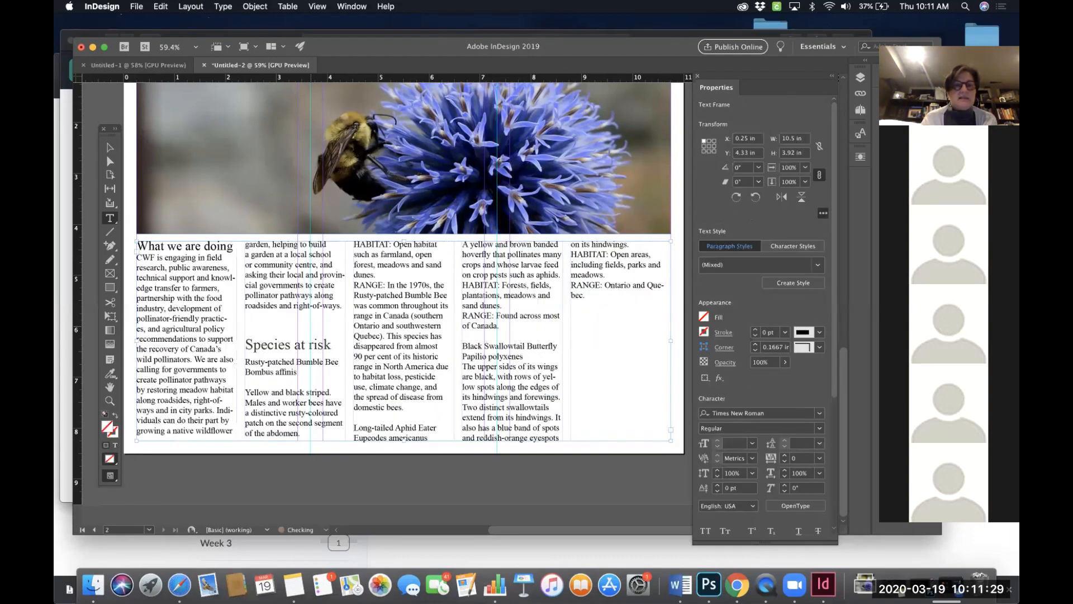
key(cmd+z)
key(cmd+z)
key(cmd+z)
key(cmd+z)
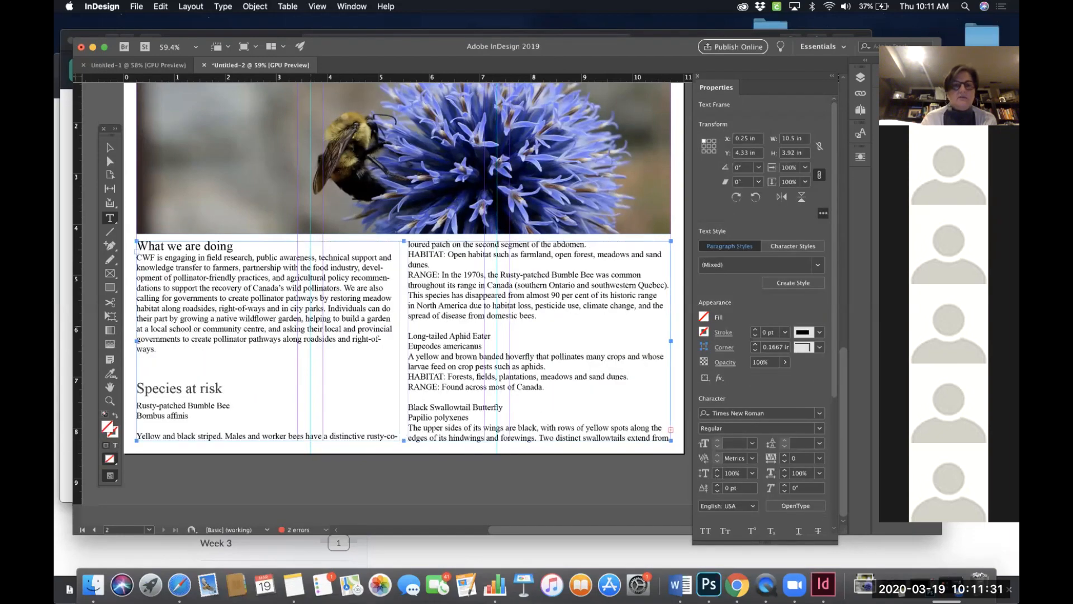
key(cmd+z)
key(cmd+z)
key(cmd+z)
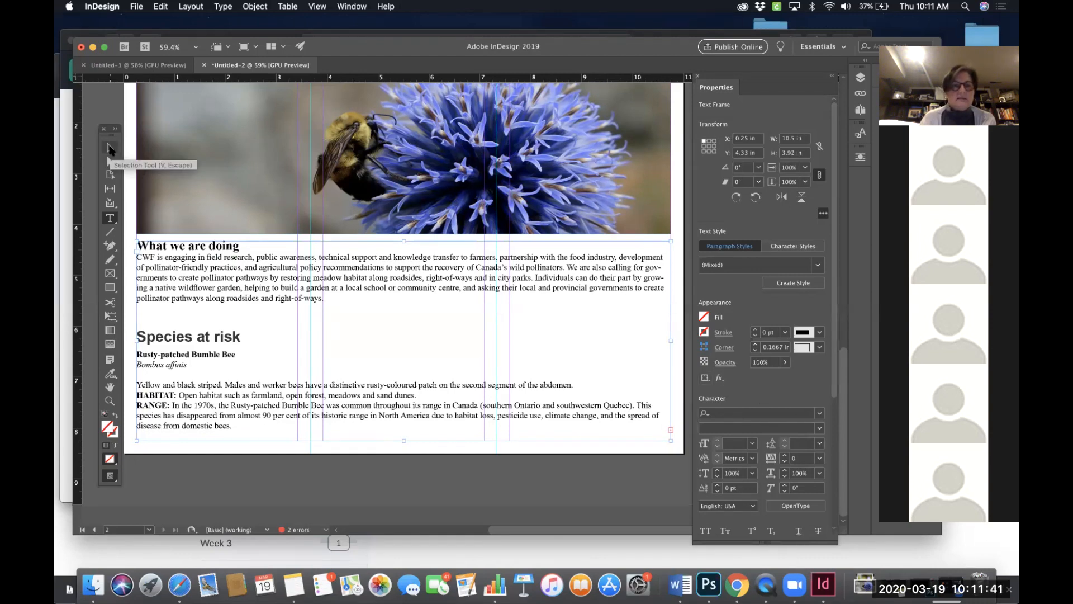
- Split the selected text frame into 3 columns with a 0.5 in gutter
click(110, 149)
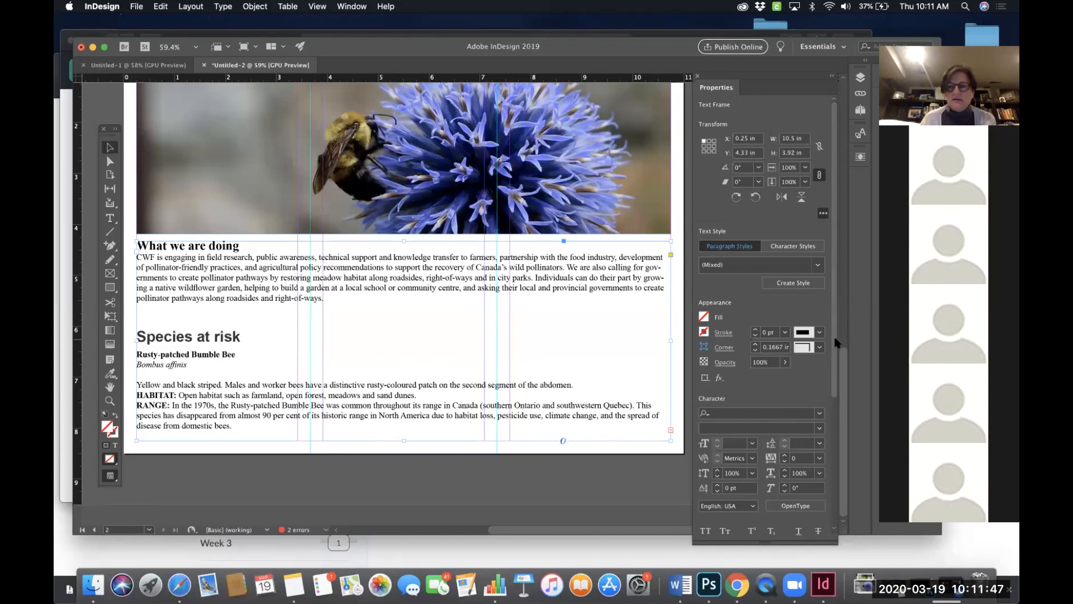
drag(835, 348, 838, 490)
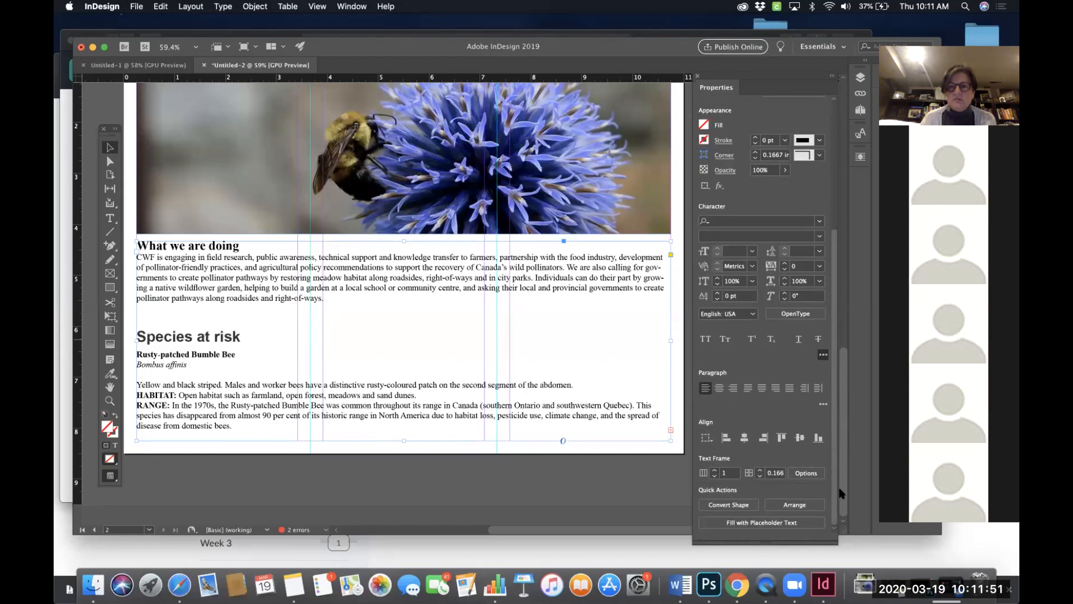
click(715, 474)
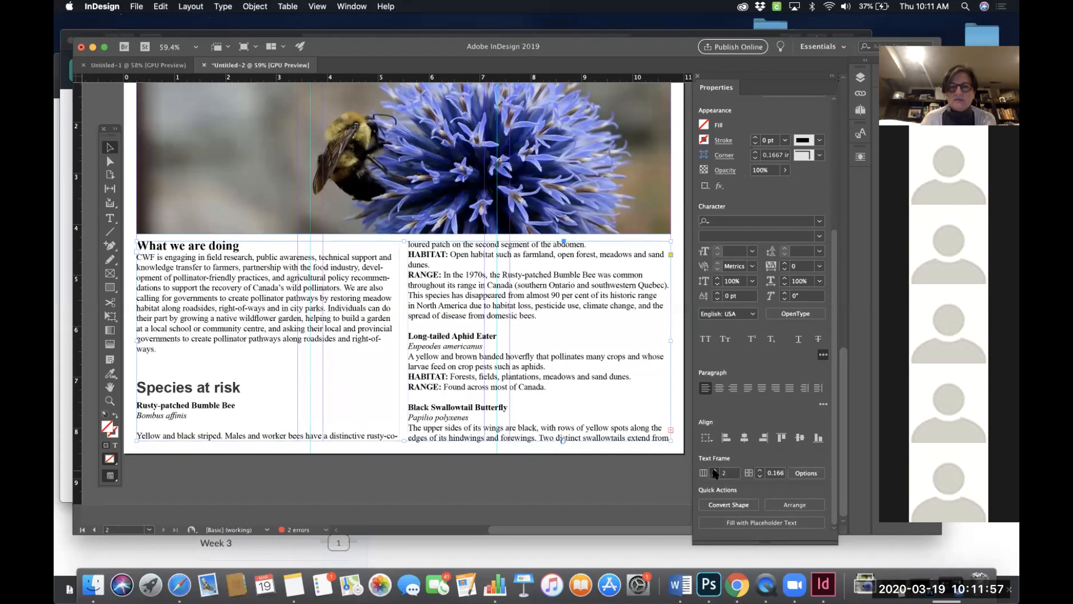
click(714, 473)
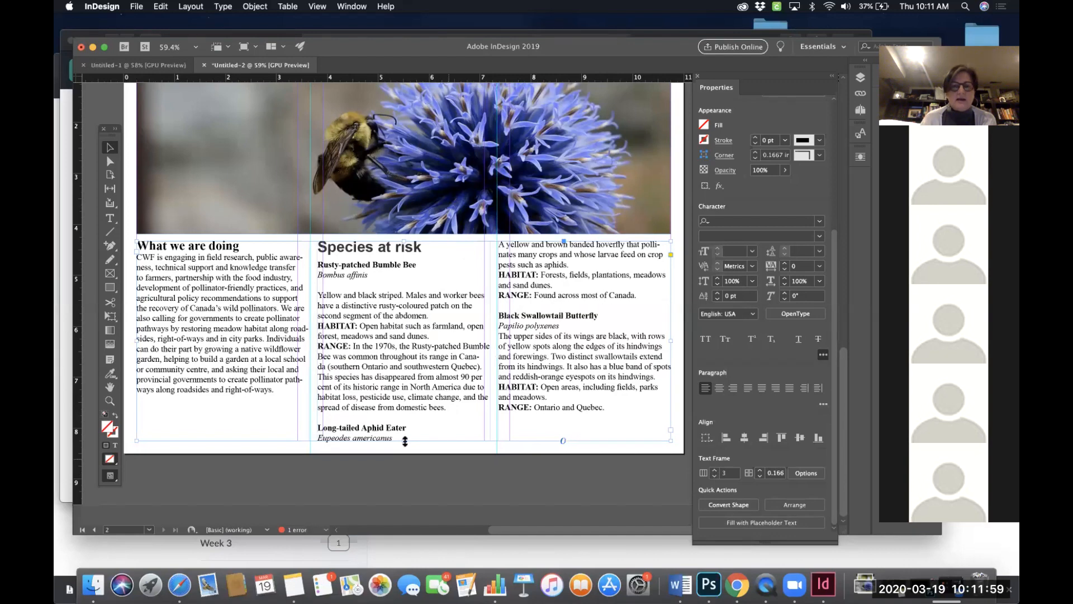
mouse_move(404, 441)
mouse_down()
mouse_move(406, 376)
mouse_move(407, 441)
mouse_up()
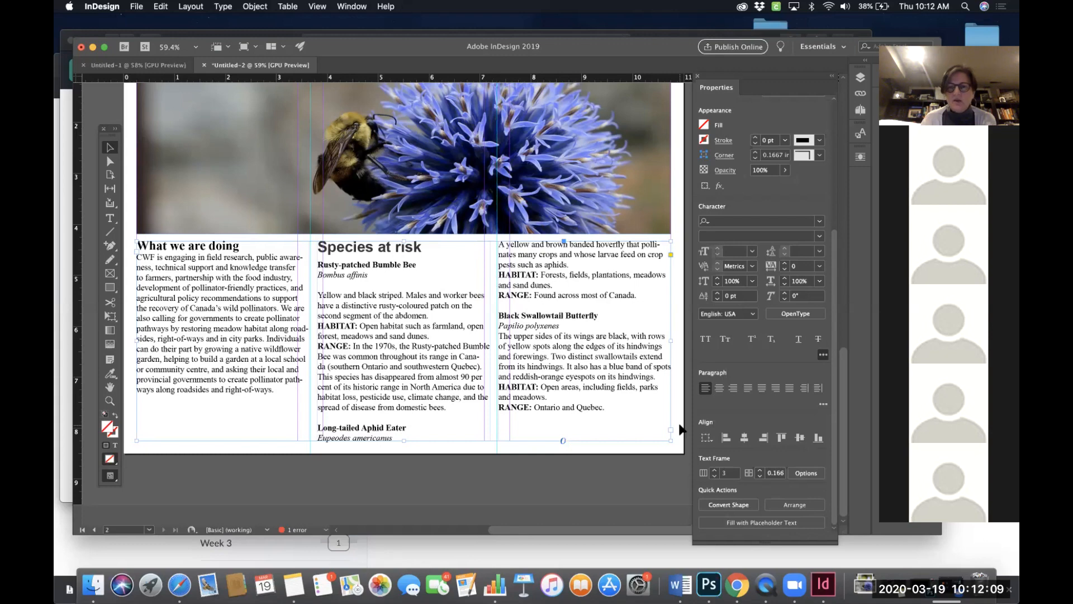
click(760, 470)
click(760, 470)
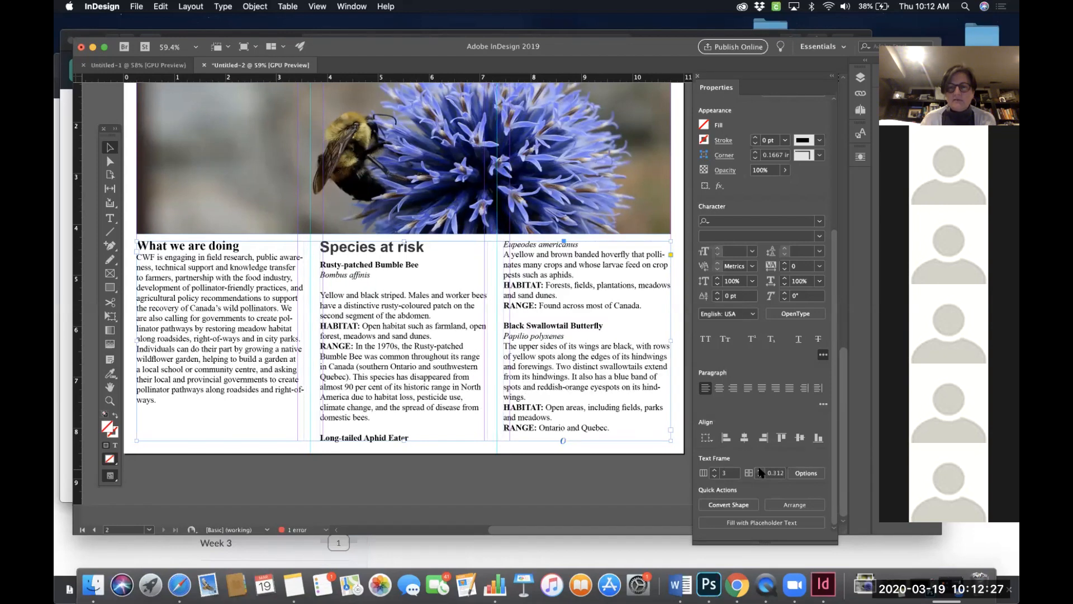
click(760, 469)
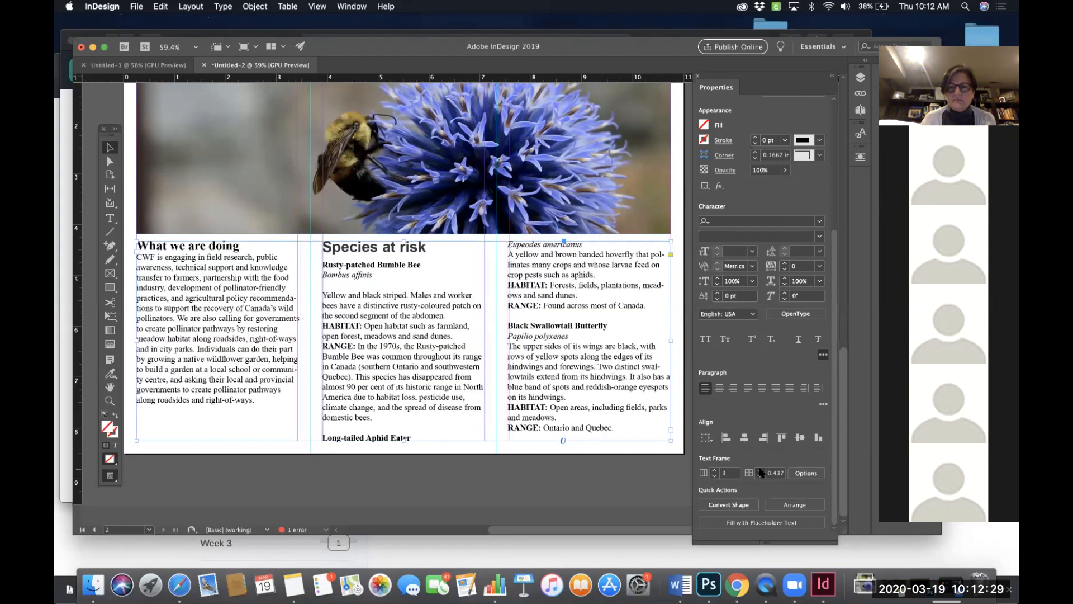
click(760, 470)
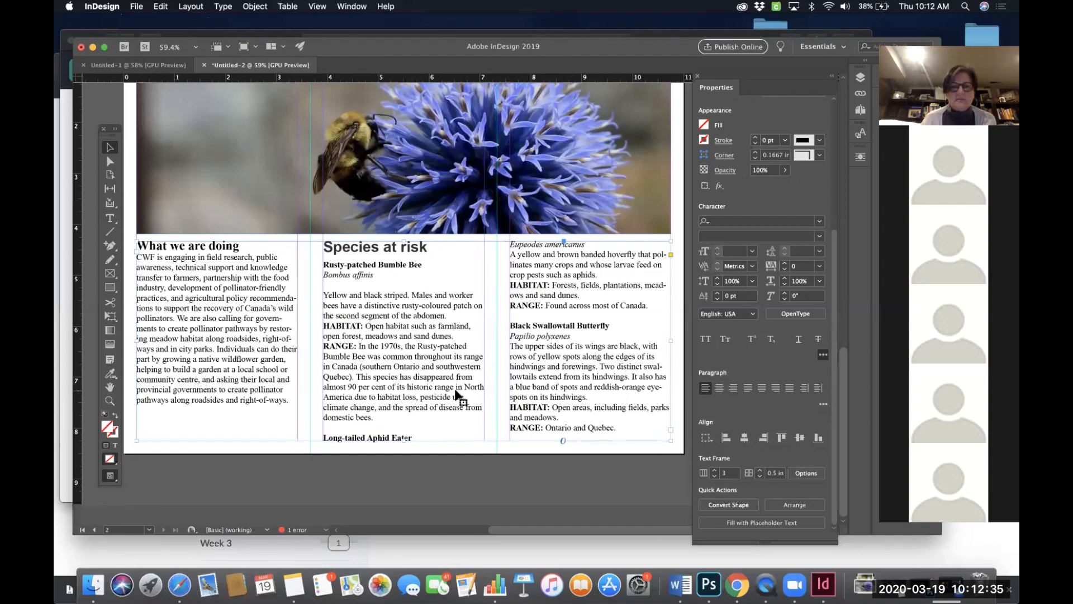
- Drag the text frame's top edge down away from the bee photo
scroll(455, 390, left, 1)
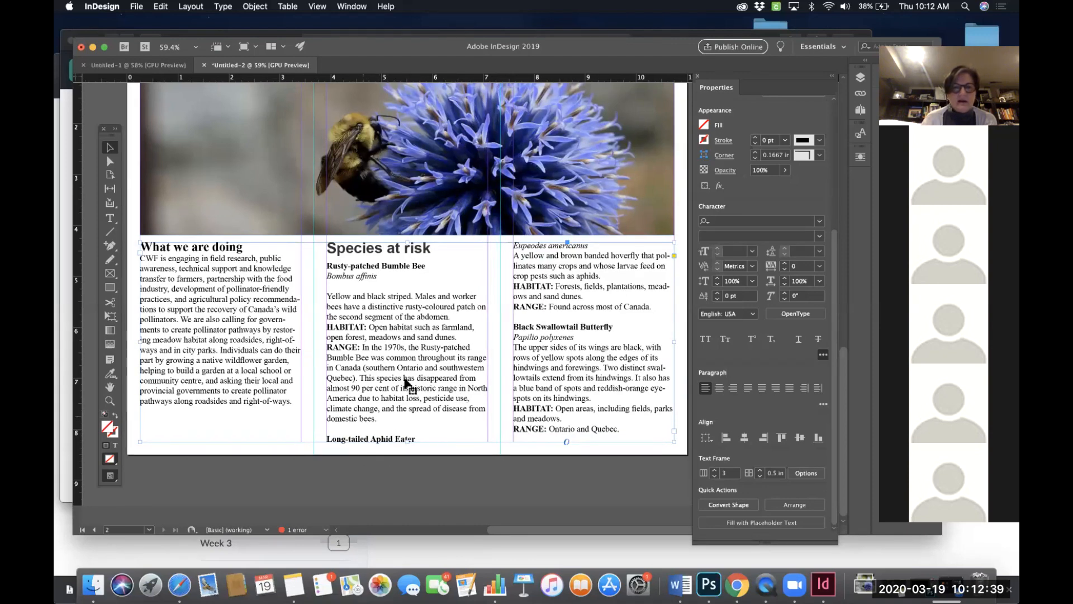
scroll(406, 383, left, 1)
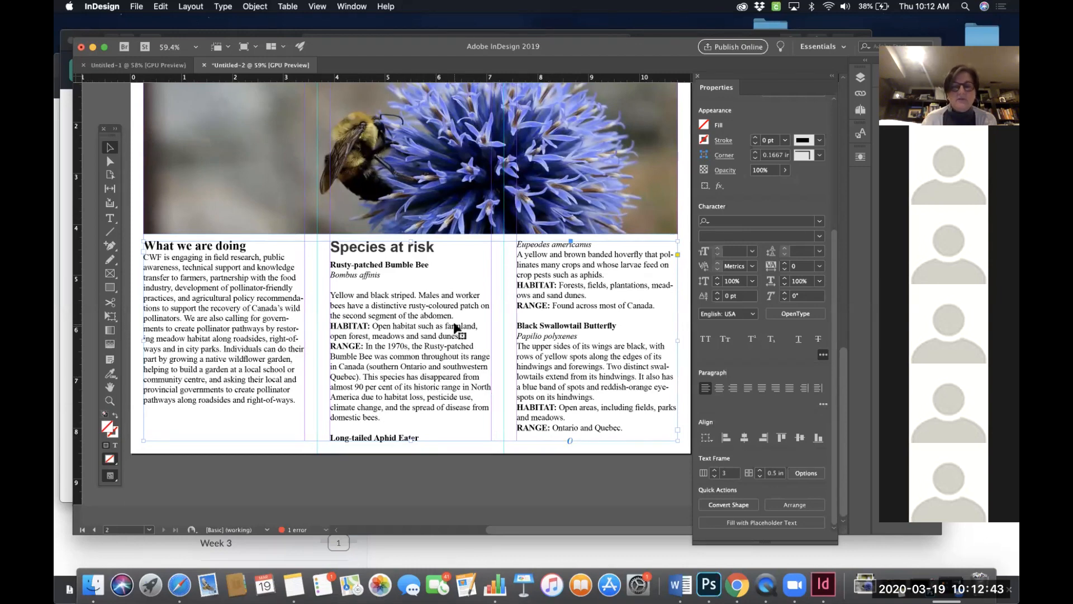
drag(412, 240, 412, 274)
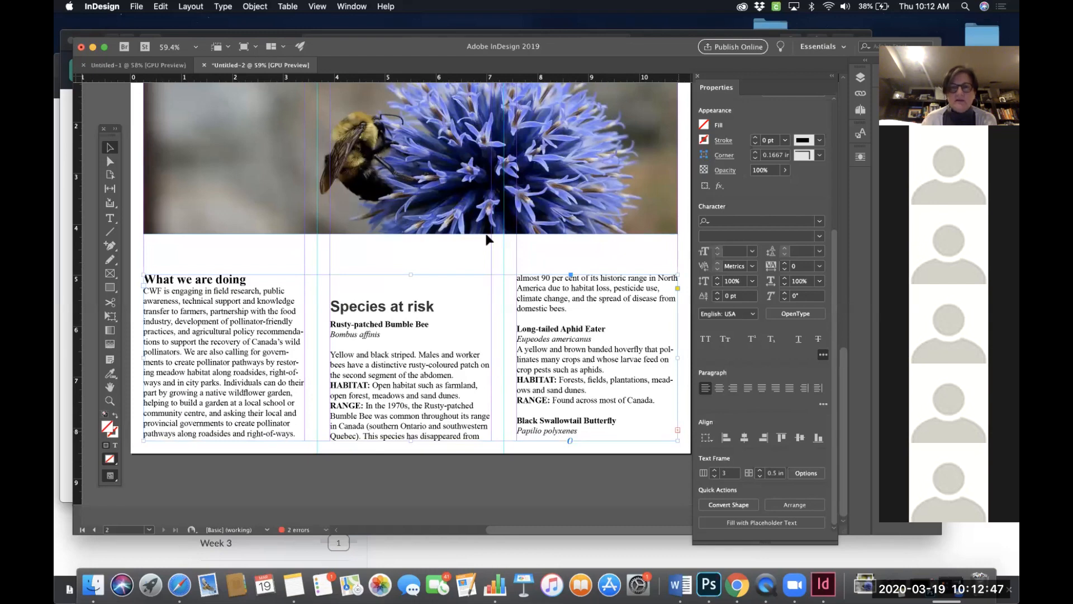
- Shorten the bee photo frame to a height of about 3.6 in
scroll(486, 234, up, 3)
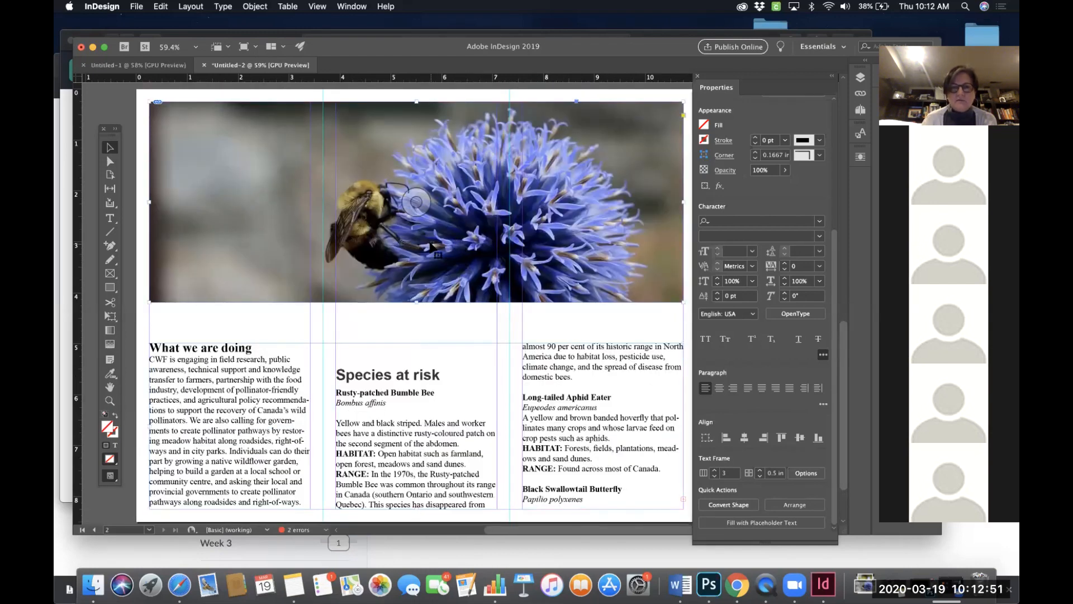
click(434, 246)
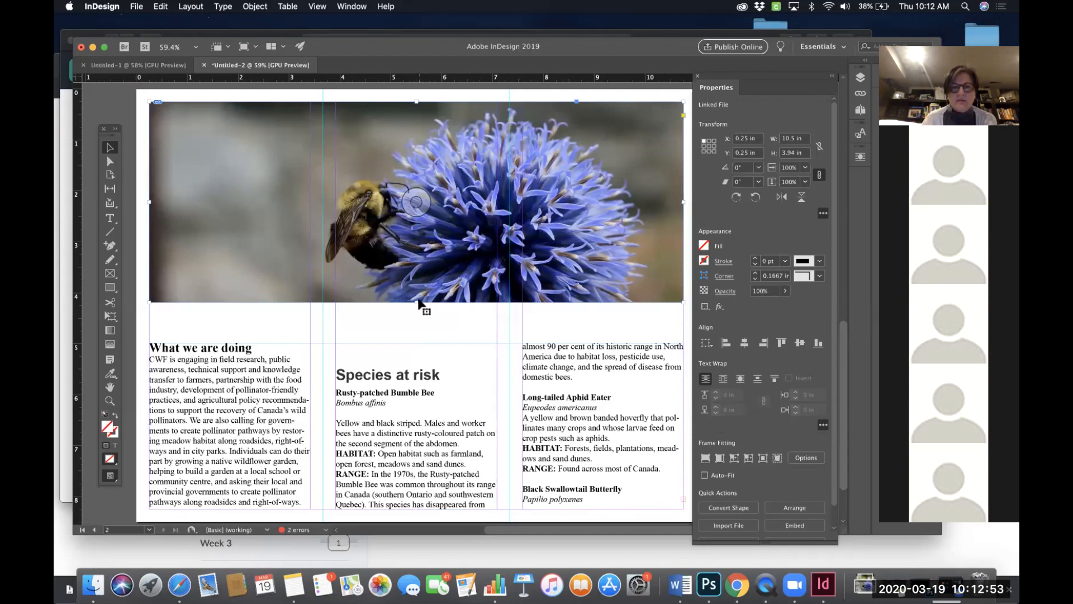
drag(416, 300, 418, 285)
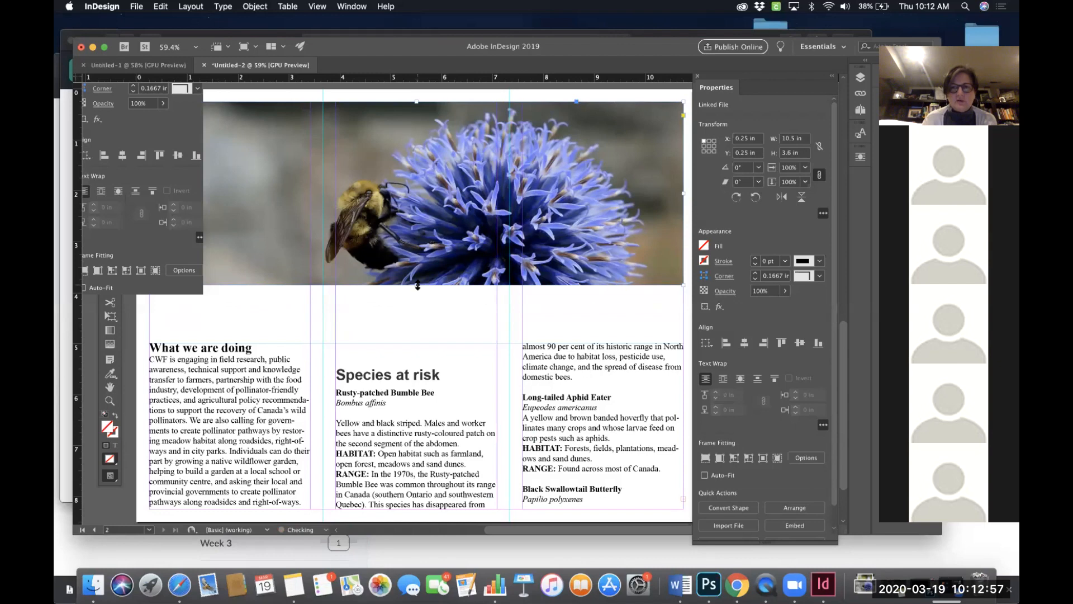
- Resize the three-column text frame to start at about 4.125 in with a height of about 4.125 in
click(415, 371)
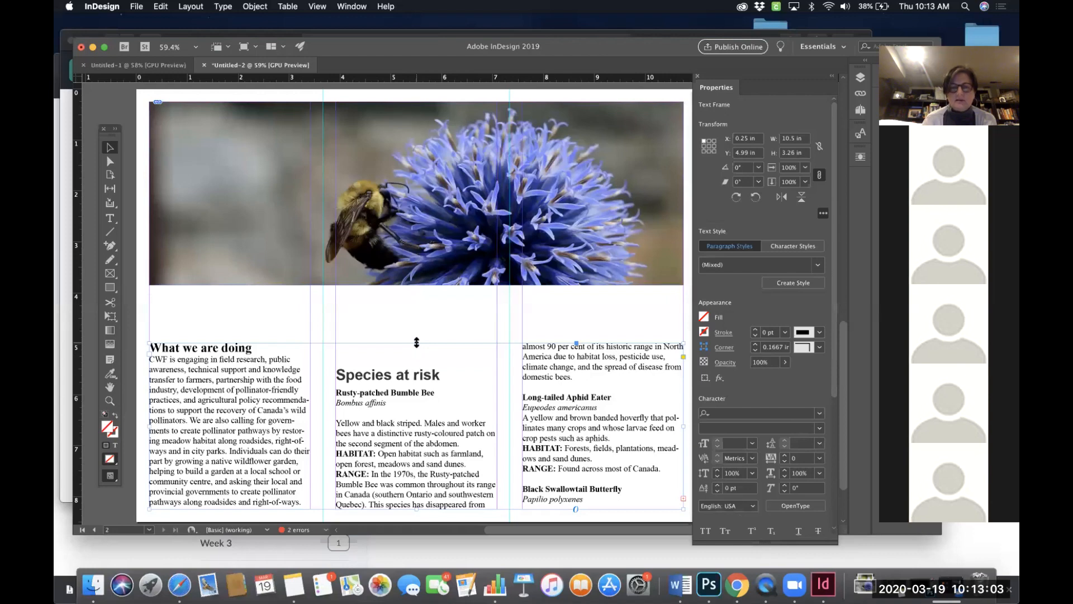
drag(416, 342, 416, 299)
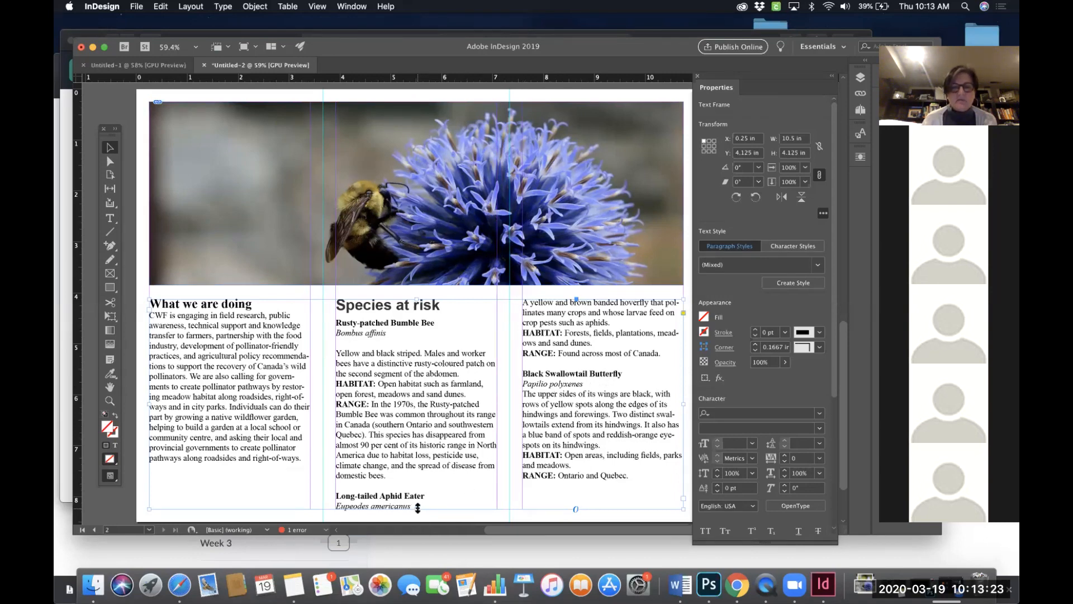
drag(417, 508, 419, 498)
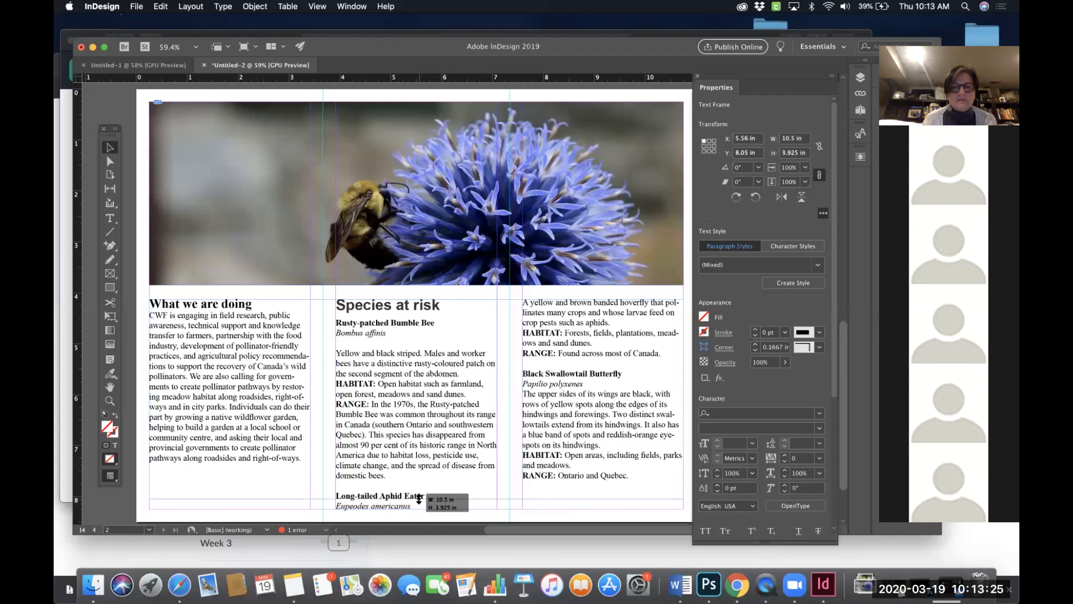
drag(418, 498, 416, 495)
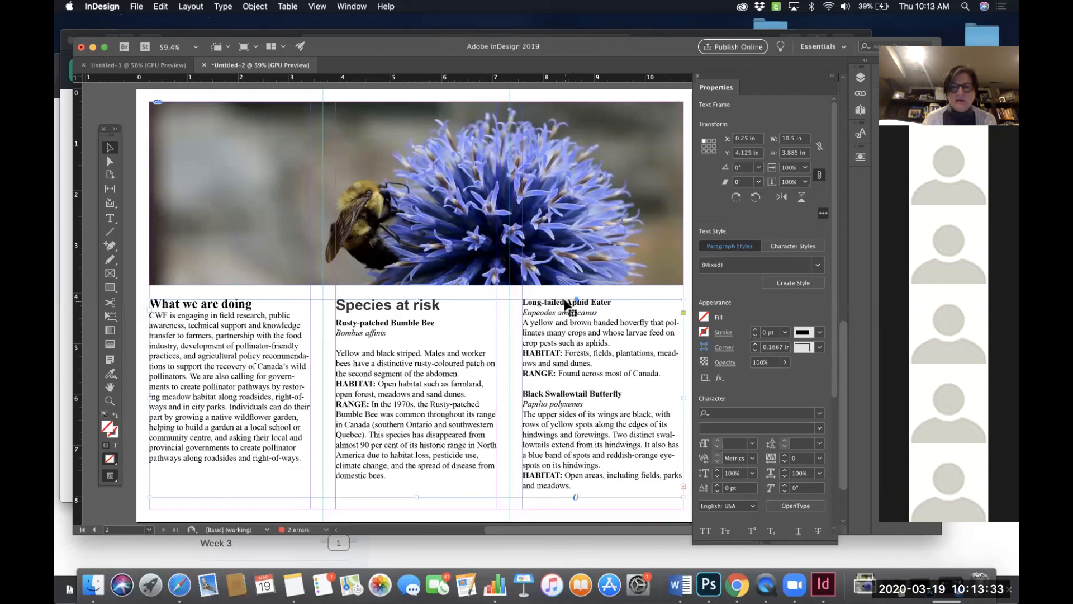
drag(415, 497, 415, 501)
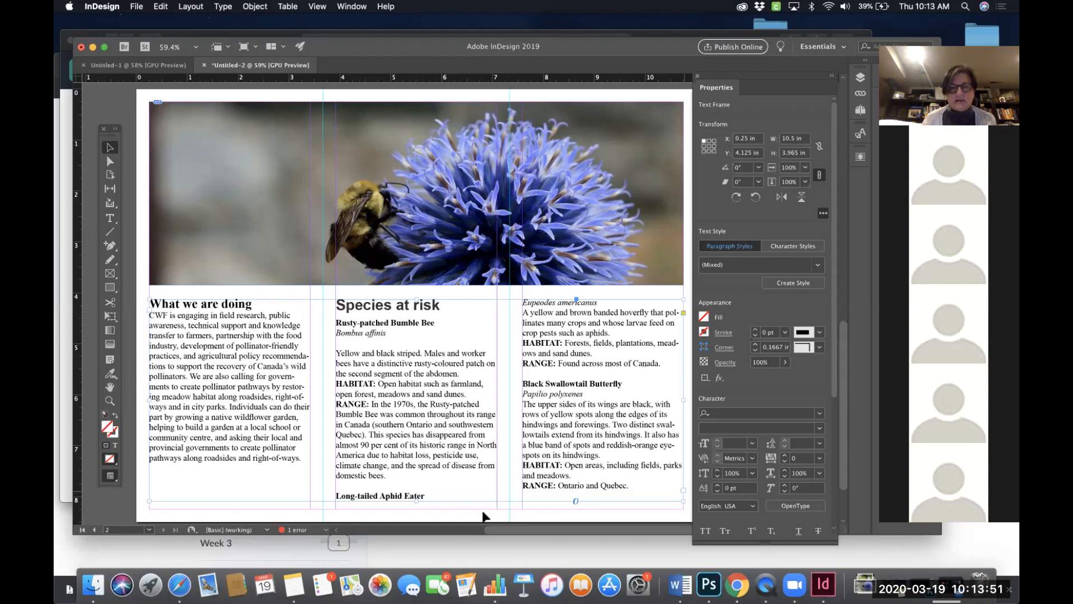
drag(417, 500, 416, 496)
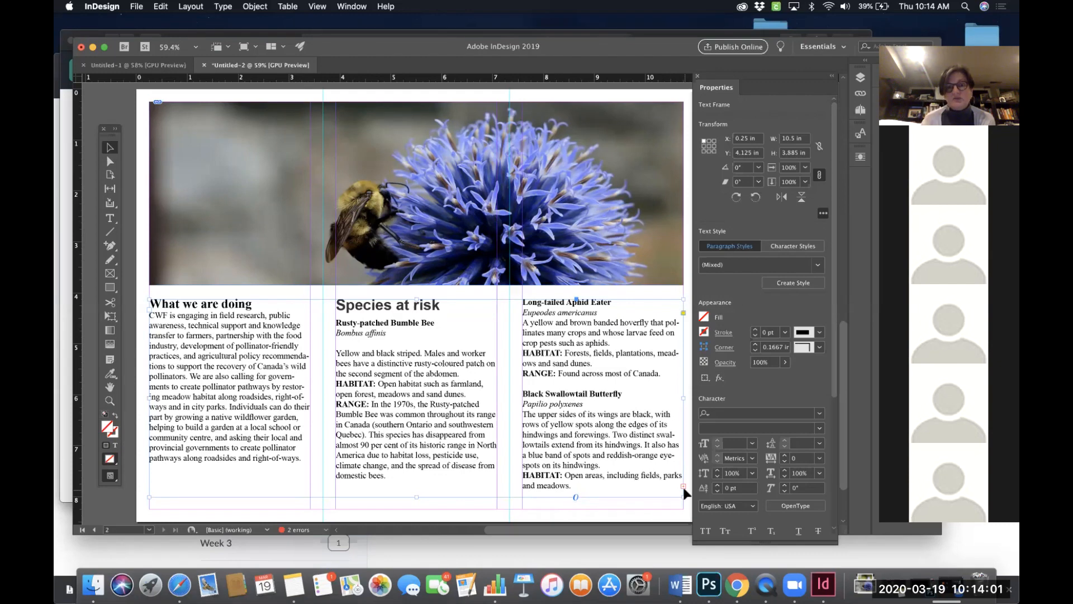
drag(414, 497, 414, 509)
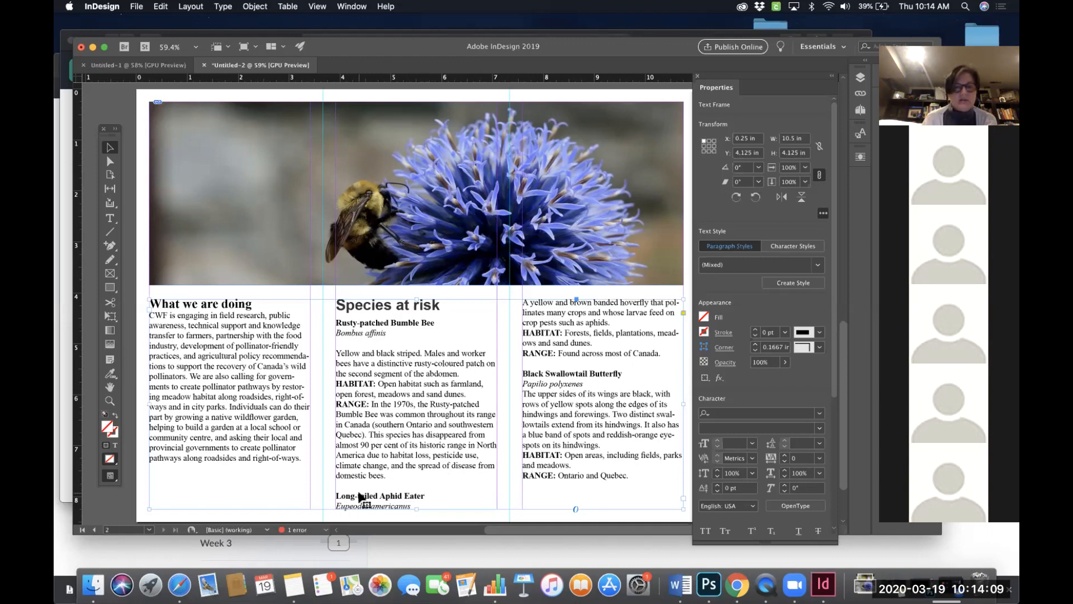
- Insert two line breaks before Long-tailed Aphid Eater so the entry moves to the third column
double_click(416, 455)
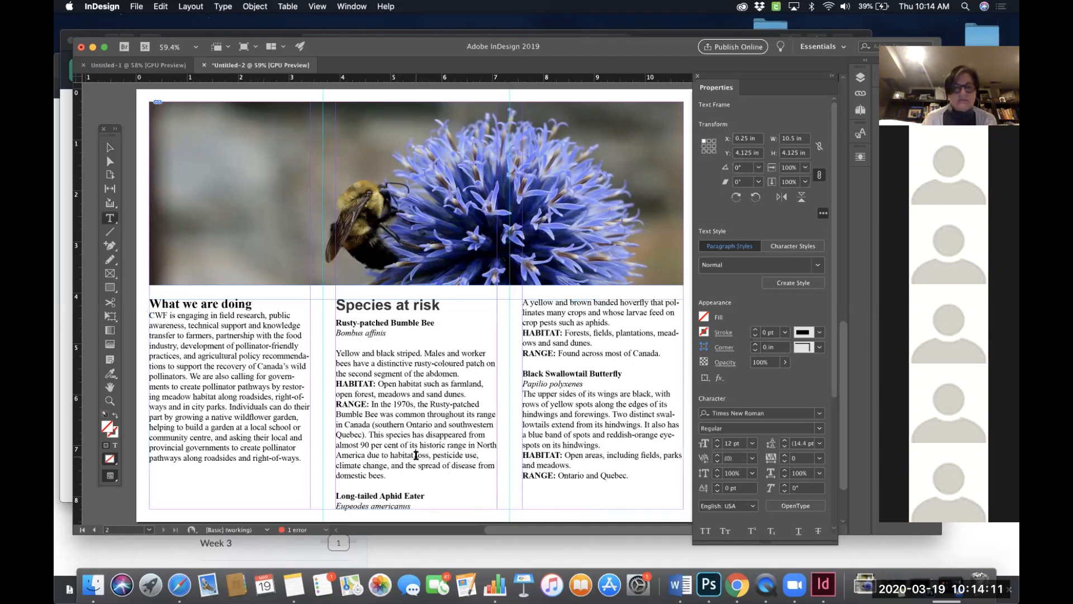
click(335, 496)
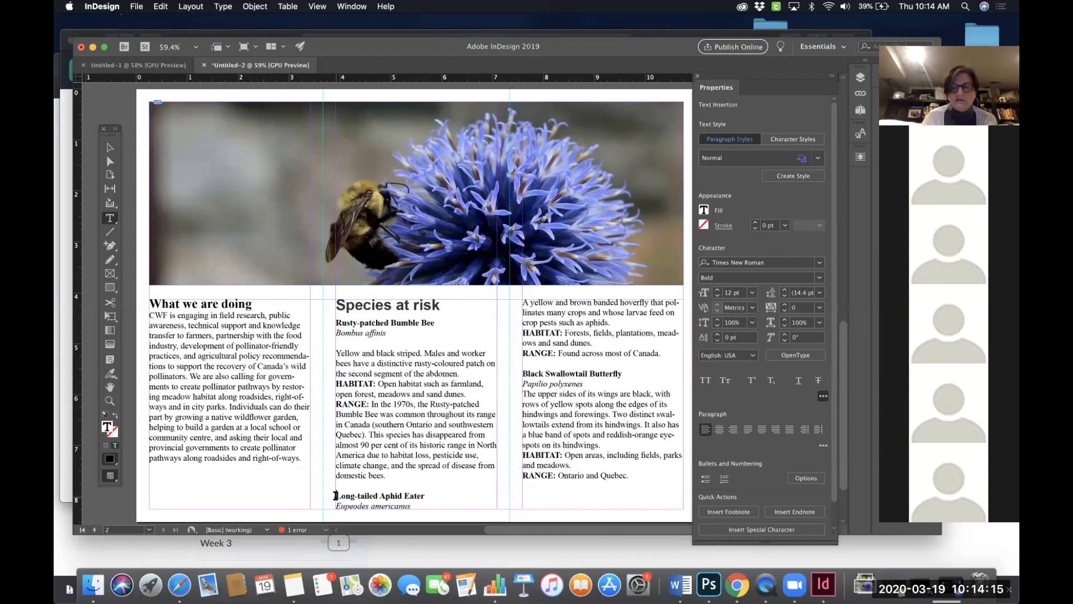
key(Return)
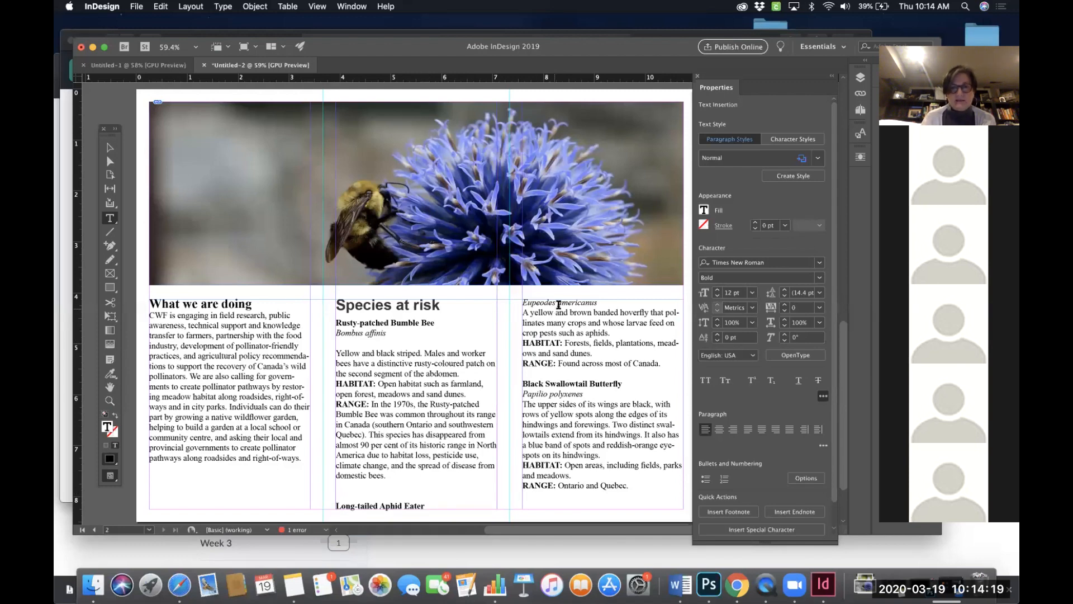
key(Return)
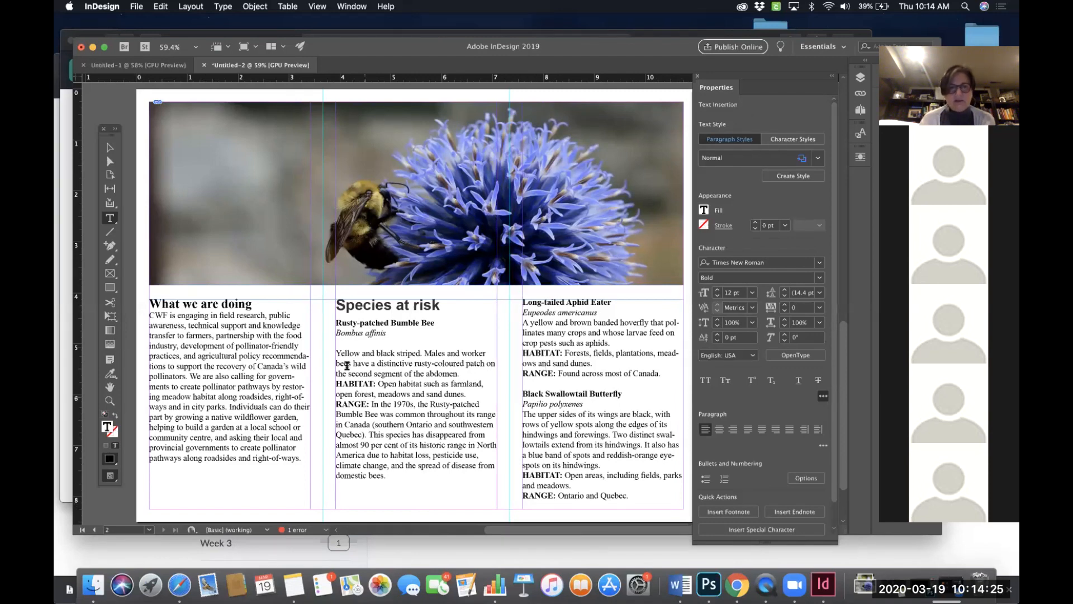
- Lower the text frame's top edge to about 4.25 in, making it 4 in tall
click(109, 148)
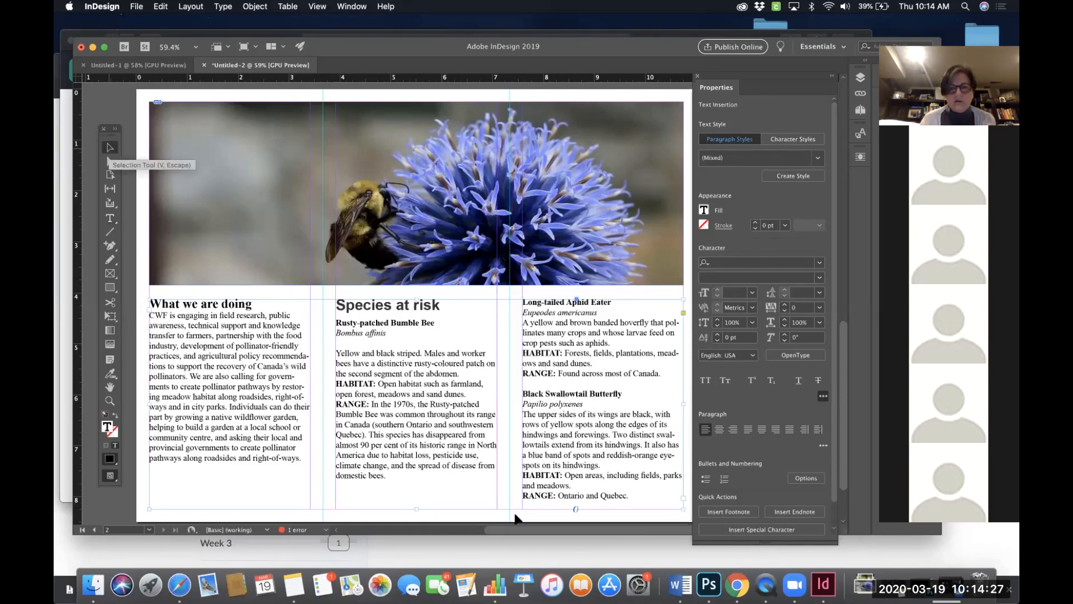
click(552, 501)
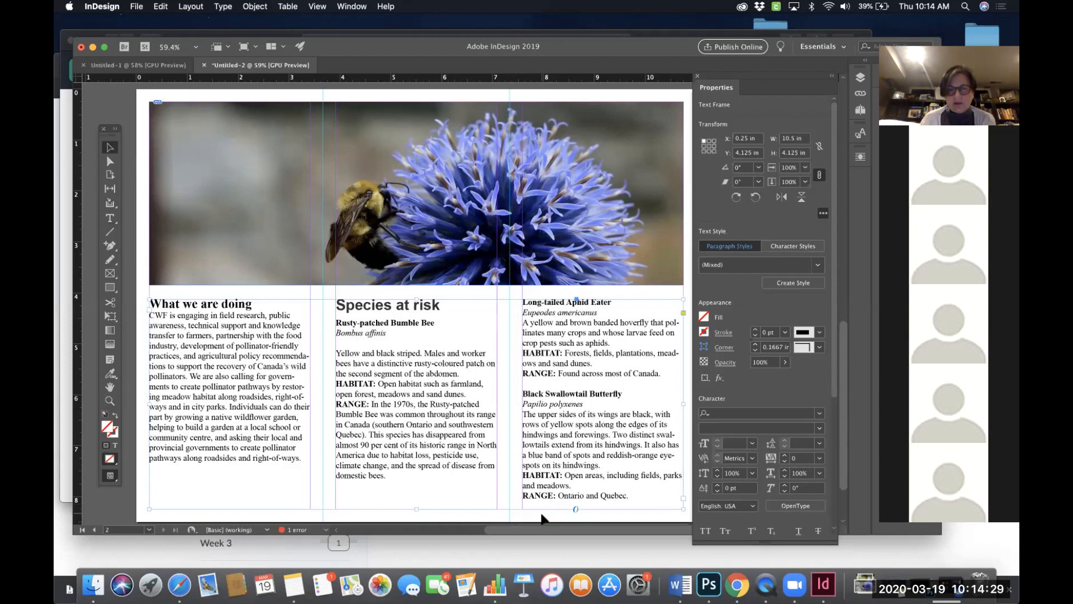
drag(416, 298, 415, 305)
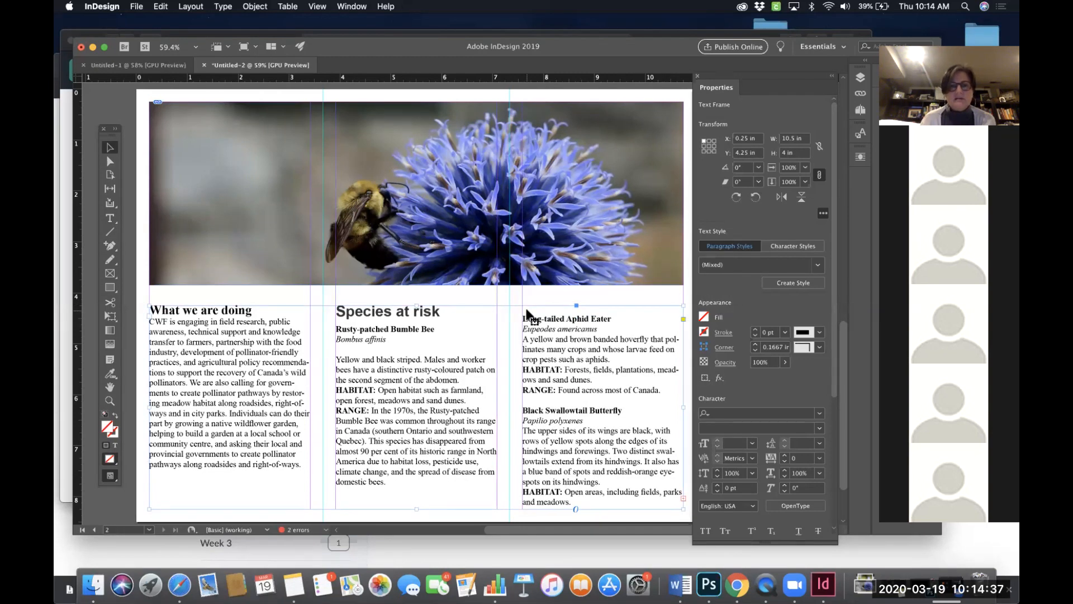
- Delete the blank line above Long-tailed Aphid Eater at the top of the third column
double_click(526, 310)
double_click(526, 310)
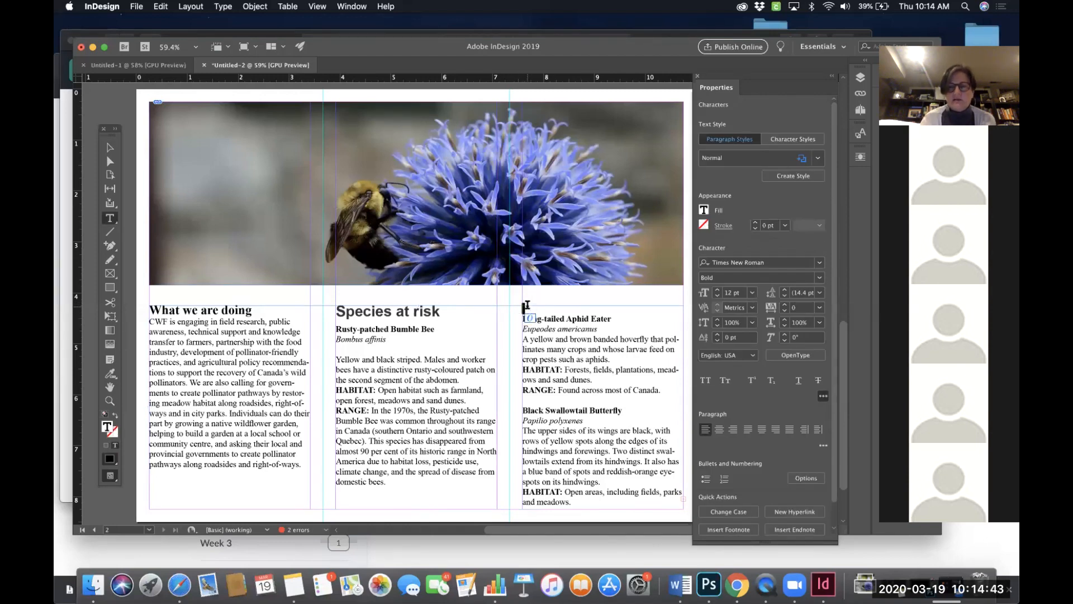
key(BackSpace)
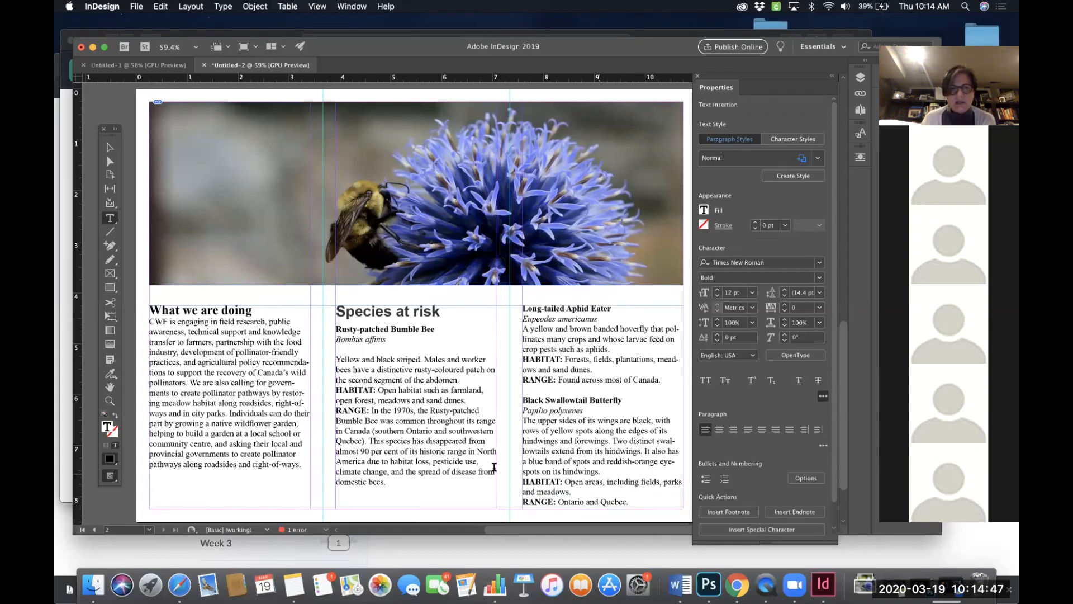
click(110, 147)
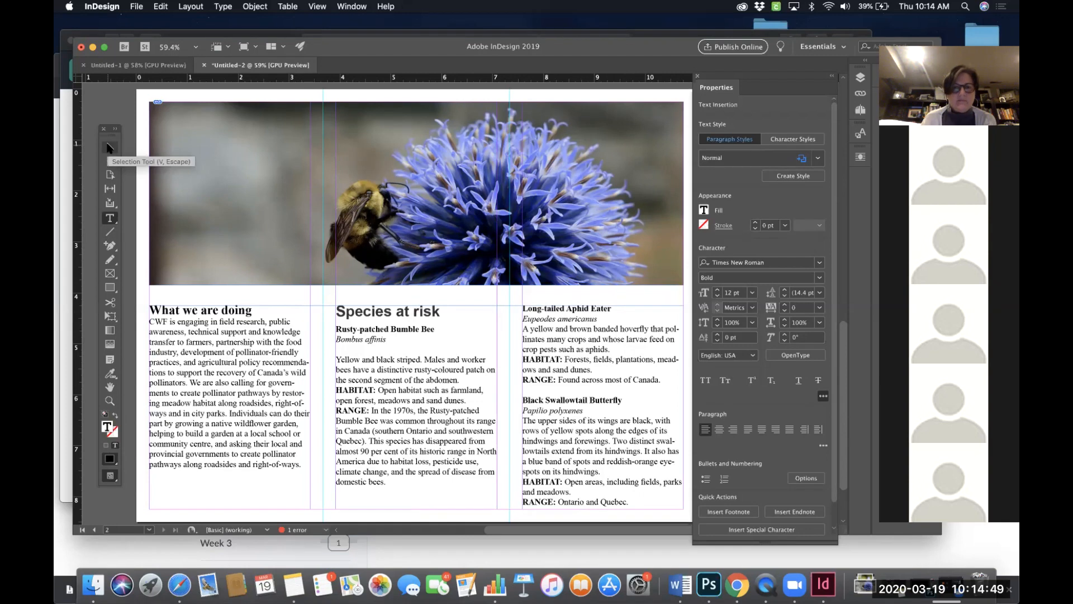
- Examine the brochure's spreads and the text frames parked on the pasteboard
drag(416, 306, 415, 307)
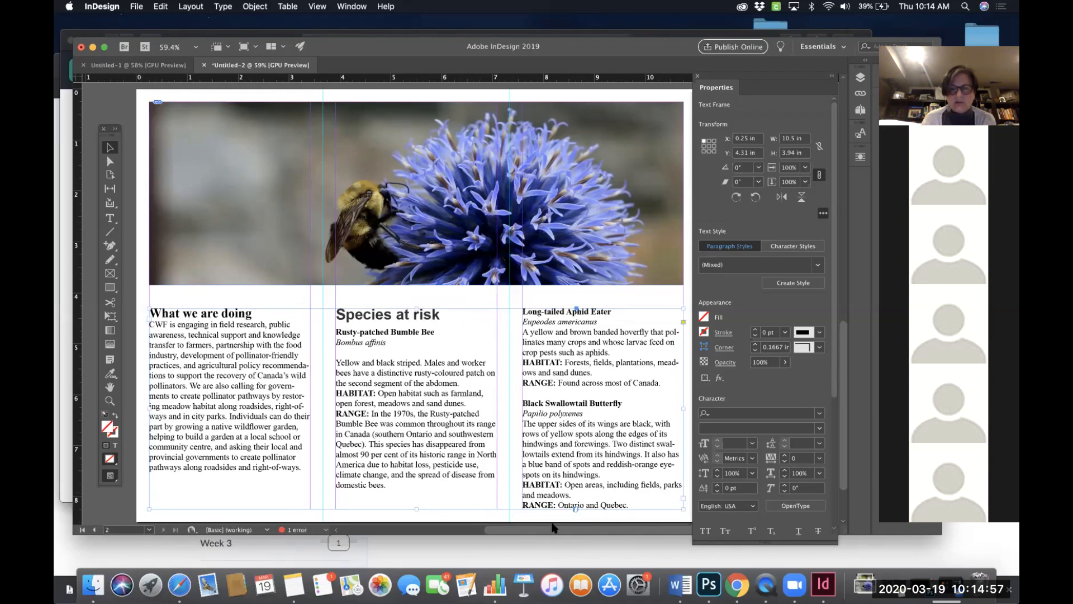
click(416, 193)
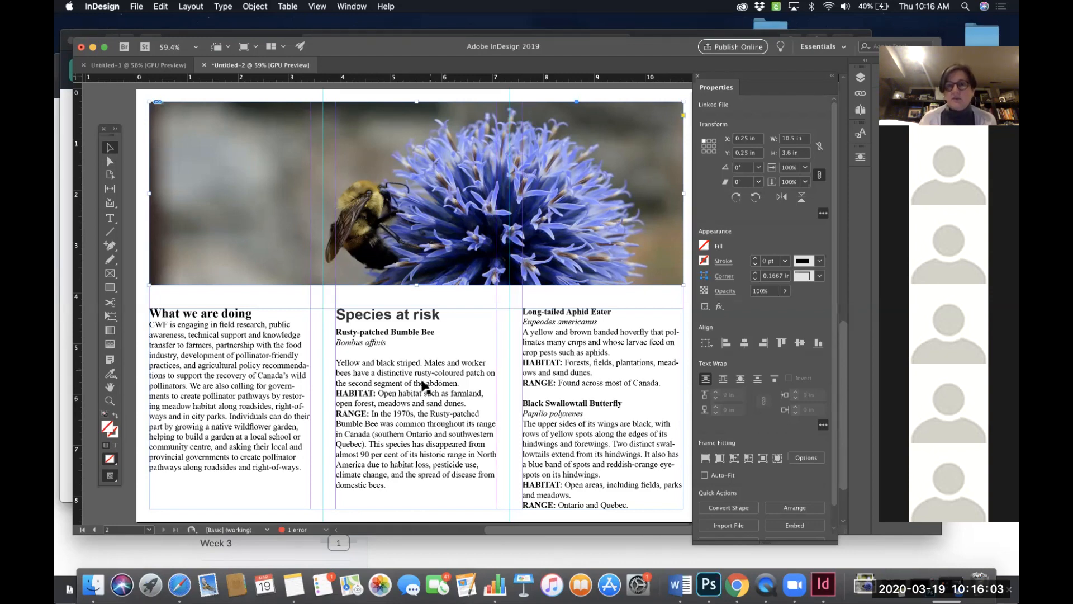
scroll(425, 389, down, 3)
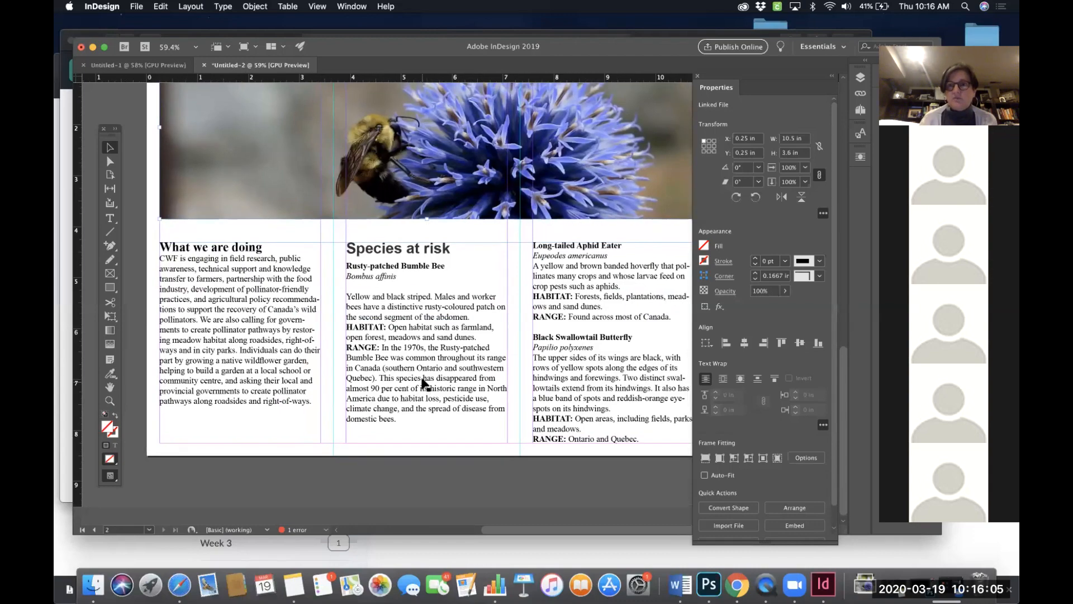
scroll(468, 327, up, 10)
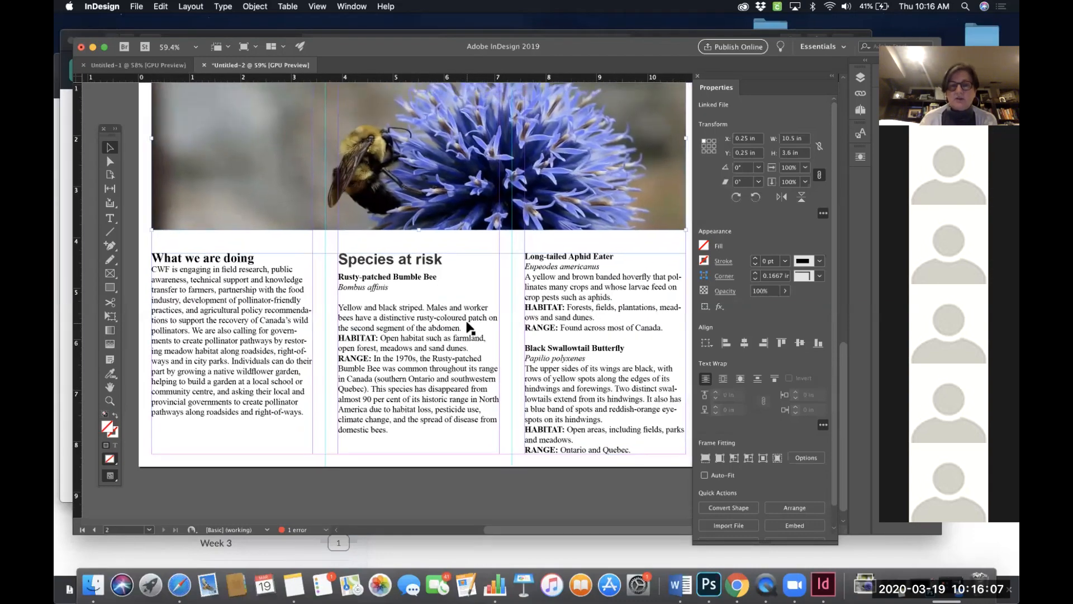
scroll(469, 327, up, 5)
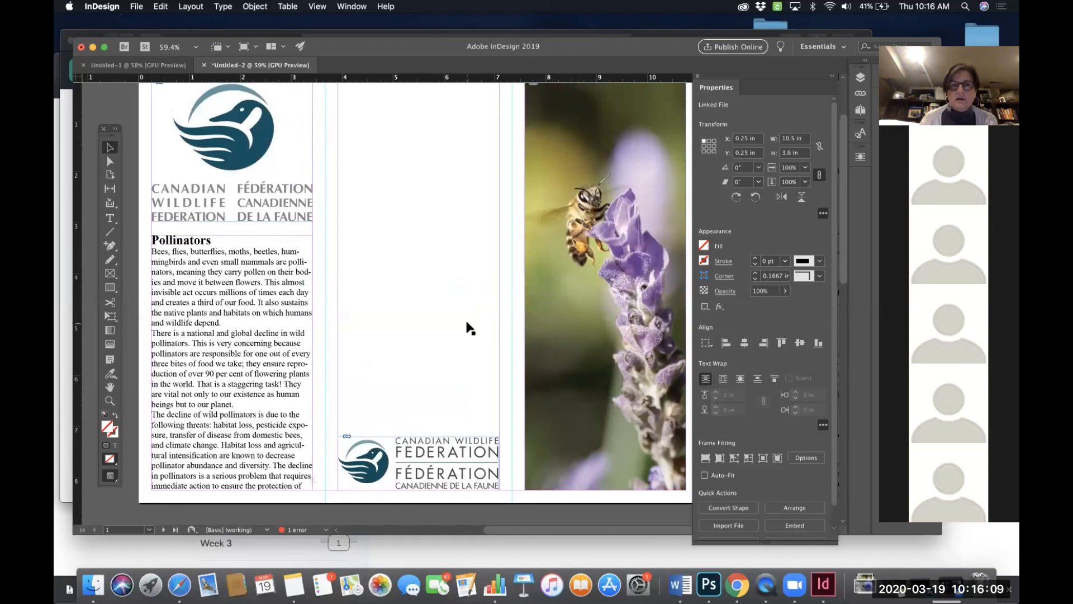
scroll(470, 328, right, 10)
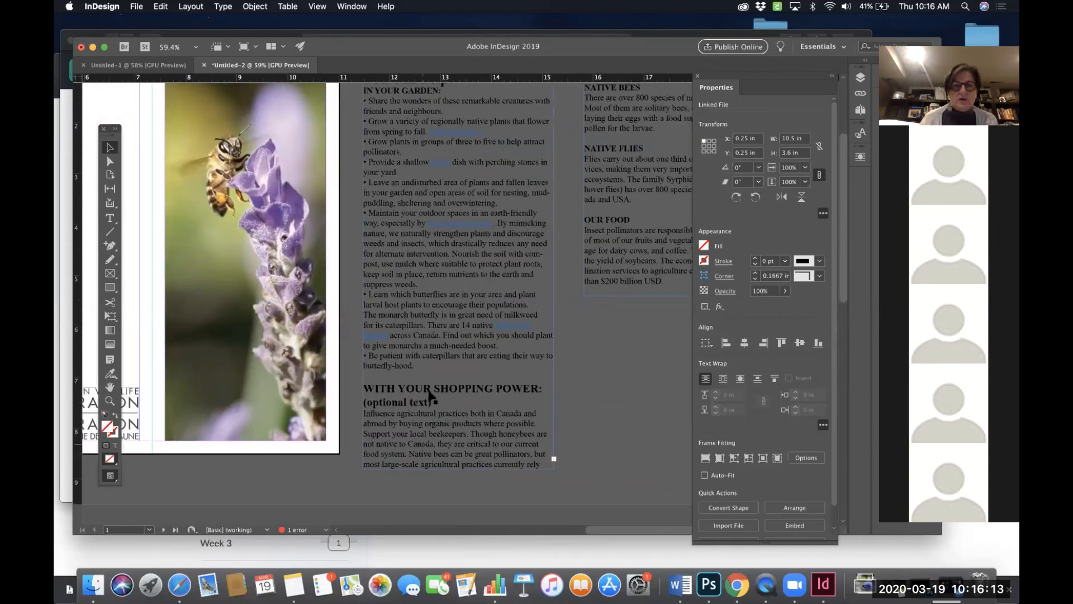
scroll(452, 399, up, 2)
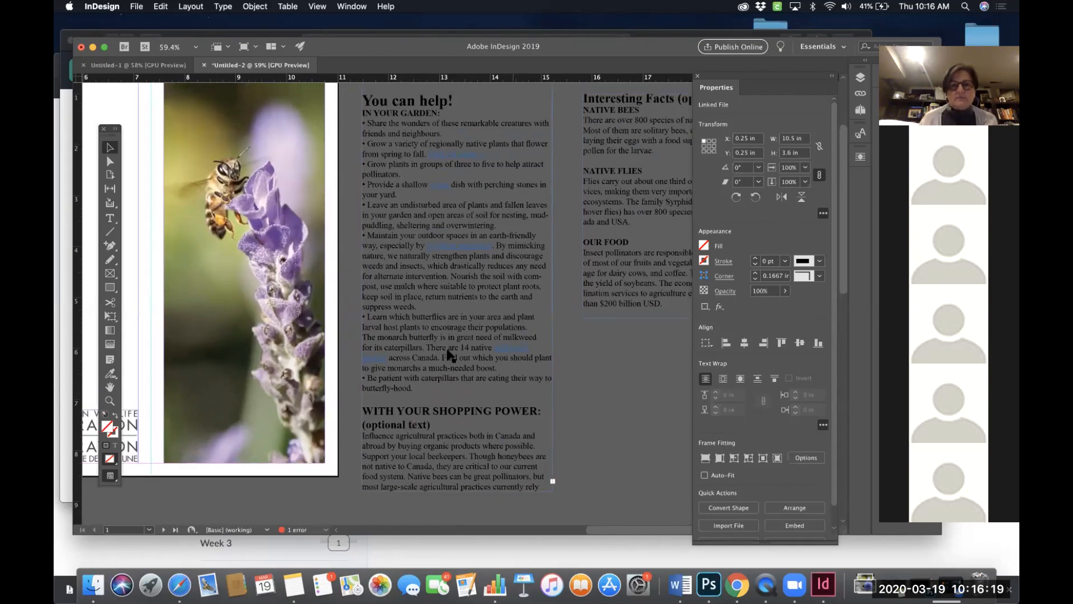
scroll(424, 288, left, 10)
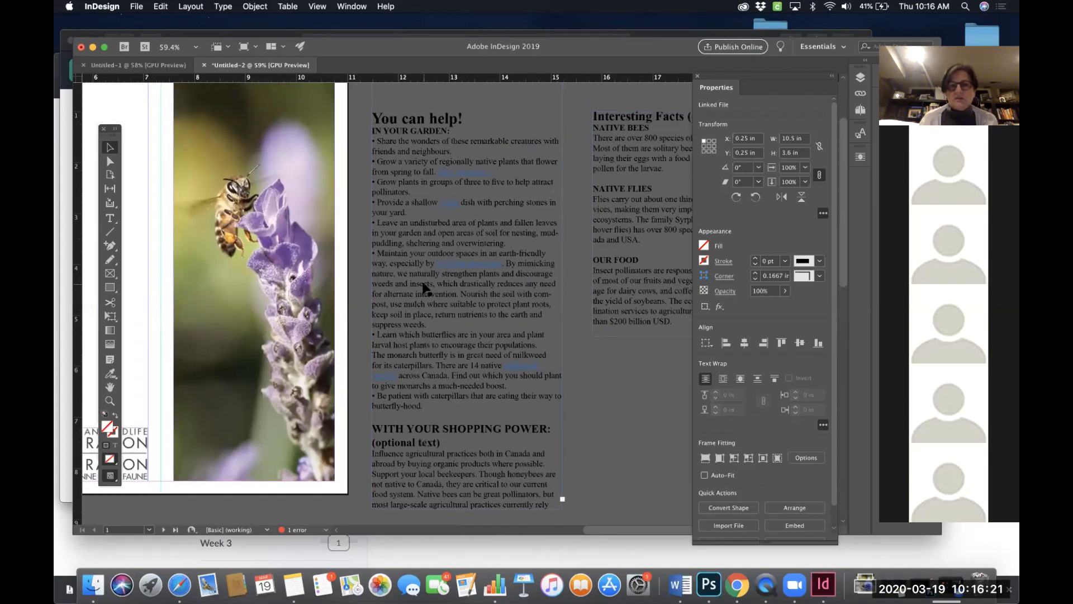
scroll(425, 287, down, 3)
scroll(425, 288, down, 5)
scroll(425, 287, up, 8)
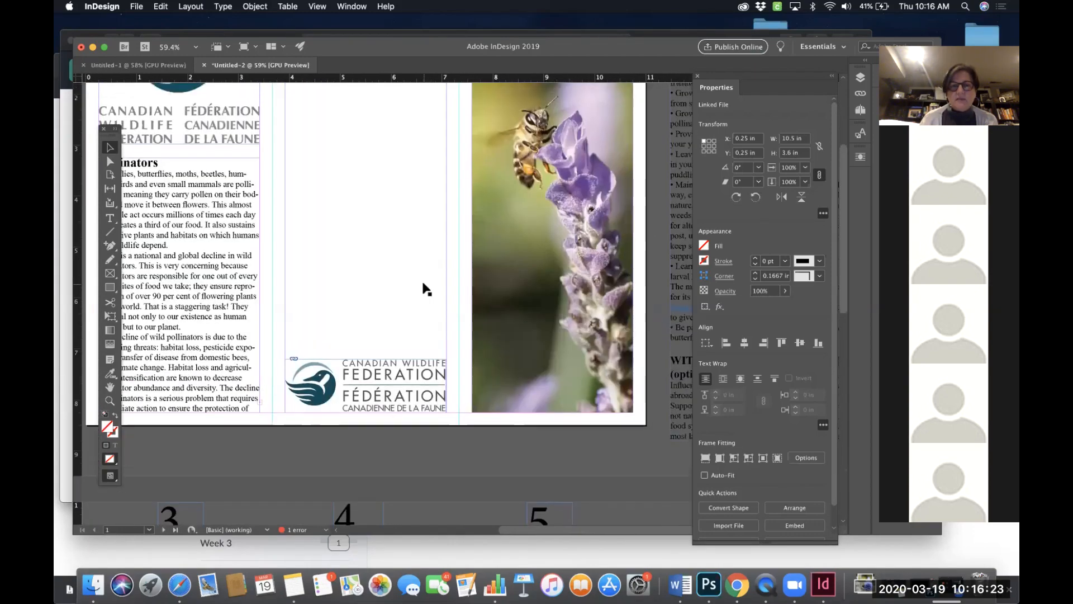
scroll(371, 239, down, 3)
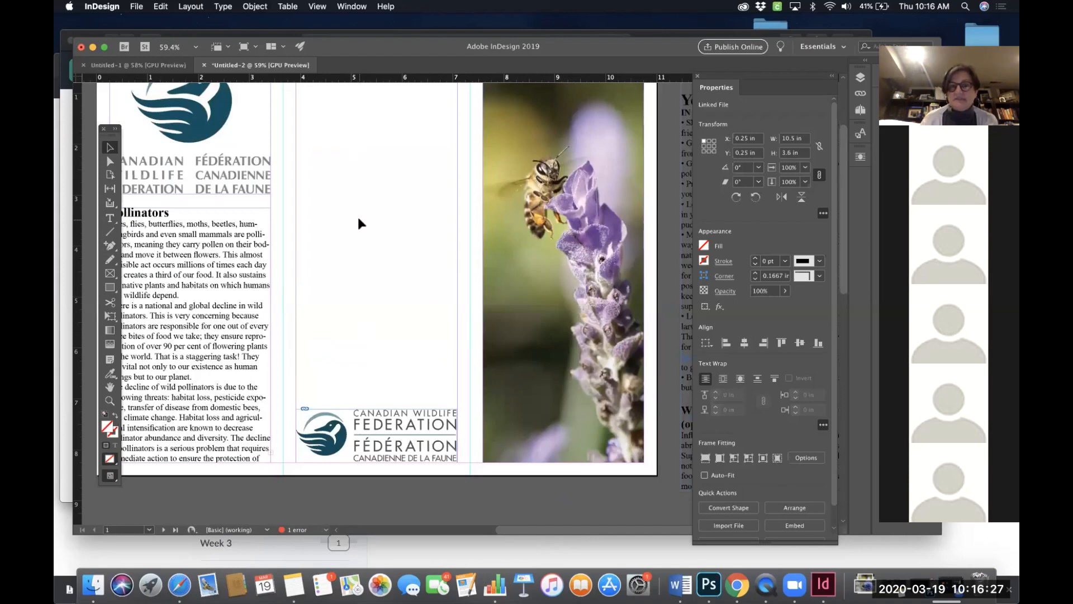
scroll(358, 222, right, 5)
- Cut the whole You can help! section out of the pasteboard text frame
double_click(501, 200)
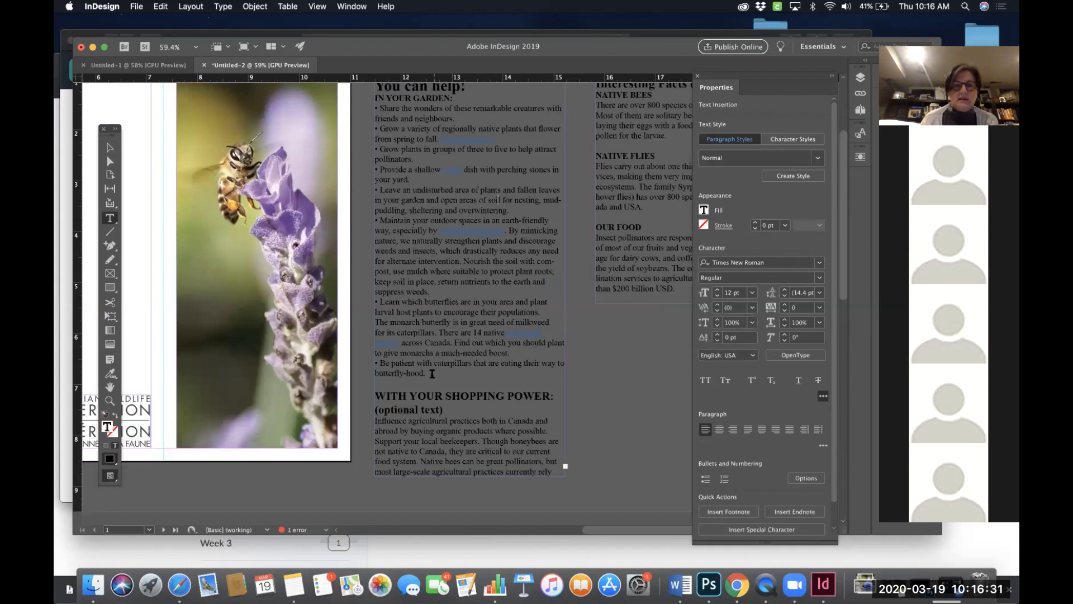
drag(429, 374, 338, 85)
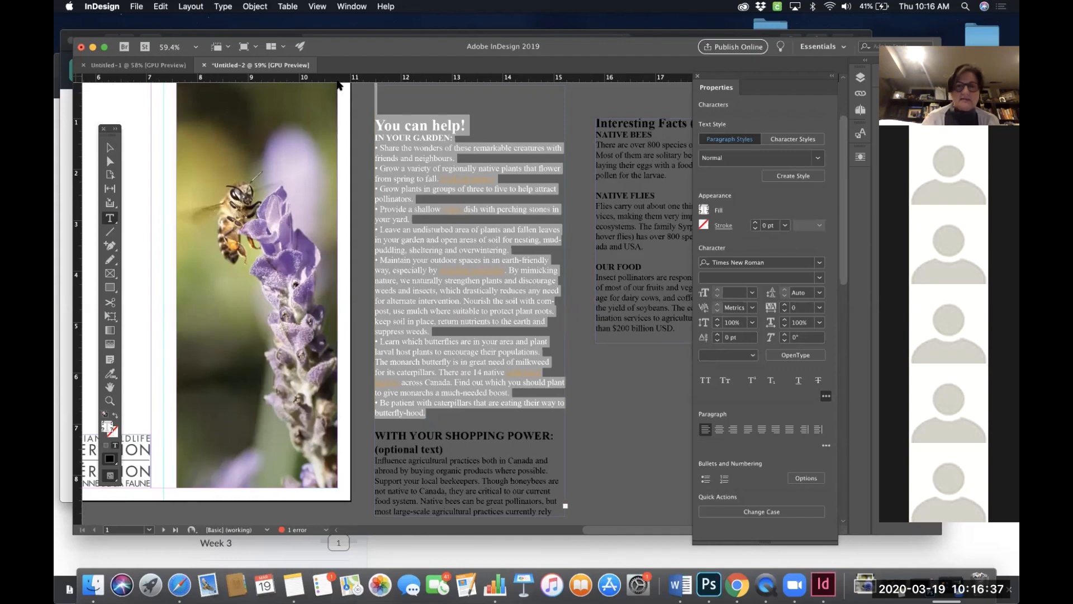
key(BackSpace)
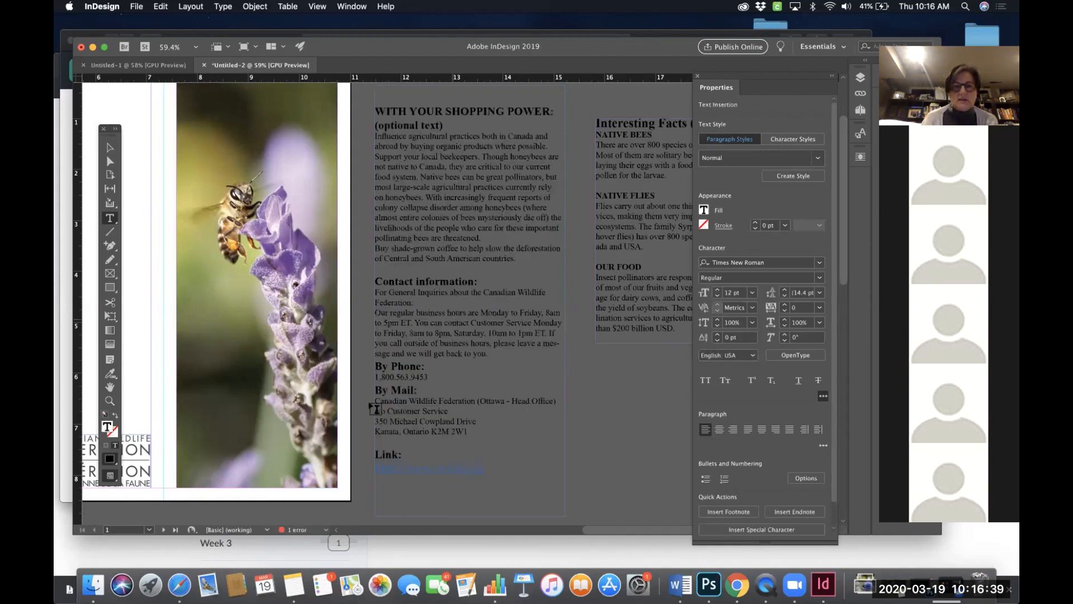
- Draw a new text frame on the pasteboard and paste the You can help! section into it
scroll(477, 414, right, 1)
scroll(477, 414, right, 2)
scroll(478, 414, up, 2)
drag(529, 388, 703, 499)
key(cmd+v)
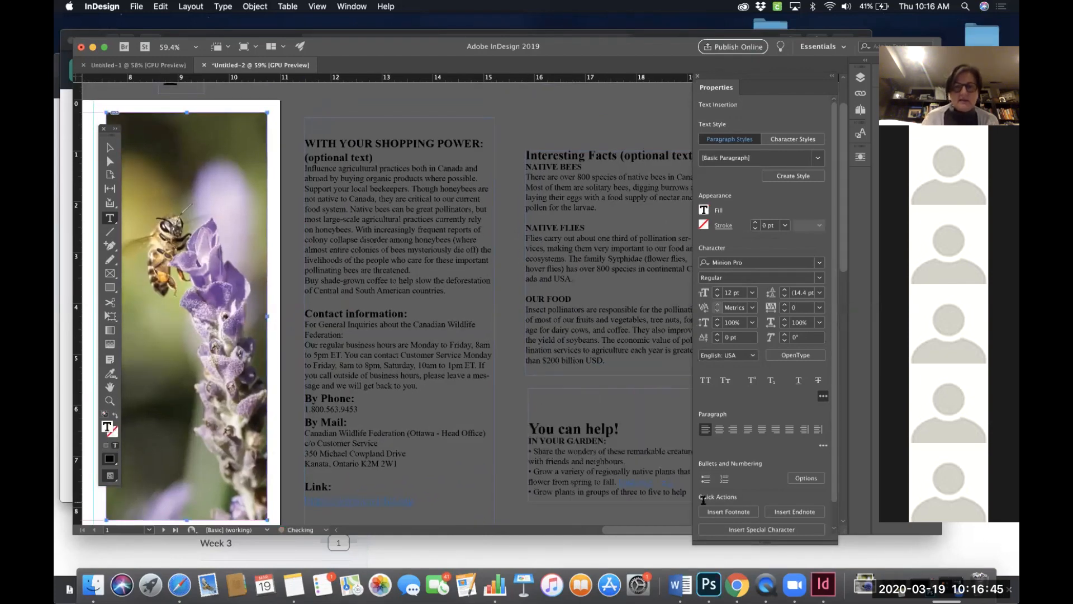
- Delete the blank line above the You can help! heading in the new frame
drag(551, 418, 530, 382)
click(531, 414)
key(BackSpace)
- Extend the new text frame's bottom edge so it is about 3.44 in tall
scroll(530, 382, down, 1)
scroll(623, 260, down, 5)
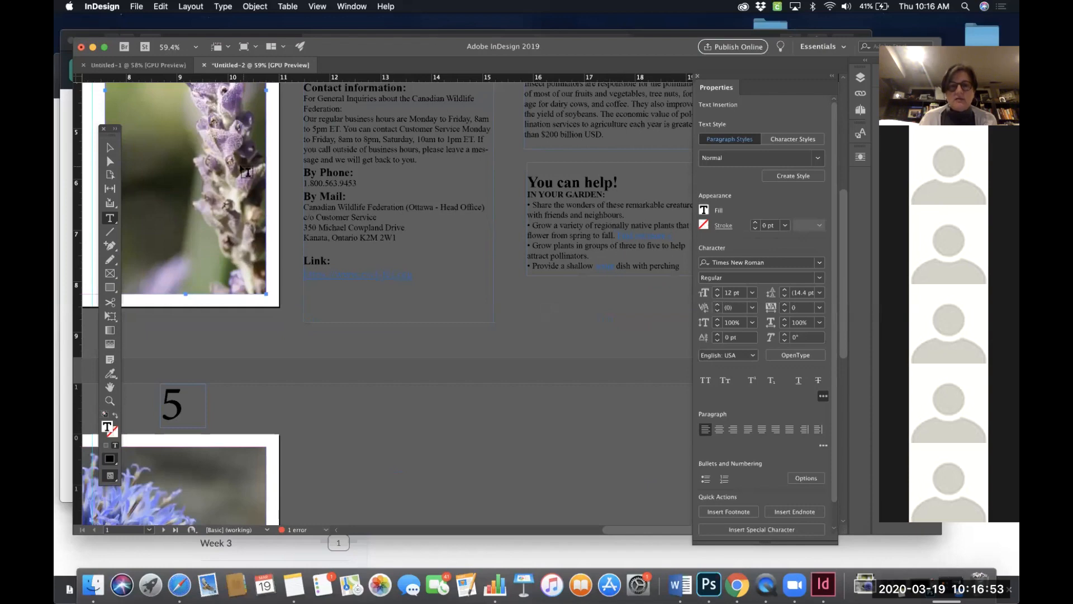
click(108, 150)
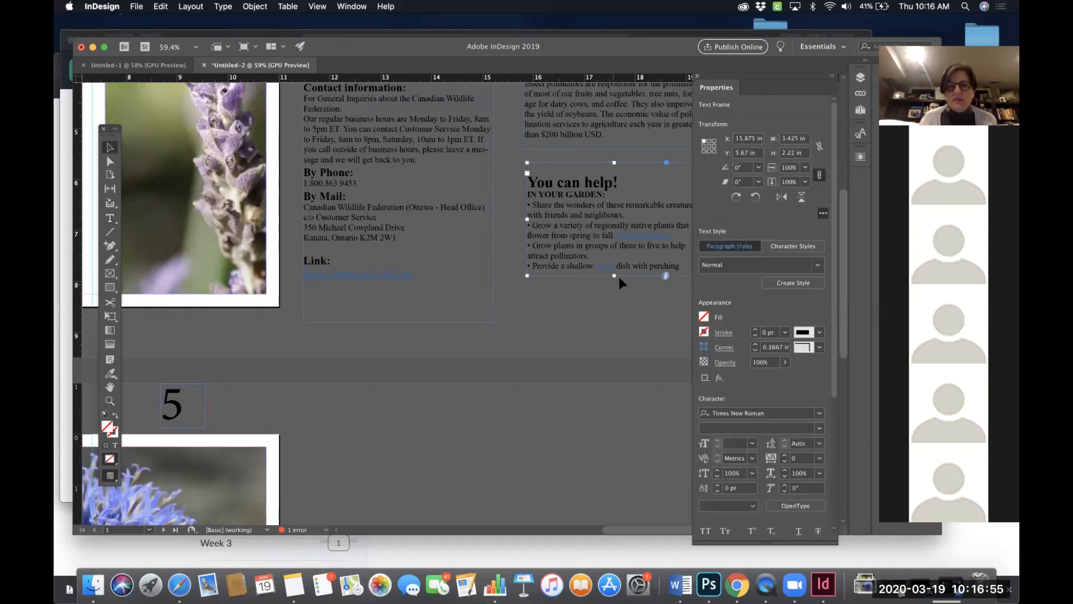
drag(613, 276, 613, 339)
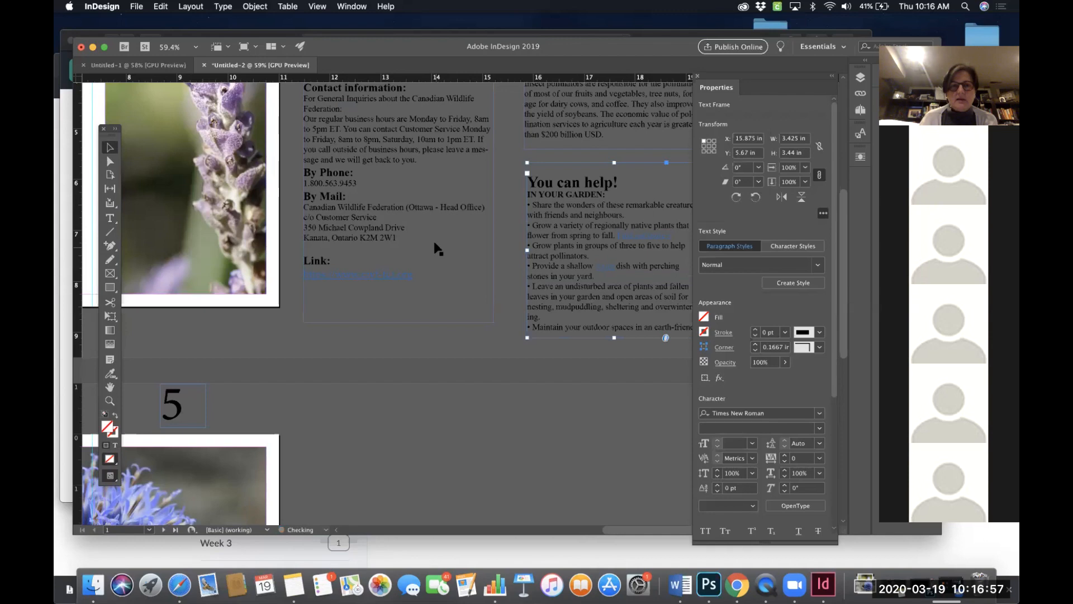
- Scroll across the spread to check the panel layout and remaining text
scroll(437, 248, up, 2)
scroll(438, 249, left, 1)
scroll(438, 249, up, 1)
scroll(437, 249, left, 1)
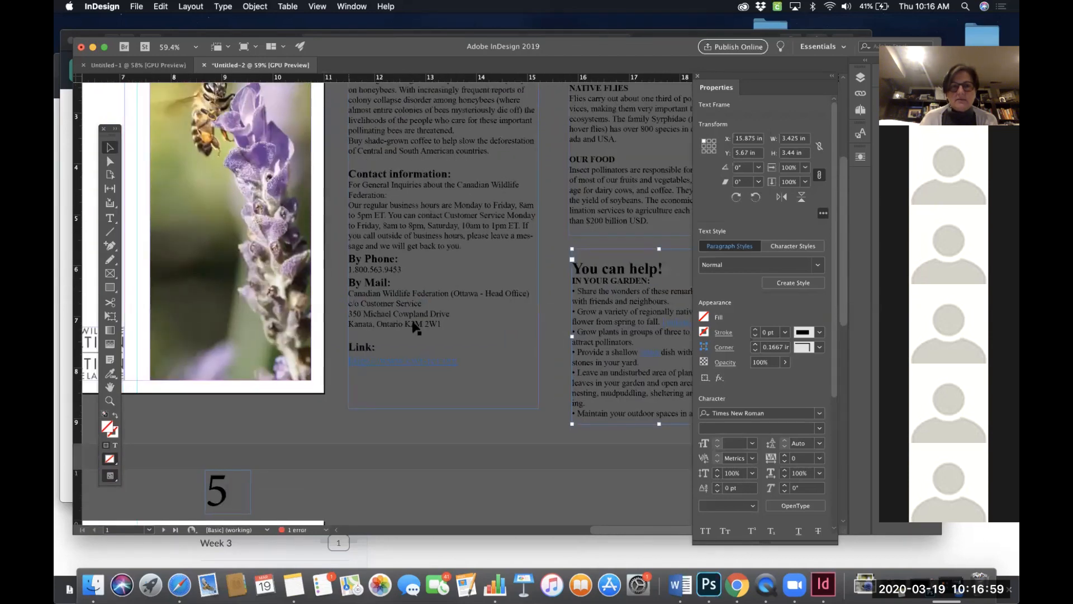
scroll(581, 316, down, 3)
scroll(582, 315, right, 1)
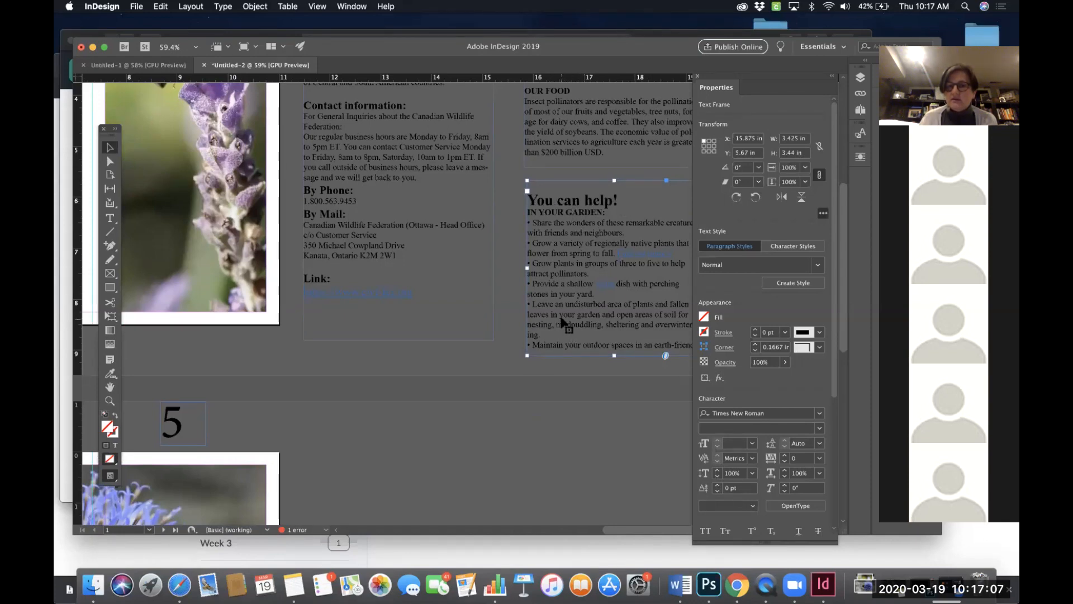
scroll(462, 304, down, 10)
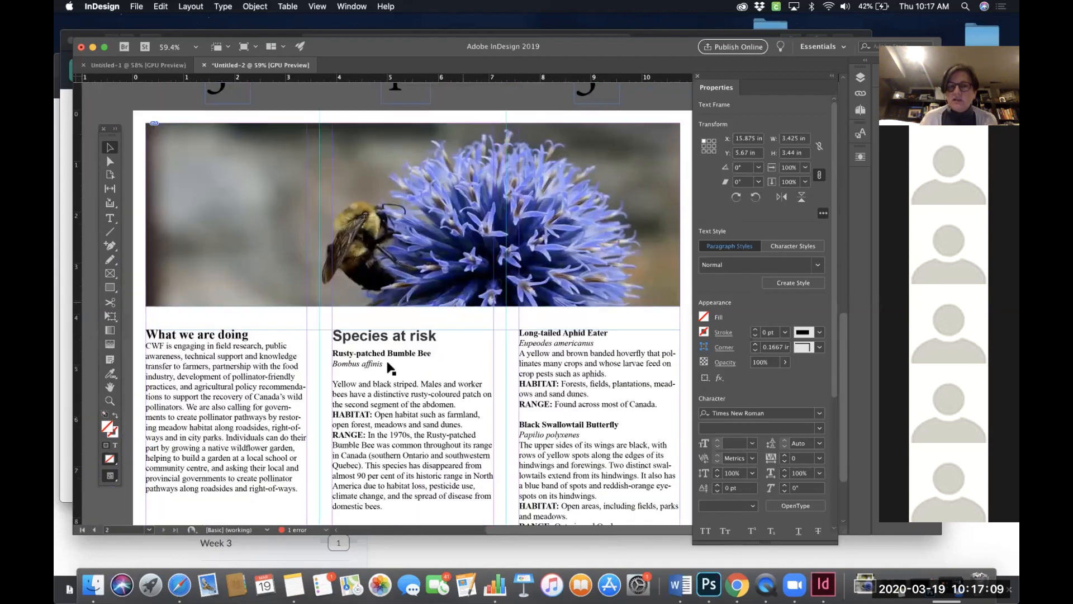
scroll(397, 264, up, 10)
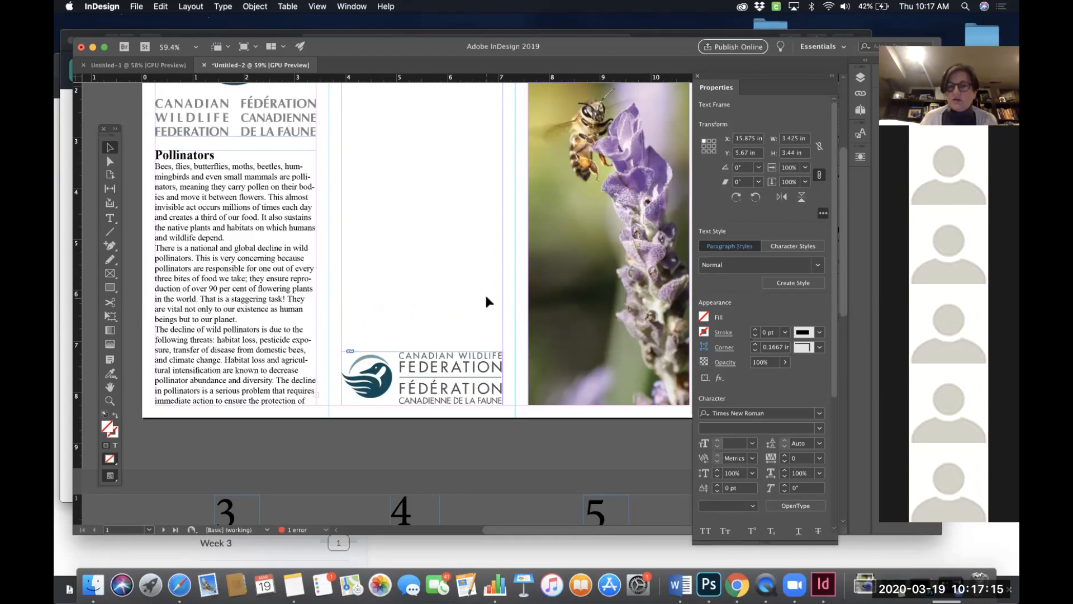
scroll(465, 310, up, 3)
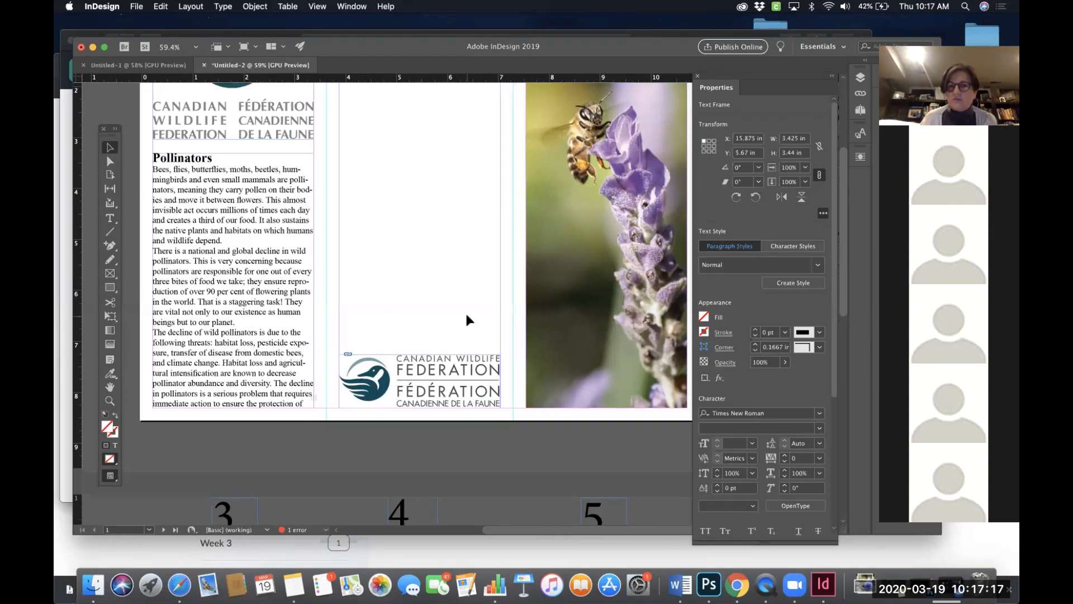
scroll(465, 311, right, 2)
scroll(595, 305, down, 2)
scroll(595, 306, right, 2)
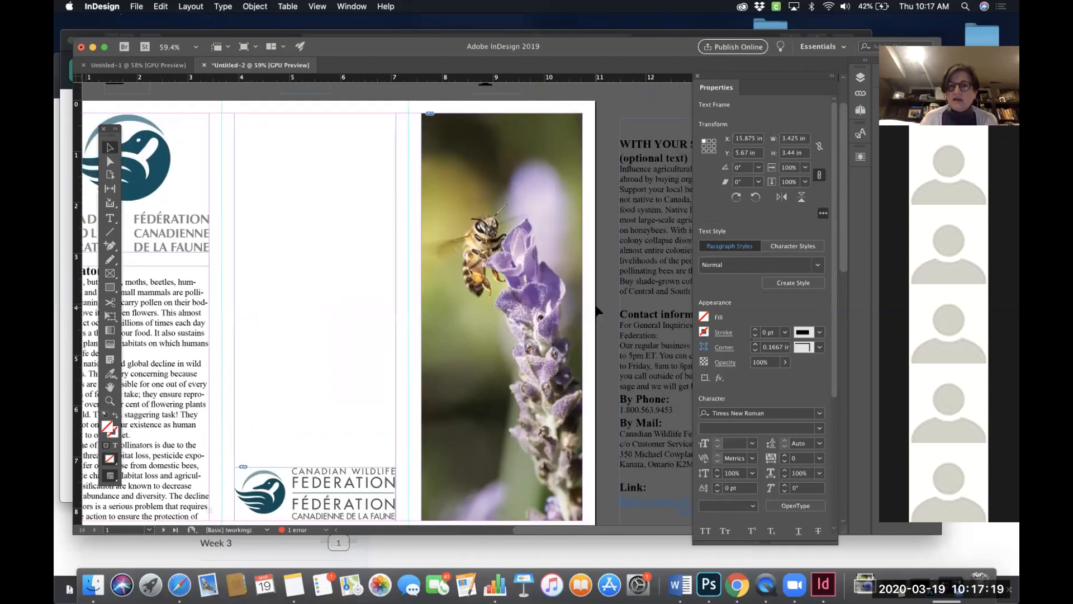
scroll(654, 302, up, 1)
scroll(654, 302, right, 2)
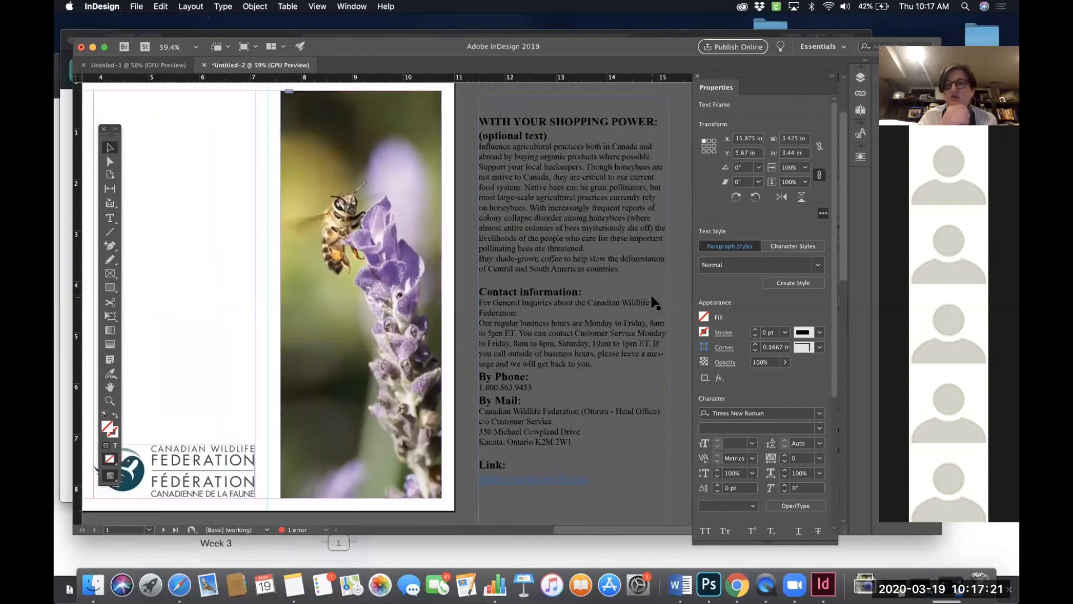
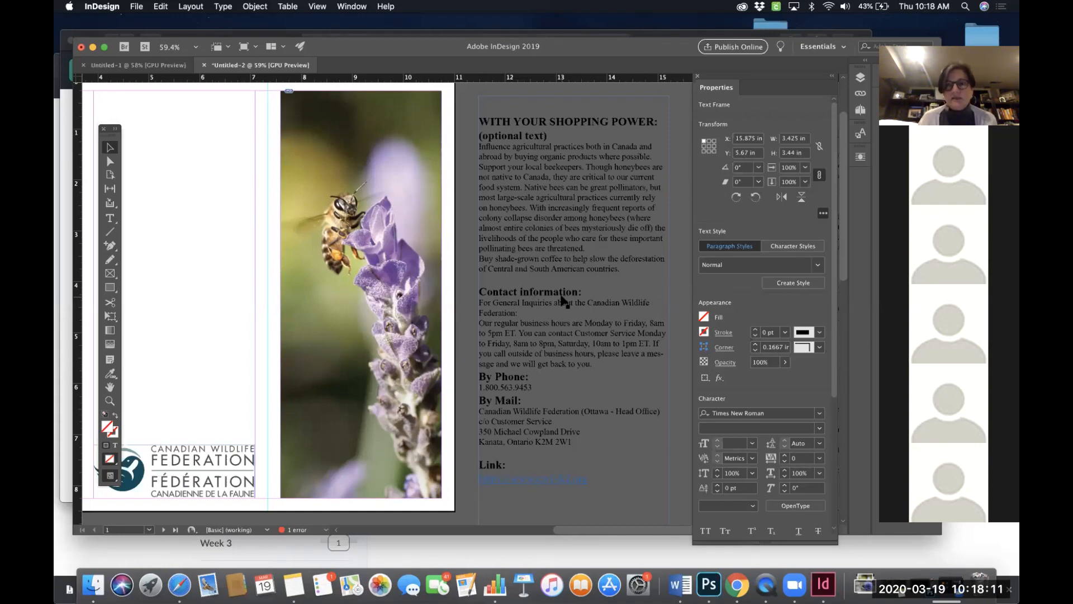
- Scroll through both pages of the brochure to review the photos and text columns in each panel
scroll(563, 302, left, 5)
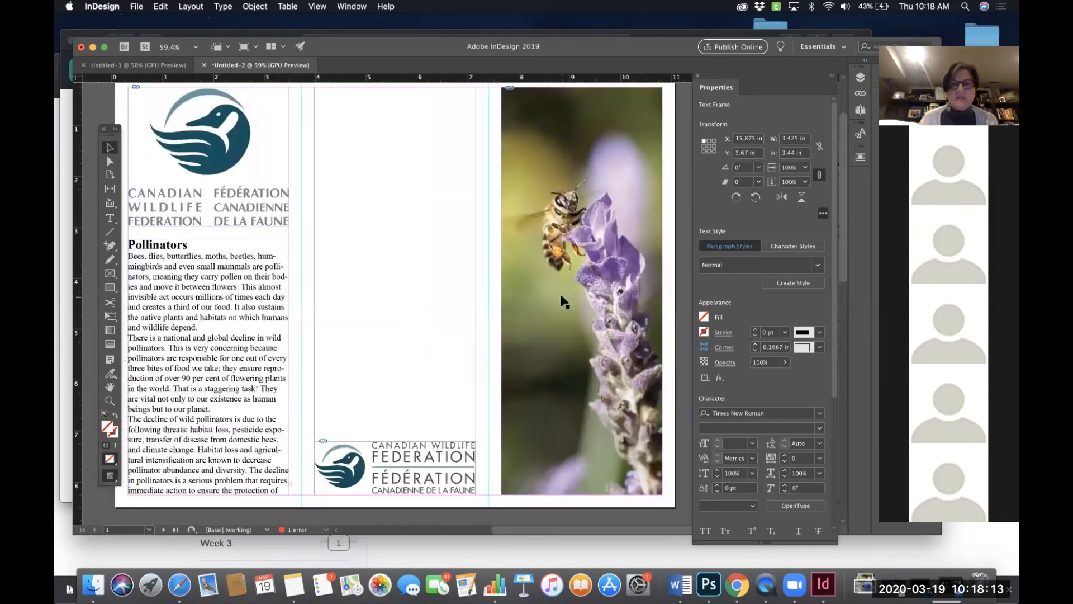
scroll(563, 302, down, 10)
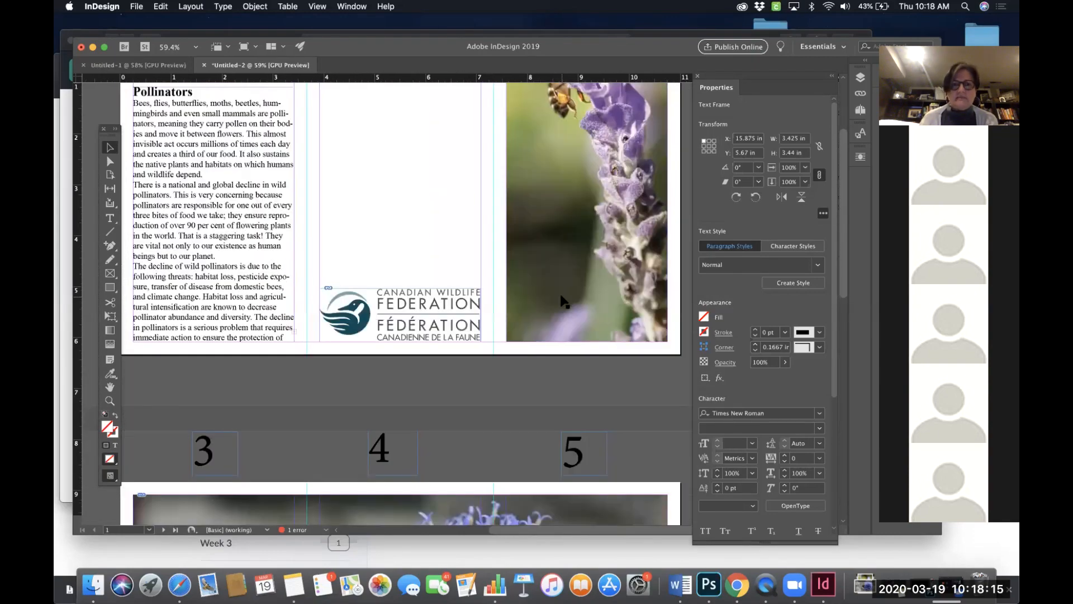
scroll(423, 279, left, 2)
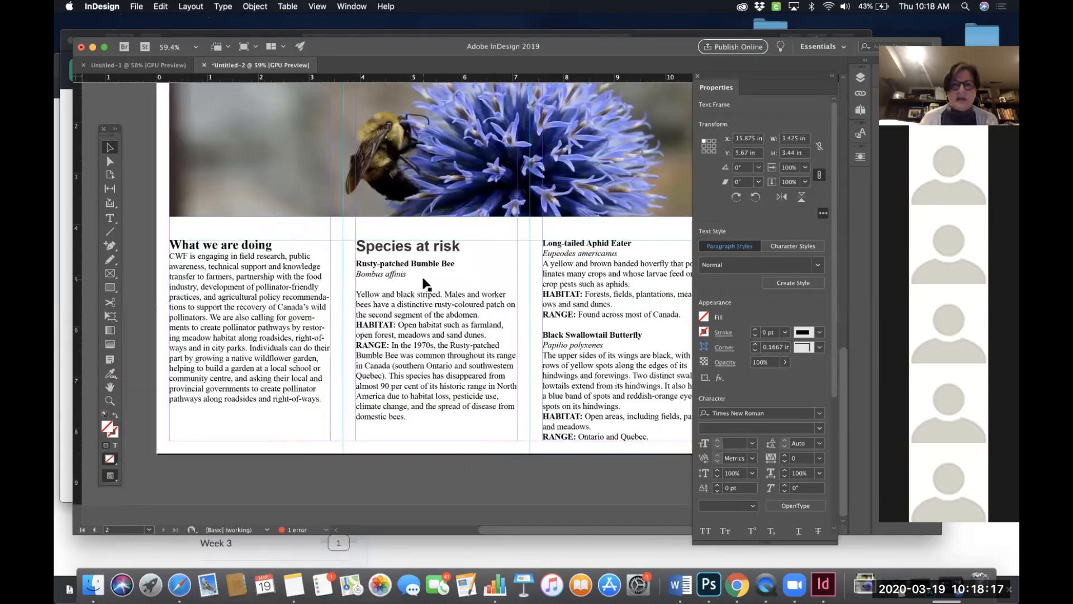
scroll(425, 282, up, 1)
scroll(425, 282, right, 1)
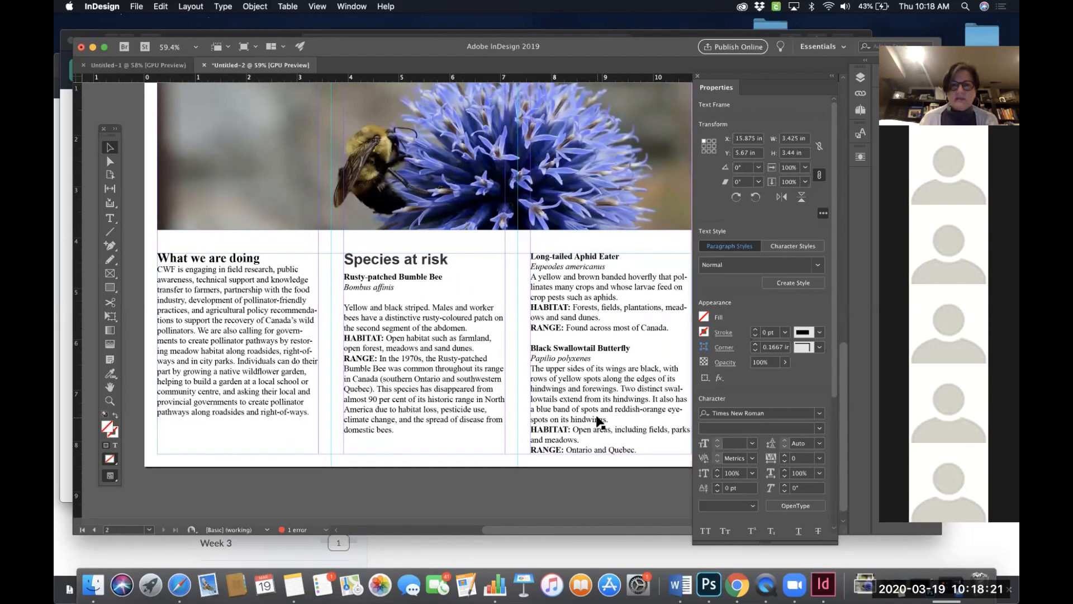
scroll(531, 368, up, 5)
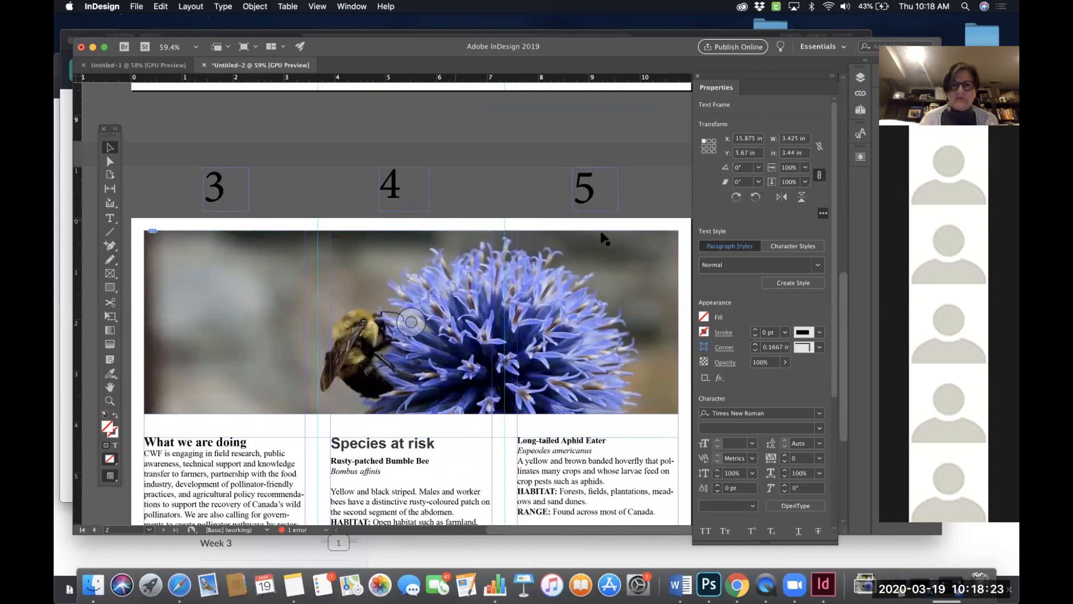
scroll(423, 346, down, 3)
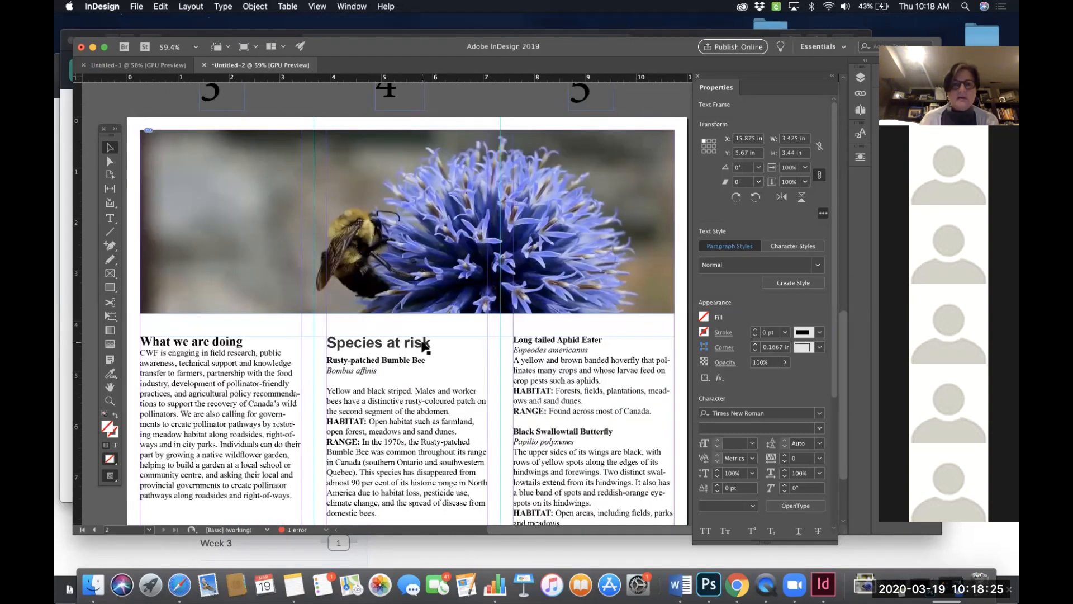
scroll(423, 346, down, 2)
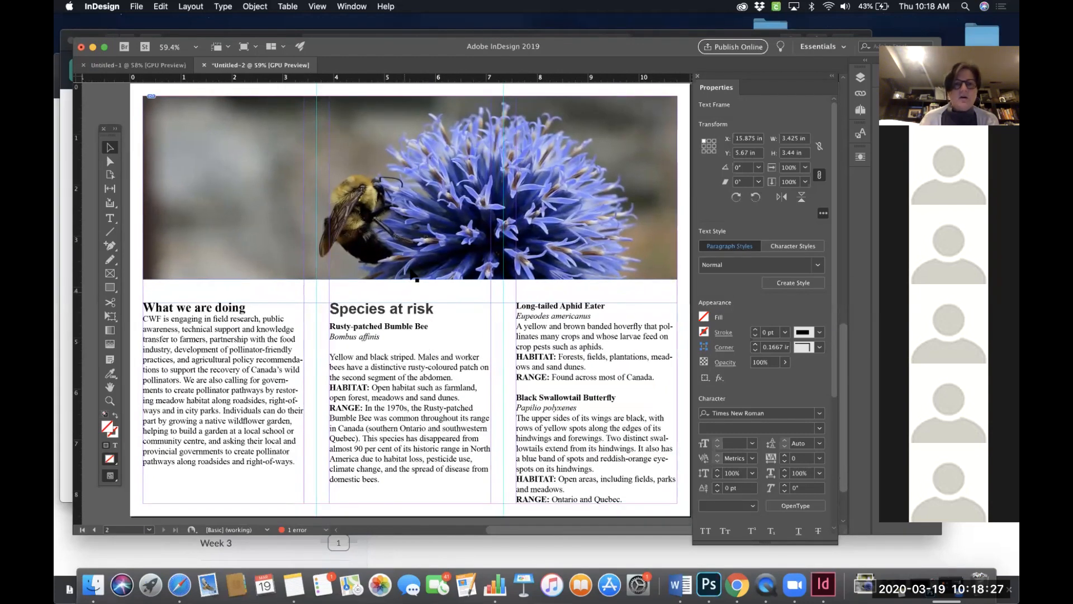
- Extend the bumblebee photo frame's bottom edge so the image is about 3.8 in tall
click(412, 279)
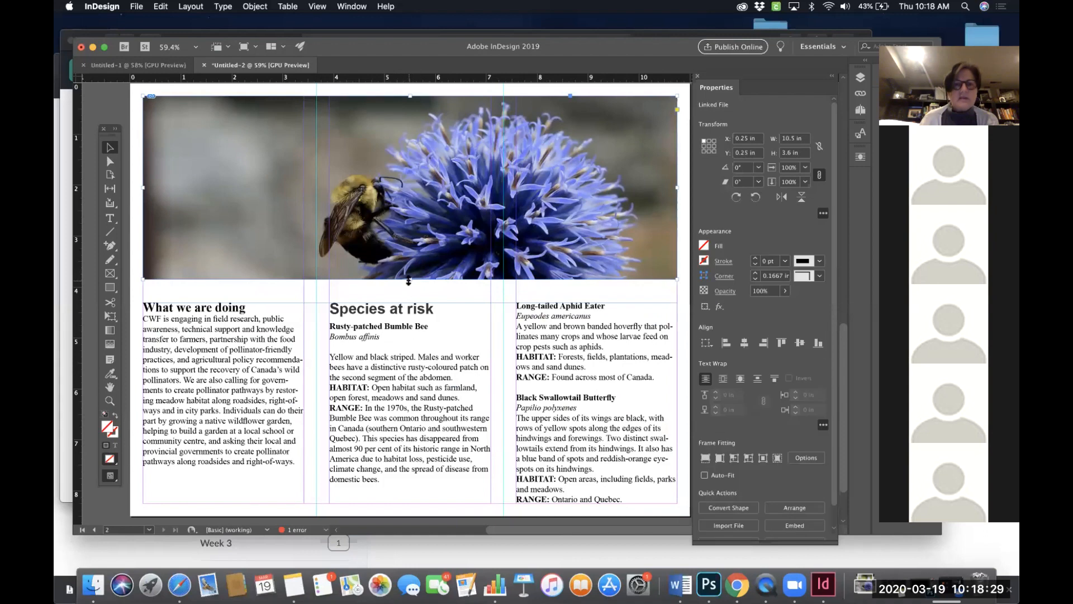
drag(409, 281, 408, 289)
key(super+1)
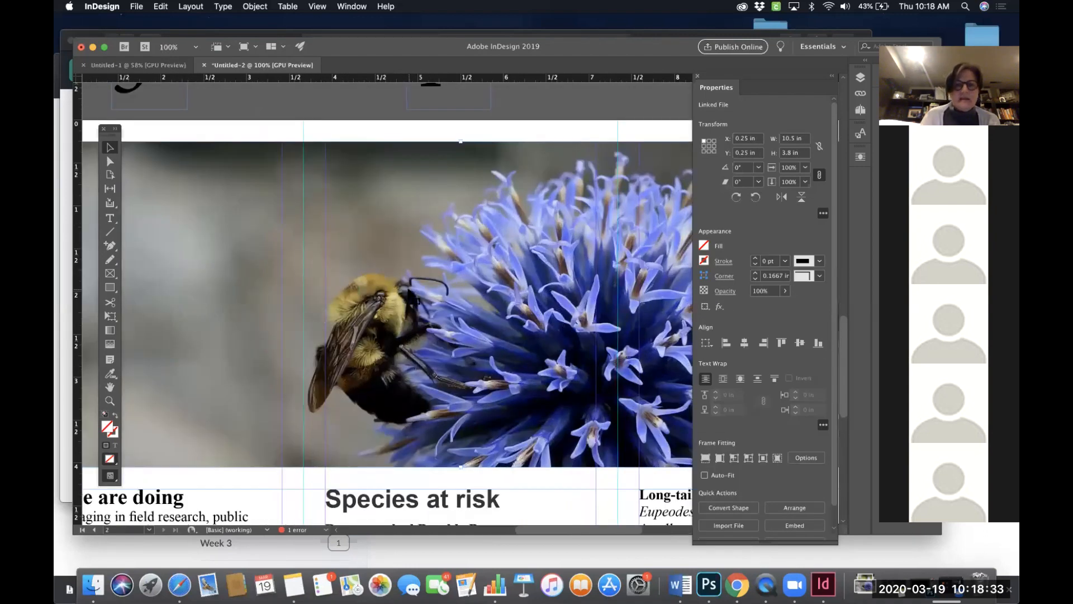
scroll(409, 289, down, 5)
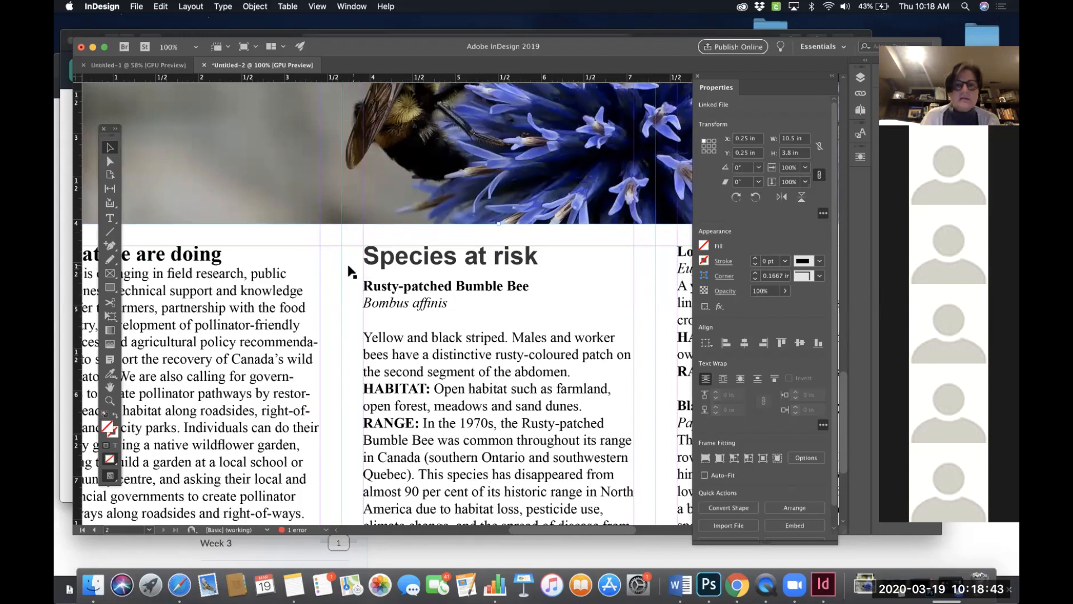
scroll(349, 273, down, 1)
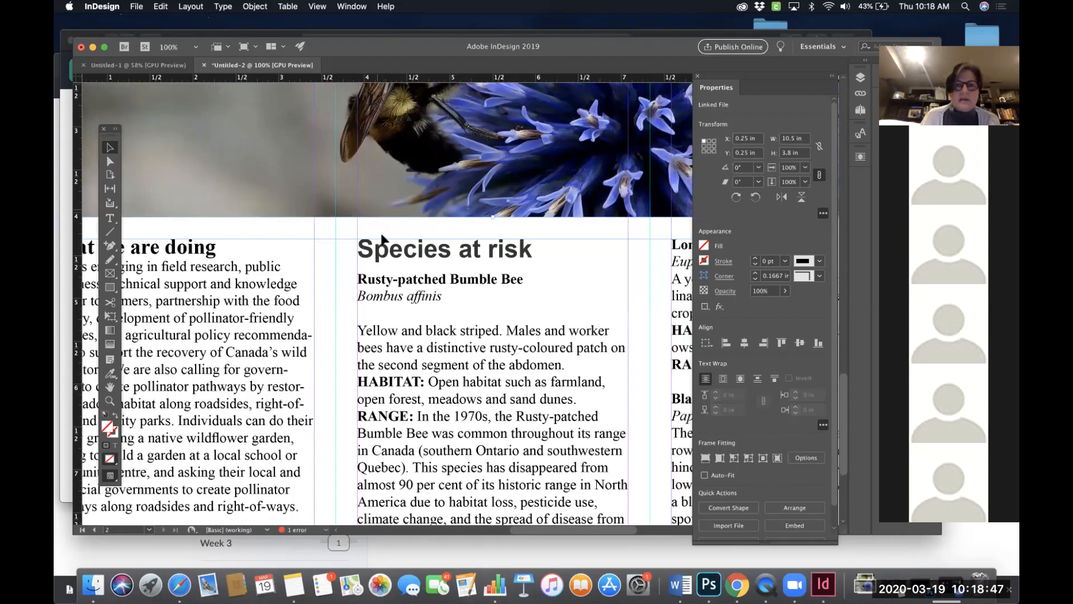
key(super+0)
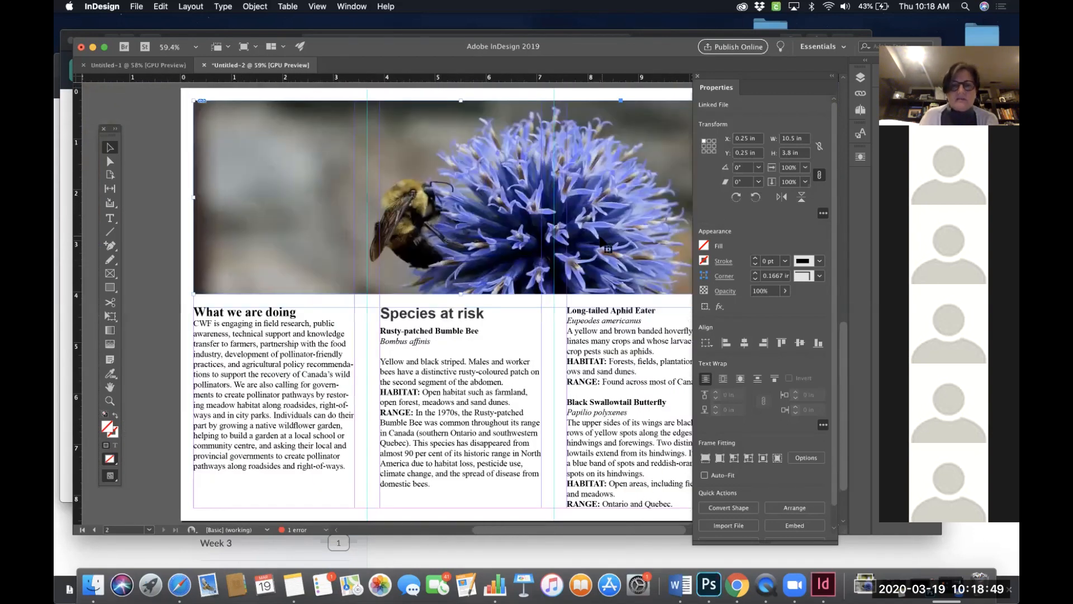
- Copy the Contact information section from the pasteboard text and paste it into a new text frame drawn in the middle front panel
scroll(522, 339, right, 2)
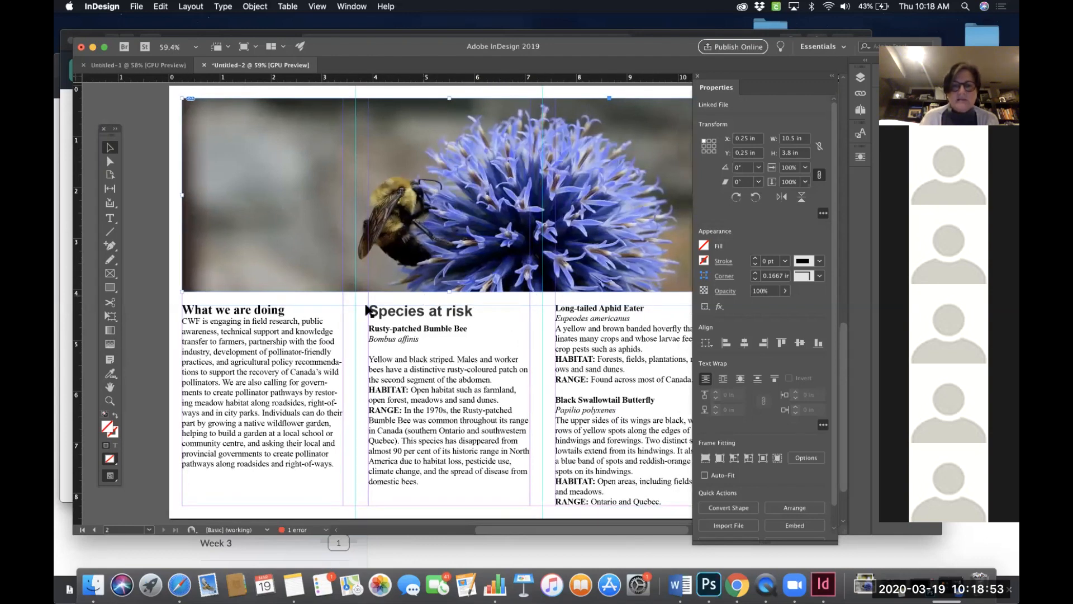
scroll(540, 330, up, 10)
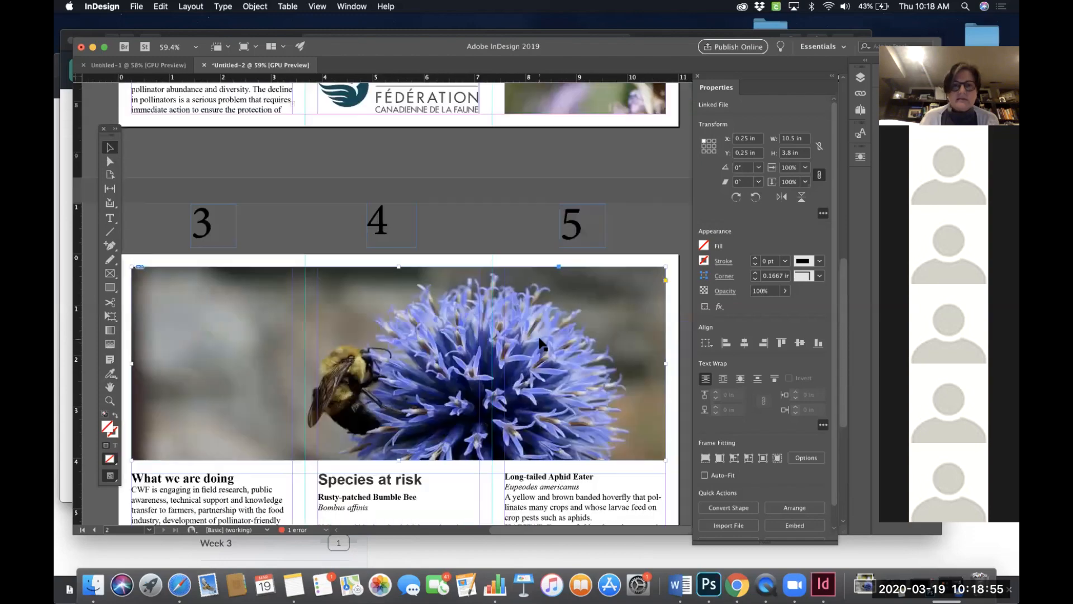
scroll(540, 343, up, 3)
scroll(540, 344, left, 1)
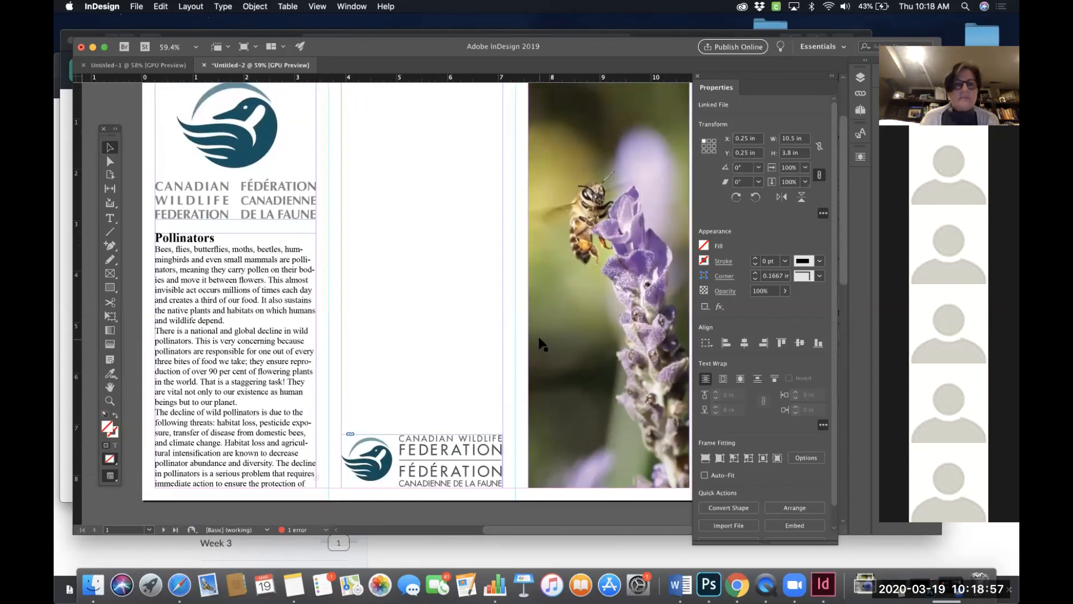
scroll(540, 343, up, 1)
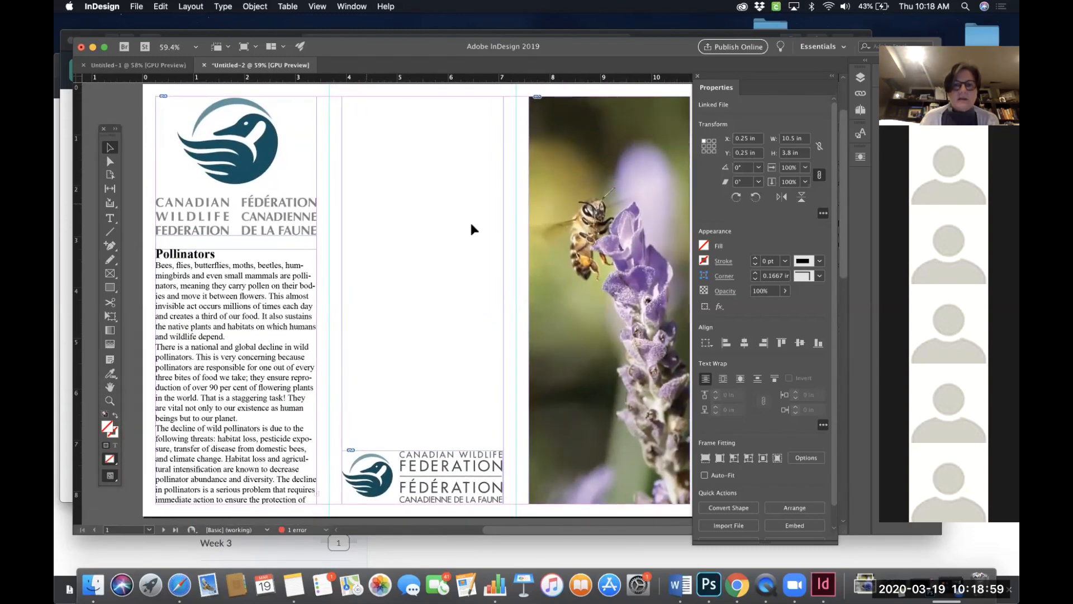
scroll(421, 271, right, 10)
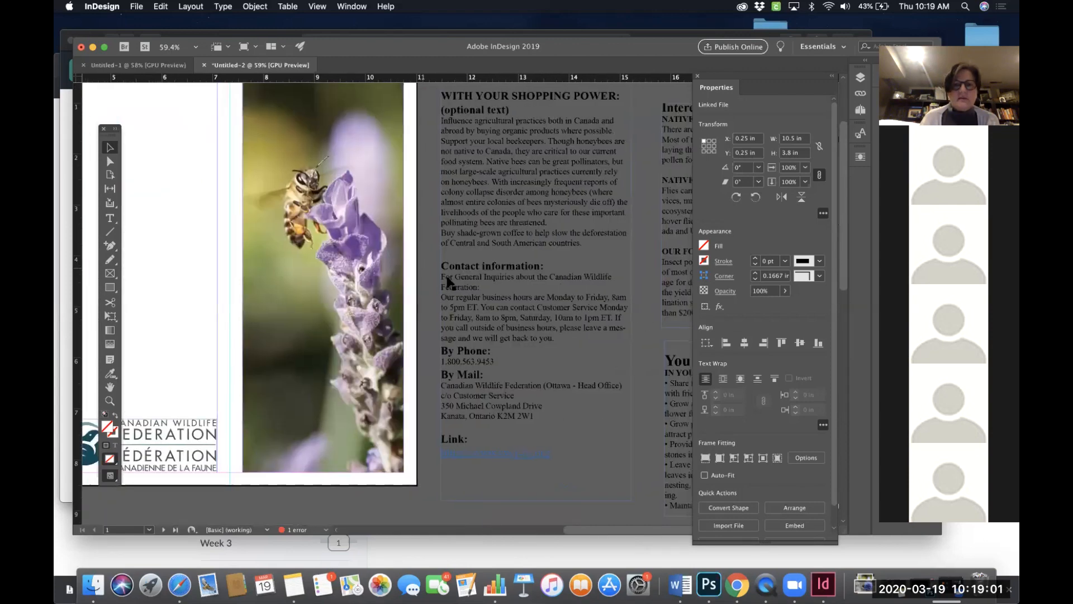
double_click(538, 415)
drag(448, 389, 424, 272)
key(super+c)
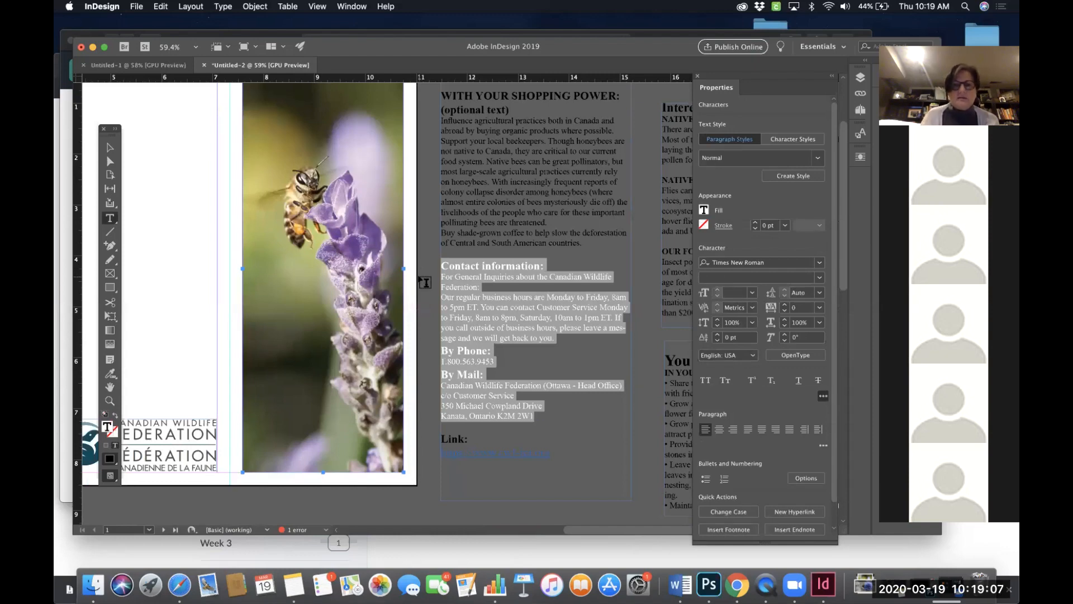
scroll(425, 283, left, 1)
scroll(425, 282, left, 2)
scroll(425, 283, up, 1)
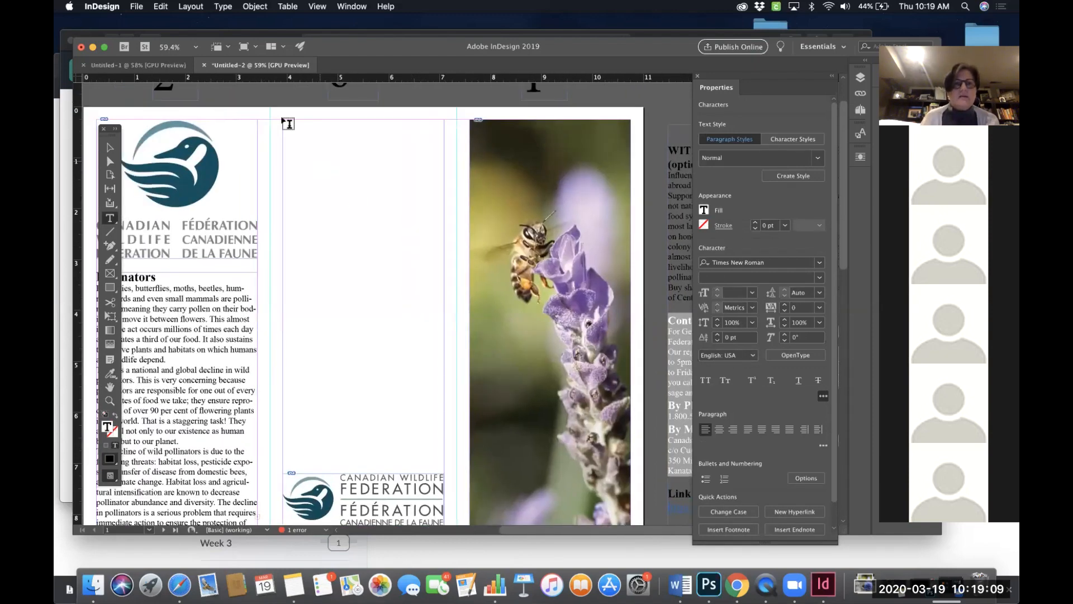
drag(283, 120, 445, 331)
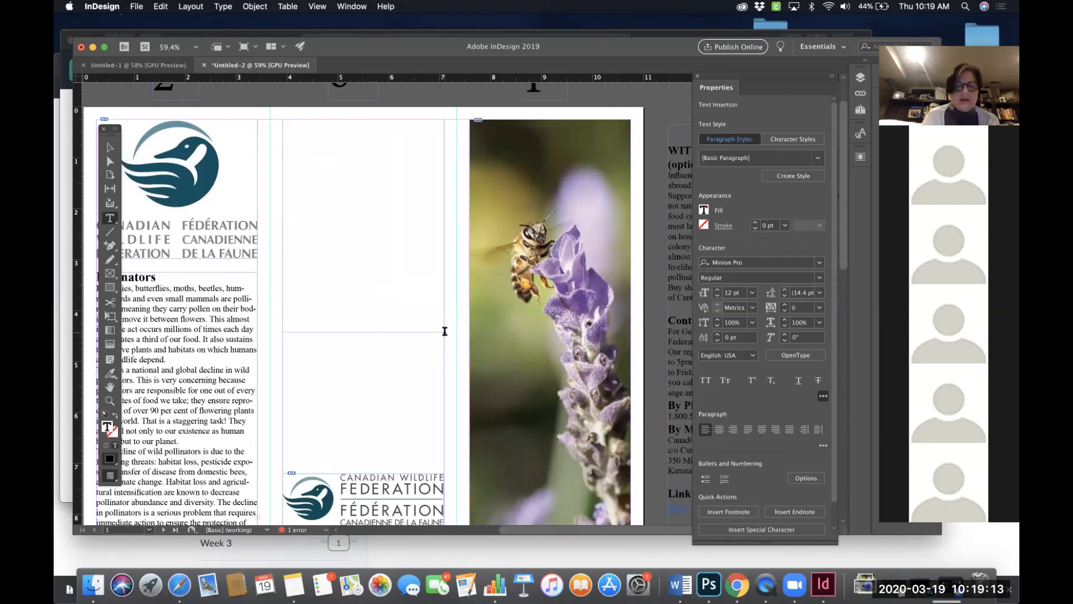
key(super+v)
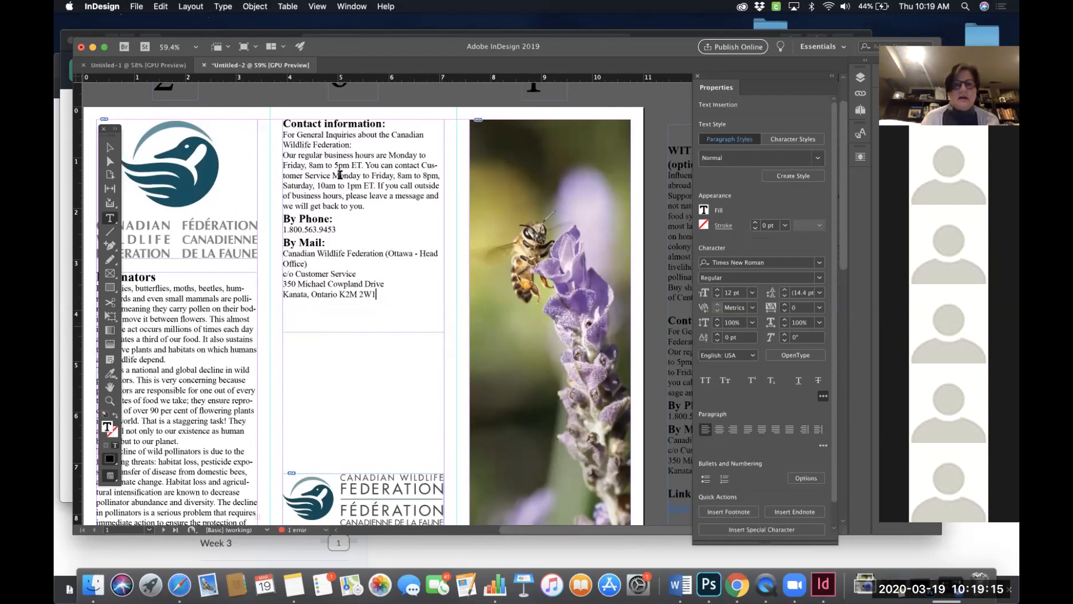
- Move the Contact information frame down in the middle panel so its top sits at about 1.875 in
scroll(397, 329, down, 5)
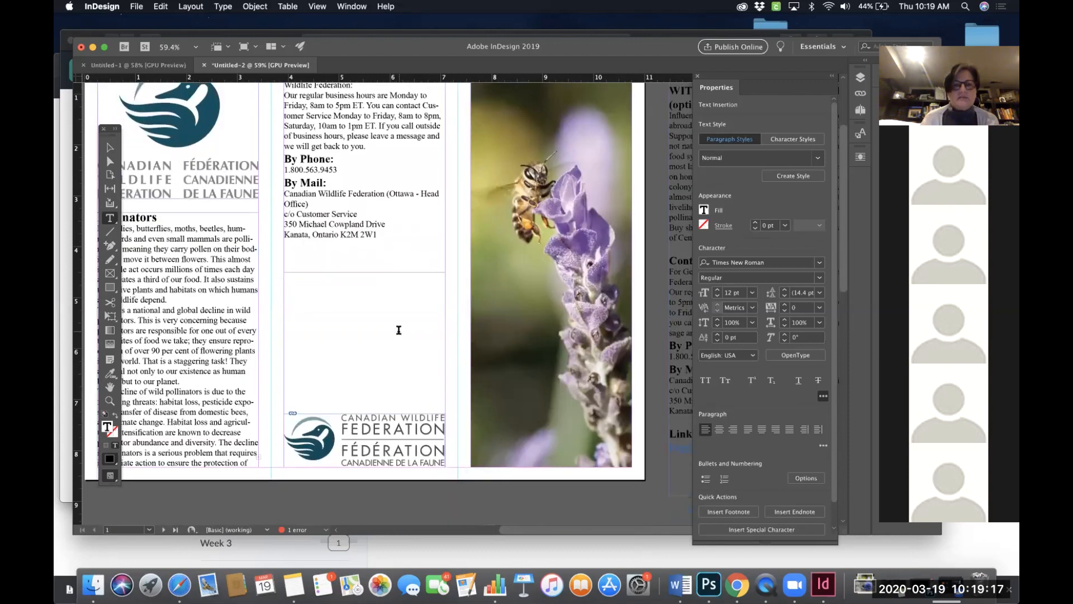
scroll(363, 252, up, 5)
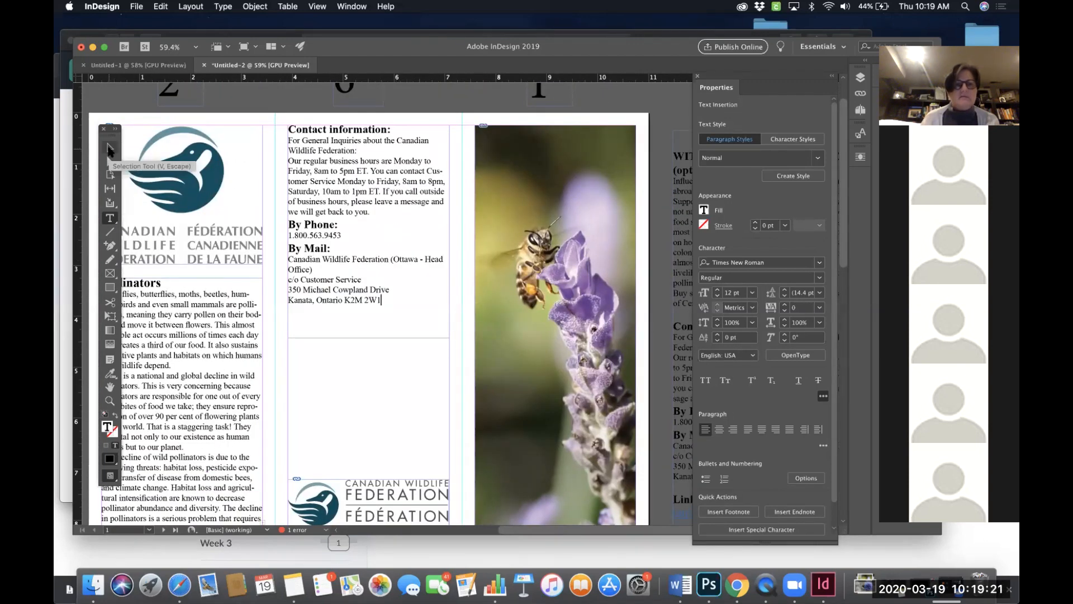
click(110, 148)
drag(361, 142, 360, 222)
scroll(403, 263, down, 3)
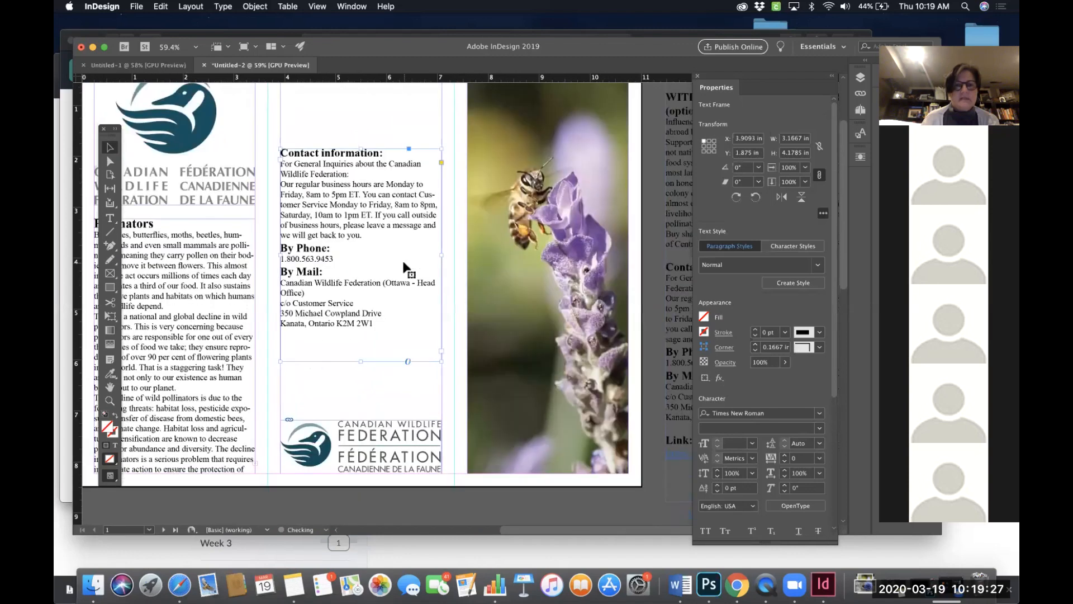
scroll(408, 268, up, 1)
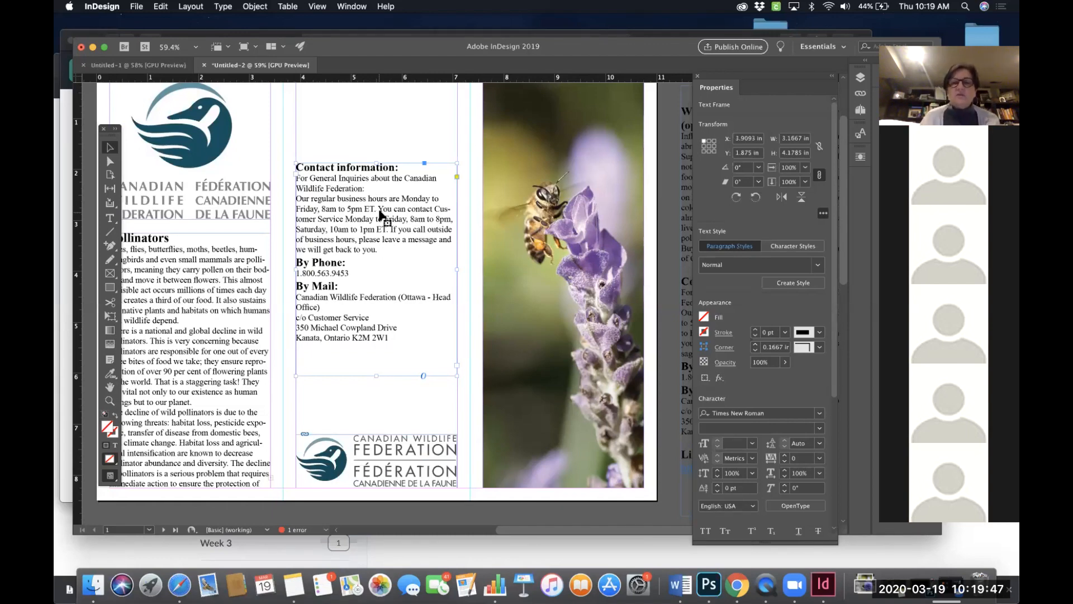
- Scroll around the front panels to review the position of the Contact information frame
scroll(390, 207, down, 1)
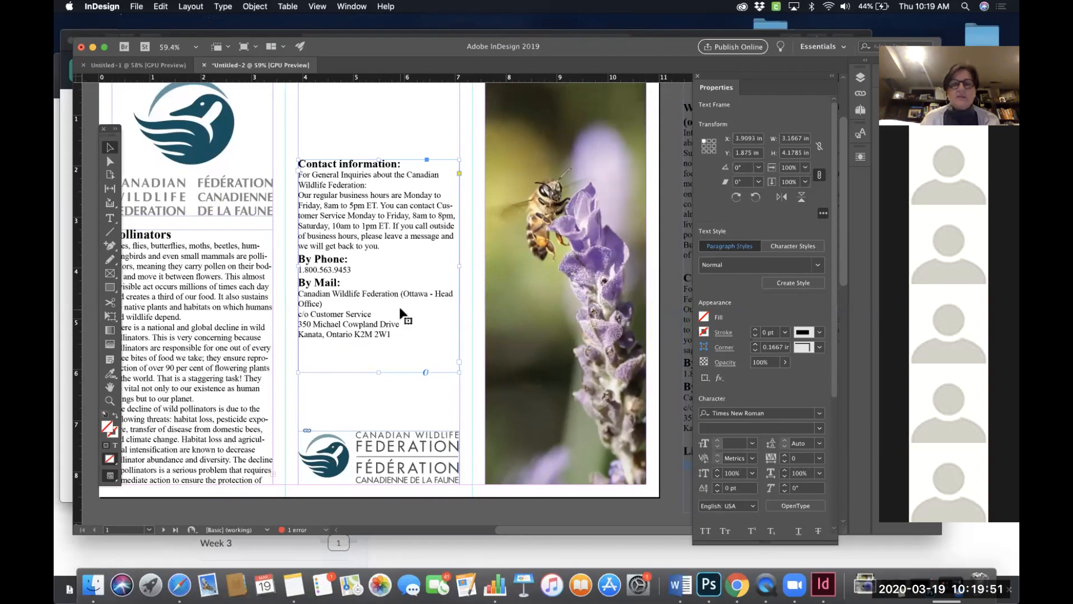
scroll(400, 308, down, 9)
scroll(399, 308, up, 7)
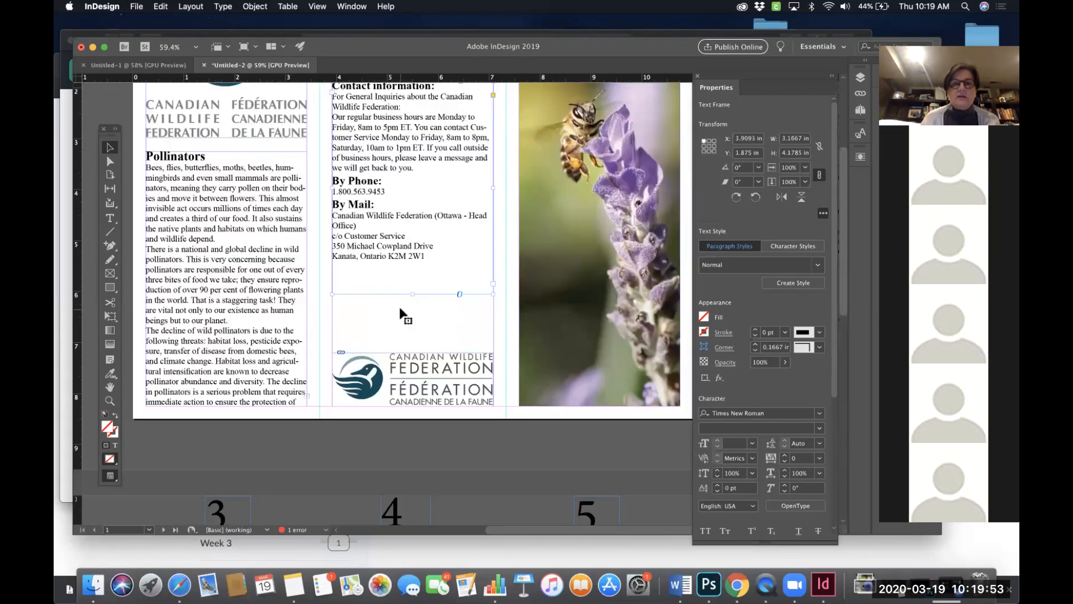
scroll(400, 309, up, 2)
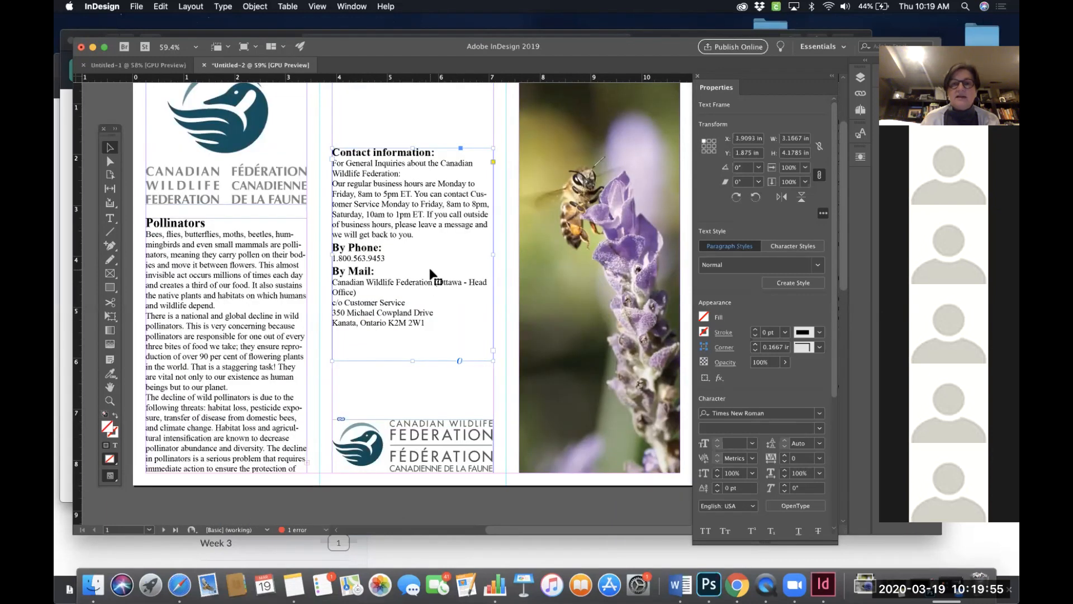
scroll(430, 274, up, 1)
scroll(430, 274, right, 1)
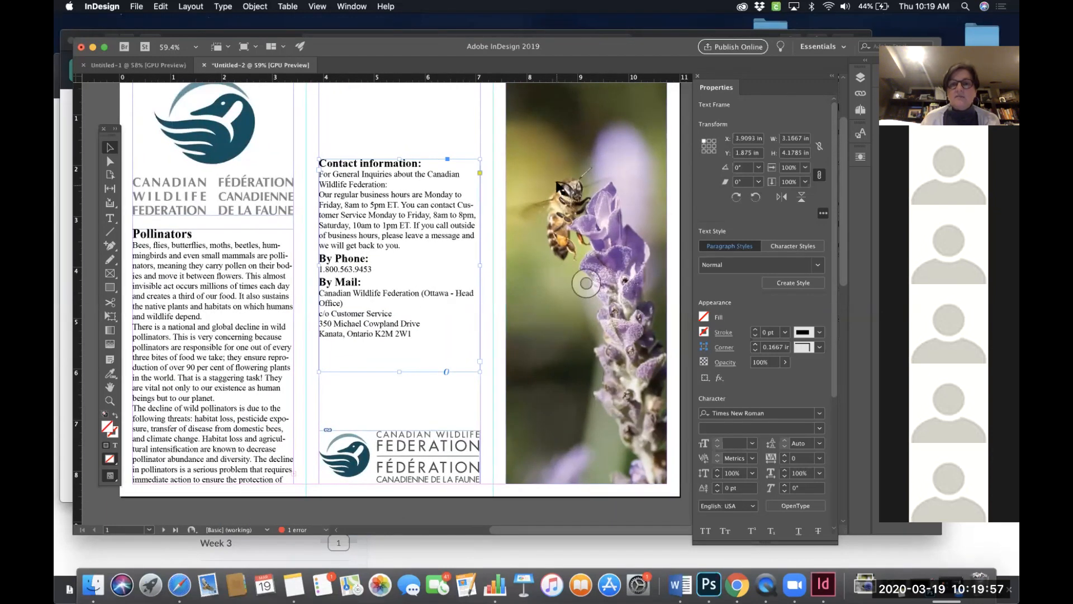
scroll(586, 283, up, 3)
scroll(585, 283, right, 2)
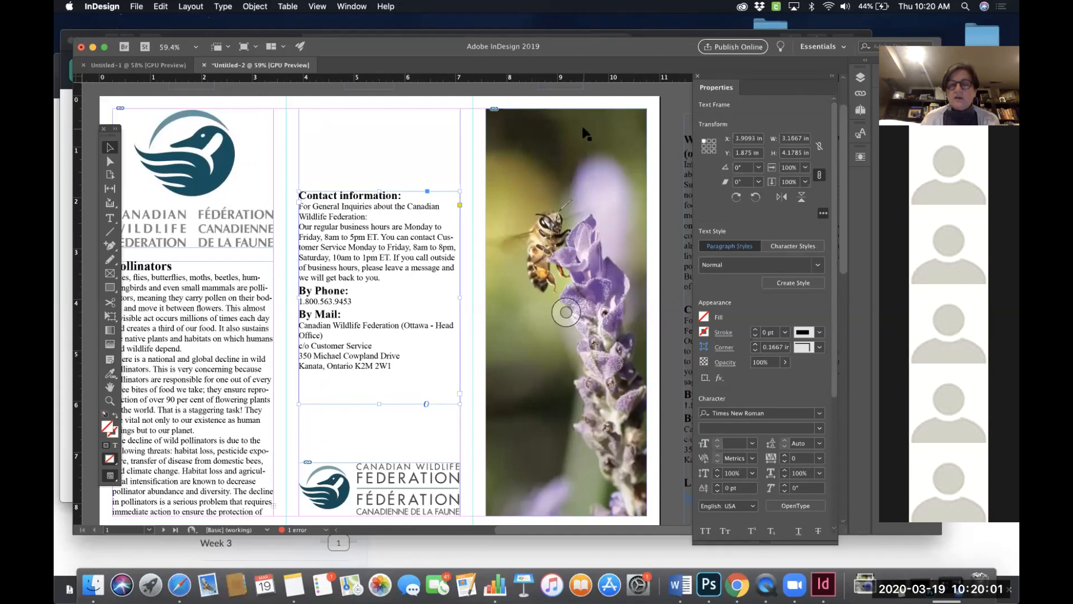
scroll(581, 263, down, 5)
scroll(582, 263, right, 1)
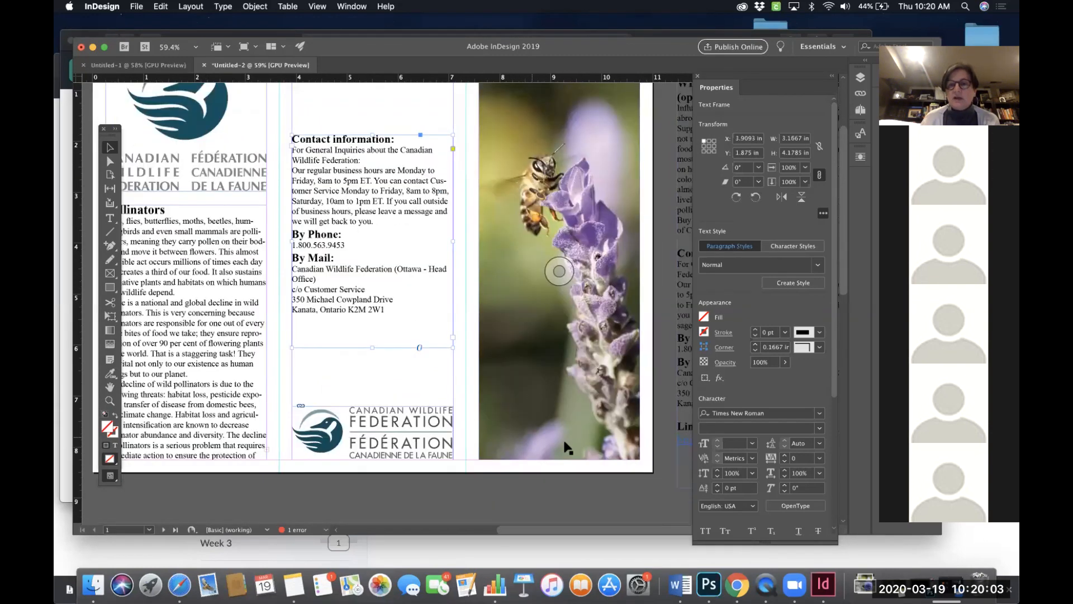
scroll(554, 425, up, 3)
scroll(553, 425, left, 2)
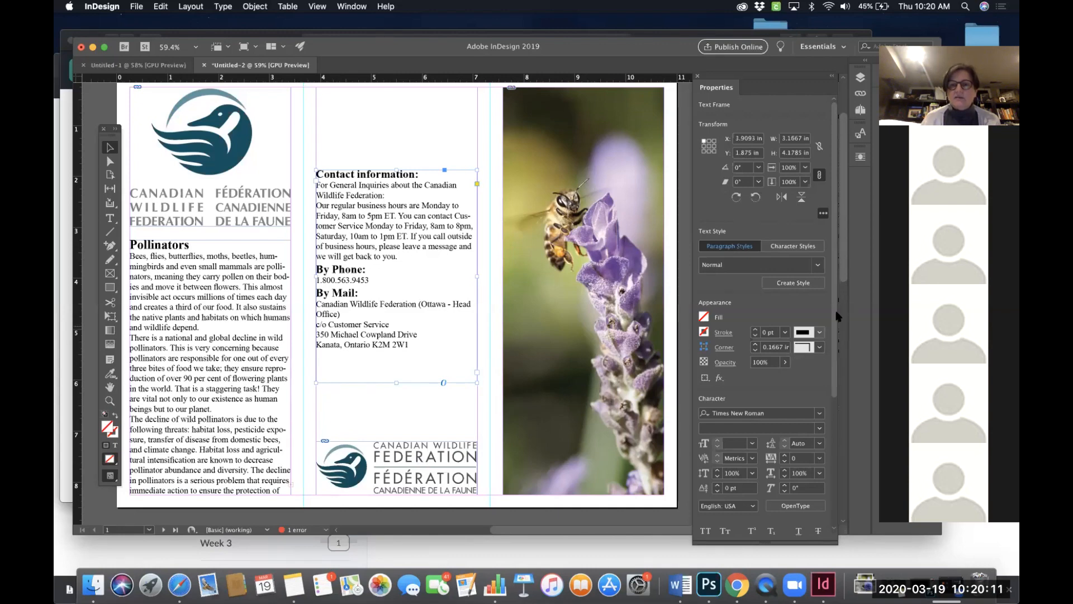
- Center-align the text in the Contact information frame
scroll(831, 402, down, 3)
scroll(831, 403, down, 3)
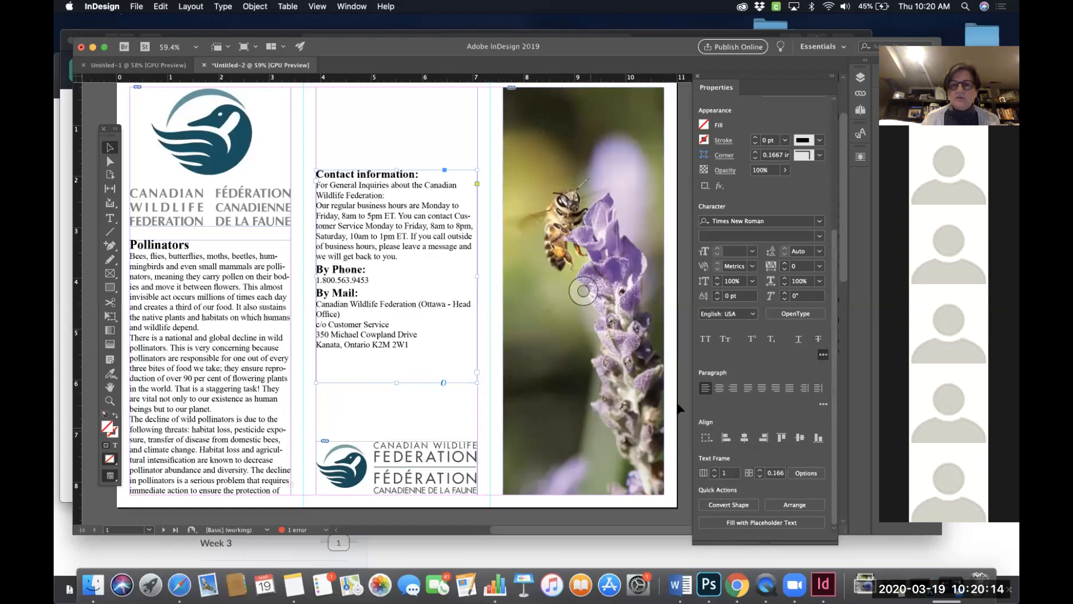
click(720, 388)
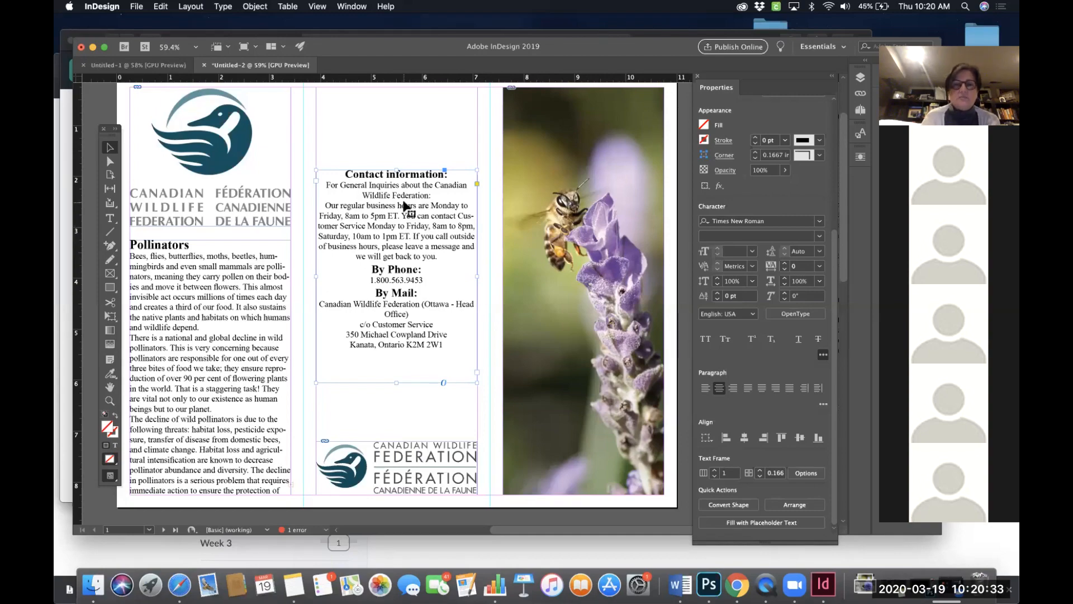
key(super+equal)
key(super+equal)
key(super+equal)
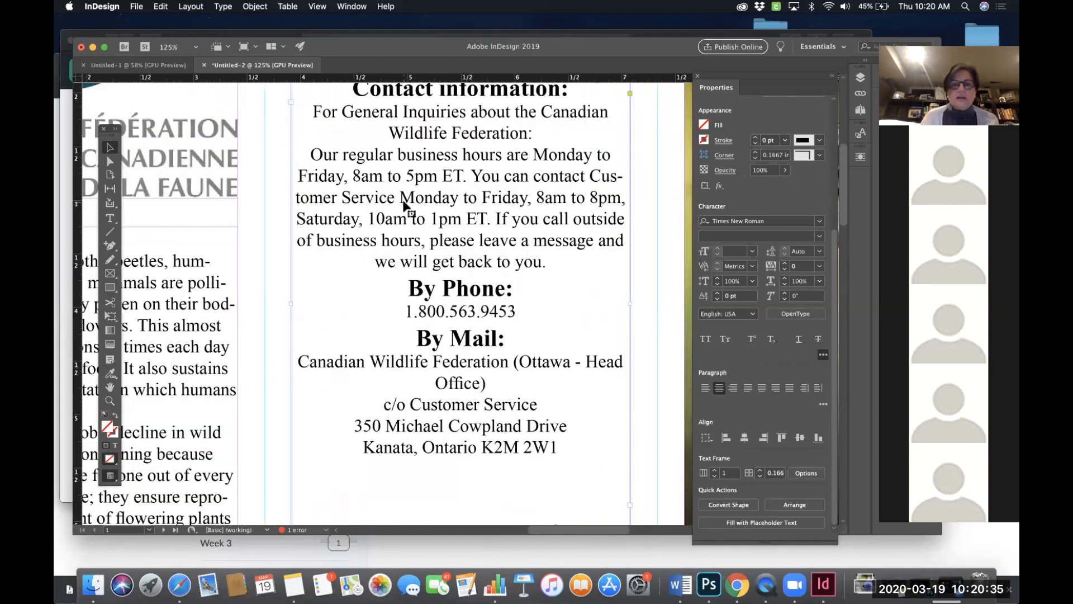
- Break the Contact information intro line after "about the" and add an empty line before "Our regular business hours"
scroll(402, 199, up, 3)
scroll(403, 200, right, 3)
scroll(404, 206, down, 2)
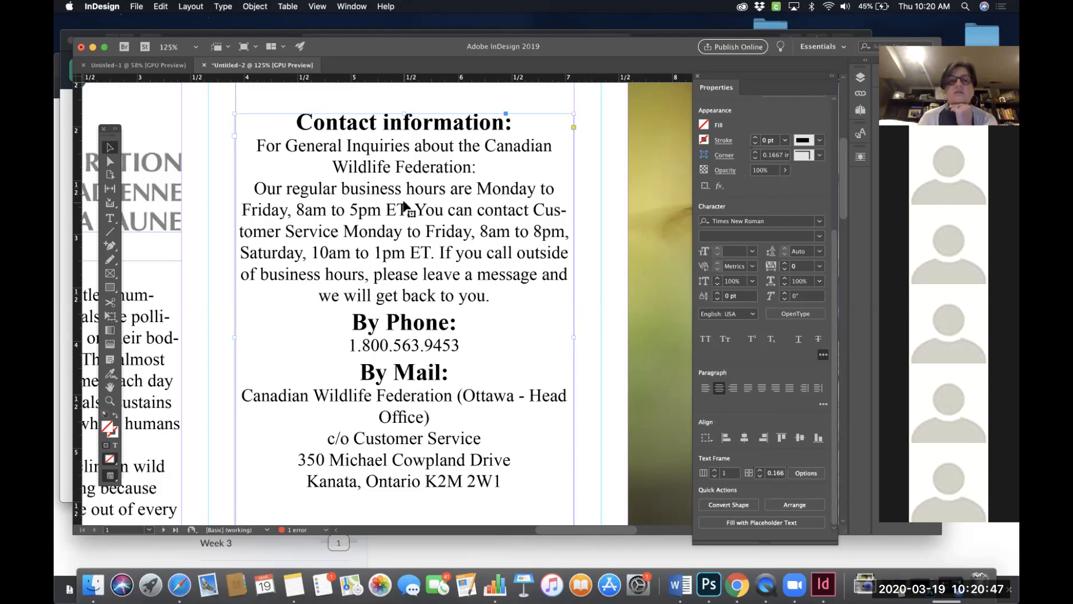
click(110, 218)
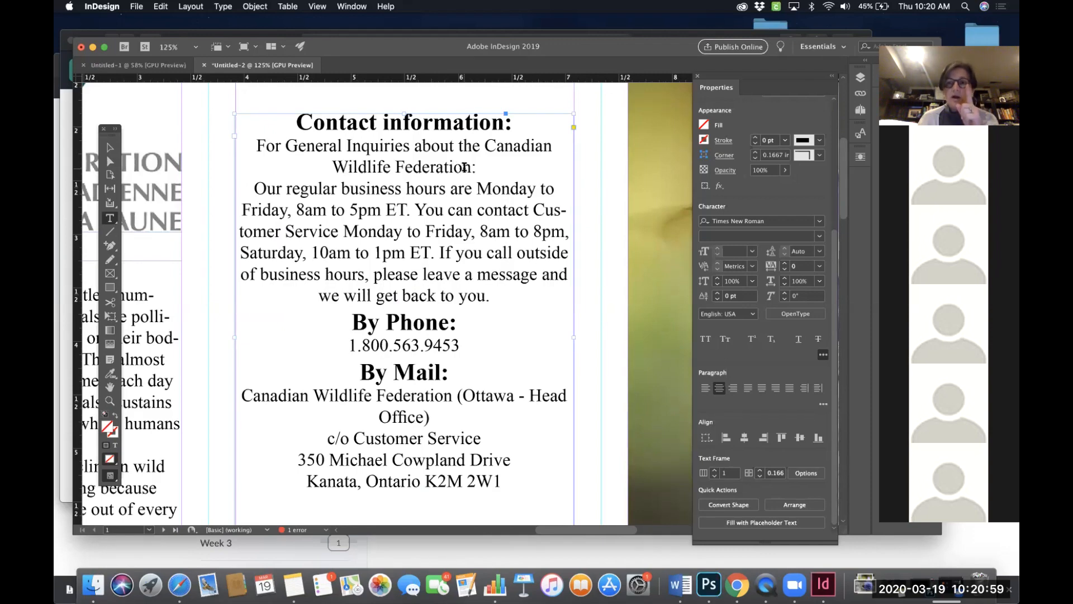
click(484, 147)
key(Return)
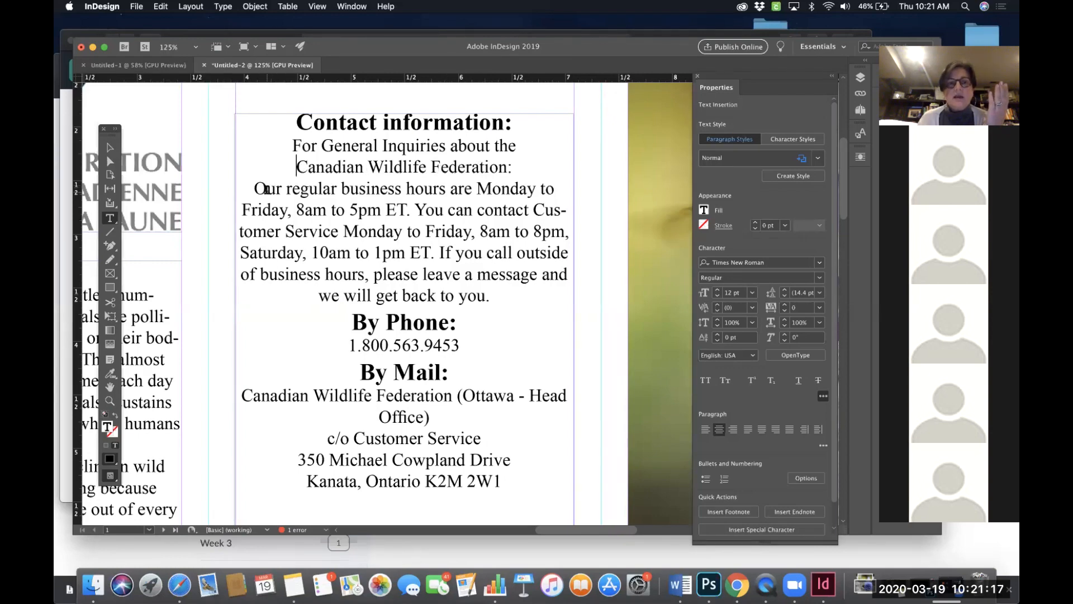
click(256, 188)
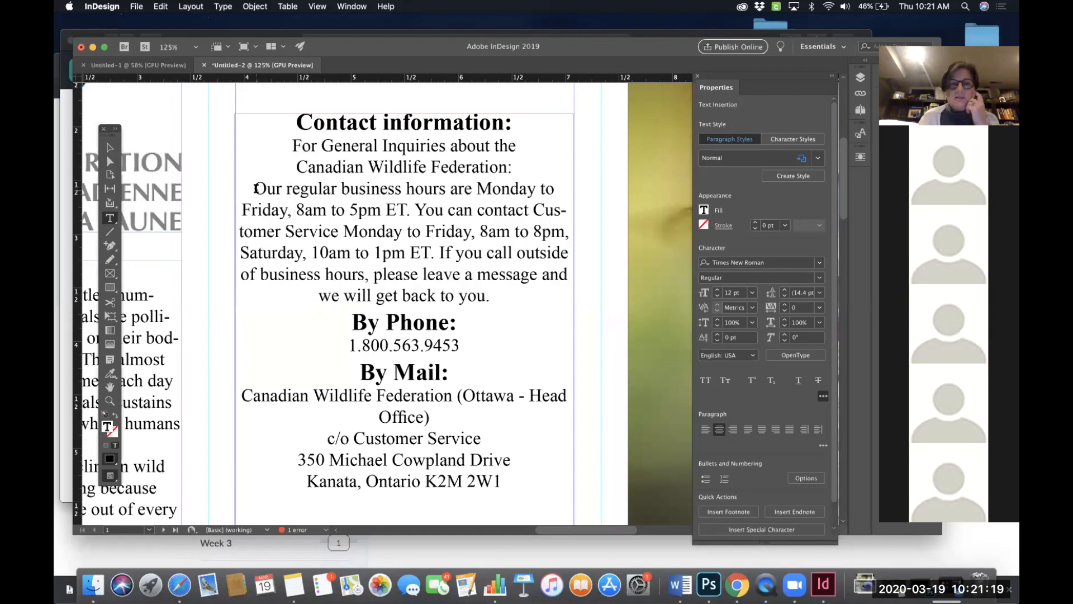
key(Return)
- Break the business hours sentence after "hours are" and add an empty line after "8am to 5pm ET."
scroll(395, 213, down, 1)
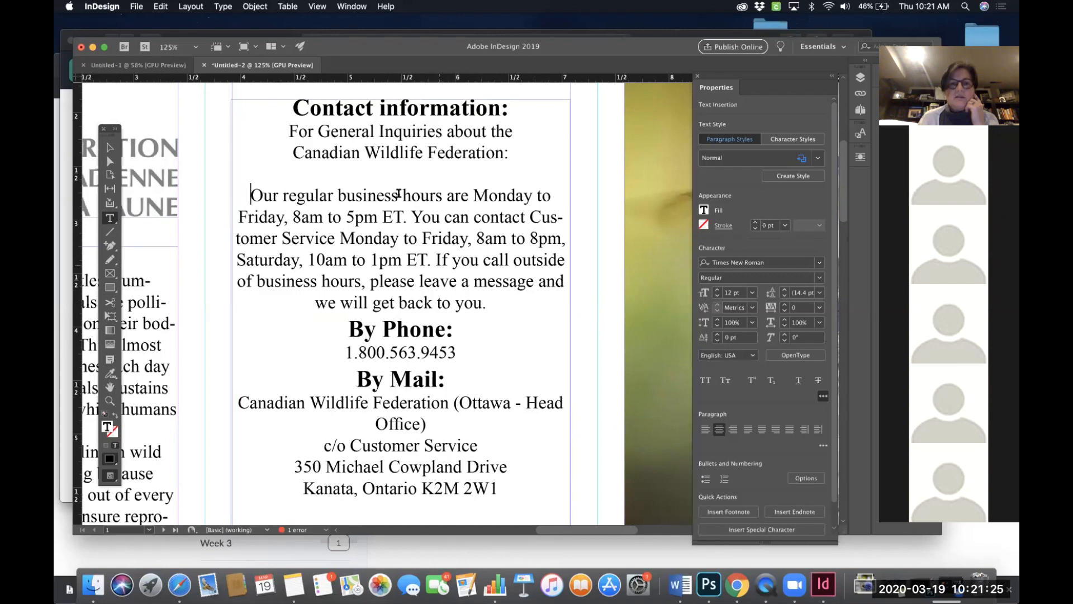
click(473, 194)
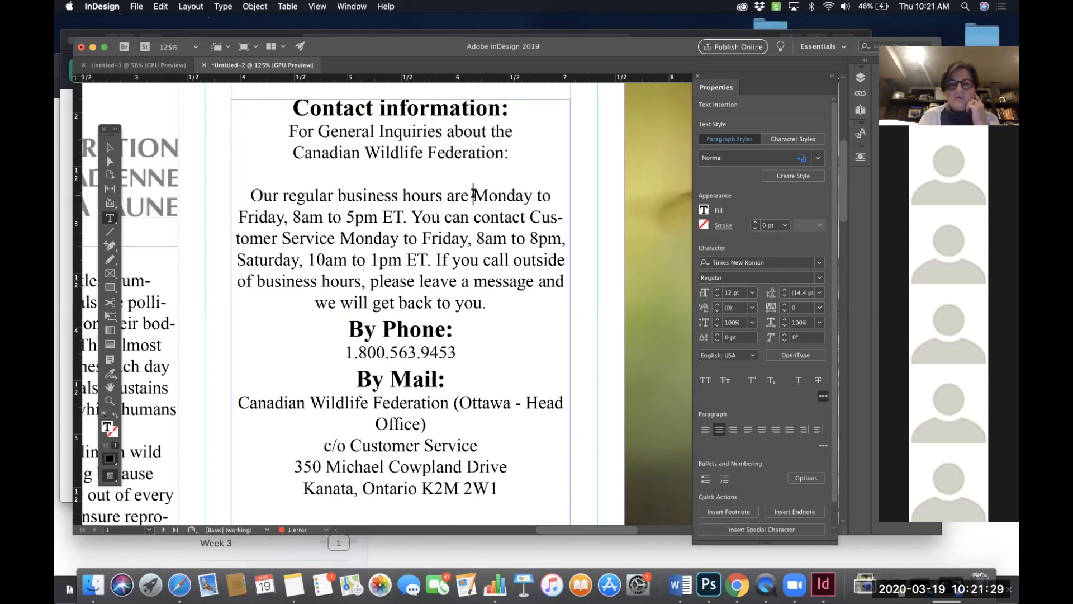
key(Return)
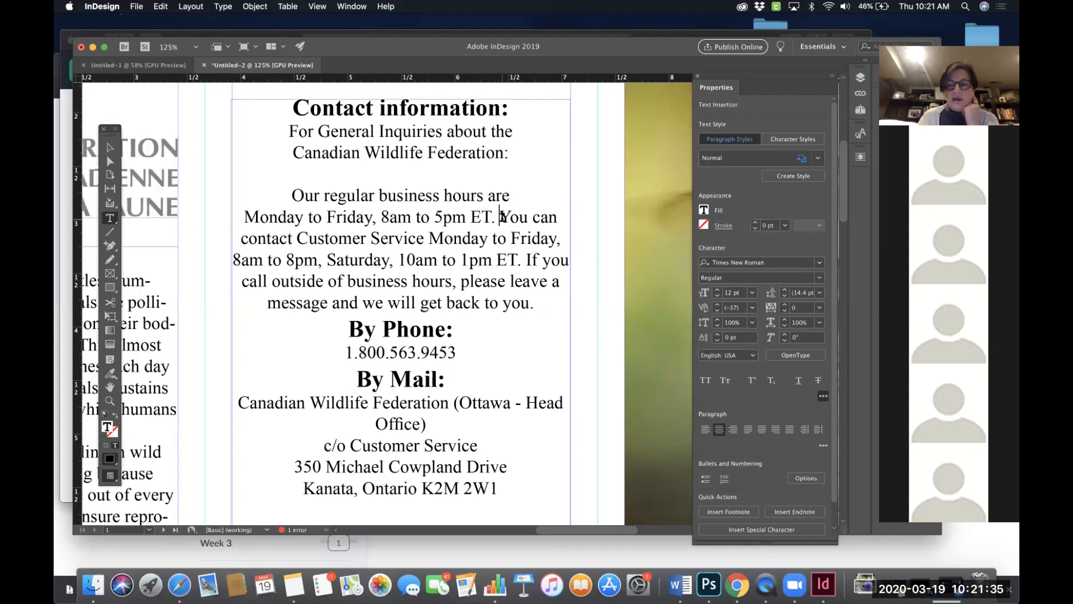
click(502, 216)
key(Return)
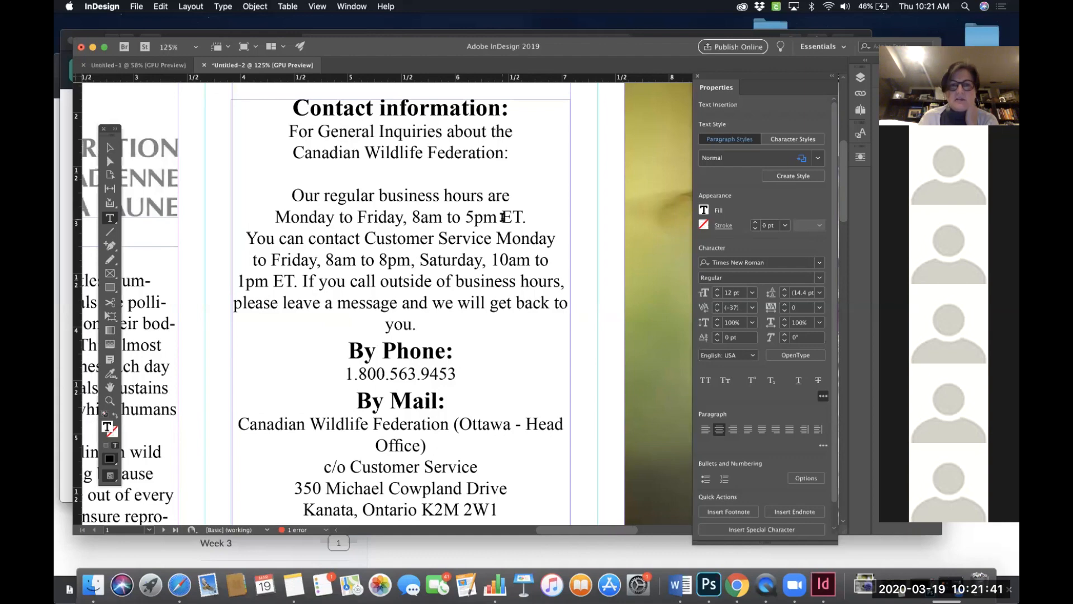
key(Return)
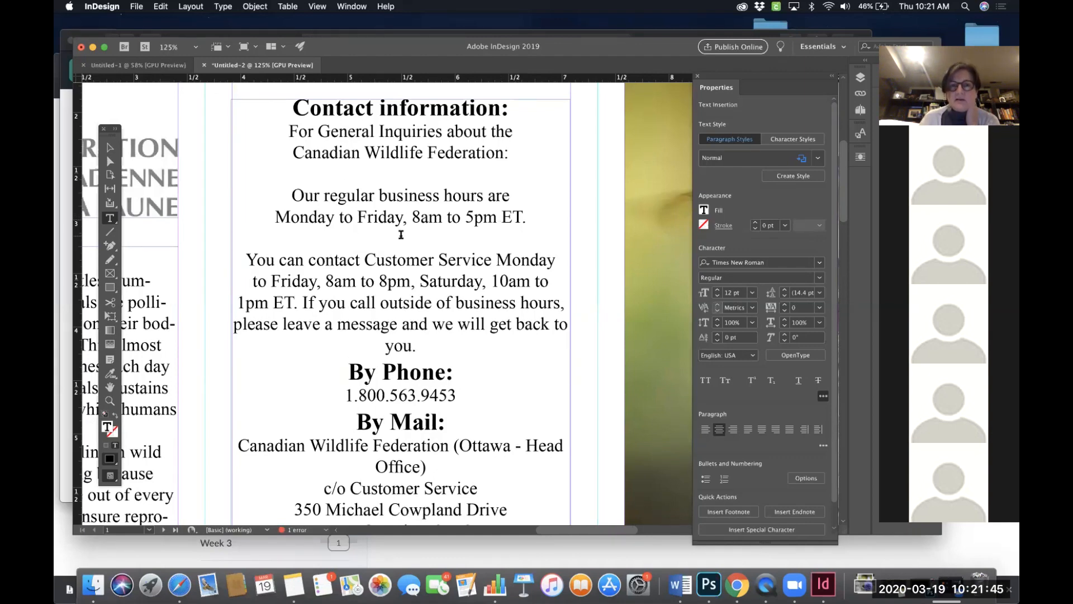
- Insert soft line breaks in the Customer Service paragraph after "Customer Service", "8am to 8pm," and "1pm ET."
scroll(391, 206, down, 3)
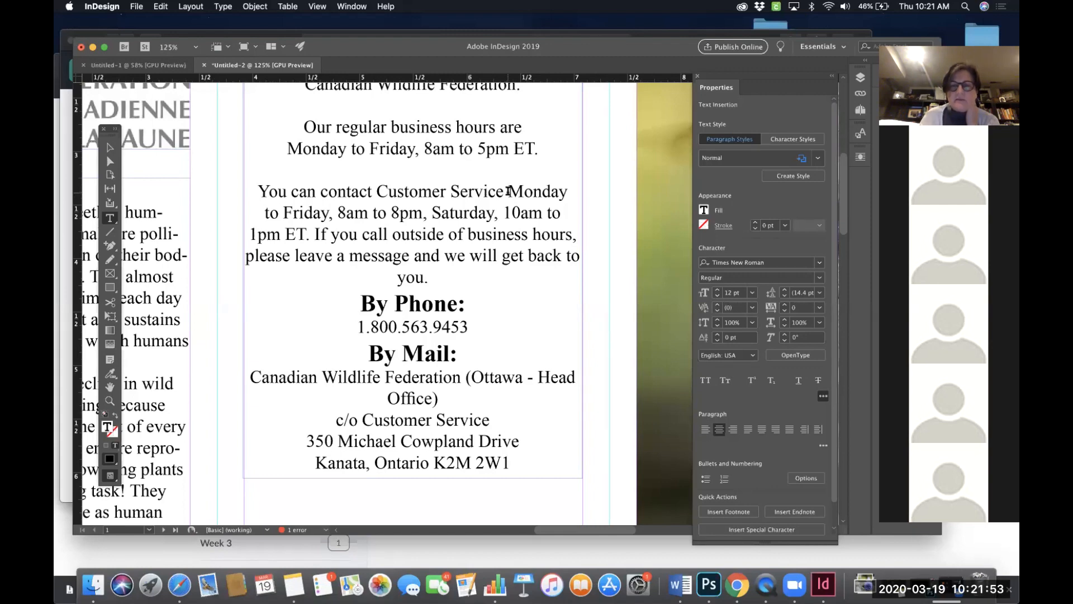
click(509, 191)
key(shift+Return)
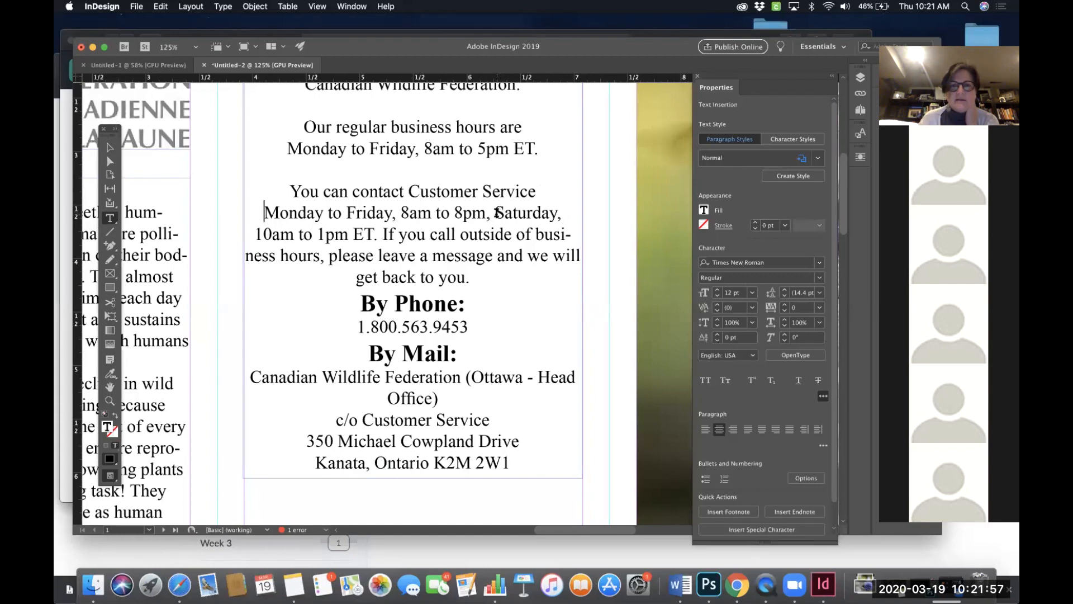
click(494, 212)
key(shift+Return)
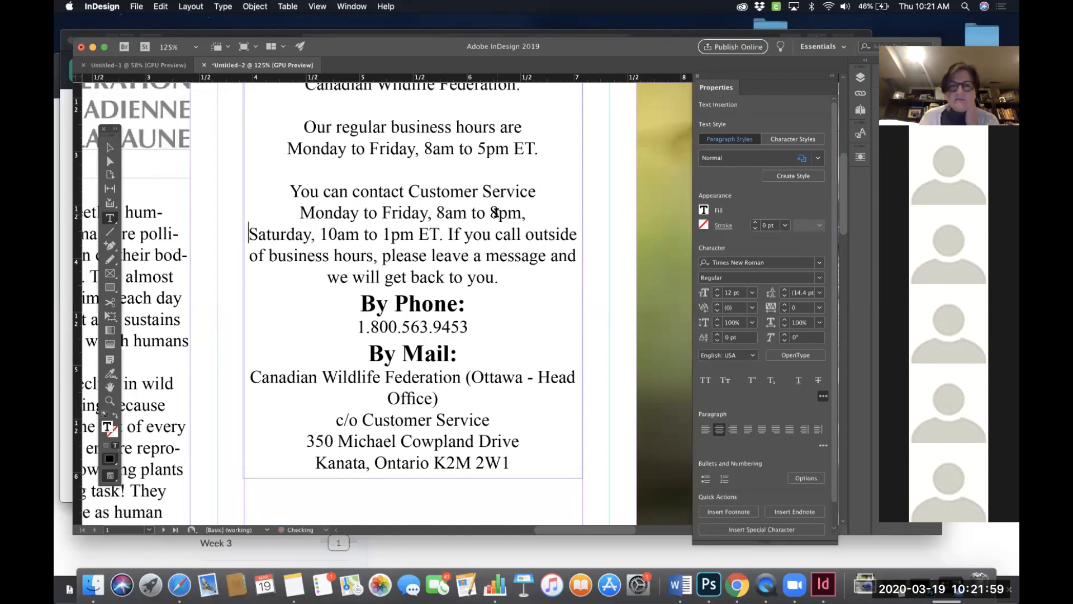
click(447, 234)
key(shift+Return)
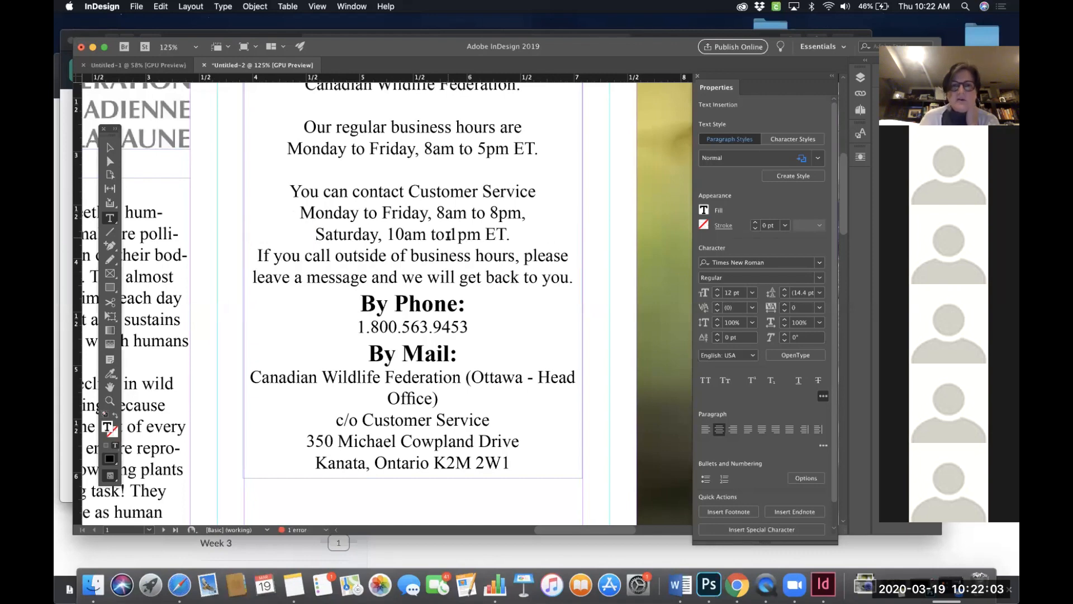
- Resize the Contact information frame's bottom edge so the frame is about 4.755 in tall
scroll(376, 162, down, 3)
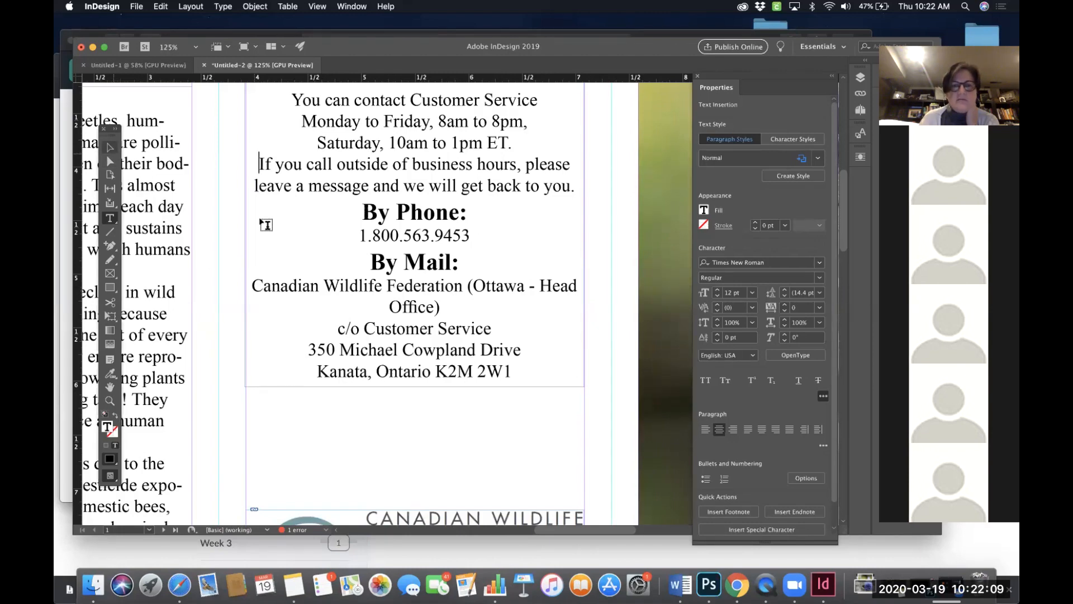
click(110, 149)
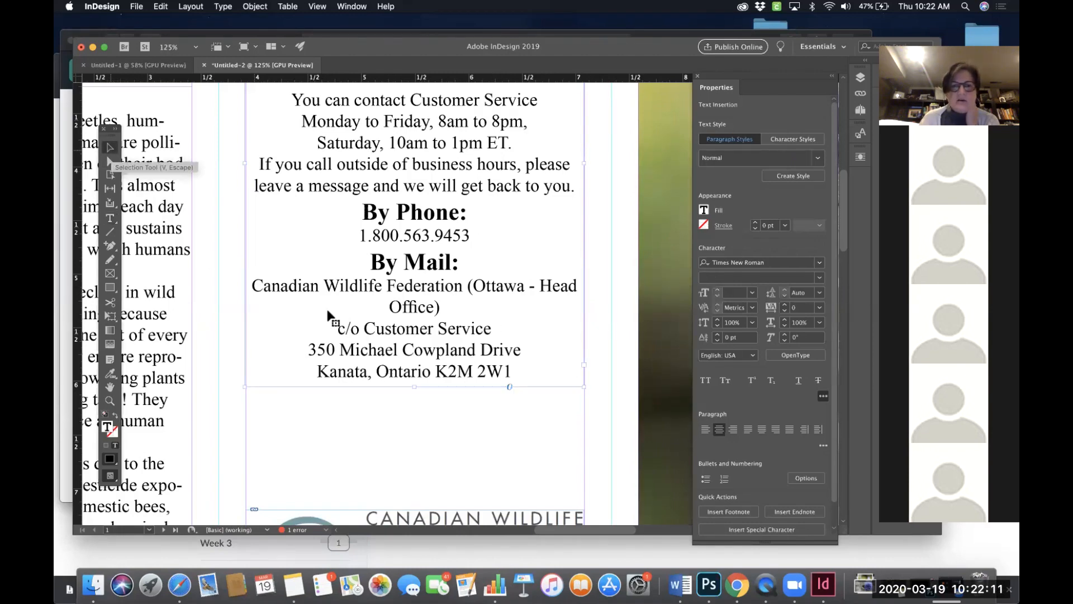
drag(413, 386, 587, 336)
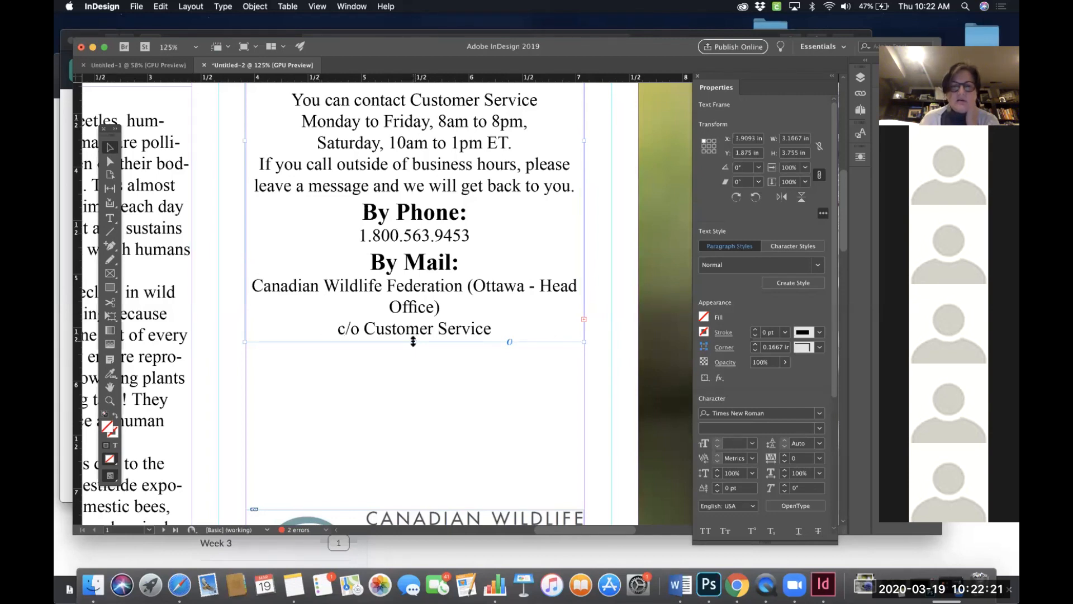
drag(413, 342, 421, 449)
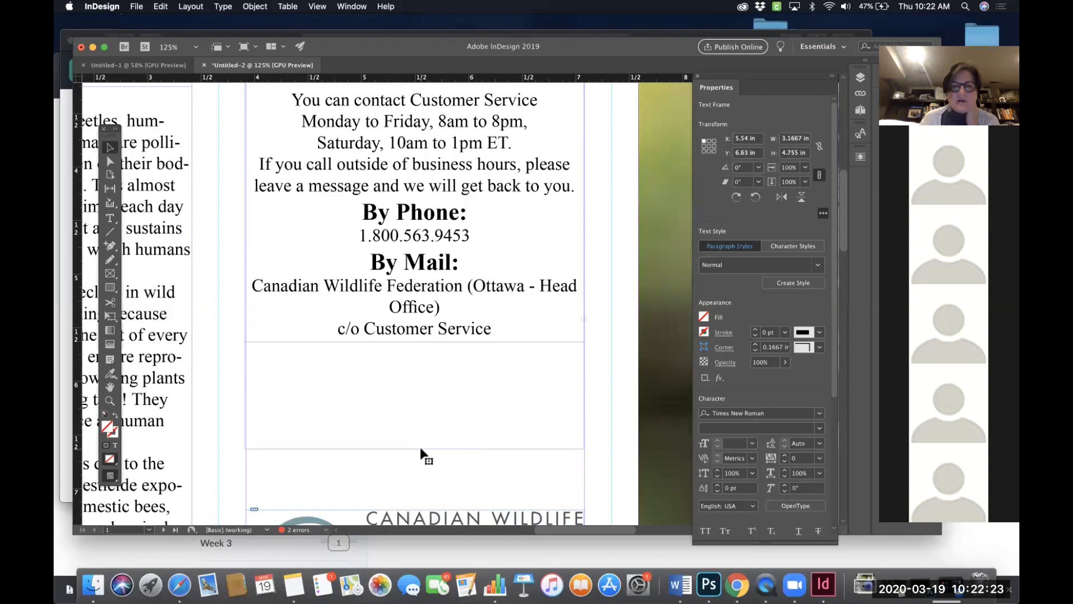
scroll(613, 381, up, 3)
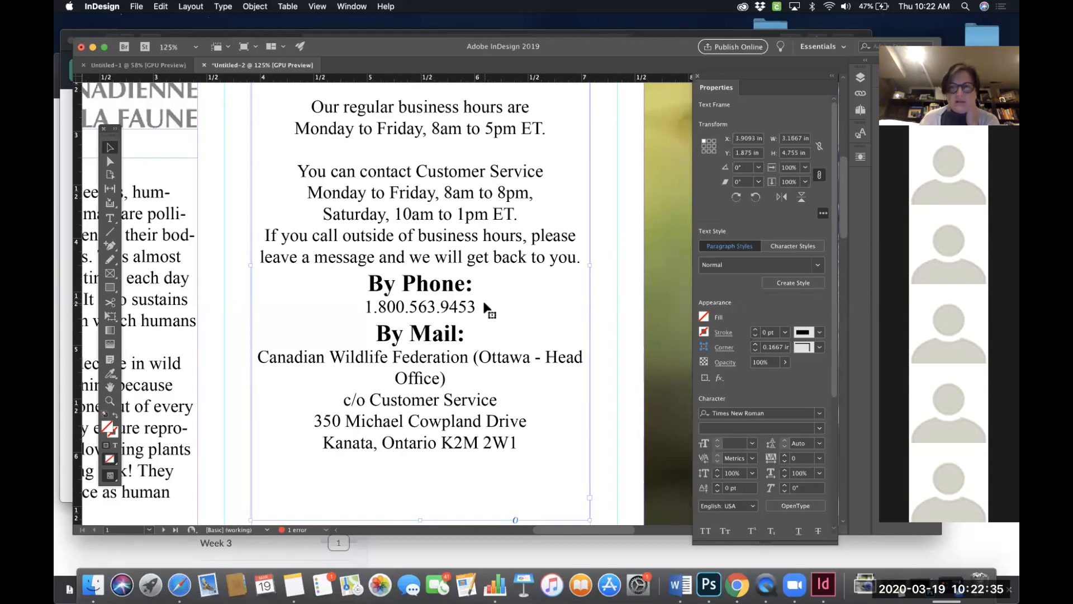
click(108, 219)
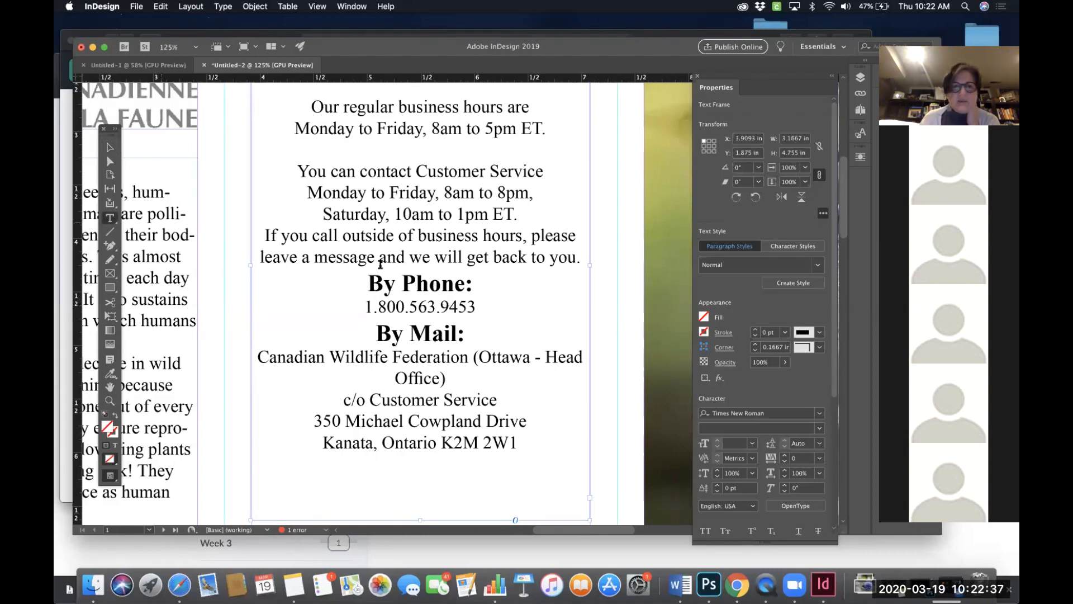
drag(473, 306, 355, 307)
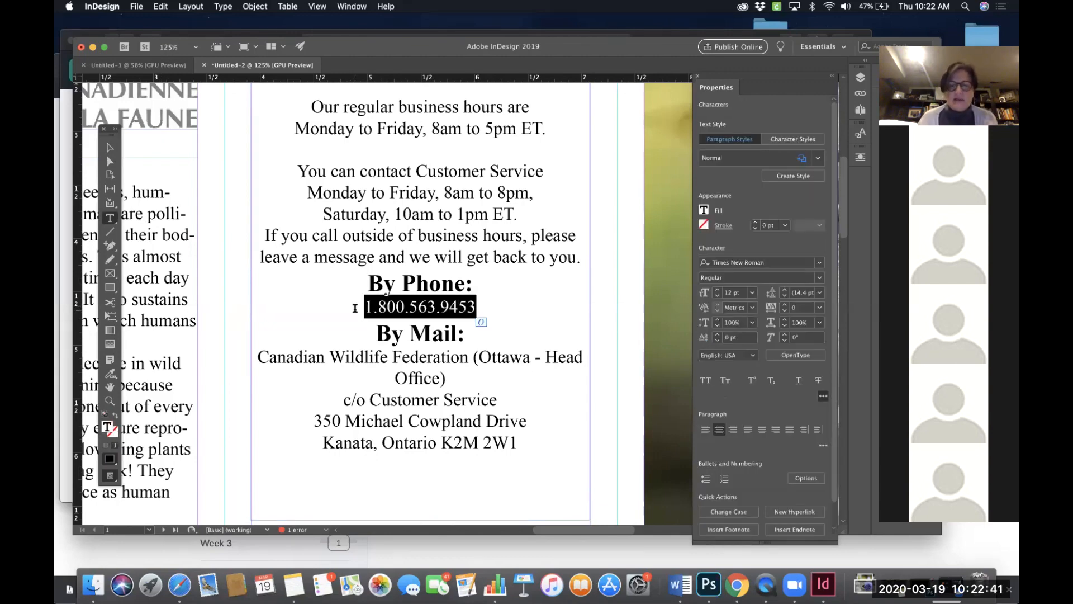
key(super)
key(super+shift+period)
key(super+shift+period)
key(super+shift+period)
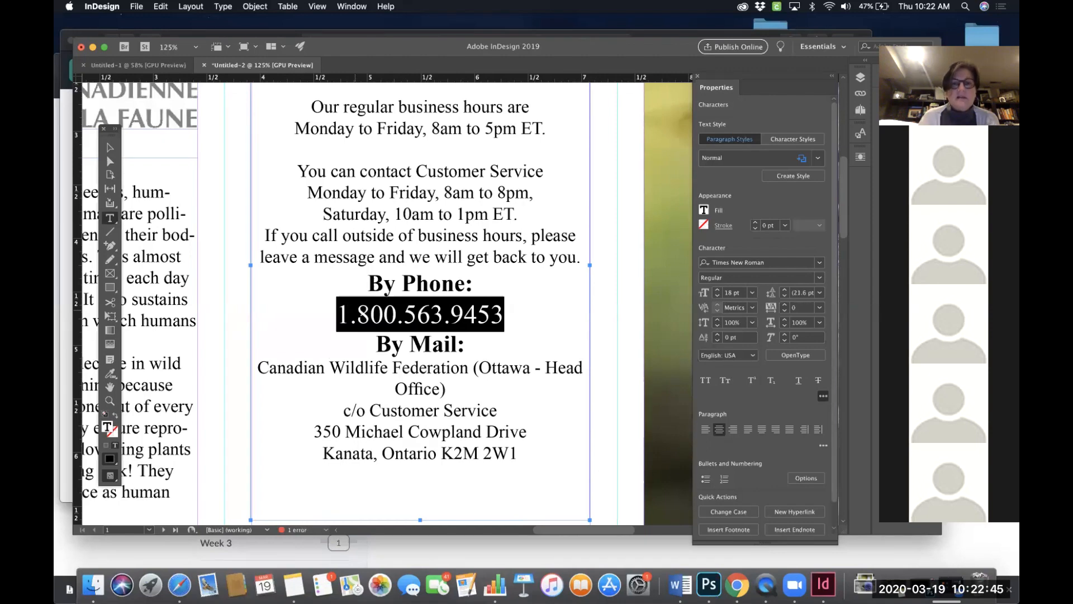
- Break the mailing address line so "(Ottawa - Head Office)" starts on its own line
click(495, 316)
click(466, 344)
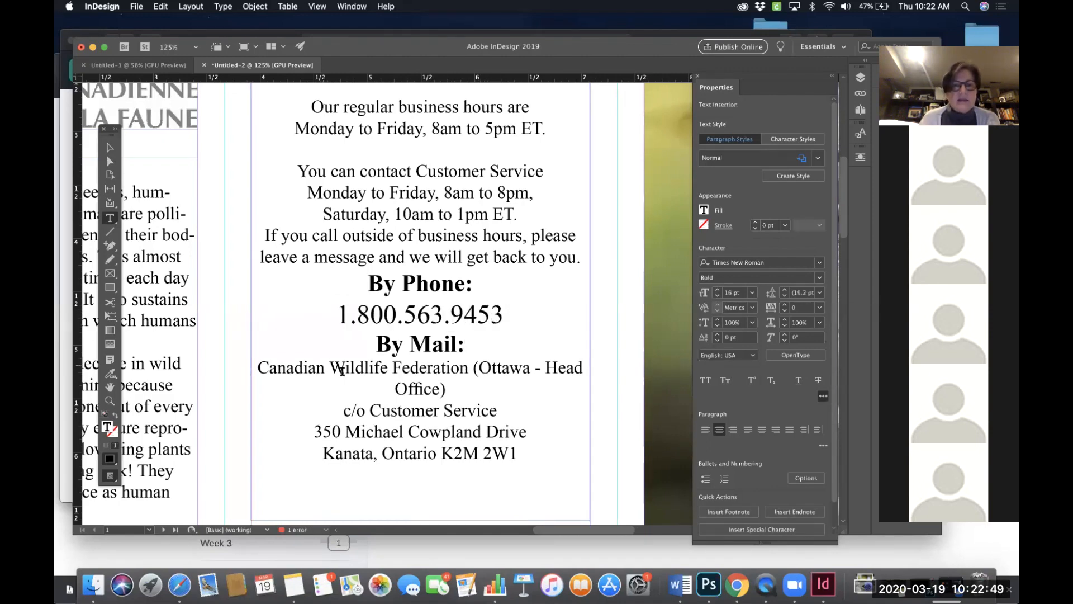
click(474, 369)
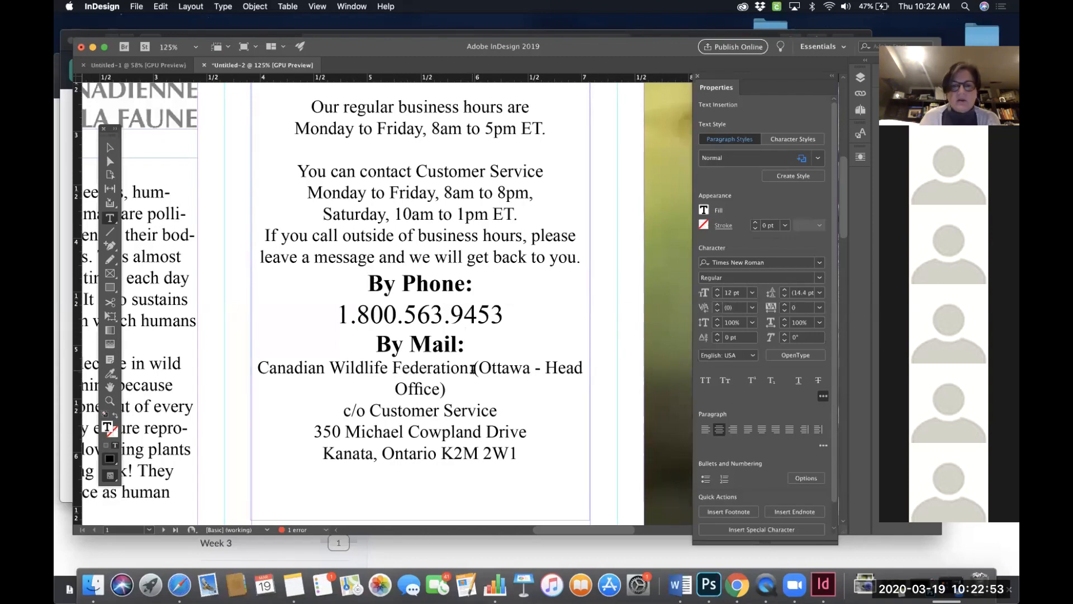
key(Return)
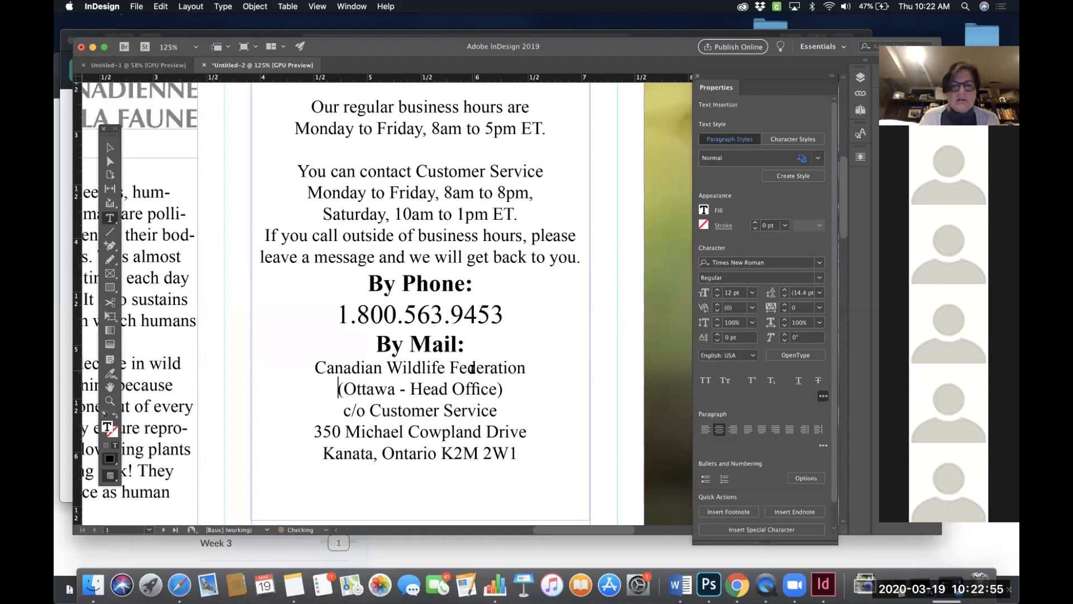
- Scroll through the Contact information frame to review its line breaks and spacing
scroll(474, 368, down, 3)
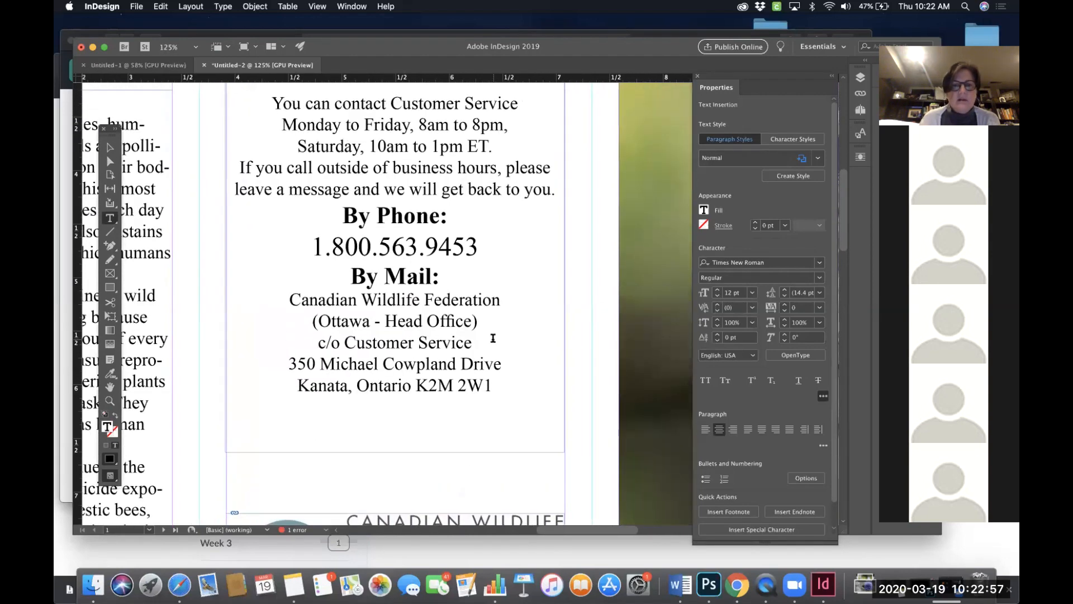
scroll(493, 338, up, 3)
scroll(493, 338, down, 1)
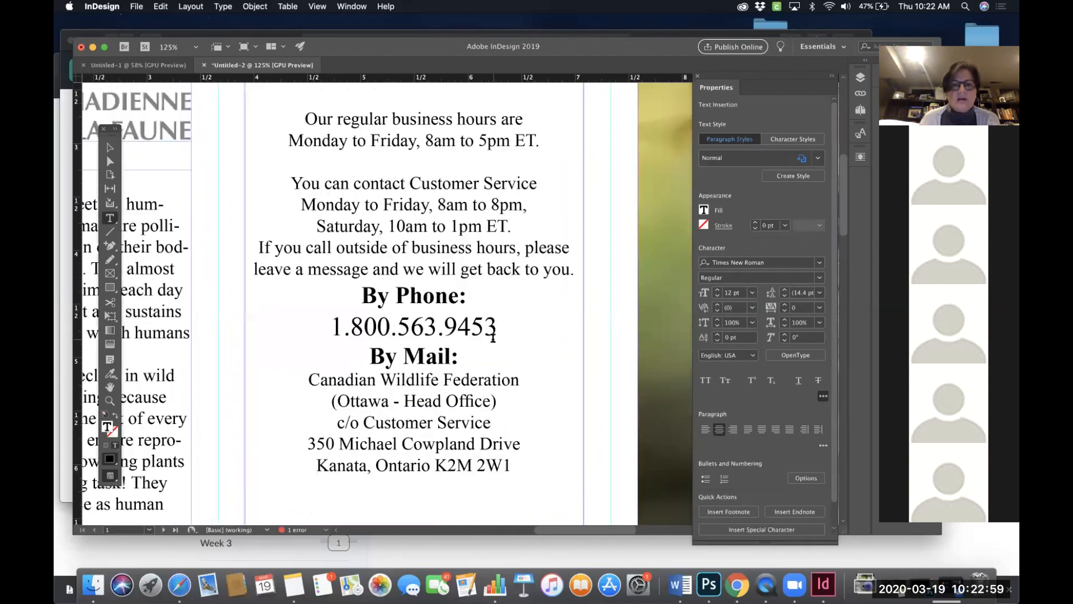
scroll(447, 334, up, 4)
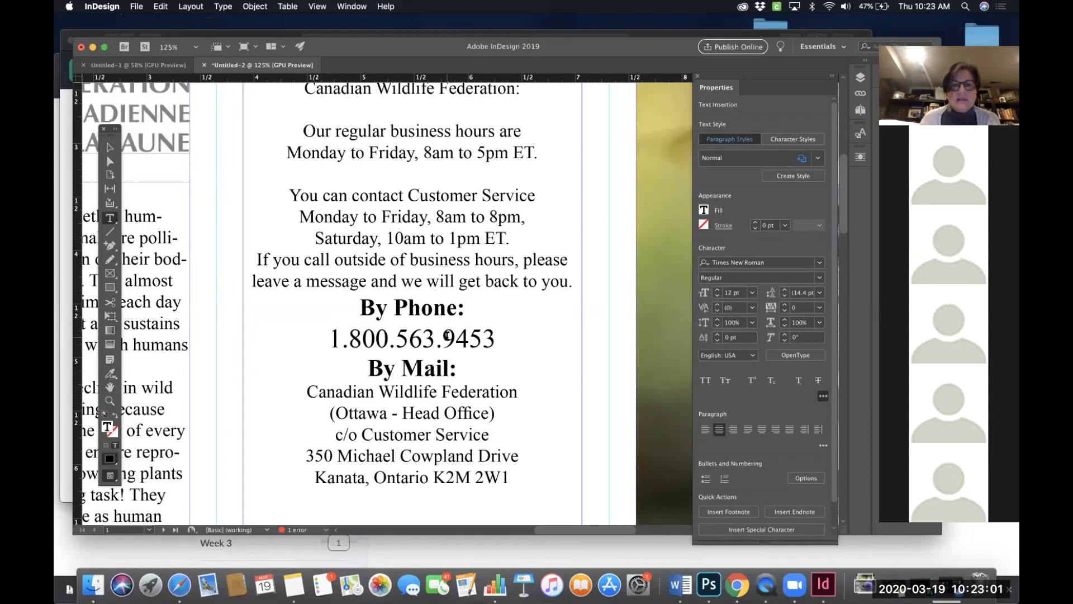
scroll(395, 184, down, 5)
scroll(396, 184, up, 2)
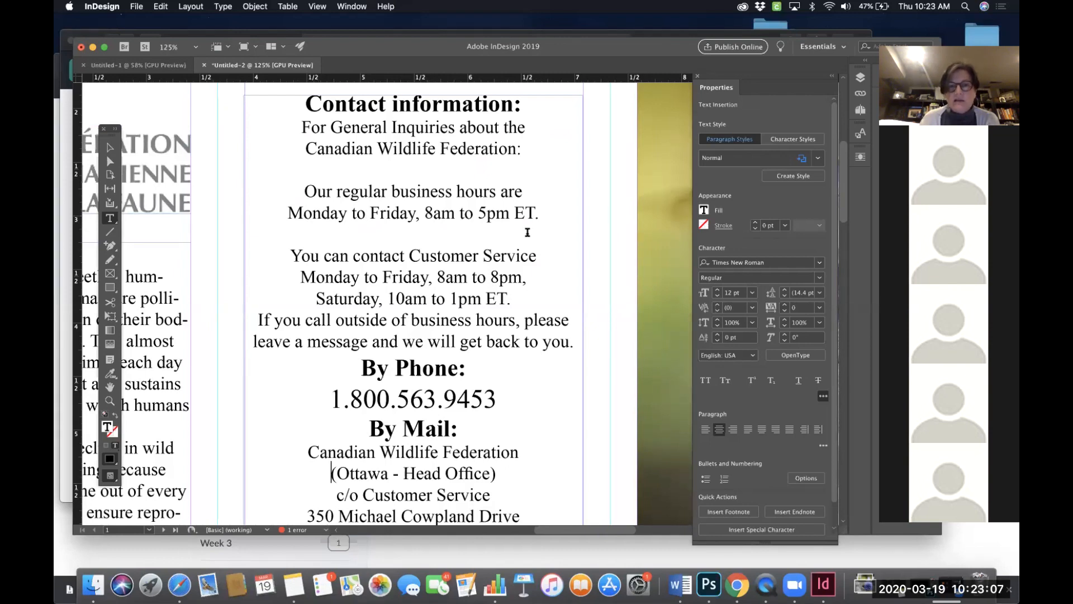
scroll(356, 193, down, 4)
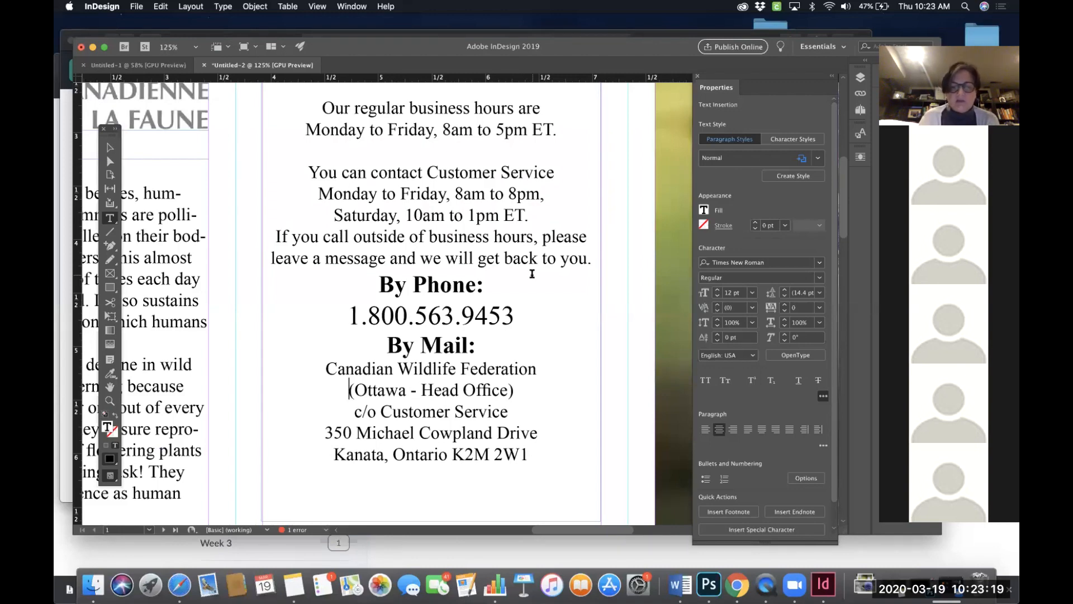
- Fit the page in the window and review the front panels and the inside spread of the brochure
key(super+0)
scroll(543, 280, right, 3)
scroll(543, 280, down, 1)
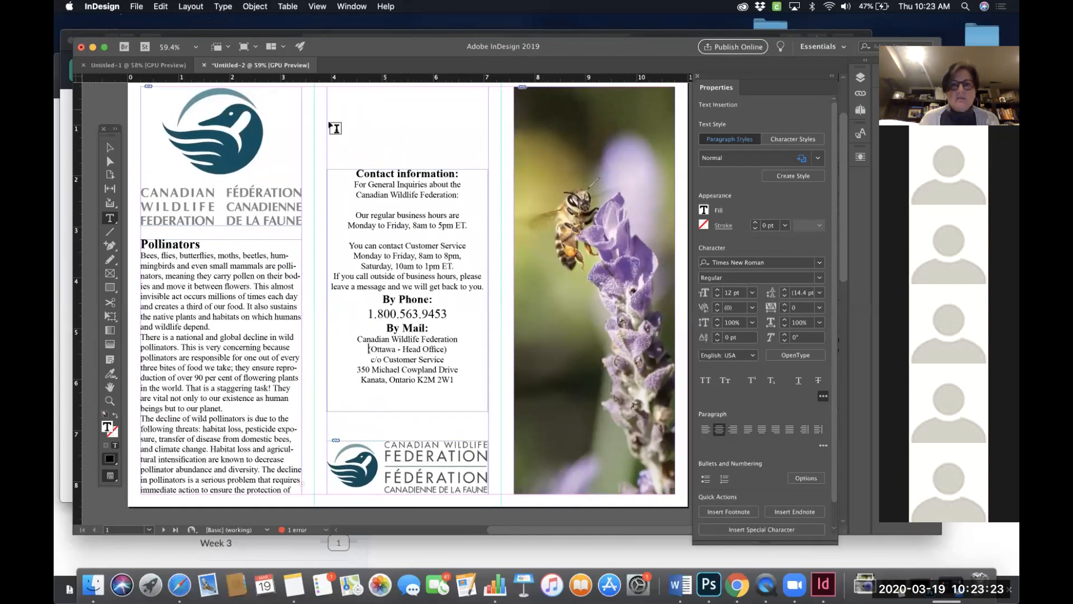
scroll(442, 301, right, 1)
scroll(442, 301, right, 2)
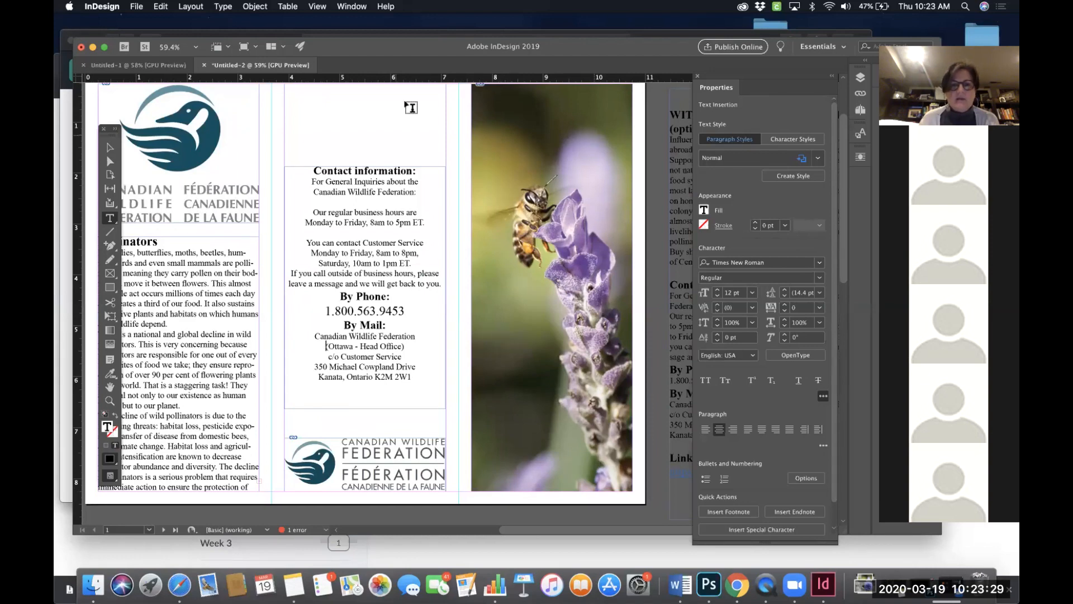
scroll(394, 130, up, 1)
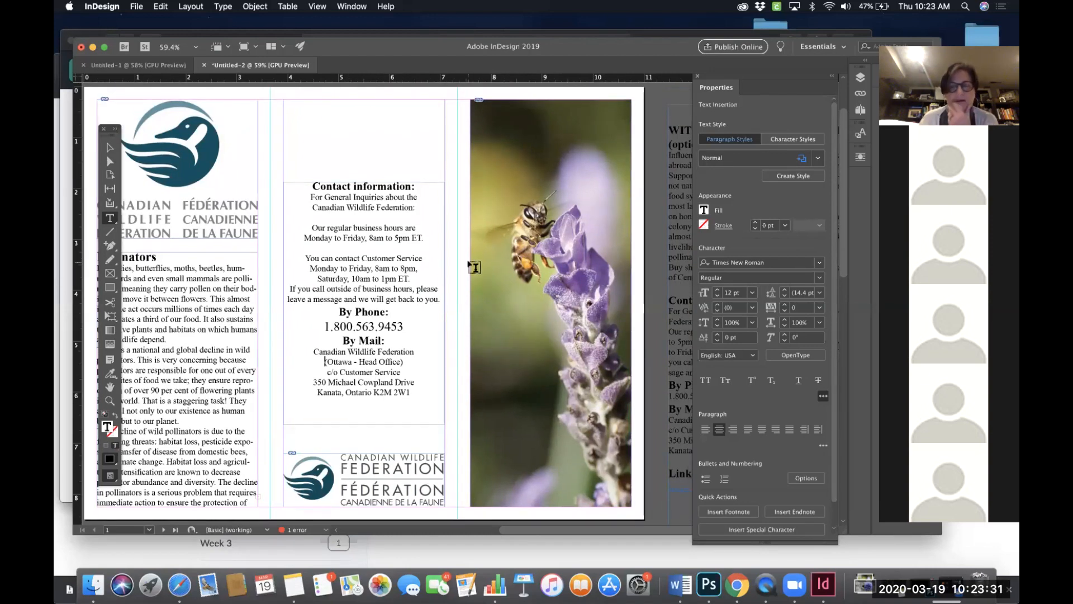
scroll(473, 263, down, 5)
scroll(474, 267, down, 5)
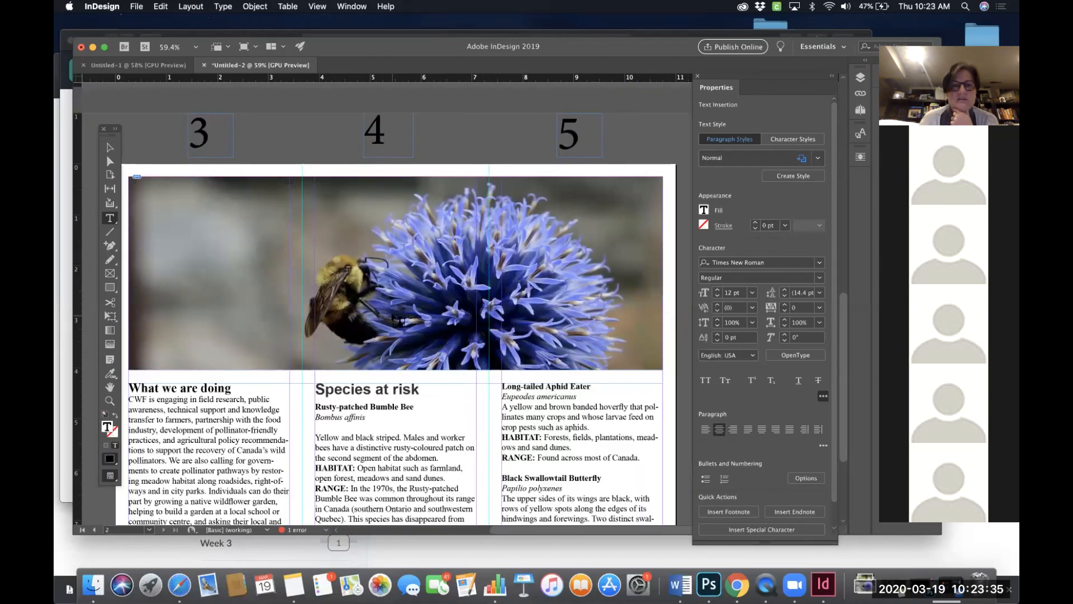
scroll(364, 323, down, 2)
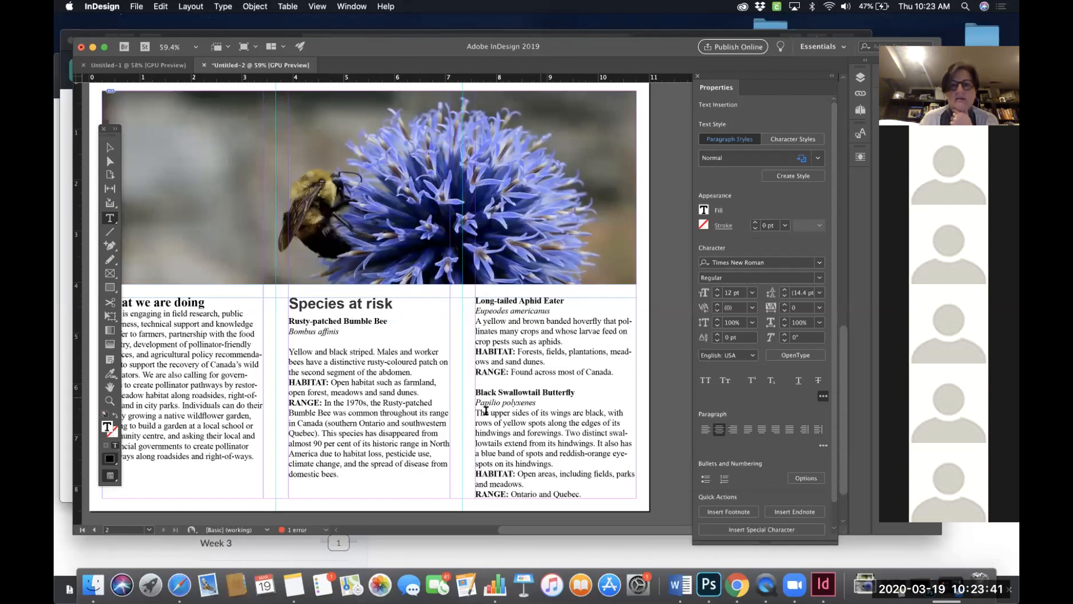
scroll(411, 385, left, 2)
scroll(411, 385, down, 1)
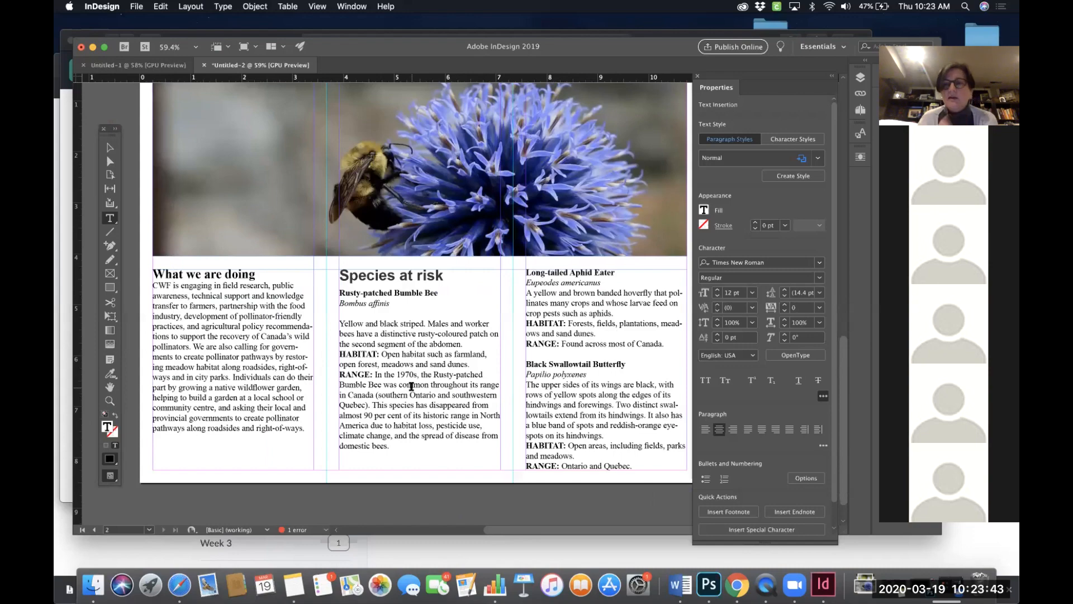
scroll(411, 386, up, 10)
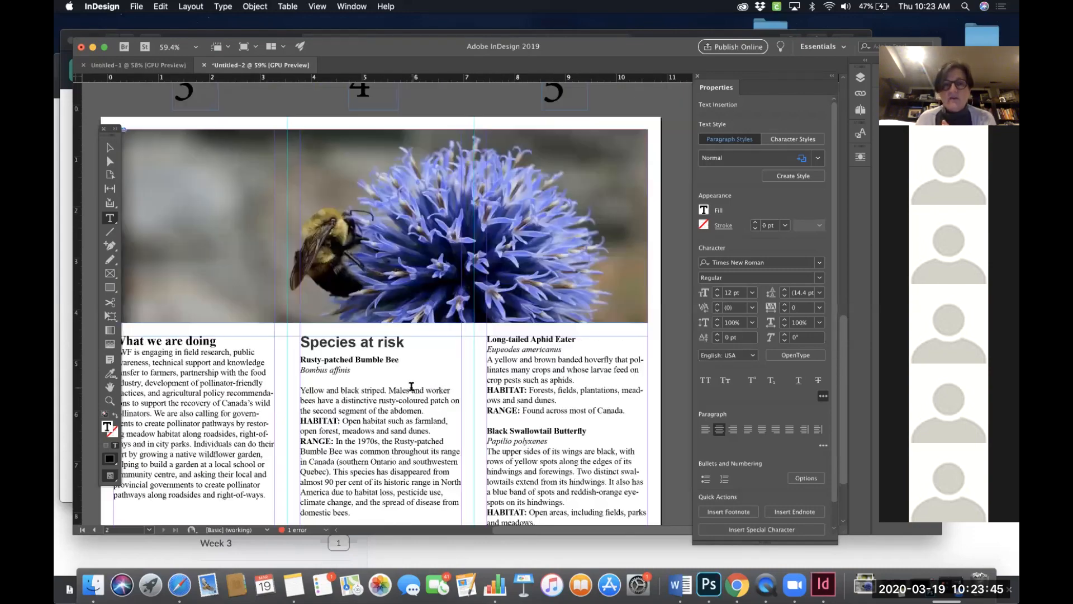
- Save the document as CWF trifold brochure in InDesign CC 2019 document format, replacing the existing file
scroll(411, 385, up, 4)
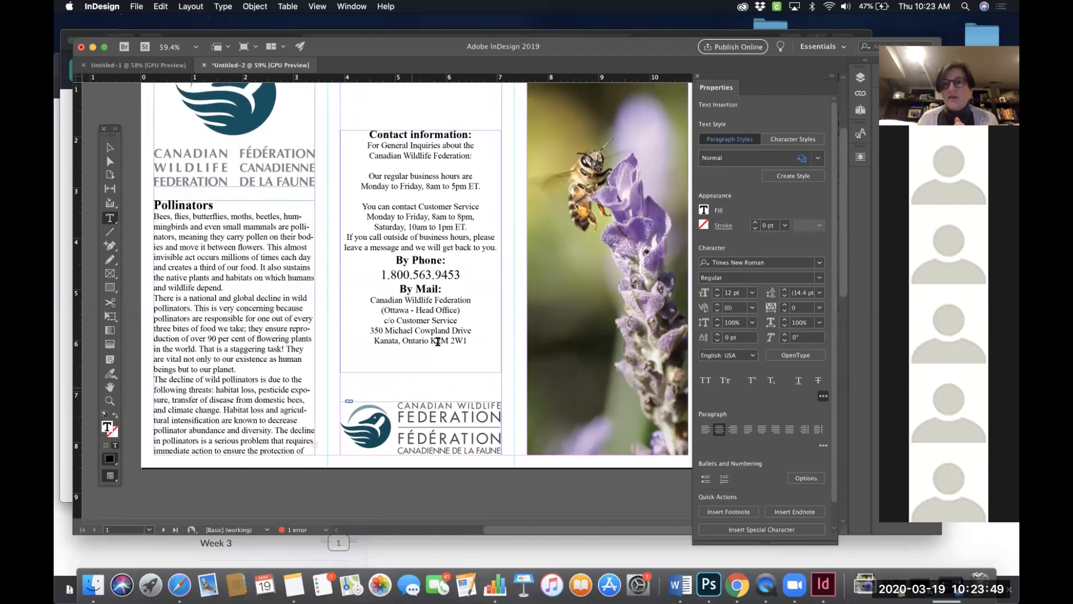
scroll(436, 341, up, 1)
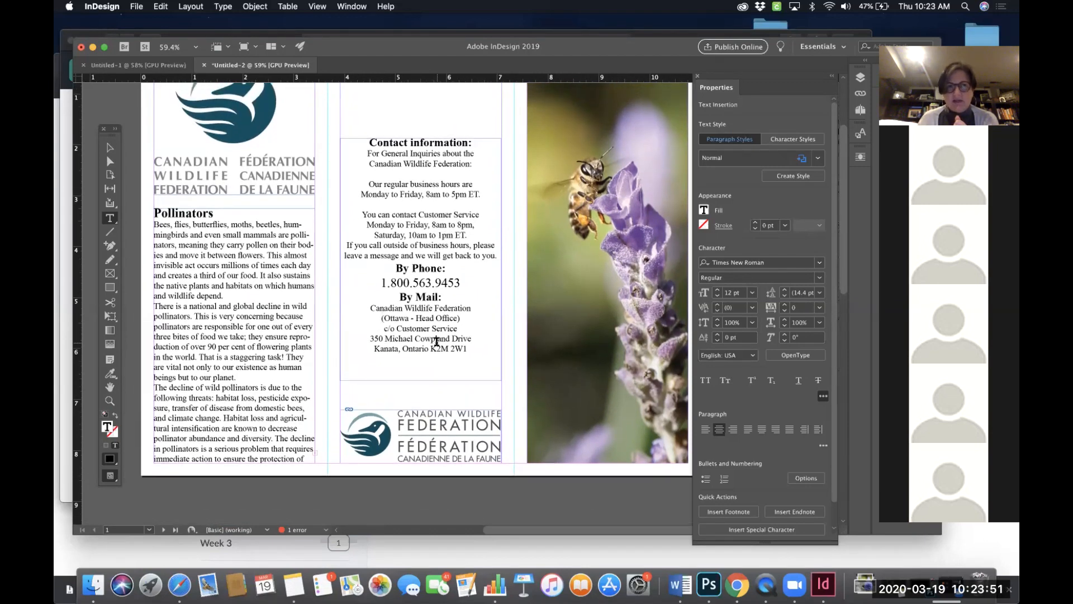
click(136, 7)
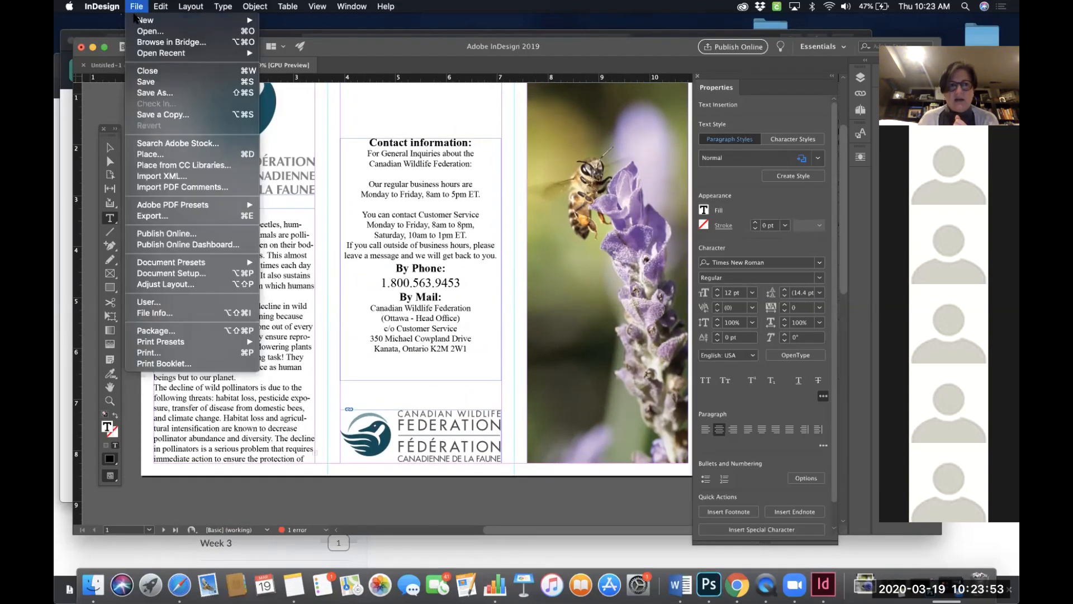
click(145, 94)
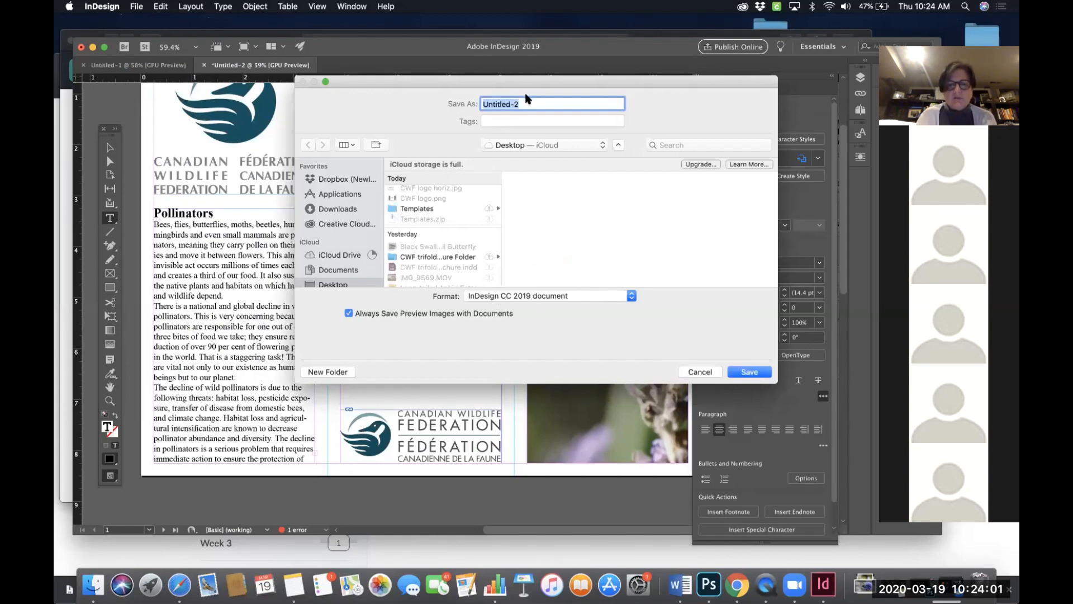
text(CWF tri)
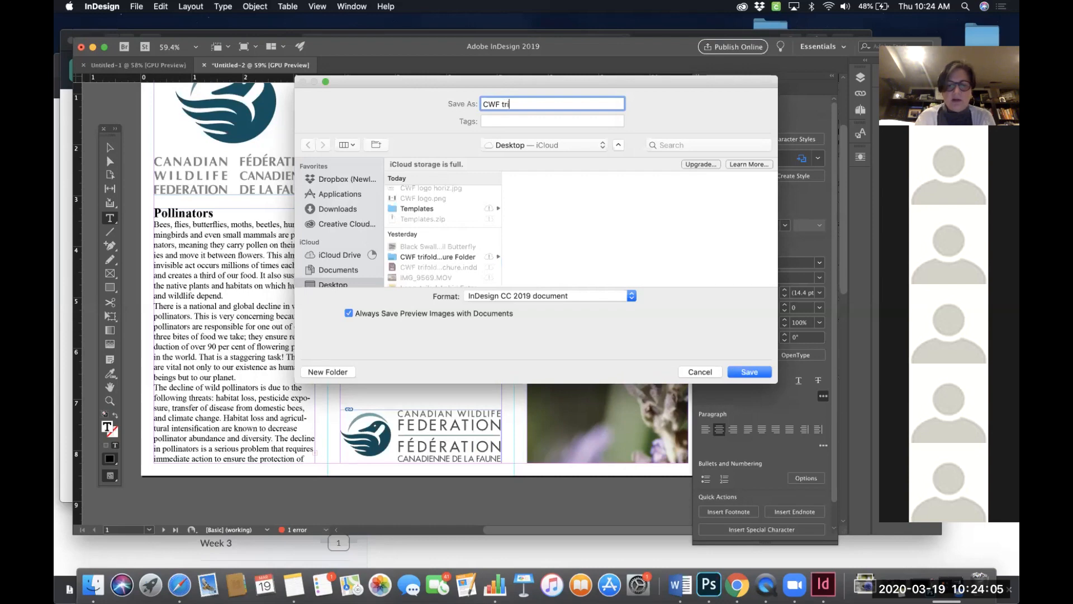
text(fold brochure)
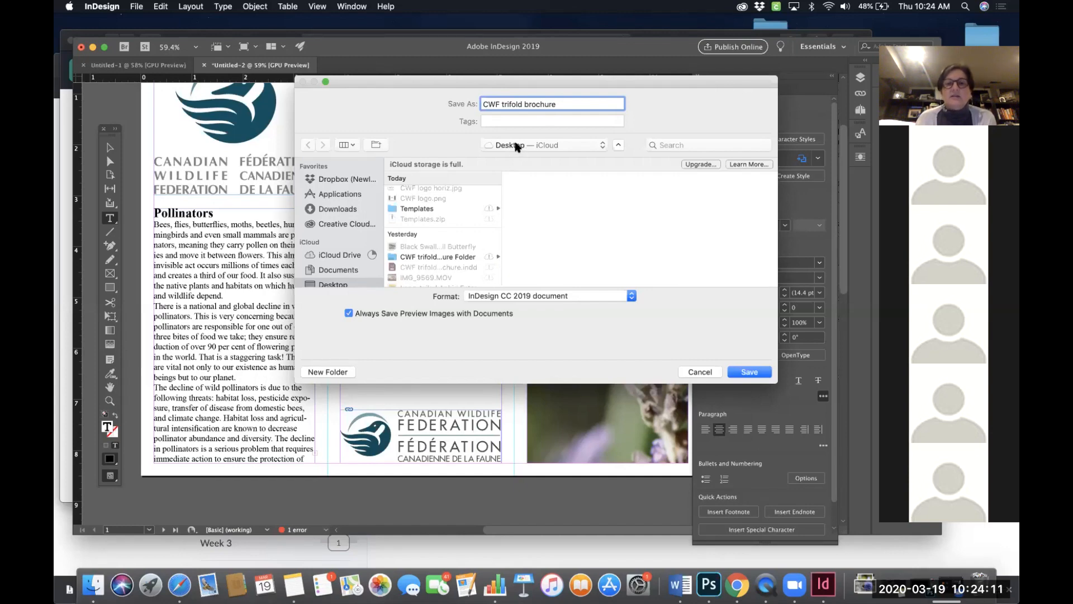
click(532, 296)
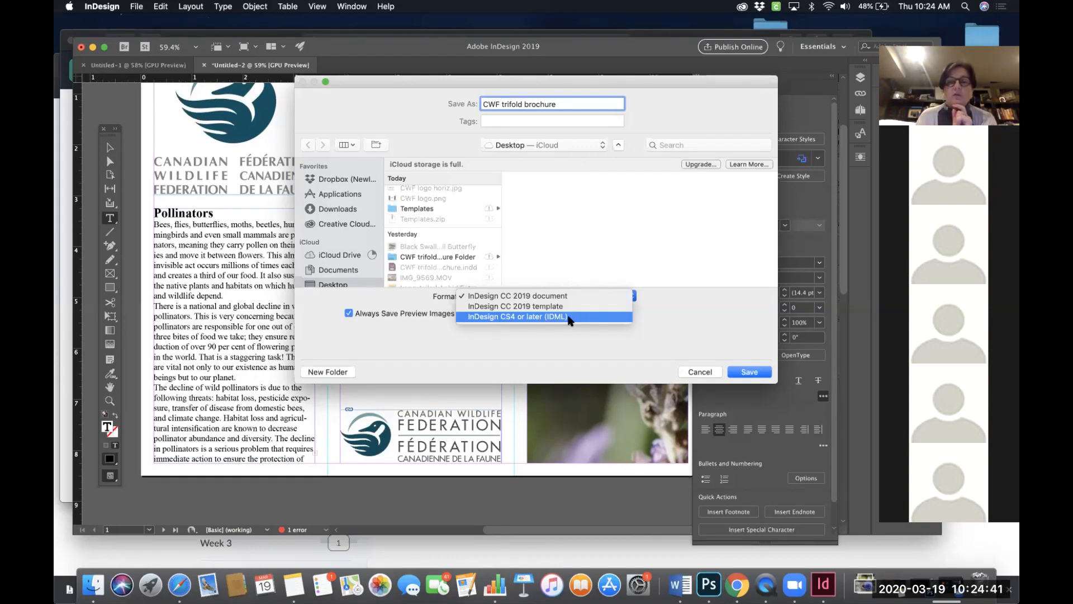
click(564, 295)
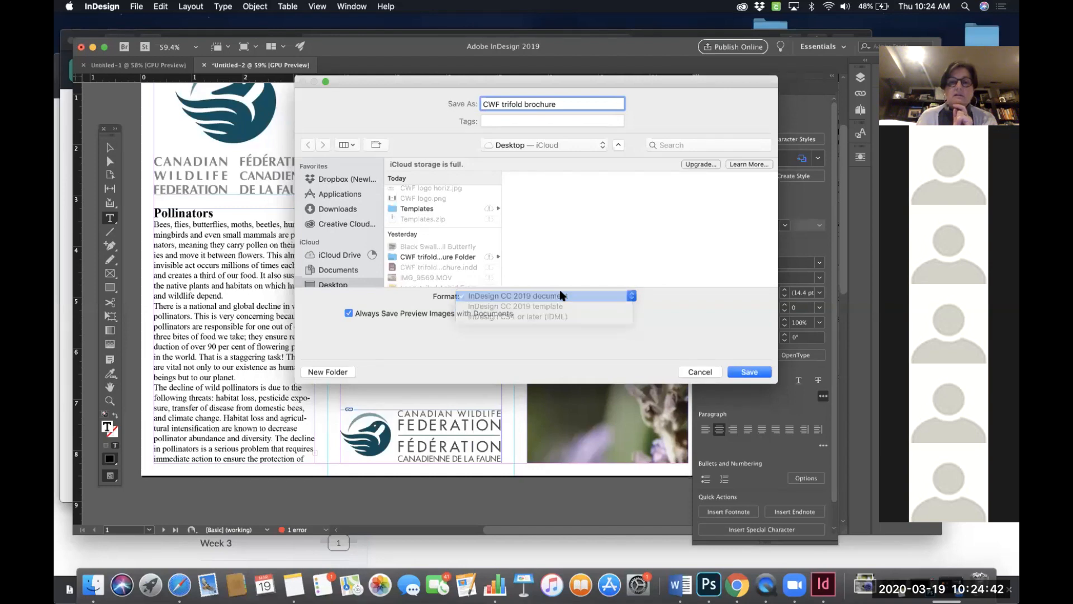
click(750, 373)
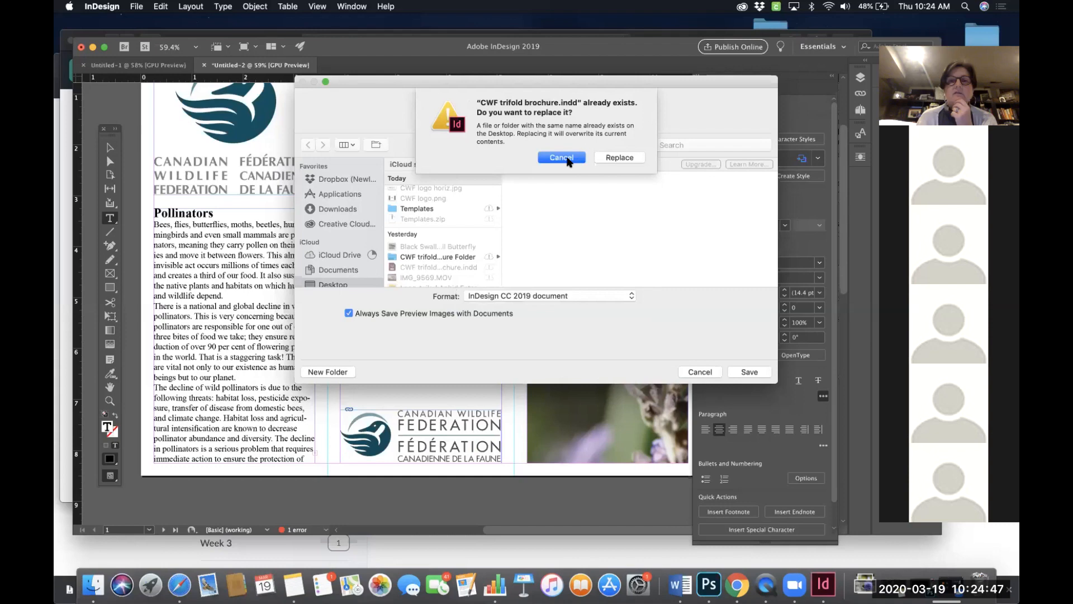
click(626, 157)
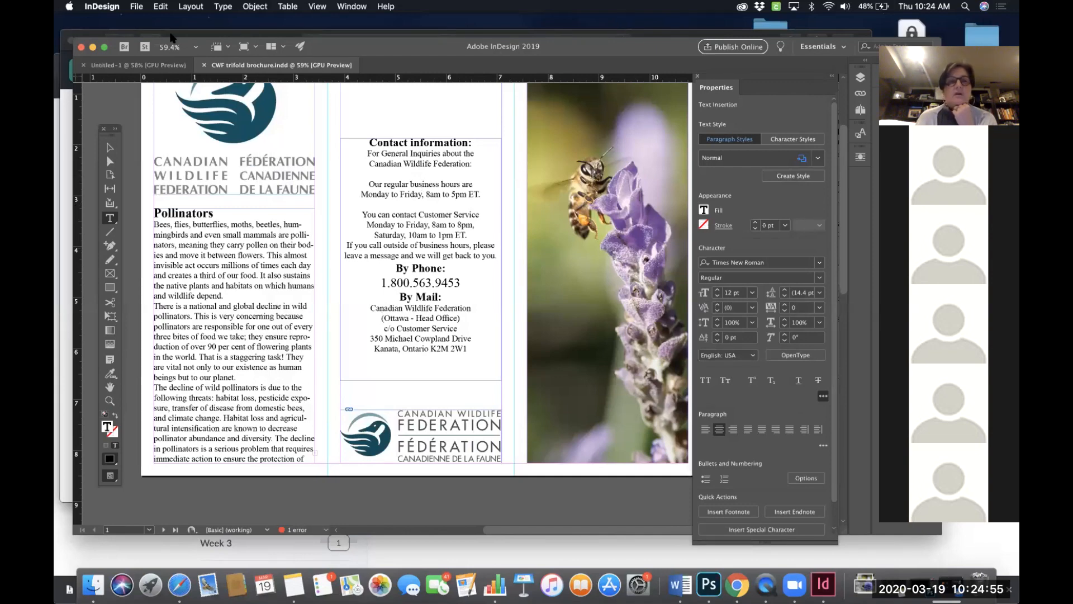
- Scroll through both brochure spreads to review the front panels and the inside layout
click(136, 7)
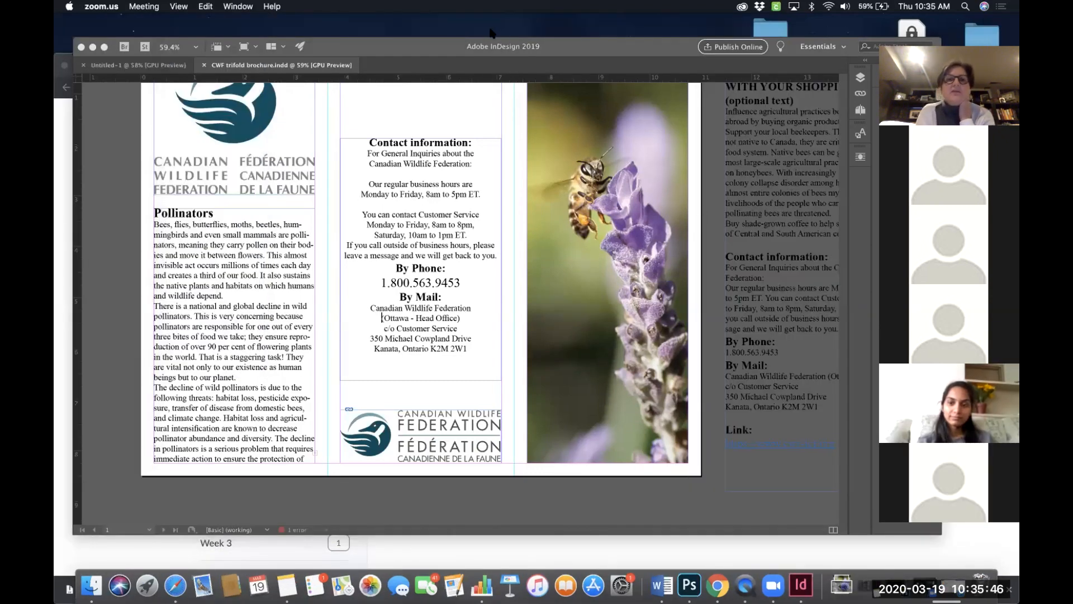
scroll(591, 119, up, 5)
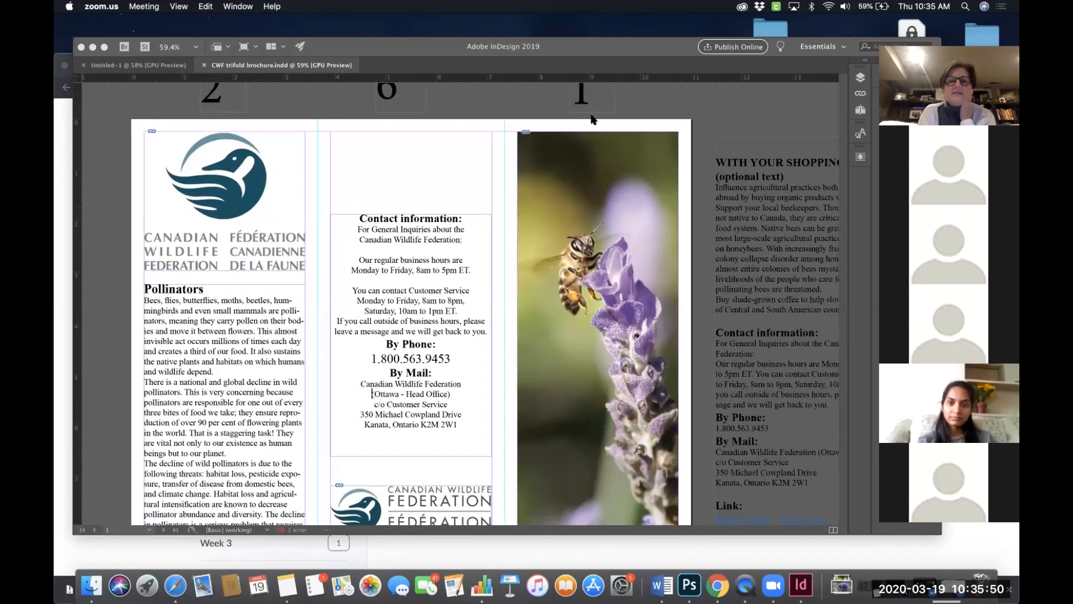
scroll(592, 119, down, 2)
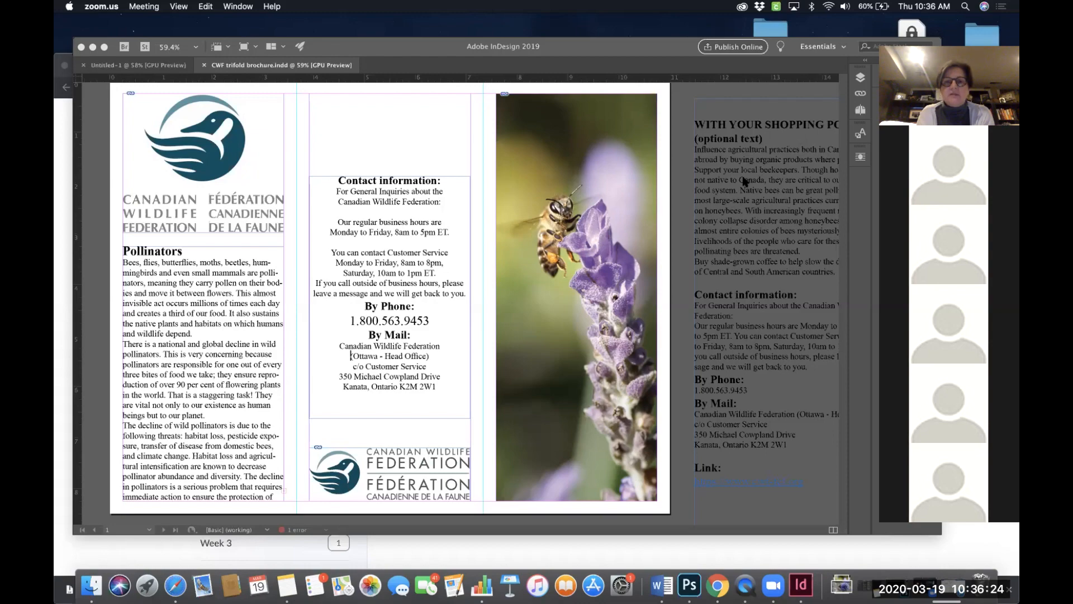
scroll(602, 270, down, 1)
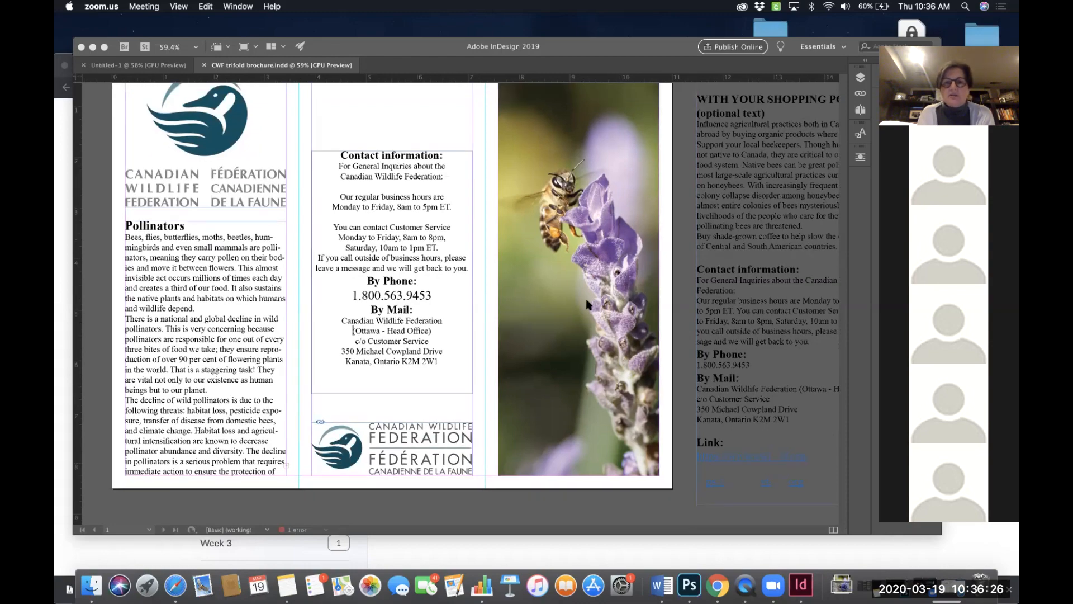
scroll(586, 304, down, 1)
scroll(585, 305, down, 10)
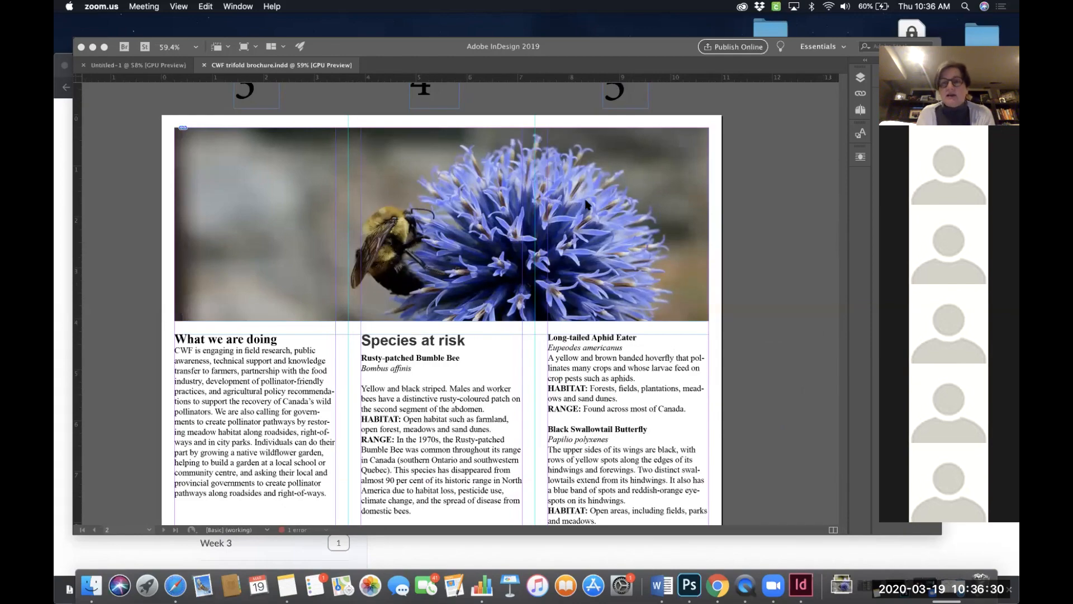
scroll(585, 201, up, 10)
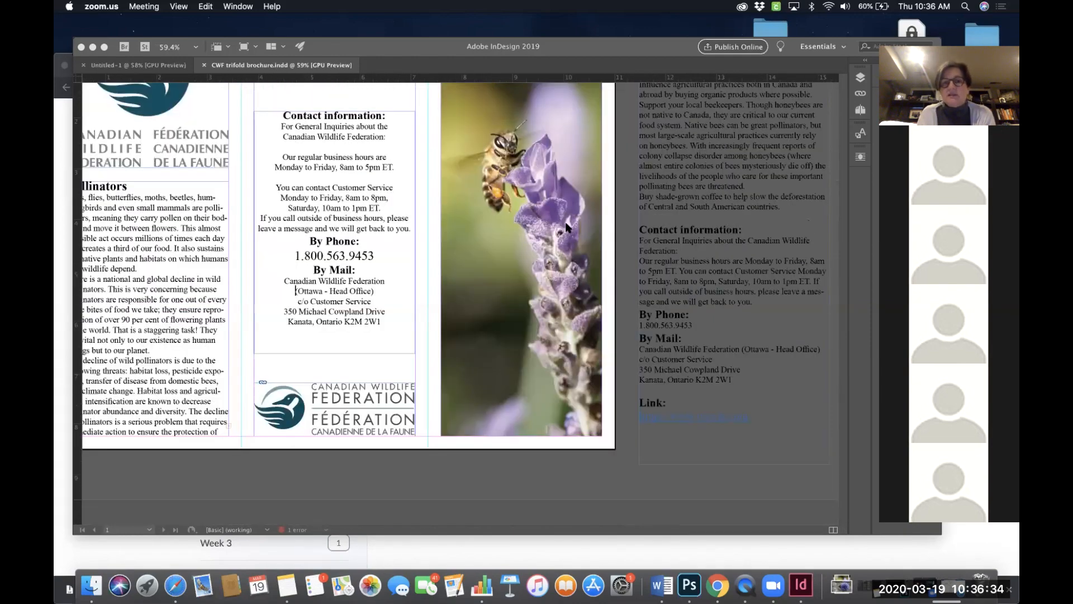
scroll(566, 226, up, 3)
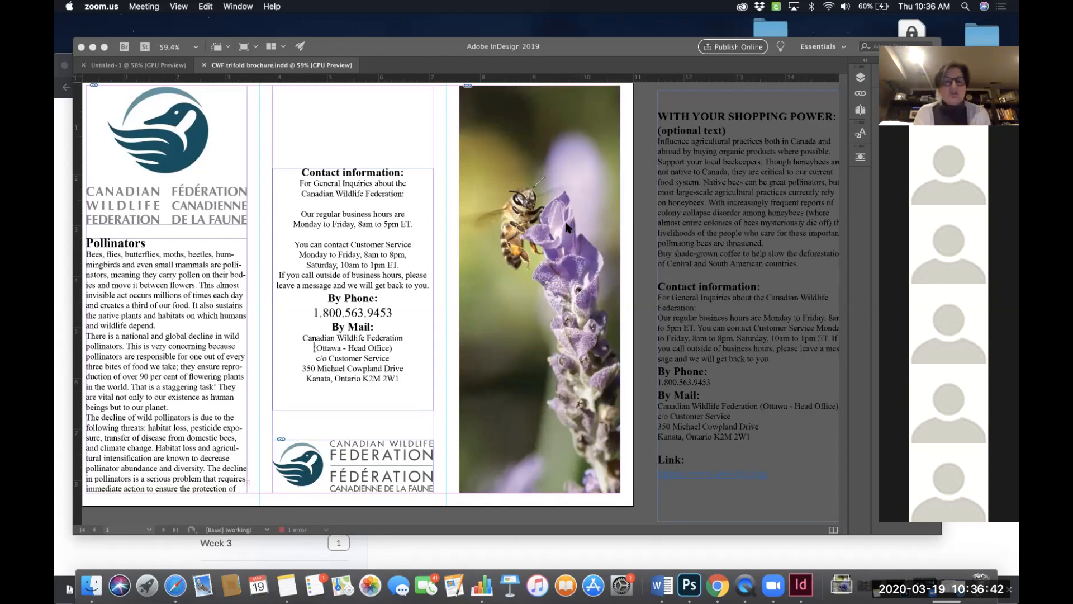
scroll(529, 242, left, 2)
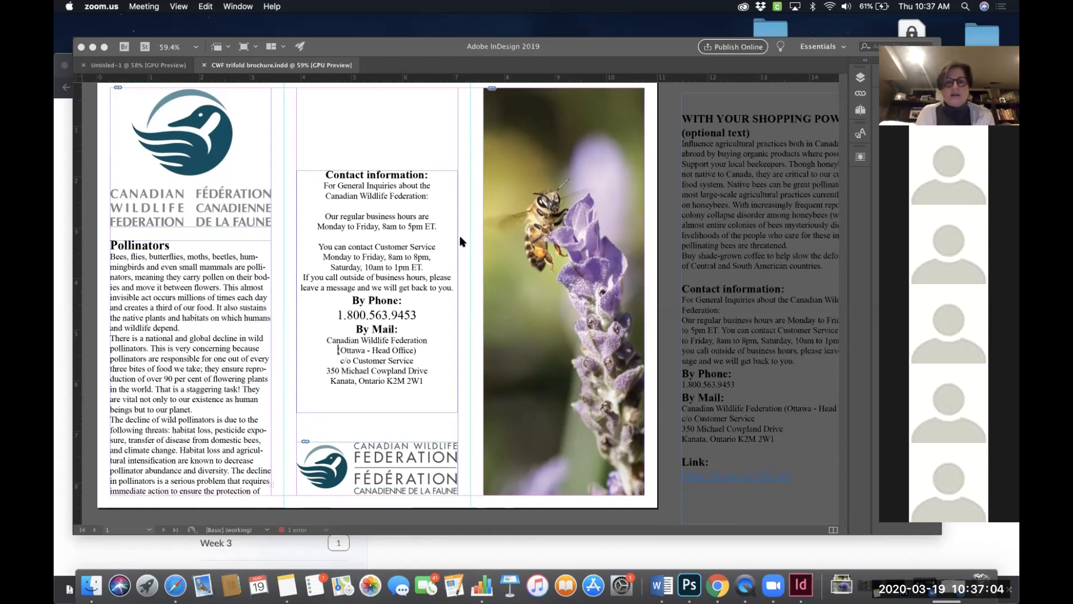
scroll(481, 247, left, 2)
scroll(482, 247, up, 1)
scroll(484, 256, left, 1)
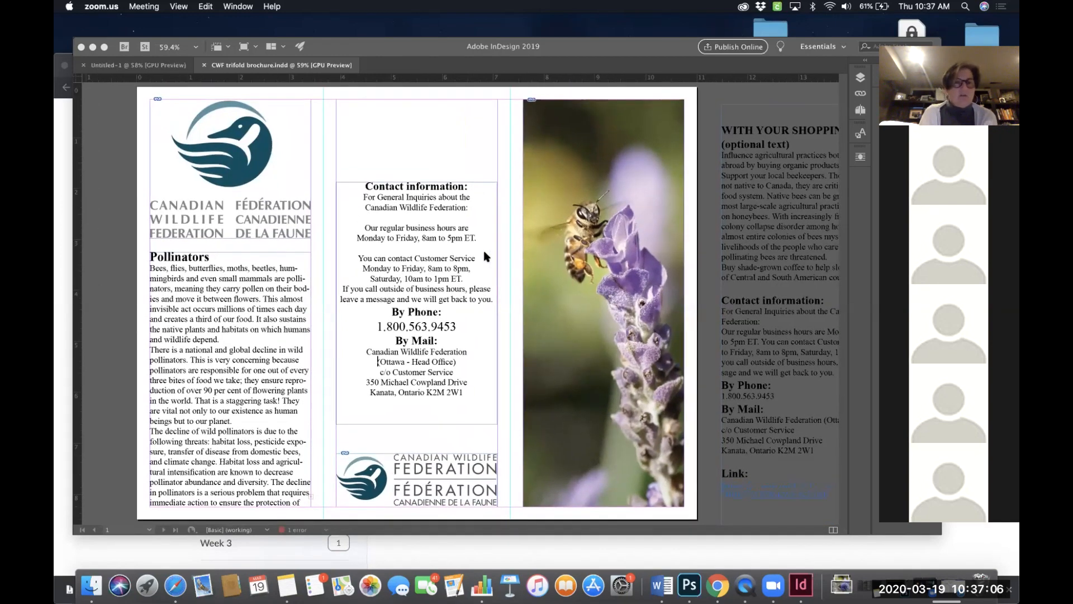
scroll(484, 252, down, 10)
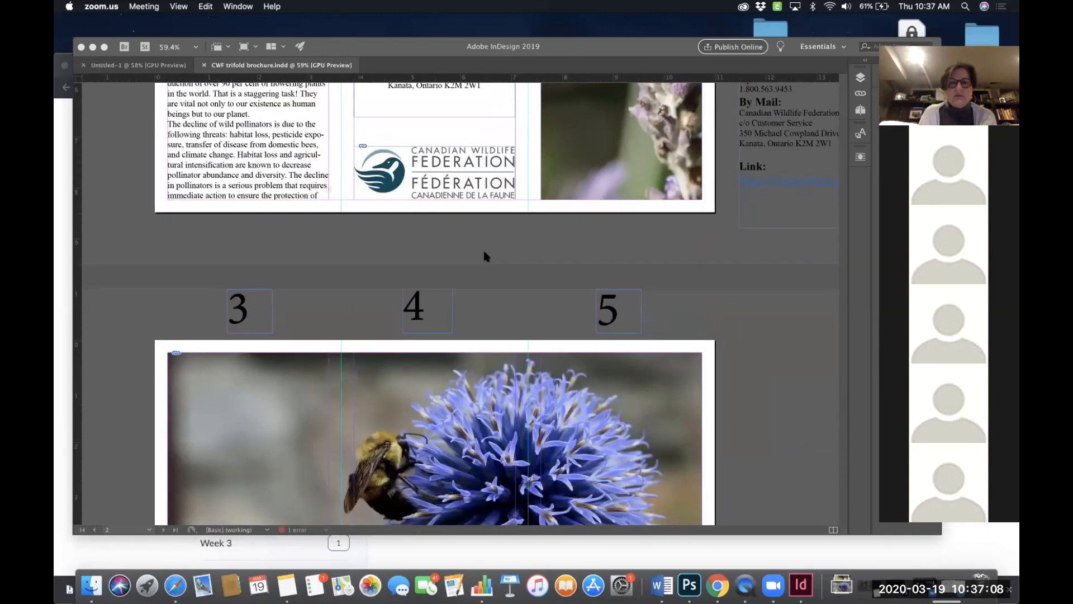
scroll(484, 252, down, 10)
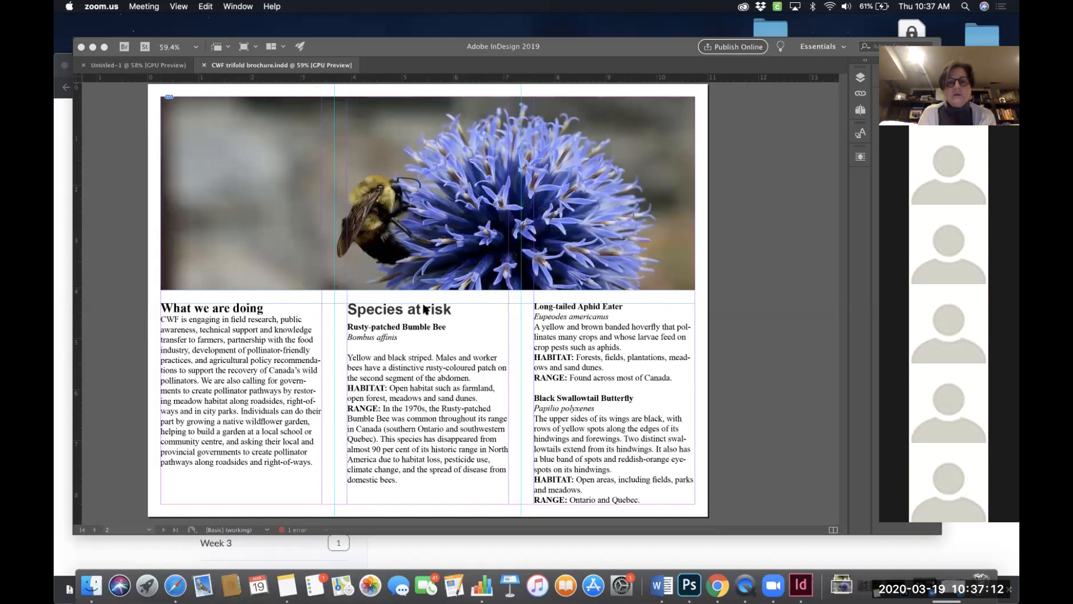
scroll(408, 313, down, 1)
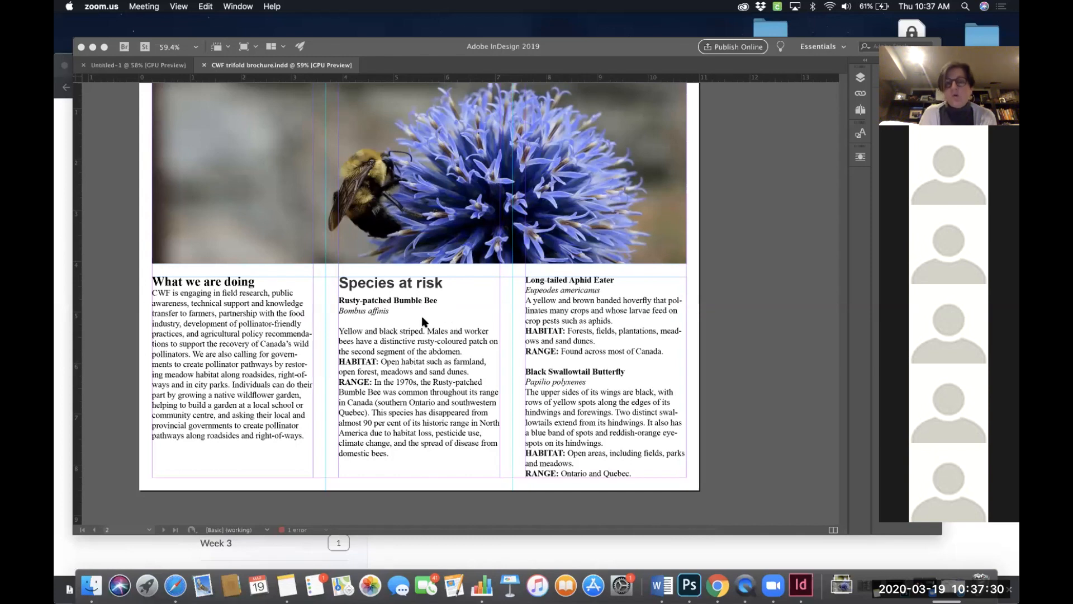
scroll(421, 316, up, 3)
scroll(421, 316, left, 3)
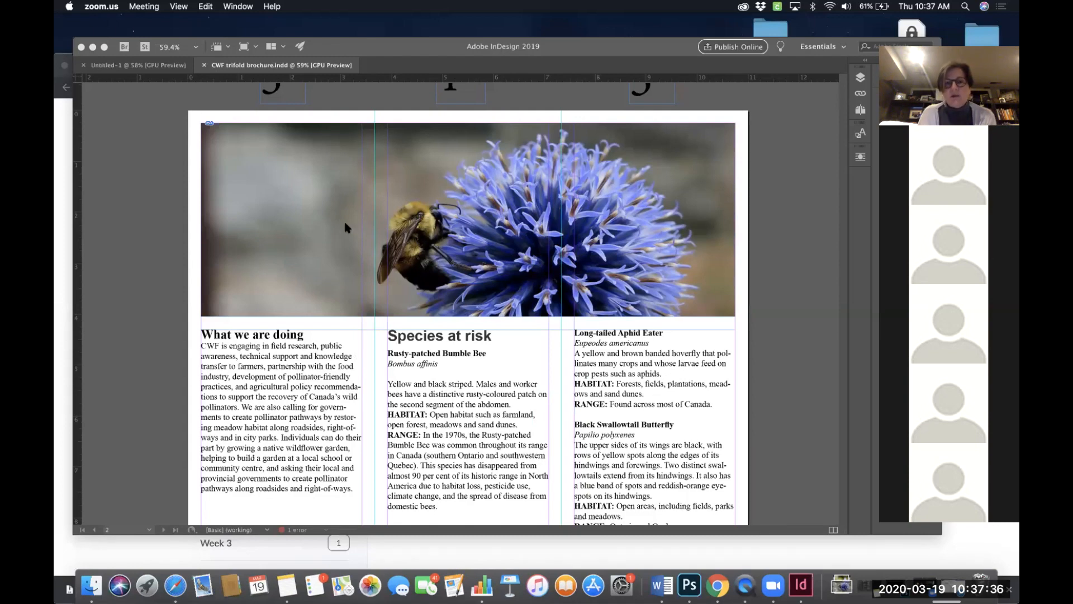
- Draw a rectangle frame about 1.12 by 1.16 in on the bee photo and move it lower in the image
click(238, 7)
click(189, 87)
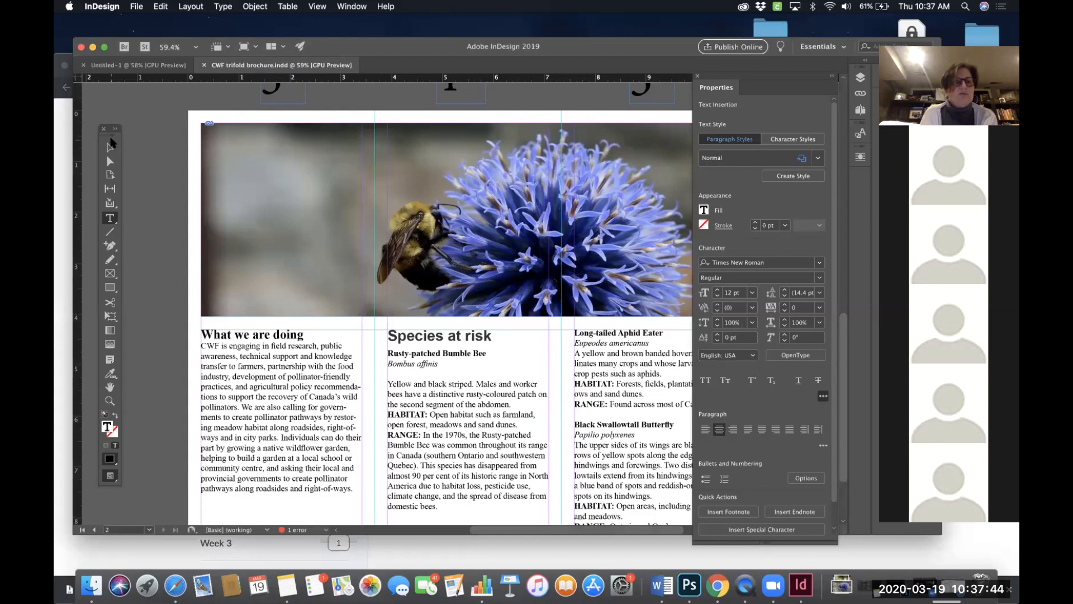
drag(110, 130, 161, 106)
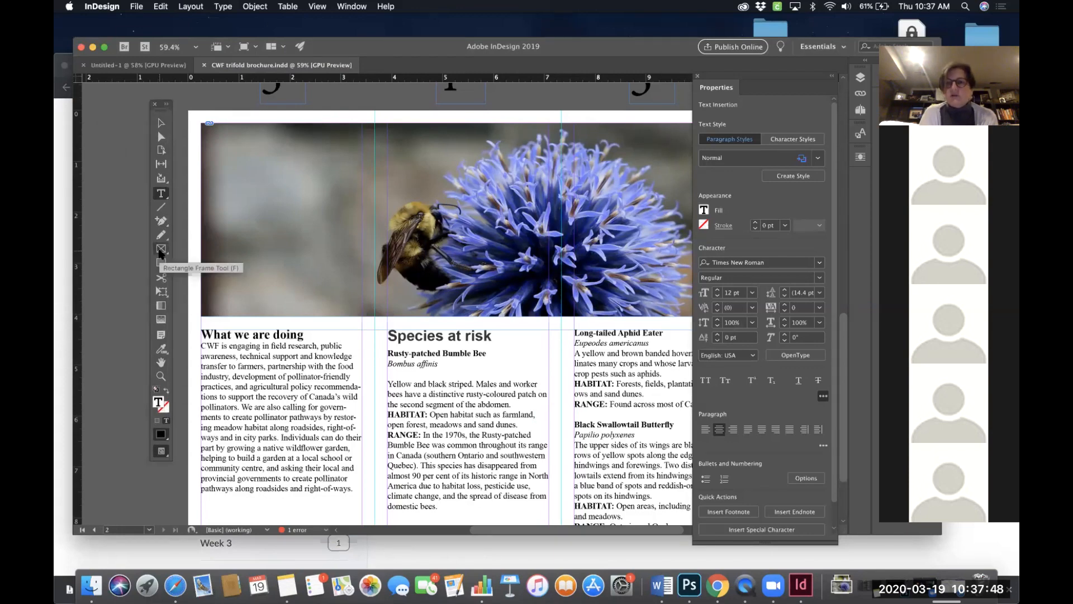
click(159, 250)
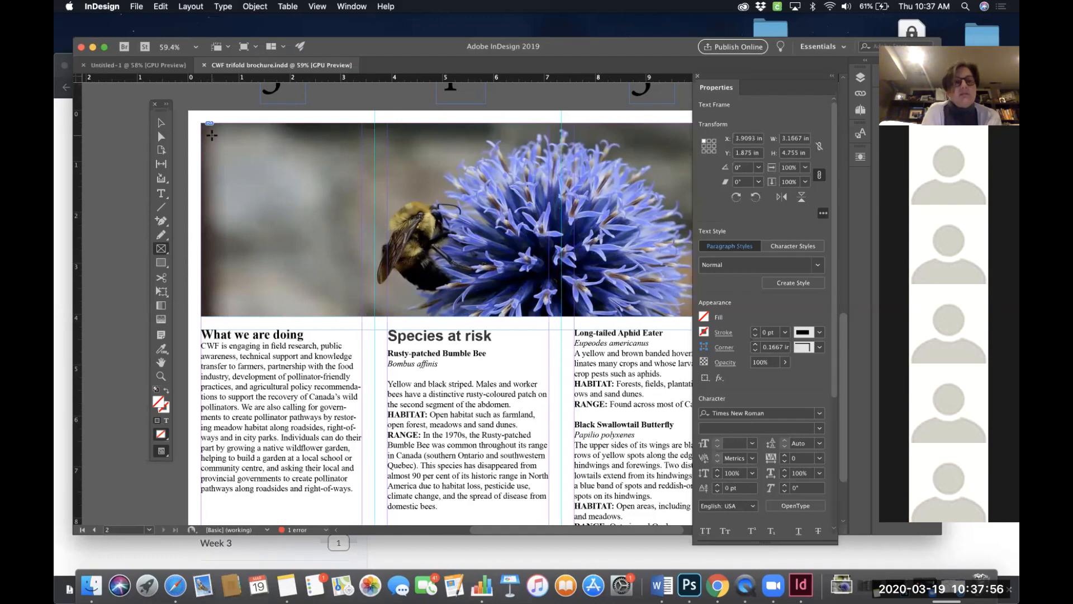
drag(211, 135, 268, 194)
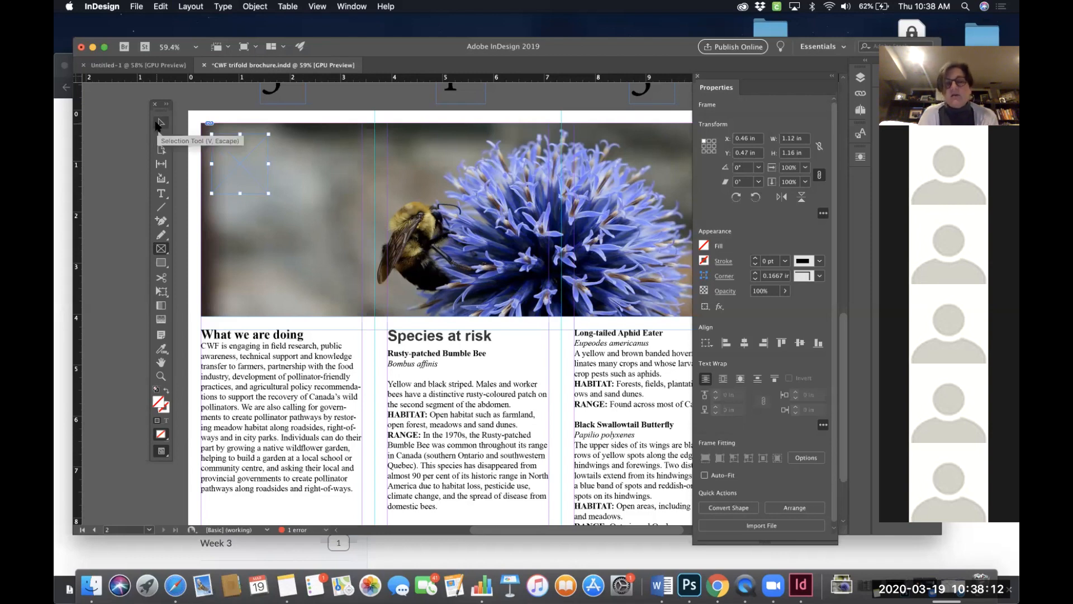
click(158, 126)
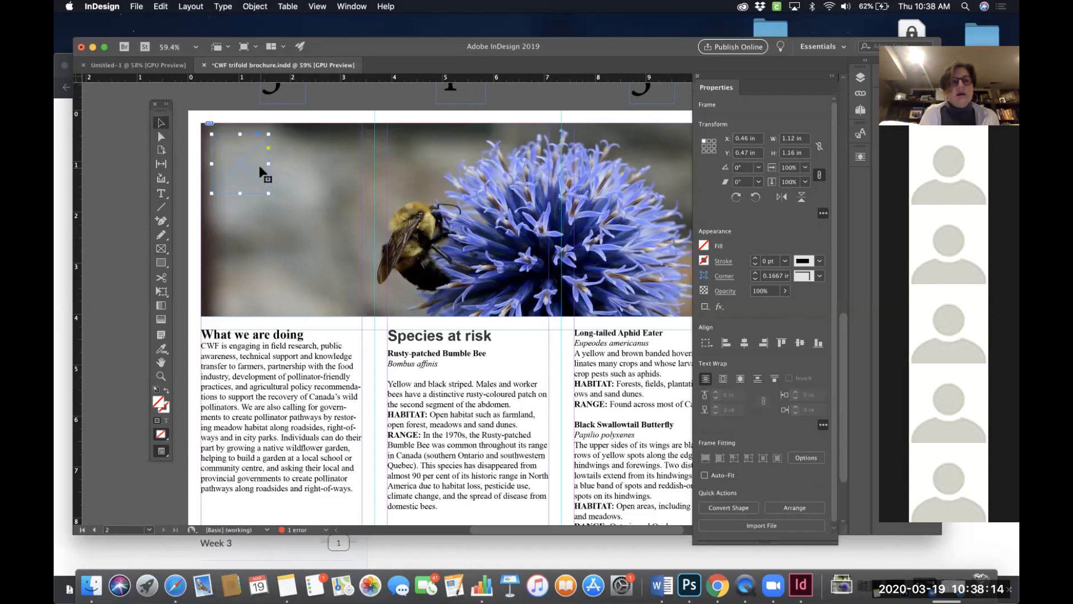
drag(246, 165, 259, 241)
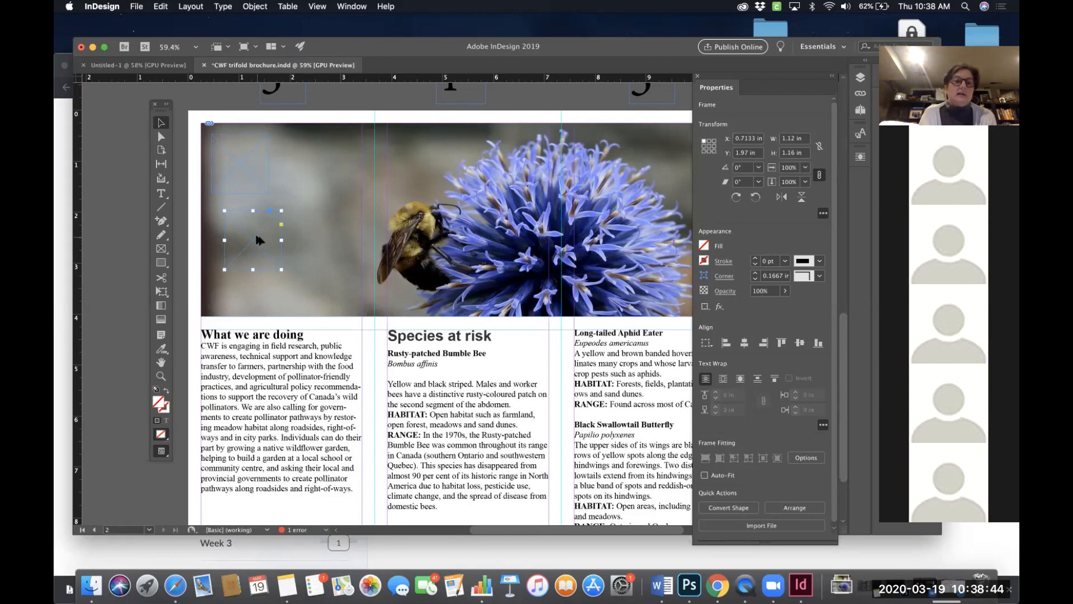
drag(259, 240, 244, 280)
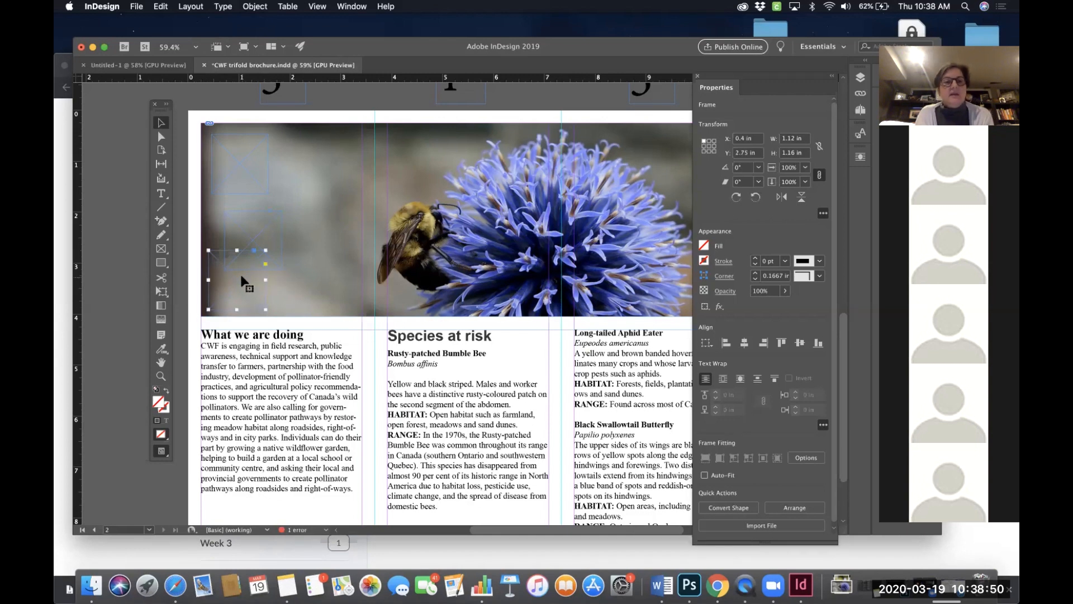
- Move the frame back toward the photo's top-left corner, then delete the empty frames
key(super+1)
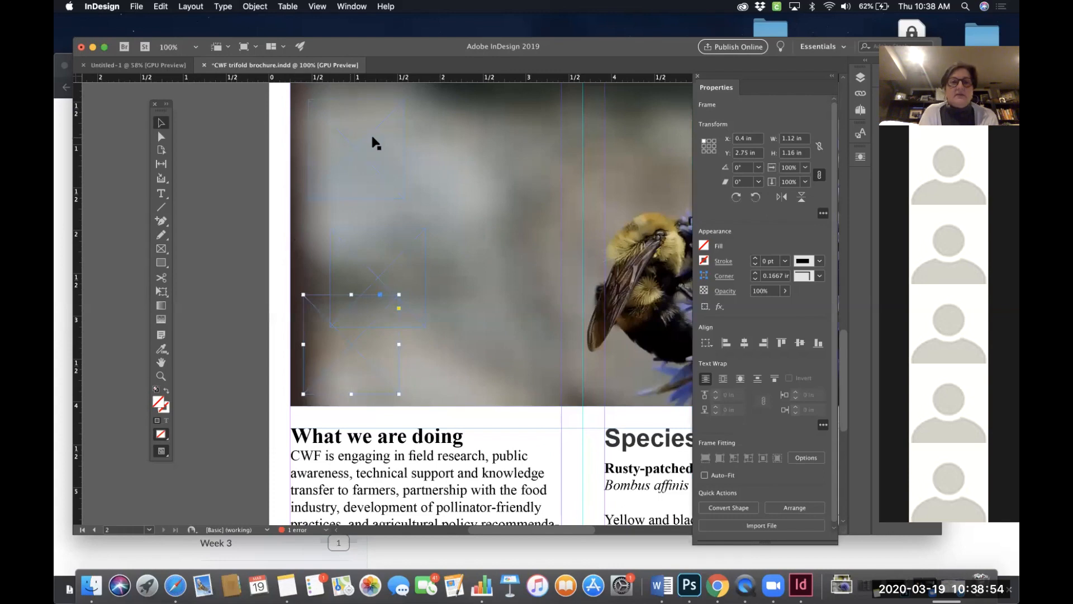
drag(380, 276, 372, 174)
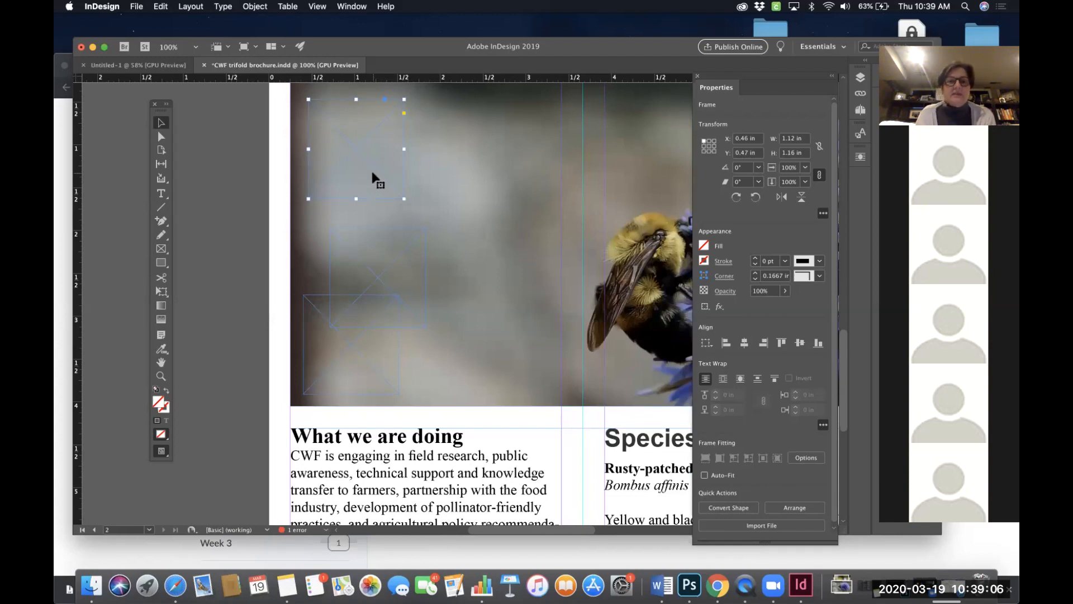
scroll(373, 177, up, 2)
scroll(373, 178, right, 1)
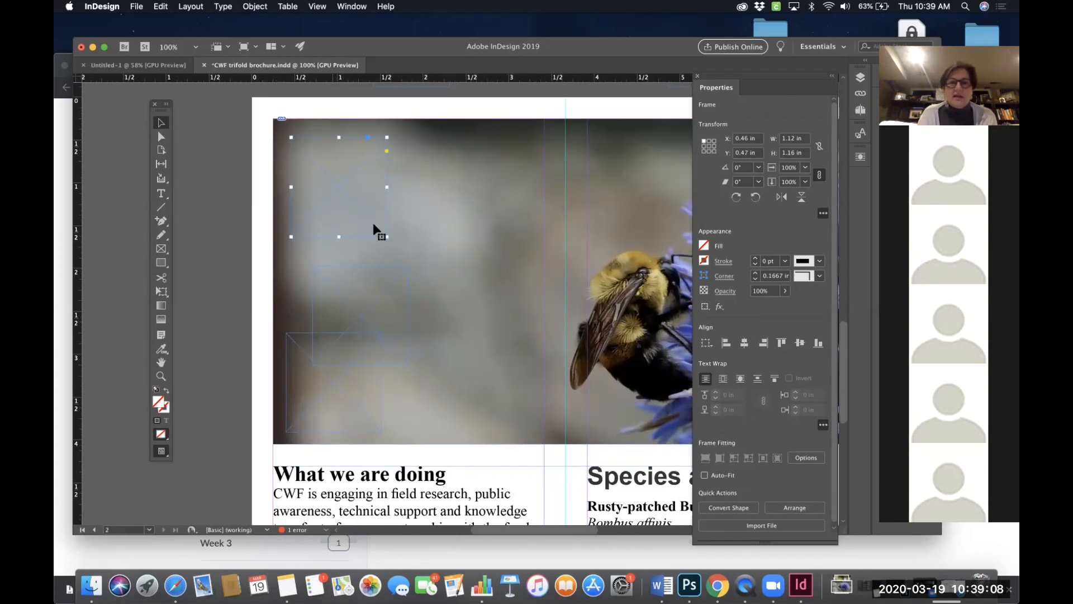
key(Delete)
click(371, 311)
key(Delete)
click(338, 370)
key(Delete)
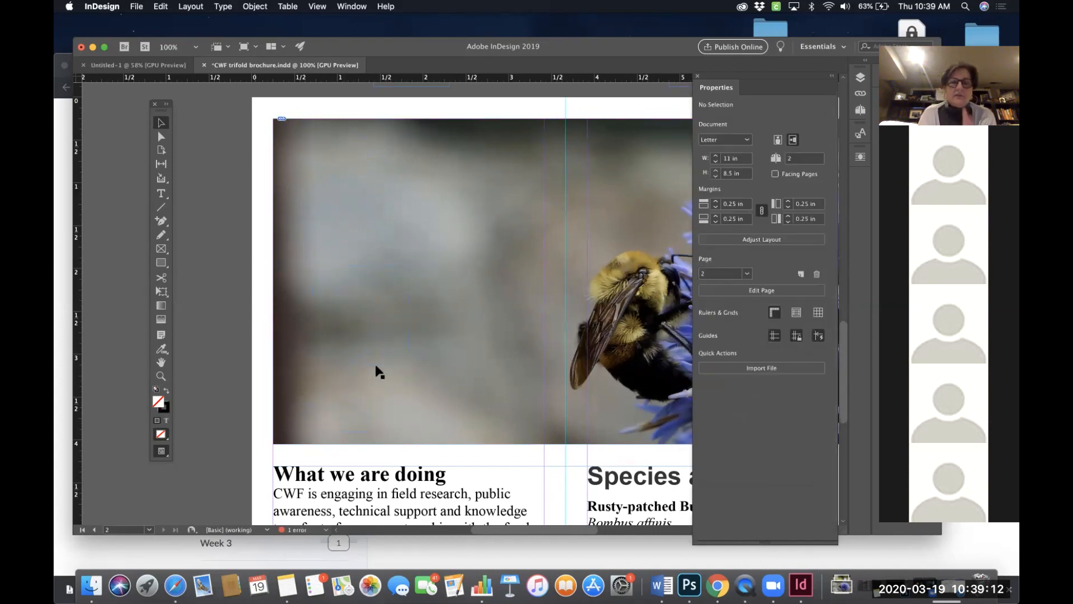
- Draw a square rectangle frame about 1.26 by 1.26 in near the top-left corner of the bee photo
click(160, 249)
click(160, 250)
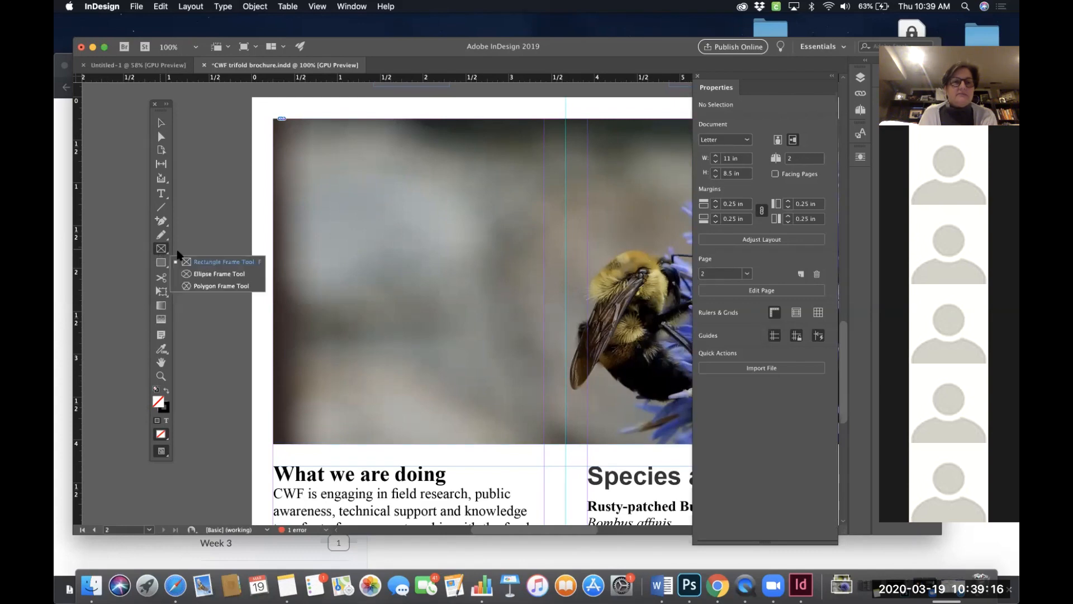
click(204, 262)
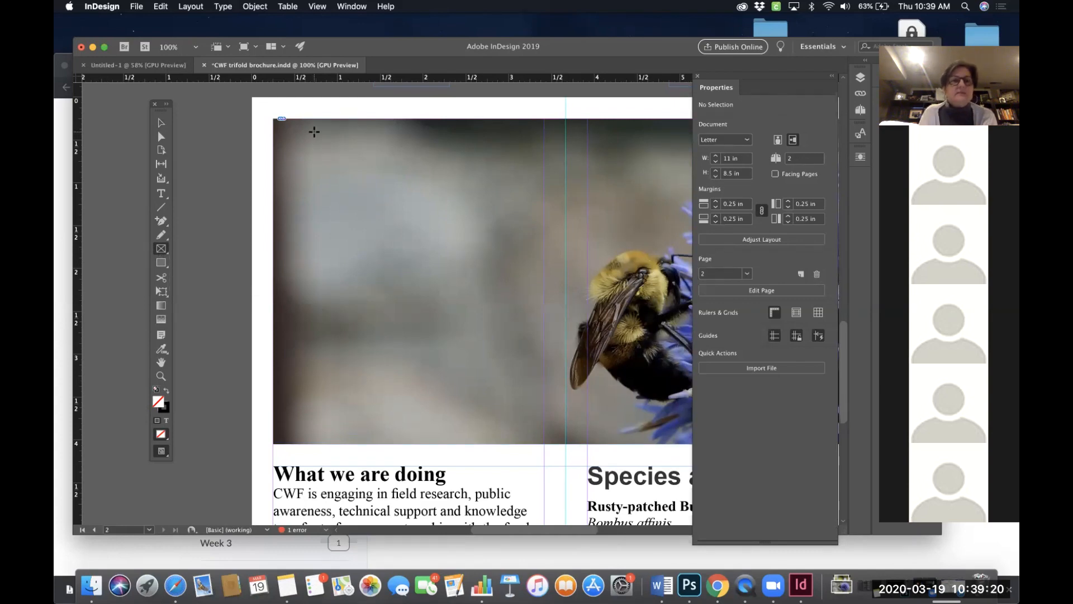
drag(292, 132, 413, 240)
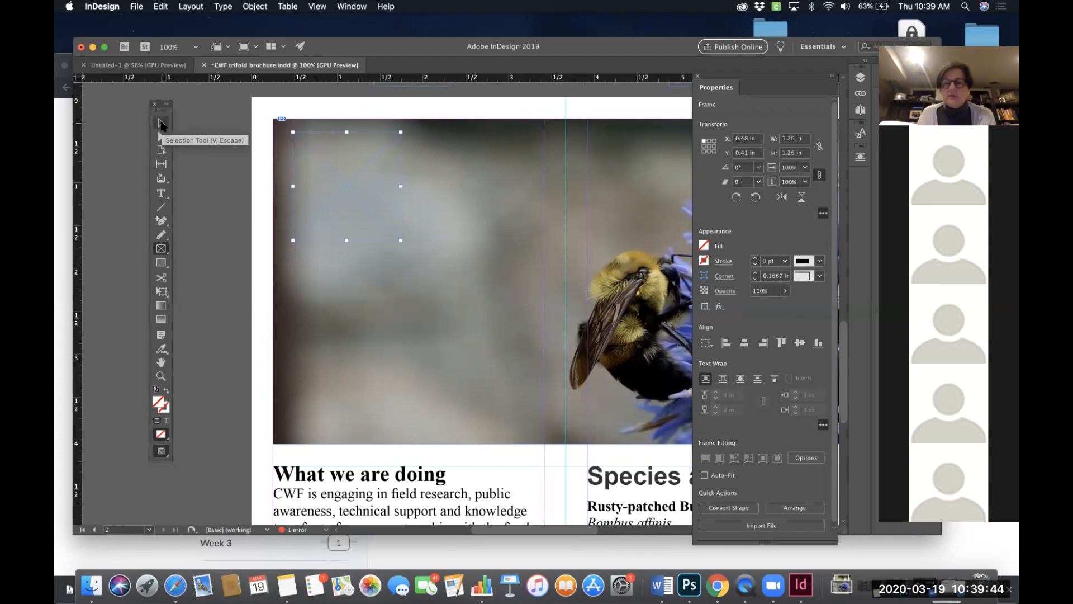
- Duplicate the frame twice, placing the copies diagonally further down the photo
click(162, 124)
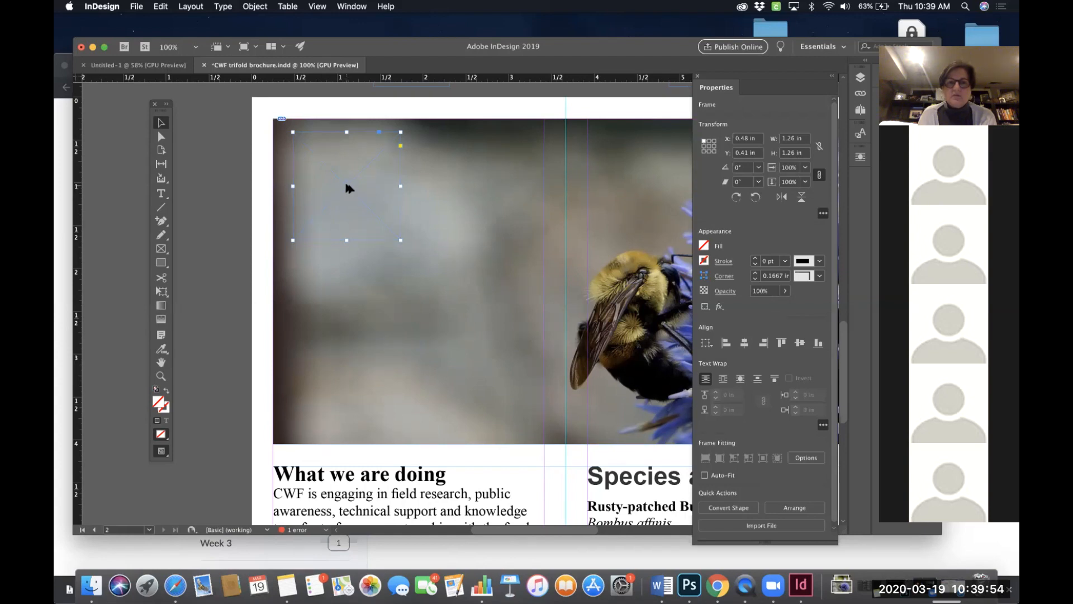
drag(347, 188, 398, 280)
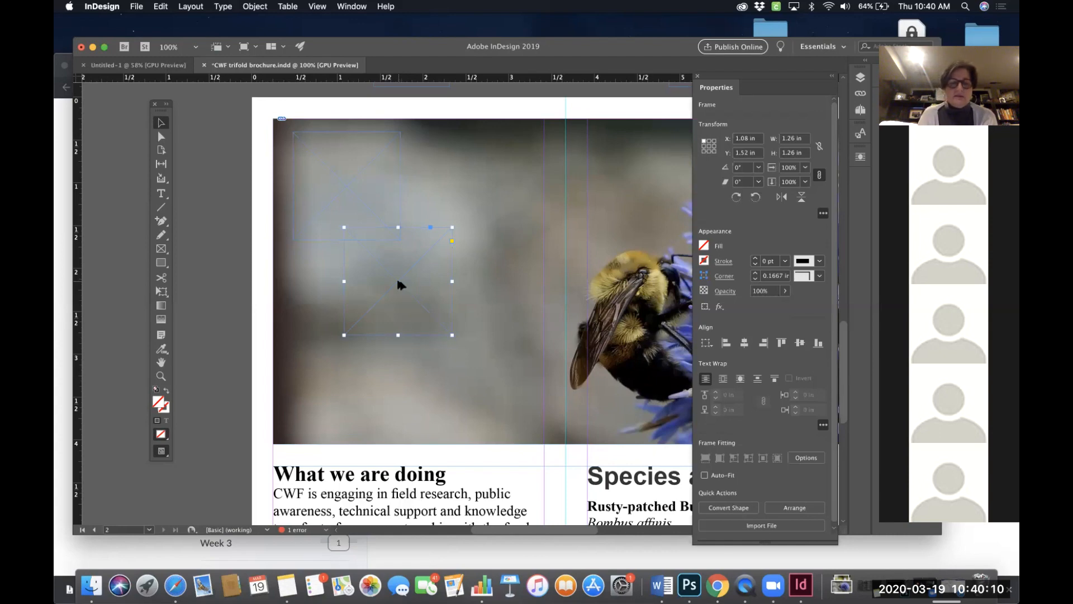
drag(402, 285, 363, 379)
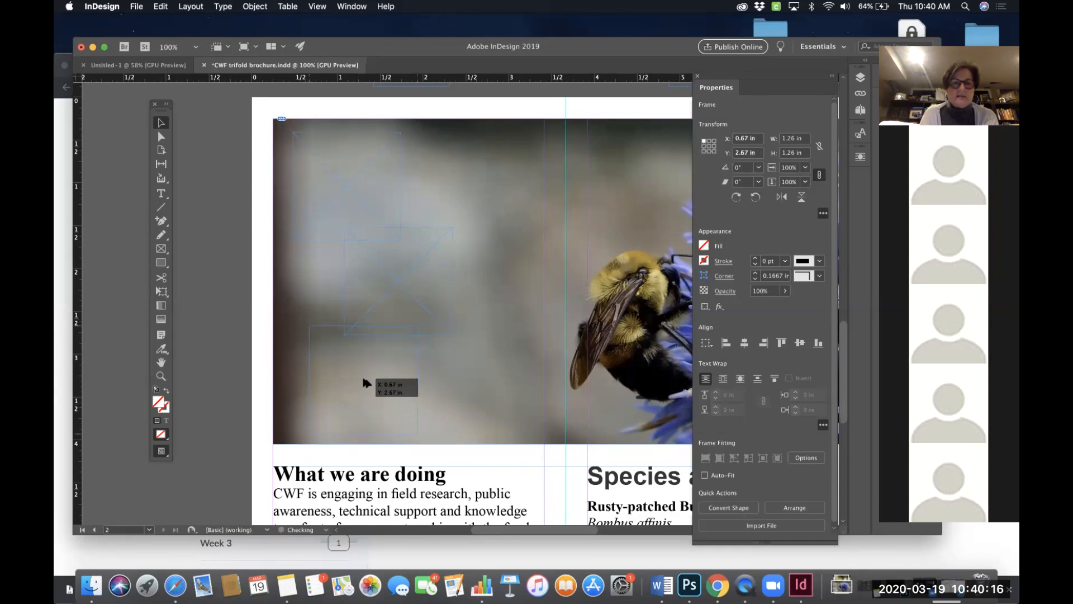
drag(364, 378, 363, 379)
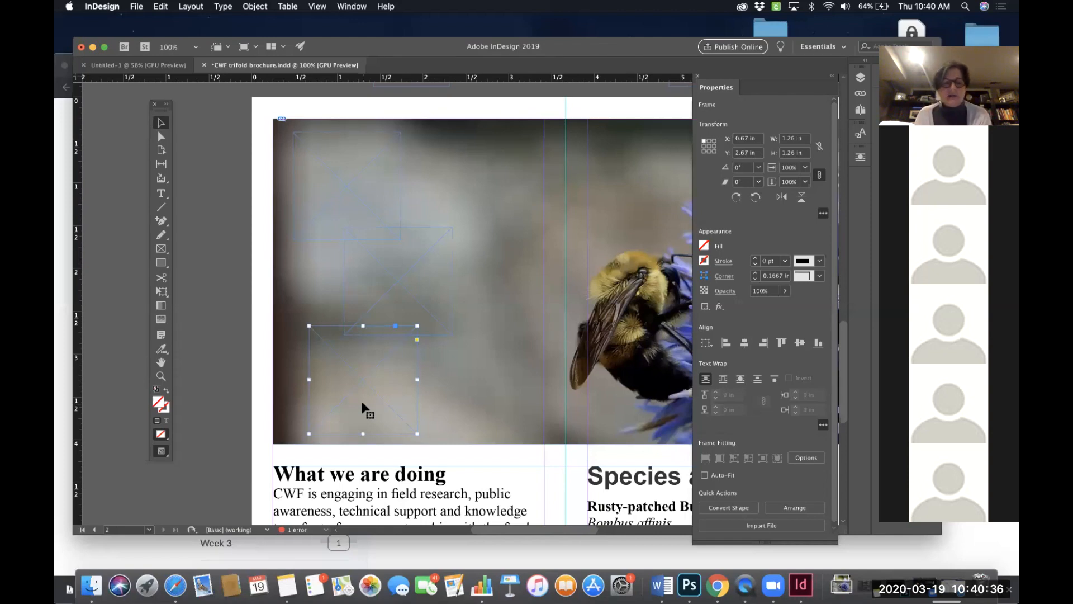
- Select all three frames and scale them together to about 1.65 by 3.13 in overall, undoing one oversized attempt
shift+click(414, 295)
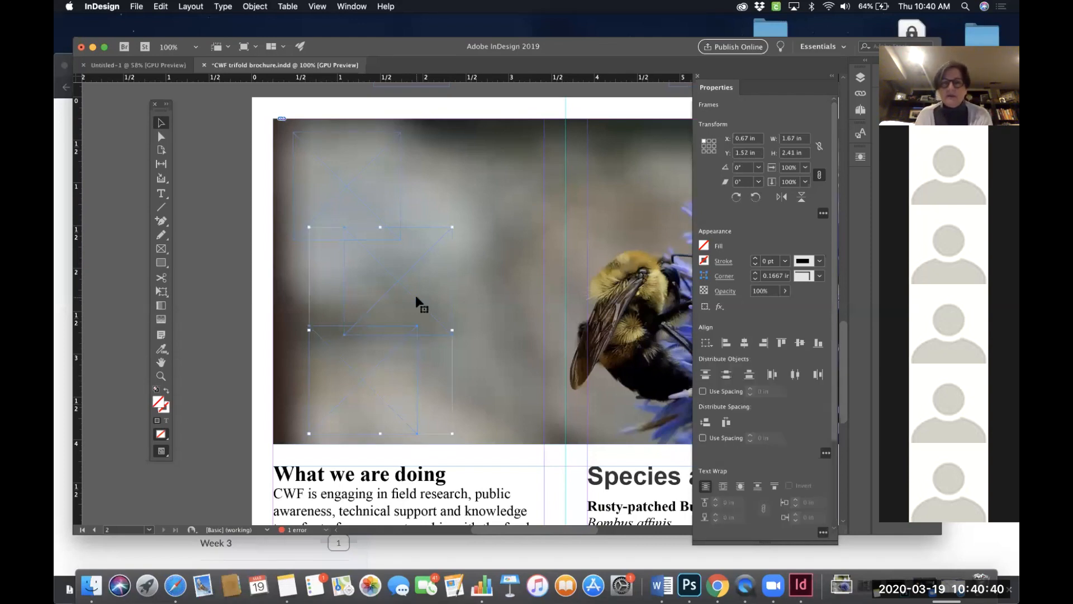
shift+click(355, 192)
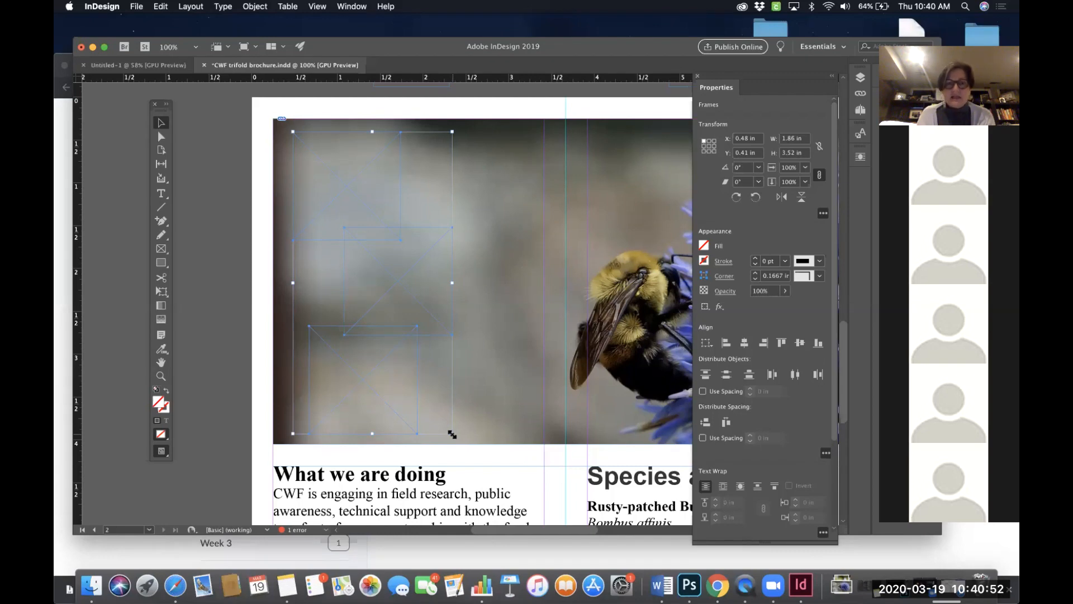
drag(452, 434, 419, 400)
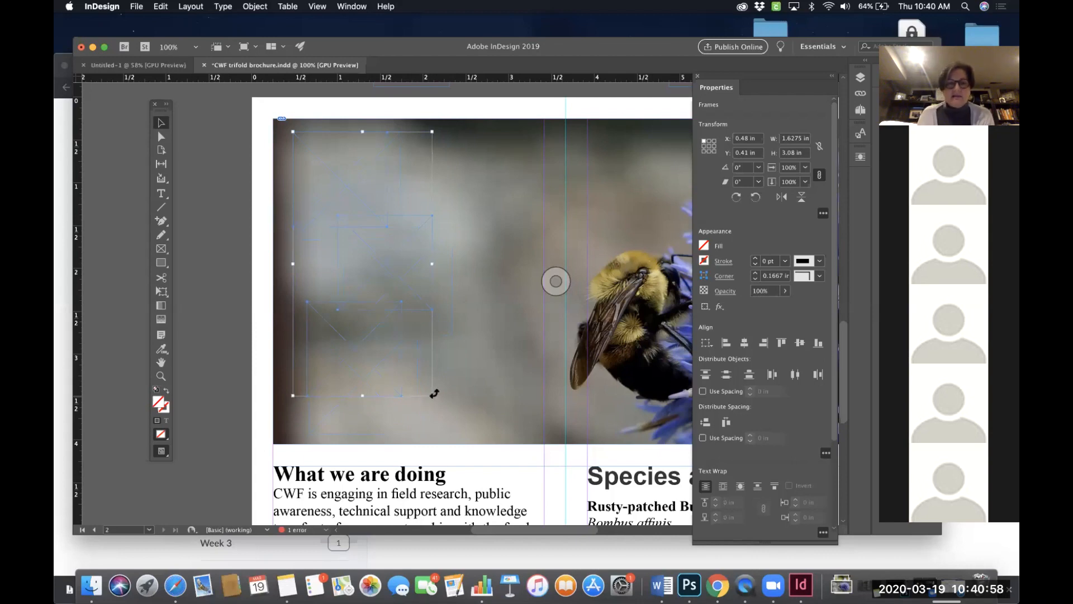
drag(432, 395, 521, 485)
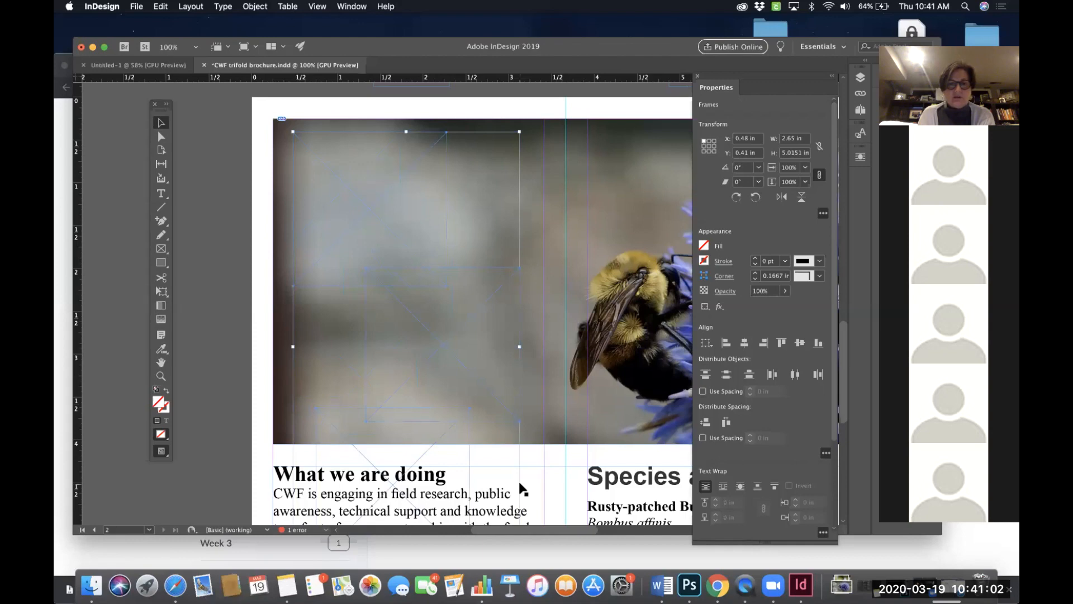
scroll(519, 481, down, 5)
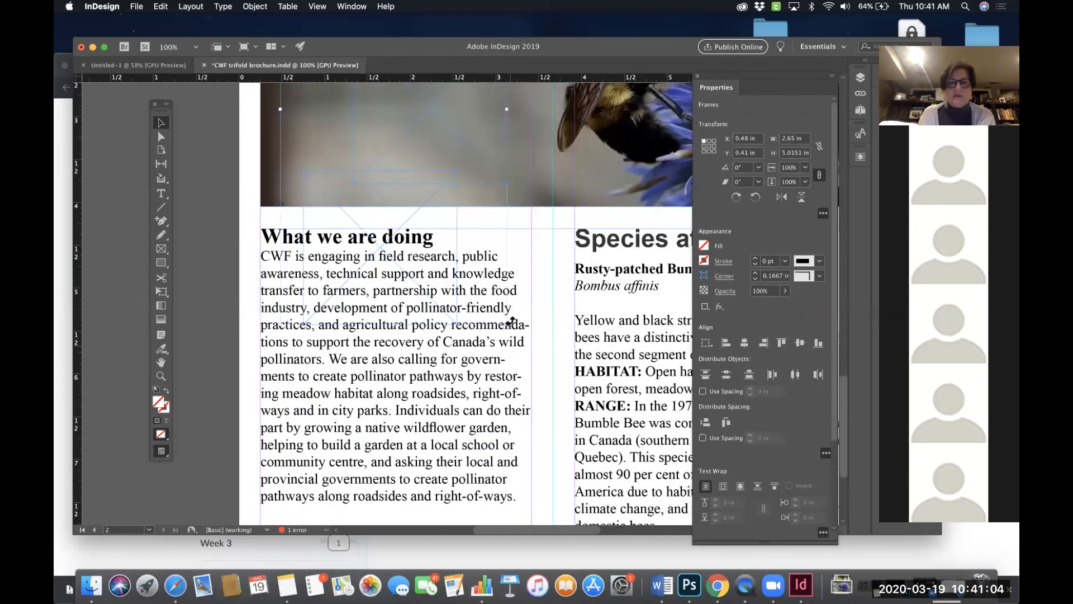
drag(506, 323, 459, 175)
scroll(460, 174, up, 7)
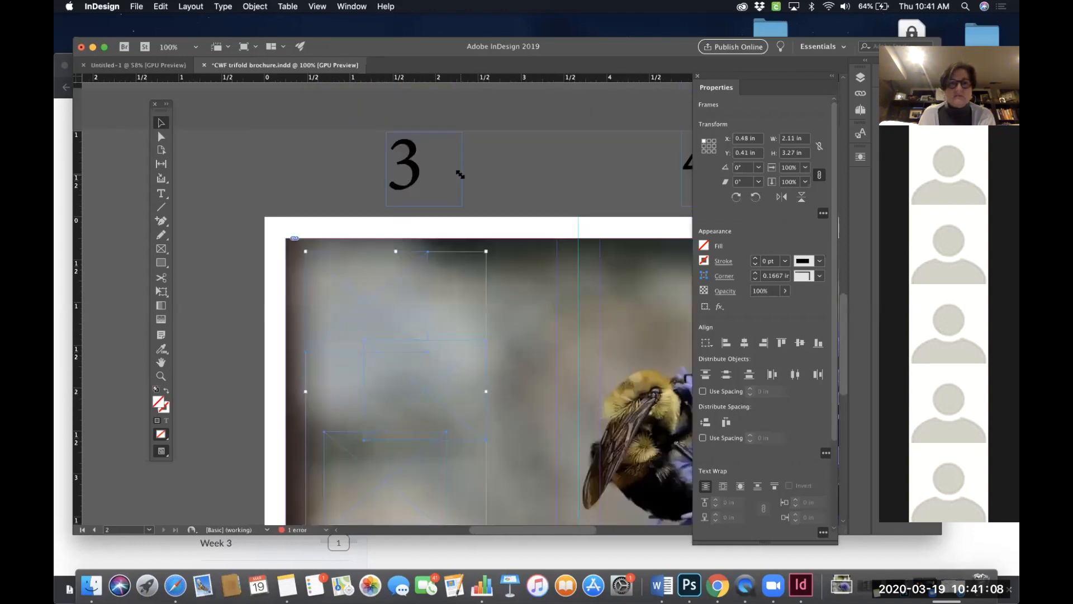
scroll(460, 174, down, 3)
key(super+z)
scroll(490, 251, down, 3)
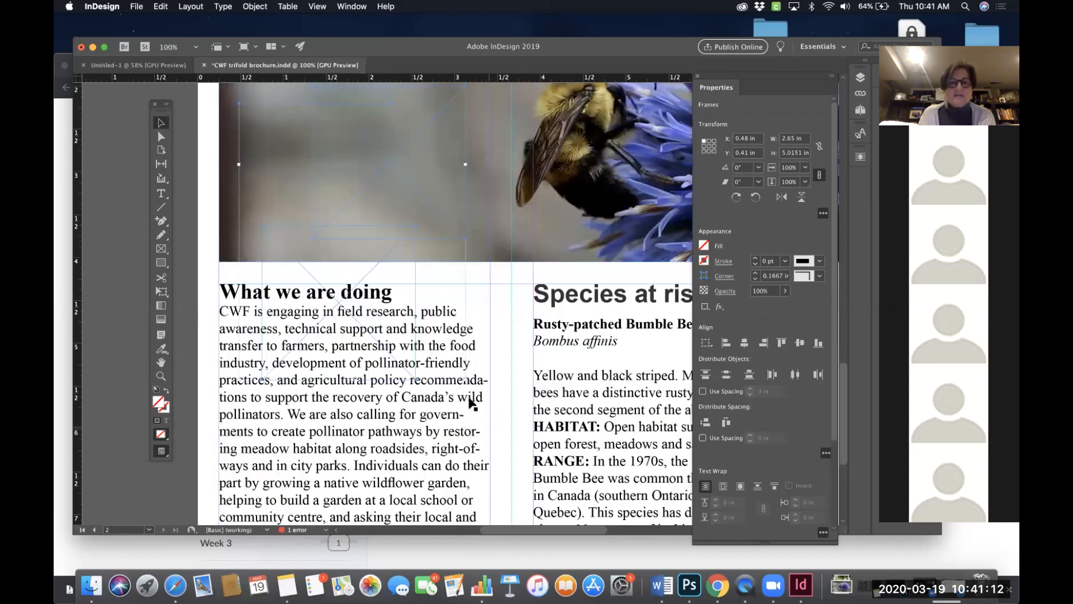
drag(465, 378, 373, 254)
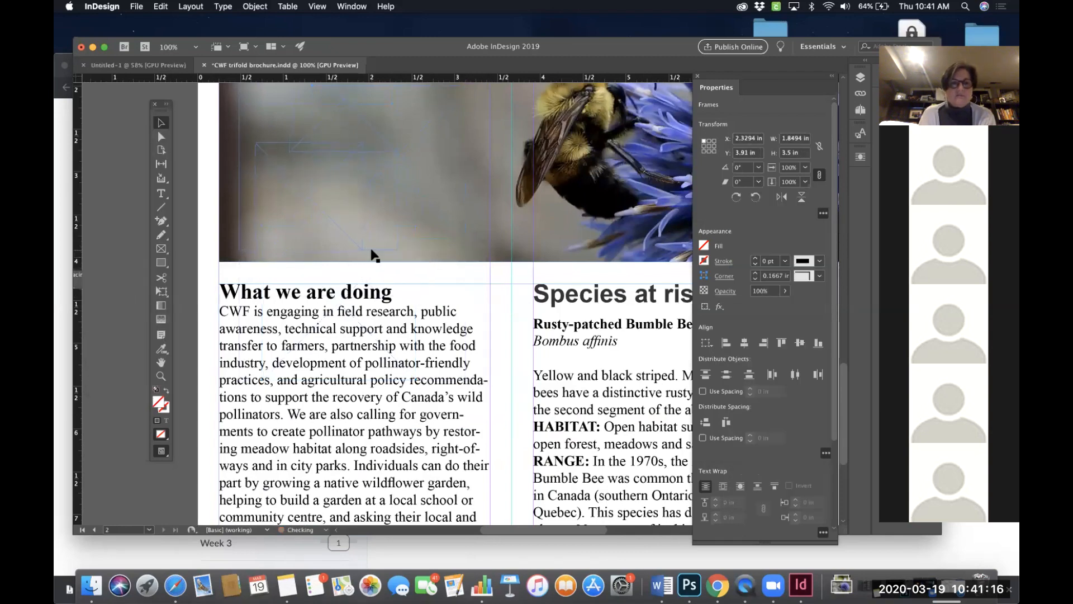
scroll(372, 255, up, 3)
scroll(373, 254, left, 1)
drag(446, 374, 432, 343)
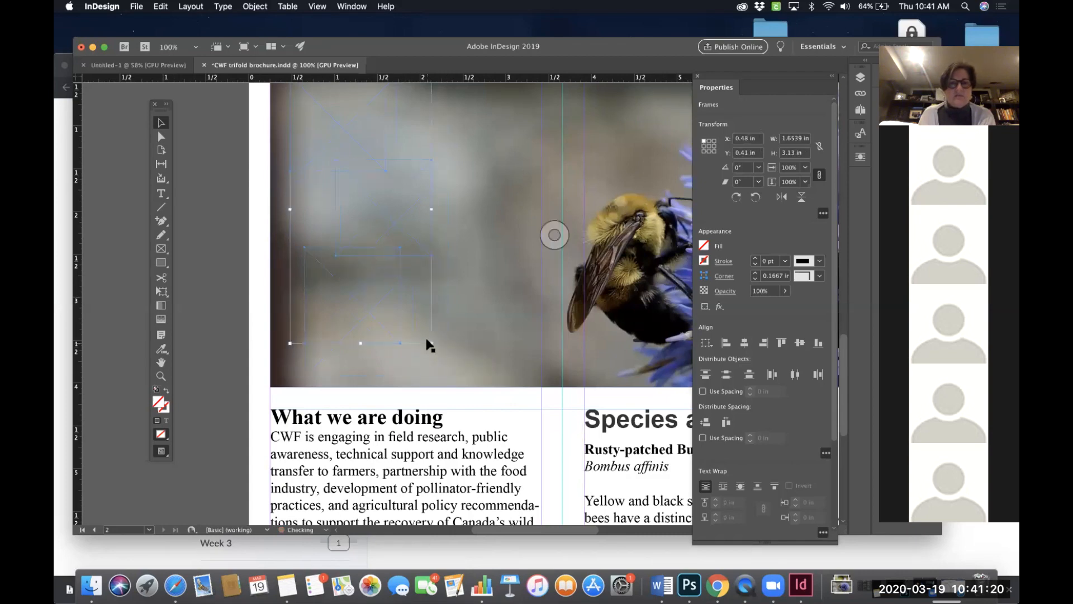
scroll(428, 343, up, 2)
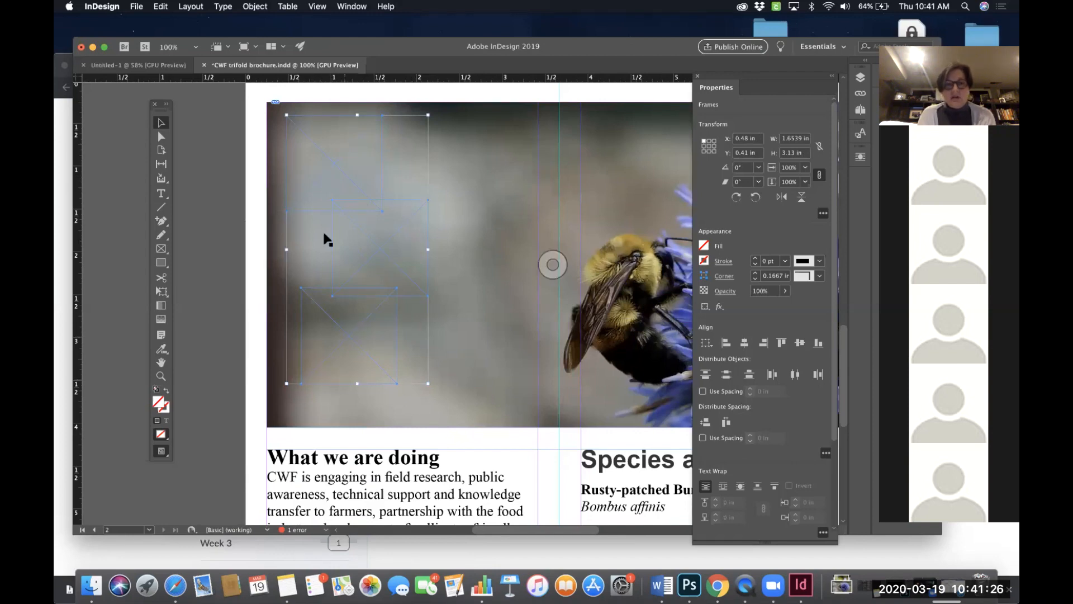
- Reposition the bottom frame, then select all three frames and align their left edges
click(224, 347)
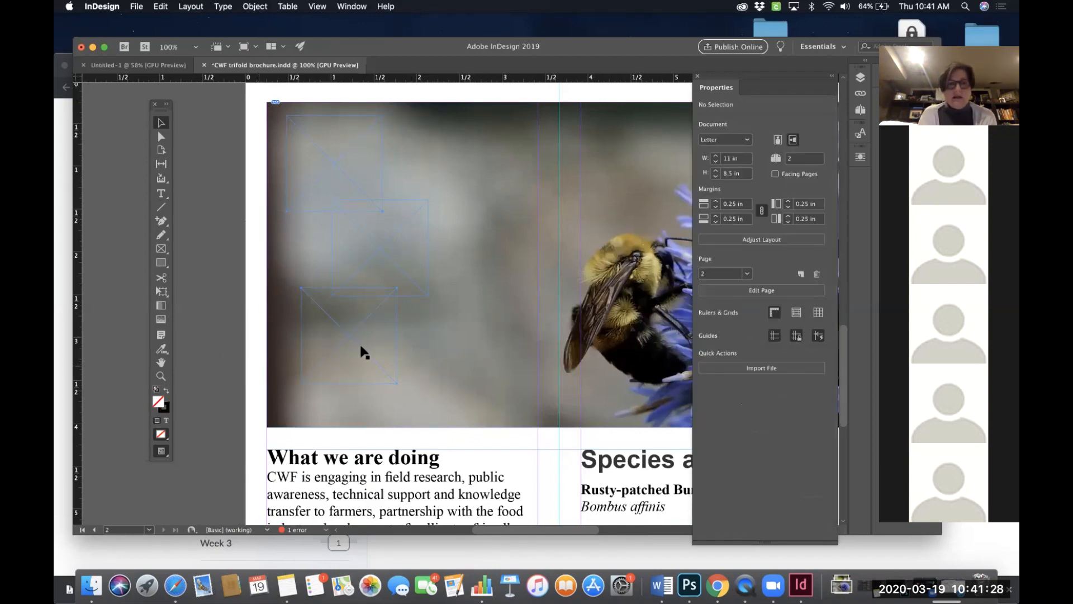
drag(359, 334, 365, 365)
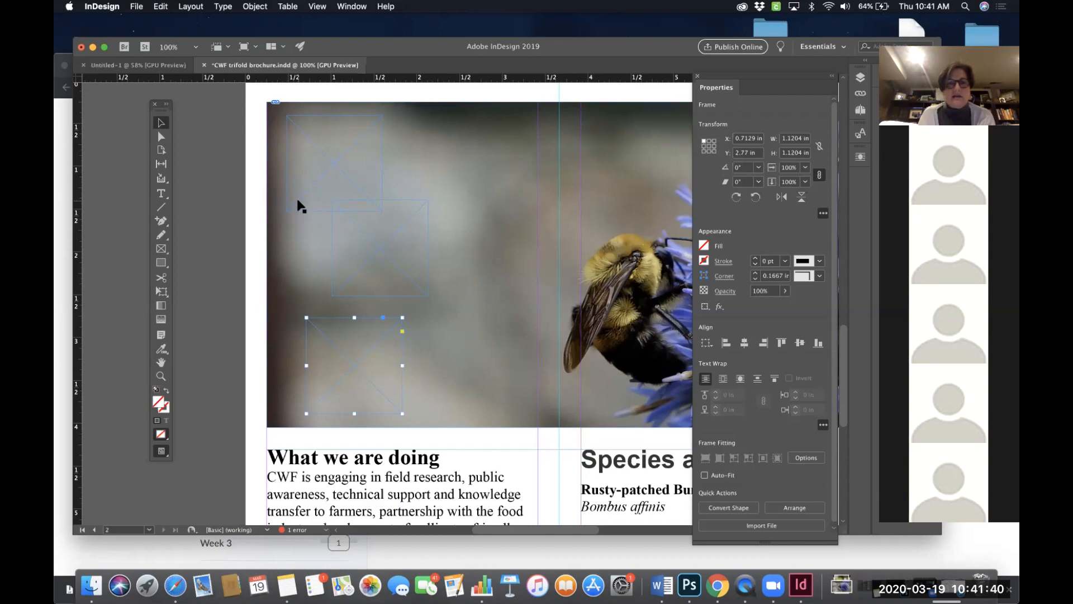
shift+click(326, 185)
shift+click(419, 252)
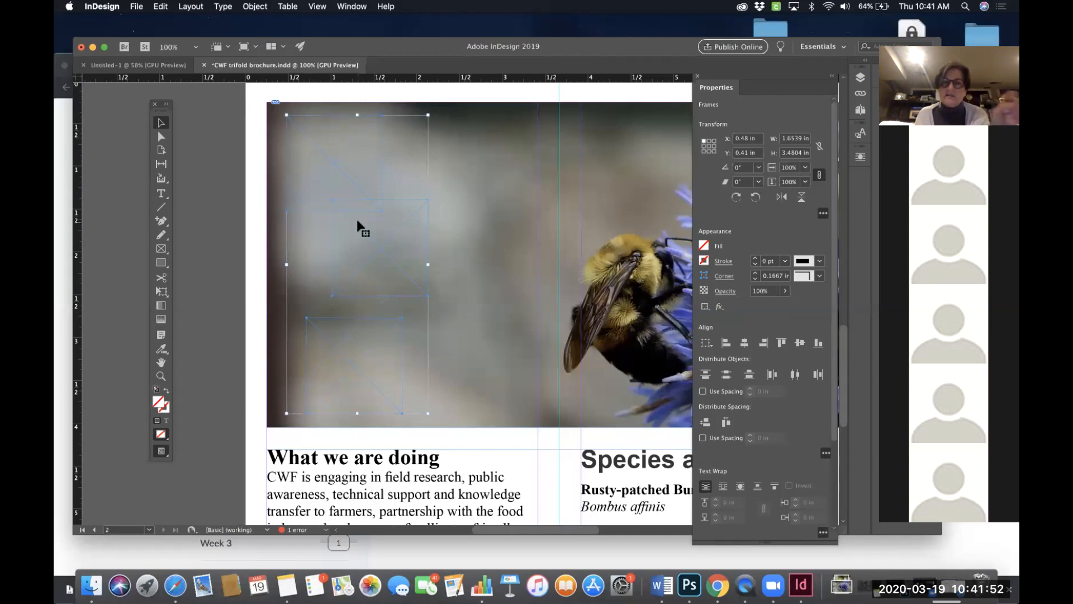
shift+click(491, 206)
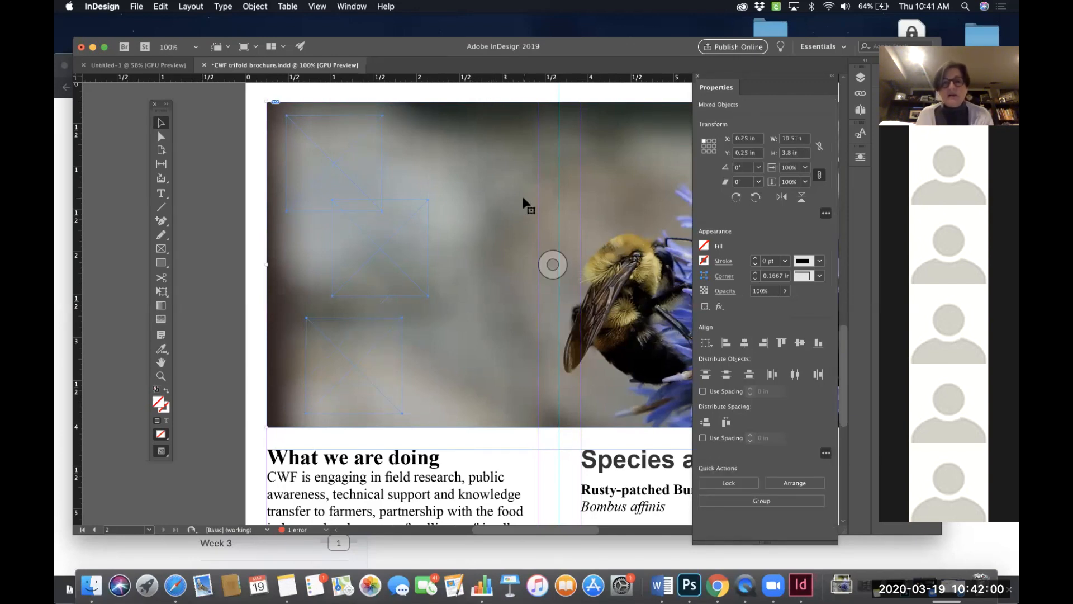
shift+click(508, 199)
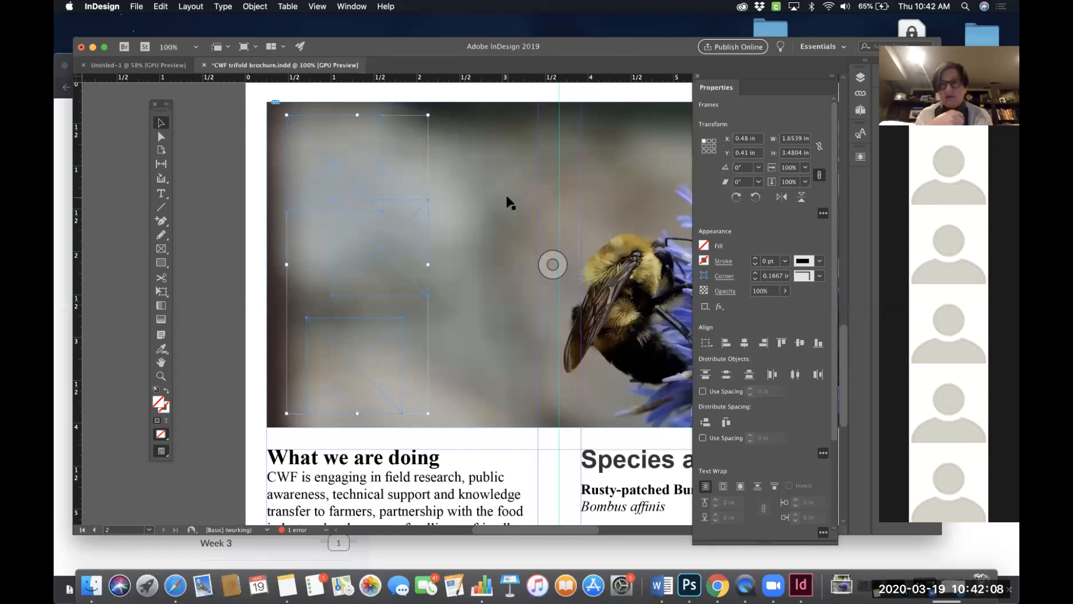
scroll(508, 201, up, 1)
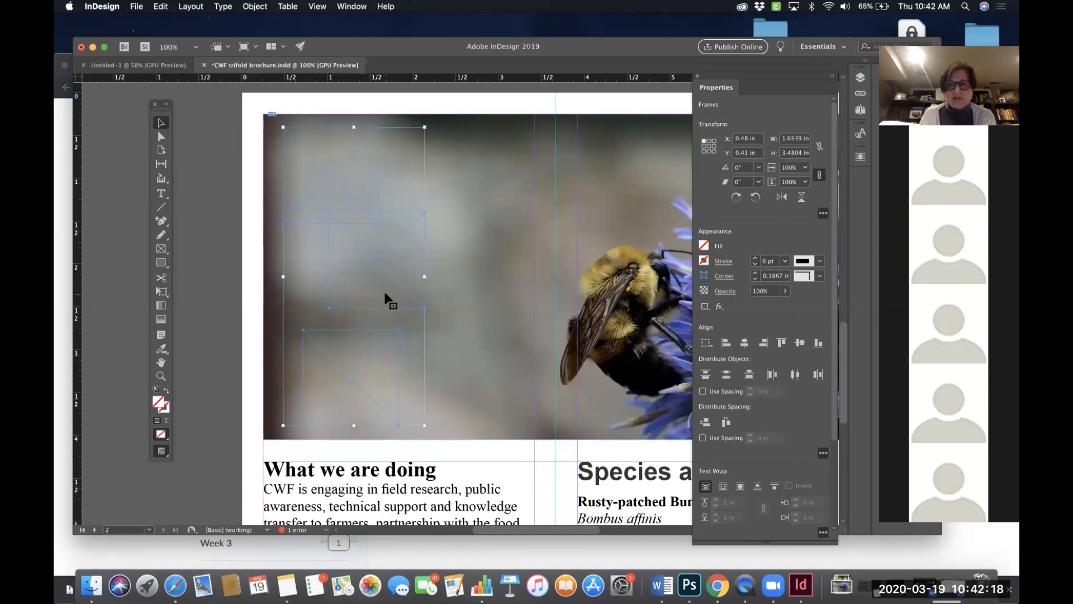
click(726, 343)
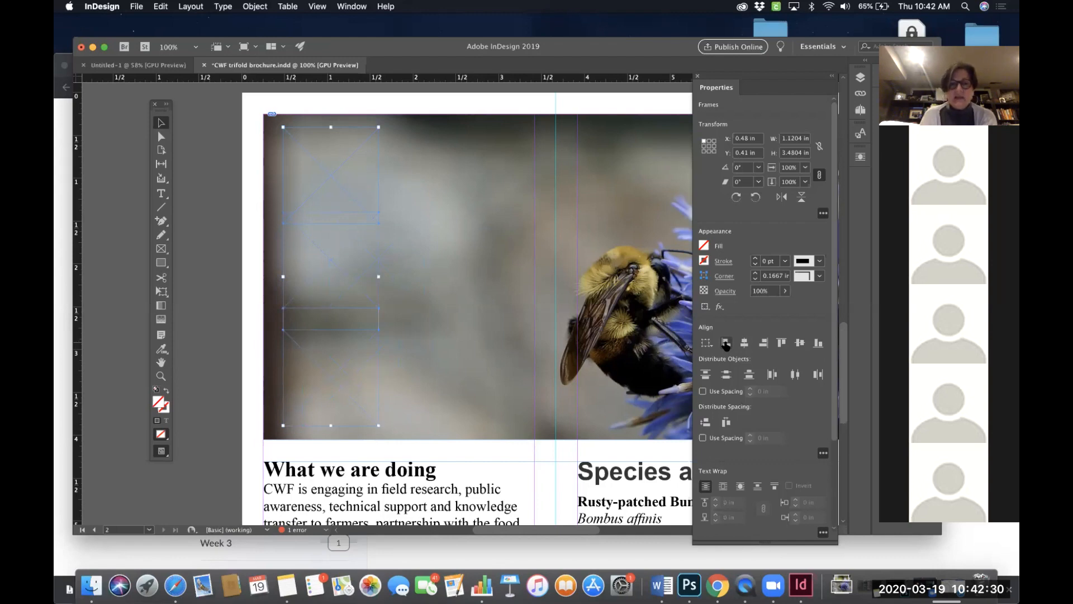
- Move the individual frames to new positions across the bee photo
scroll(726, 343, down, 2)
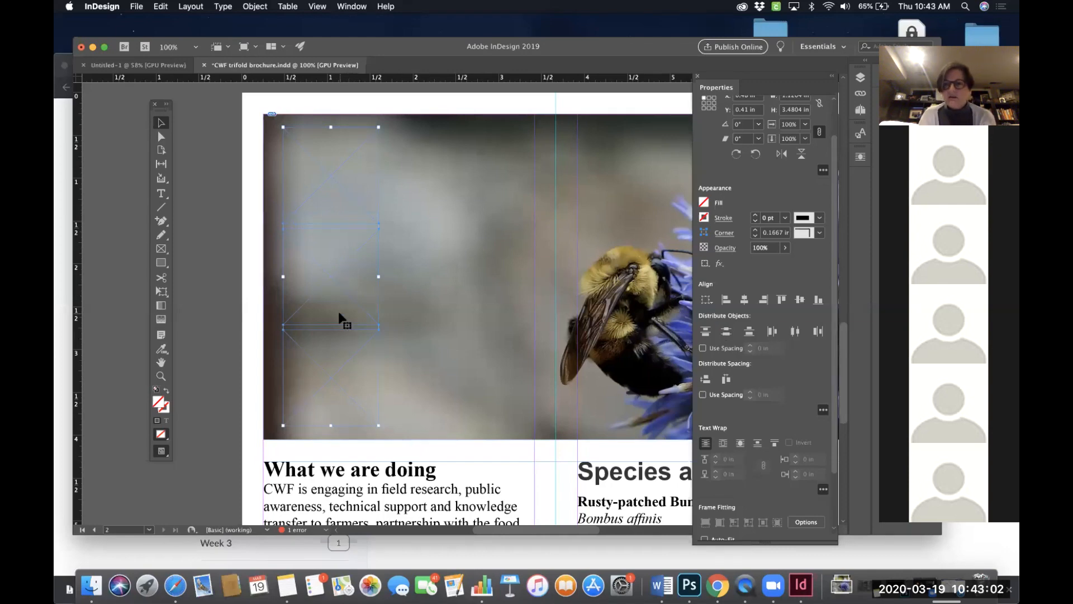
click(224, 316)
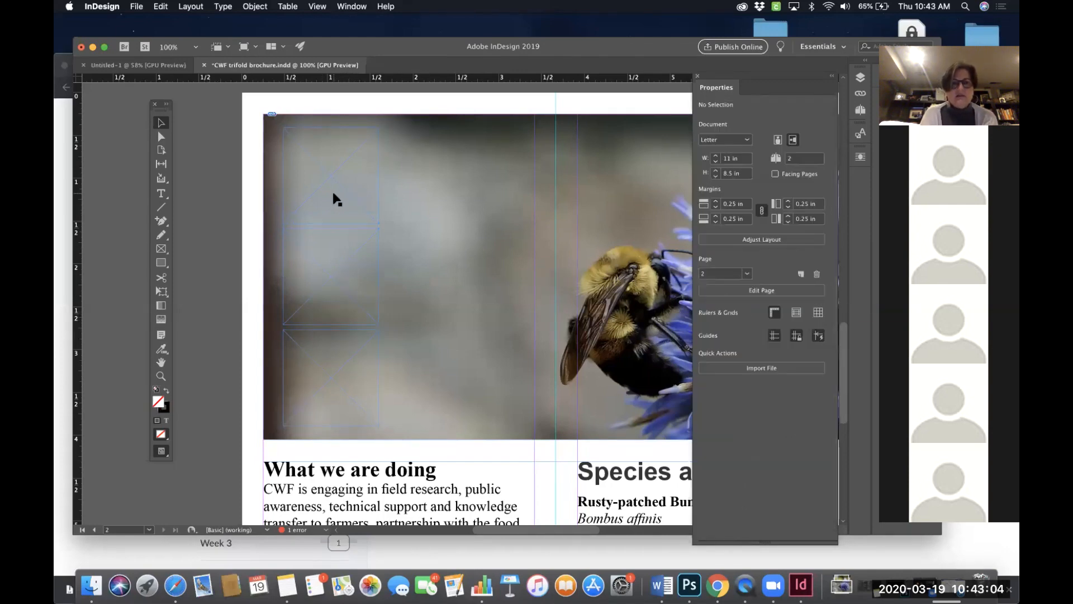
drag(337, 193, 449, 196)
drag(336, 264, 439, 278)
drag(464, 212, 483, 209)
drag(451, 263, 452, 285)
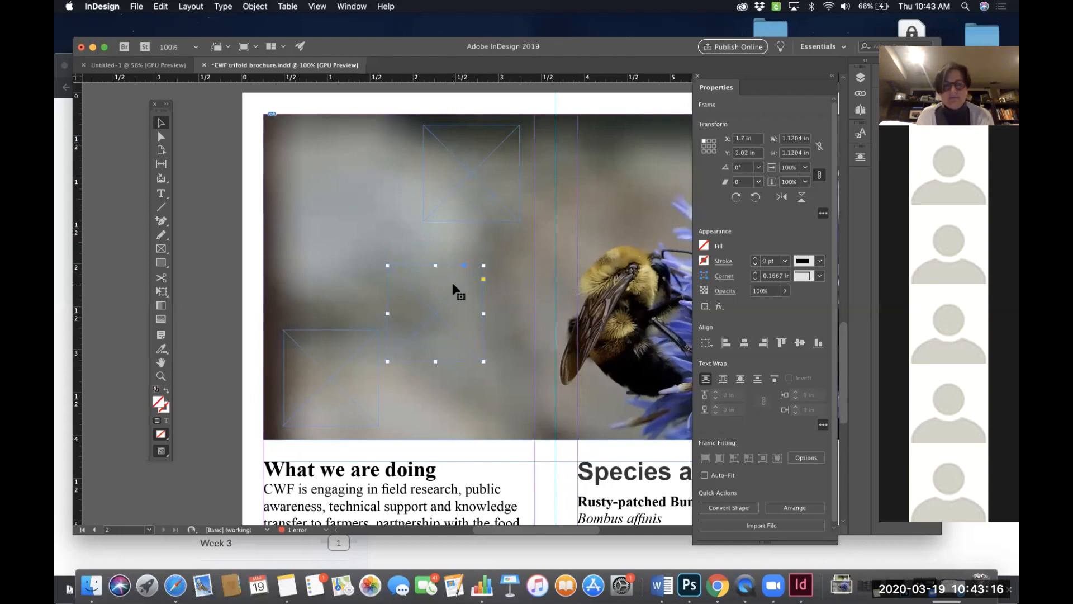
- Select the three frames, align their left edges and distribute their vertical centers
shift+click(475, 193)
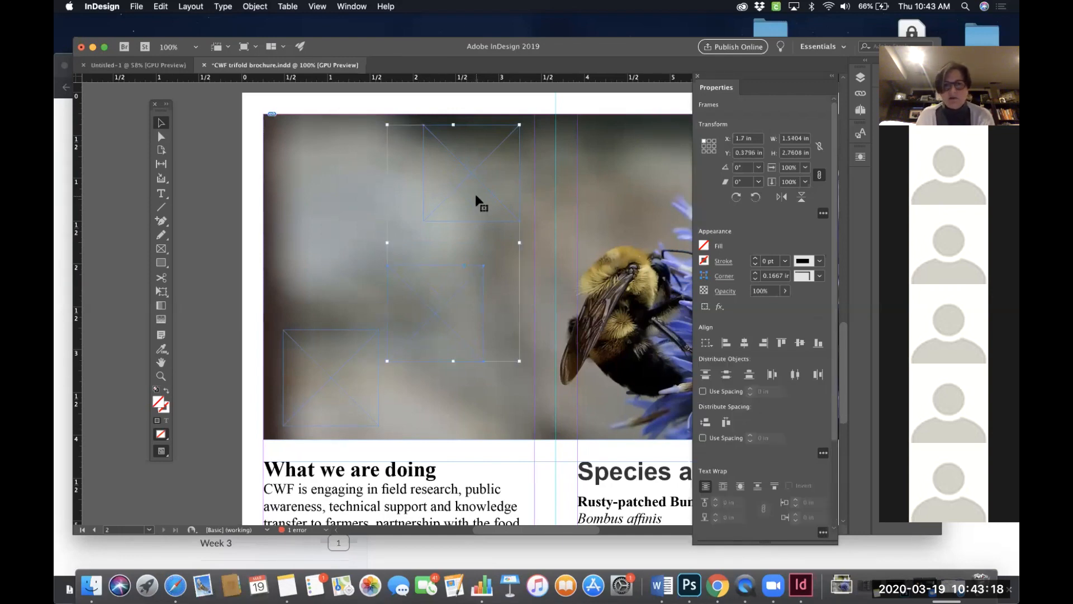
shift+click(331, 385)
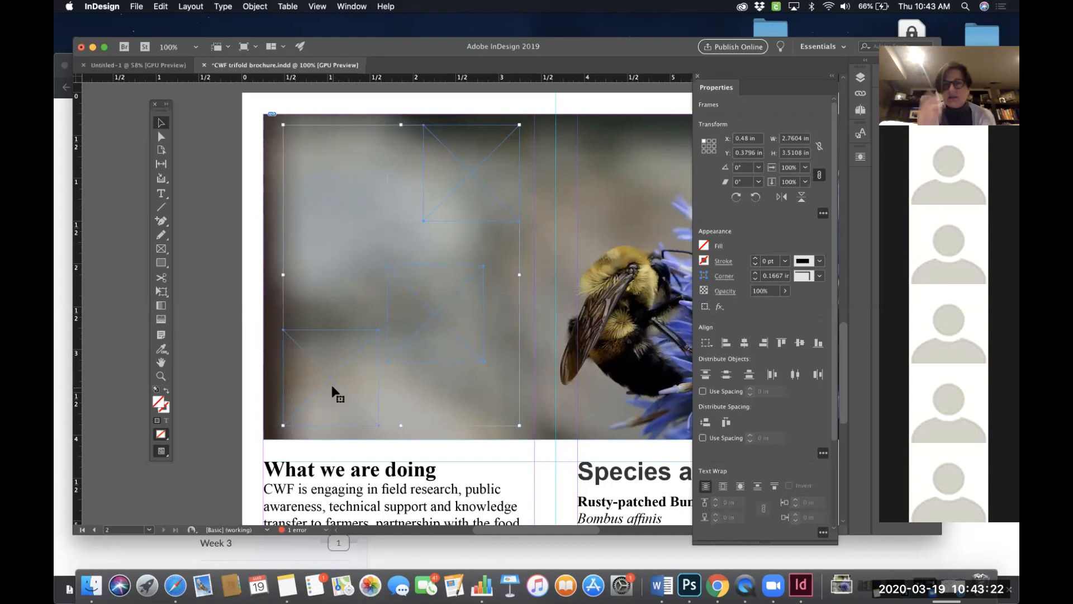
click(727, 343)
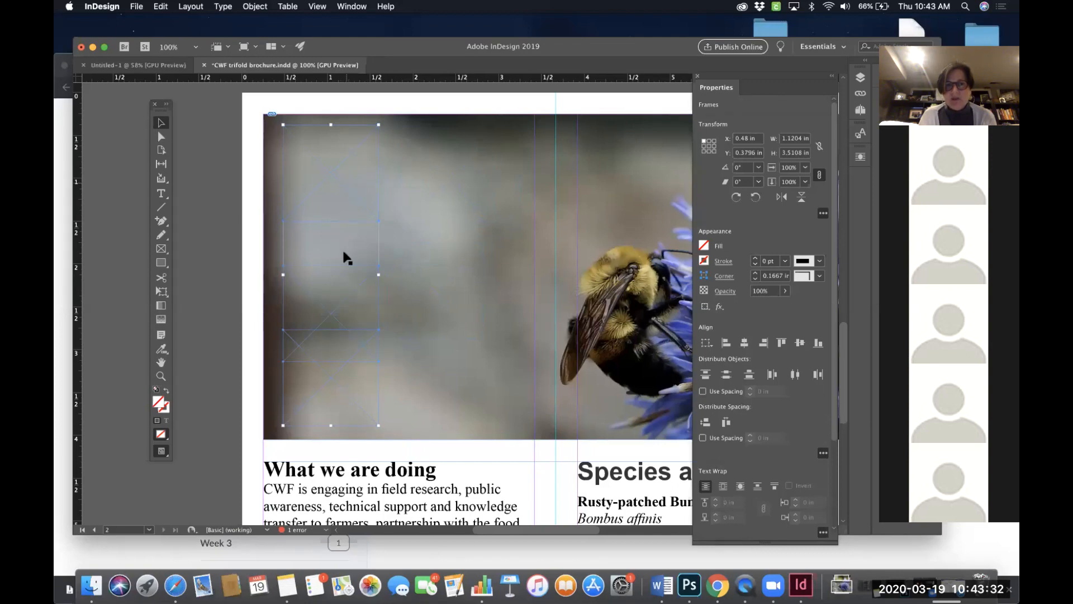
click(726, 378)
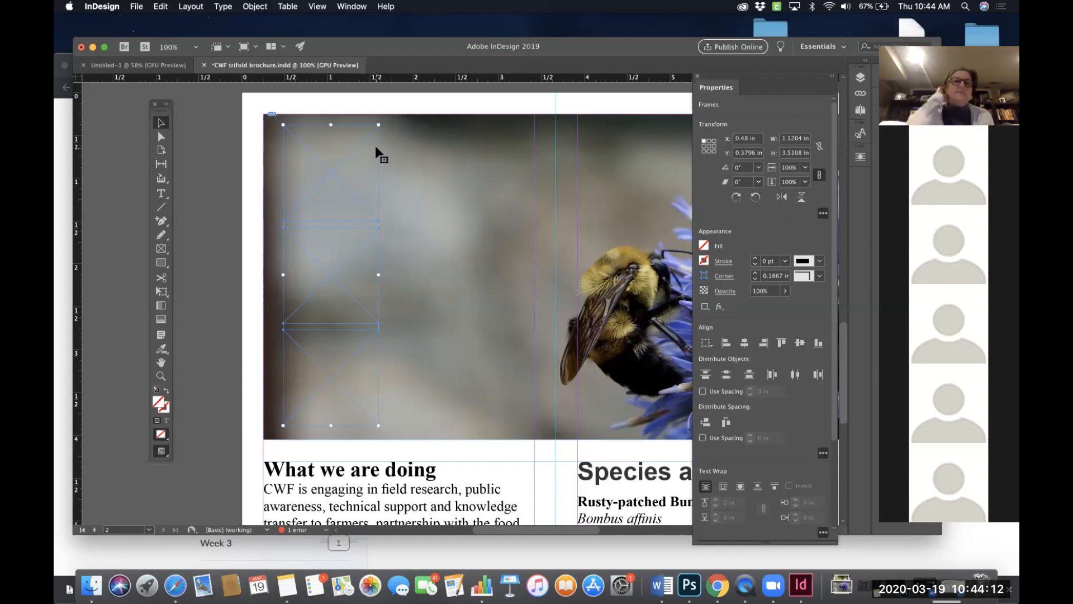
- Zoom out and move the three stacked frames off the page onto the pasteboard
key(super+minus)
key(super+minus)
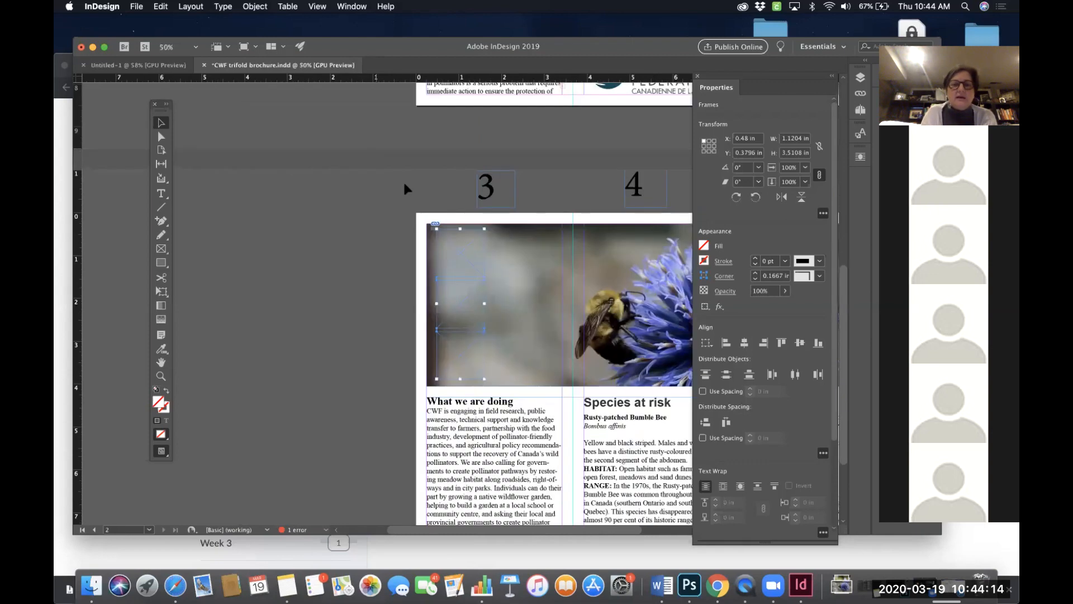
drag(450, 261, 292, 222)
click(312, 314)
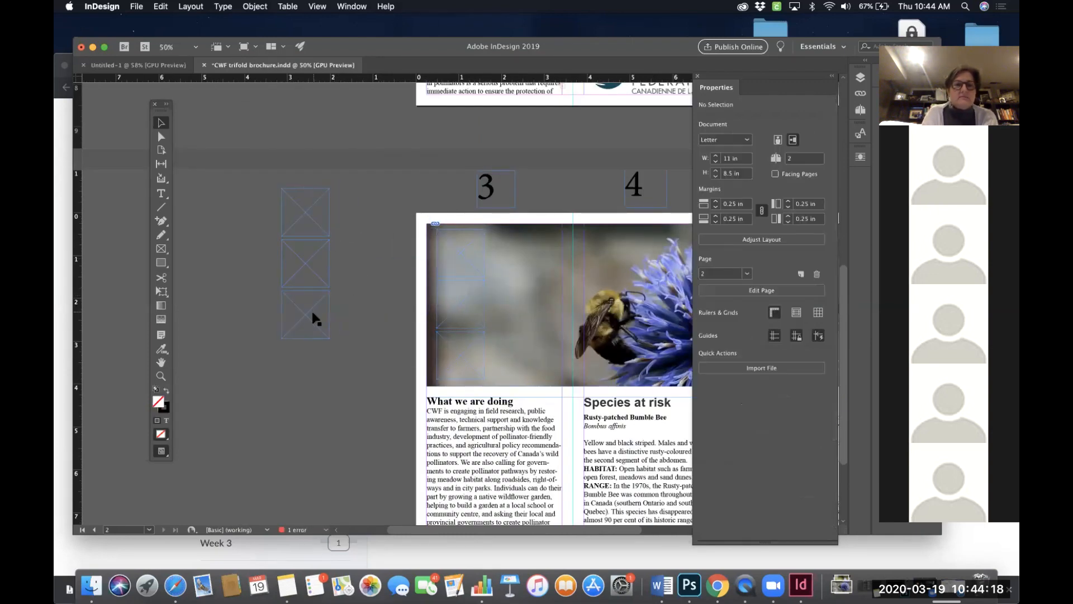
drag(273, 374, 273, 373)
- Rearrange the individual frames into a staggered layout on the pasteboard
drag(301, 278, 330, 298)
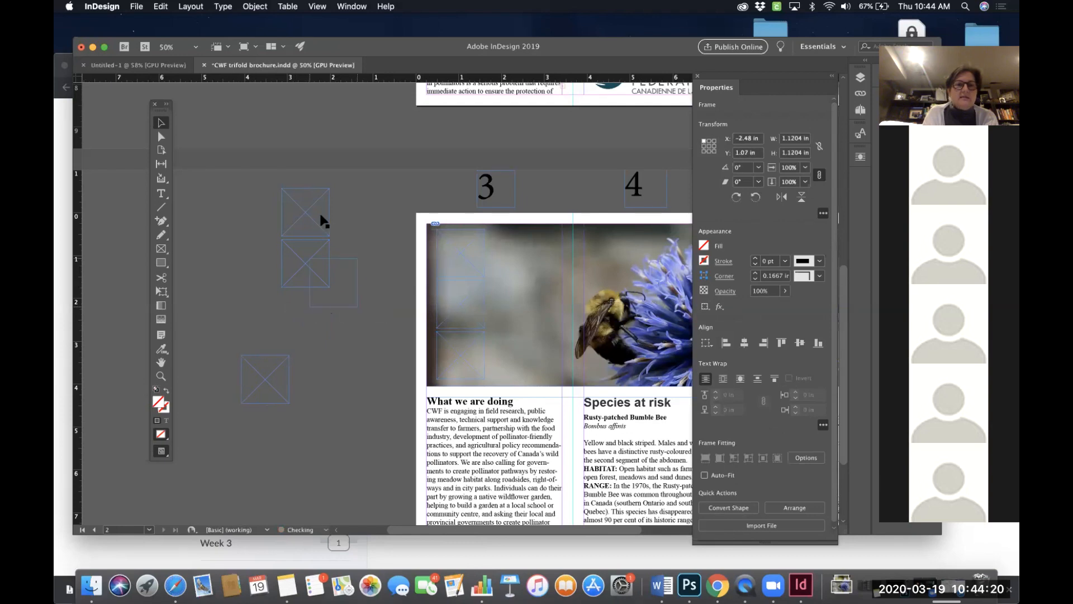
drag(309, 211, 295, 205)
drag(332, 278, 248, 245)
alt+drag(330, 302, 306, 351)
drag(264, 388, 278, 454)
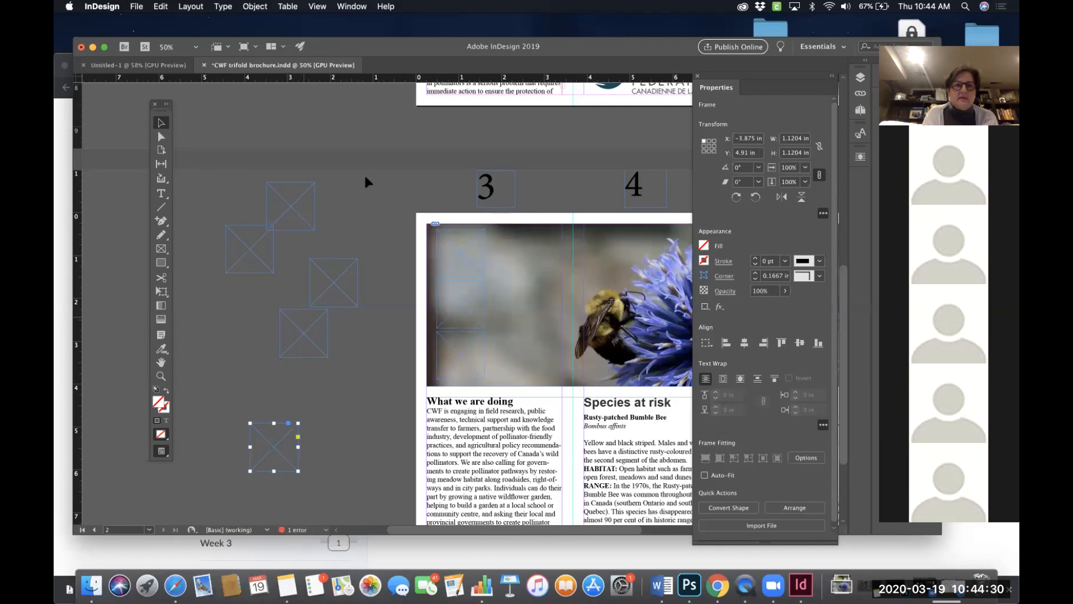
- Select the five frames on the pasteboard, align their left edges and distribute their vertical centers
drag(215, 178, 367, 497)
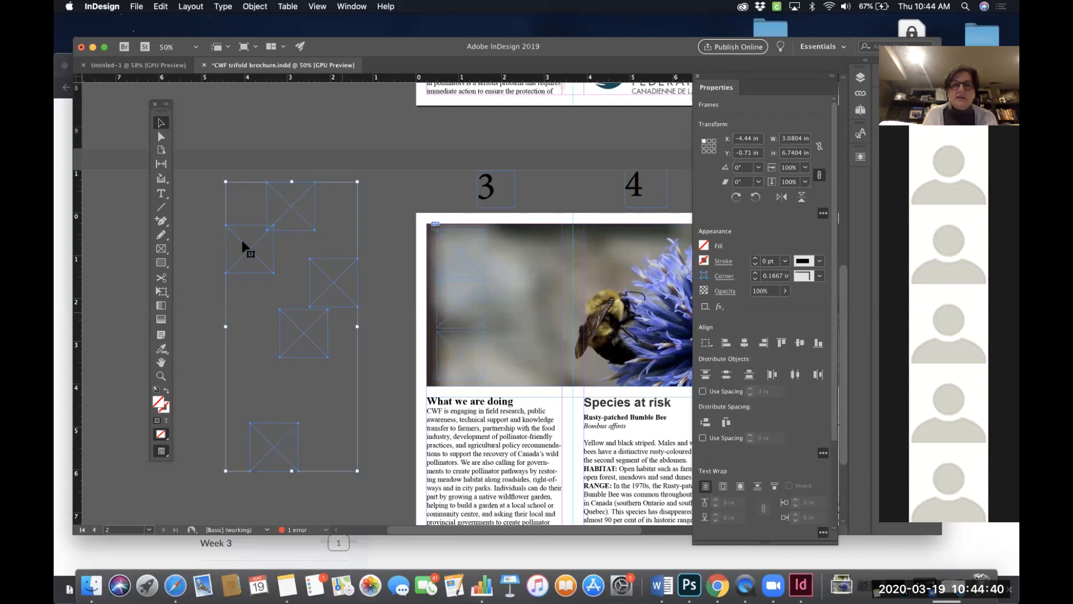
click(726, 343)
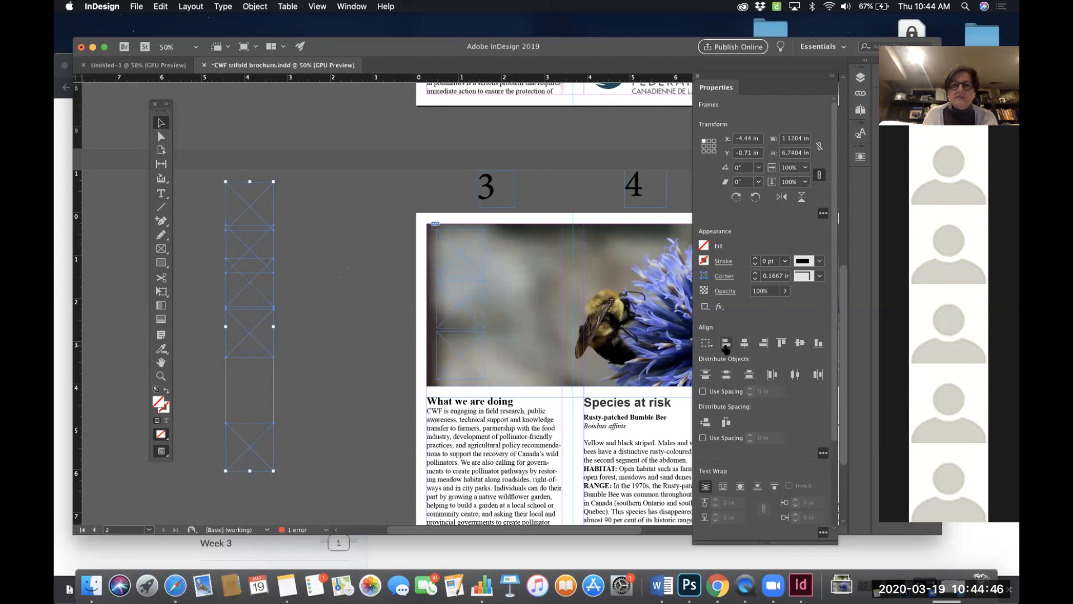
click(726, 374)
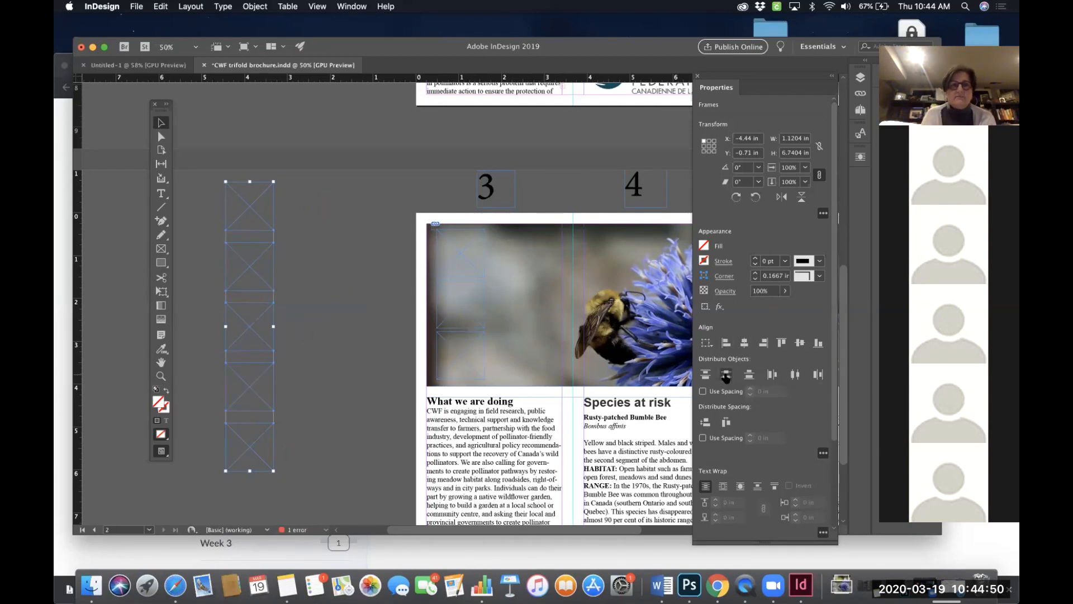
click(300, 364)
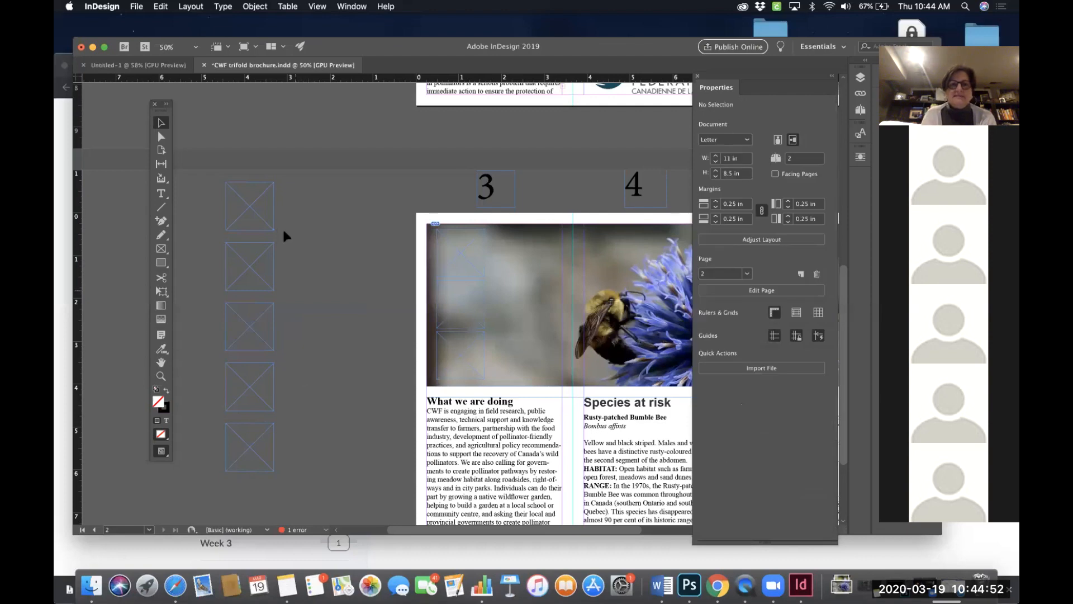
drag(288, 219, 218, 434)
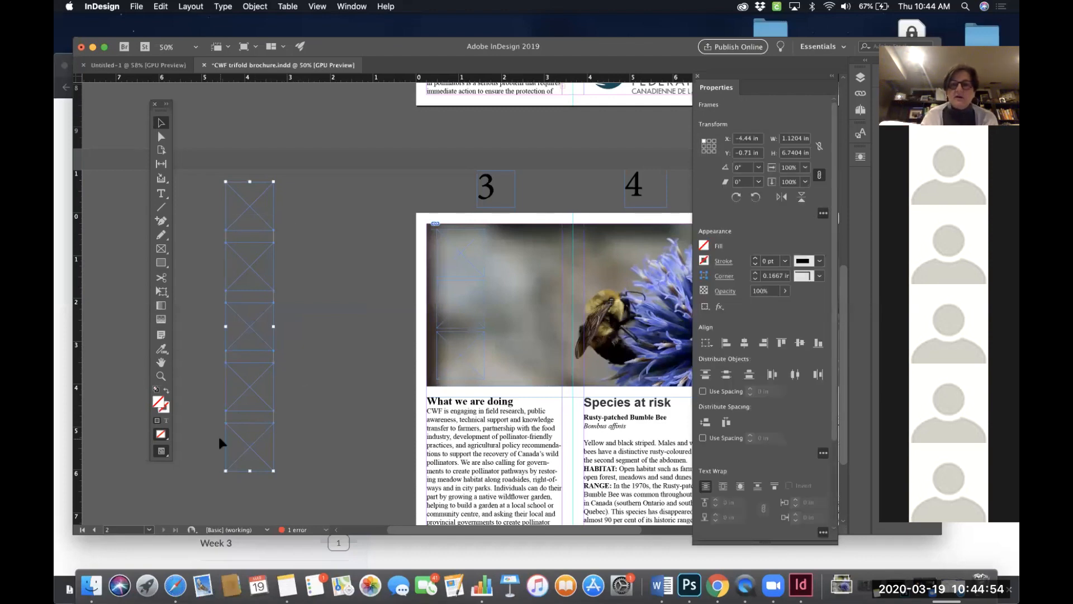
key(super+equal)
key(super+equal)
key(super+equal)
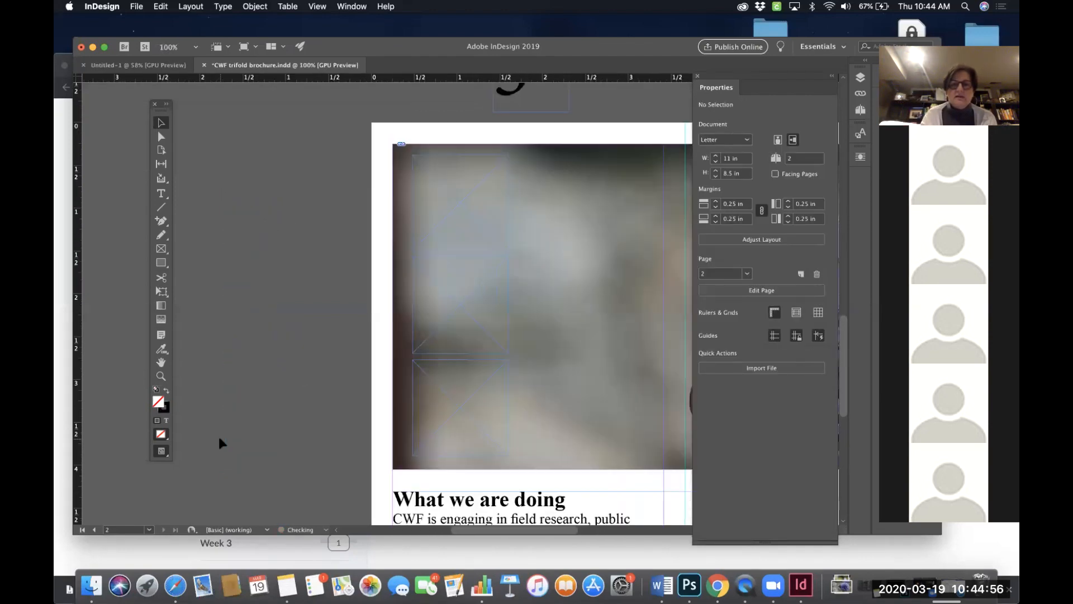
scroll(358, 484, down, 5)
scroll(357, 484, right, 5)
scroll(364, 457, up, 3)
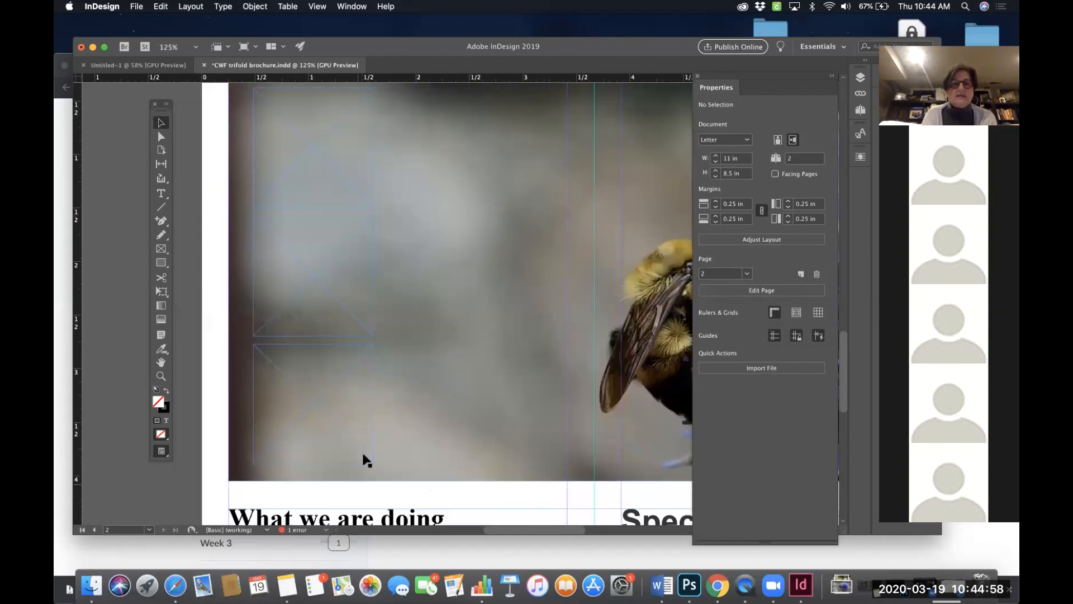
scroll(393, 207, up, 2)
scroll(394, 207, left, 3)
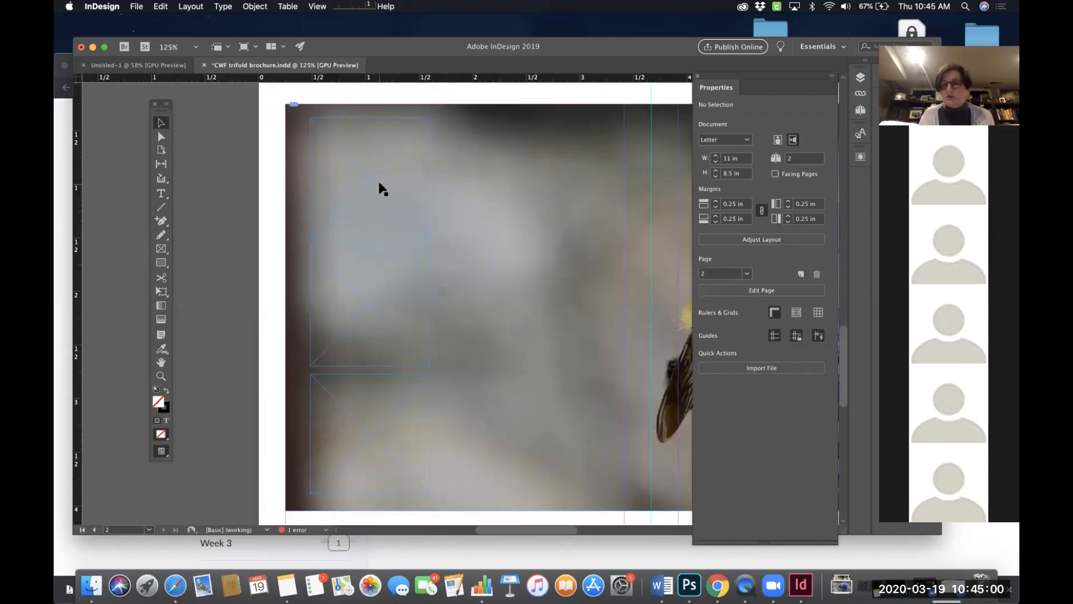
key(super+0)
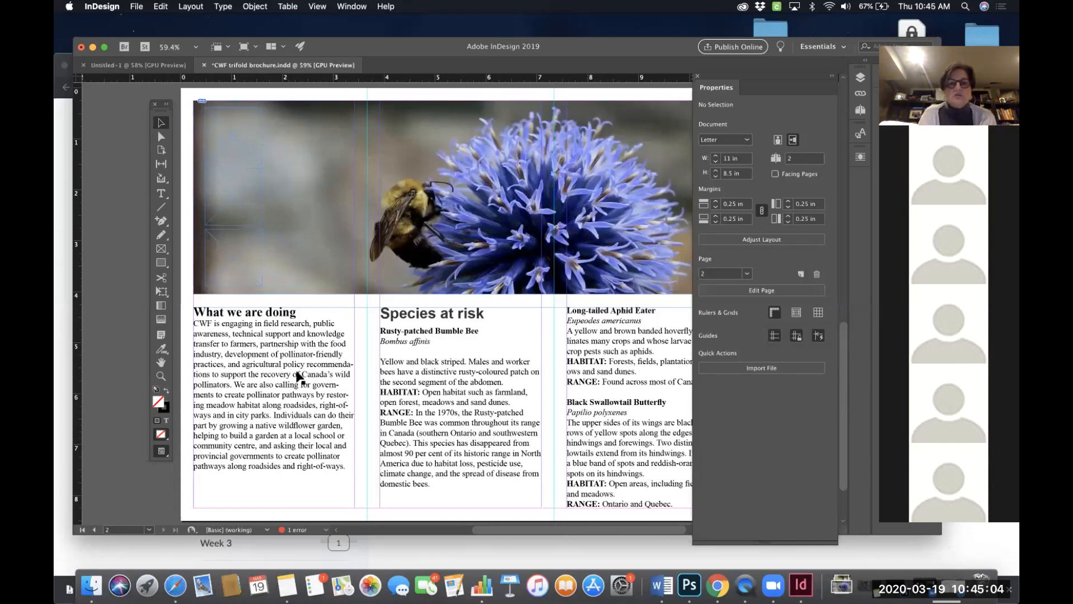
- Delete the contact information block from the shopping-power text frame on the outside page
scroll(460, 335, right, 6)
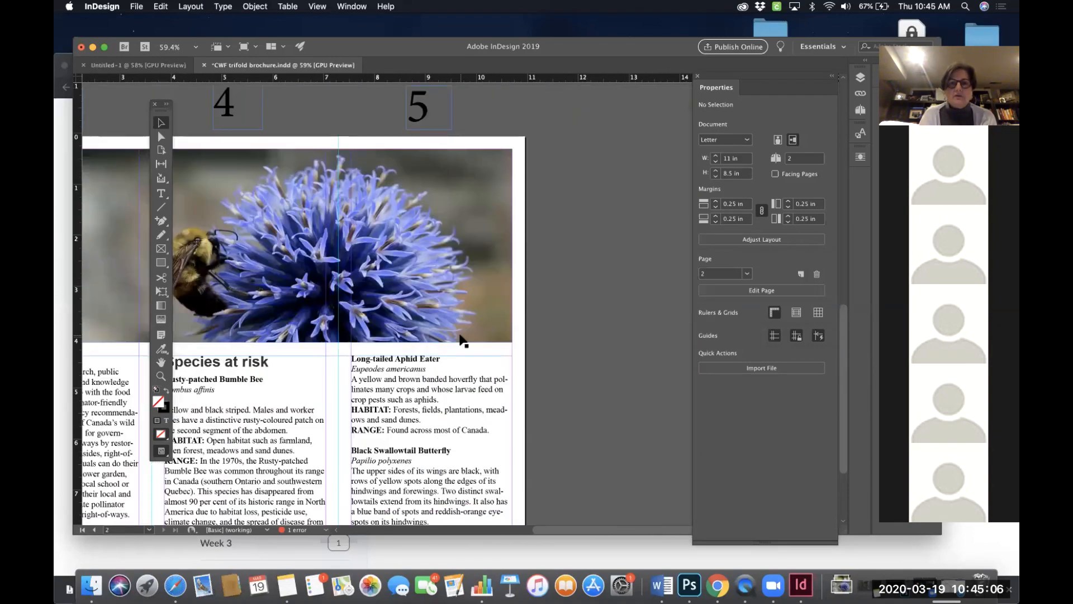
scroll(460, 335, up, 6)
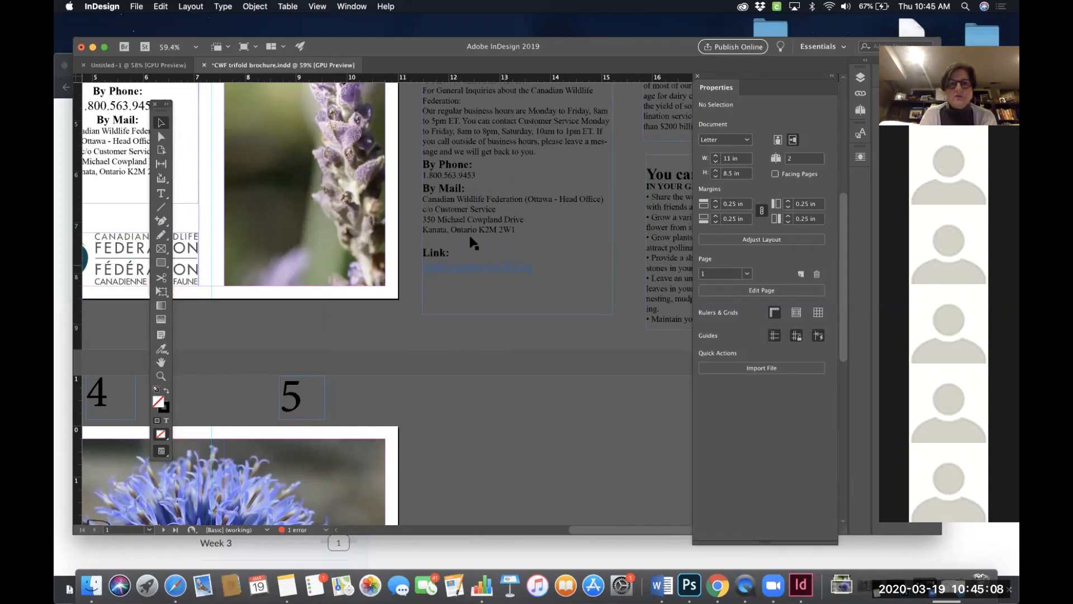
scroll(471, 241, up, 4)
scroll(471, 242, up, 3)
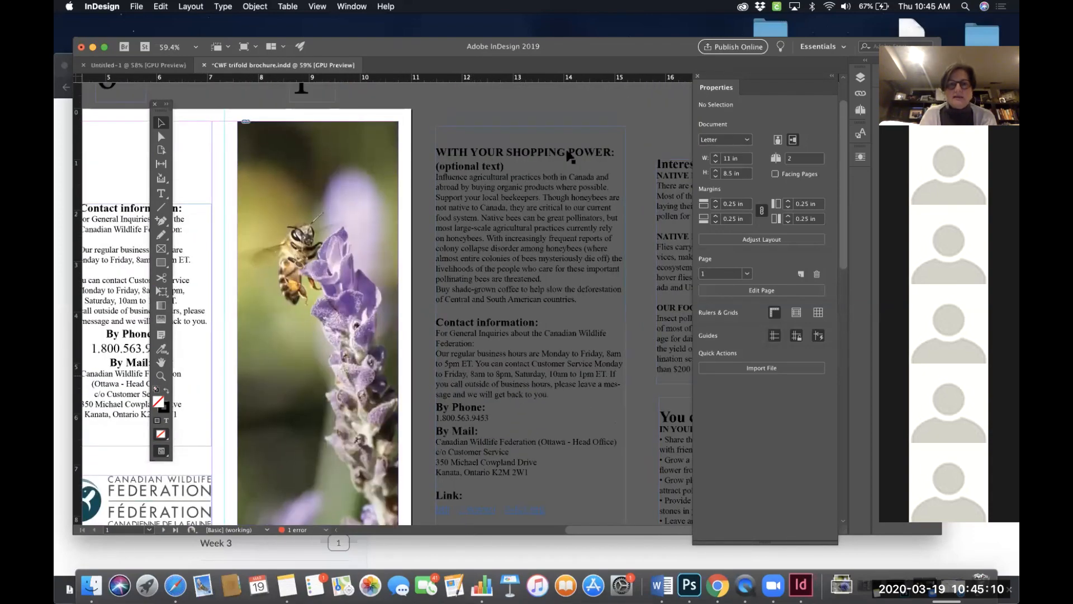
scroll(468, 306, down, 4)
scroll(468, 306, left, 2)
double_click(534, 345)
drag(584, 379, 463, 224)
key(BackSpace)
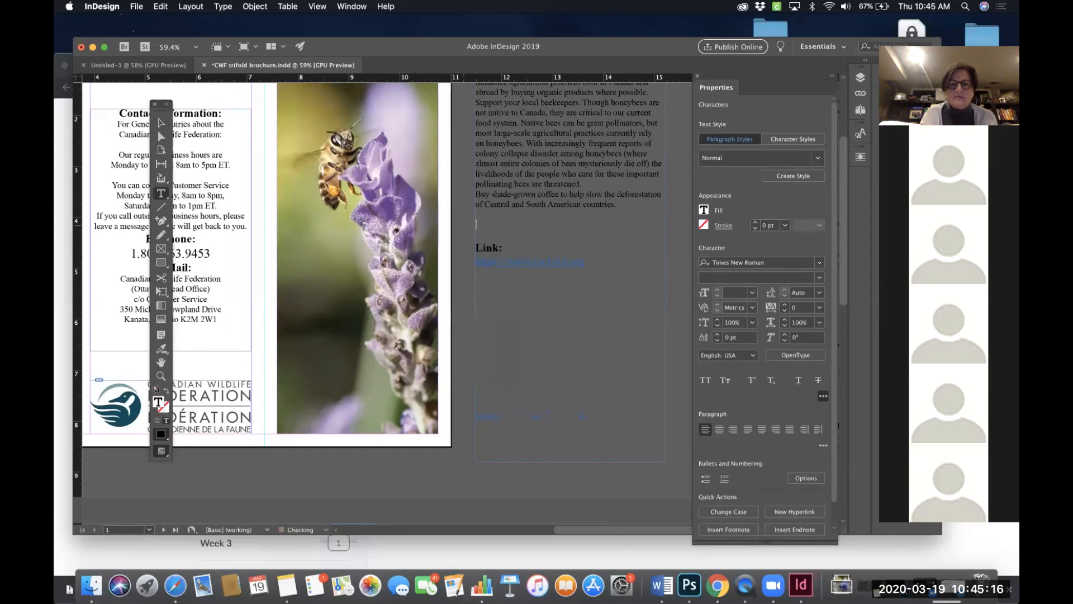
- Select the hyperlink text below Link: and open that web address in Safari
scroll(475, 223, right, 6)
scroll(475, 224, up, 2)
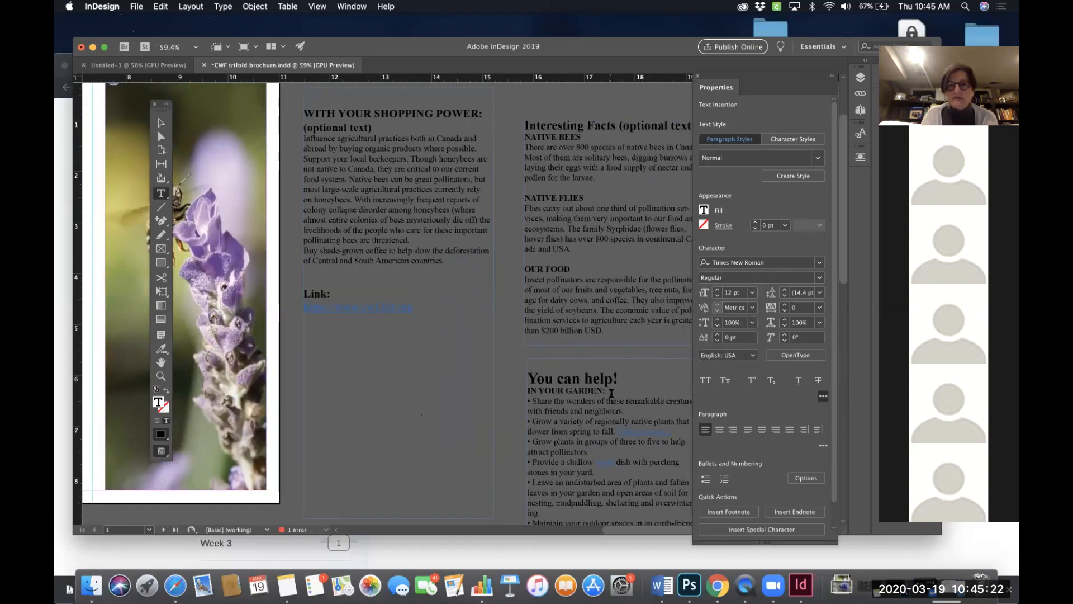
scroll(611, 231, up, 1)
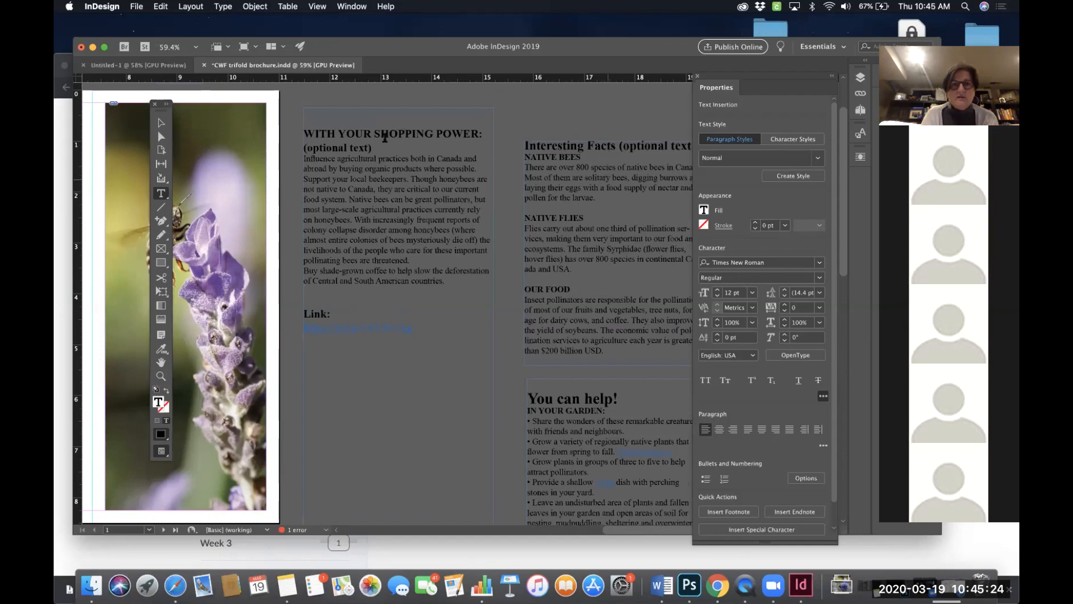
scroll(587, 252, down, 6)
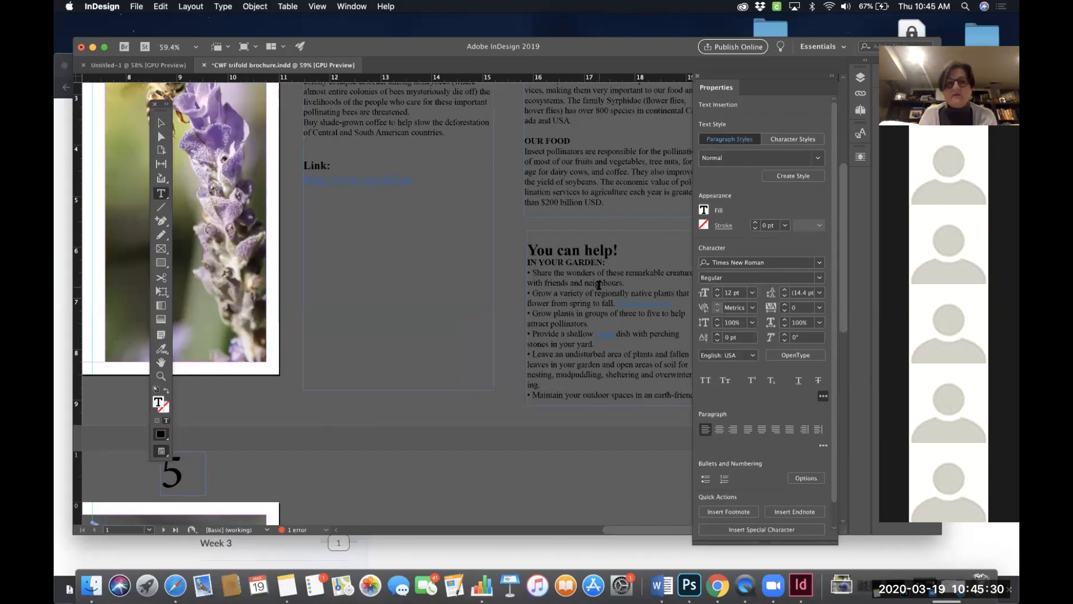
scroll(528, 270, up, 1)
scroll(528, 271, left, 5)
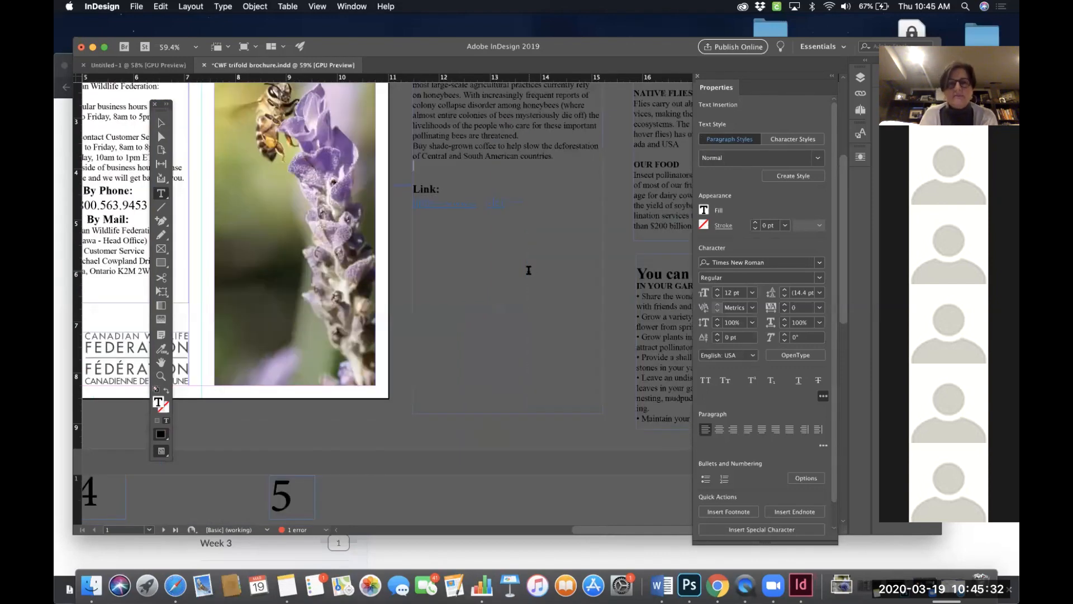
click(474, 205)
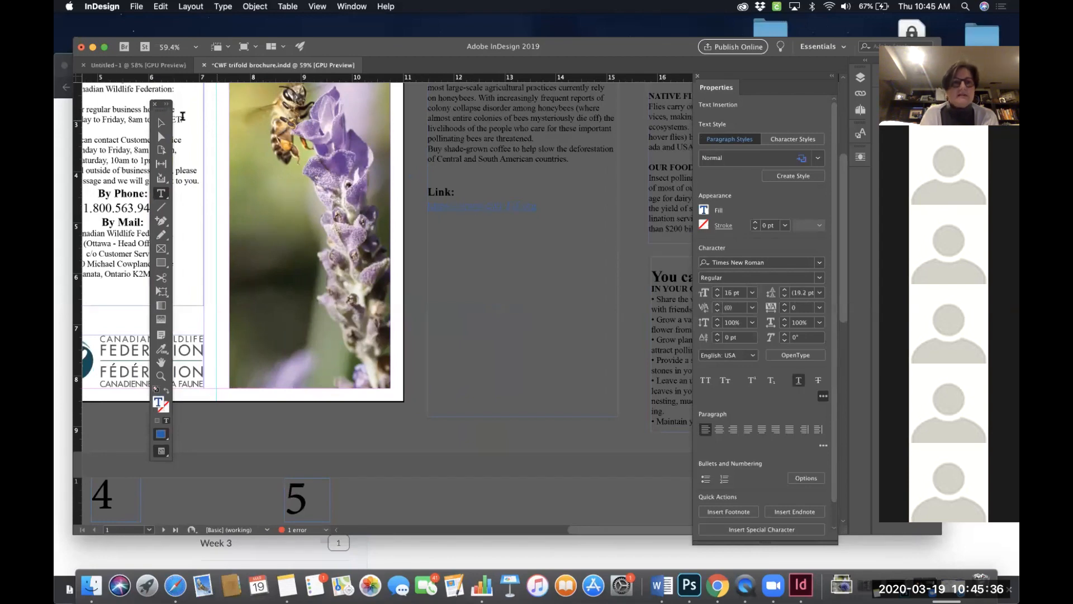
click(160, 124)
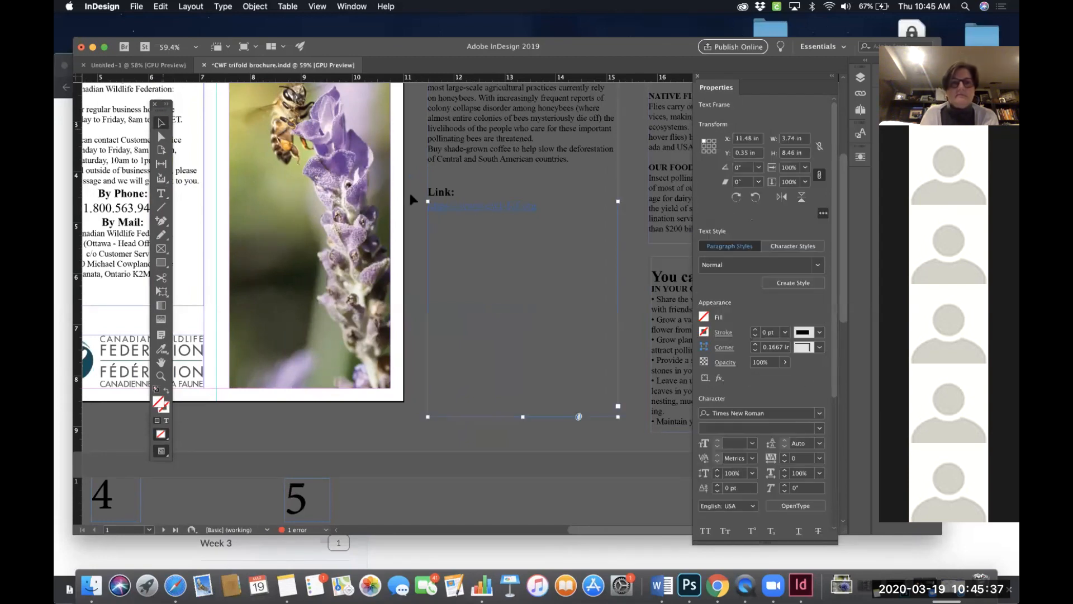
double_click(514, 206)
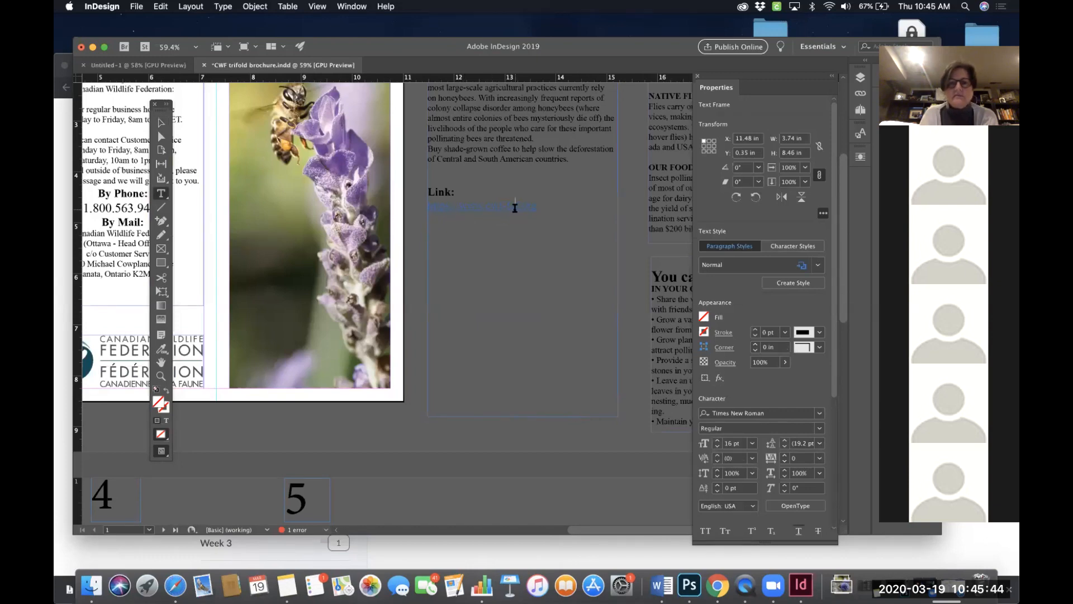
drag(542, 208, 411, 213)
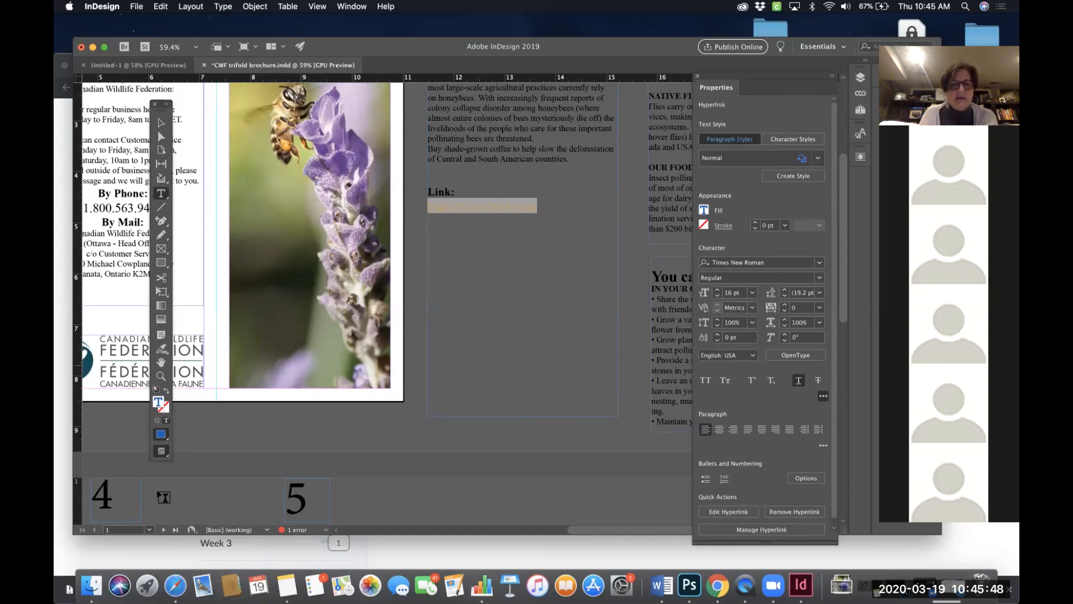
click(176, 584)
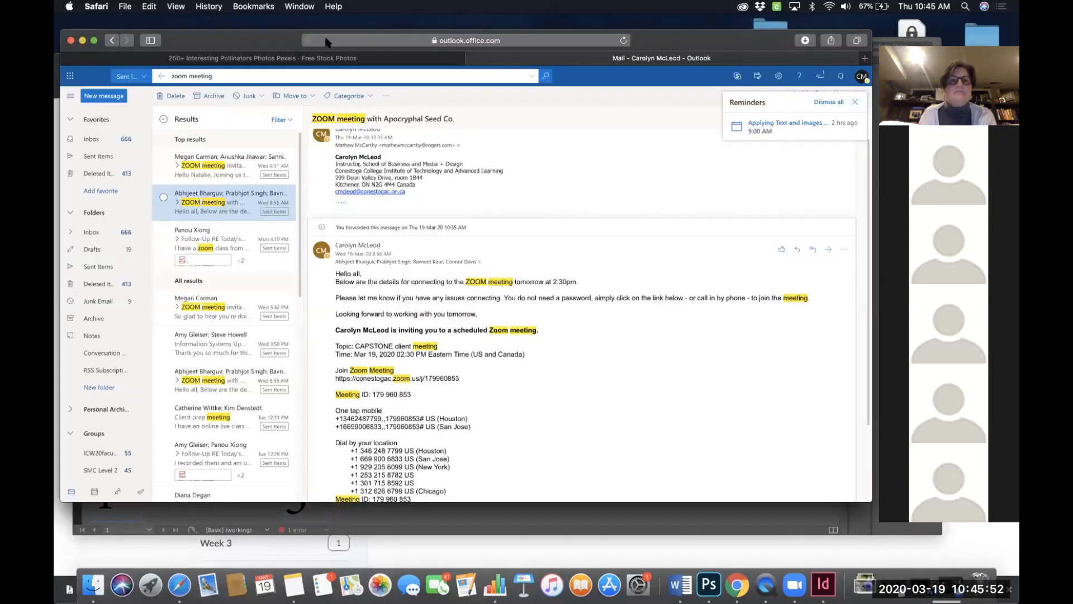
click(327, 41)
key(super+v)
key(Return)
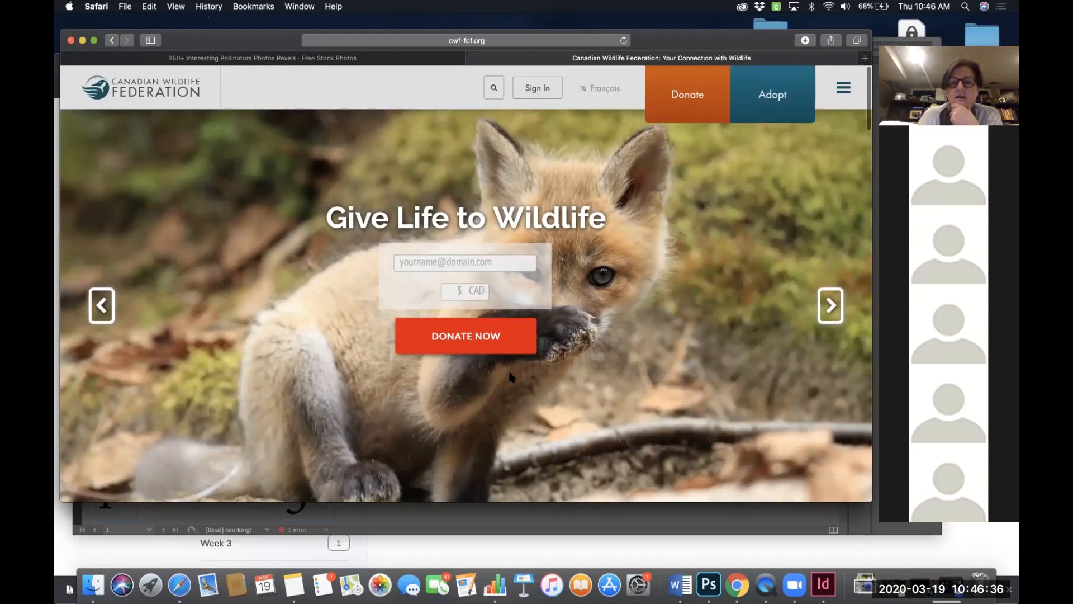
- Browse the Canadian Wildlife Federation site's Endangered Species & Biodiversity page and its species sections
scroll(509, 376, down, 10)
scroll(510, 376, down, 2)
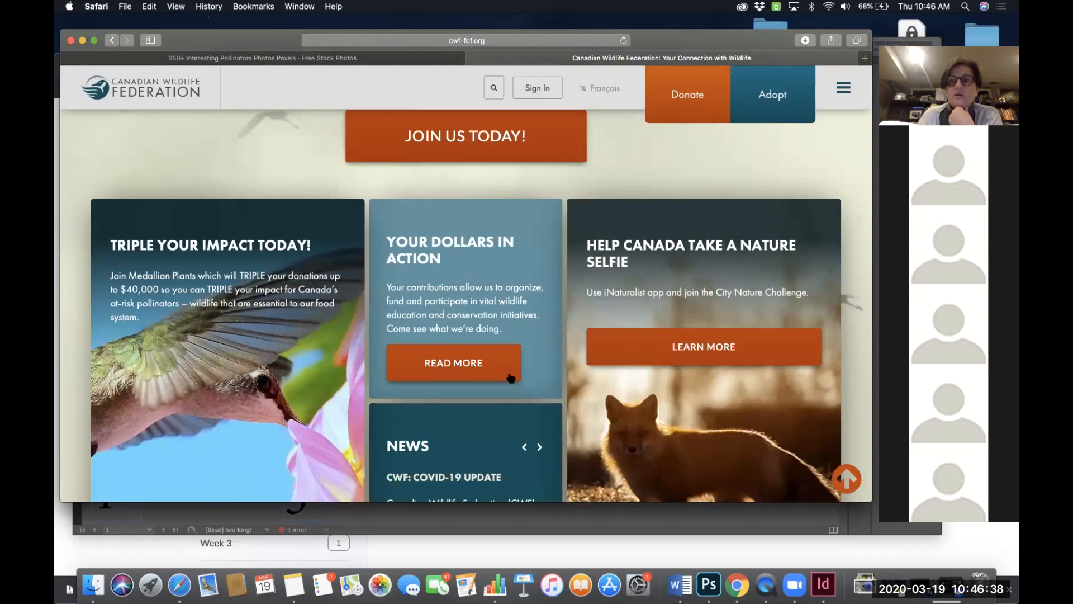
scroll(510, 378, down, 10)
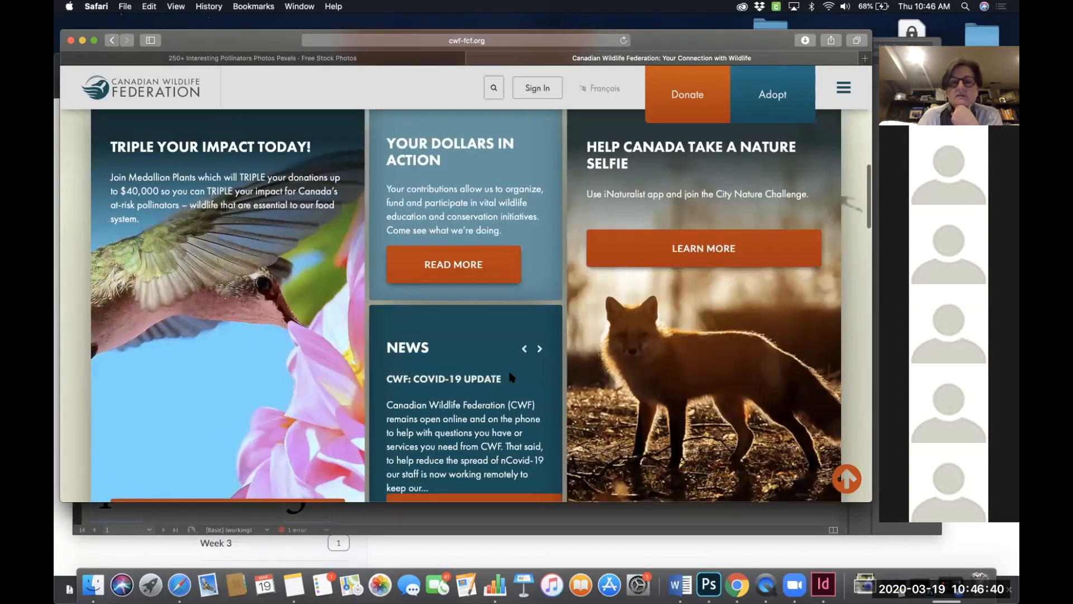
scroll(509, 376, down, 5)
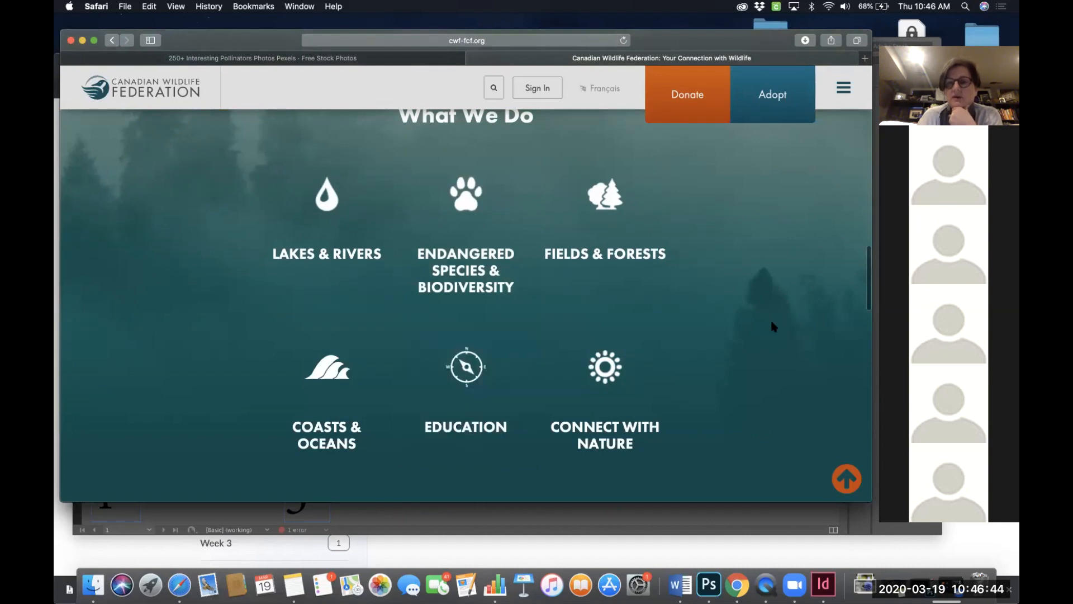
click(466, 261)
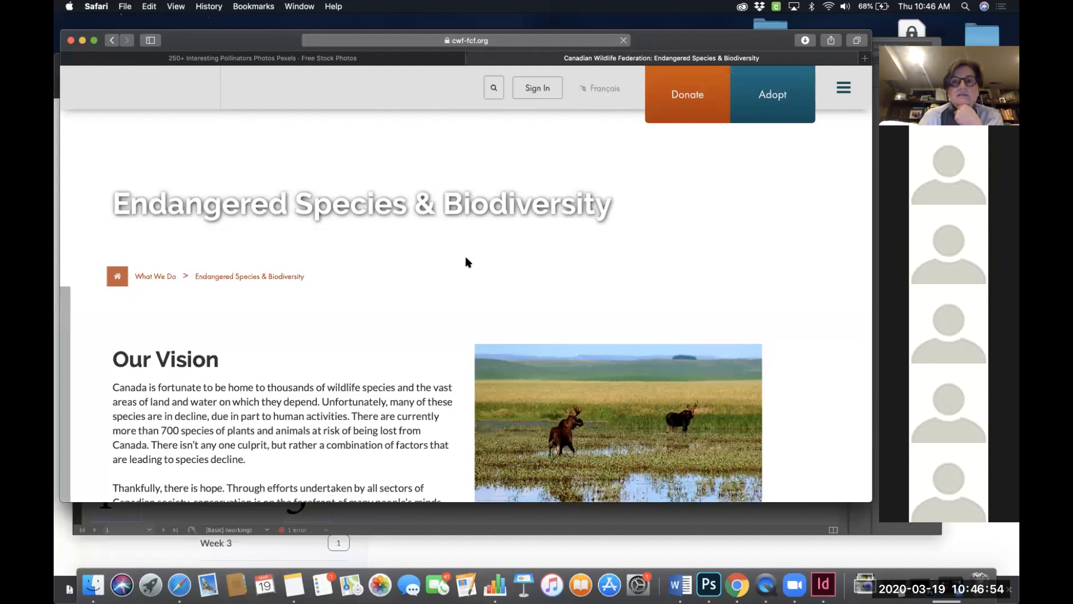
scroll(466, 262, down, 3)
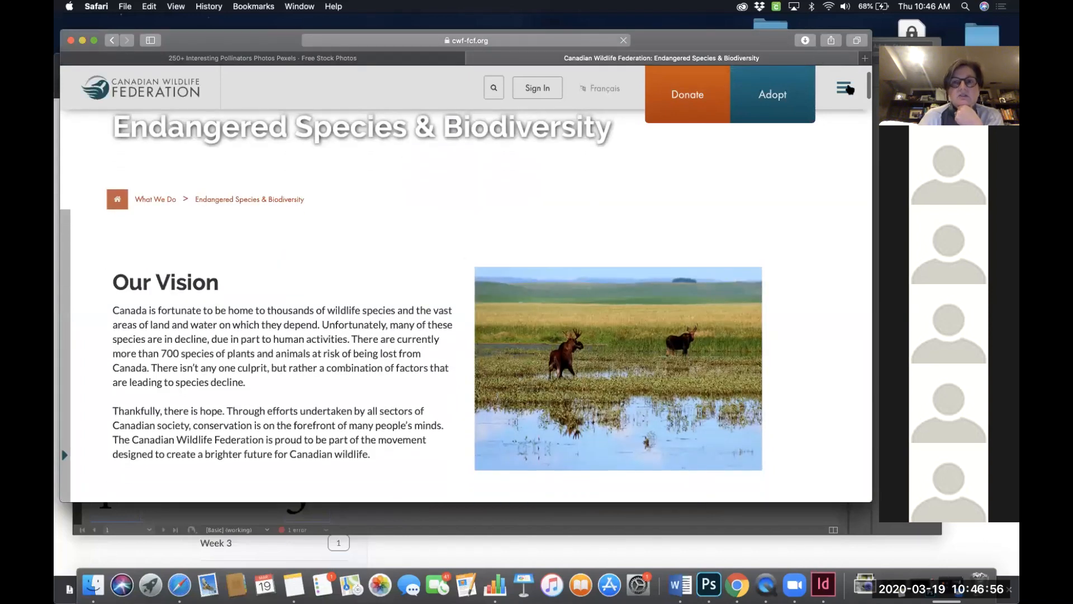
scroll(423, 249, down, 5)
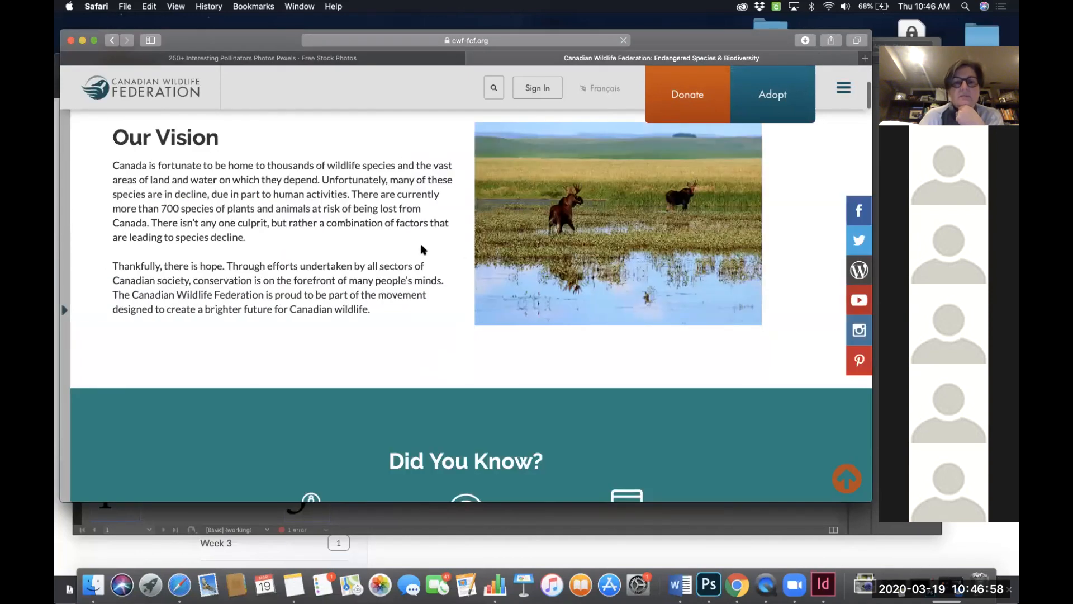
scroll(423, 250, down, 8)
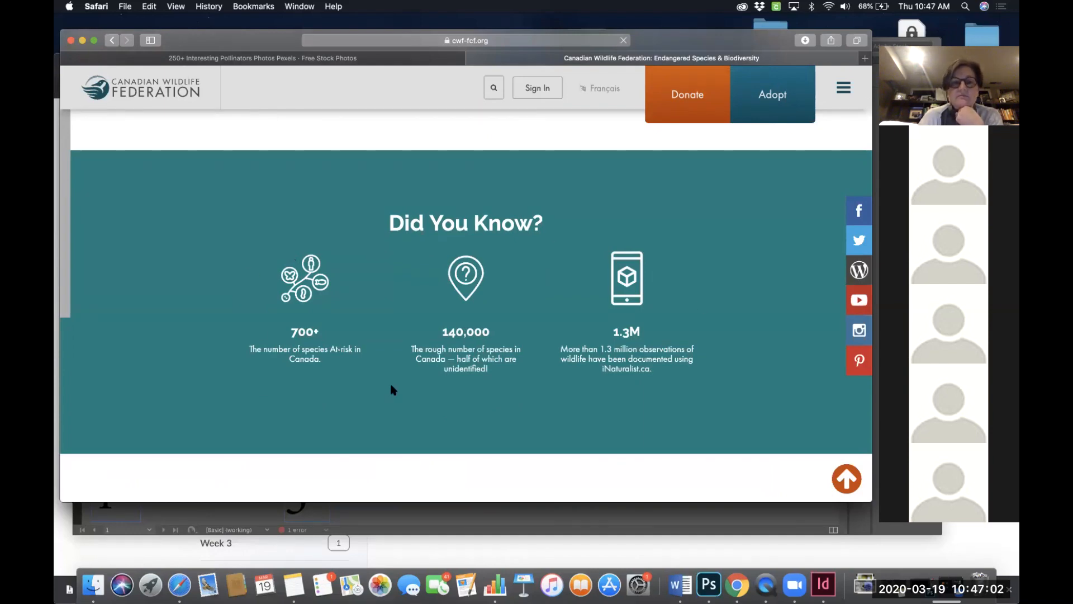
scroll(571, 385, down, 12)
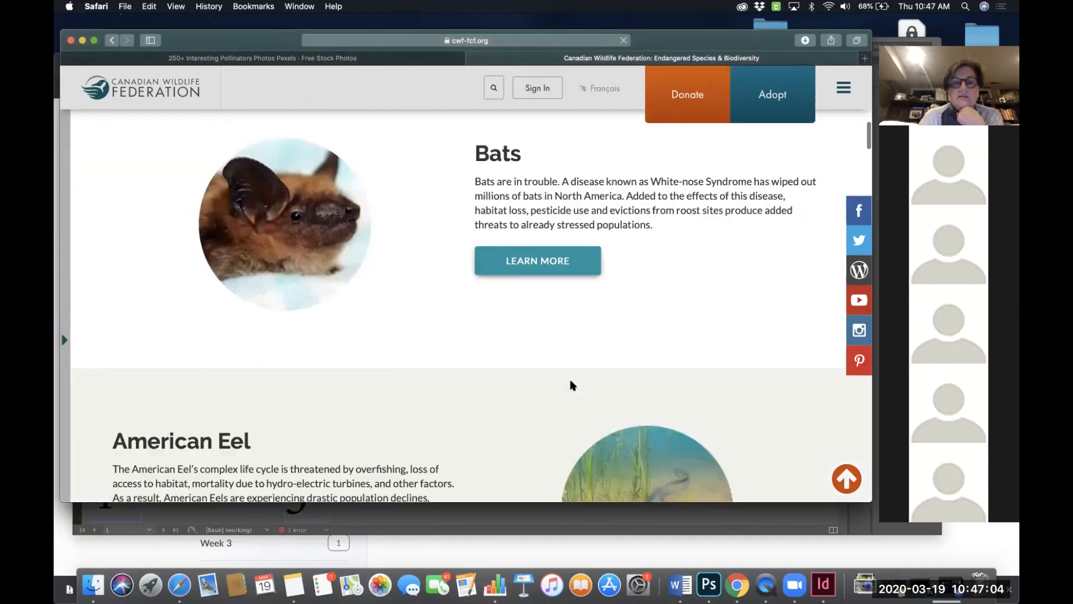
scroll(571, 384, down, 14)
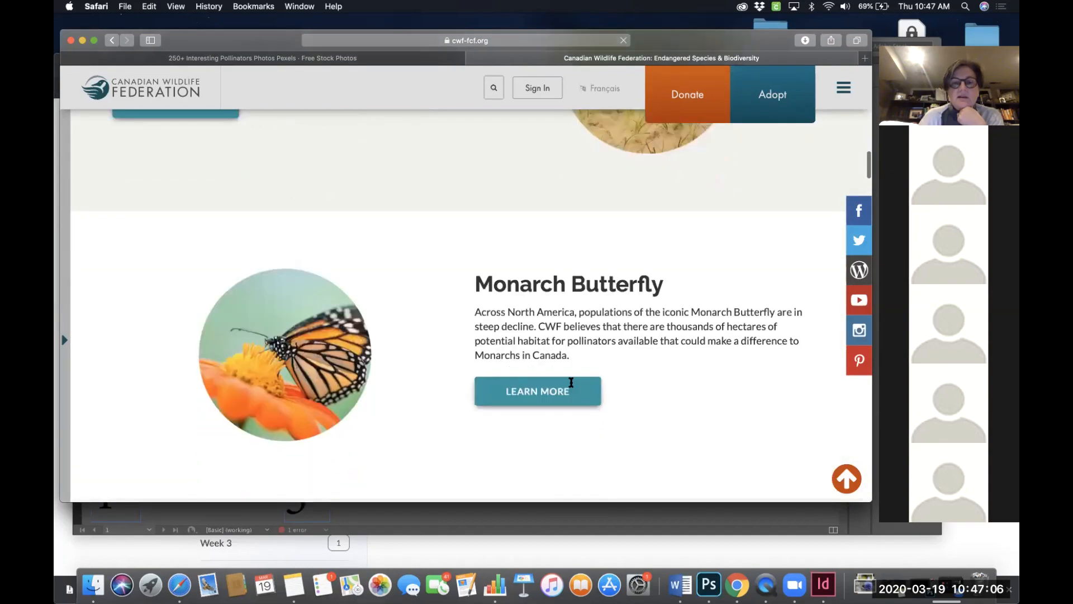
scroll(571, 384, down, 20)
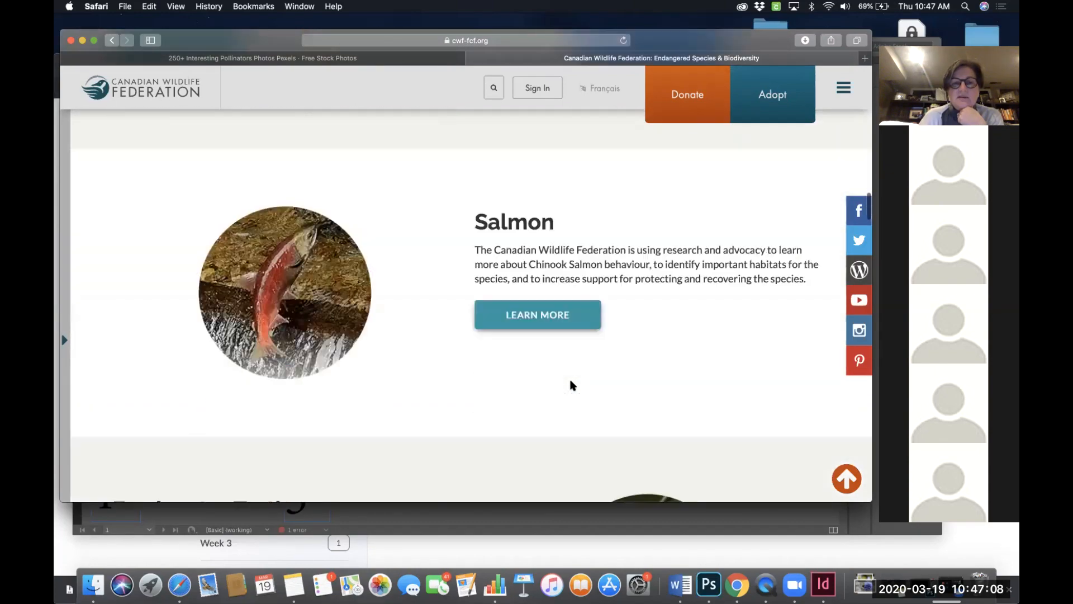
scroll(571, 384, down, 17)
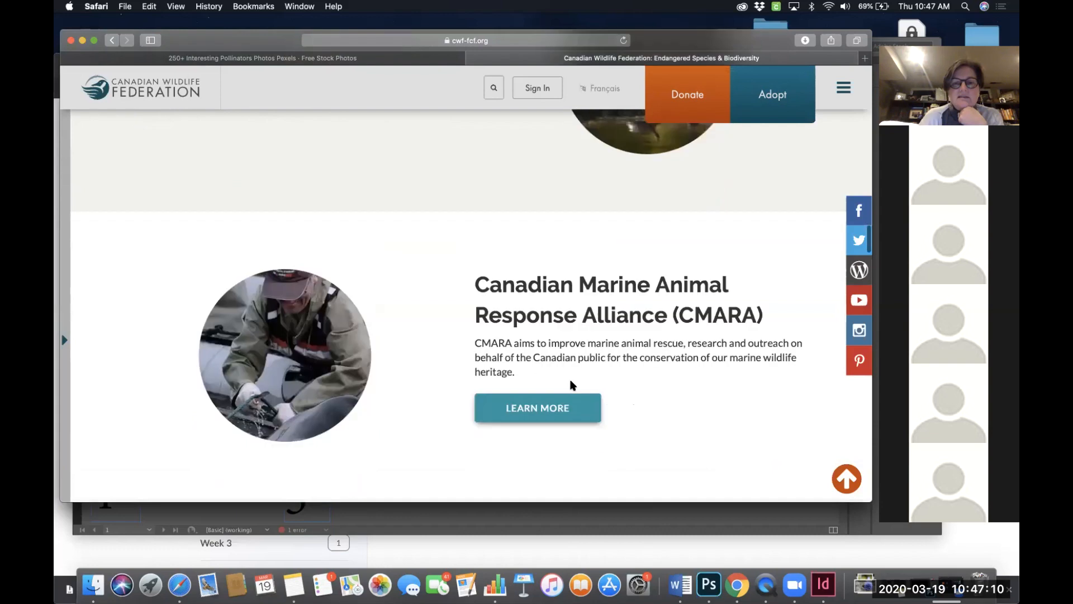
scroll(571, 384, down, 10)
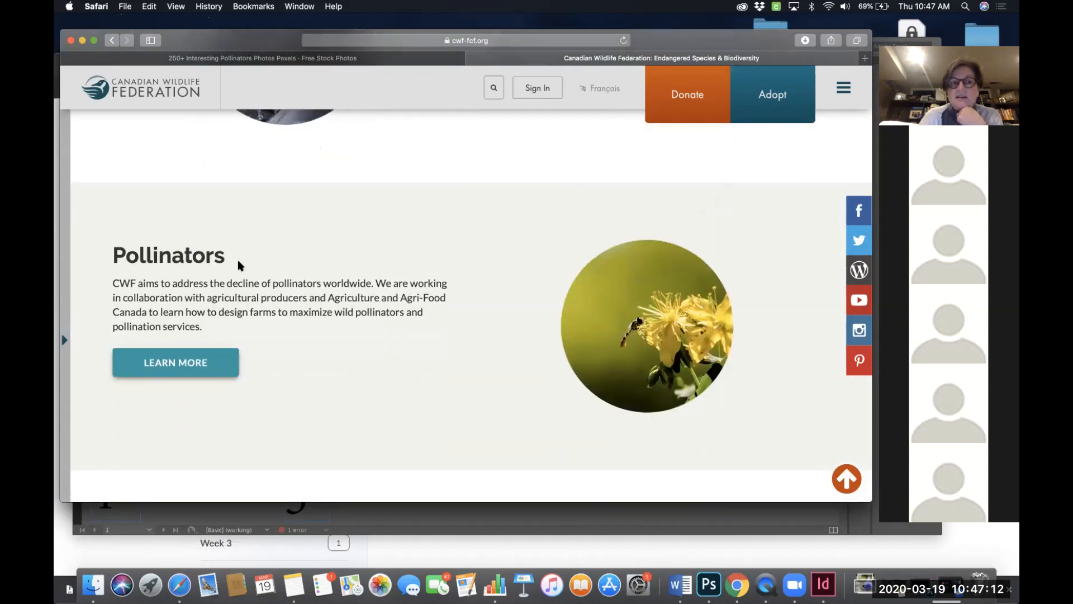
- Open the Pollinators page from its Learn More link and read through its sections down to Canada's great pollinators
click(187, 364)
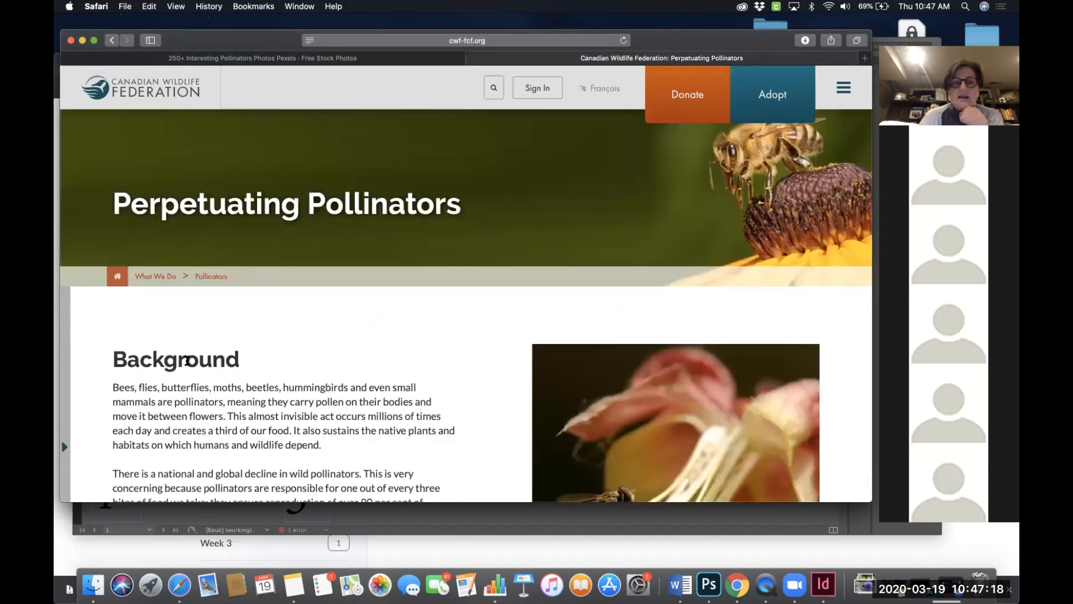
scroll(292, 366, down, 2)
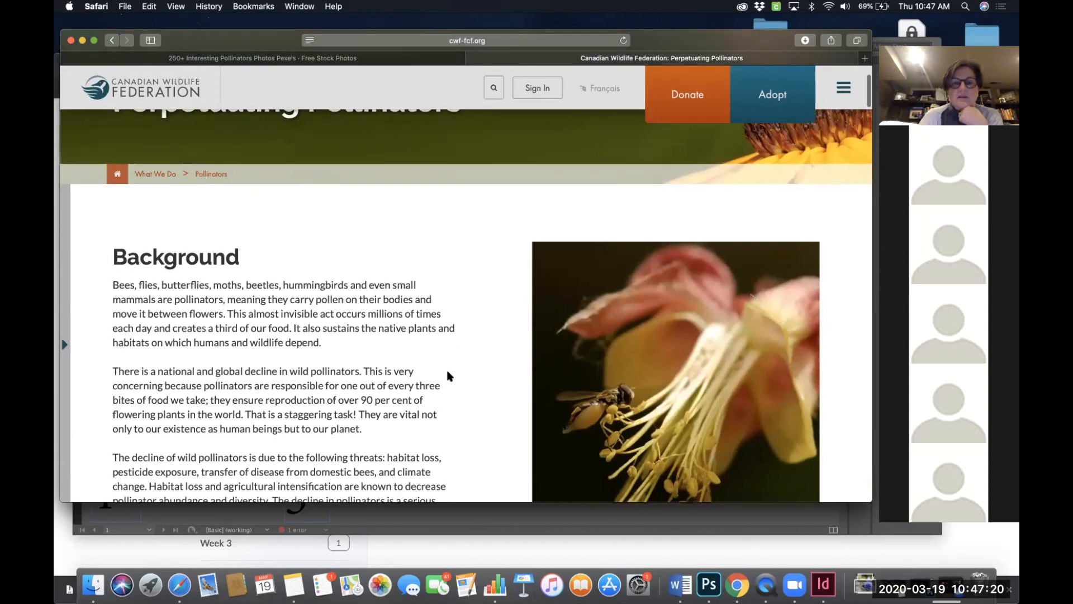
scroll(447, 375, down, 4)
scroll(448, 375, down, 10)
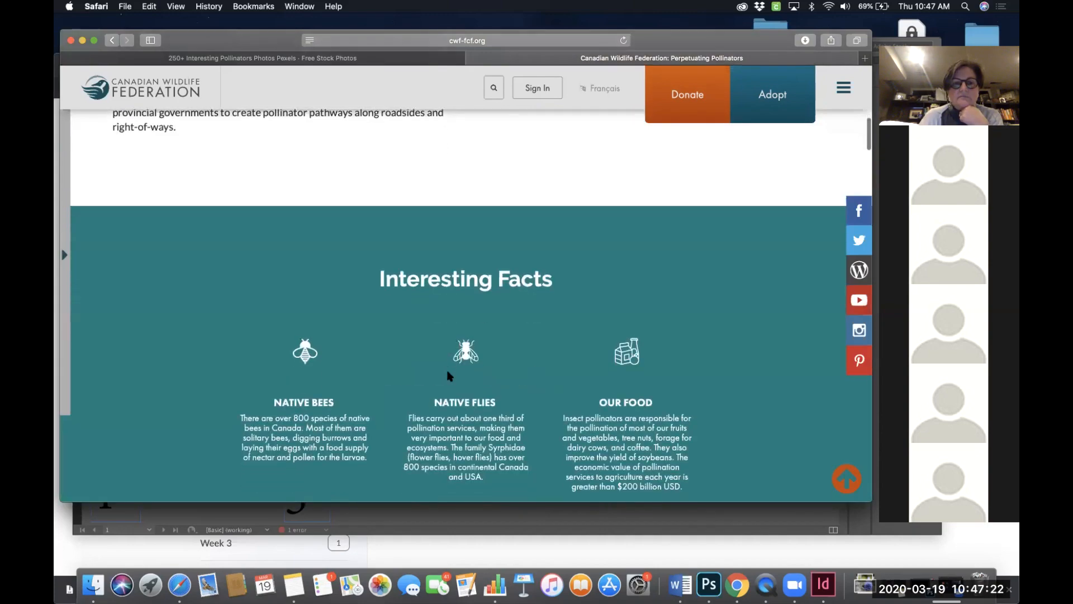
scroll(448, 376, up, 5)
scroll(448, 376, down, 6)
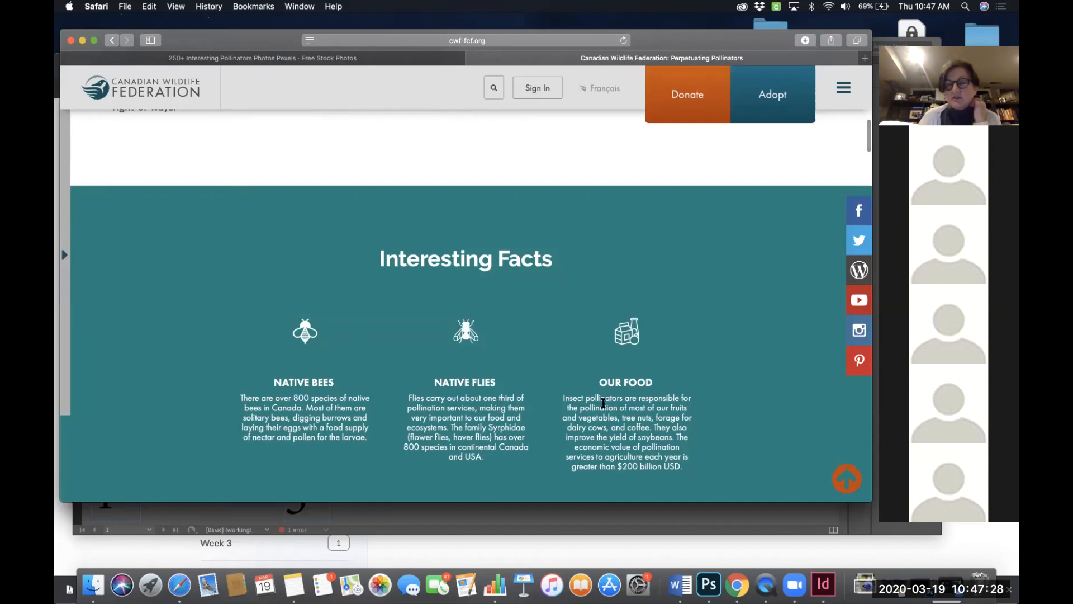
scroll(603, 403, down, 6)
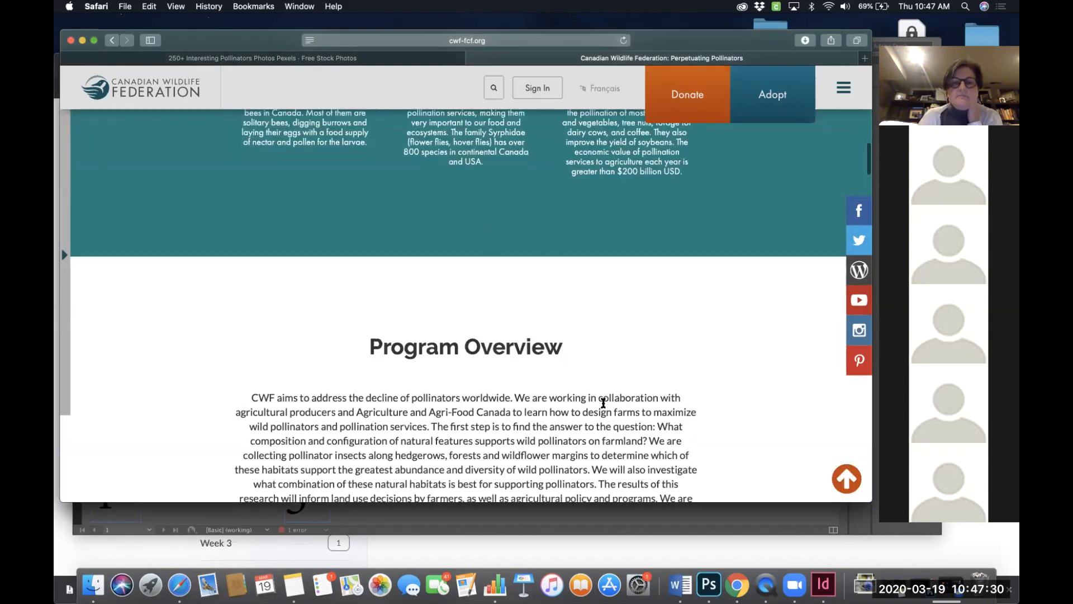
scroll(603, 403, down, 8)
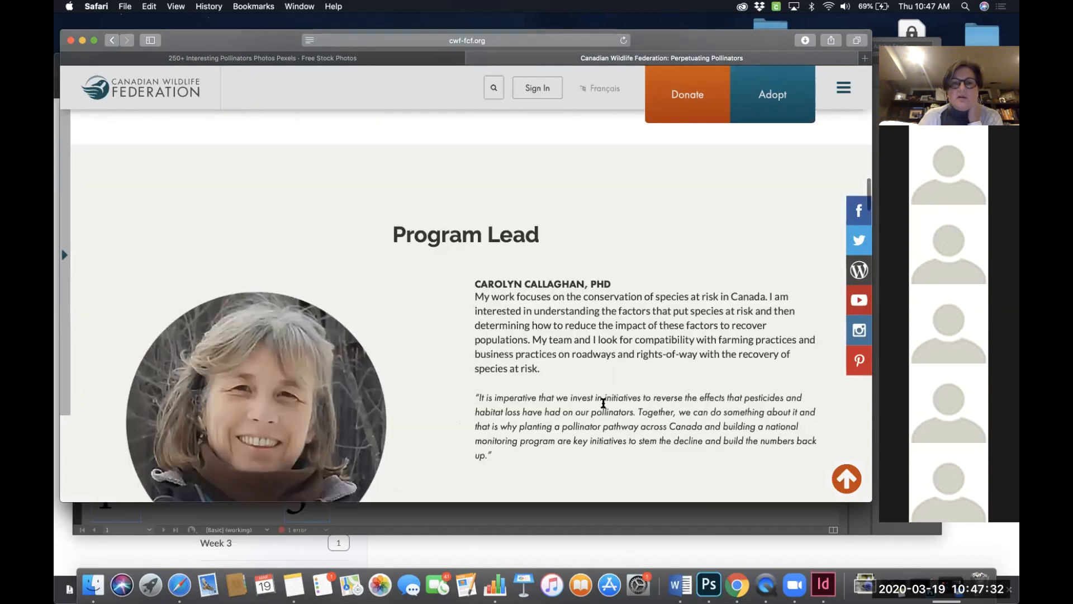
scroll(603, 402, down, 10)
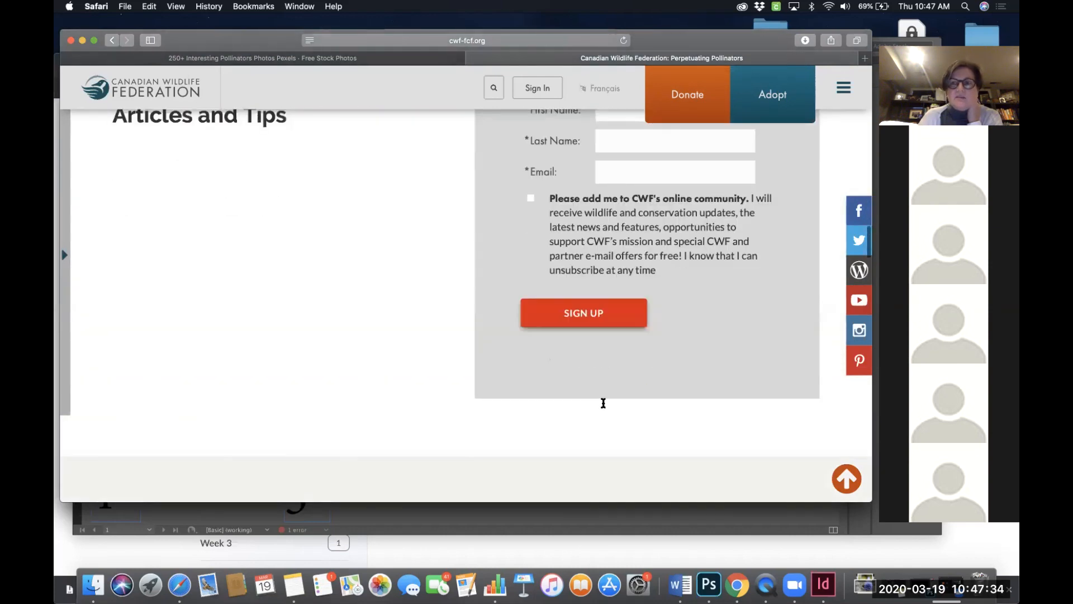
scroll(603, 404, down, 10)
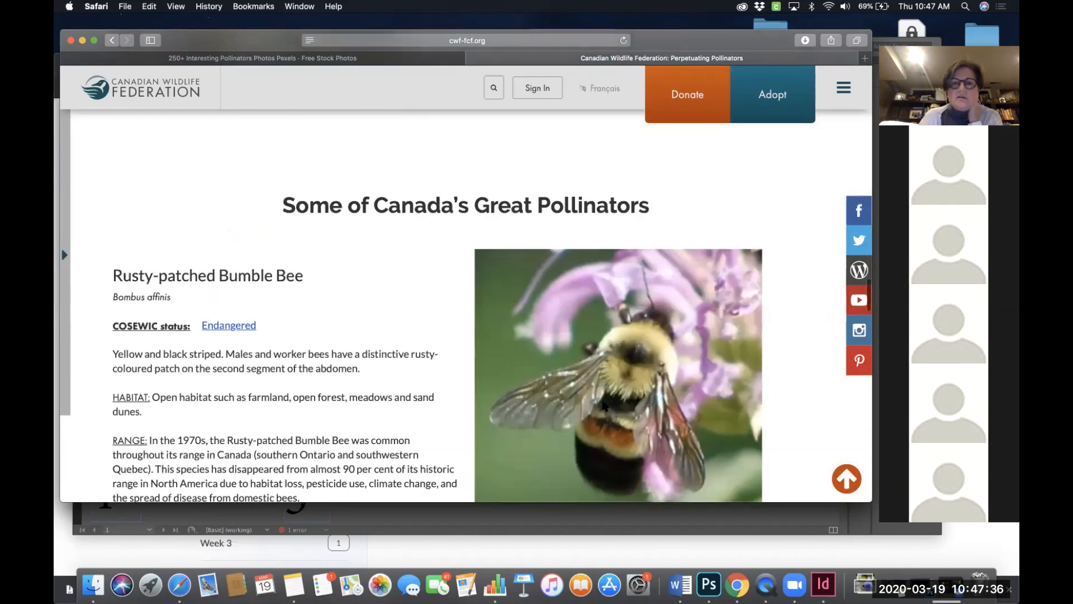
scroll(604, 404, down, 2)
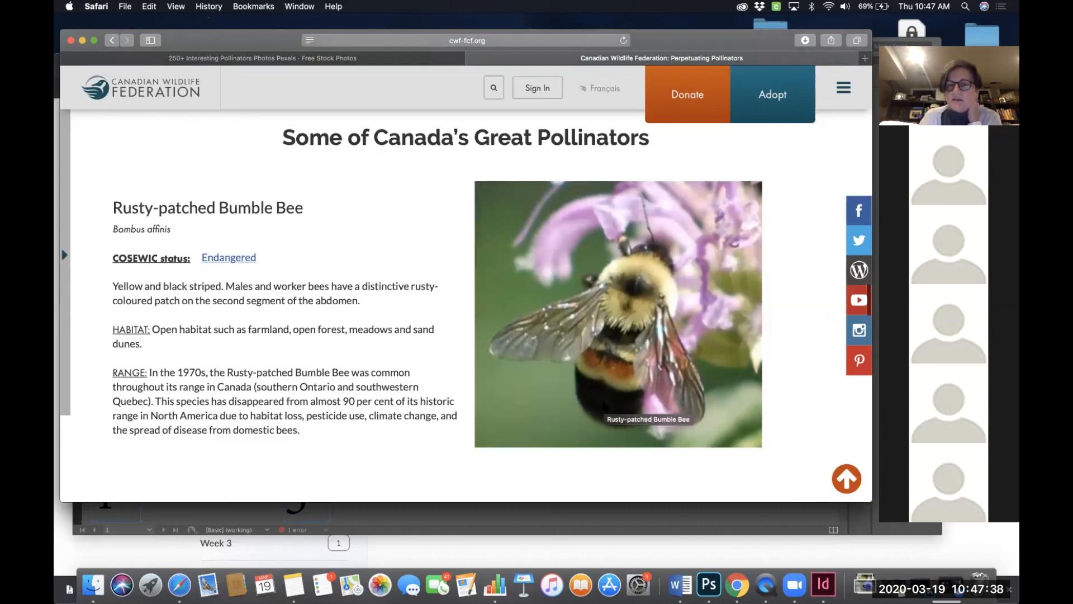
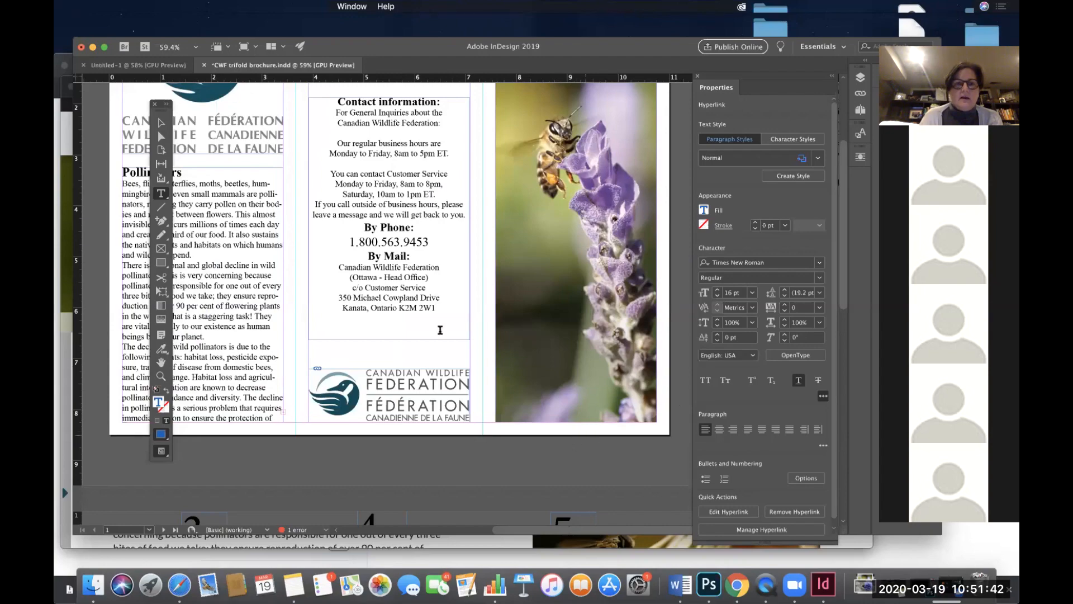
- Place the Rusty-patched Bumble Bee image into the top small frame on page 2 and fit it to fill the frame
scroll(443, 337, up, 3)
scroll(443, 337, left, 5)
scroll(445, 337, down, 10)
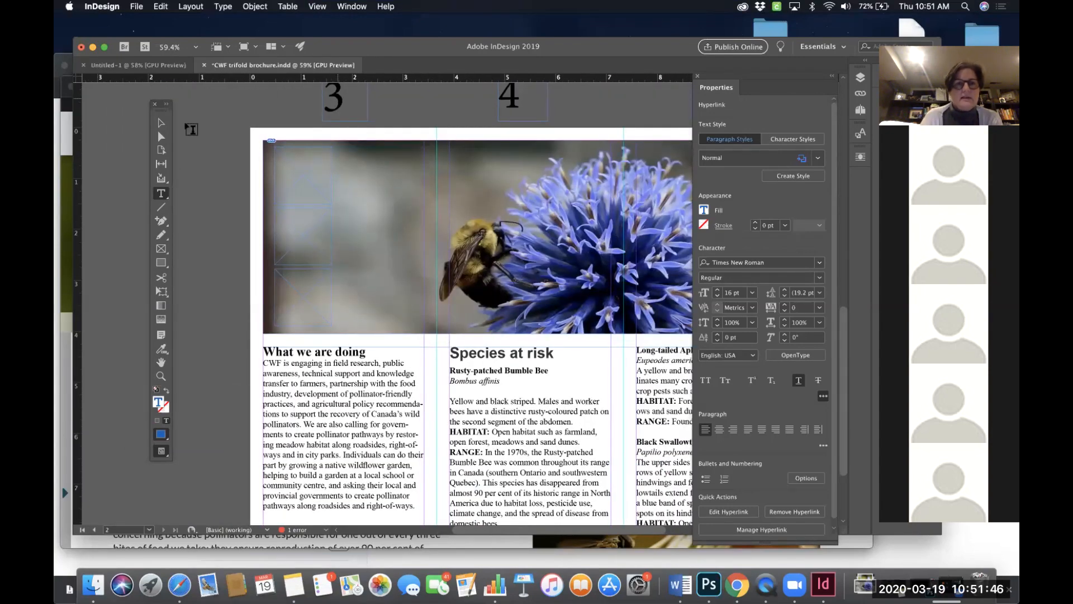
click(161, 123)
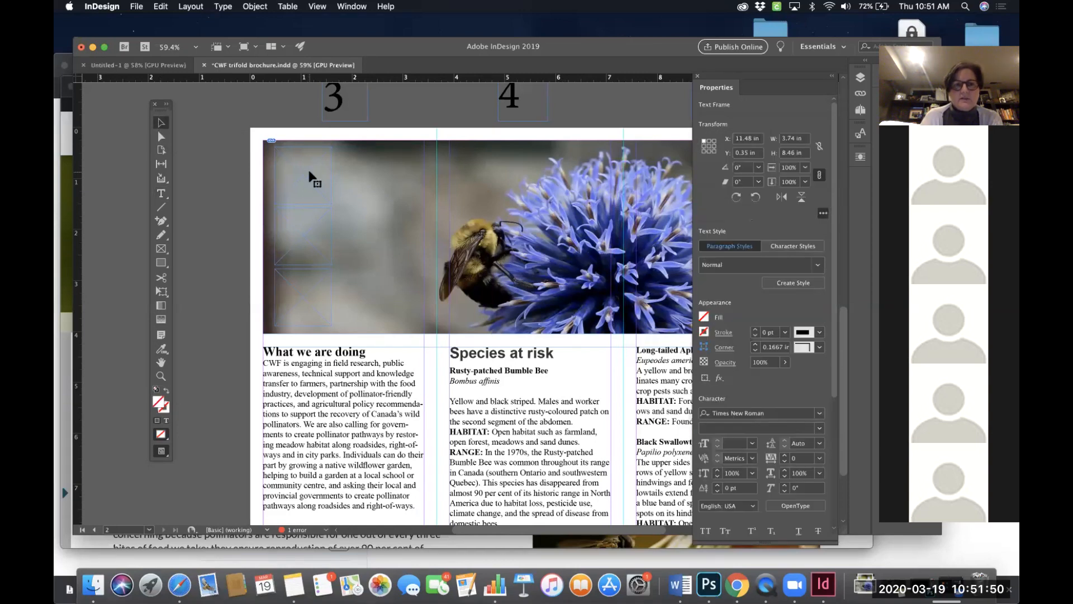
click(285, 158)
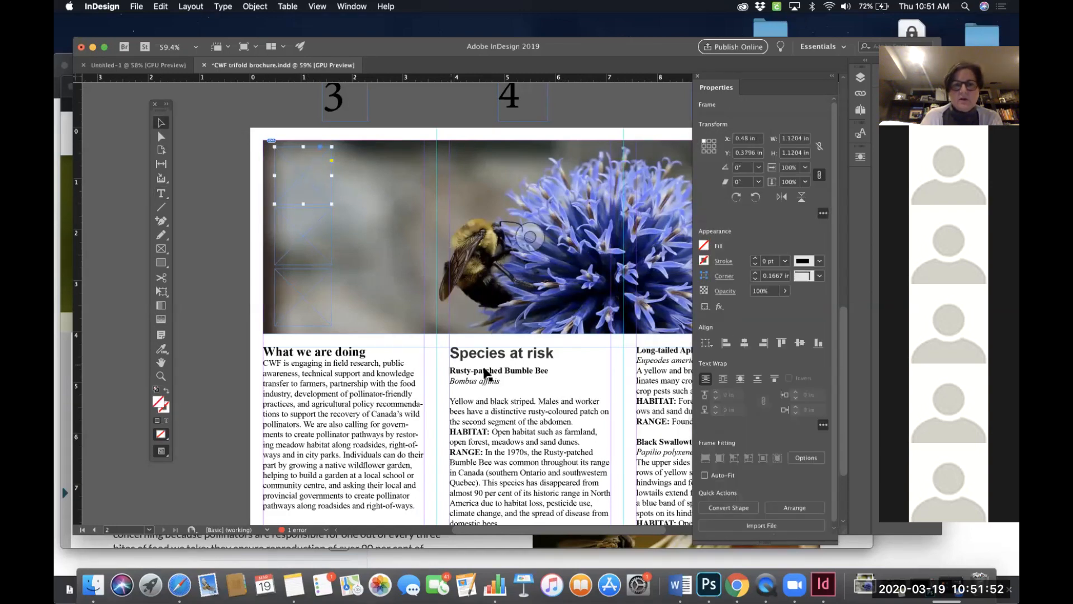
scroll(486, 373, down, 3)
scroll(486, 373, right, 3)
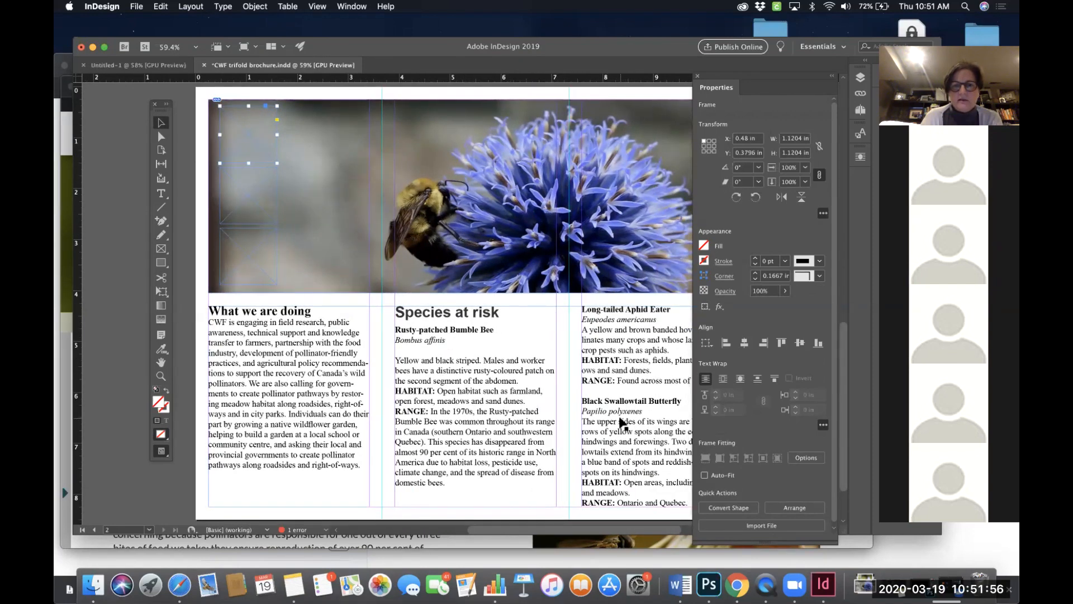
scroll(271, 158, up, 1)
scroll(271, 158, left, 1)
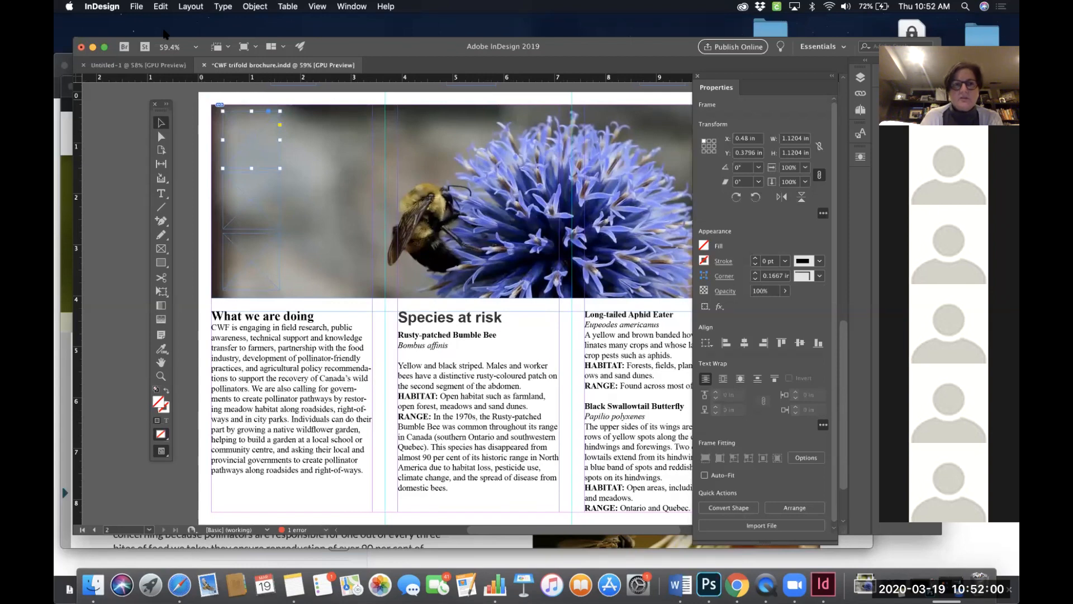
click(136, 6)
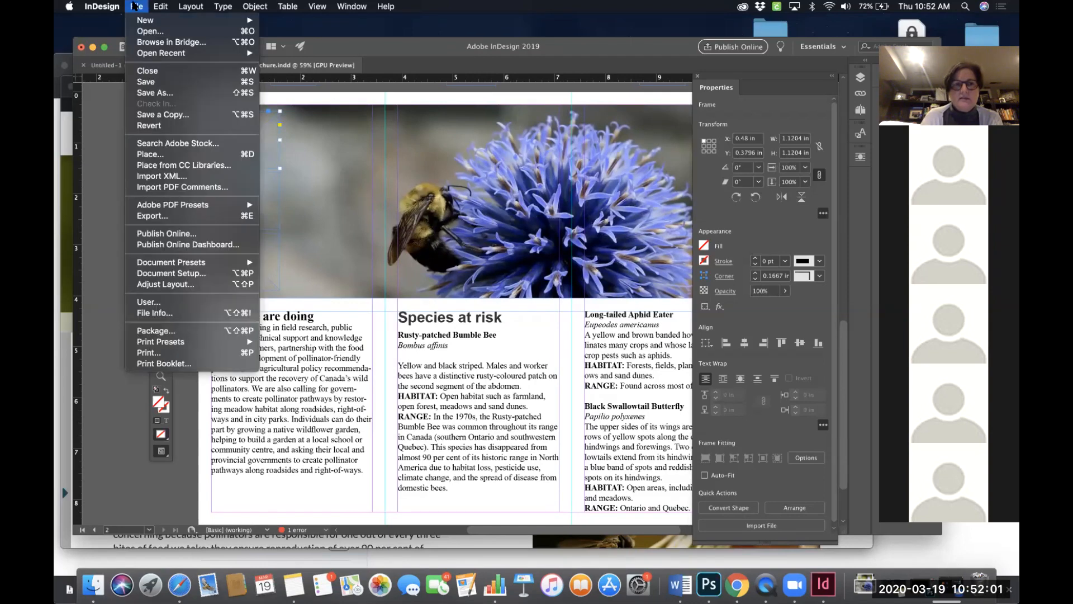
click(150, 155)
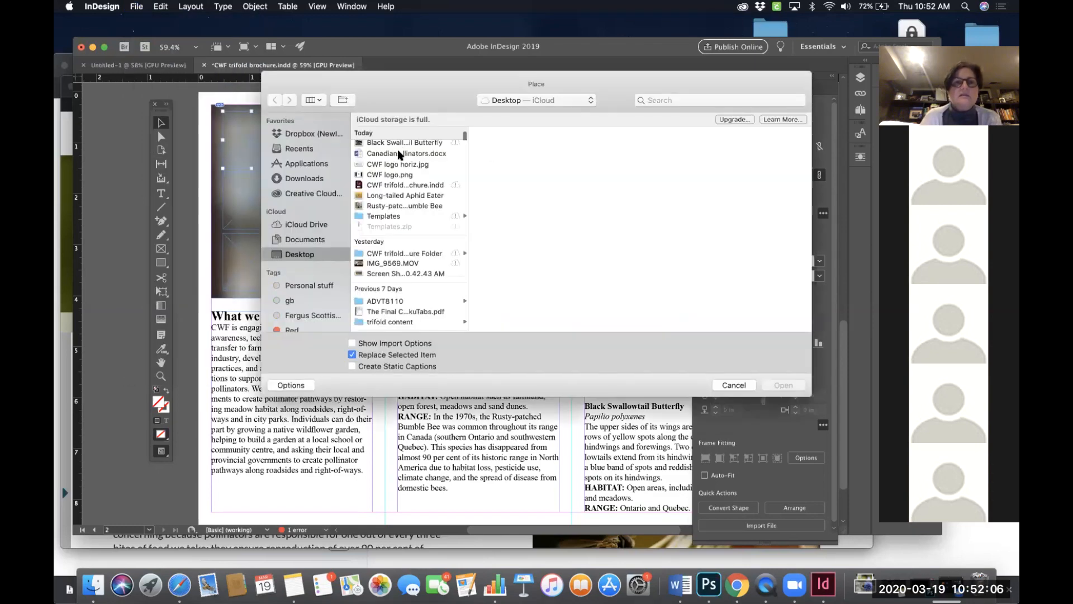
click(392, 220)
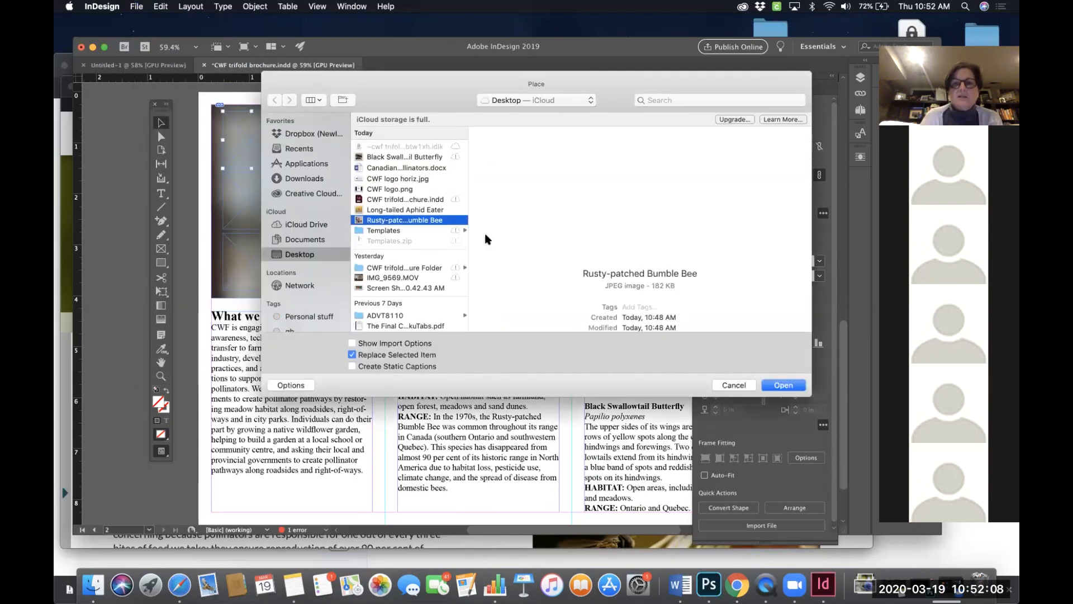
click(790, 386)
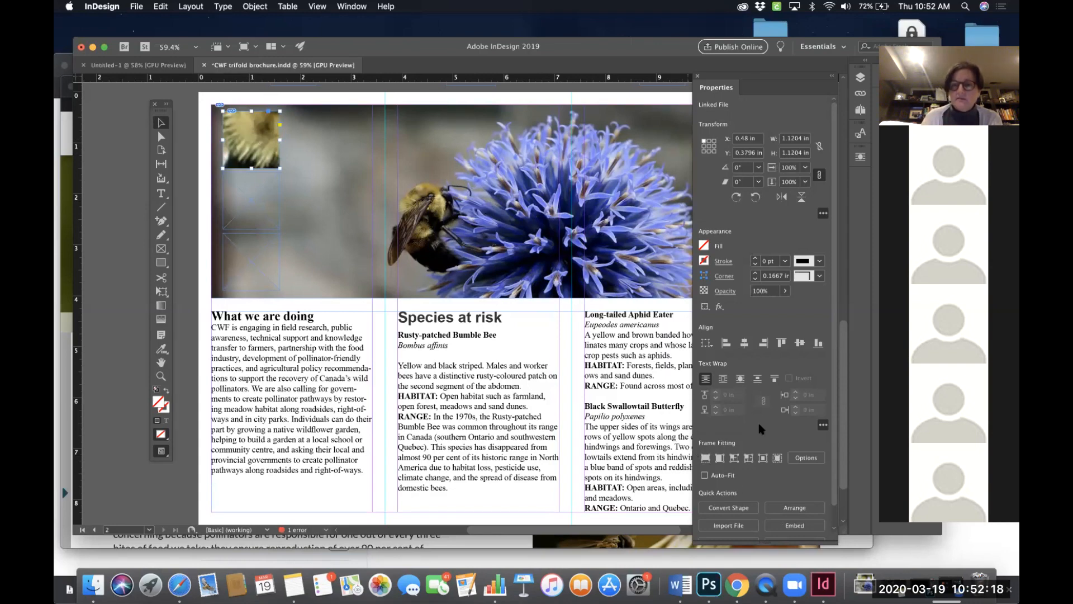
click(706, 458)
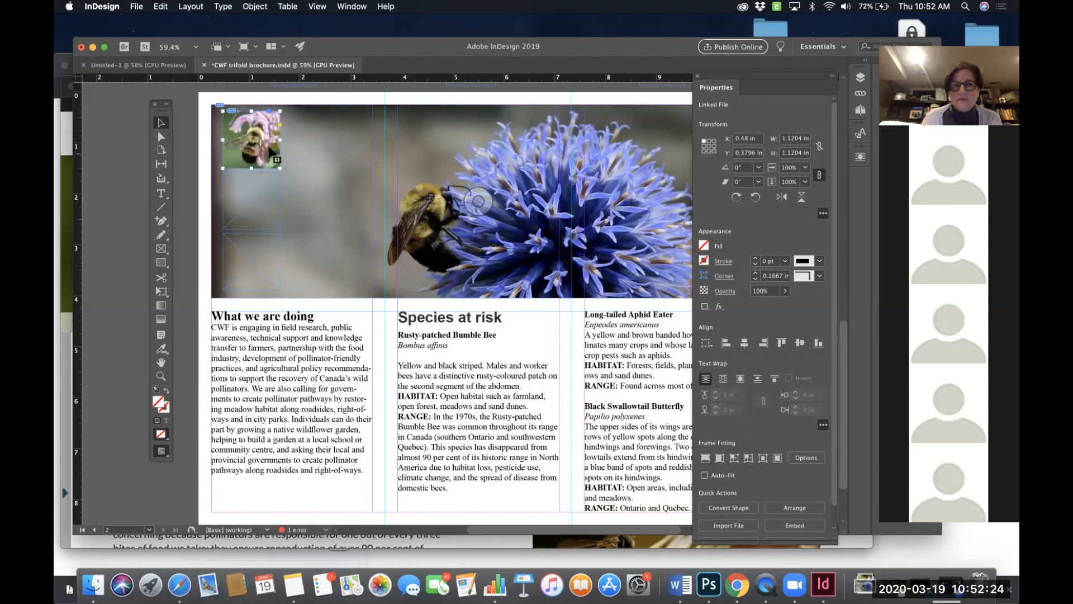
- Place the Long-tailed Aphid Eater image into the middle small frame and fit it to fill the frame
click(257, 197)
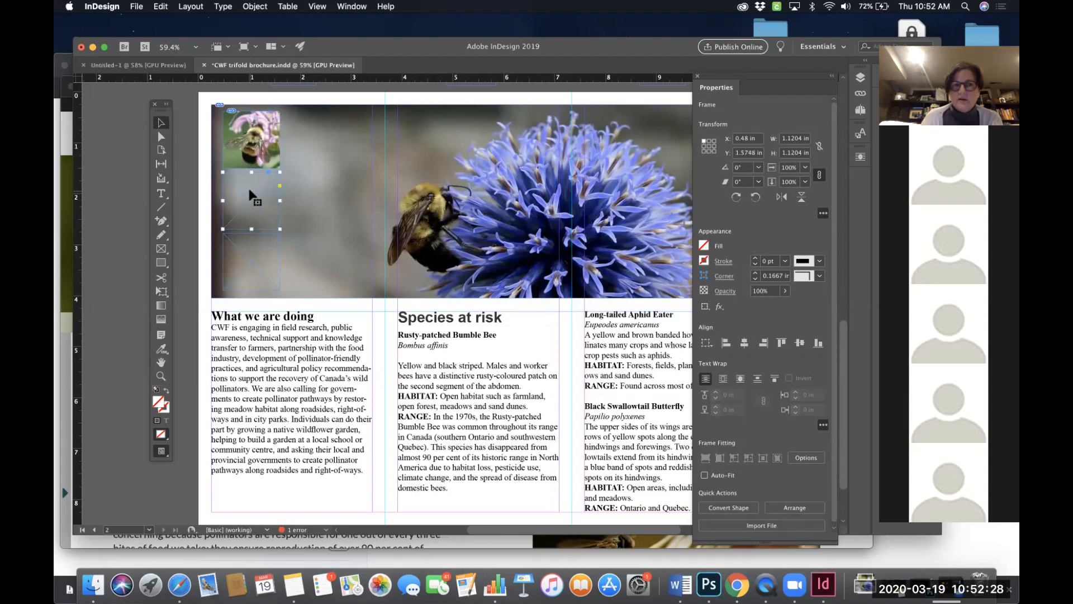
click(137, 6)
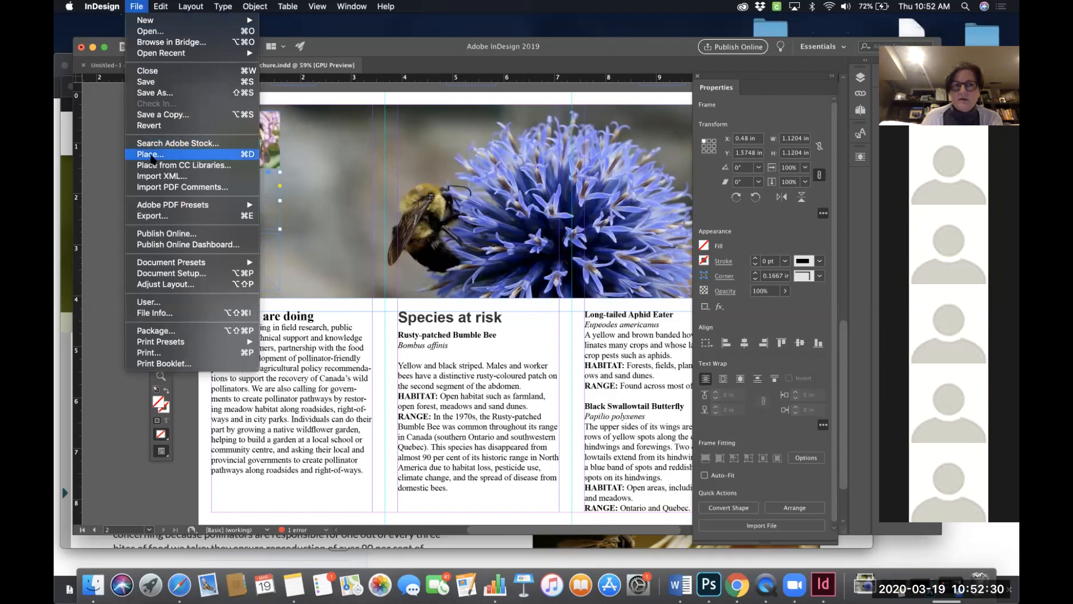
click(246, 154)
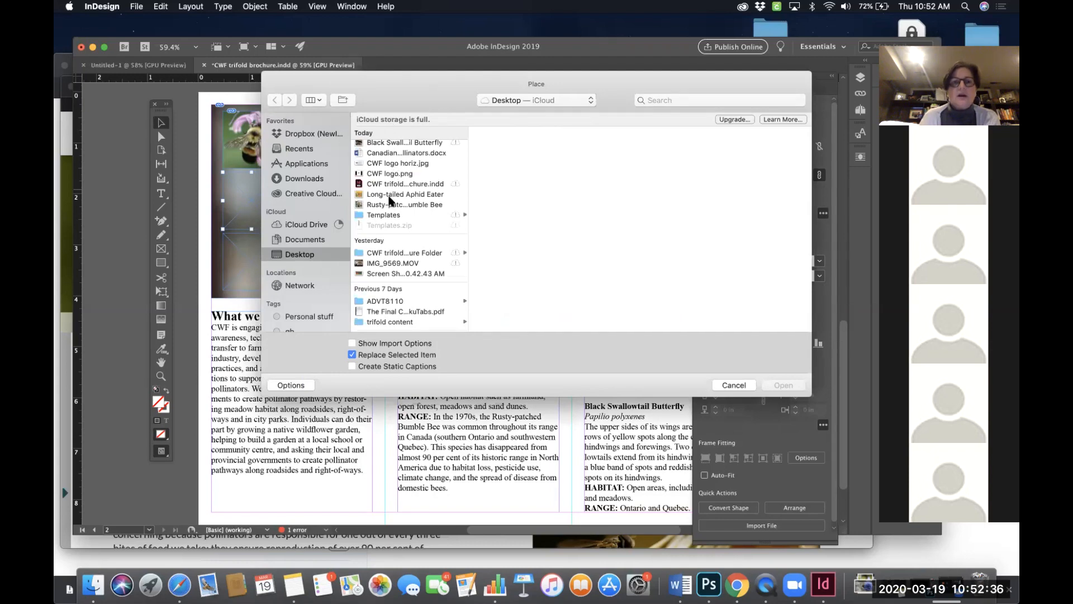
click(391, 195)
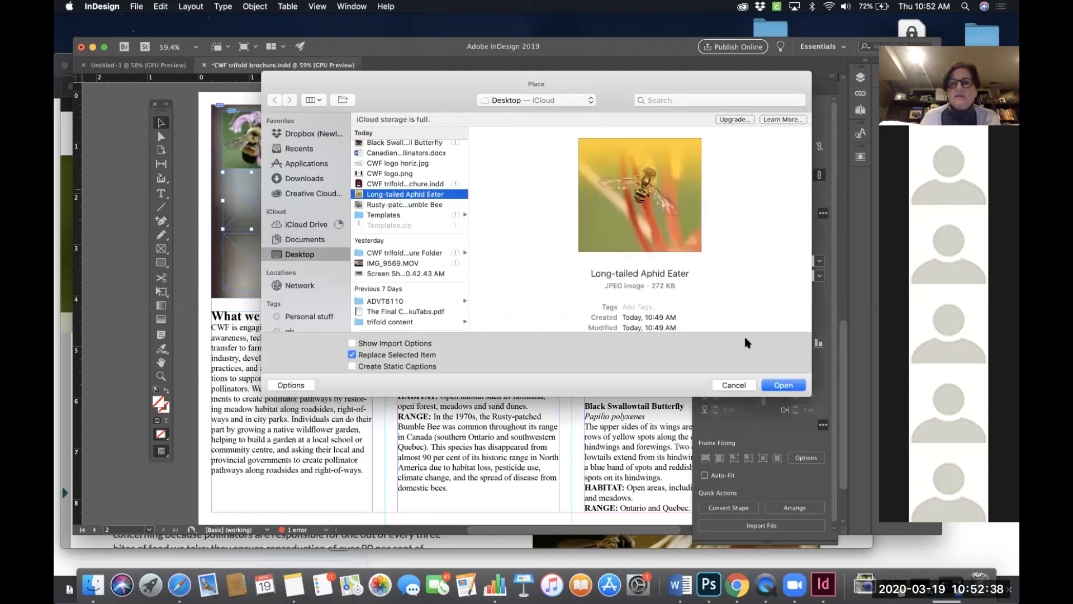
click(783, 385)
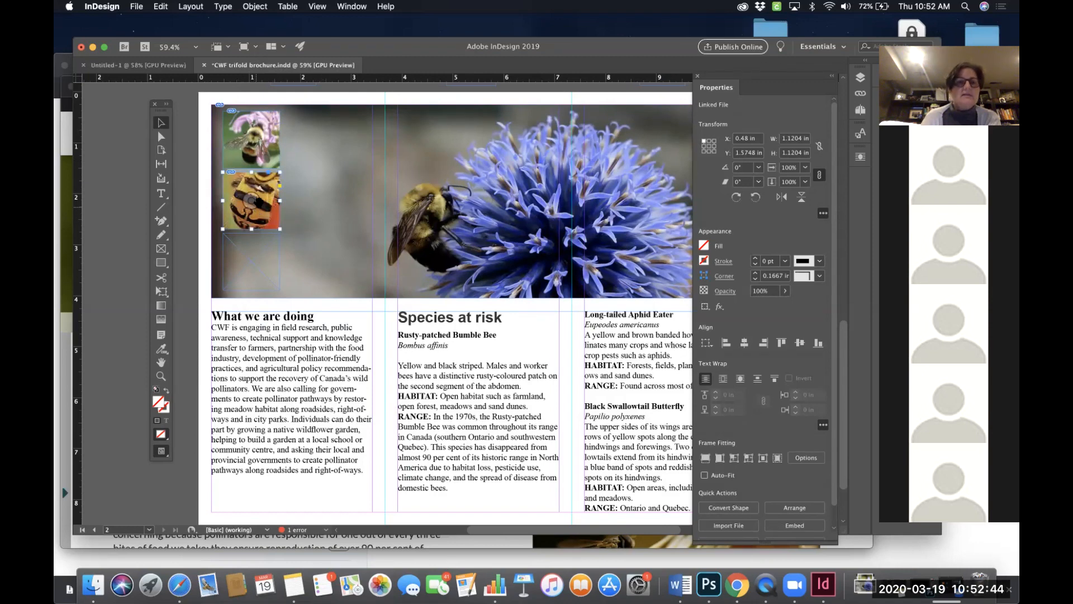
click(706, 458)
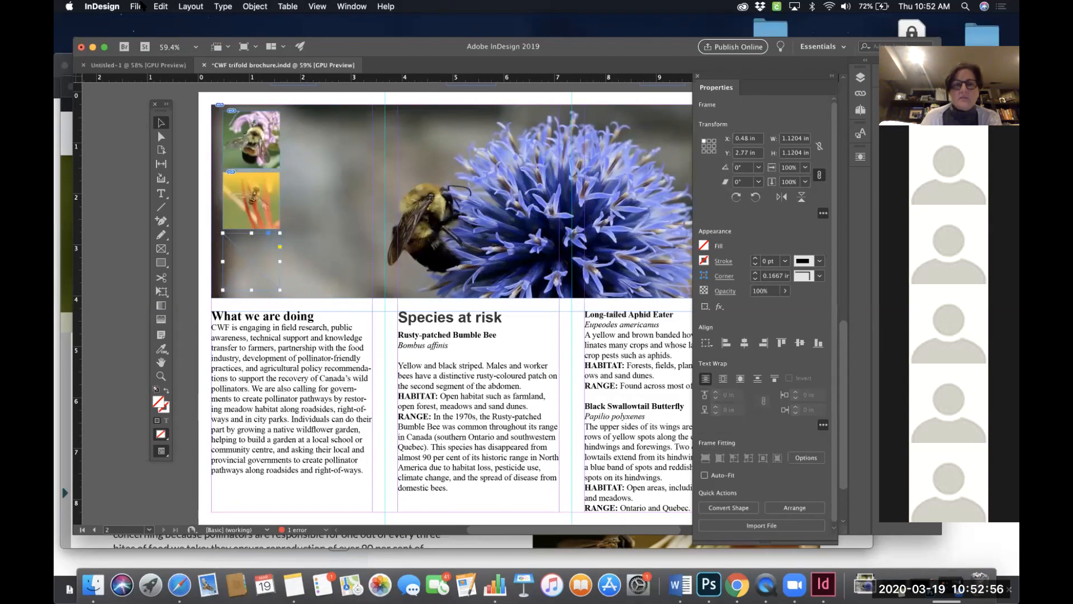
- Place the Black Swallowtail Butterfly image into the bottom small frame and fit it to fill the frame
key(super+d)
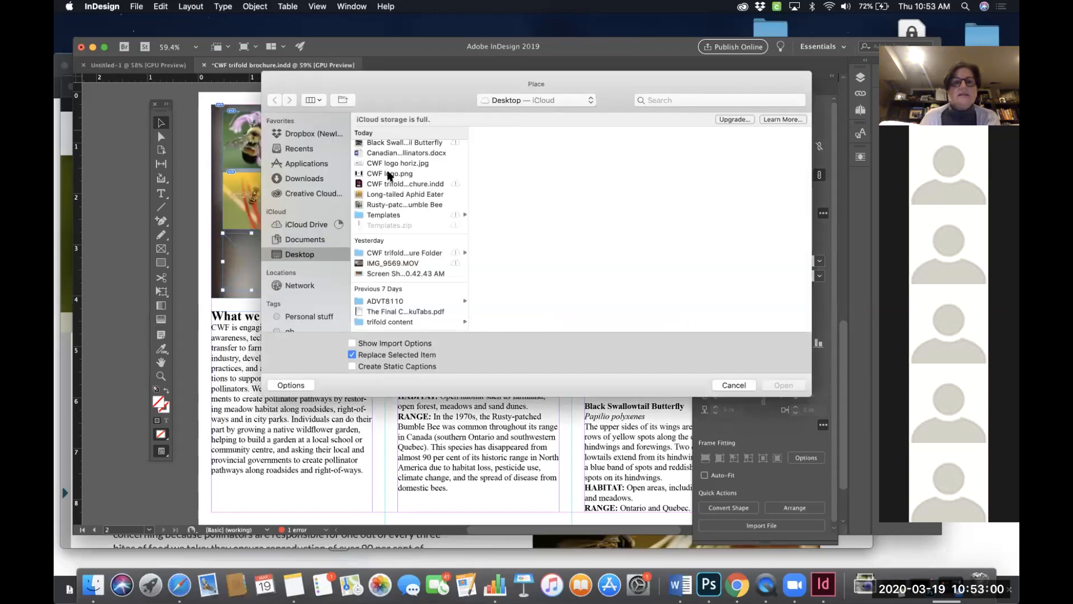
click(387, 145)
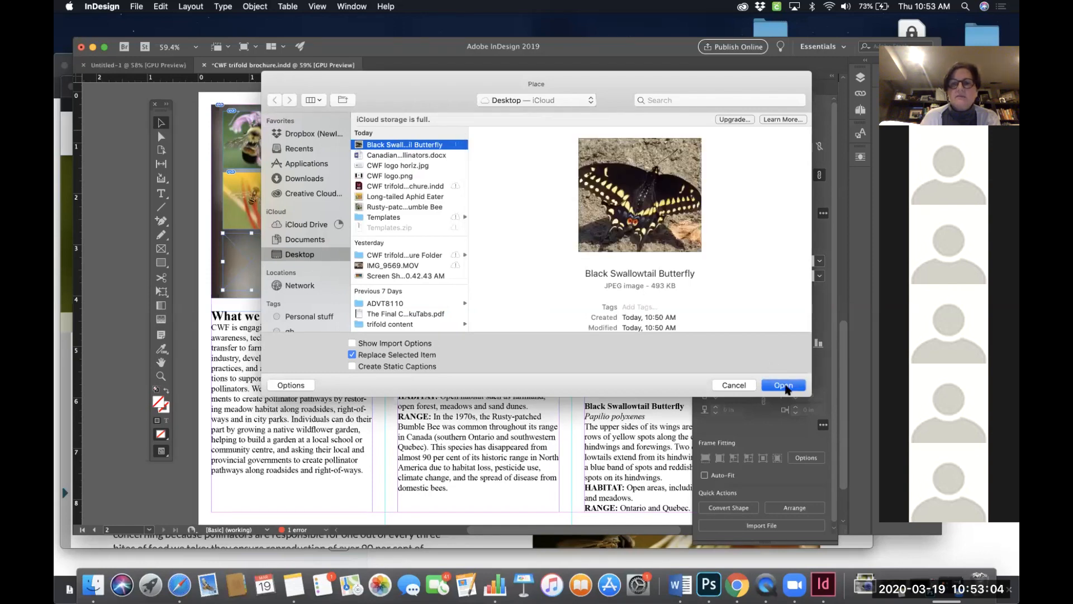
click(783, 385)
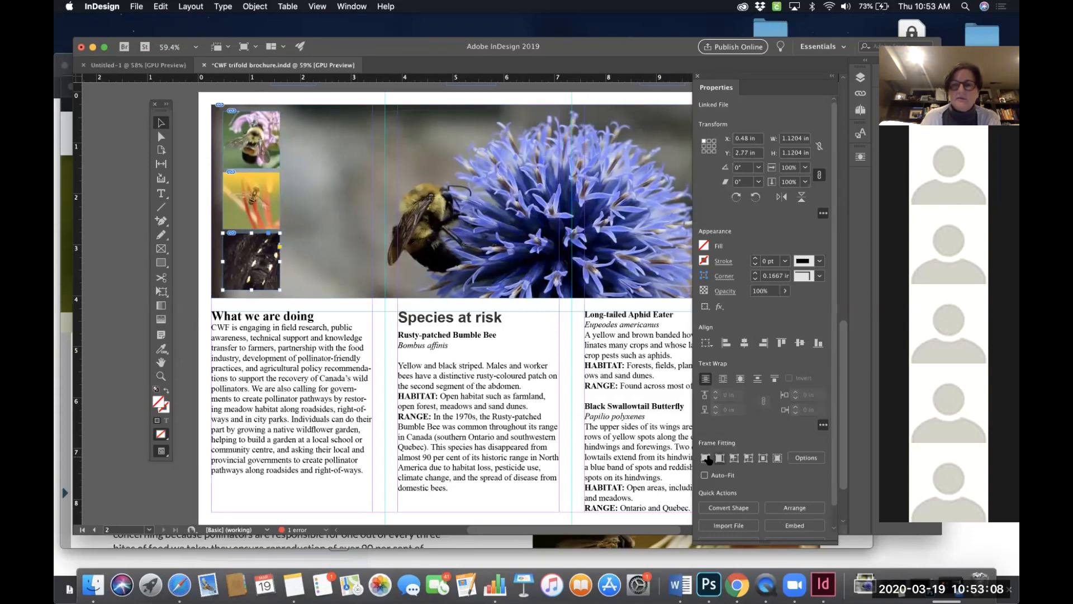
click(708, 458)
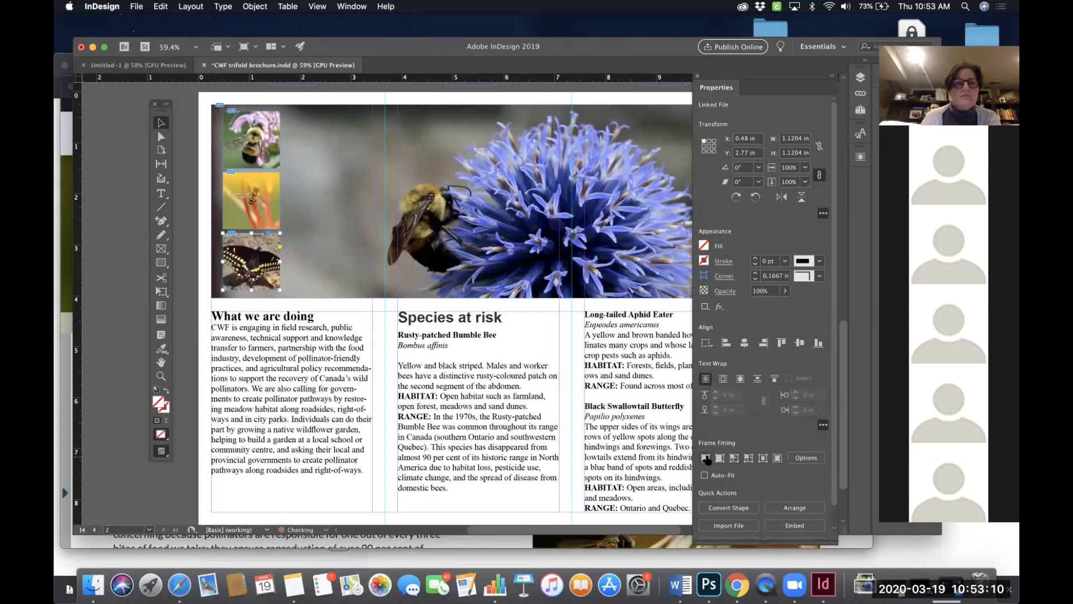
- Shift the large bumblebee photo slightly upward inside its frame
click(181, 298)
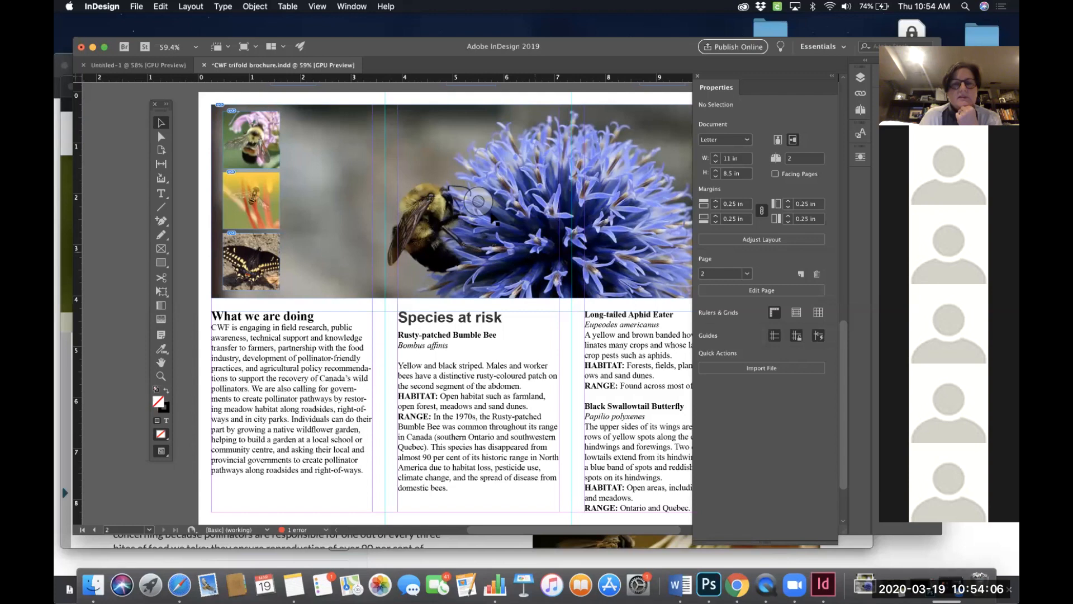
drag(478, 203, 479, 182)
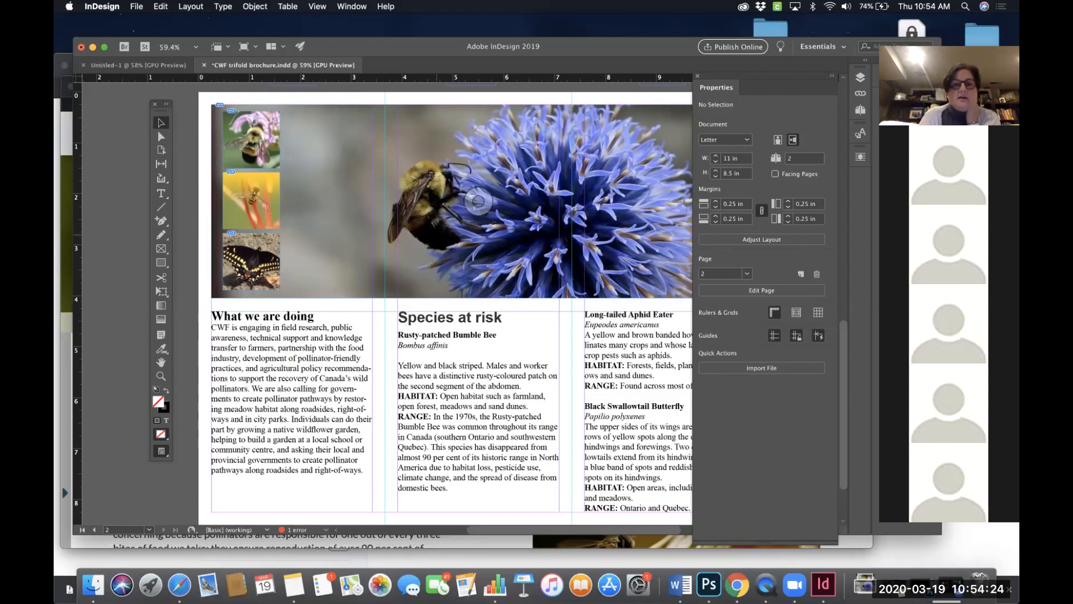
- Scroll through both brochure pages to review the overall layout
scroll(439, 240, down, 3)
scroll(439, 239, up, 5)
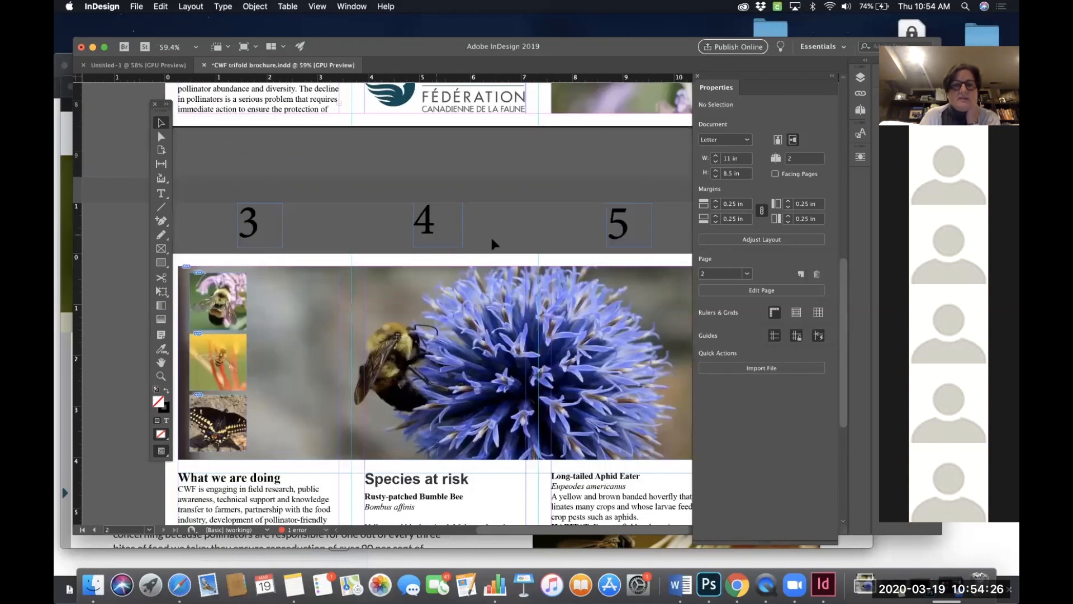
scroll(491, 242, down, 2)
scroll(491, 243, up, 10)
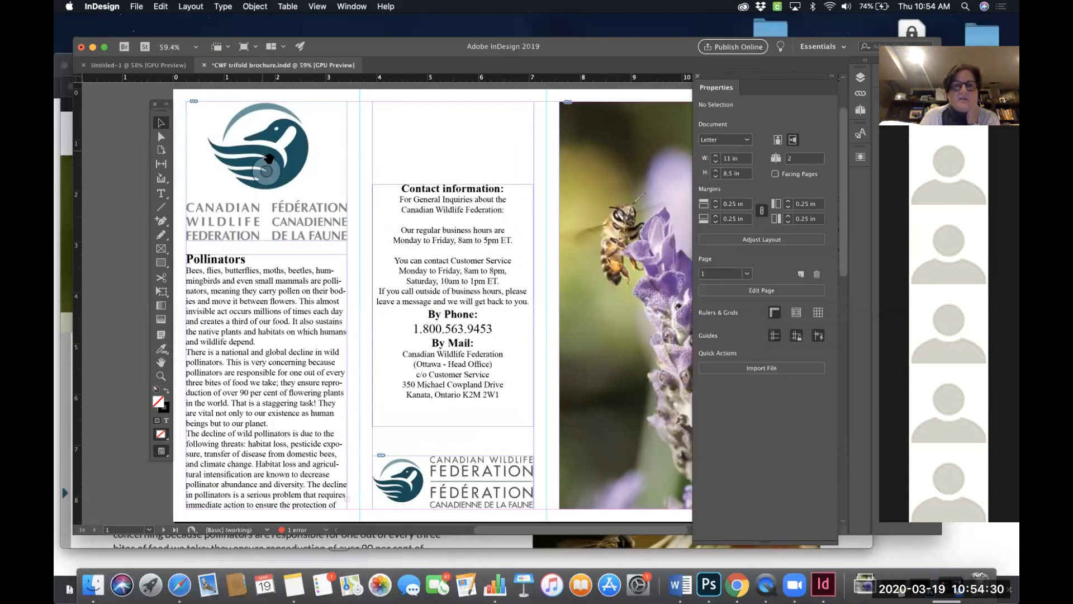
scroll(448, 394, down, 2)
scroll(631, 171, right, 2)
scroll(631, 172, up, 1)
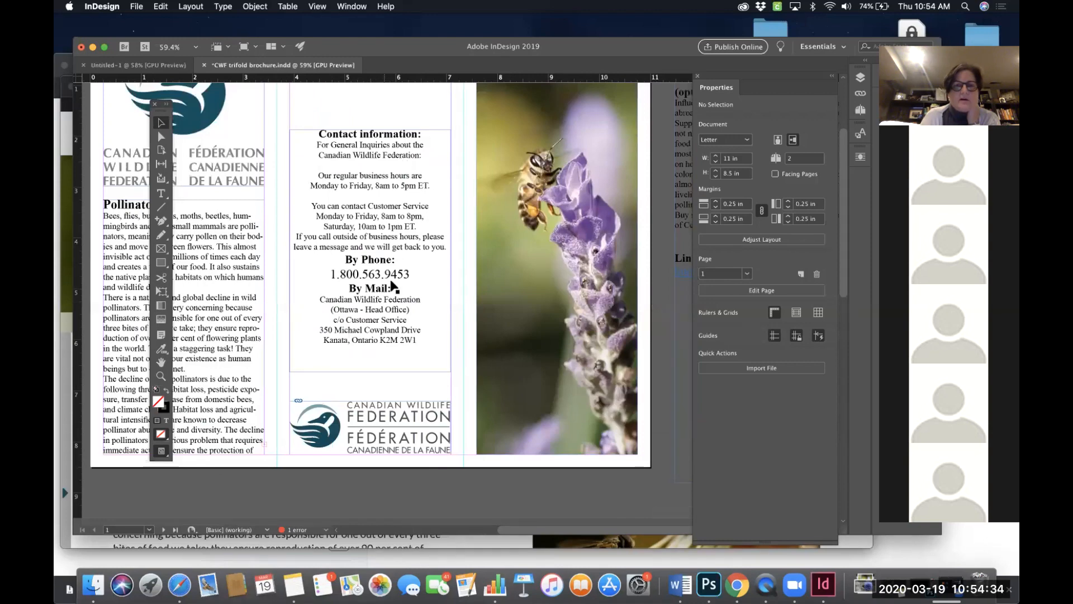
scroll(409, 287, down, 2)
scroll(336, 195, left, 3)
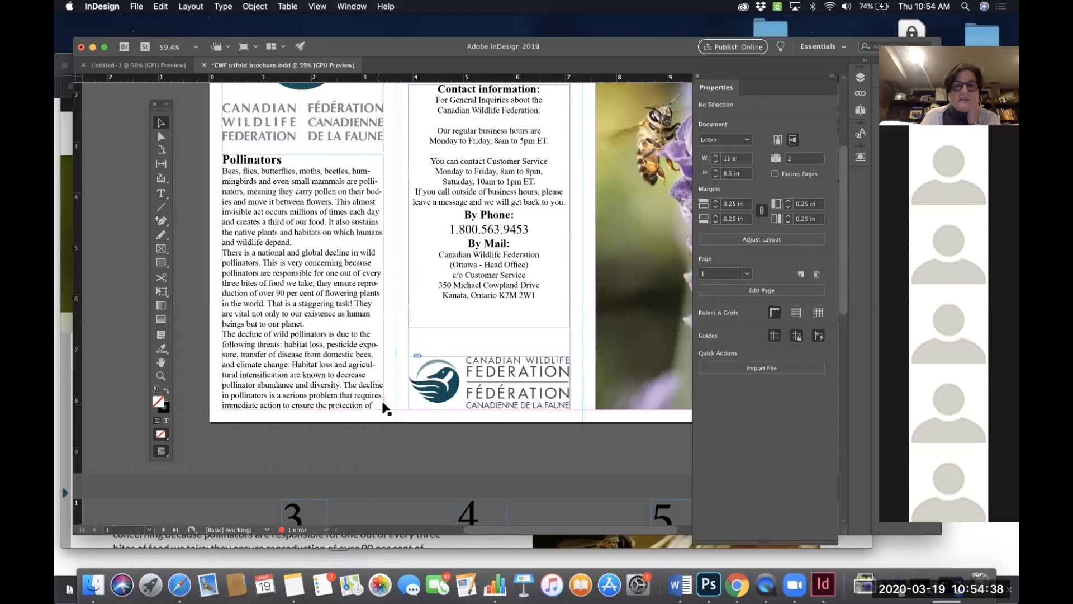
scroll(484, 328, down, 5)
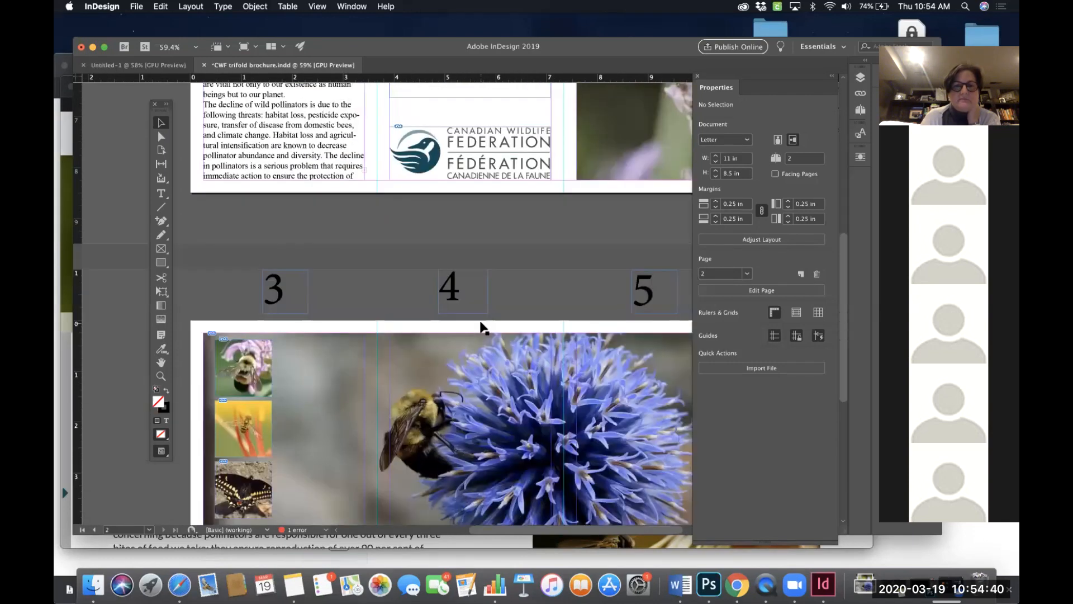
scroll(484, 328, down, 5)
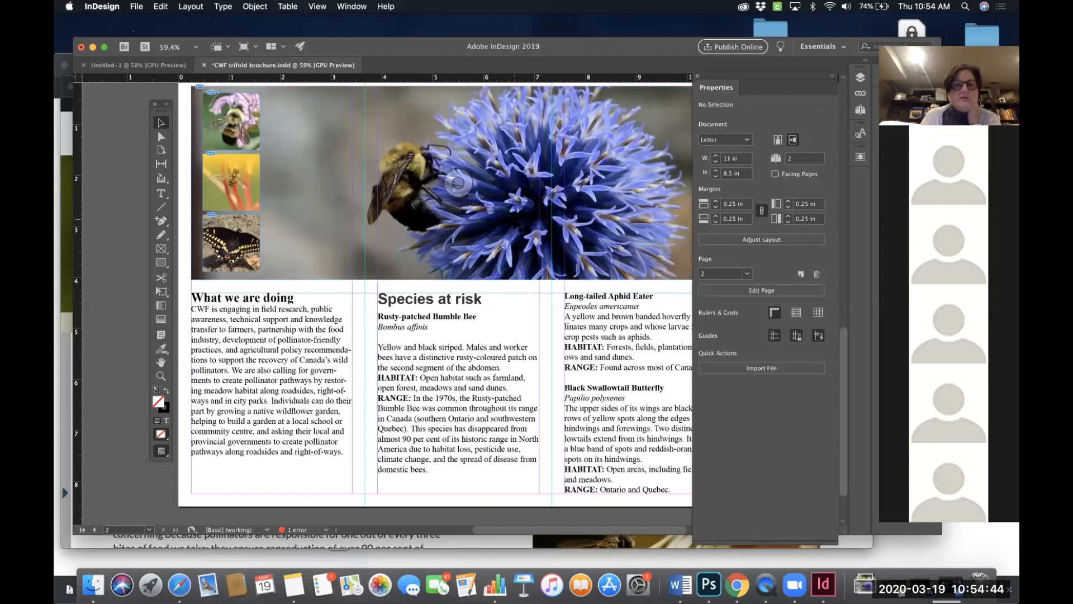
scroll(458, 181, down, 1)
scroll(458, 181, right, 1)
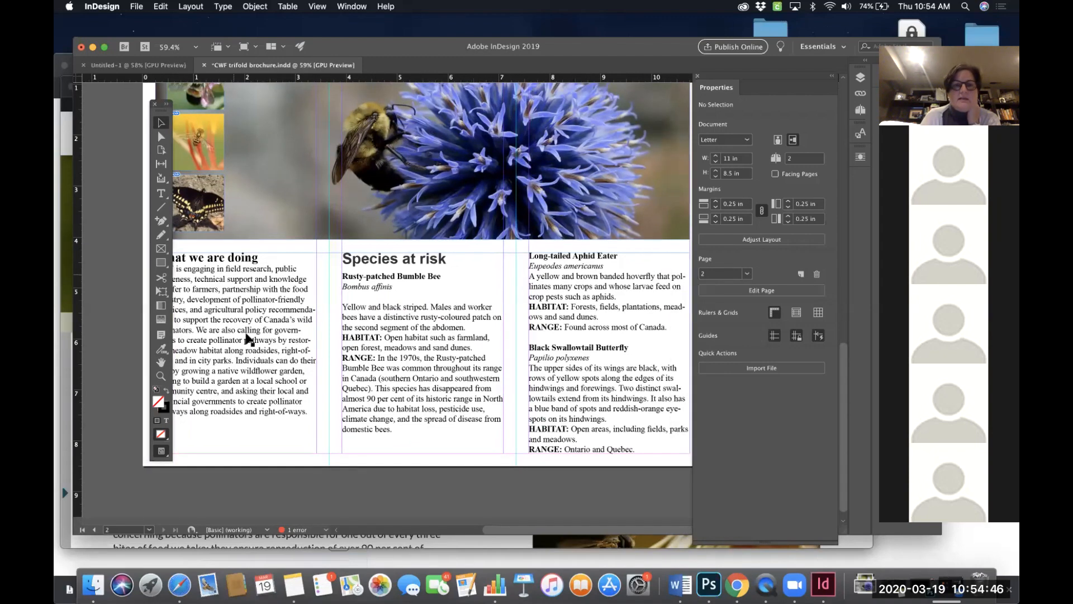
scroll(613, 330, right, 2)
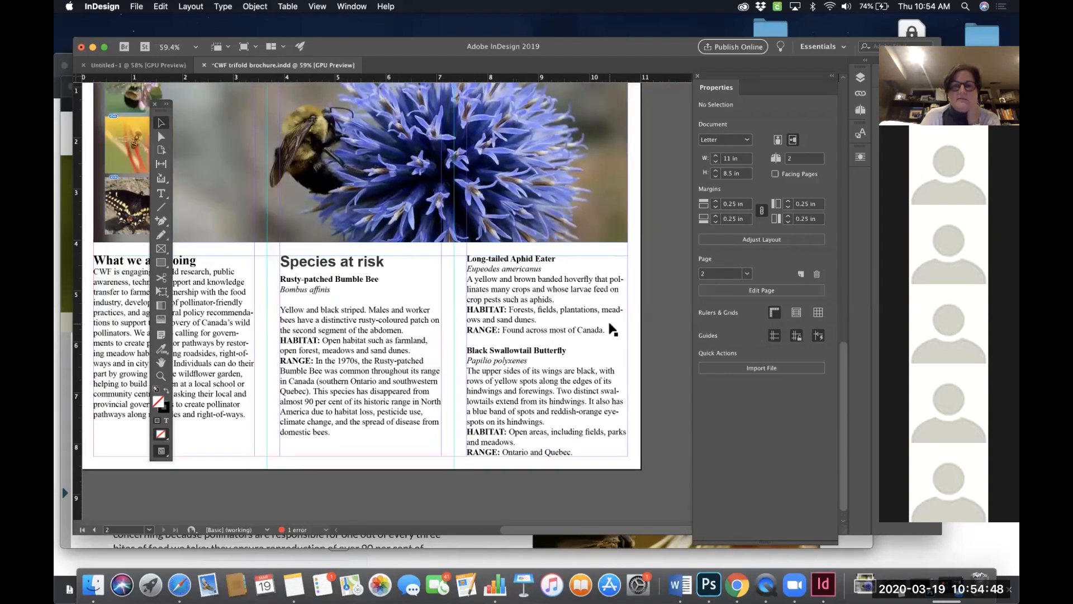
scroll(613, 329, up, 10)
scroll(613, 330, left, 2)
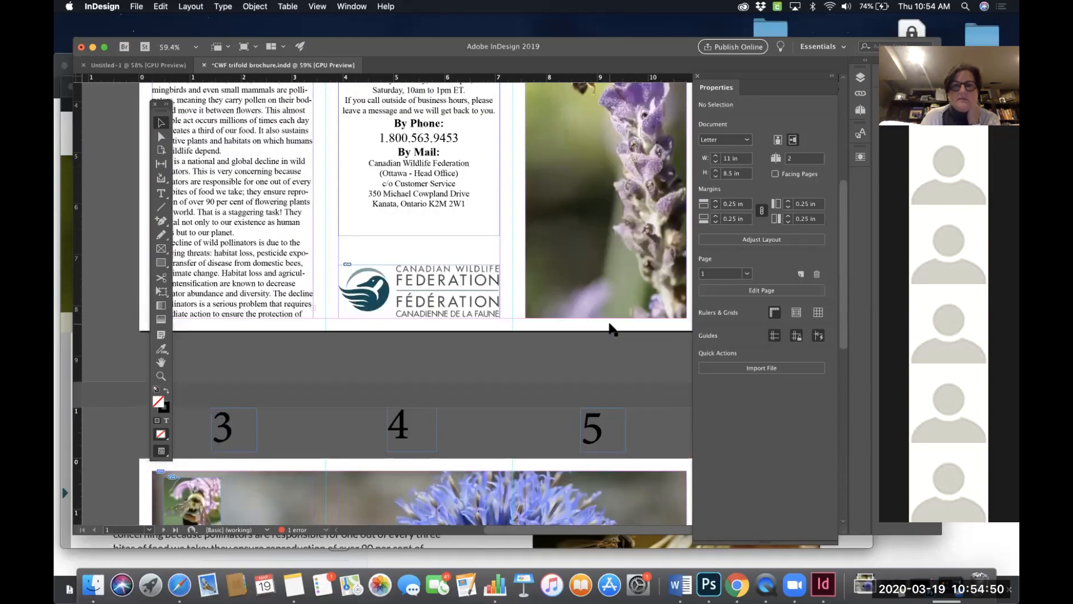
scroll(613, 329, up, 5)
scroll(614, 330, left, 1)
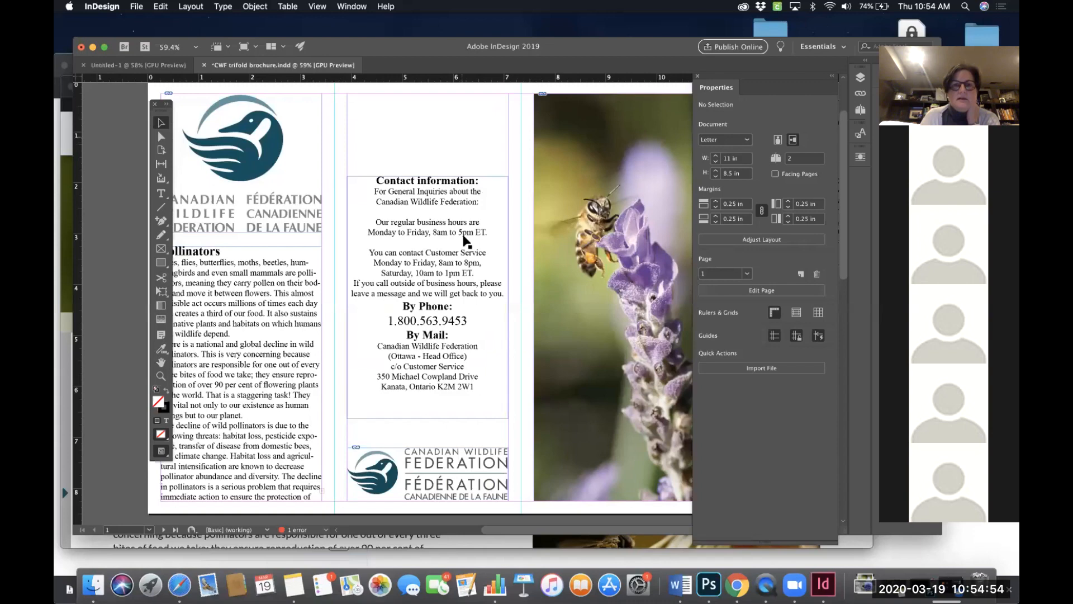
scroll(561, 211, right, 2)
scroll(561, 211, up, 1)
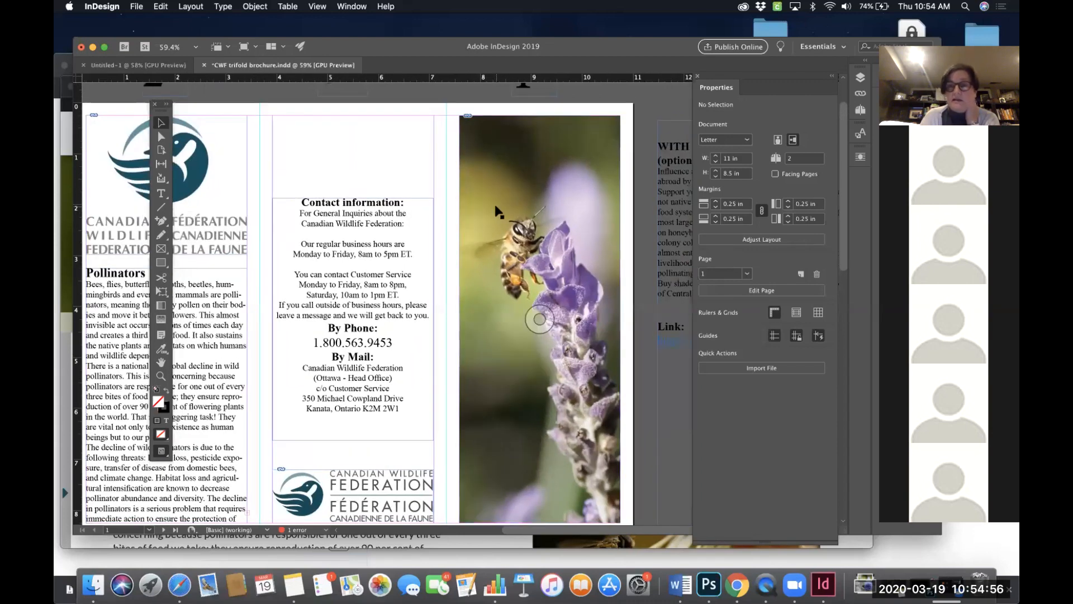
scroll(495, 208, right, 3)
scroll(495, 208, down, 1)
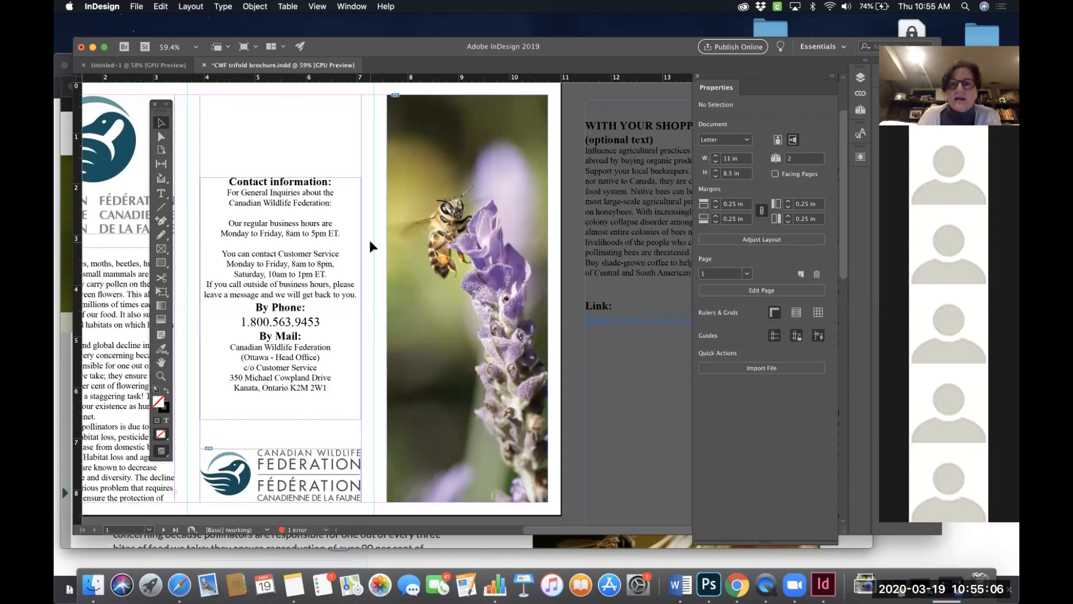
scroll(611, 333, right, 3)
scroll(611, 332, down, 1)
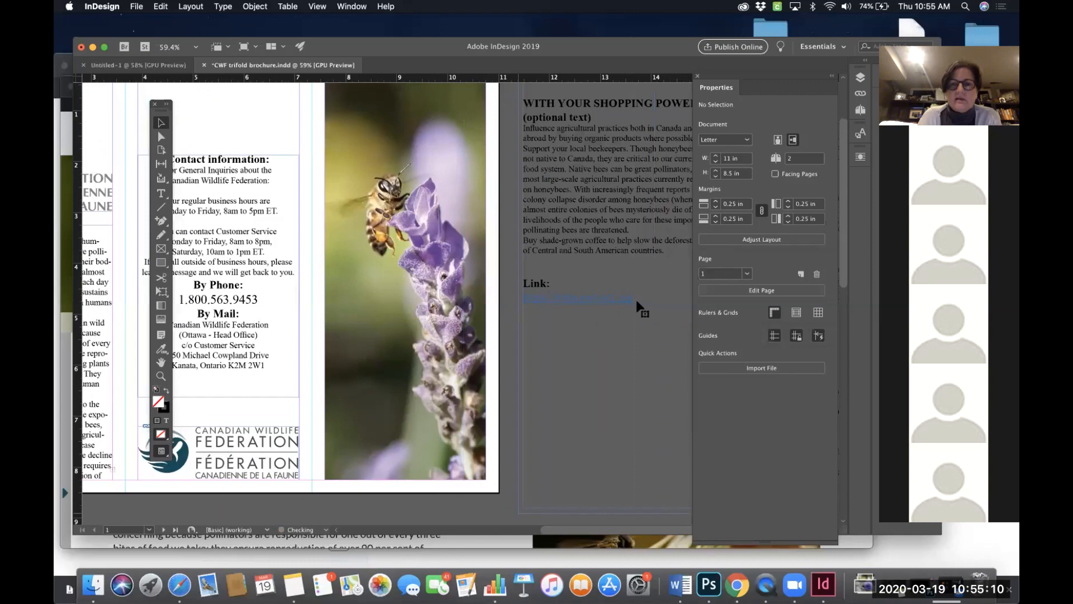
- Set the fill colour of the link URL text to Paper
double_click(637, 300)
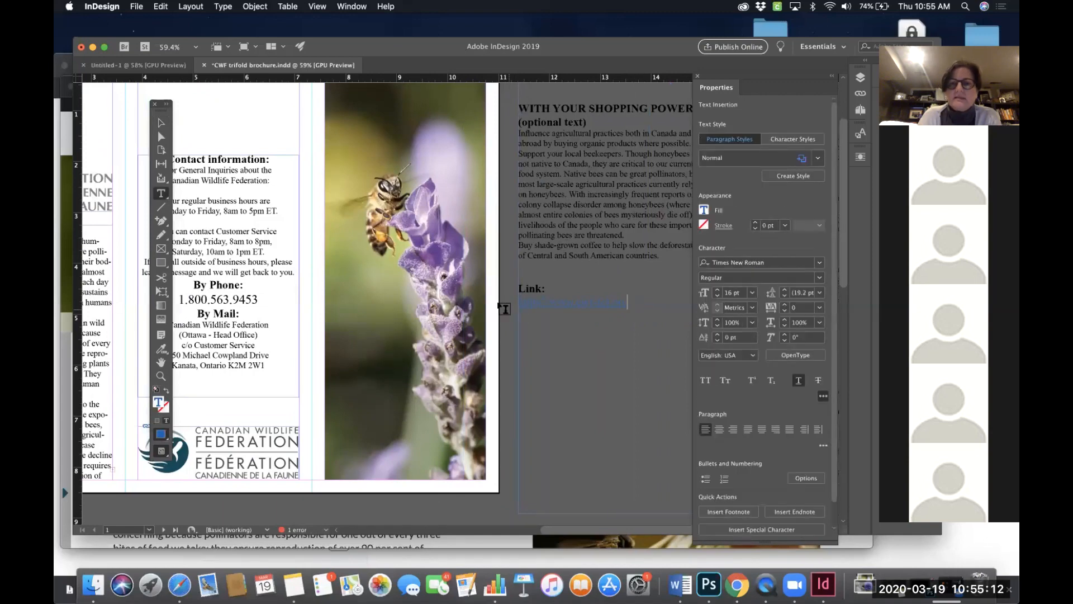
drag(504, 306, 628, 304)
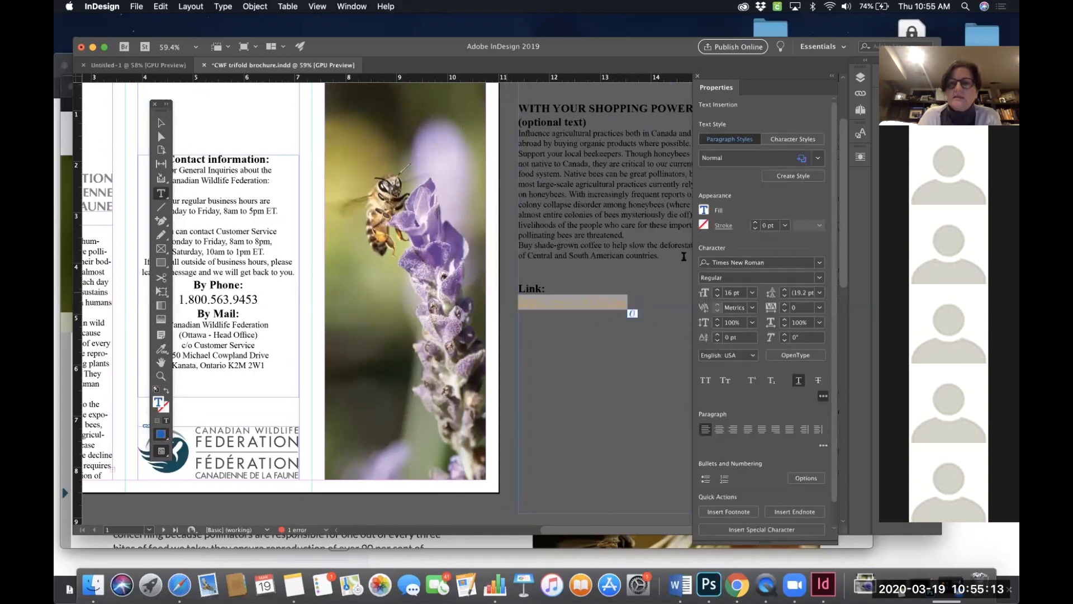
click(703, 211)
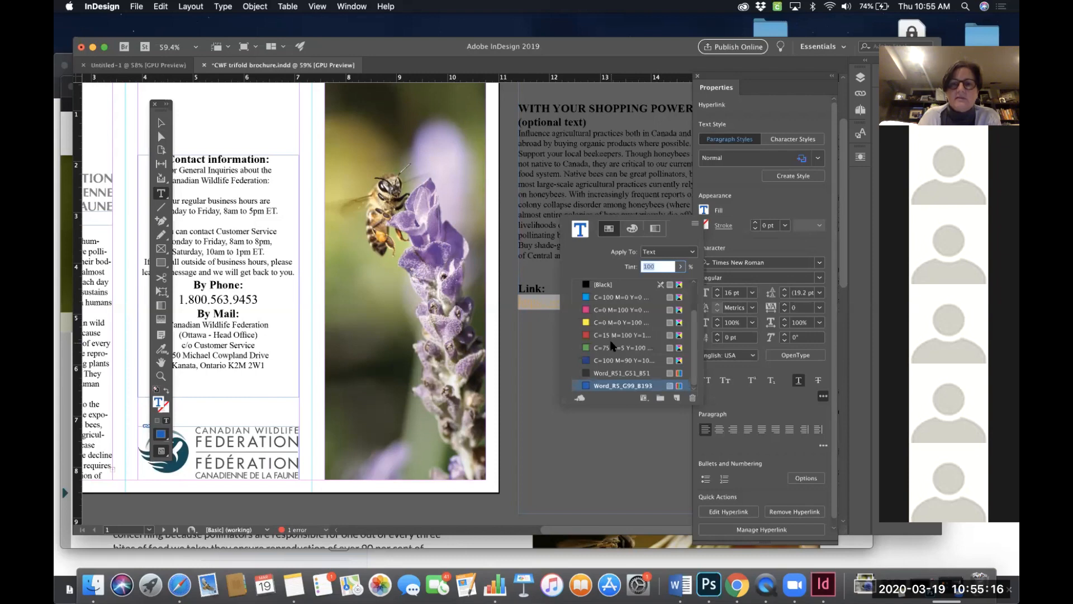
scroll(613, 346, up, 3)
click(607, 310)
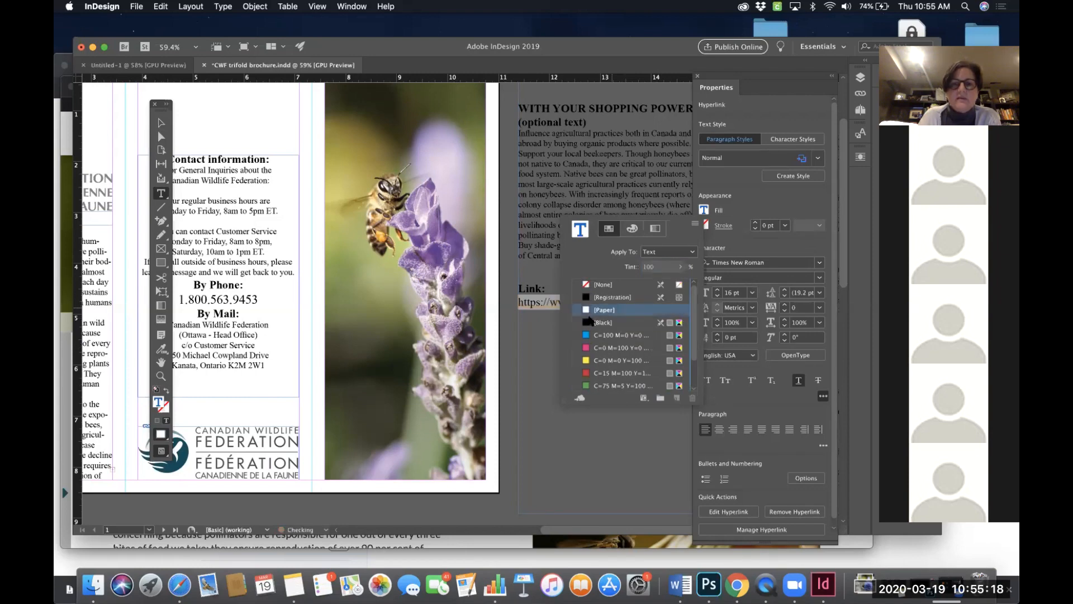
click(514, 345)
click(544, 324)
click(637, 301)
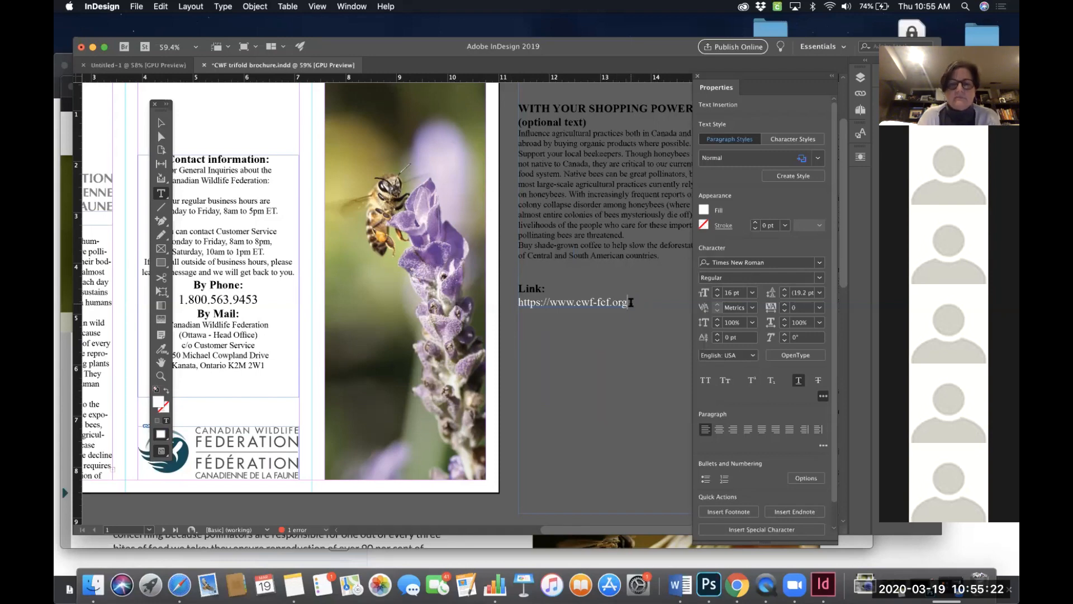
drag(630, 303, 515, 301)
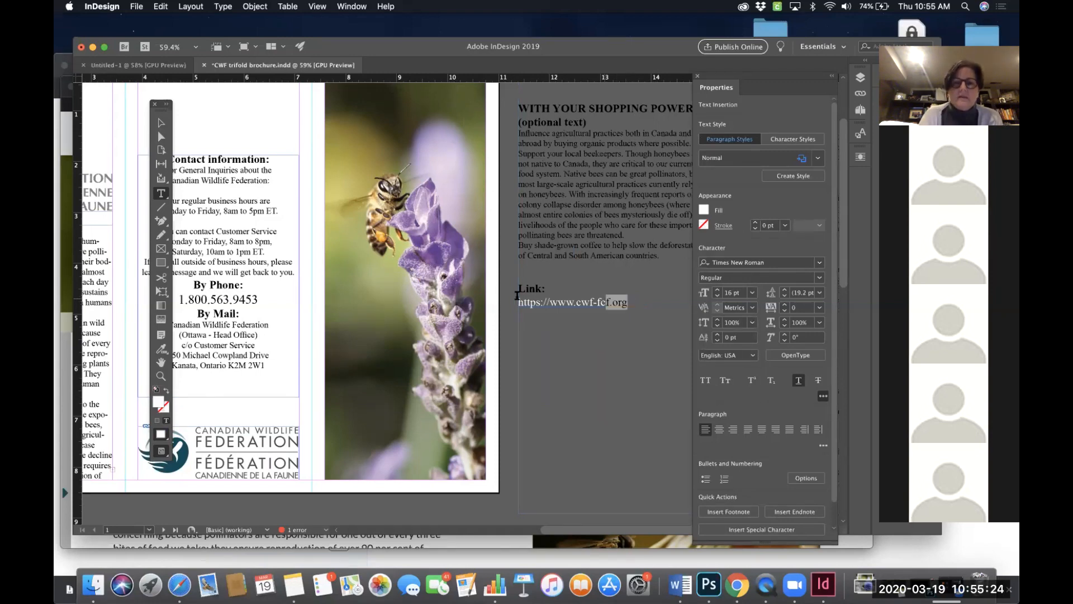
key(super+1)
key(super+equal)
key(super+equal)
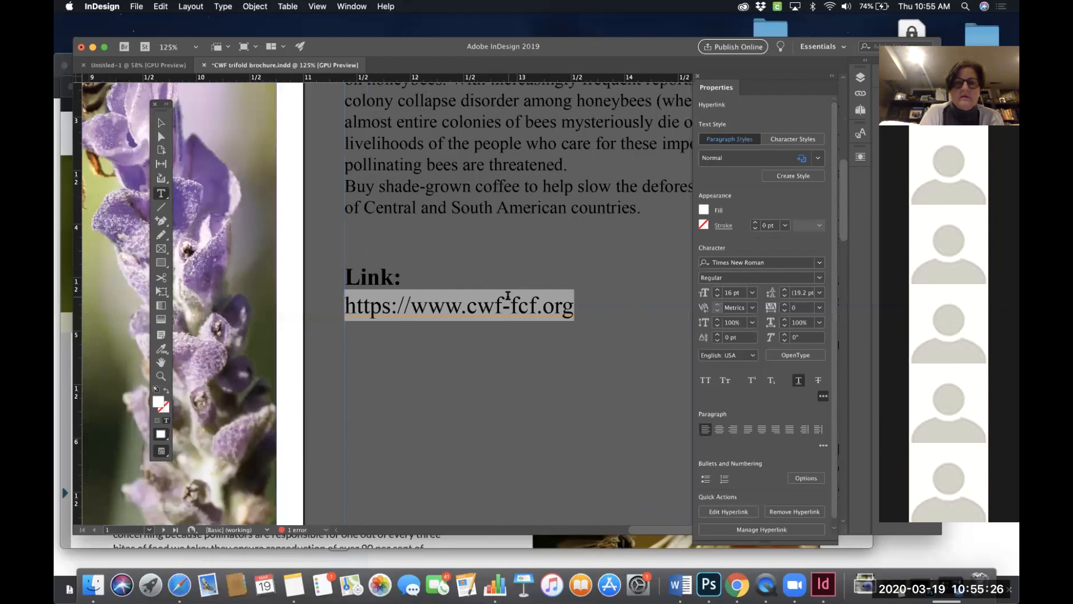
key(Right)
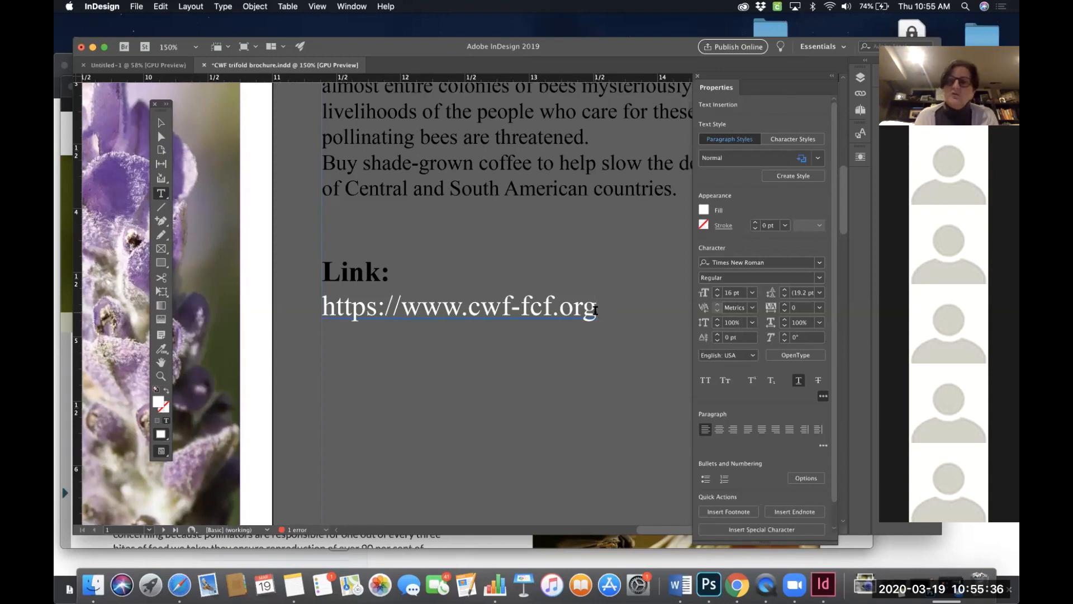
drag(593, 309, 320, 316)
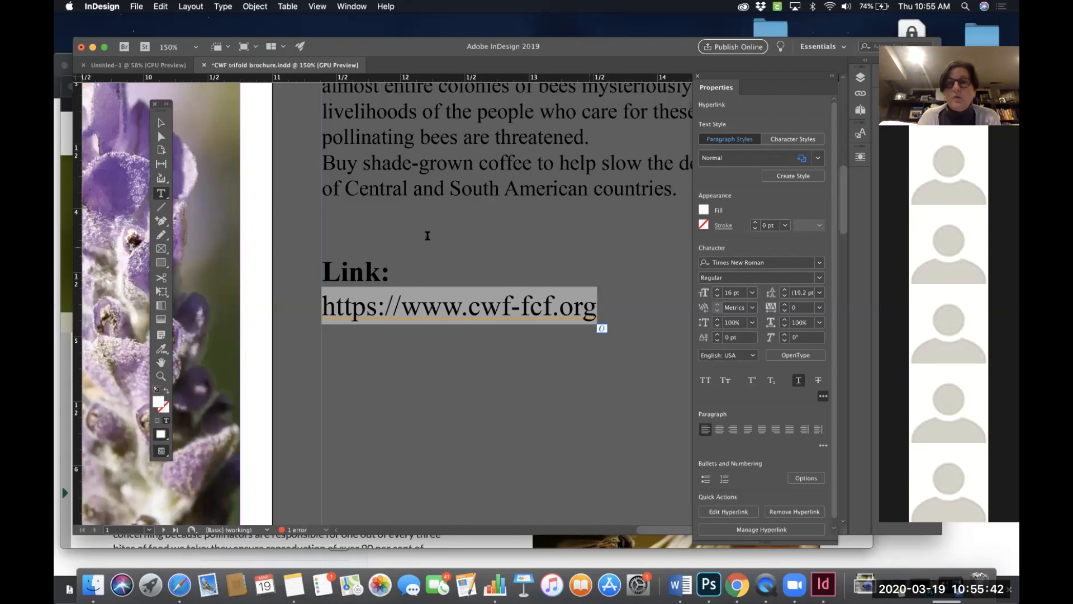
drag(401, 306, 302, 314)
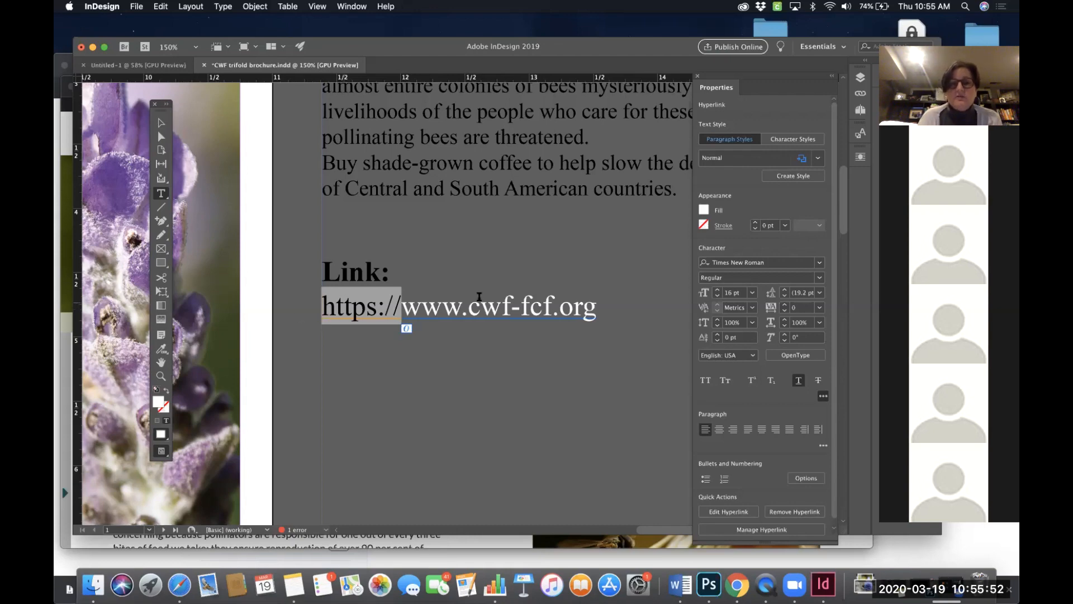
drag(467, 311, 404, 312)
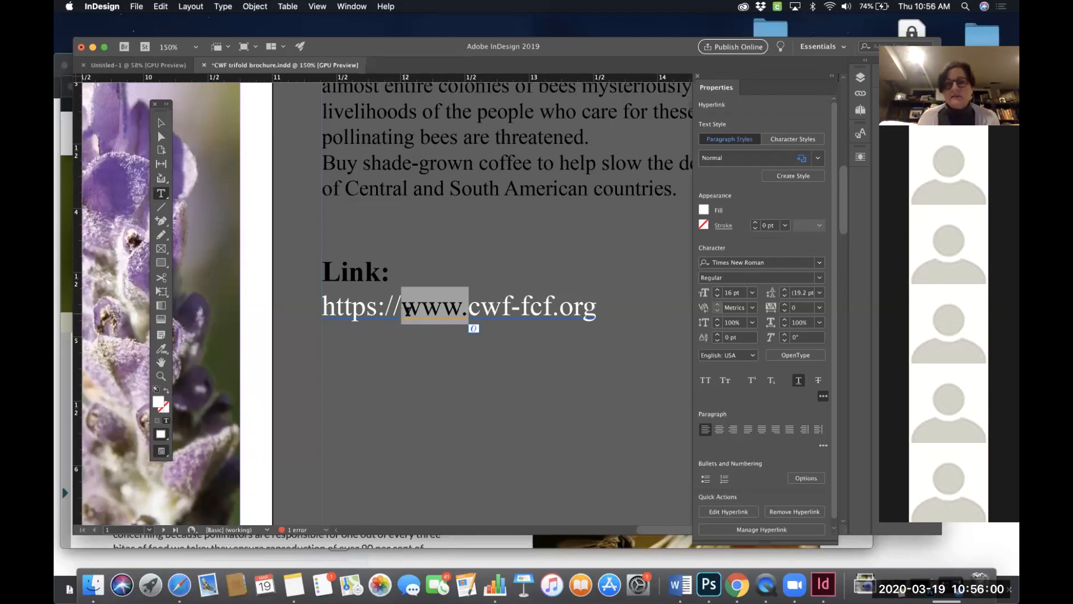
drag(597, 309, 471, 309)
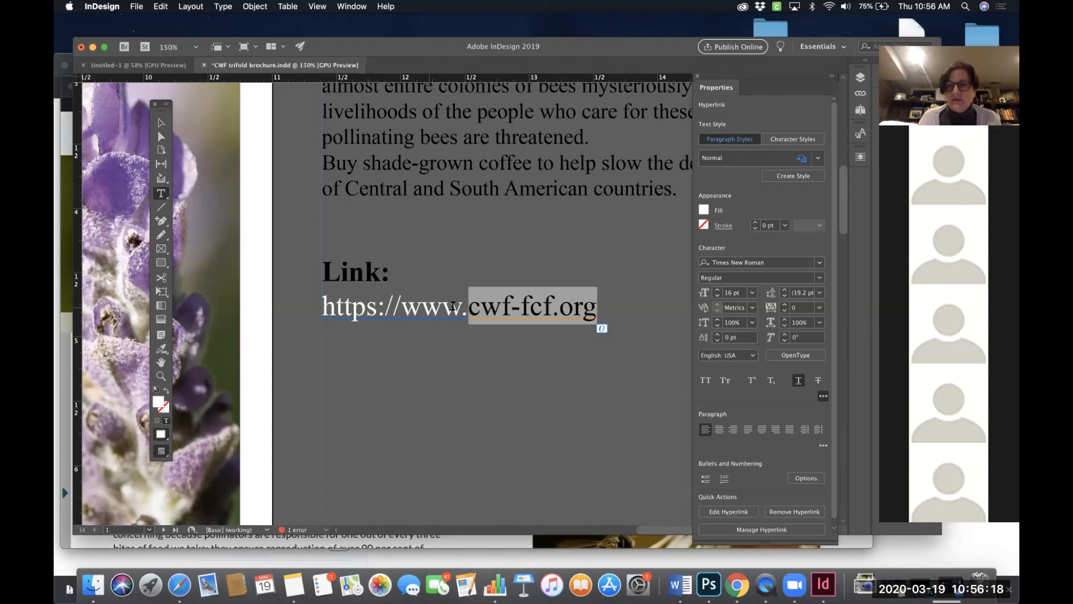
click(565, 312)
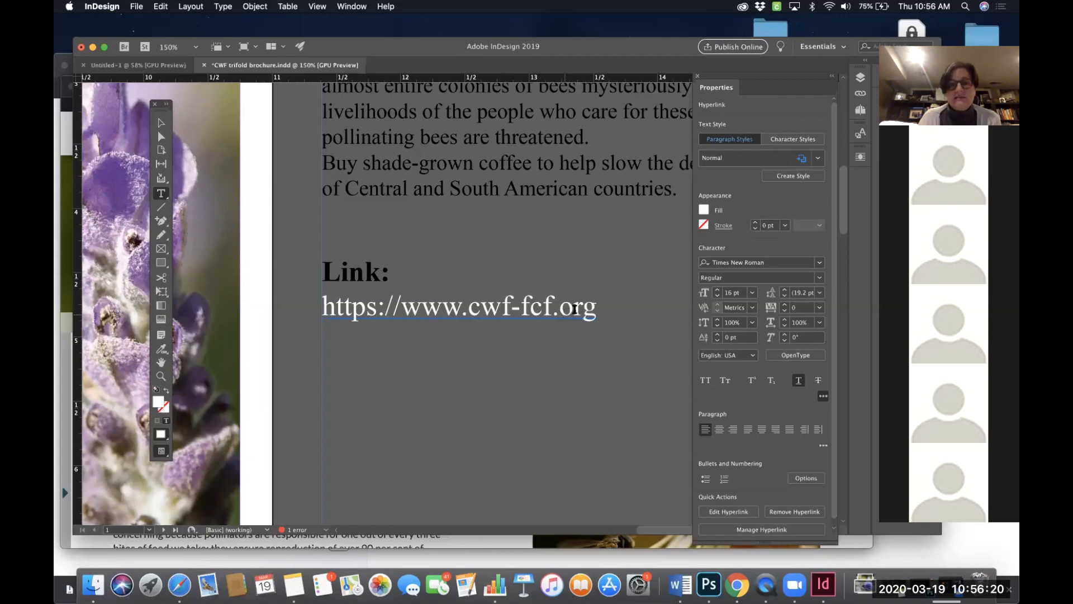
drag(596, 311, 407, 317)
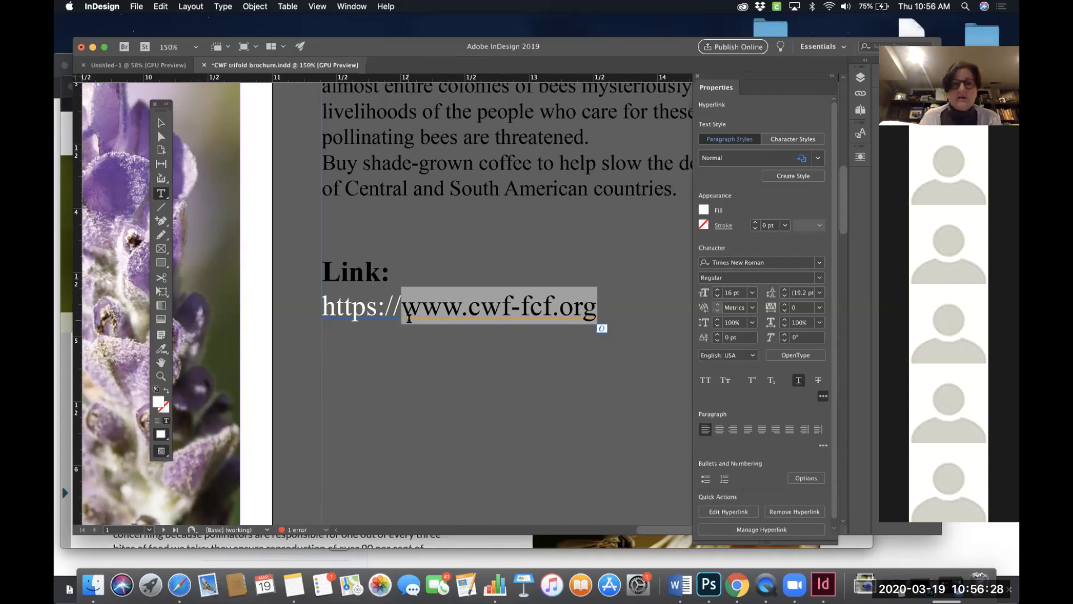
triple_click(419, 313)
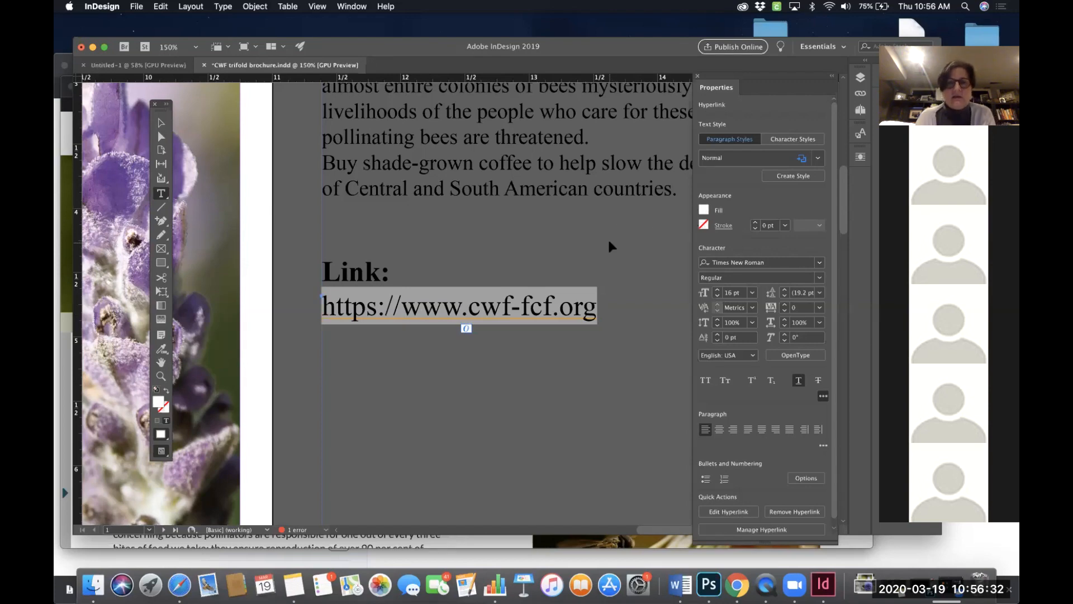
click(587, 270)
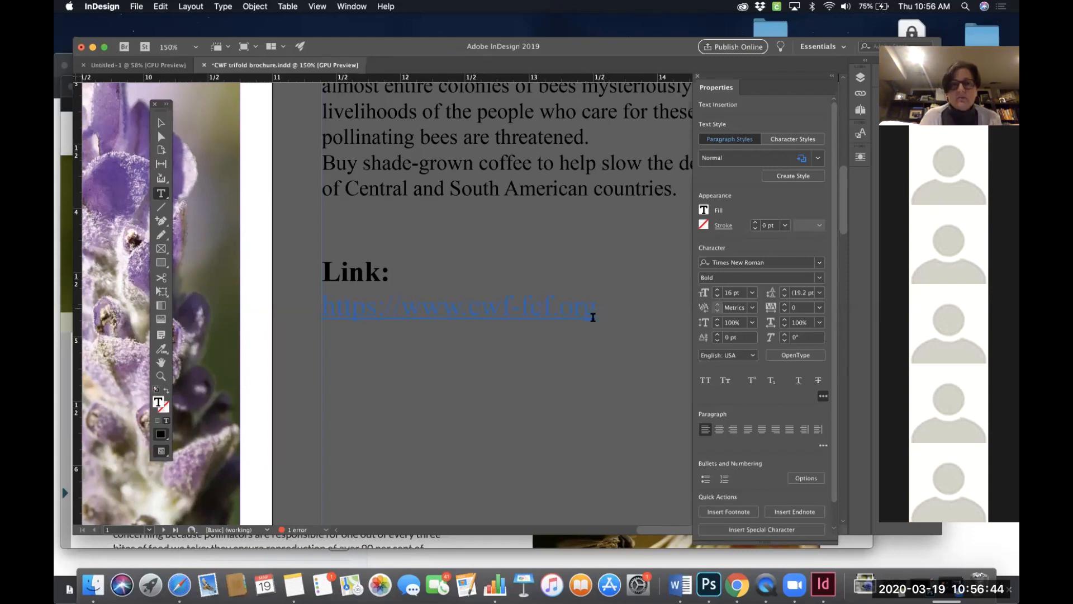
drag(539, 305, 402, 306)
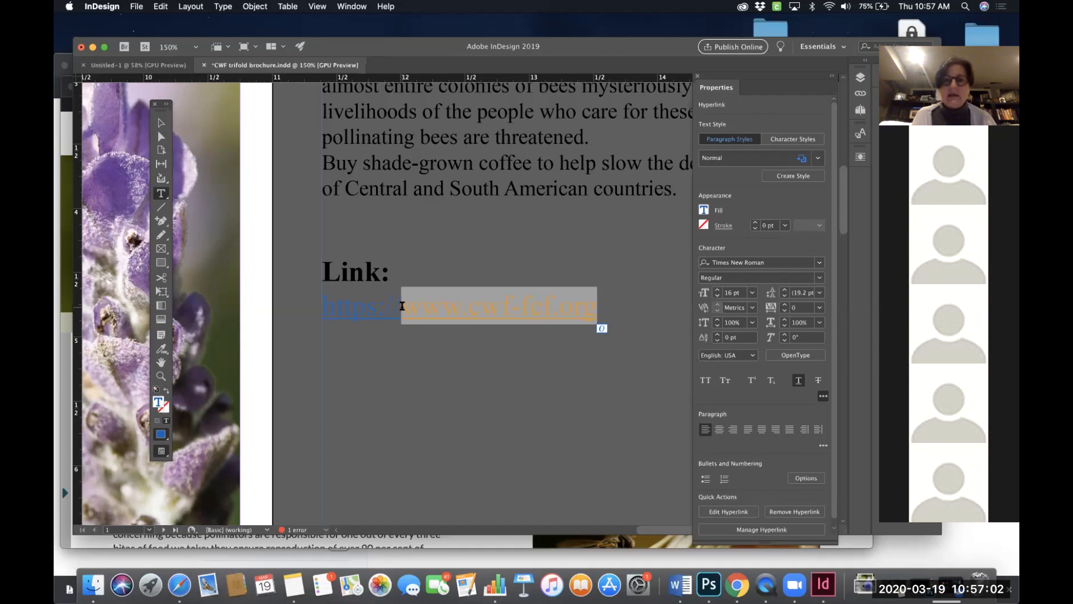
click(594, 308)
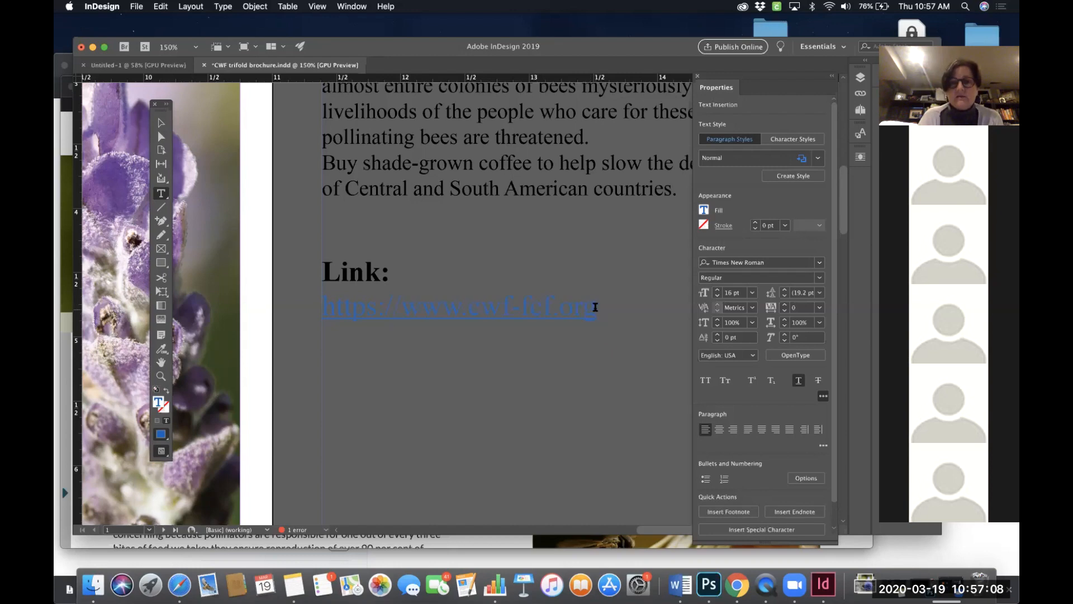
drag(595, 307, 410, 317)
key(super+c)
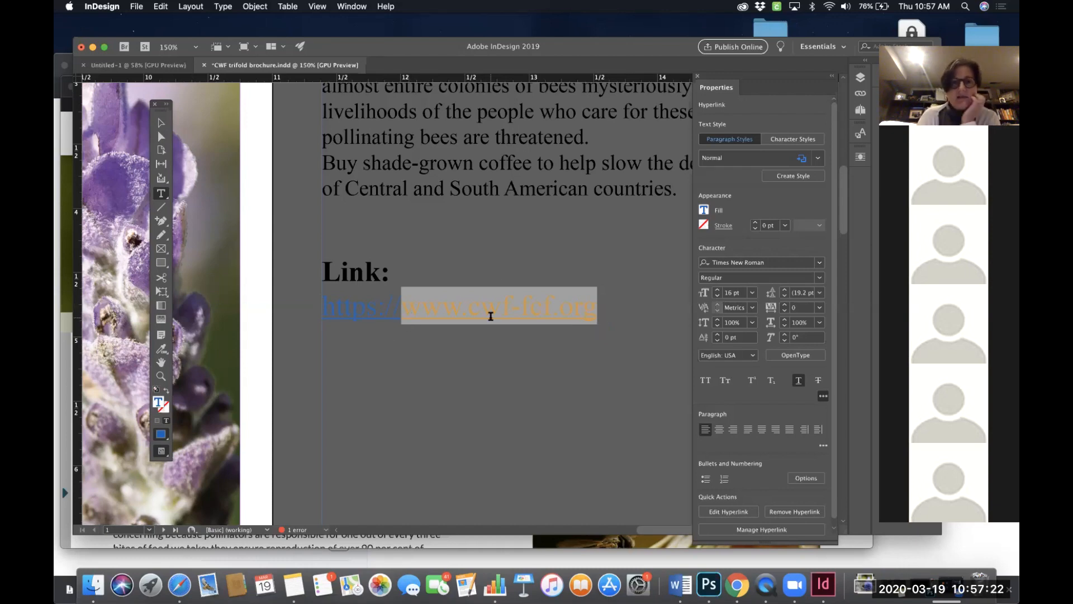
scroll(491, 316, down, 10)
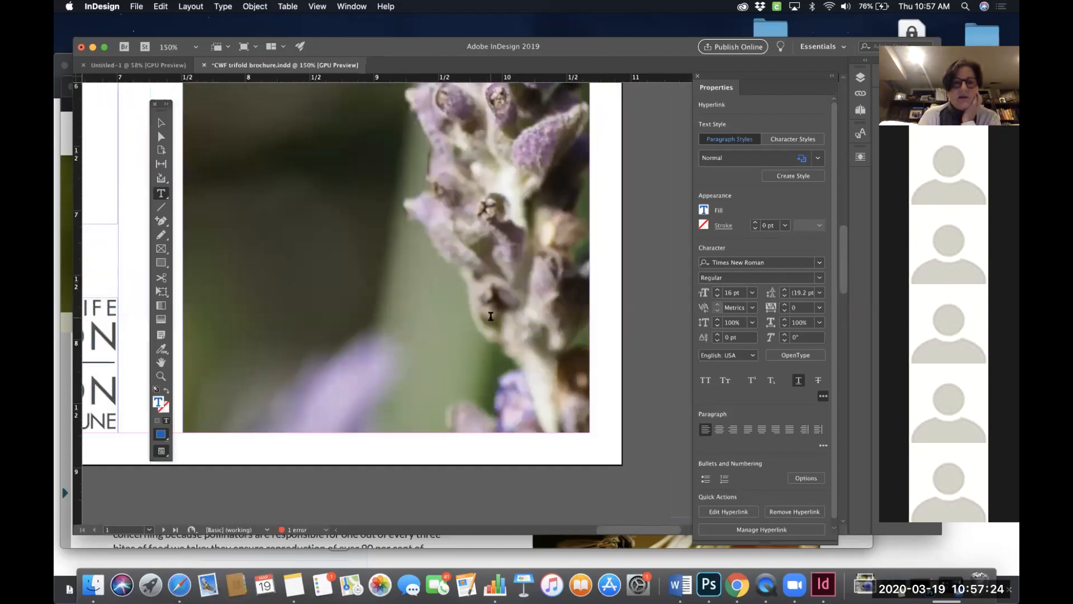
click(185, 328)
drag(184, 328, 592, 433)
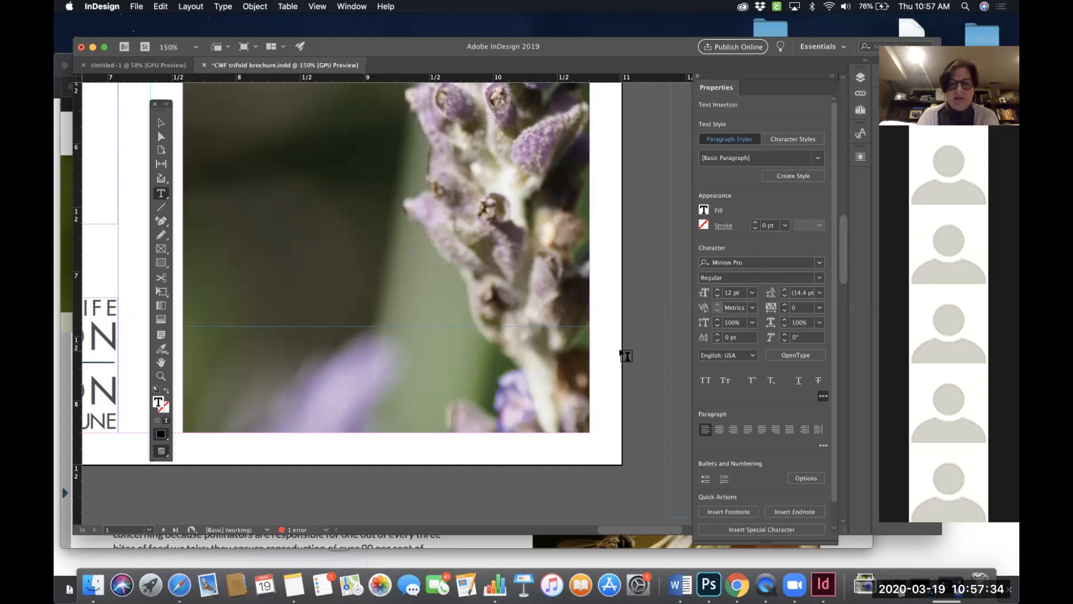
key(super+v)
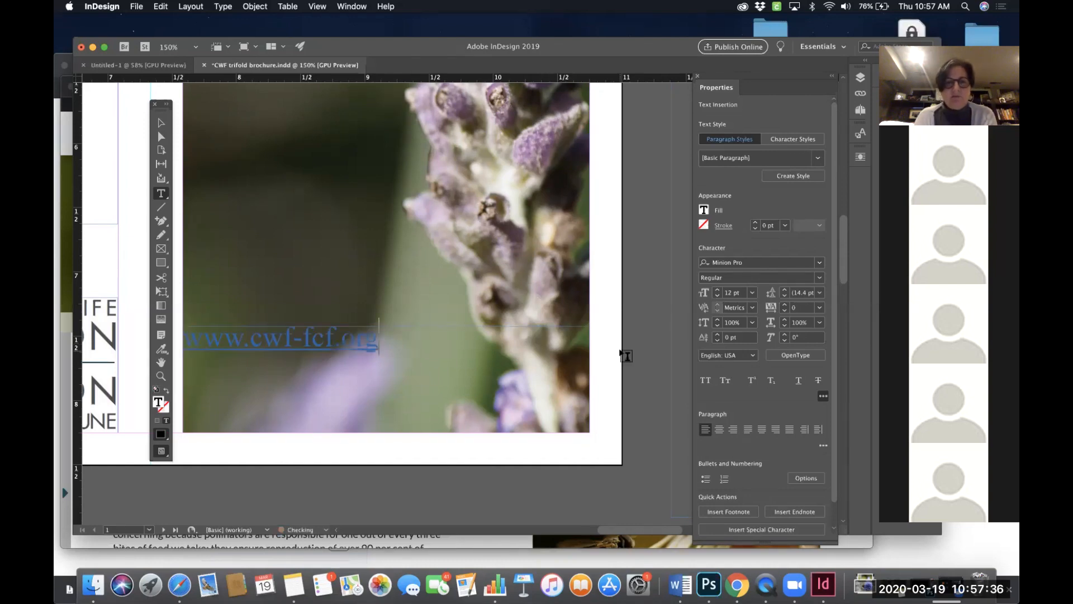
scroll(551, 382, left, 2)
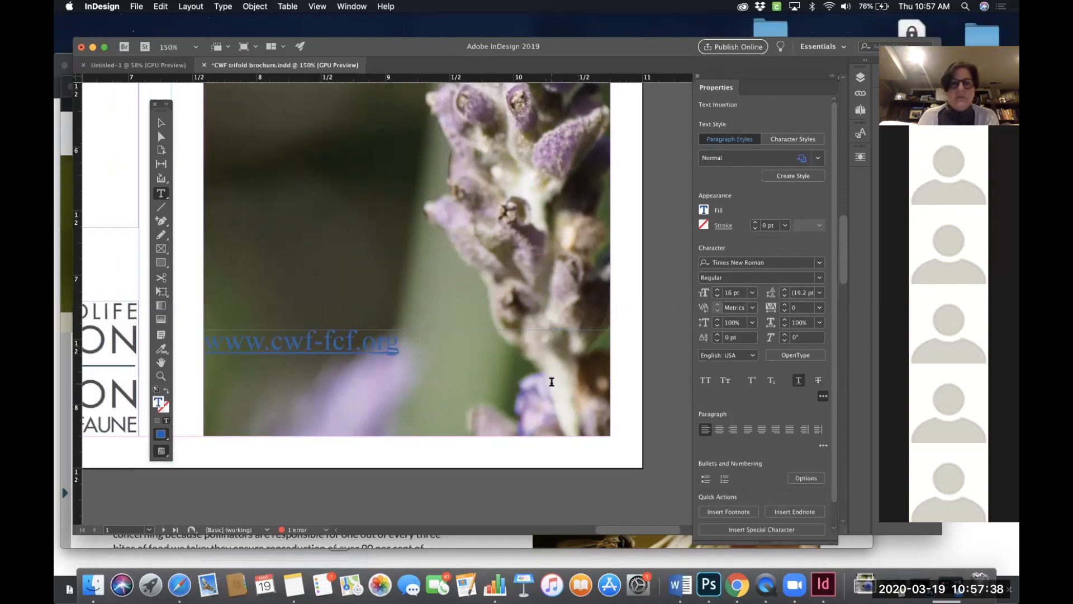
scroll(552, 381, left, 2)
scroll(552, 382, down, 1)
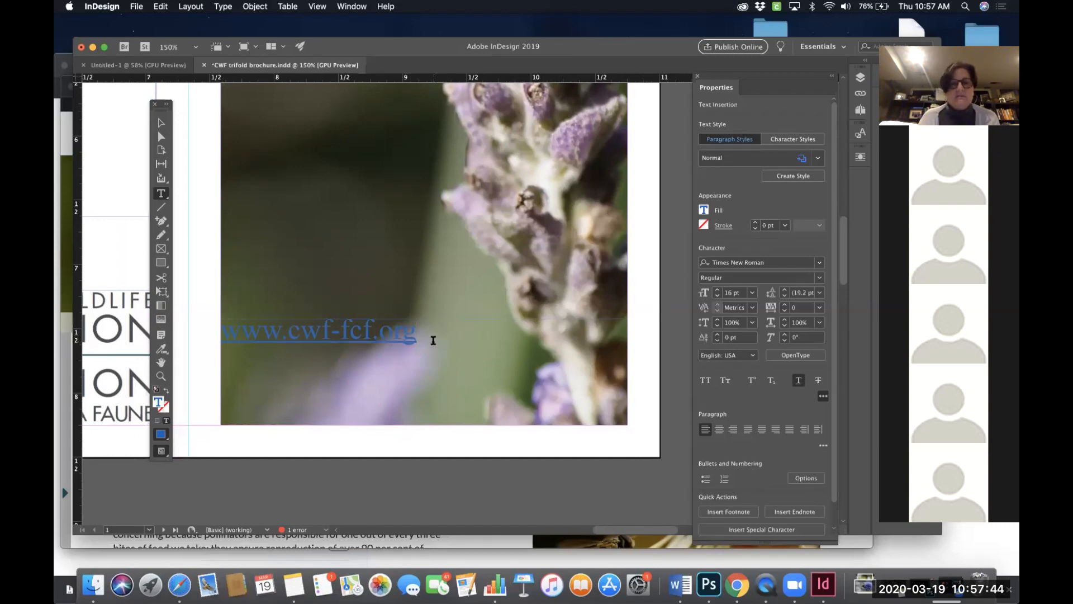
drag(433, 340, 217, 313)
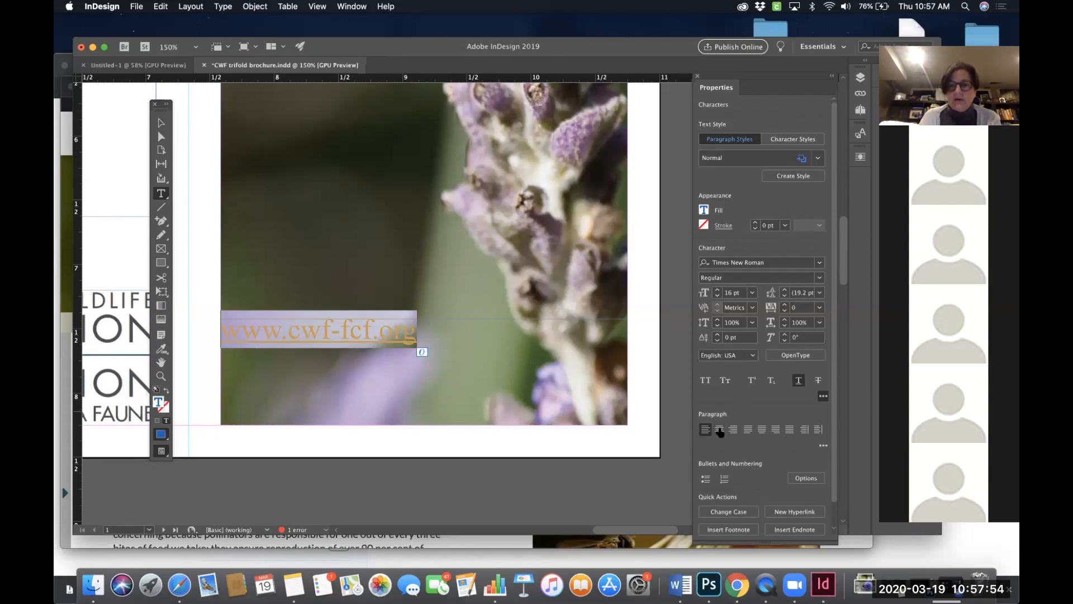
click(720, 429)
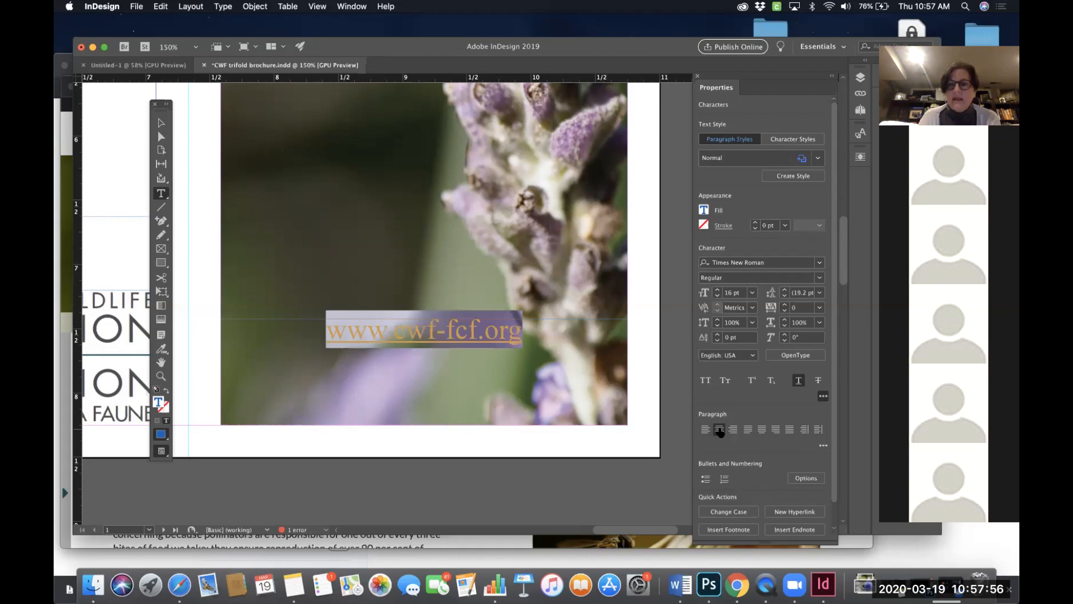
- Set the URL text's font style to Bold
drag(719, 90, 659, 79)
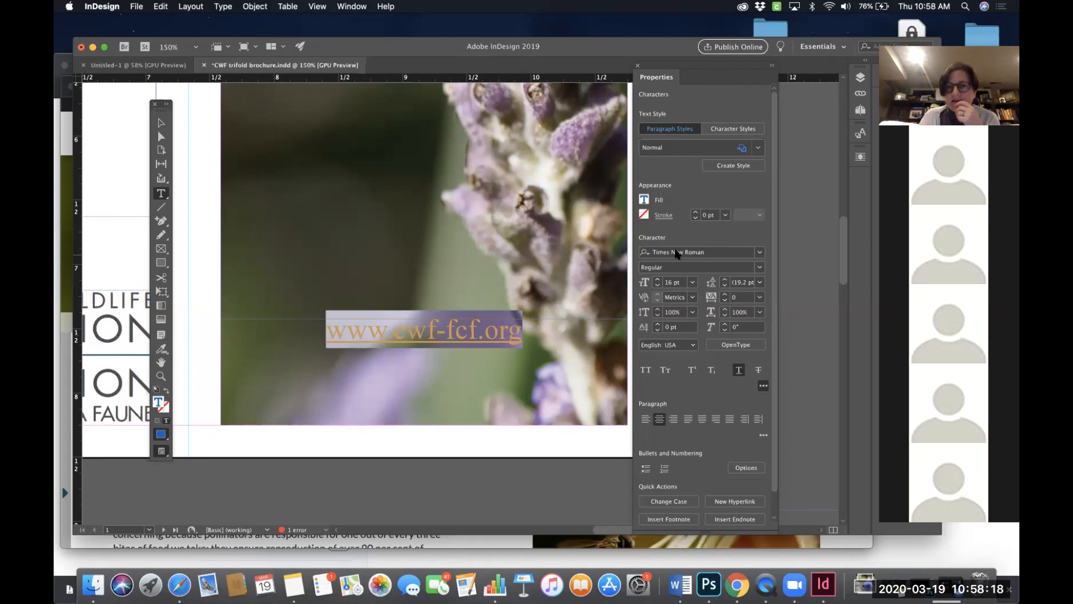
click(760, 268)
click(730, 305)
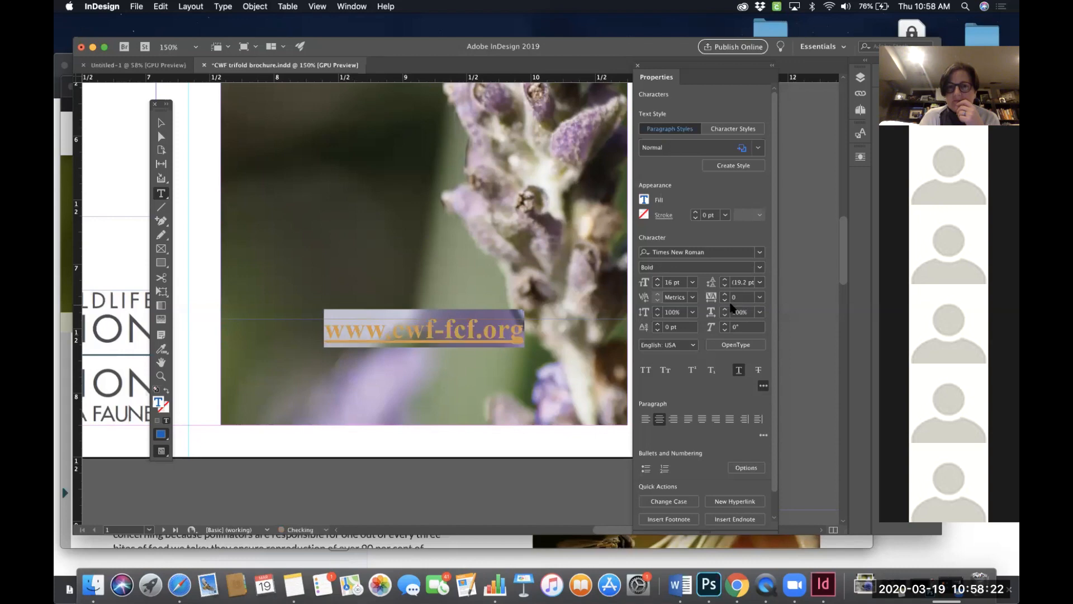
- Increase the URL text size to 29 pt
click(657, 280)
click(658, 280)
click(657, 280)
click(657, 280)
click(657, 280)
click(658, 281)
click(658, 281)
click(658, 280)
click(658, 280)
click(657, 281)
click(658, 280)
click(658, 281)
click(658, 280)
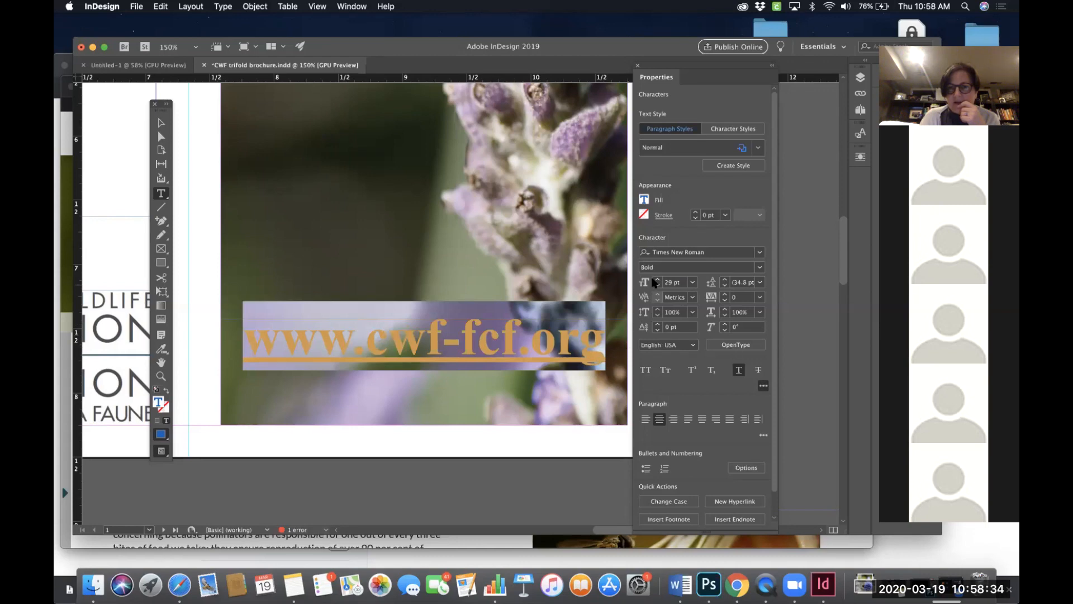
- Remove the underline from the URL text
click(644, 370)
click(645, 371)
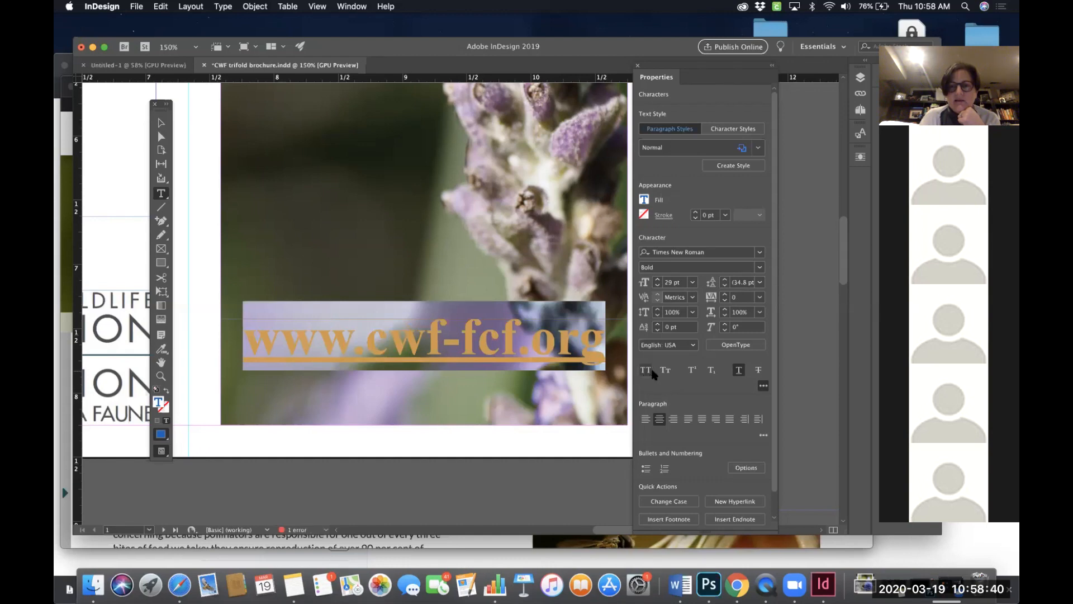
click(738, 370)
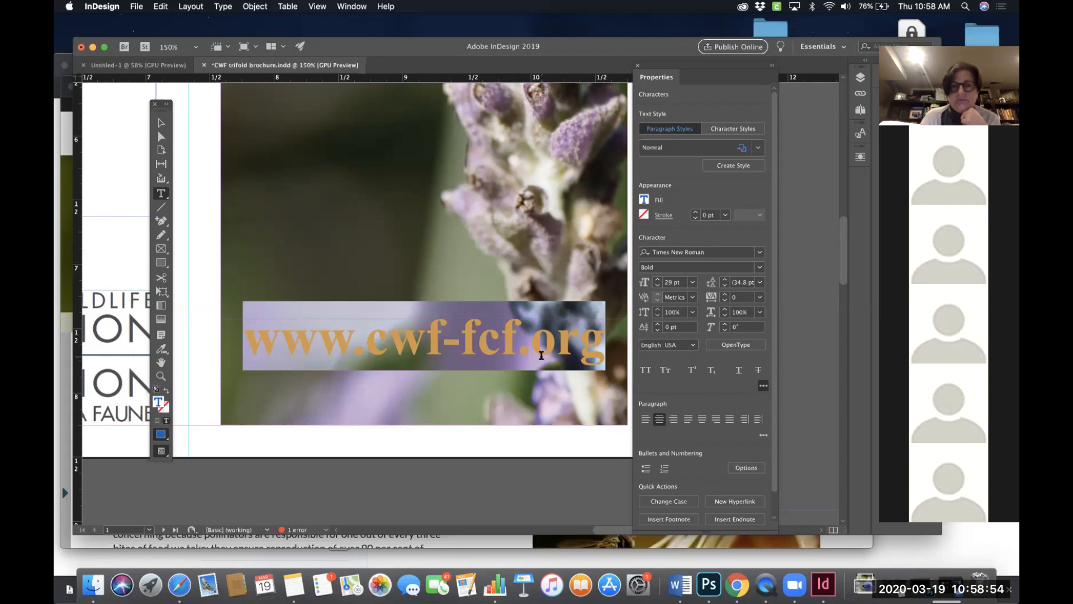
- Move the URL text frame down toward the bottom edge of the photo
click(161, 122)
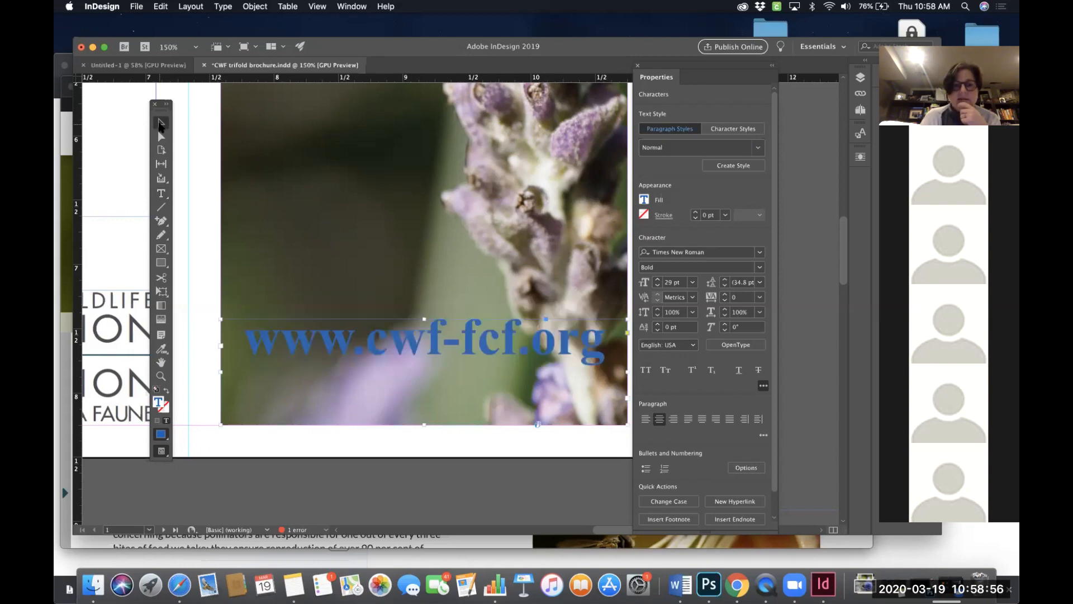
drag(423, 319, 422, 358)
click(161, 195)
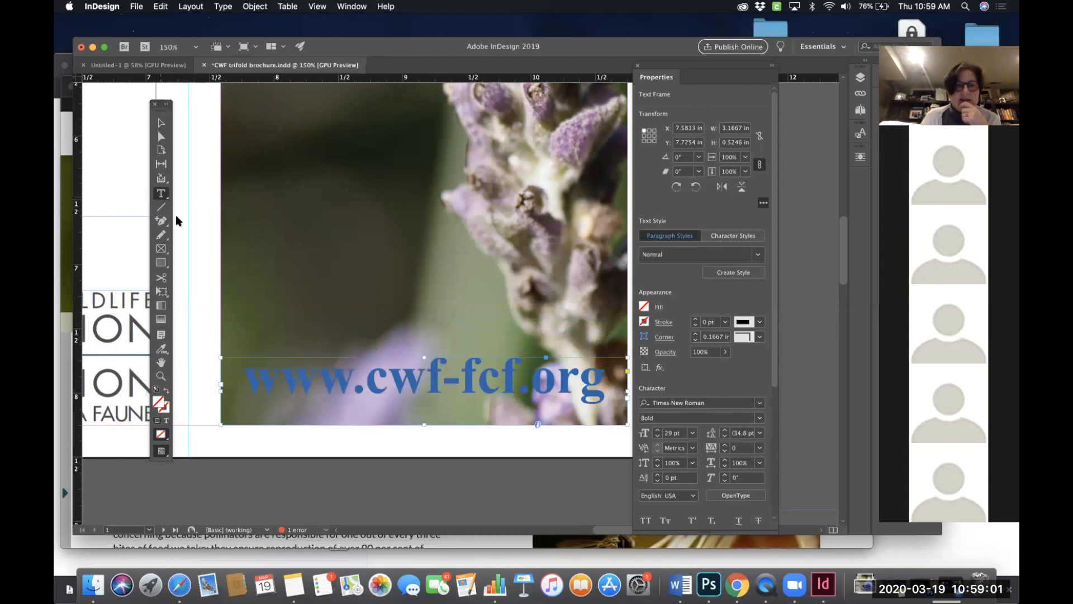
- Change the fill colour of the URL text to Black
triple_click(252, 378)
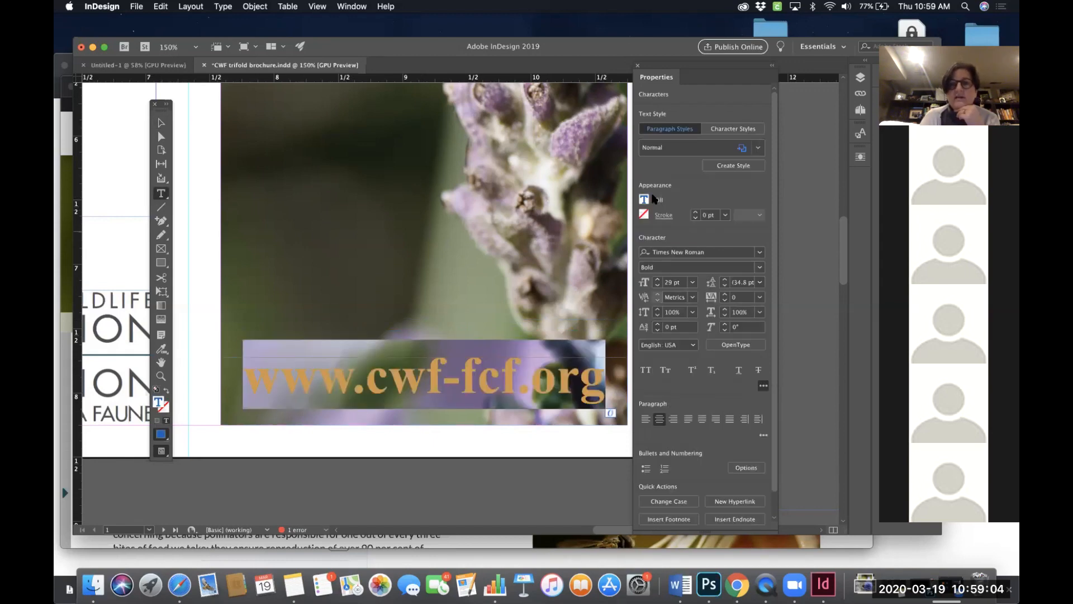
click(644, 199)
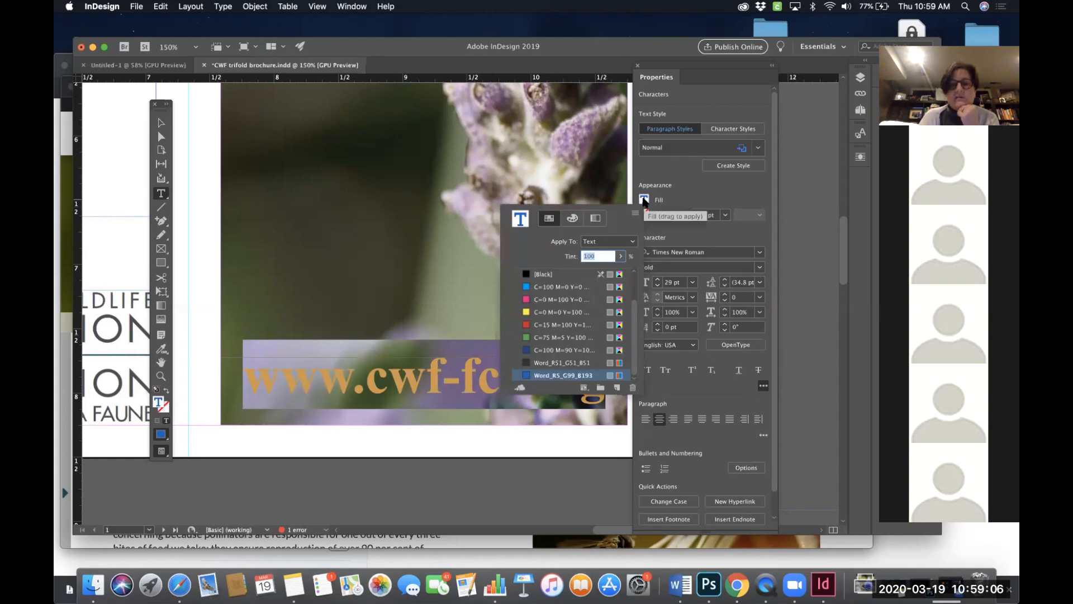
click(547, 275)
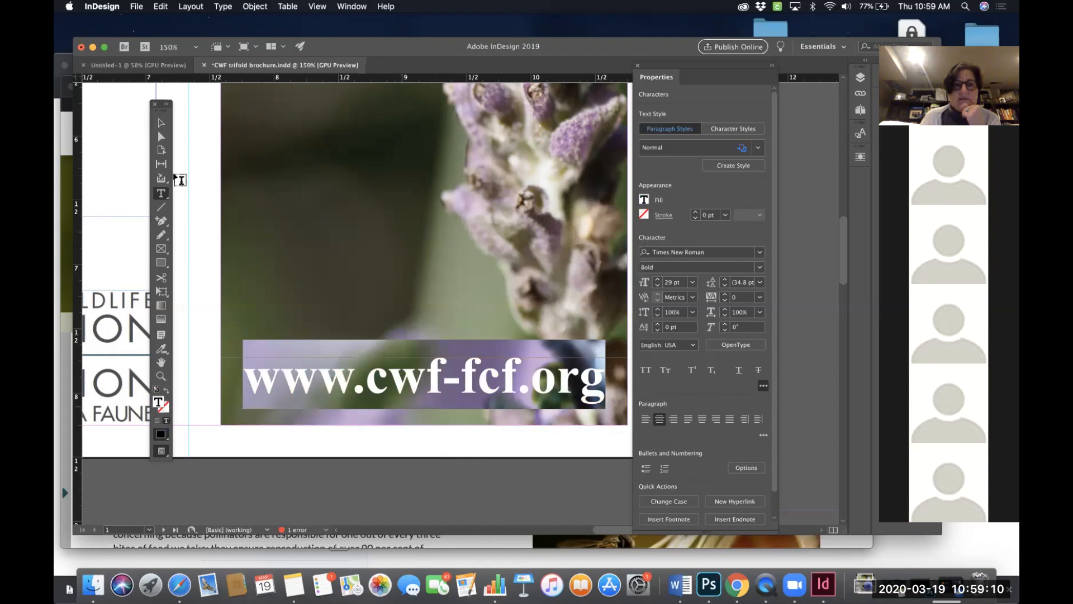
click(162, 124)
click(162, 124)
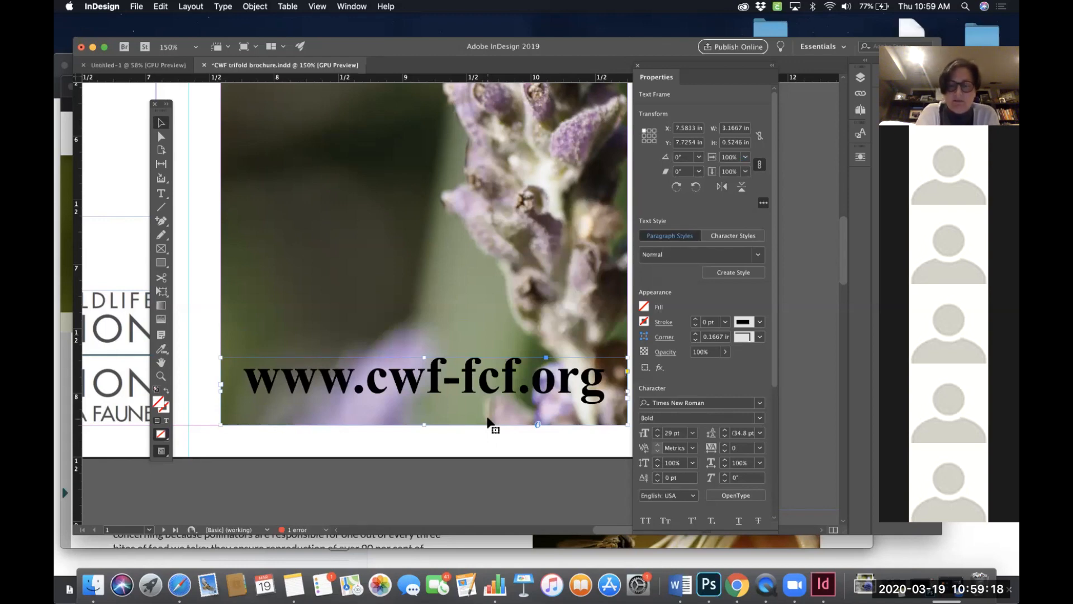
- Draw a text frame along the top of the bee photo panel and type Pollinator
key(super+0)
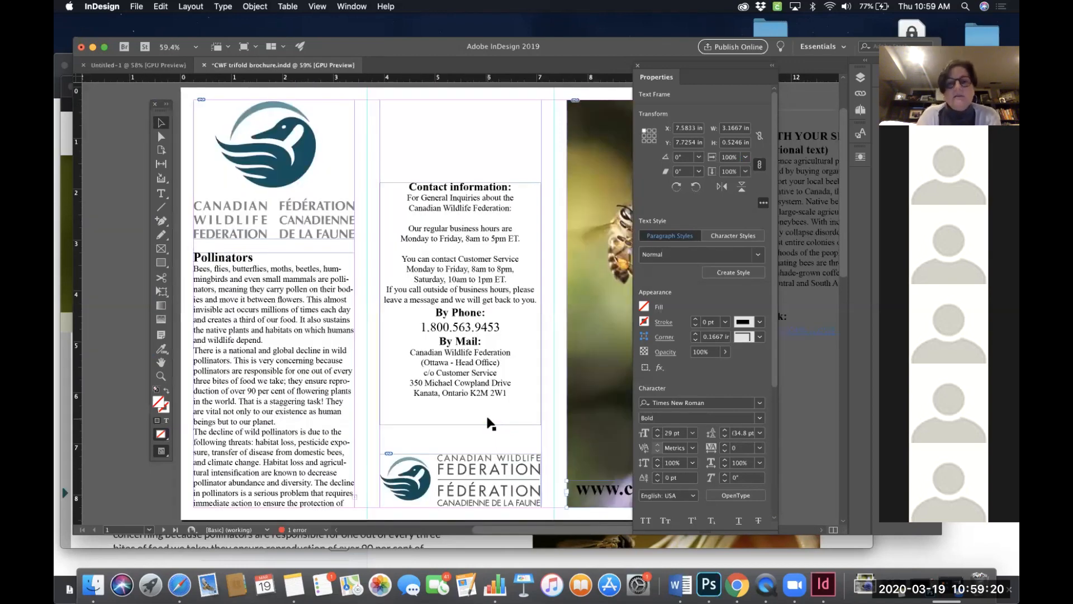
scroll(427, 489, right, 2)
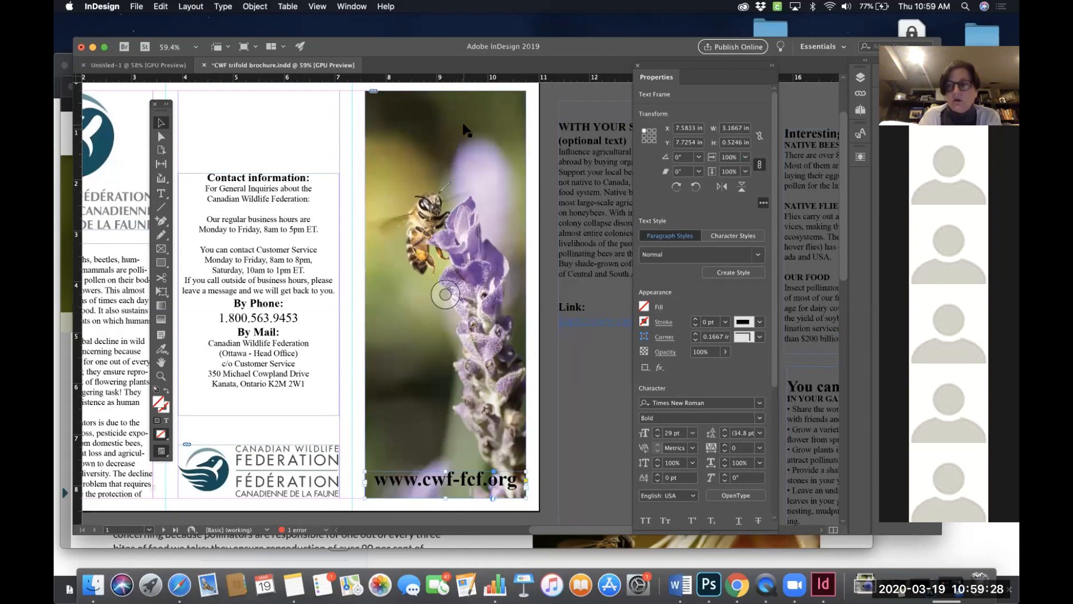
scroll(464, 129, up, 2)
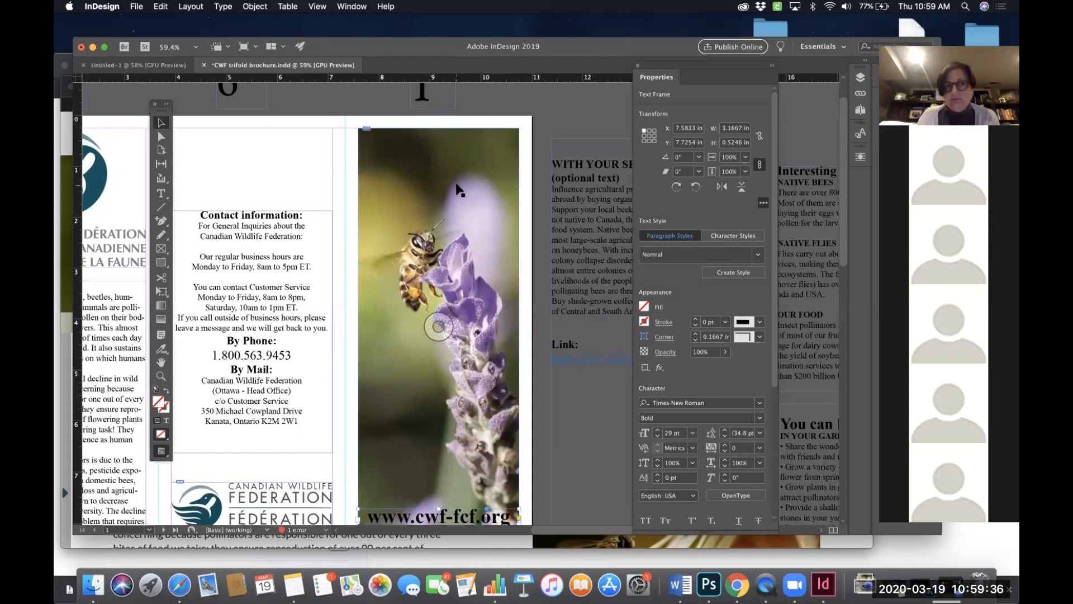
click(160, 194)
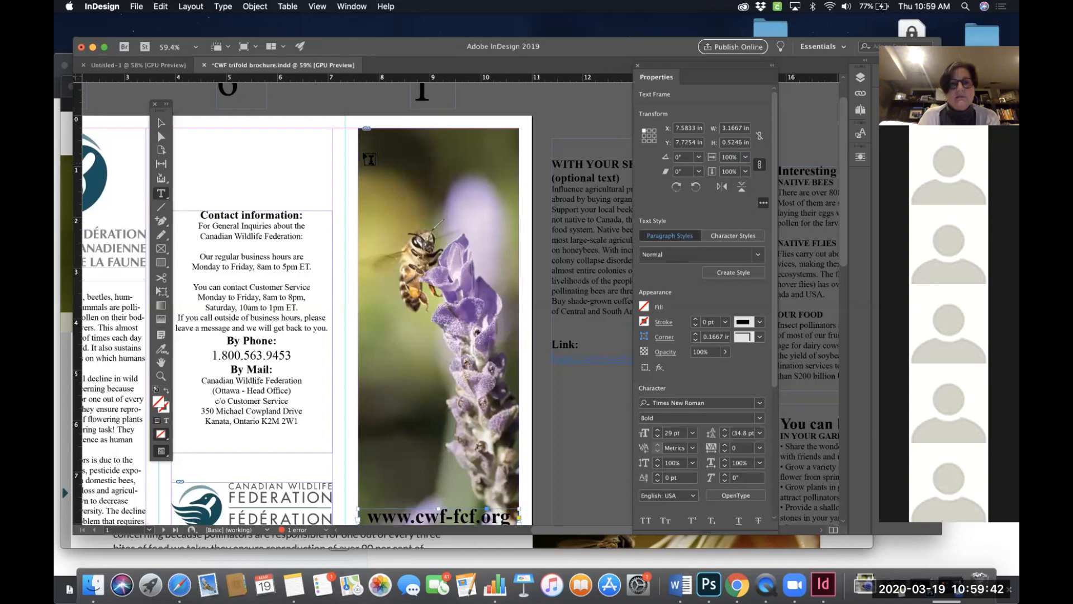
drag(364, 134, 519, 191)
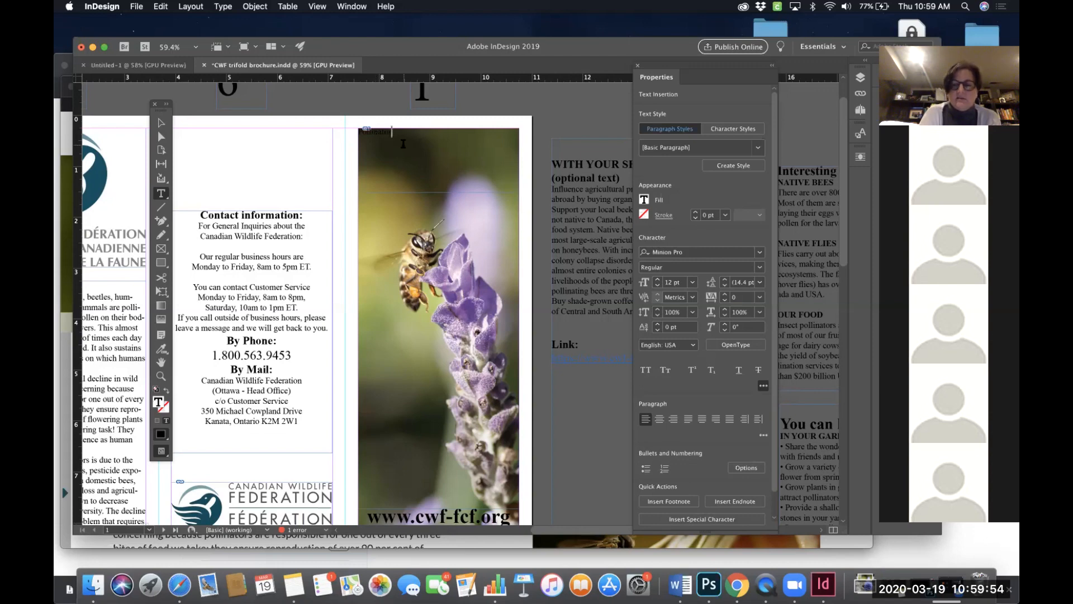
- Set the Pollinator heading text to All Caps
key(super+equal)
key(super+equal)
key(super+equal)
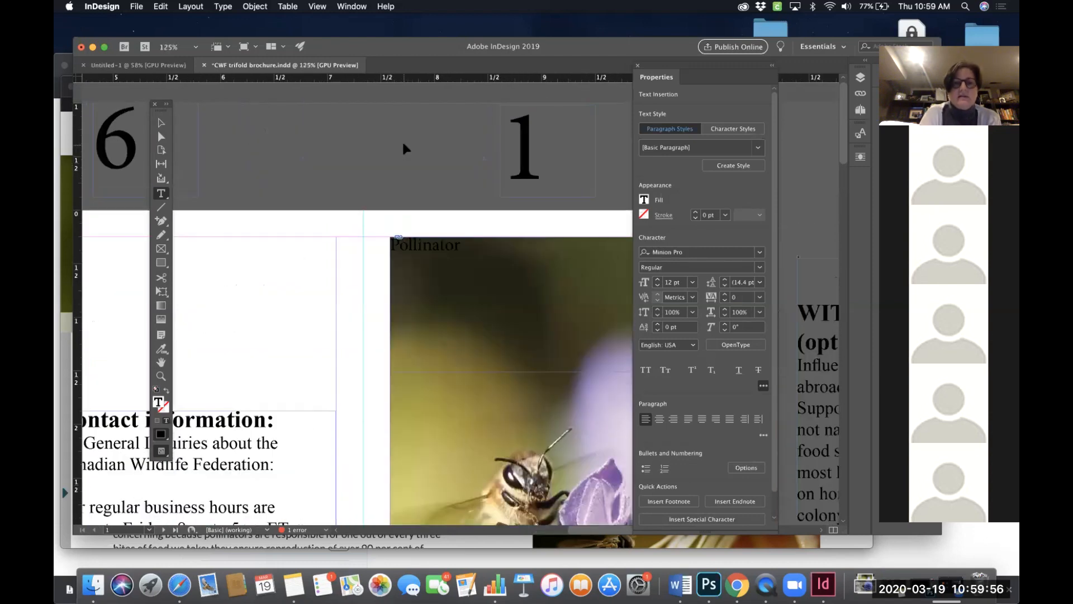
scroll(410, 150, right, 5)
scroll(410, 150, down, 2)
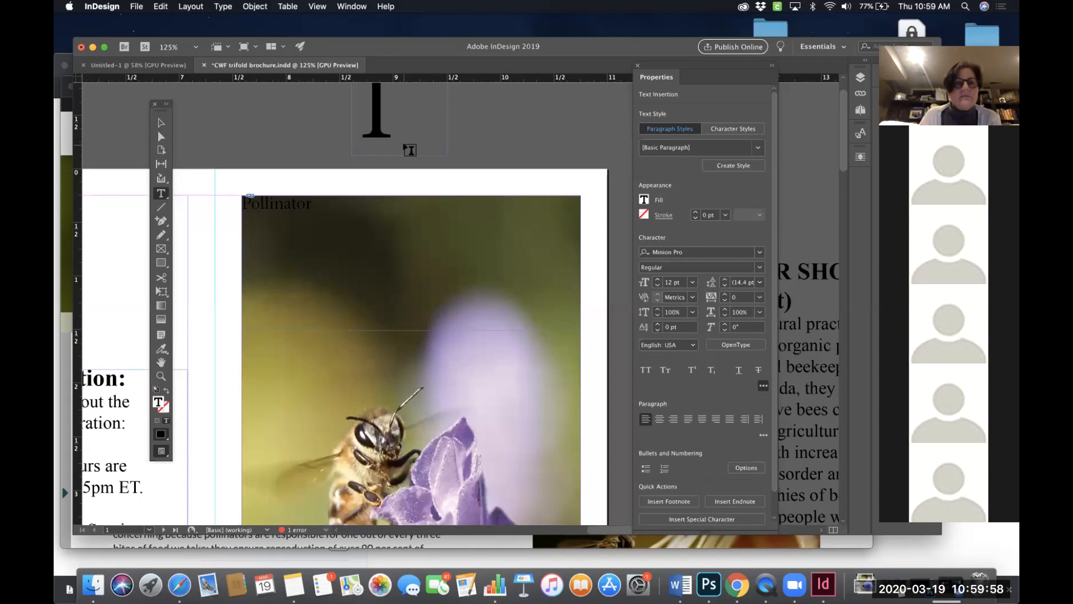
drag(313, 204, 168, 206)
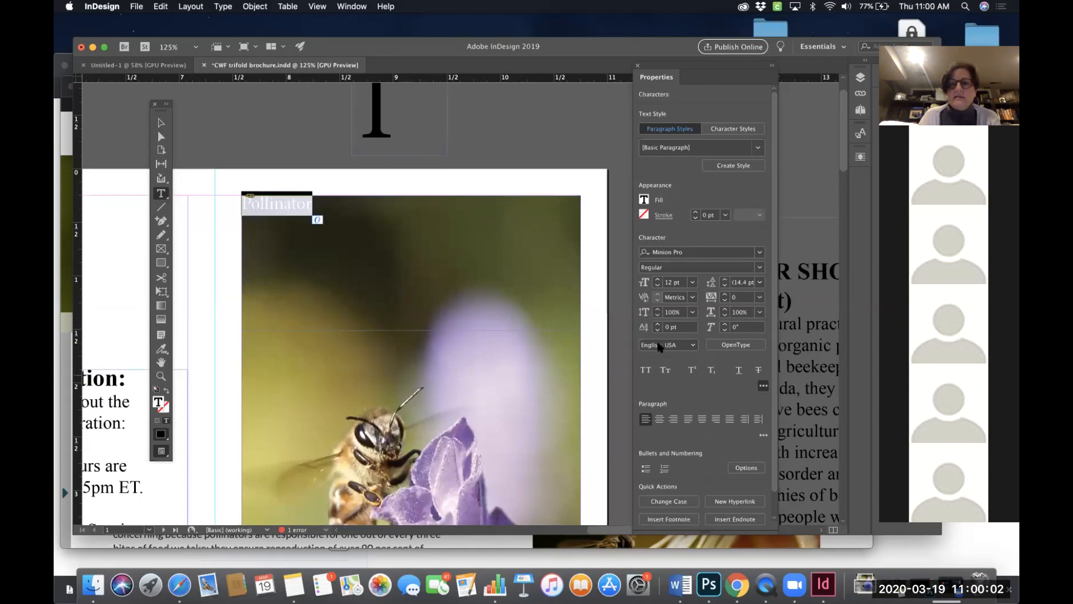
click(645, 370)
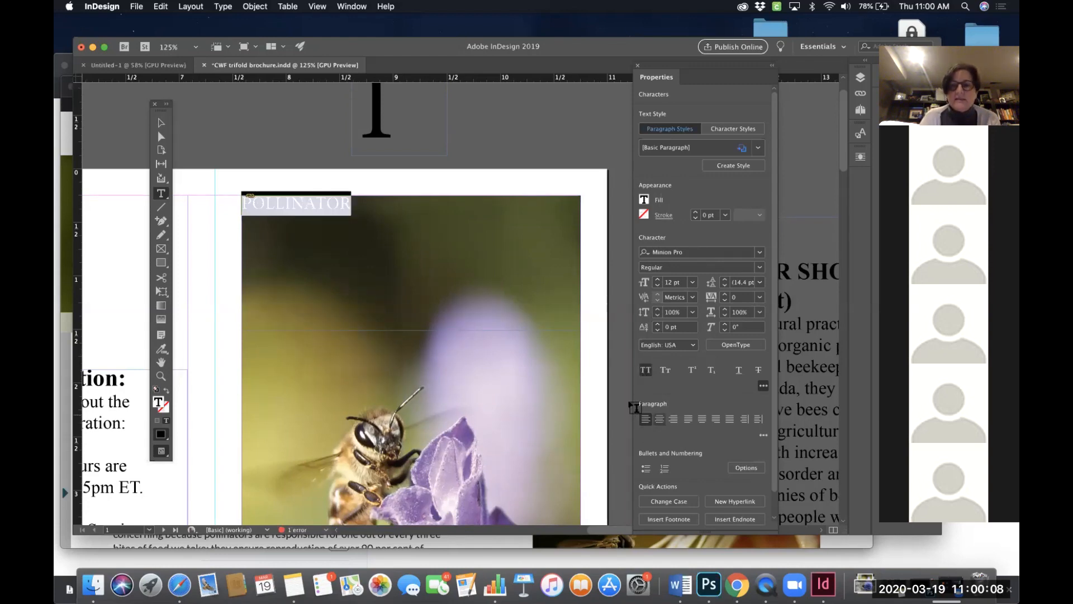
- Center the heading and set its font to Times New Roman Bold
click(660, 419)
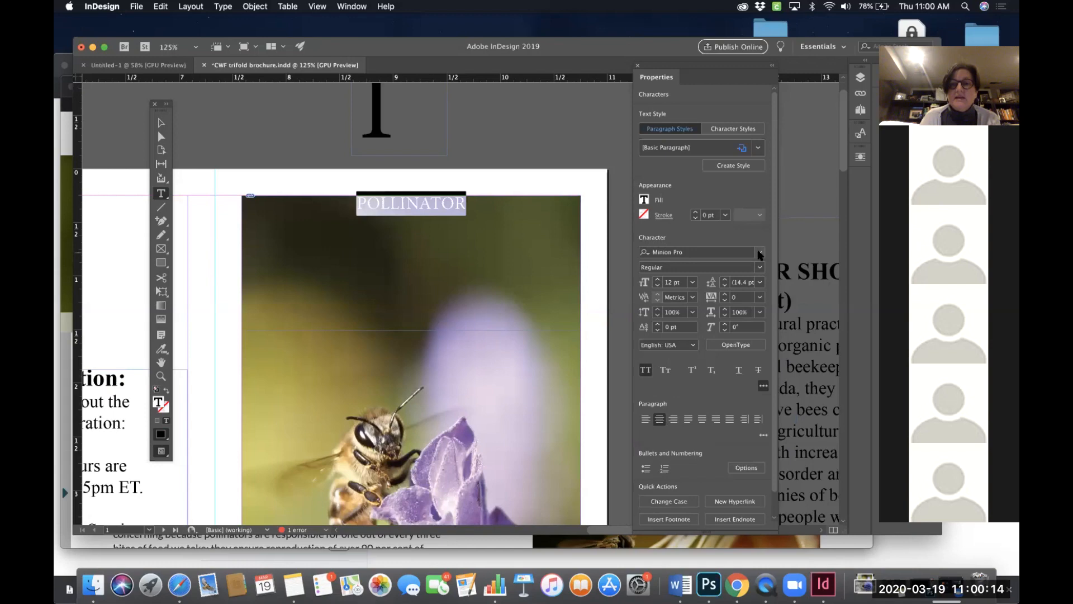
click(732, 252)
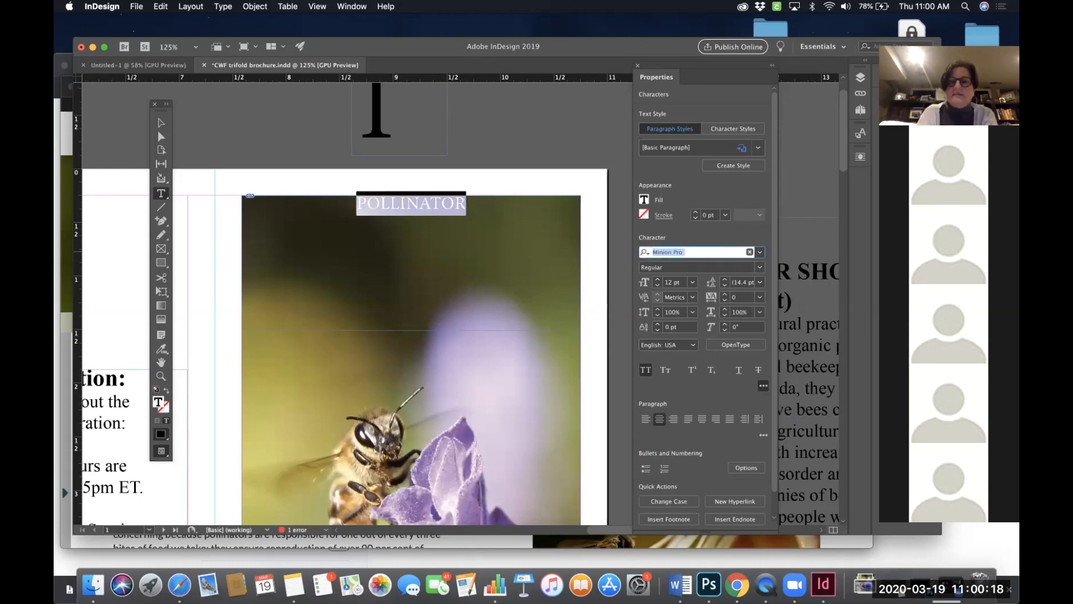
text(time)
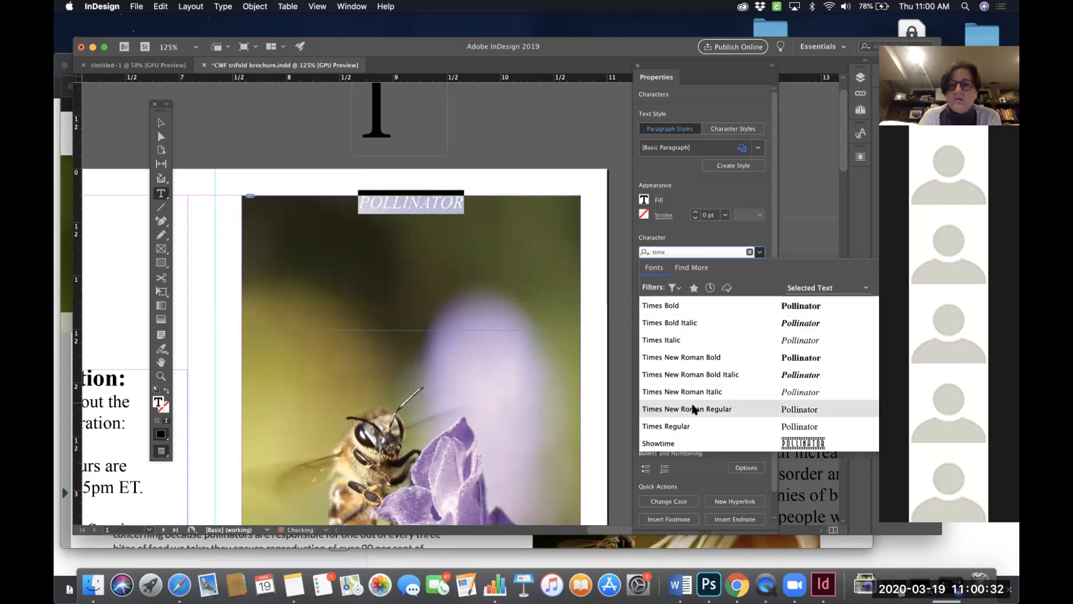
click(692, 357)
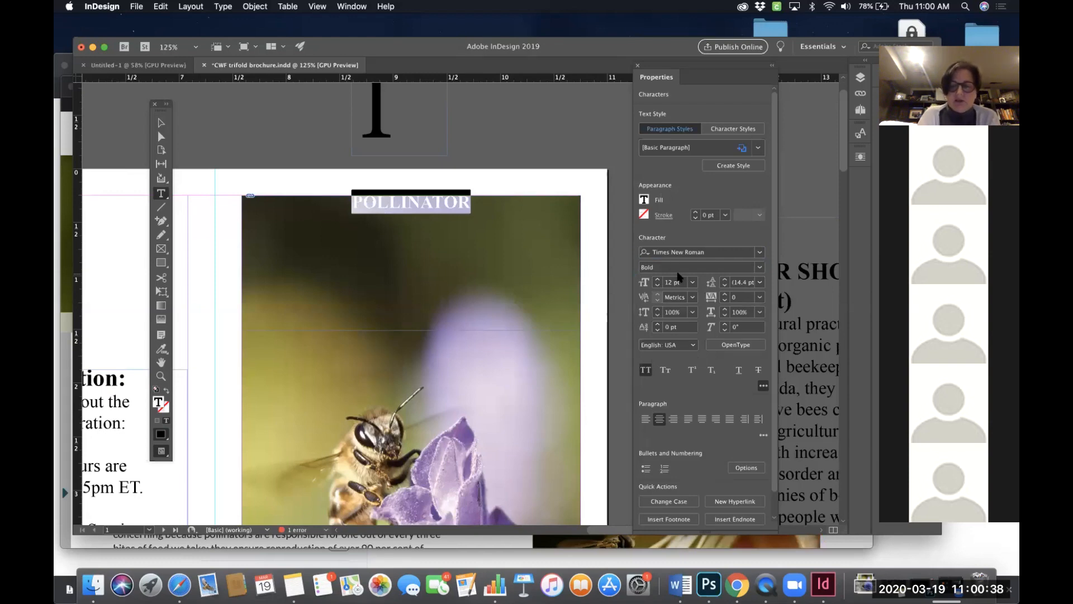
- Increase the heading text size to 30 pt
key(shift+super+period)
key(shift+super+period)
key(shift+super+period)
key(shift+super+period)
key(shift+super+period)
key(shift+super+period)
key(shift+super+period)
key(shift+super+period)
key(shift+super+period)
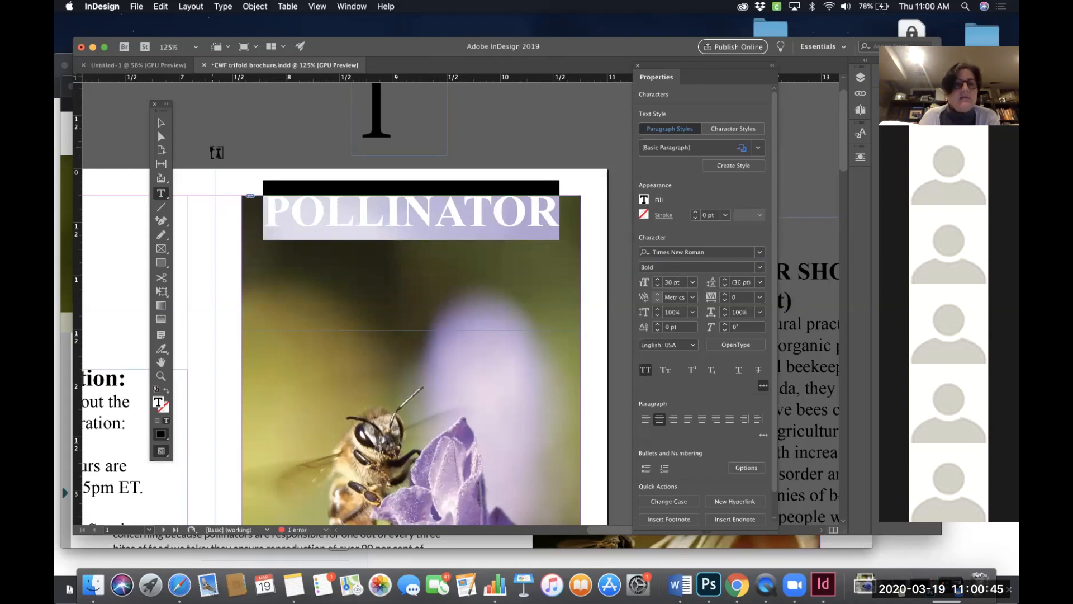
- Move the heading frame down slightly and add an S to make the word POLLINATORS
click(161, 123)
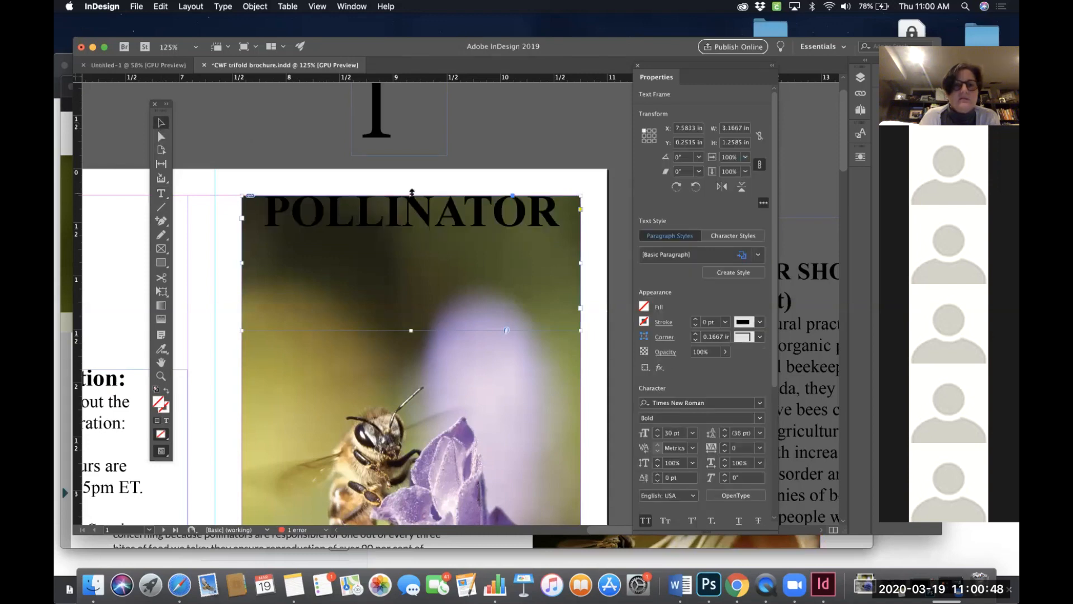
drag(411, 195, 412, 215)
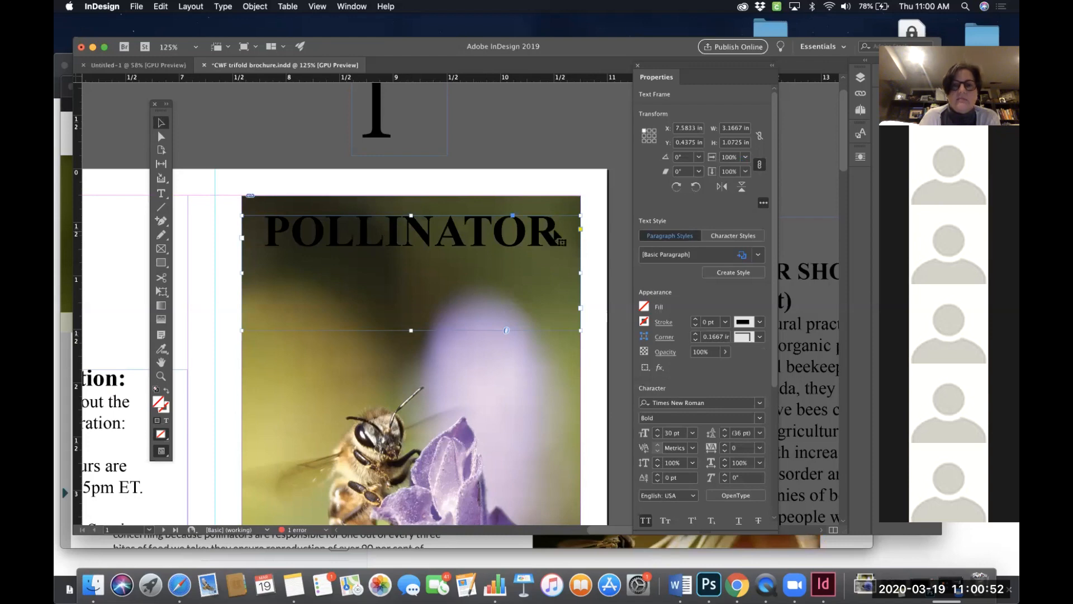
double_click(555, 229)
text(S)
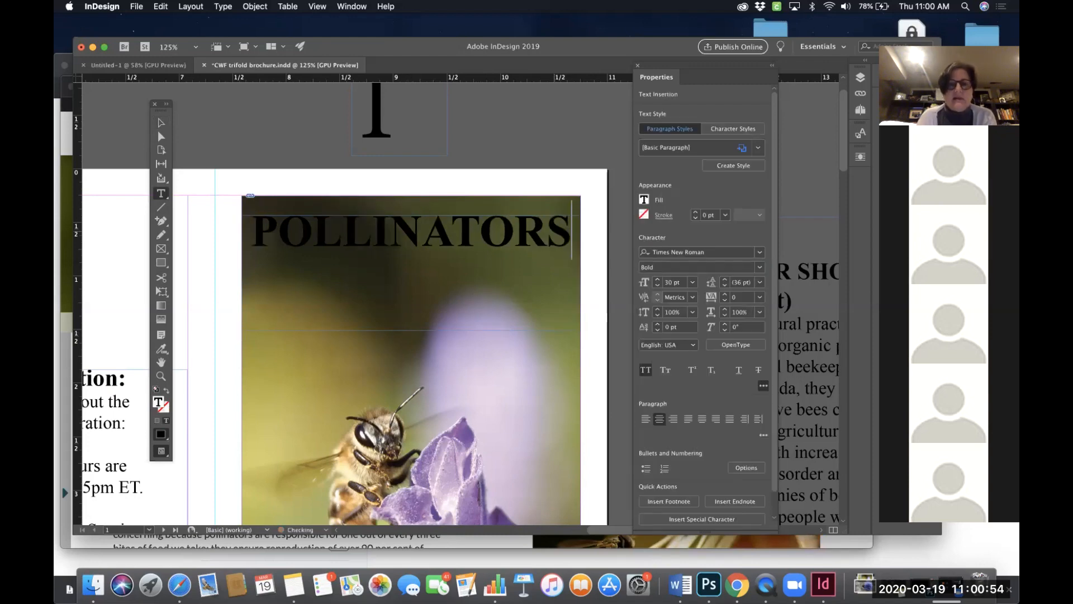
double_click(404, 232)
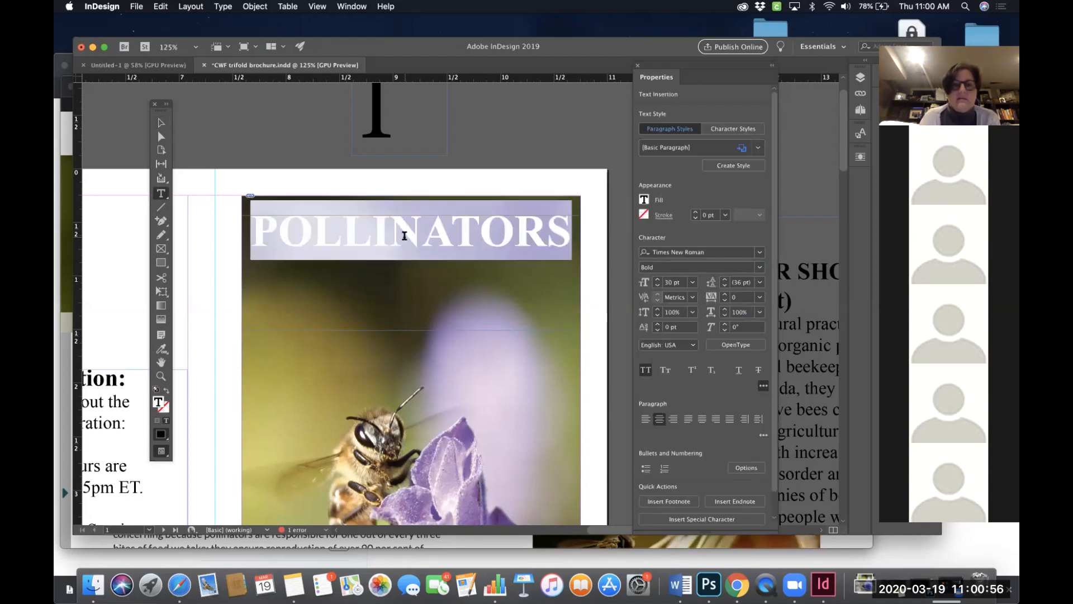
key(super+shift+period)
key(super+shift+period)
key(super+shift+period)
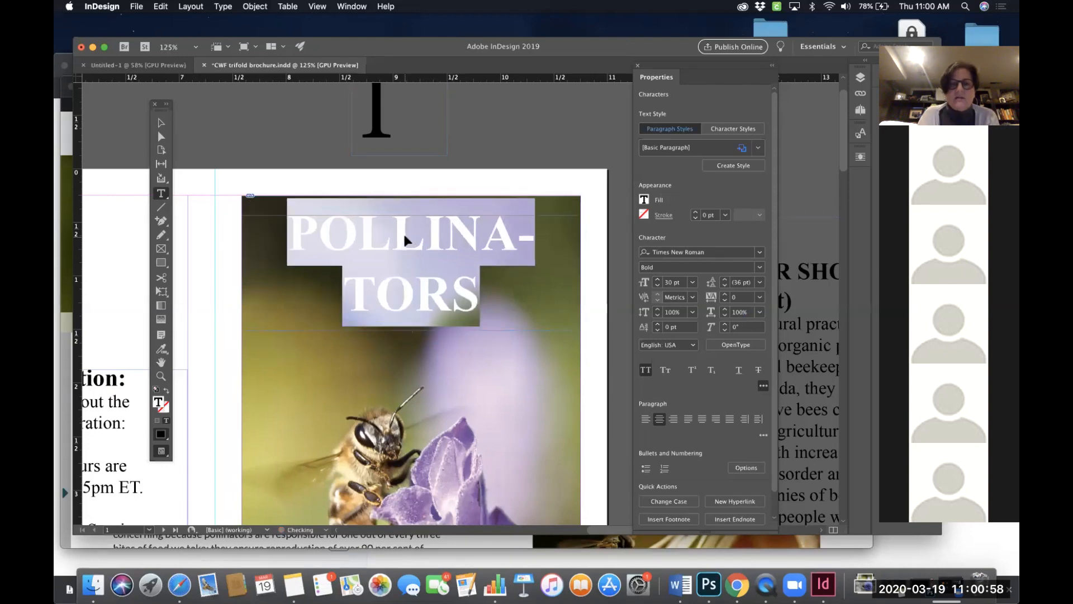
key(super+shift+comma)
key(super+shift+comma)
key(super+shift+comma)
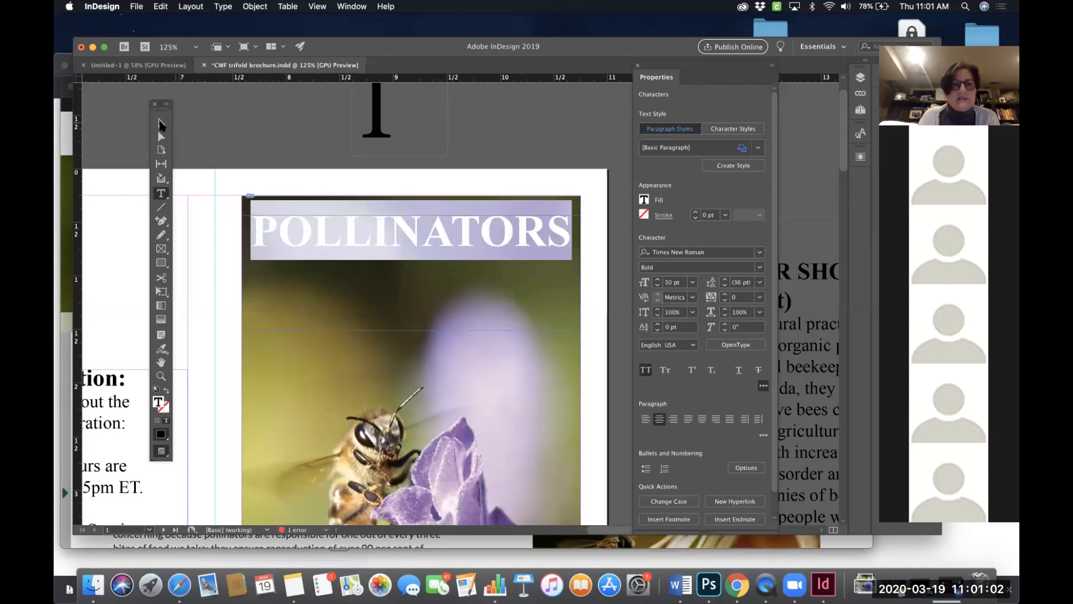
key(Escape)
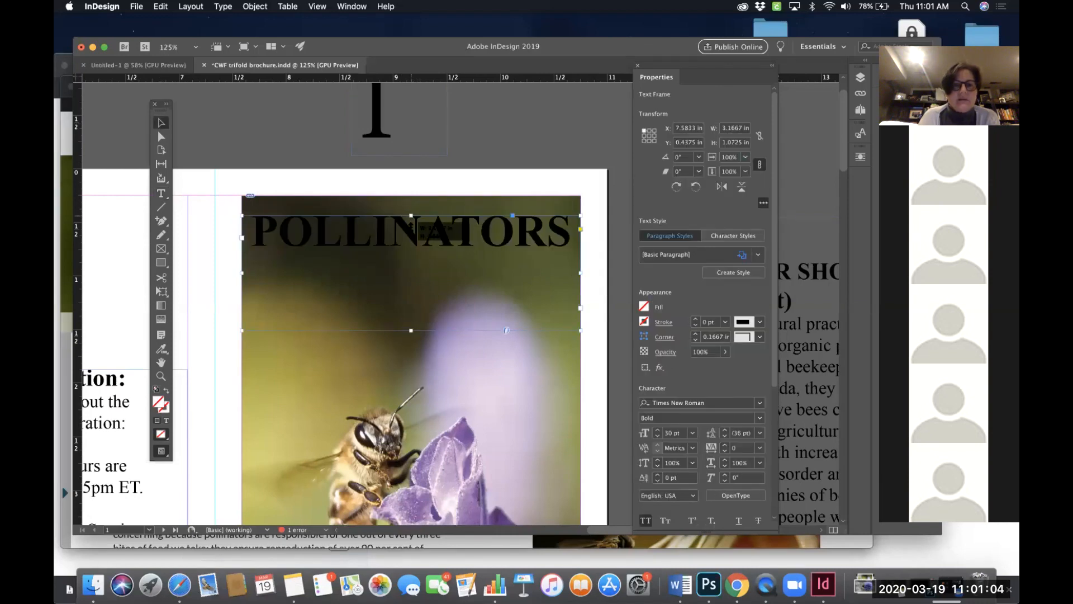
- Shrink the heading frame's height to about 0.32 in so it fits the POLLINATORS text
drag(411, 225, 412, 231)
drag(411, 330, 421, 266)
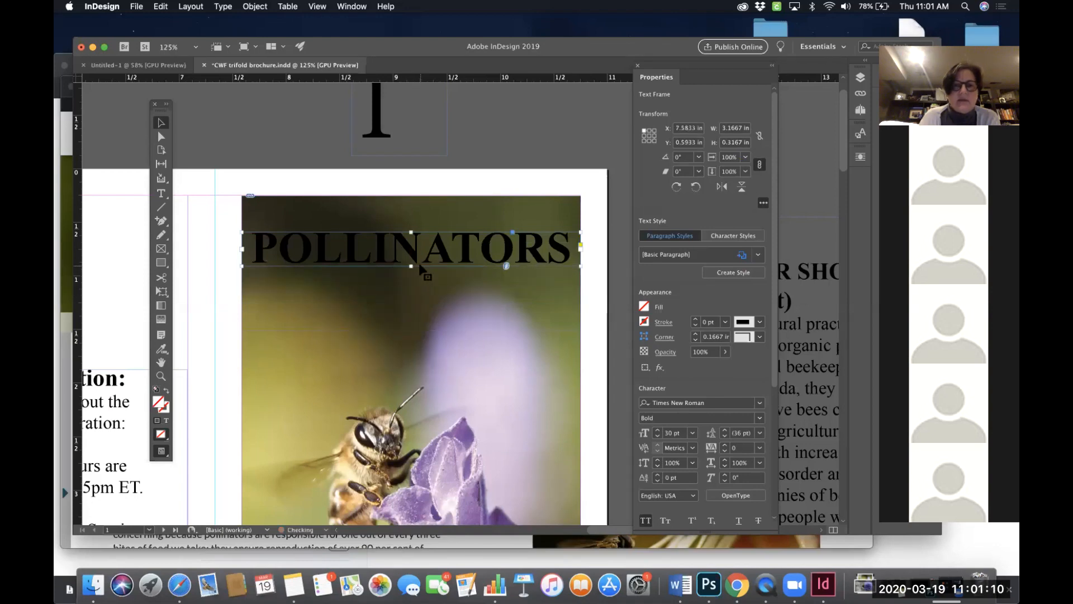
click(536, 146)
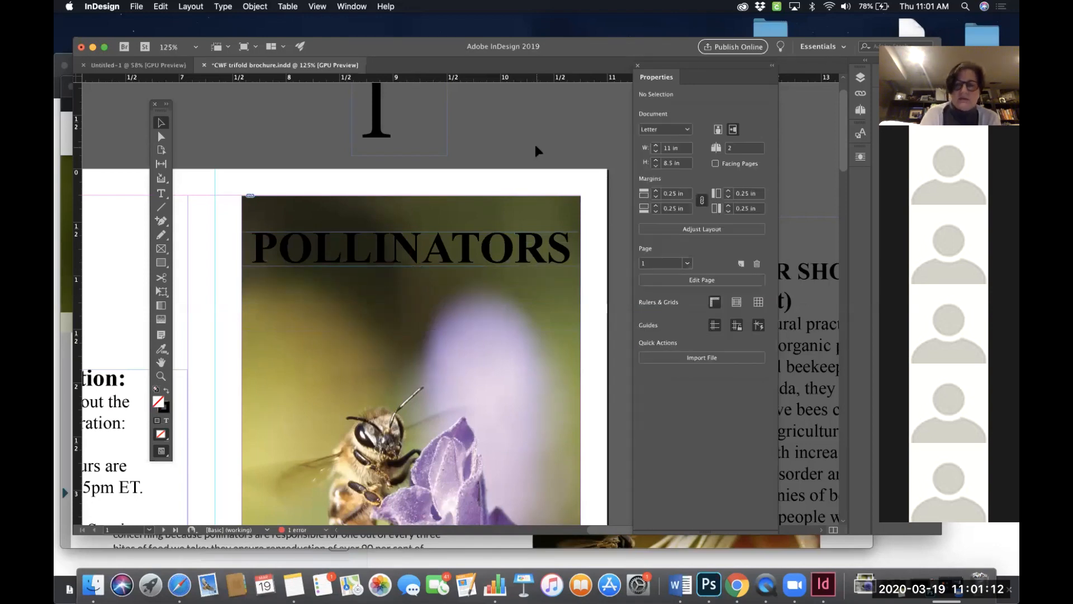
- Review the cover panel with the POLLINATORS heading and URL across the brochure
scroll(536, 147, left, 10)
scroll(535, 147, down, 5)
scroll(536, 149, down, 3)
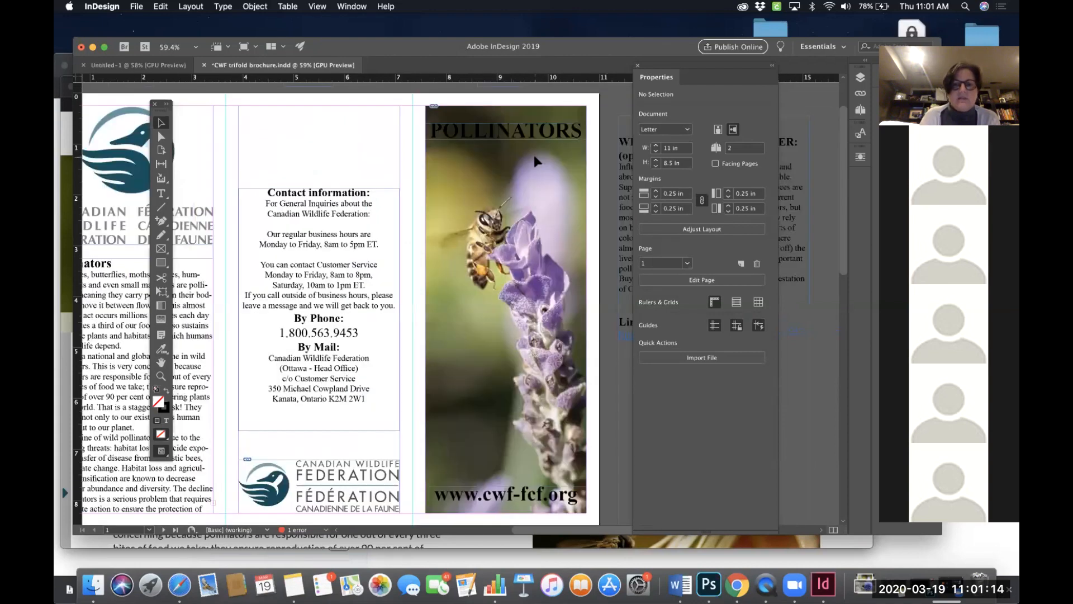
scroll(536, 161, up, 2)
scroll(535, 161, right, 1)
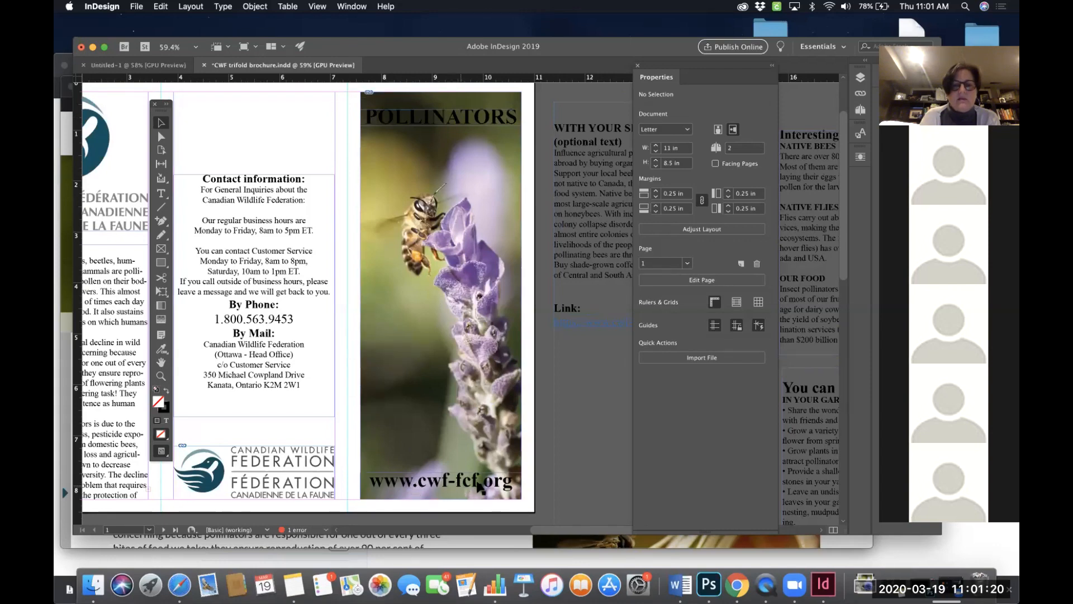
scroll(491, 478, right, 3)
scroll(492, 478, down, 1)
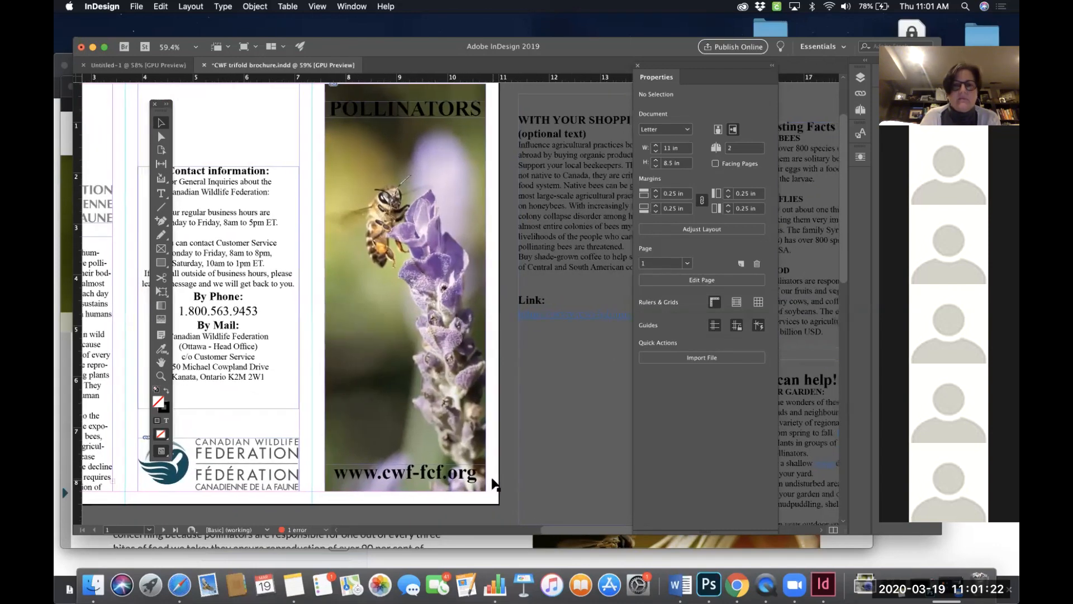
scroll(482, 454, up, 1)
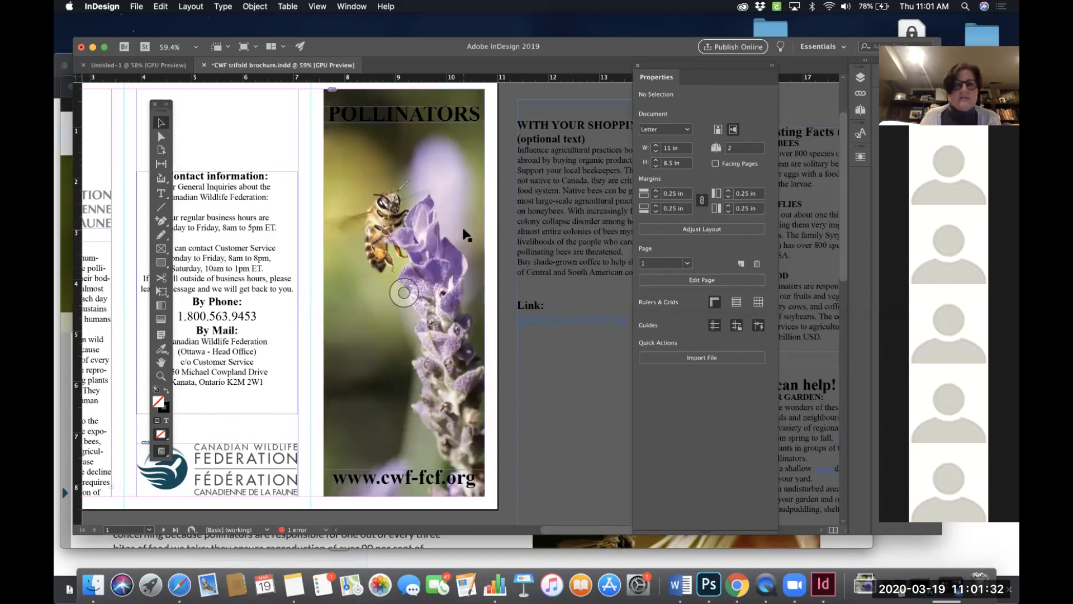
scroll(464, 232, left, 3)
scroll(464, 232, down, 2)
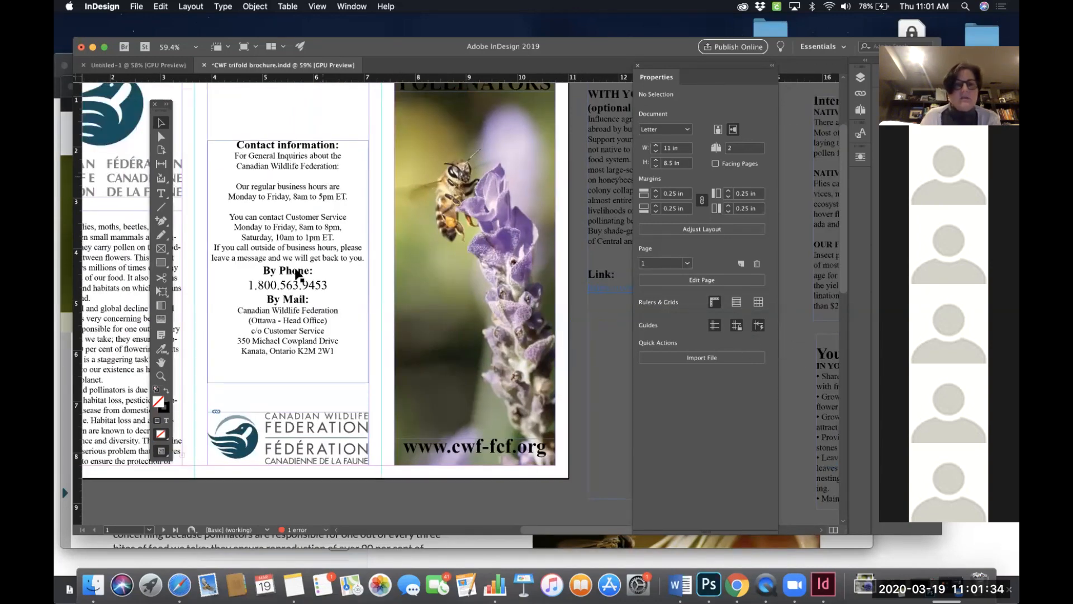
click(475, 274)
scroll(491, 351, up, 2)
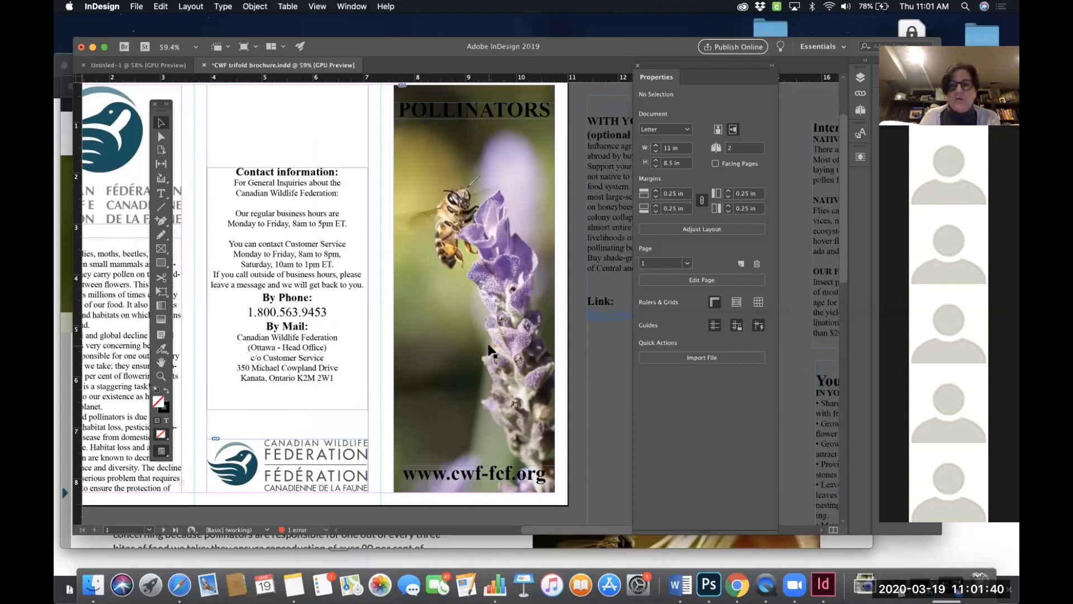
click(474, 288)
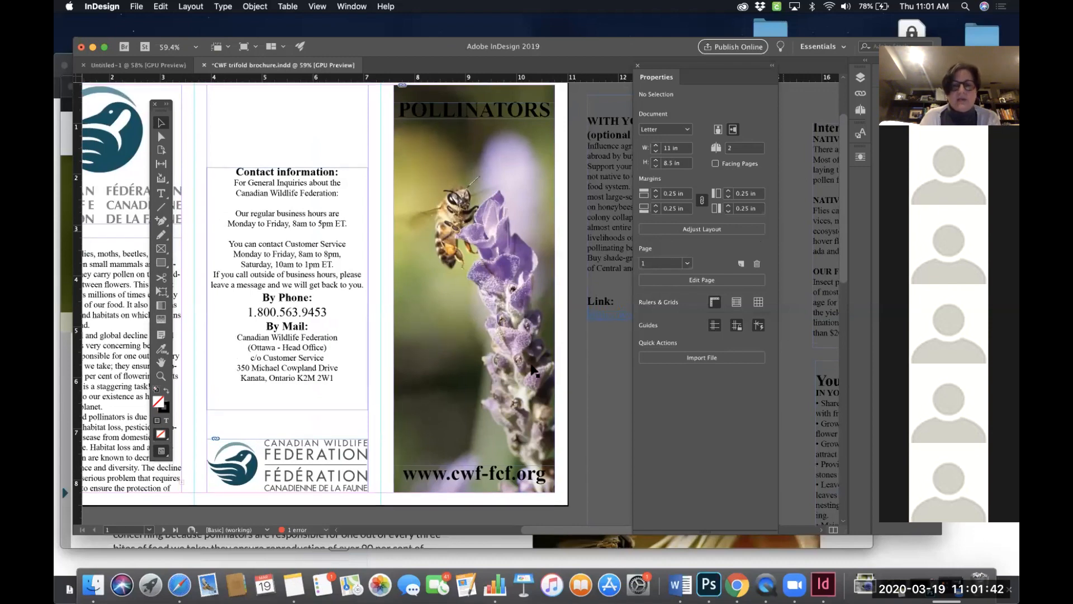
scroll(509, 352, right, 2)
scroll(508, 352, up, 1)
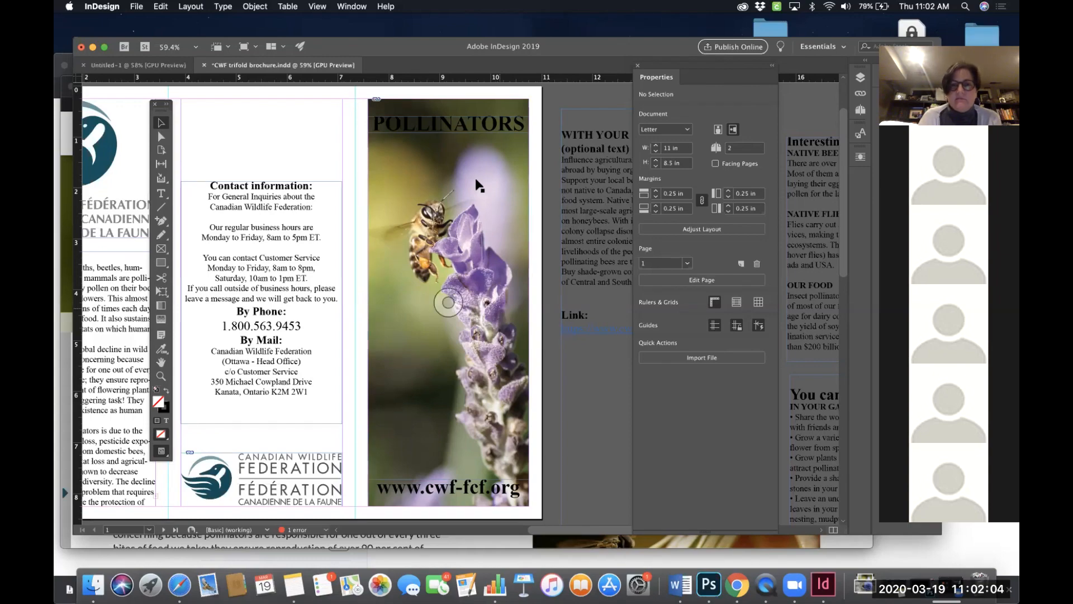
- Move the contact information text frame down slightly on the back panel
scroll(448, 302, down, 3)
scroll(448, 301, left, 4)
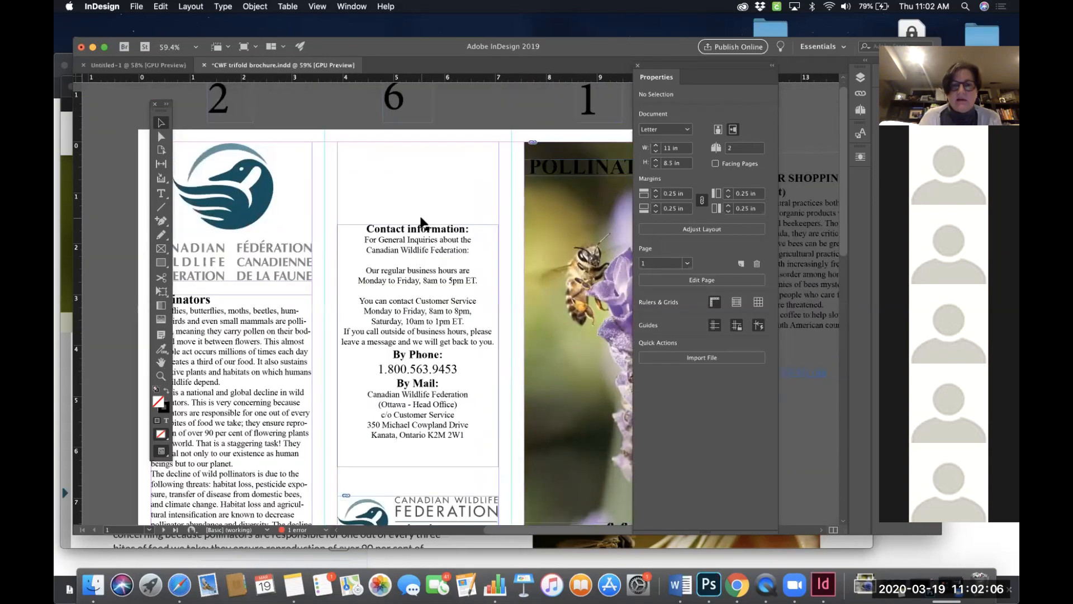
scroll(423, 224, up, 6)
scroll(423, 223, left, 1)
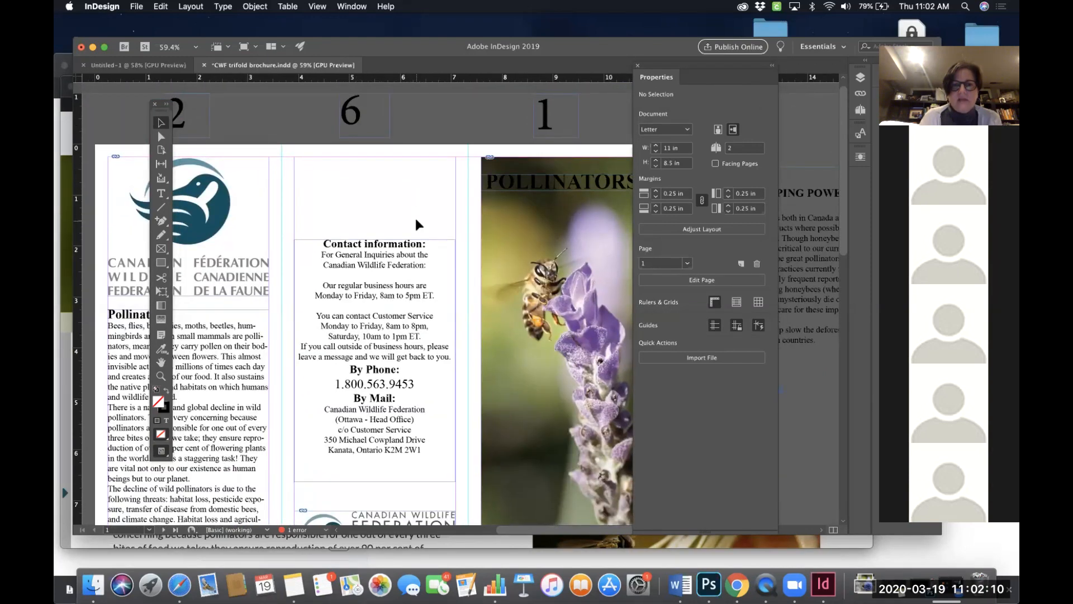
scroll(415, 216, down, 2)
scroll(433, 261, down, 1)
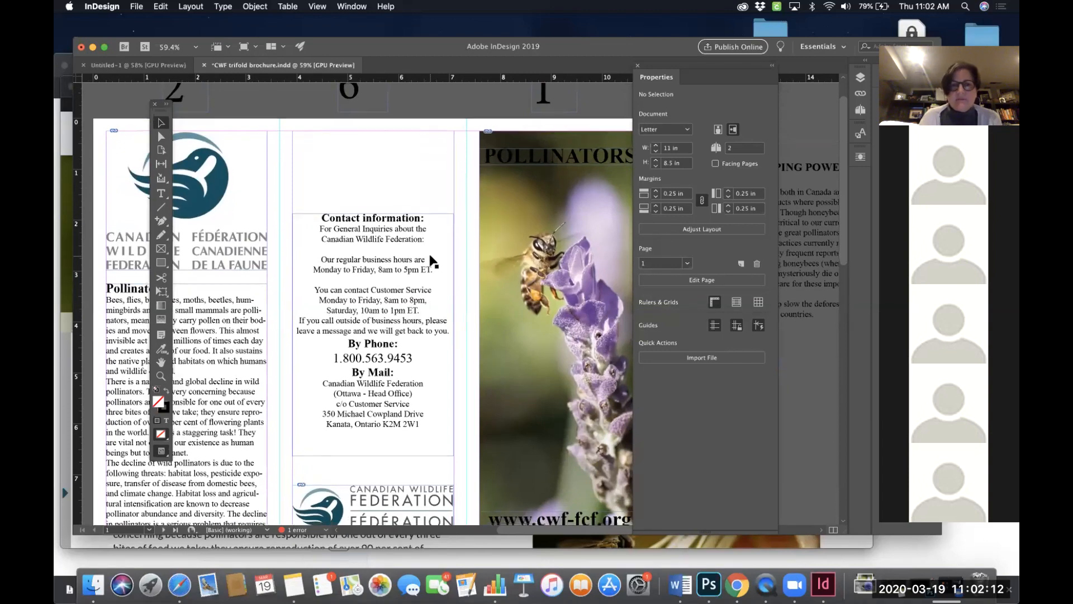
click(420, 226)
mouse_move(391, 243)
mouse_down()
mouse_move(391, 282)
mouse_move(392, 255)
mouse_up()
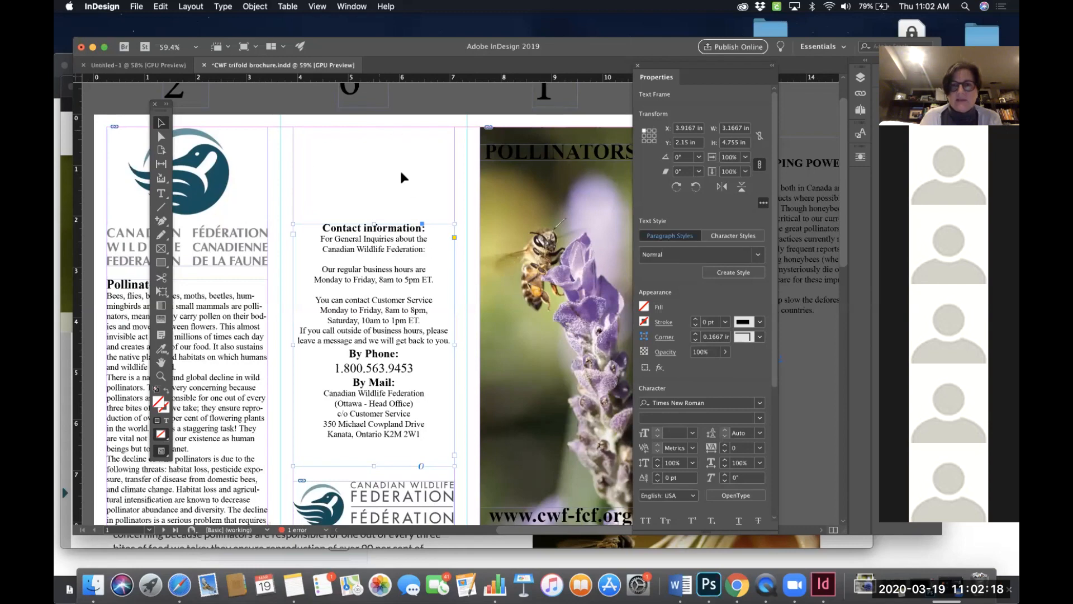
click(367, 166)
- Try moving the bottom Canadian Wildlife Federation logo to the top of the contact panel, then undo it
scroll(364, 162, down, 1)
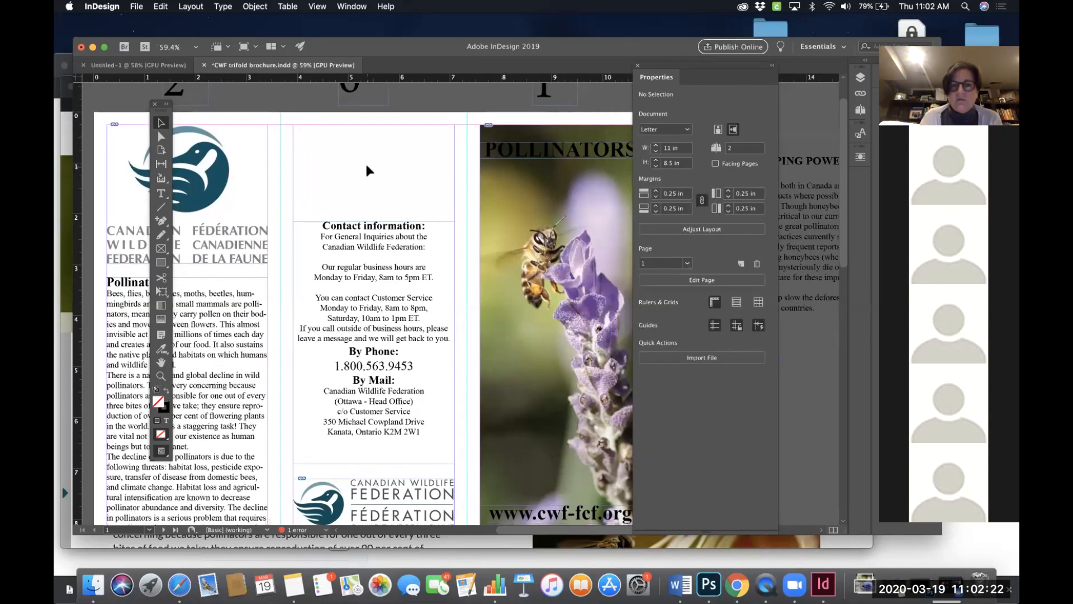
click(387, 499)
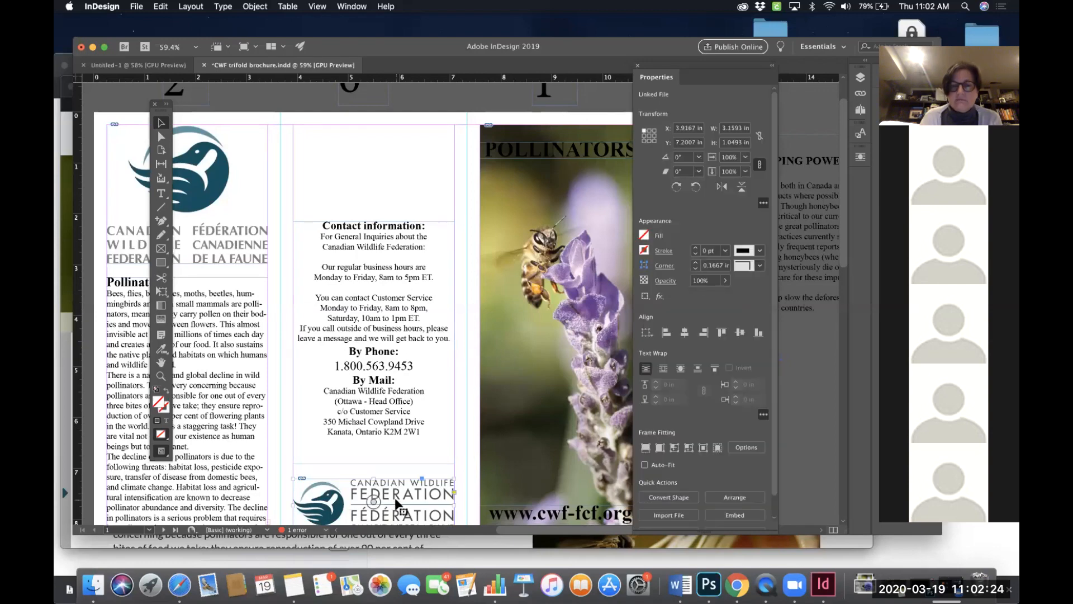
drag(390, 501, 397, 148)
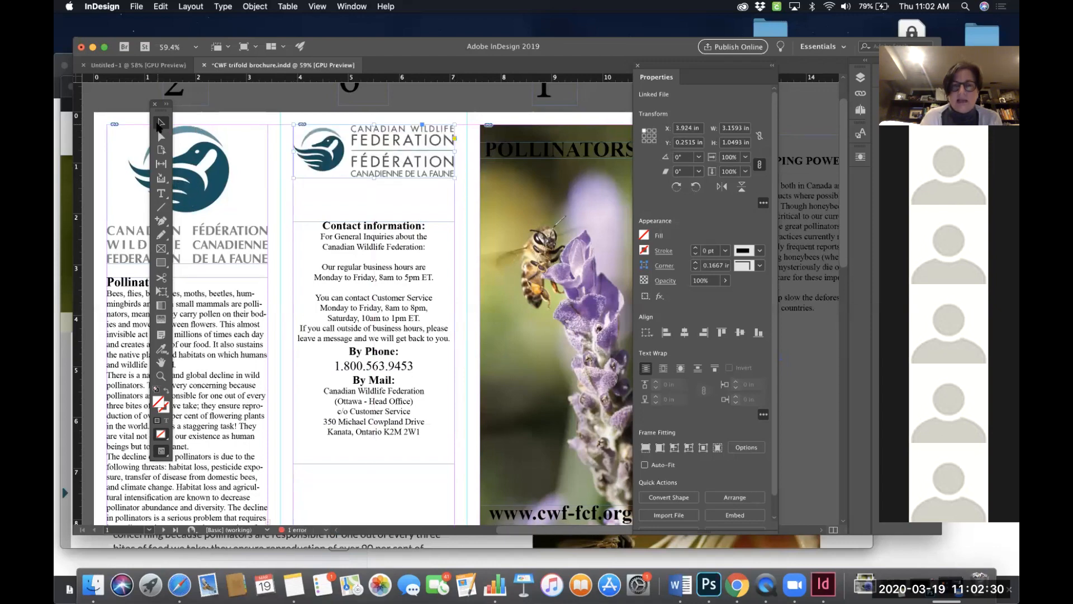
key(super+z)
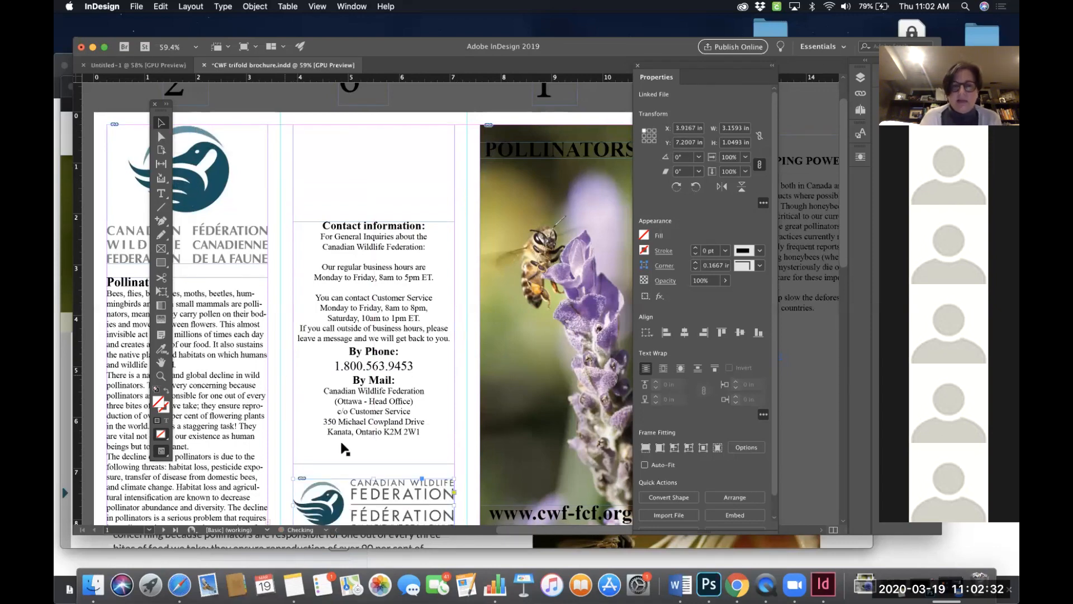
scroll(362, 452, down, 2)
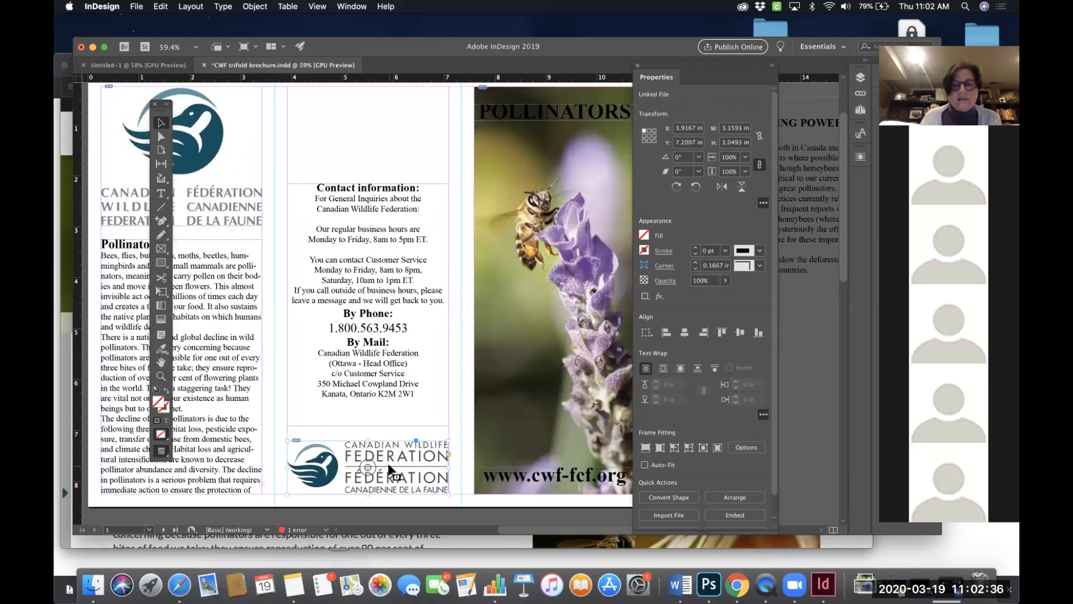
click(367, 466)
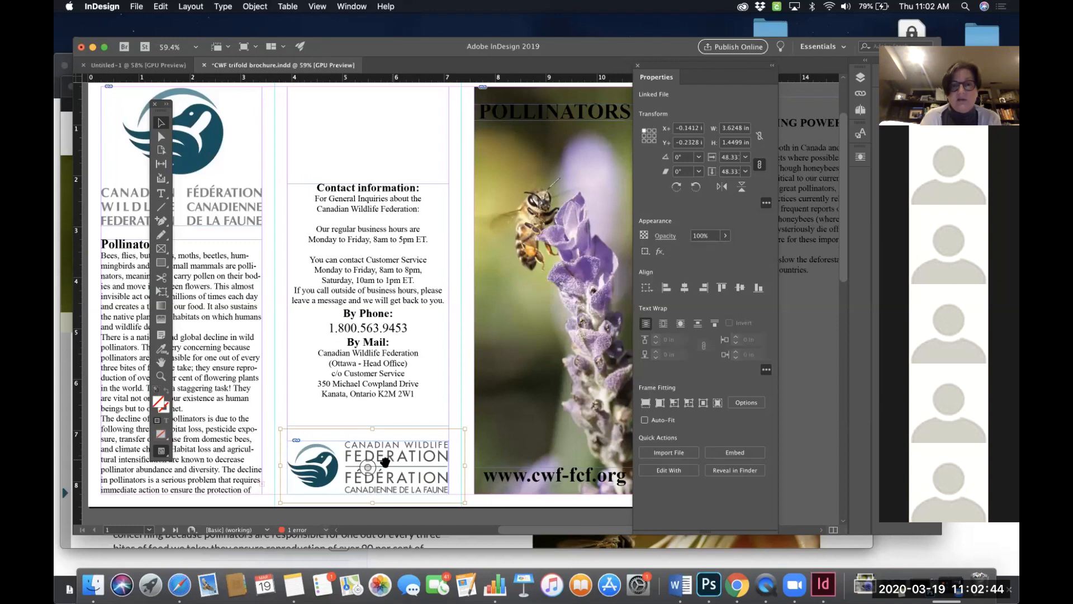
drag(384, 462, 378, 115)
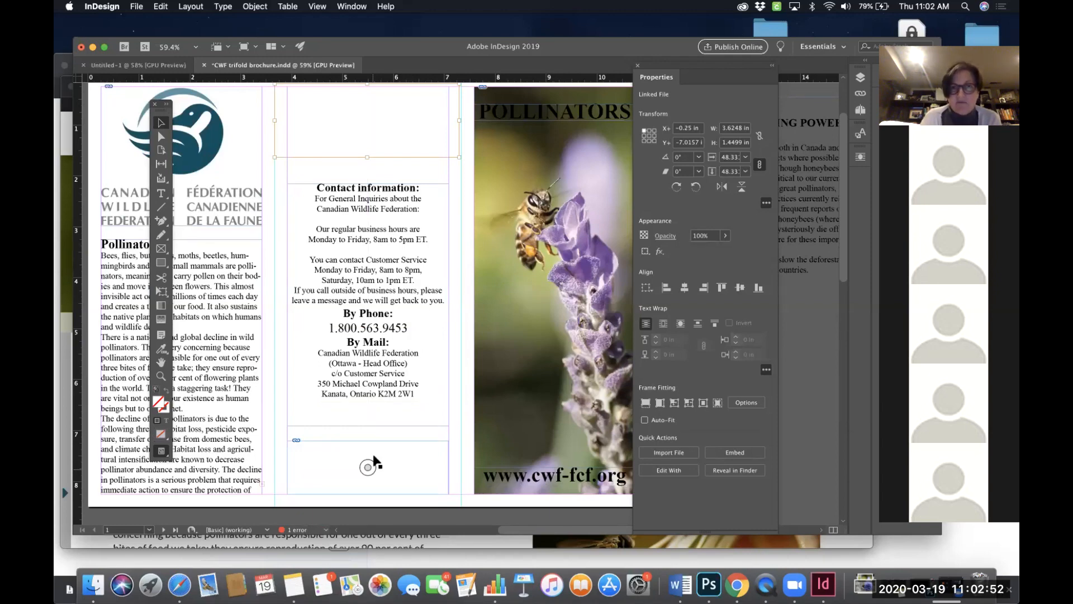
scroll(382, 399, up, 1)
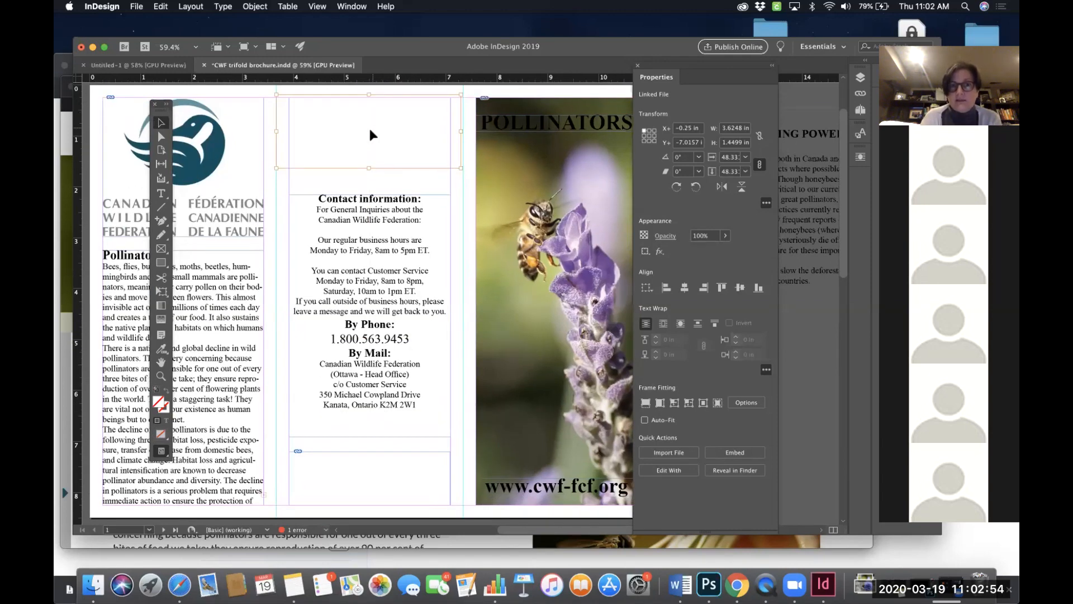
click(383, 216)
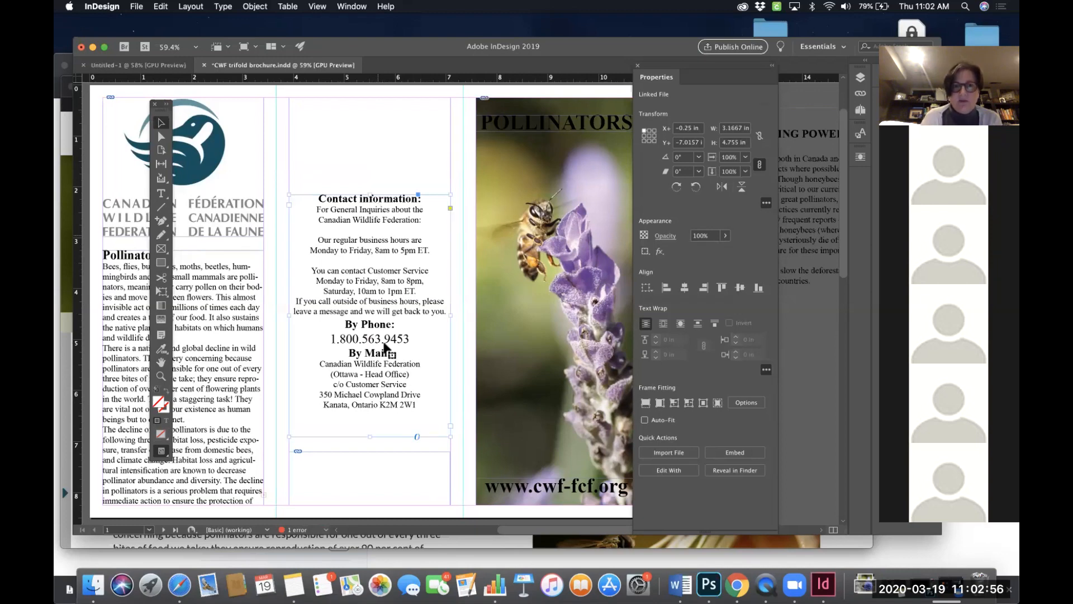
click(370, 481)
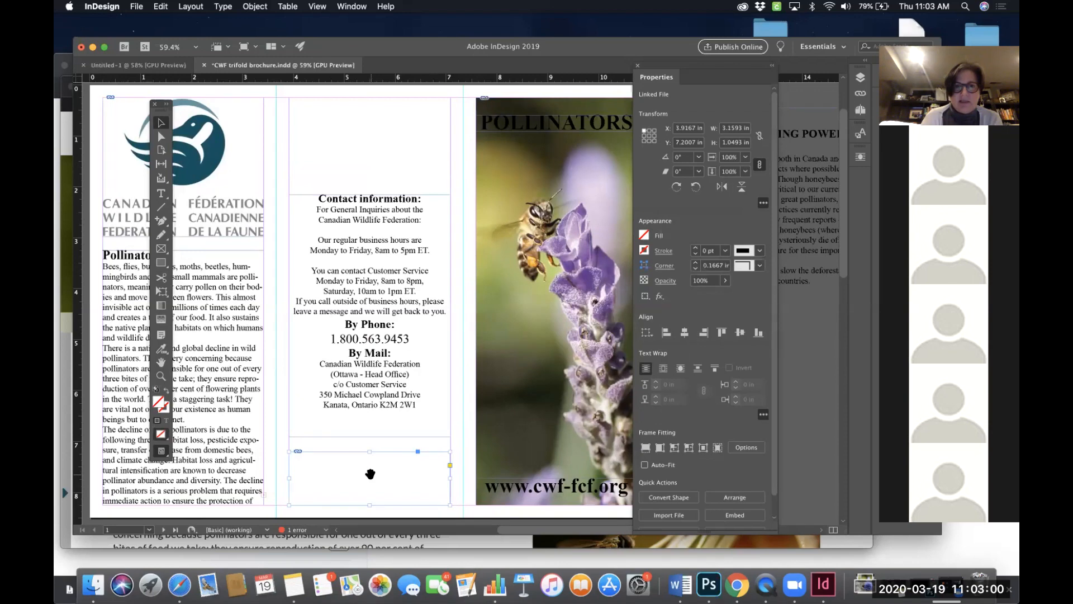
click(370, 474)
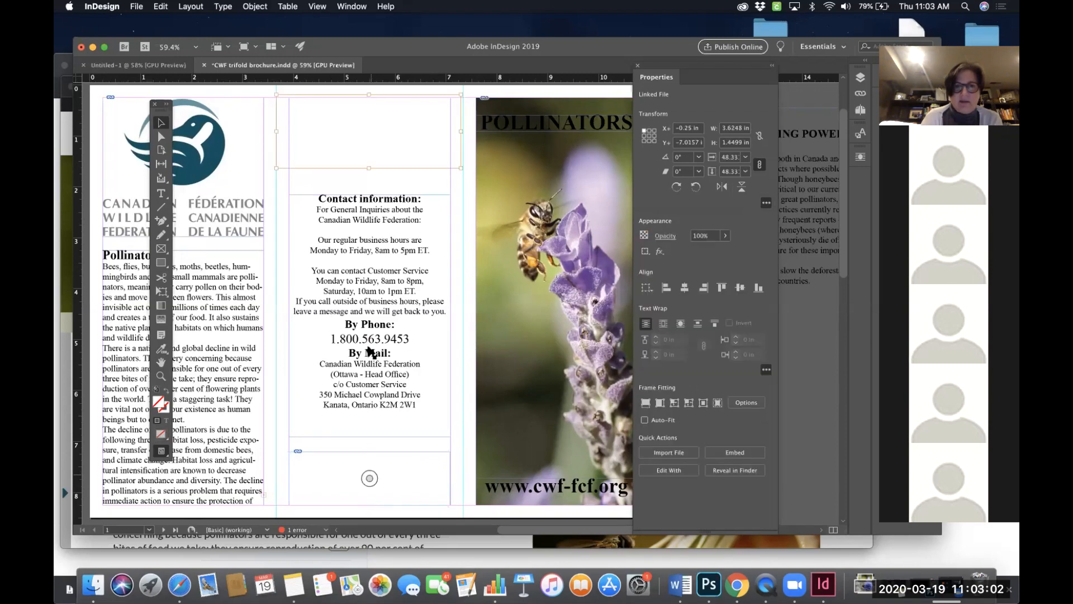
drag(388, 169, 385, 516)
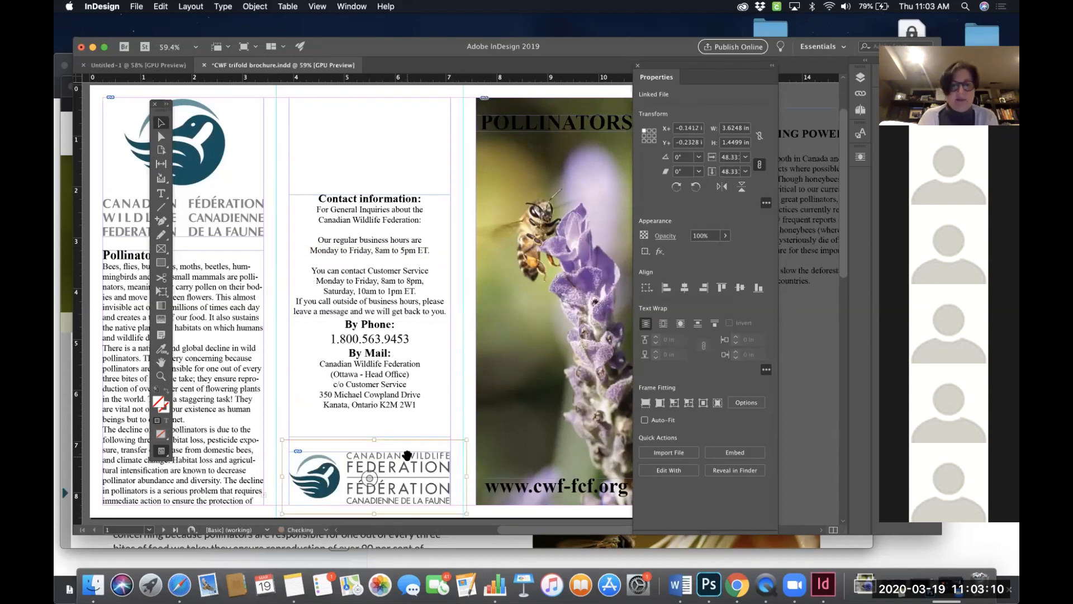
- Move the contact information text frame up slightly
drag(450, 403, 450, 389)
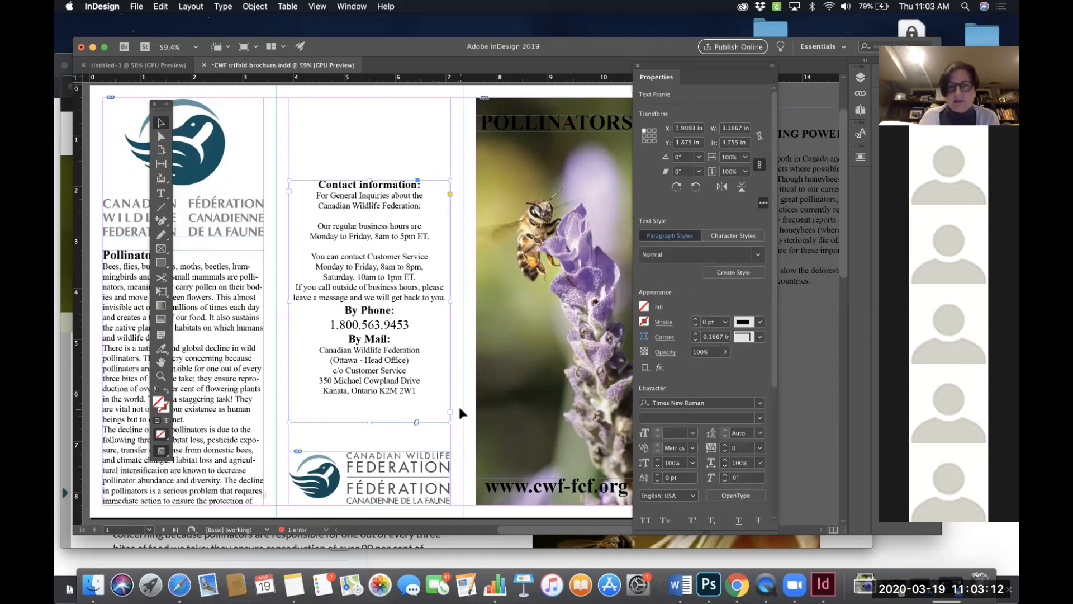
click(459, 404)
scroll(458, 404, down, 2)
- Try dragging the bottom logo upward, then undo the move
click(394, 434)
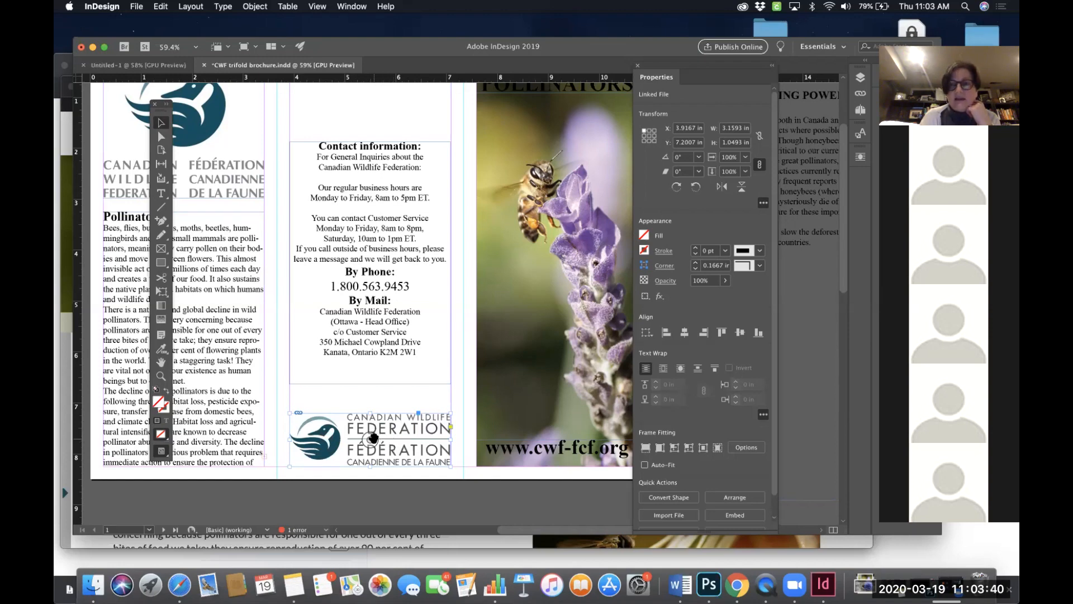
drag(374, 435, 374, 393)
key(super+z)
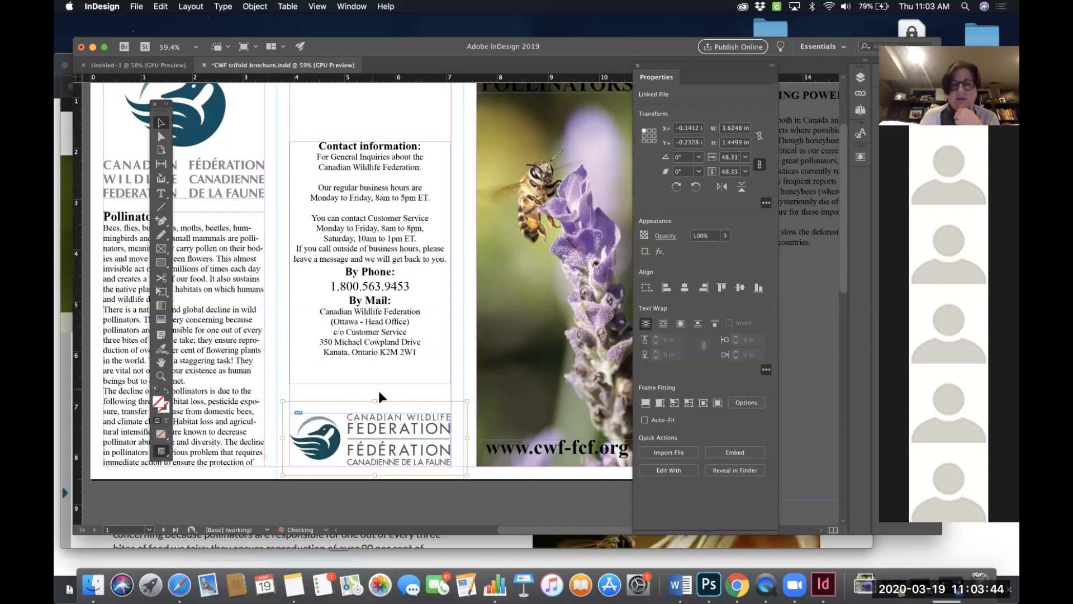
- Move the Canadian Wildlife Federation logo frame from the bottom to the top of the contact panel
double_click(417, 444)
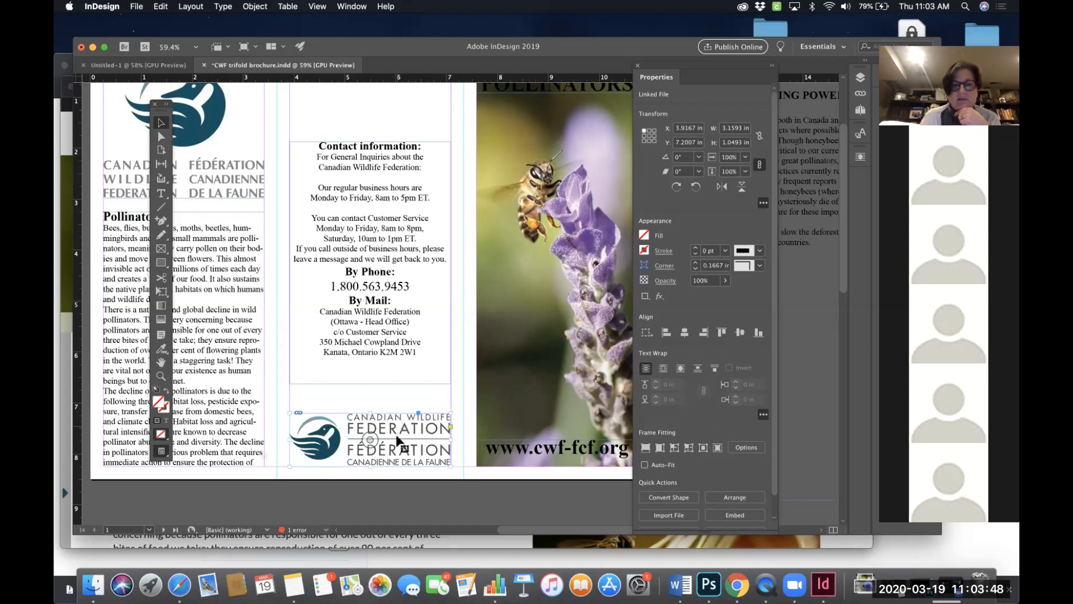
drag(395, 437, 401, 112)
scroll(397, 117, up, 1)
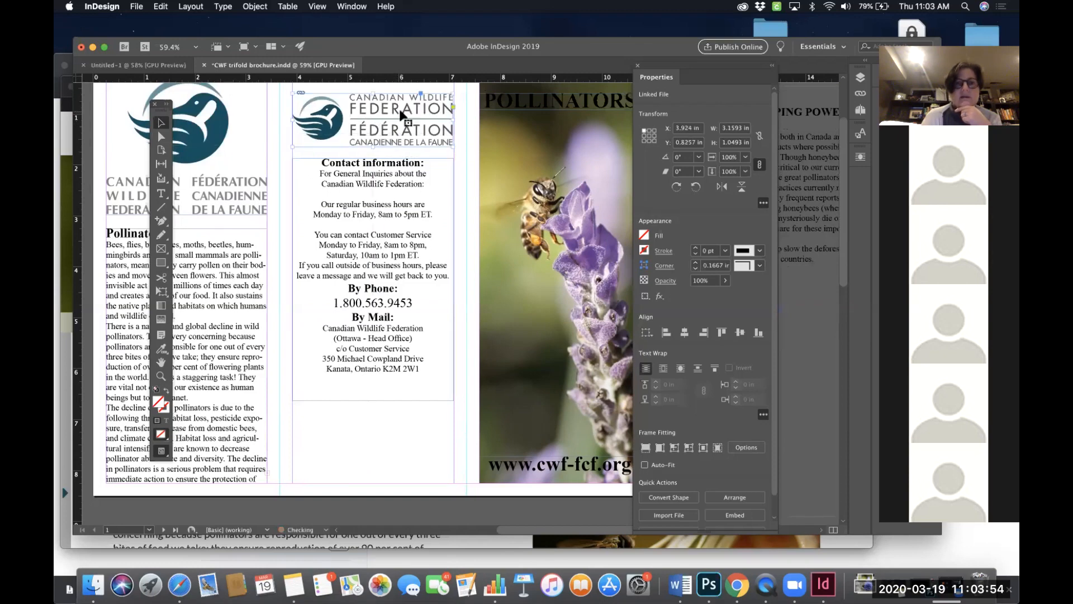
scroll(402, 117, up, 2)
drag(400, 172, 399, 156)
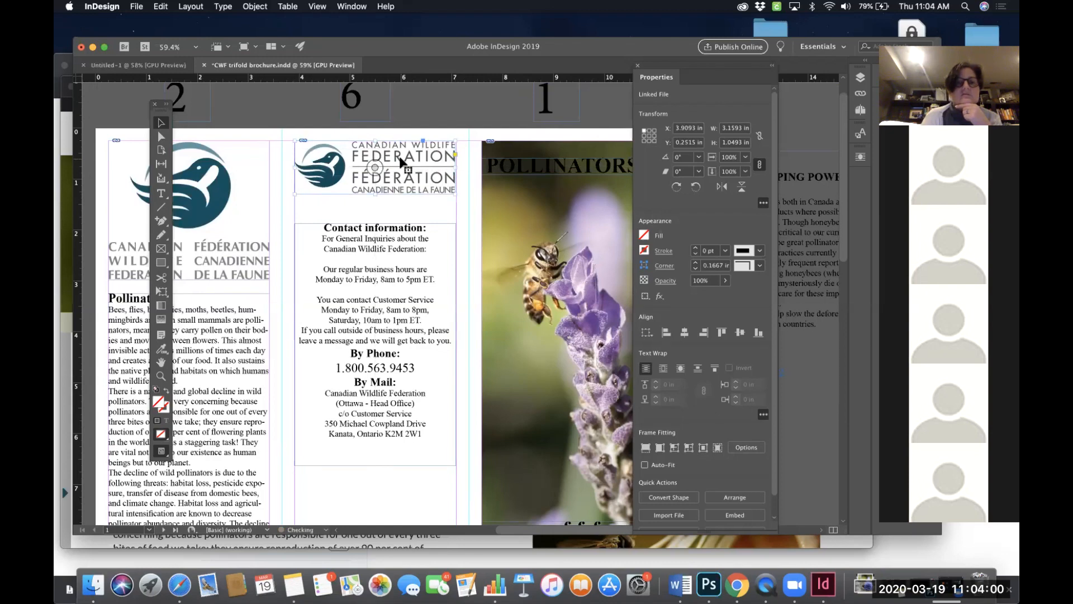
scroll(399, 156, left, 2)
click(281, 123)
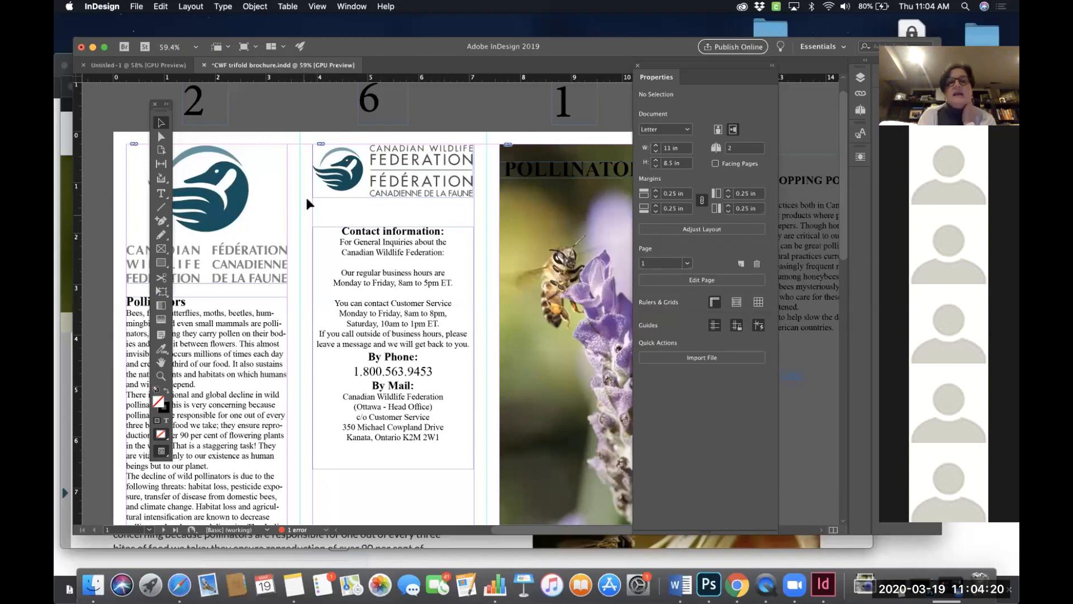
scroll(305, 192, left, 1)
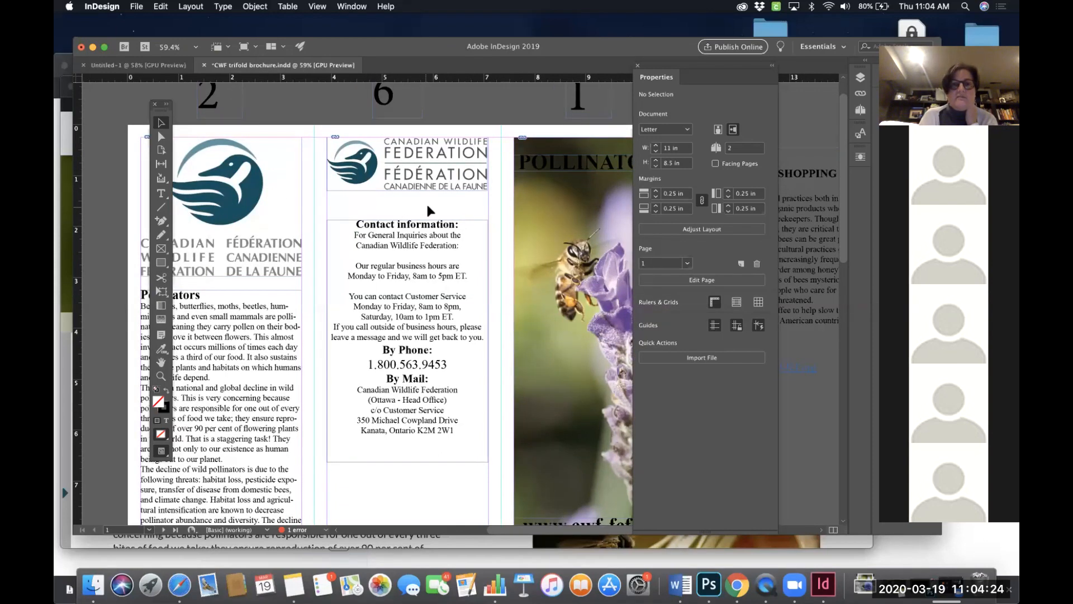
scroll(422, 202, down, 1)
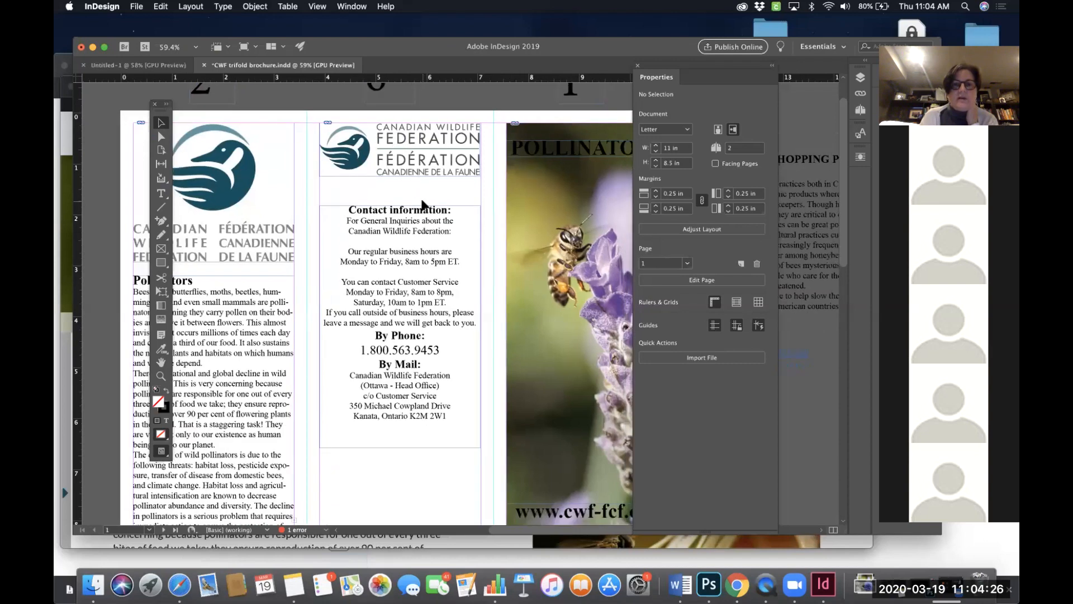
scroll(422, 202, down, 2)
scroll(422, 203, right, 1)
scroll(434, 254, down, 3)
scroll(434, 254, right, 2)
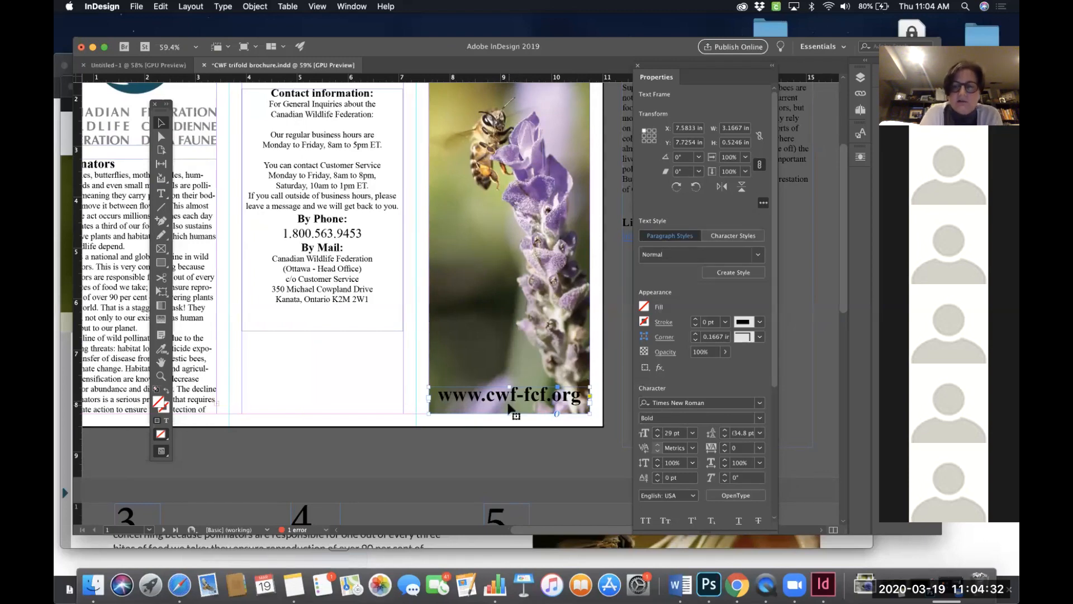
key(super+1)
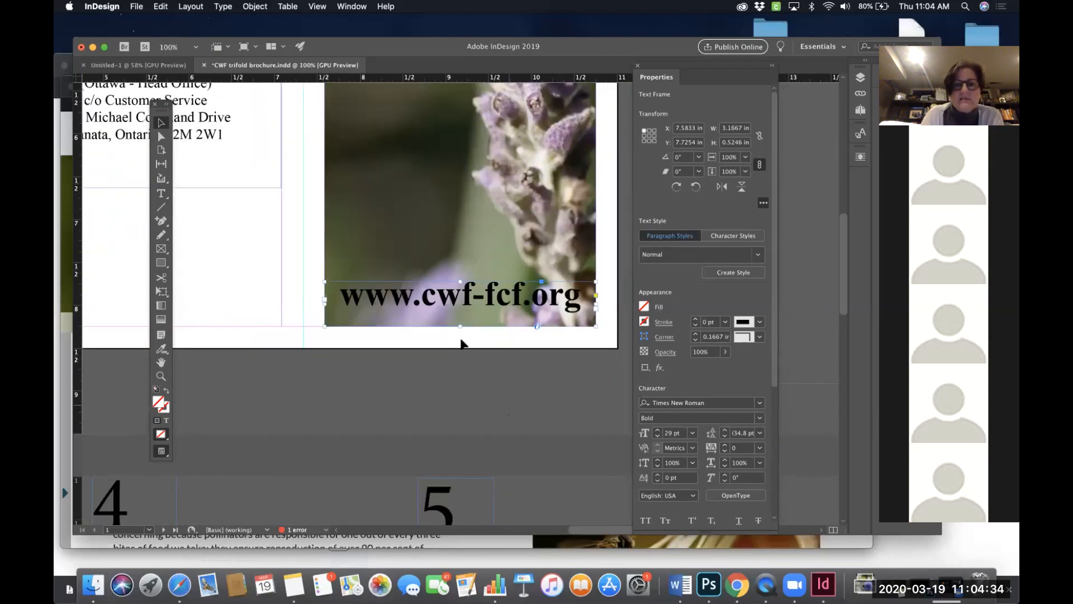
drag(460, 326, 460, 314)
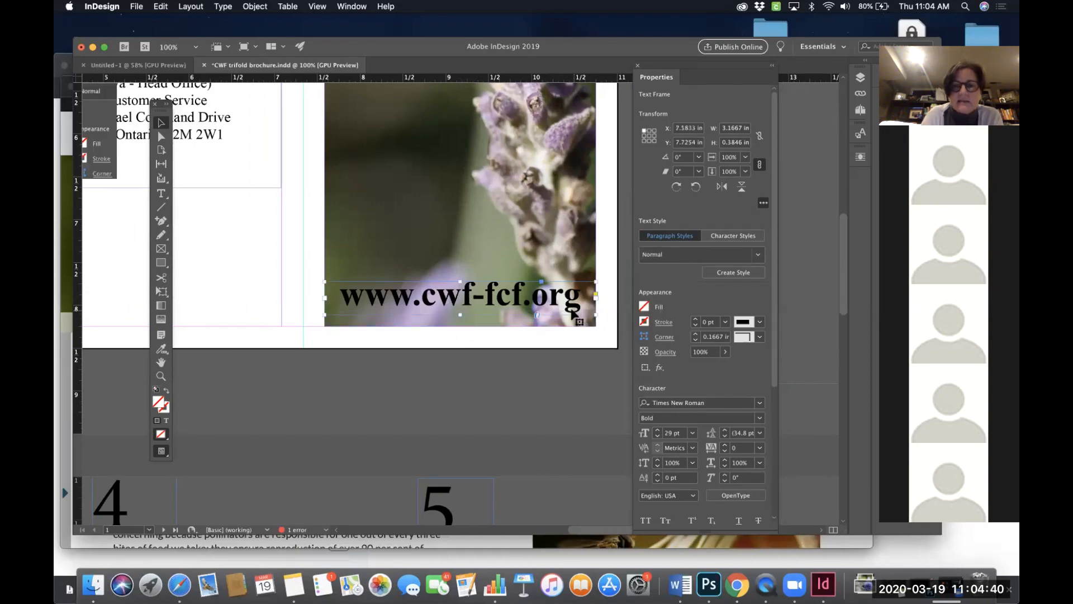
scroll(579, 315, left, 4)
scroll(579, 314, up, 1)
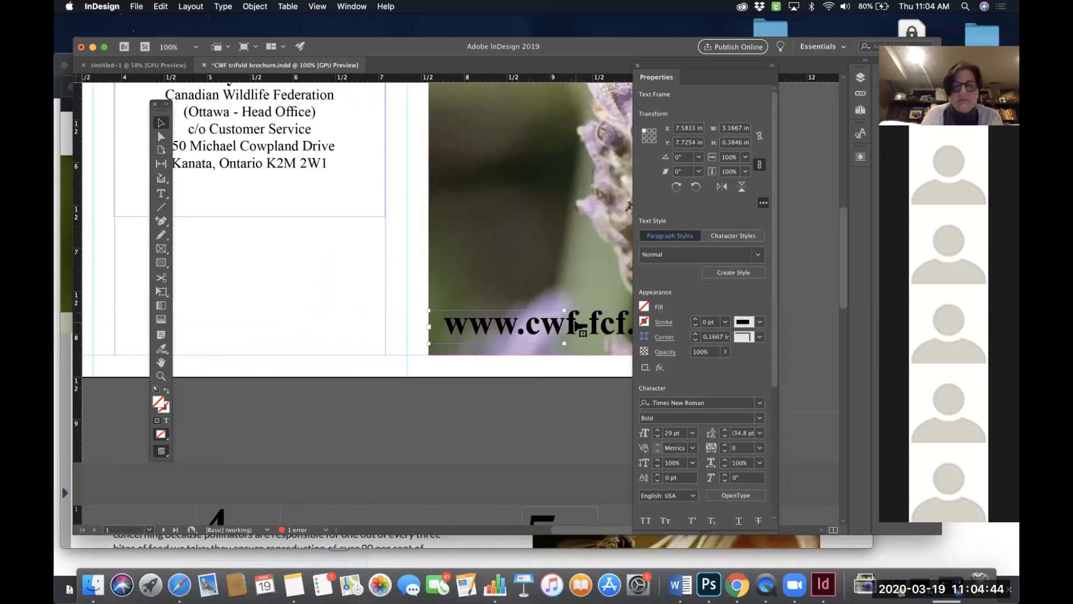
drag(559, 326, 258, 326)
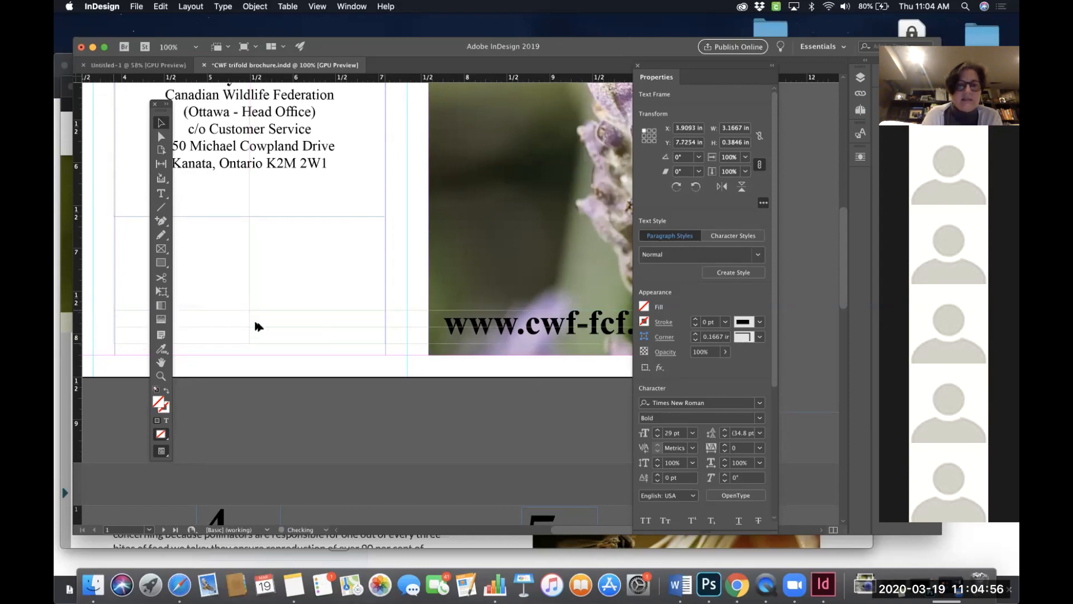
click(400, 284)
key(super+0)
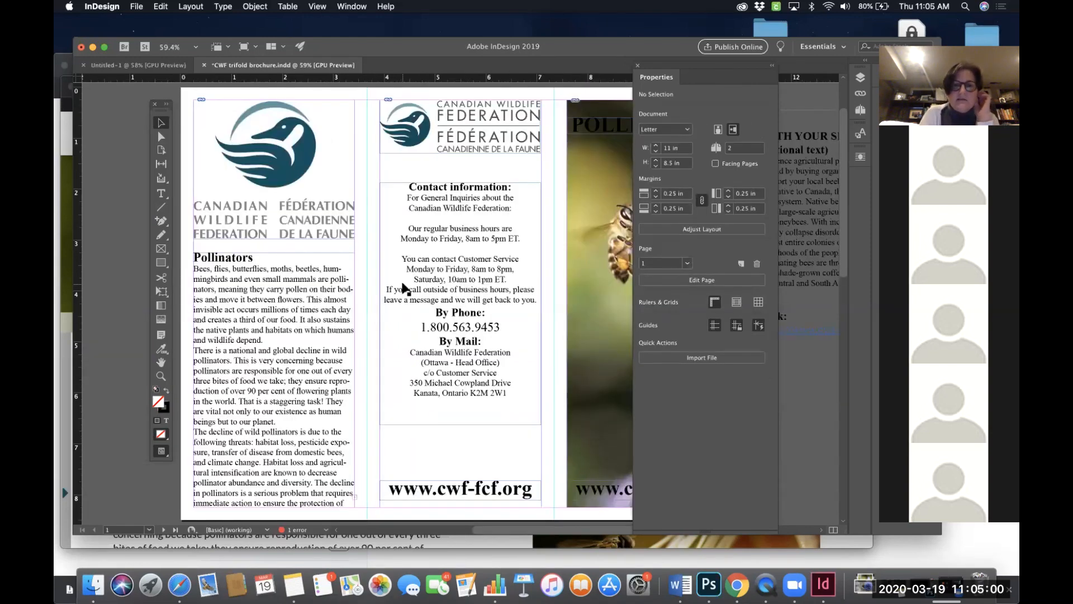
- Move the contact information frame up and shrink its height to about 4.41 in
scroll(411, 268, right, 3)
drag(411, 264, 411, 247)
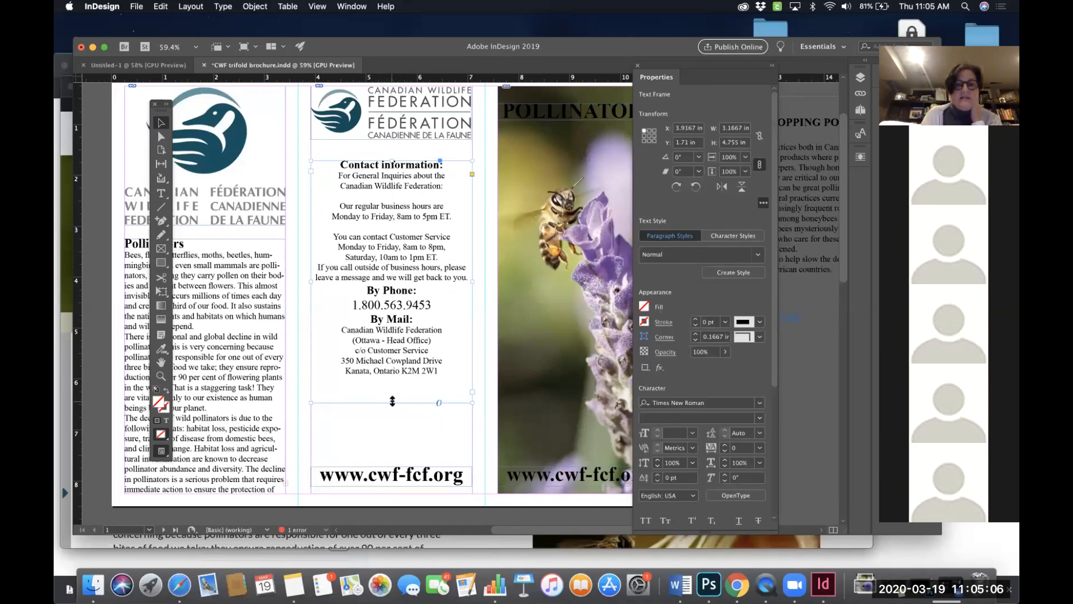
mouse_move(392, 403)
mouse_down()
mouse_move(391, 444)
mouse_move(391, 386)
mouse_up()
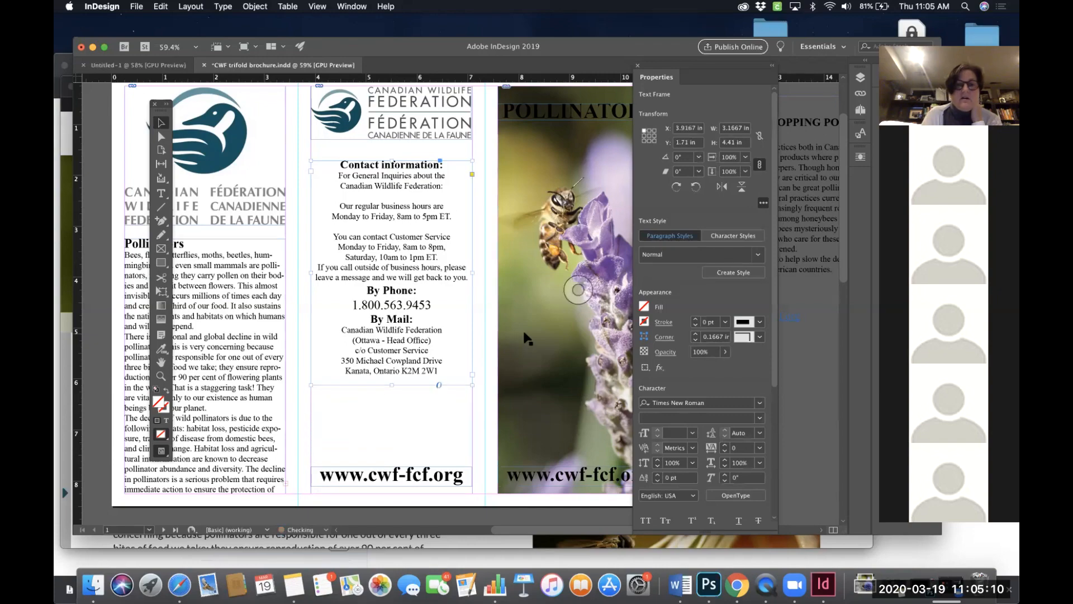
- Copy the "You can help!" heading into a new text frame below the contact details on the contact panel and centre it
scroll(519, 342, right, 10)
scroll(523, 339, up, 2)
scroll(526, 337, down, 3)
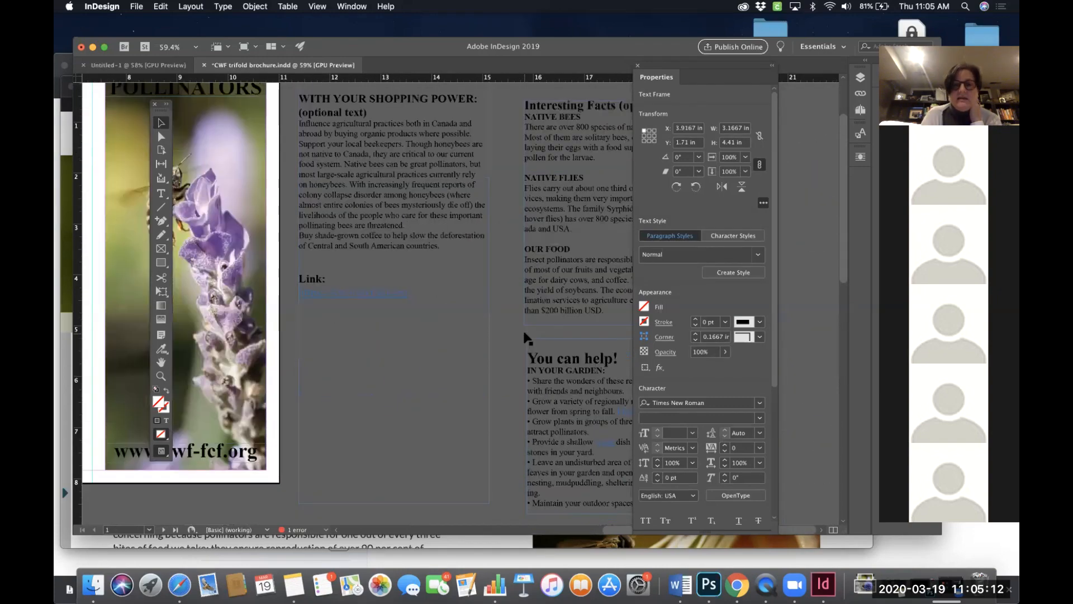
double_click(584, 317)
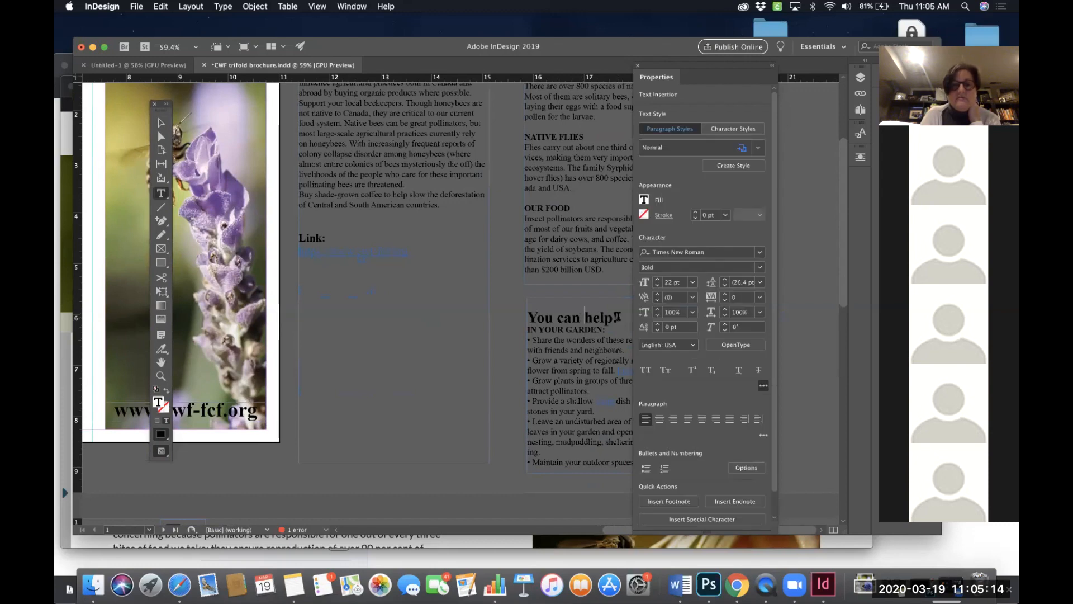
triple_click(617, 317)
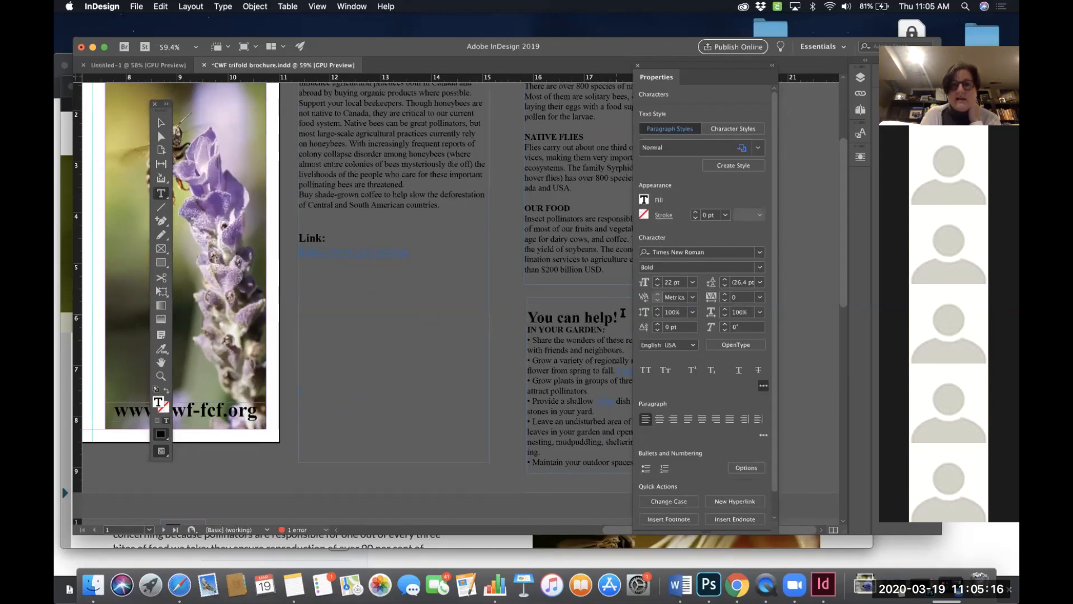
drag(618, 317, 528, 317)
key(super+c)
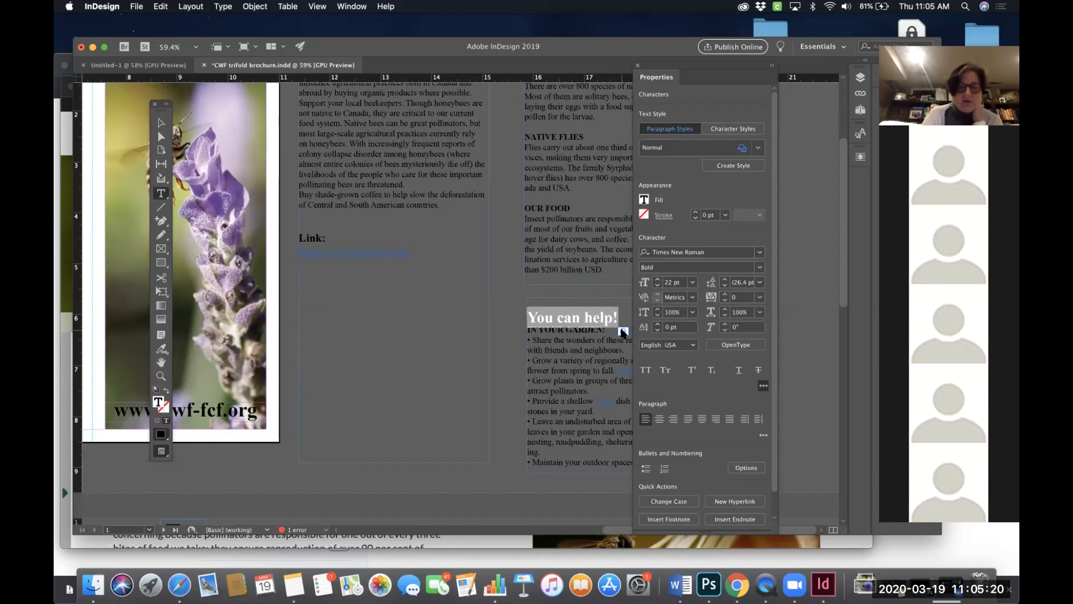
scroll(441, 307, left, 5)
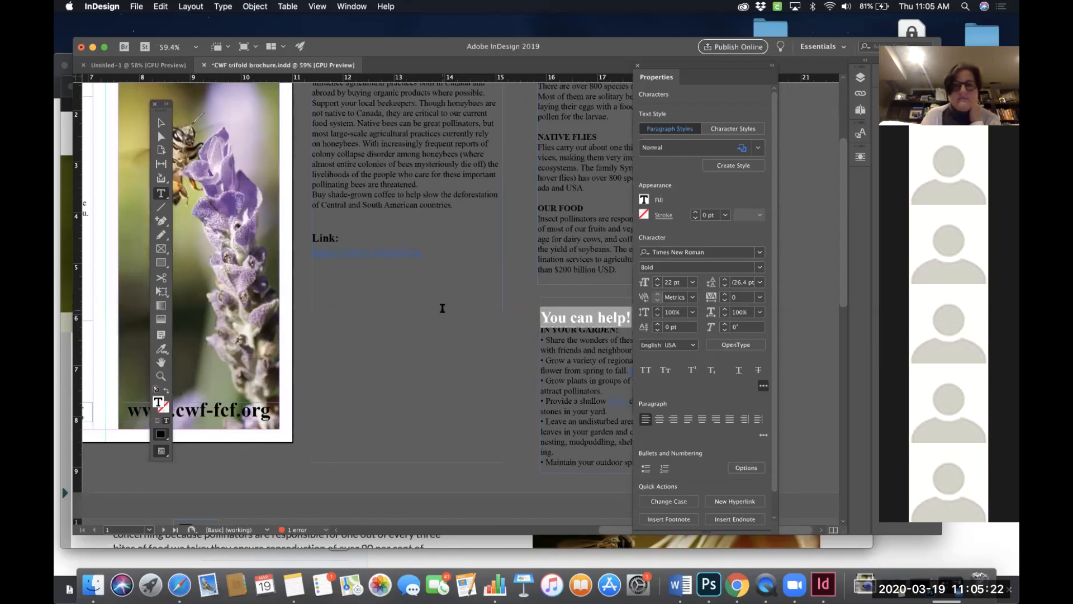
scroll(442, 308, left, 4)
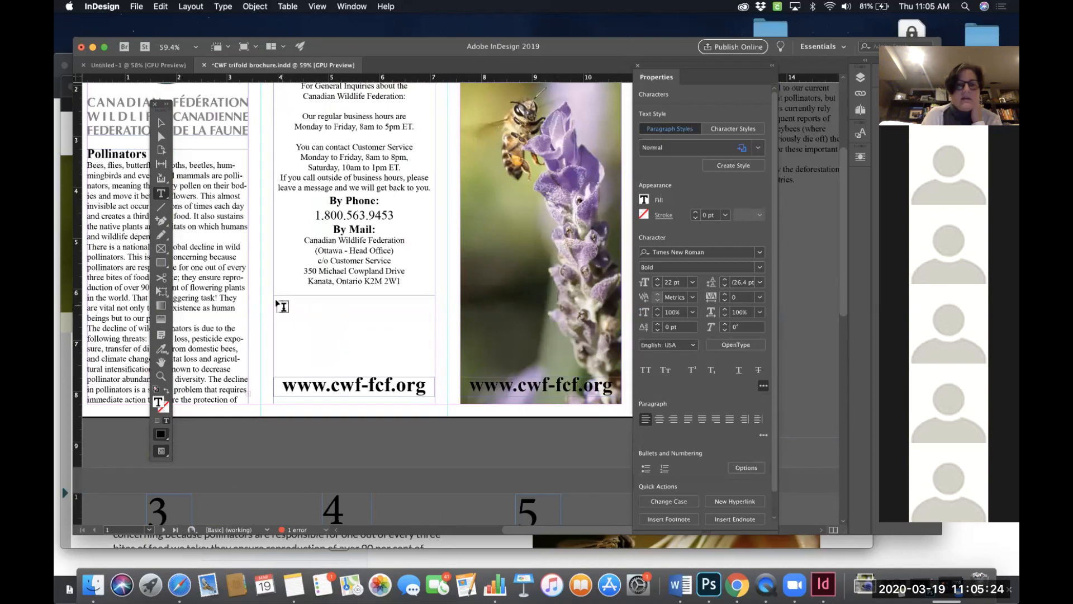
drag(274, 301, 435, 354)
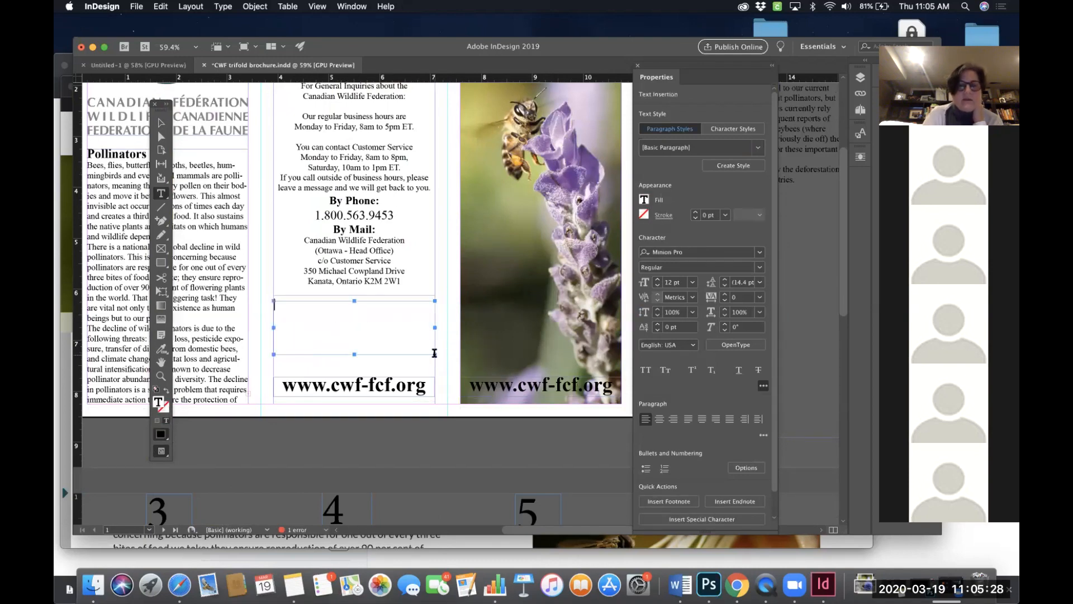
key(super+v)
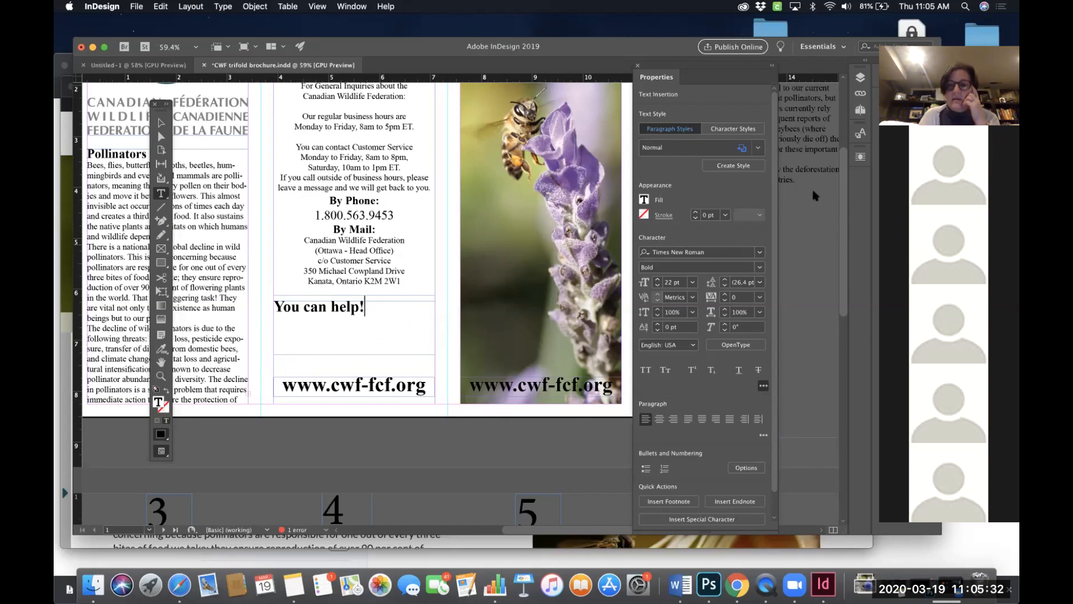
click(659, 420)
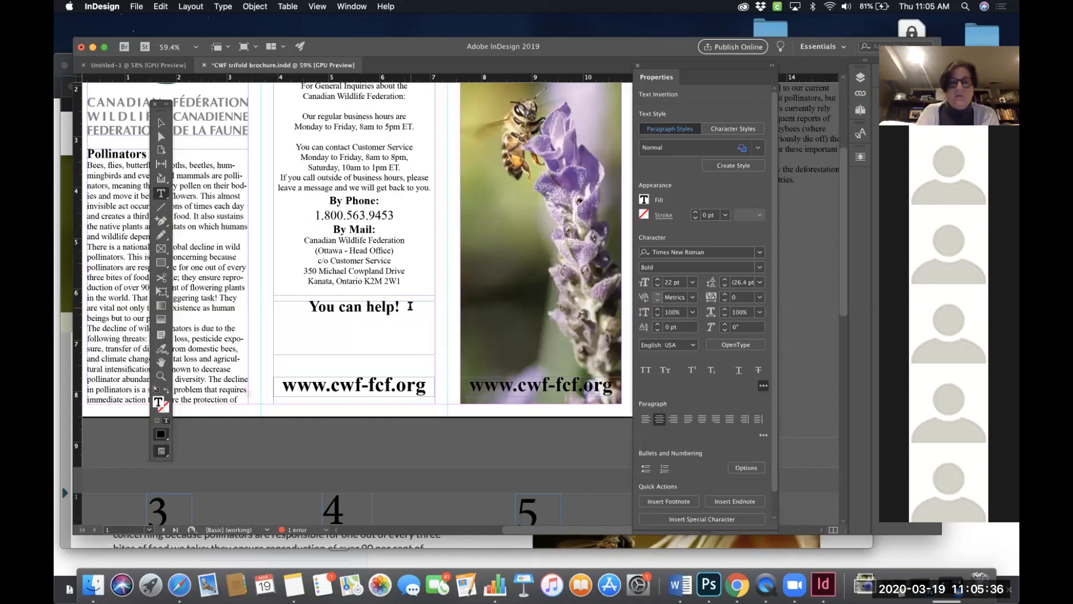
key(Down)
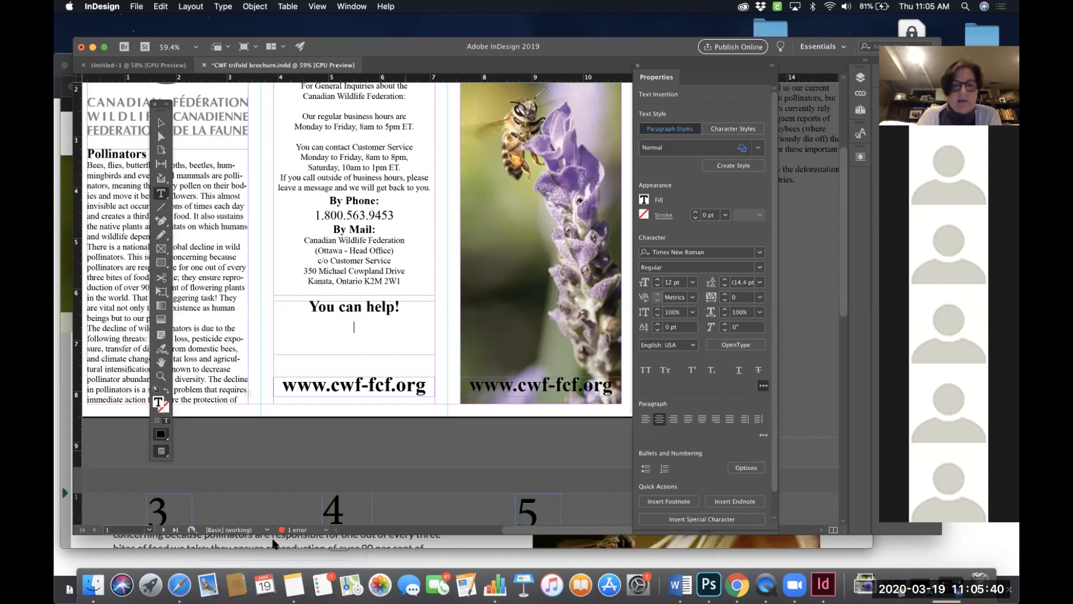
- Switch to Safari and browse the Canadian Wildlife Federation Perpetuating Pollinators web page for additional content
click(738, 584)
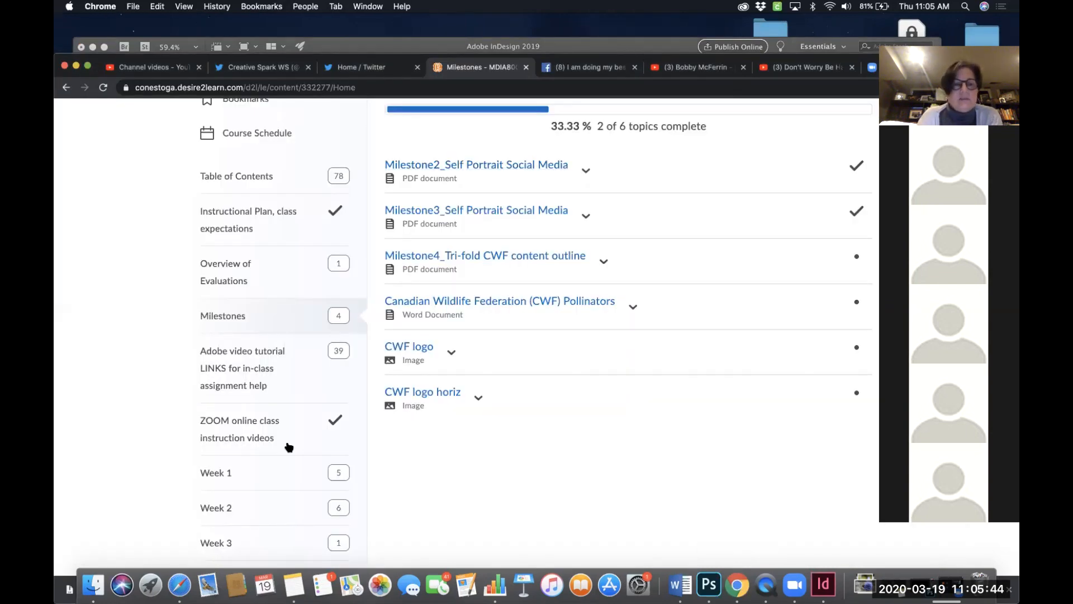
click(179, 585)
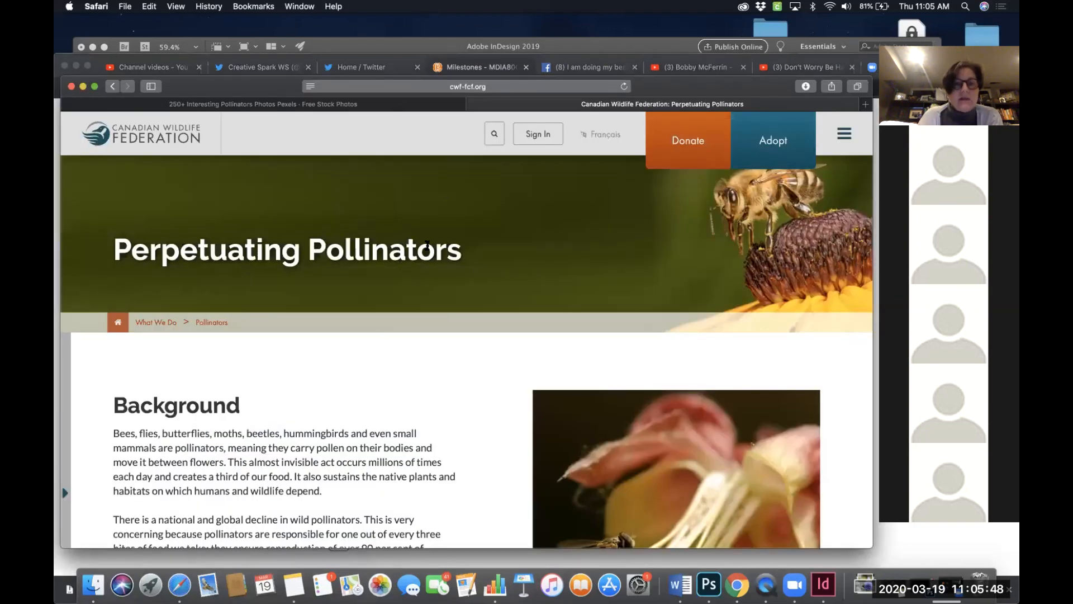
scroll(422, 295, down, 15)
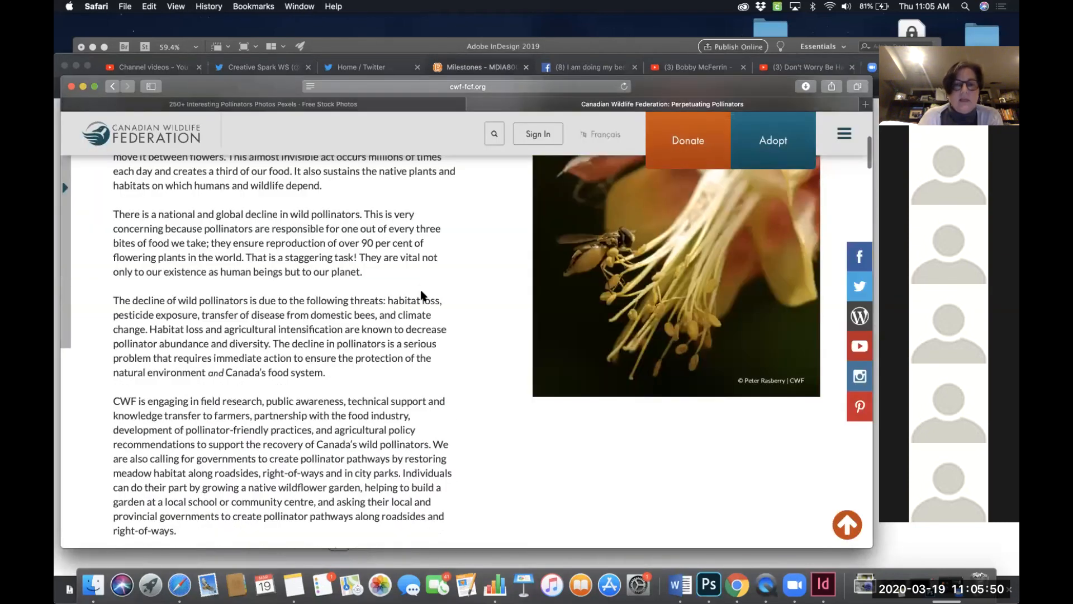
scroll(422, 294, down, 20)
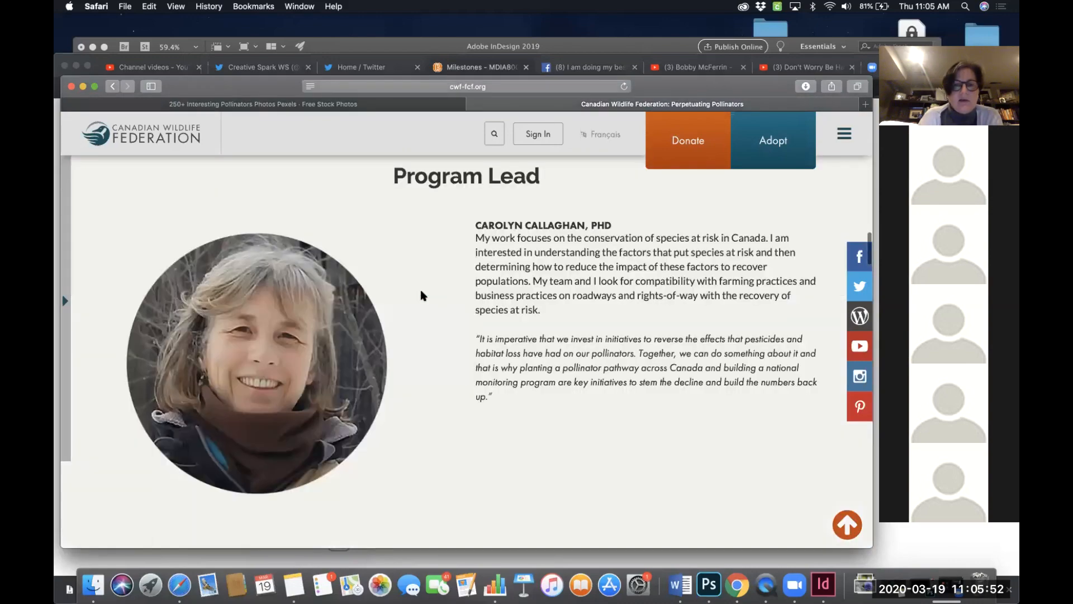
scroll(421, 290, down, 3)
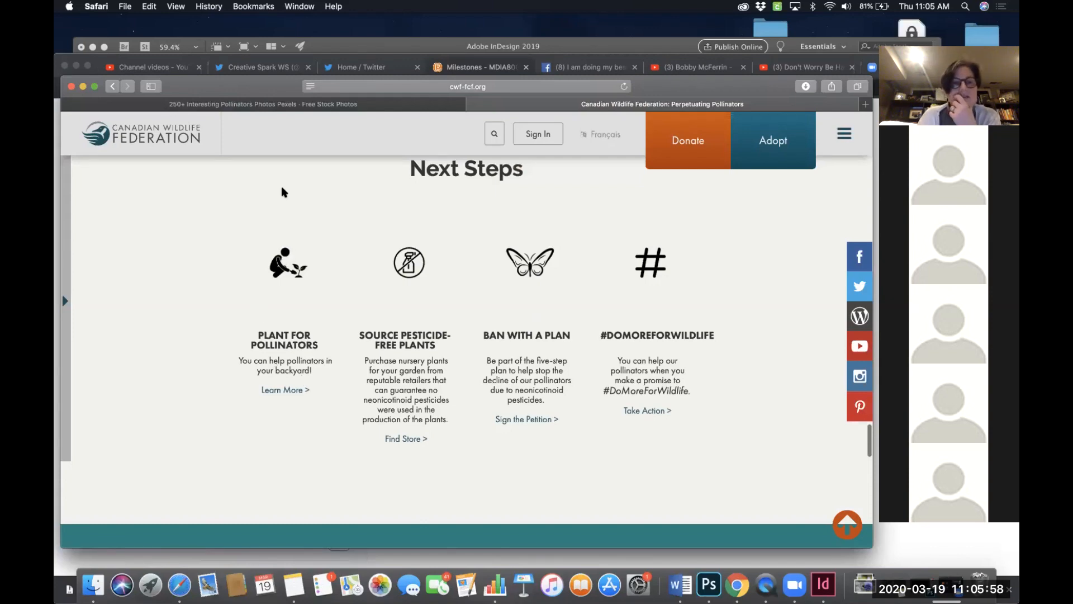
scroll(343, 239, up, 10)
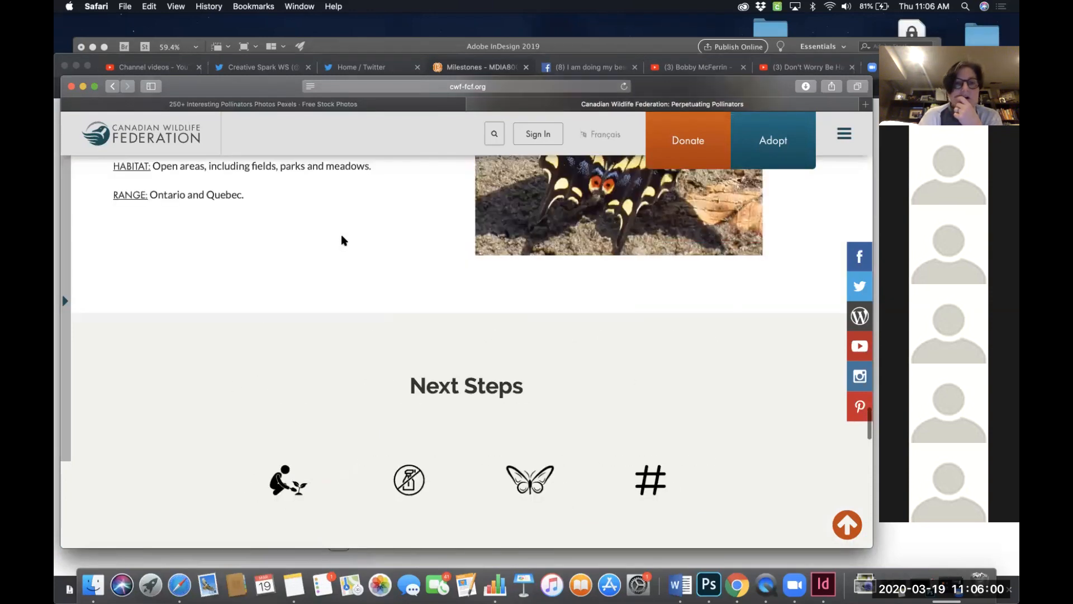
scroll(342, 240, up, 15)
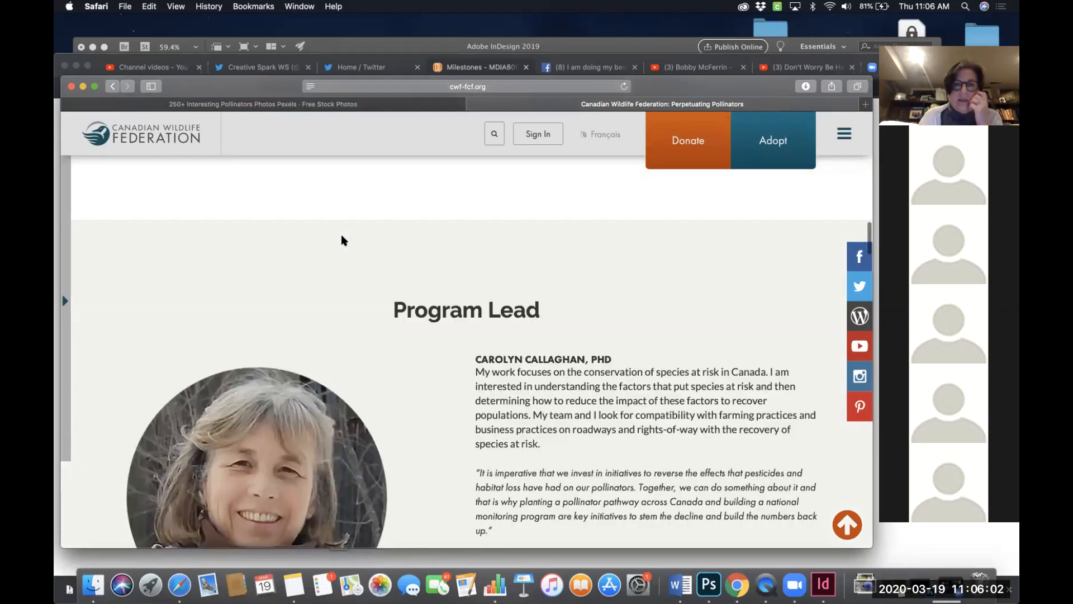
scroll(342, 241, up, 6)
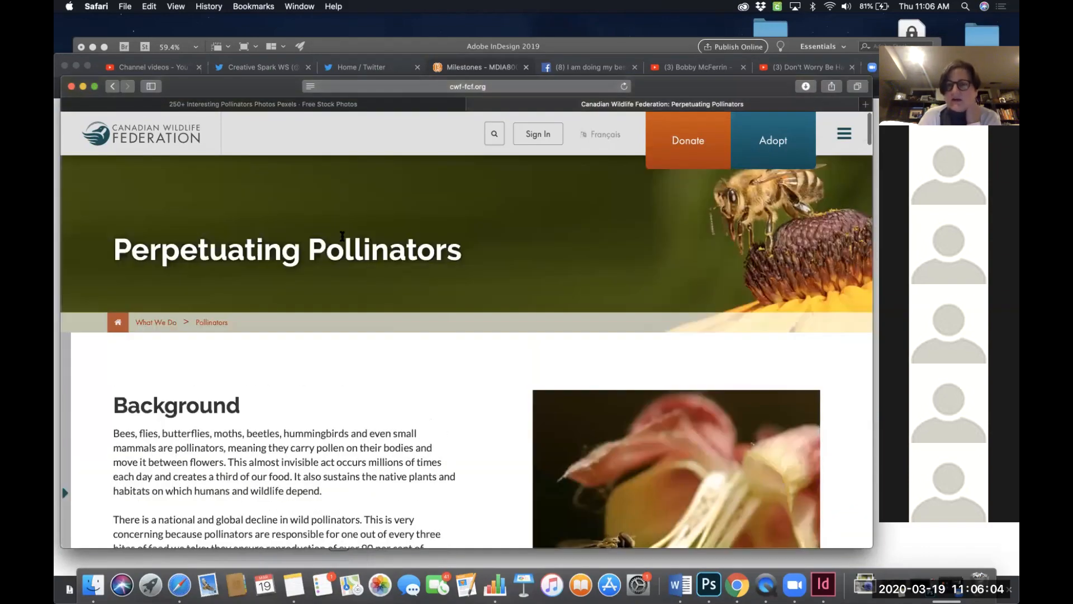
scroll(342, 236, down, 10)
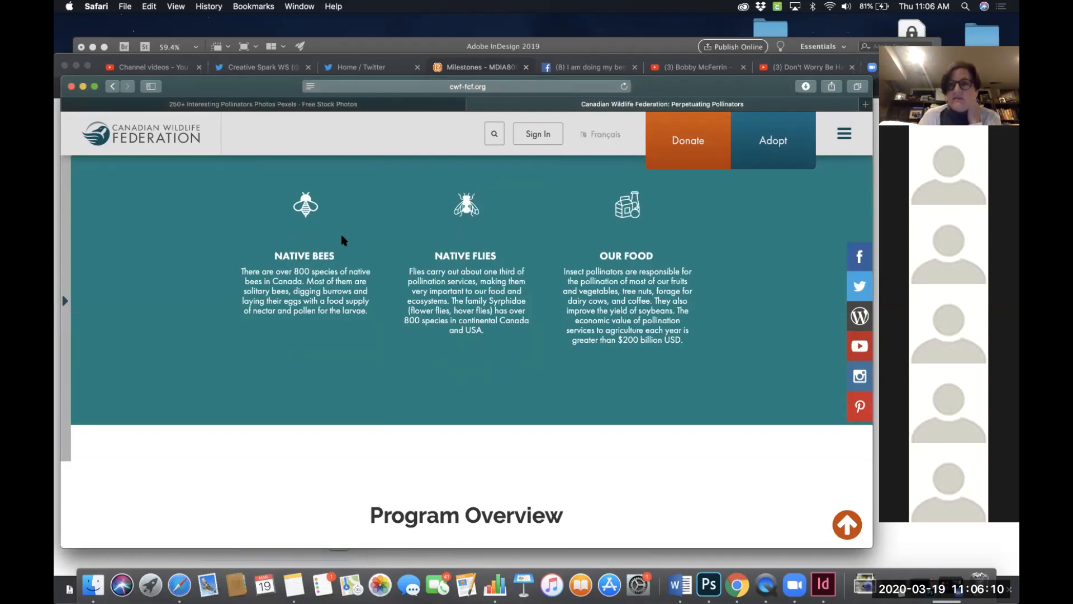
scroll(342, 236, down, 10)
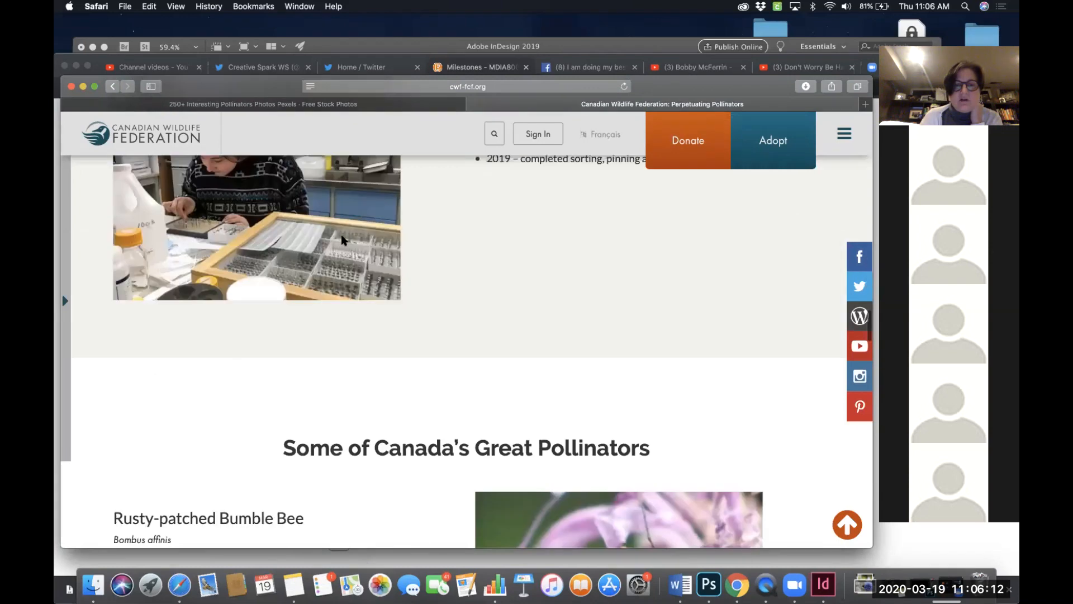
scroll(341, 236, down, 15)
scroll(342, 236, down, 5)
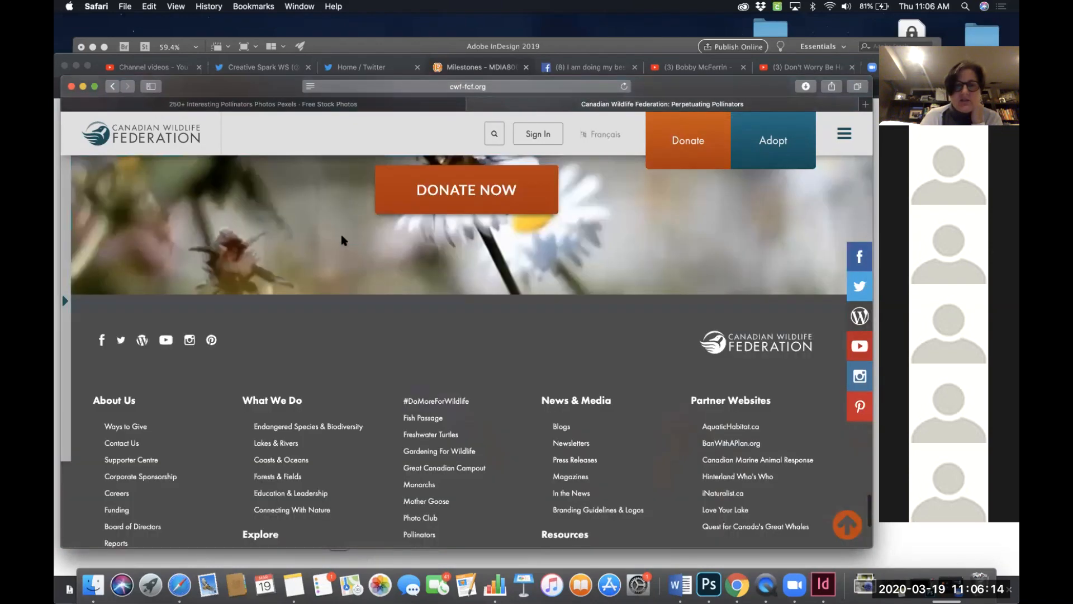
scroll(342, 237, down, 3)
scroll(342, 236, up, 10)
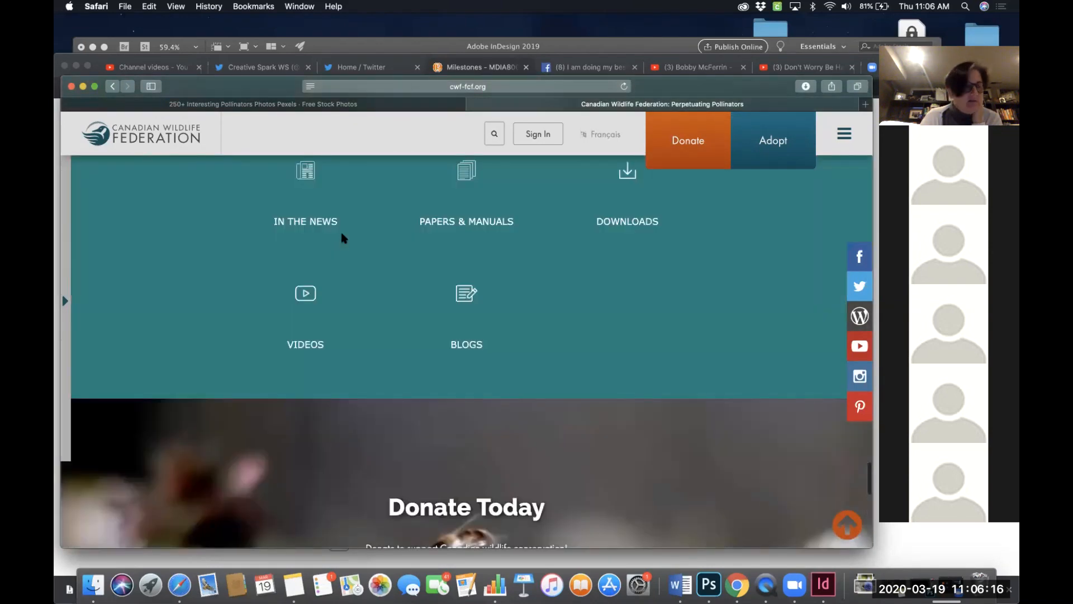
scroll(342, 235, up, 3)
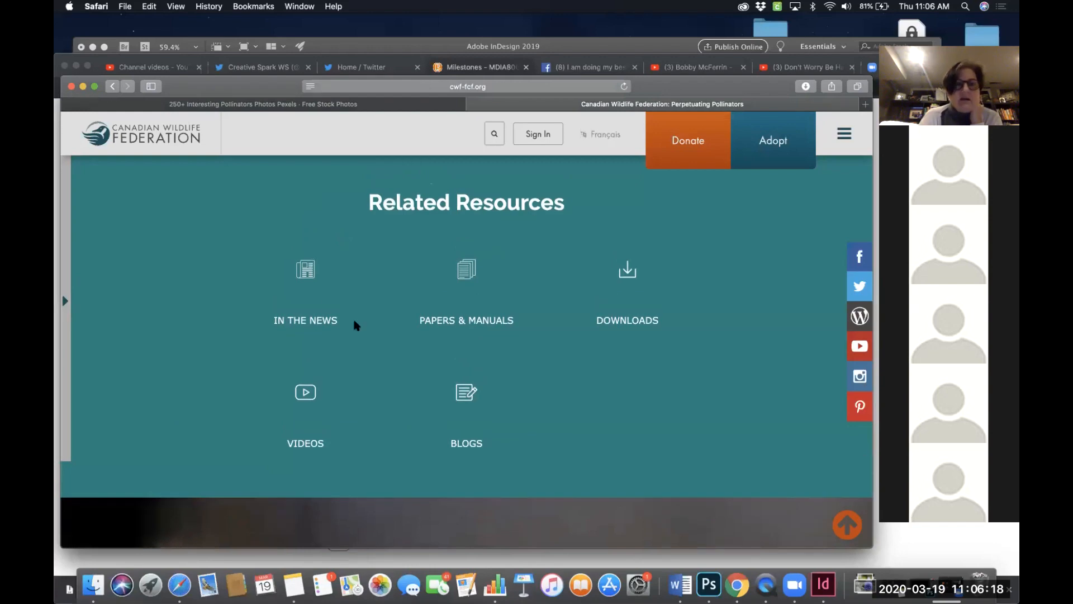
scroll(358, 302, up, 8)
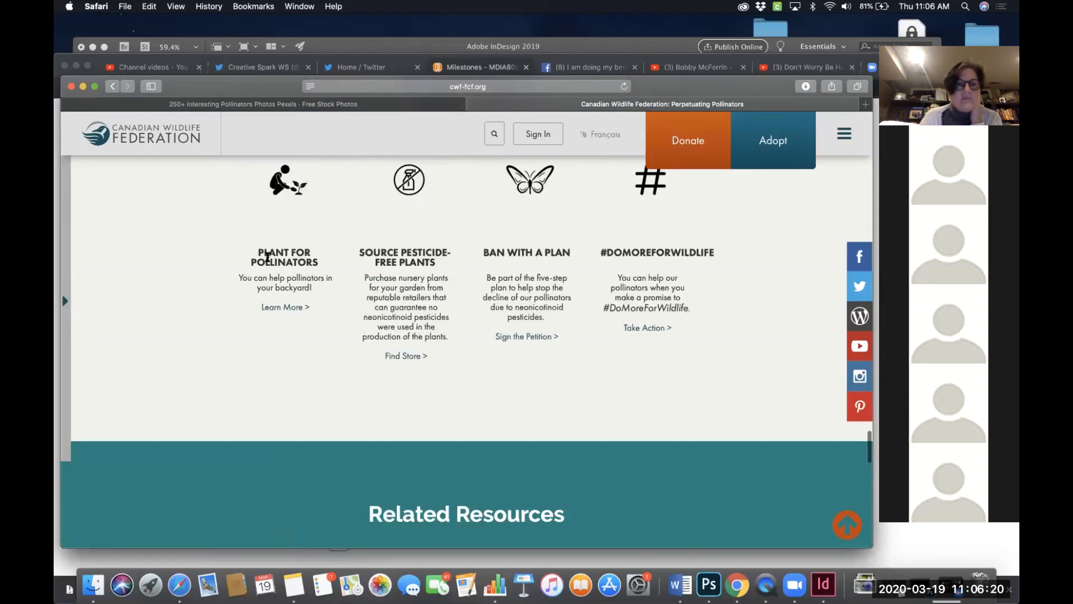
- Browse the Perpetuating Pollinators and Pollinators web pages, reviewing their "You can help!" and Next Steps content
click(281, 309)
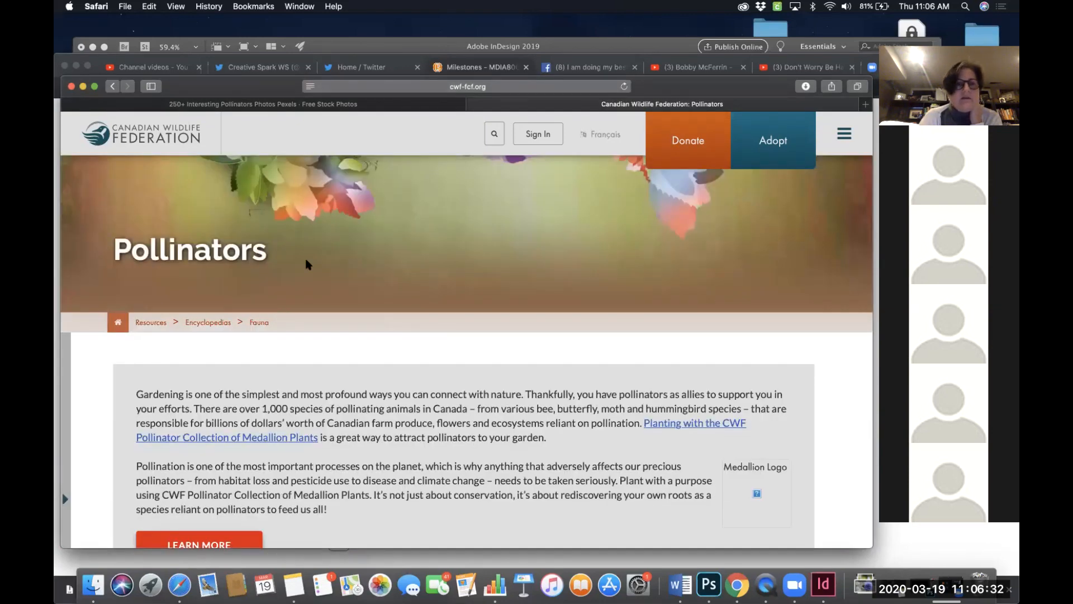
scroll(425, 396, down, 12)
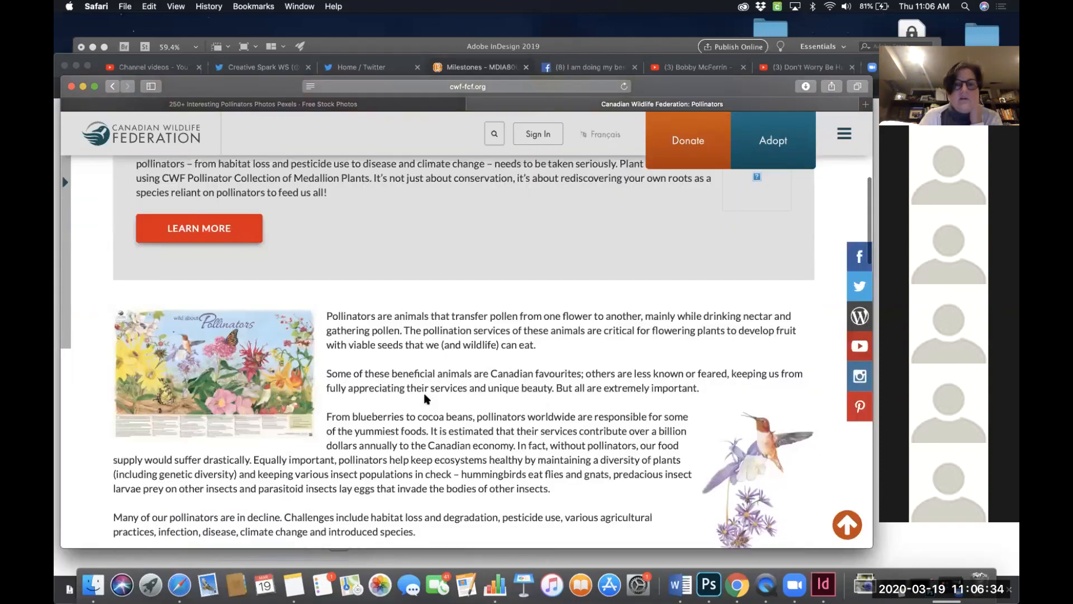
scroll(425, 398, down, 5)
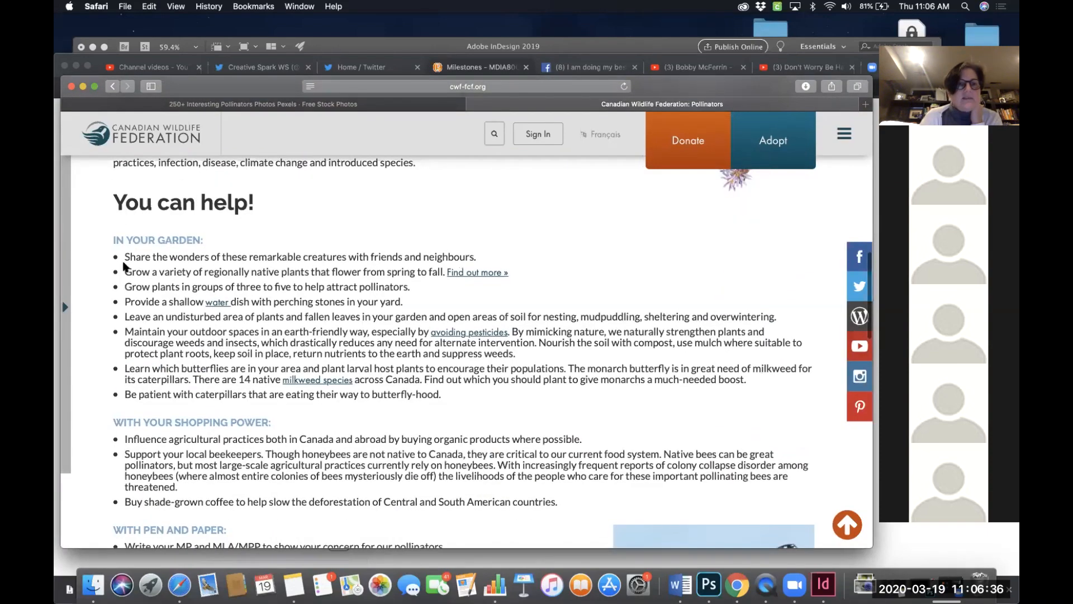
scroll(381, 403, down, 8)
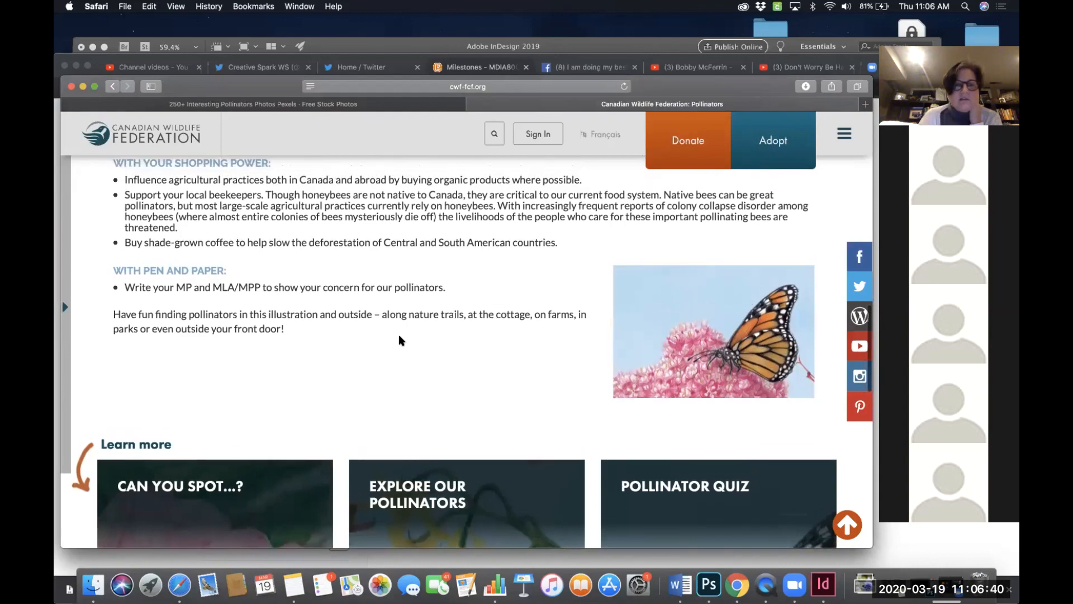
scroll(397, 334, up, 10)
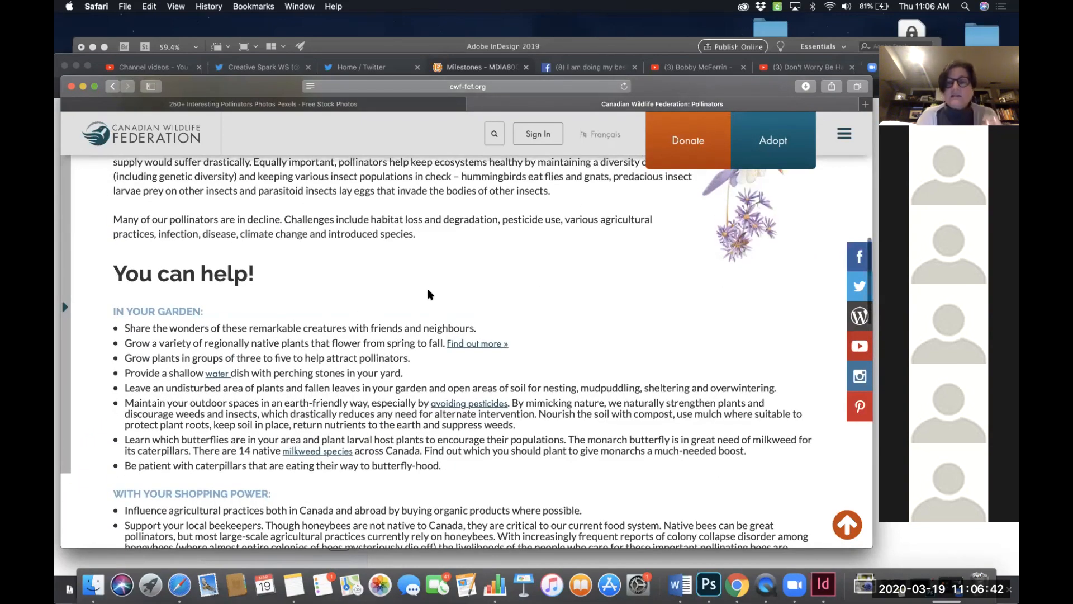
scroll(432, 293, up, 15)
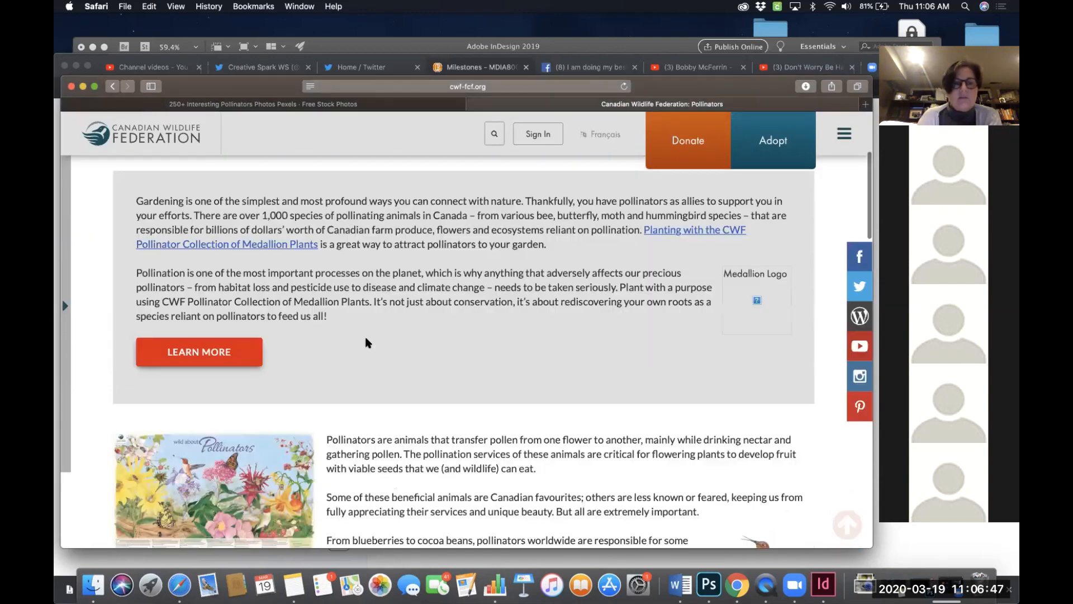
scroll(367, 342, down, 5)
scroll(366, 342, up, 3)
click(114, 87)
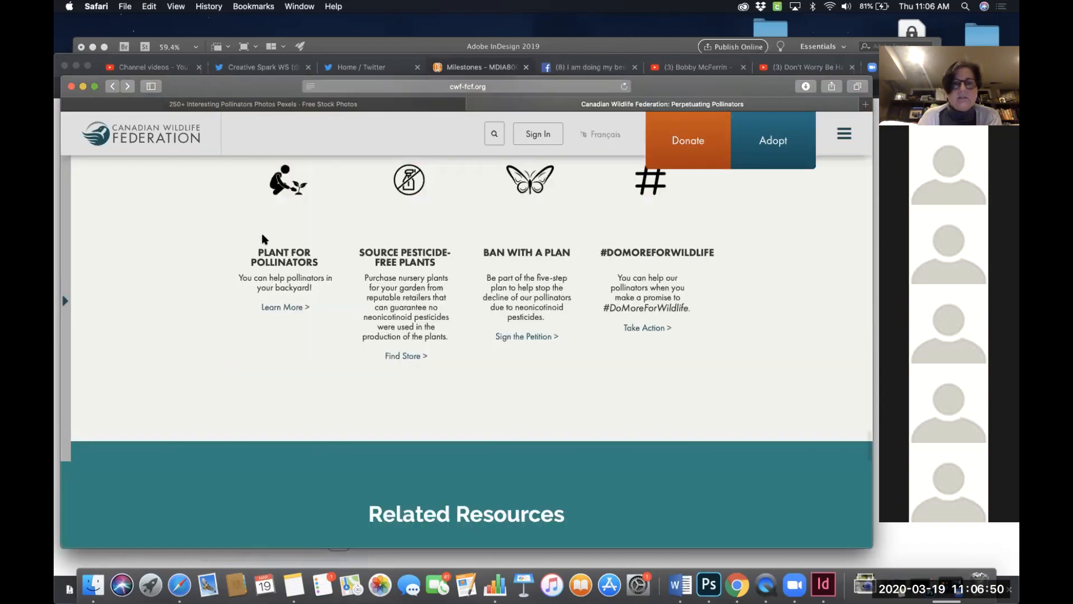
scroll(423, 237, down, 15)
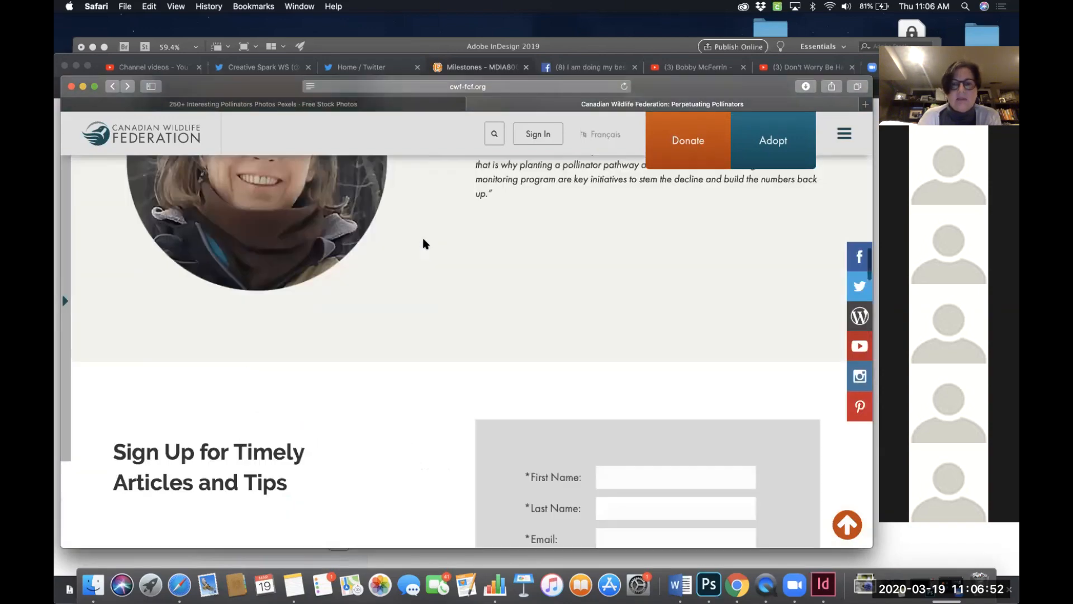
scroll(422, 237, down, 15)
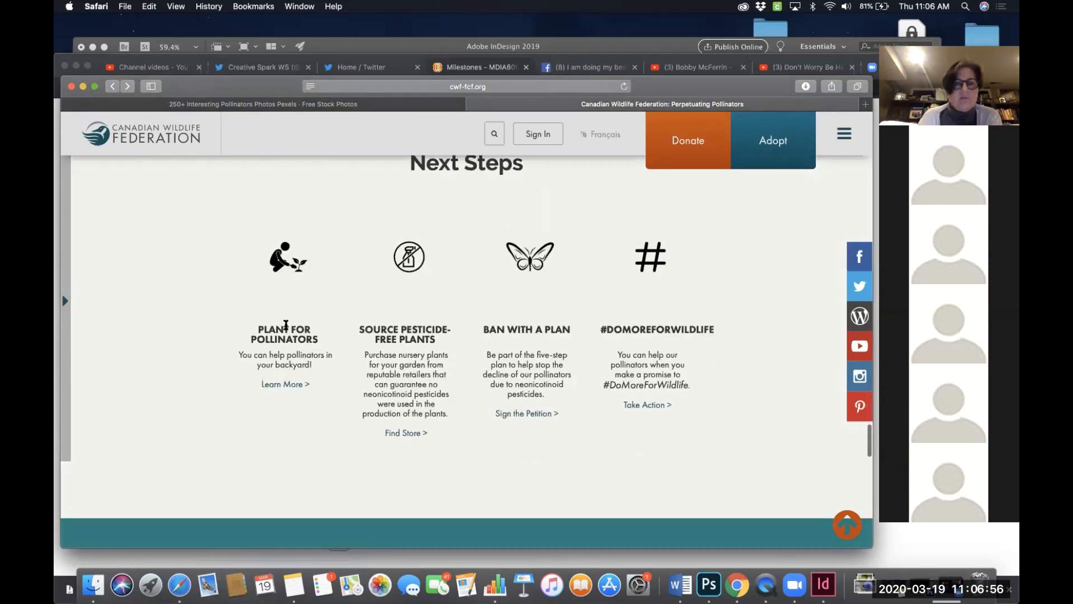
click(285, 385)
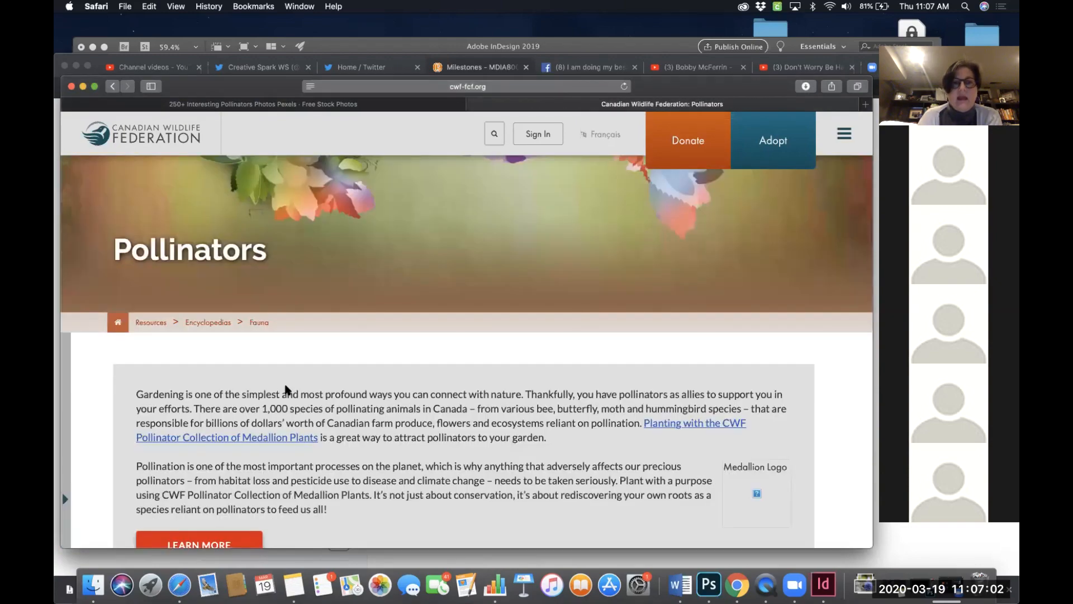
scroll(478, 370, down, 15)
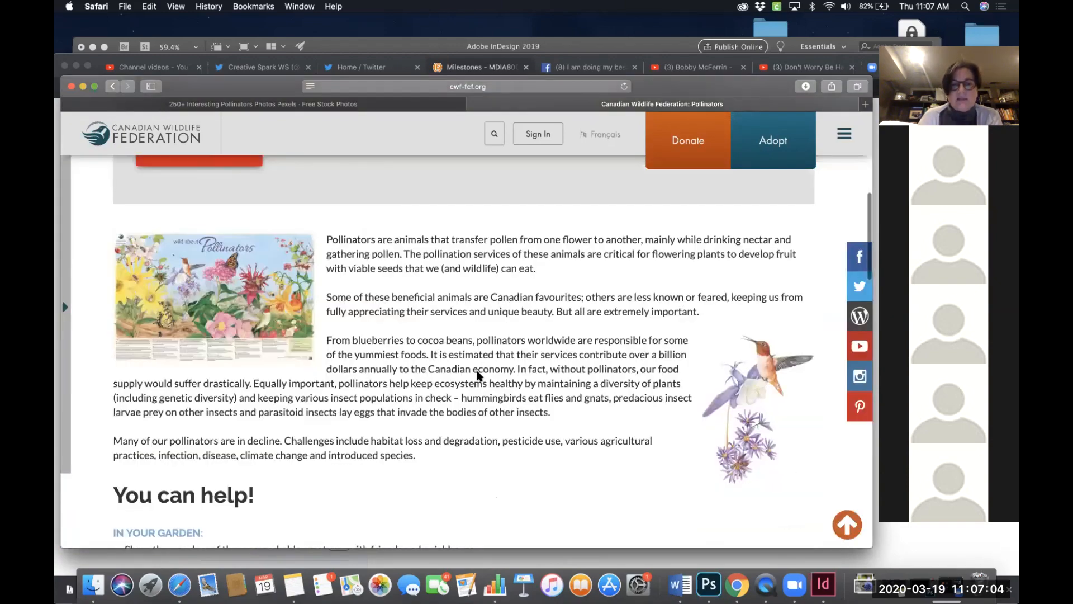
scroll(477, 370, up, 7)
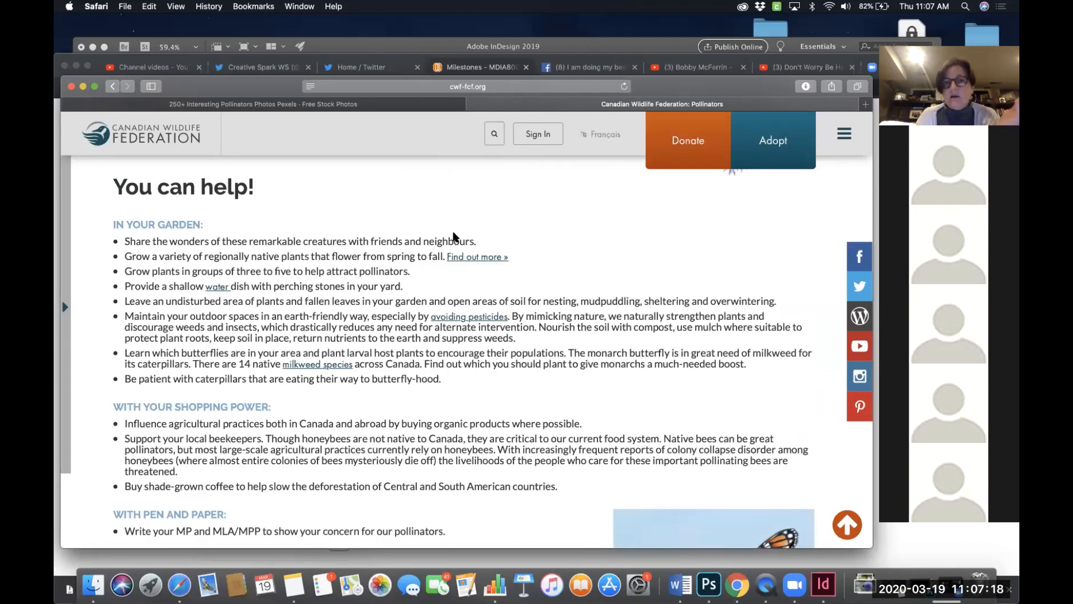
scroll(511, 231, up, 1)
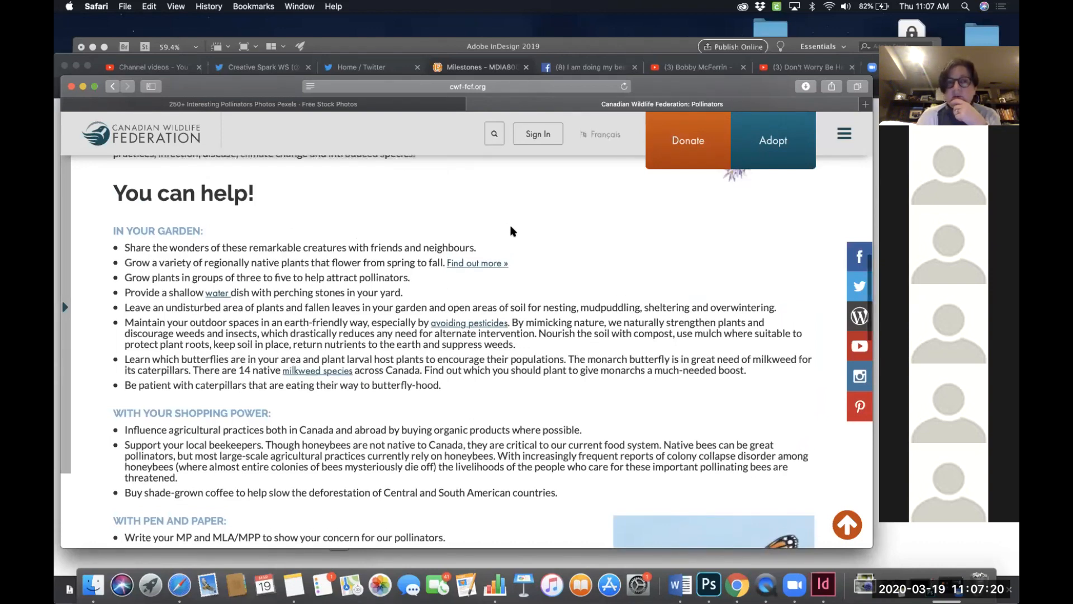
scroll(511, 231, up, 2)
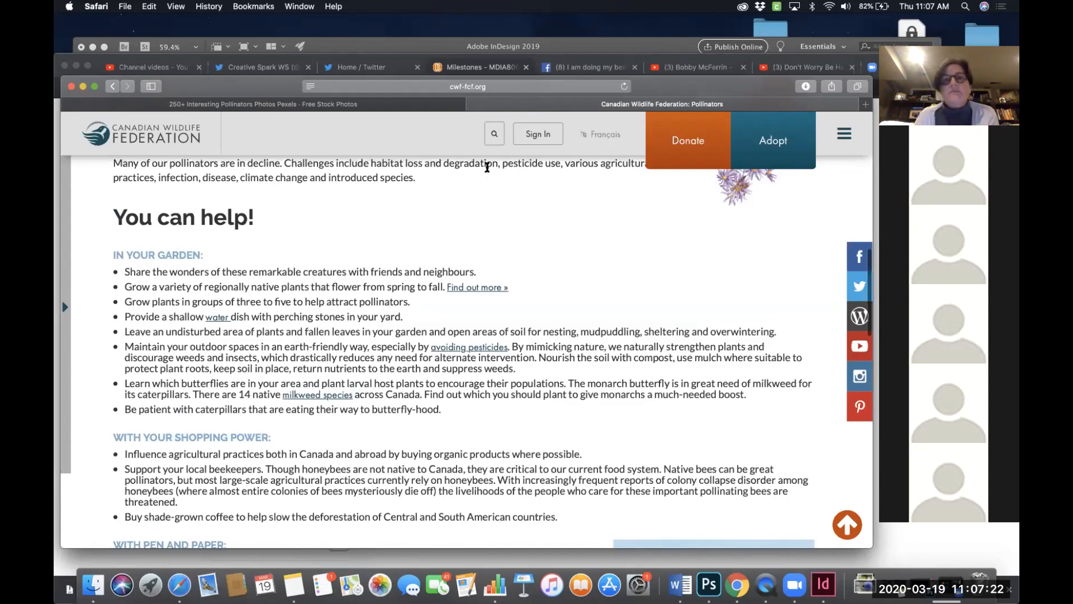
- Copy the web address of the Canadian Wildlife Federation Pollinators page
click(494, 88)
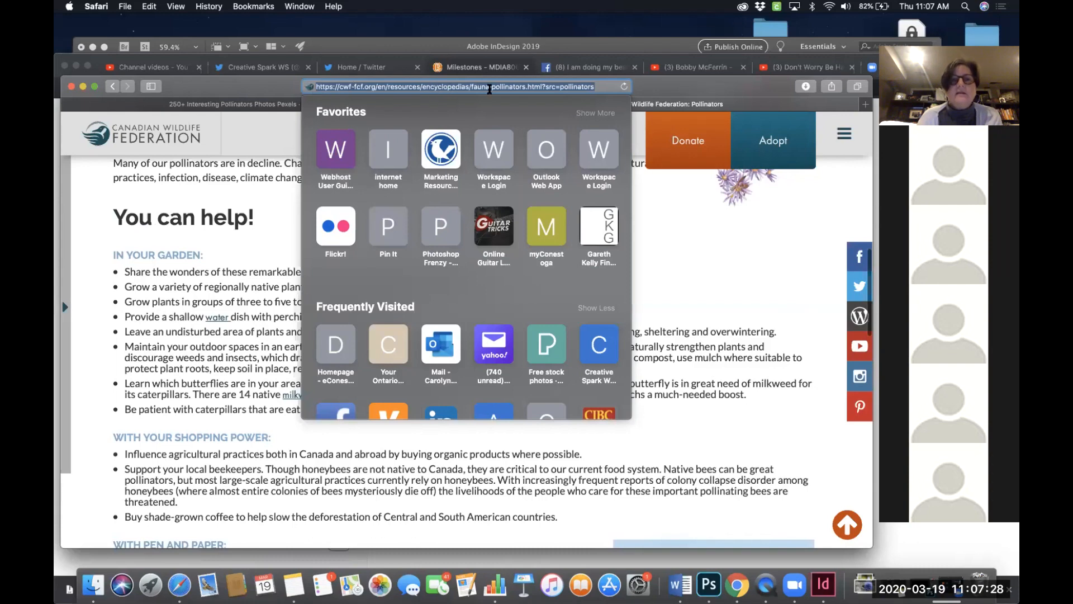
key(Return)
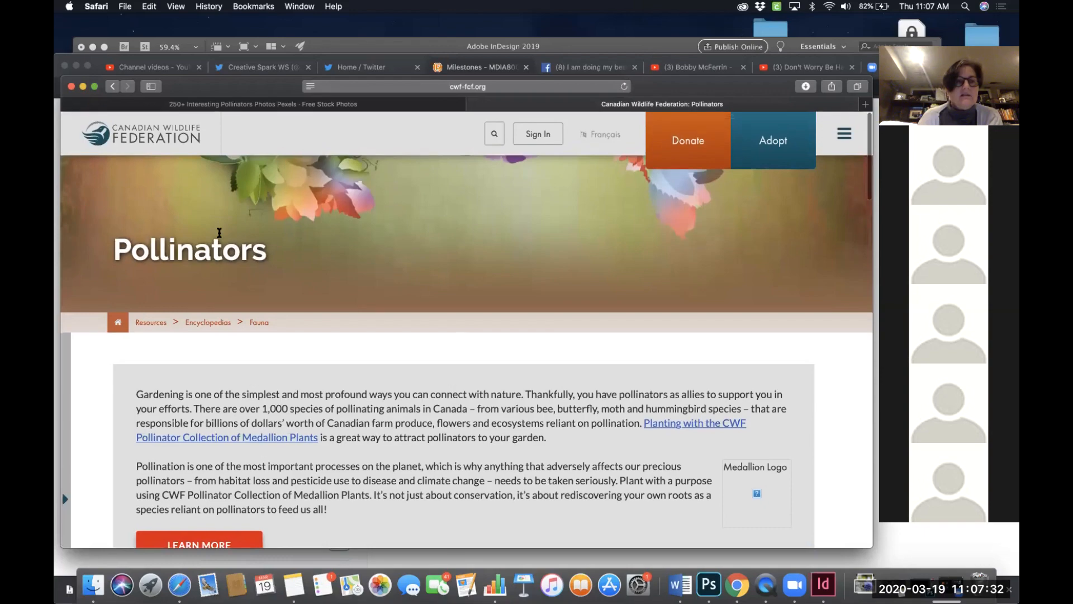
scroll(297, 313, down, 6)
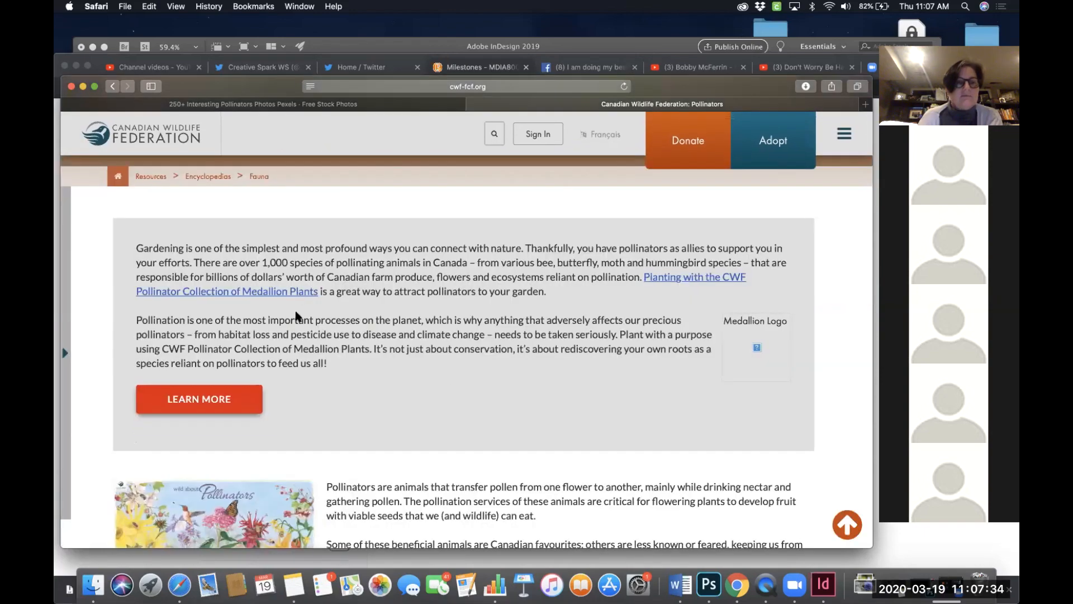
scroll(297, 322, down, 4)
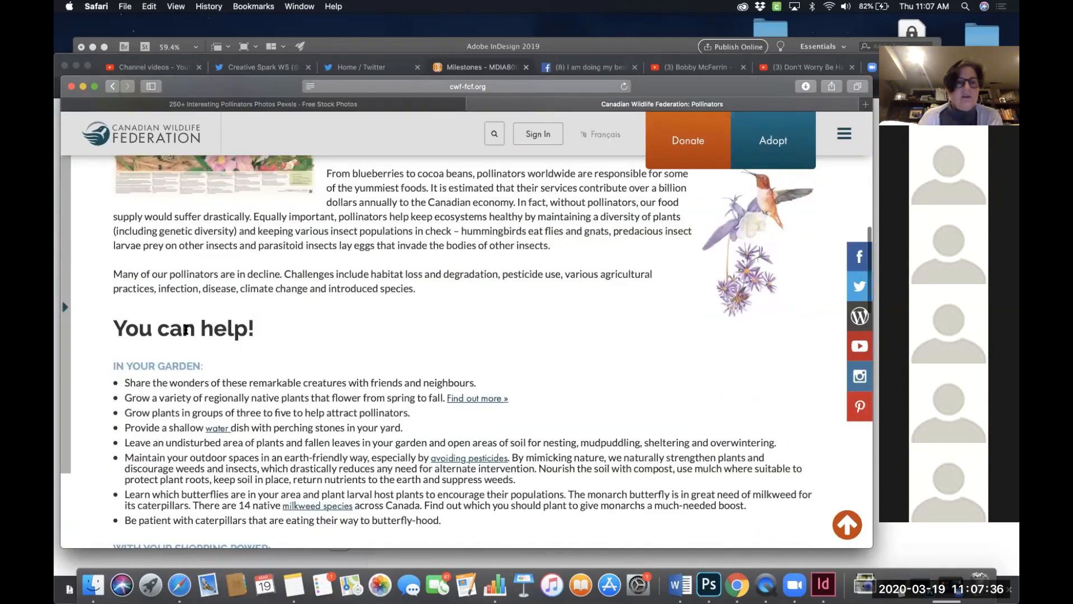
scroll(363, 309, up, 10)
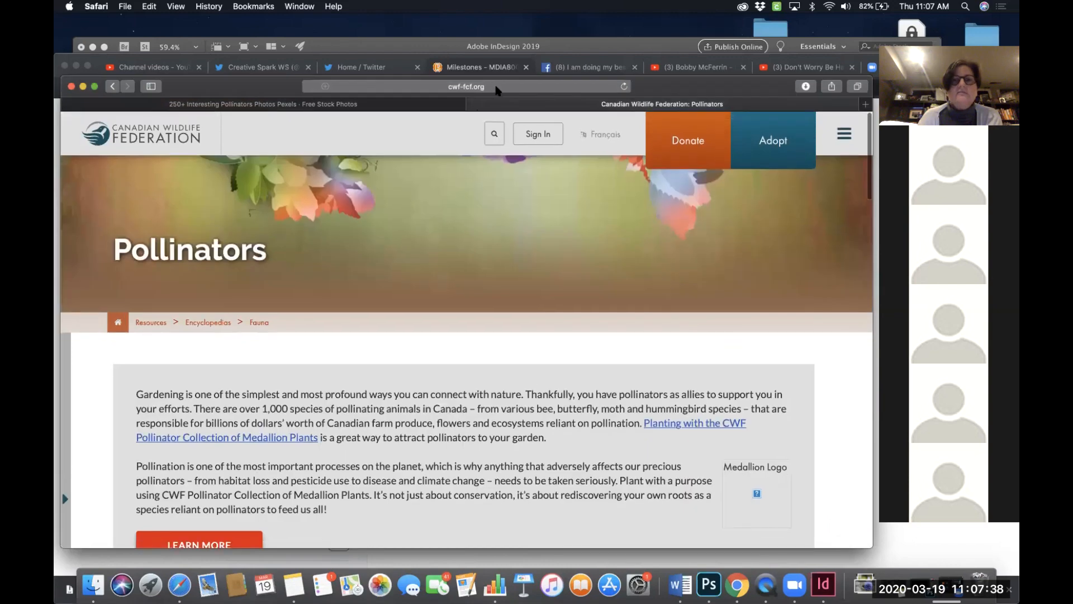
click(496, 88)
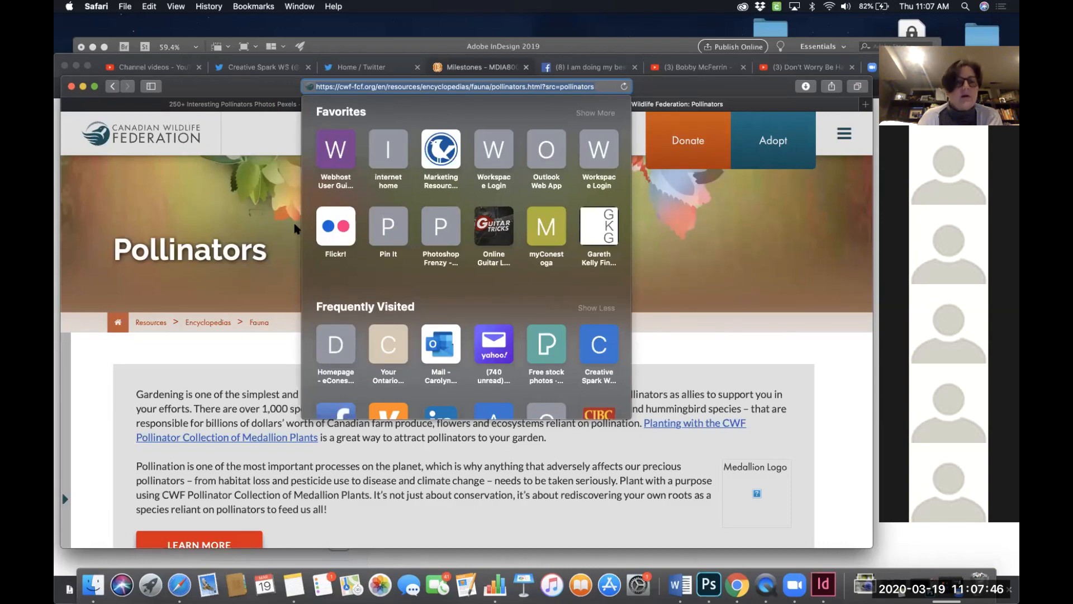
click(214, 334)
scroll(298, 379, down, 3)
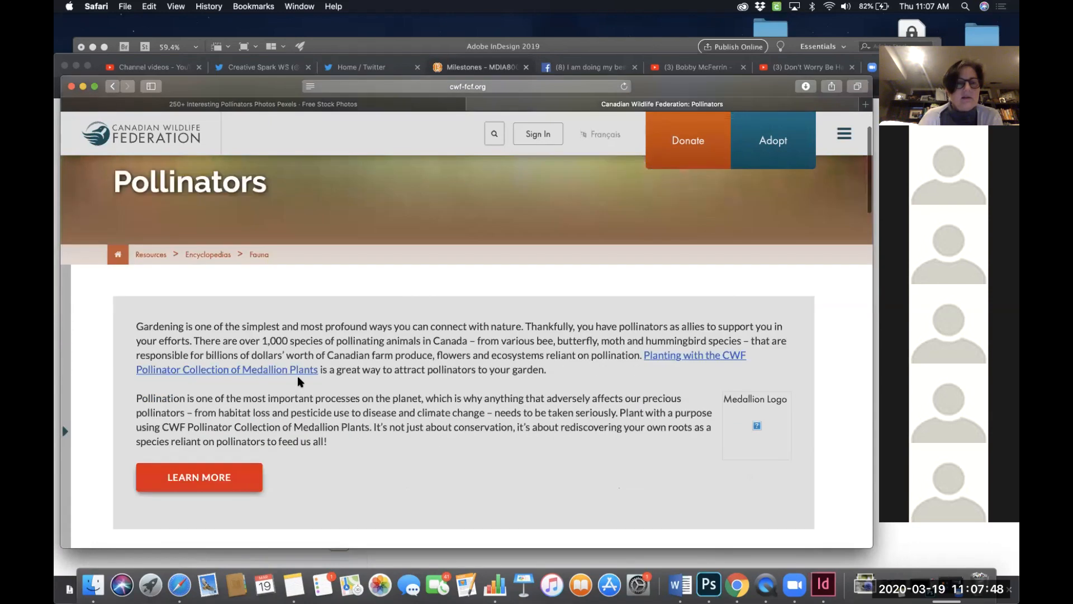
scroll(297, 375, down, 1)
scroll(297, 375, up, 4)
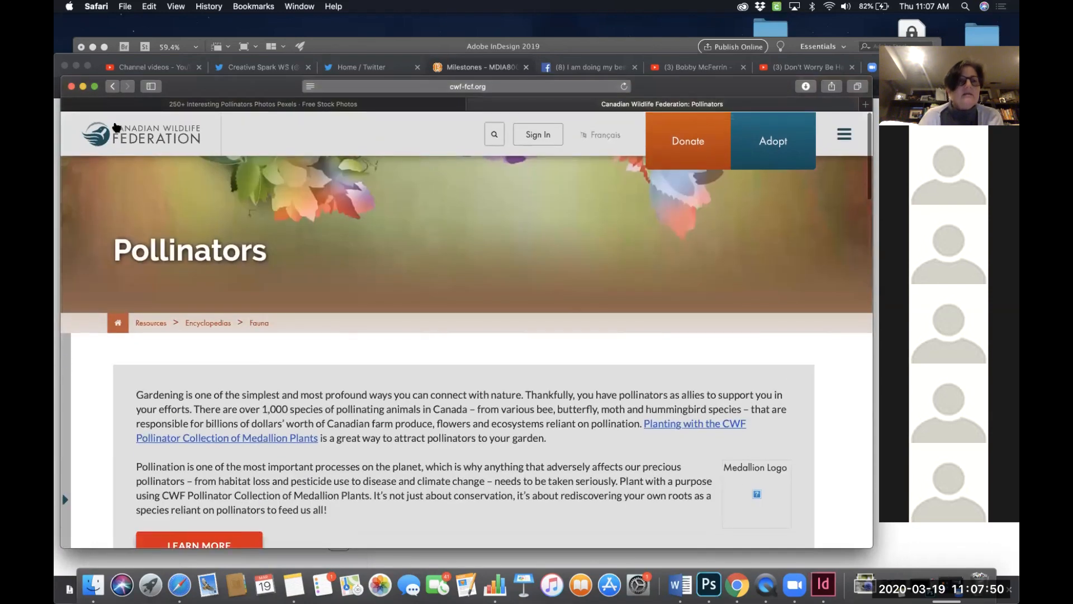
click(113, 87)
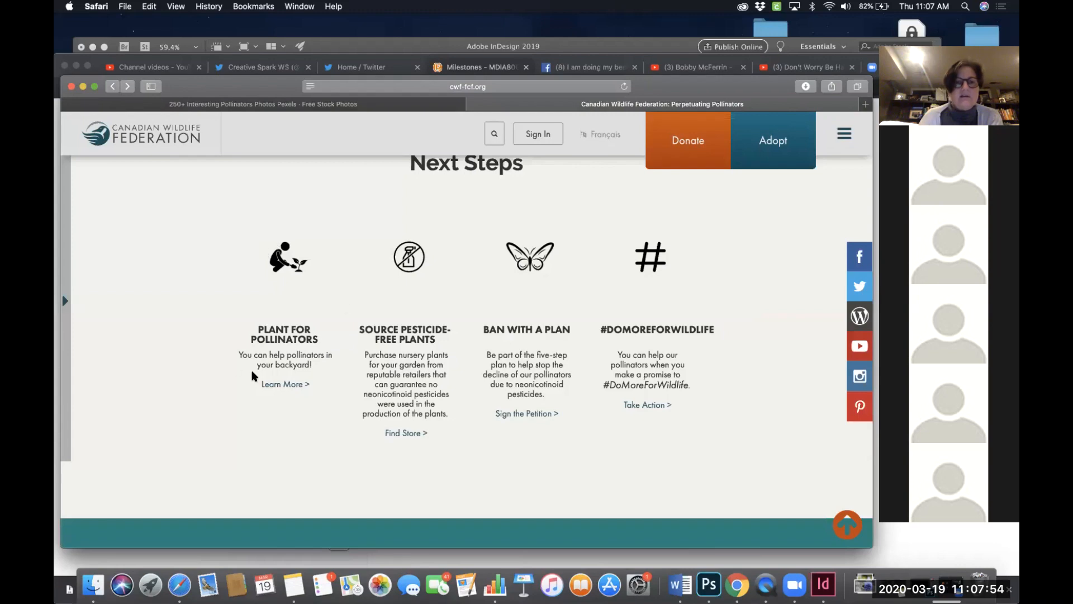
click(283, 386)
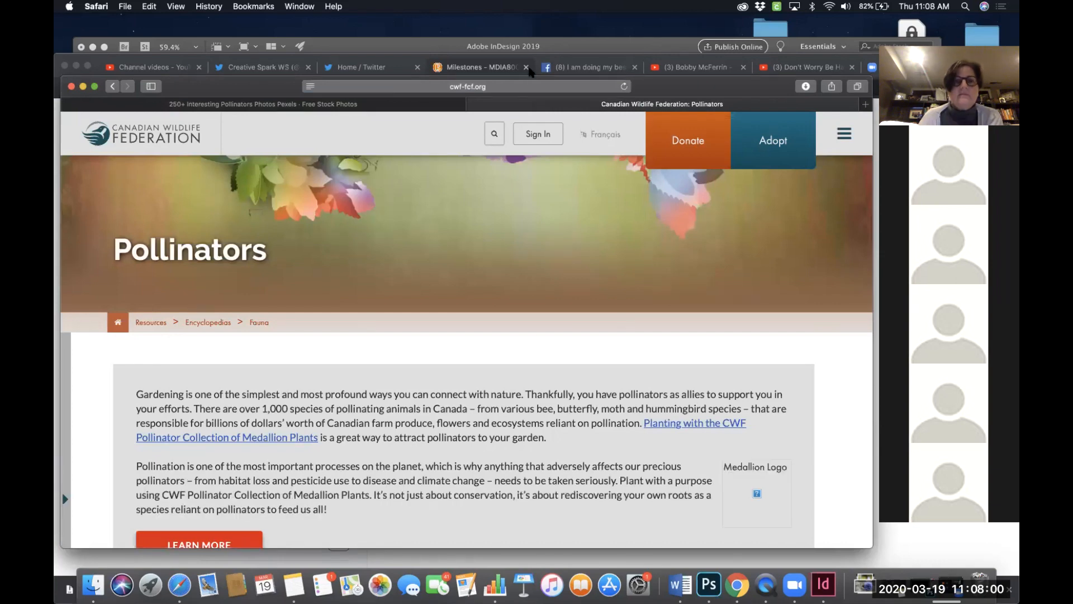
click(519, 87)
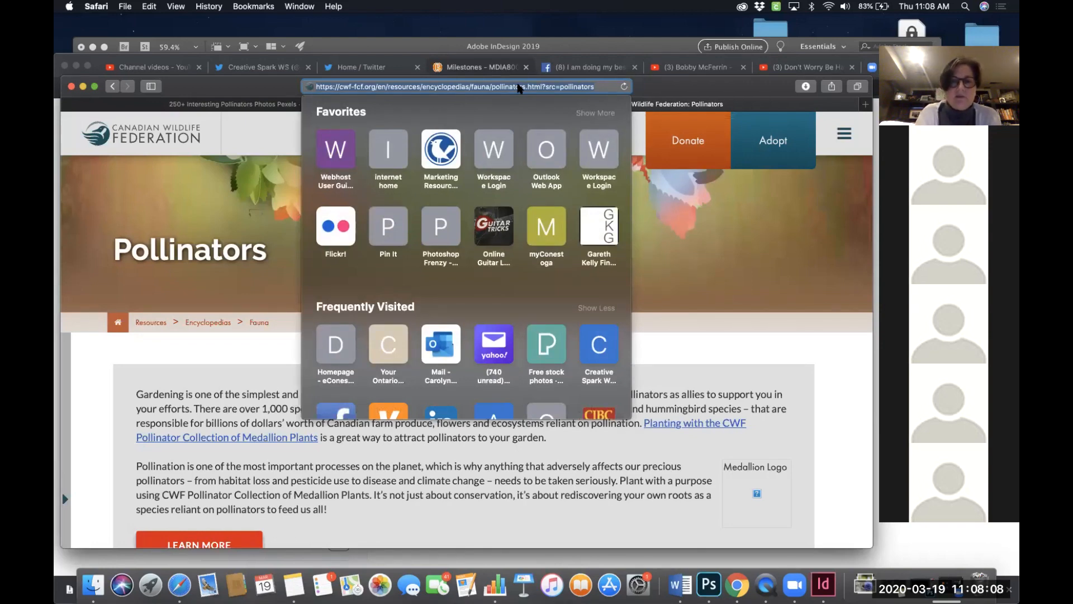
- Switch to InDesign and paste the Pollinators page address below "Link:" in the pasteboard notes frame
click(823, 584)
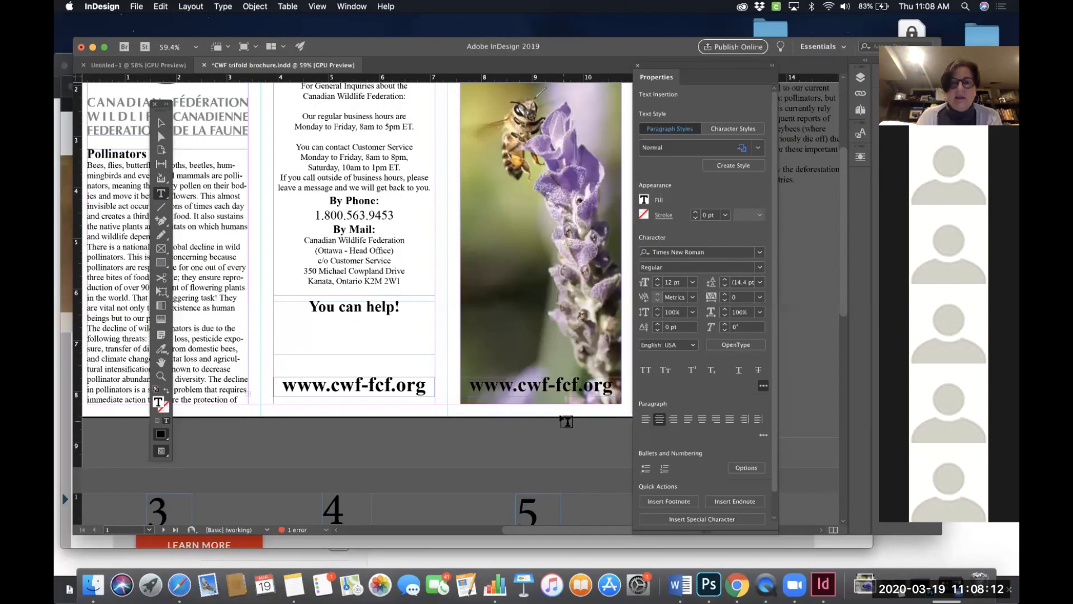
scroll(515, 329, right, 5)
scroll(514, 329, right, 3)
scroll(515, 329, up, 1)
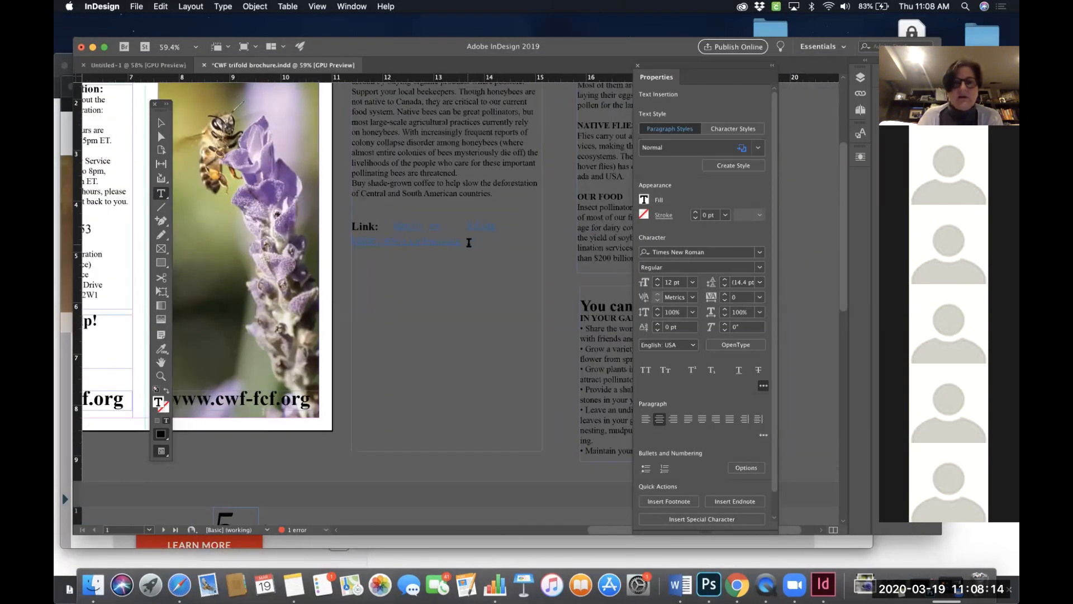
click(448, 269)
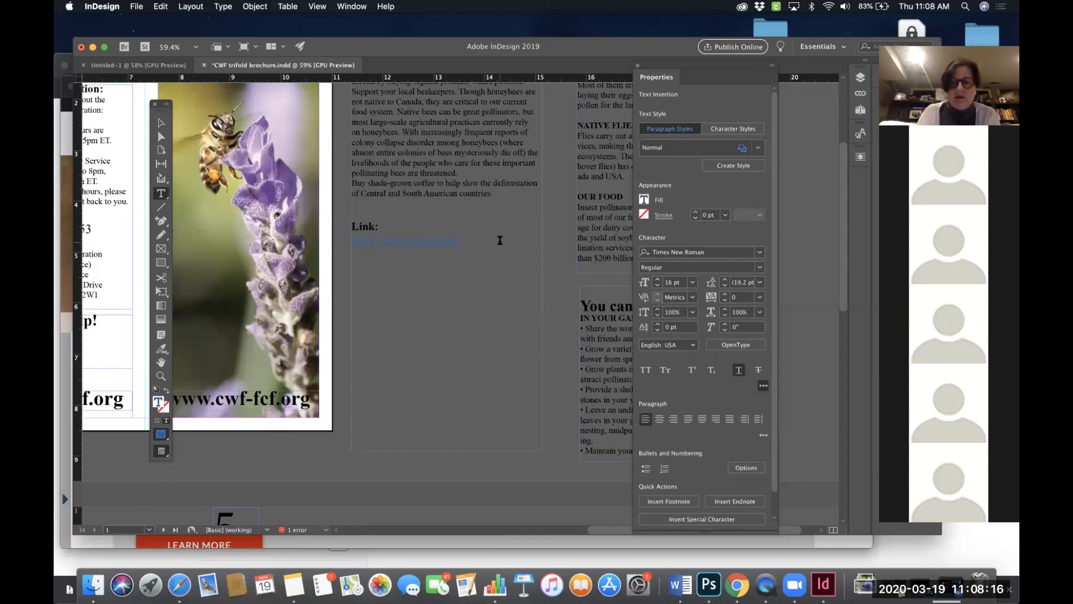
key(super+v)
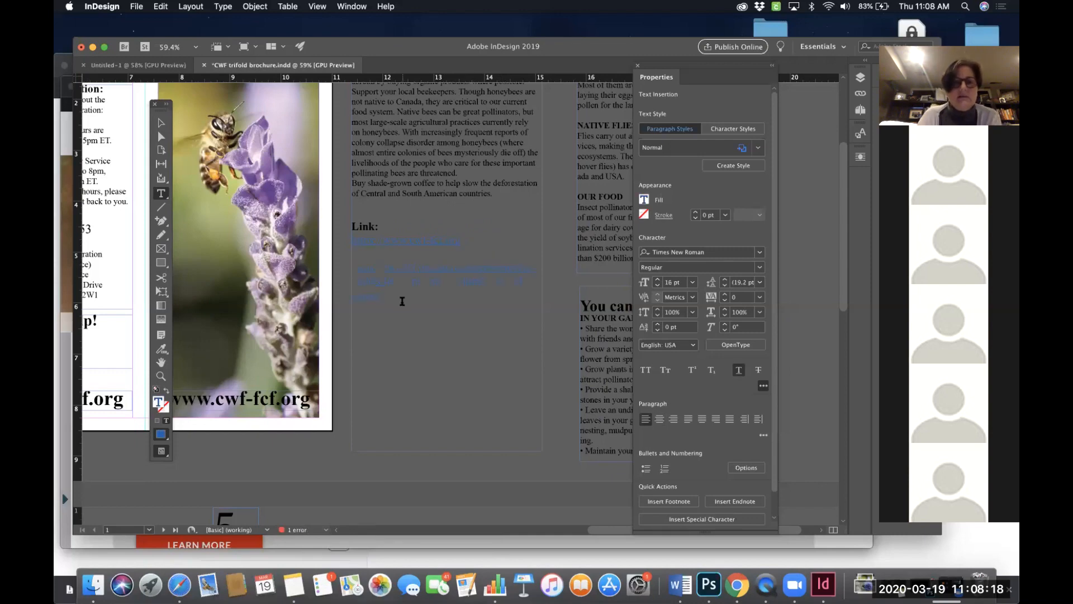
drag(373, 292, 349, 271)
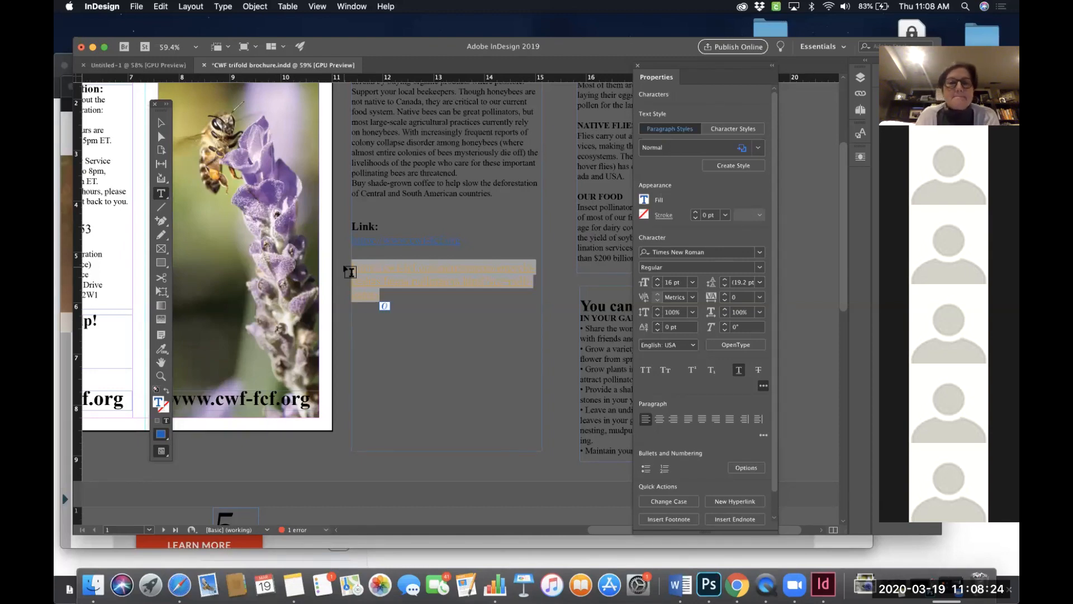
- Start a new paragraph after the "You can help!" heading in the contact panel's text frame
scroll(349, 272, left, 3)
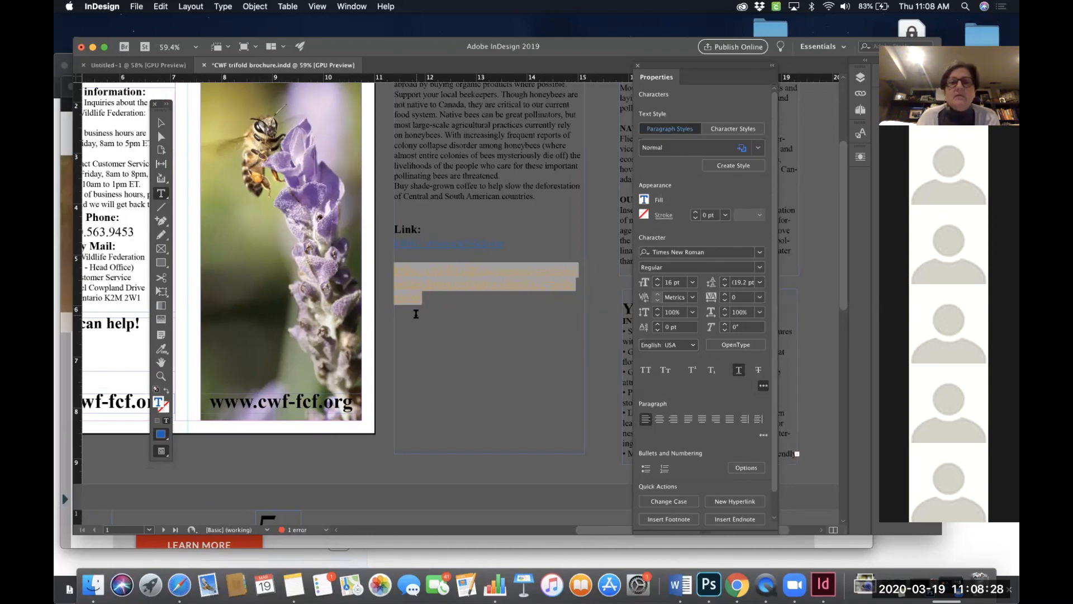
scroll(424, 310, left, 15)
scroll(425, 310, down, 2)
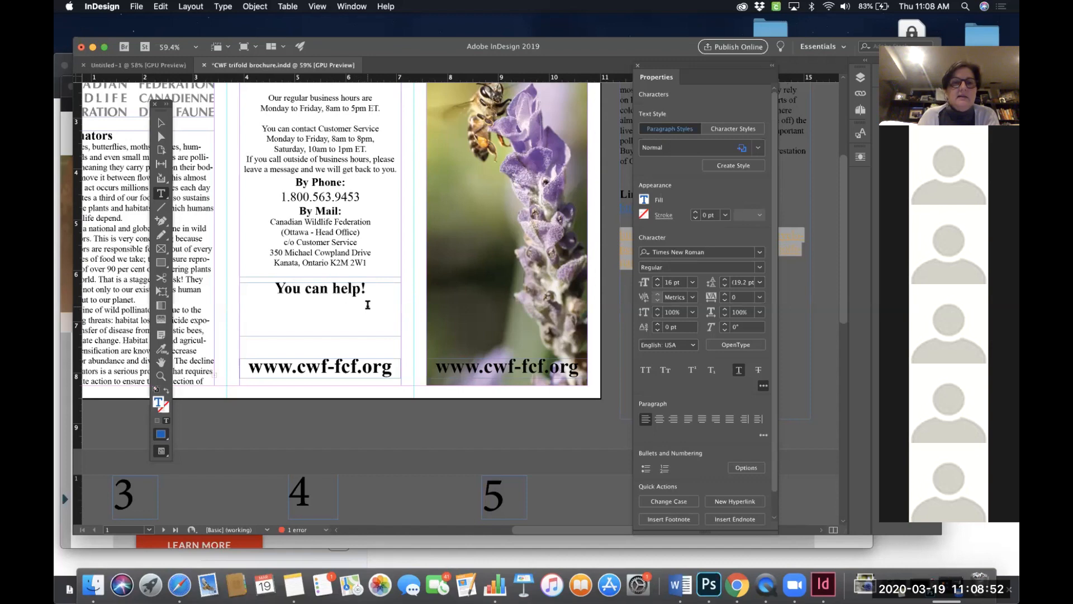
scroll(367, 305, down, 3)
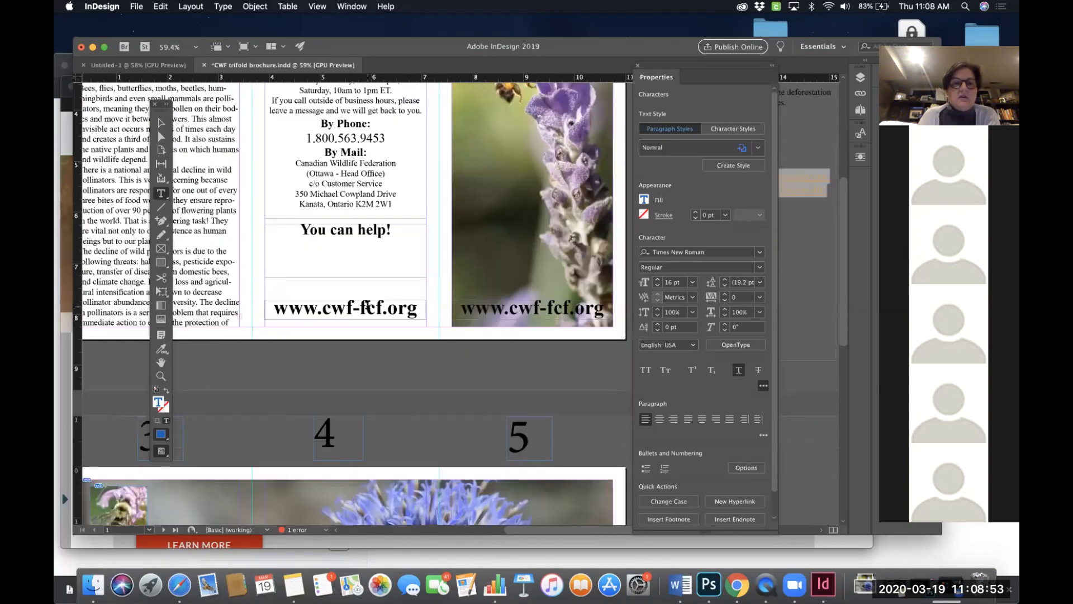
click(394, 231)
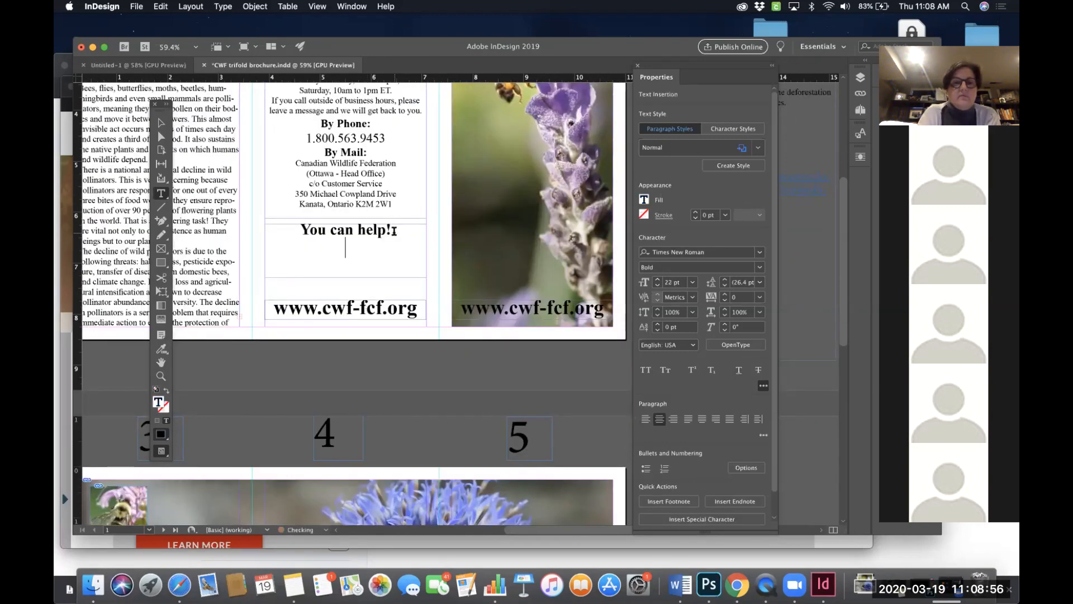
key(Return)
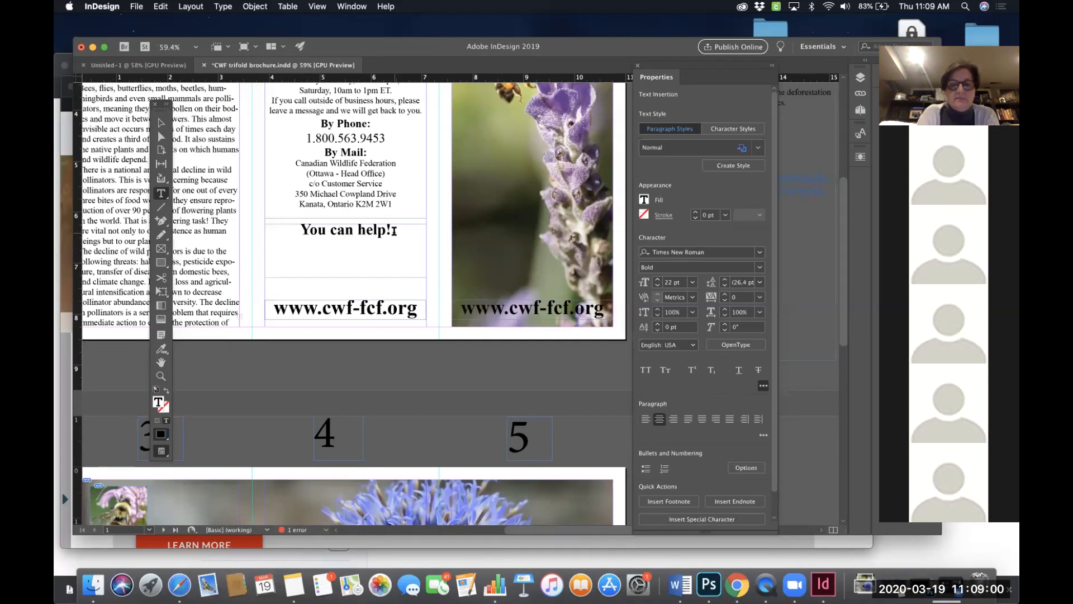
- Begin the new paragraph under "You can help!" with the words "Look for"
text(Lokk)
key(BackSpace)
key(BackSpace)
text(o)
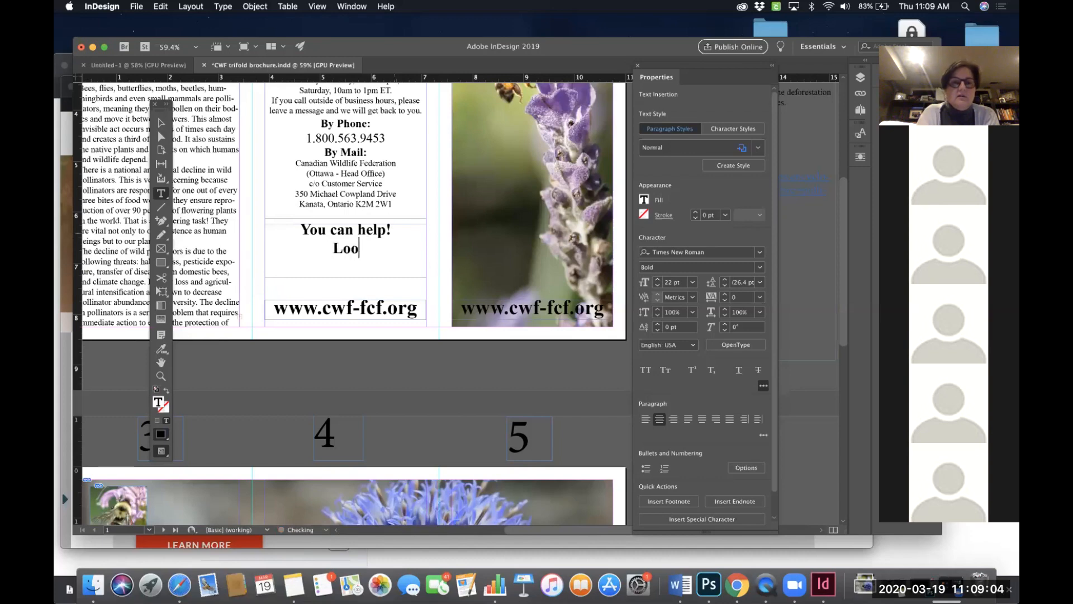
text(k for )
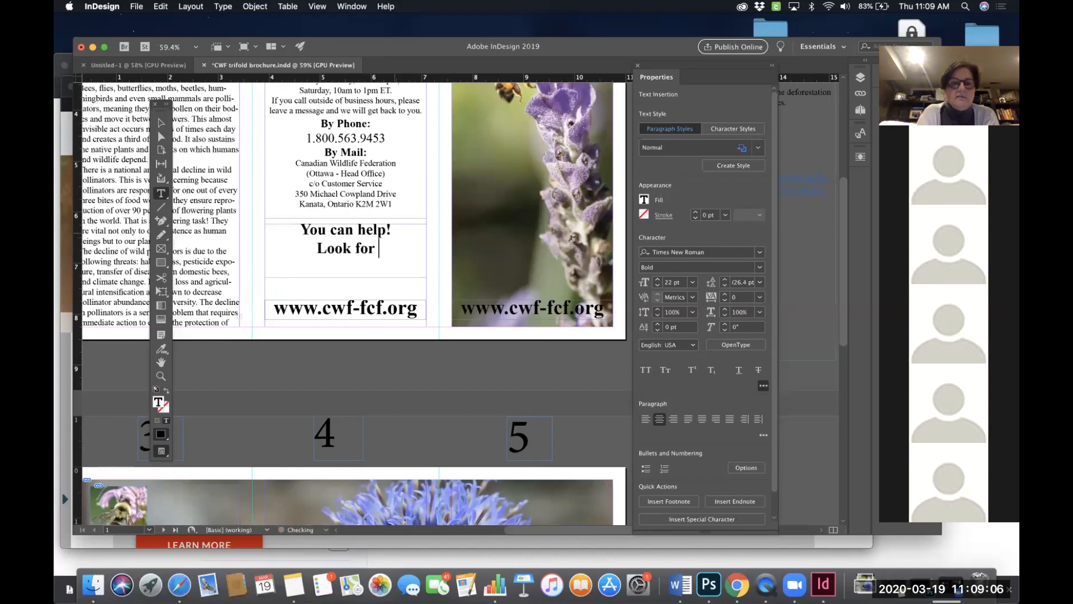
text(plan)
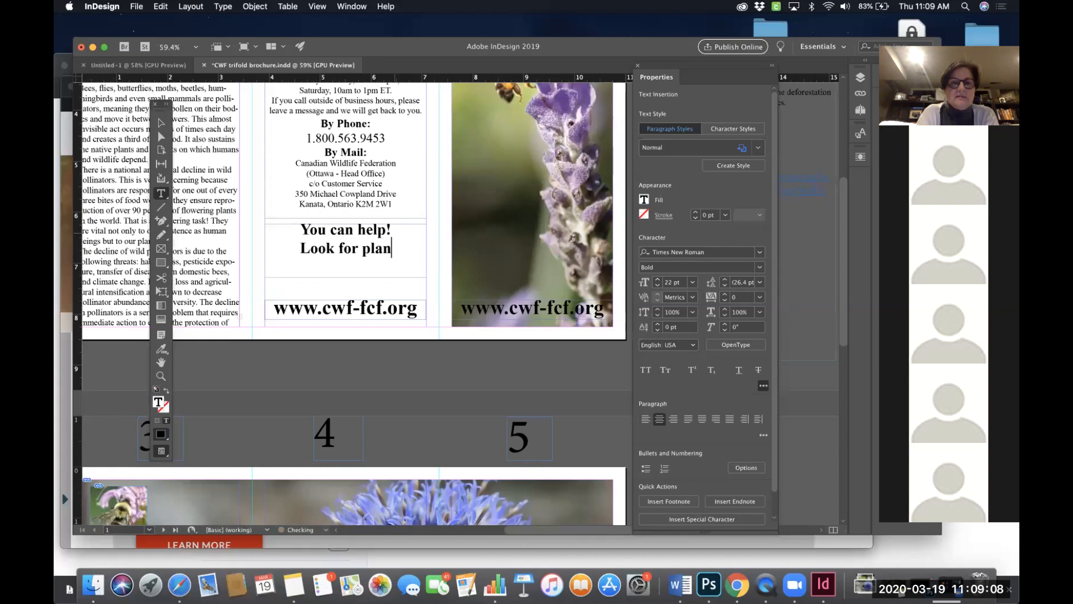
key(BackSpace)
key(BackSpace)
key(BackSpace)
key(BackSpace)
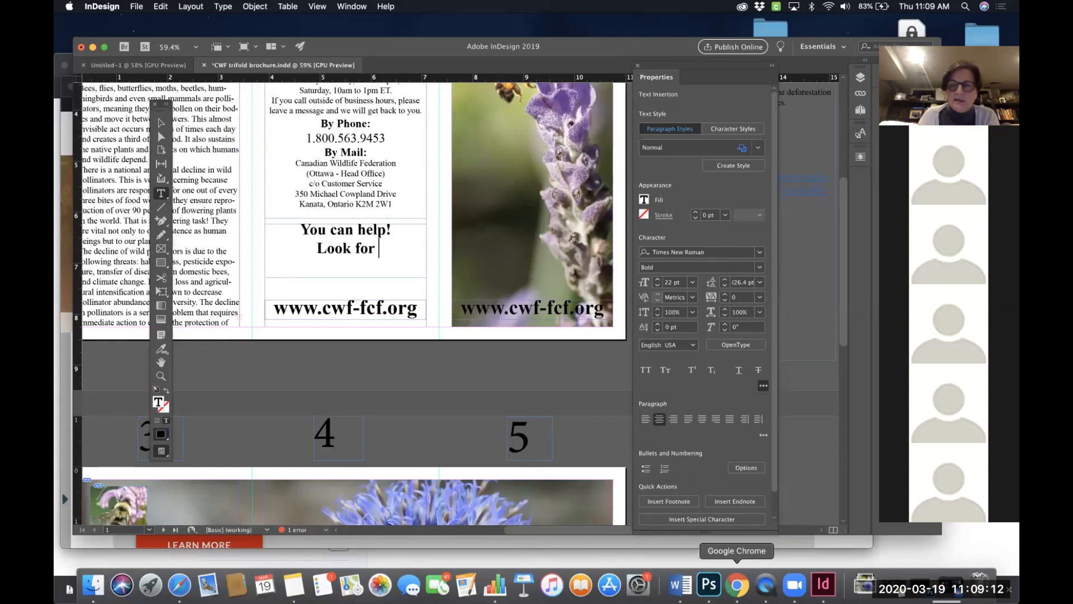
- Review the Canadian Wildlife Federation Pollinators and Perpetuating Pollinators web pages for the plant-for-pollinators wording
click(737, 584)
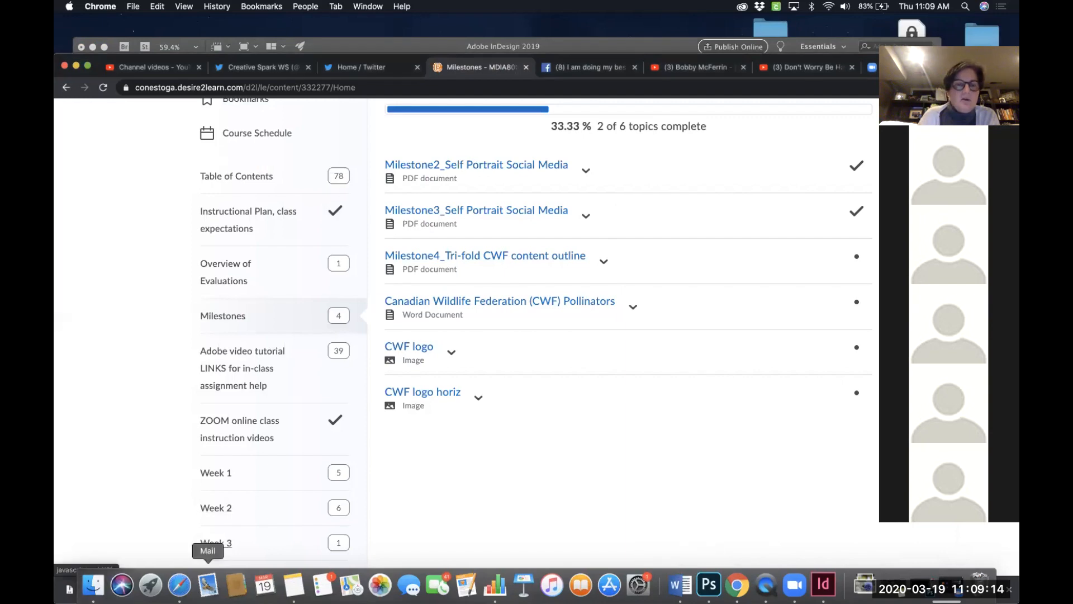
click(180, 584)
scroll(338, 473, down, 5)
scroll(338, 473, down, 5)
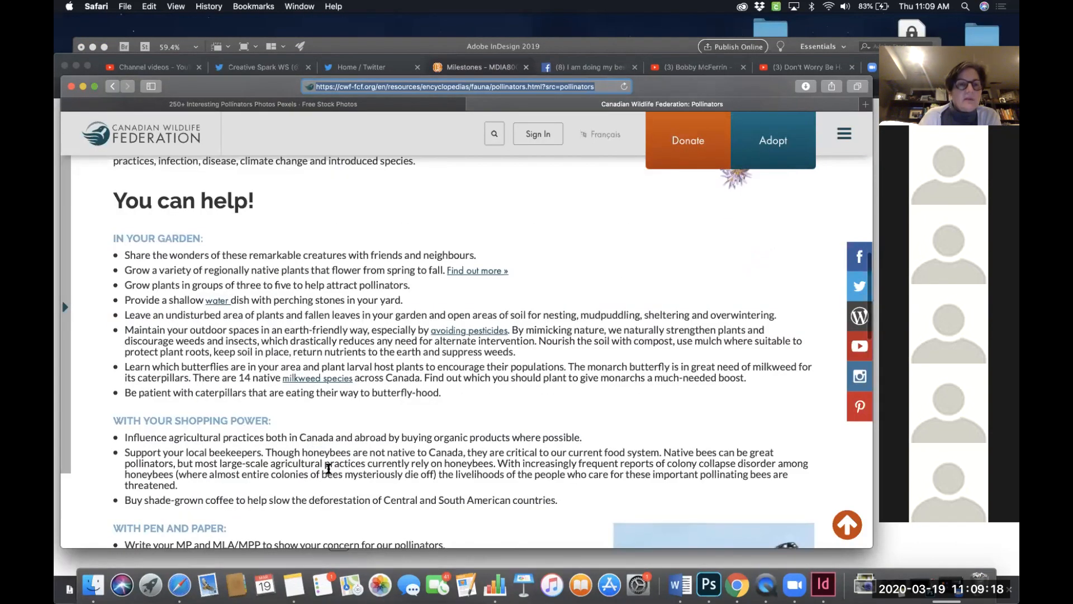
scroll(329, 469, down, 2)
scroll(328, 468, up, 4)
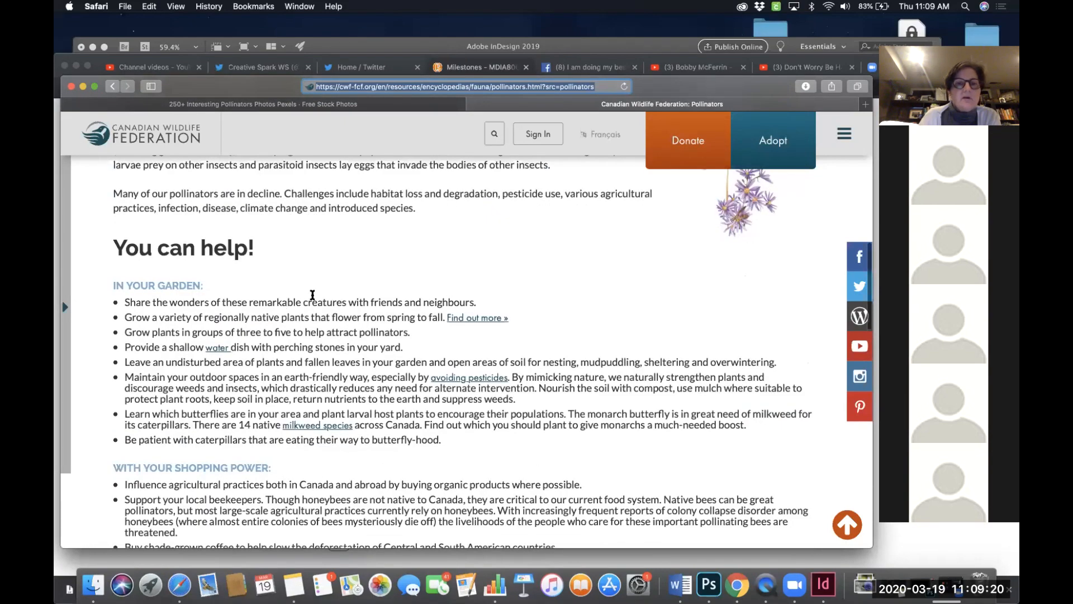
scroll(321, 288, up, 2)
scroll(322, 287, up, 10)
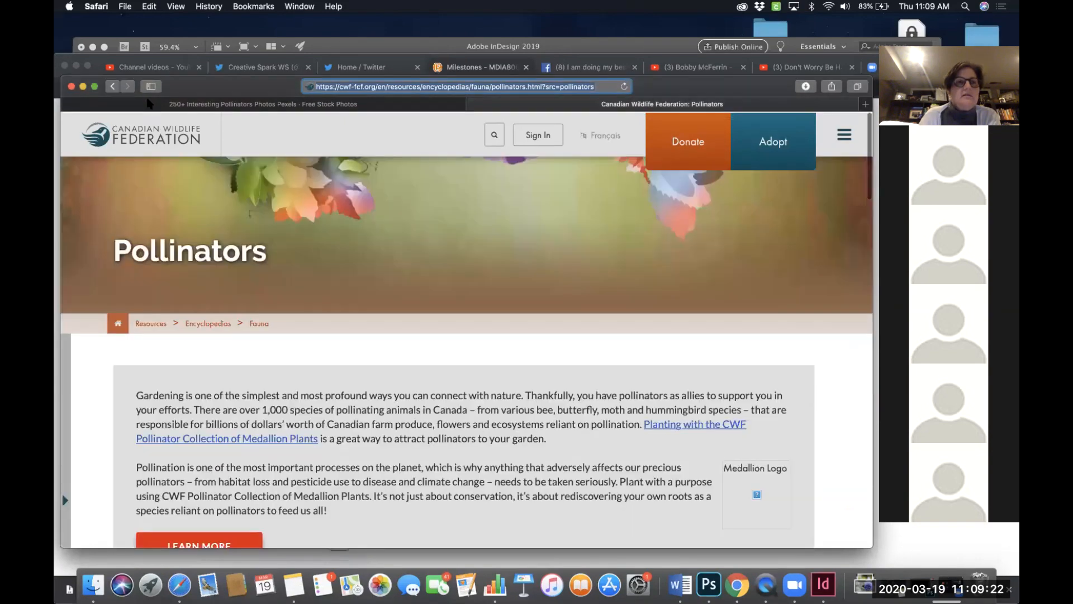
click(113, 86)
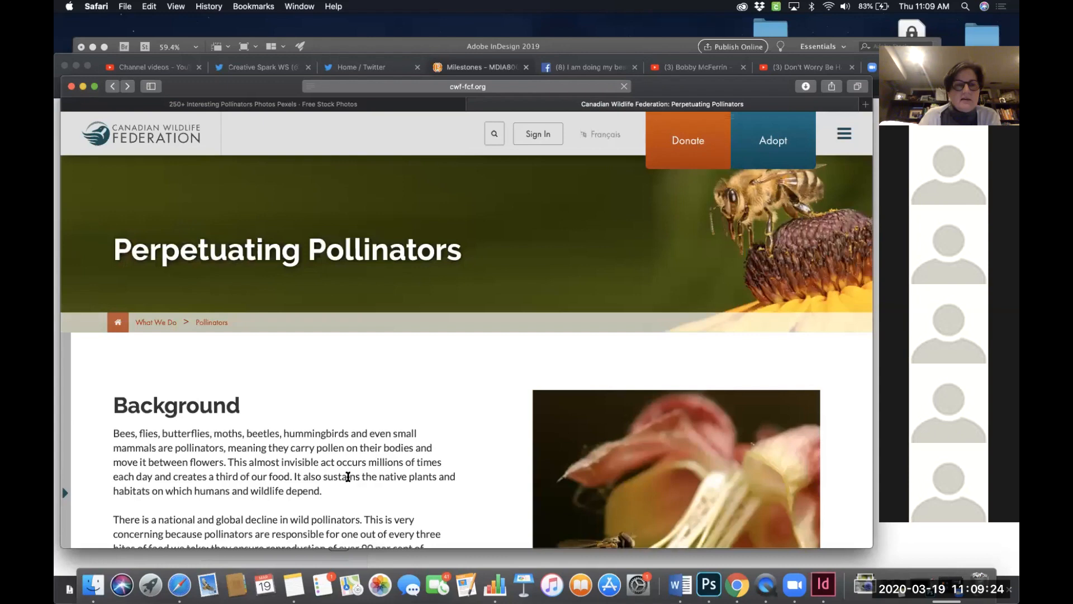
scroll(346, 482, down, 20)
scroll(346, 482, up, 5)
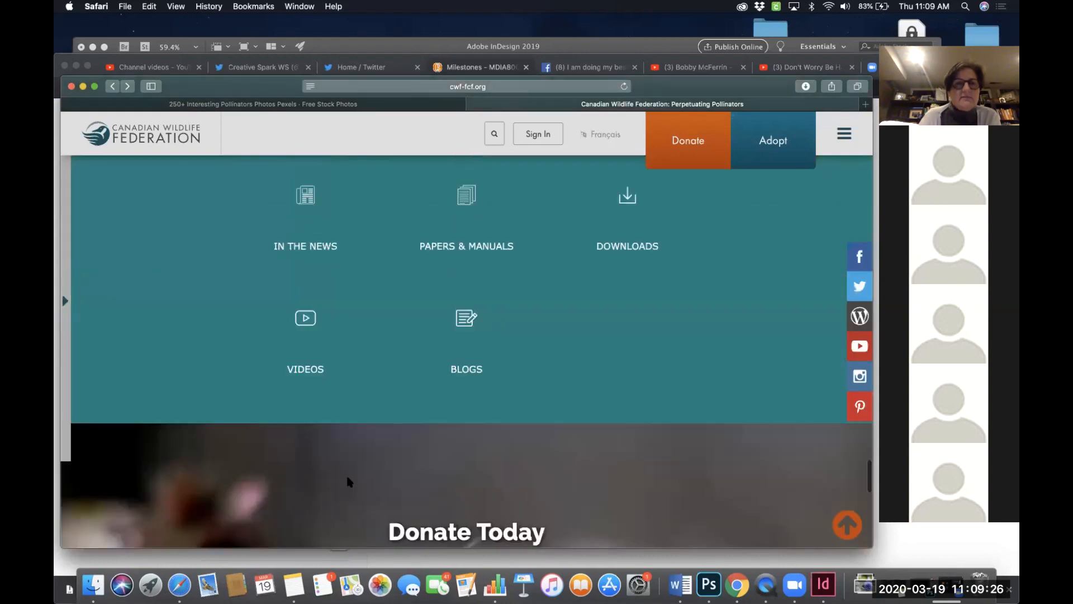
scroll(351, 415, up, 6)
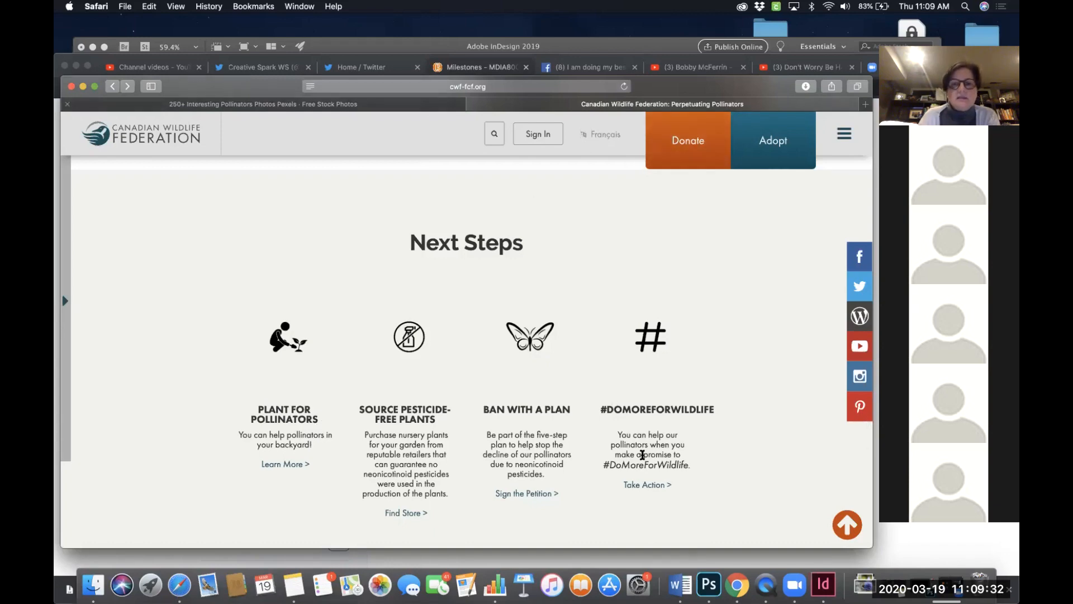
click(737, 584)
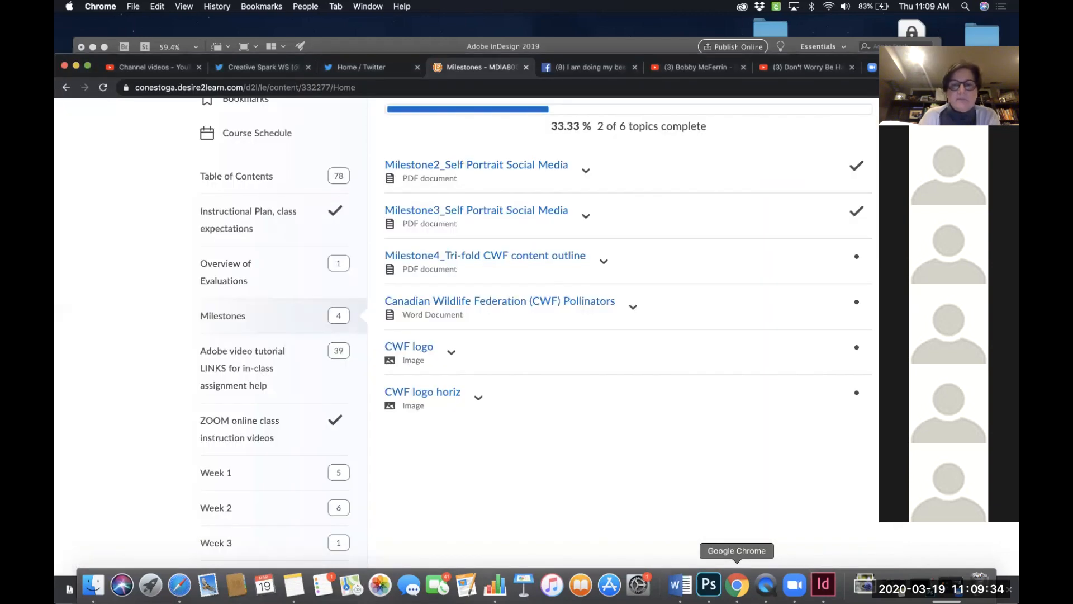
click(823, 584)
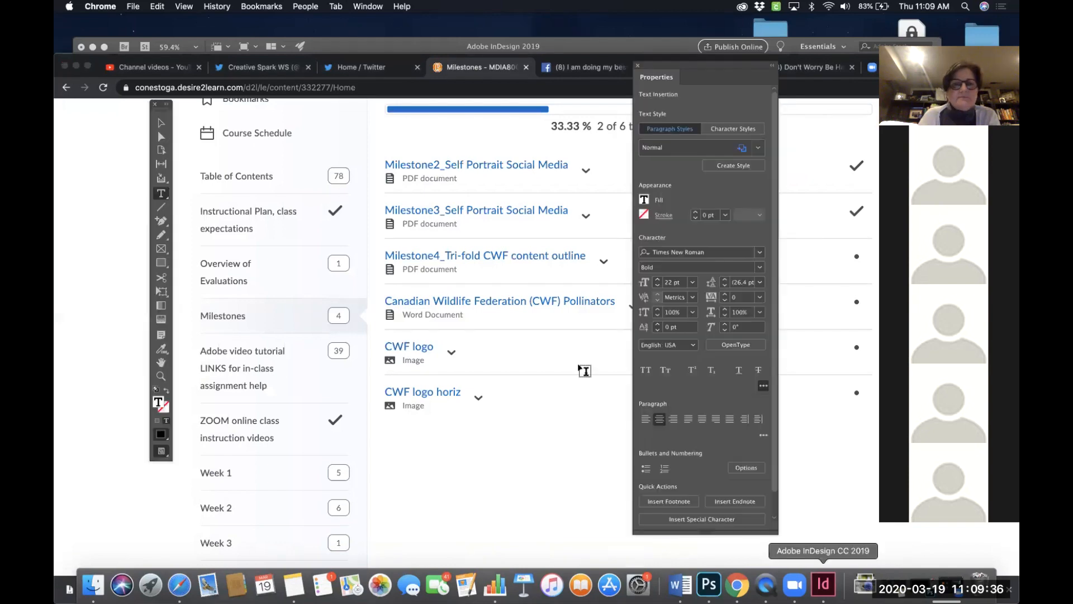
- Complete the paragraph to read "Look for Plant for Pollinators on our website"
text(Plant for Pol)
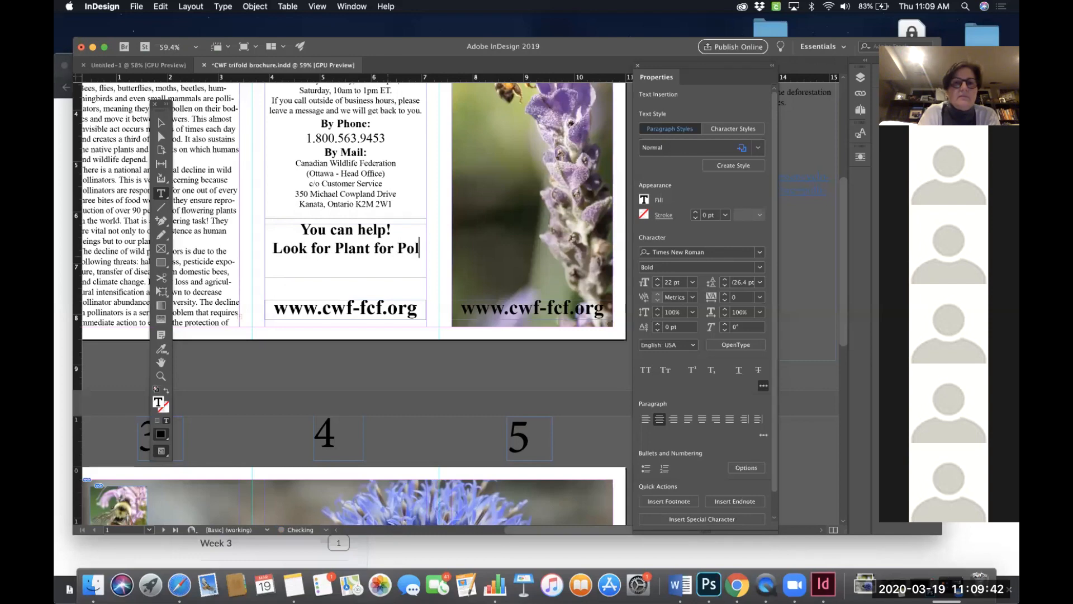
text(linatio)
key(BackSpace)
key(BackSpace)
text(ors)
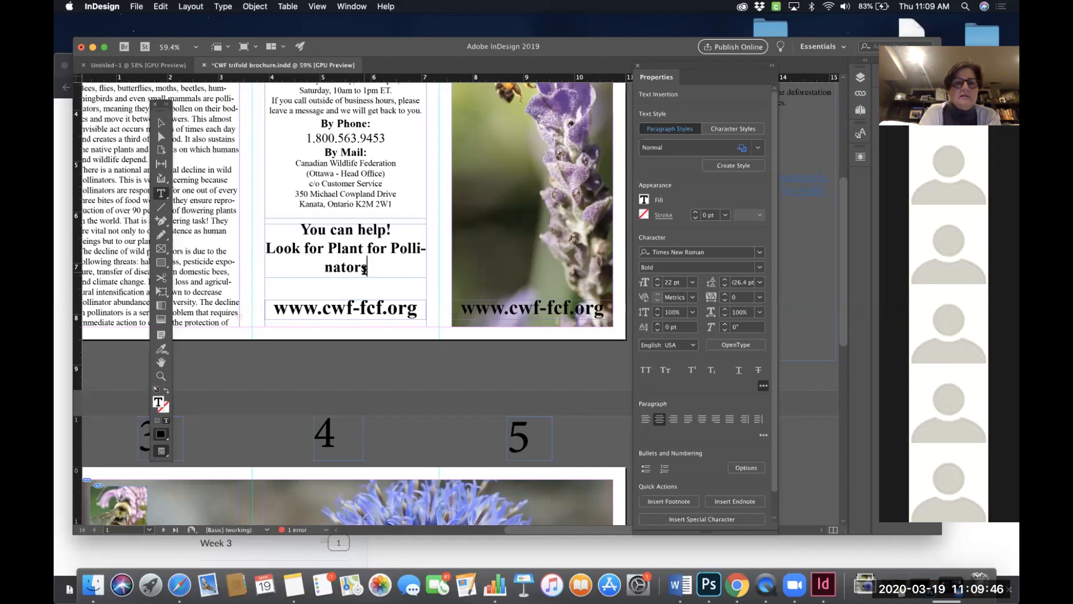
text( on o)
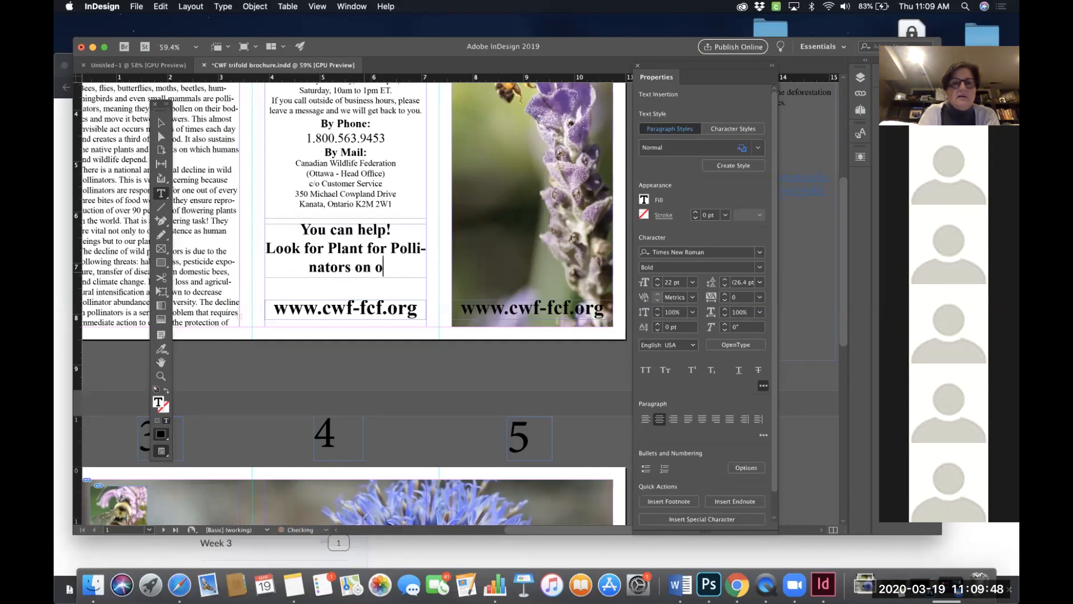
text(ur website)
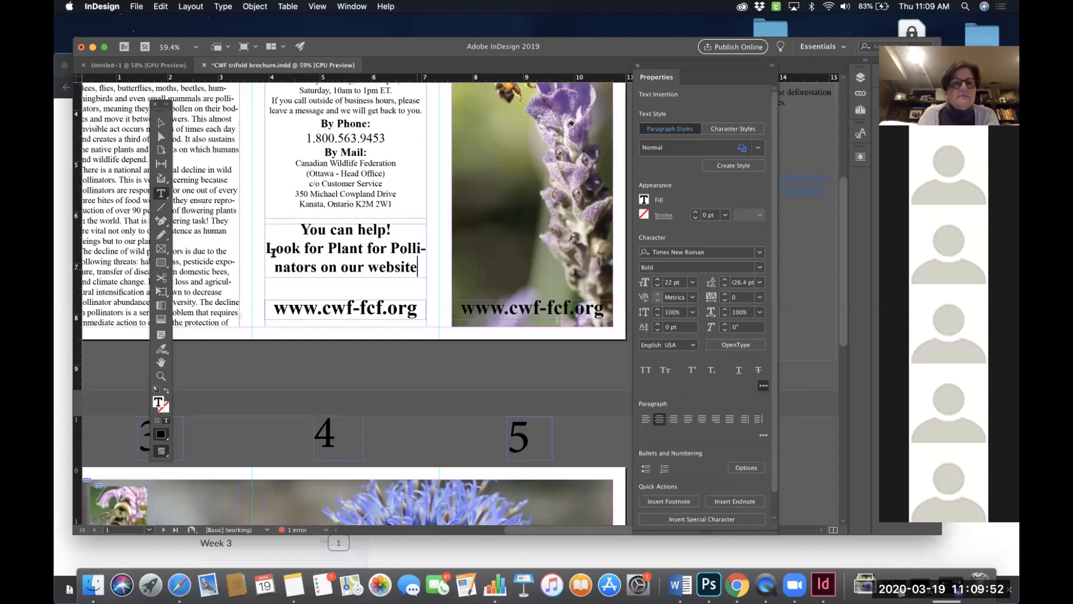
- Set the new paragraph's text to 18 pt in the Regular font style
shift+click(269, 250)
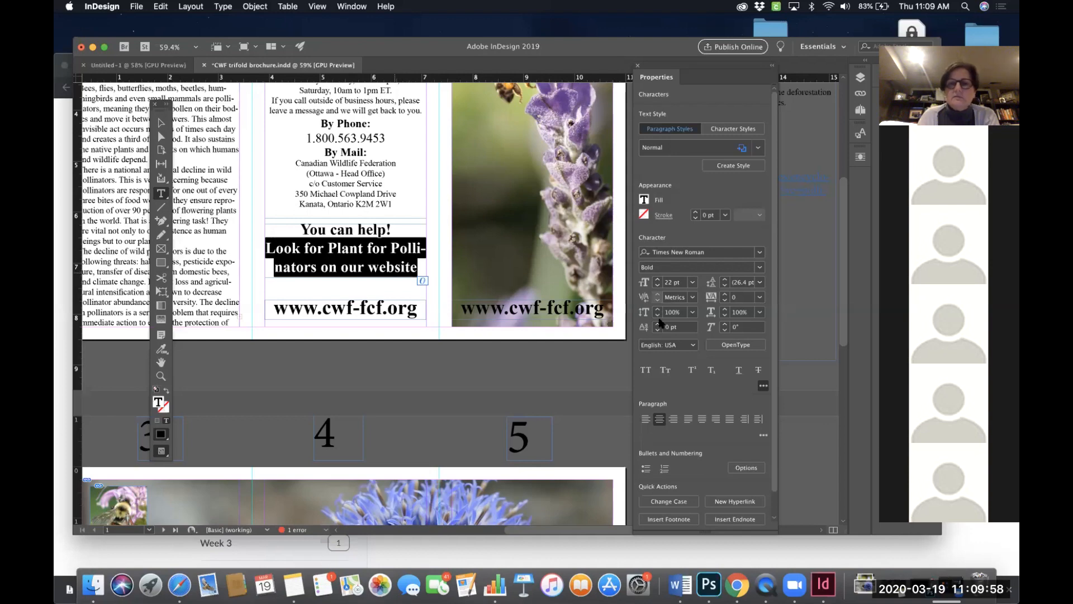
click(657, 285)
click(657, 285)
click(657, 285)
click(658, 286)
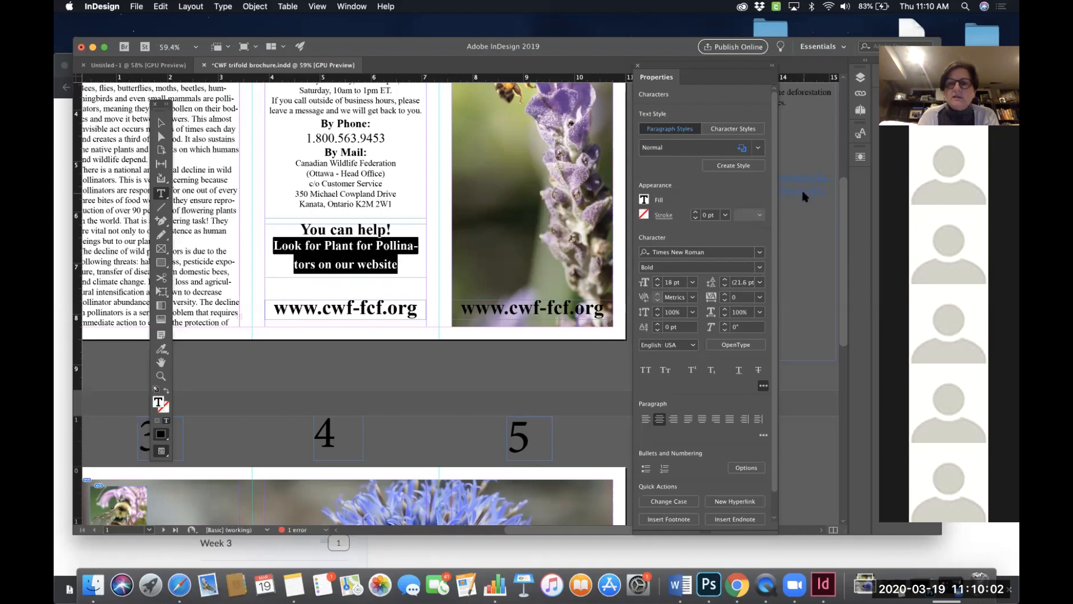
click(760, 267)
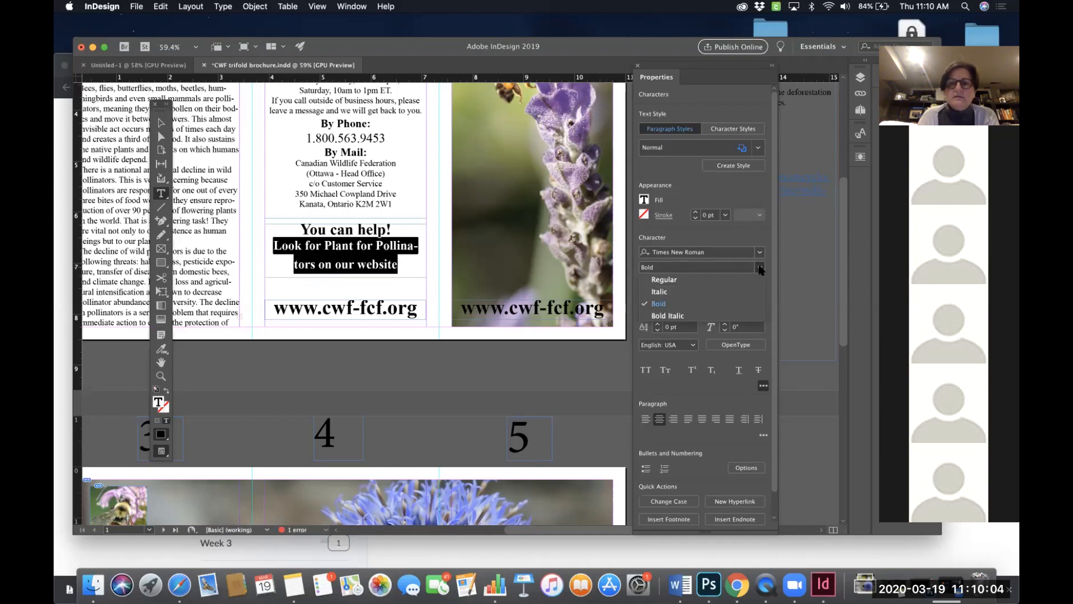
click(664, 279)
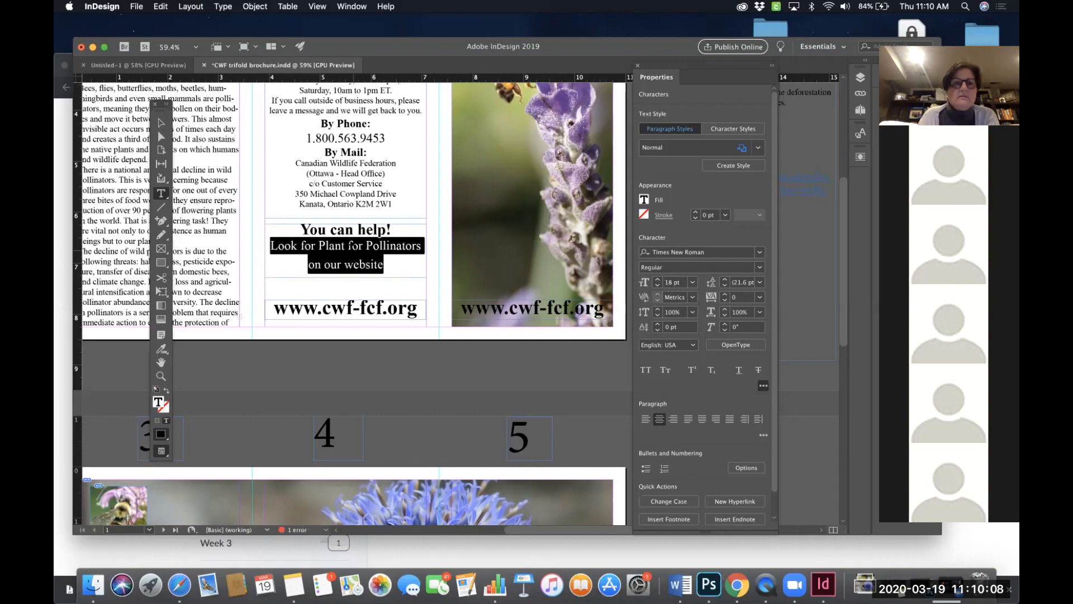
- Break the line after "Look for" and delete the trailing "on our website" text
click(320, 244)
key(Return)
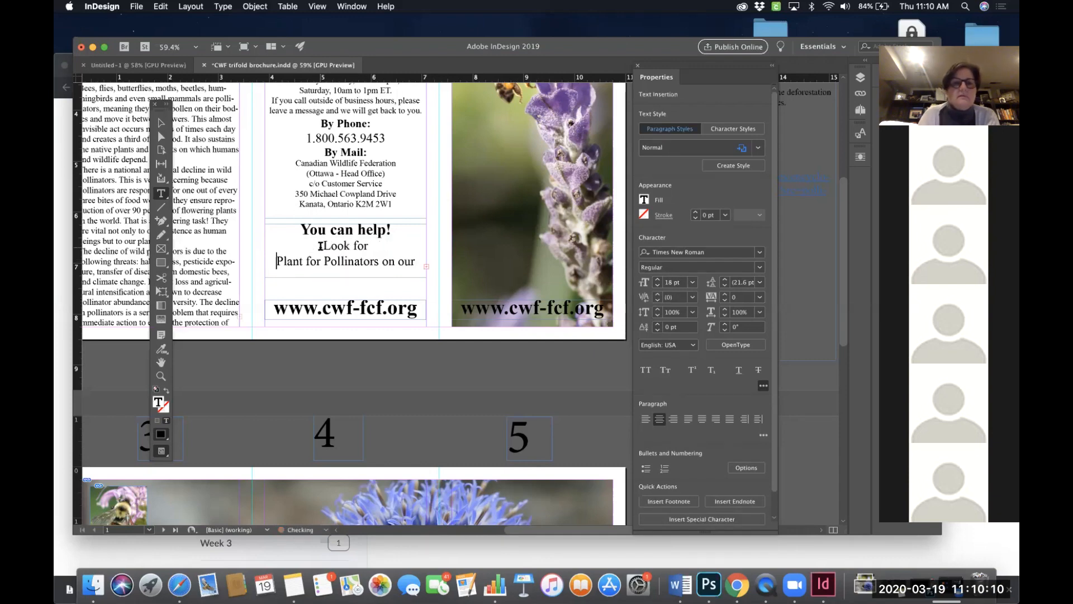
drag(343, 283, 339, 272)
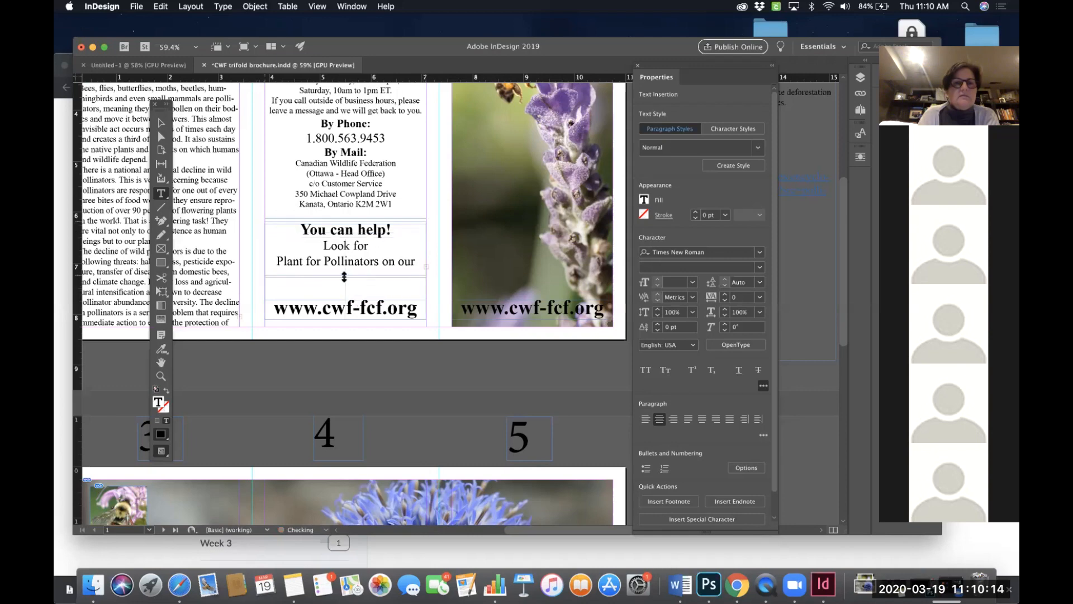
click(161, 124)
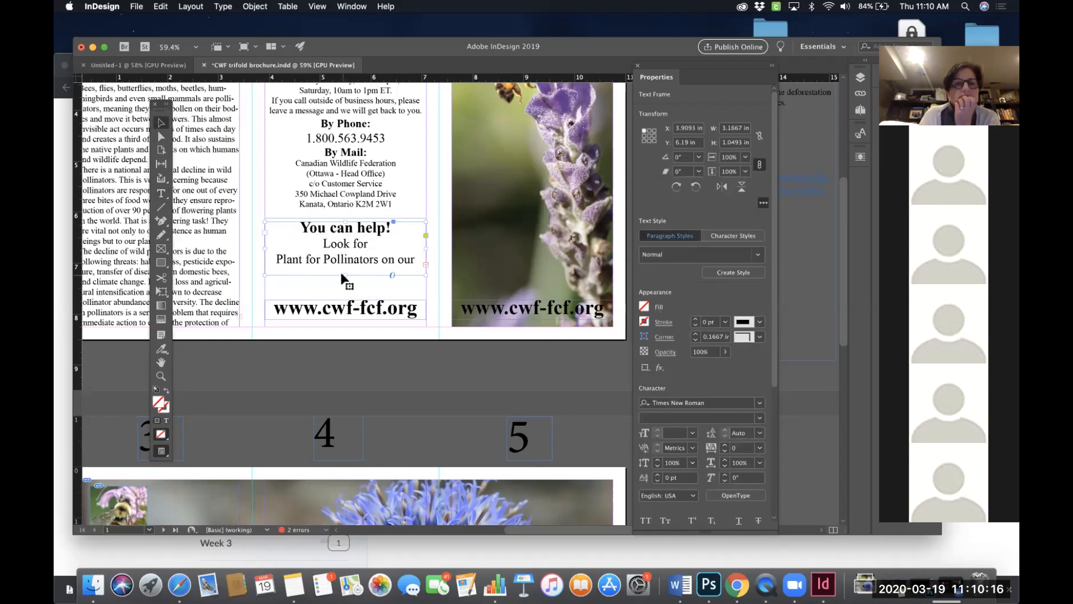
double_click(346, 275)
double_click(391, 260)
drag(381, 259, 436, 299)
key(BackSpace)
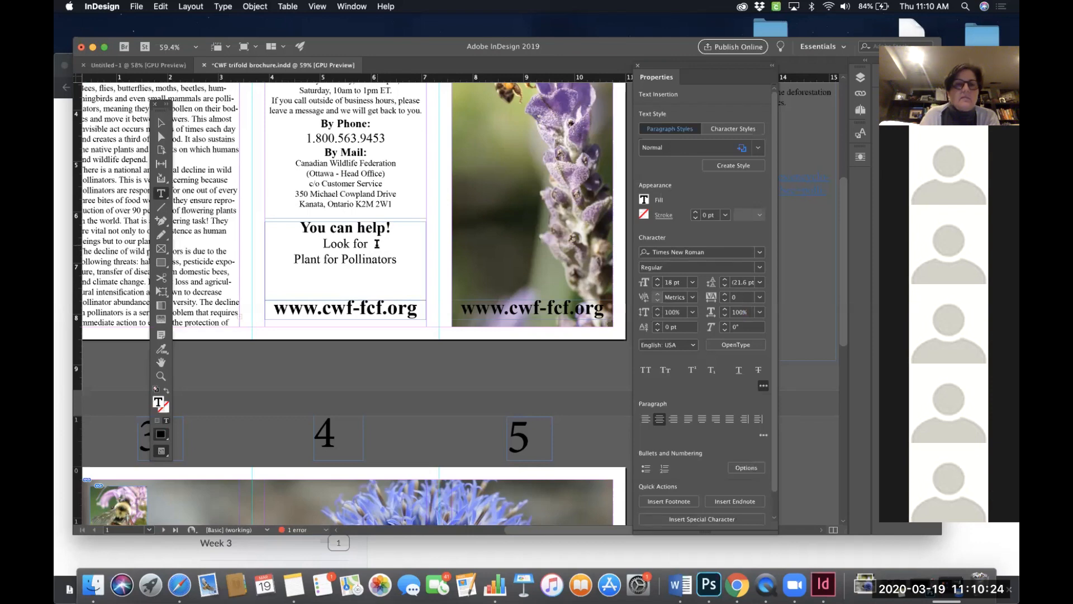
drag(377, 244, 320, 244)
key(BackSpace)
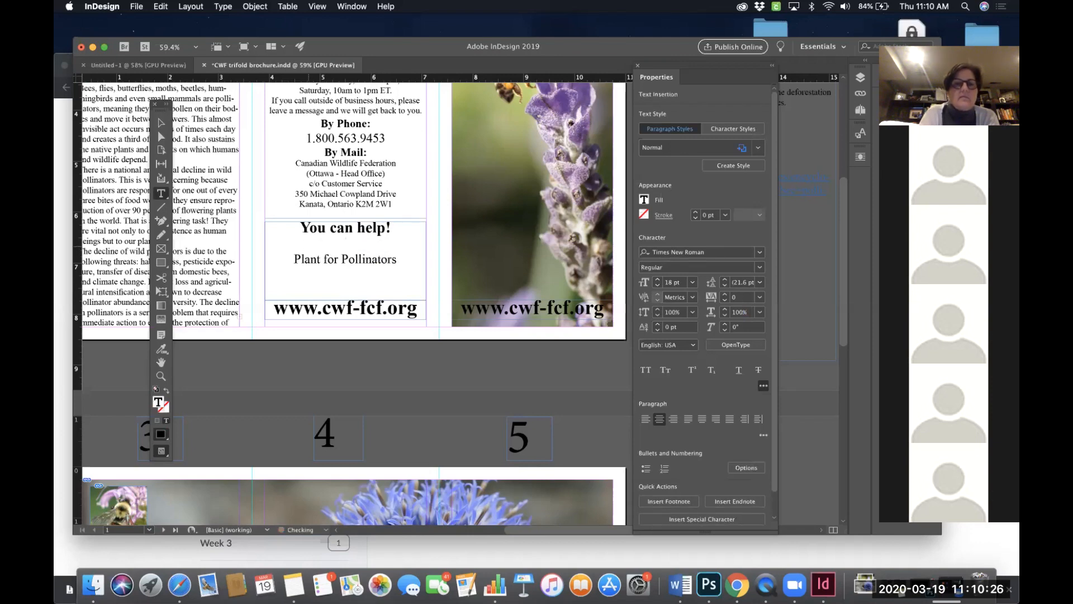
key(cmd+z)
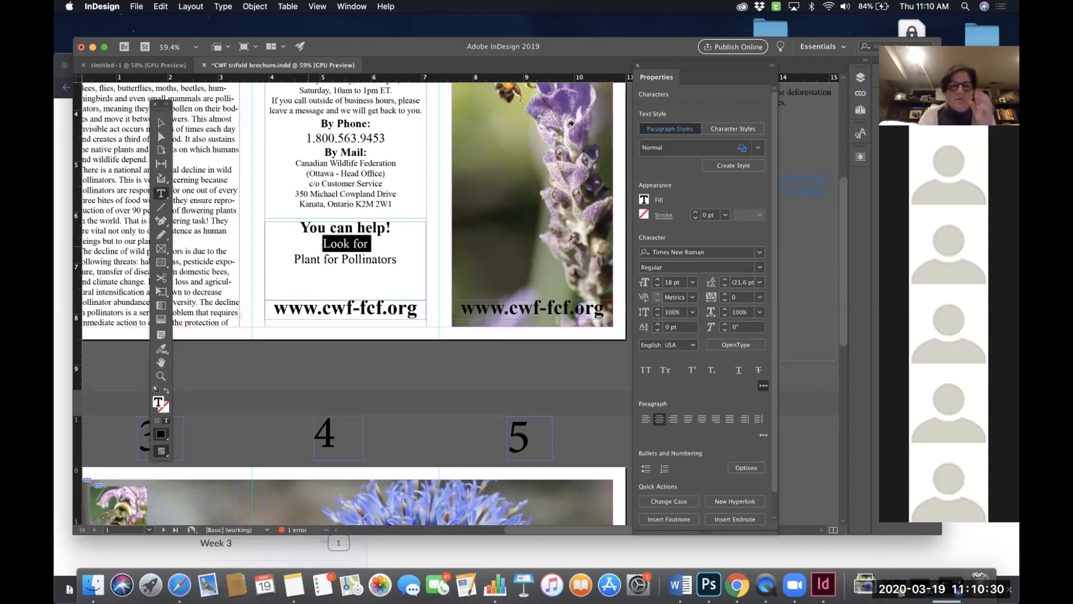
- Lower the text frame's top edge and add "on our website" as a line below "Plant for Pollinators"
click(382, 269)
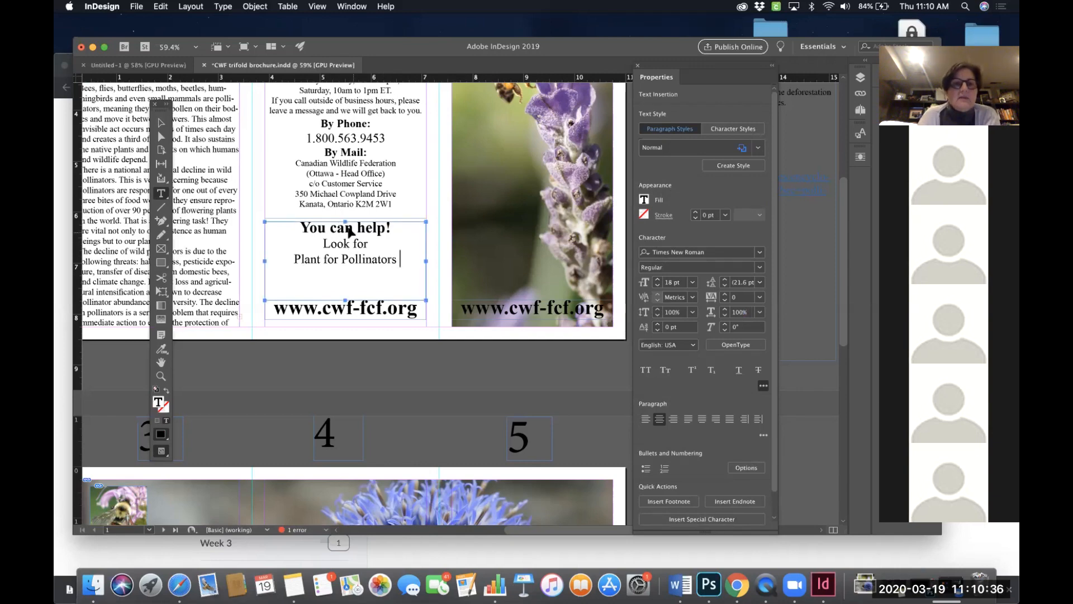
drag(344, 222, 344, 235)
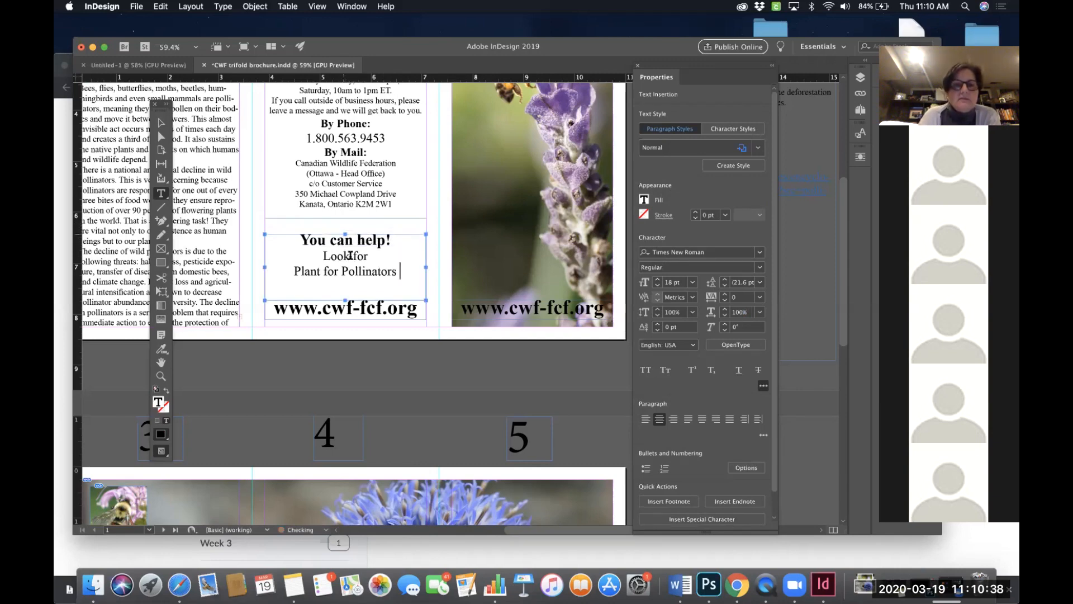
drag(398, 271, 291, 271)
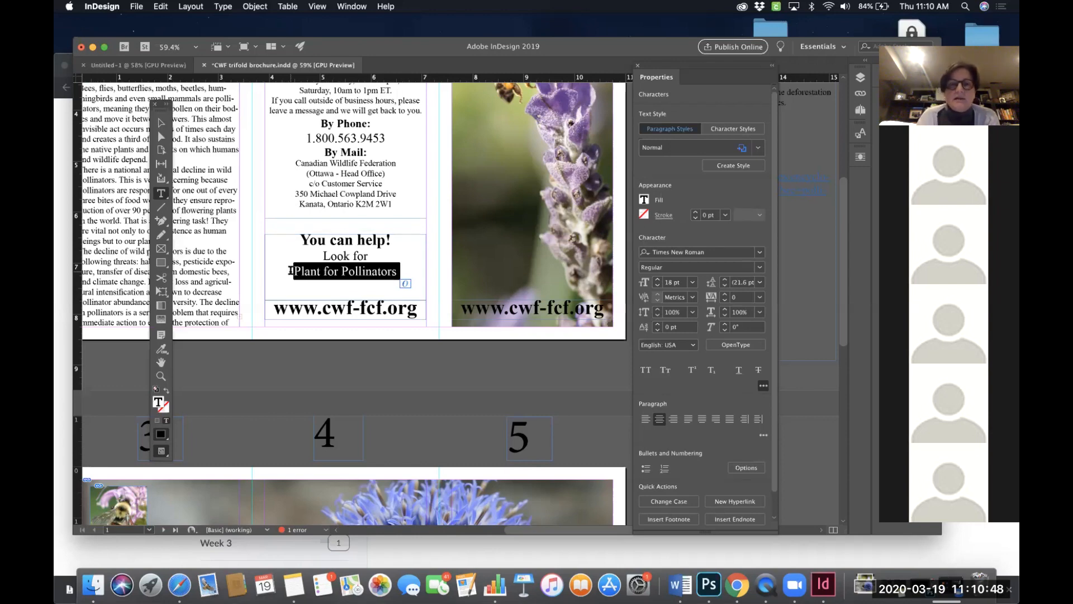
click(348, 283)
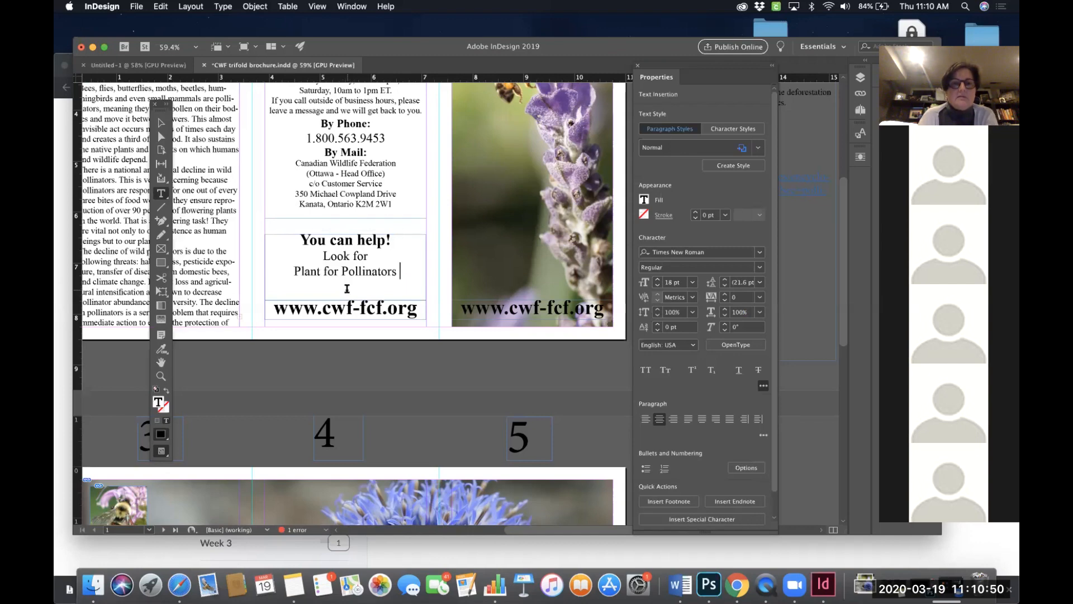
text(on our )
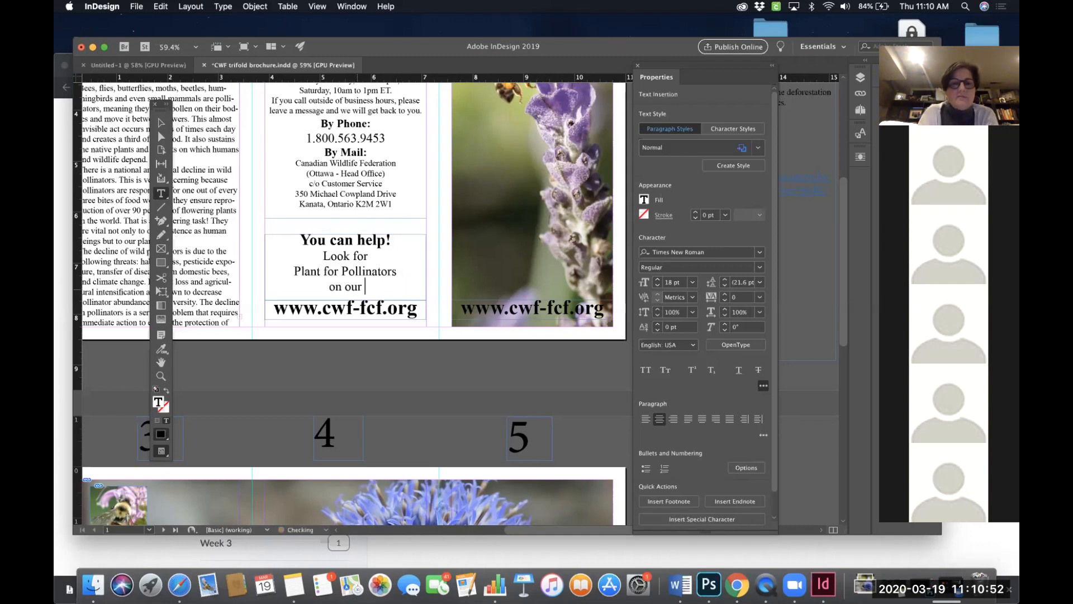
text(website)
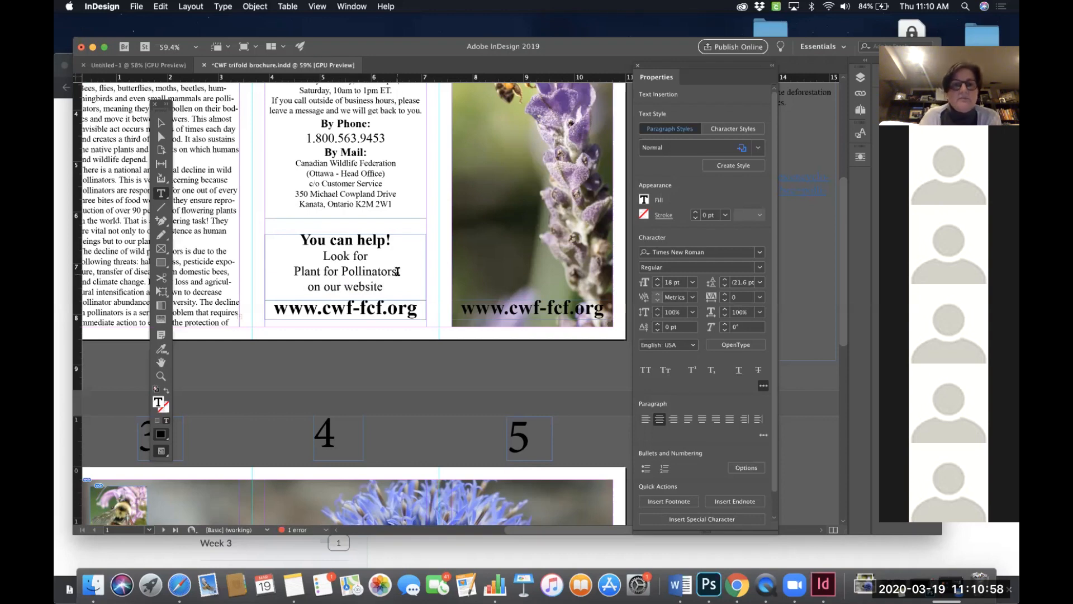
- Turn the "Plant for Pollinators" line into a hyperlink to the pasted CWF website URL
drag(398, 271, 287, 274)
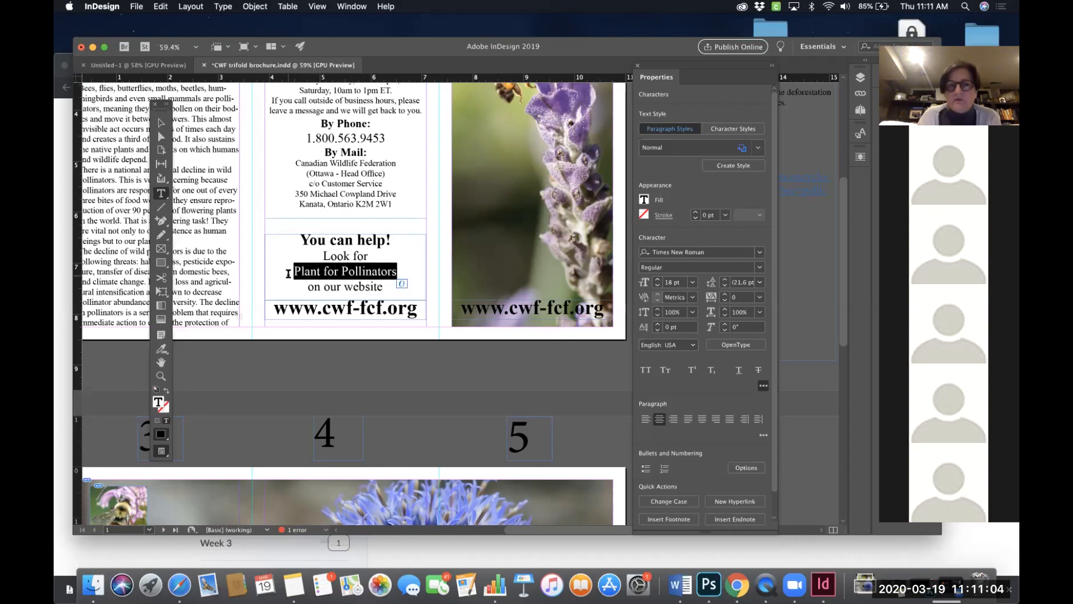
triple_click(298, 271)
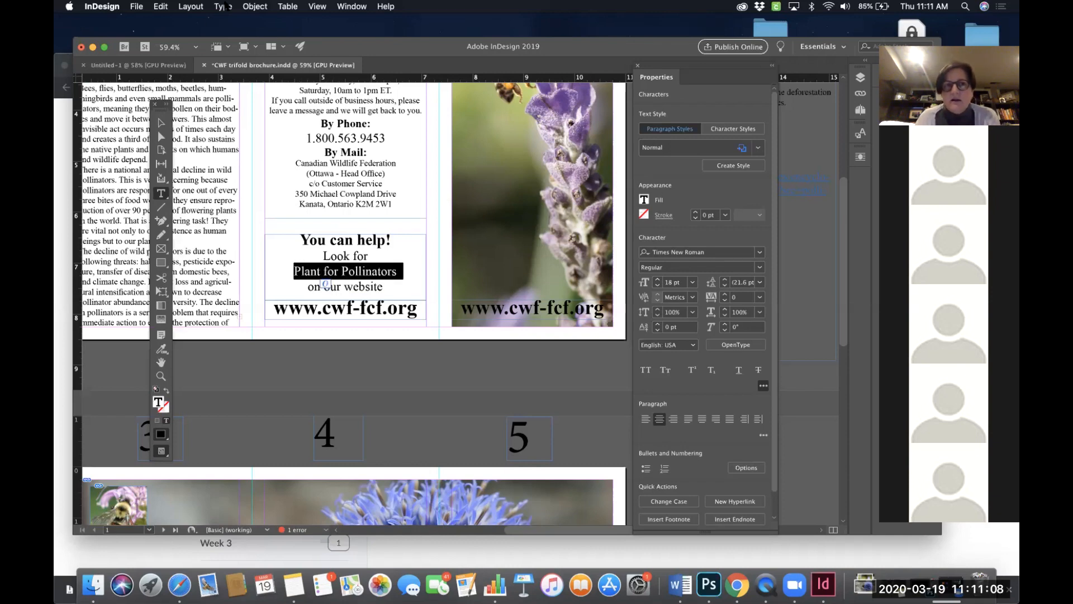
click(224, 6)
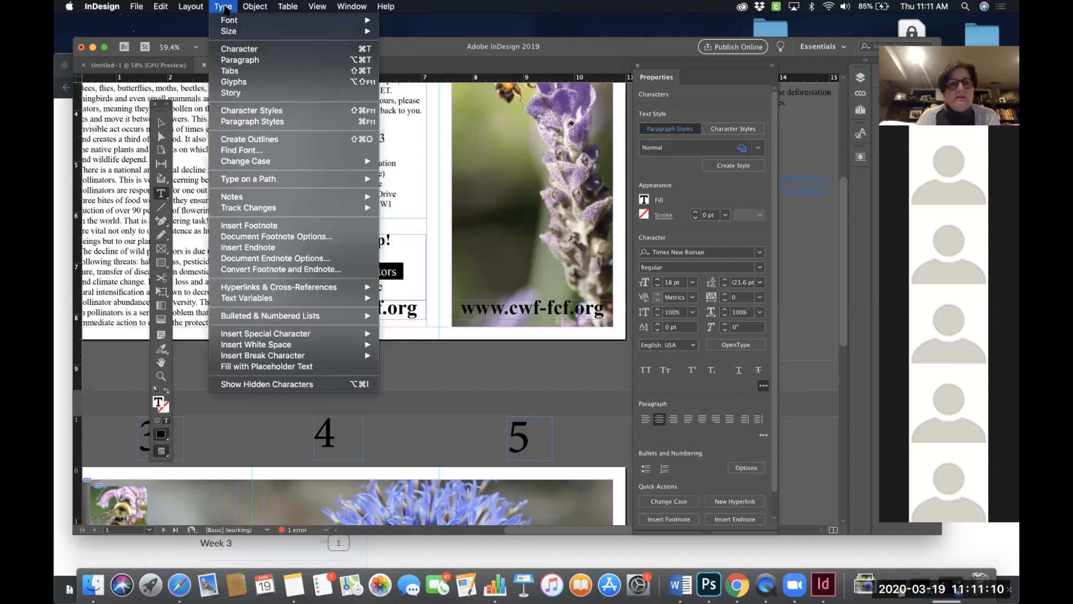
mouse_move(254, 290)
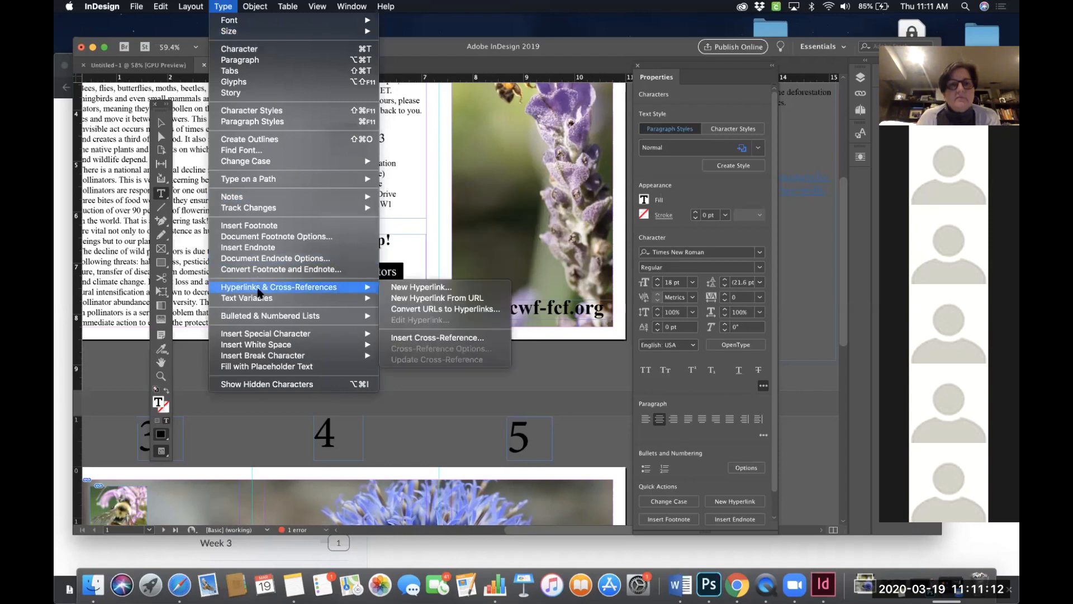
click(447, 288)
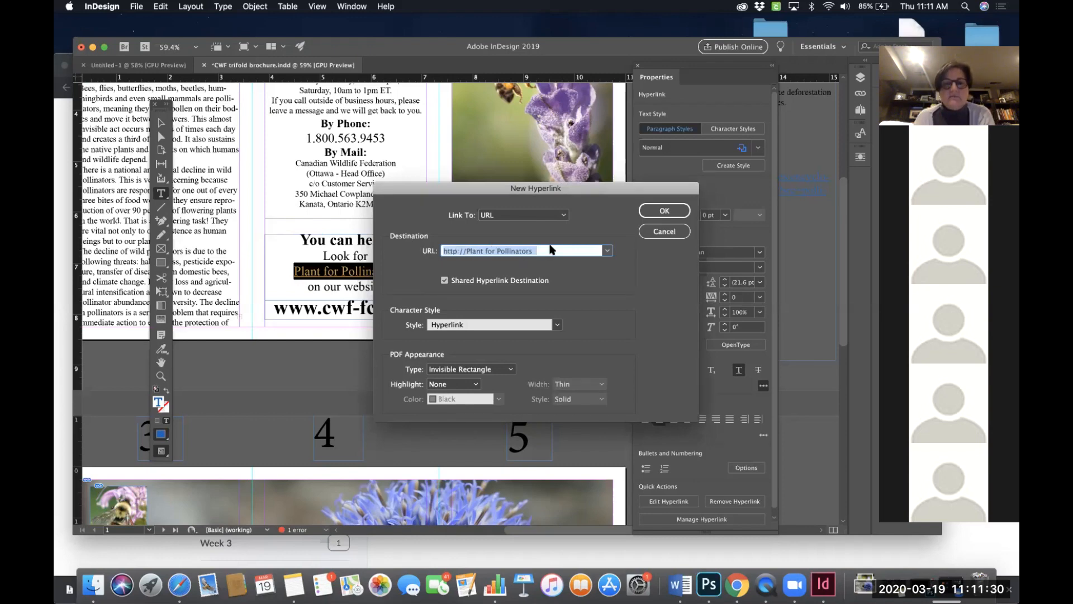
key(super+v)
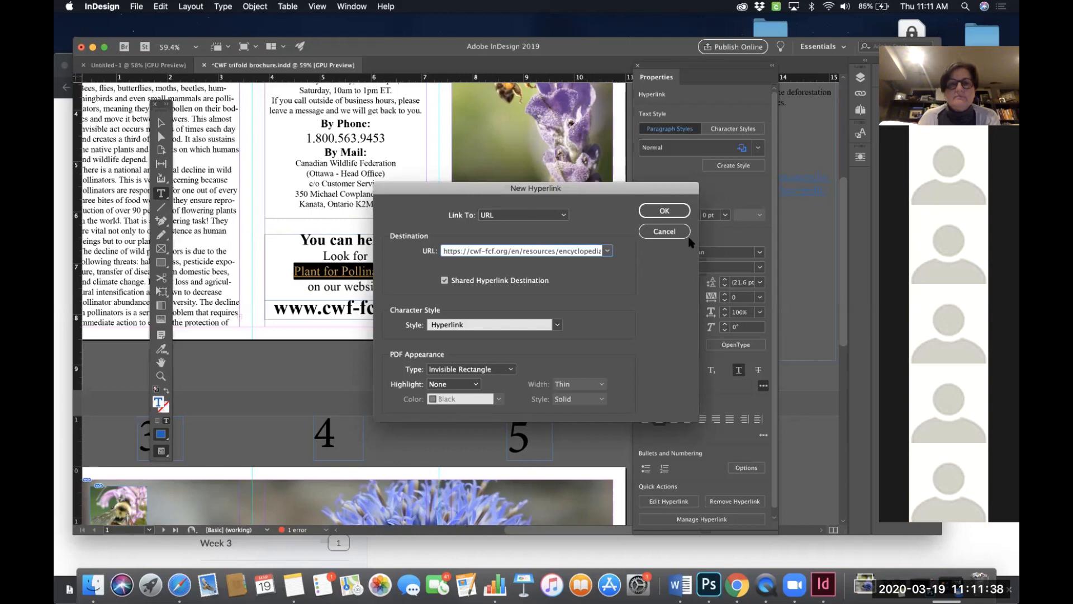
click(664, 211)
click(384, 332)
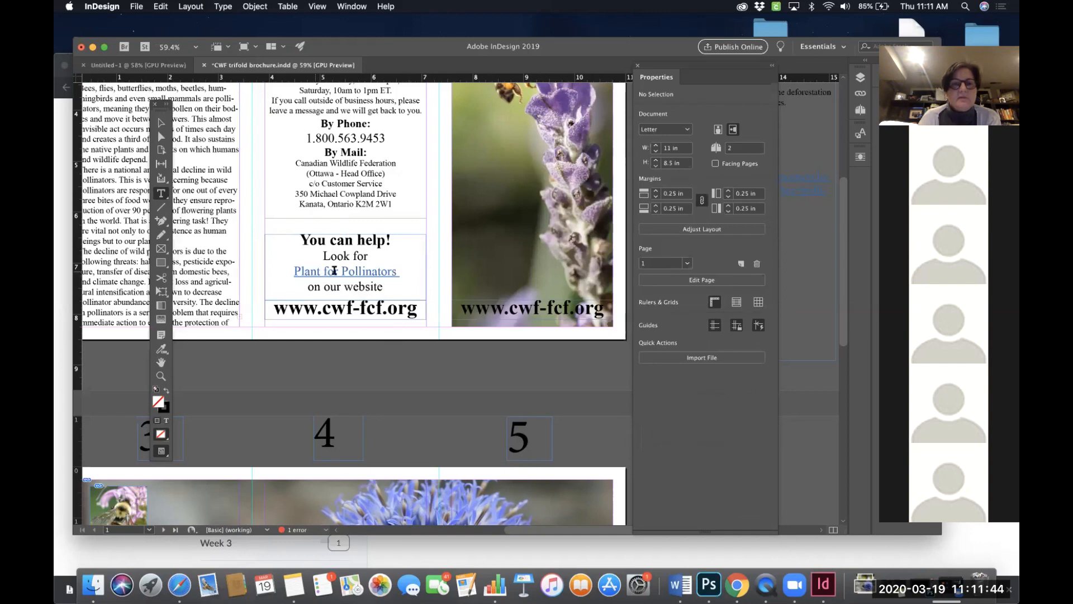
- Try toggling the underline on the linked "Plant for Pollinators" text
drag(405, 271, 275, 272)
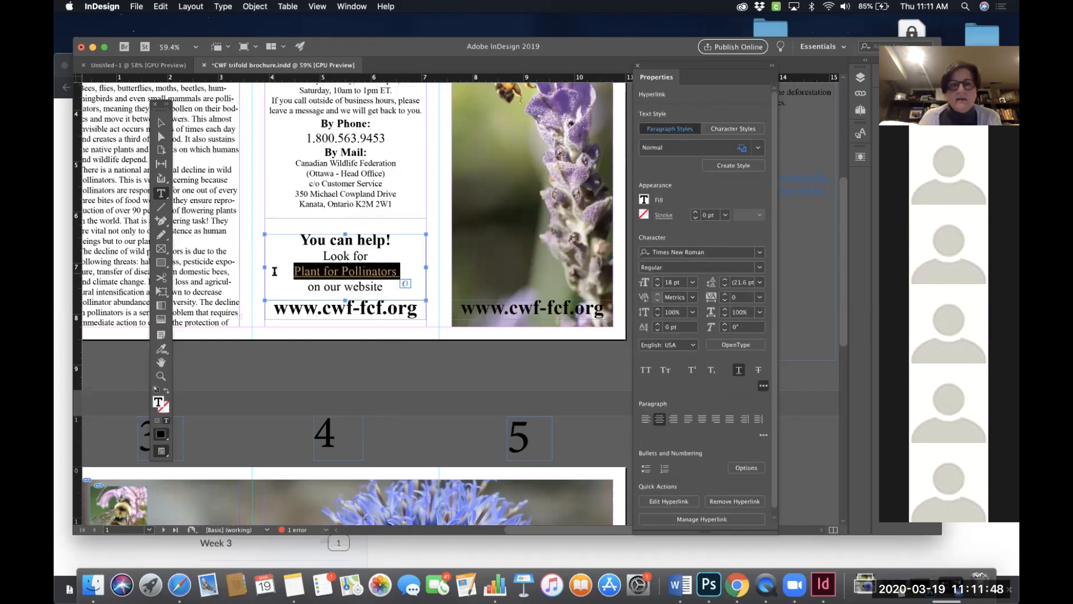
click(439, 258)
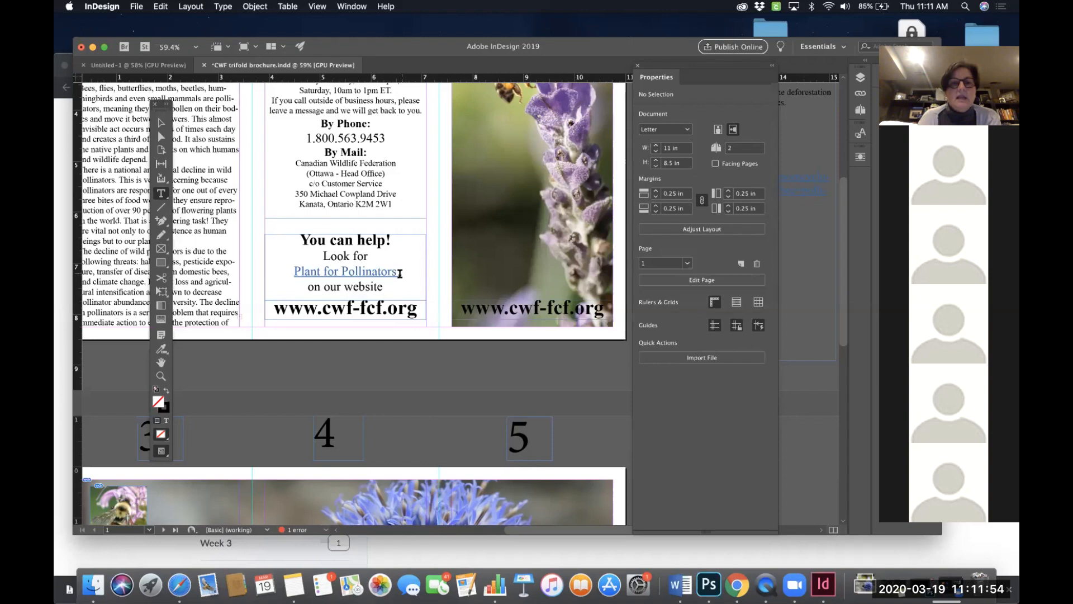
drag(399, 274, 280, 271)
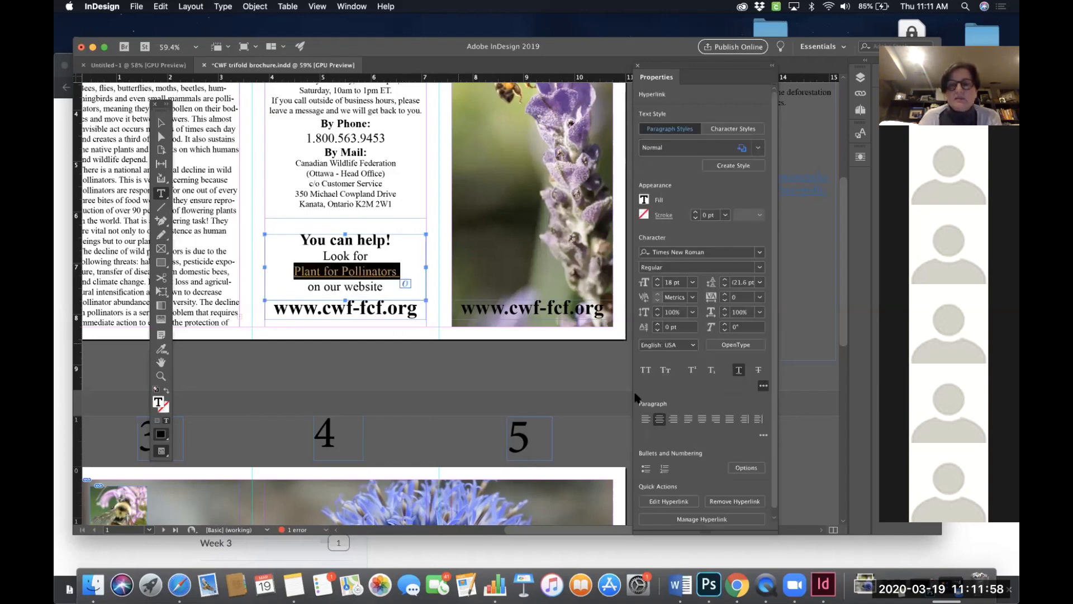
click(738, 369)
click(738, 369)
click(400, 272)
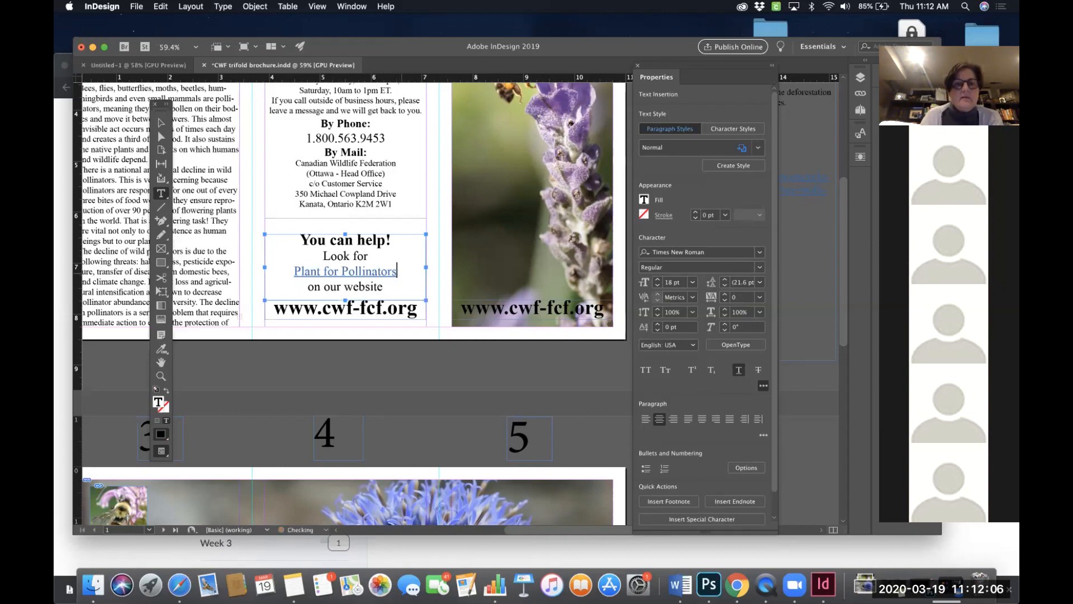
click(440, 271)
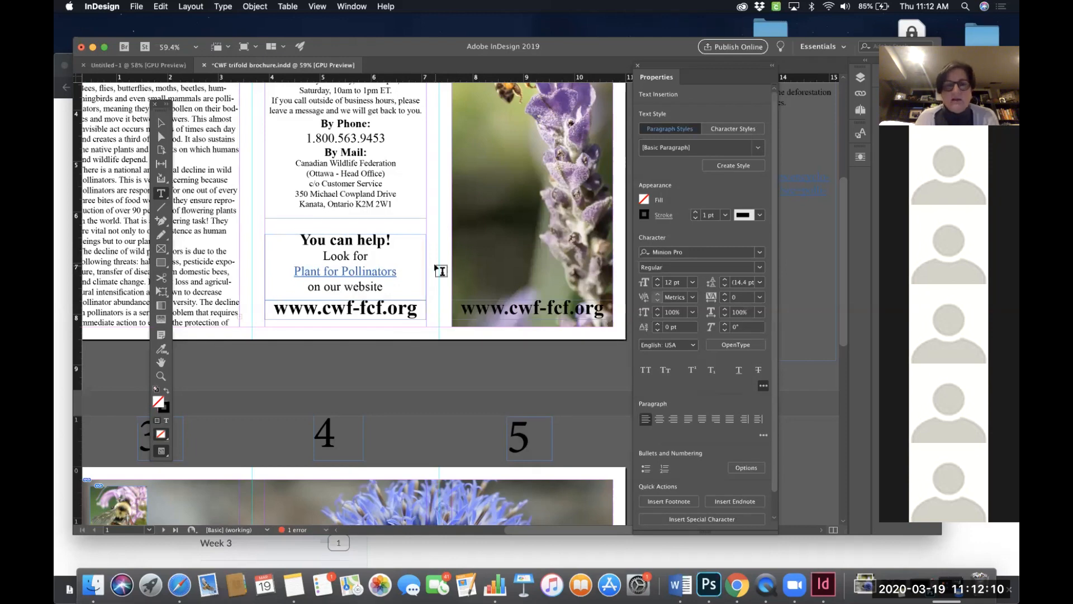
- Undo and redo recent edits, then delete the whole paragraph below "You can help!"
key(ctrl+z)
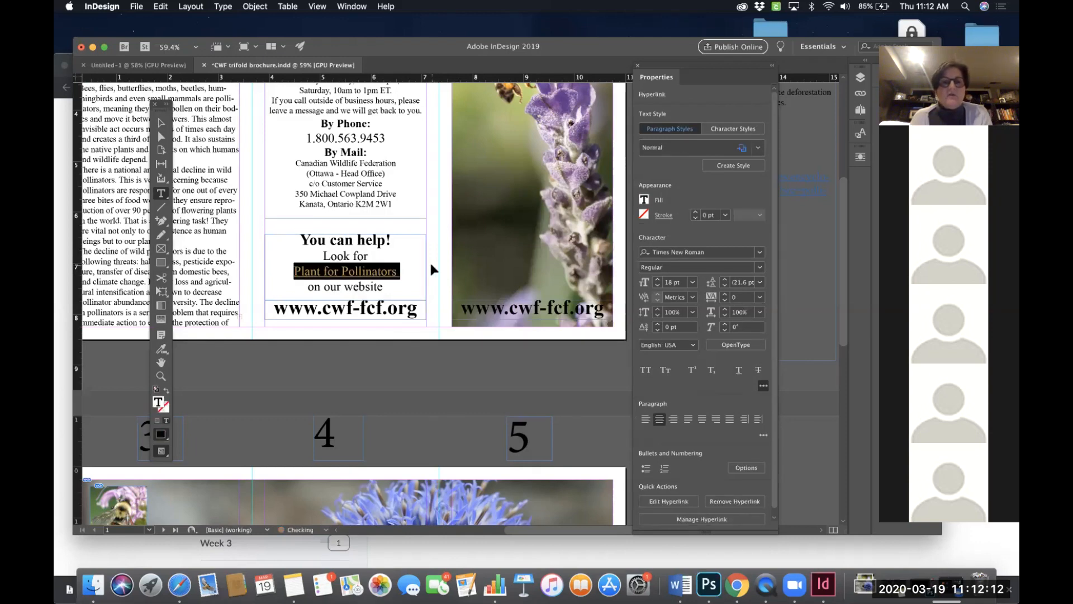
key(ctrl+z)
key(ctrl+shift+z)
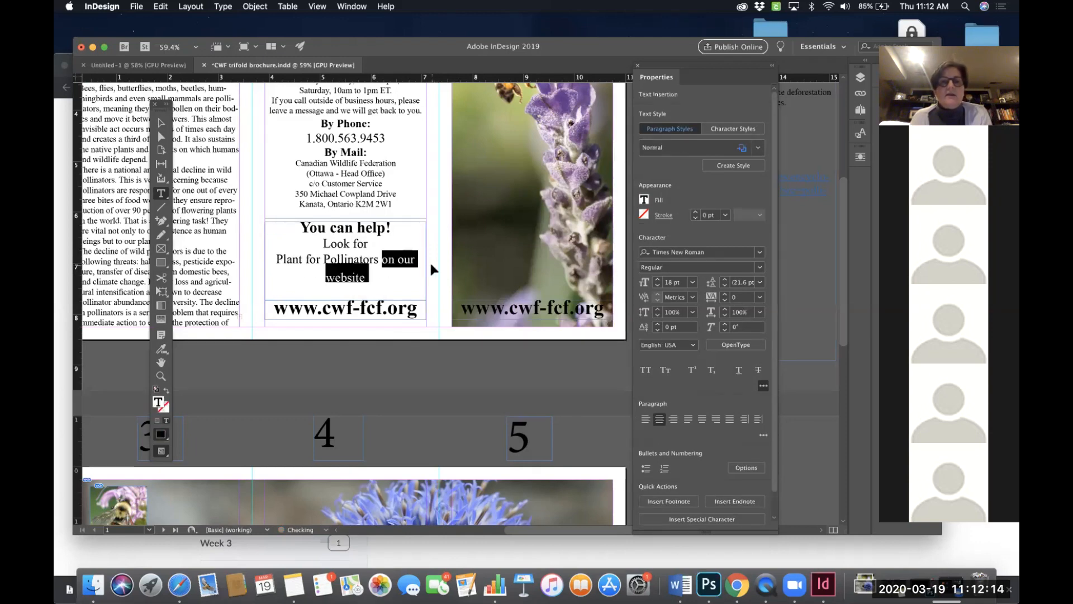
key(ctrl+shift+z)
key(ctrl+shift+z)
key(ctrl+shift+z)
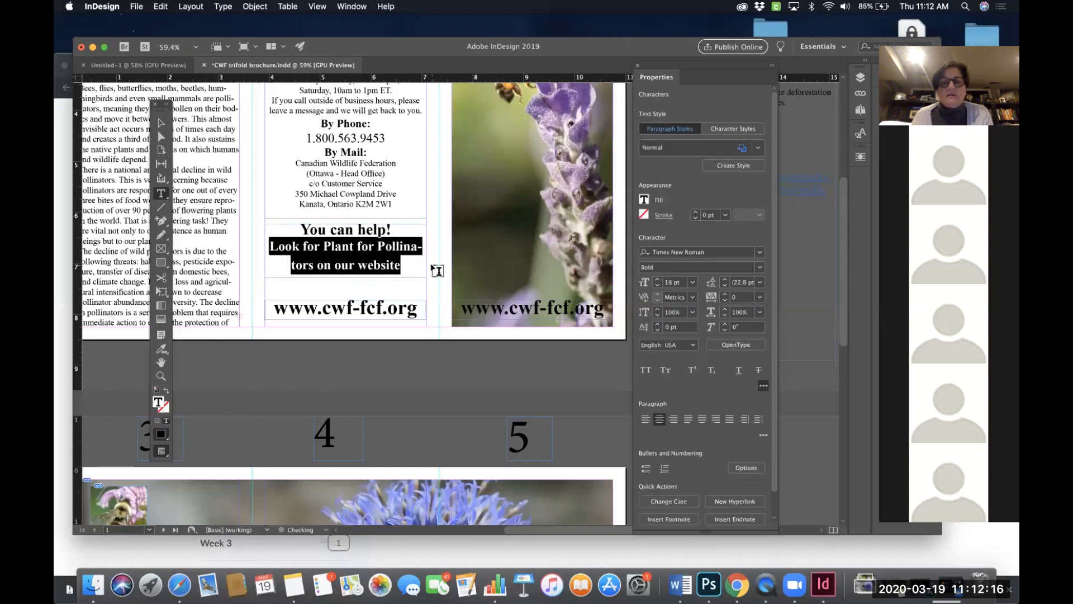
key(BackSpace)
key(BackSpace)
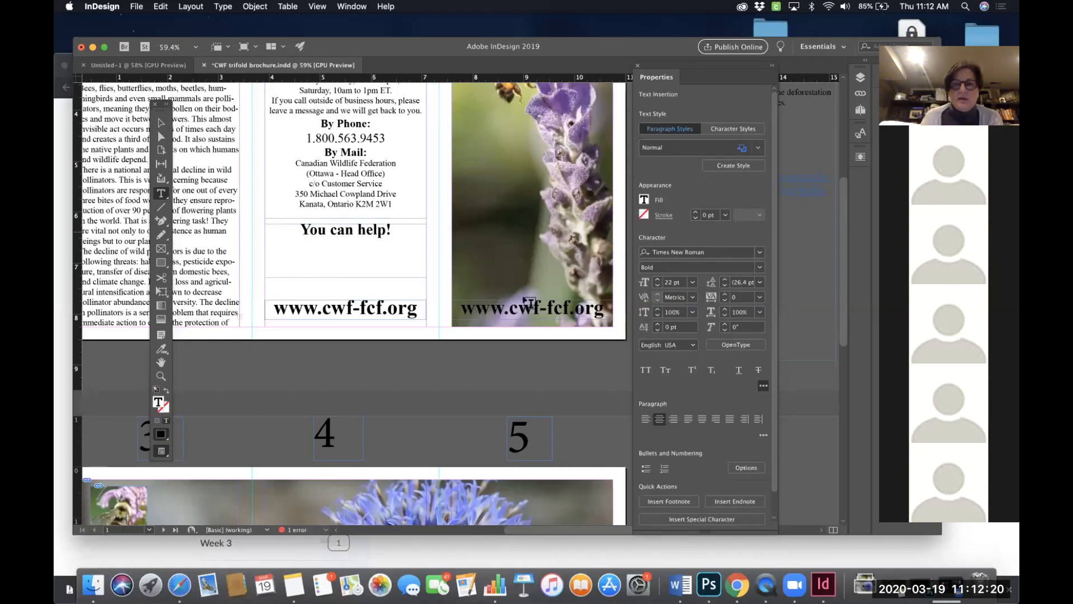
- Copy the "PLANT FOR POLLINATORS" heading from the CWF website and paste it below "You can help!"
scroll(572, 300, right, 5)
scroll(573, 301, right, 2)
scroll(573, 300, up, 3)
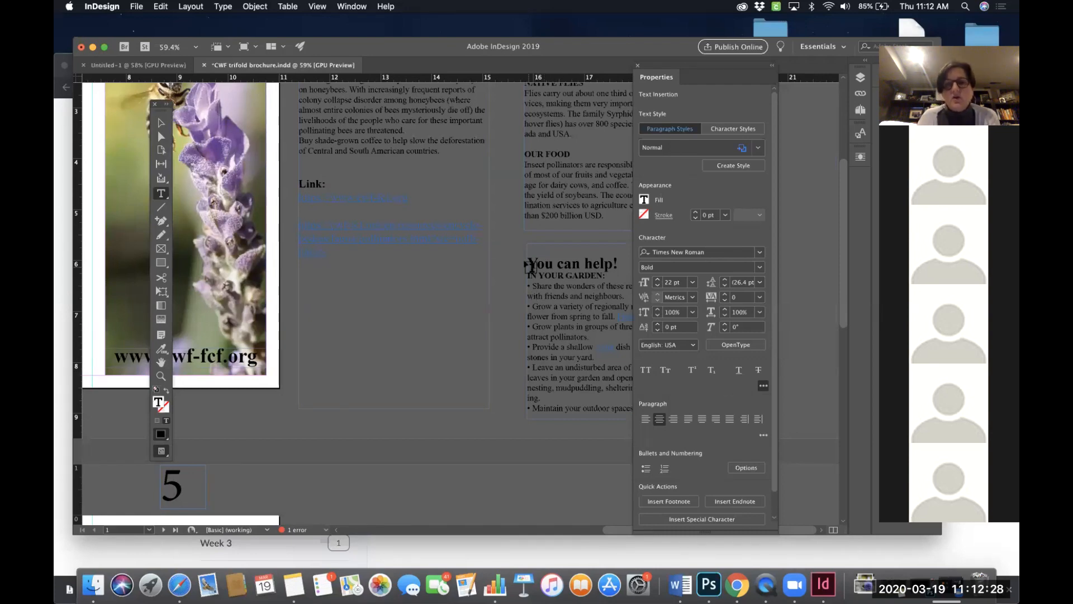
triple_click(526, 264)
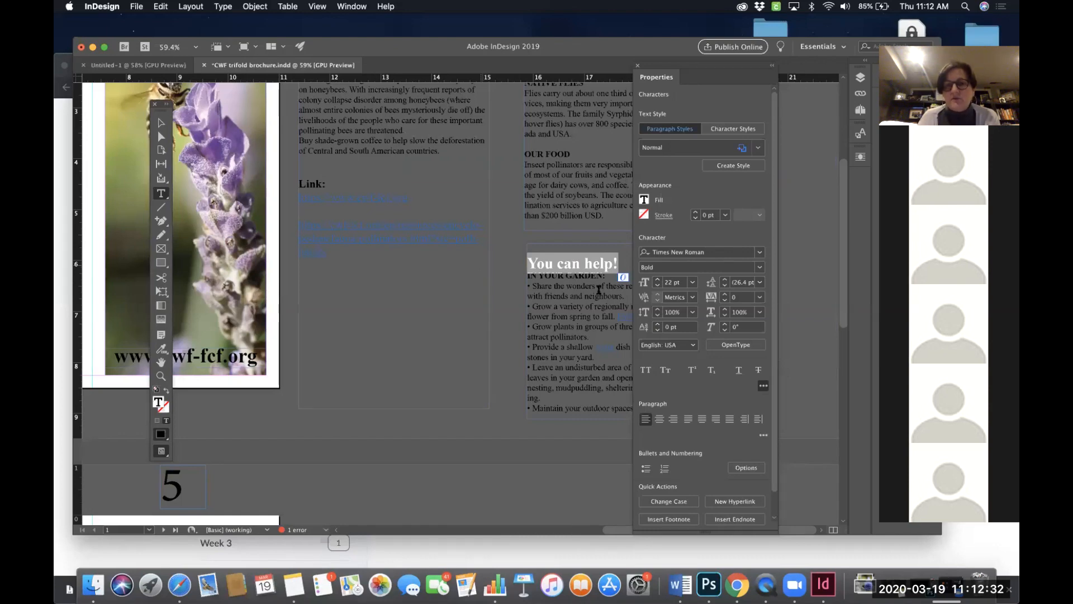
scroll(461, 273, left, 10)
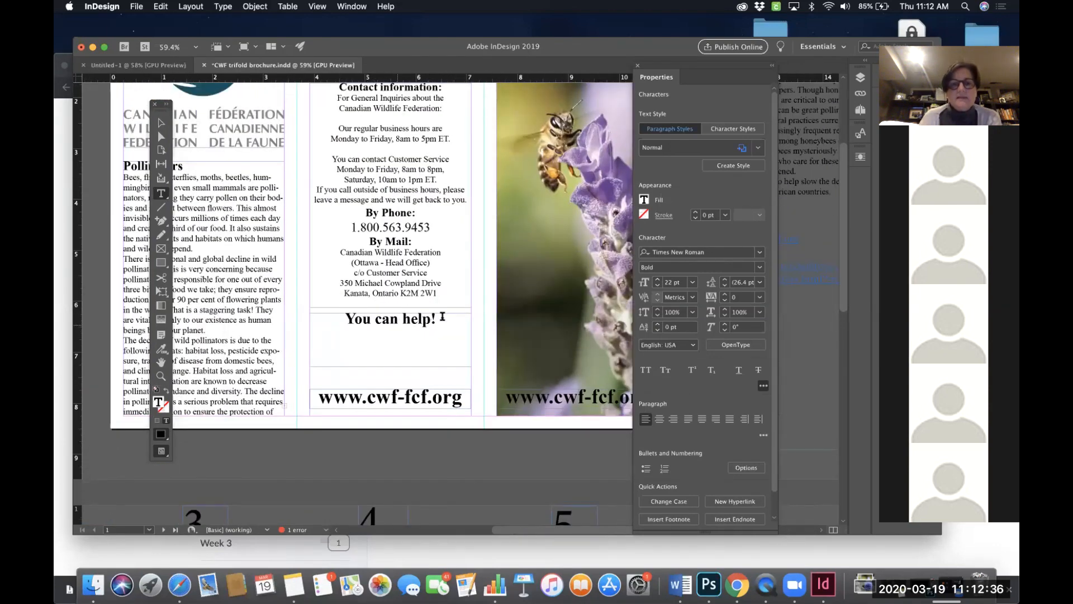
click(442, 317)
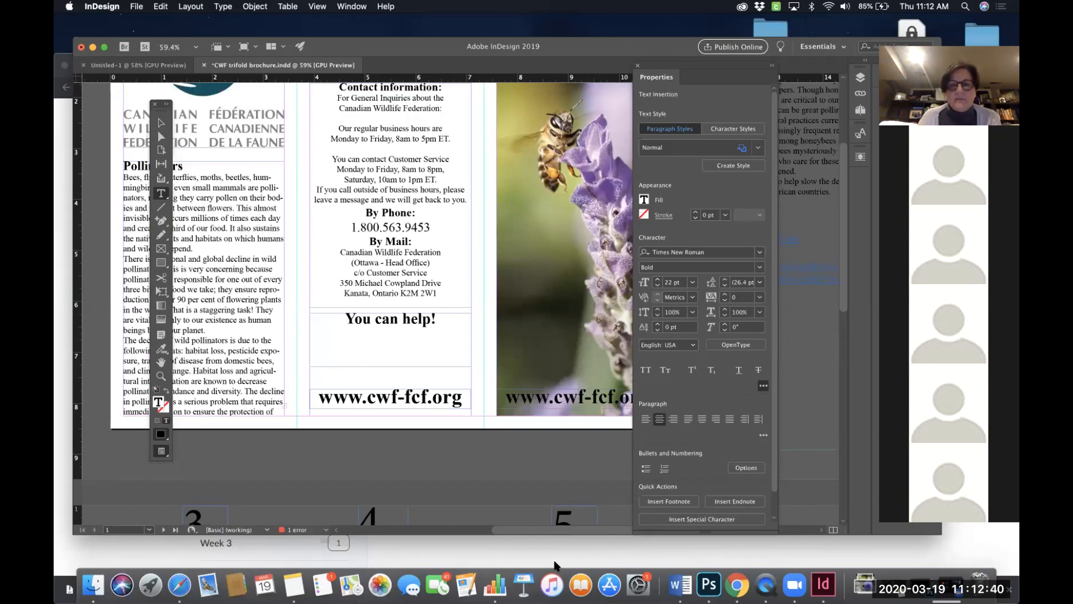
click(181, 585)
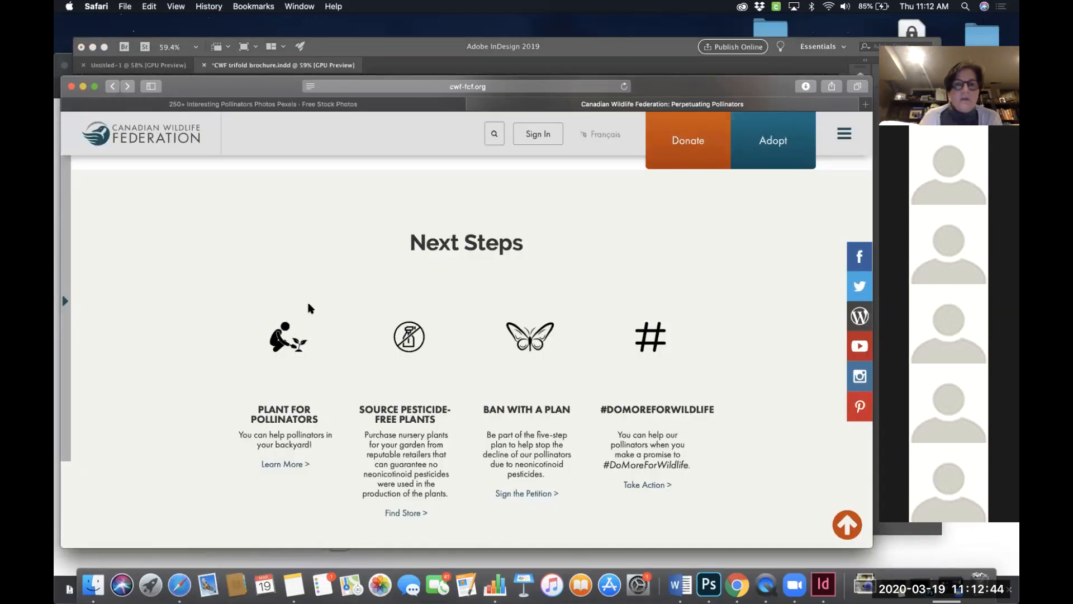
scroll(294, 379, down, 2)
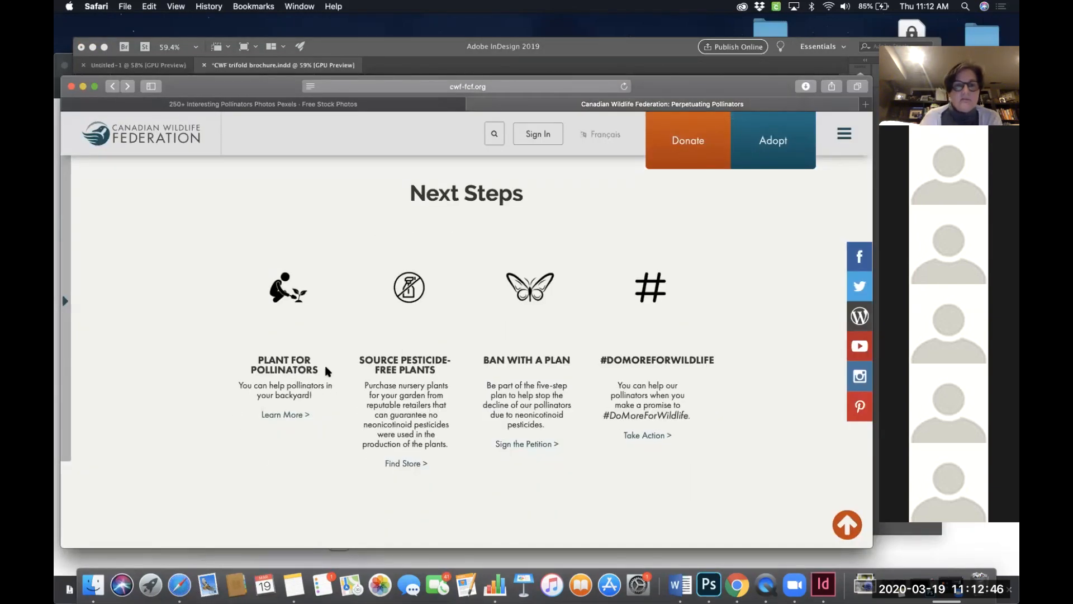
drag(258, 359, 317, 364)
key(super+c)
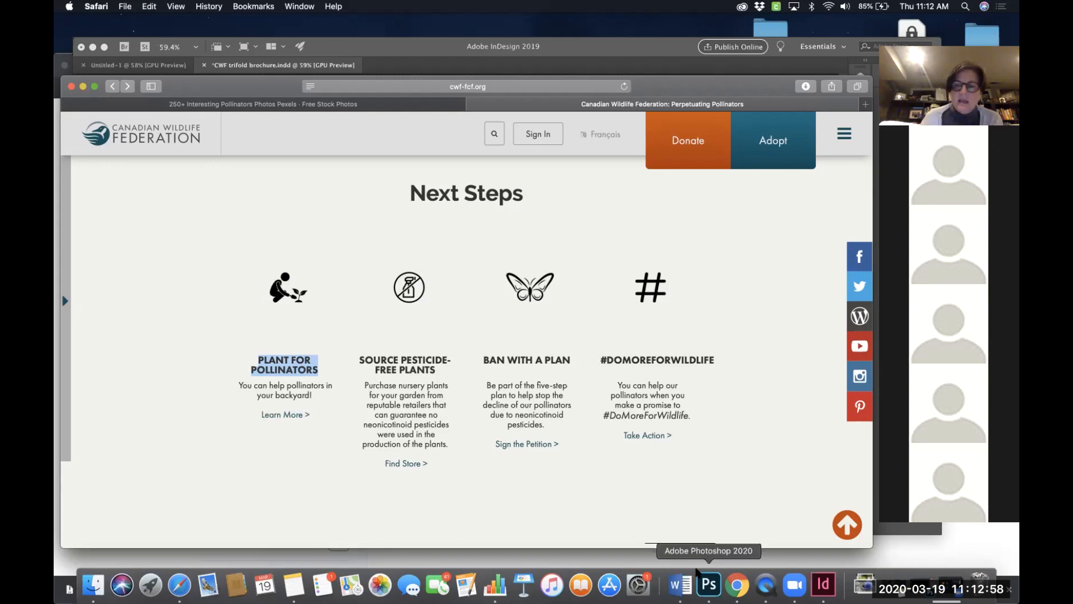
click(823, 584)
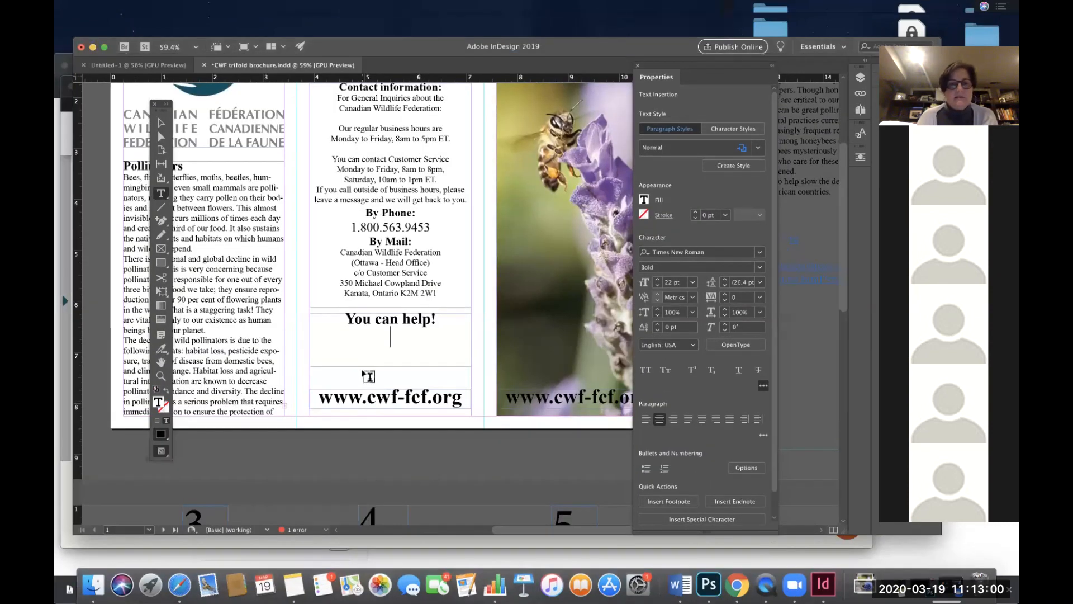
key(super+v)
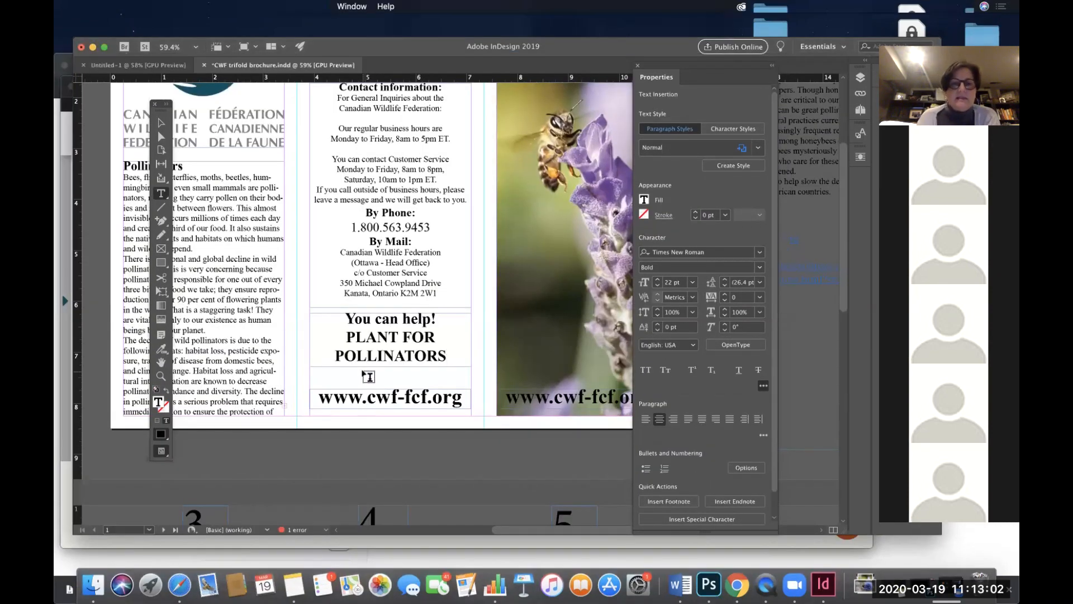
- Set the pasted heading to the Regular font style and turn off All Caps
drag(345, 337, 451, 358)
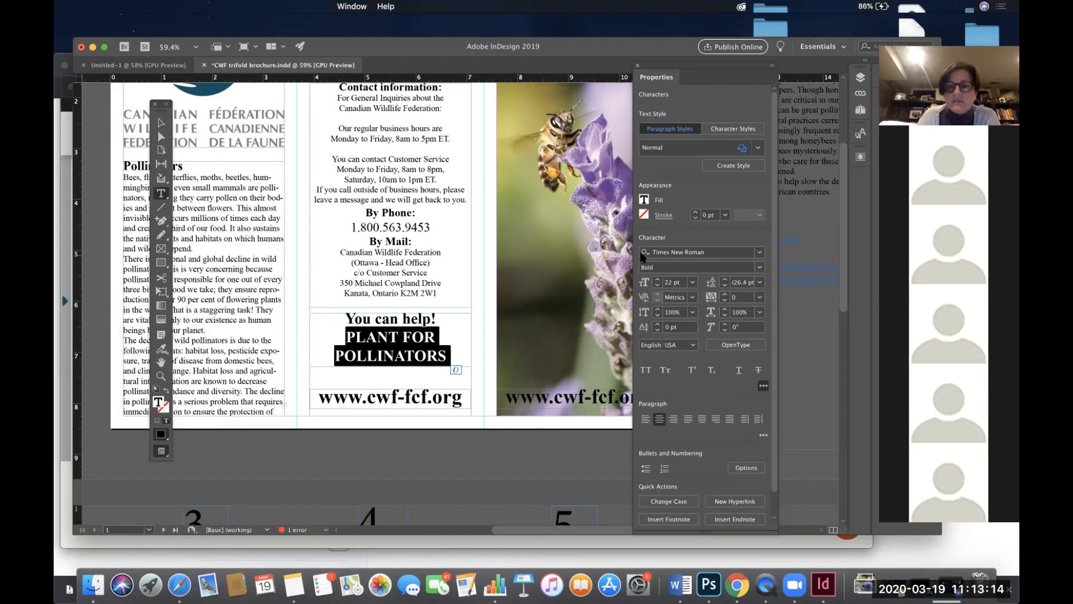
click(760, 268)
click(688, 278)
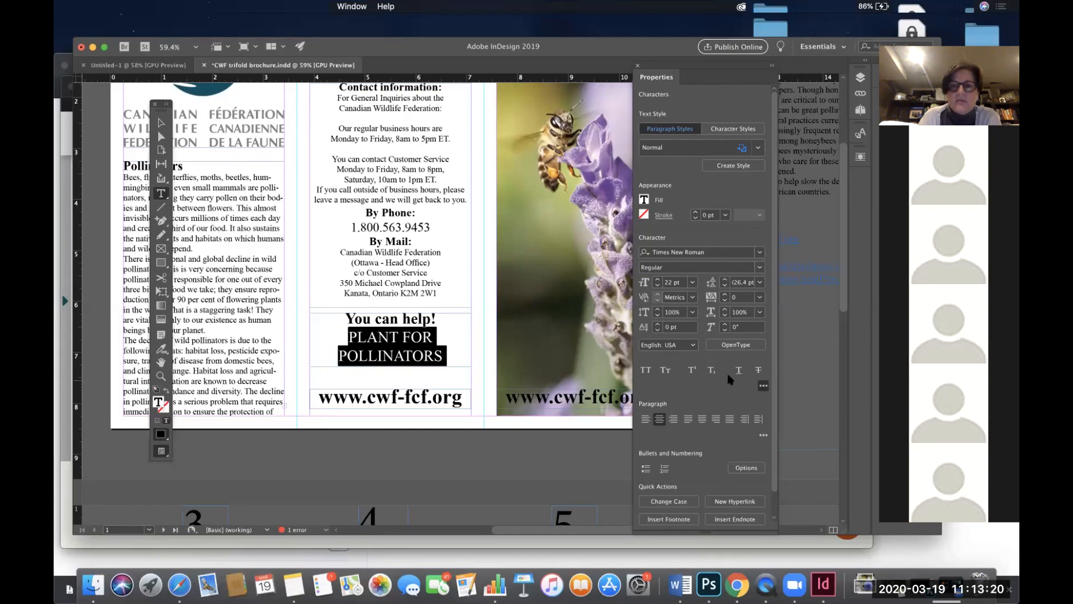
click(646, 371)
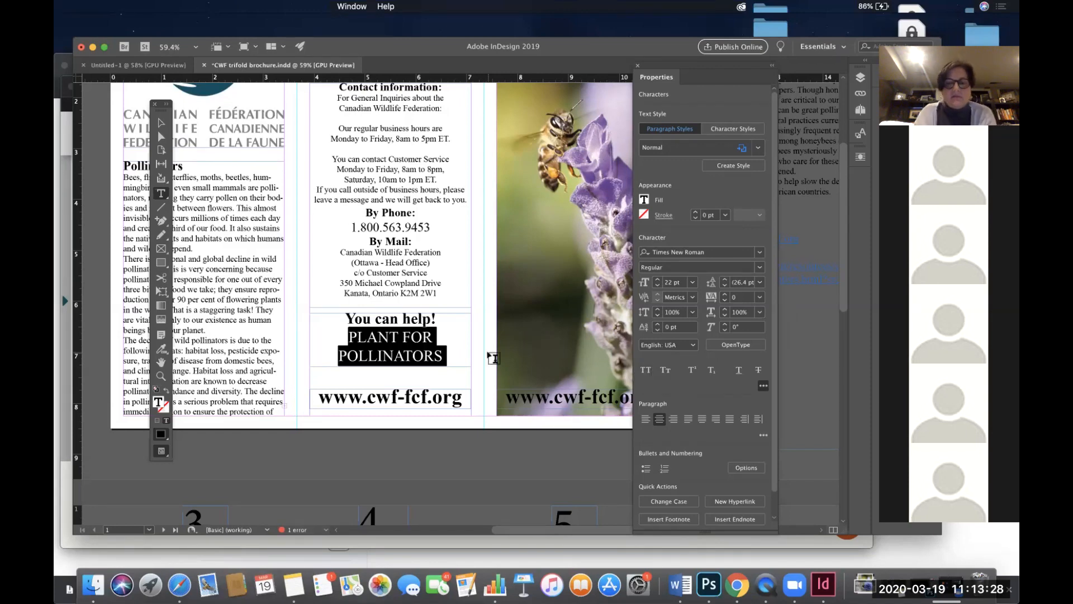
- Retype the line as "Plant for pollinators" with a lowercase p in pollinators
text(Plant)
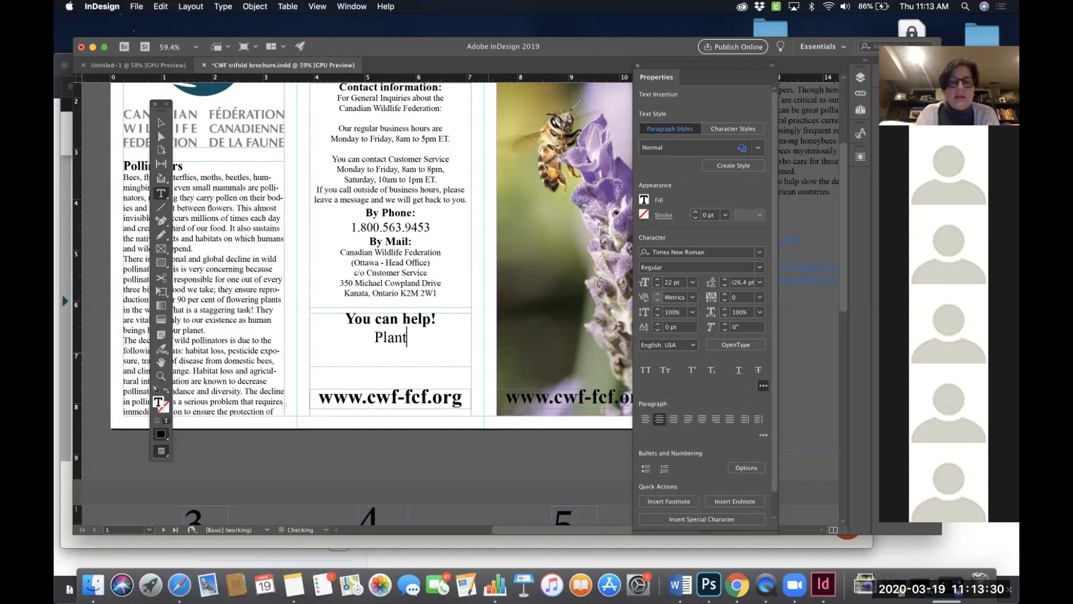
text( for P)
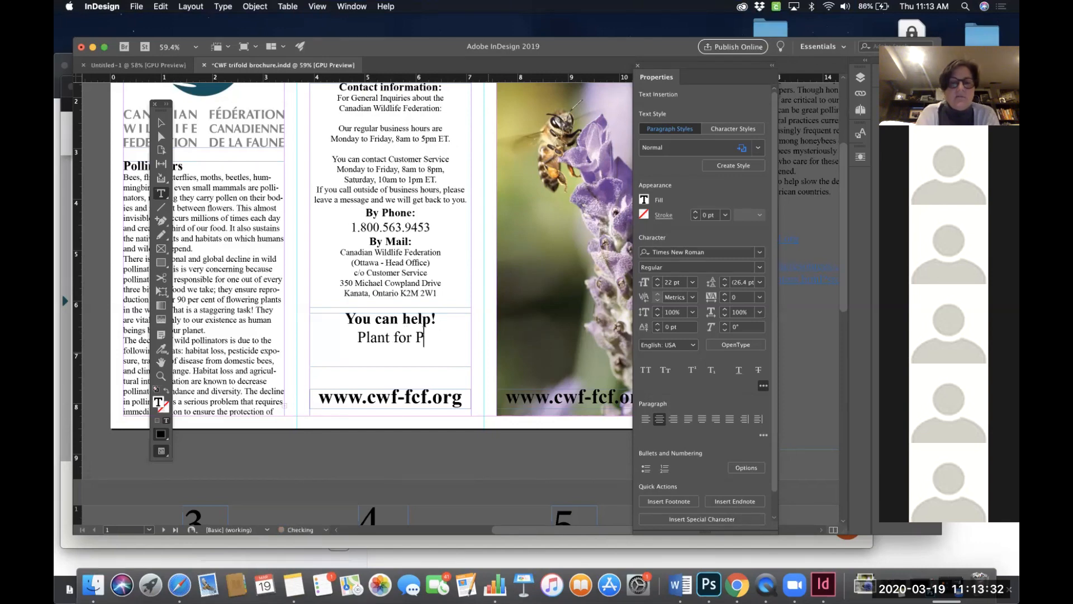
text(ollinators)
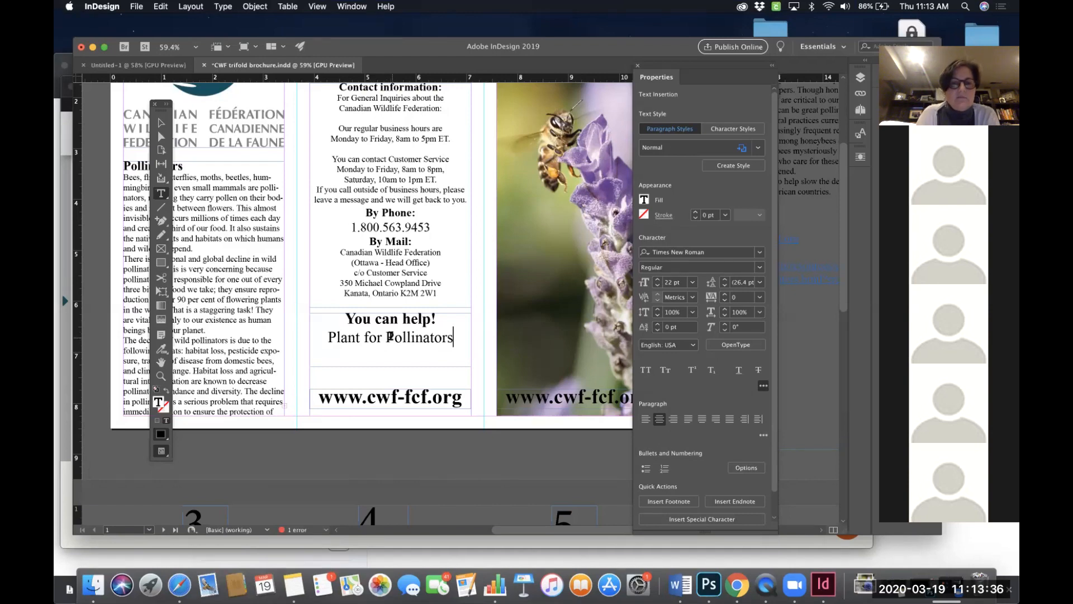
drag(395, 337, 386, 337)
text(p)
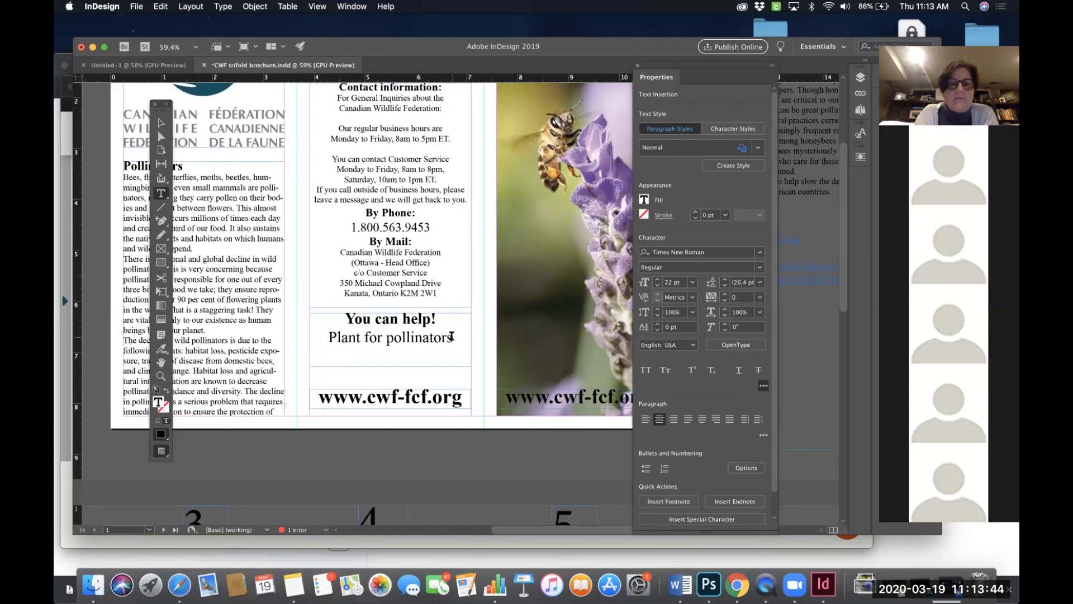
- Add a new line reading "Go to our website for" below "Plant for pollinators"
drag(454, 337, 324, 340)
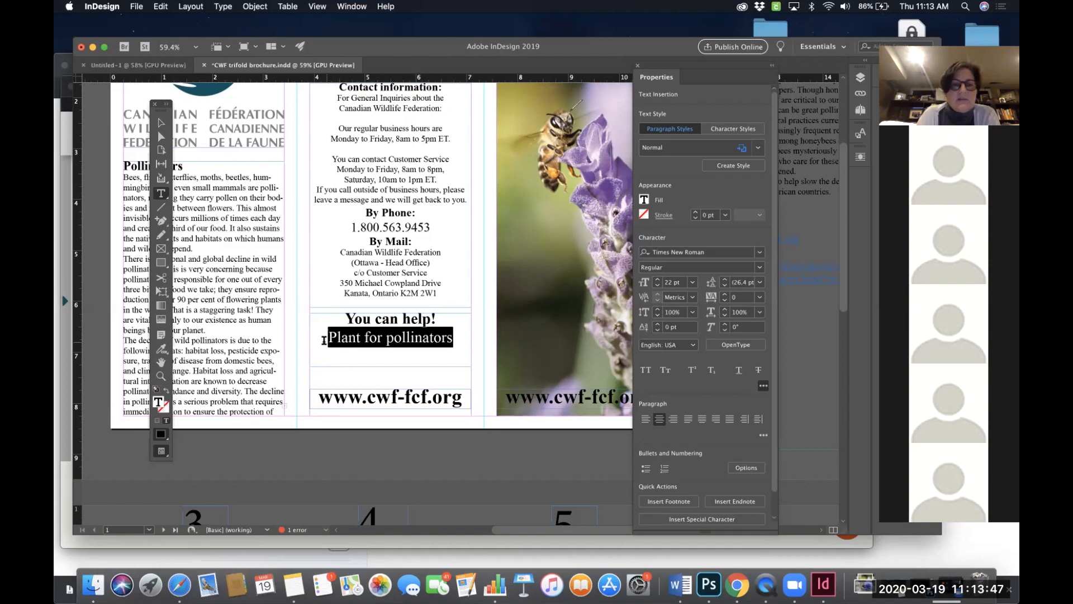
click(457, 340)
key(Return)
text(Go to our website form)
key(BackSpace)
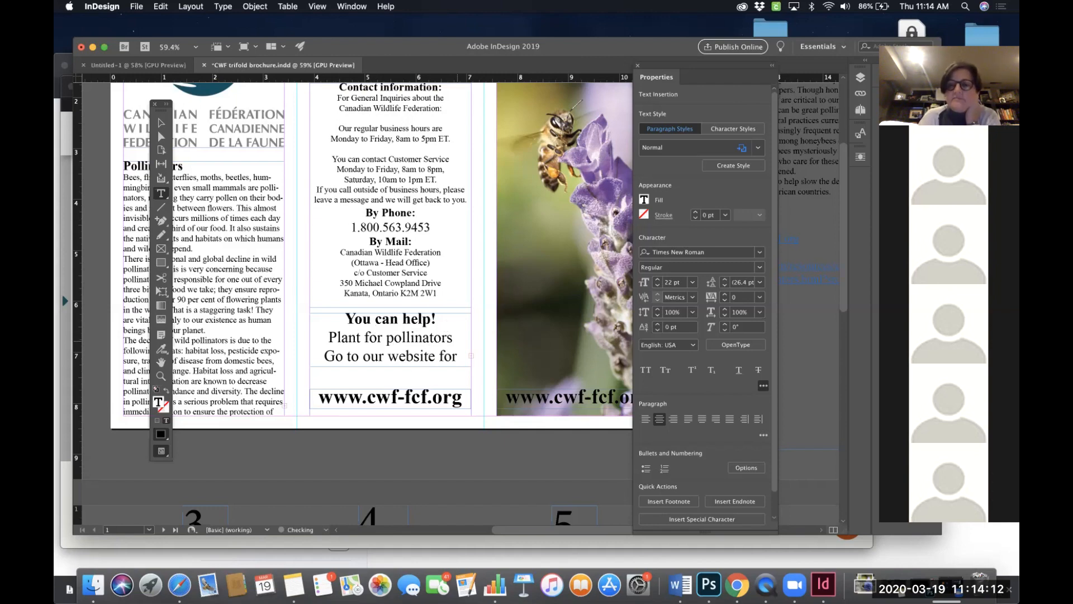
key(Escape)
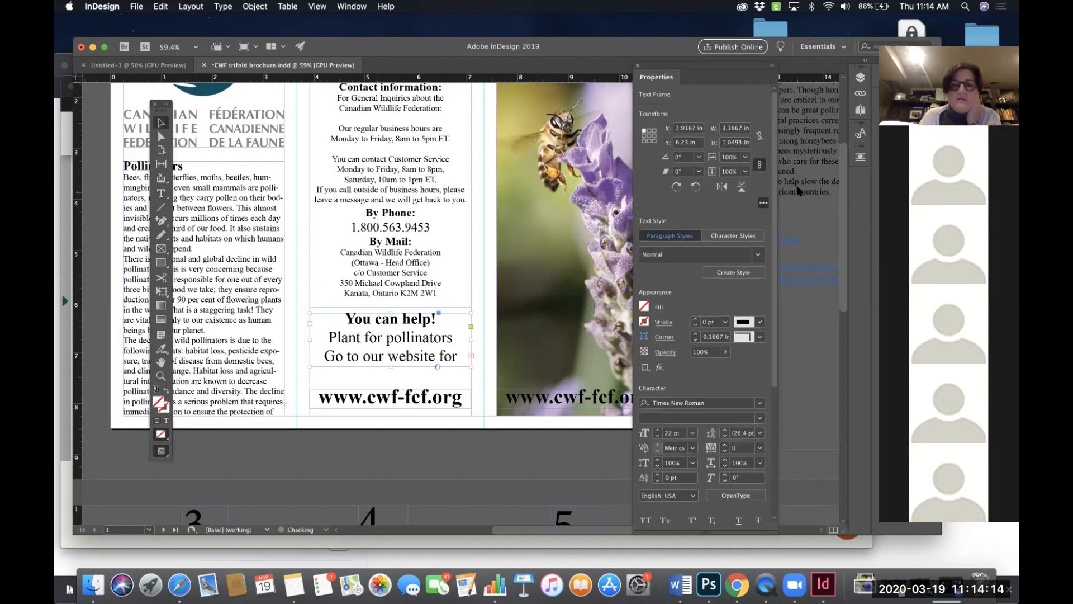
- Extend the line to read 'Go to our website for more information' and shrink it to 14 pt so it fits on one line
drag(390, 366, 405, 383)
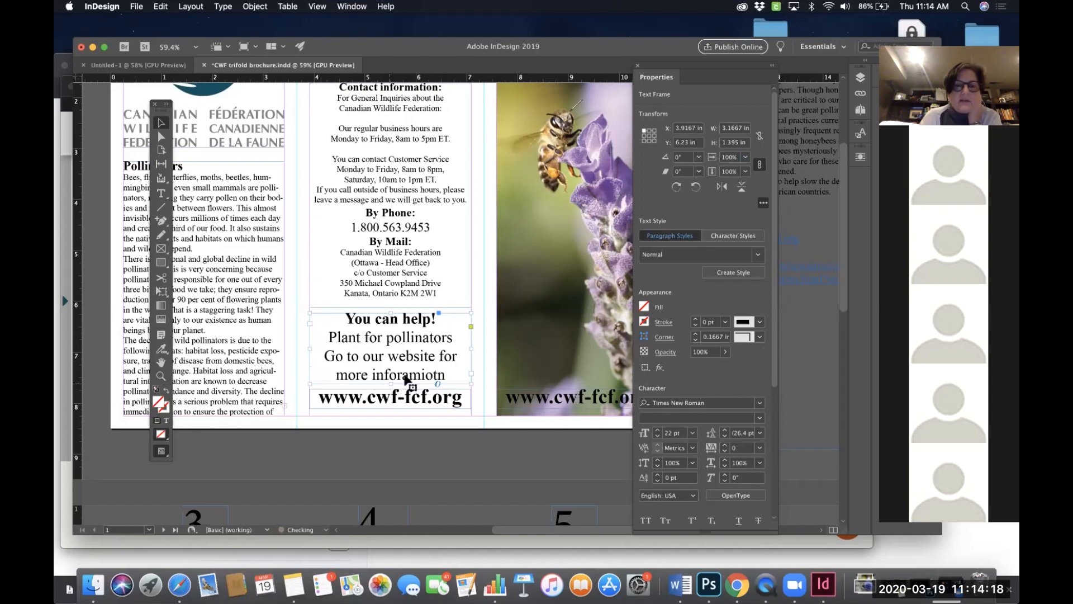
double_click(407, 380)
double_click(384, 372)
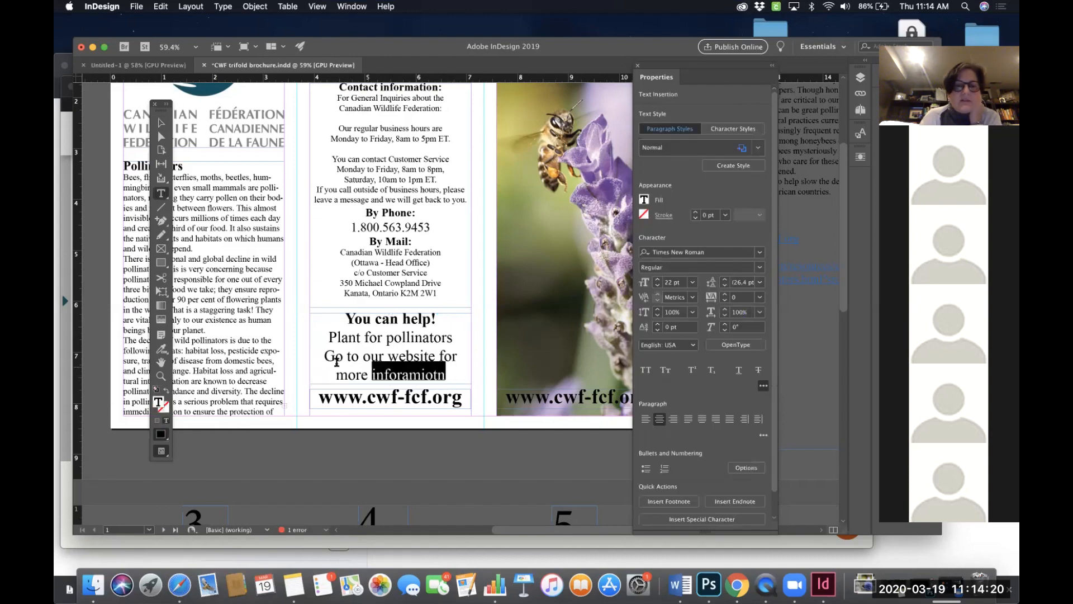
shift+click(318, 355)
key(super)
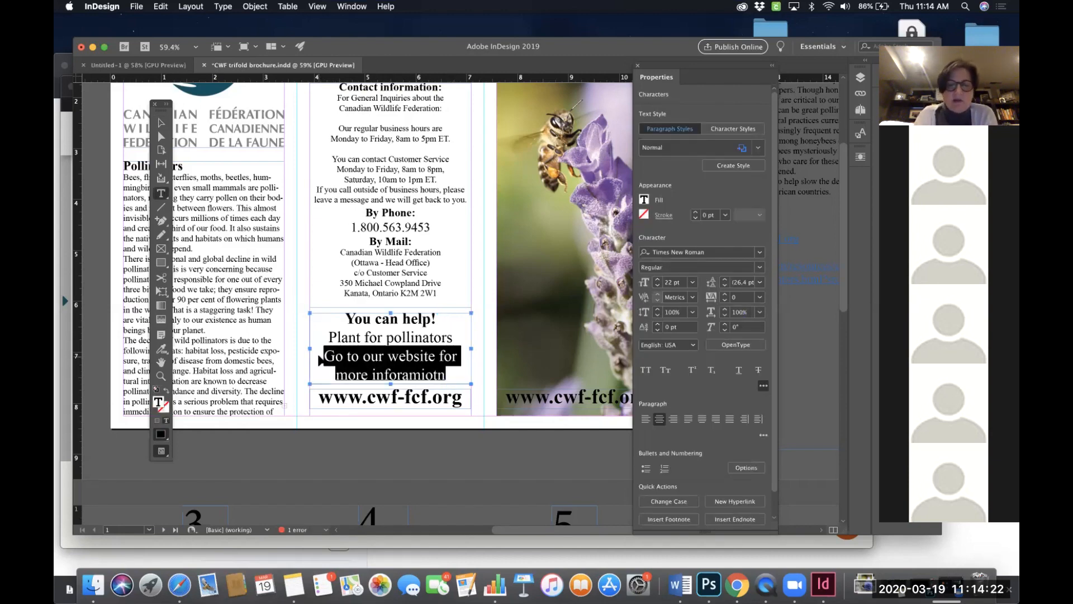
key(super+shift+comma)
key(super+shift+comma)
key(super+shift+comma)
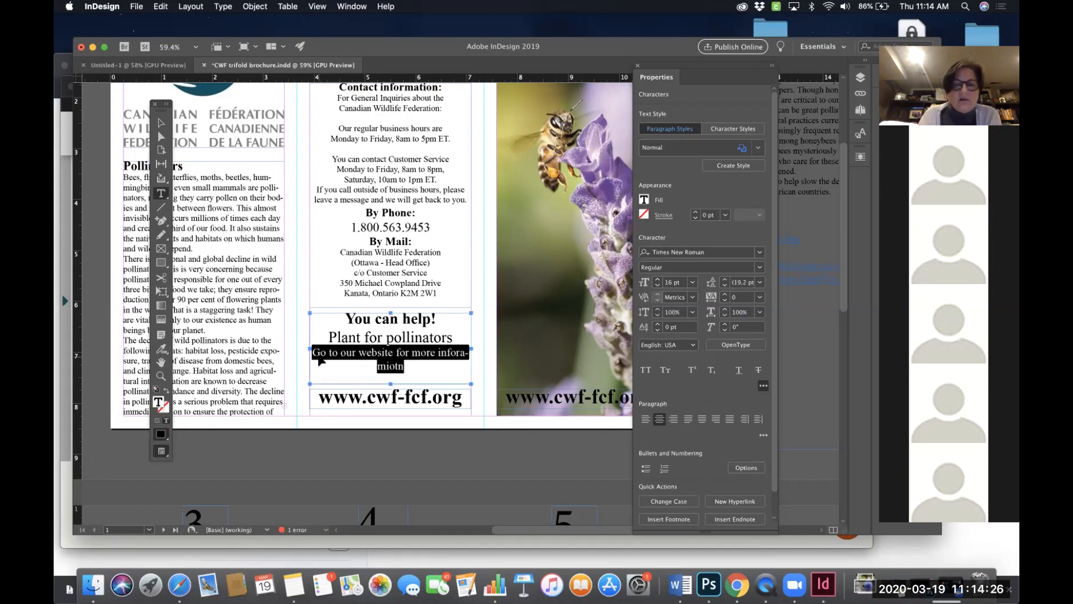
key(super+shift+comma)
- Correct the misspelled last word so it reads 'information'
click(442, 351)
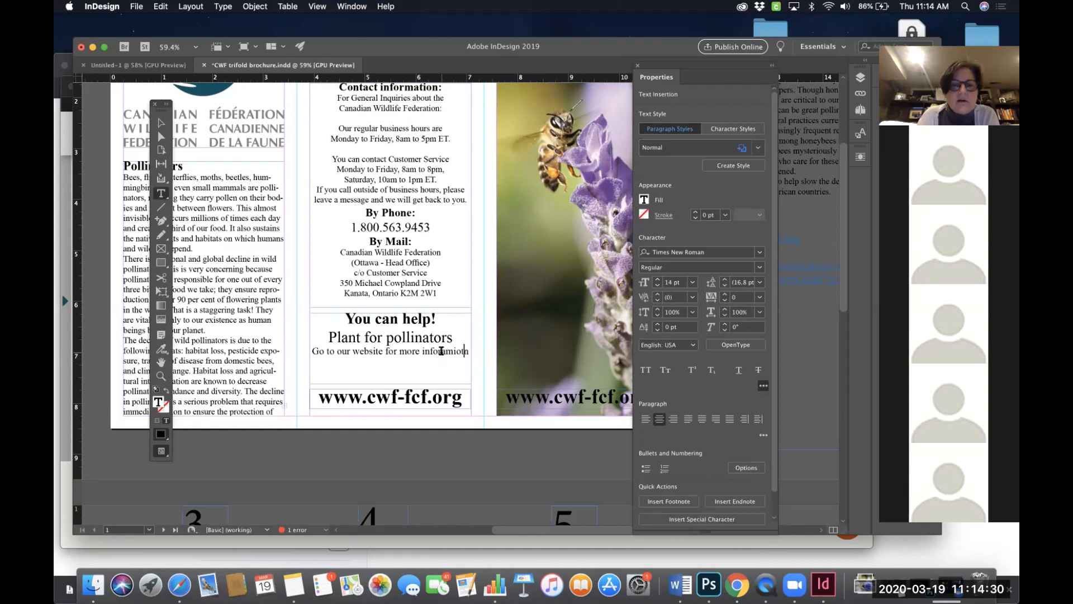
drag(441, 351, 486, 352)
text(mation)
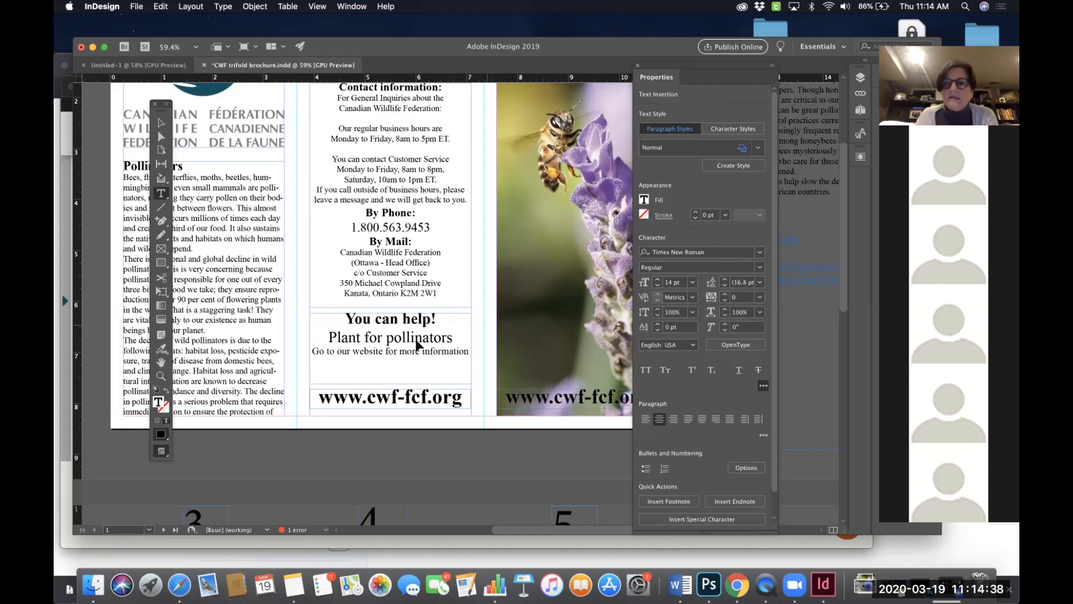
- Increase the leading of the 'Go to our website for more information' line to 25 pt
key(super+1)
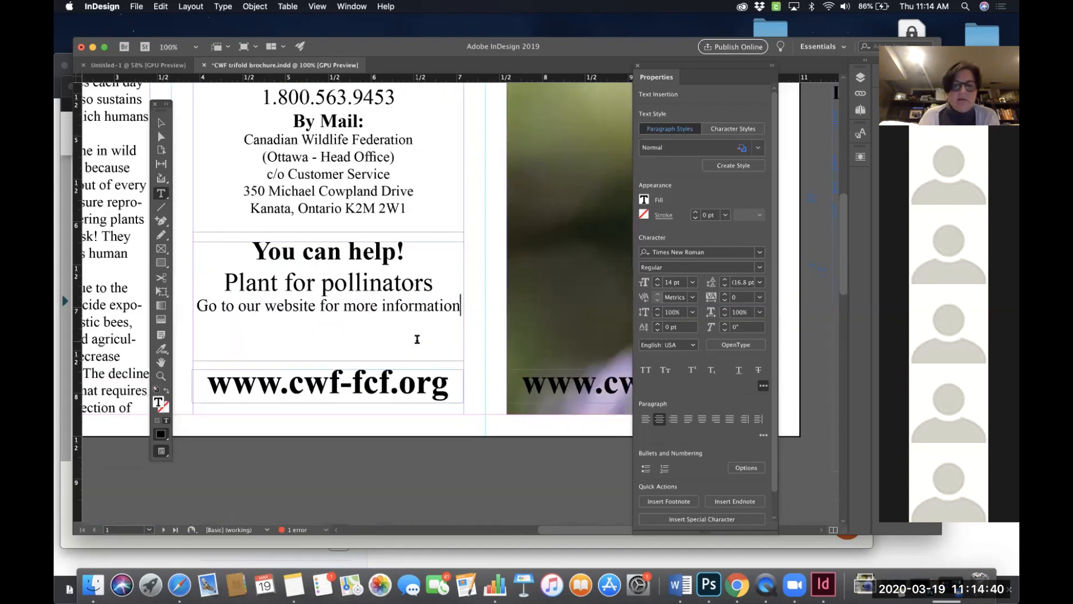
scroll(442, 310, left, 2)
scroll(442, 311, up, 1)
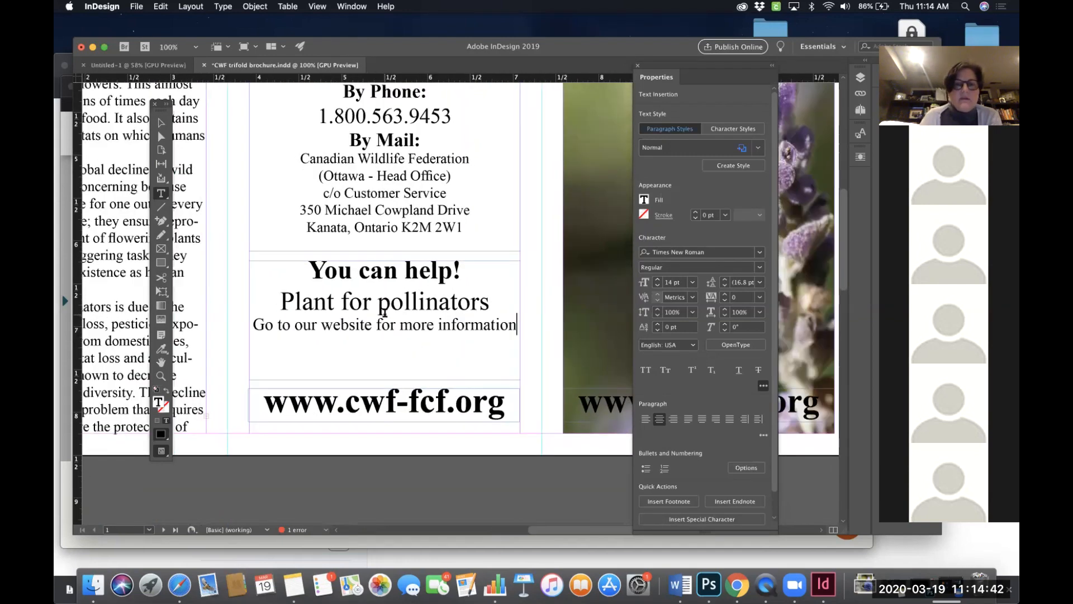
key(super+equal)
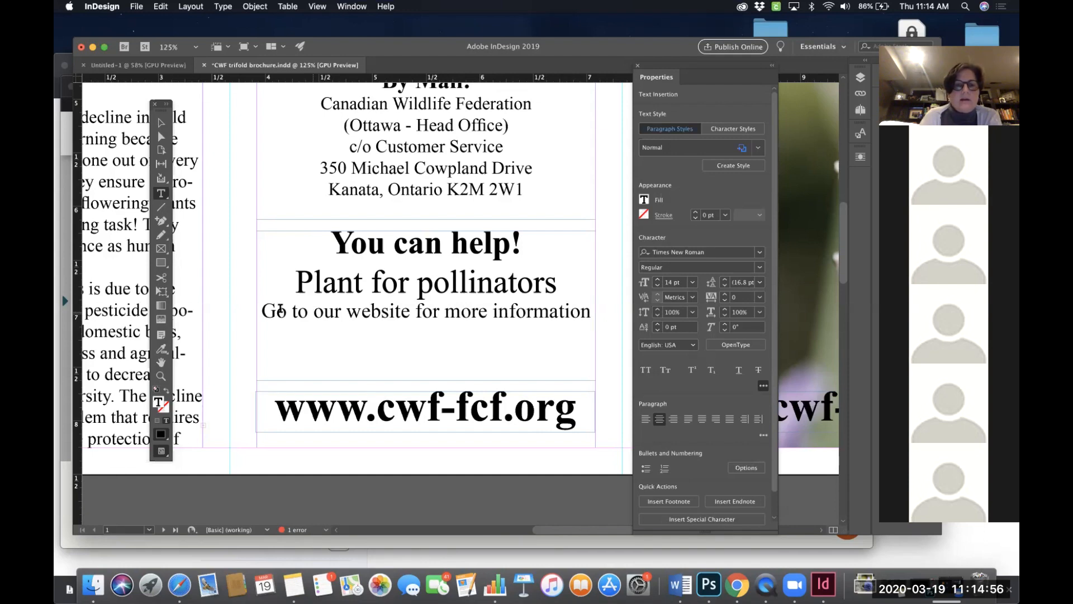
drag(363, 312, 594, 316)
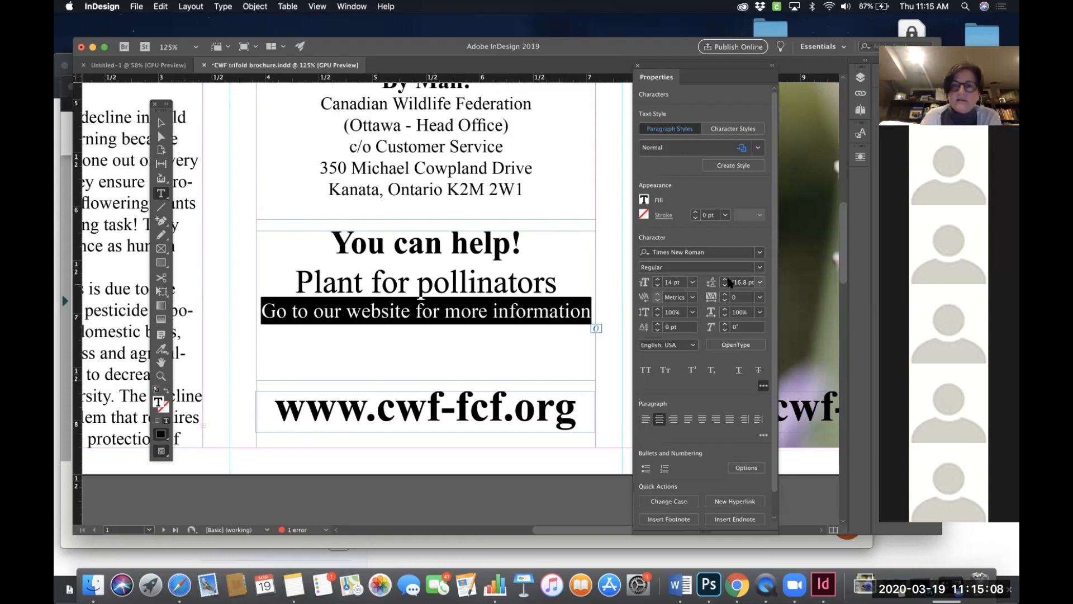
click(725, 280)
click(725, 280)
click(725, 280)
click(725, 280)
click(725, 280)
click(725, 280)
click(725, 280)
click(725, 280)
click(725, 280)
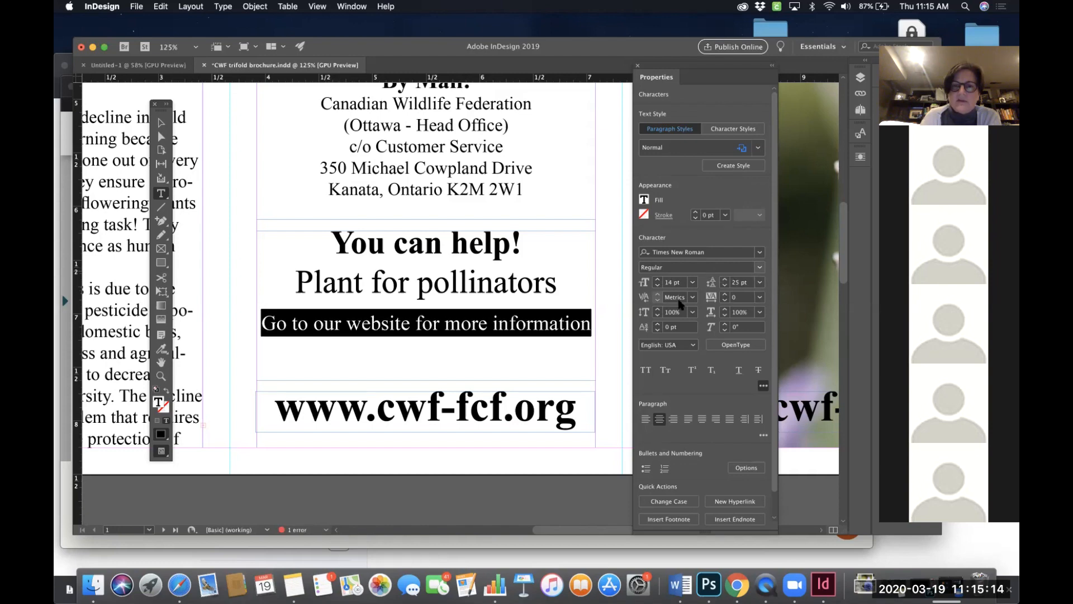
- Set the leading of the 'Plant for pollinators' line to 28 pt
triple_click(494, 323)
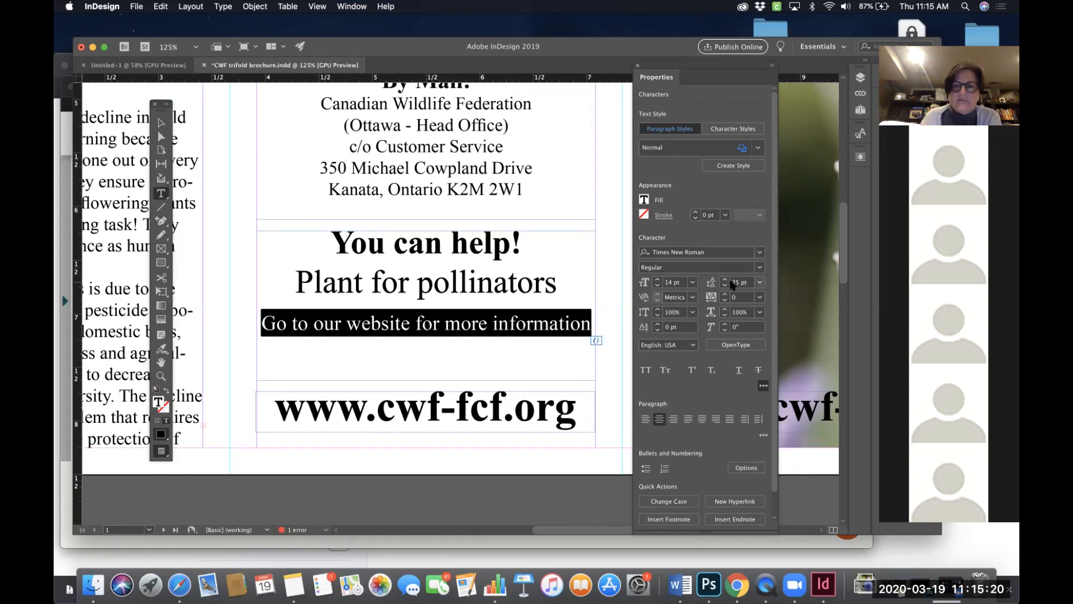
click(521, 295)
drag(558, 283, 286, 274)
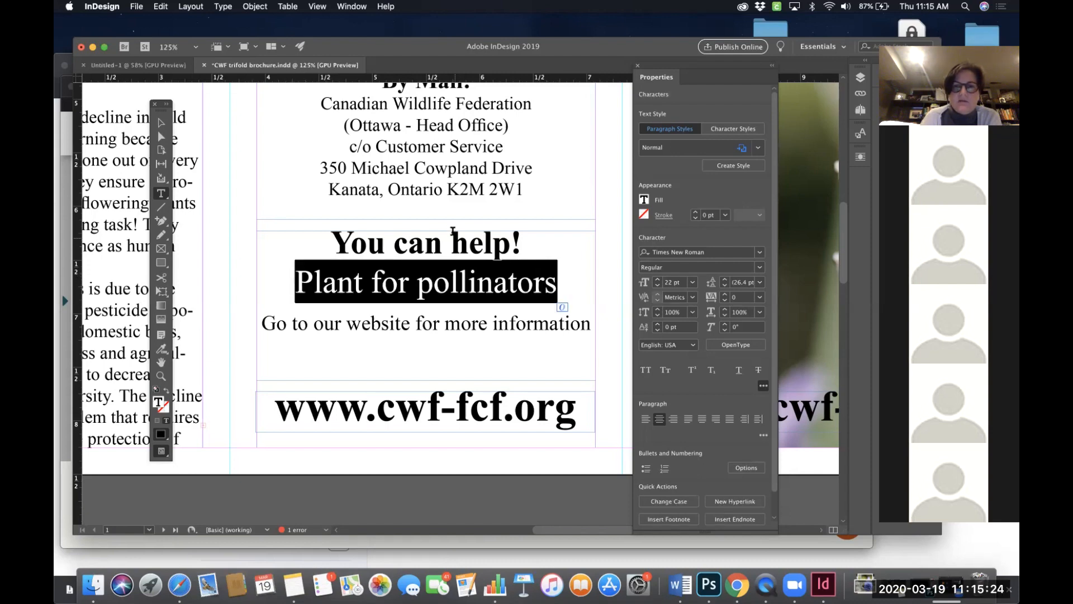
click(725, 285)
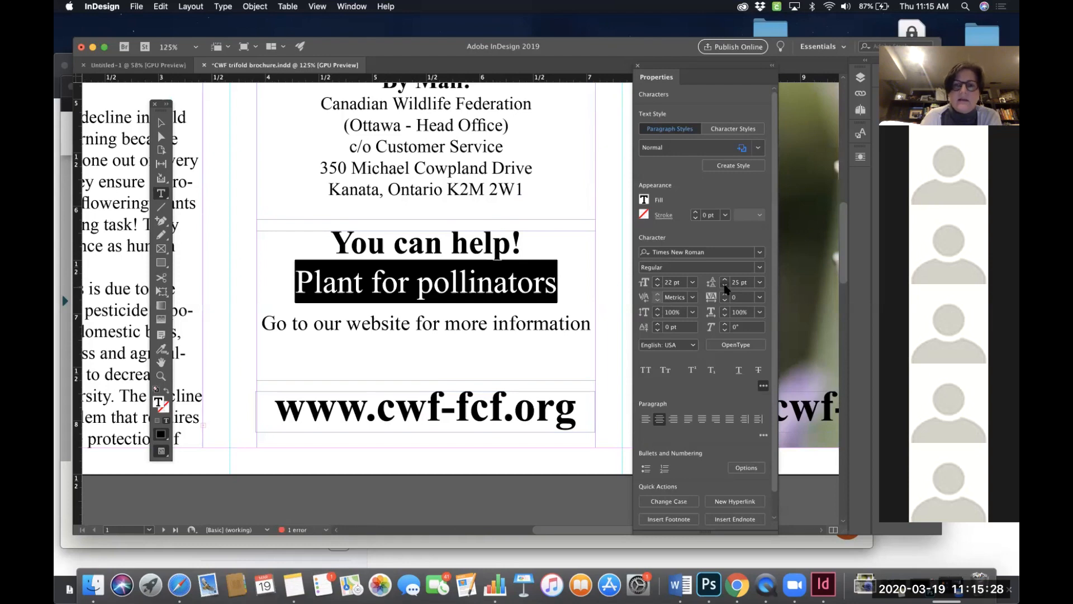
triple_click(500, 283)
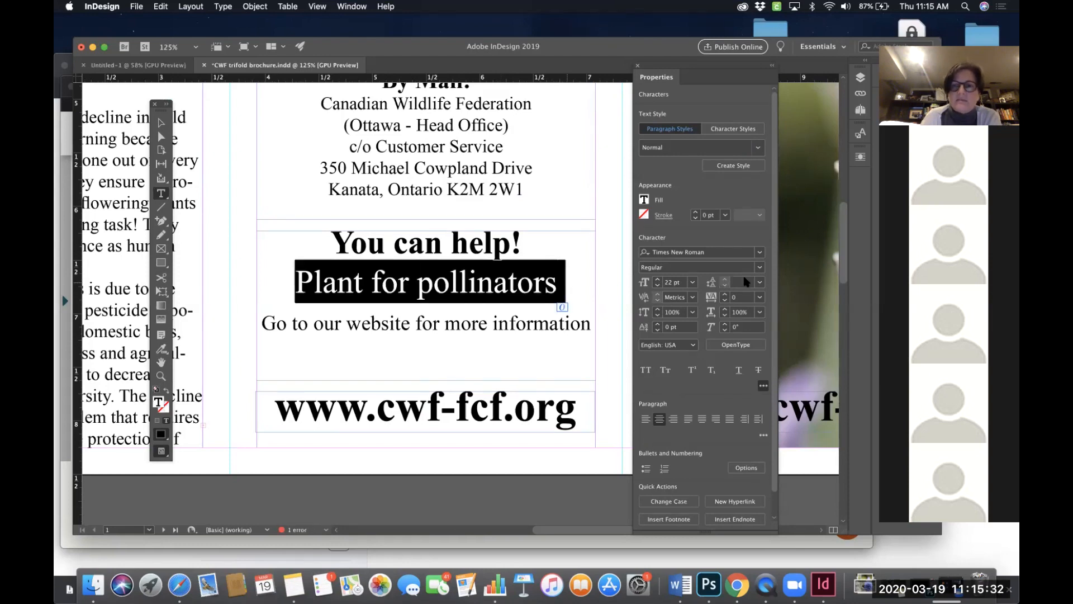
click(759, 282)
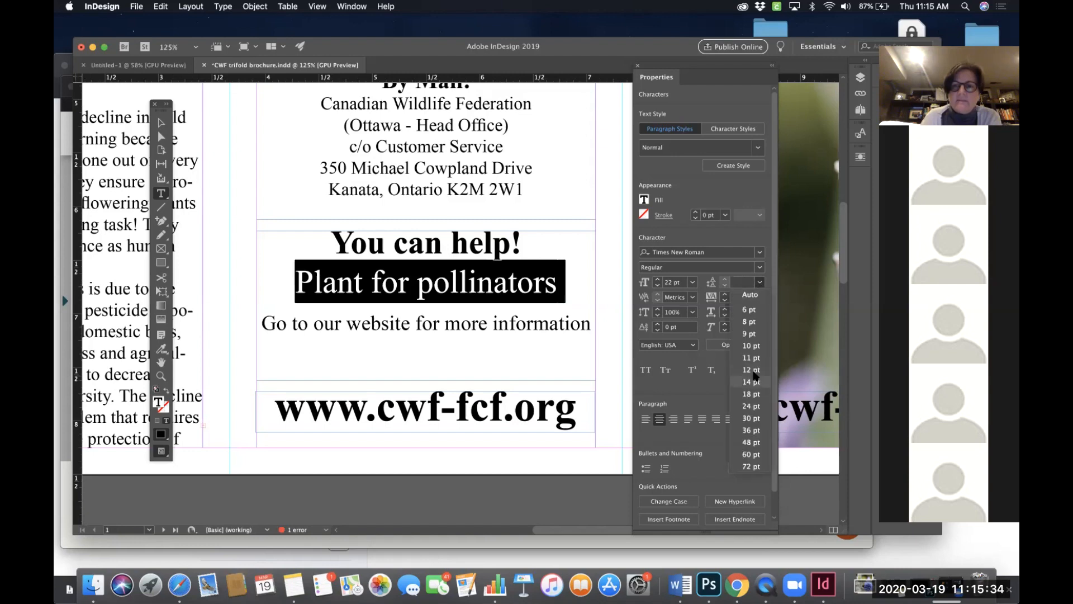
click(754, 382)
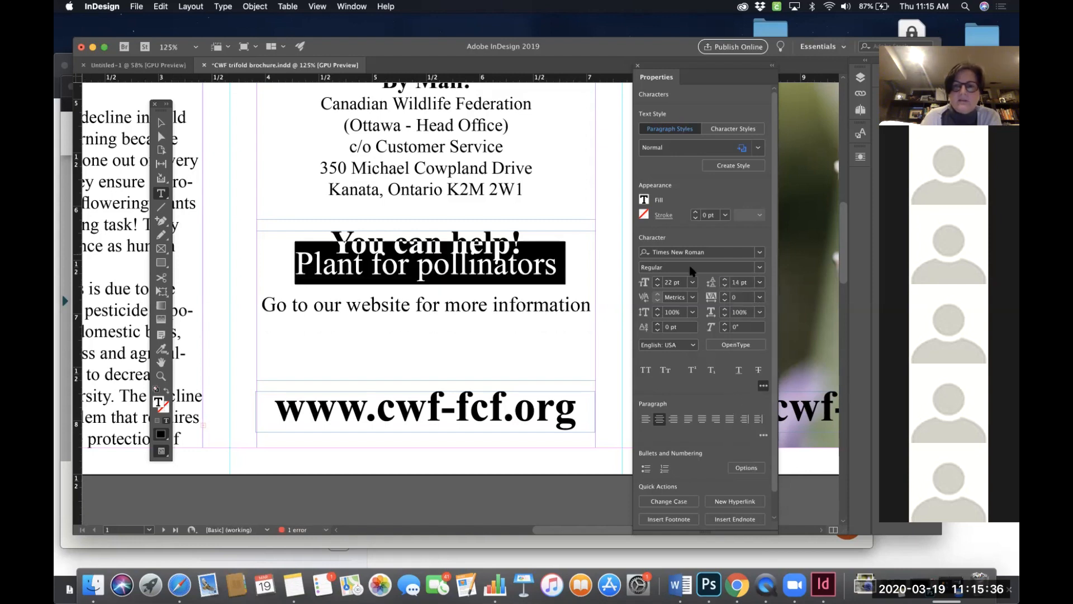
click(725, 279)
click(725, 280)
click(725, 279)
click(725, 279)
click(725, 280)
click(725, 279)
click(725, 279)
click(725, 280)
click(725, 280)
click(724, 280)
click(724, 279)
click(725, 280)
click(725, 280)
click(534, 286)
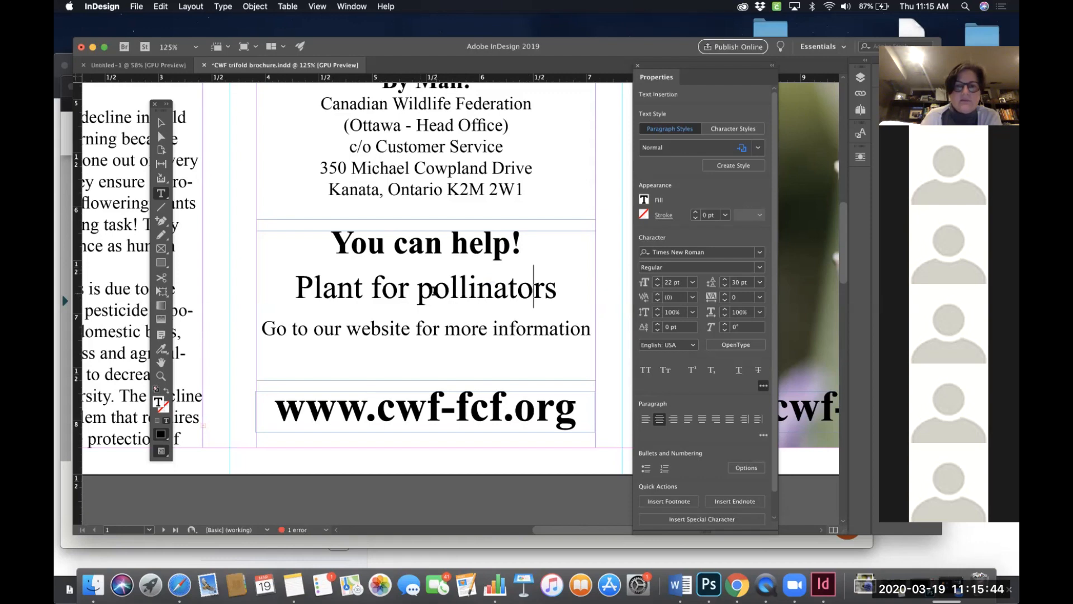
triple_click(433, 290)
click(725, 286)
click(725, 286)
- Check the leading of both lines, then select the long pollinators-page URL in the link notes on the pasteboard
click(527, 329)
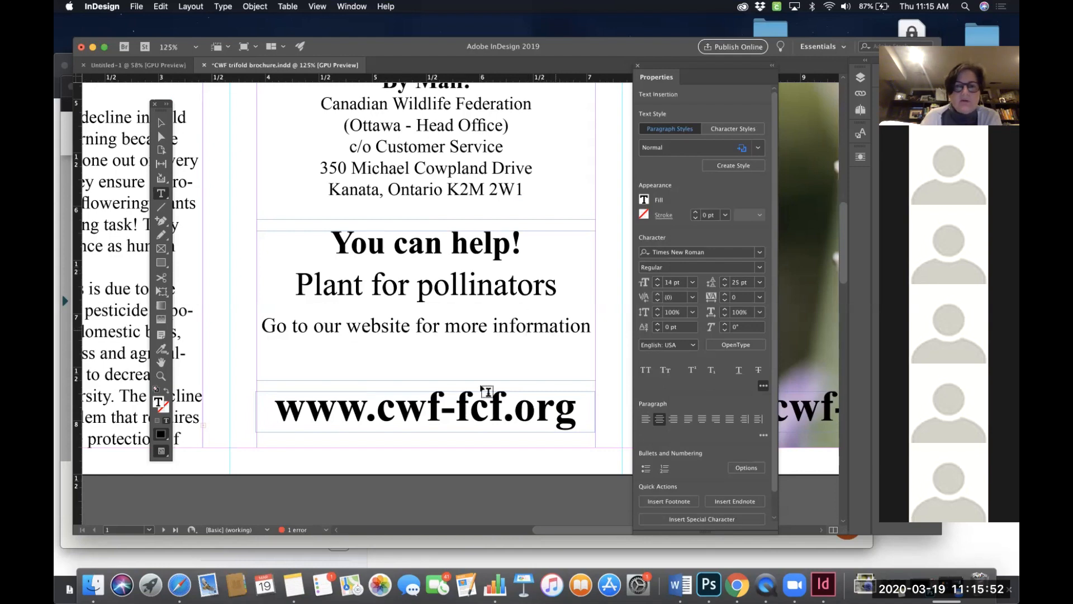
drag(554, 286, 284, 283)
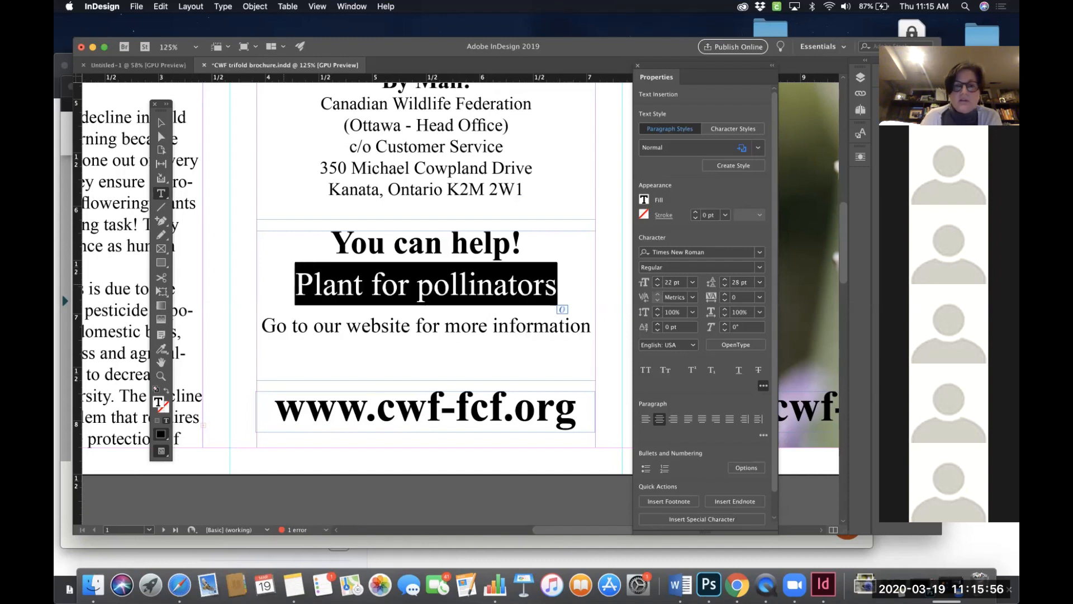
click(409, 284)
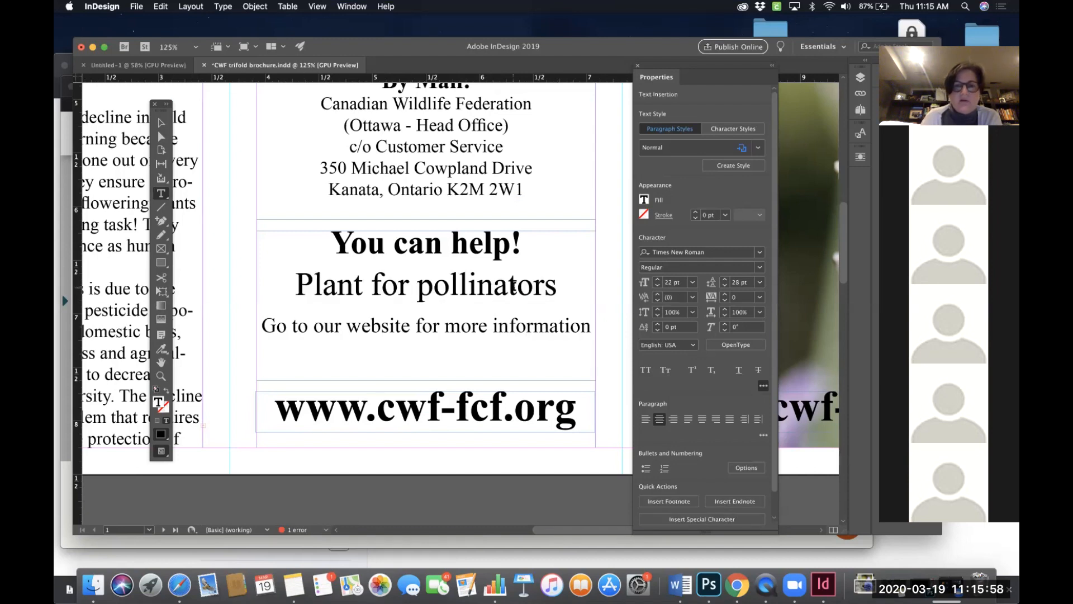
drag(558, 285, 280, 276)
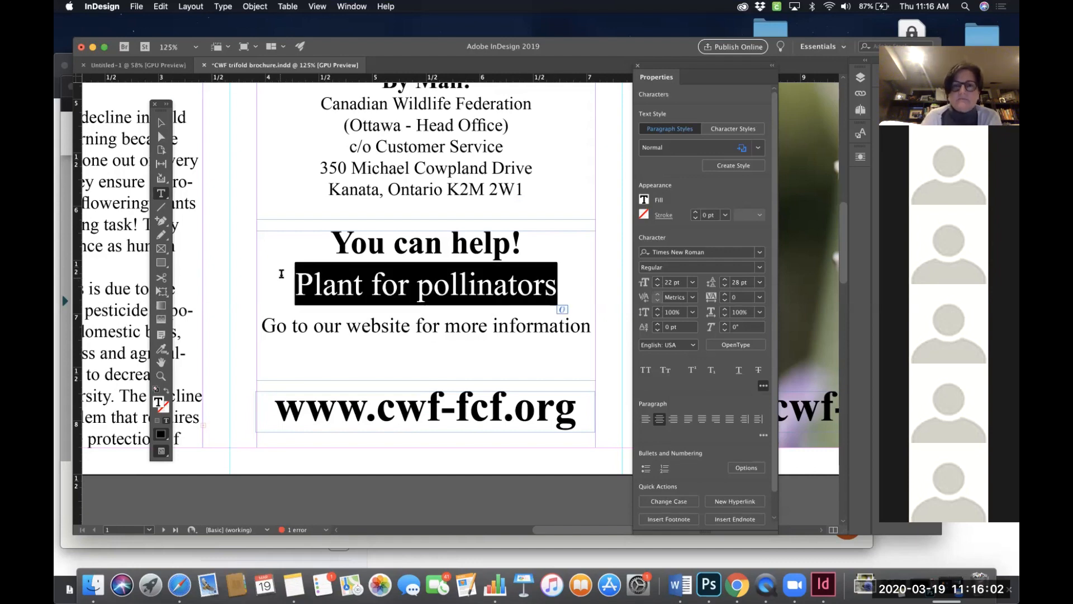
scroll(382, 286, right, 10)
scroll(436, 297, right, 5)
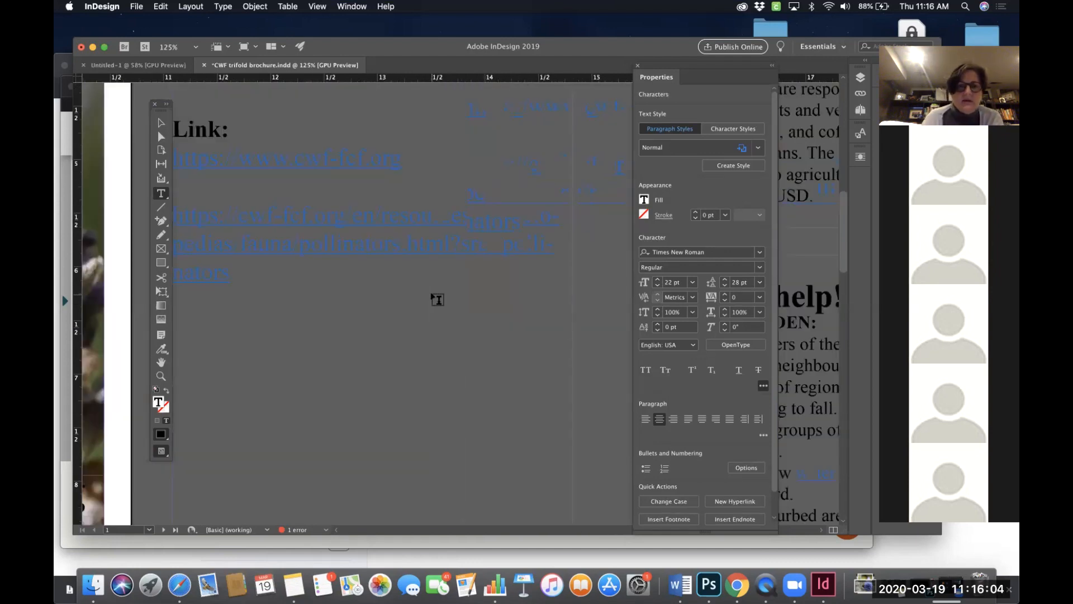
scroll(436, 298, up, 3)
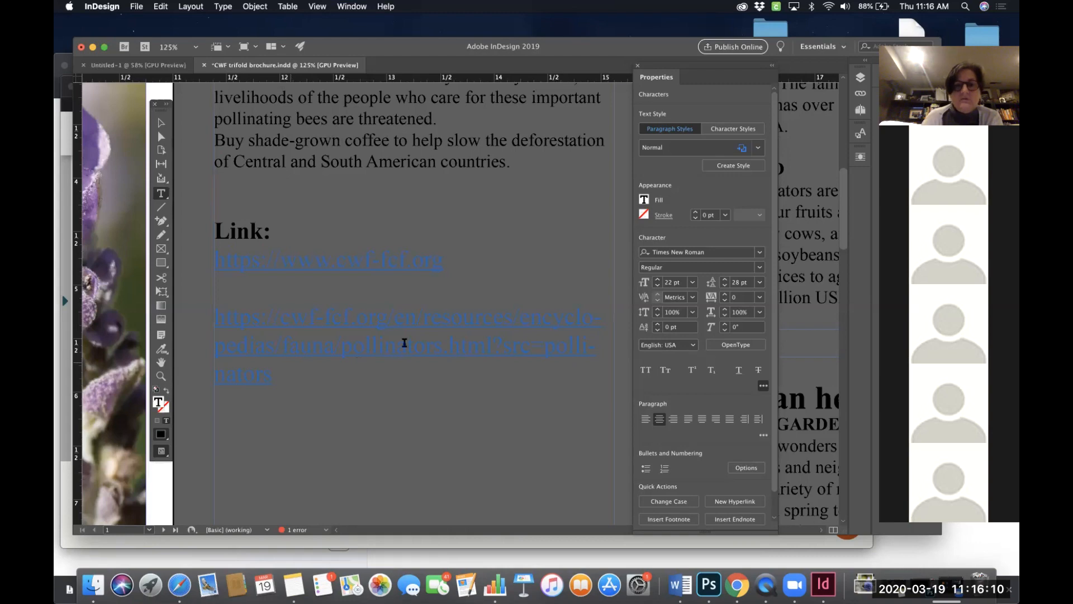
click(279, 375)
drag(218, 336, 214, 317)
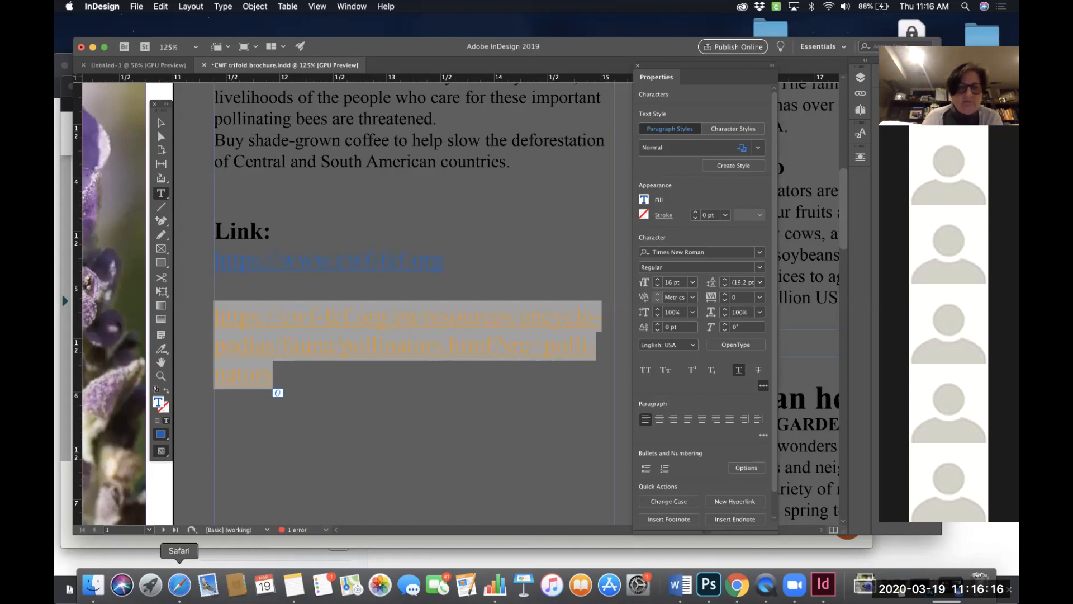
- In Safari, open the Plant for Pollinators 'Learn more' page and view its address, then return to InDesign
click(179, 584)
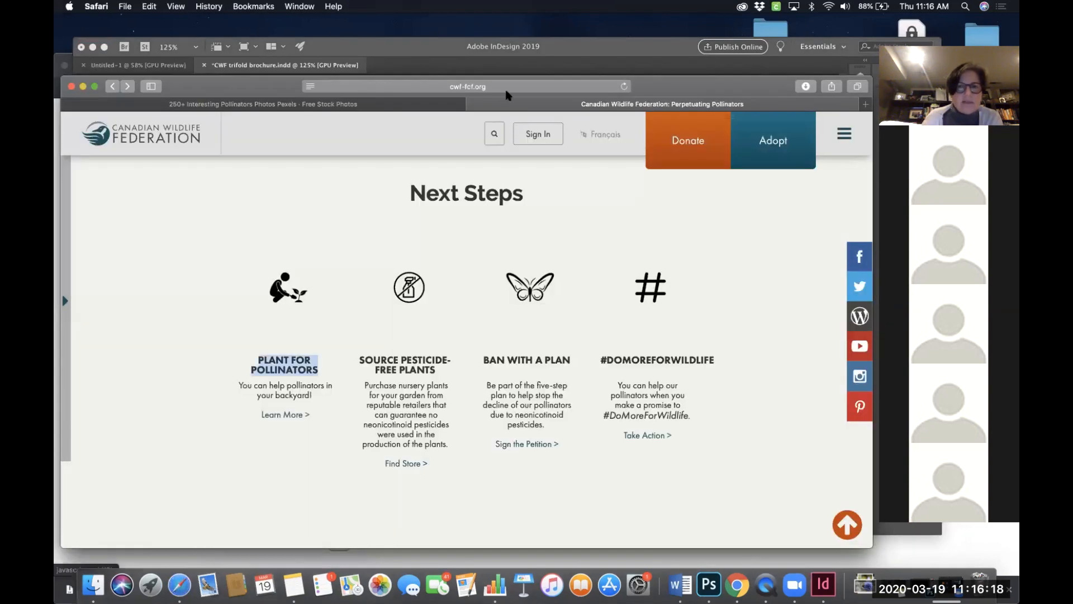
click(293, 417)
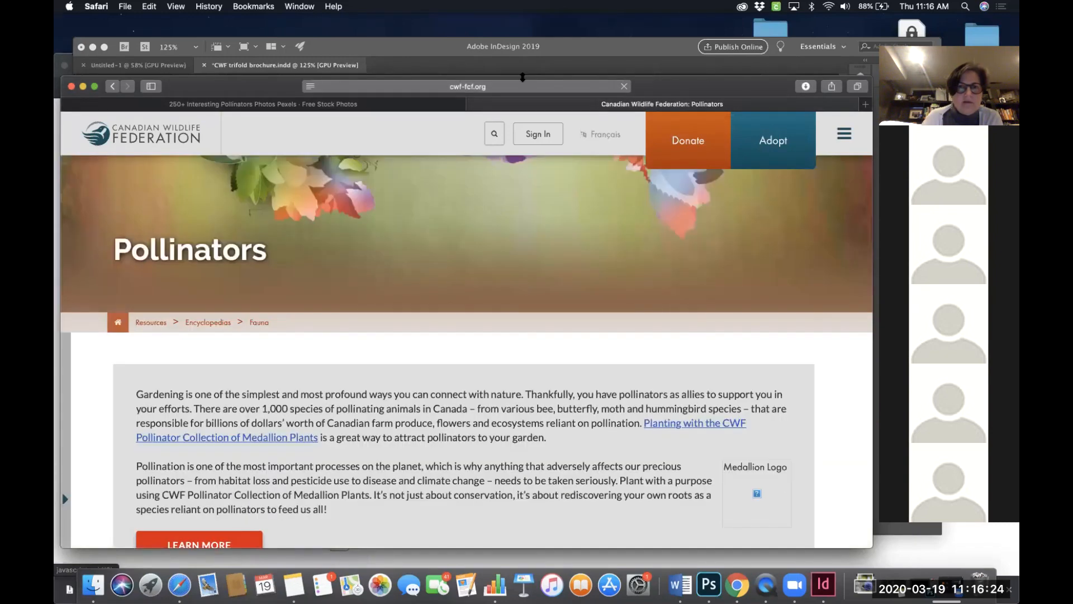
click(519, 89)
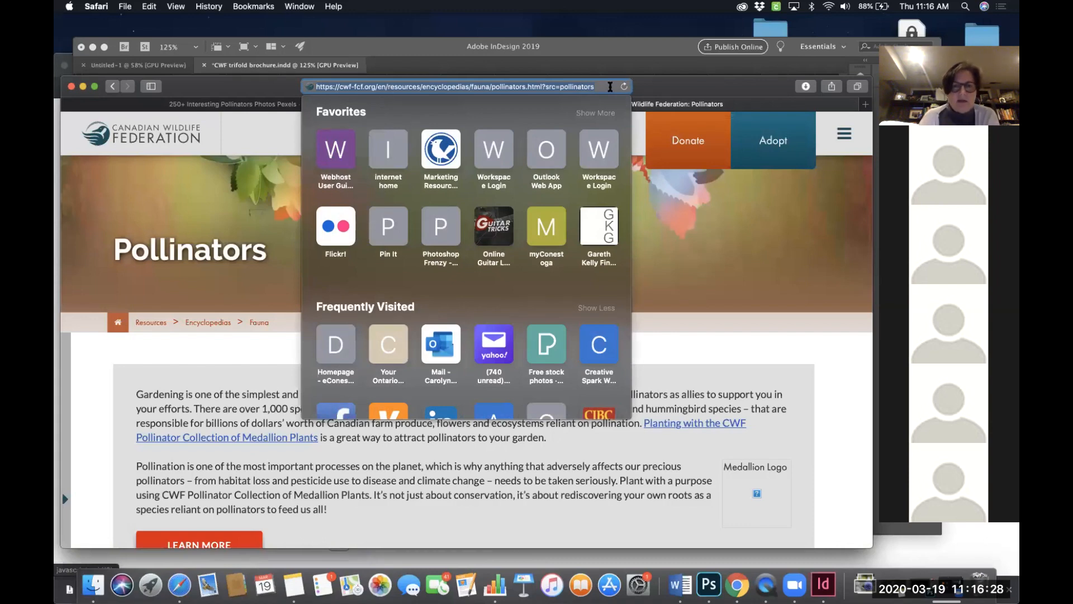
click(824, 584)
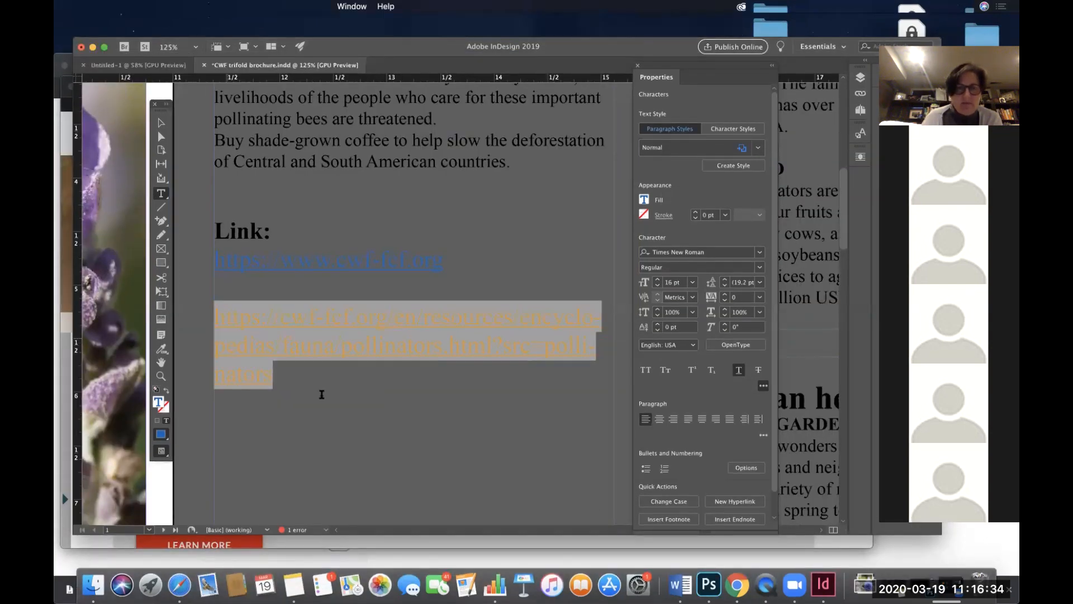
- Select the 'Plant for pollinators' line and start creating a new hyperlink for it
scroll(321, 395, left, 15)
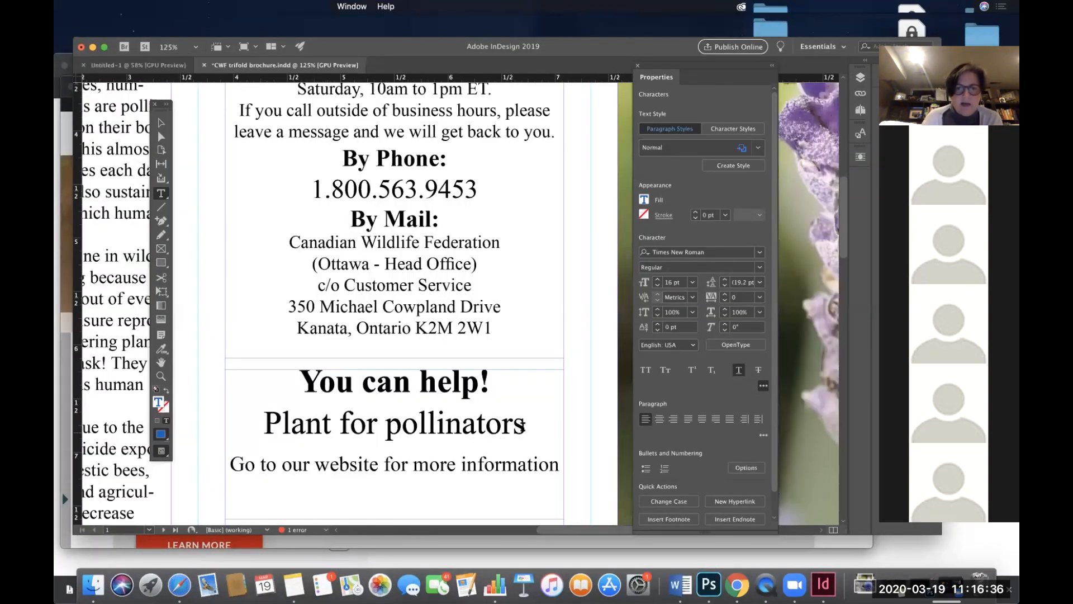
drag(522, 425, 244, 422)
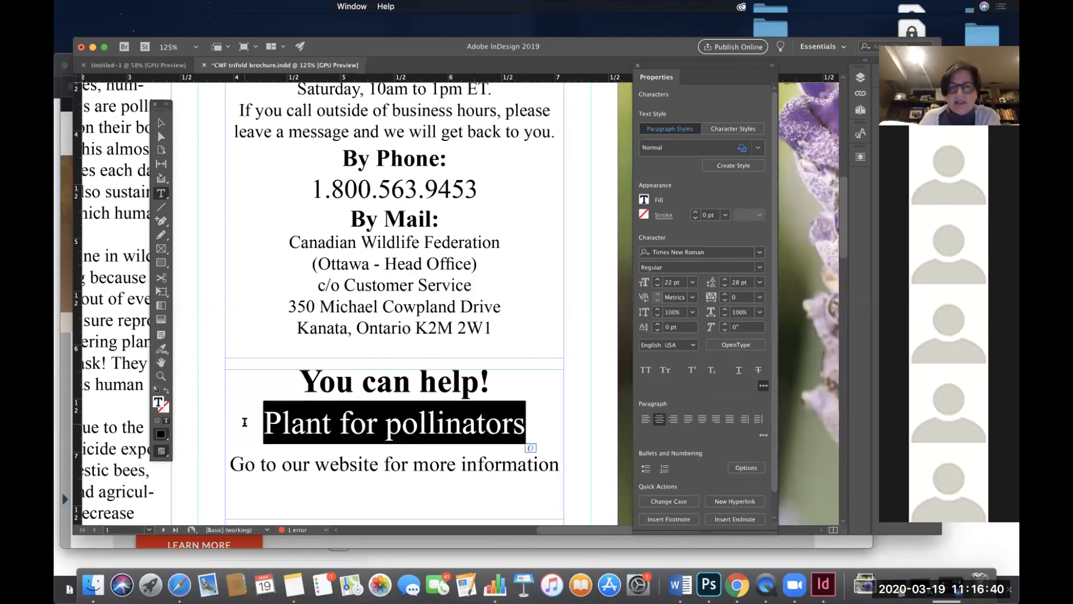
click(224, 7)
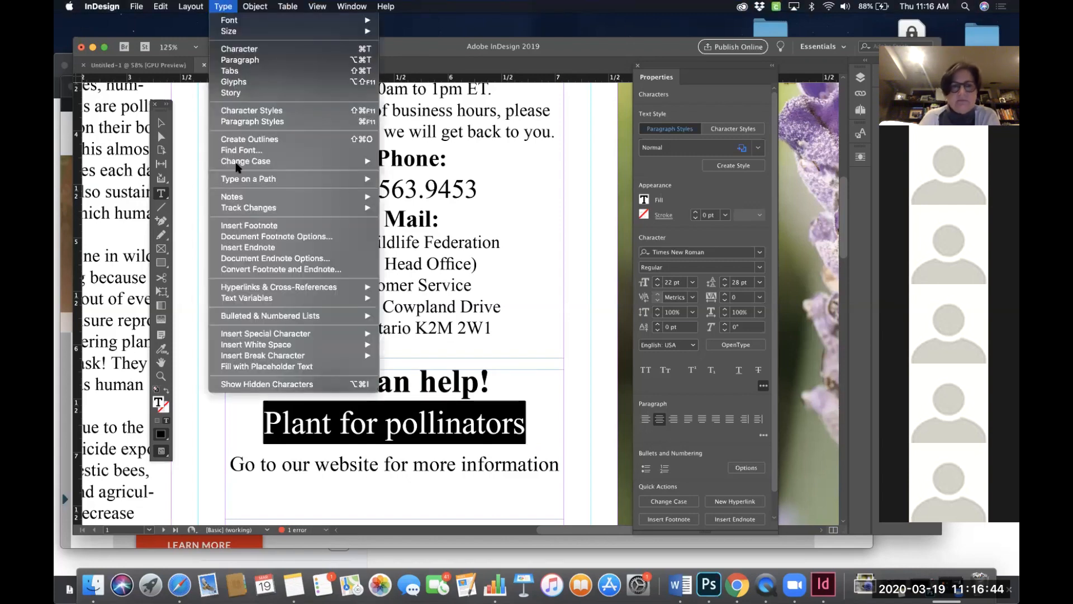
mouse_move(242, 296)
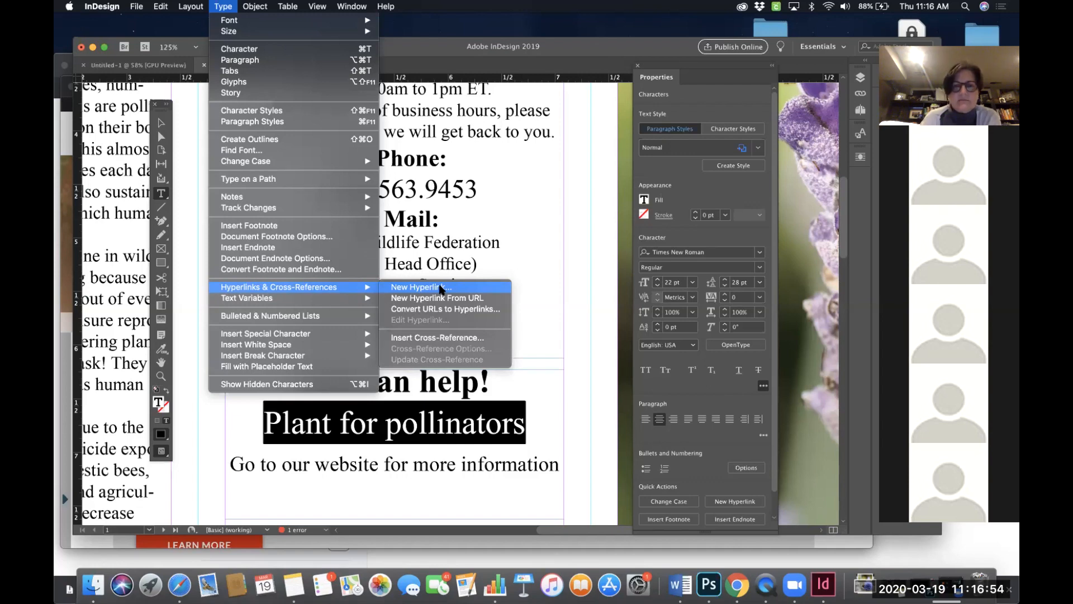
click(419, 287)
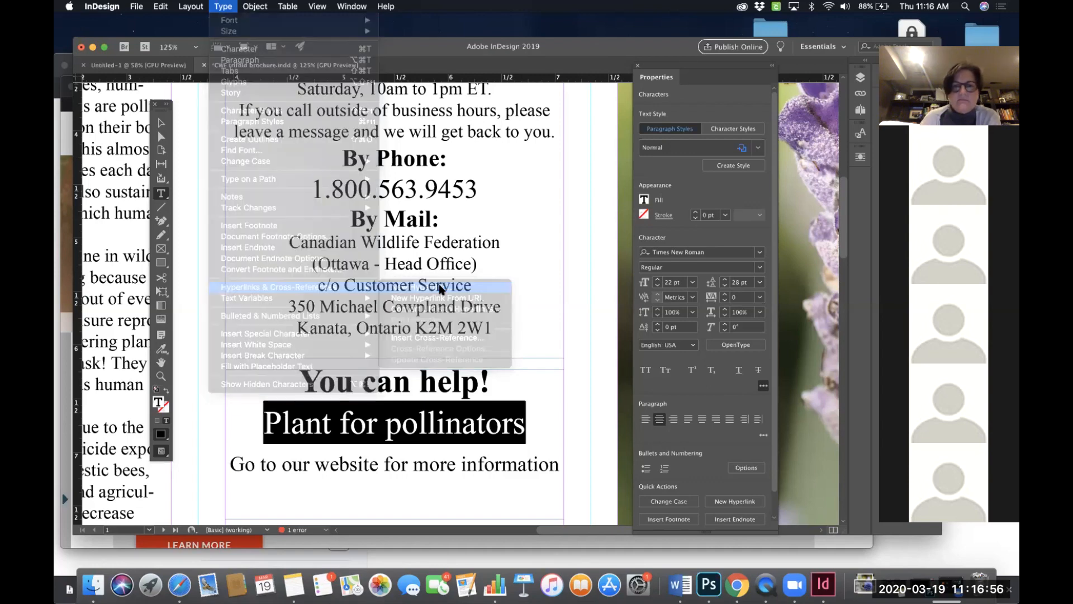
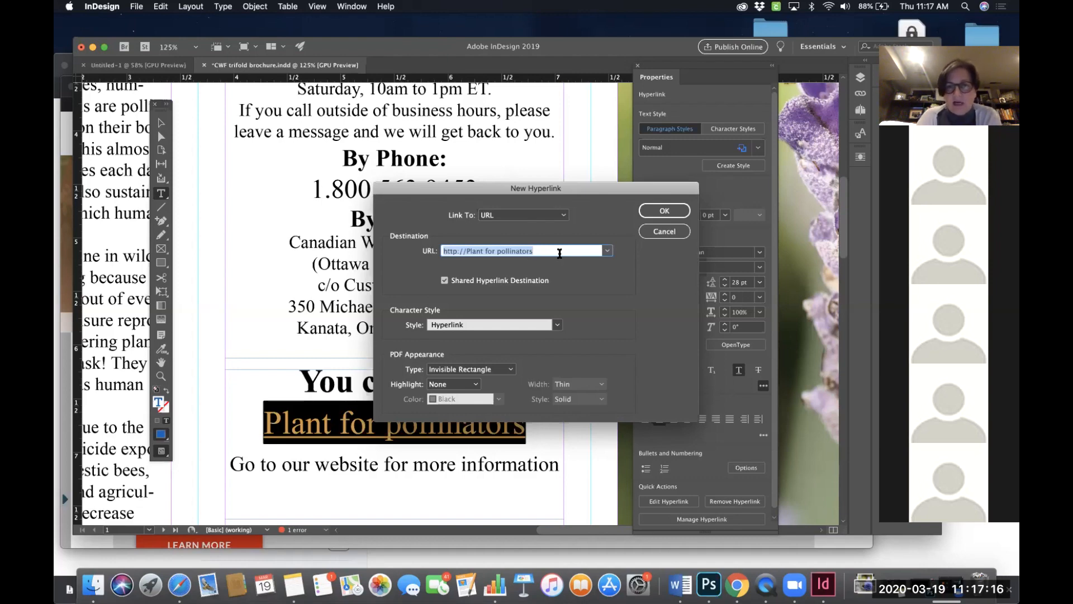
- Paste the Plant for Pollinators page URL as the link destination, keep the Hyperlink character style, and create the hyperlink
click(559, 252)
drag(559, 252, 416, 253)
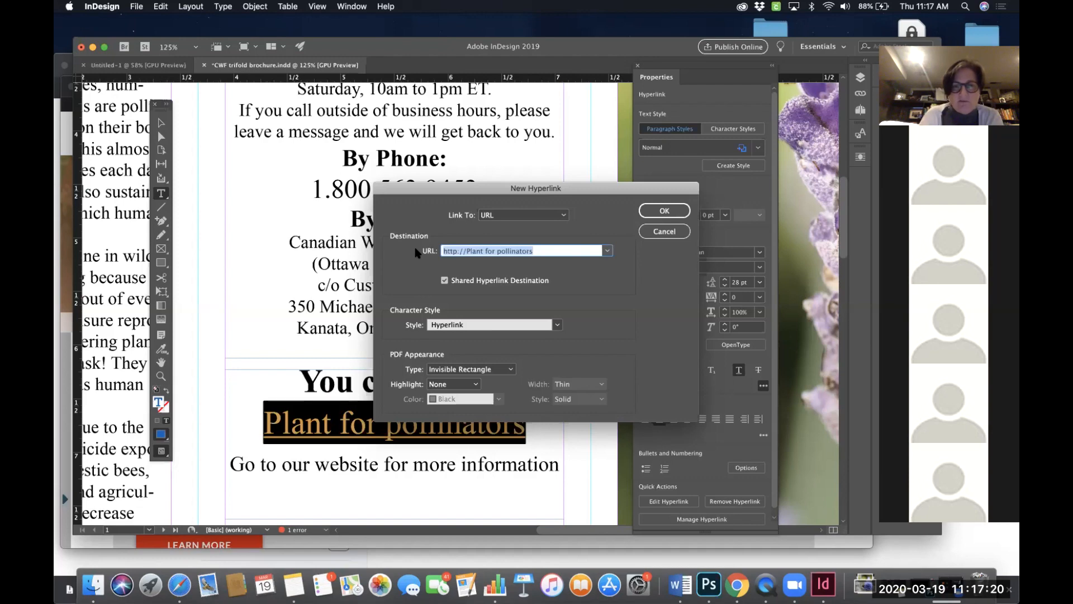
key(super+v)
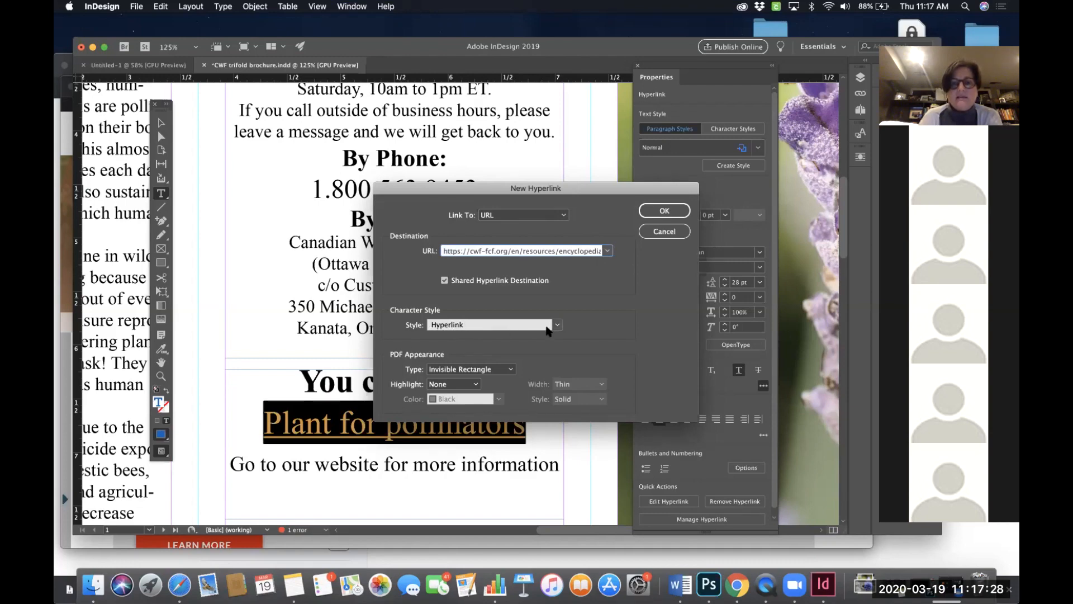
click(558, 325)
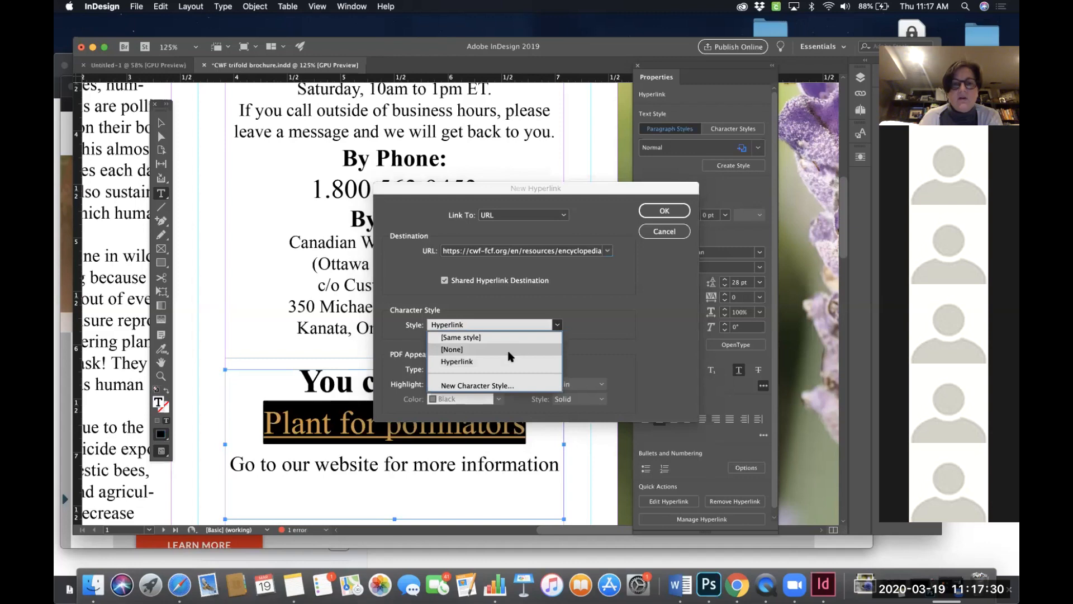
click(479, 350)
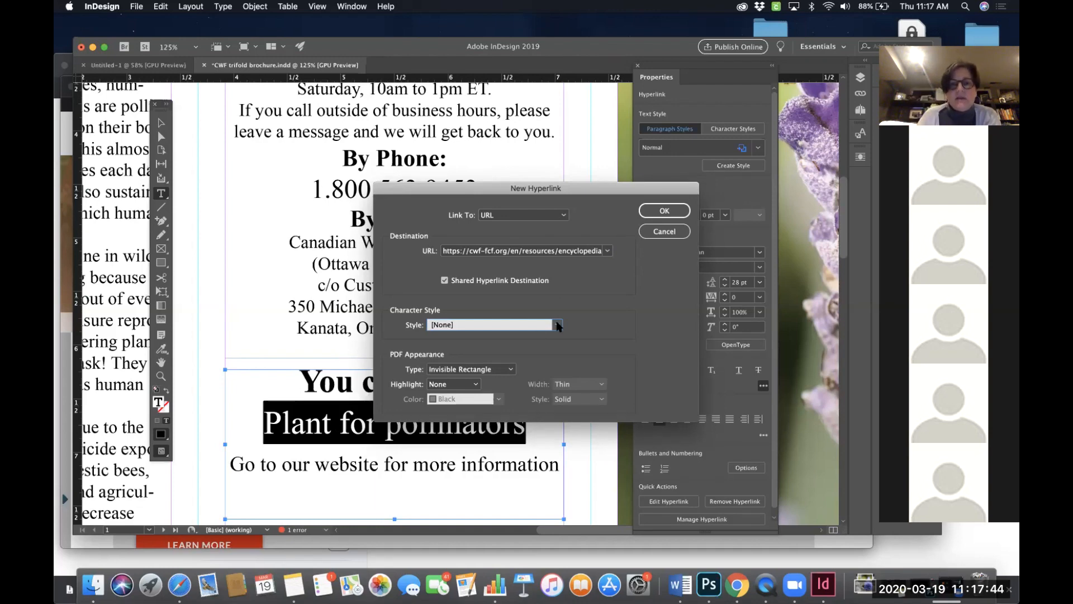
click(556, 326)
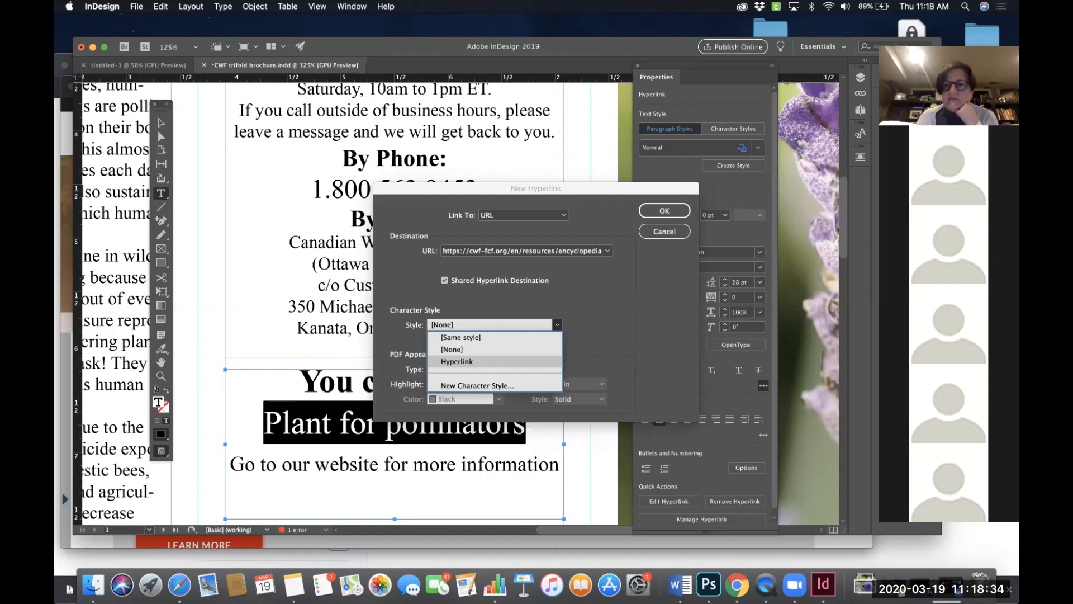
click(457, 361)
click(664, 211)
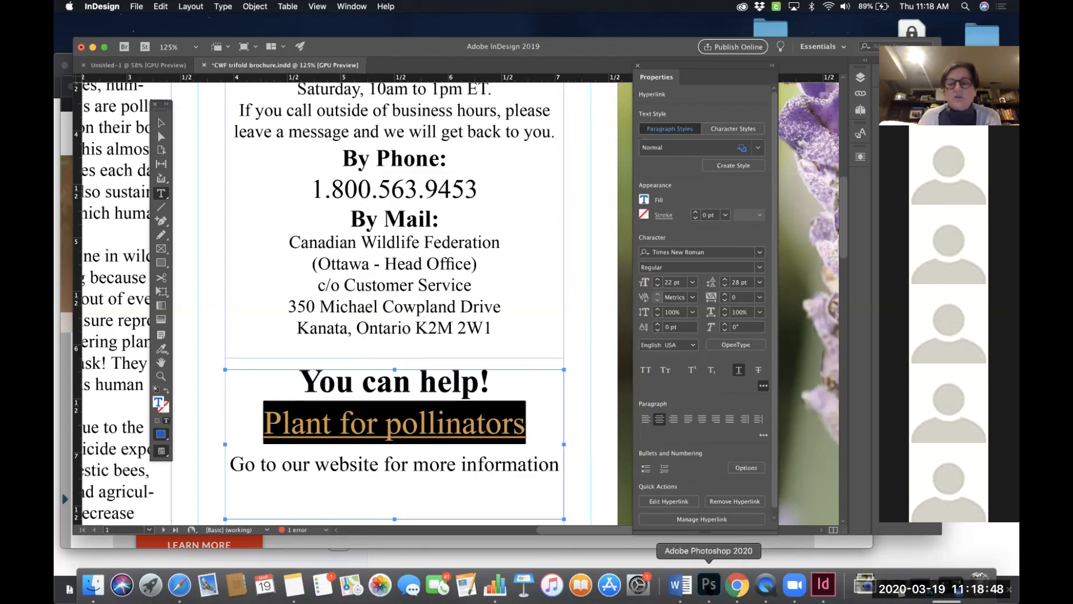
- Switch to Photoshop and save the open video document as 'Stand by me video' in Photoshop format on the Desktop
right_click(709, 585)
click(716, 547)
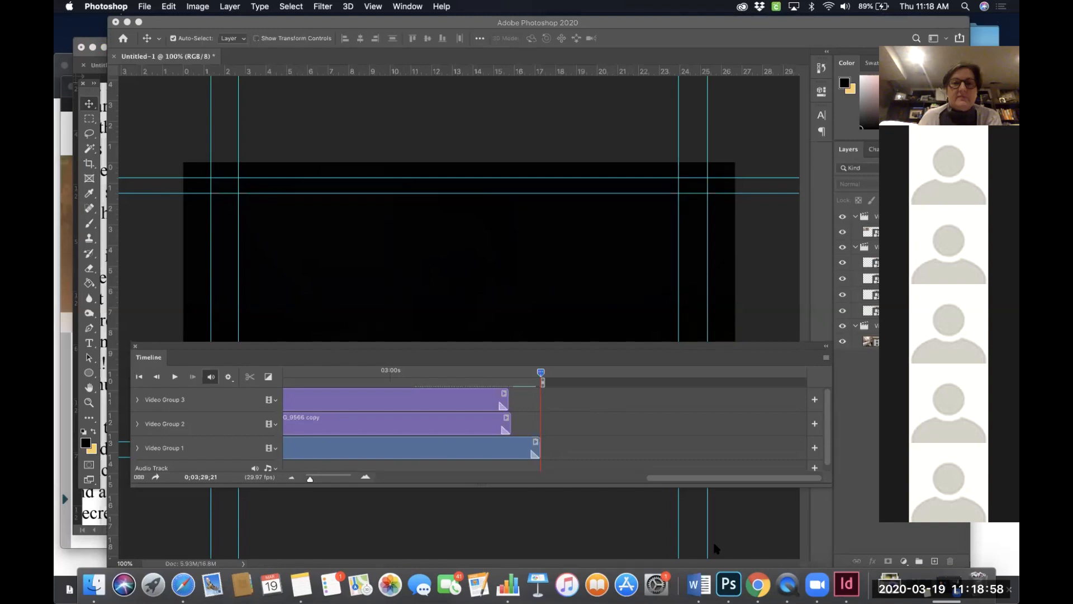
key(super+s)
click(596, 394)
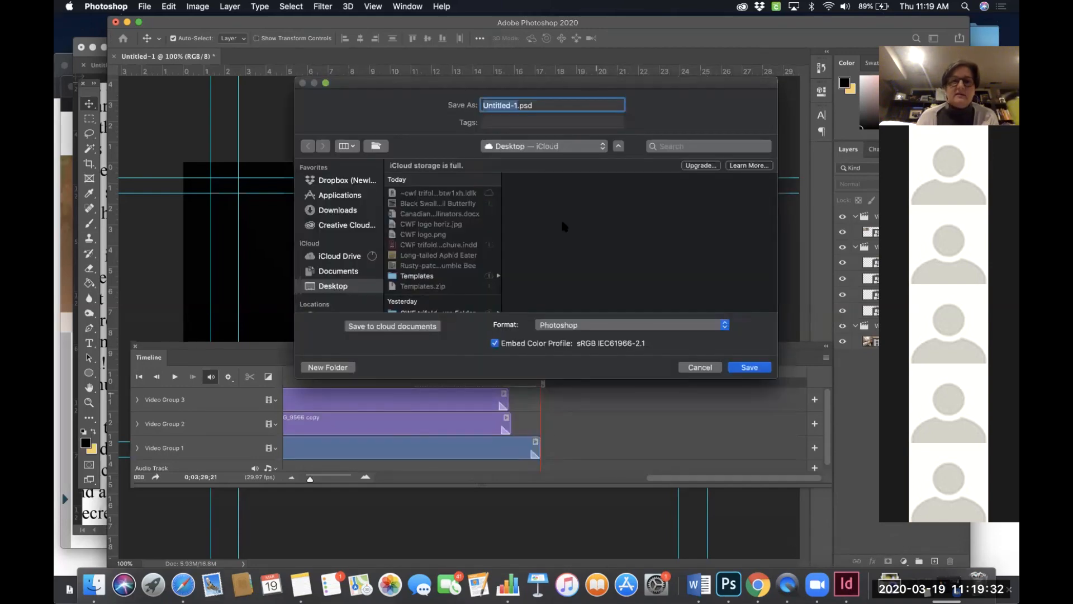
text(Stand by me video)
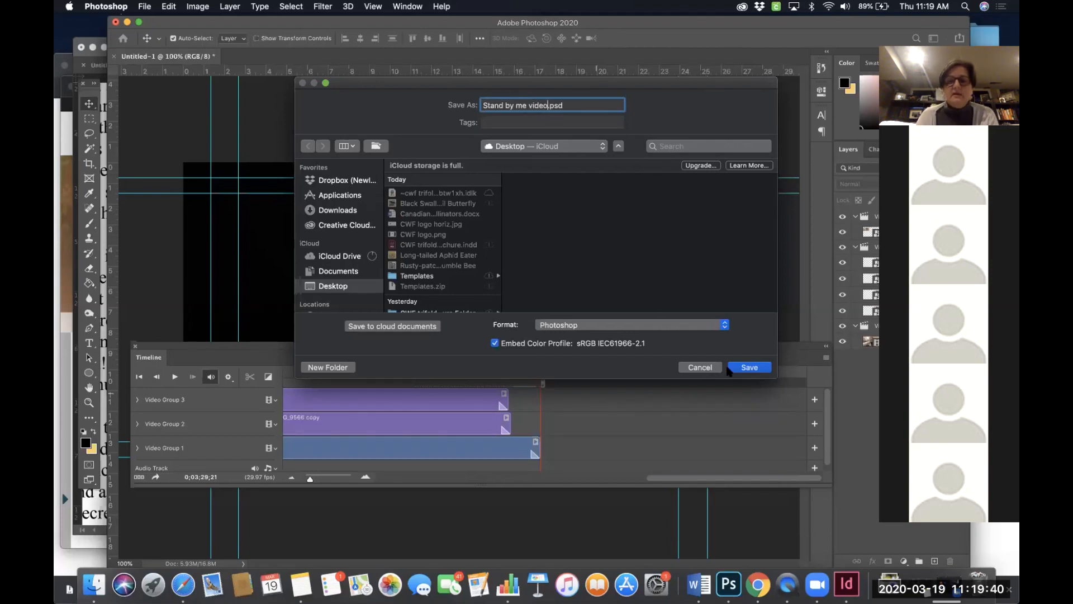
click(731, 369)
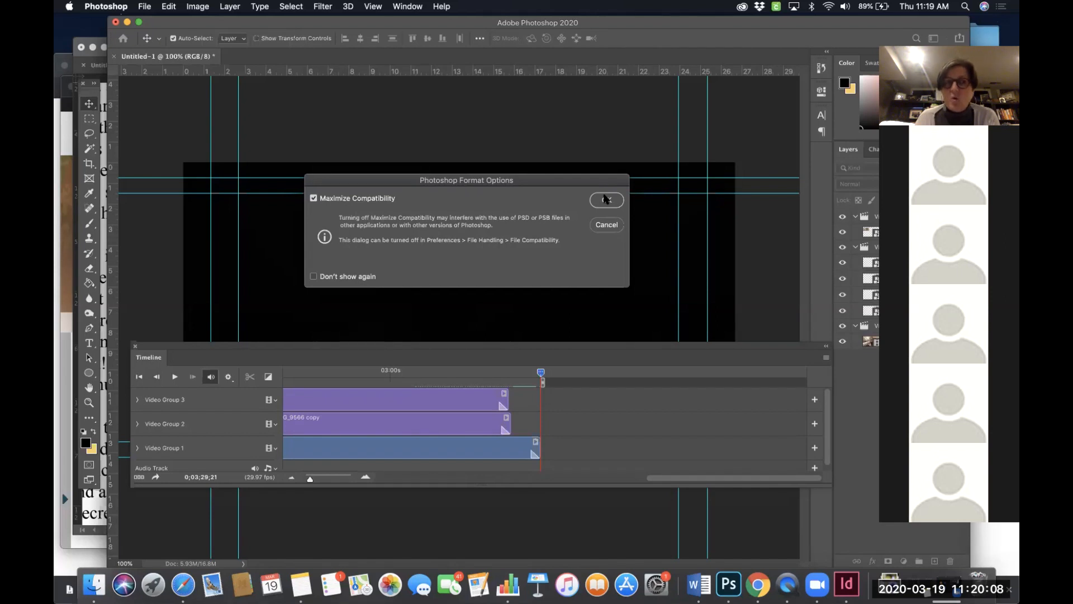
click(605, 199)
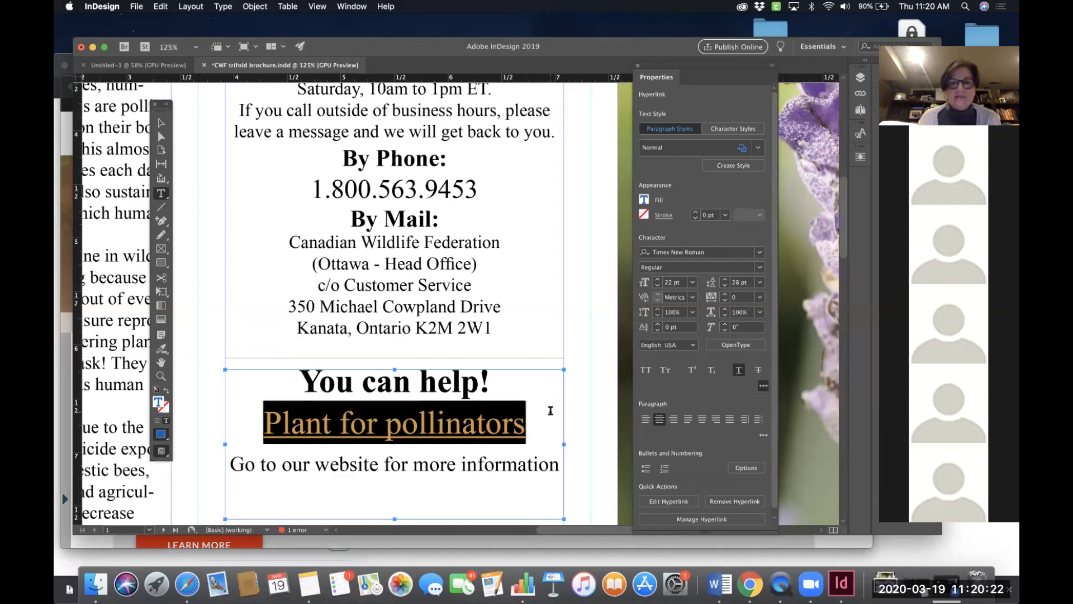
- Return to InDesign and save the brochure document
scroll(550, 411, down, 3)
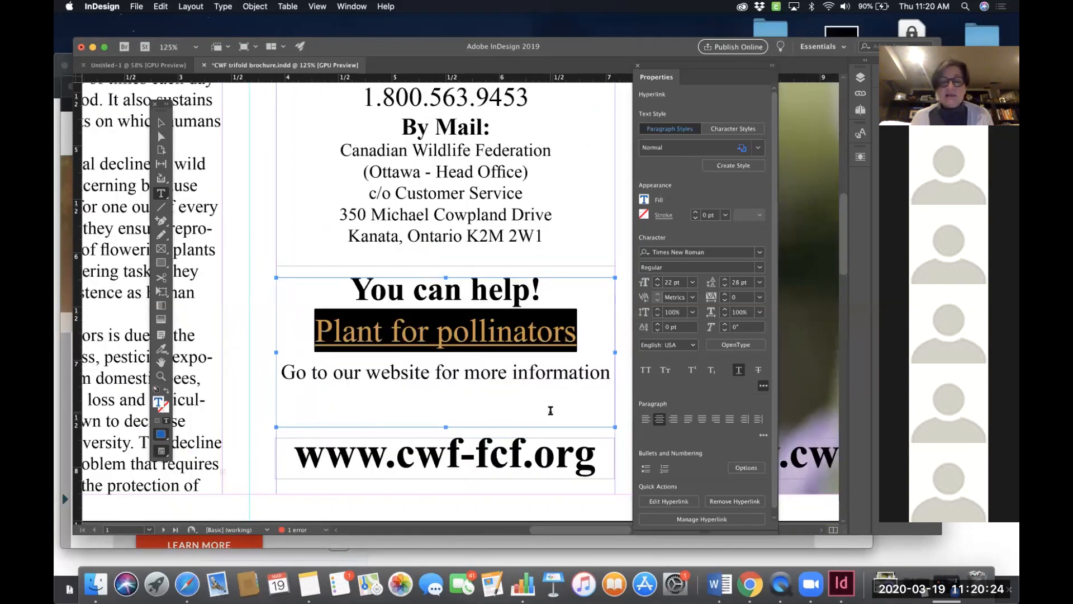
click(551, 410)
key(super+s)
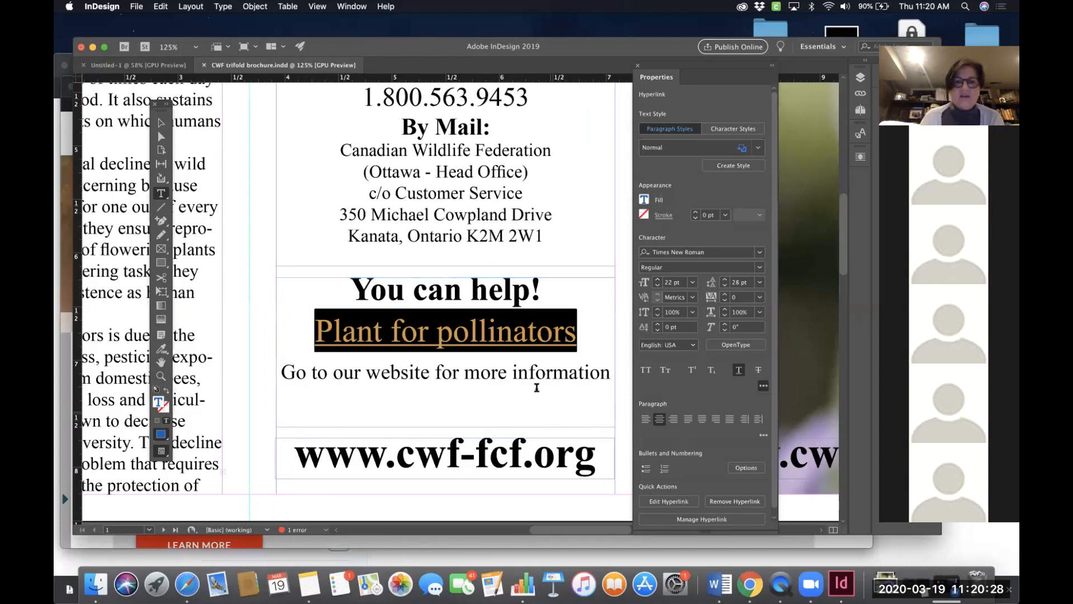
scroll(536, 387, down, 2)
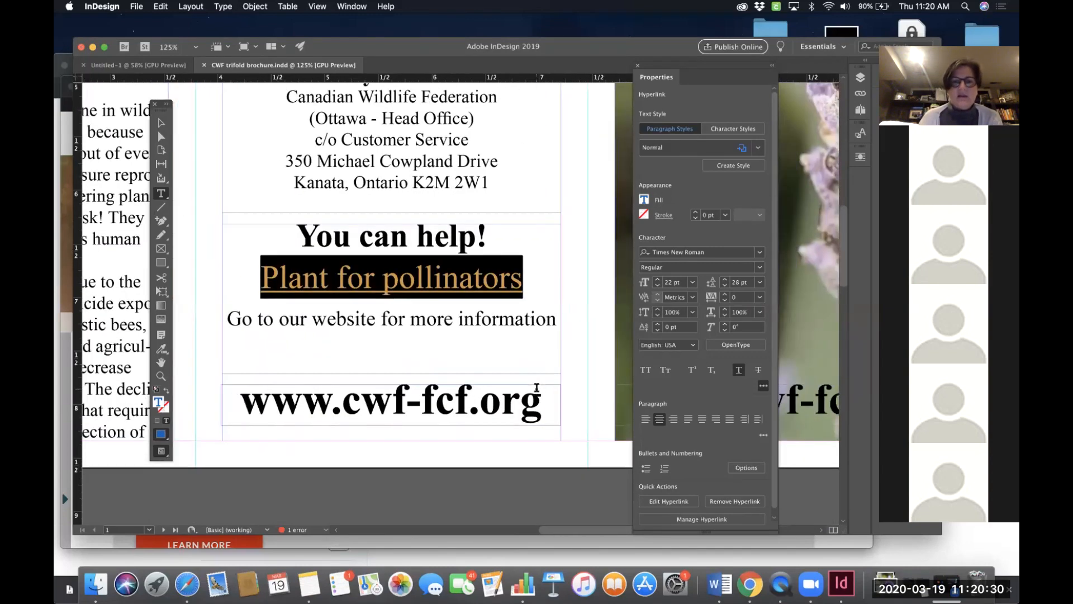
- Select the 'Plant for pollinators' link and open its hyperlink settings to review the destination and style
click(563, 282)
drag(563, 282, 287, 285)
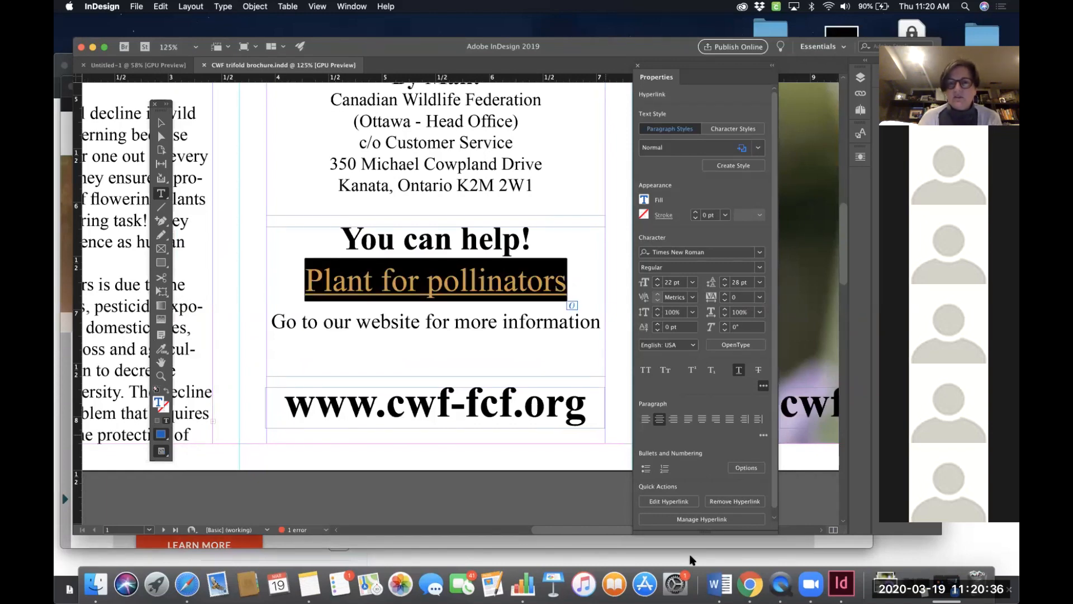
click(541, 282)
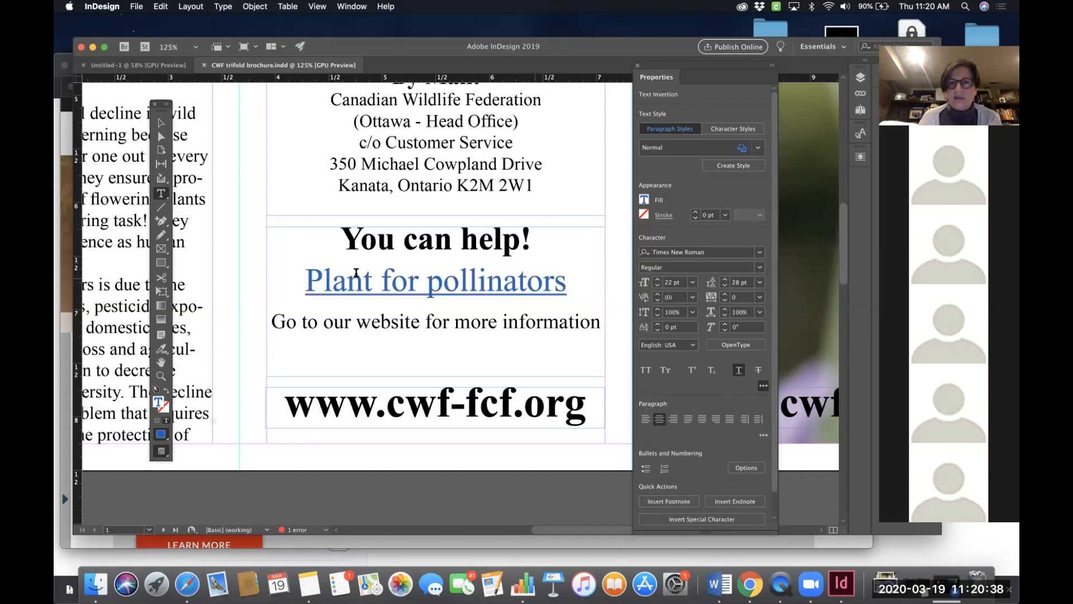
drag(308, 274, 568, 280)
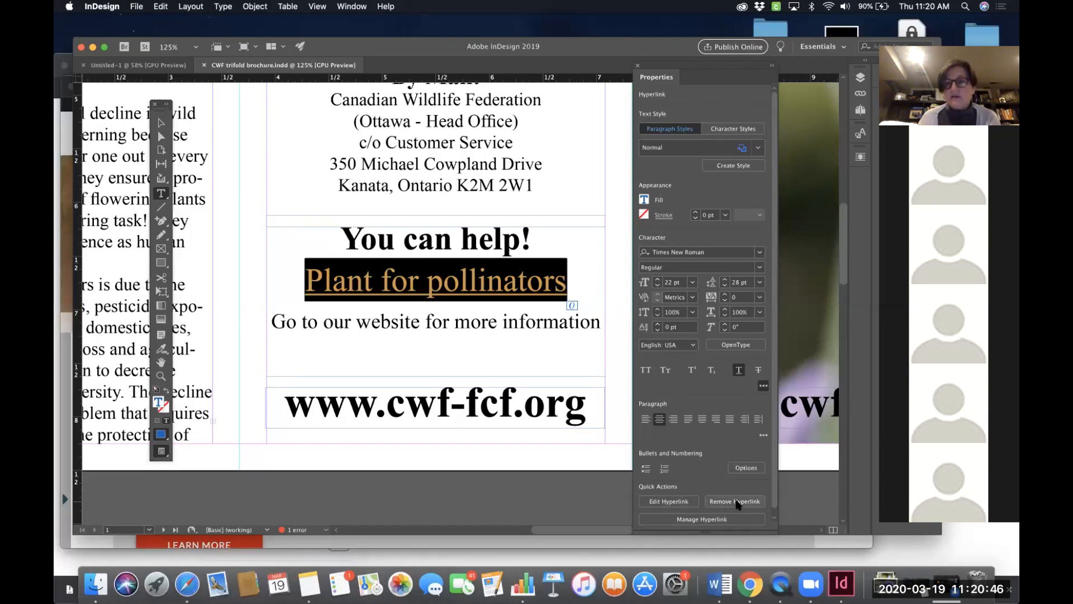
click(683, 502)
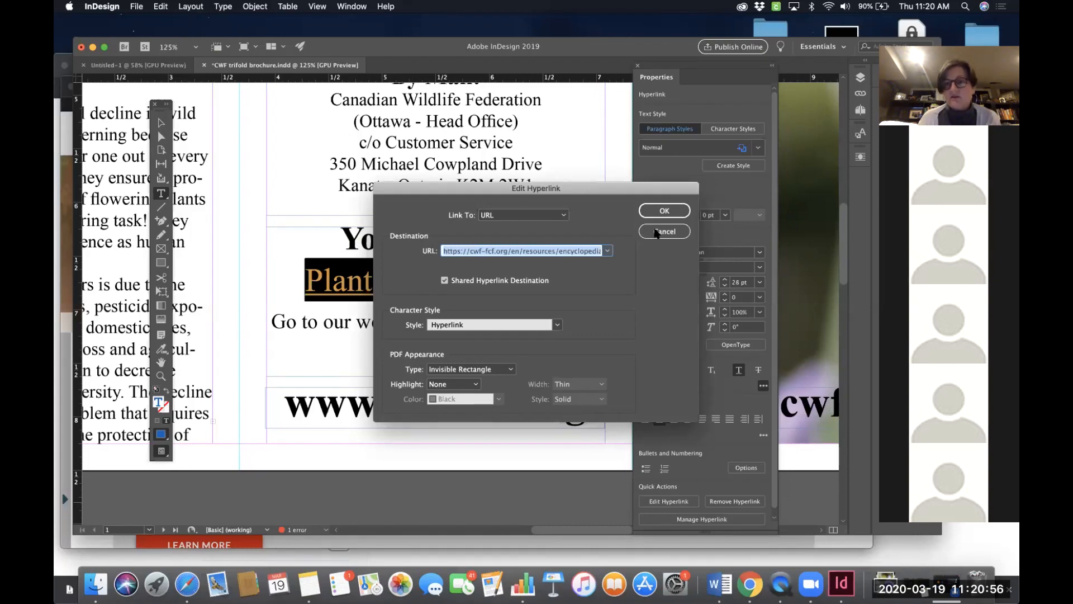
click(656, 232)
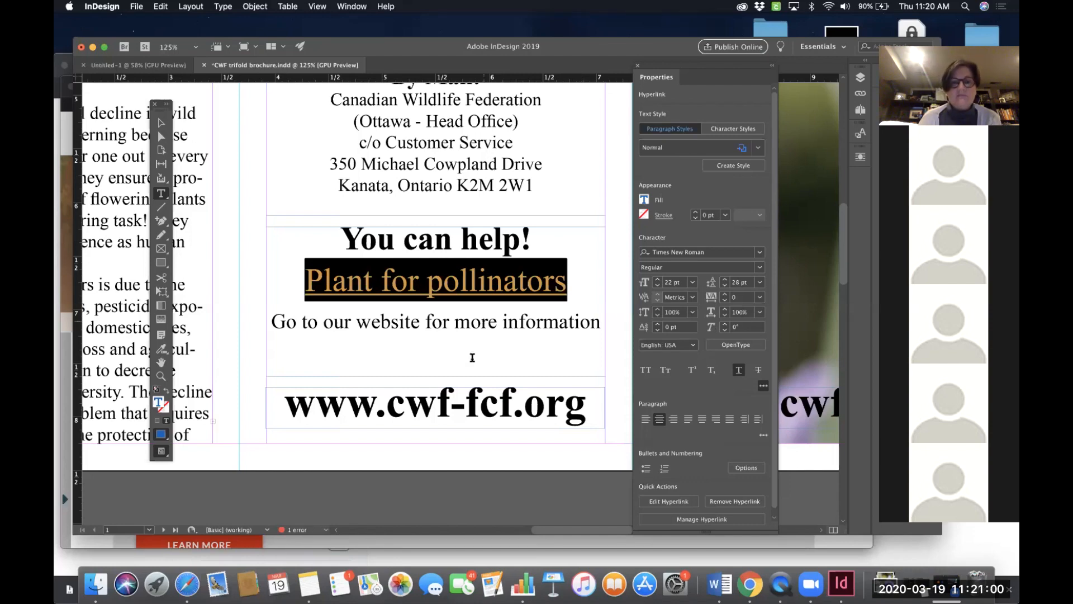
click(473, 358)
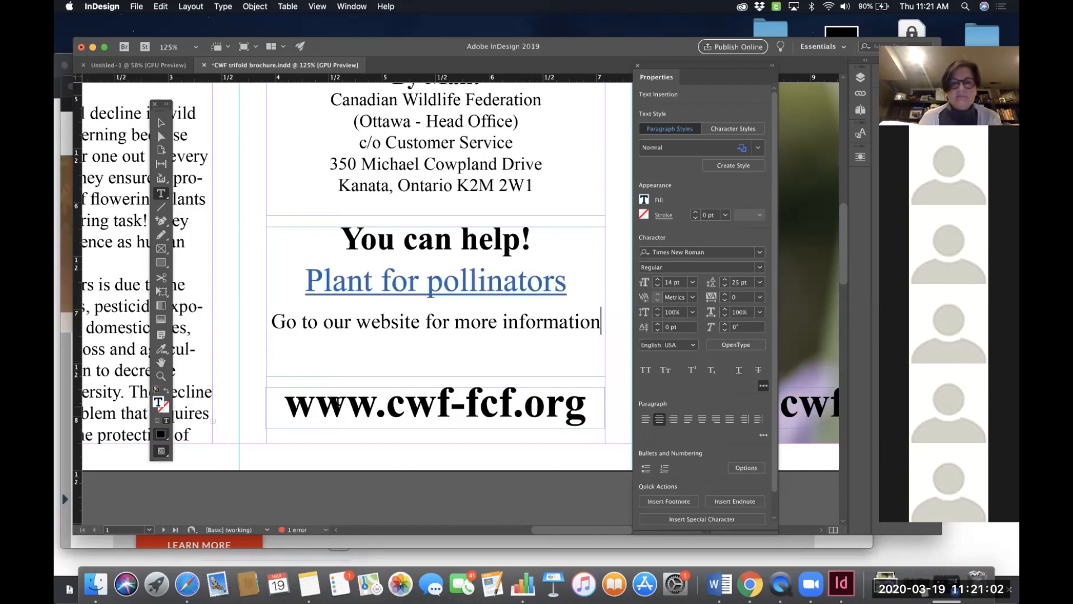
triple_click(337, 402)
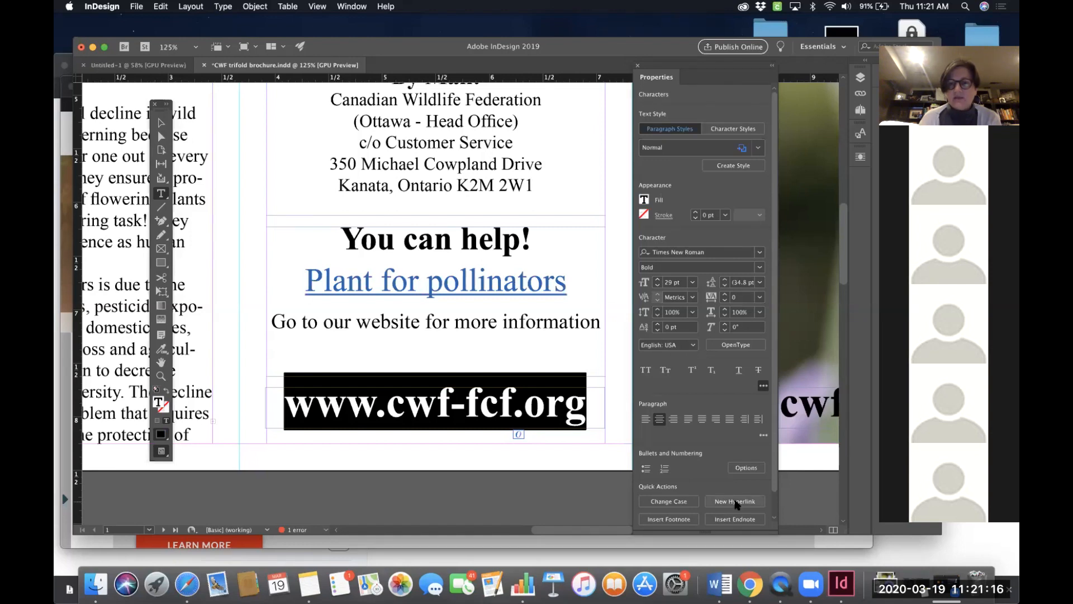
click(737, 502)
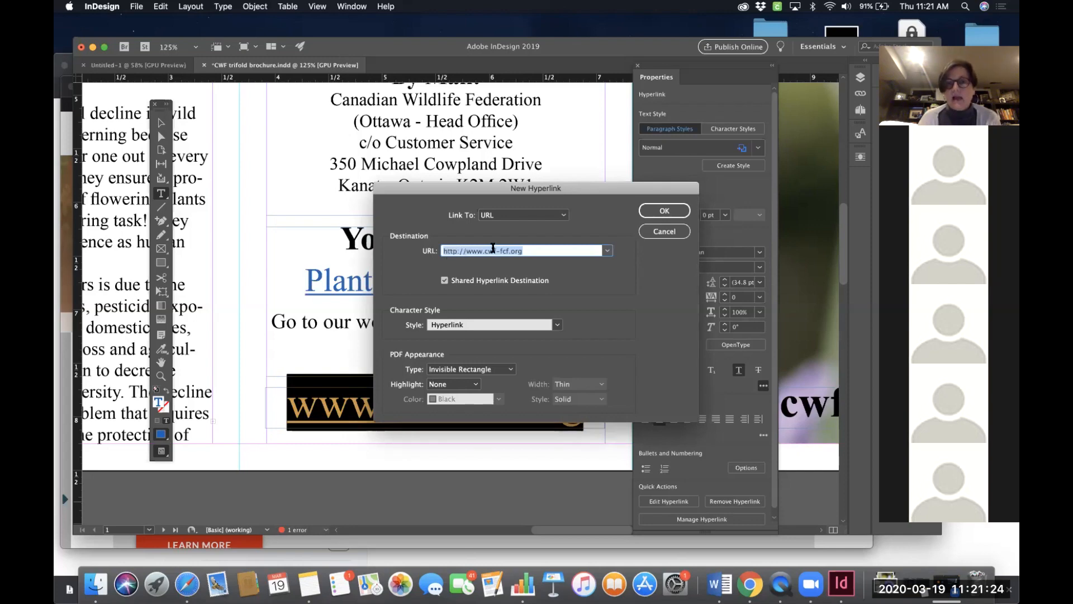
click(557, 325)
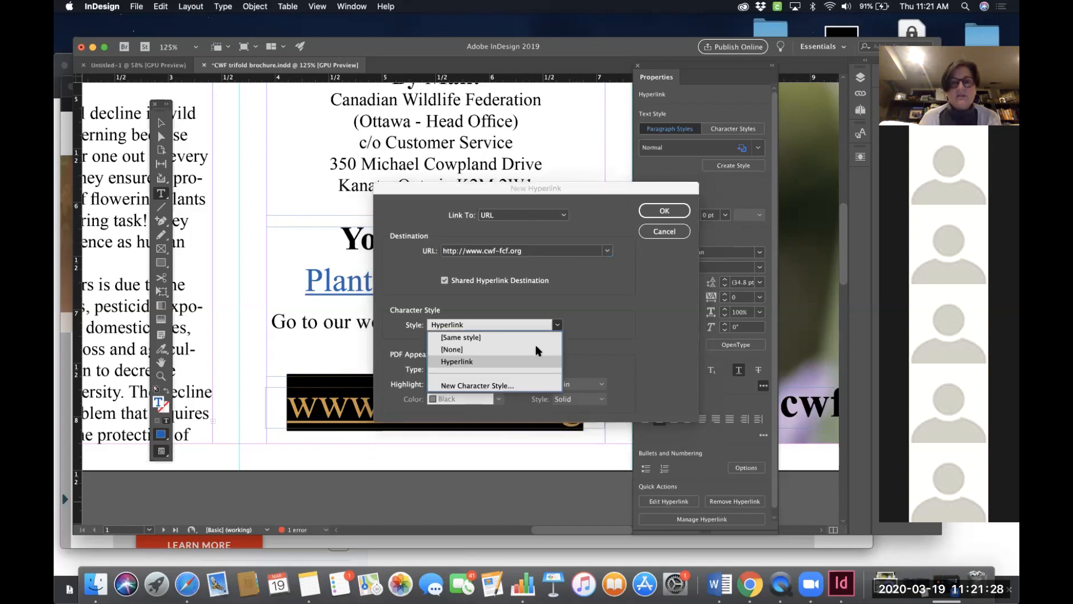
click(537, 350)
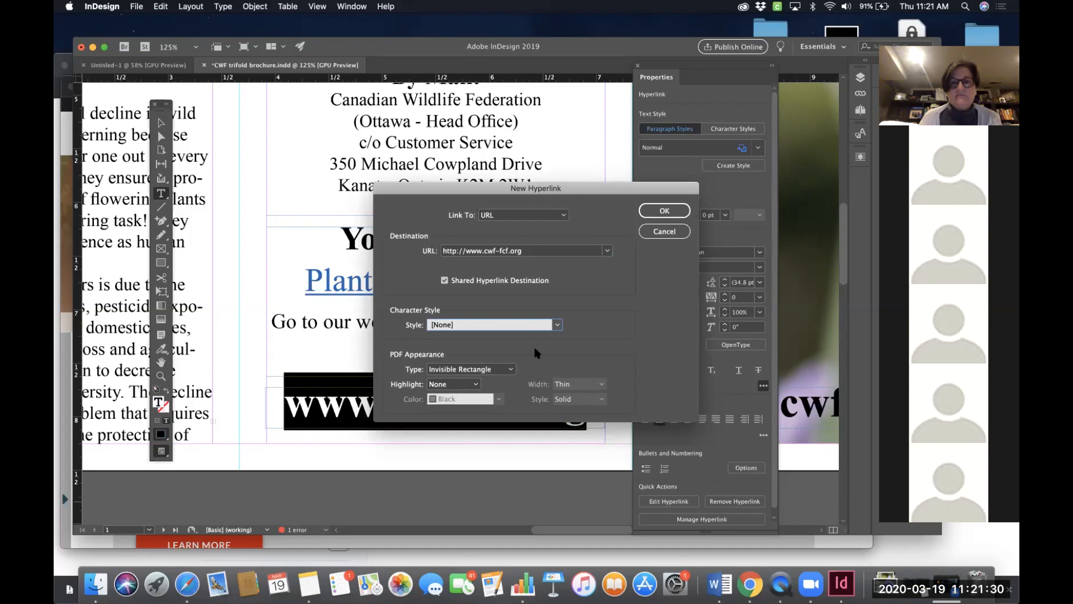
click(665, 210)
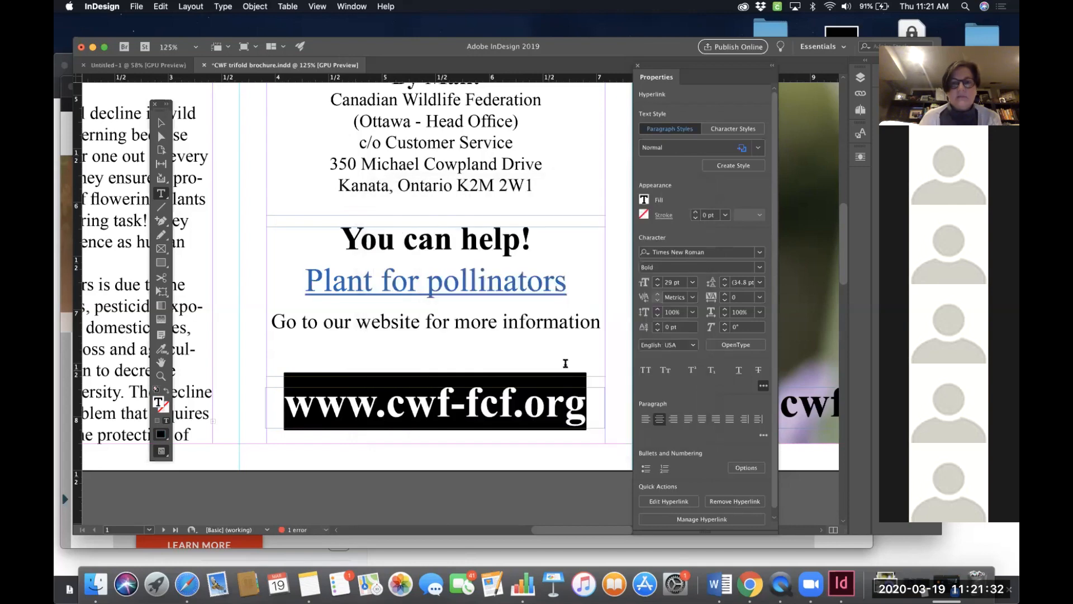
click(565, 364)
scroll(565, 366, right, 10)
drag(565, 372, 267, 368)
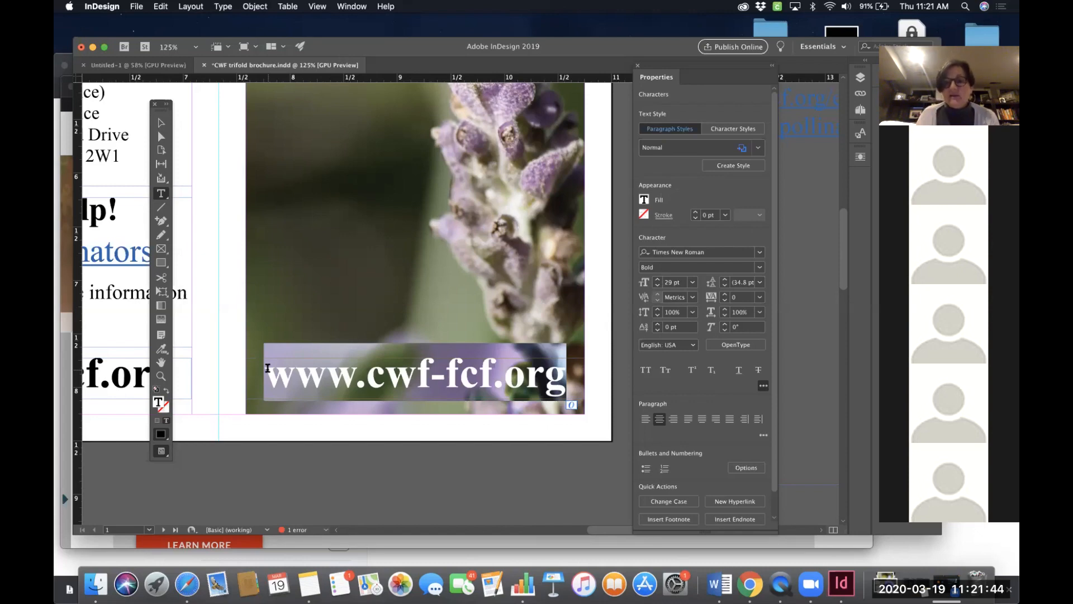
click(722, 502)
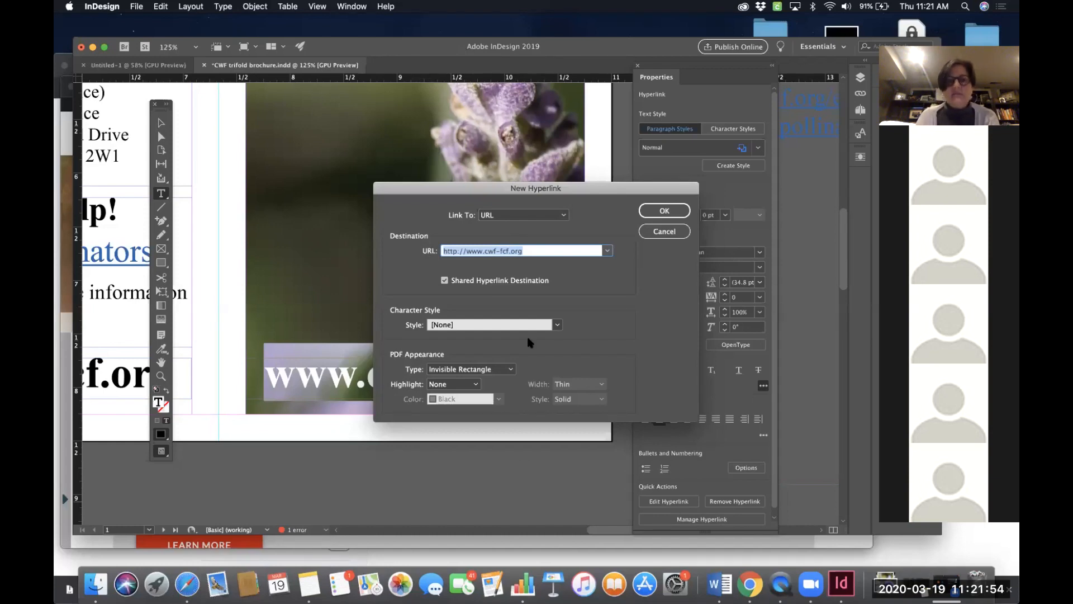
click(663, 211)
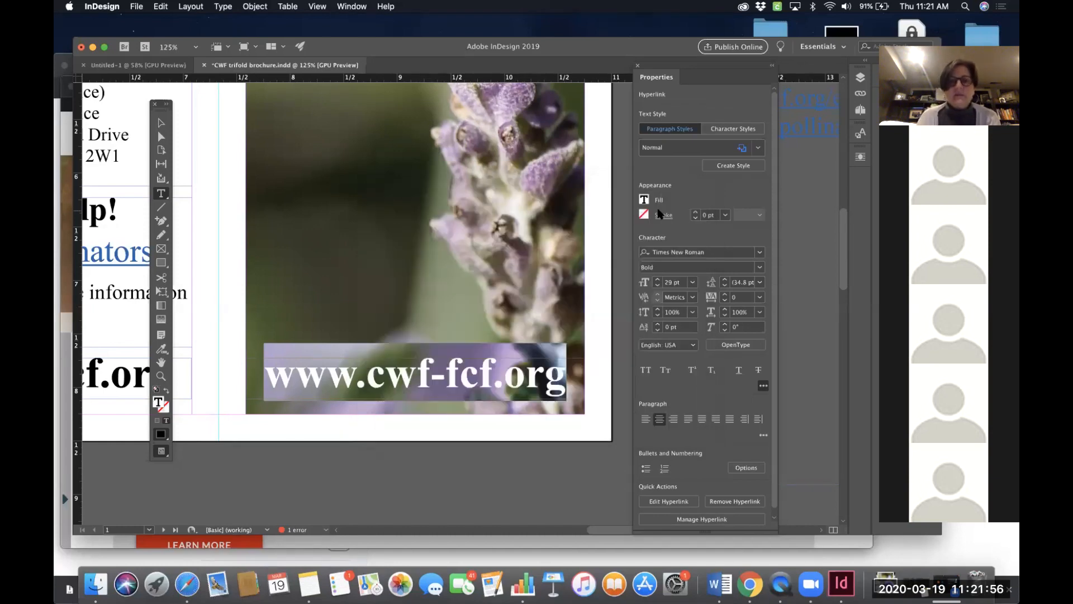
click(421, 451)
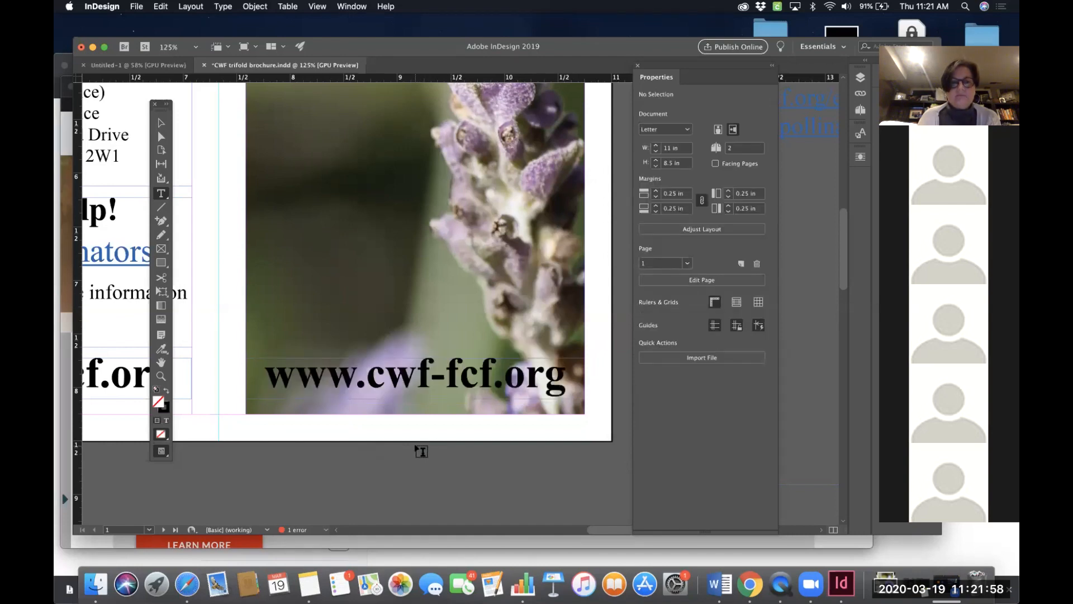
- Select the cover photo frame and look through the Object menu's Interactive options without choosing one
scroll(421, 451, left, 10)
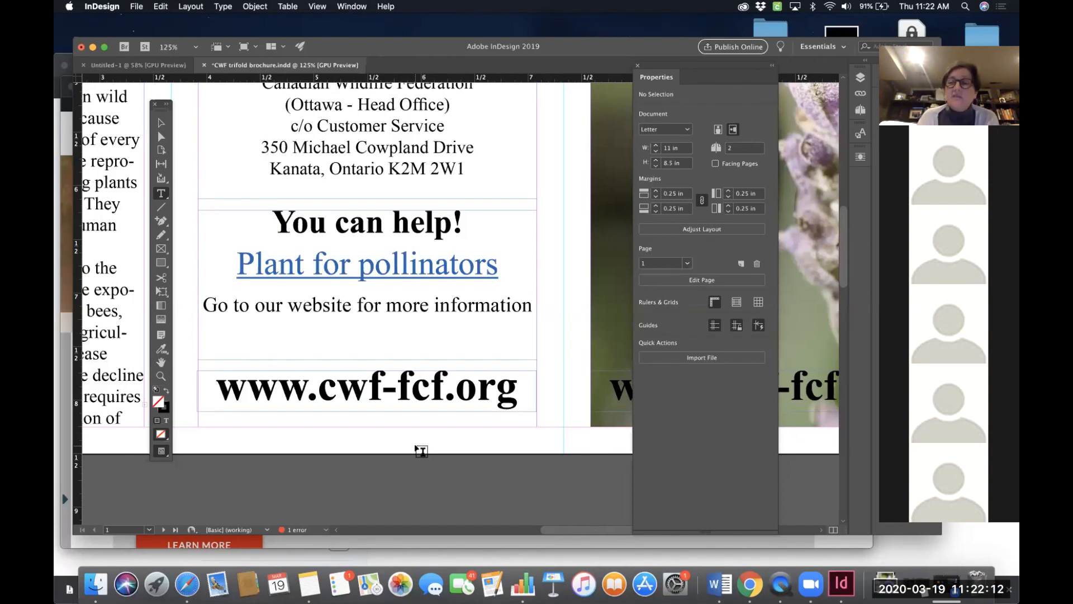
scroll(421, 451, up, 5)
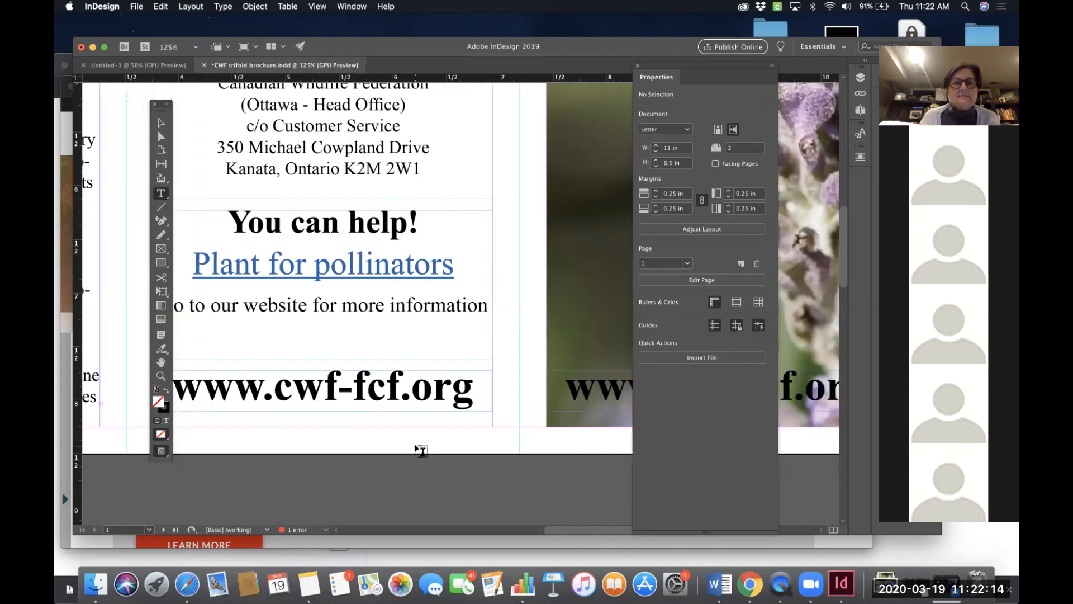
scroll(421, 451, right, 5)
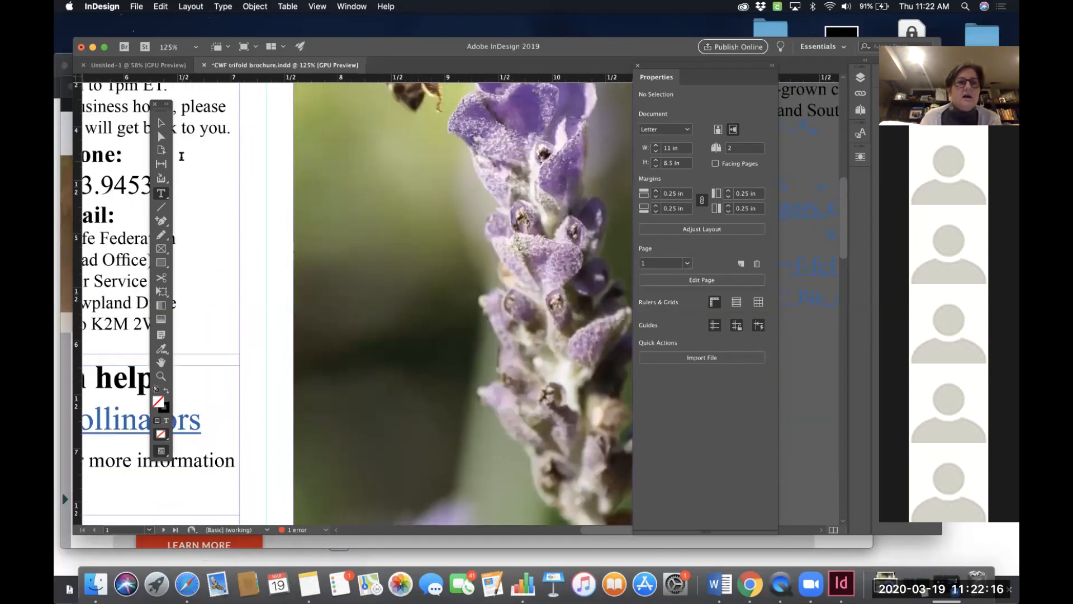
click(162, 124)
click(525, 230)
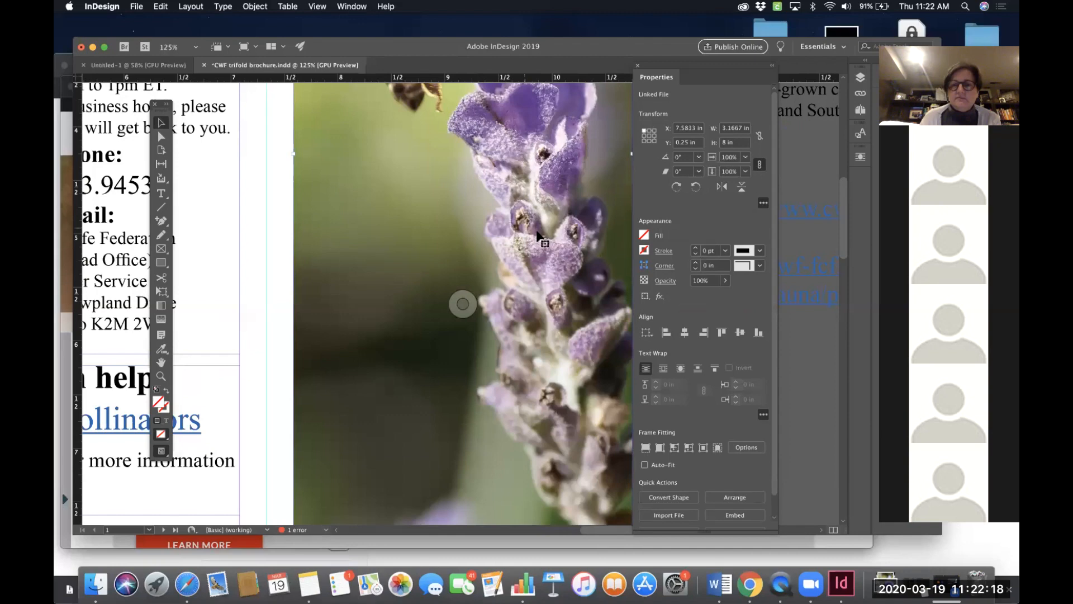
scroll(729, 460, down, 2)
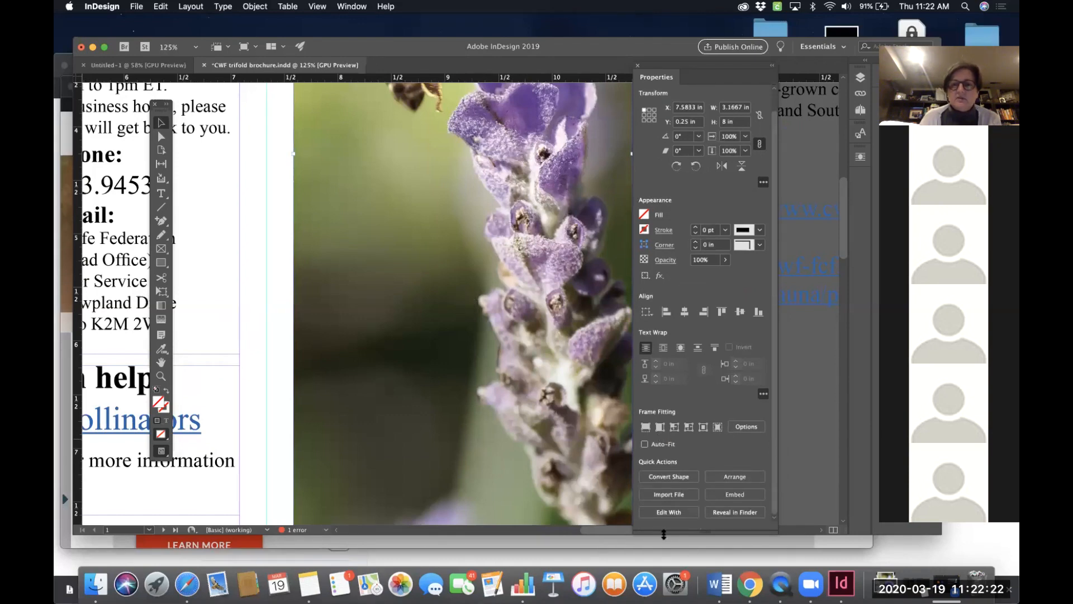
click(249, 7)
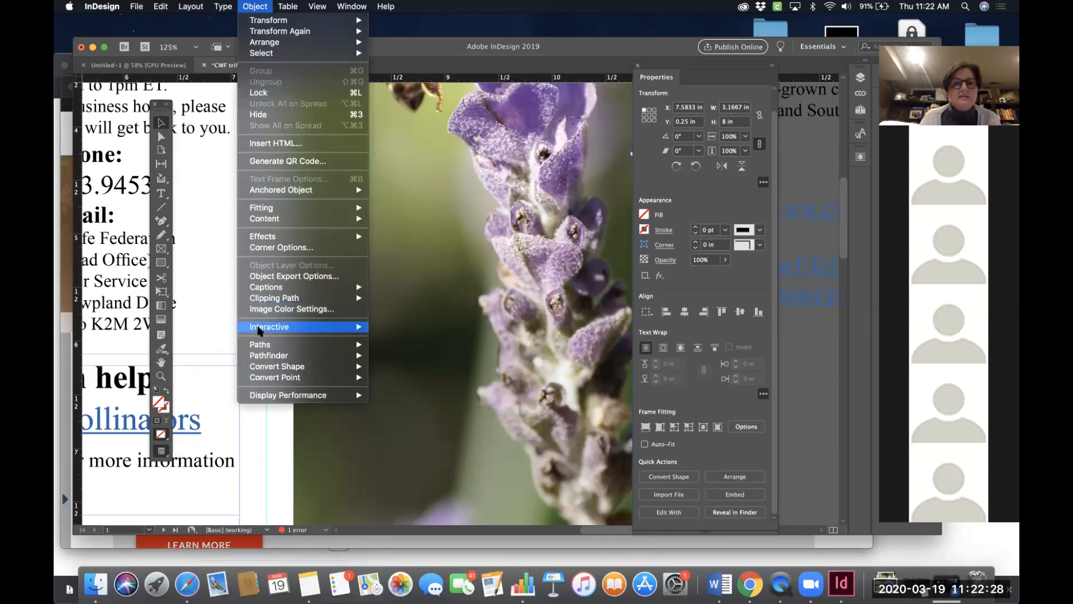
mouse_move(258, 329)
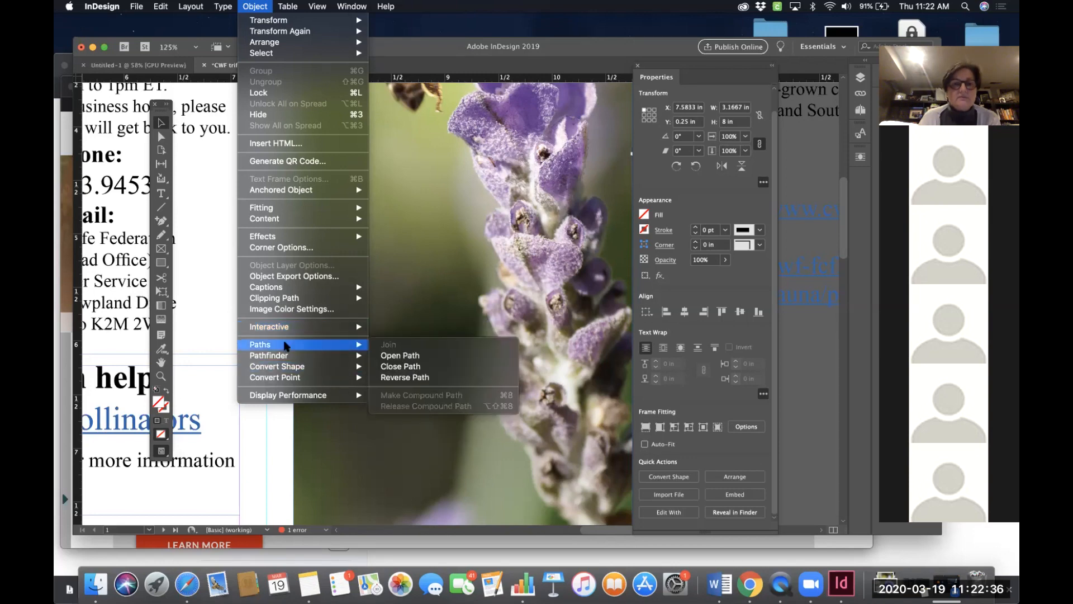
click(741, 77)
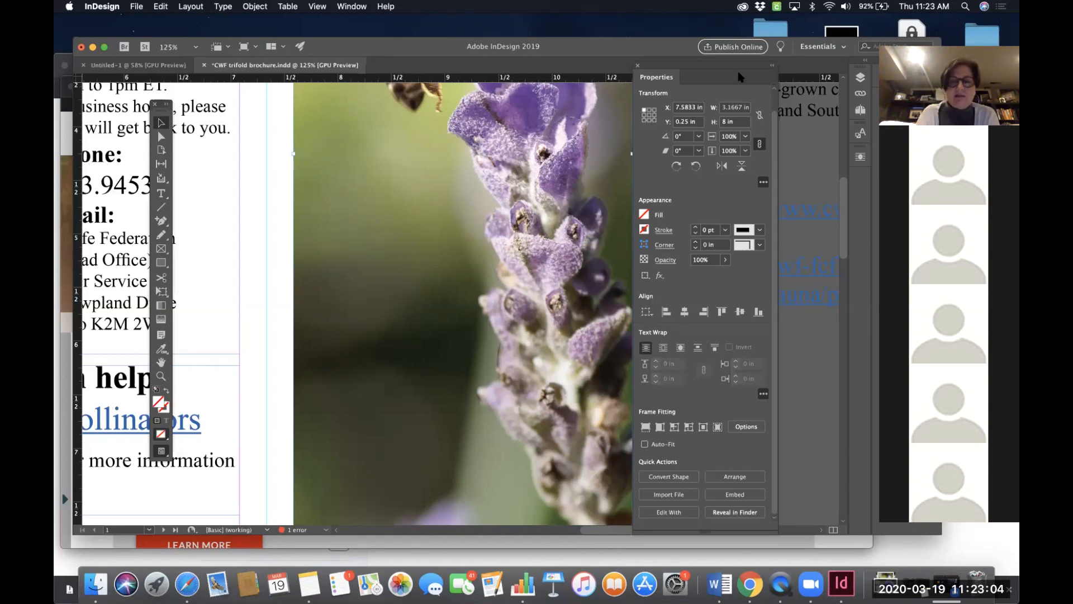
- Fit the spread in the window and scroll through both pages of the brochure
key(super+0)
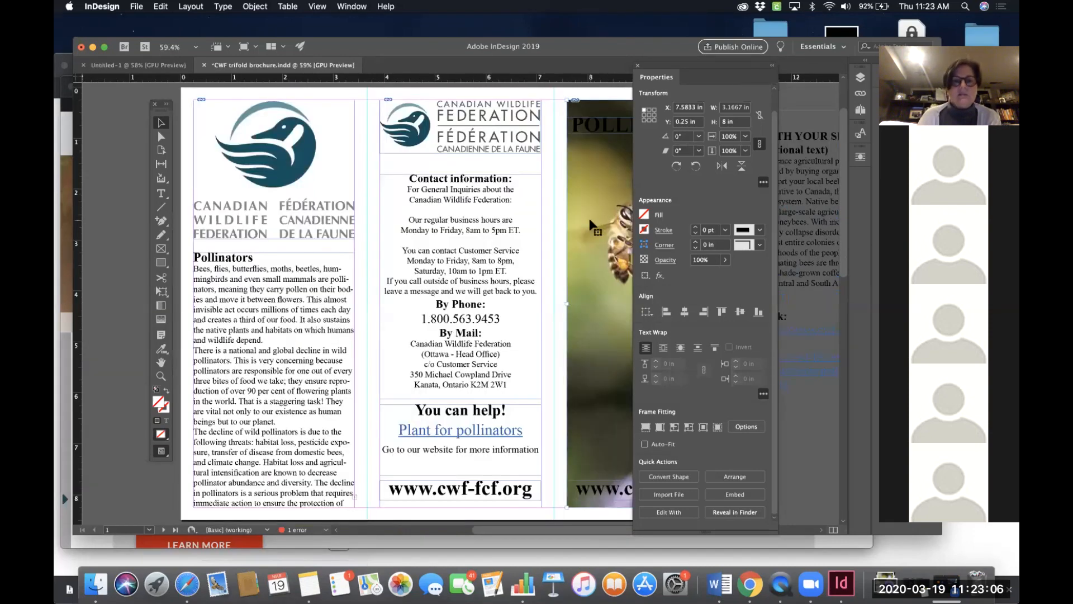
scroll(589, 218, right, 3)
scroll(589, 217, right, 2)
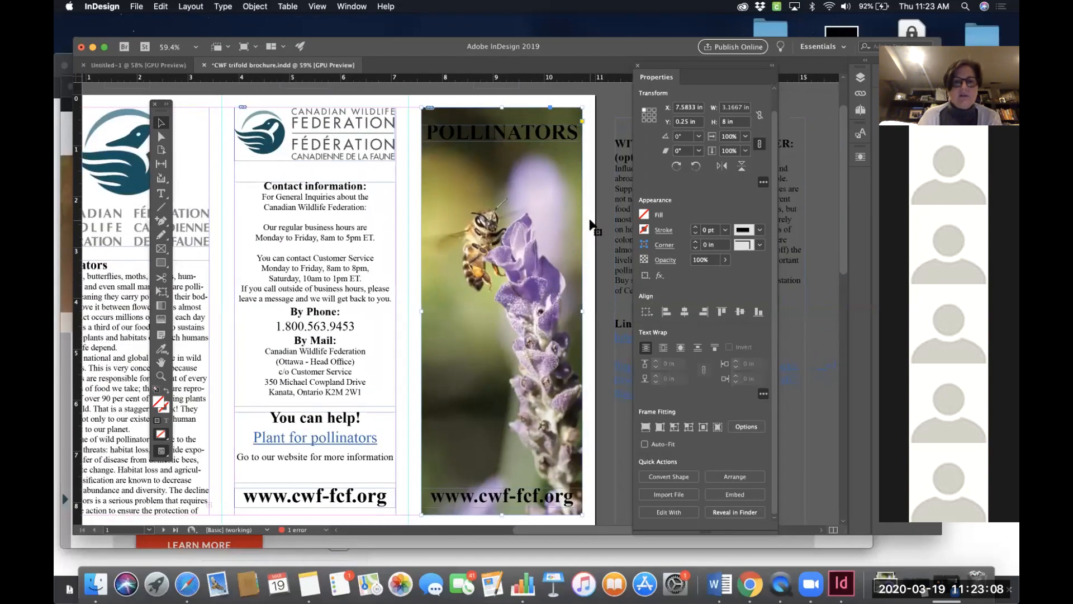
scroll(589, 222, left, 3)
scroll(588, 225, up, 1)
scroll(586, 226, right, 4)
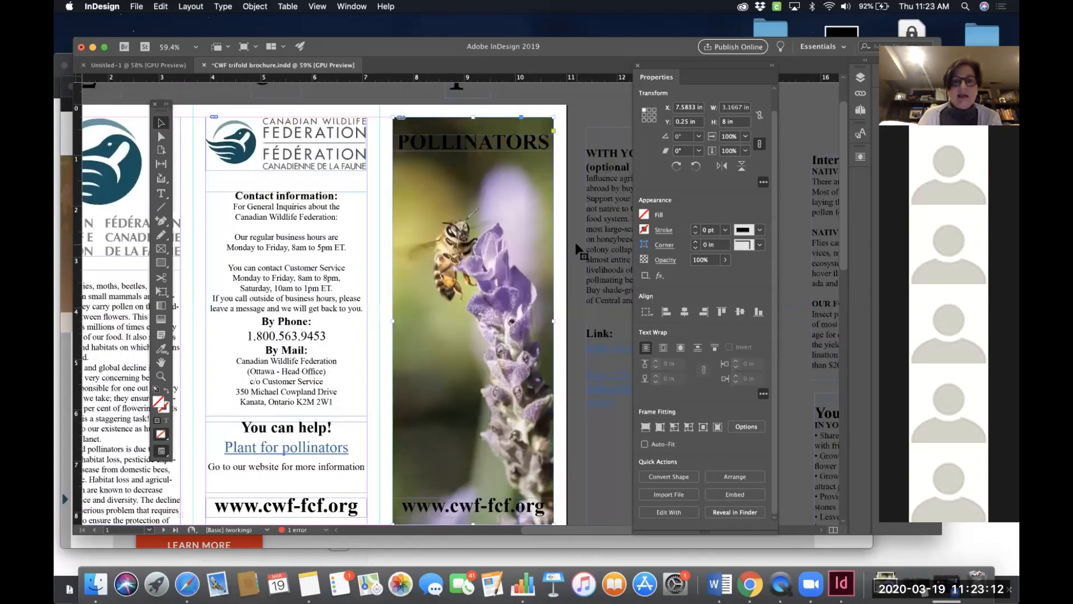
scroll(575, 243, down, 10)
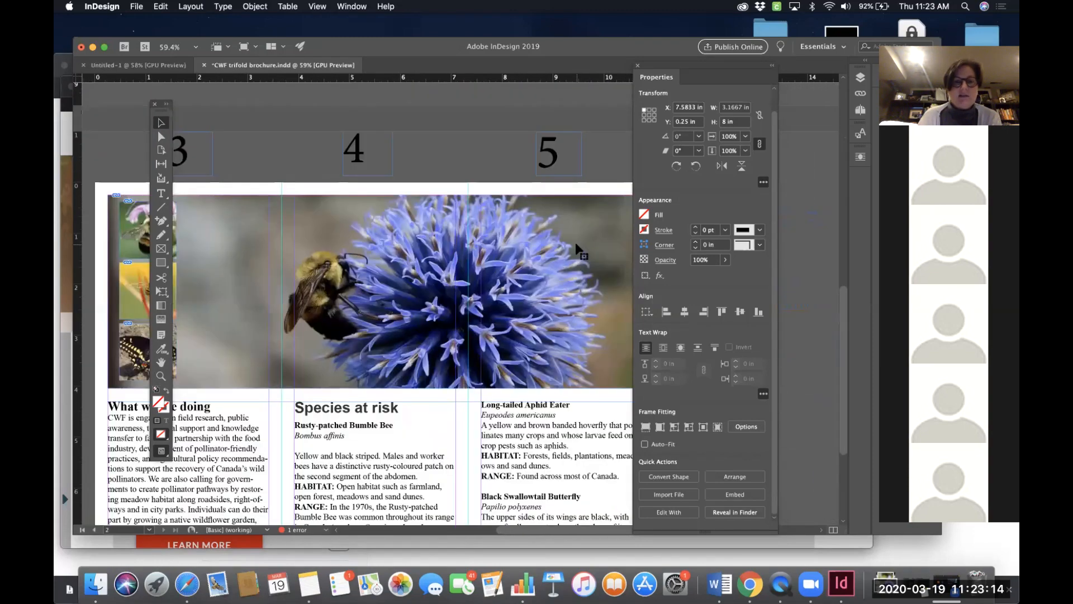
scroll(575, 242, down, 2)
scroll(575, 243, up, 12)
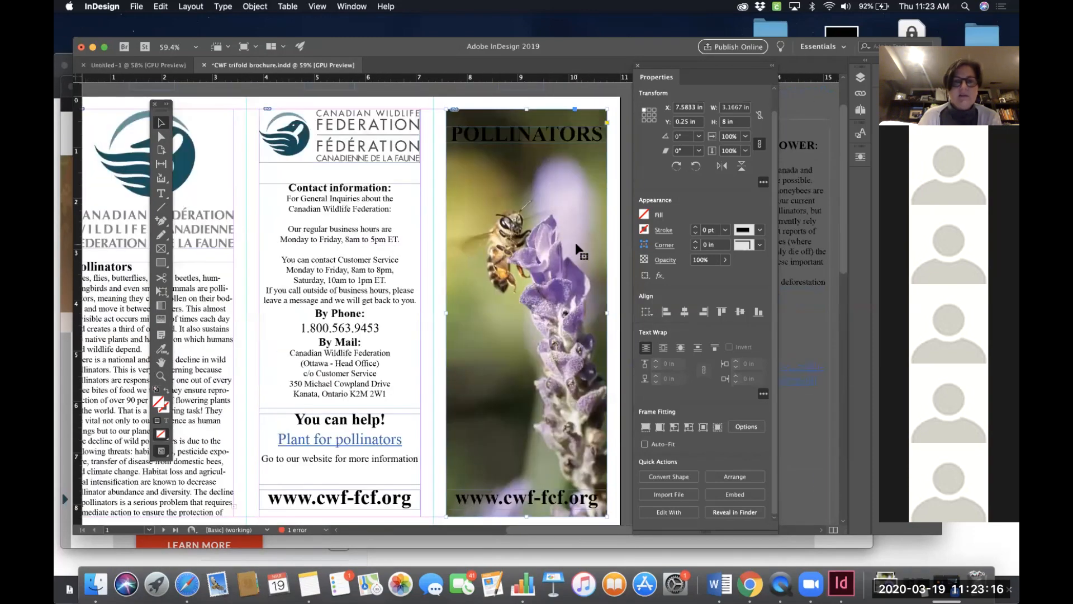
scroll(575, 242, left, 1)
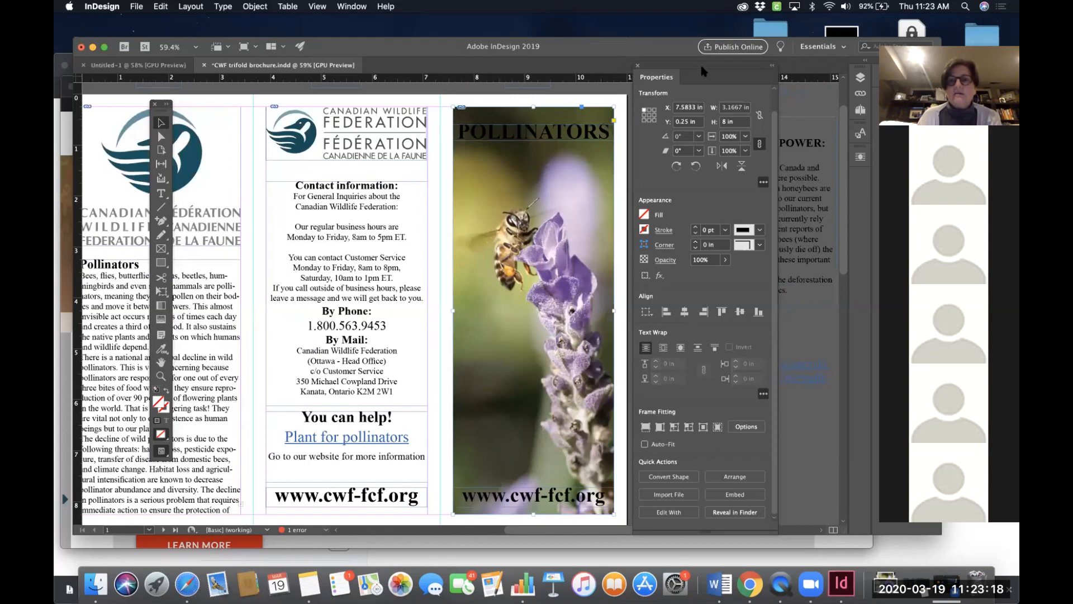
- Move the Properties panel aside and review the cover panel and photo on the spread
drag(724, 83, 820, 92)
scroll(604, 162, left, 5)
scroll(604, 162, down, 2)
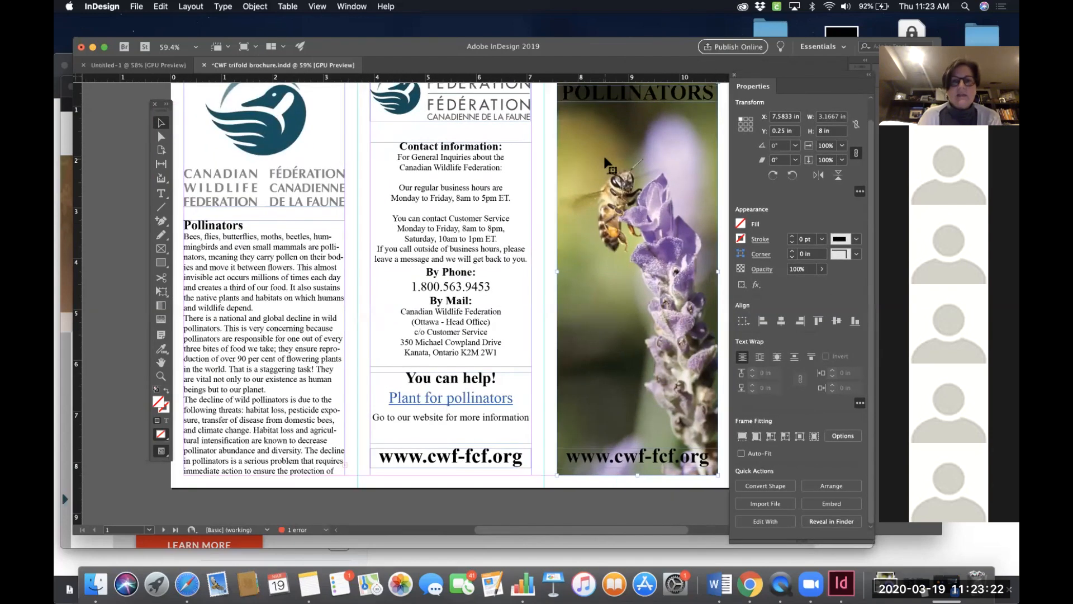
scroll(603, 160, up, 3)
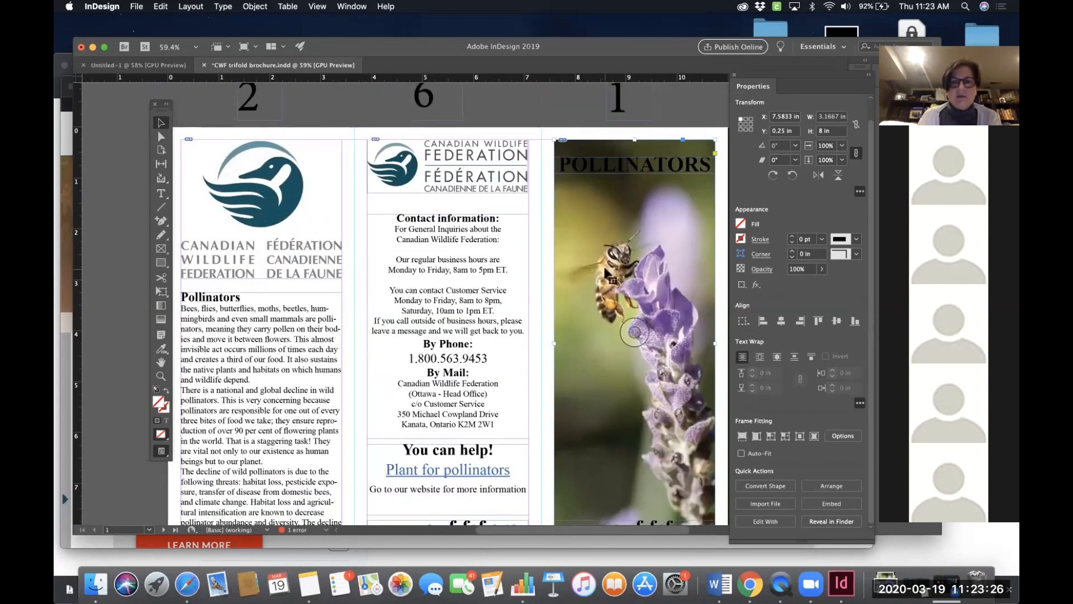
scroll(289, 373, down, 15)
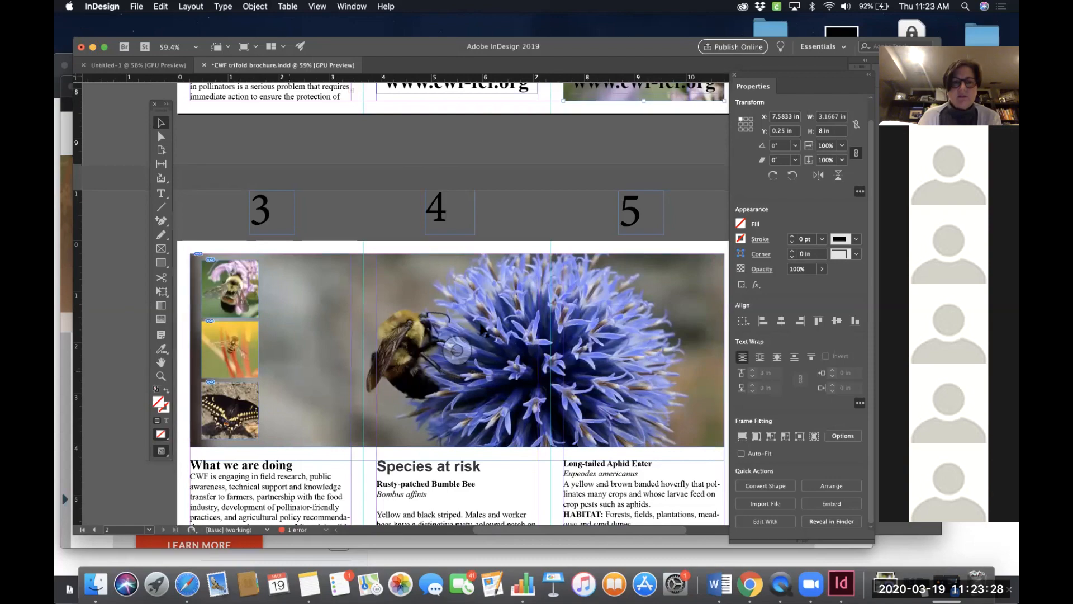
scroll(483, 331, down, 4)
scroll(483, 331, up, 10)
scroll(483, 331, up, 10)
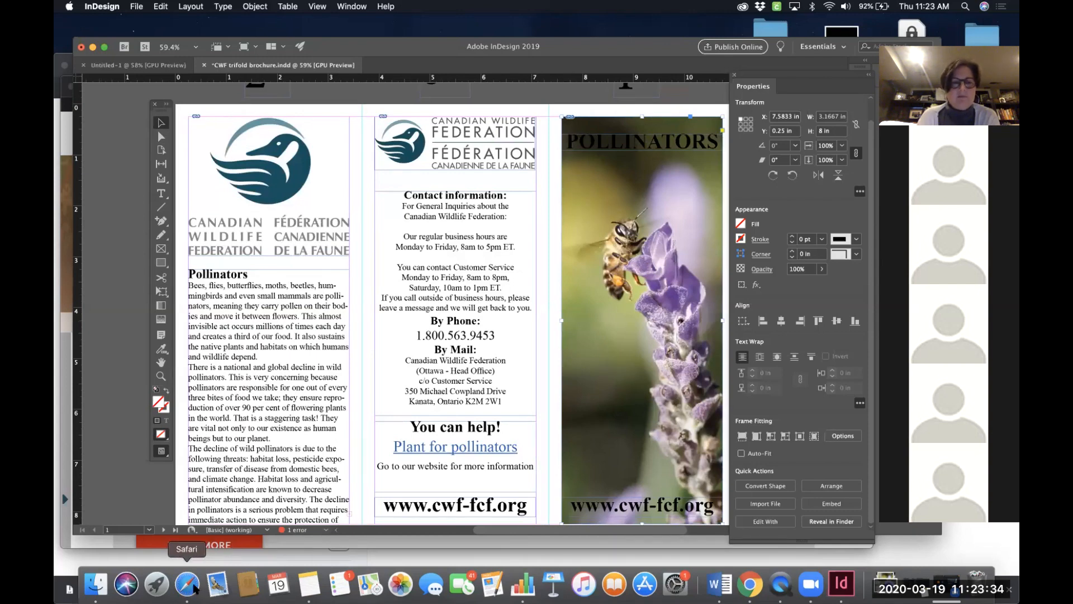
- Switch to Safari, open the CWF home page and scroll through its content
click(187, 583)
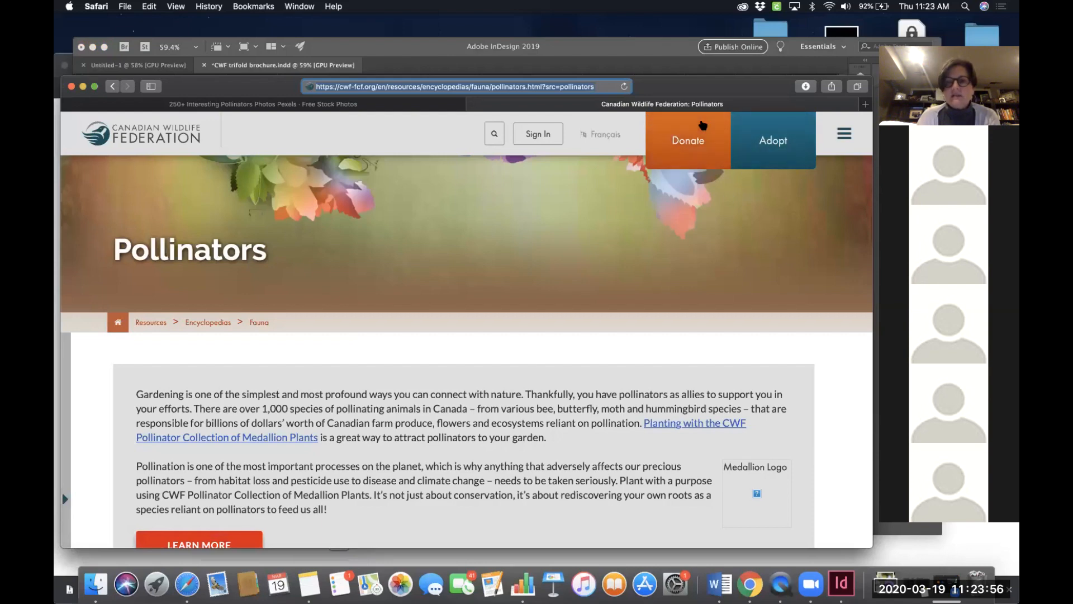
scroll(596, 271, down, 2)
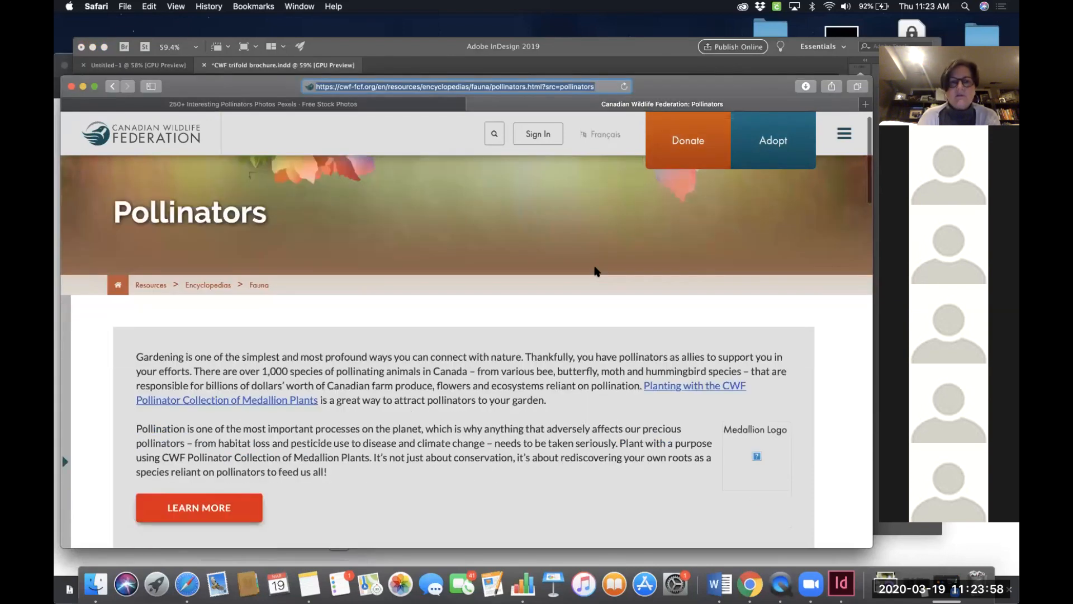
scroll(596, 271, up, 3)
click(156, 130)
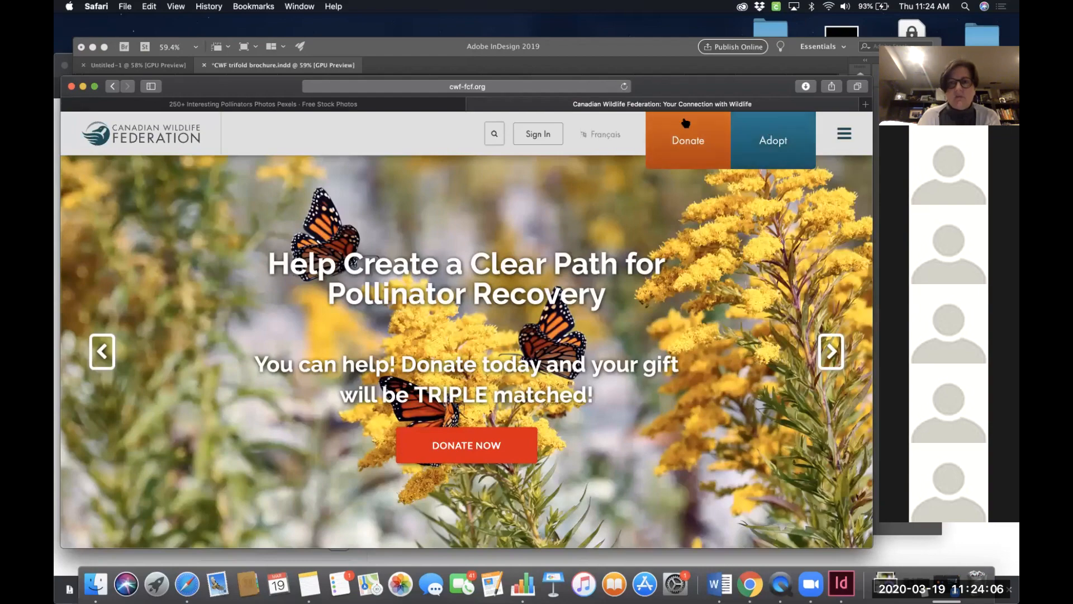
scroll(551, 317, down, 8)
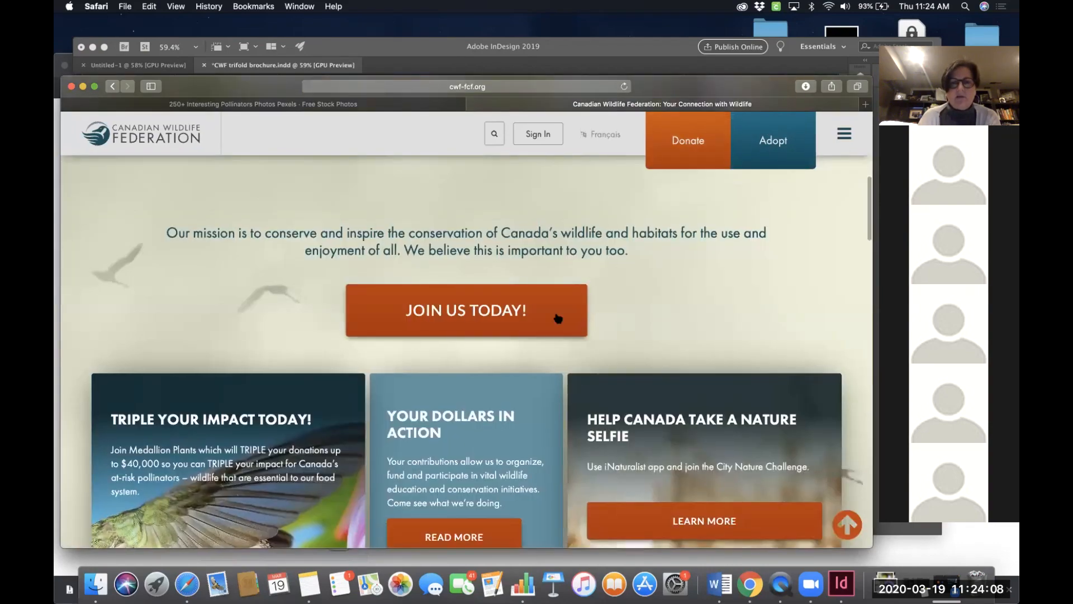
scroll(533, 380, down, 4)
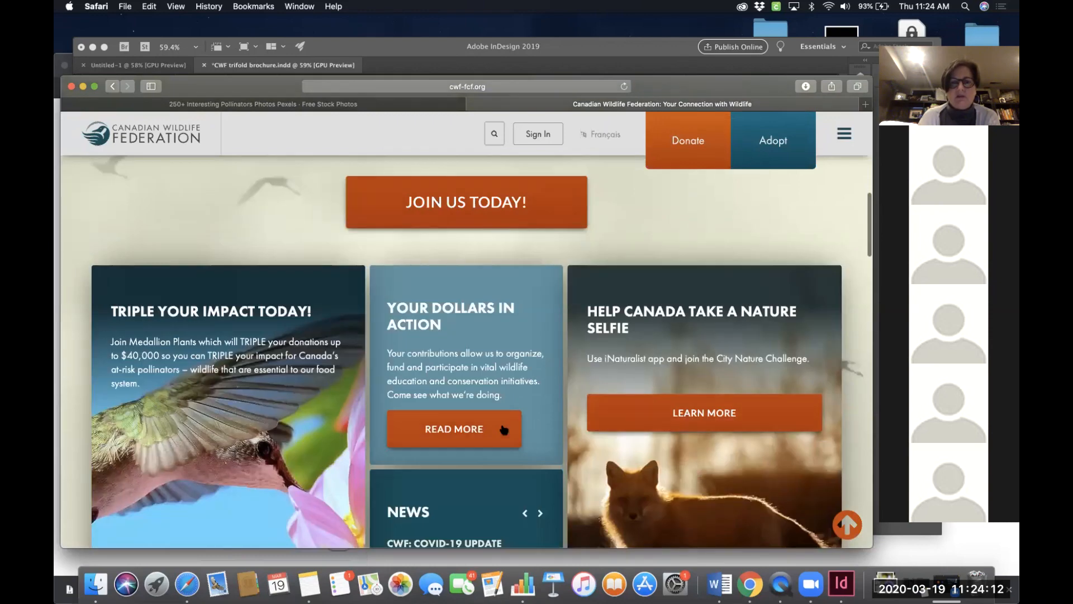
scroll(502, 428, down, 1)
scroll(502, 429, down, 2)
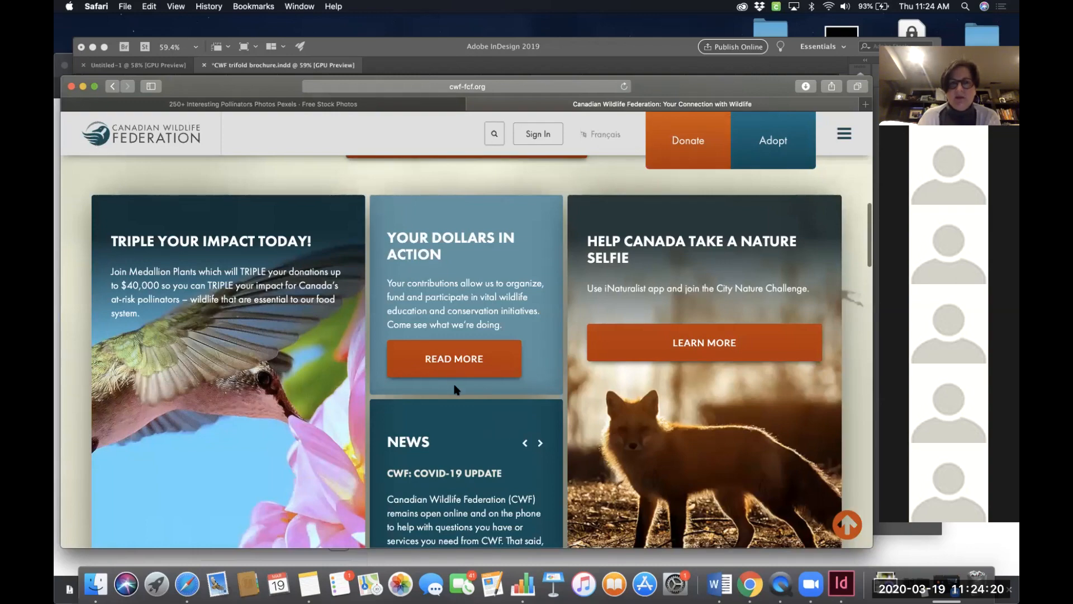
scroll(455, 389, down, 5)
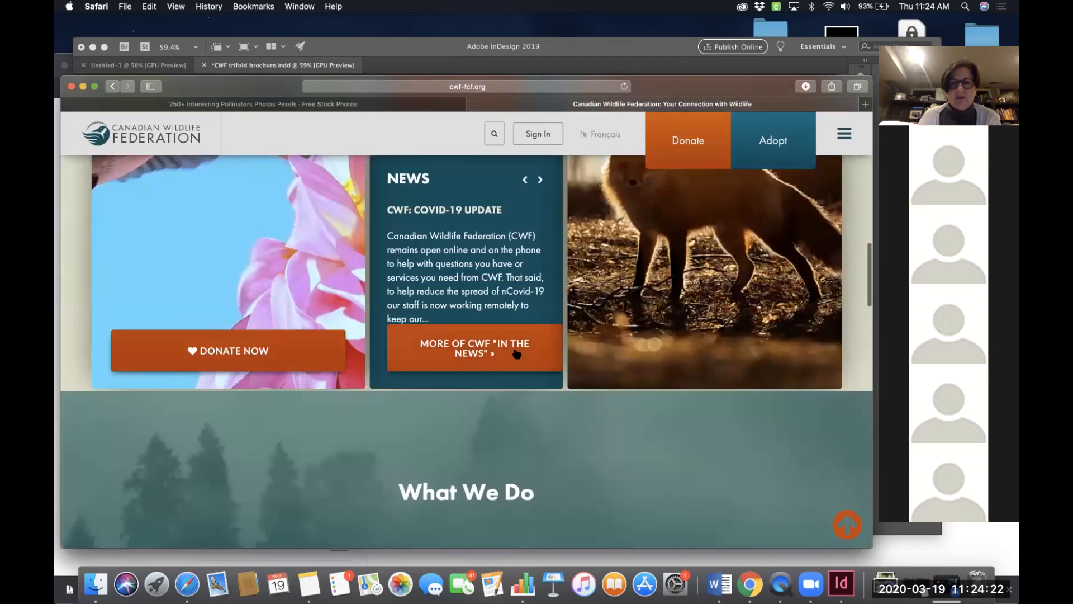
scroll(517, 353, down, 15)
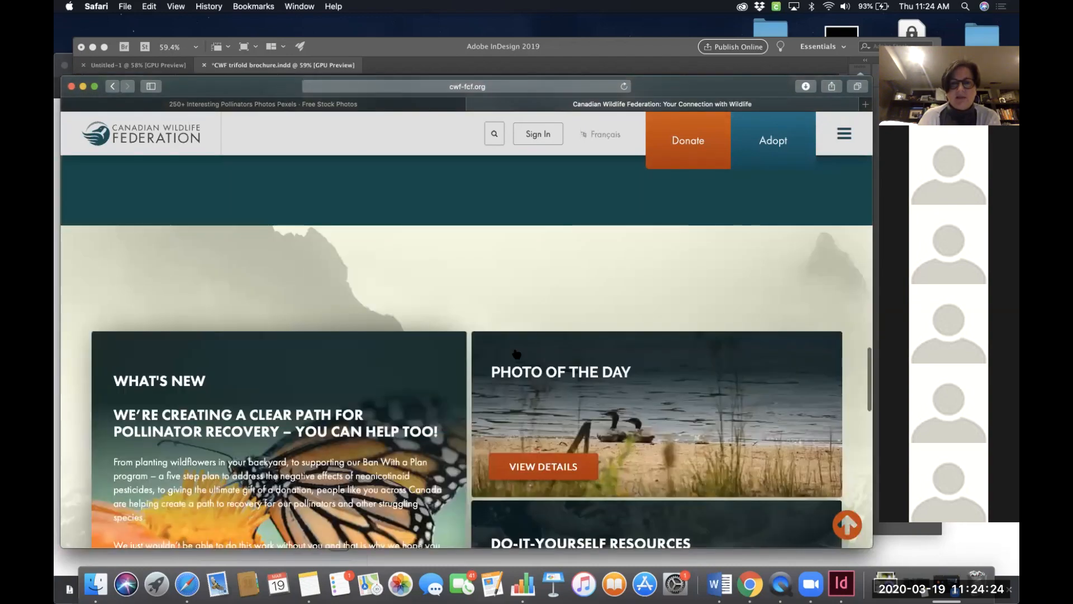
scroll(515, 354, down, 2)
scroll(515, 354, up, 2)
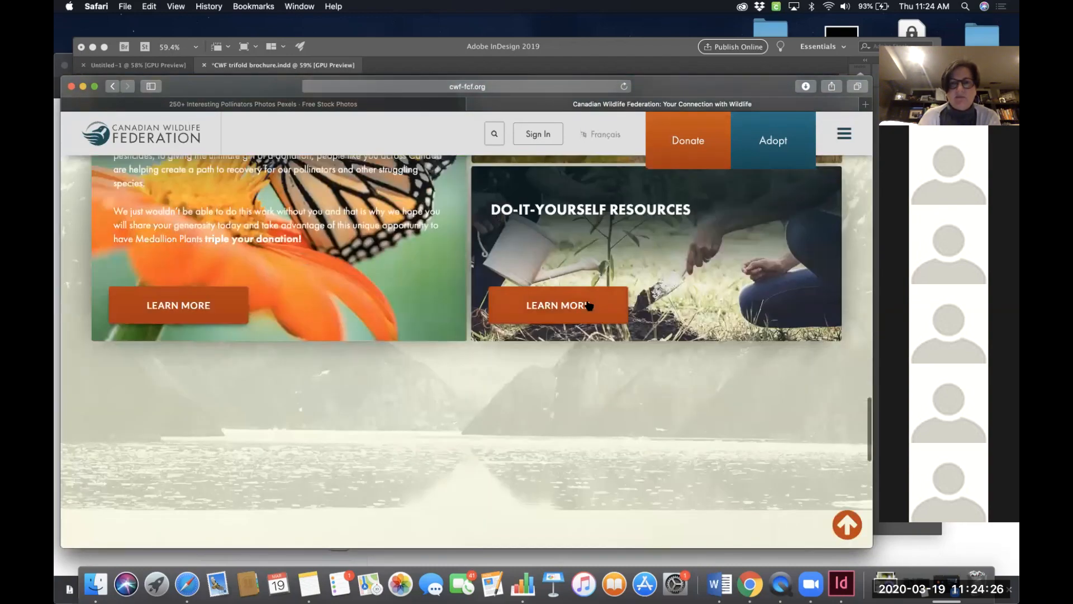
scroll(598, 270, up, 4)
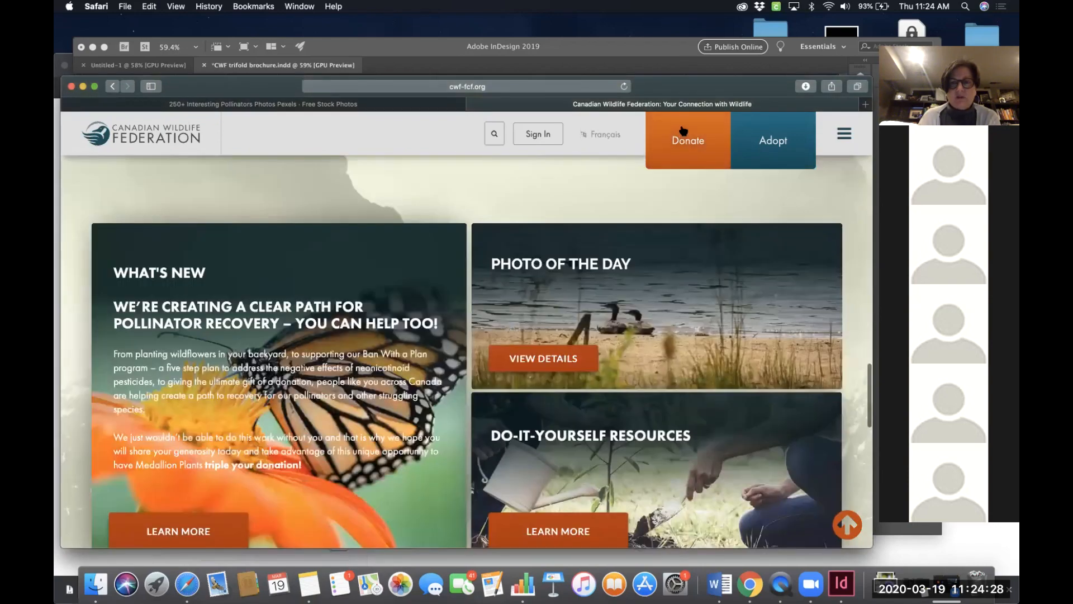
scroll(518, 216, up, 10)
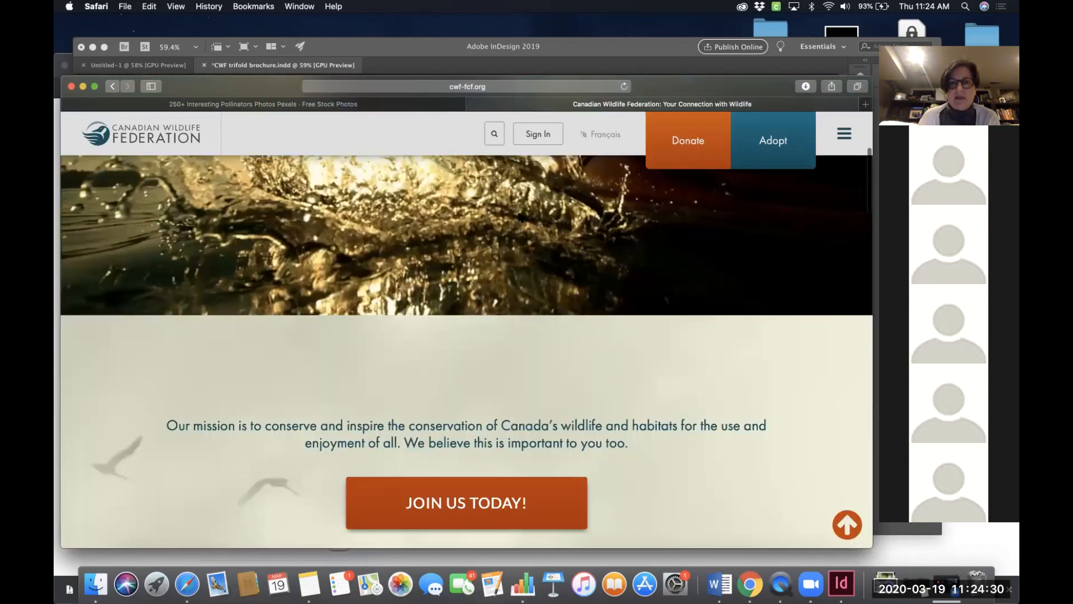
scroll(518, 215, up, 4)
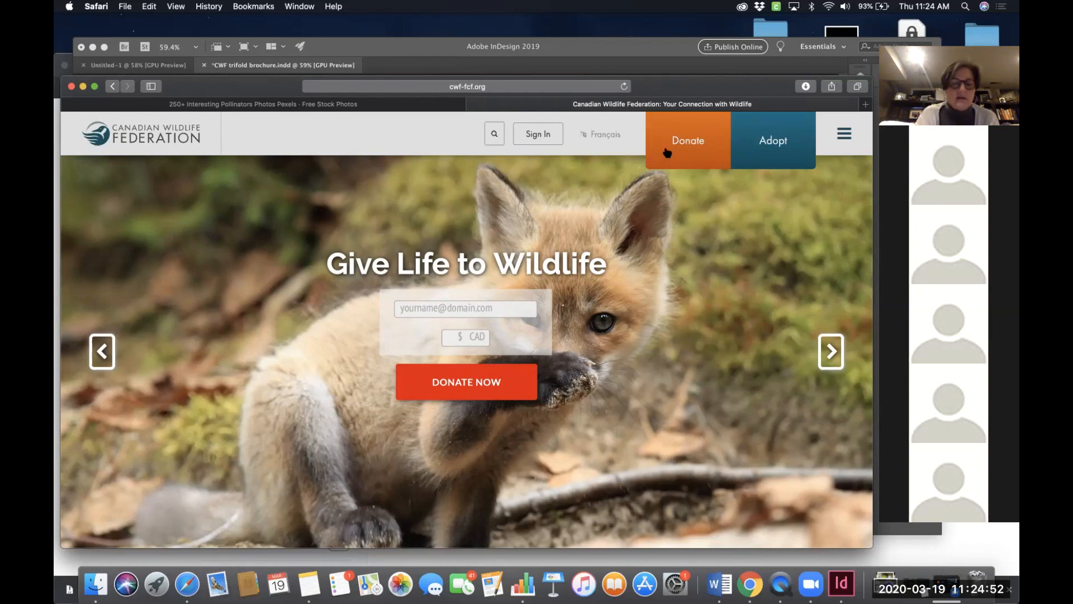
- Take a screenshot of the website's Donate and Adopt buttons and open then close its markup preview
key(super+shift+4)
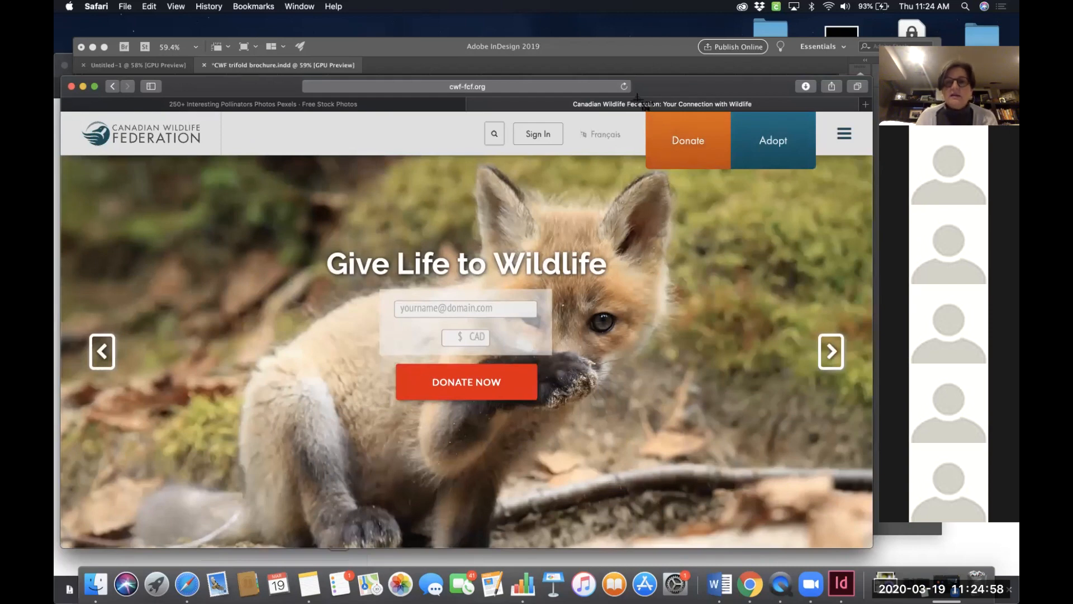
drag(638, 99, 827, 185)
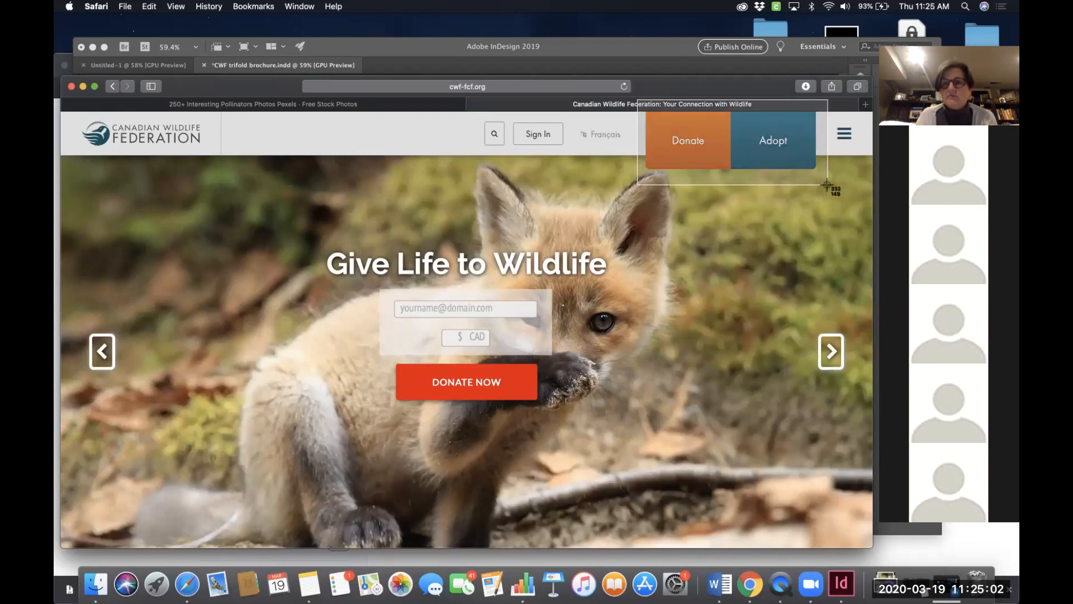
drag(827, 185, 827, 185)
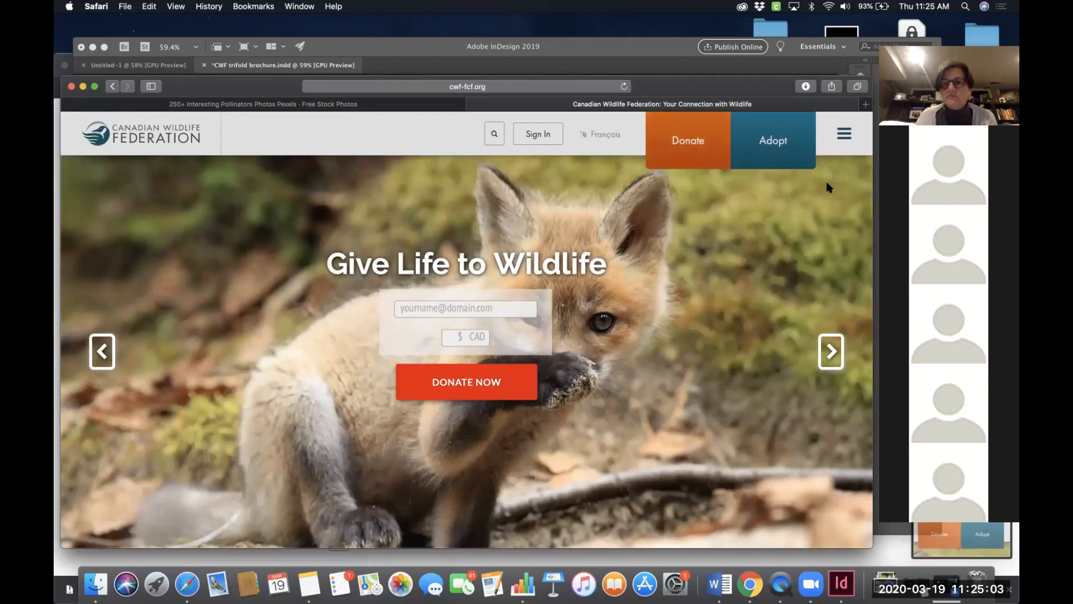
click(982, 542)
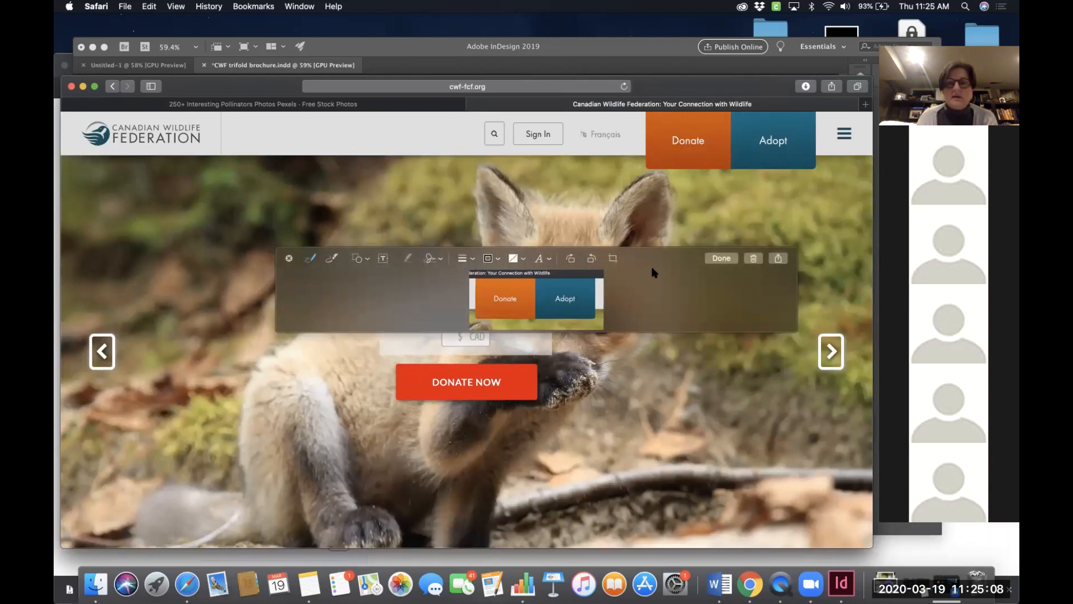
click(287, 258)
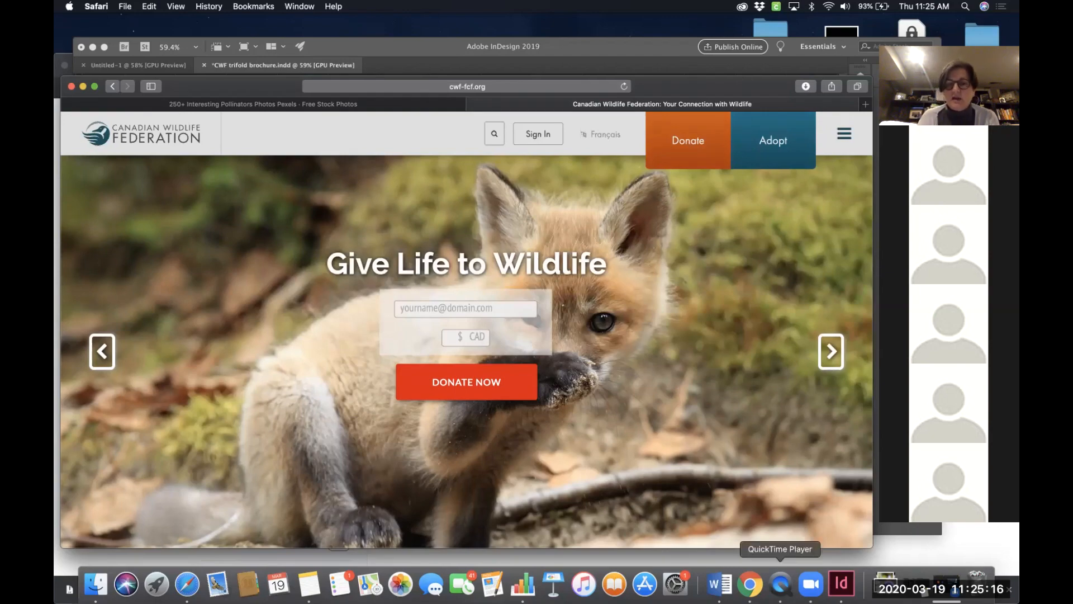
- Retake a screenshot of the website's Donate and Adopt buttons, then open and dismiss its markup preview
click(842, 584)
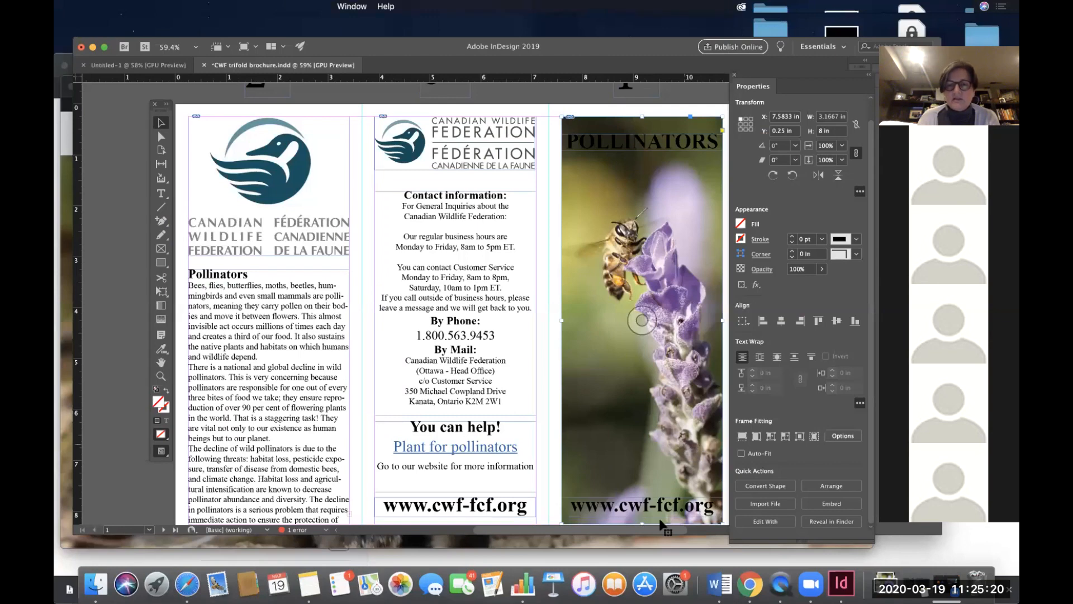
click(186, 585)
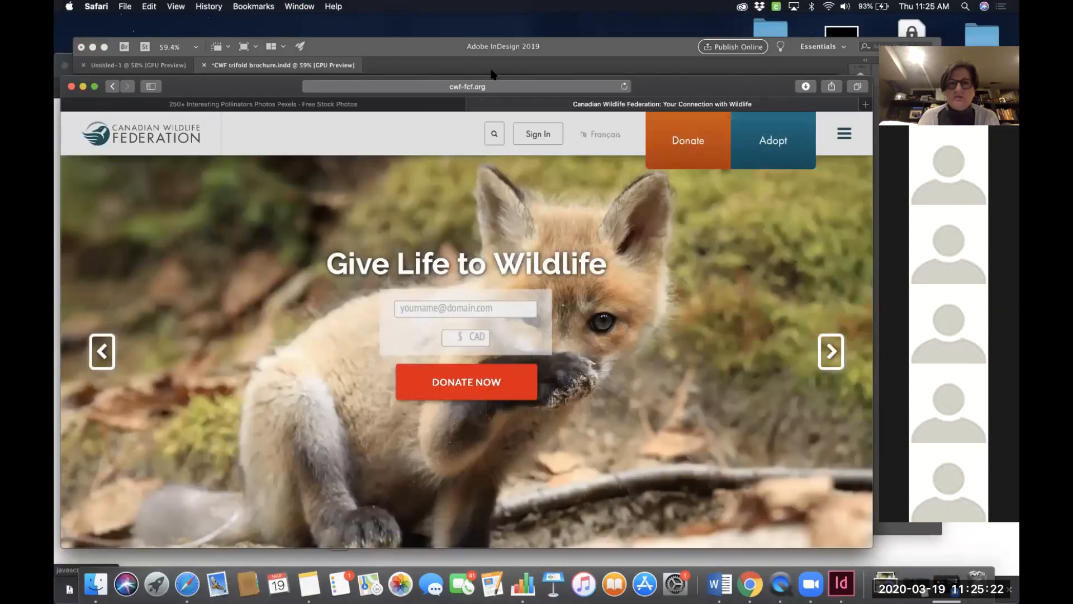
click(172, 136)
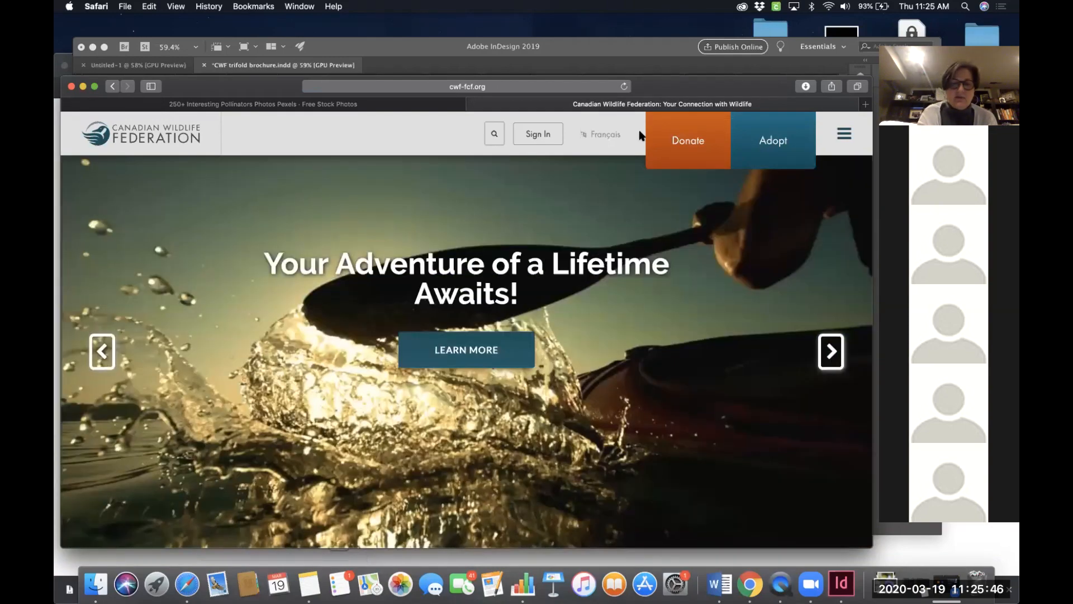
key(super+shift+4)
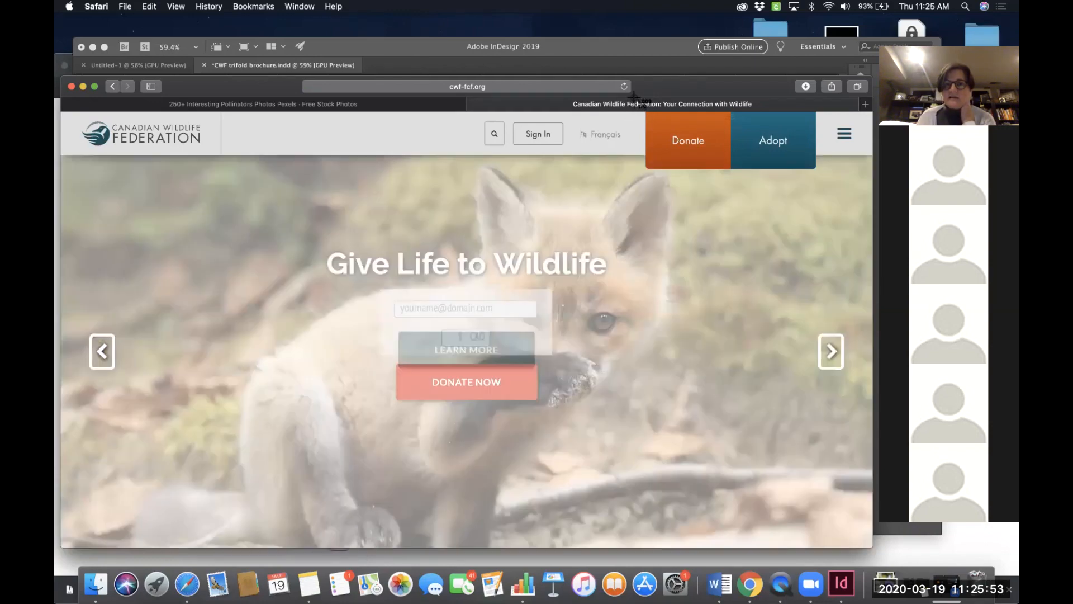
drag(634, 98, 827, 185)
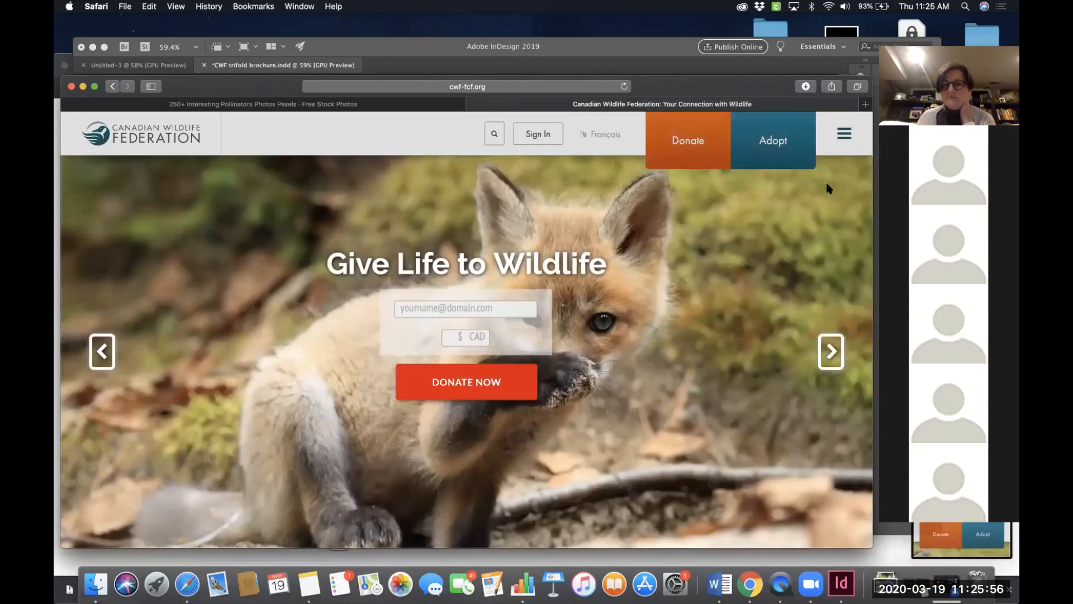
click(982, 532)
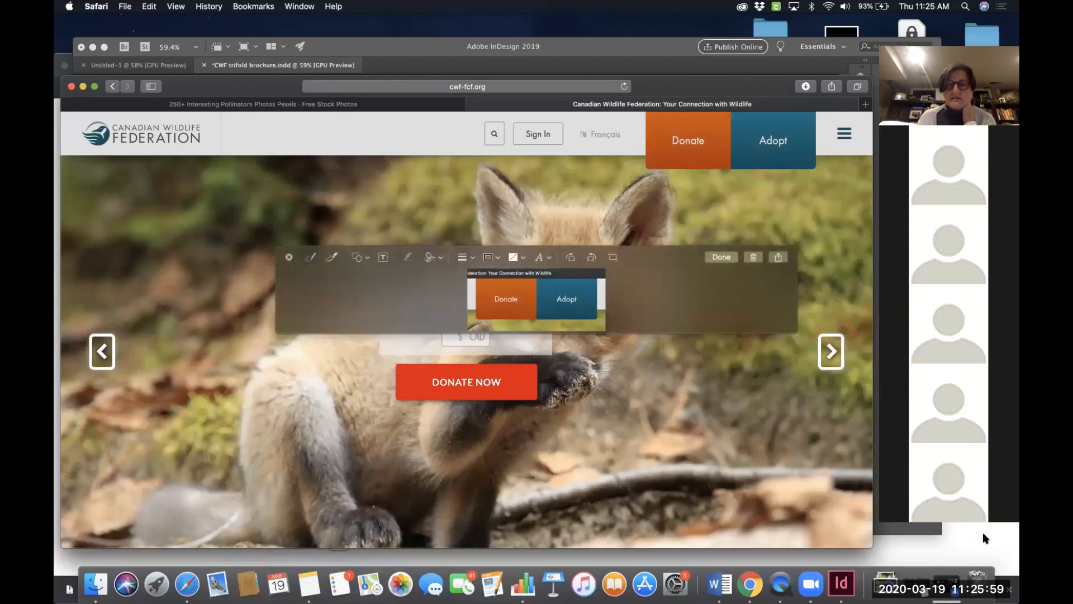
click(289, 257)
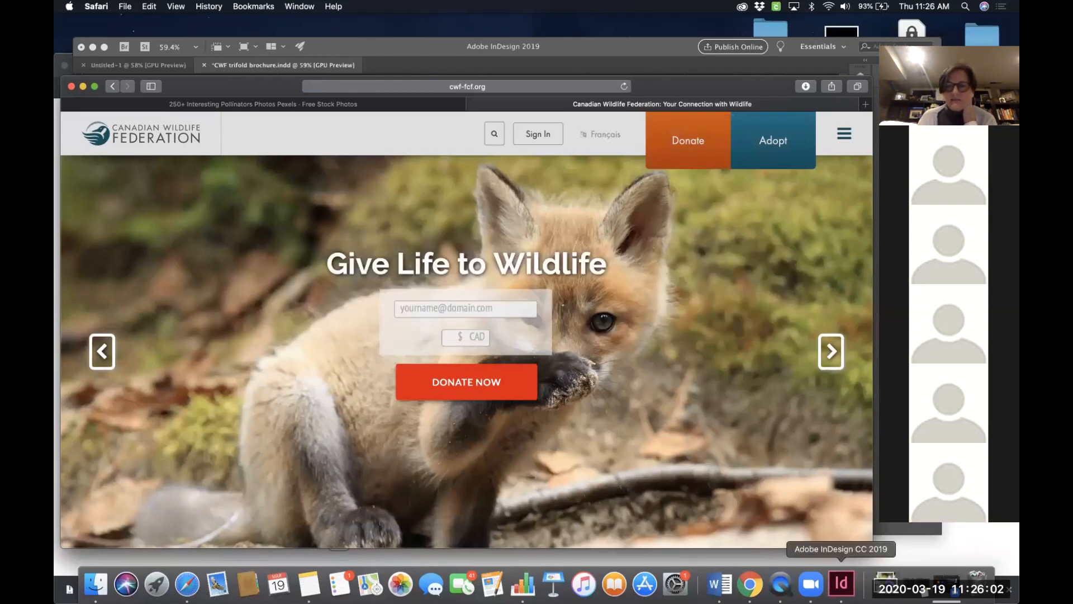
- Place the Donate and Adopt screenshot on the pasteboard beside the brochure's first page, about 3.7 by 1.7 in
click(842, 584)
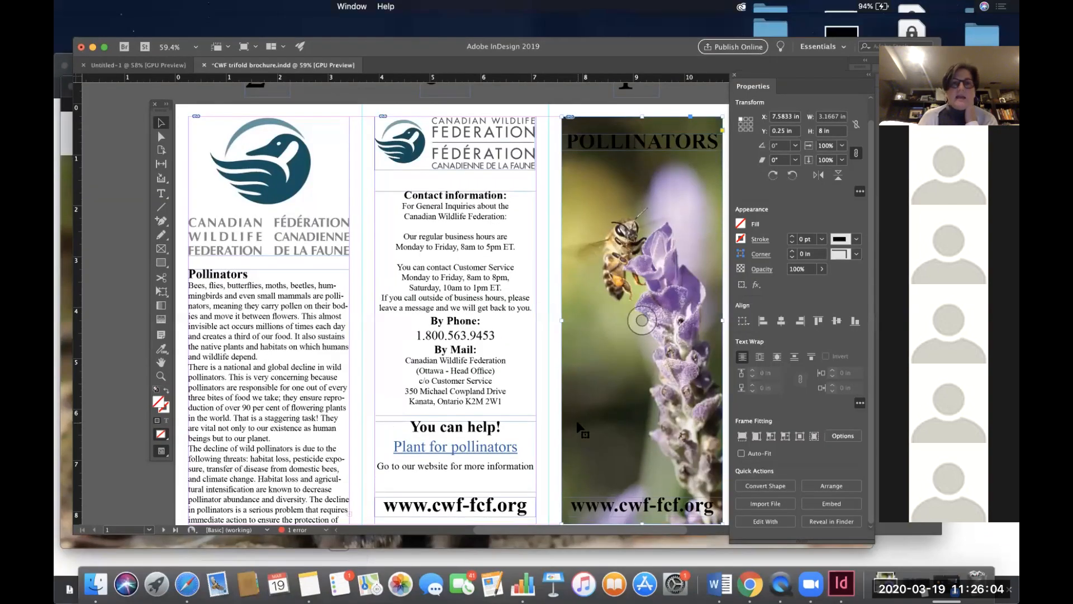
scroll(557, 343, right, 3)
scroll(557, 343, left, 5)
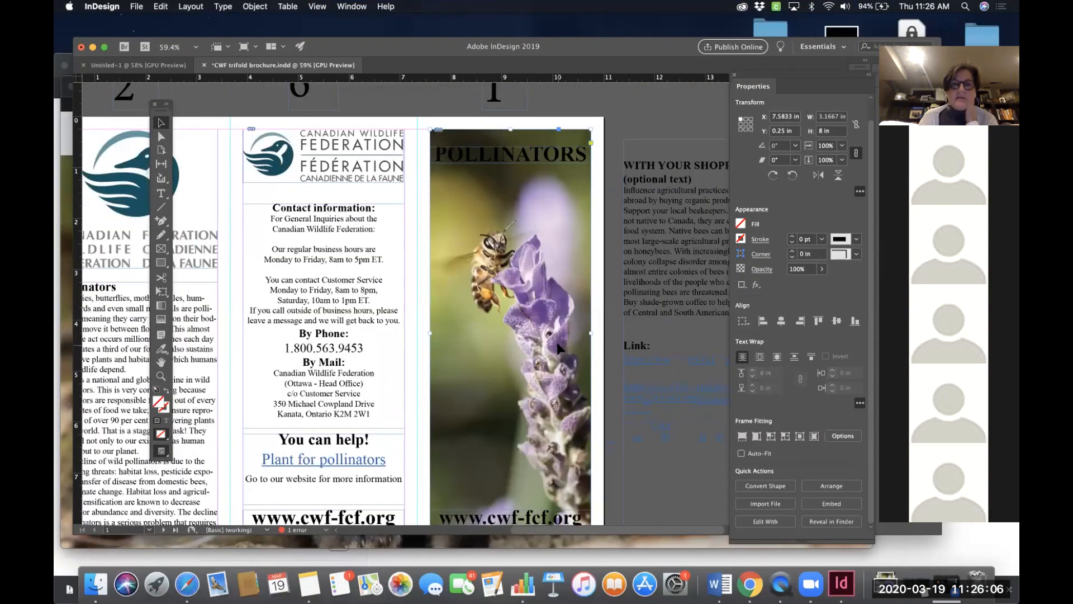
scroll(557, 343, left, 3)
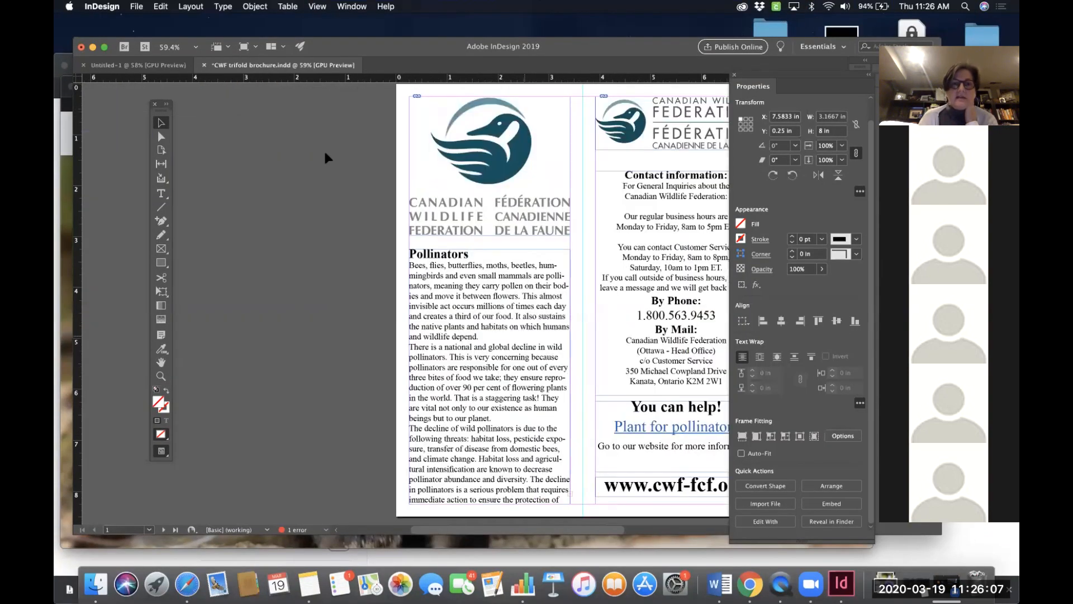
click(262, 147)
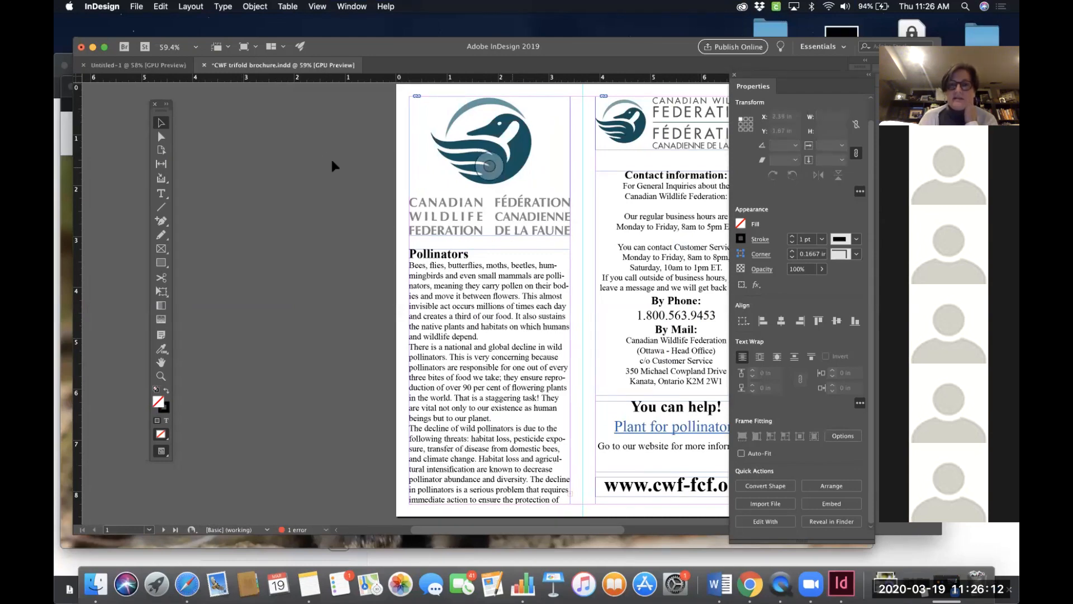
click(139, 8)
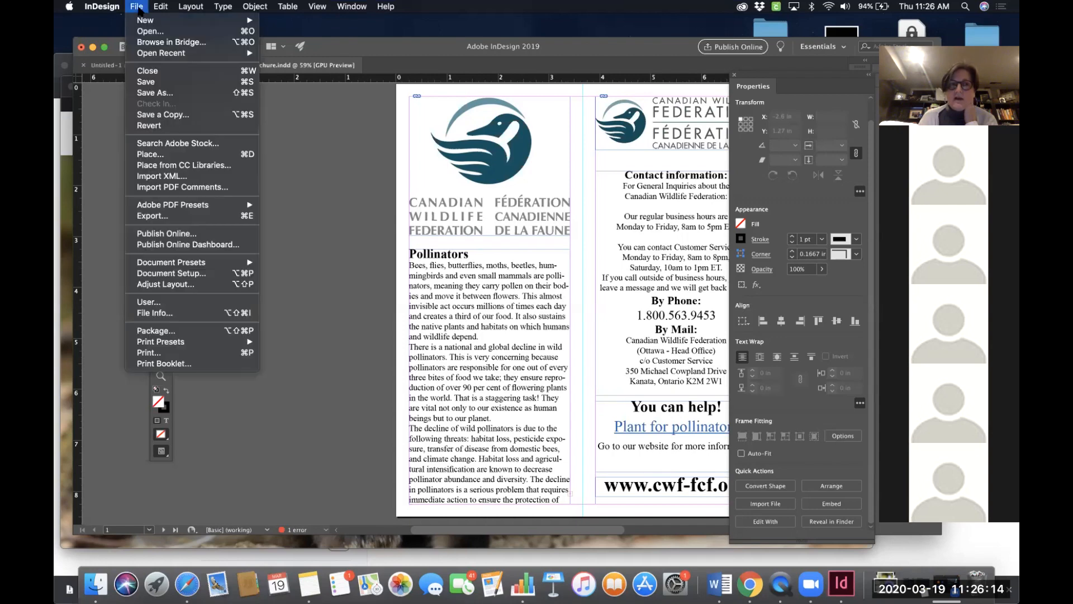
click(152, 155)
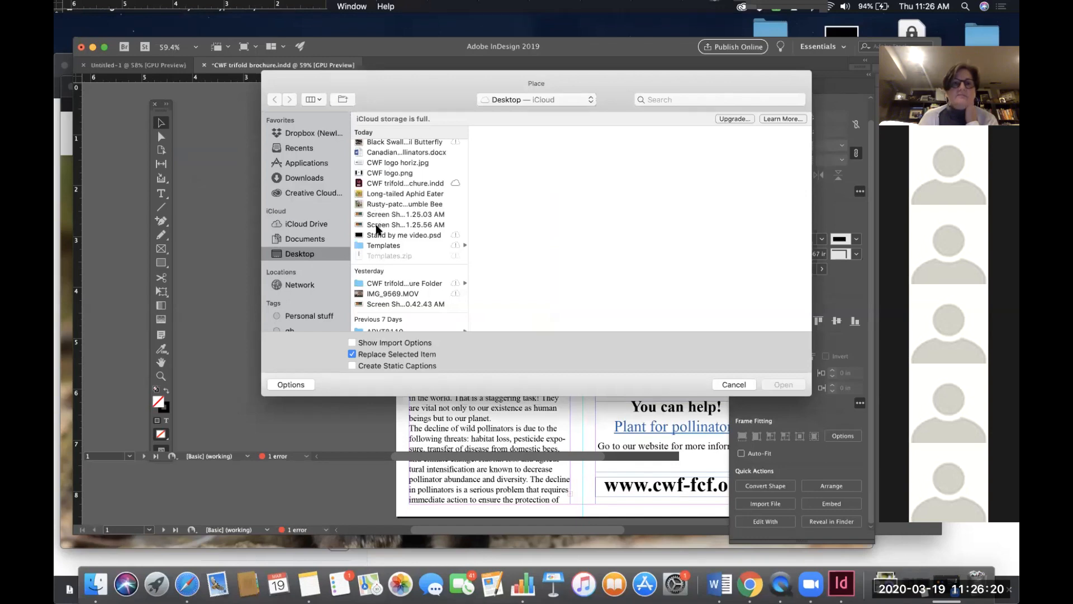
click(377, 225)
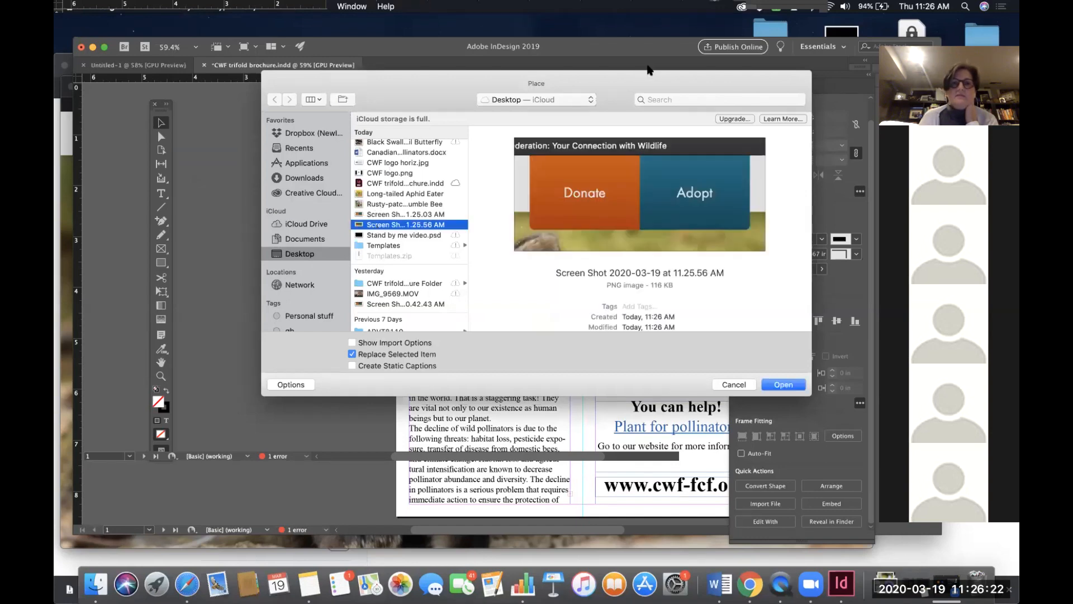
drag(661, 76, 516, 74)
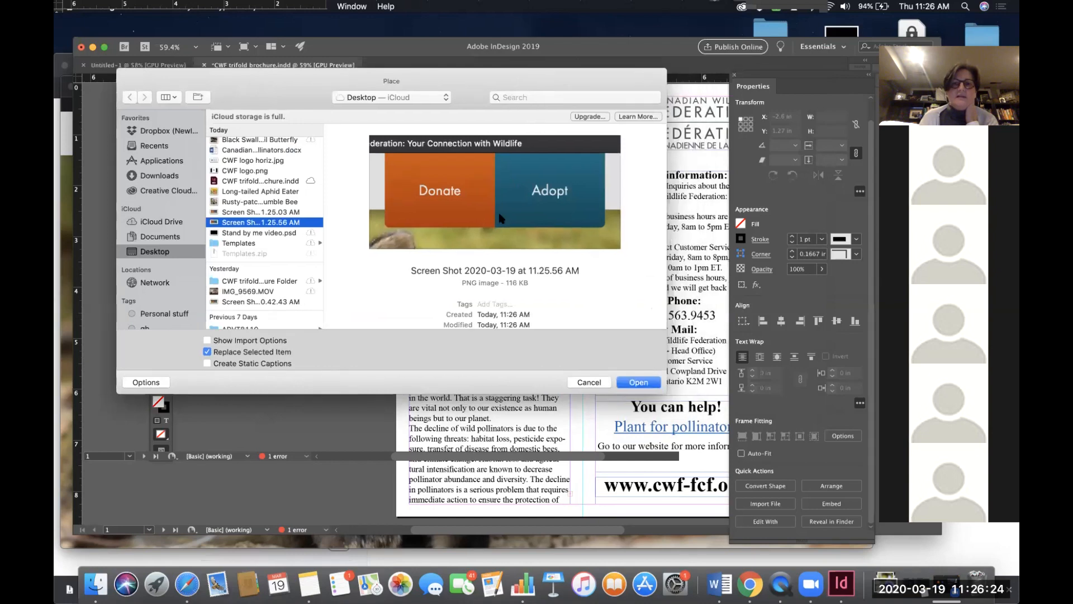
click(631, 380)
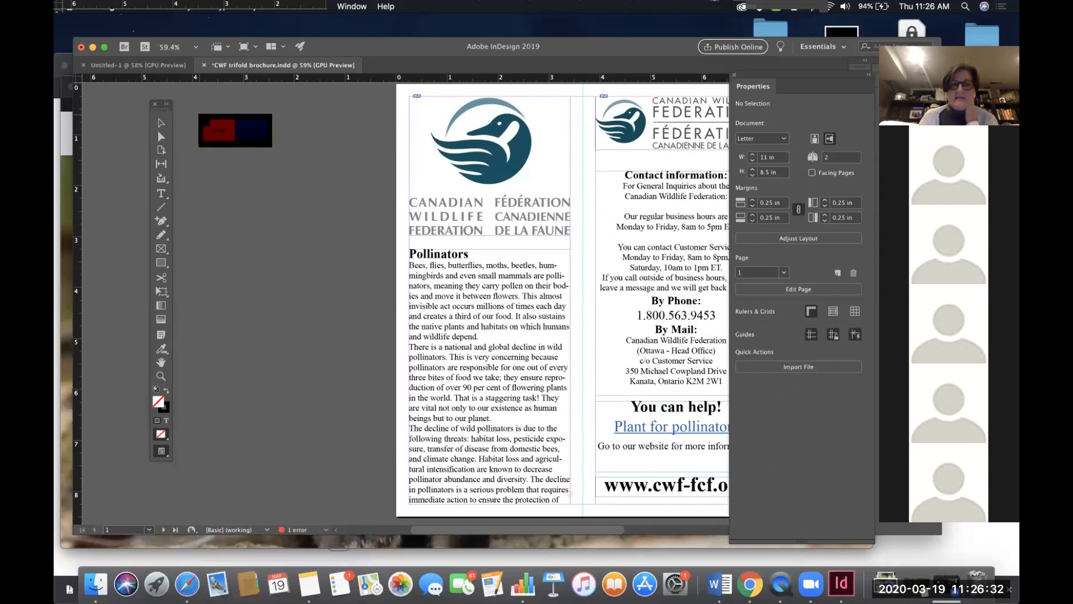
click(187, 106)
drag(337, 222, 375, 247)
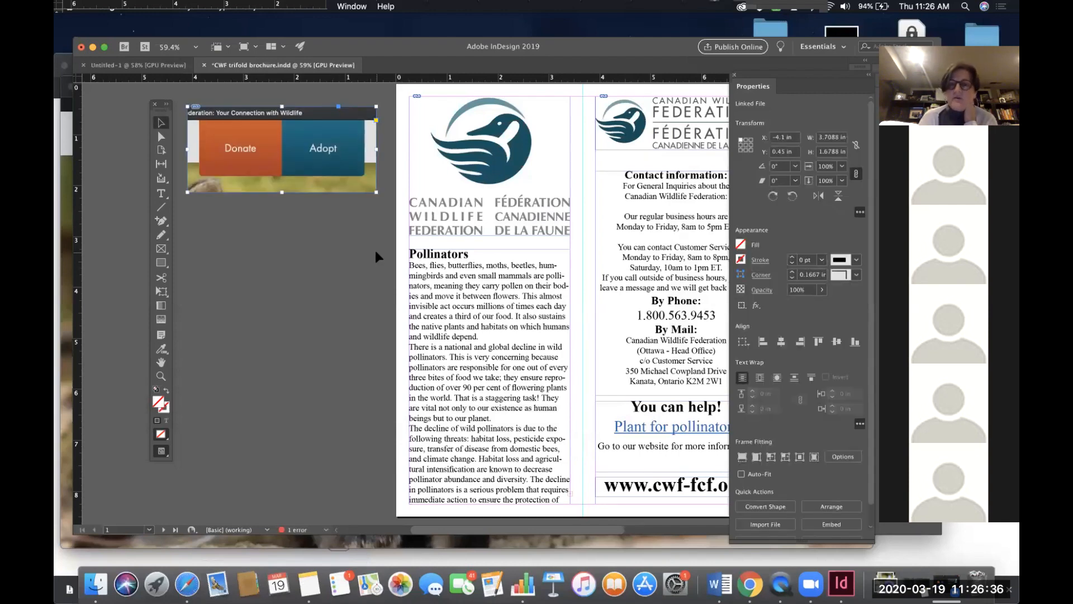
- Open the fill swatch list for the placed graphic and review the available swatches
scroll(360, 207, left, 3)
scroll(360, 202, up, 3)
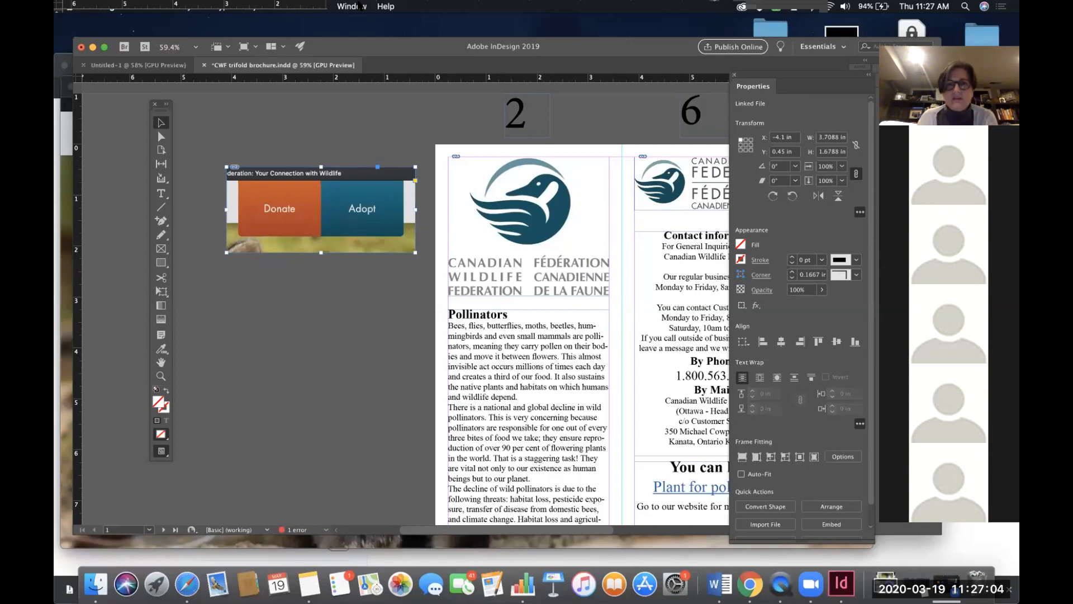
click(741, 244)
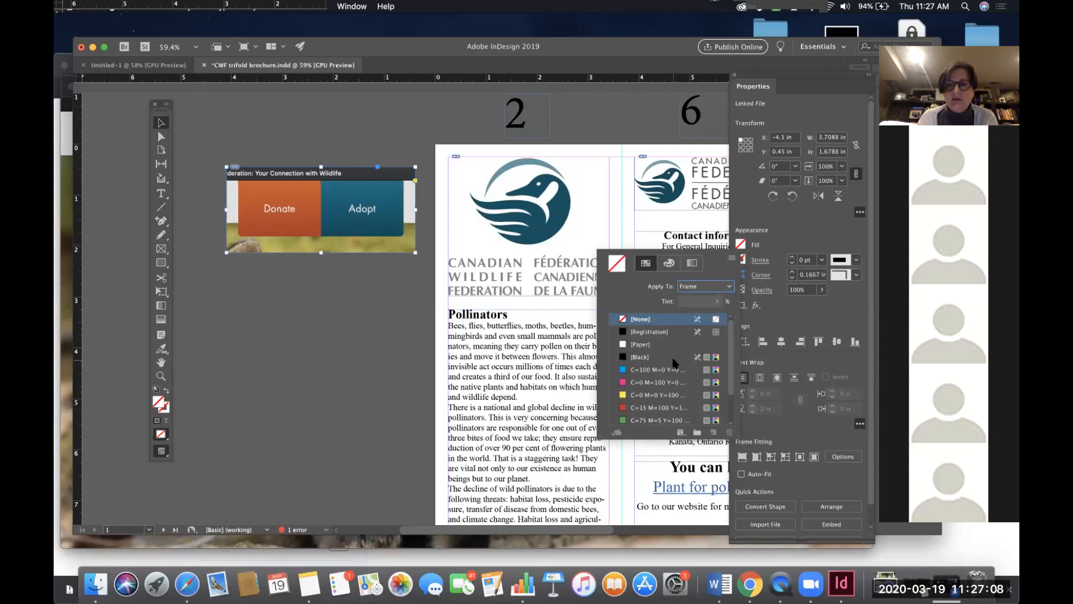
scroll(674, 362, down, 1)
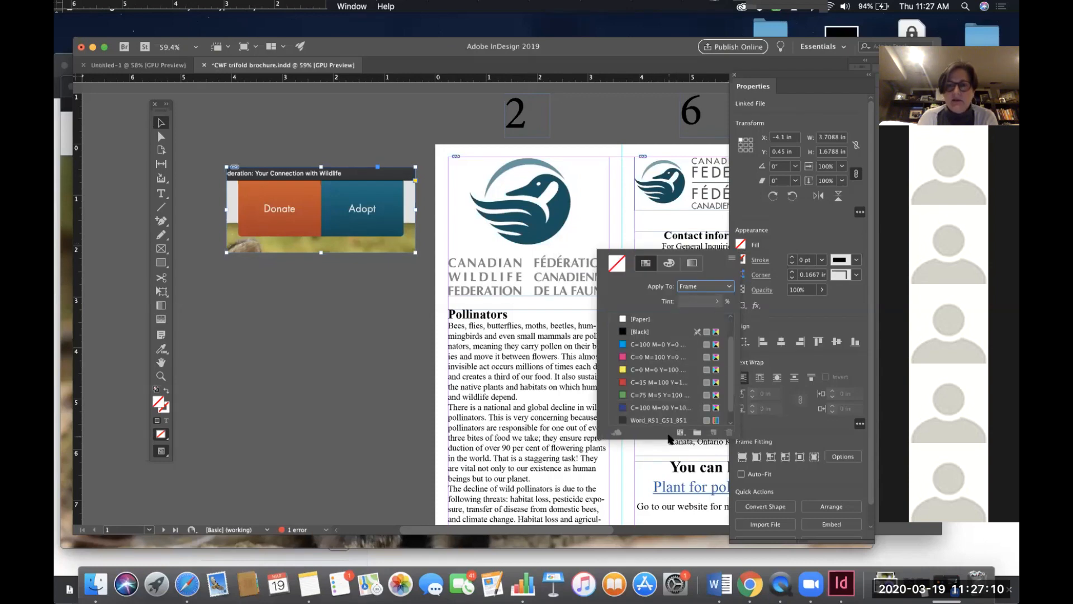
drag(668, 439, 668, 522)
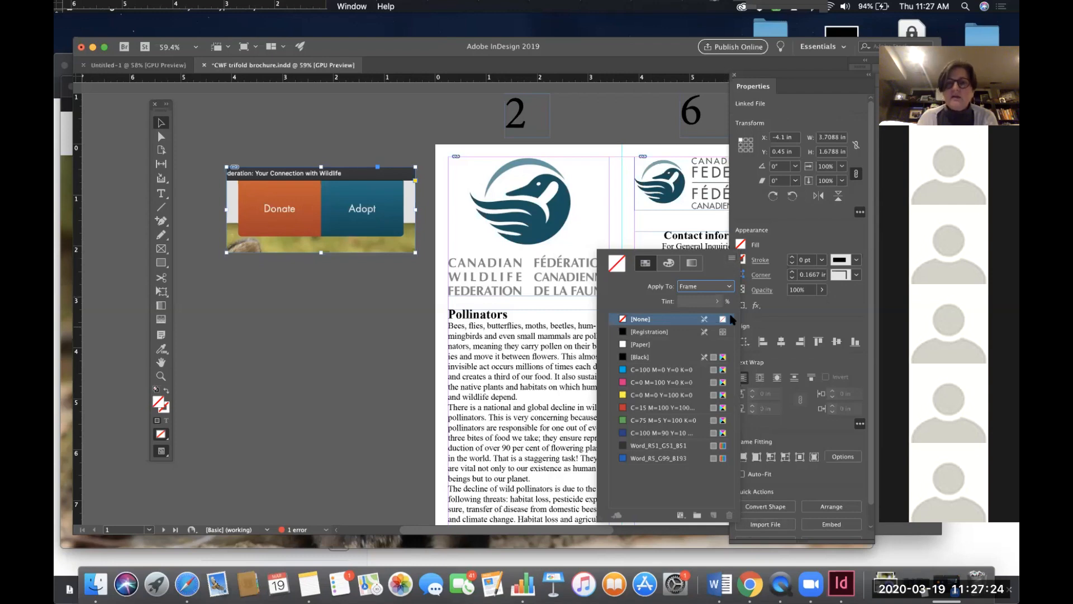
click(799, 231)
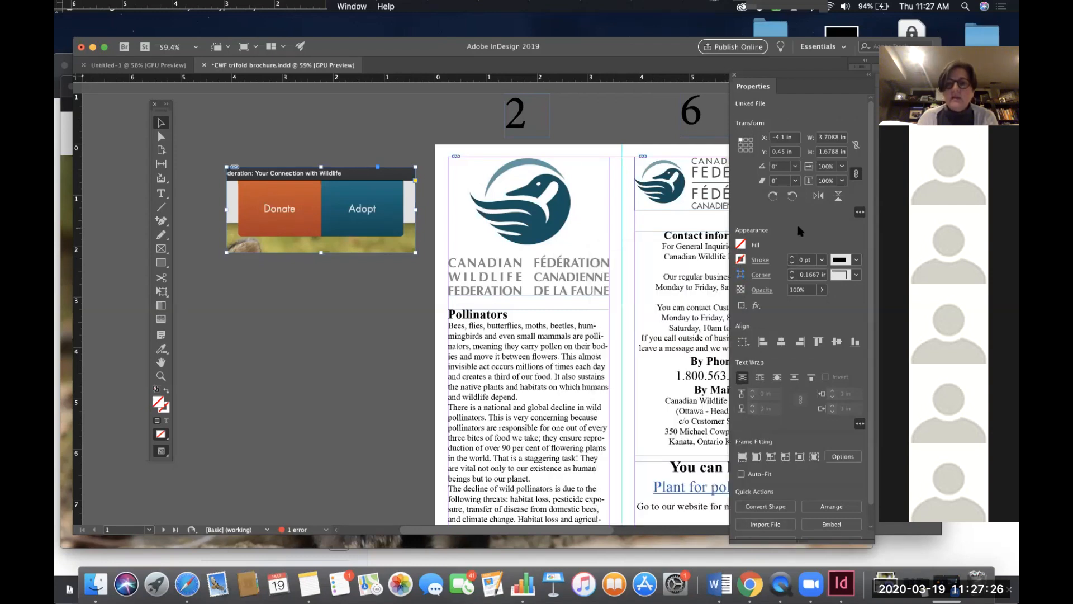
- Open the Swatches panel and switch to the Color Theme Tool
click(352, 6)
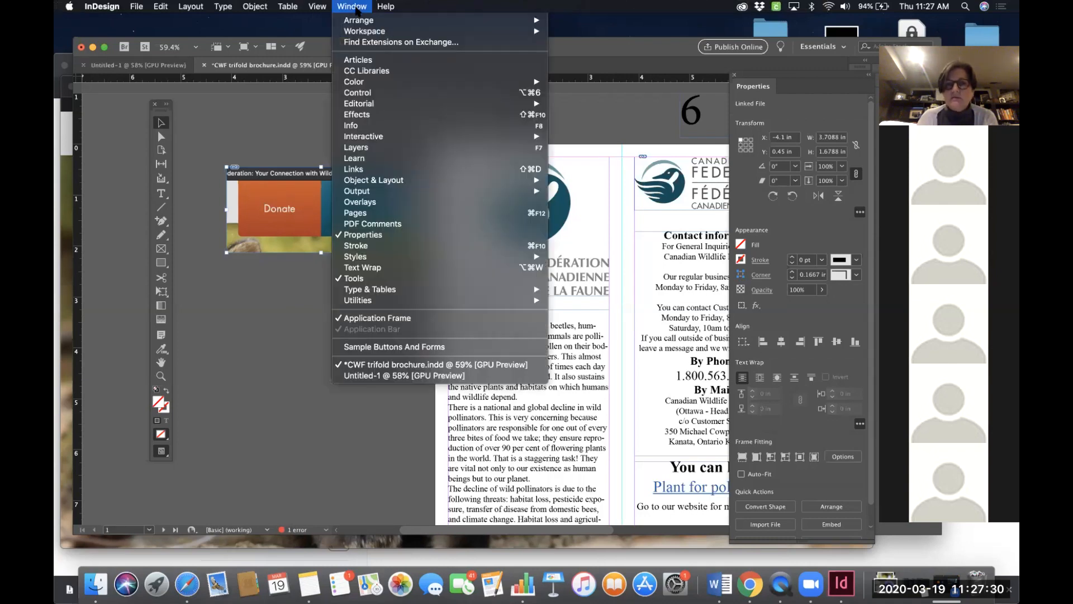
mouse_move(359, 83)
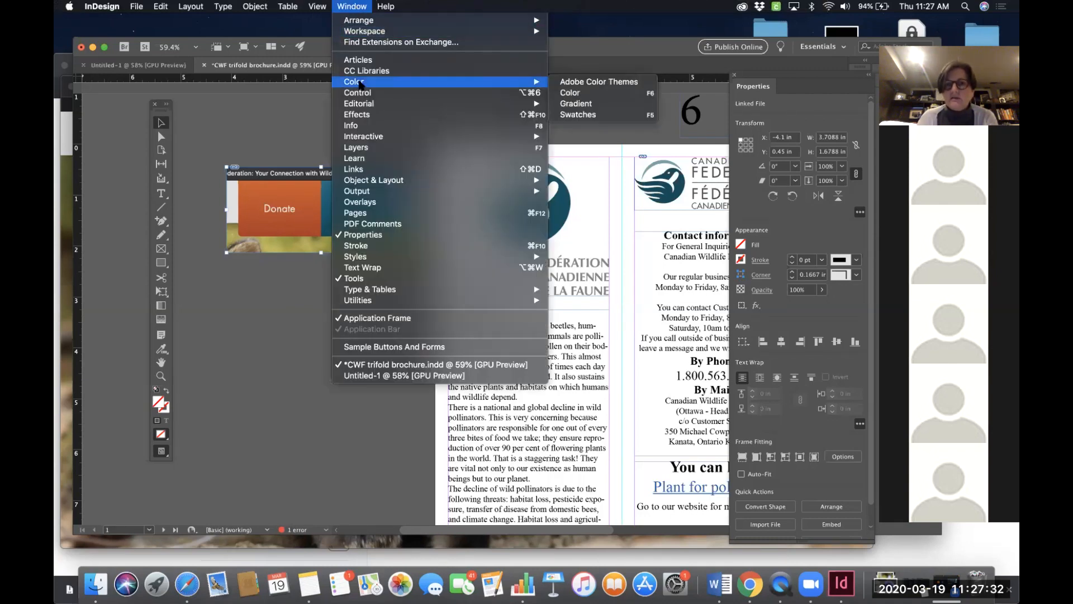
click(578, 114)
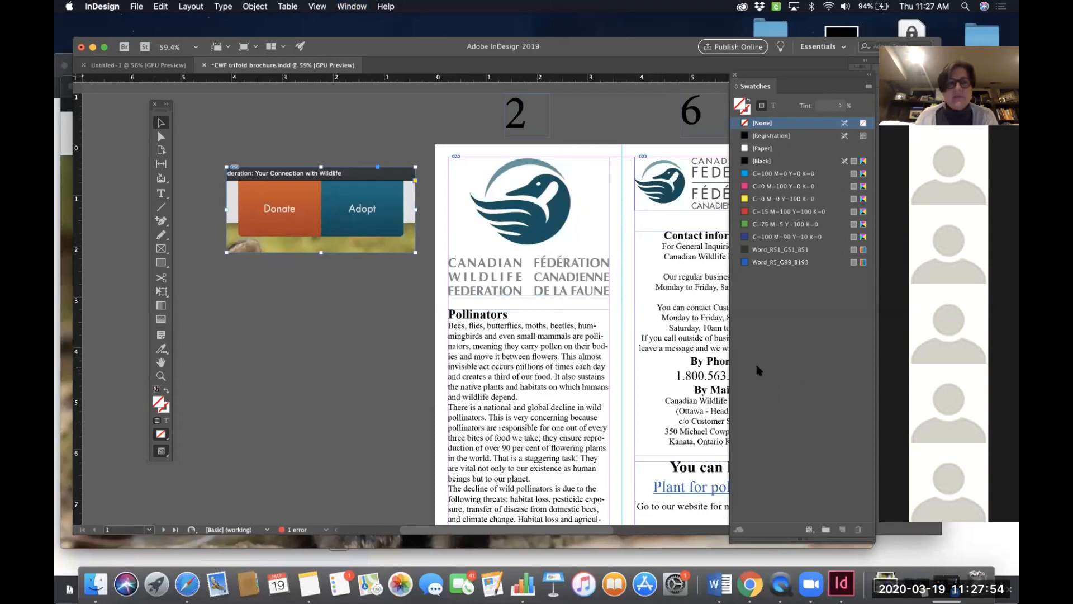
click(162, 349)
click(162, 350)
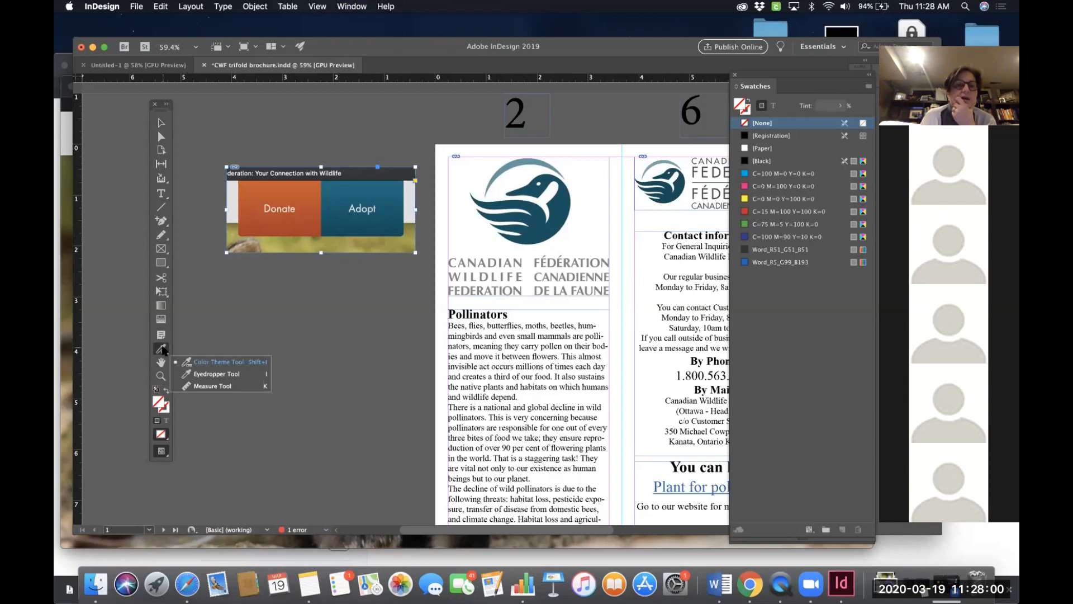
click(223, 374)
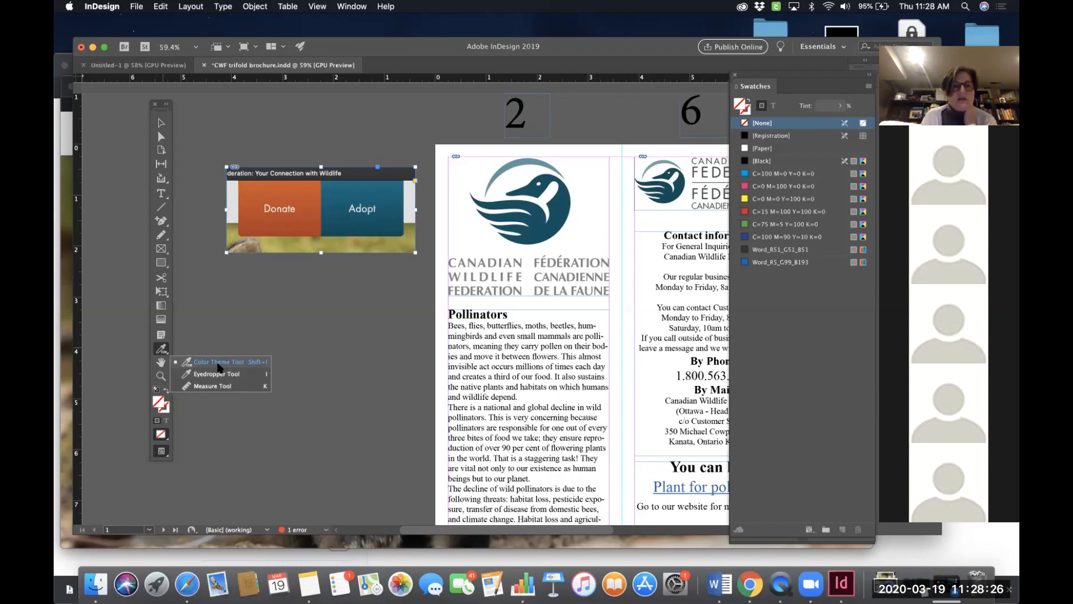
click(219, 364)
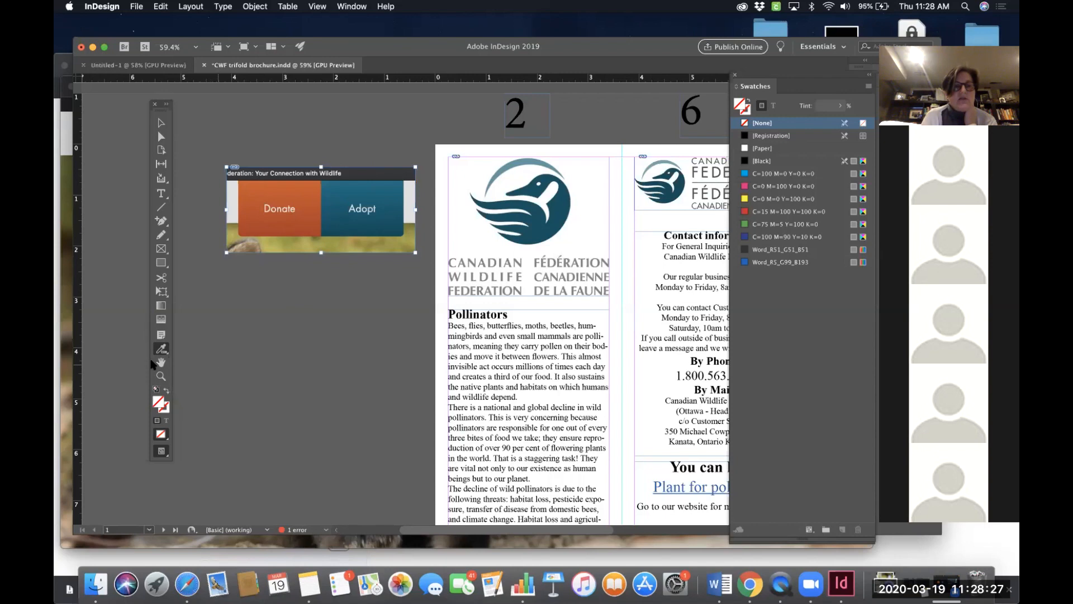
- Sample a color theme from the Donate and Adopt graphic with the Color Theme Tool and compare its variants, ending on Bright
click(317, 200)
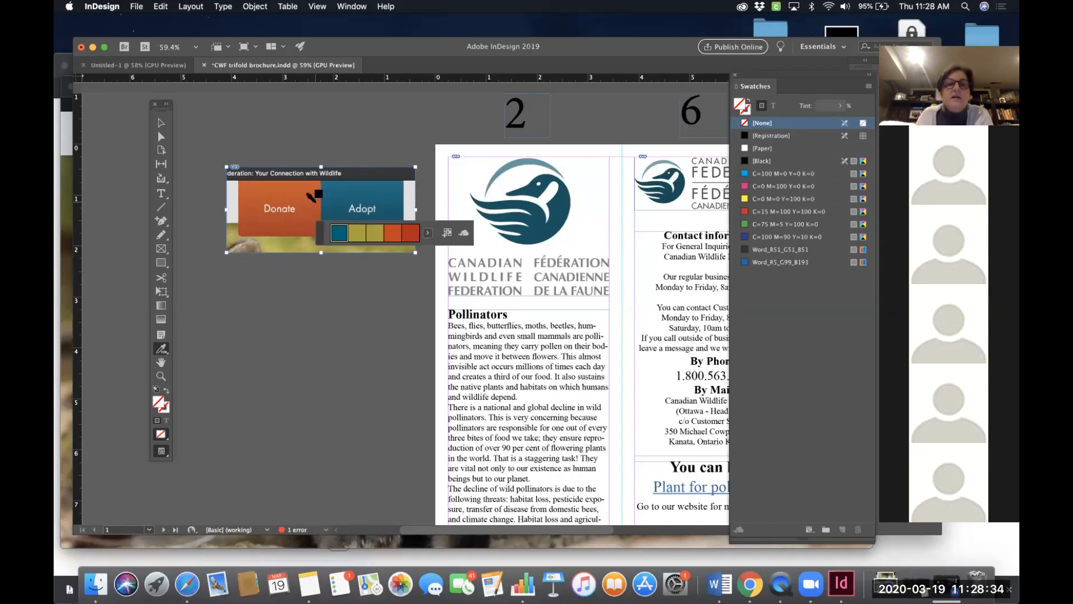
click(428, 234)
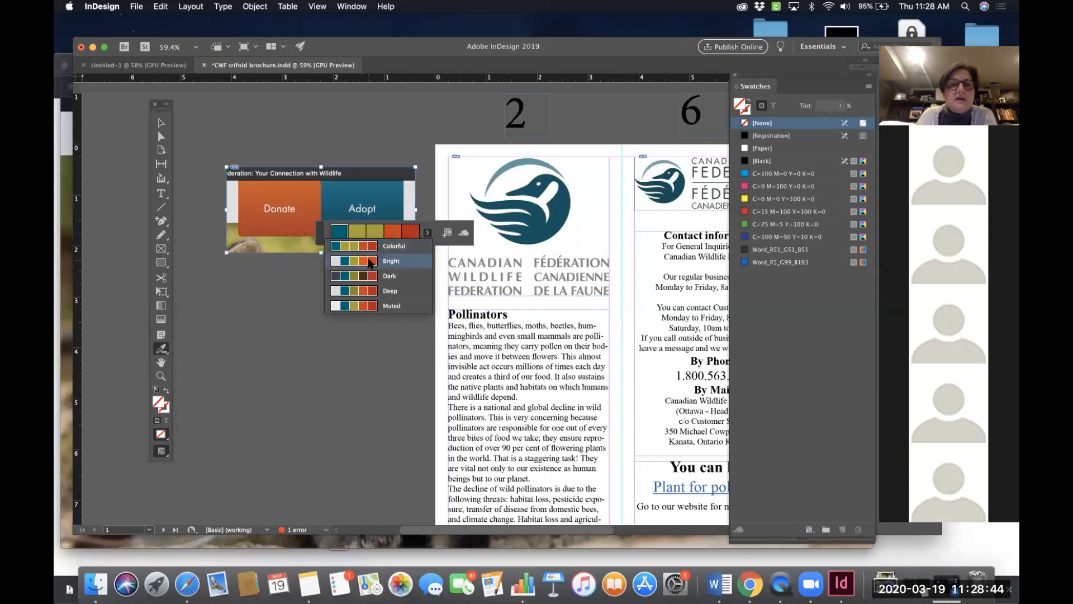
click(370, 262)
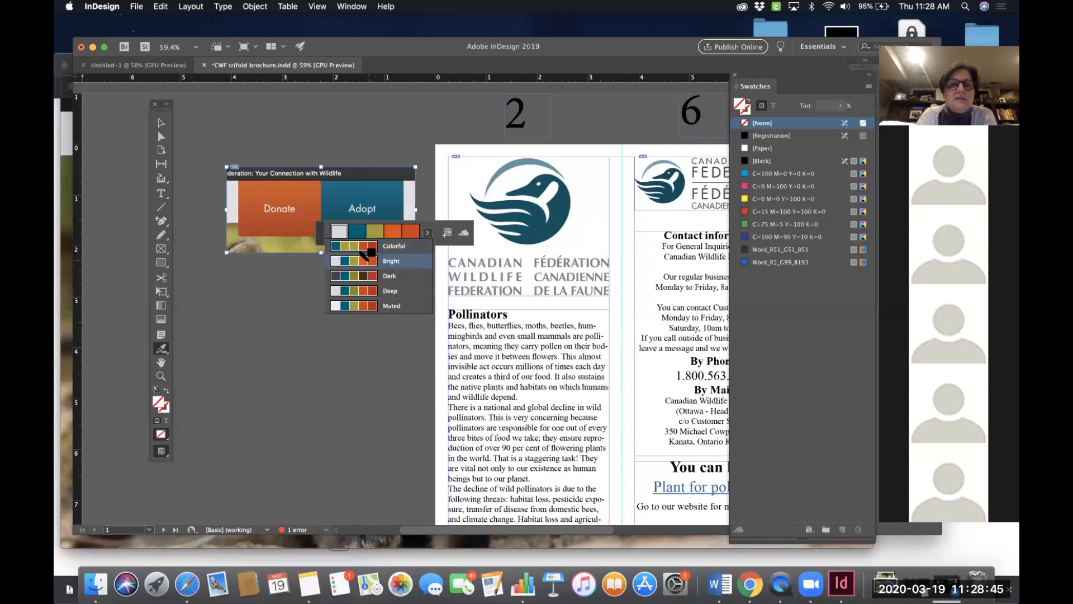
click(428, 234)
click(371, 291)
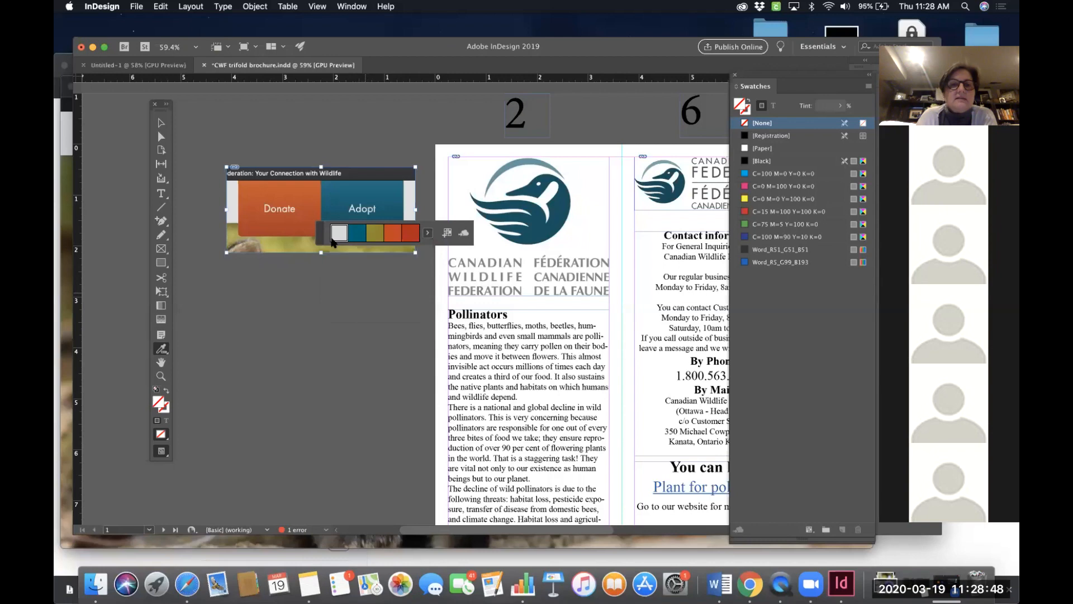
click(429, 234)
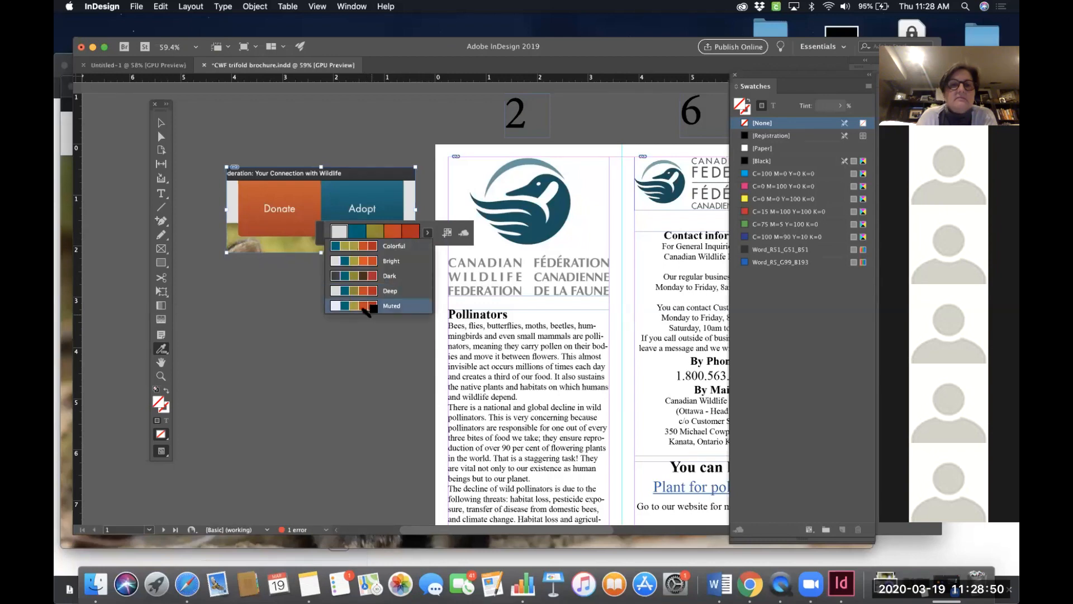
click(373, 291)
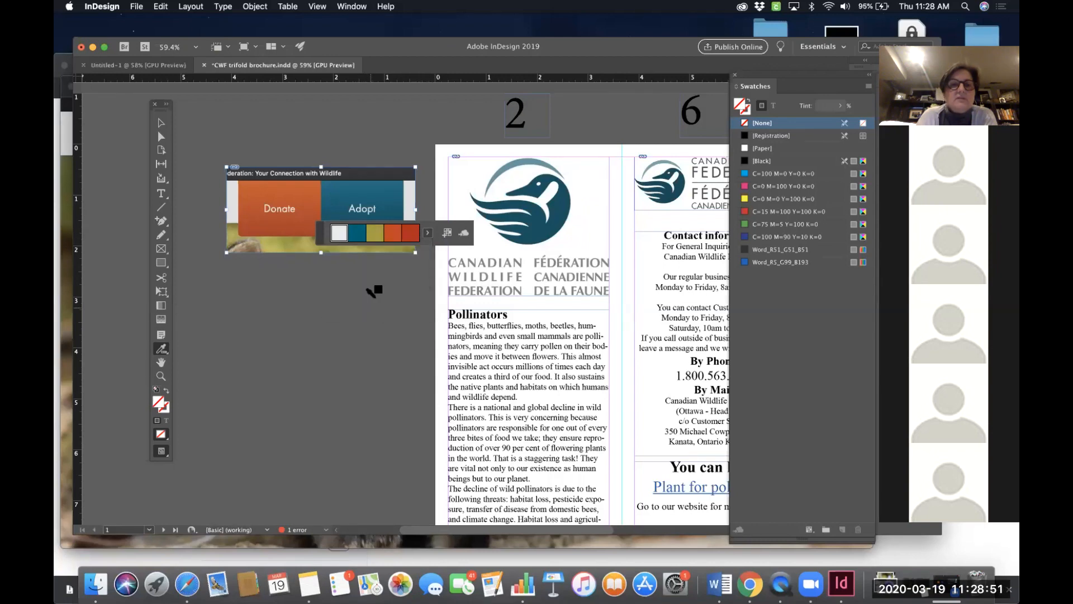
click(429, 234)
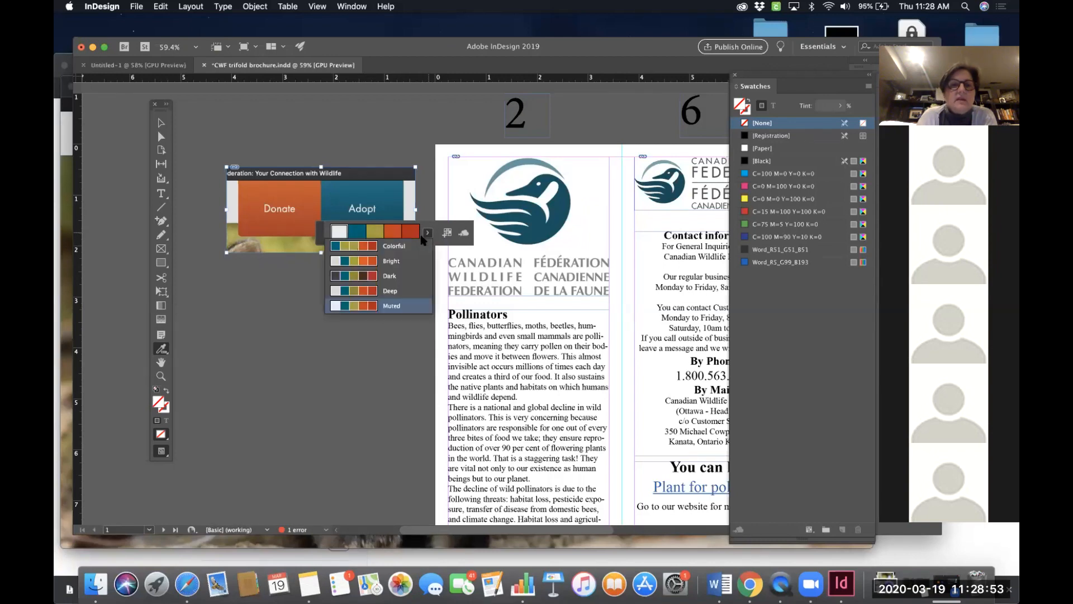
click(368, 276)
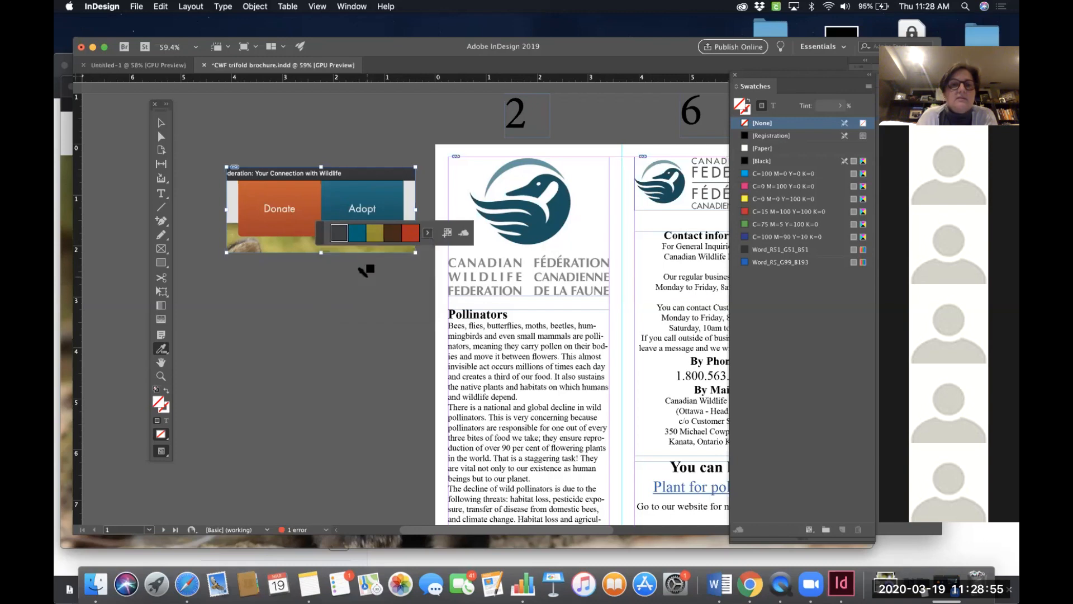
click(423, 232)
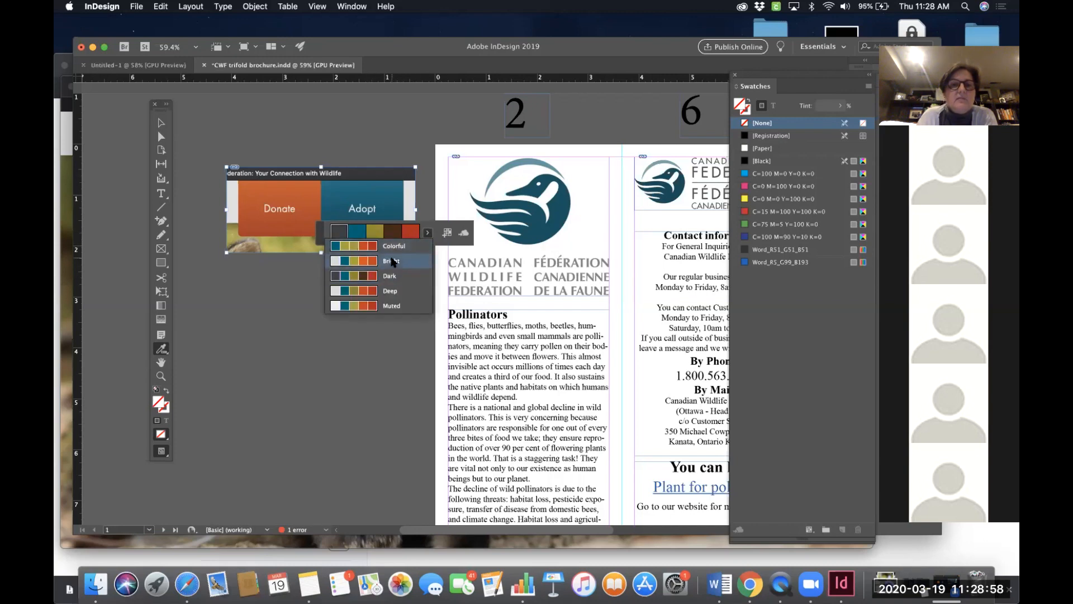
click(393, 261)
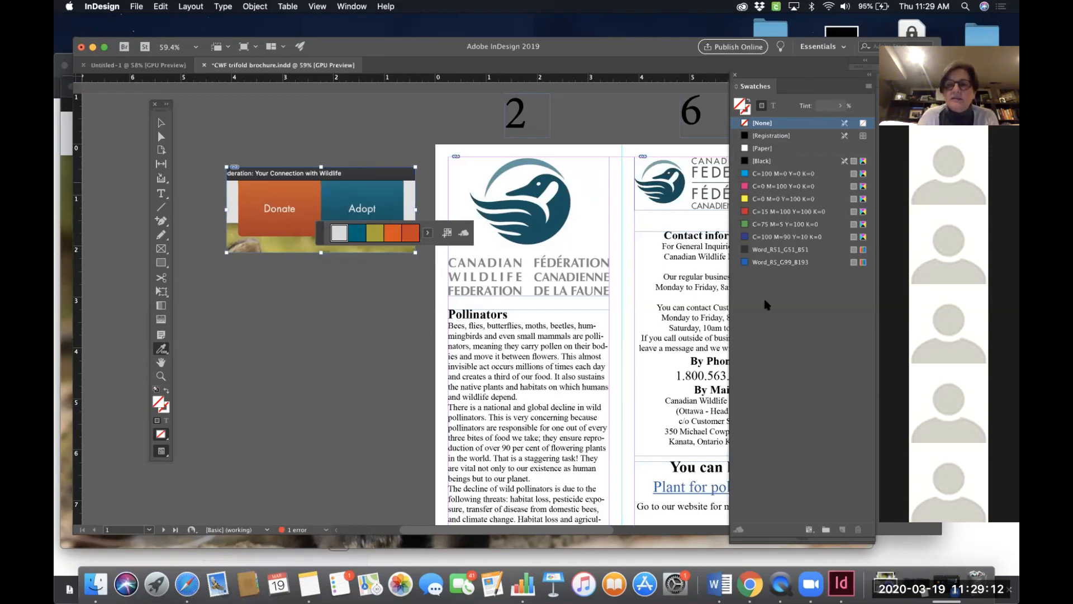
- Add the sampled Bright theme to the Swatches panel as a color group and expand it
drag(754, 90, 592, 101)
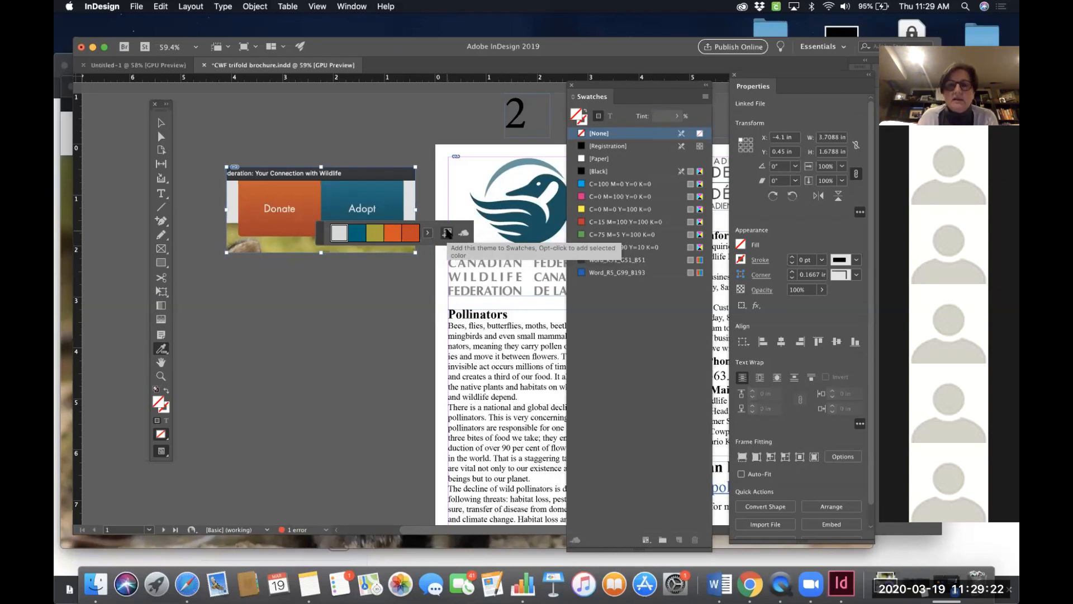
click(448, 234)
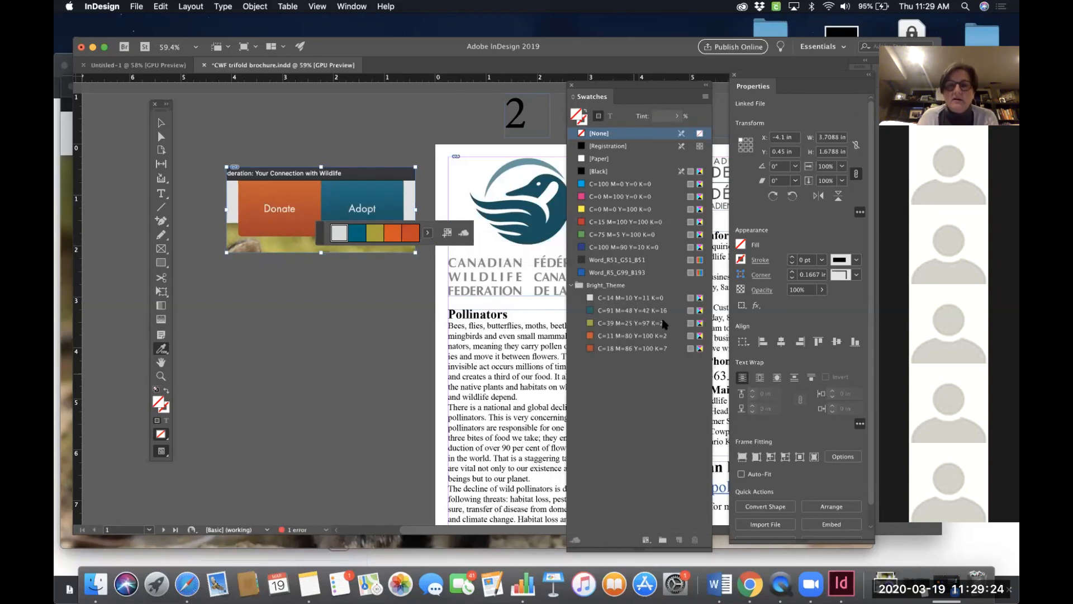
click(571, 285)
click(571, 285)
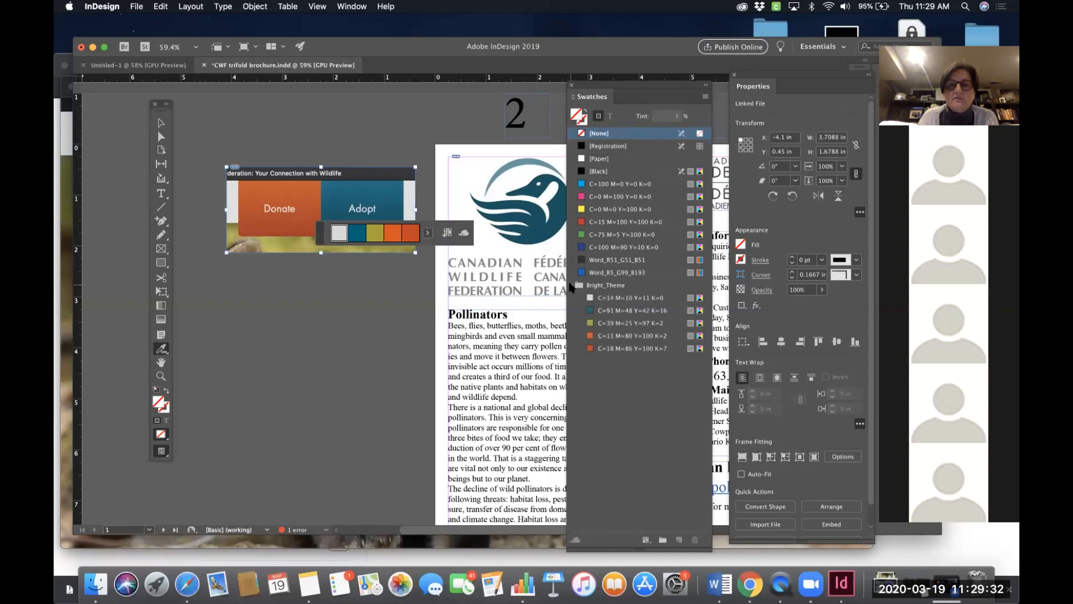
- Rename the new color group to "CWF website colours"
double_click(612, 288)
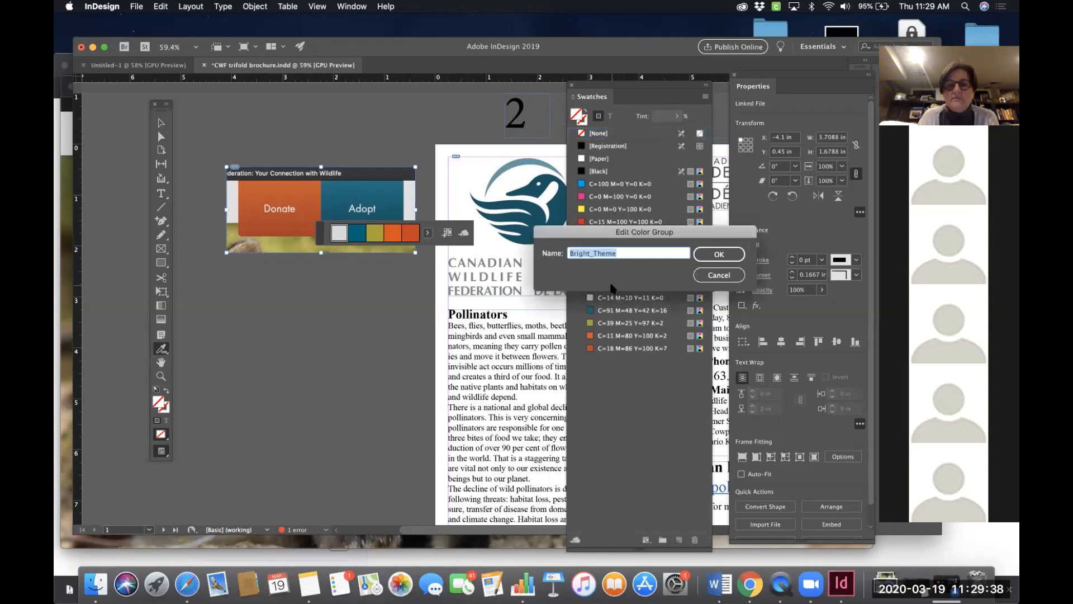
text(CWF web)
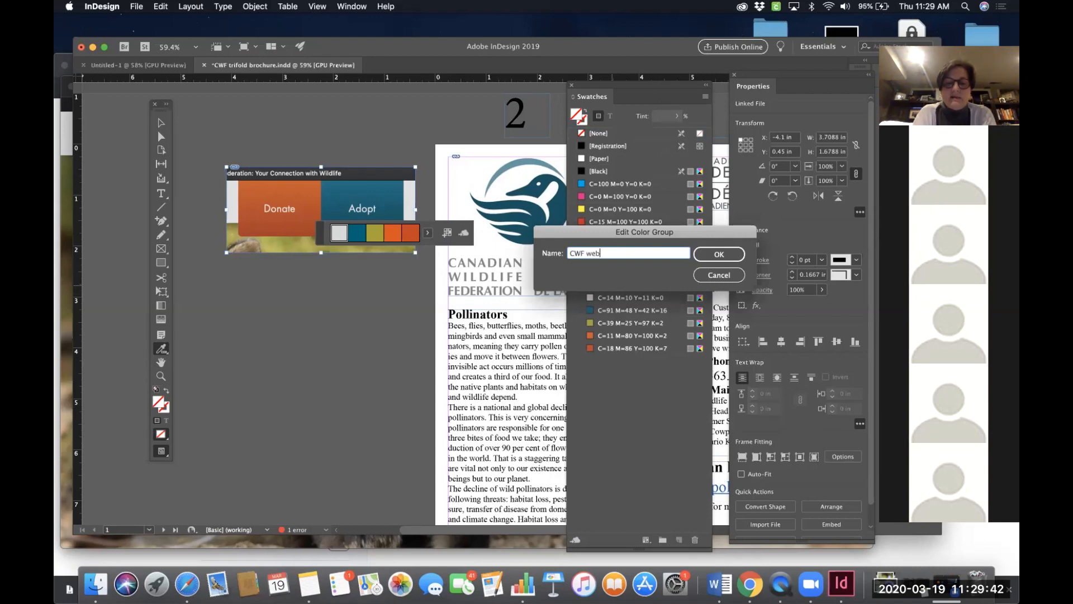
text(site colours)
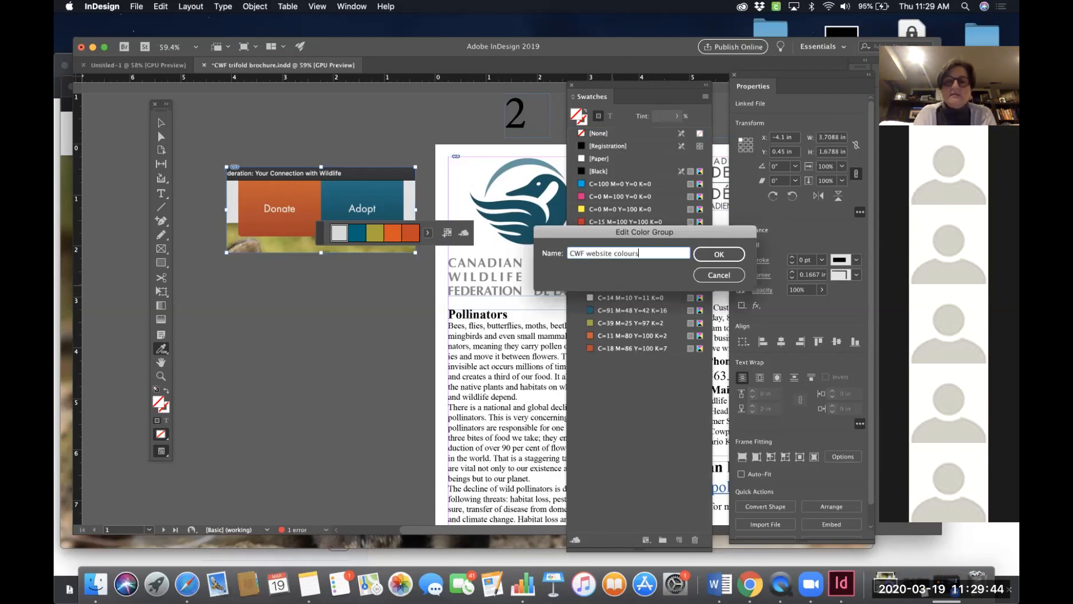
click(704, 256)
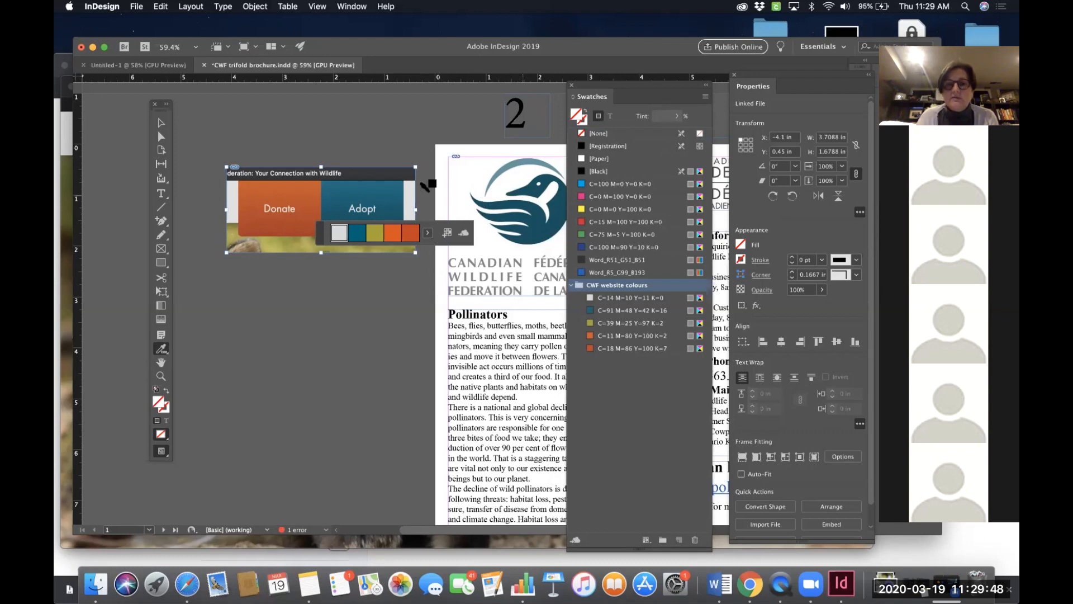
drag(619, 88, 716, 89)
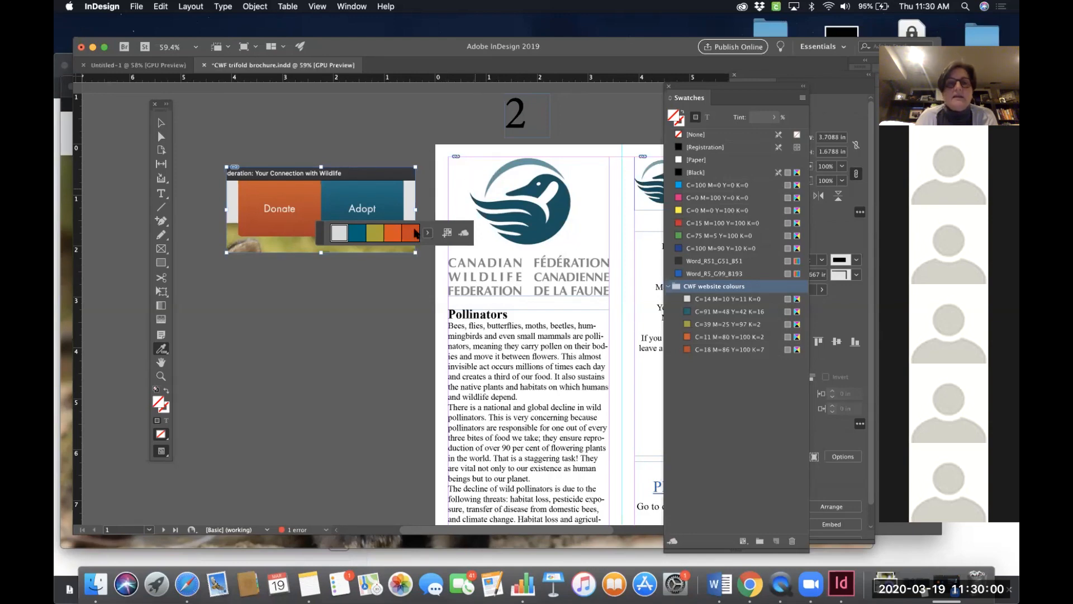
- Sample a color theme from the CWF logo on the first panel and add it to the swatches
click(393, 235)
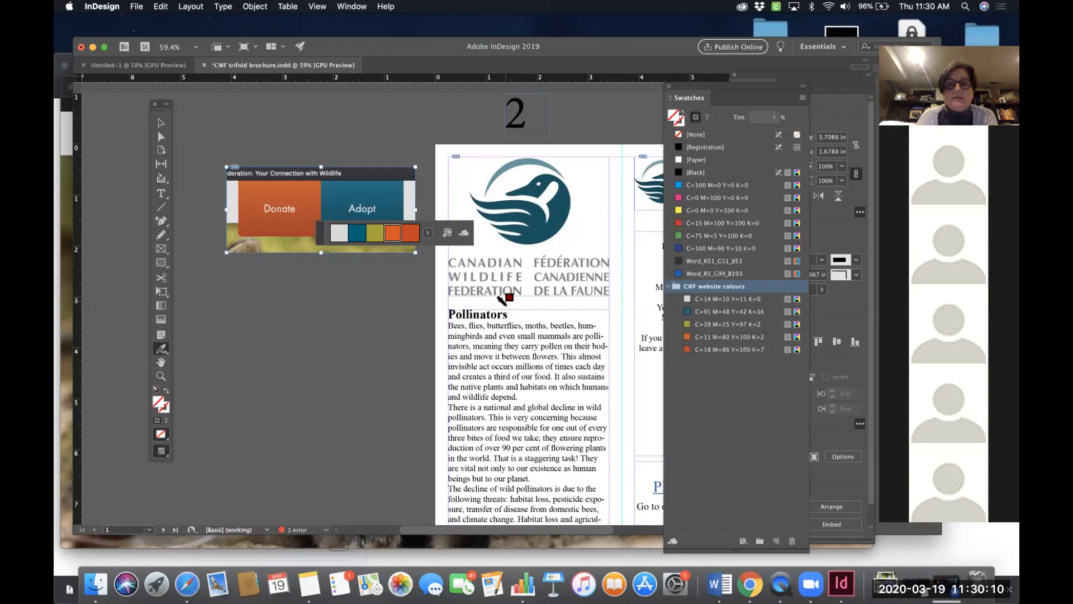
drag(506, 314, 442, 311)
click(439, 309)
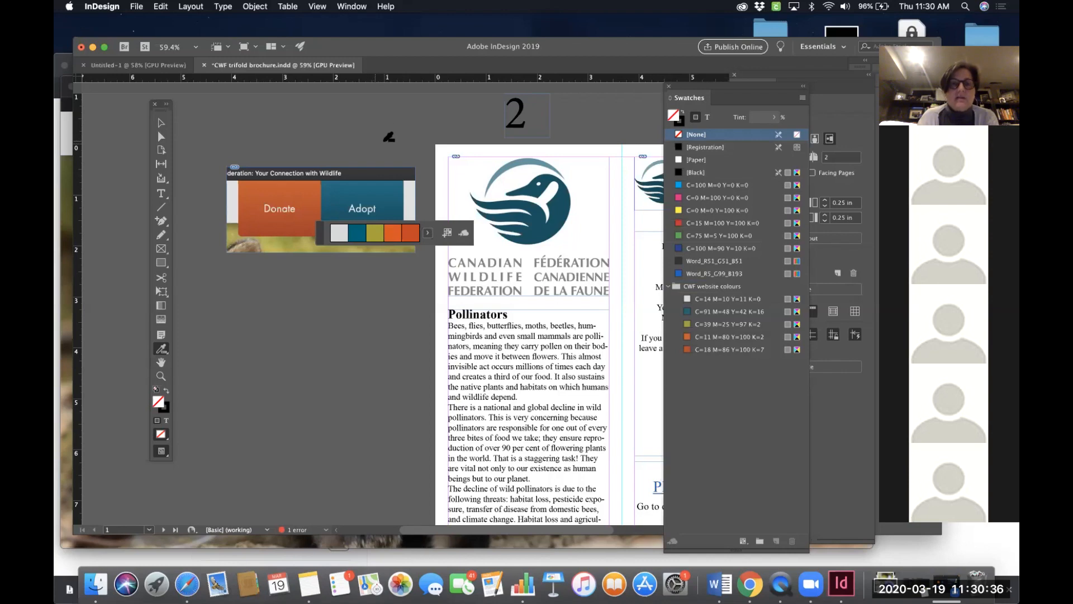
click(532, 203)
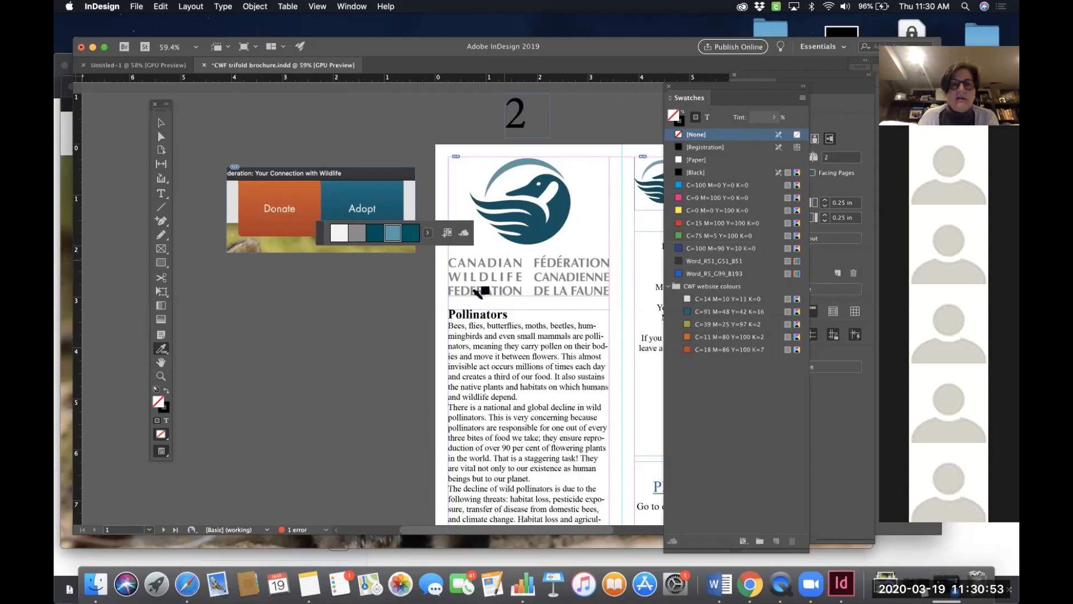
click(447, 234)
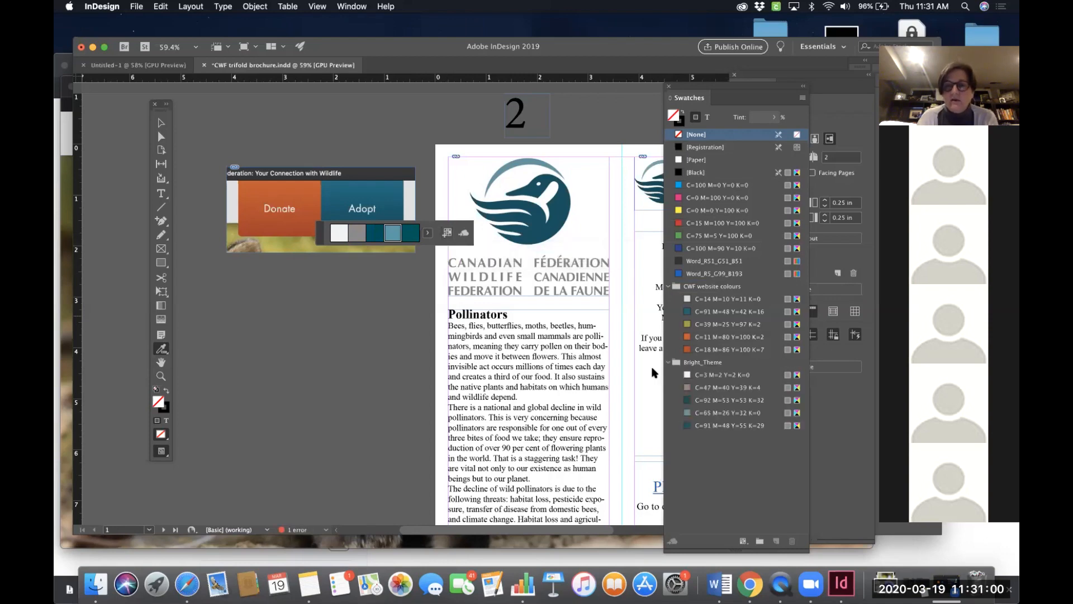
- Rename the logo's color group to "CWF logo"
double_click(705, 362)
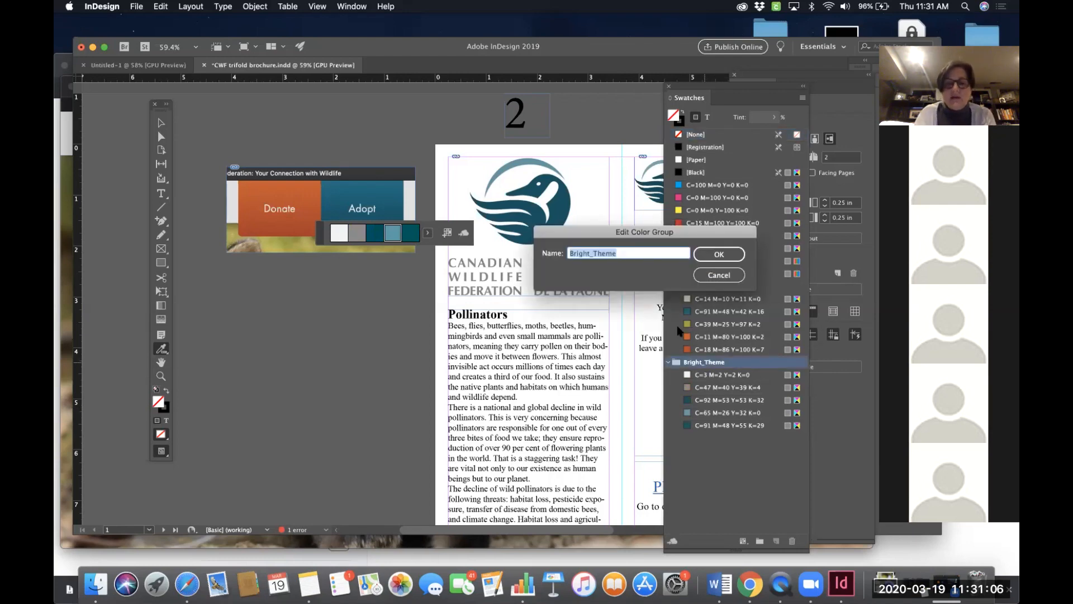
text(CWF loogo=)
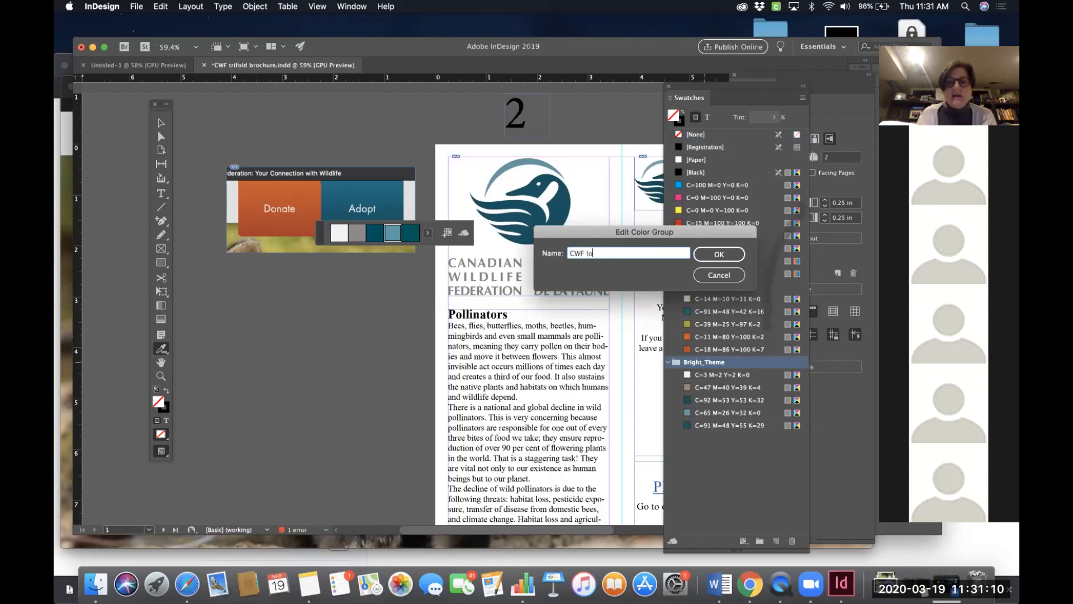
click(731, 256)
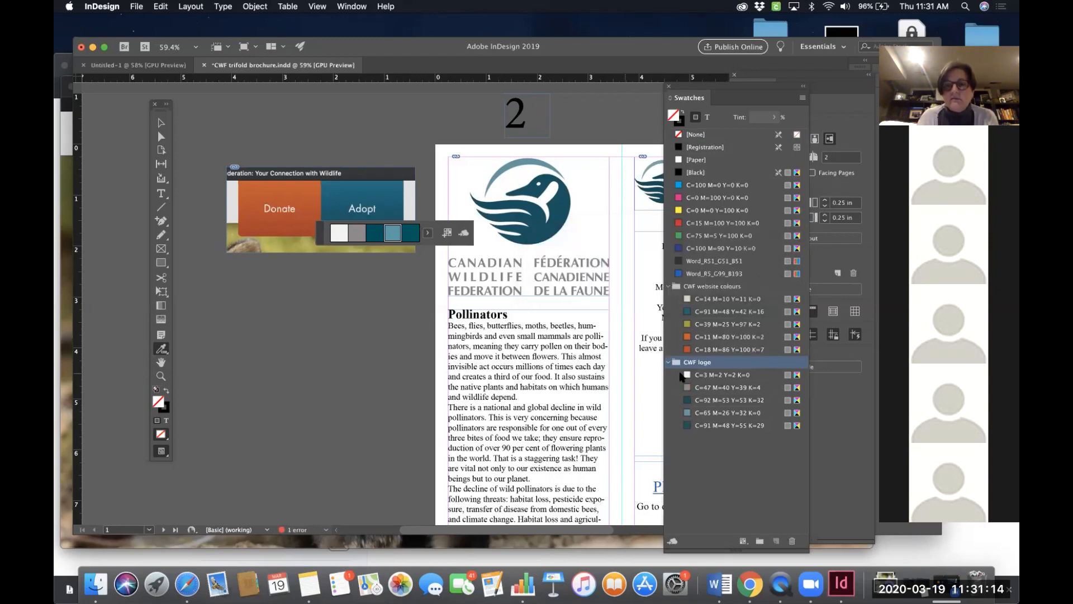
- Sample color themes from the large bee photo and the three small insect photos on the inside spread for comparison
scroll(557, 358, right, 5)
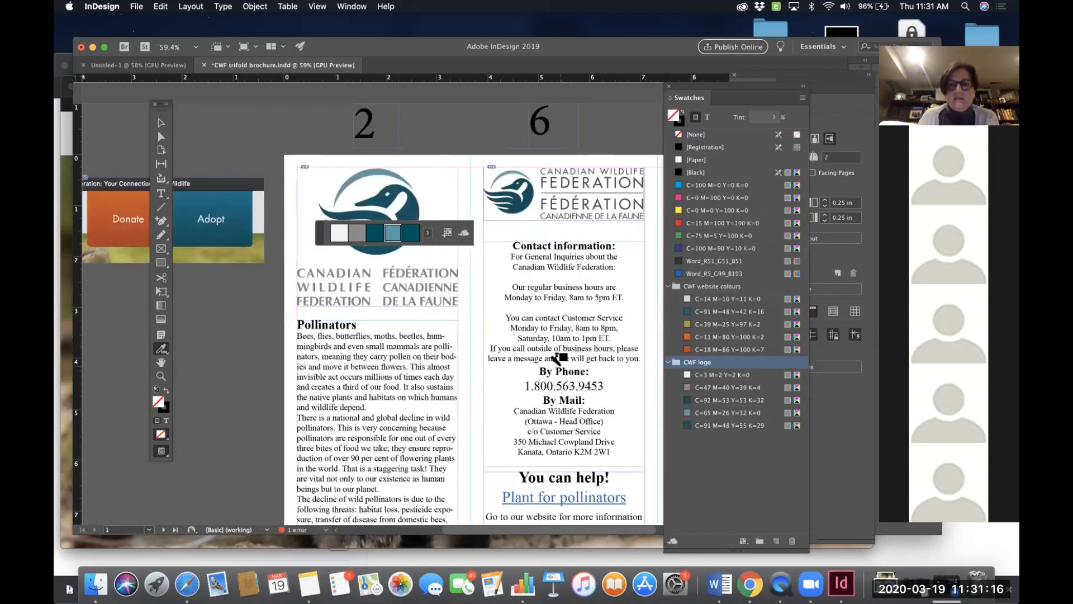
scroll(558, 358, right, 6)
scroll(559, 358, down, 2)
scroll(559, 358, down, 12)
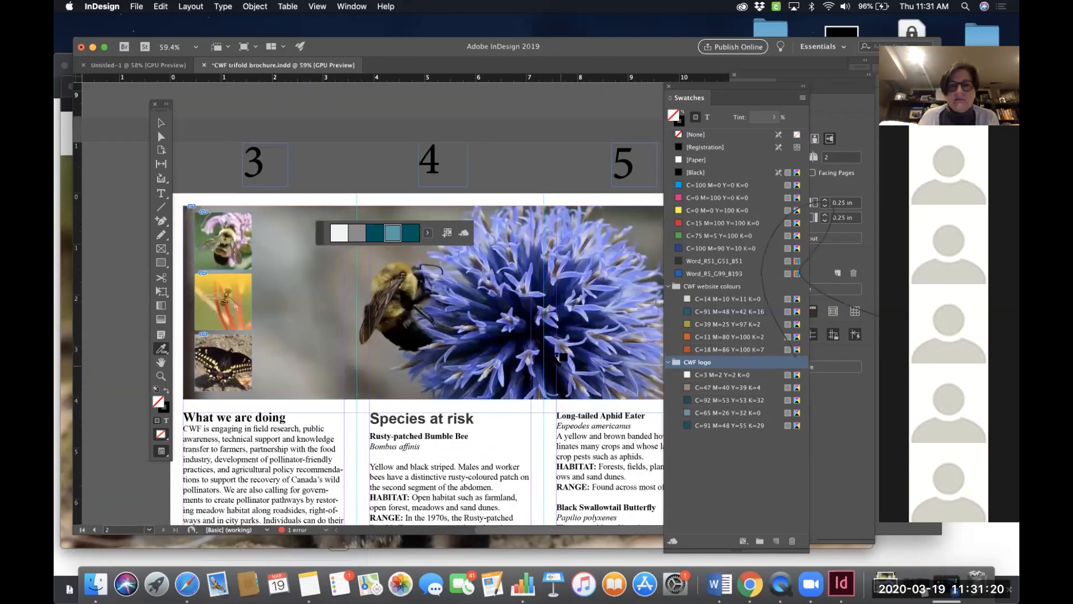
scroll(561, 358, up, 2)
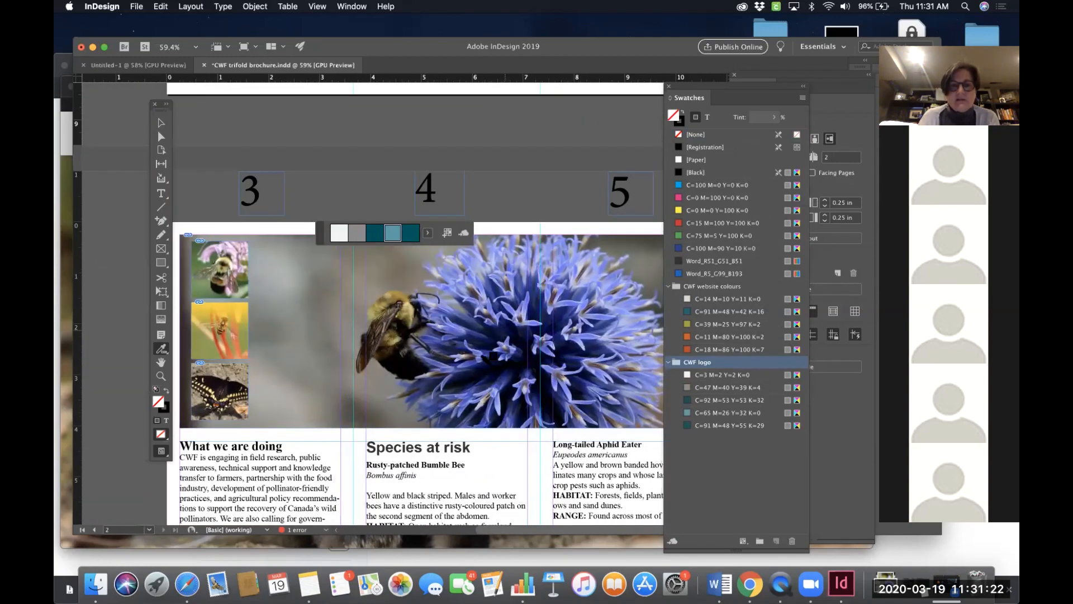
click(161, 350)
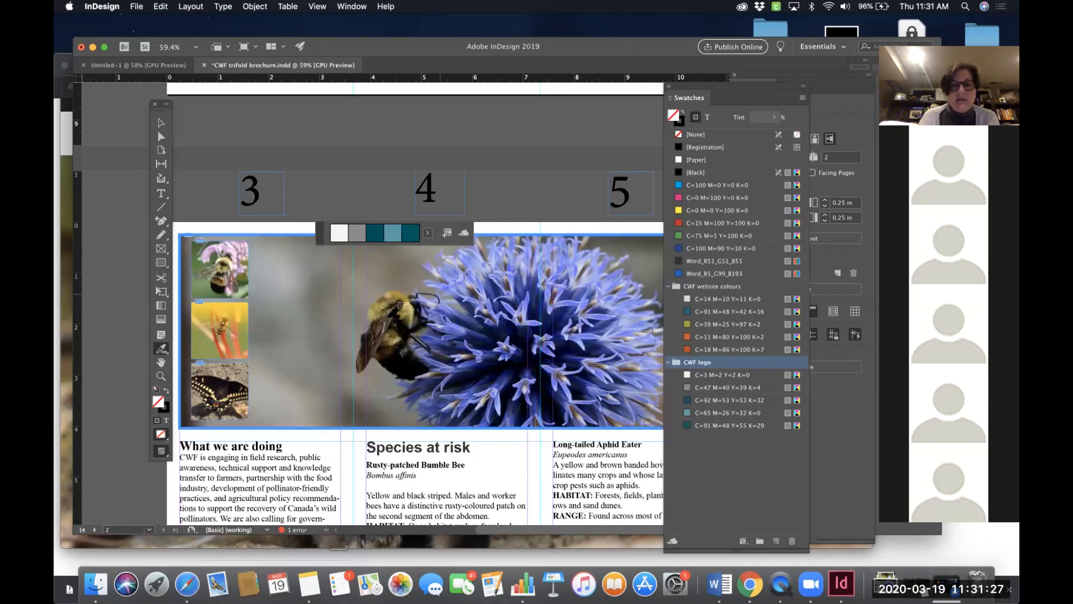
click(442, 307)
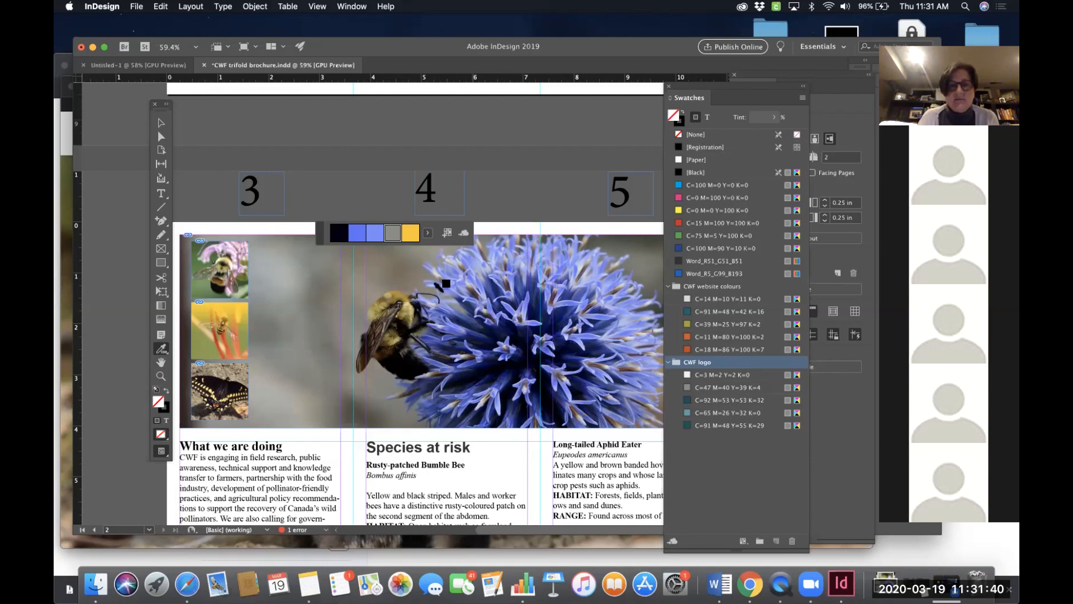
click(161, 350)
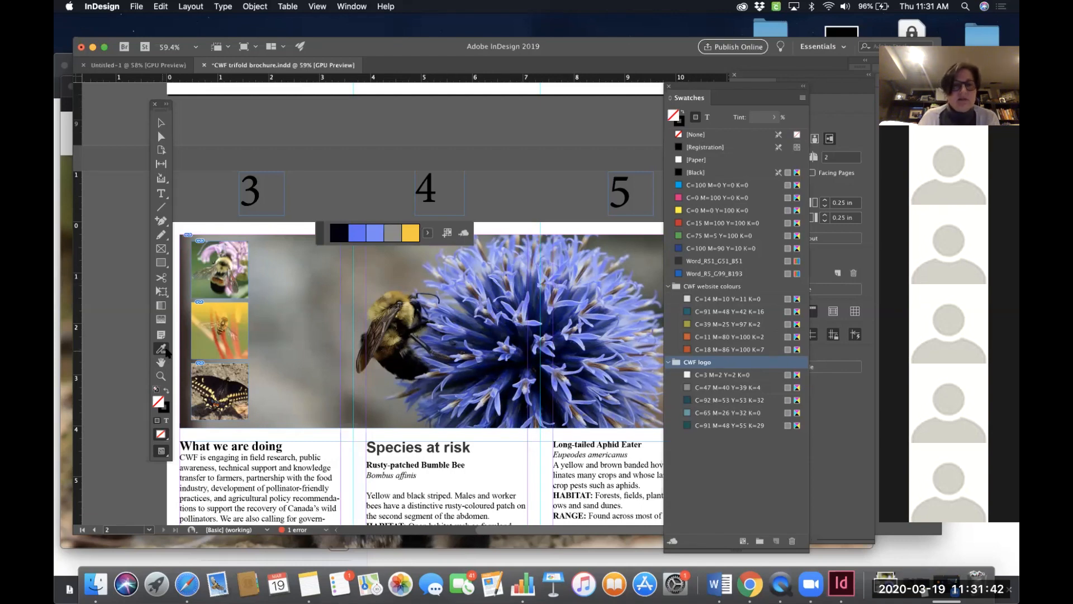
click(231, 318)
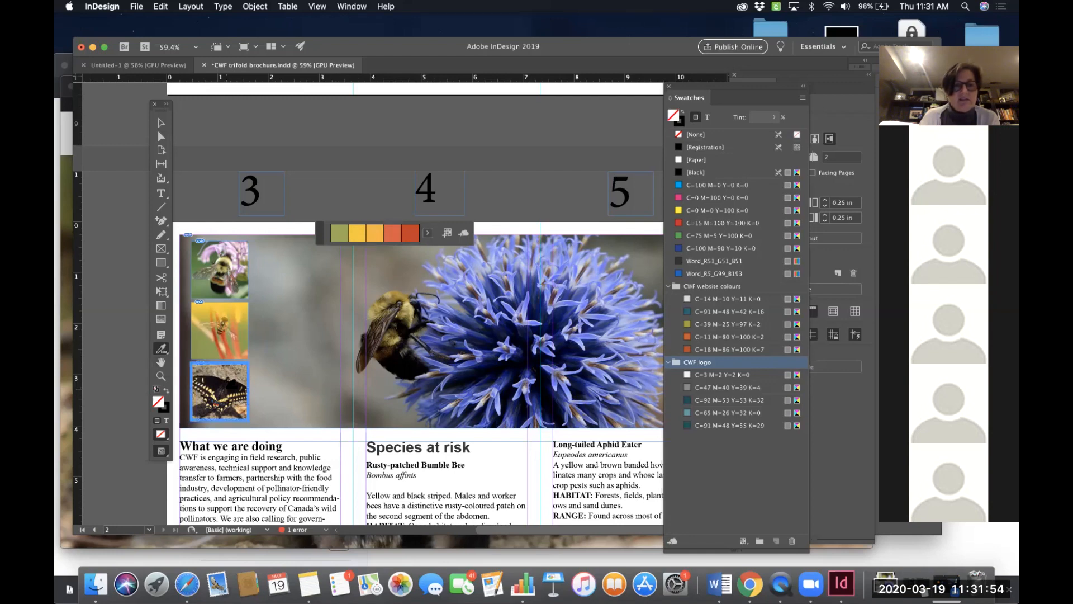
click(226, 382)
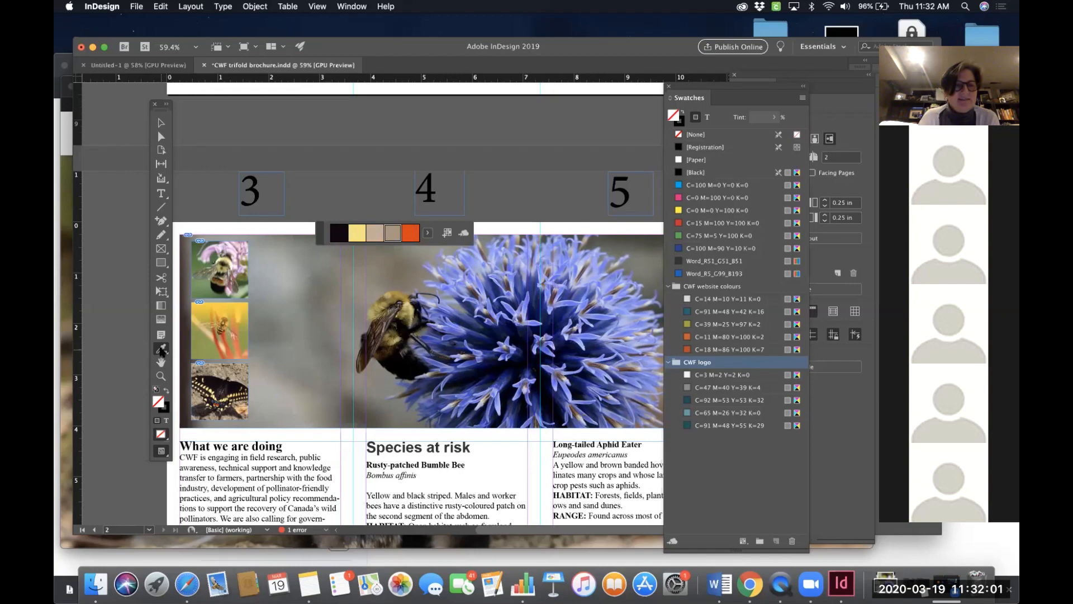
click(222, 259)
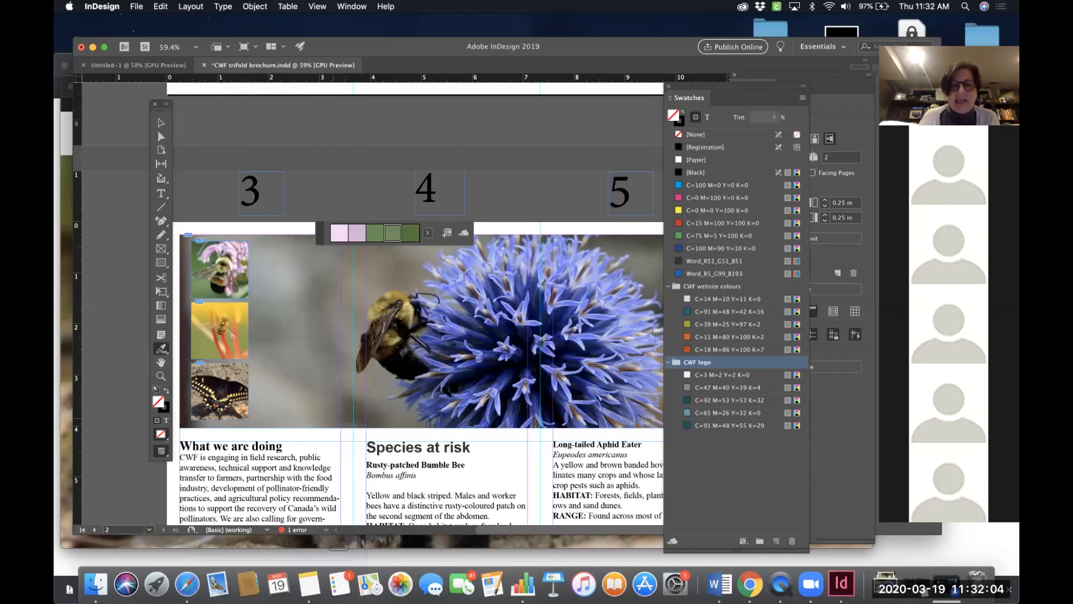
scroll(450, 387, up, 15)
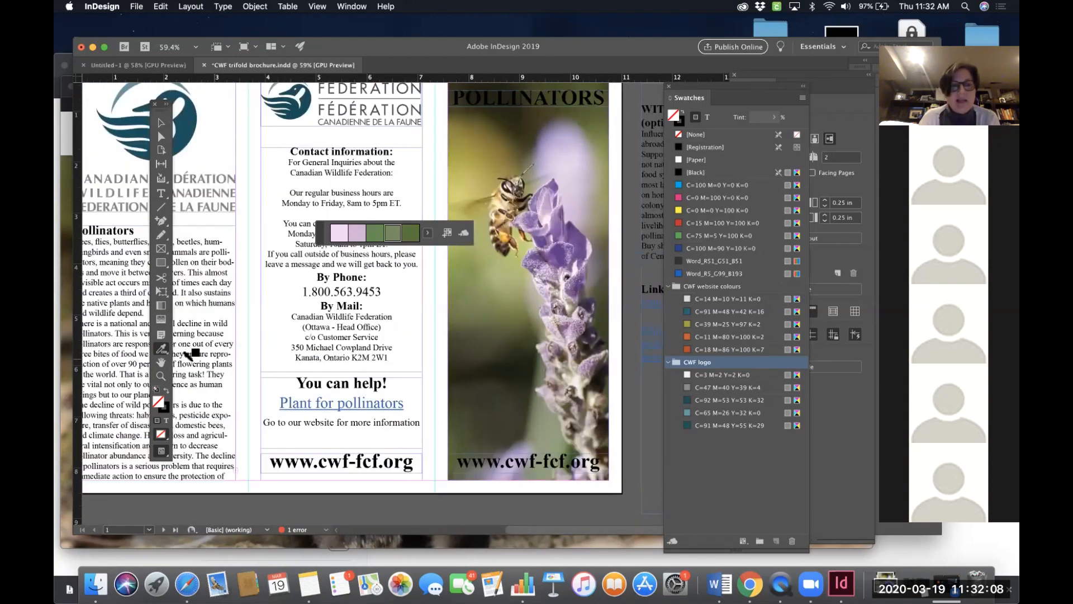
- Sample a color theme from the bee photo on the brochure's cover panel
click(162, 350)
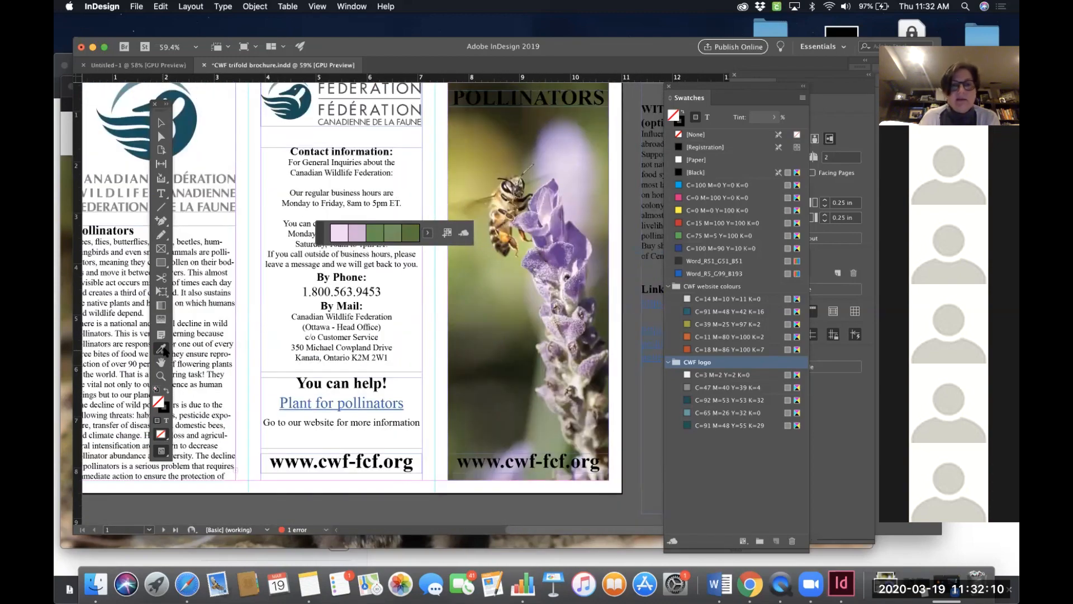
click(542, 210)
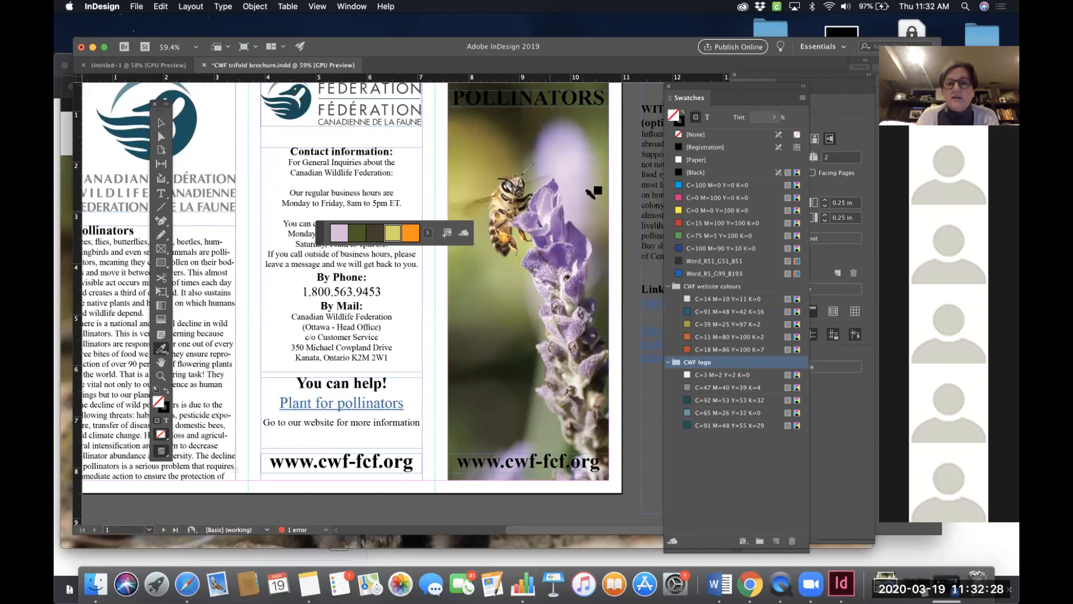
- Delete the Donate/Adopt website screenshot from the pasteboard beside the first page
scroll(526, 204, left, 5)
scroll(526, 204, up, 2)
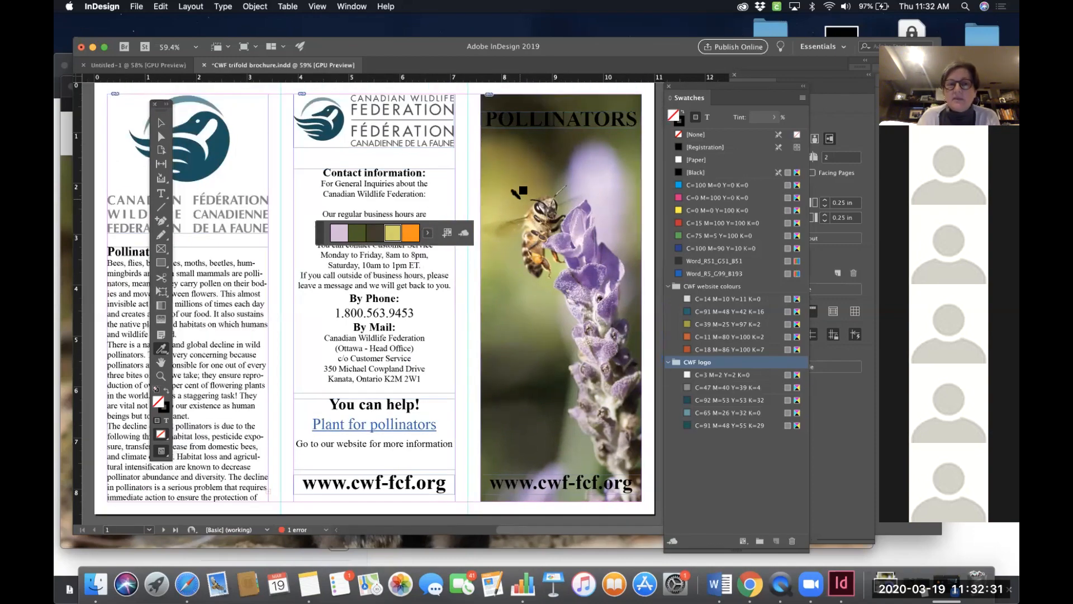
scroll(518, 192, left, 3)
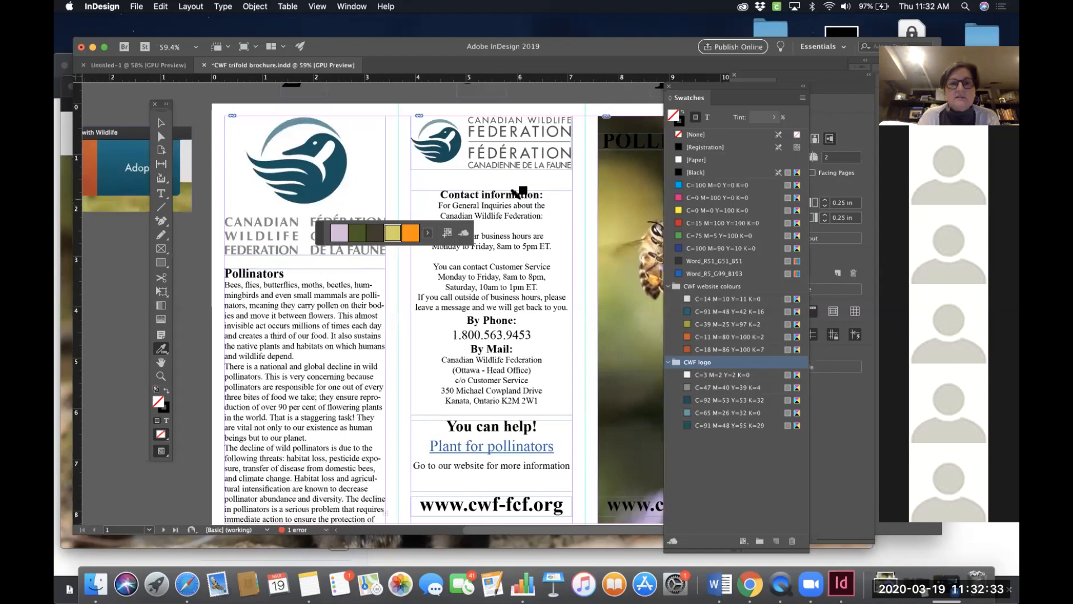
scroll(519, 192, right, 6)
scroll(519, 191, down, 1)
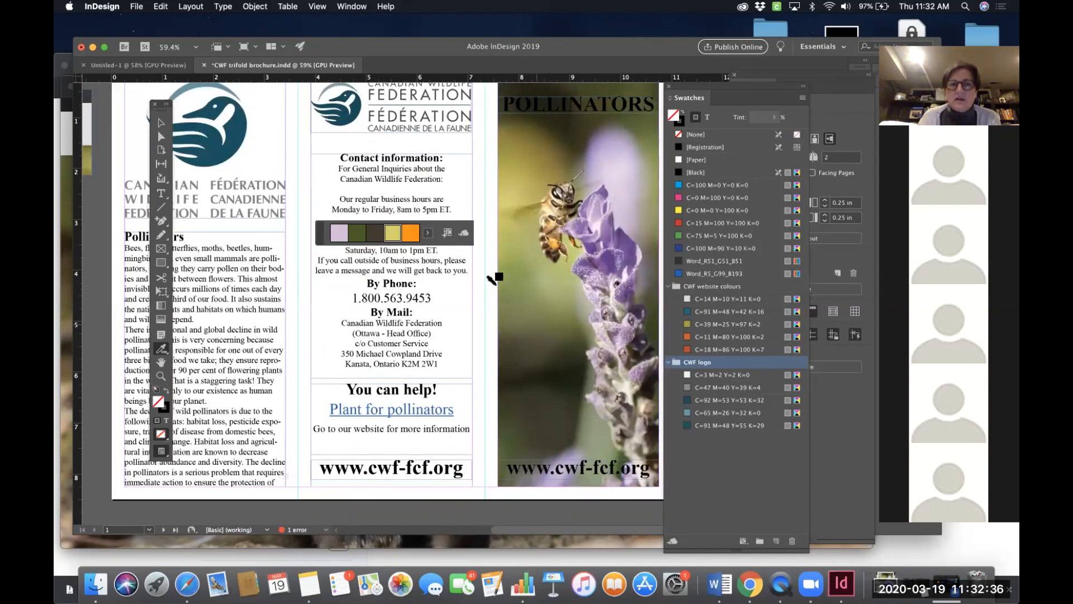
scroll(491, 278, left, 15)
scroll(492, 278, up, 1)
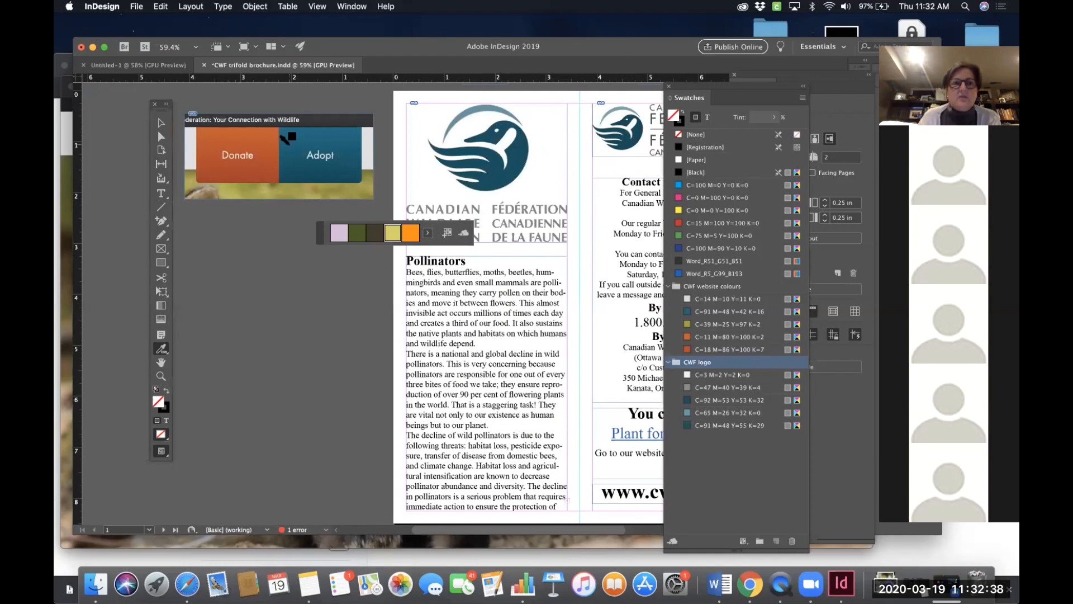
click(162, 123)
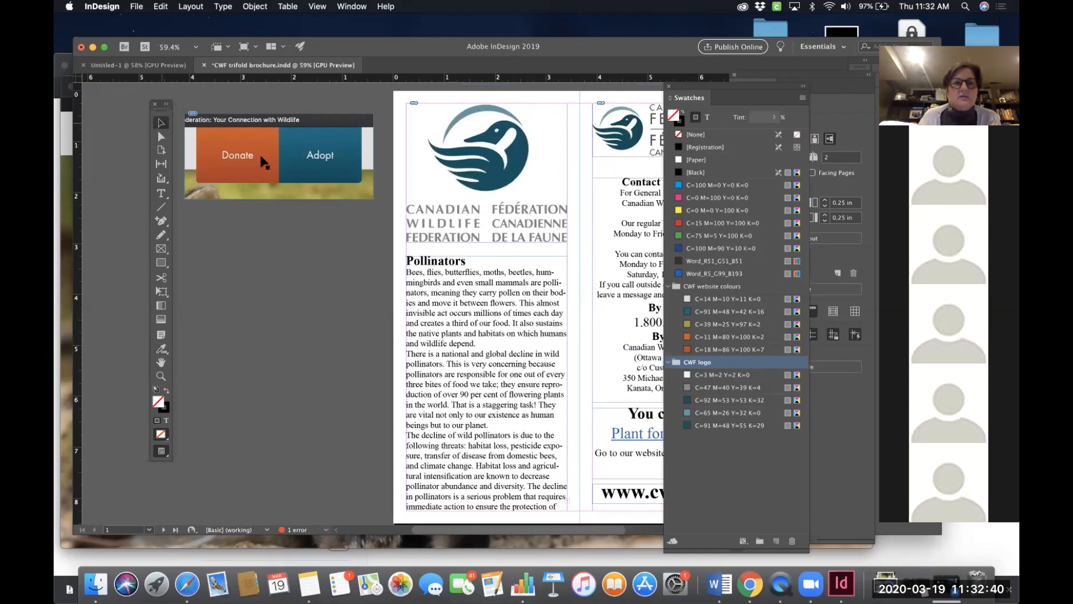
click(278, 157)
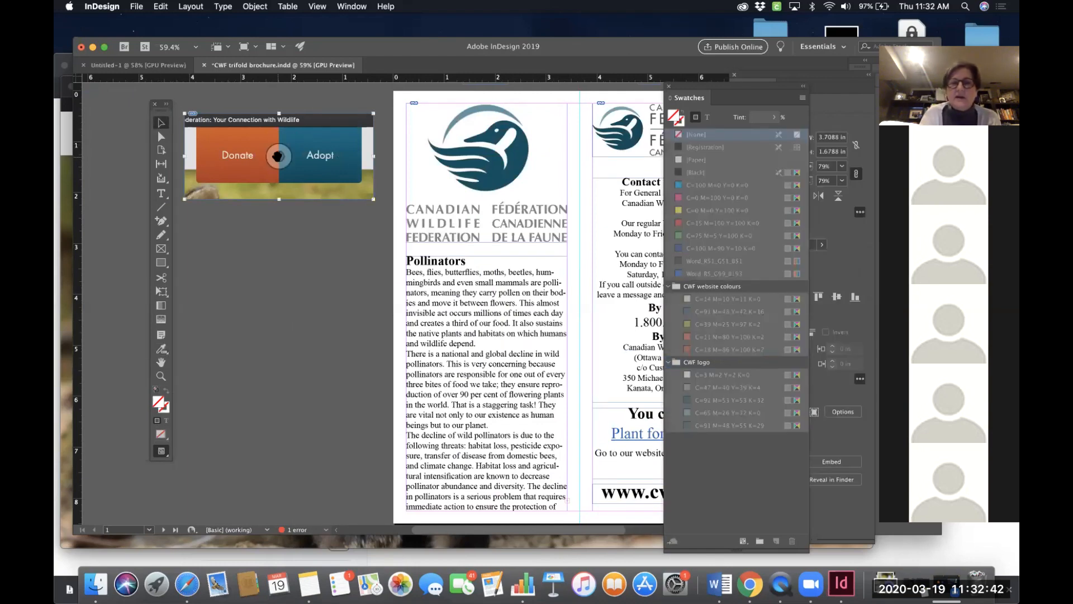
key(Delete)
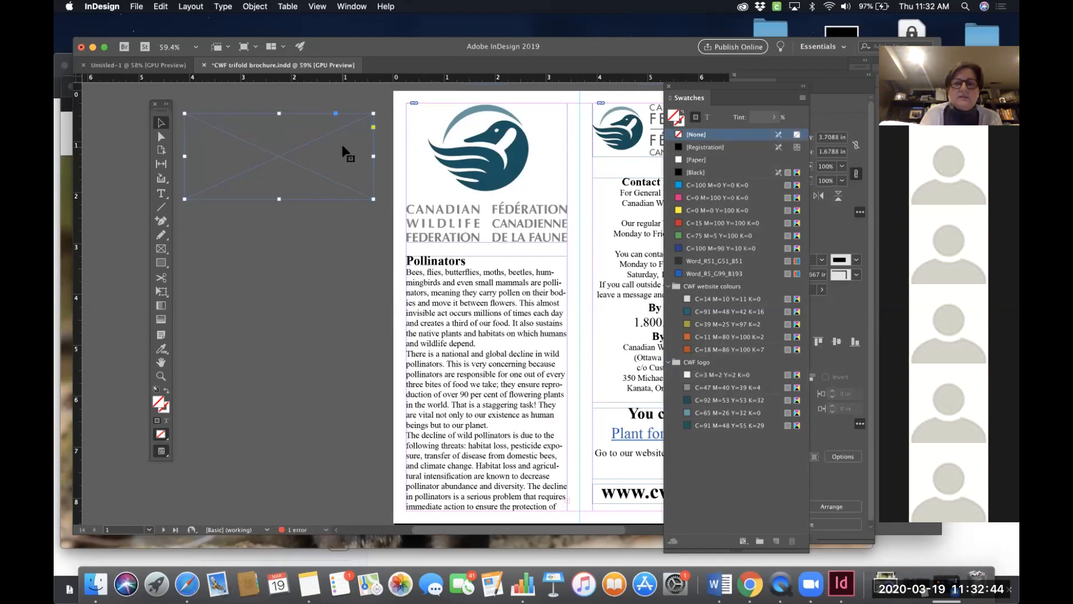
- Colour the "Pollinators" and "Contact information:" headings with the orange C=11 M=80 Y=100 K=2 website swatch
scroll(352, 162, right, 10)
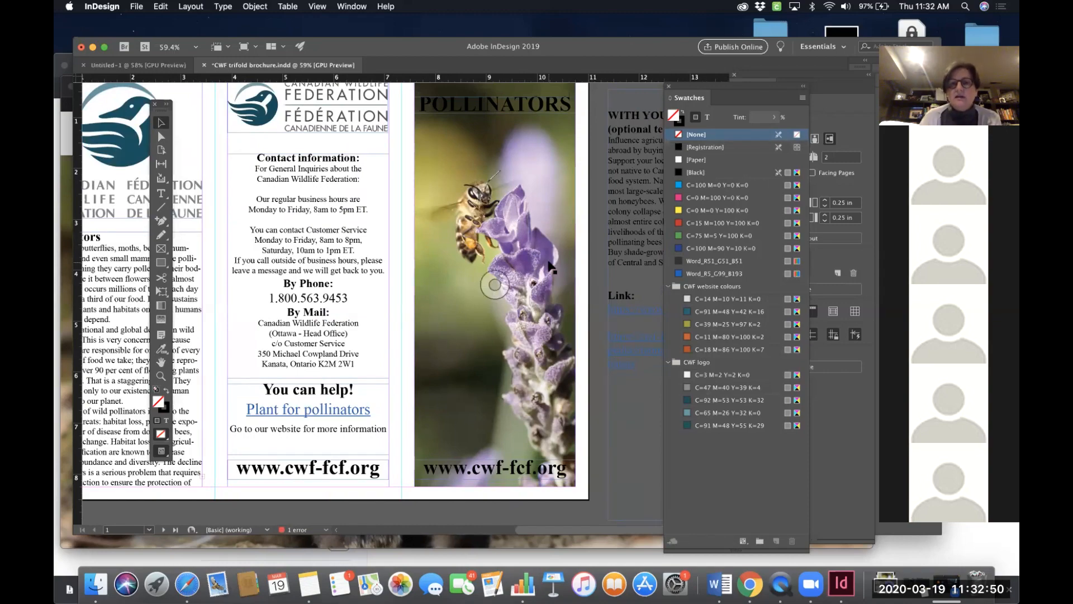
scroll(486, 280, left, 10)
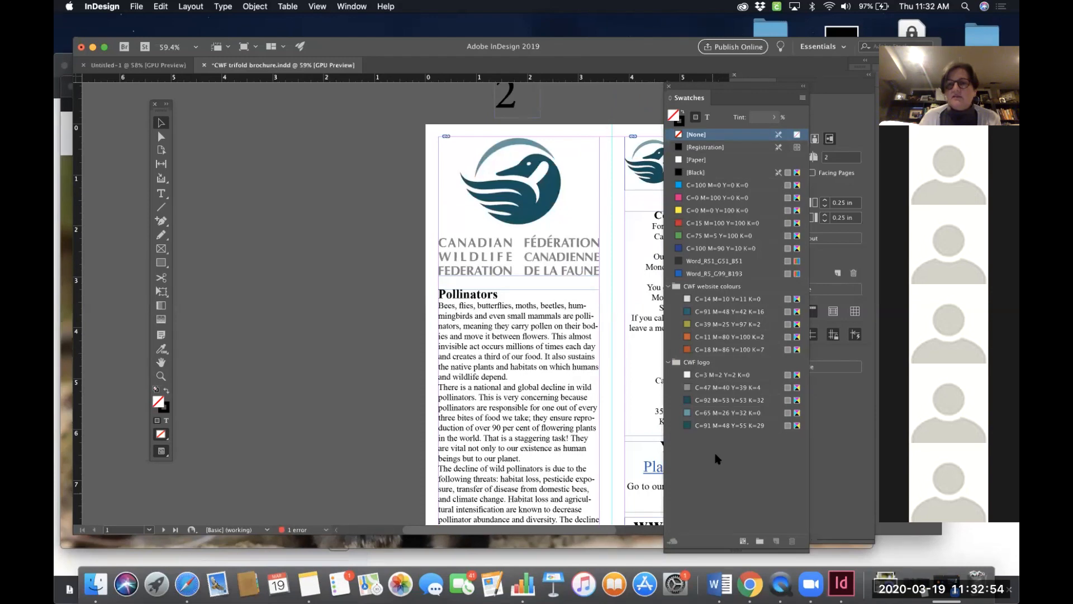
scroll(491, 290, right, 5)
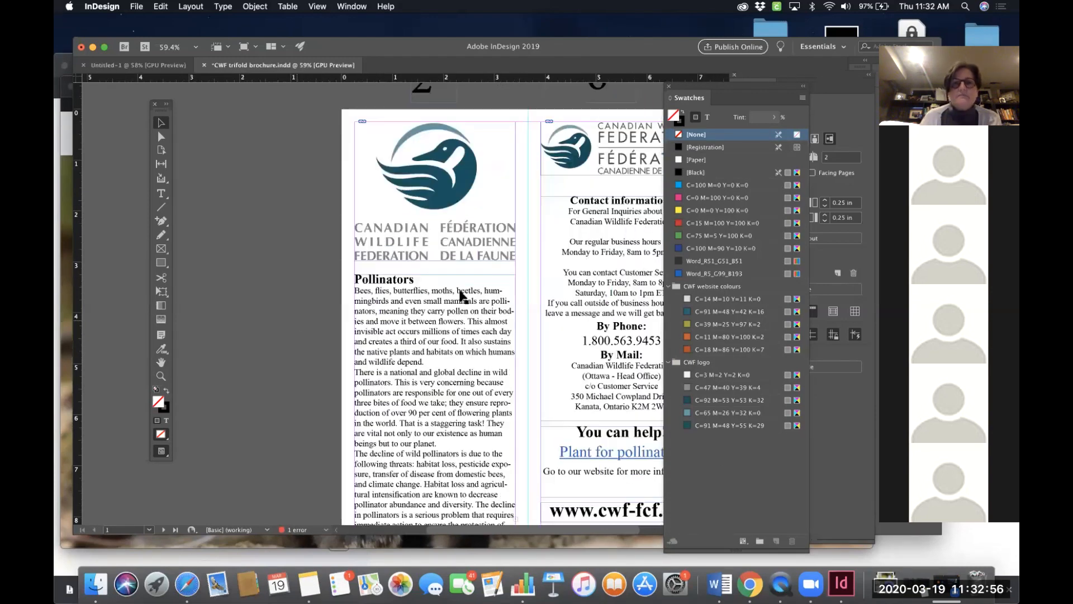
scroll(491, 291, right, 3)
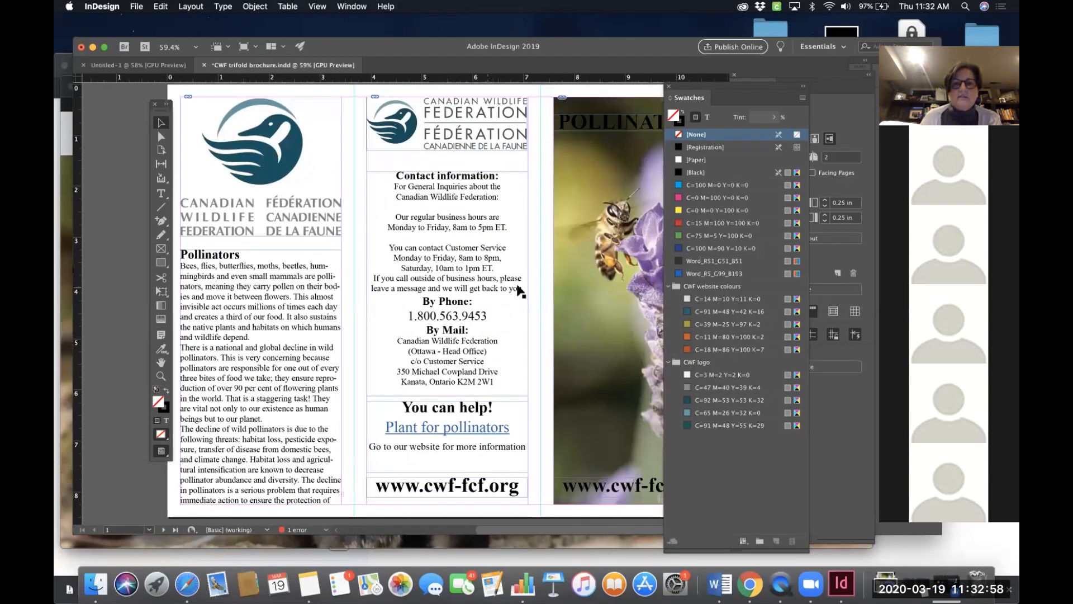
scroll(520, 289, right, 4)
scroll(524, 289, right, 4)
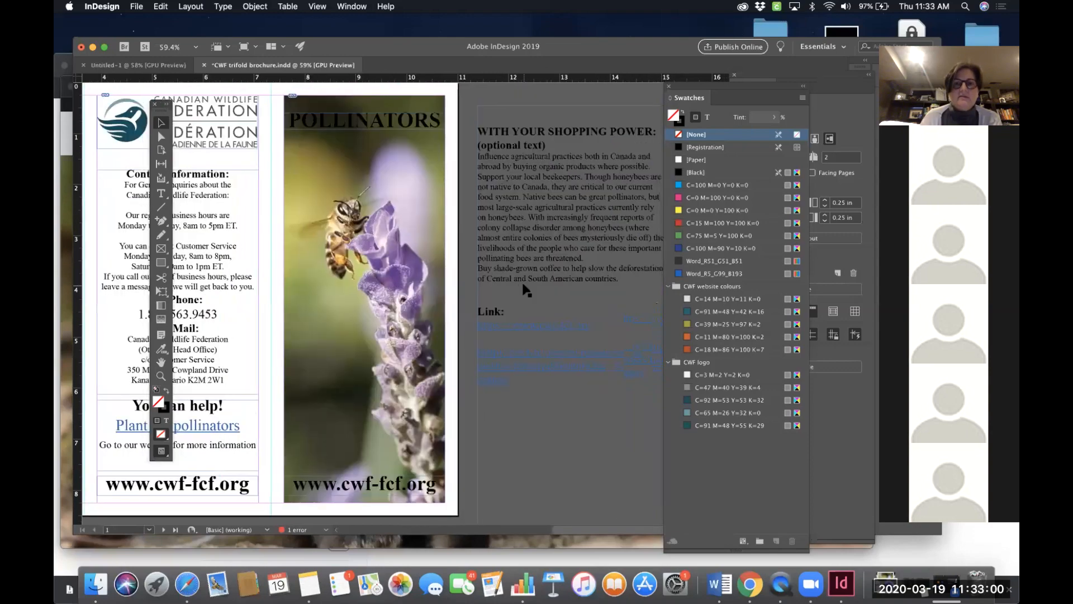
scroll(524, 289, left, 3)
scroll(525, 289, left, 5)
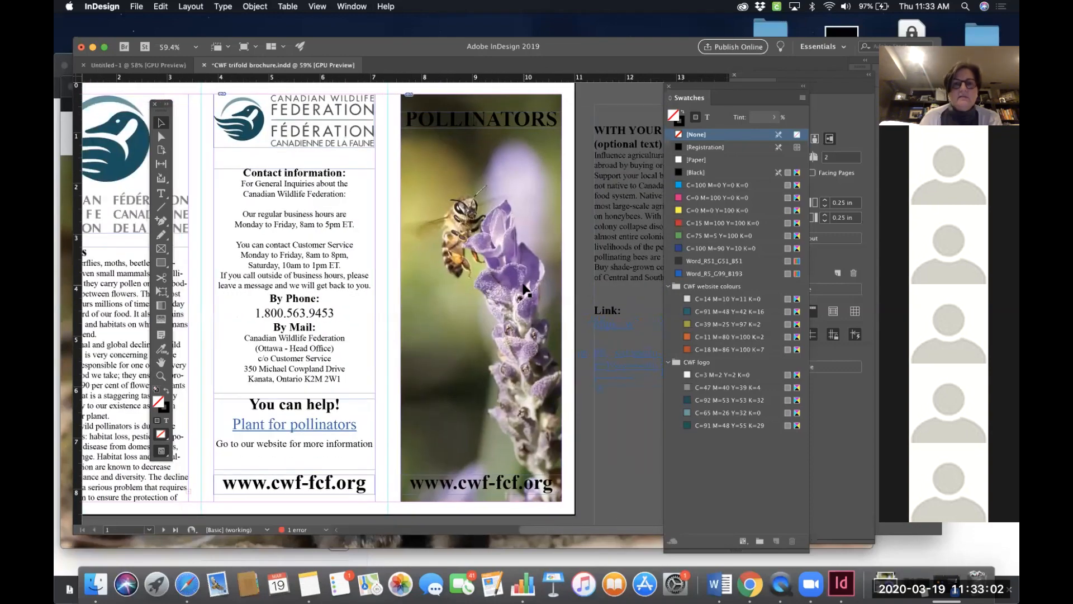
scroll(526, 290, right, 2)
scroll(525, 289, left, 2)
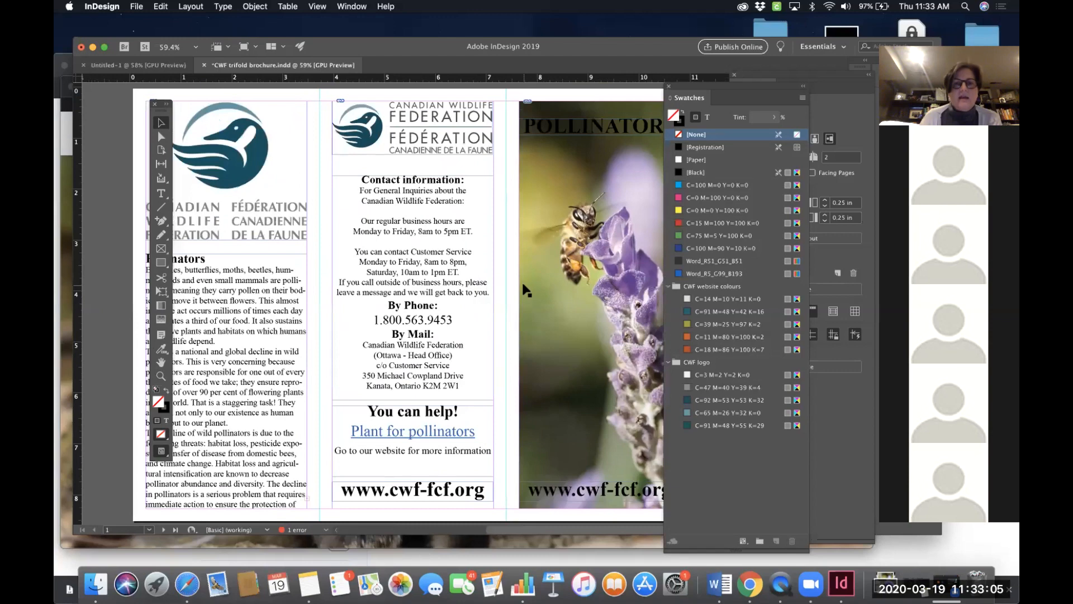
scroll(526, 289, up, 2)
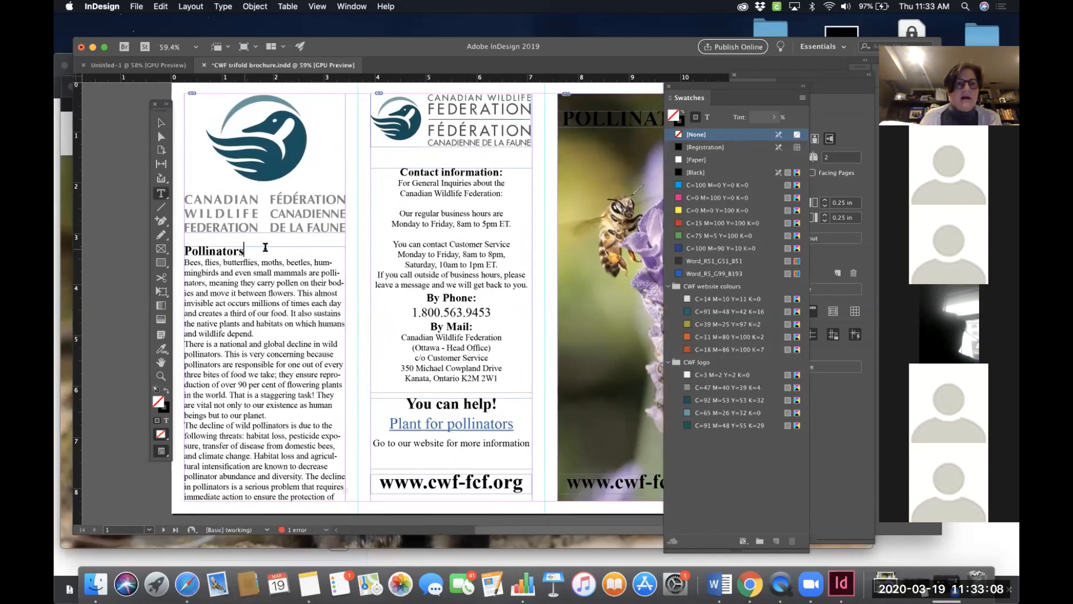
double_click(246, 254)
drag(259, 251, 177, 250)
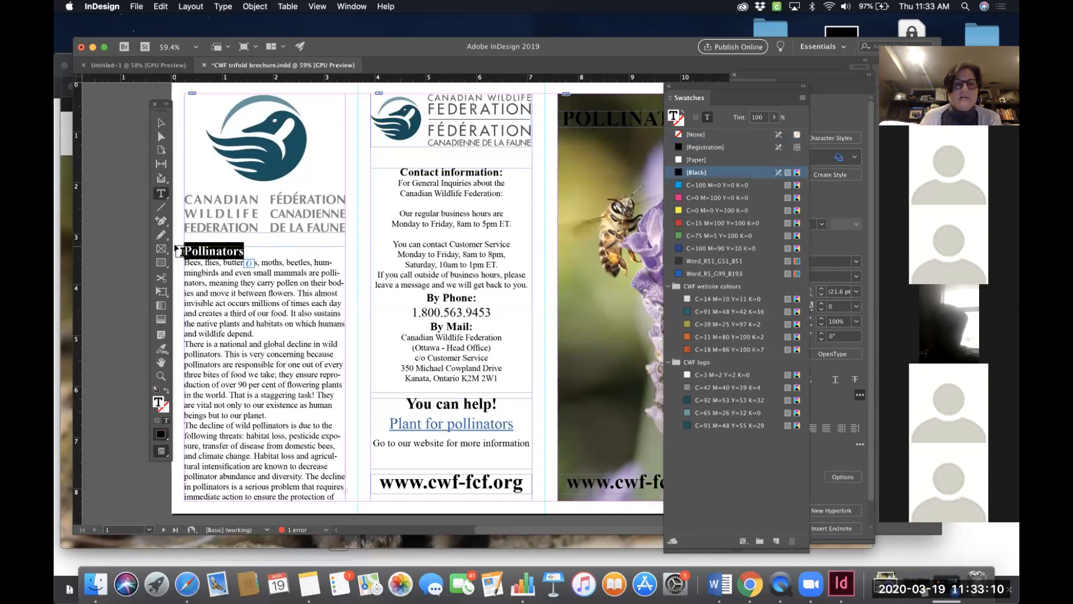
click(707, 337)
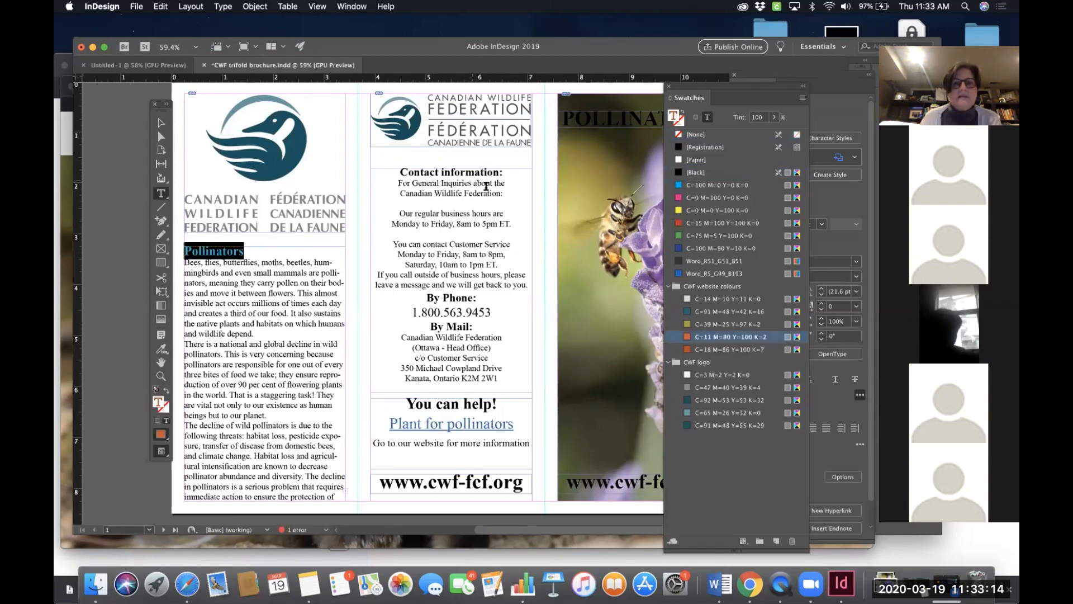
drag(506, 169, 399, 173)
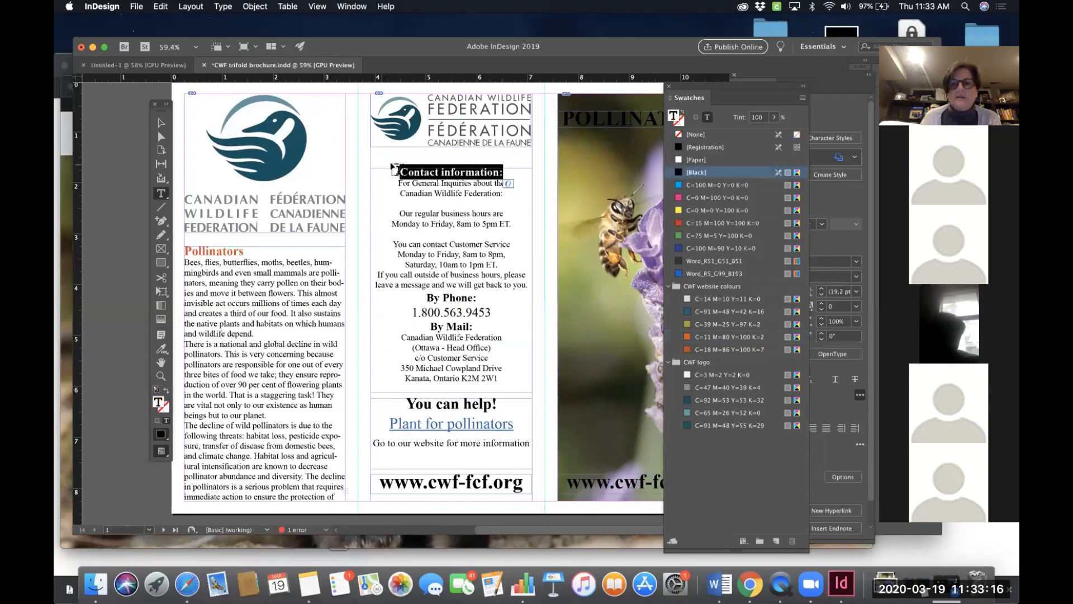
click(707, 337)
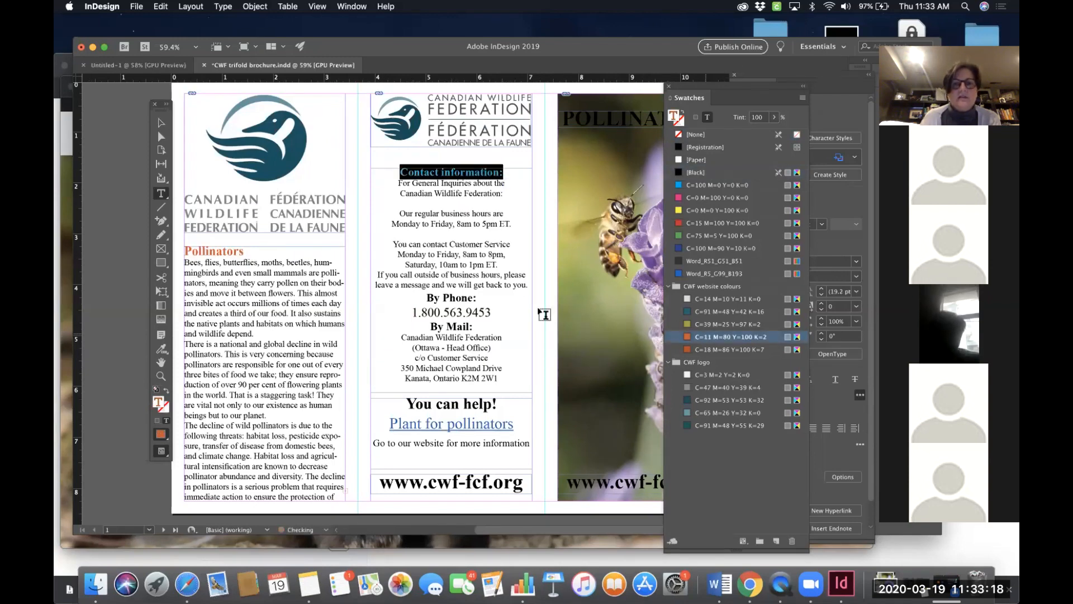
- Colour the "By Phone:" and "By Mail:" headings with the same orange website swatch
drag(477, 299, 426, 299)
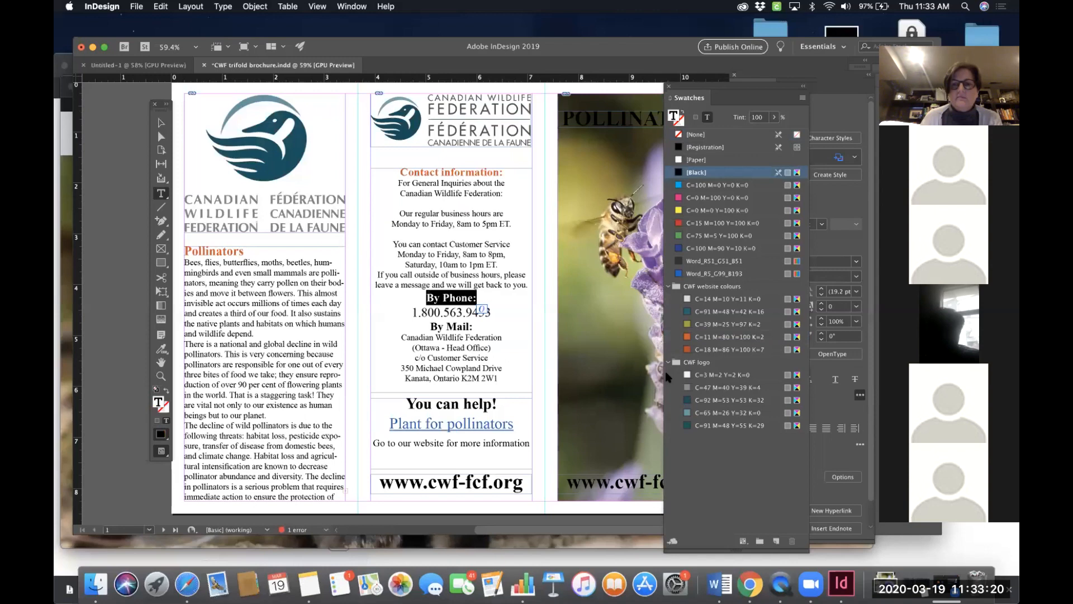
click(708, 337)
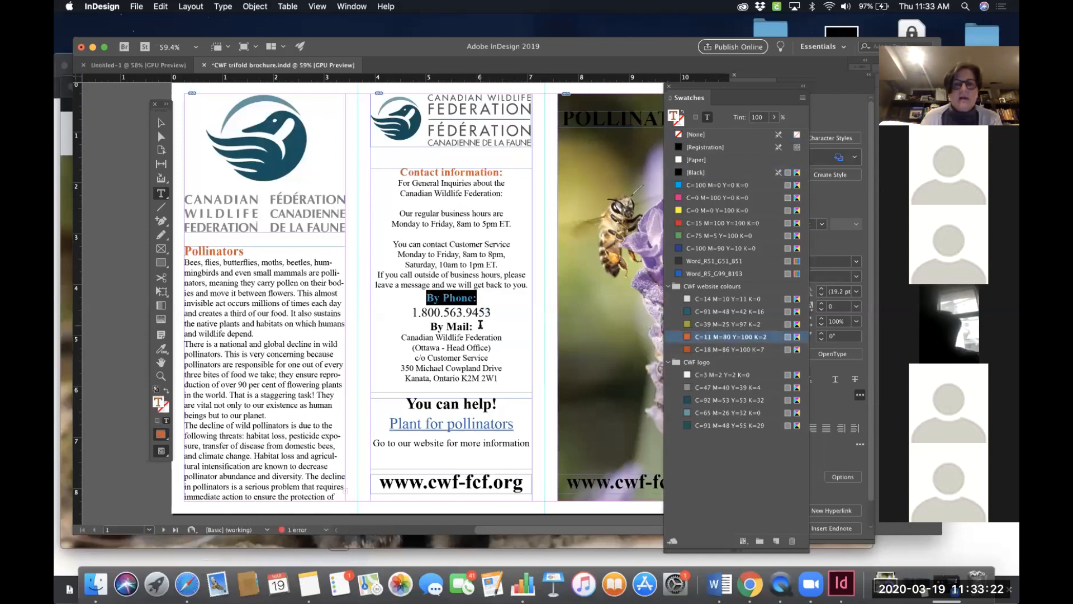
drag(434, 326, 474, 326)
click(722, 337)
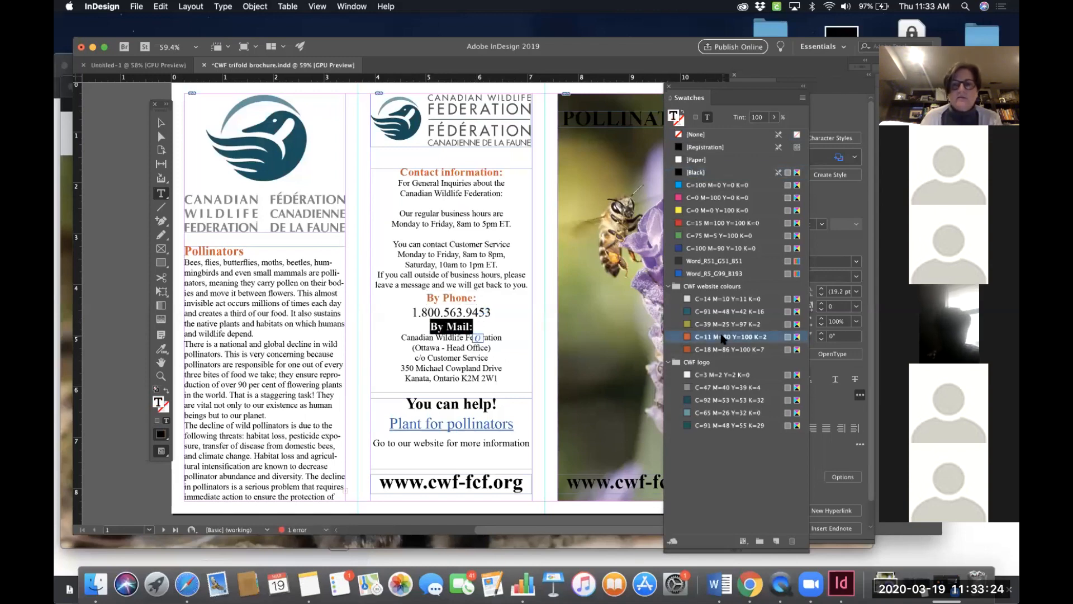
- Colour the "You can help!" heading with the C=65 M=26 Y=32 K=0 swatch from the CWF logo group
drag(494, 403, 406, 404)
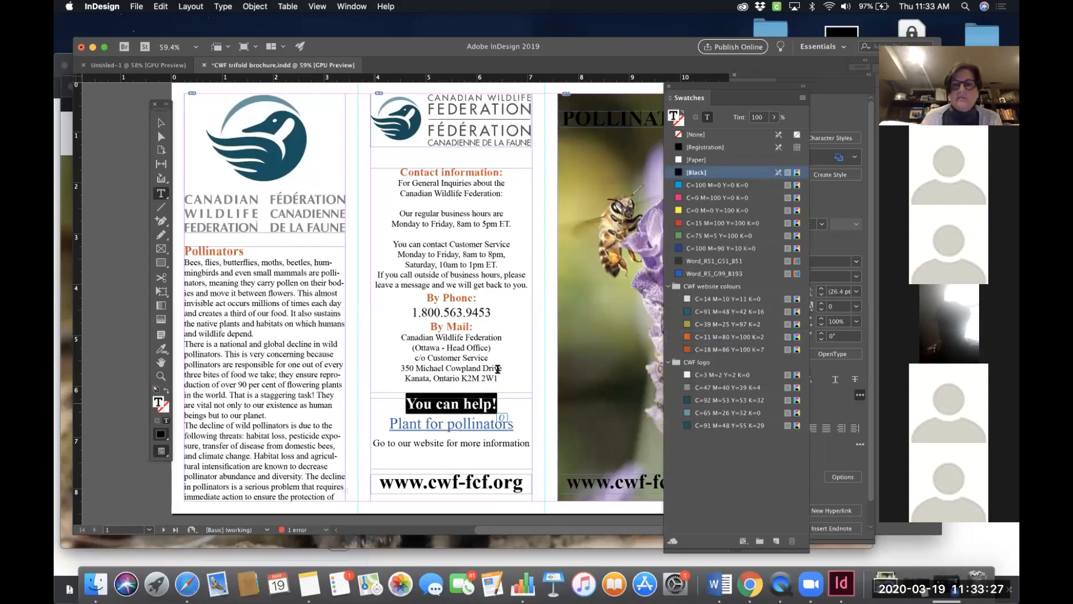
click(705, 413)
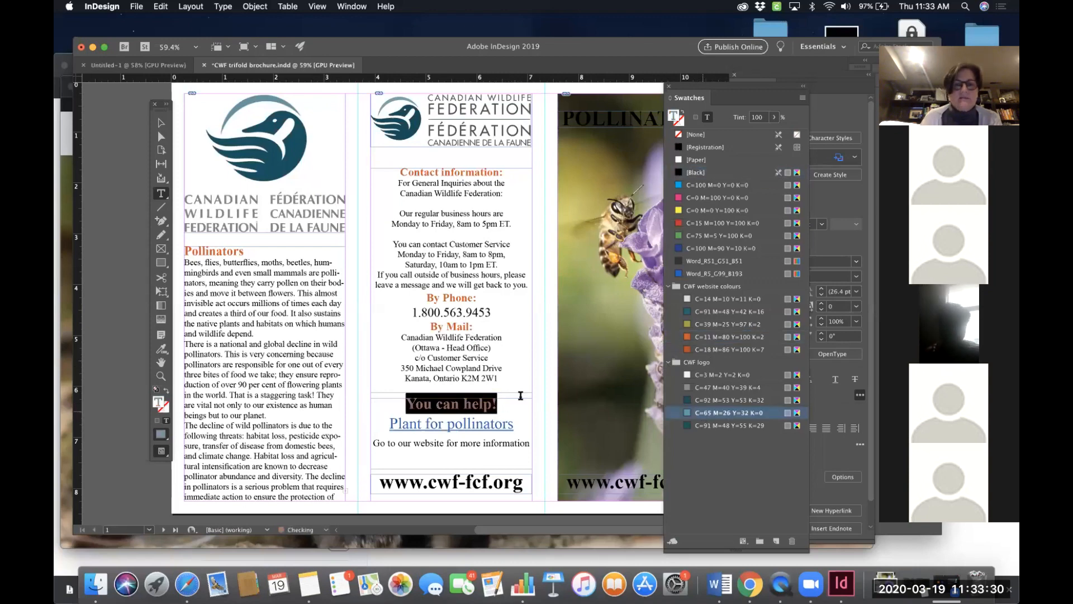
click(520, 395)
- Colour the "Species at risk" and "What we are doing" headings on the inside spread with the orange website swatch
scroll(517, 388, down, 2)
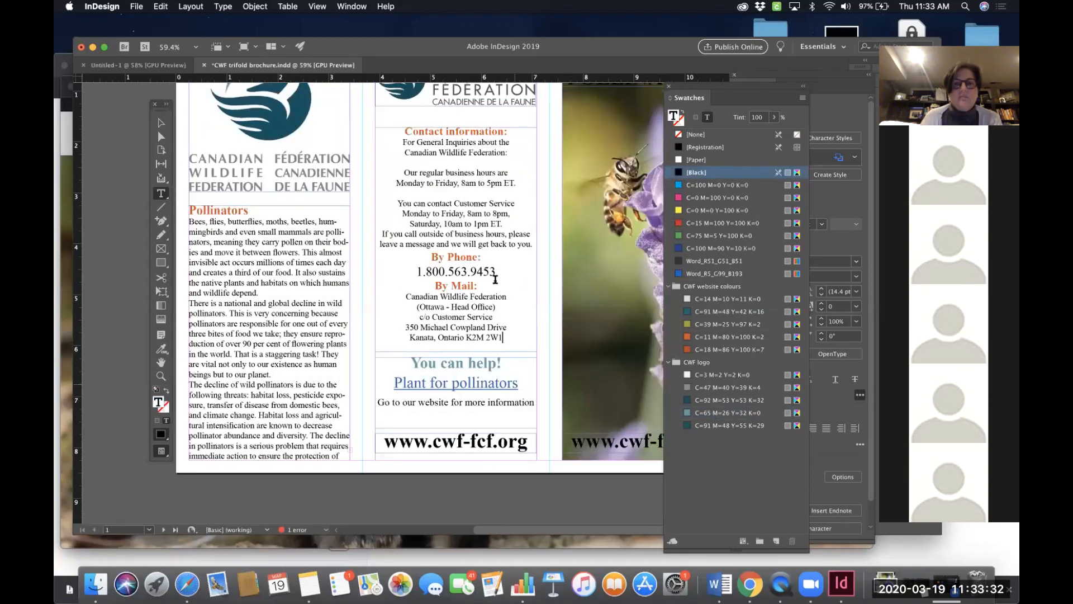
scroll(449, 267, up, 5)
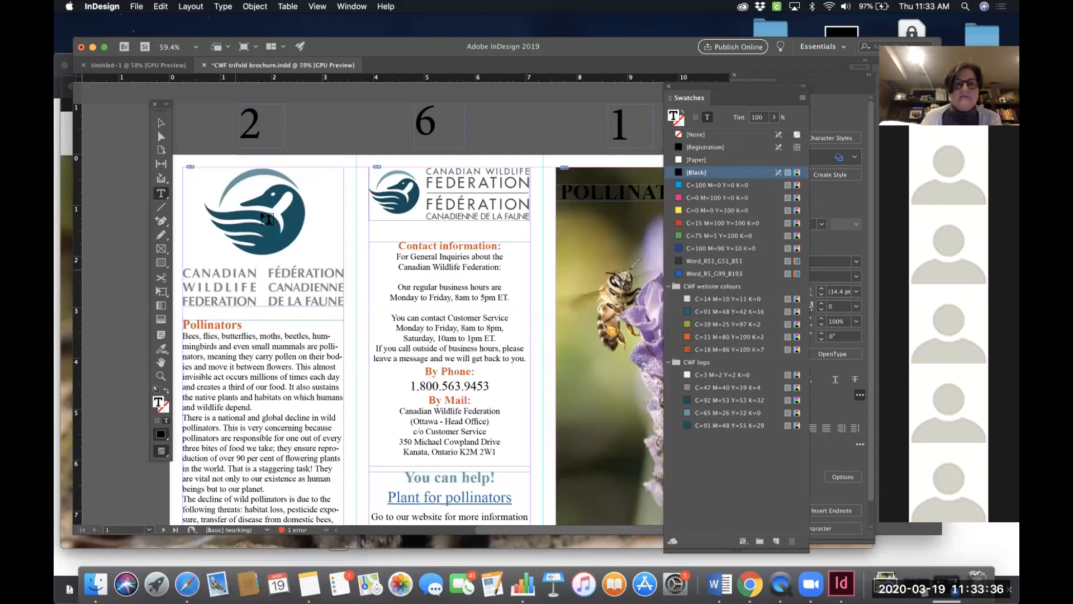
scroll(477, 337, down, 18)
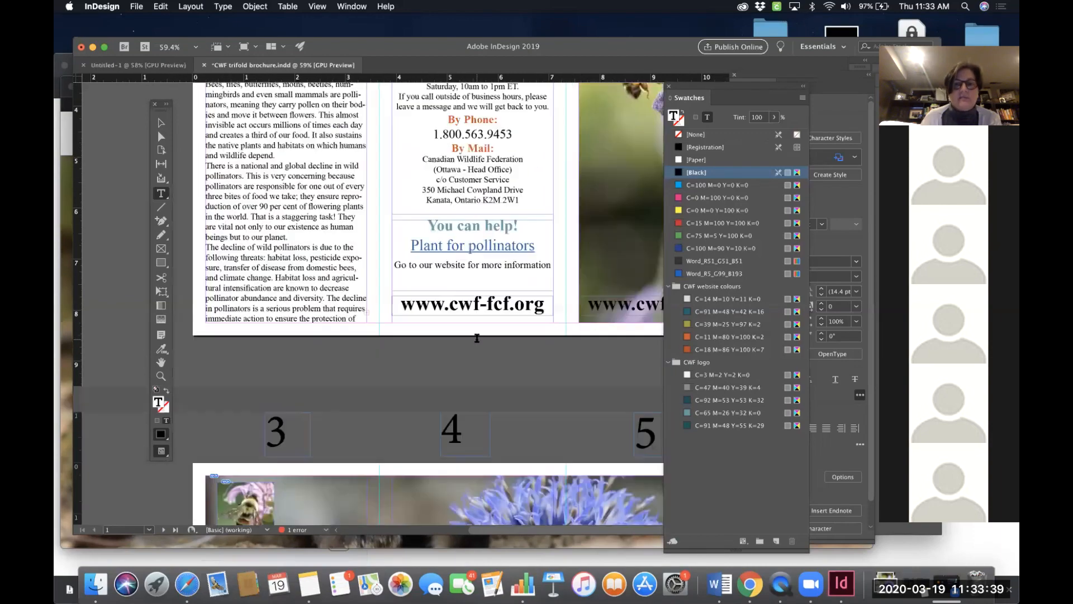
scroll(477, 338, down, 7)
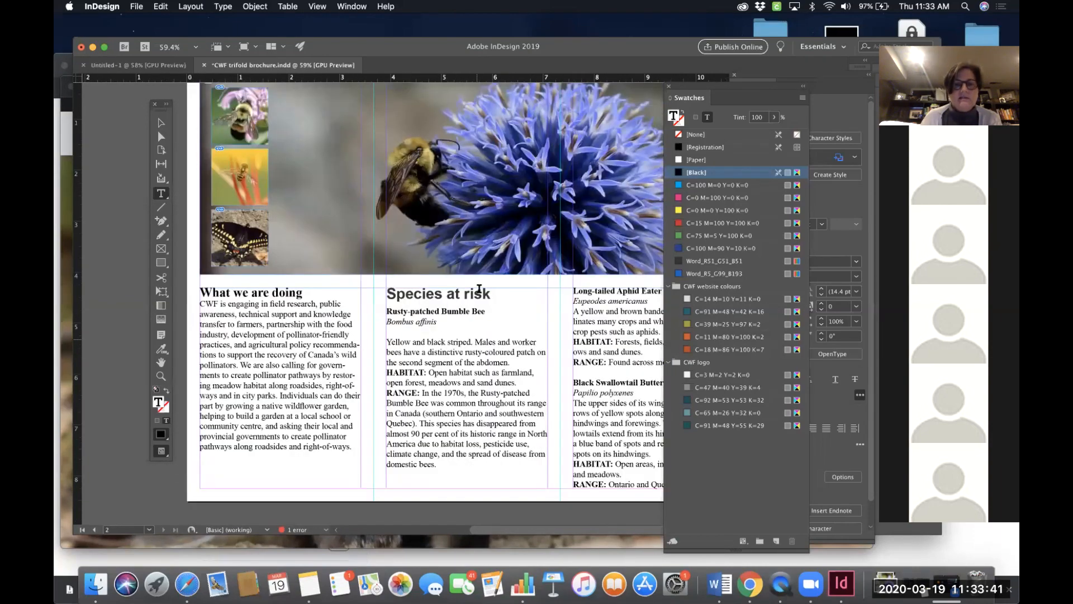
triple_click(404, 290)
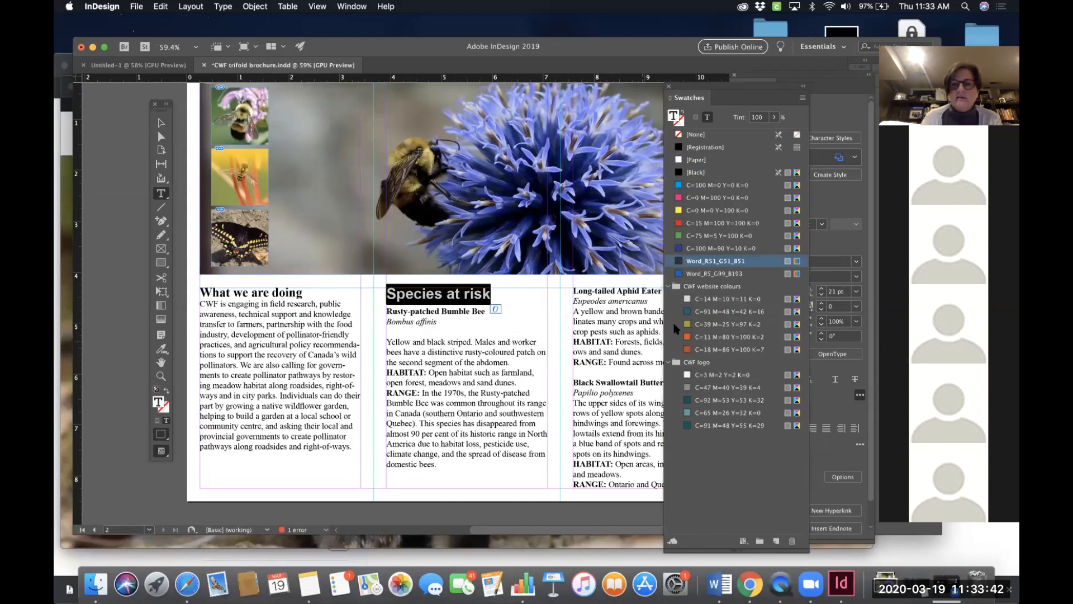
click(700, 338)
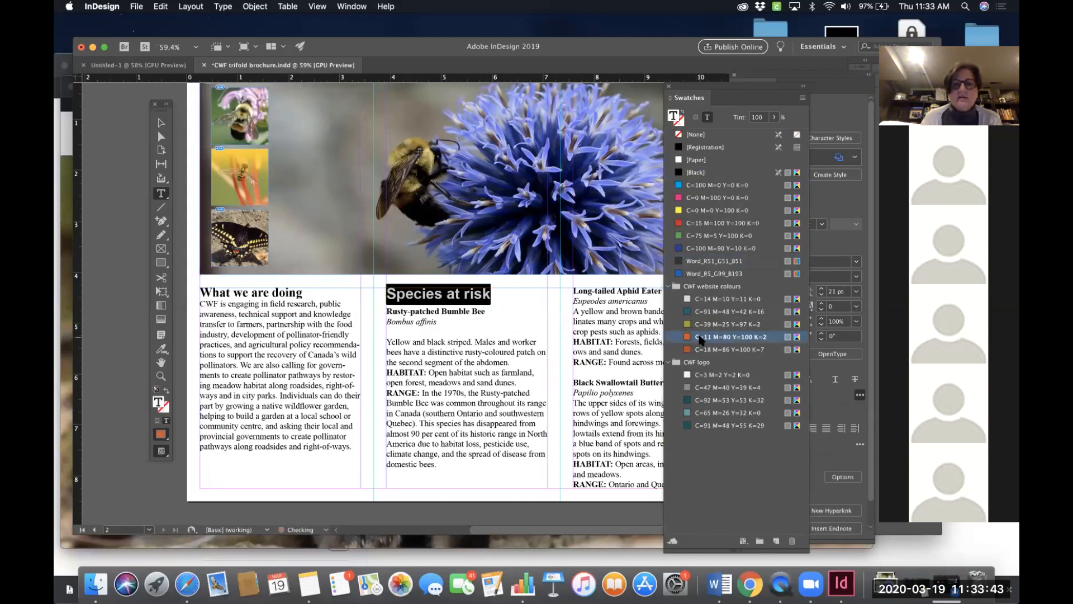
triple_click(303, 291)
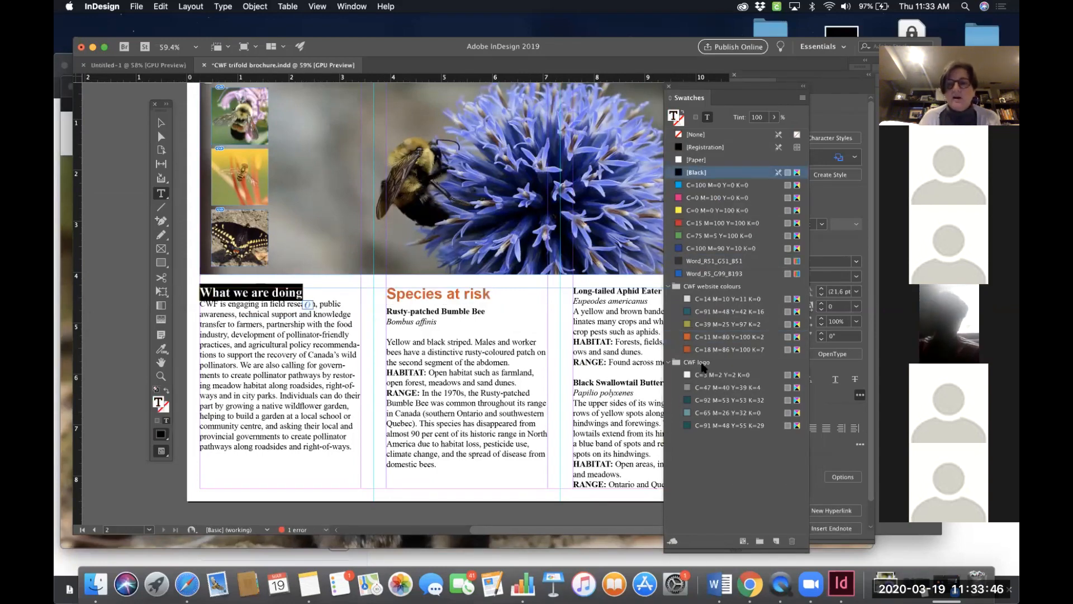
click(709, 337)
- Colour the "Black Swallowtail Butterfly" species heading with the orange C=11 M=80 Y=100 K=2 website swatch
scroll(565, 385, right, 5)
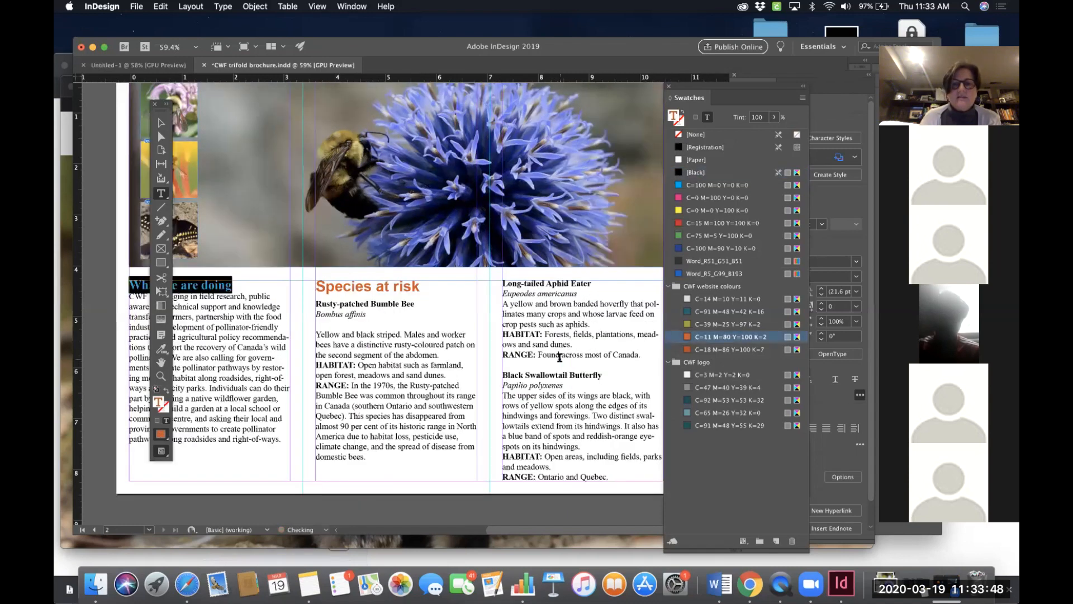
drag(562, 385, 458, 384)
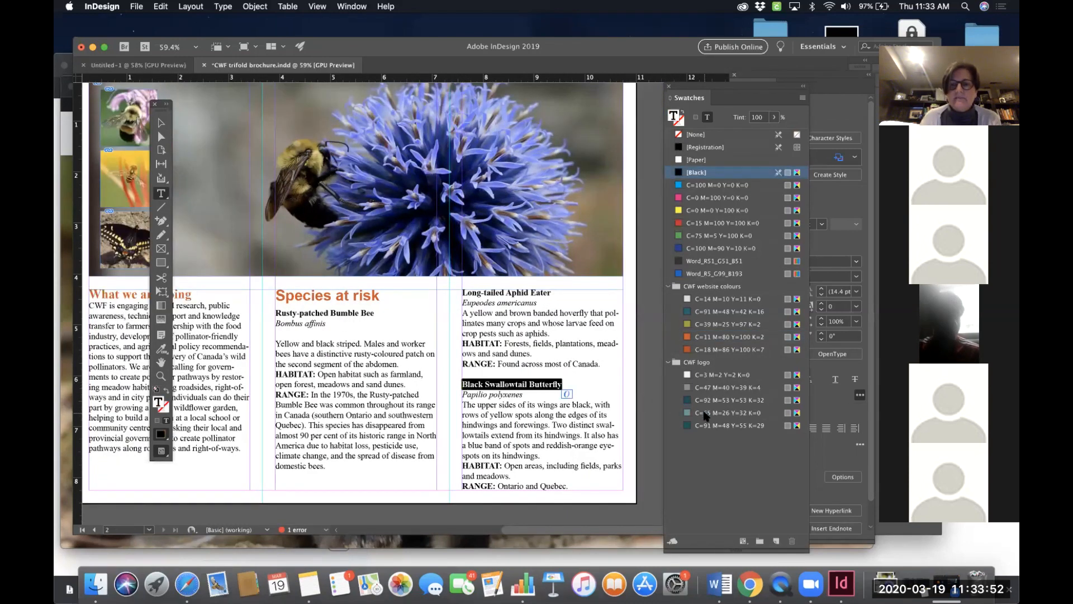
click(698, 337)
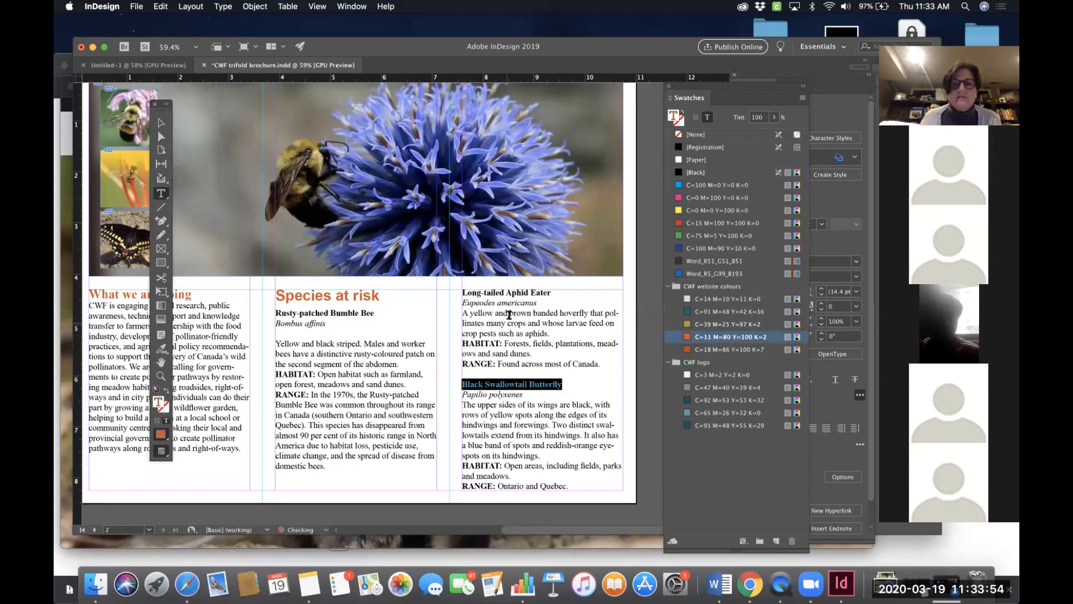
- Colour the "Long-tailed Aphid Eater" species heading with the same orange website swatch
drag(552, 292, 456, 287)
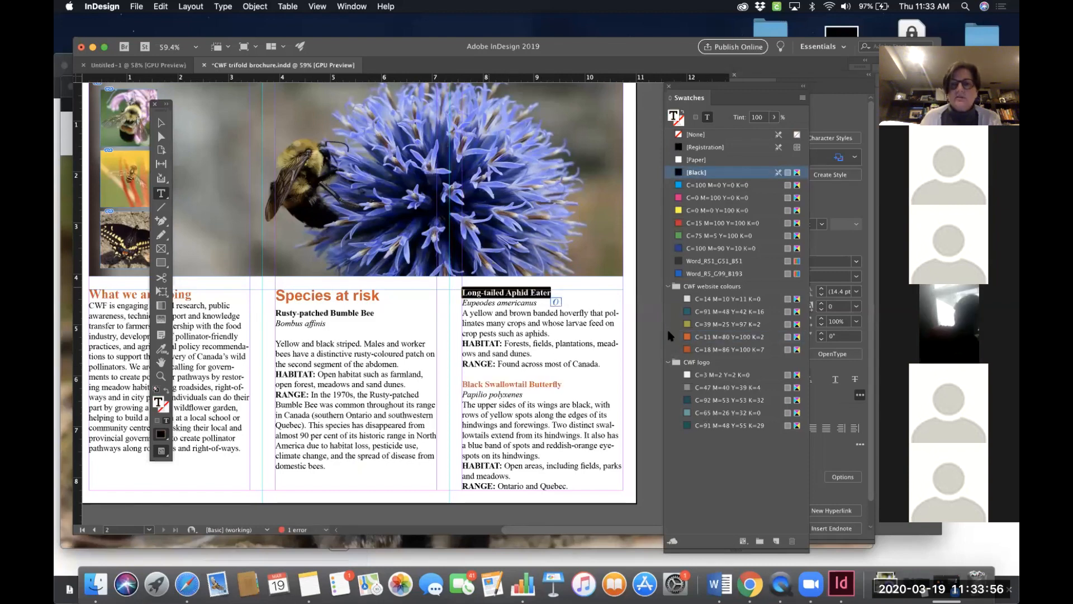
click(705, 337)
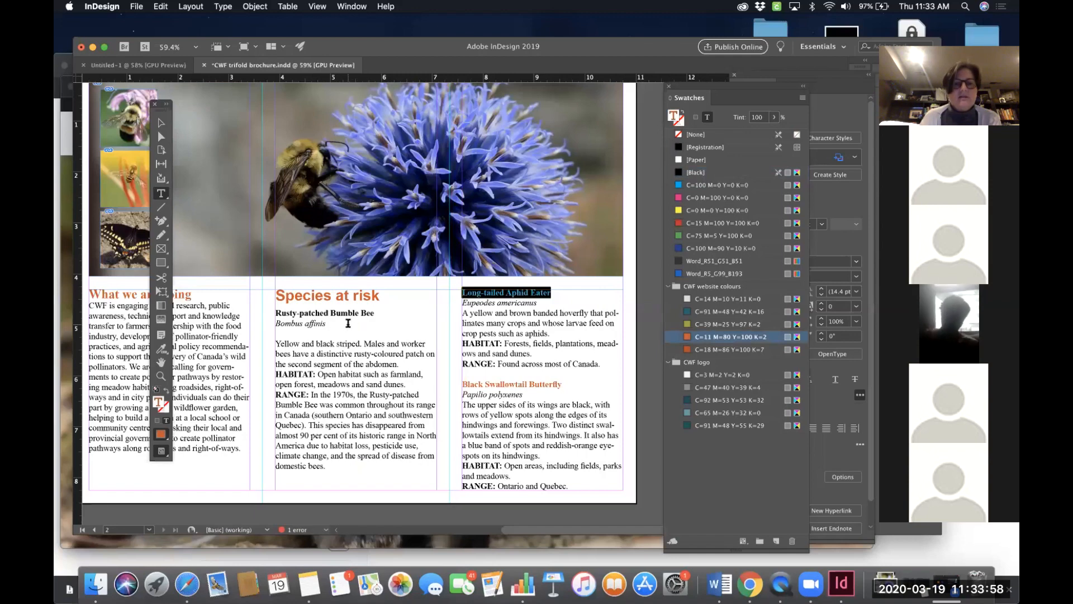
- Colour the "Rusty-patched Bumble Bee" species heading with the orange website swatch
drag(375, 313, 272, 310)
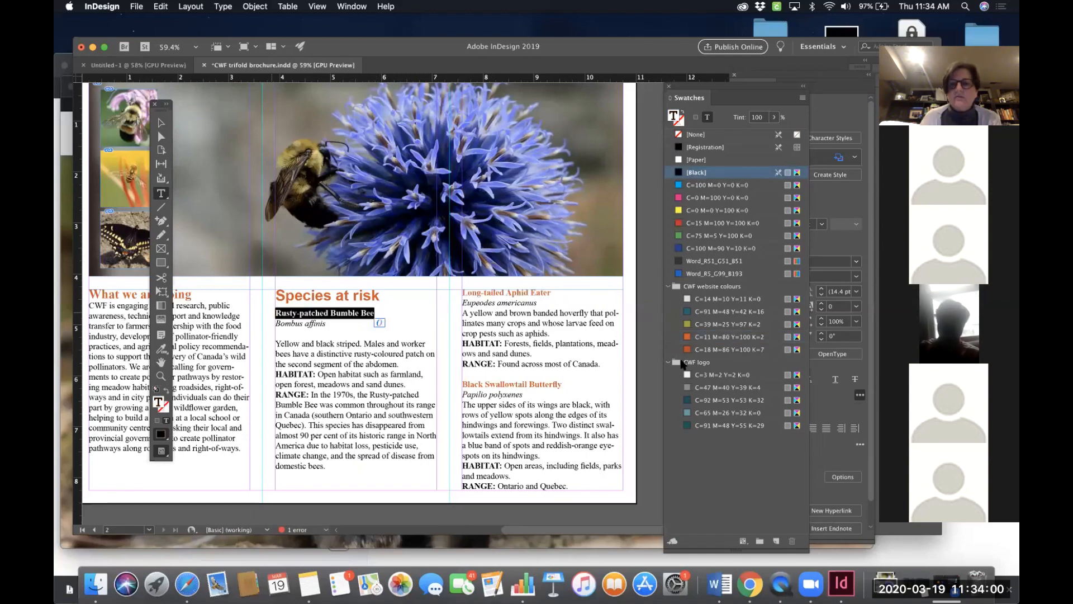
click(706, 337)
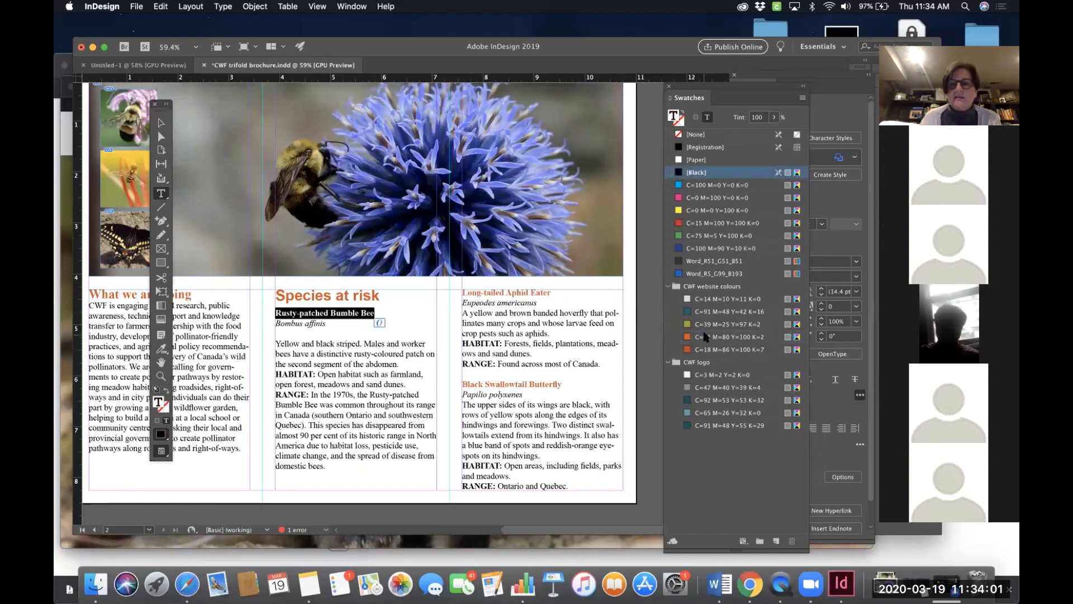
- Remove the blank line below "Bombus affinis" in the bumble bee entry
click(304, 332)
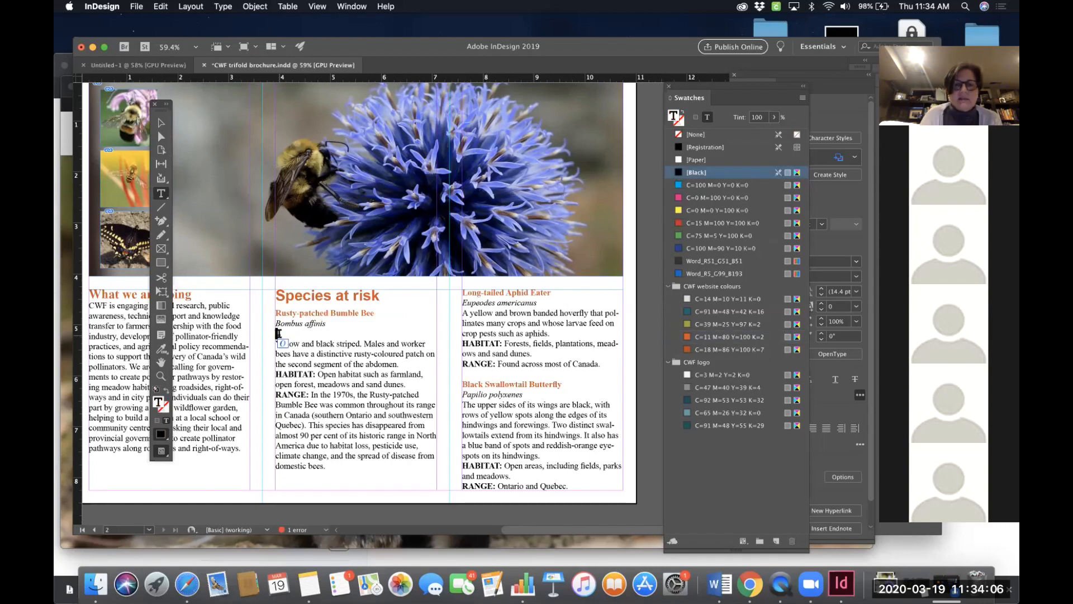
key(Delete)
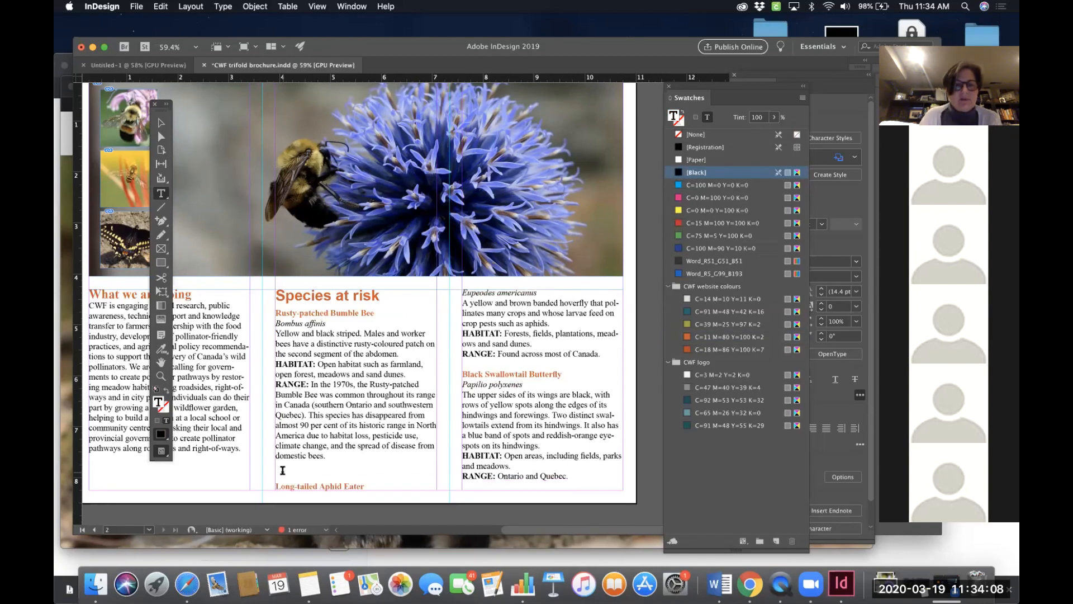
key(Delete)
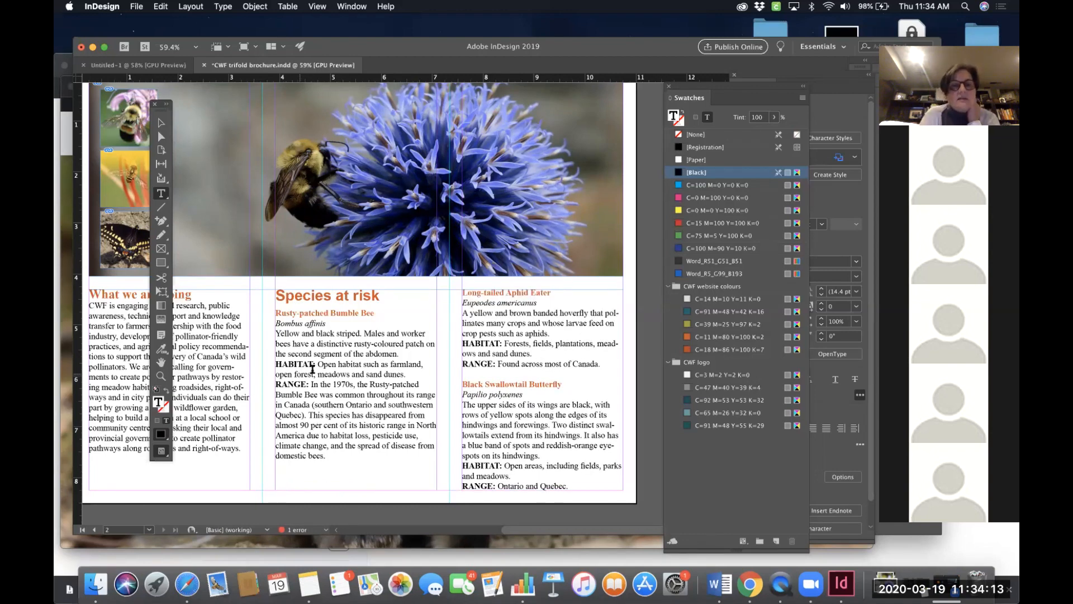
- Colour the "HABITAT:" and "RANGE:" labels in the bumble bee entry with the orange website swatch
drag(316, 364, 262, 366)
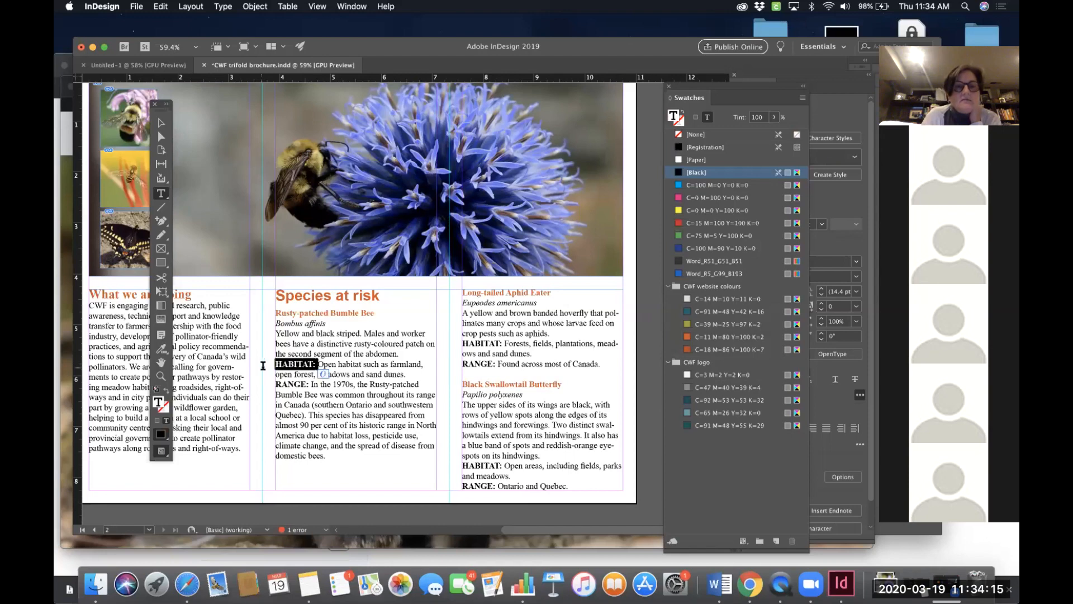
click(700, 337)
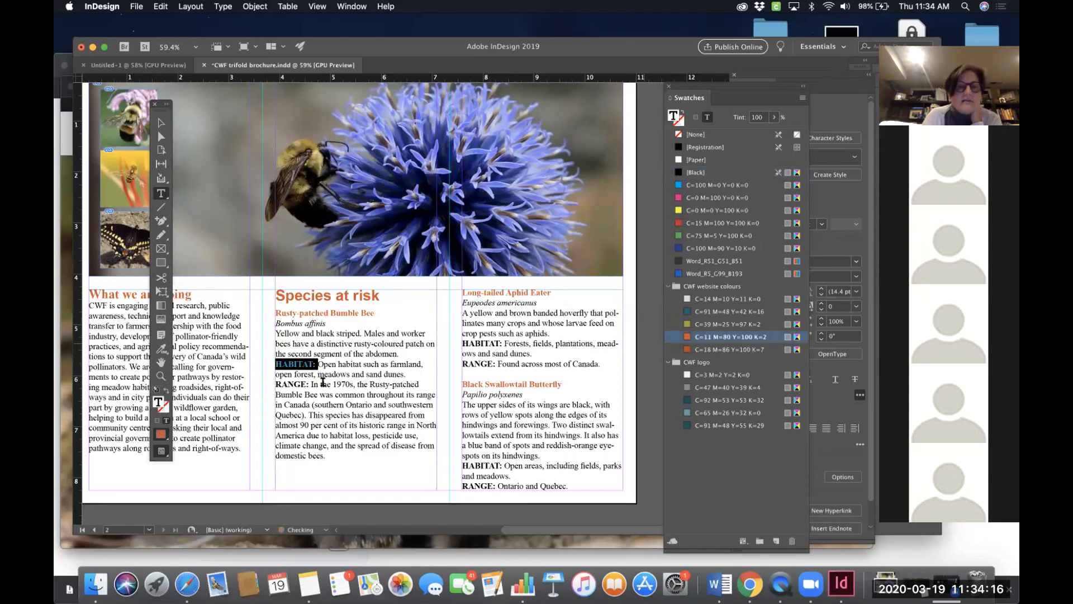
drag(309, 384, 272, 384)
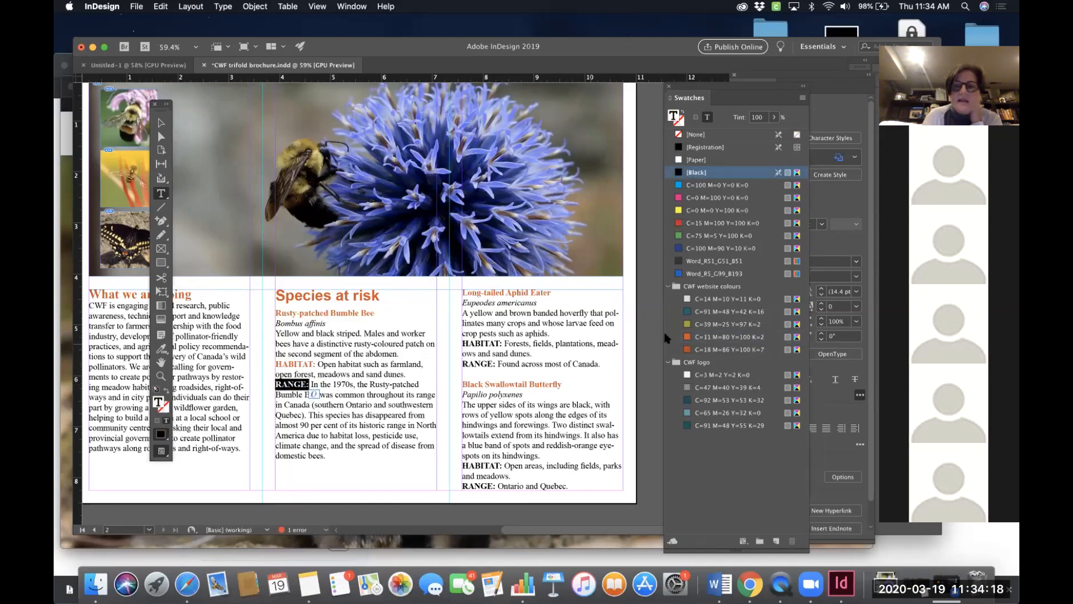
click(708, 336)
- Colour the "HABITAT:" and "RANGE:" labels in the aphid eater entry with the orange website swatch
drag(502, 344, 461, 343)
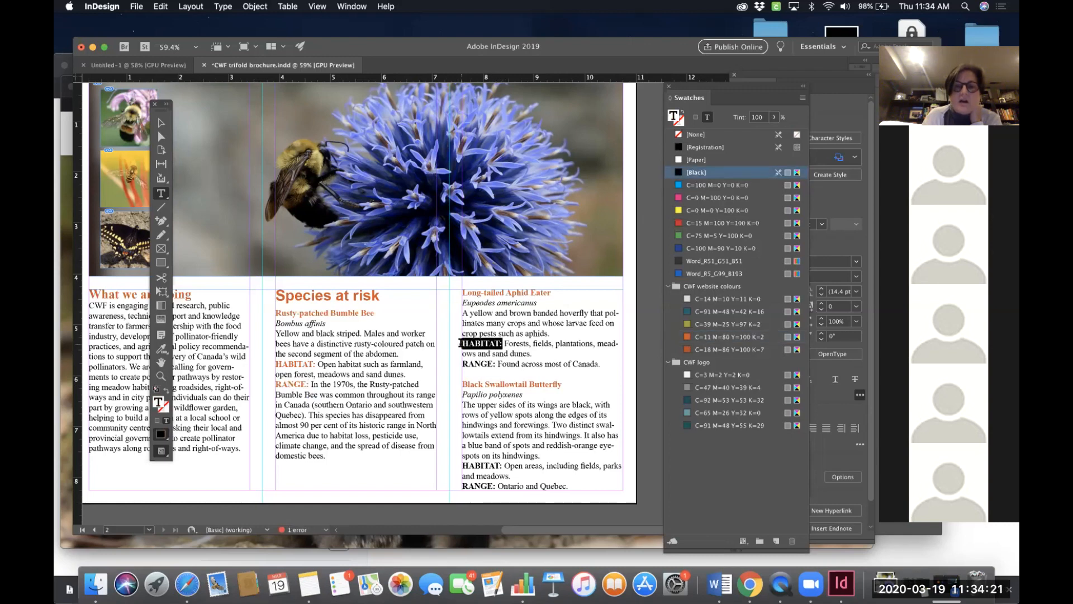
click(708, 337)
drag(495, 363, 455, 363)
click(701, 336)
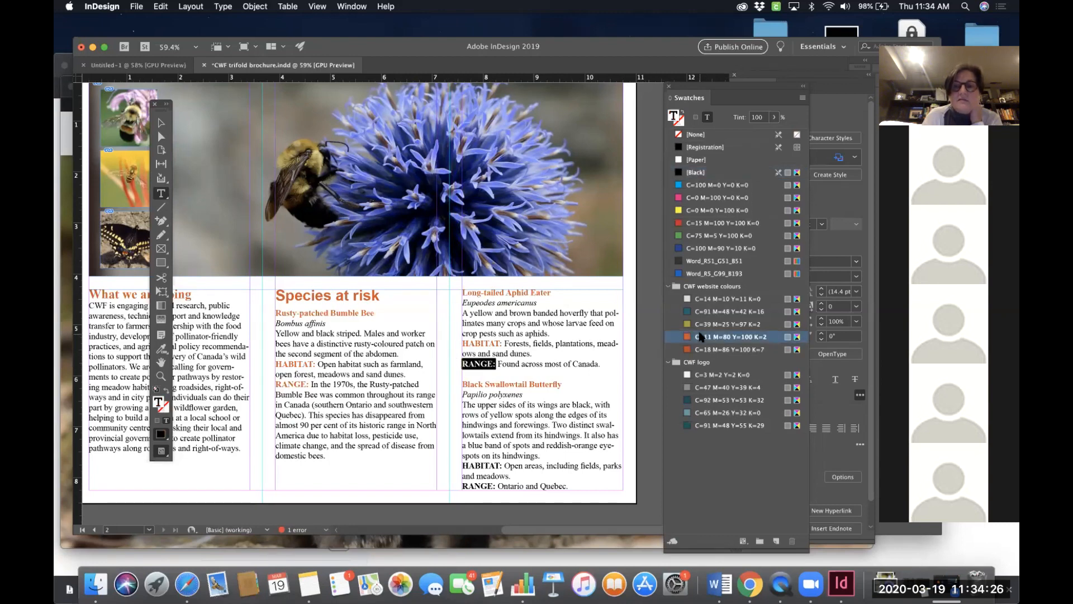
- Colour the "HABITAT:" and "RANGE:" labels in the swallowtail entry with the orange website swatch
scroll(503, 458, down, 1)
drag(503, 459, 461, 457)
click(698, 337)
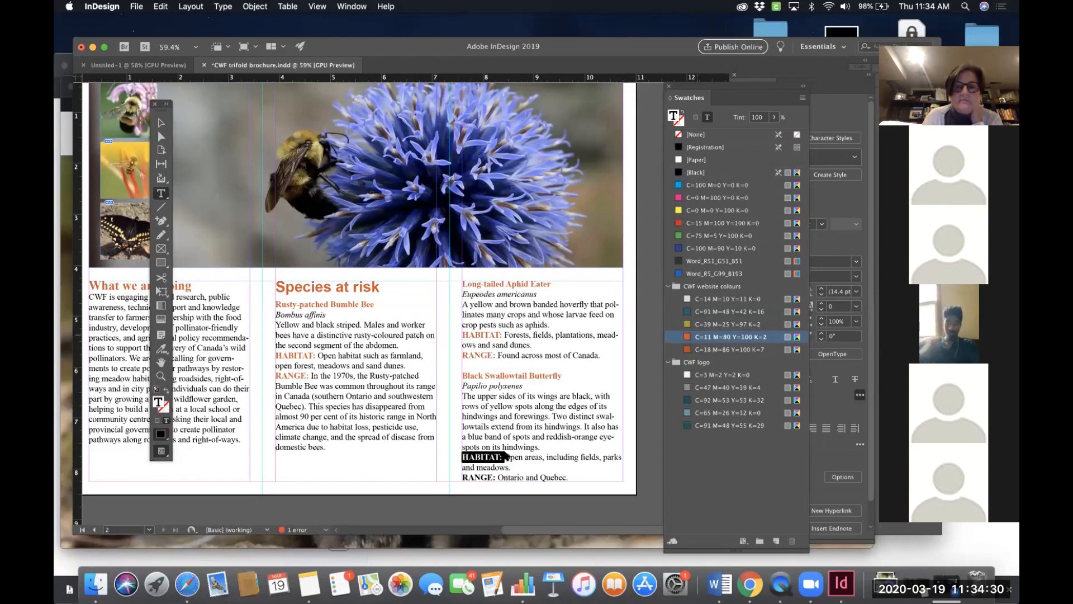
drag(498, 477, 449, 475)
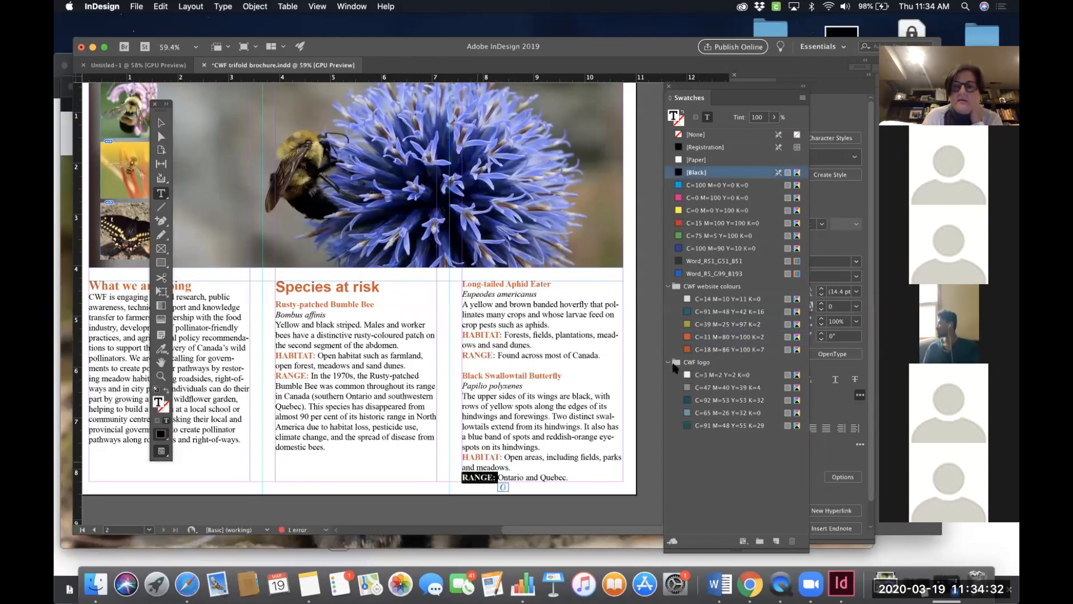
click(713, 336)
click(459, 393)
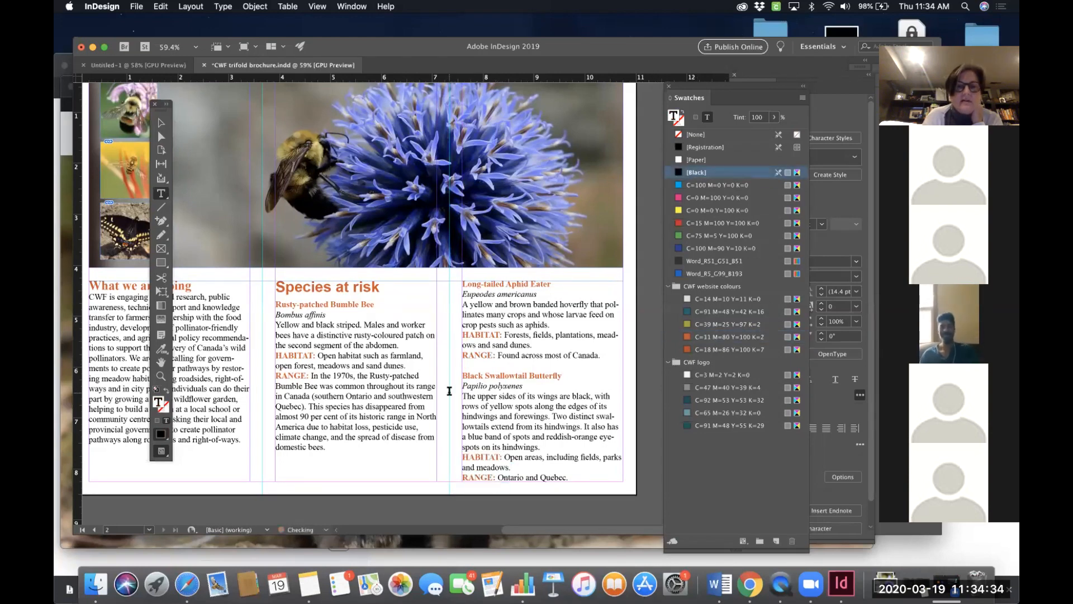
- Recolour the "Species at risk" heading with the C=91 M=48 Y=42 K=16 website swatch
scroll(455, 392, left, 5)
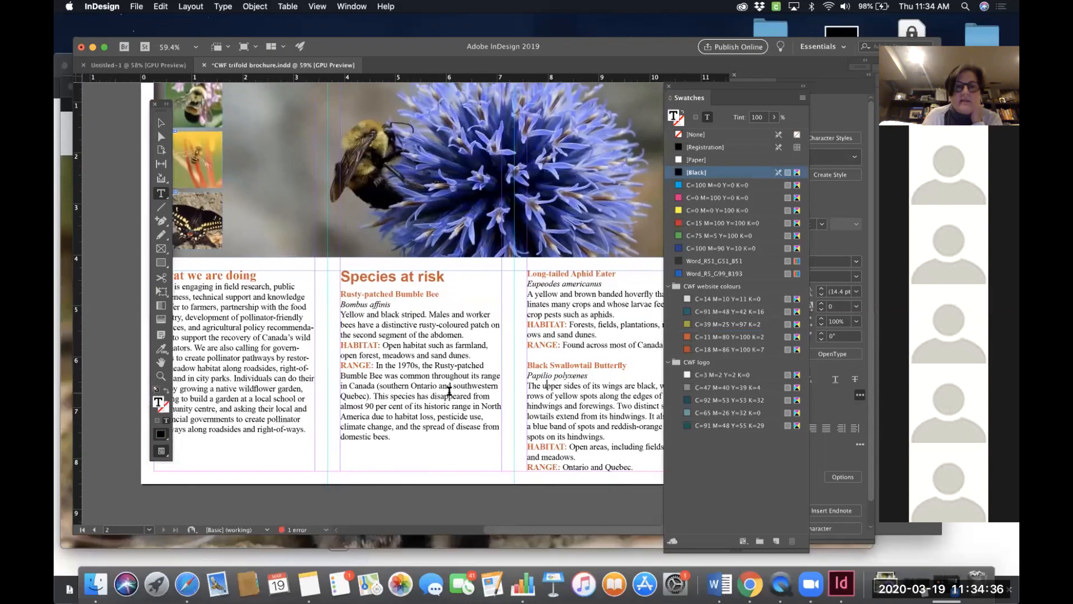
scroll(449, 392, left, 4)
scroll(449, 391, up, 1)
triple_click(404, 295)
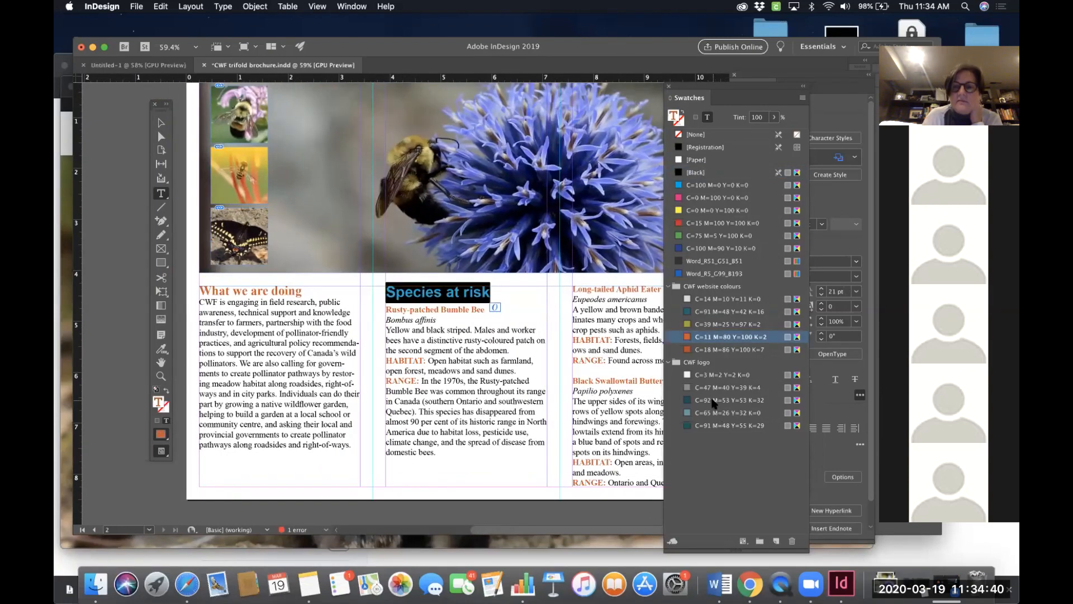
click(715, 313)
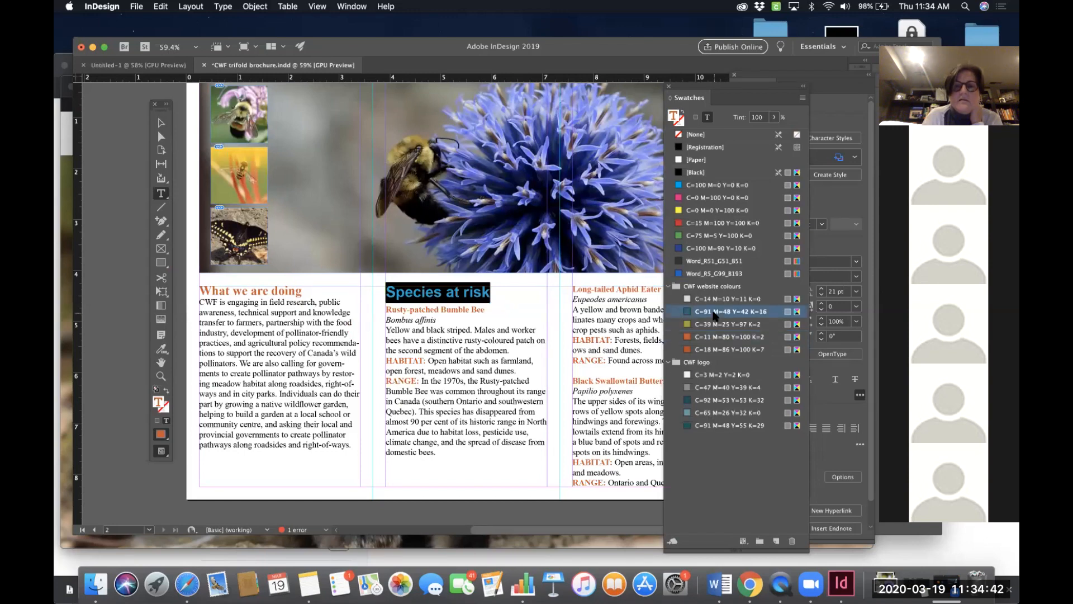
click(565, 329)
- Scroll through both brochure spreads to review the recoloured headings and cover panel
scroll(565, 330, right, 3)
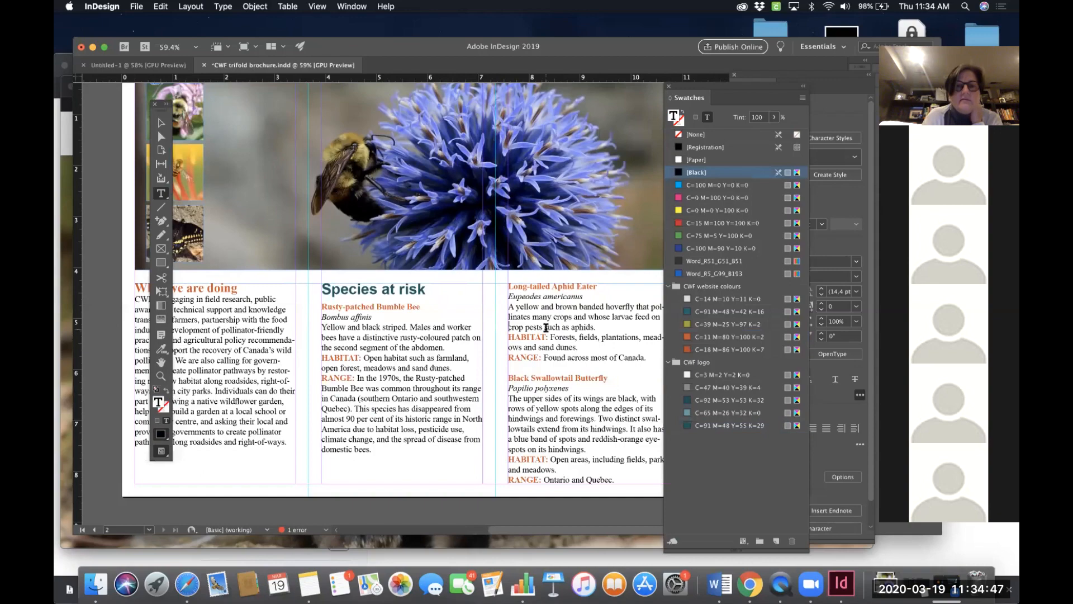
scroll(546, 328, left, 3)
scroll(546, 328, right, 1)
scroll(546, 328, up, 1)
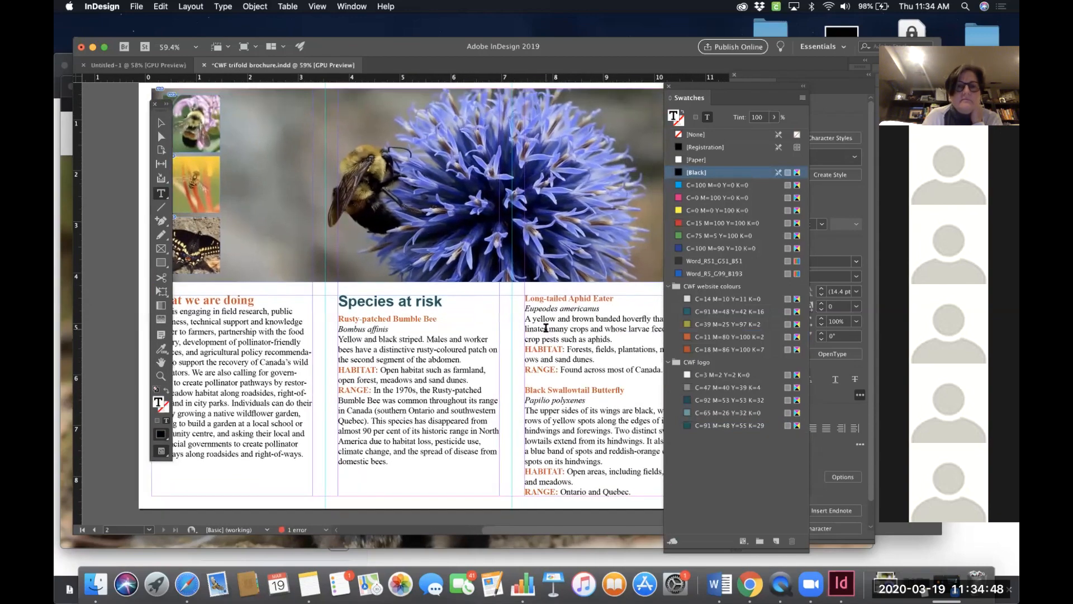
scroll(545, 328, up, 2)
scroll(546, 328, right, 2)
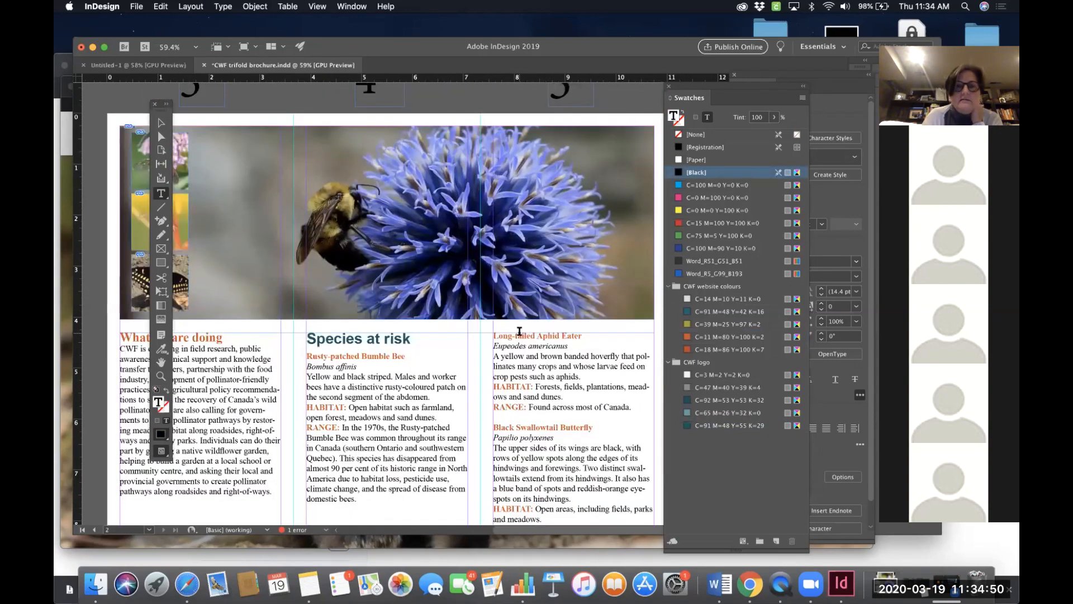
scroll(520, 331, up, 15)
scroll(519, 331, up, 3)
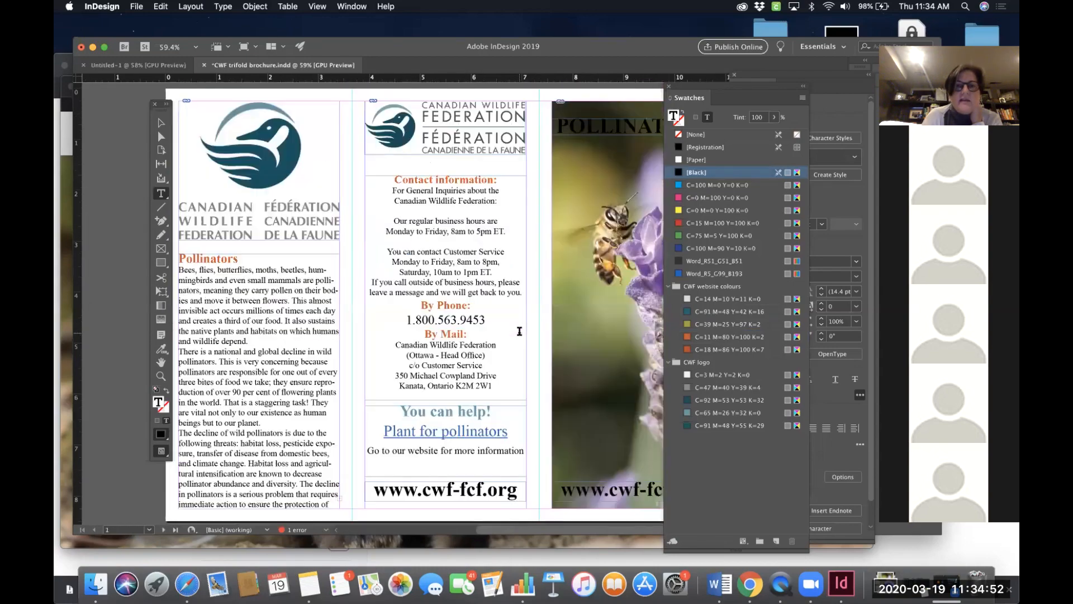
scroll(519, 331, left, 2)
scroll(519, 331, up, 1)
scroll(519, 331, right, 6)
scroll(519, 330, down, 5)
scroll(519, 331, left, 4)
scroll(519, 331, up, 4)
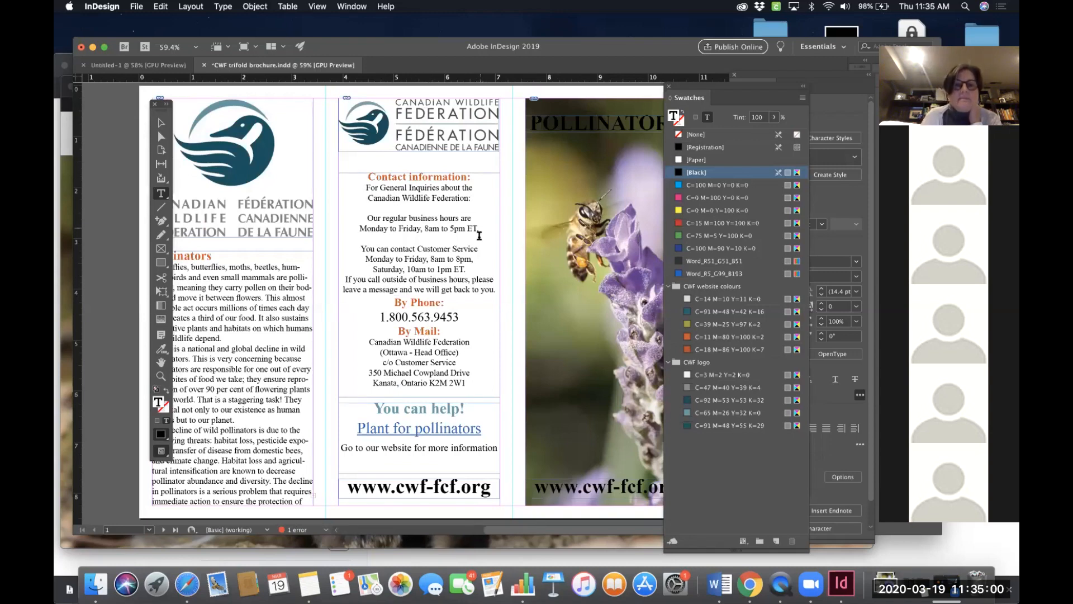
scroll(463, 328, down, 2)
scroll(463, 328, down, 10)
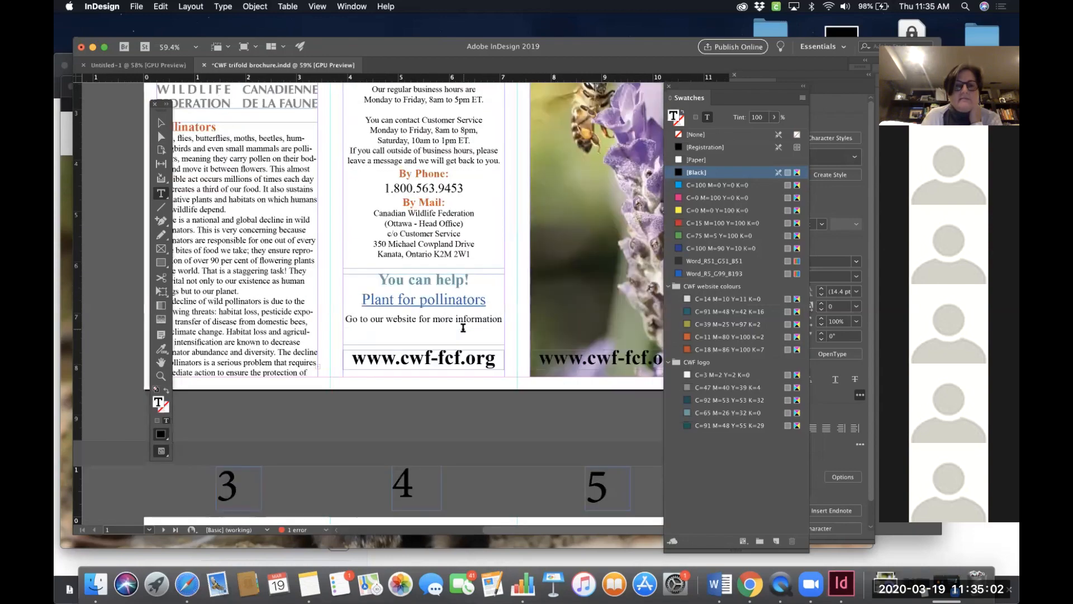
scroll(463, 328, up, 9)
scroll(463, 328, right, 9)
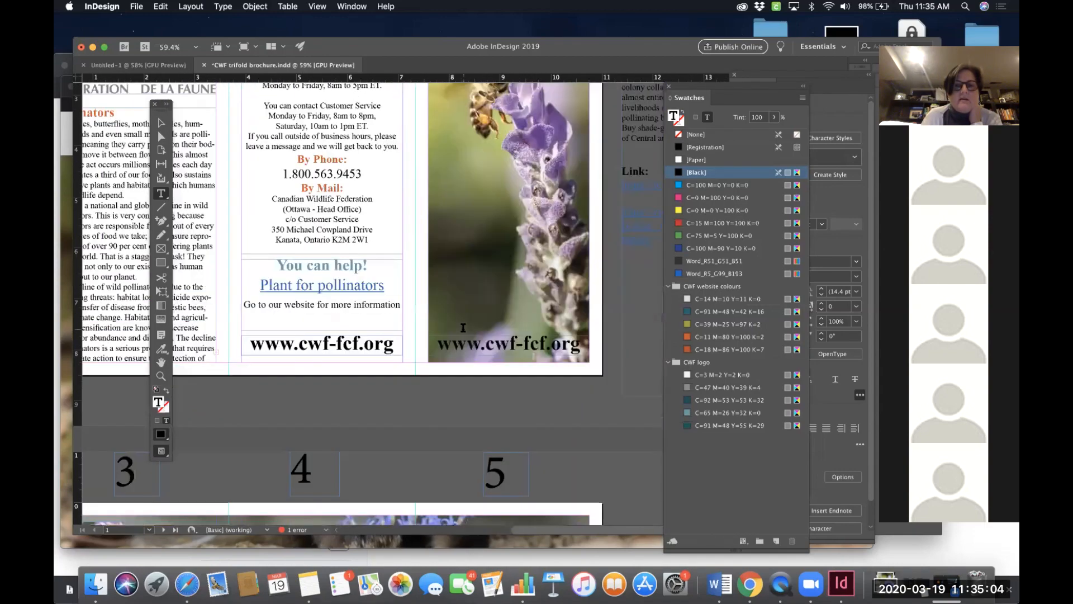
scroll(463, 328, up, 8)
scroll(463, 328, right, 4)
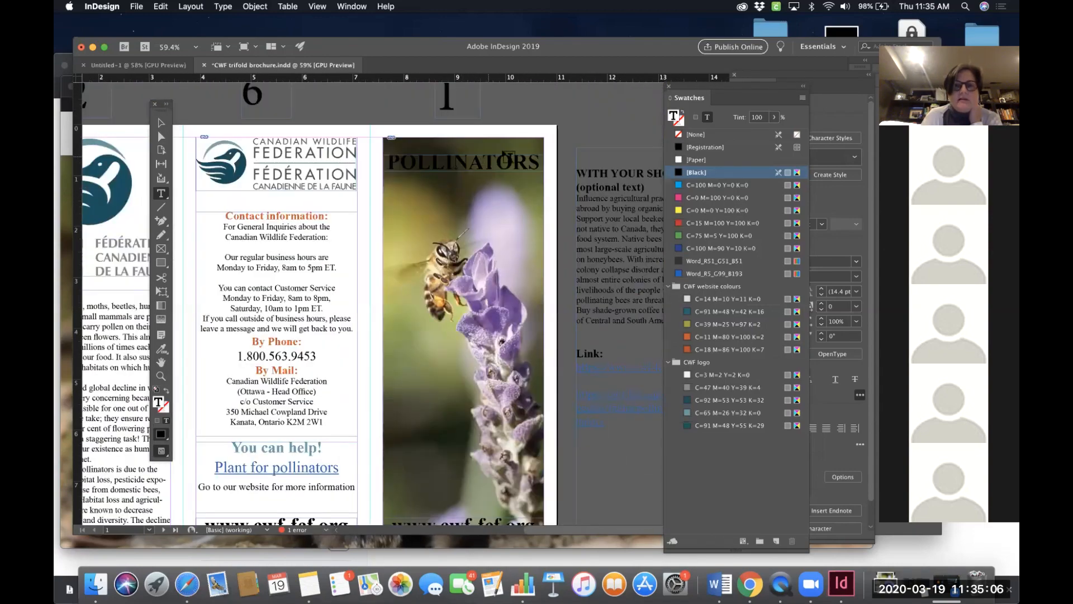
scroll(494, 274, down, 2)
scroll(495, 274, right, 1)
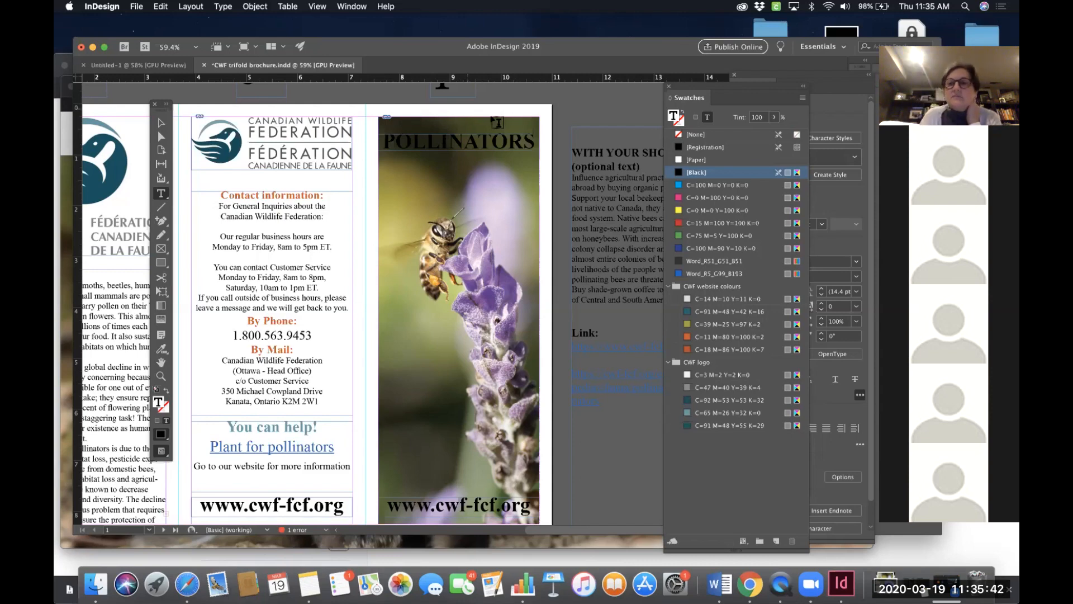
scroll(495, 122, down, 1)
scroll(496, 122, down, 2)
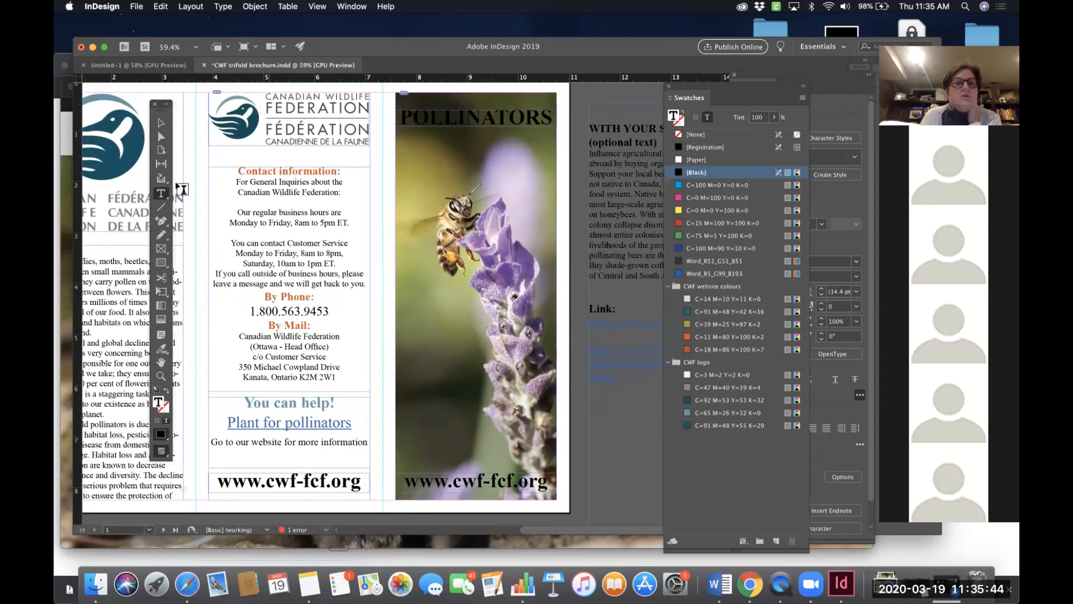
- Draw a rectangle frame over the "POLLINATORS" cover title and fill it with the orange website swatch
click(161, 249)
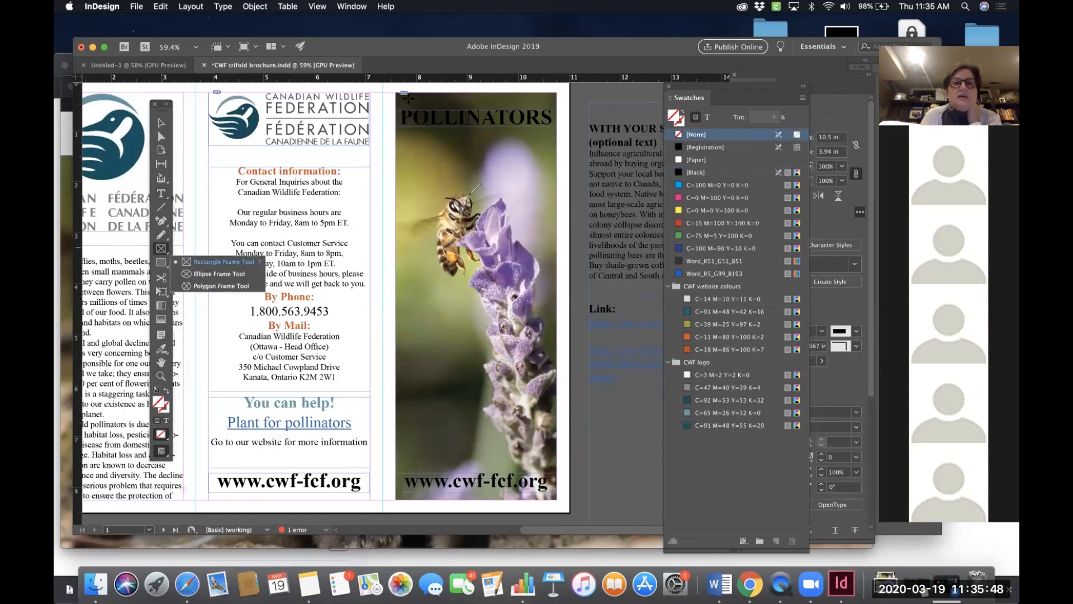
drag(395, 91, 559, 145)
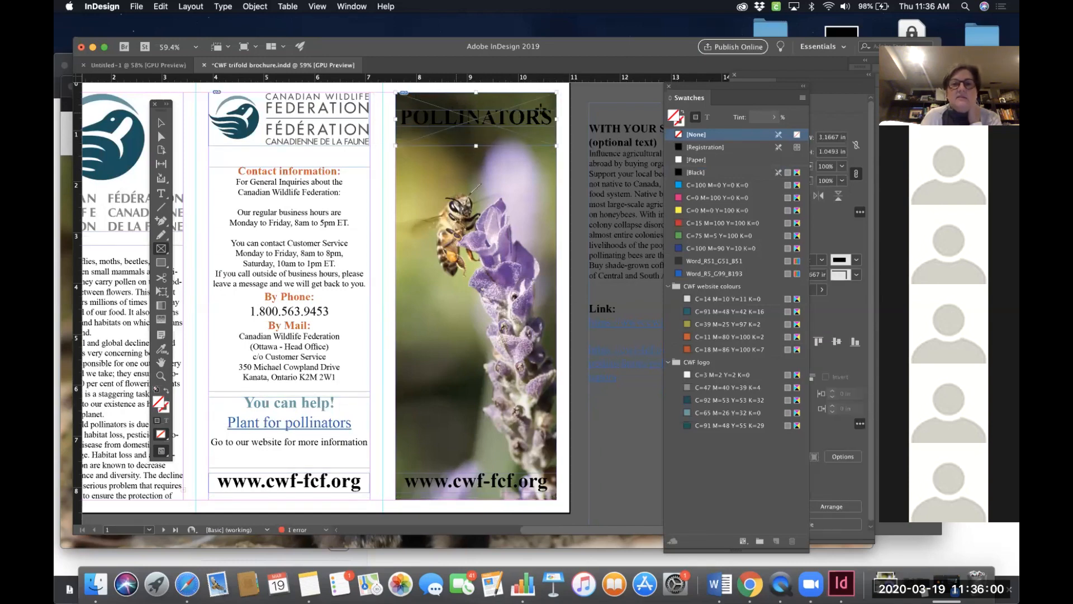
click(704, 337)
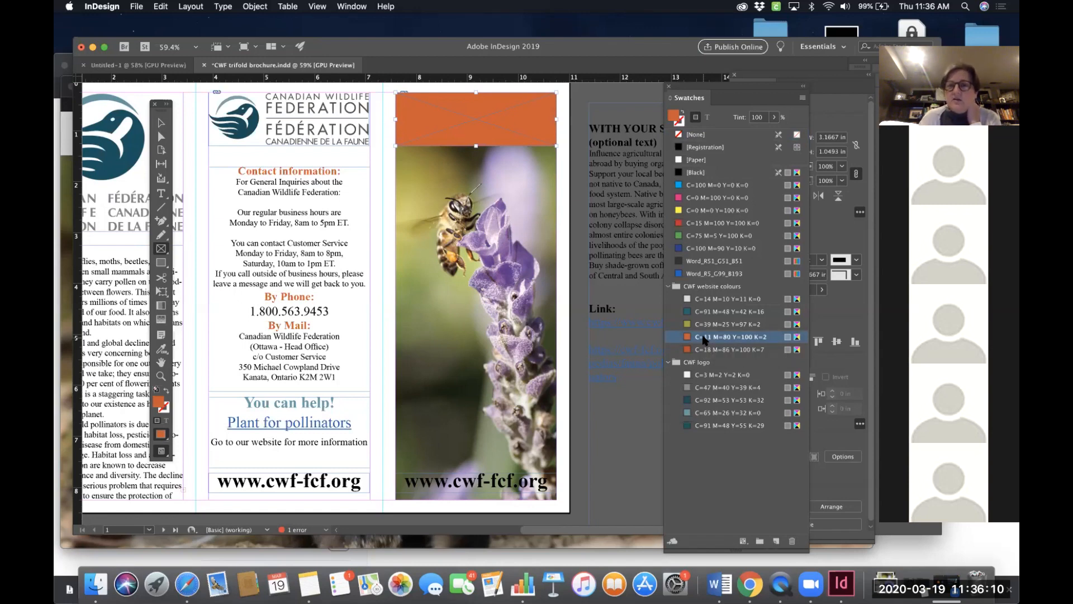
- Restack the orange band so it sits behind the "POLLINATORS" title, sending the cover photo to the back
right_click(523, 122)
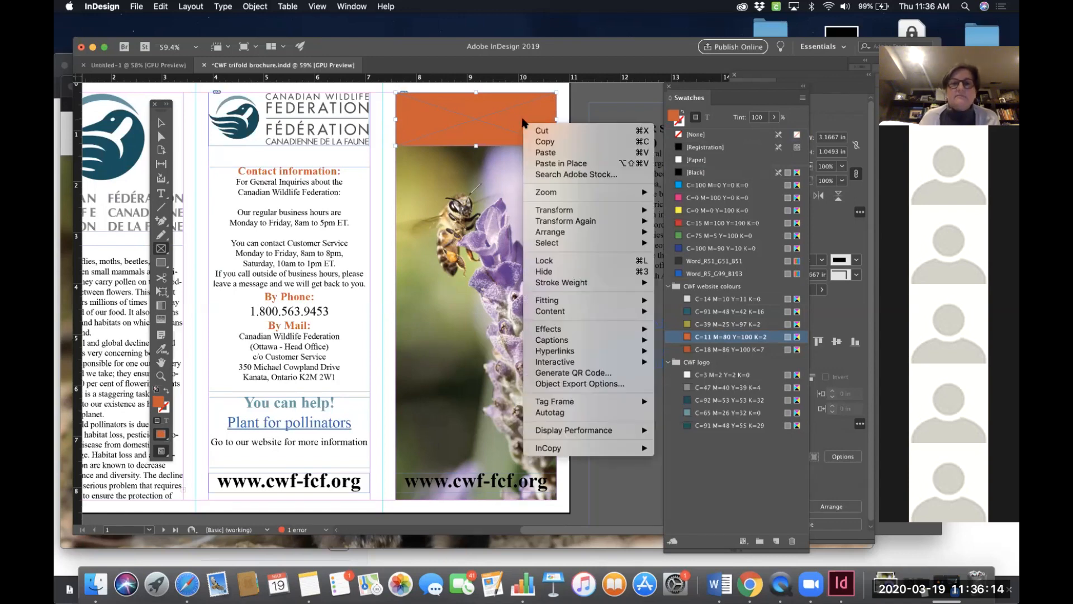
mouse_move(562, 232)
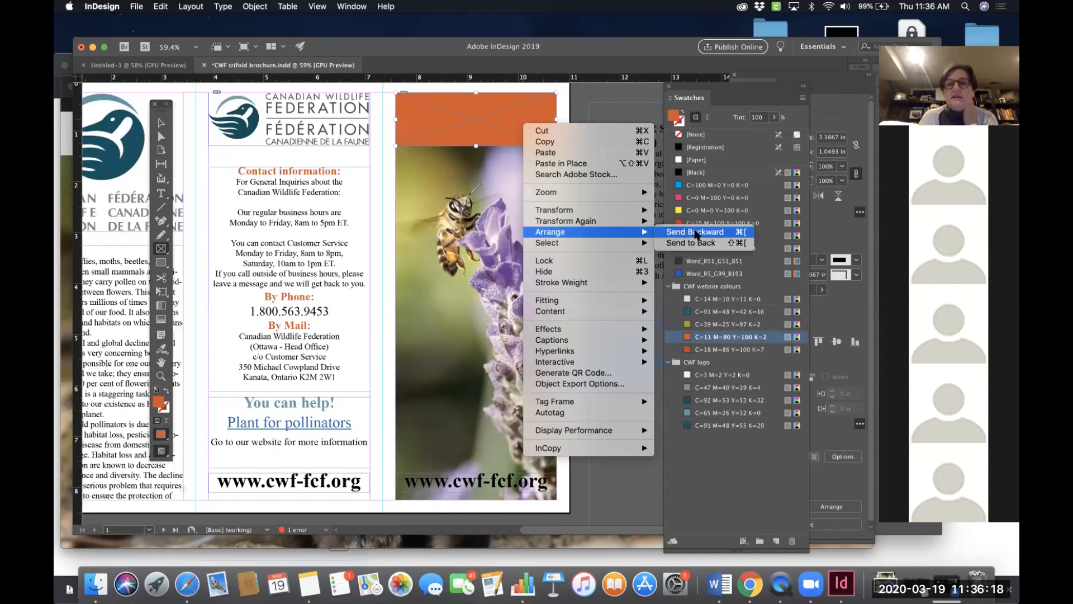
click(696, 234)
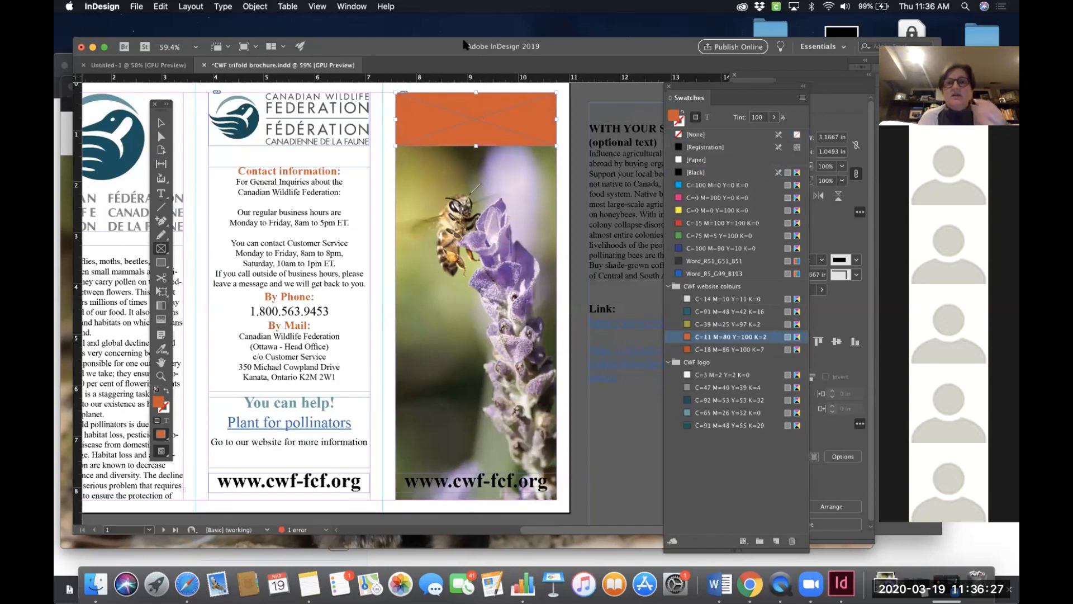
right_click(512, 120)
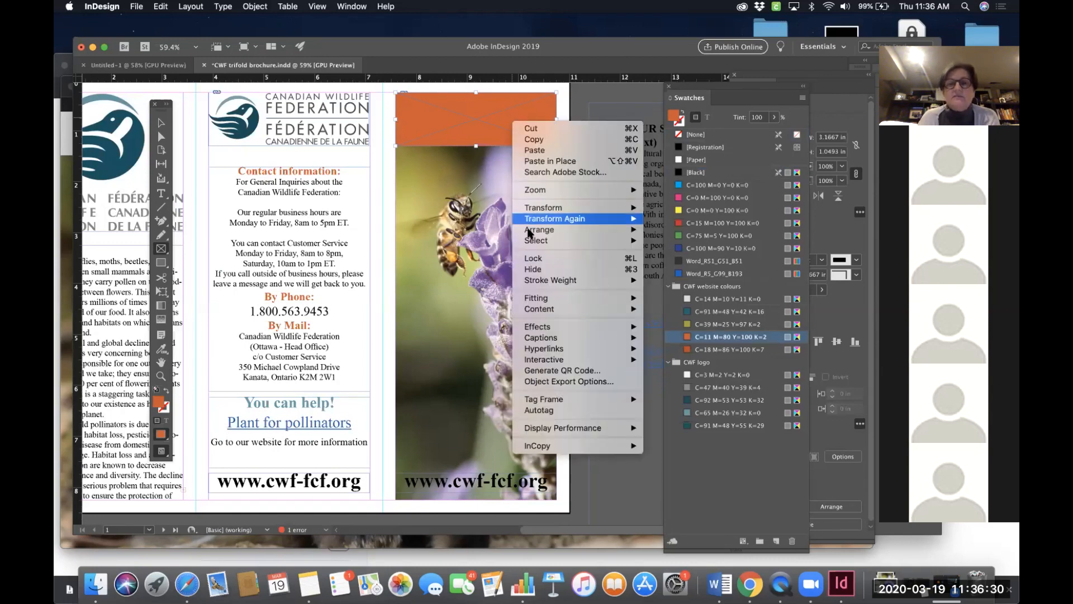
mouse_move(538, 231)
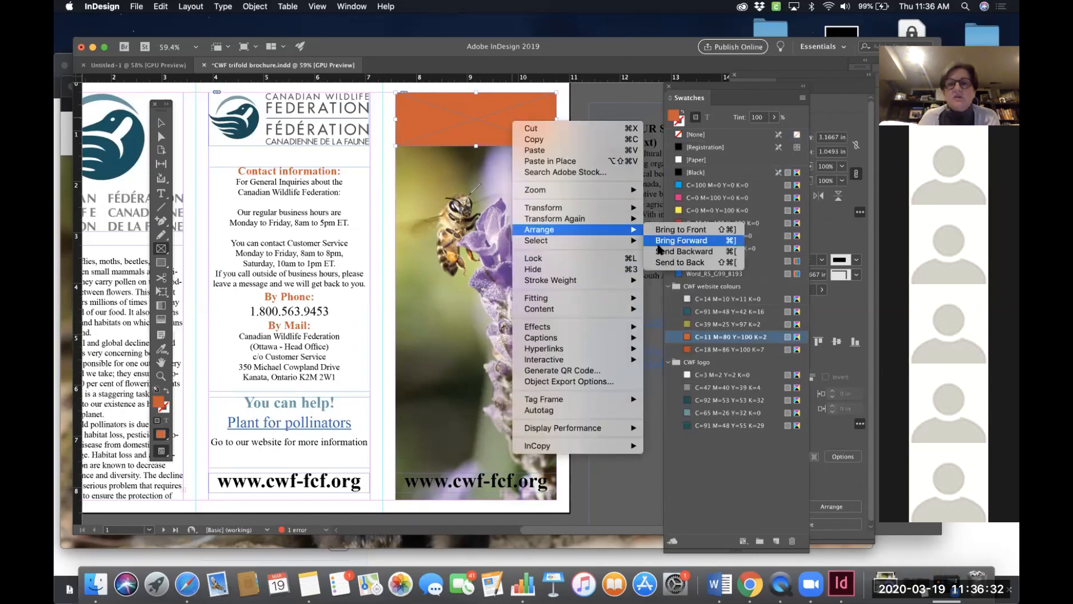
click(666, 266)
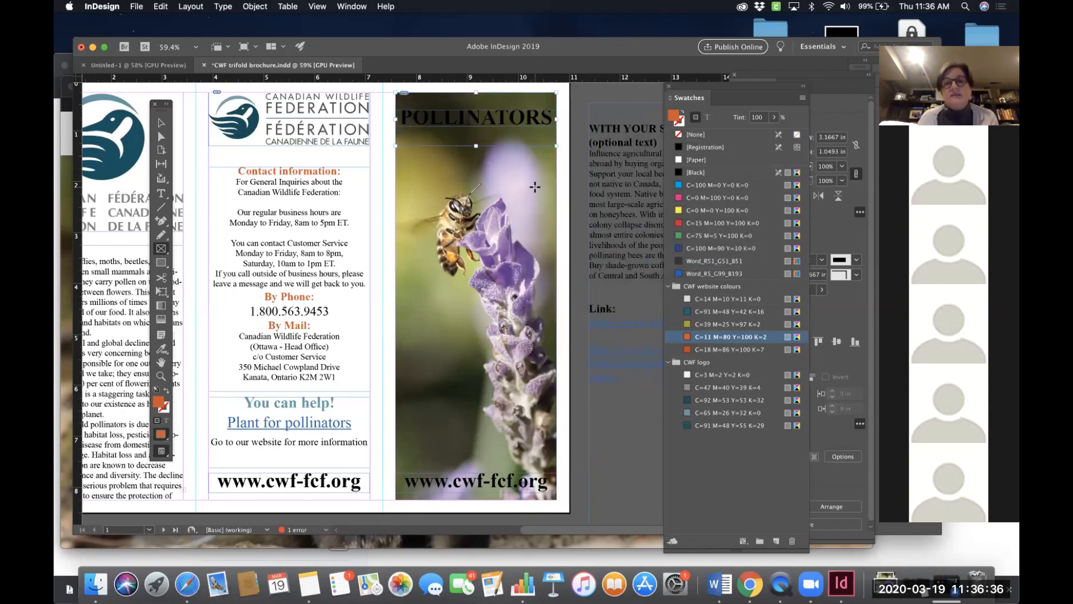
click(161, 123)
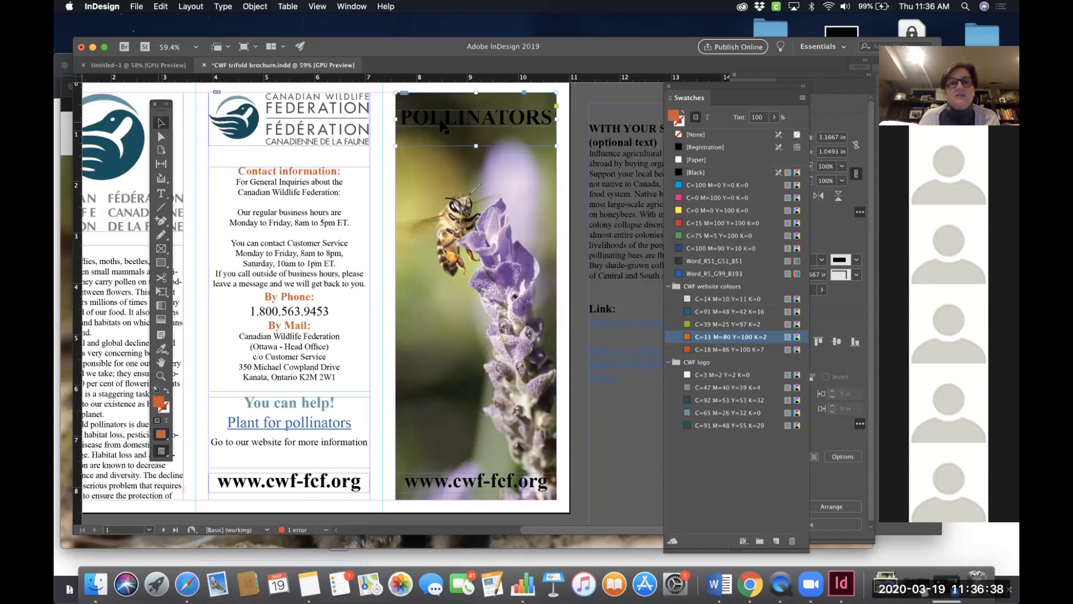
key(slash)
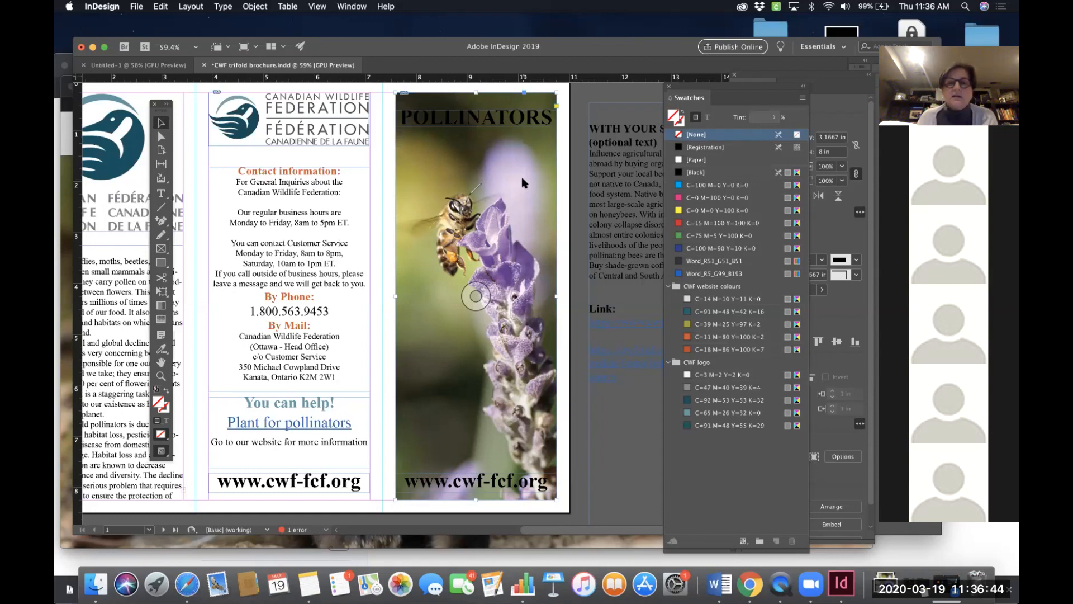
right_click(522, 177)
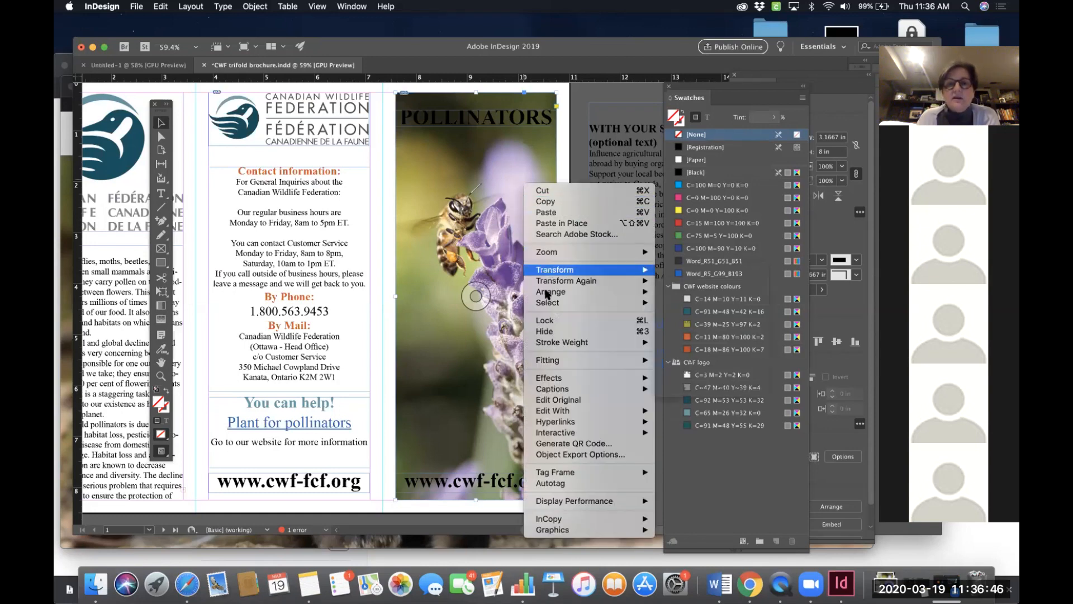
mouse_move(546, 291)
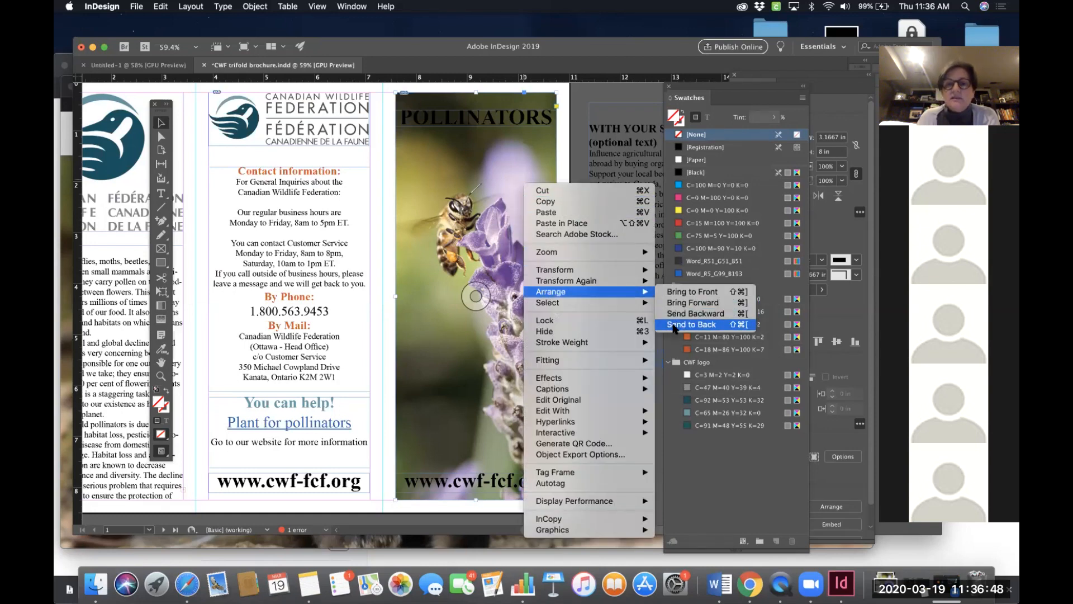
click(675, 326)
click(563, 124)
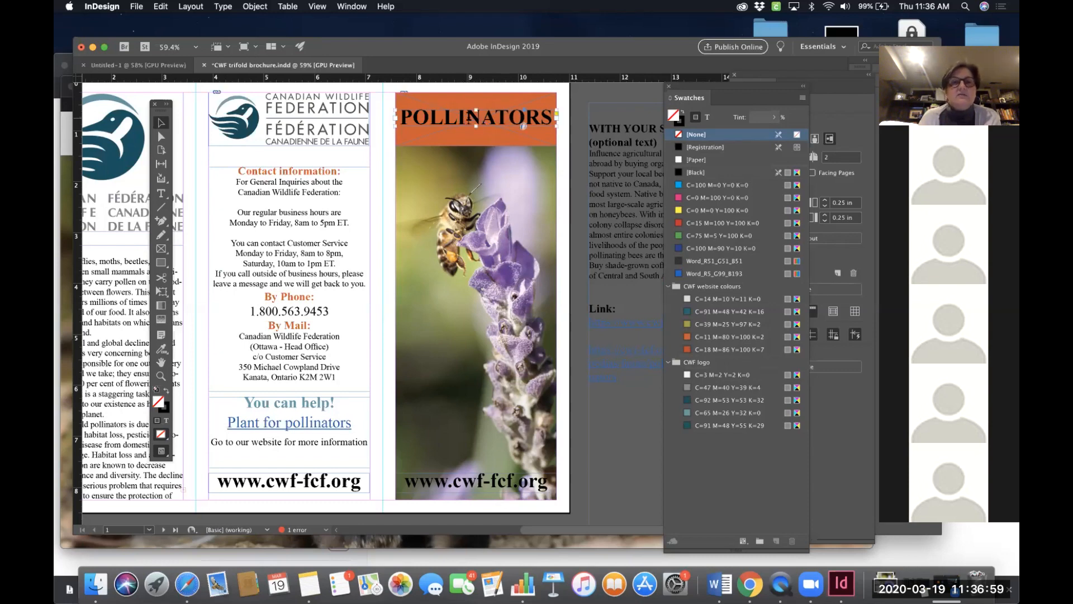
- Colour the "POLLINATORS" cover title text with the Paper swatch
double_click(469, 116)
double_click(469, 116)
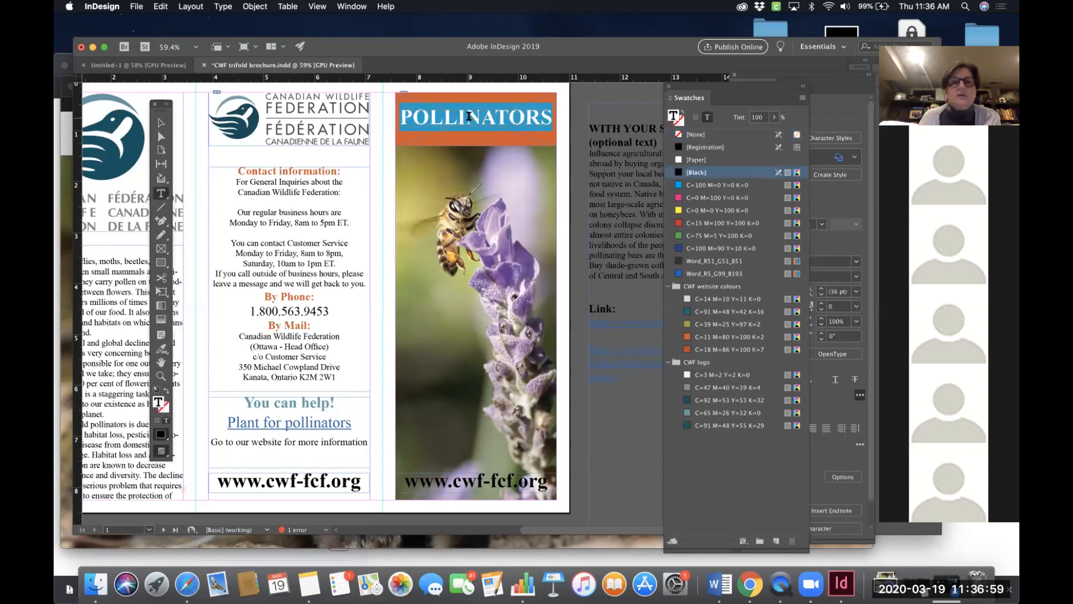
click(702, 400)
click(584, 252)
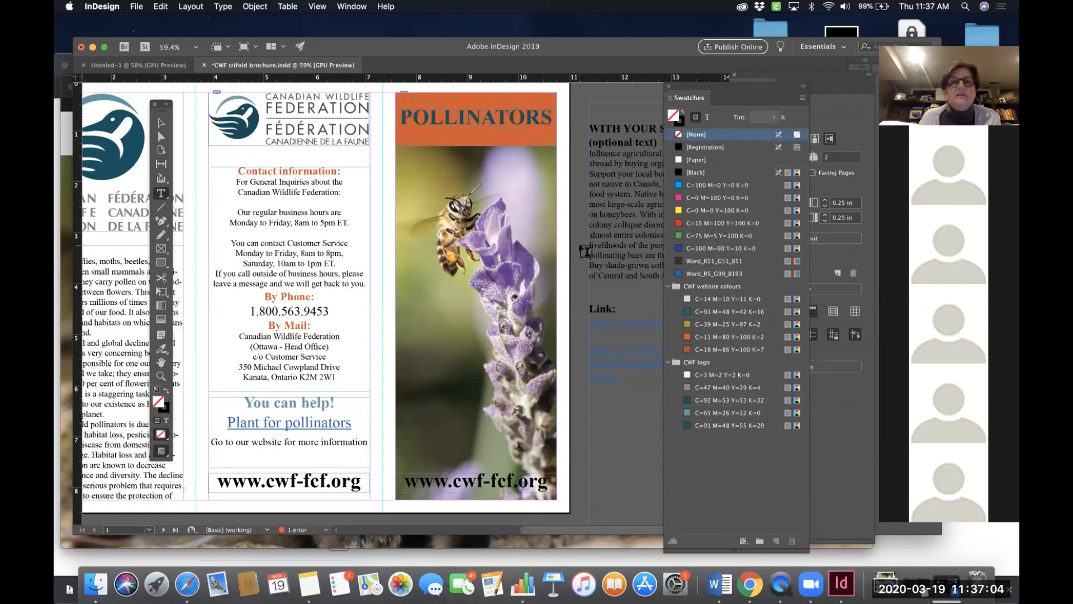
drag(549, 117, 398, 117)
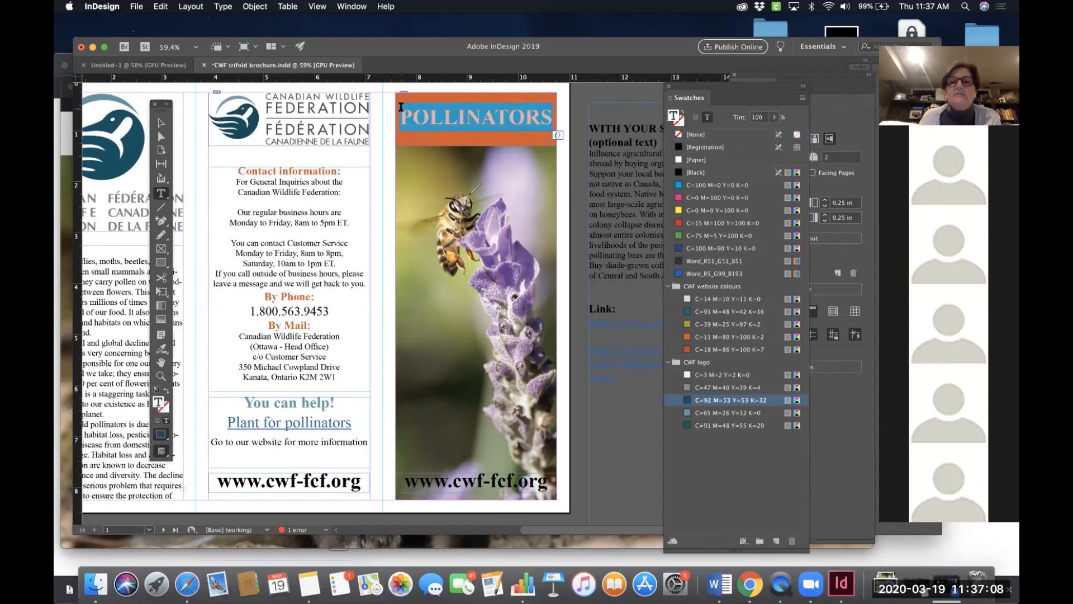
click(696, 160)
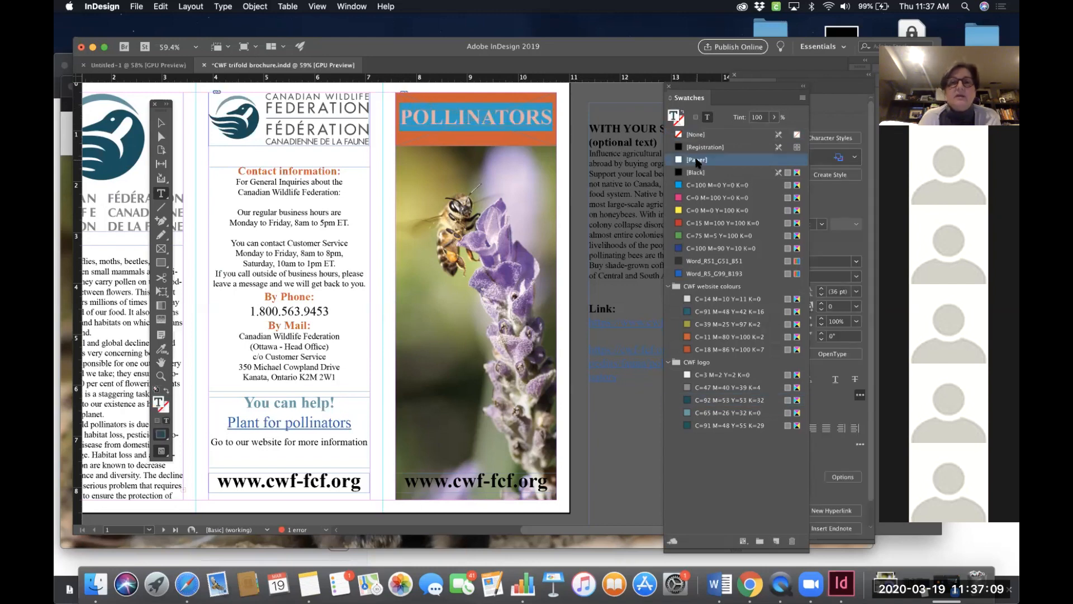
click(584, 171)
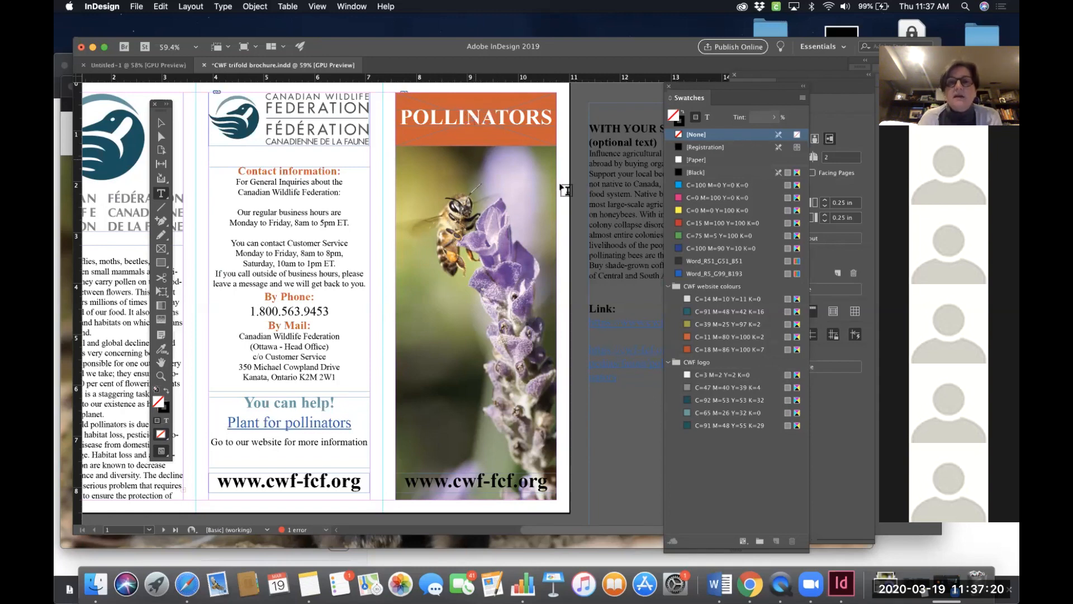
scroll(577, 261, down, 5)
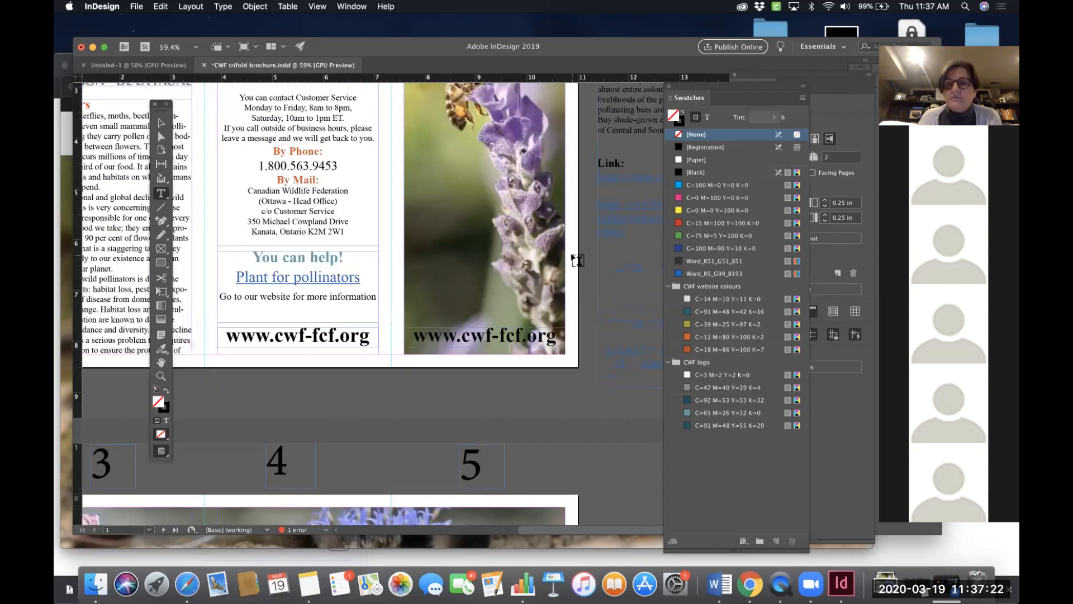
scroll(577, 260, down, 1)
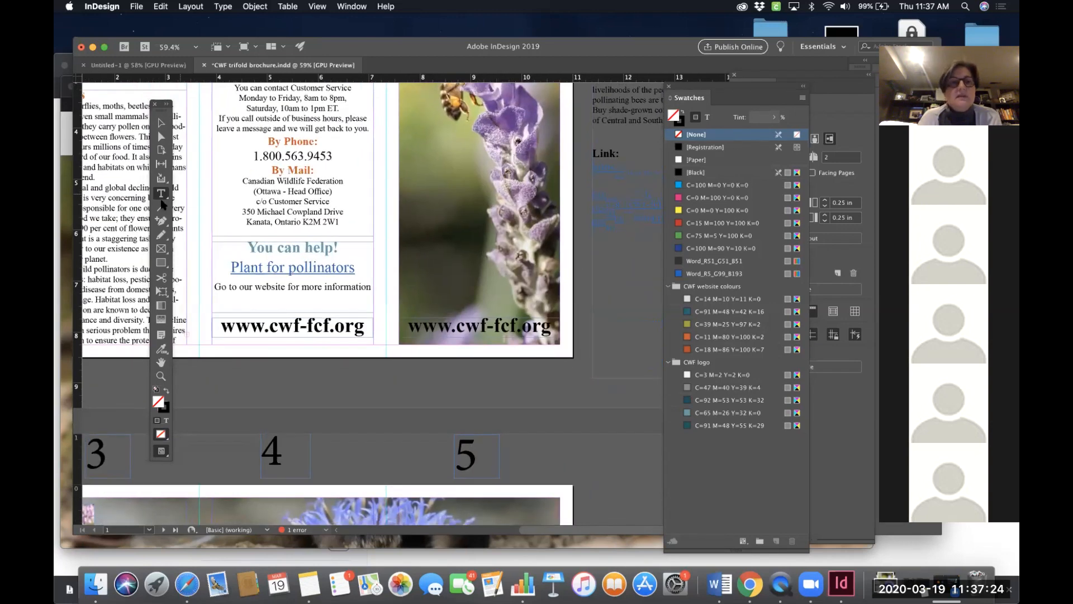
click(163, 249)
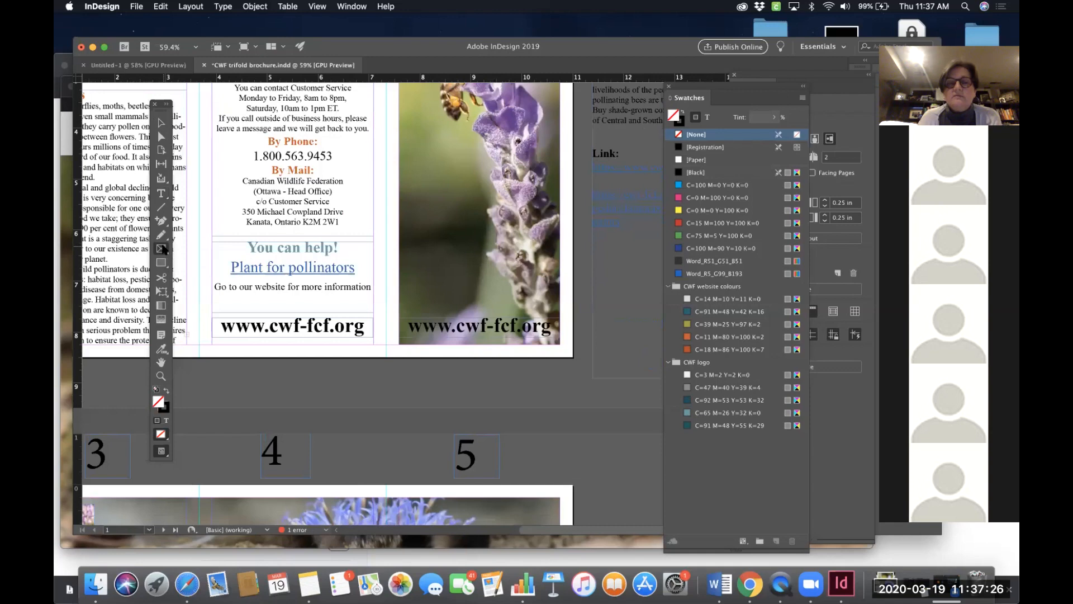
drag(398, 312, 562, 344)
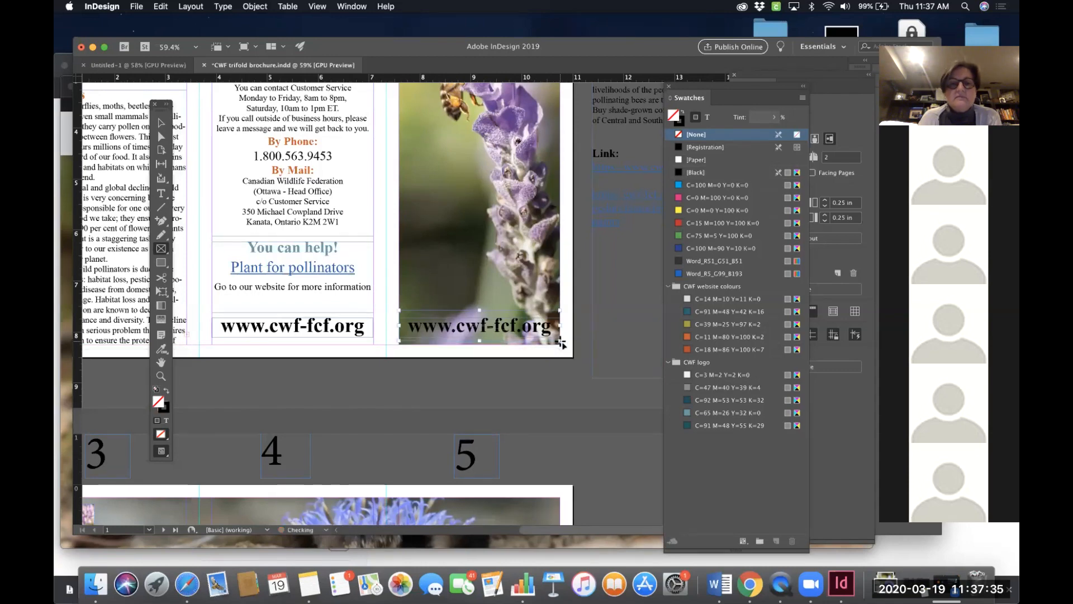
click(713, 413)
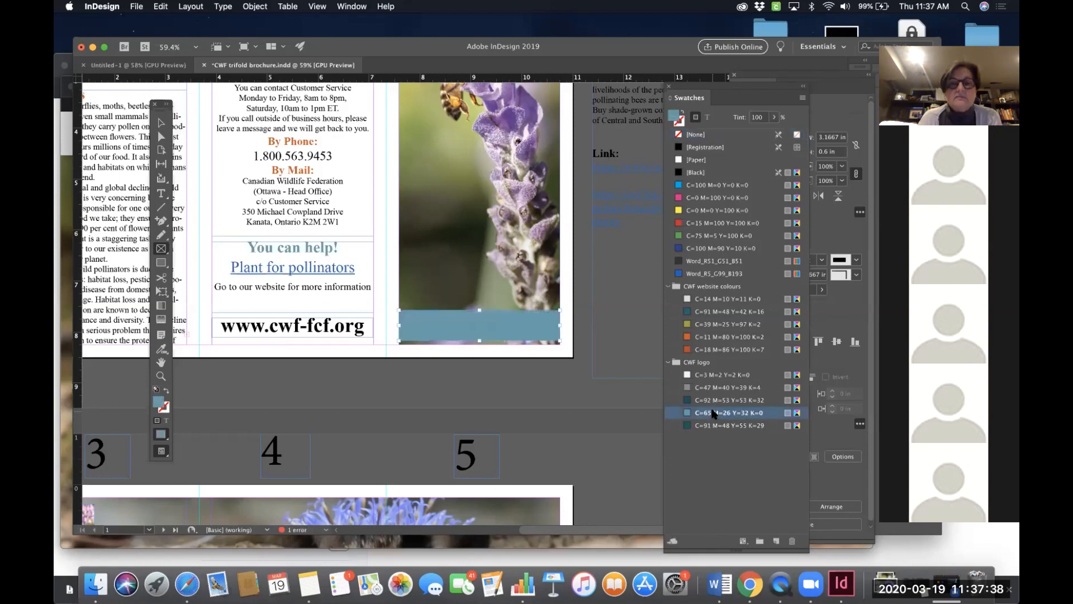
- Restack the new bottom band behind the URL text, then send the cover photo to the back
scroll(563, 288, up, 5)
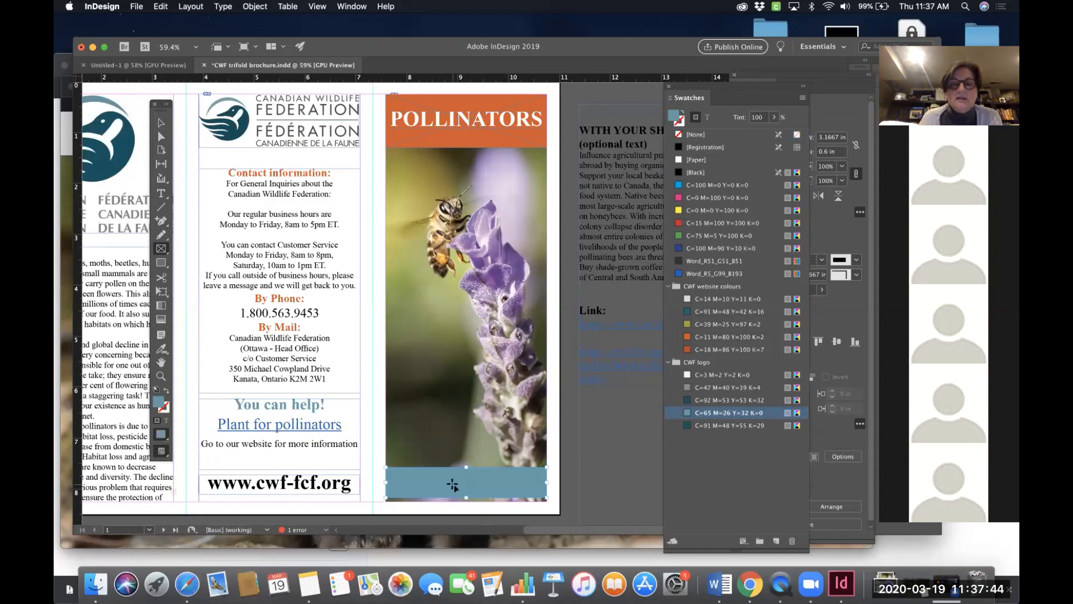
scroll(452, 484, down, 4)
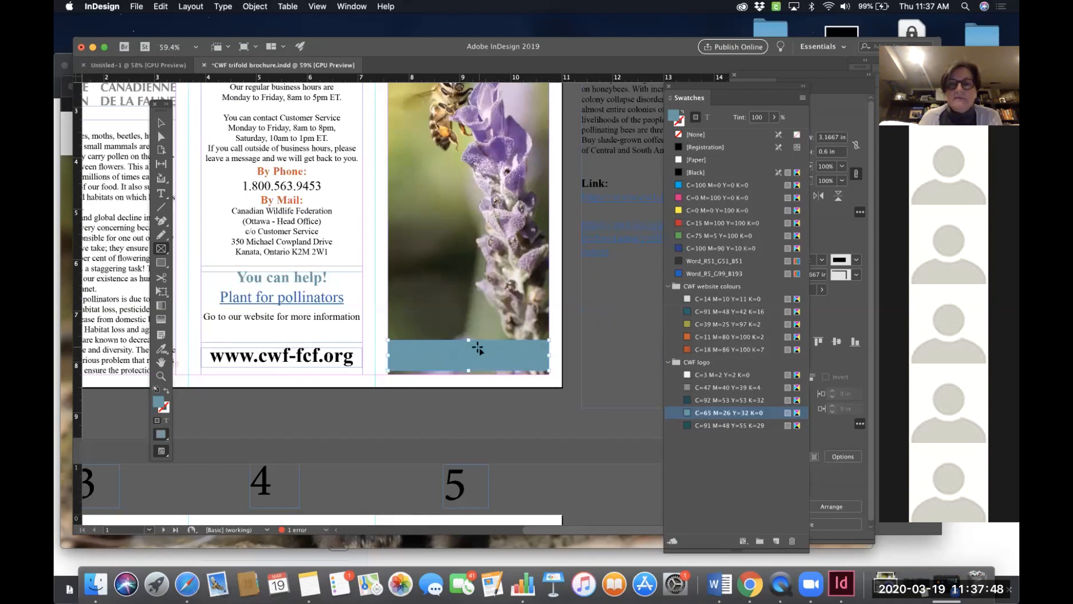
right_click(489, 355)
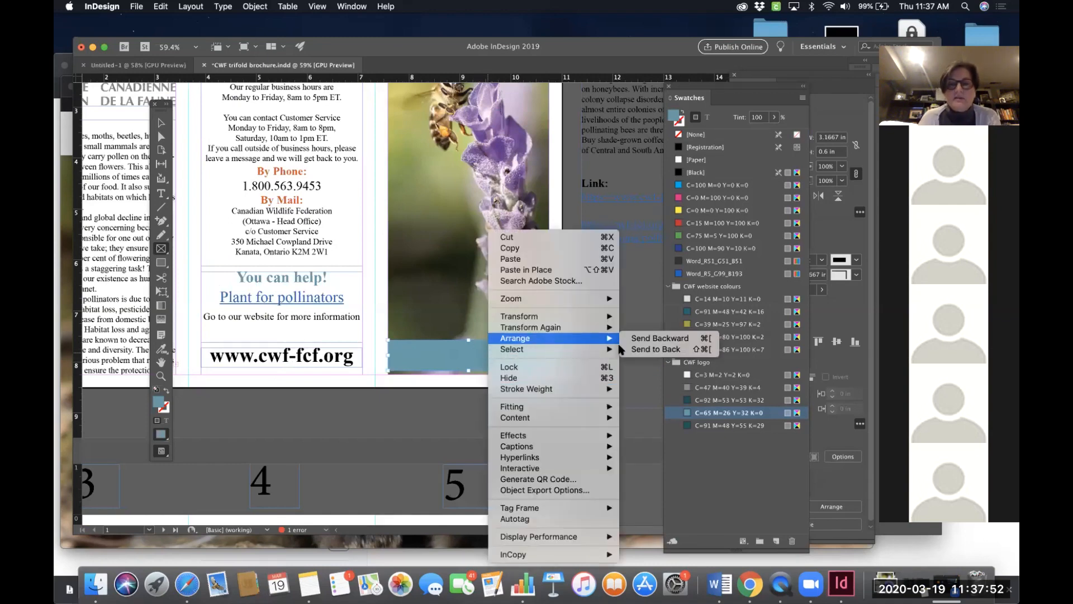
mouse_move(612, 338)
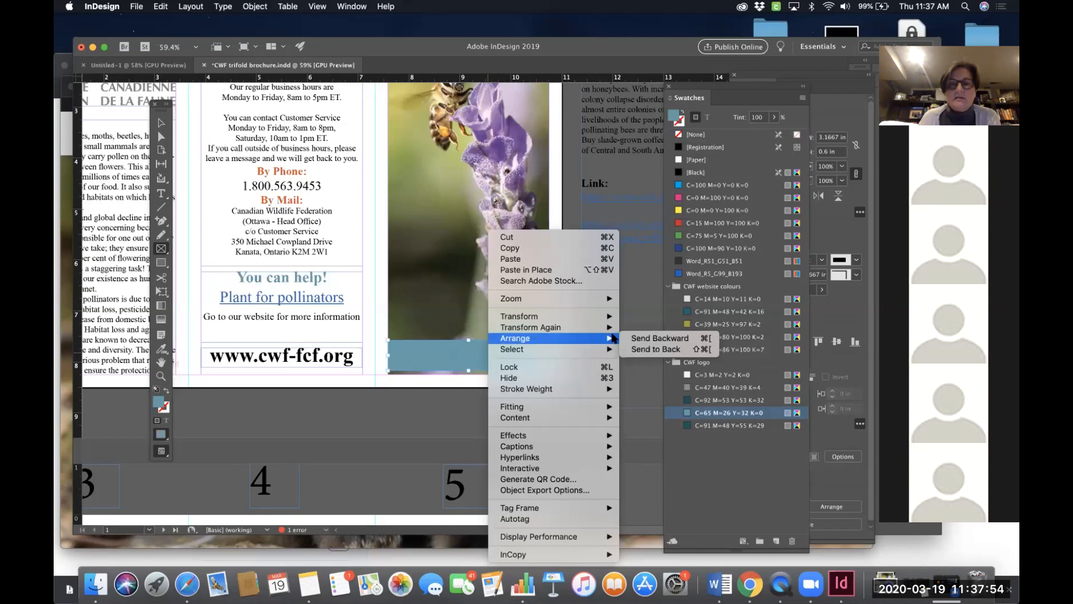
click(641, 351)
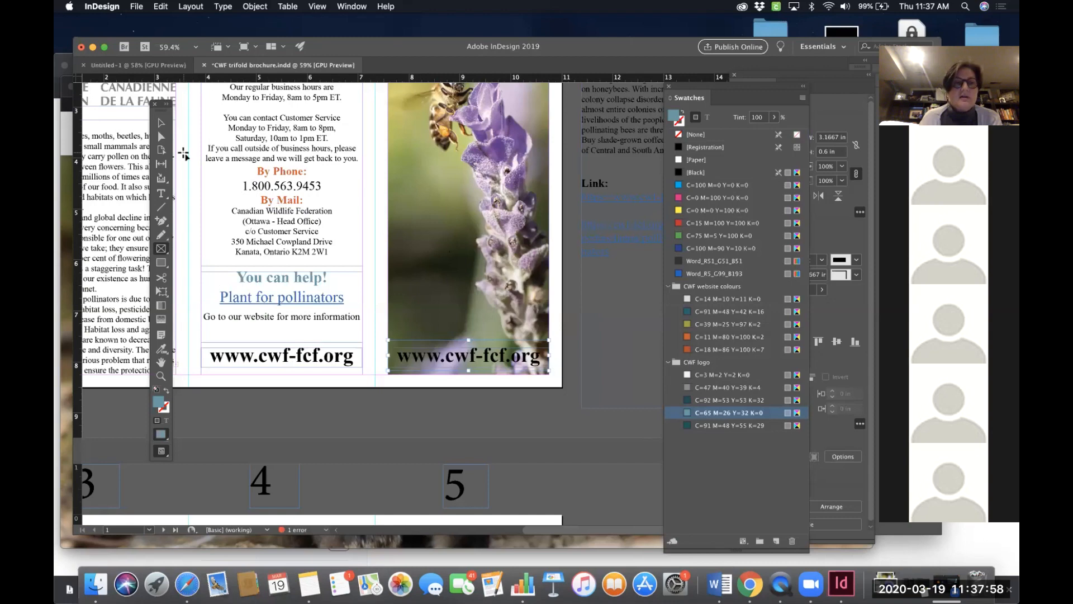
click(161, 122)
click(482, 208)
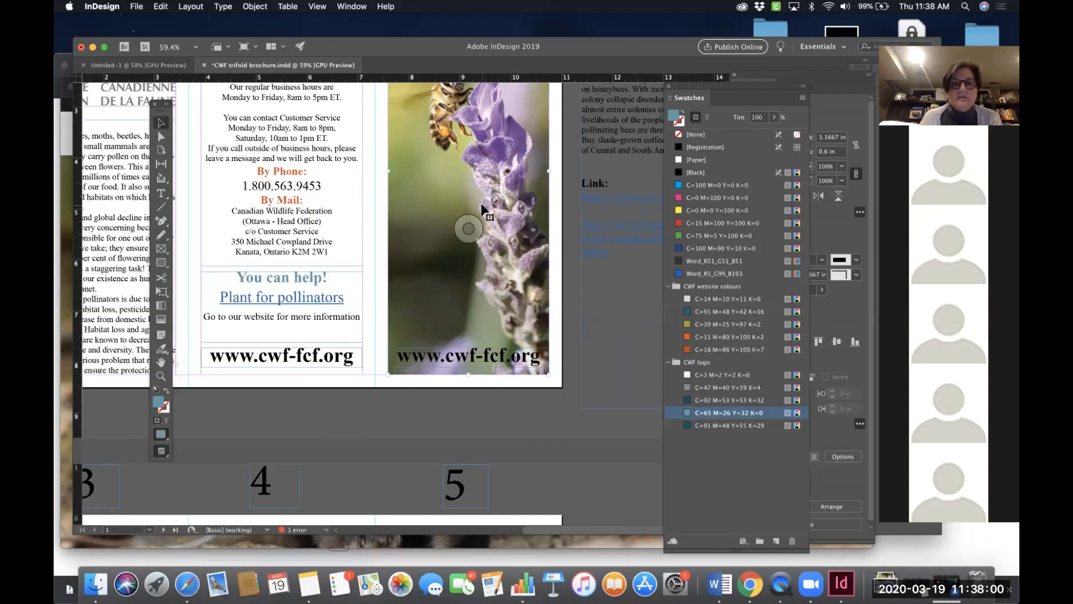
right_click(482, 208)
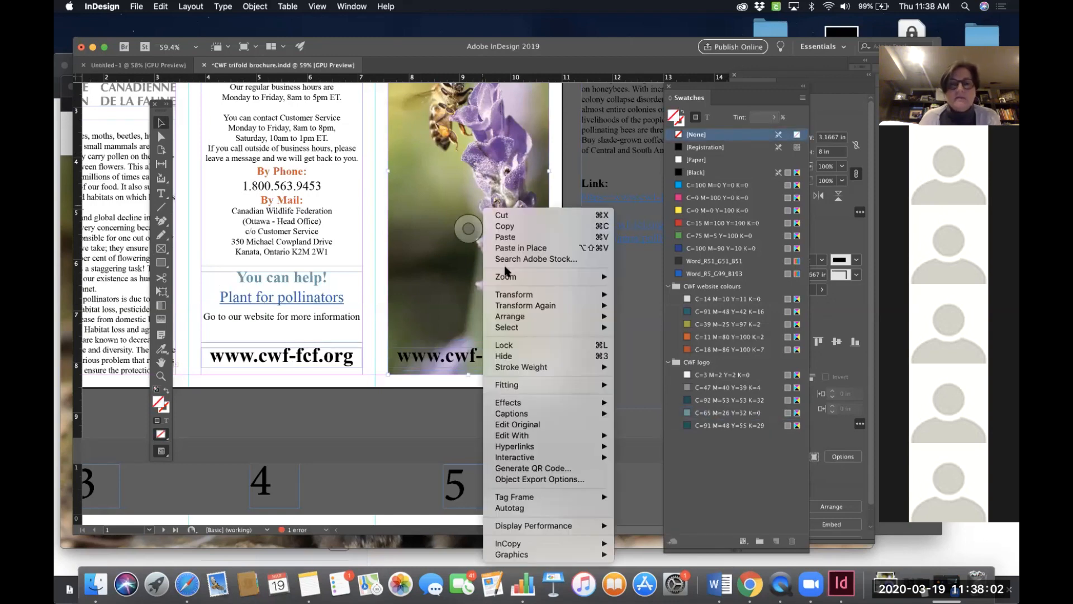
mouse_move(510, 317)
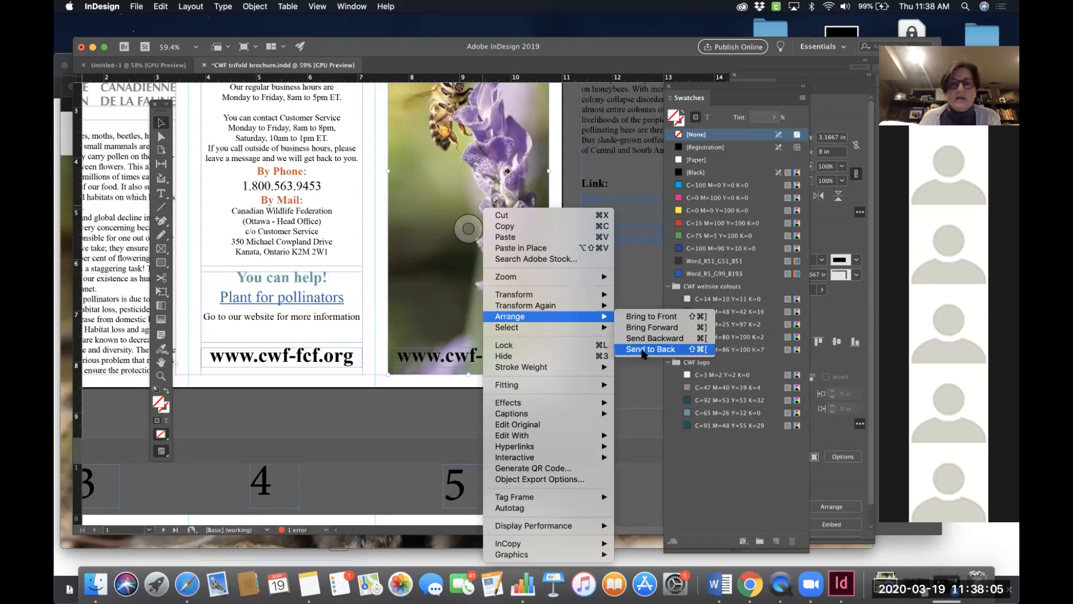
click(643, 350)
- Nudge the bottom colour band upward in small increments
click(537, 350)
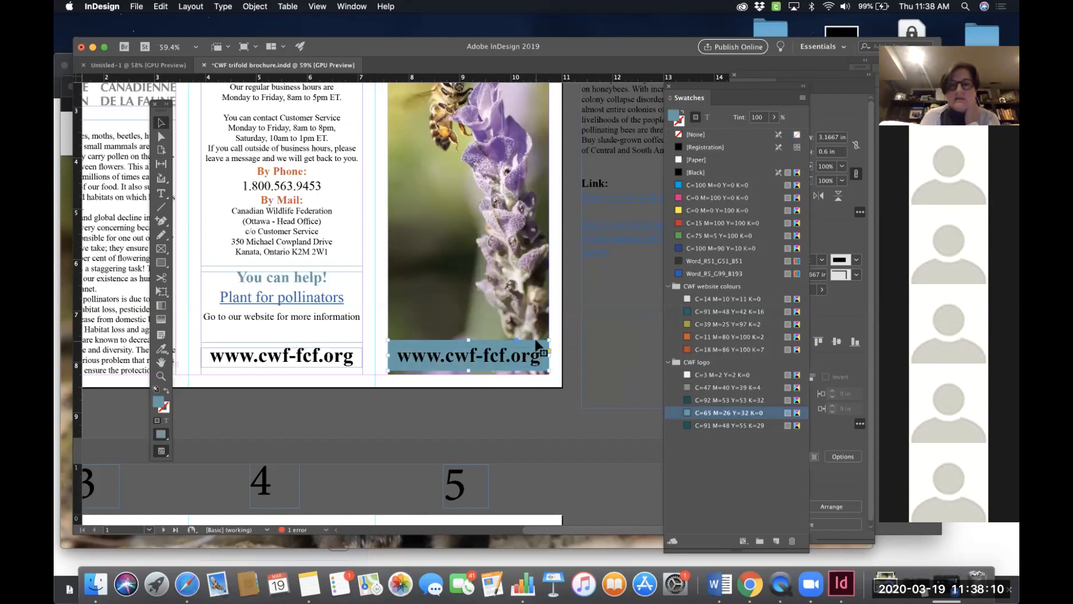
key(Up)
key(Up)
key(Up)
key(Up)
key(Up)
key(Up)
key(Up)
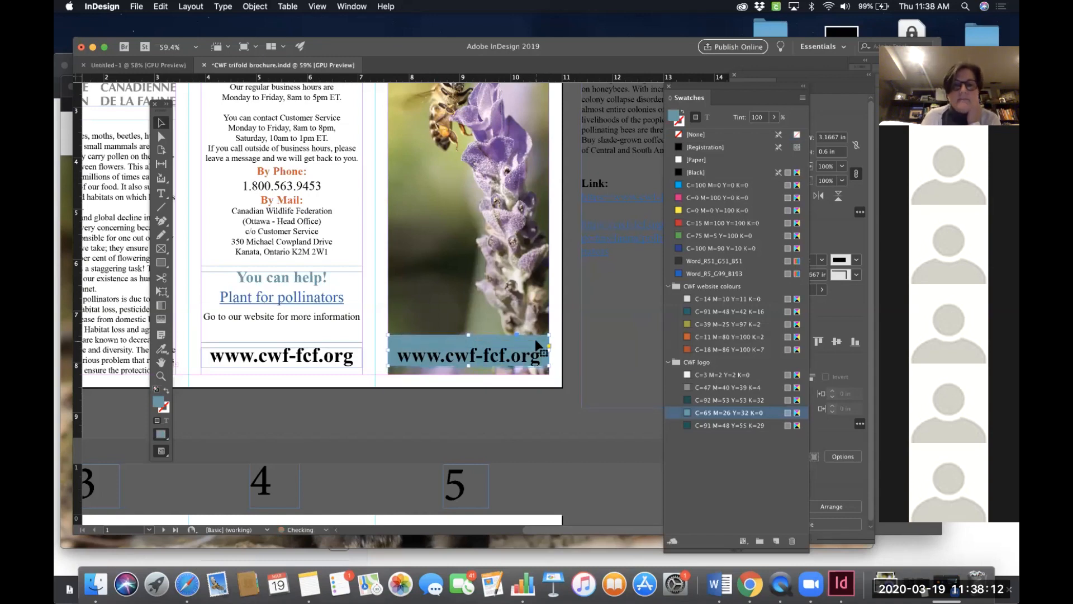
key(Up)
key(Up)
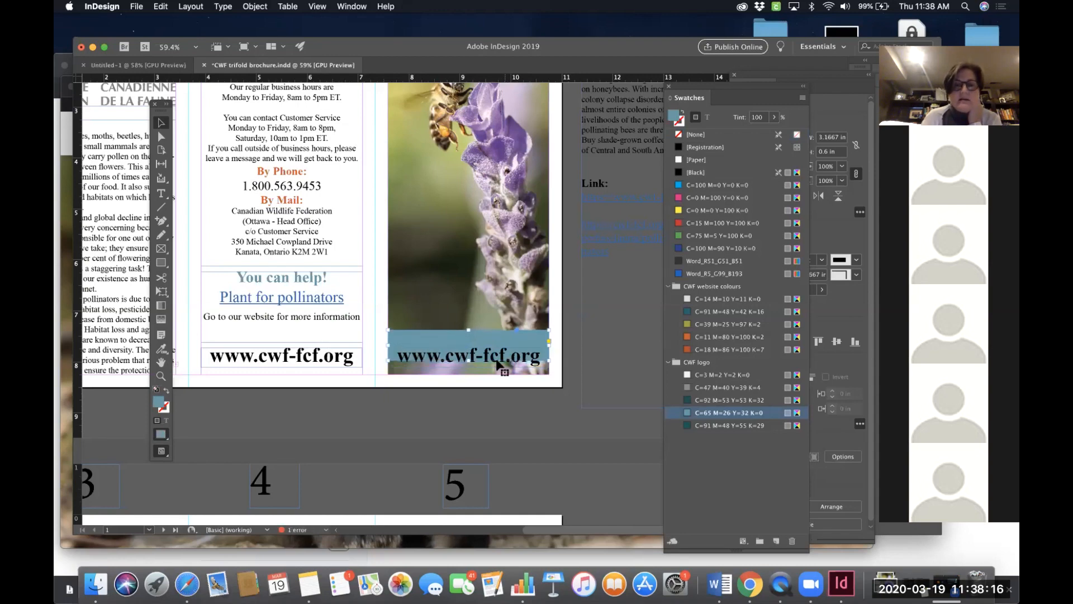
click(522, 365)
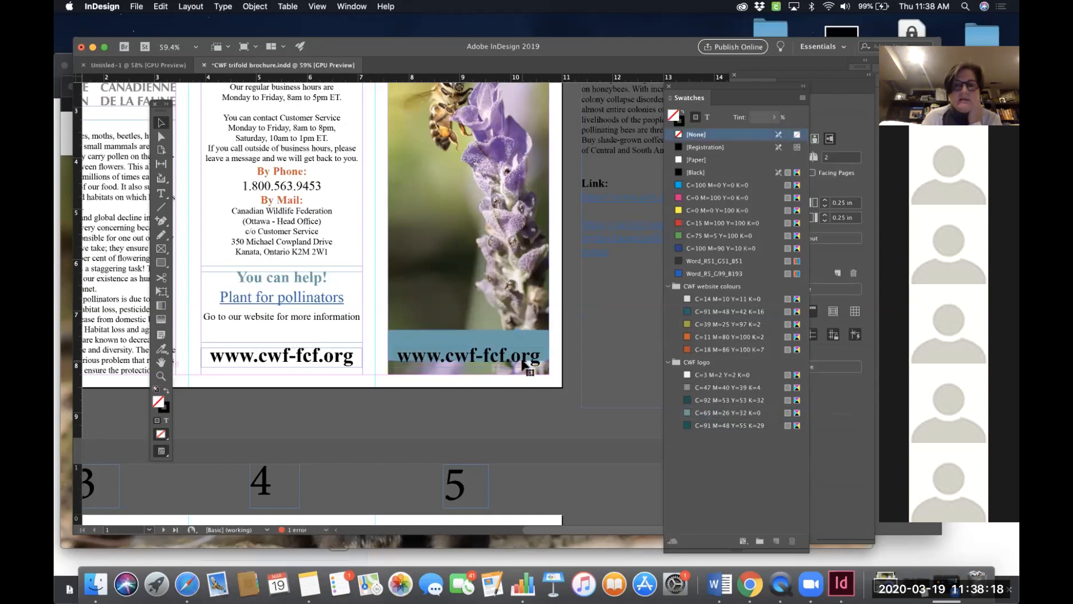
key(Up)
key(Up)
key(Up)
key(Up)
key(Up)
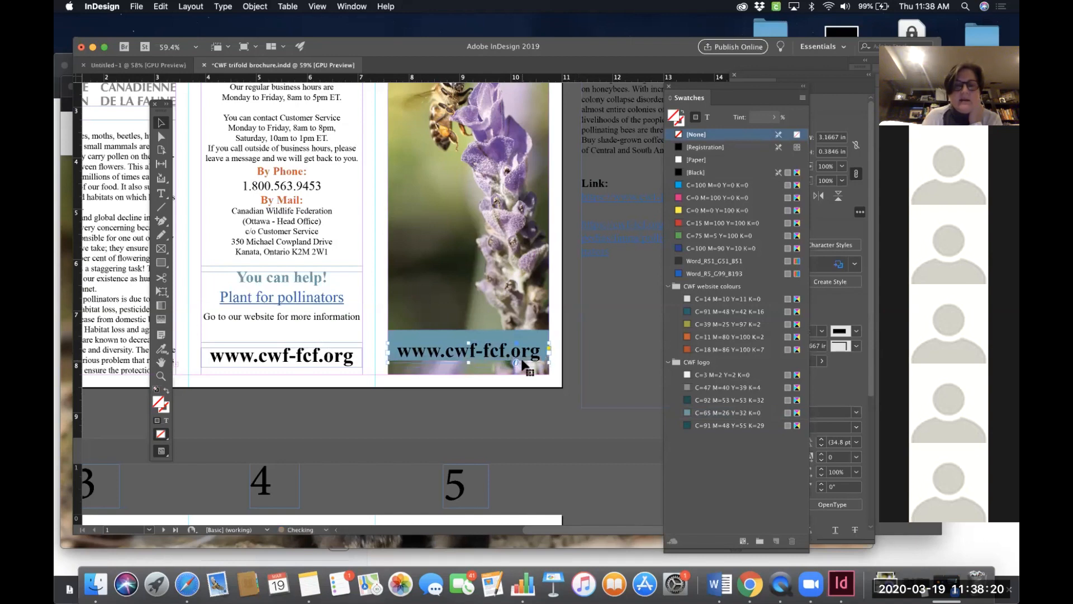
key(Up)
key(Up)
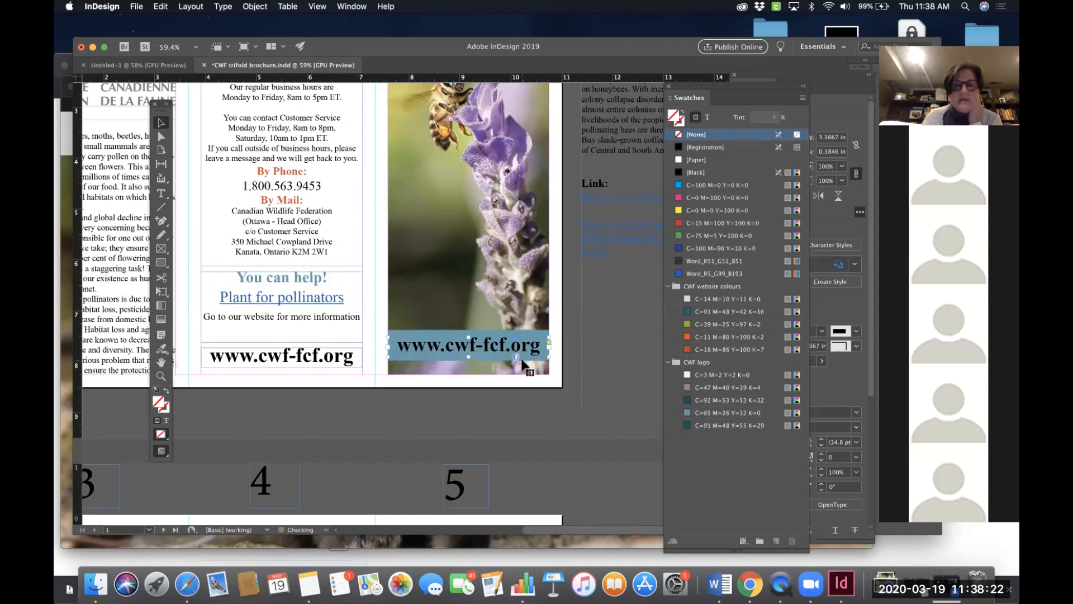
click(569, 297)
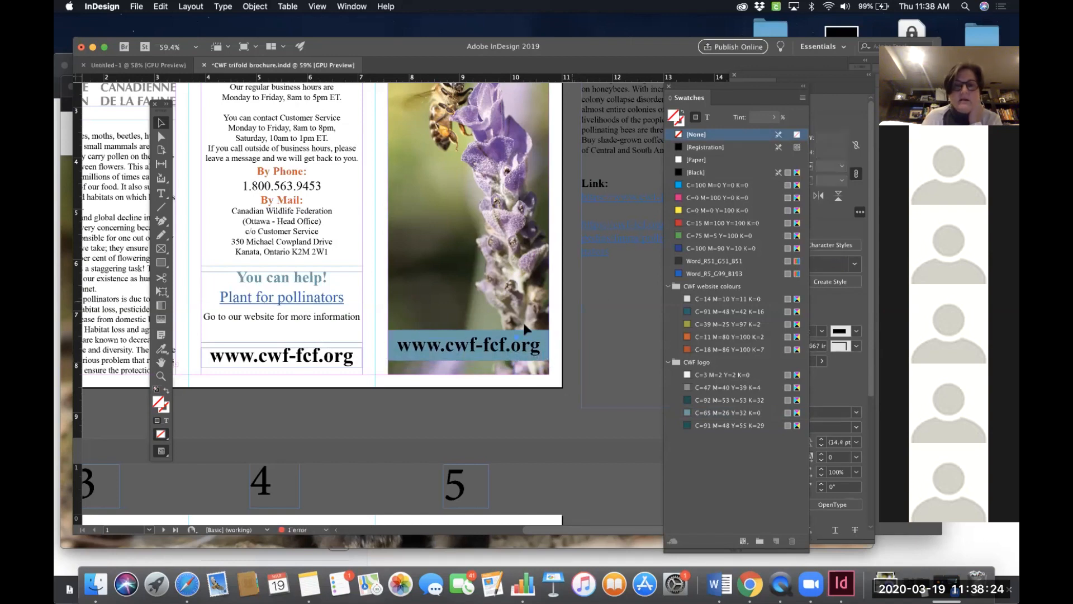
triple_click(482, 351)
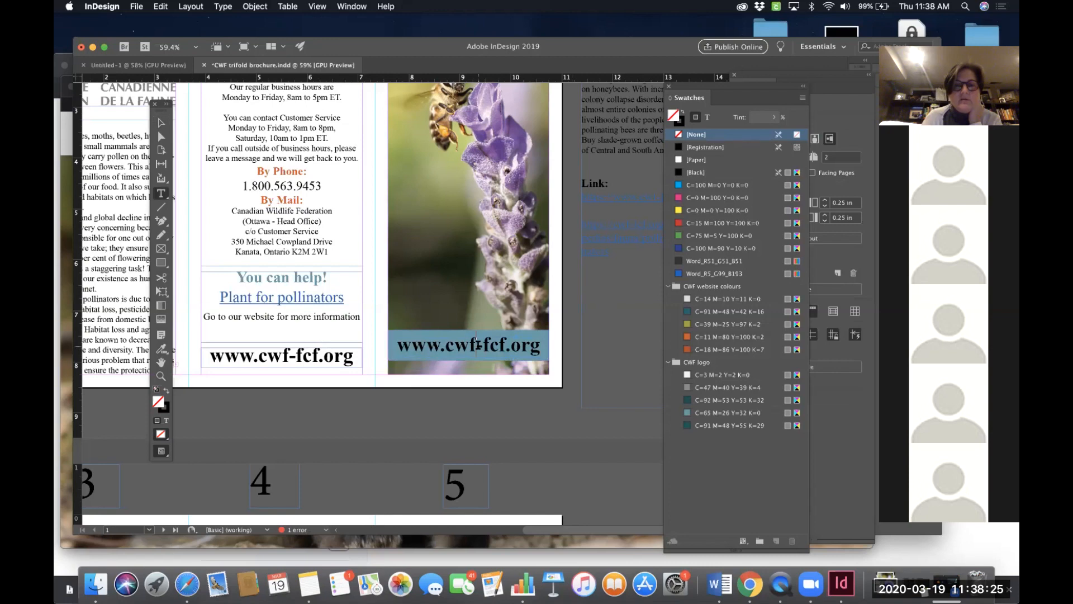
click(696, 159)
click(578, 250)
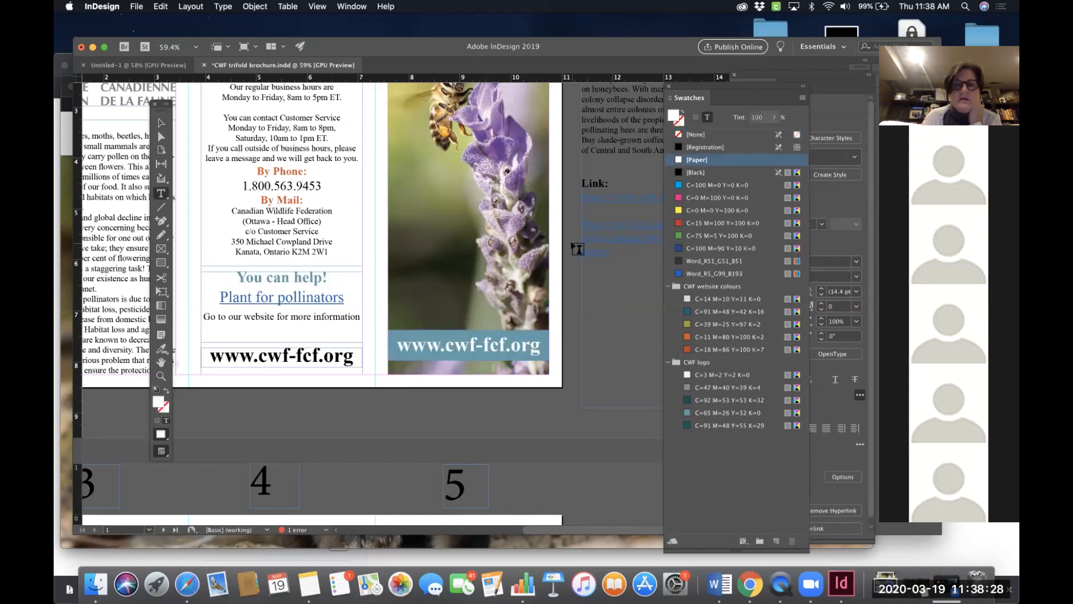
scroll(575, 247, up, 5)
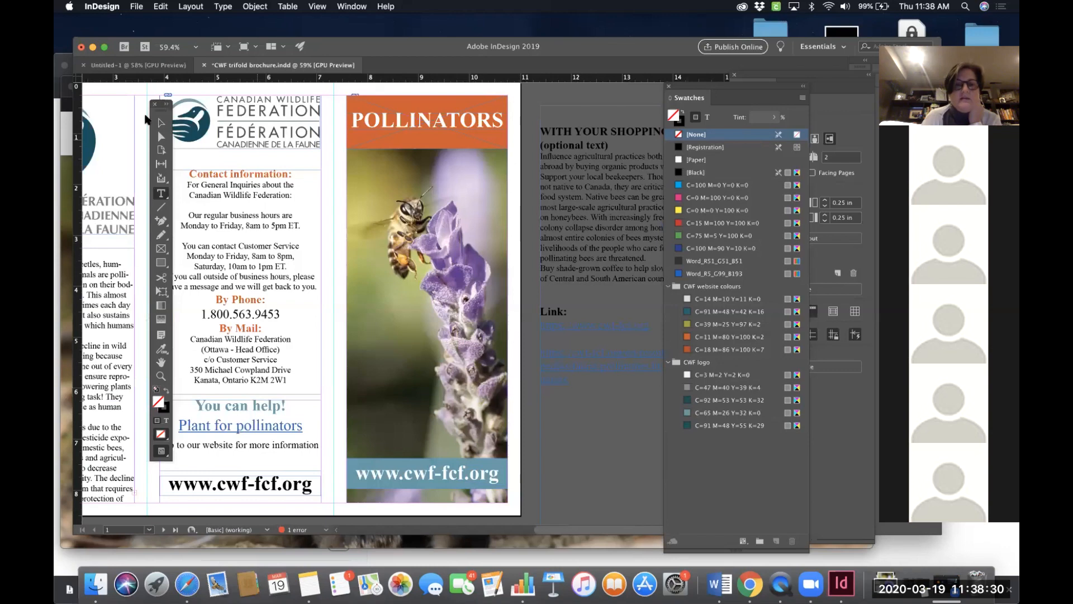
click(161, 122)
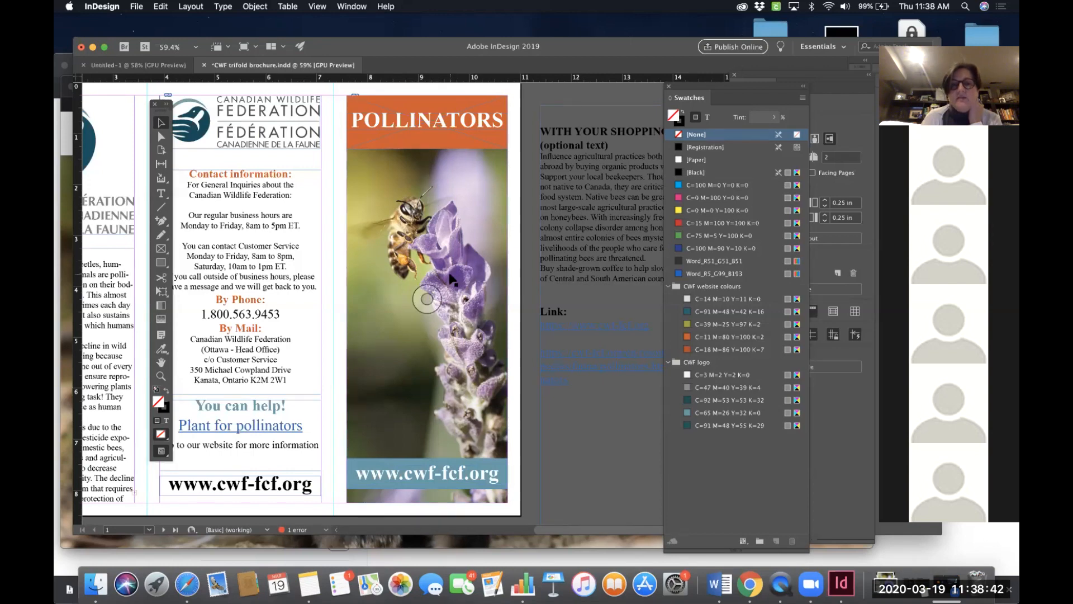
scroll(442, 335, down, 2)
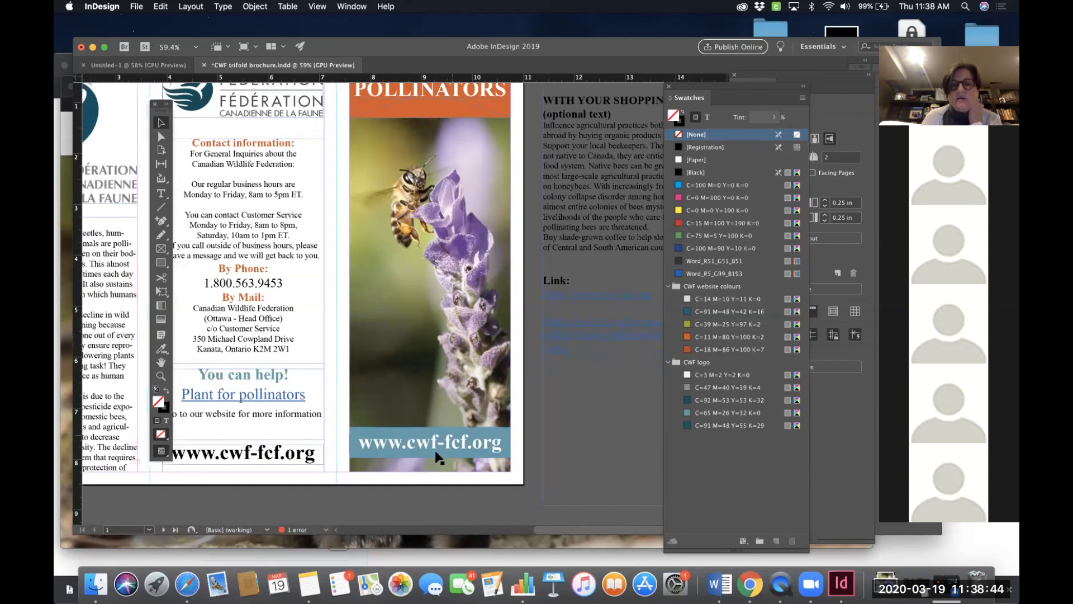
scroll(437, 442, left, 5)
scroll(437, 441, up, 2)
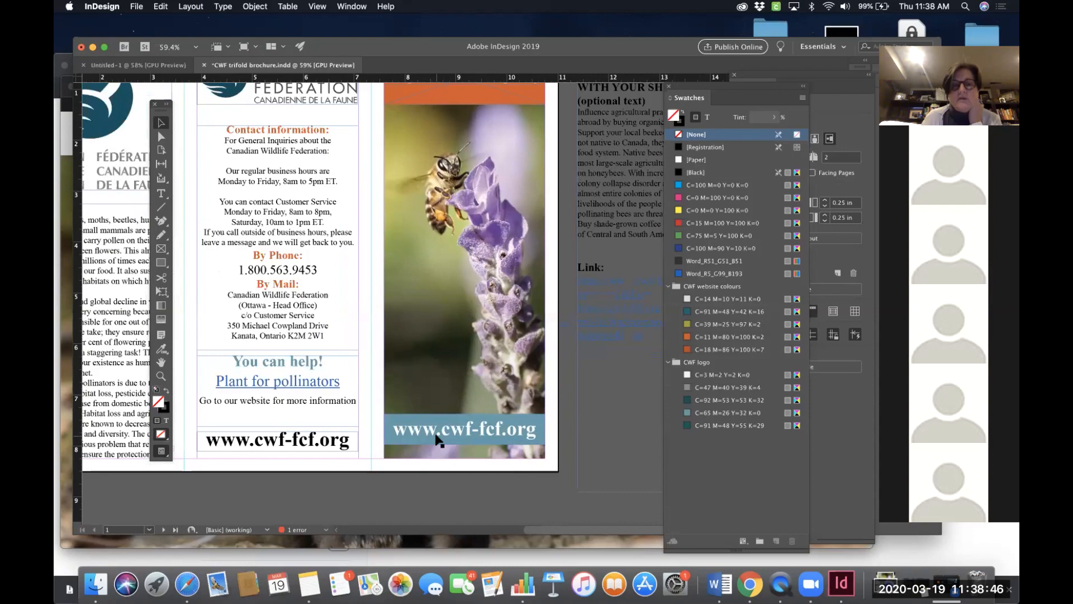
scroll(436, 439, down, 6)
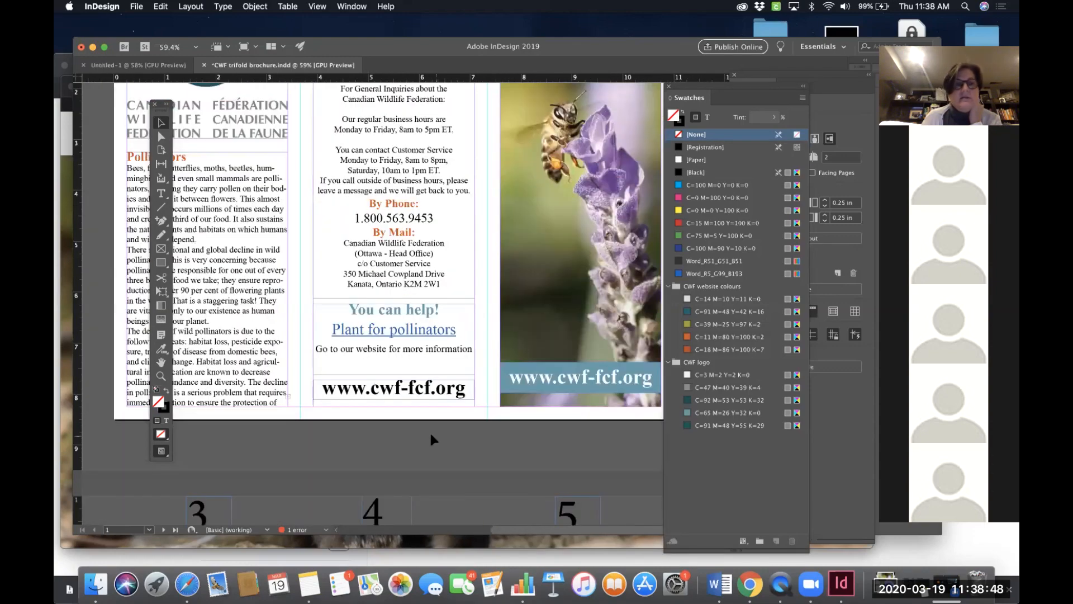
click(161, 247)
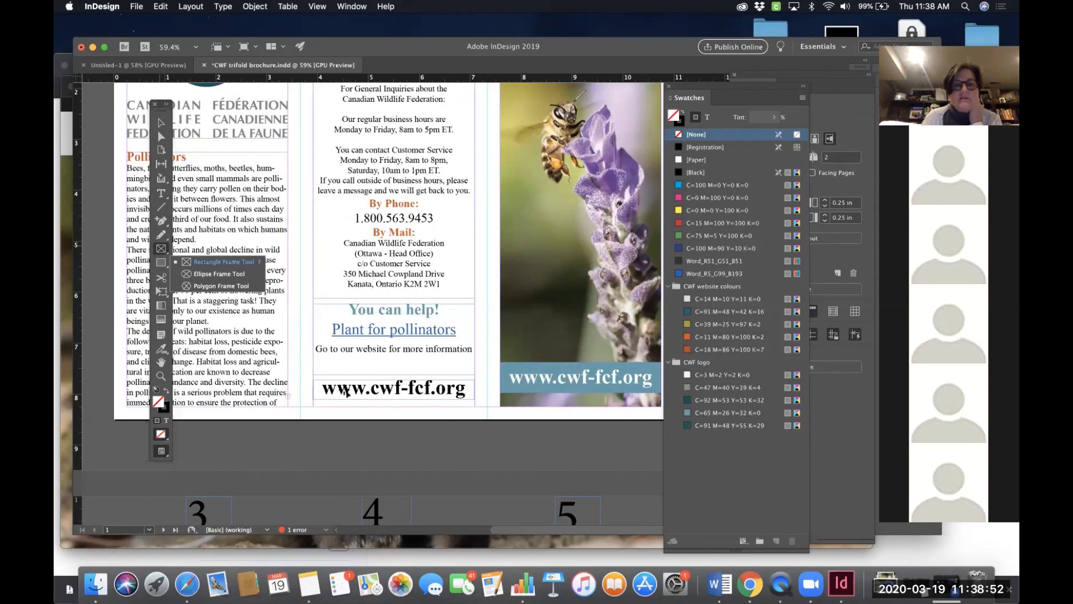
drag(313, 370, 475, 409)
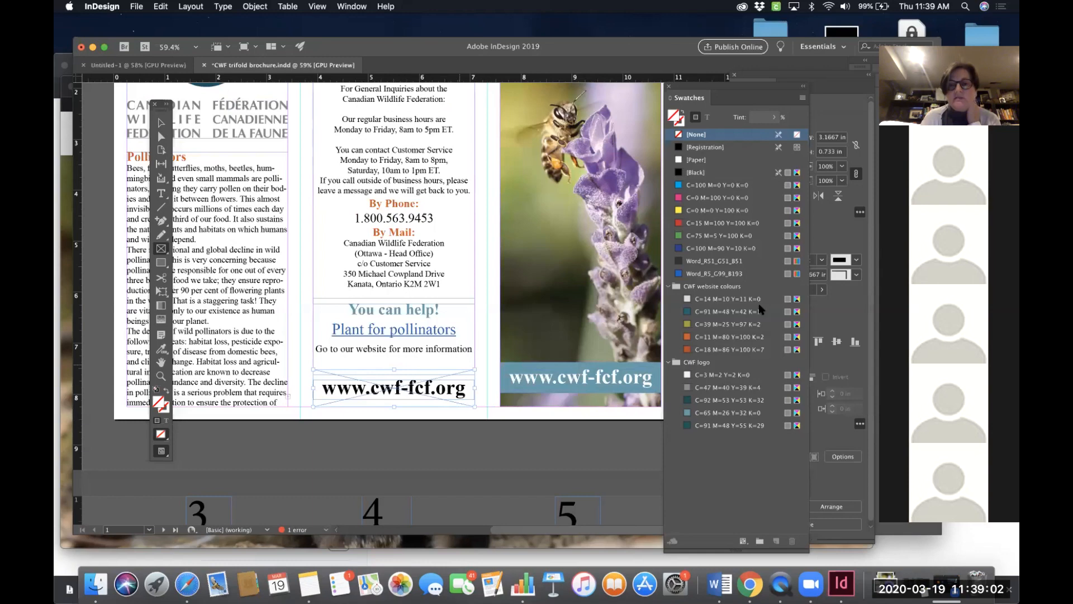
click(710, 412)
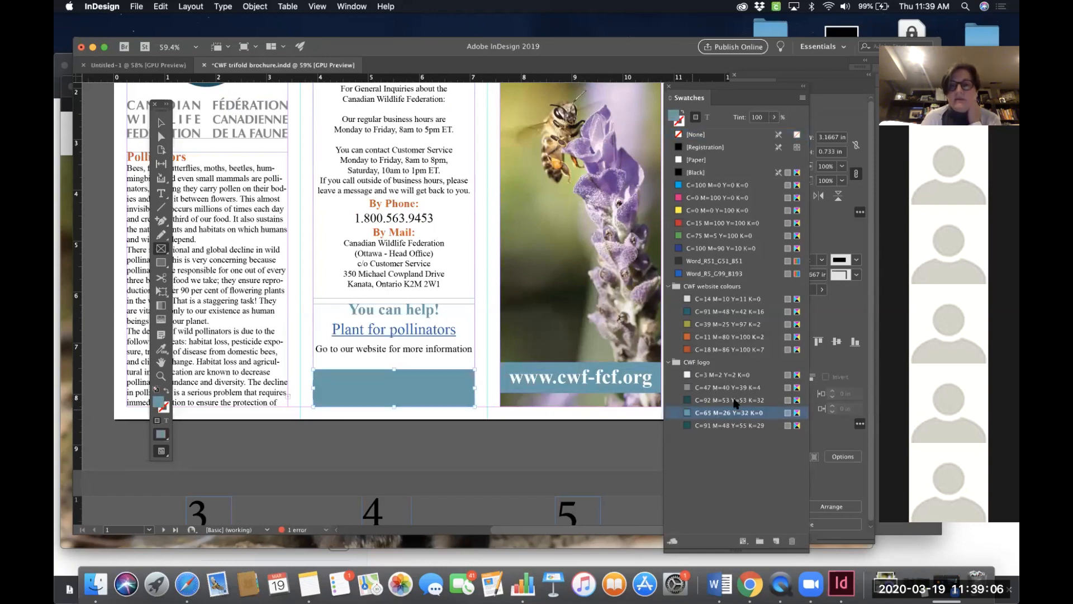
- Send the new middle-panel colour band to the back, behind the URL text
right_click(411, 383)
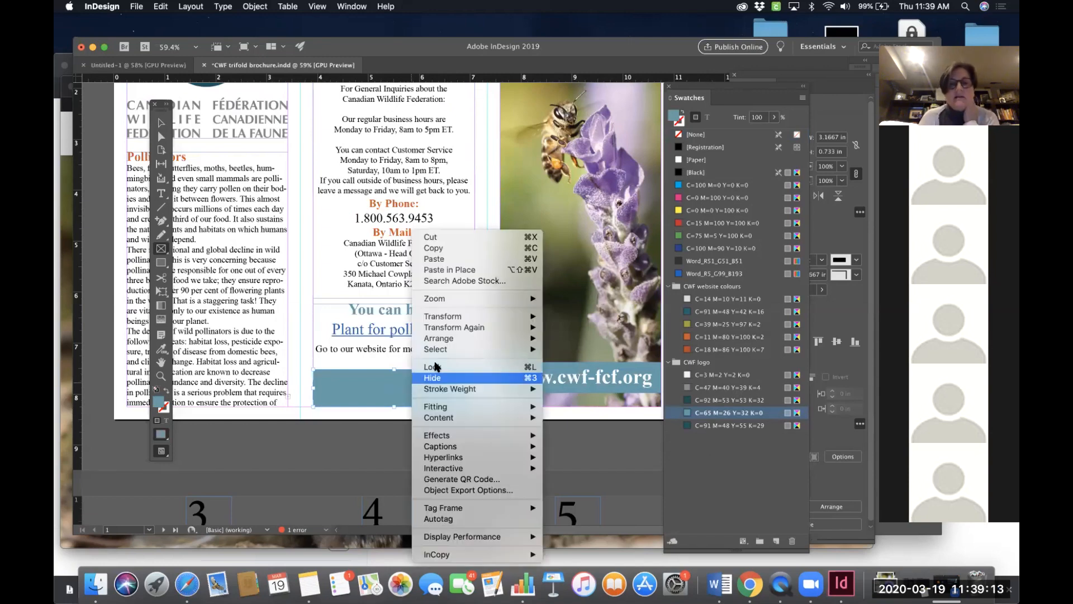
mouse_move(450, 342)
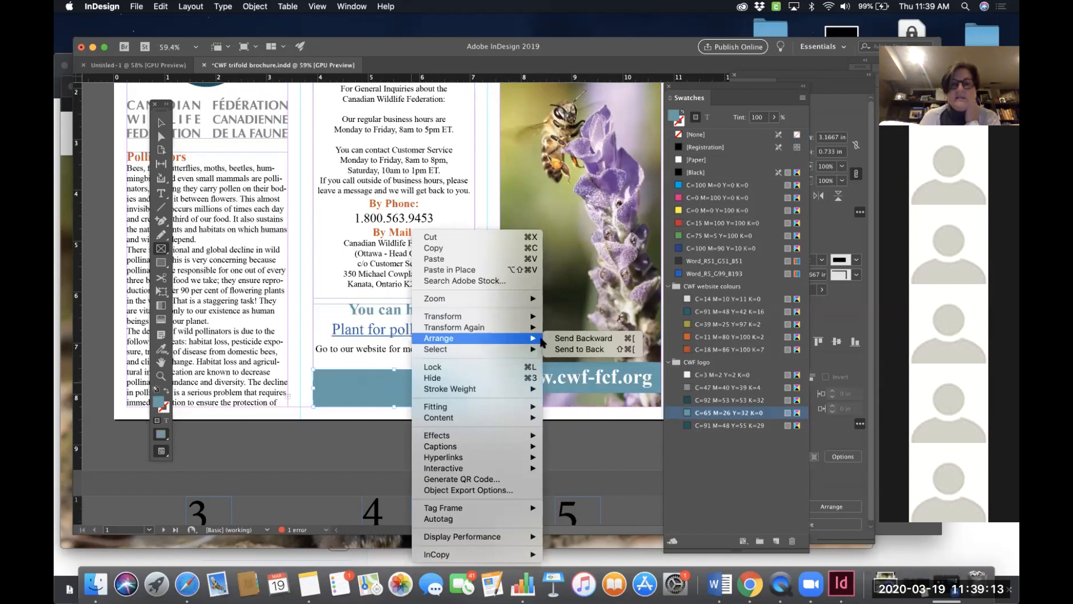
click(570, 350)
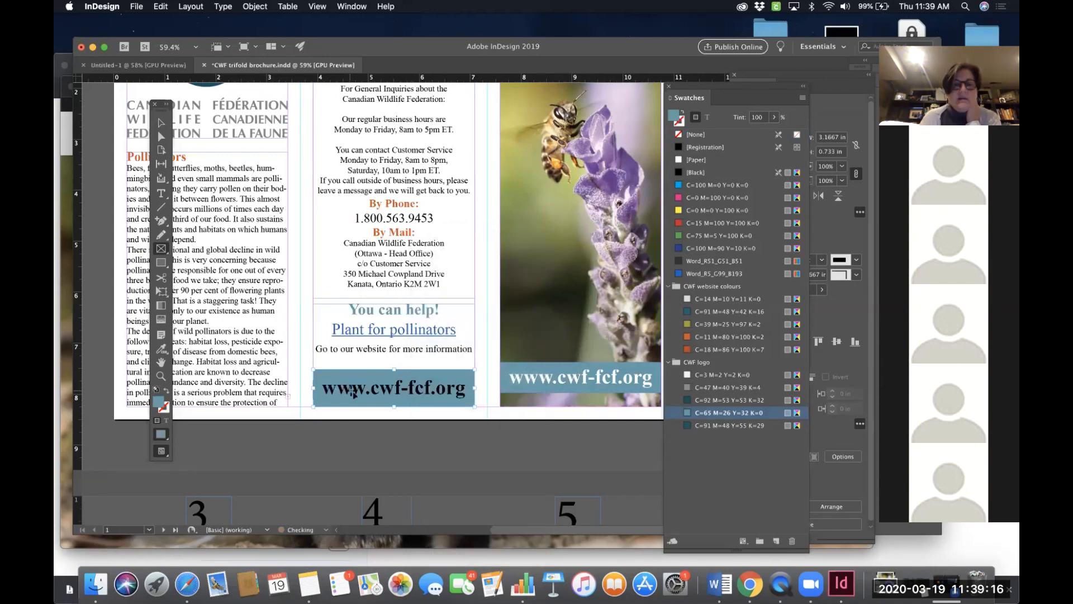
click(161, 194)
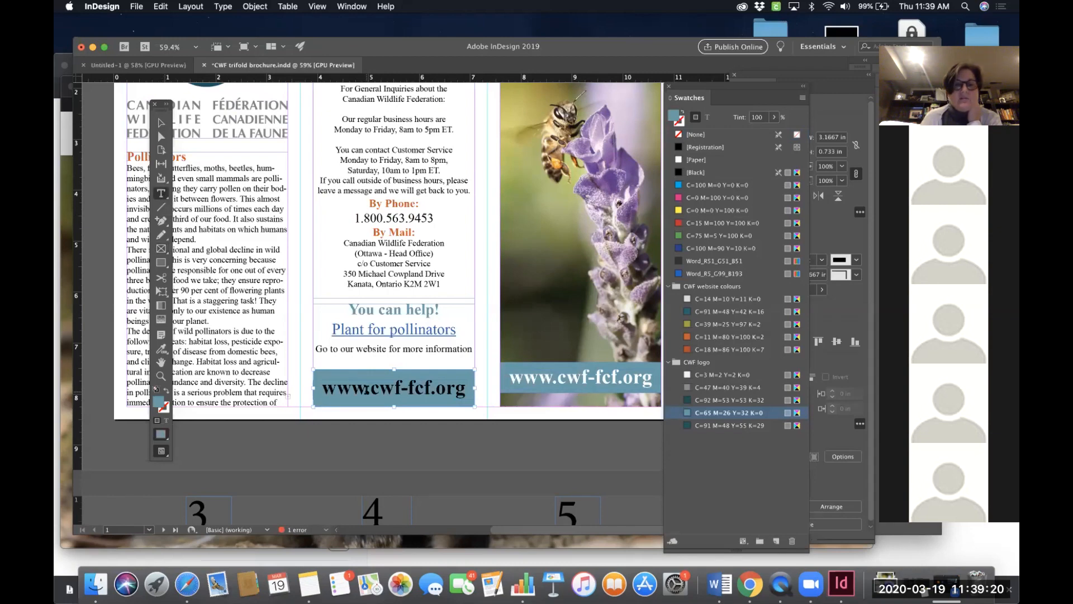
triple_click(366, 390)
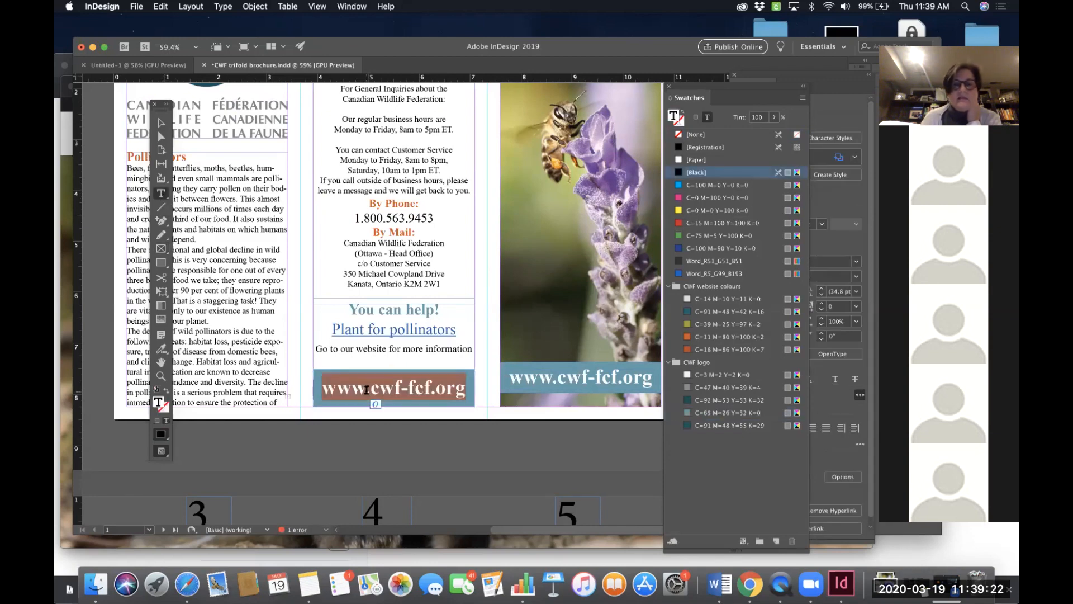
click(698, 161)
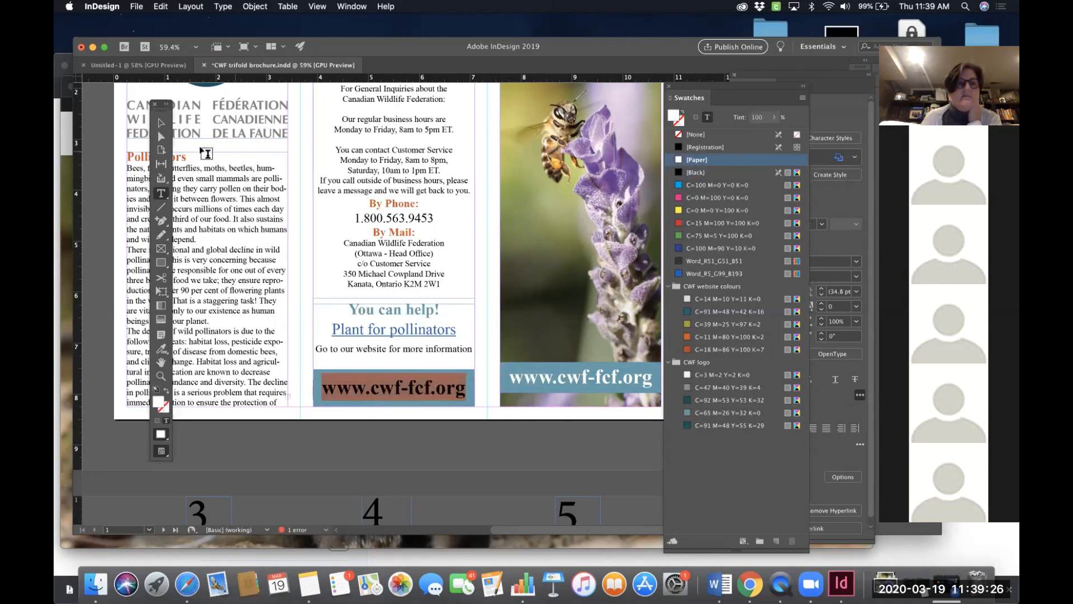
click(162, 122)
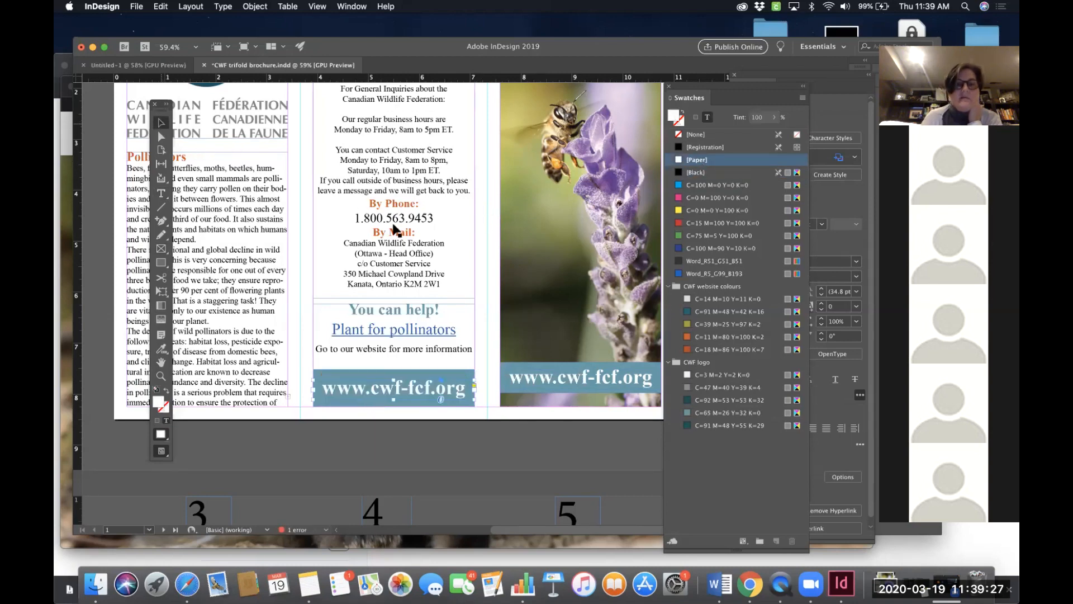
click(484, 254)
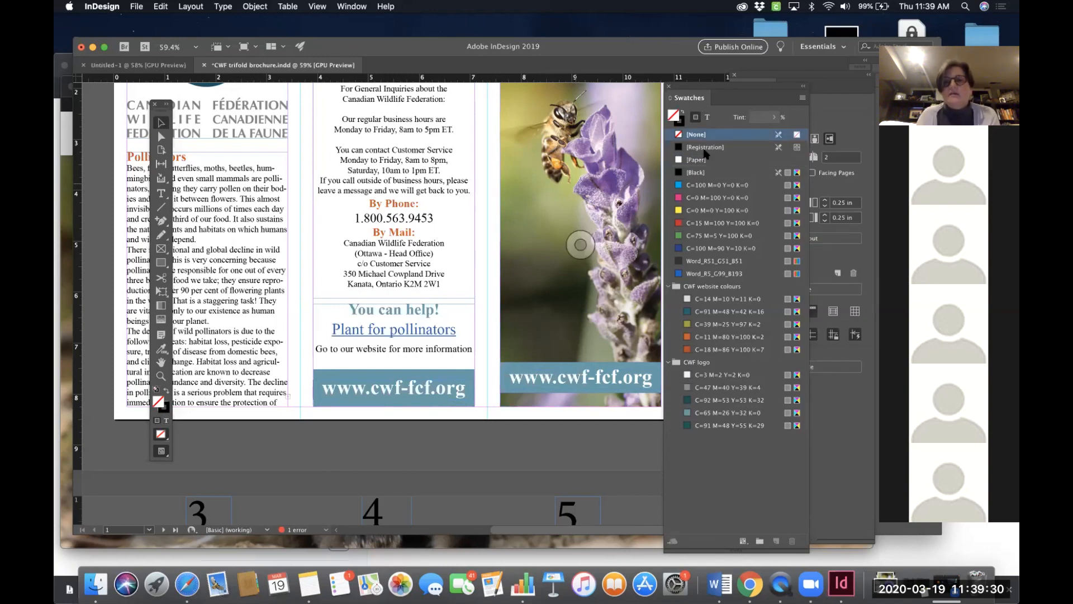
- Dock the Swatches panel as a tab beside the Properties panel
click(803, 87)
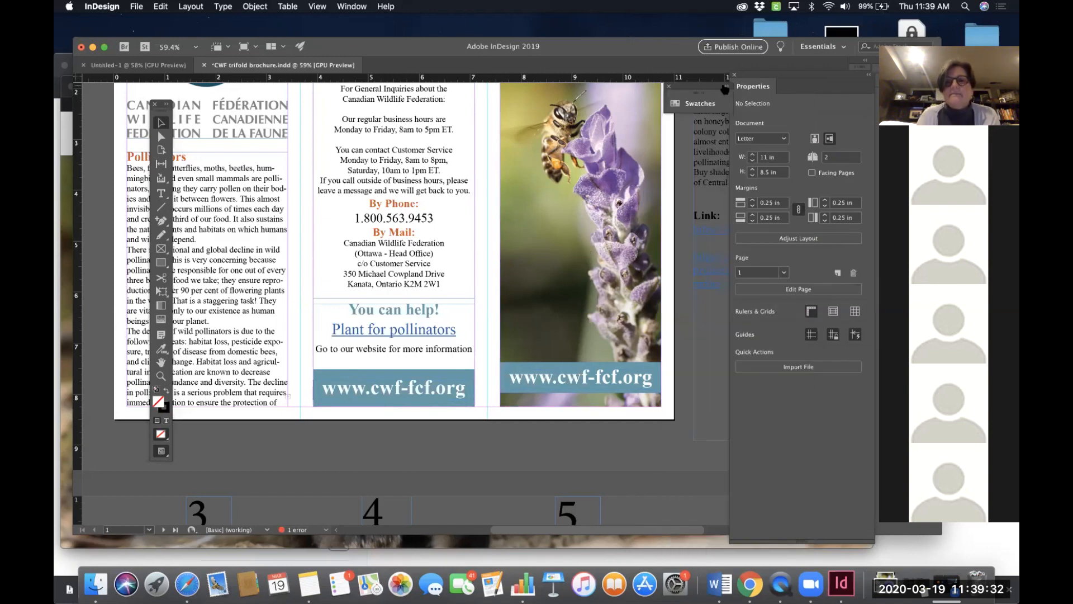
drag(804, 93, 769, 90)
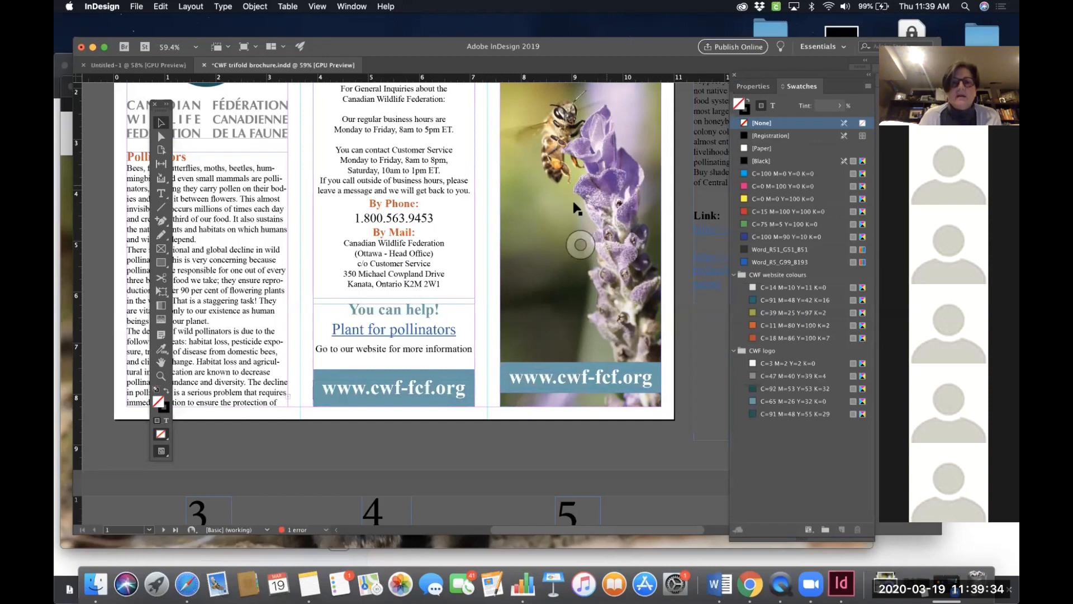
click(767, 89)
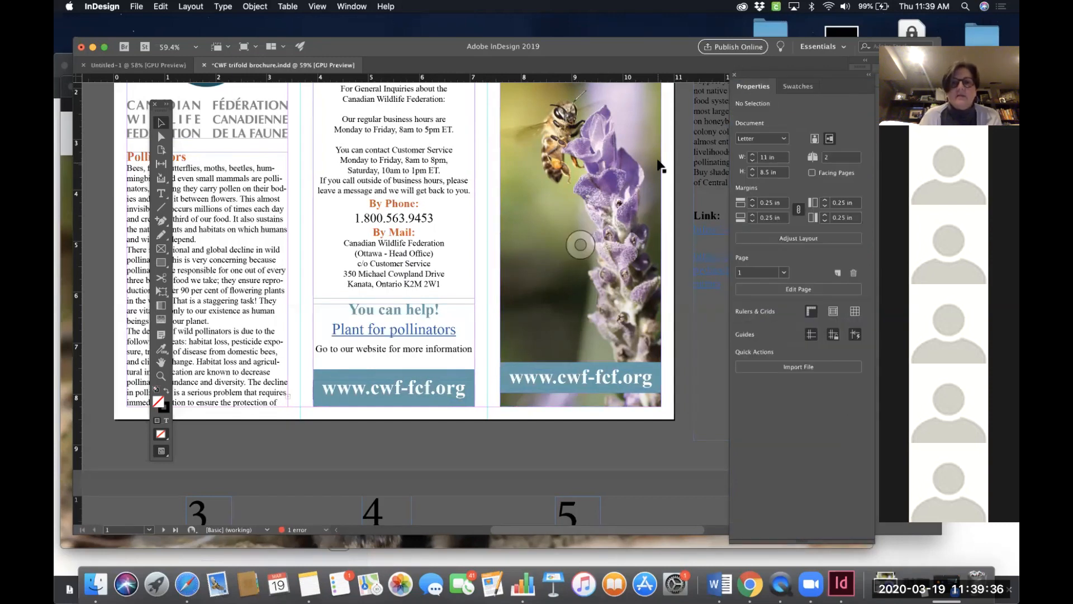
- Review the brochure's outside and inside pages to check the new colour bands and headings
scroll(659, 167, up, 2)
scroll(659, 168, left, 3)
scroll(659, 164, up, 3)
scroll(659, 165, right, 1)
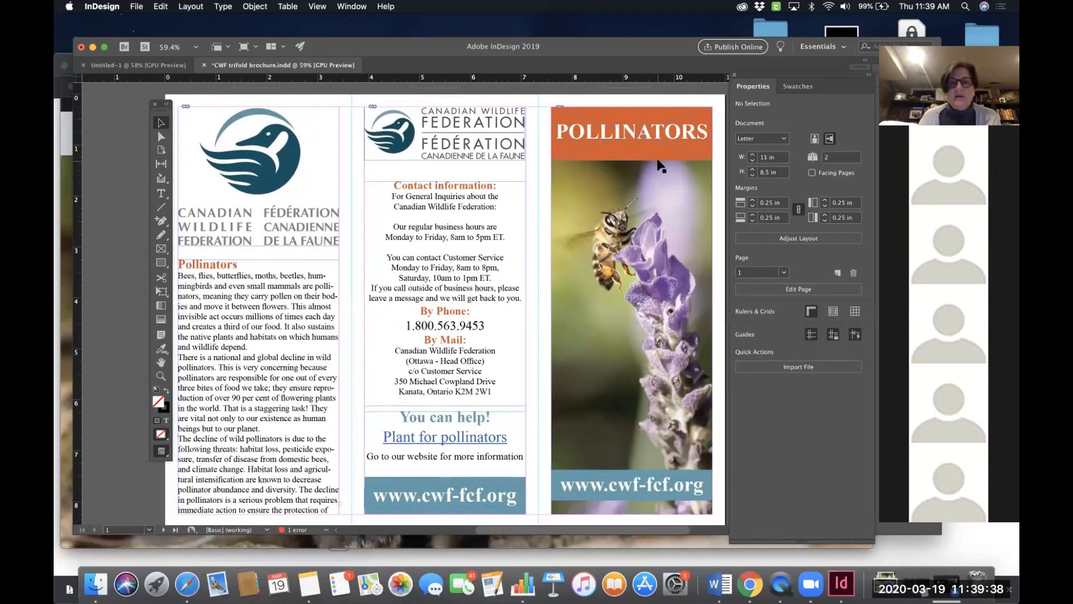
scroll(658, 166, down, 10)
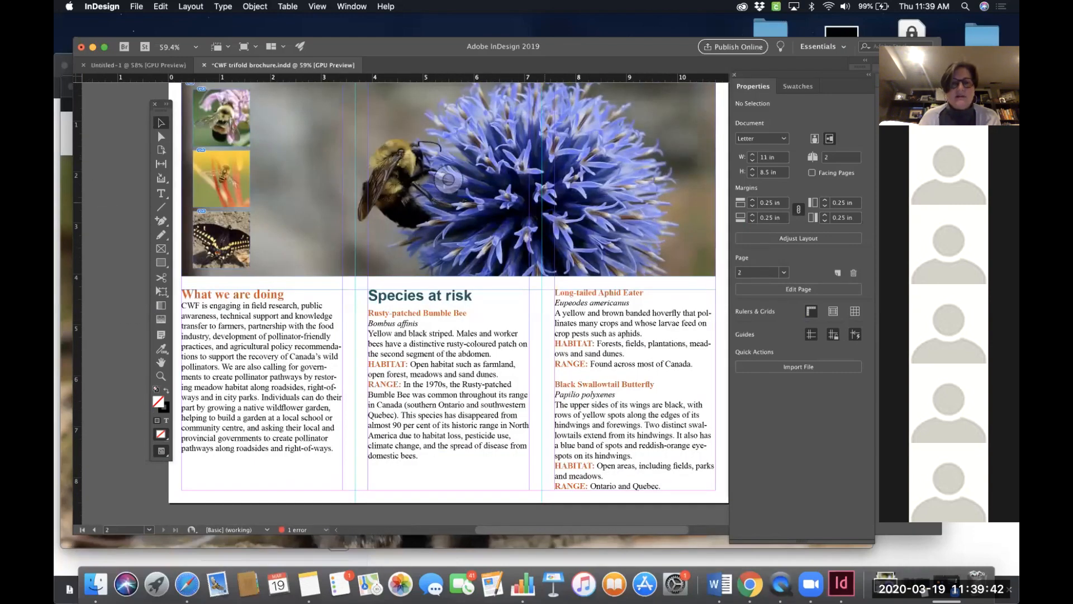
scroll(658, 165, left, 2)
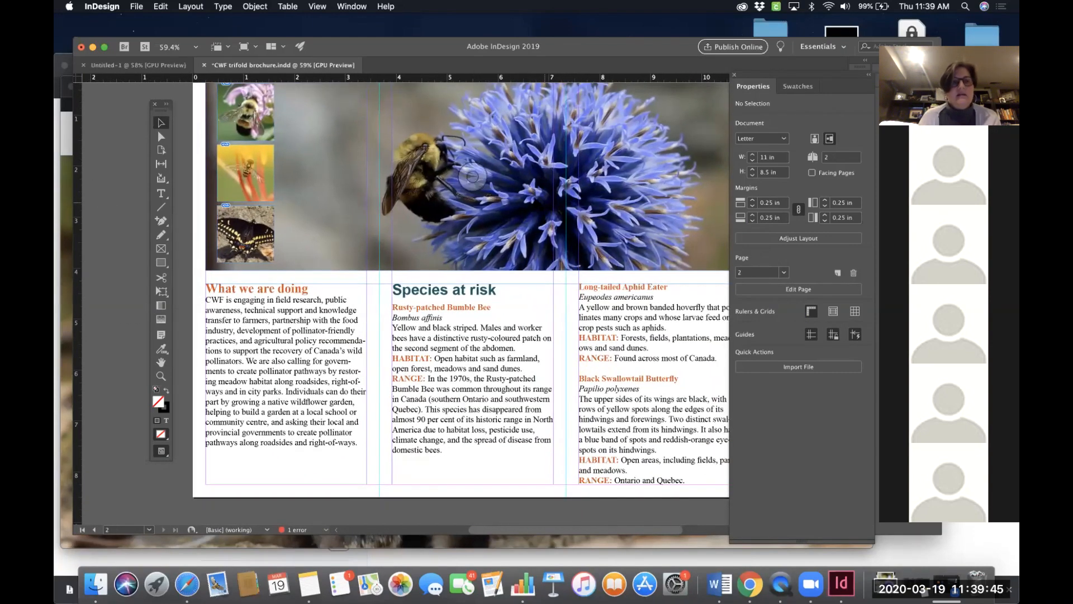
scroll(460, 296, up, 1)
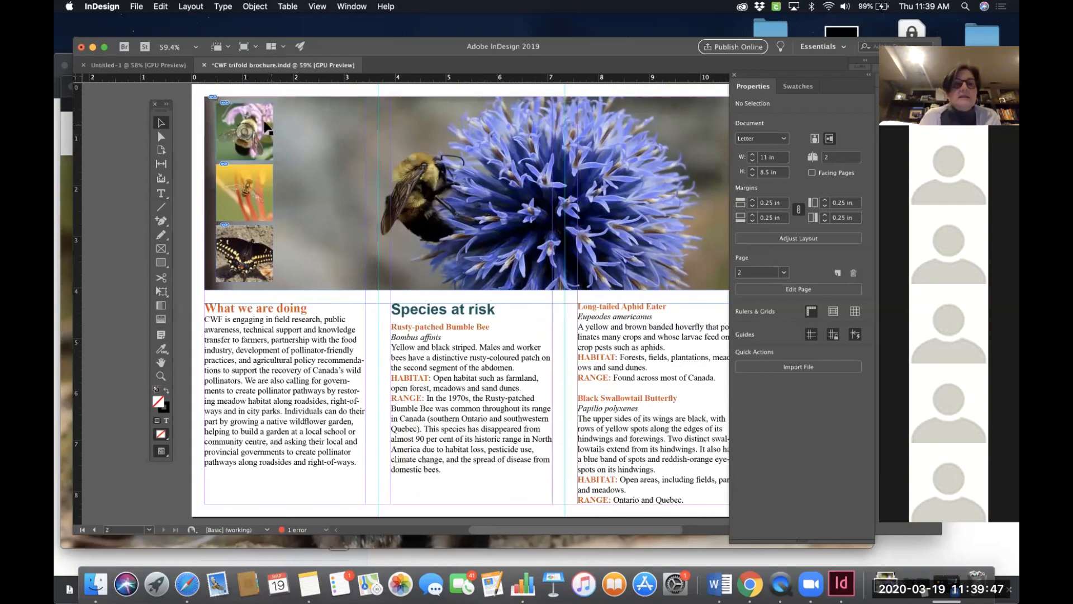
click(248, 135)
click(360, 169)
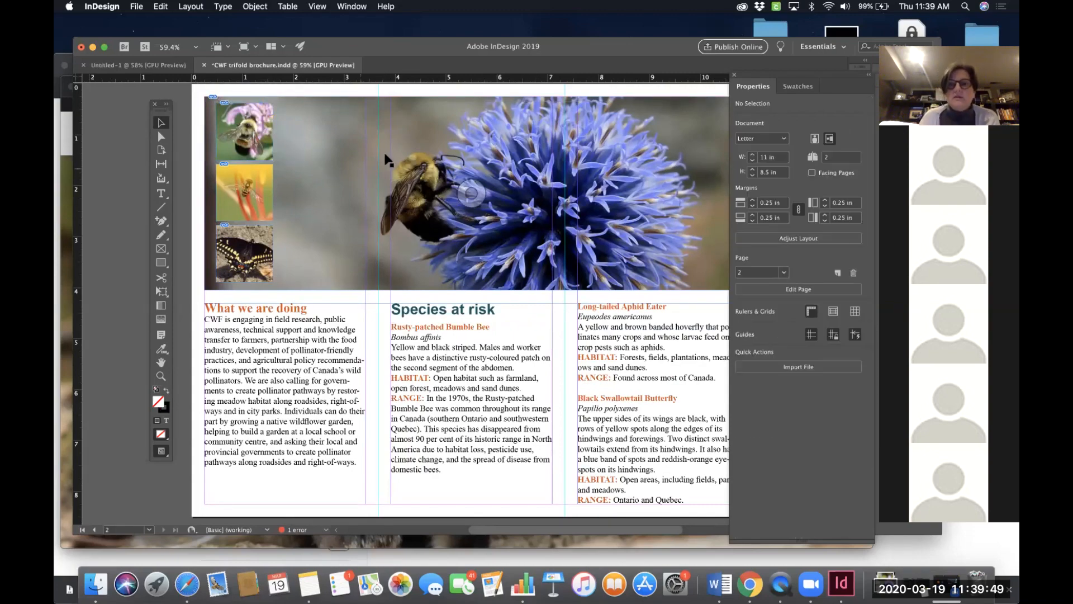
scroll(449, 146, up, 10)
scroll(450, 152, up, 10)
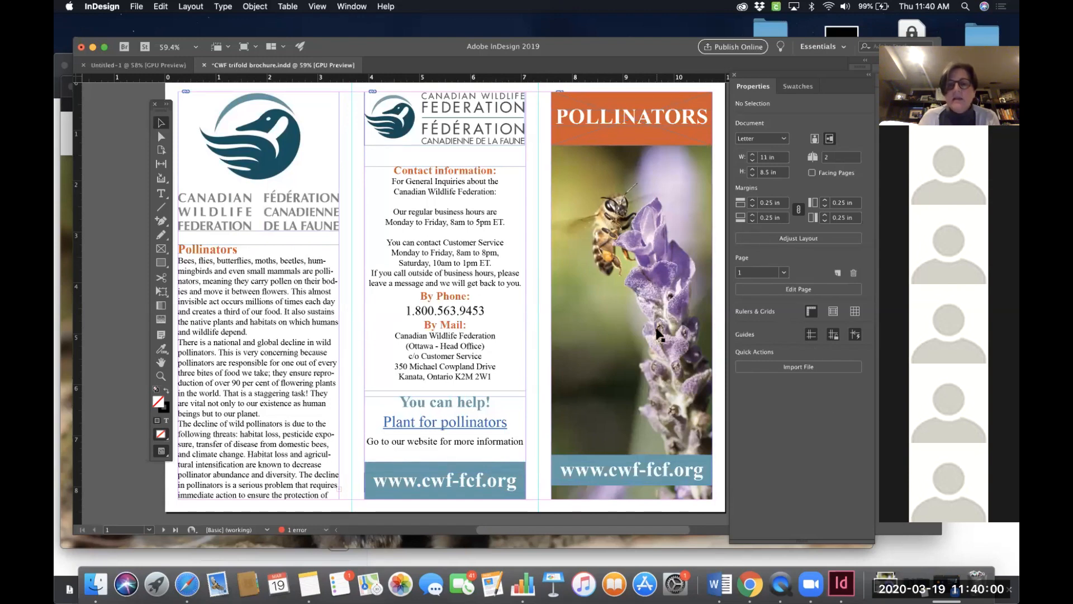
scroll(659, 336, right, 1)
scroll(659, 335, down, 1)
scroll(659, 336, right, 3)
scroll(660, 336, up, 1)
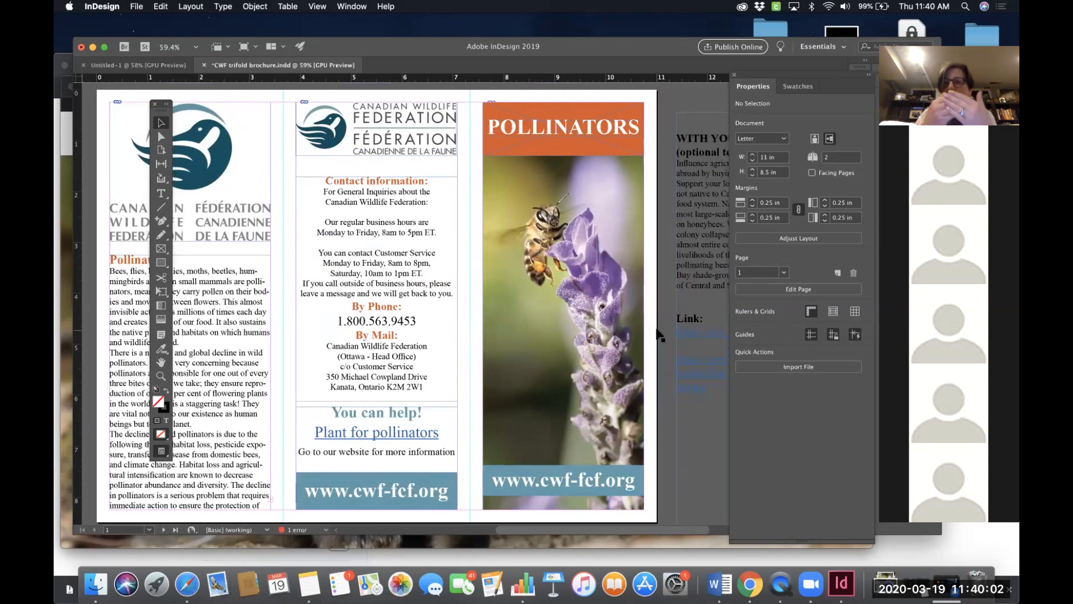
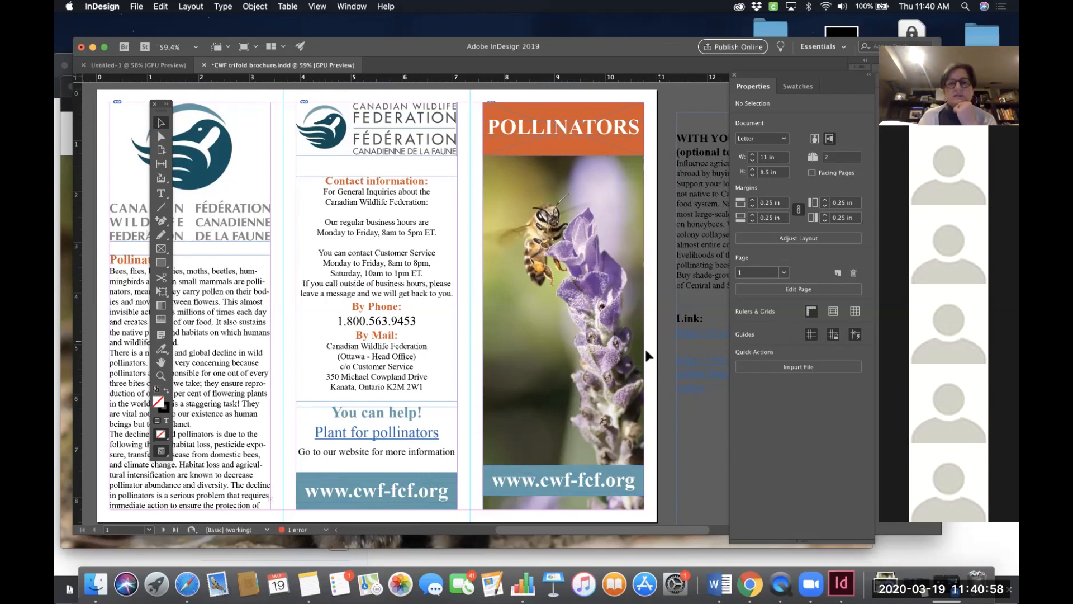
- Examine the middle and right panels' URL bands, briefly selecting the middle URL text frame
scroll(659, 357, down, 2)
scroll(658, 358, right, 2)
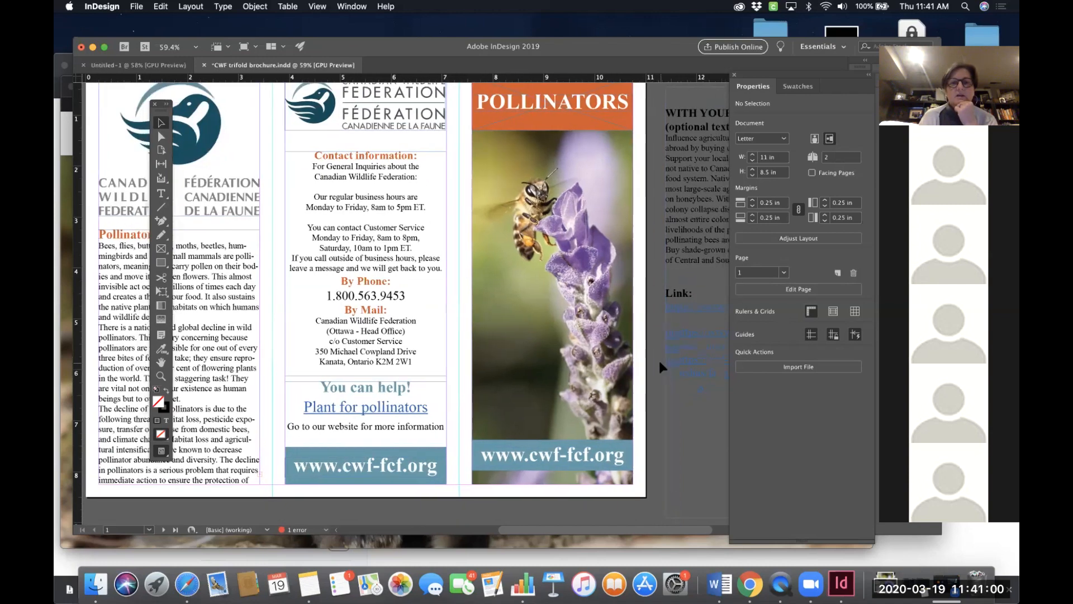
scroll(659, 358, down, 3)
scroll(659, 357, left, 1)
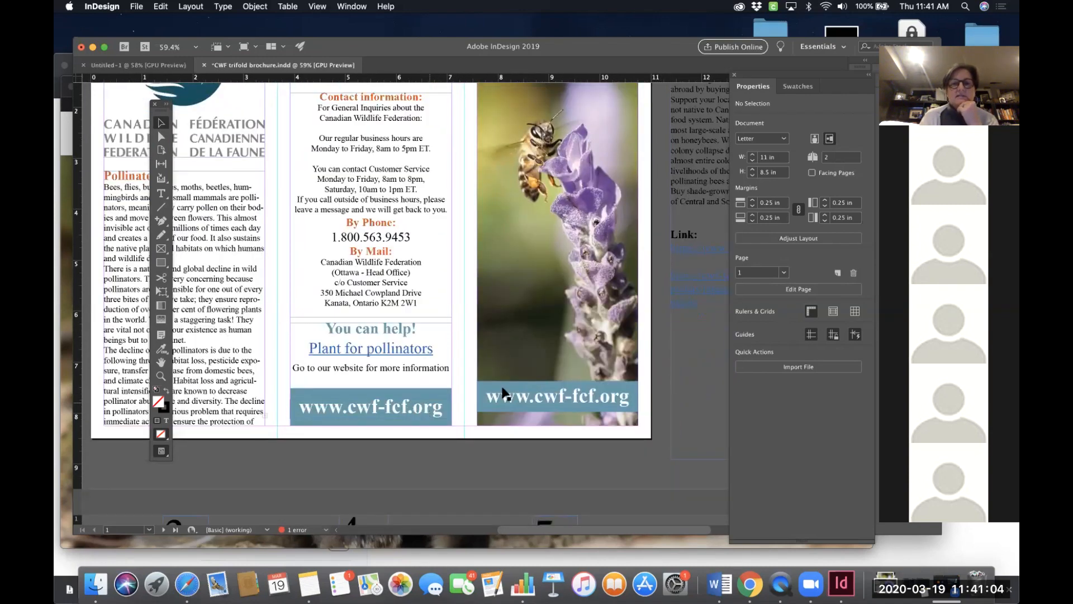
scroll(521, 353, down, 4)
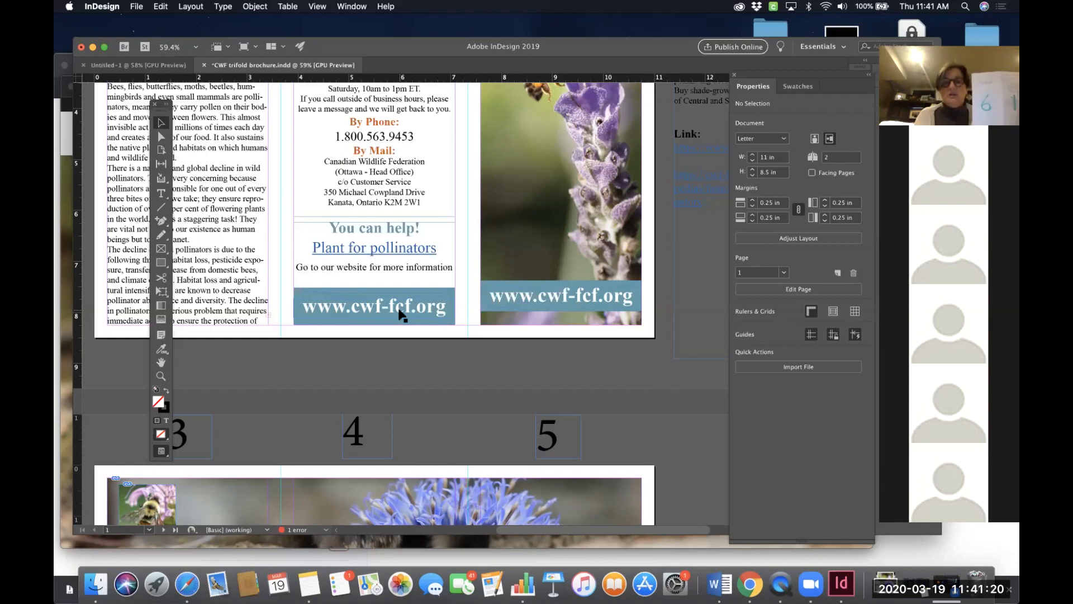
click(422, 302)
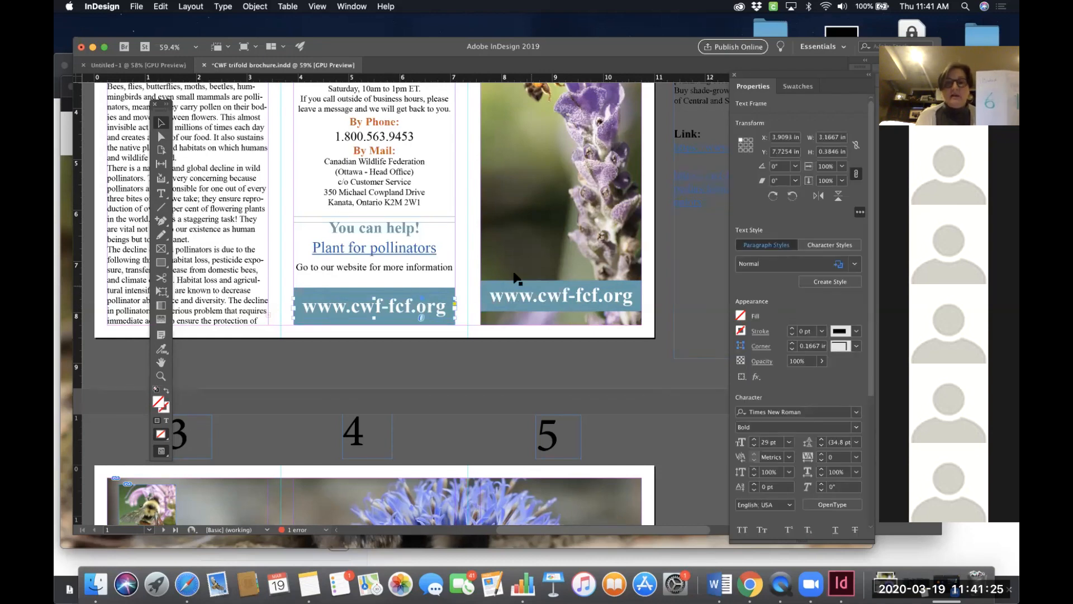
click(662, 256)
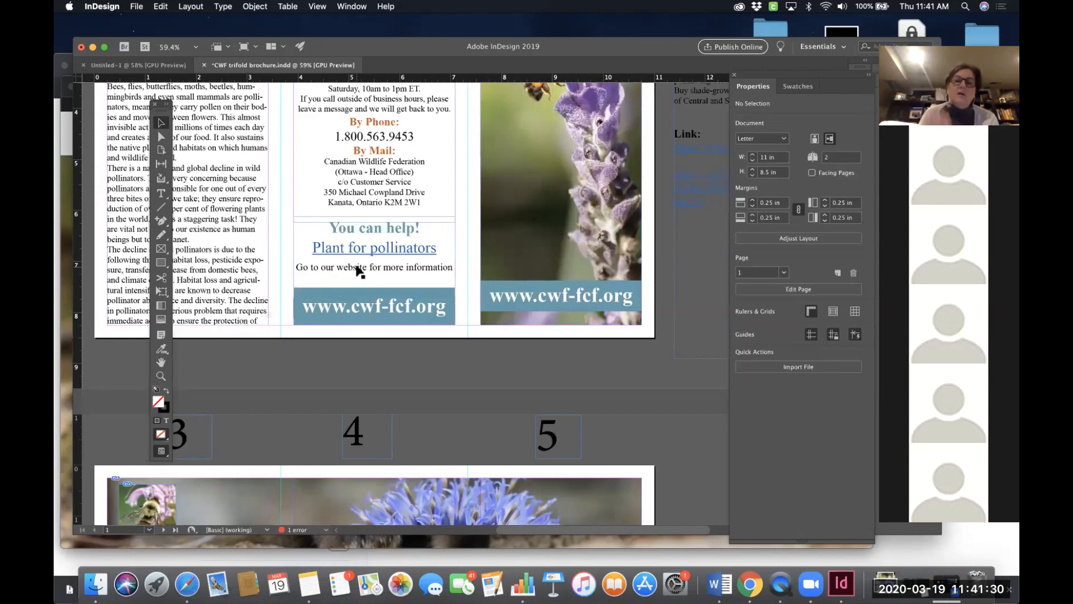
scroll(359, 272, up, 5)
scroll(359, 272, left, 3)
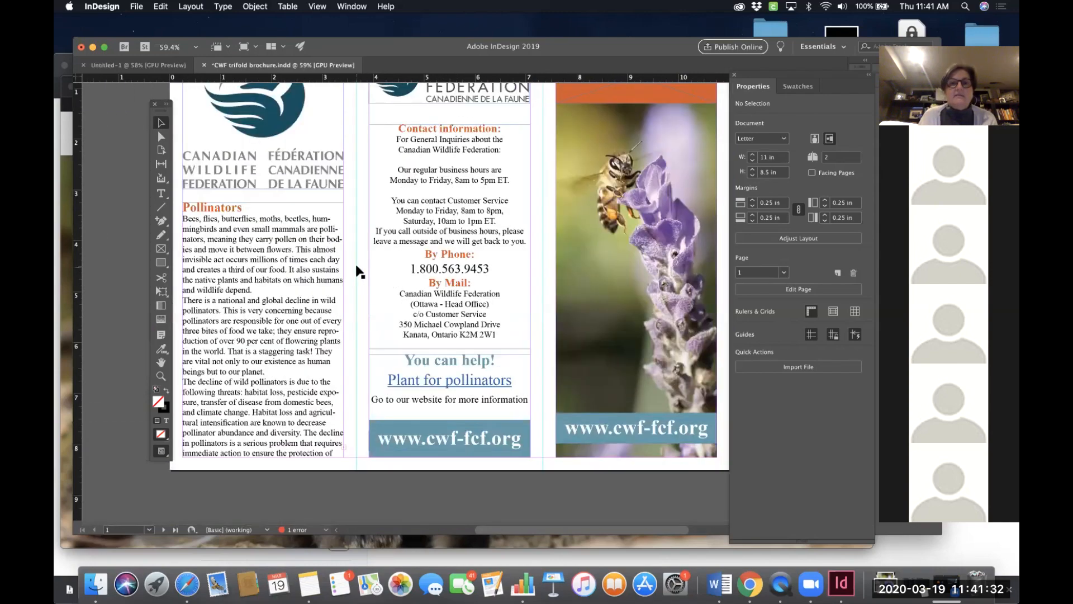
scroll(359, 272, down, 3)
scroll(359, 272, right, 4)
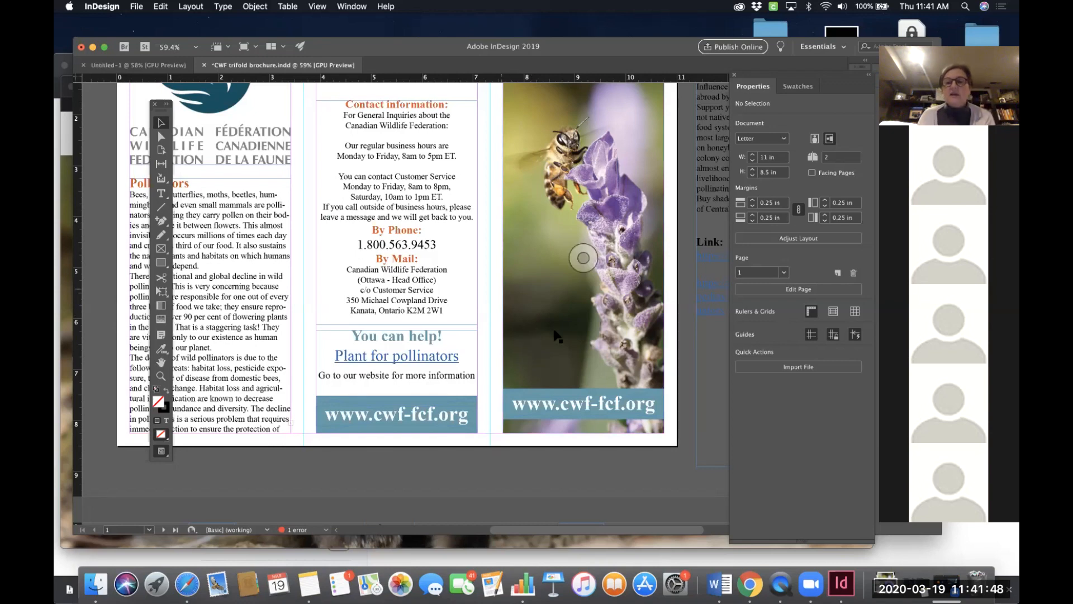
scroll(569, 355, up, 2)
scroll(569, 354, left, 2)
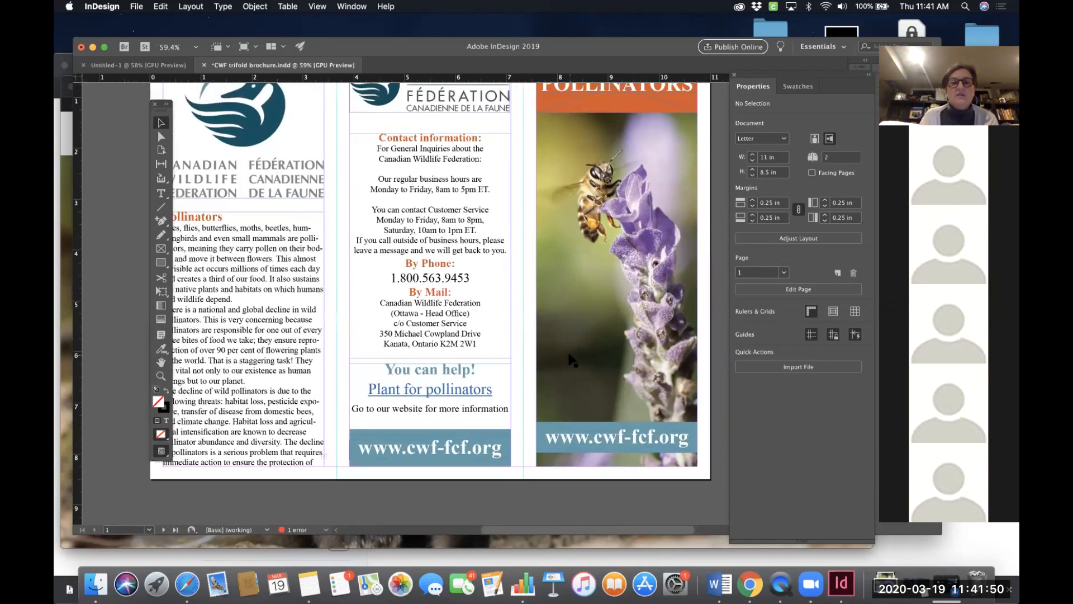
scroll(570, 356, left, 3)
scroll(570, 357, up, 1)
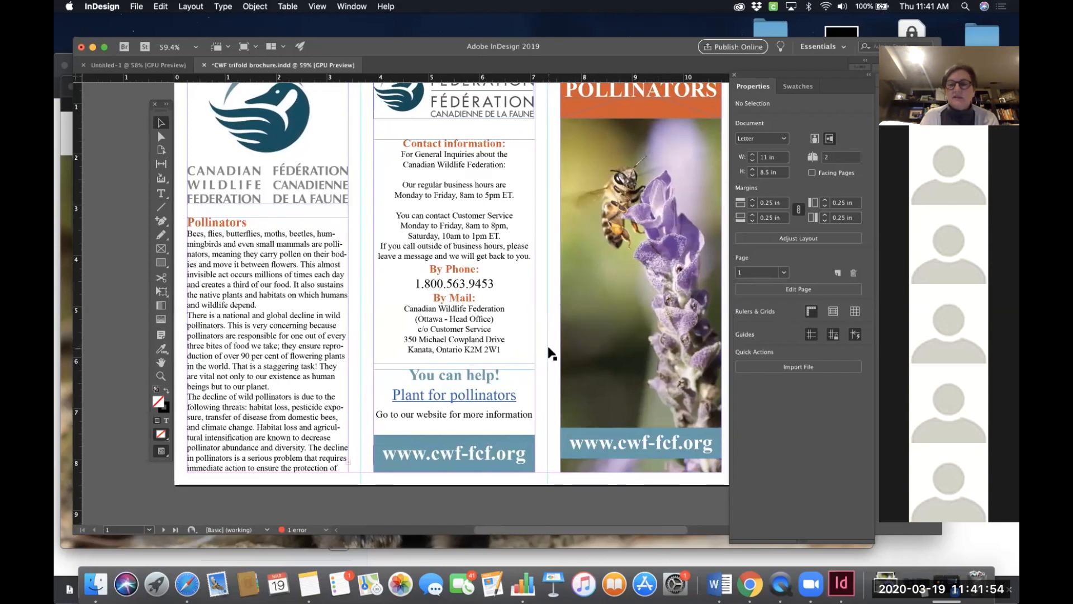
- Try left, right and centred paragraph alignment on the contact information text frame, ending centred
click(549, 352)
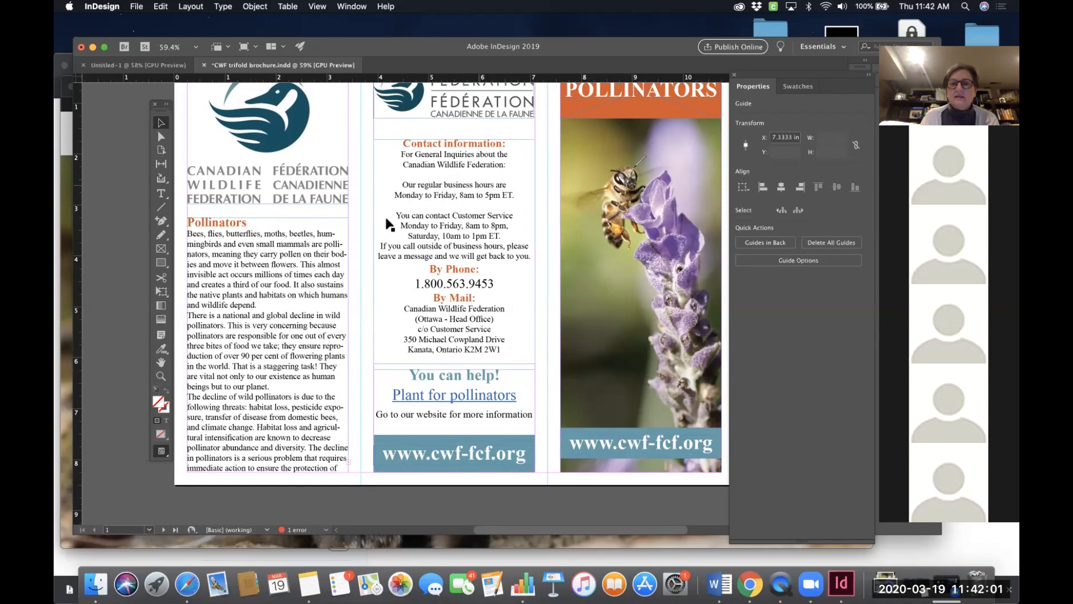
click(449, 188)
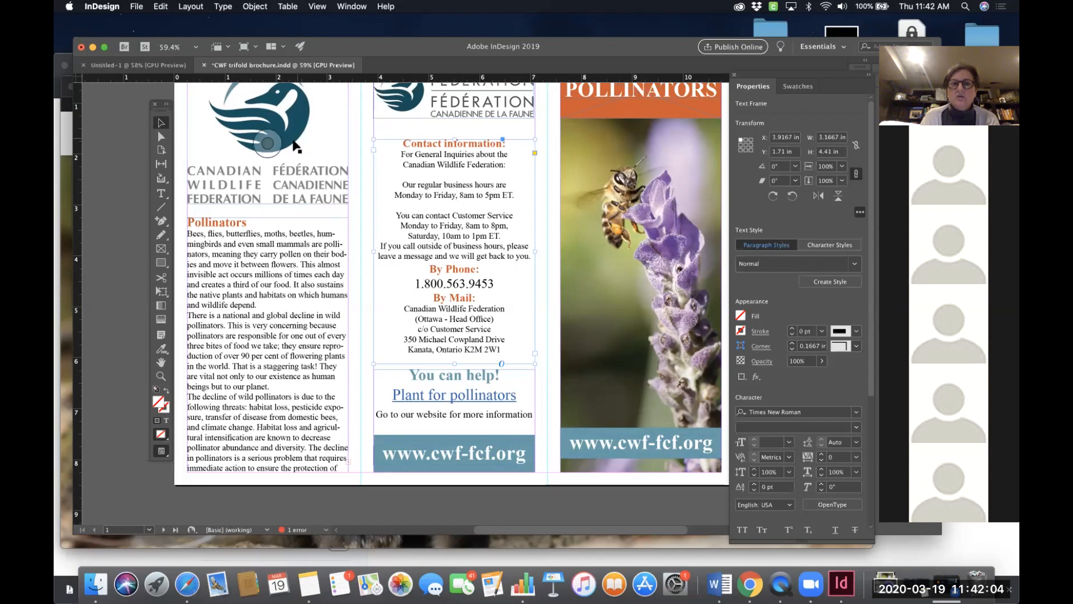
click(161, 194)
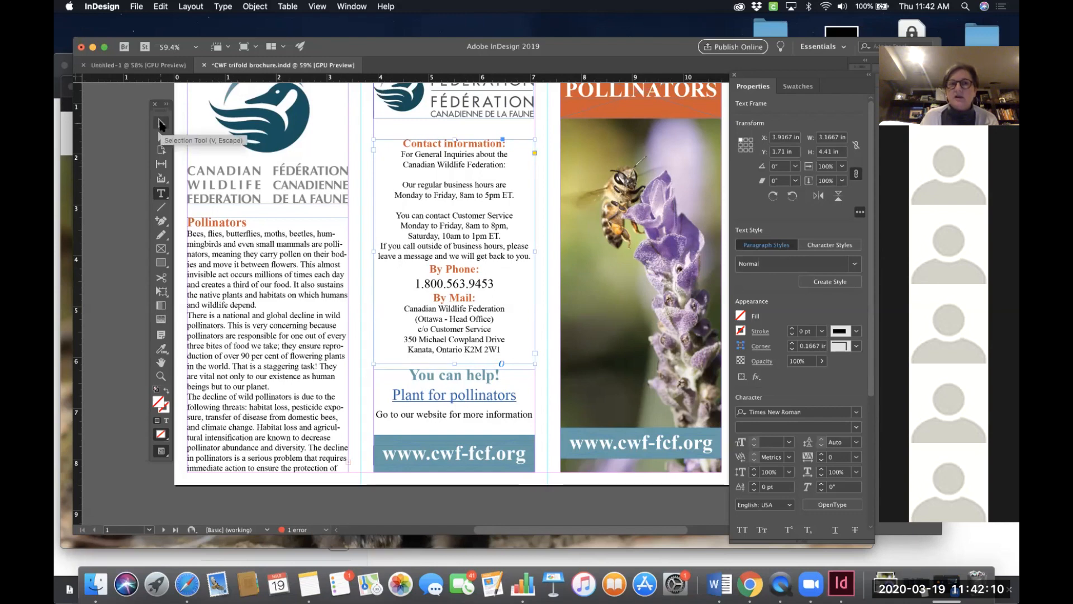
click(162, 124)
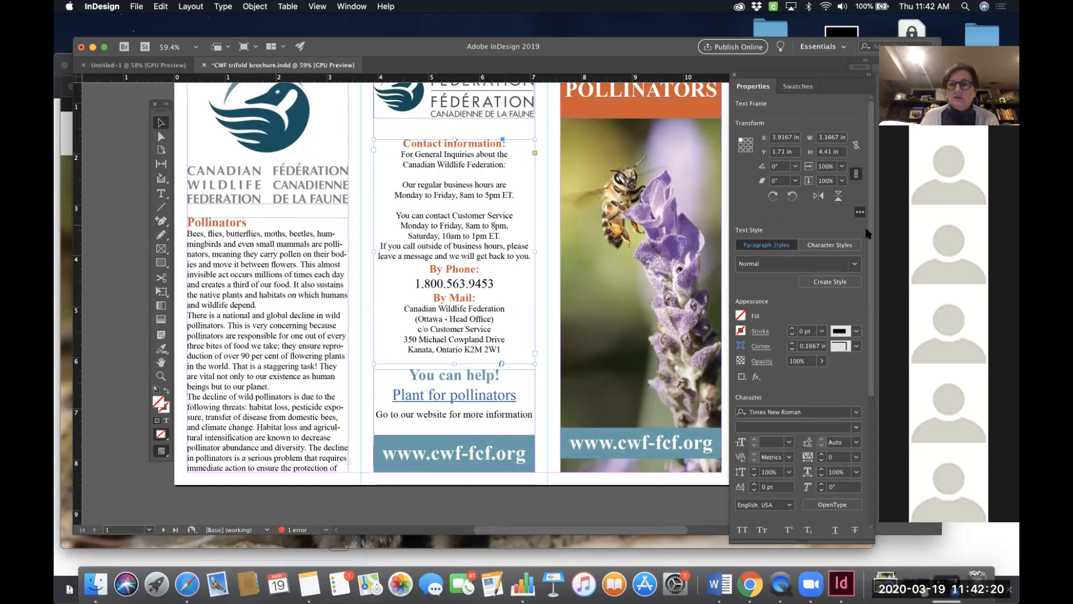
scroll(777, 337, down, 5)
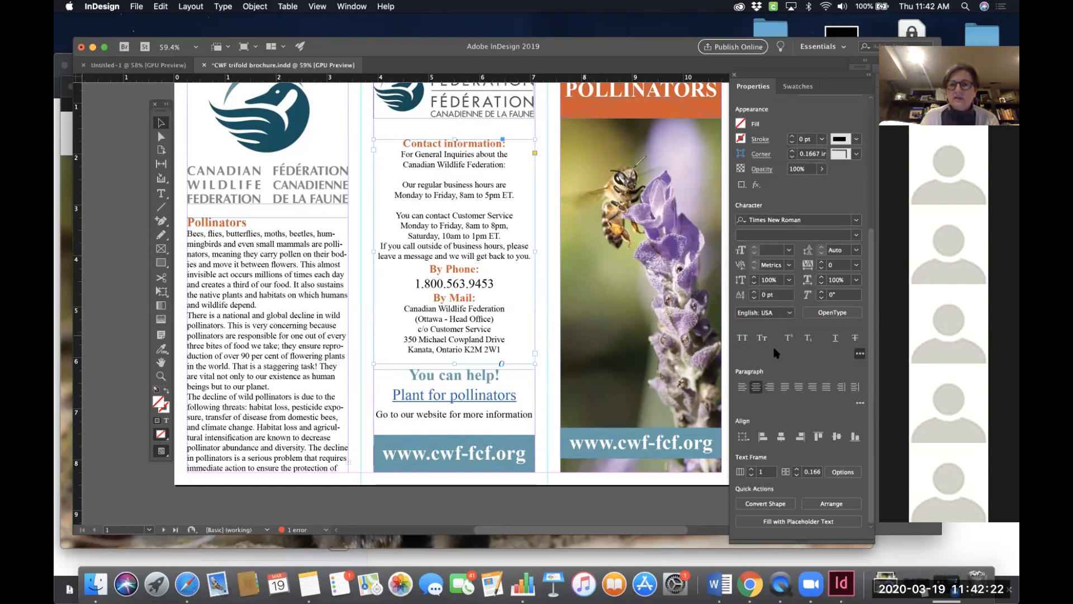
click(742, 387)
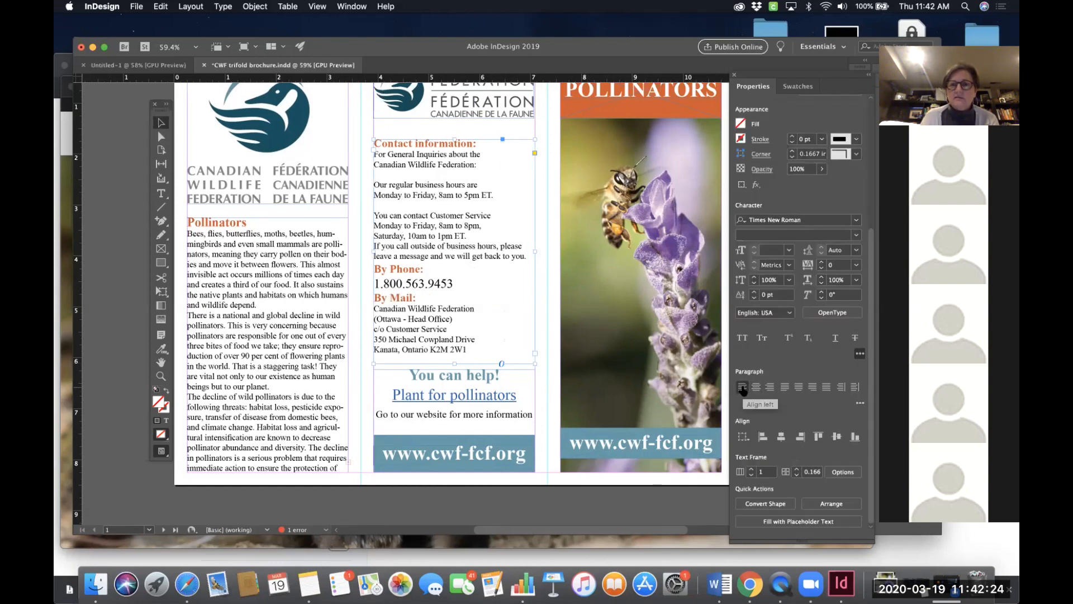
click(756, 387)
click(770, 387)
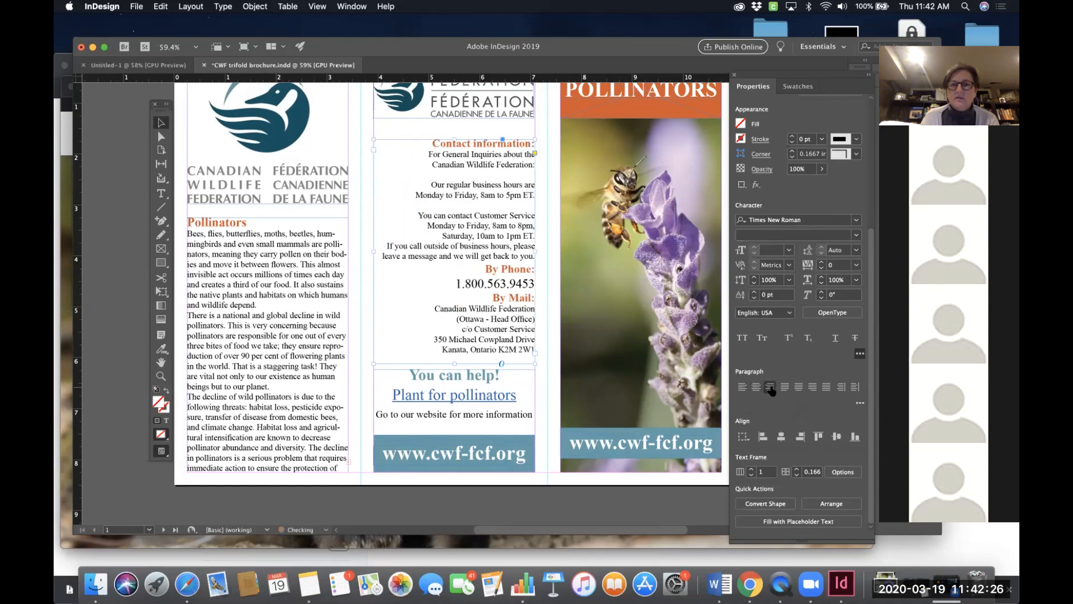
click(755, 387)
click(741, 387)
click(755, 386)
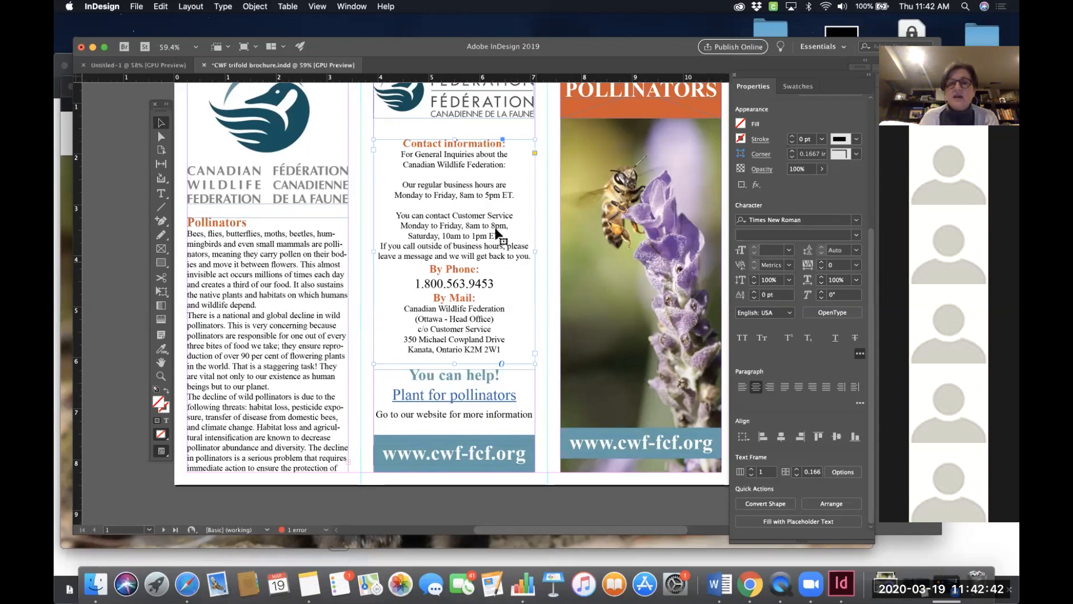
- Select the Pollinators text frame and undo the accidental bold italic styling
click(357, 250)
click(300, 283)
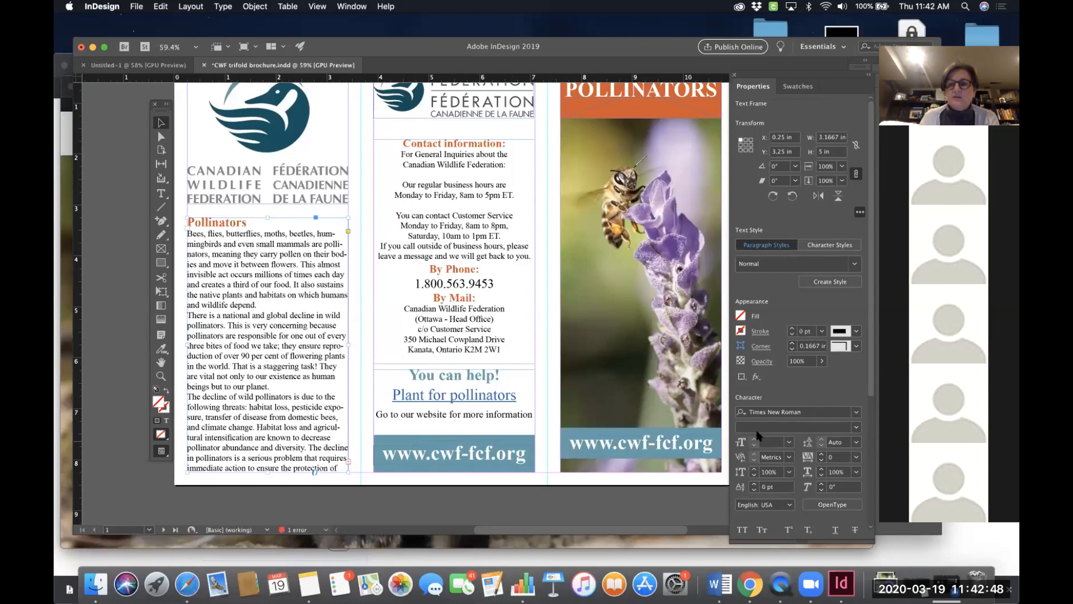
scroll(764, 369, down, 3)
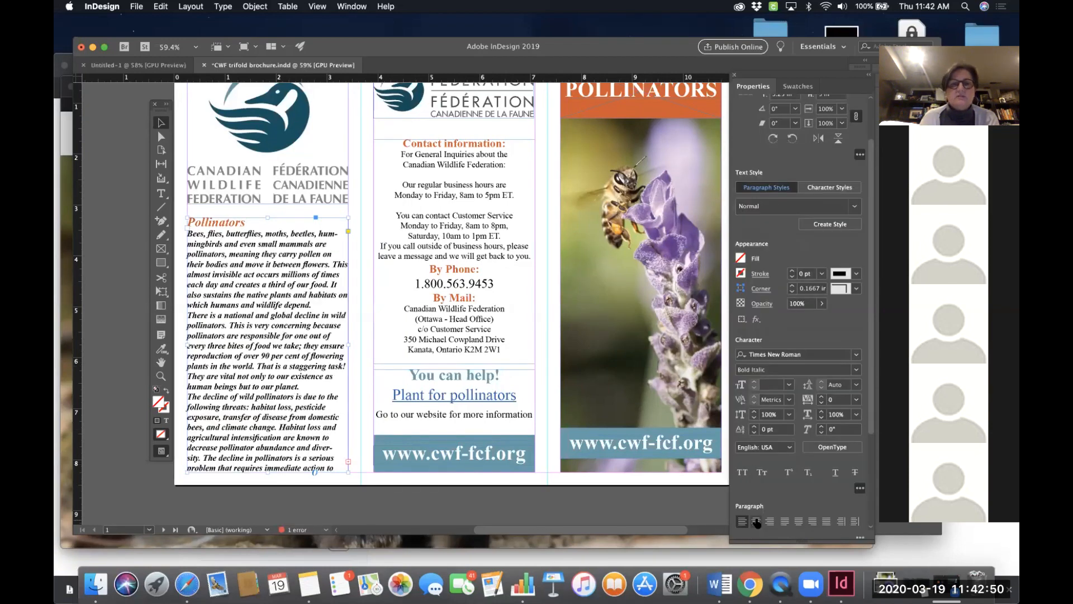
key(super+z)
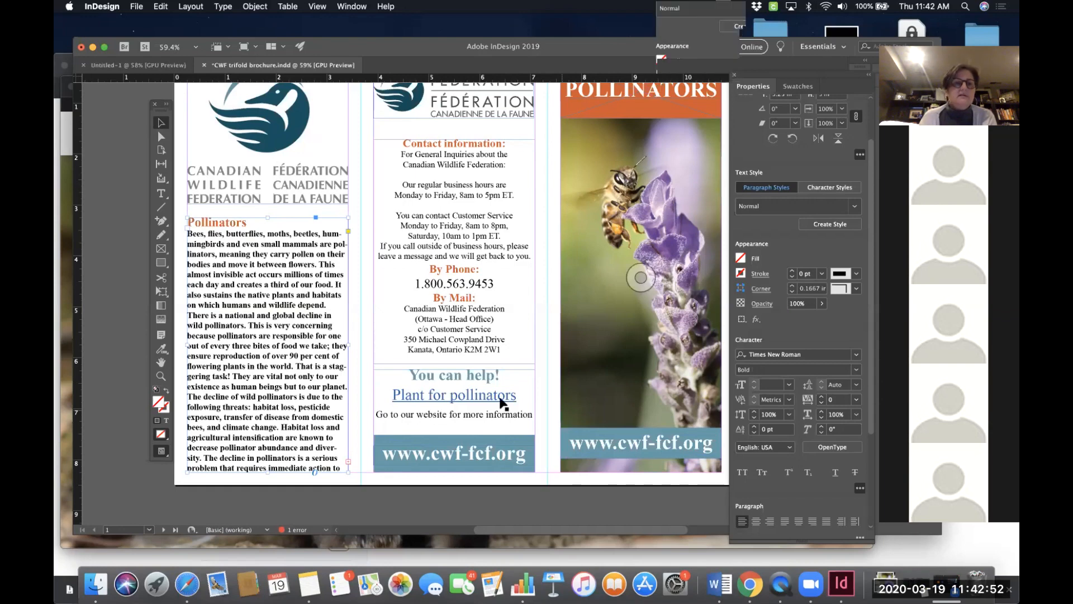
key(super+z)
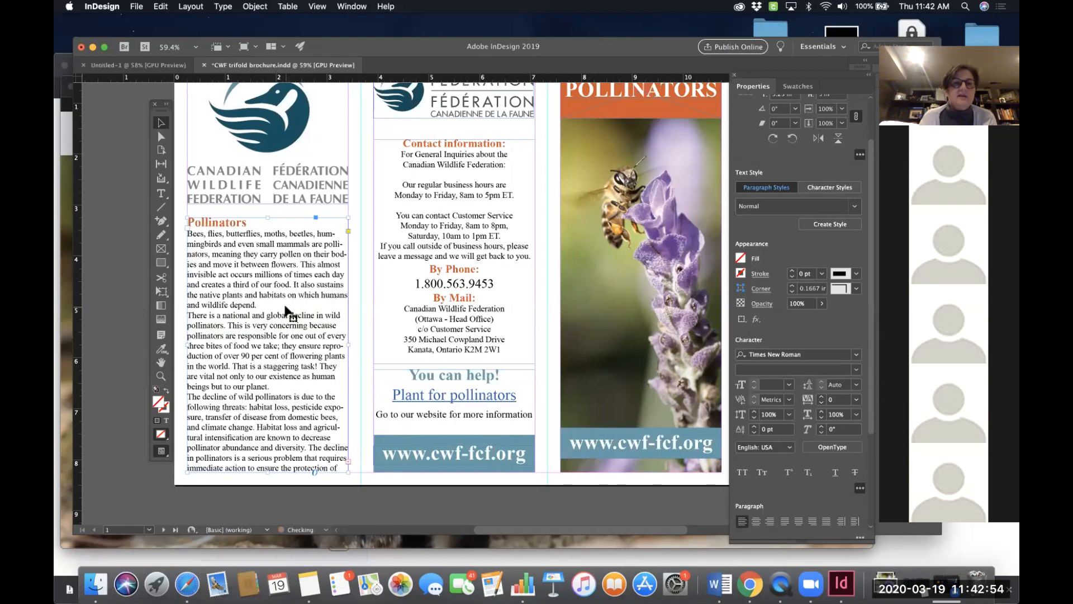
- Try centred and right alignment on the Pollinators text, then return it to left alignment
click(754, 520)
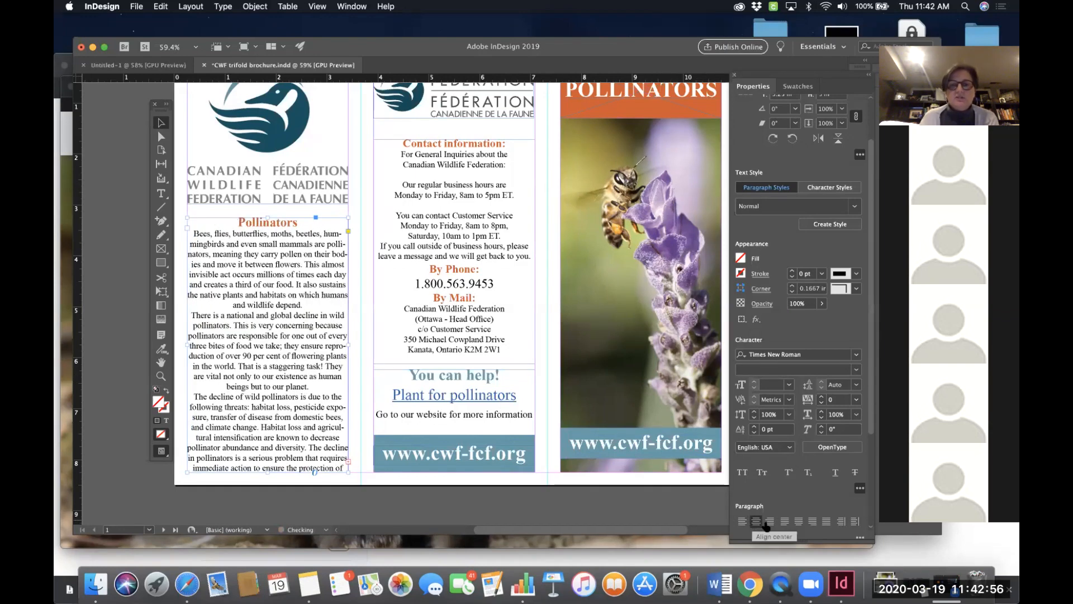
click(770, 520)
click(745, 521)
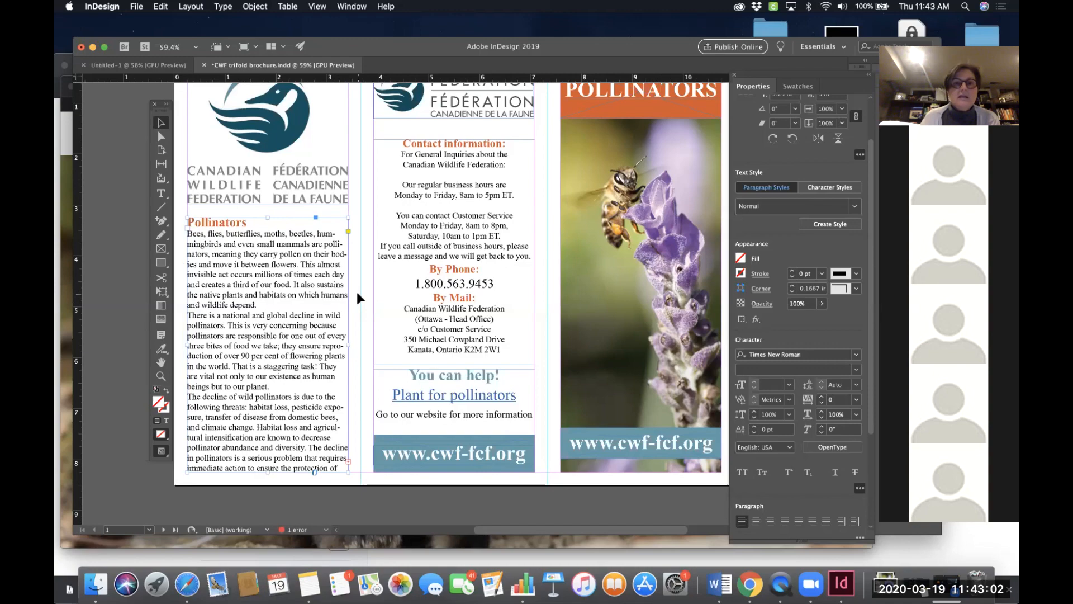
- Open the Preflight panel and locate the overset text frame error
scroll(357, 291, down, 5)
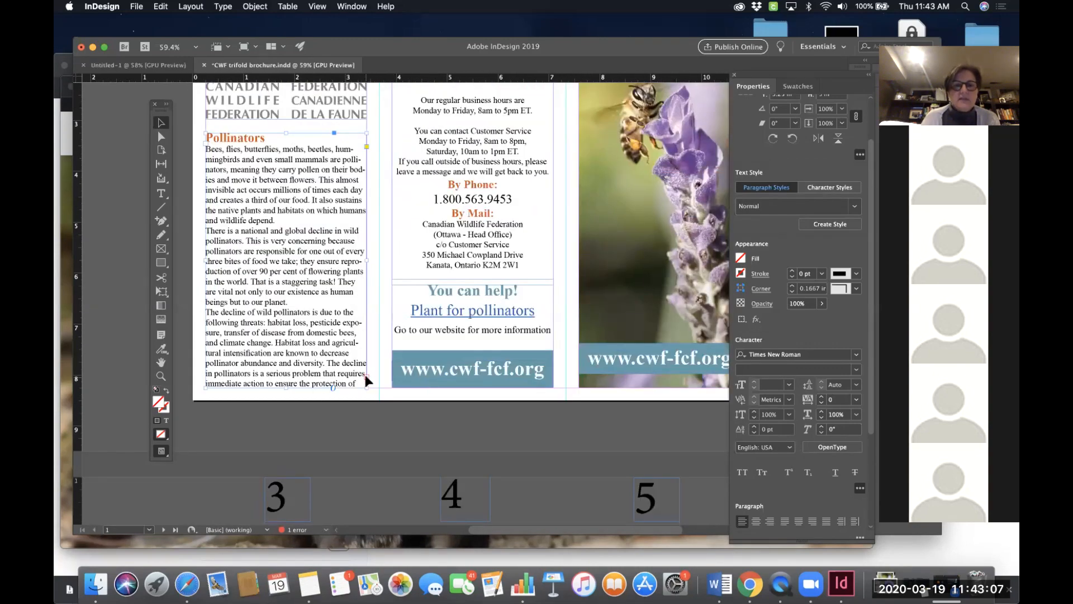
scroll(381, 297, up, 1)
scroll(380, 298, up, 6)
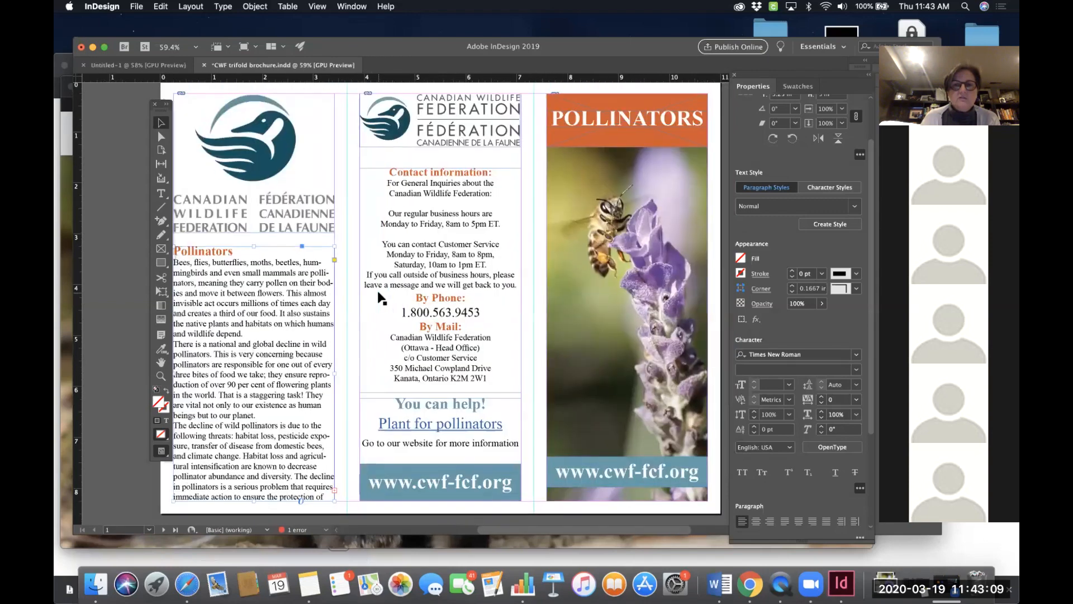
scroll(356, 324, down, 1)
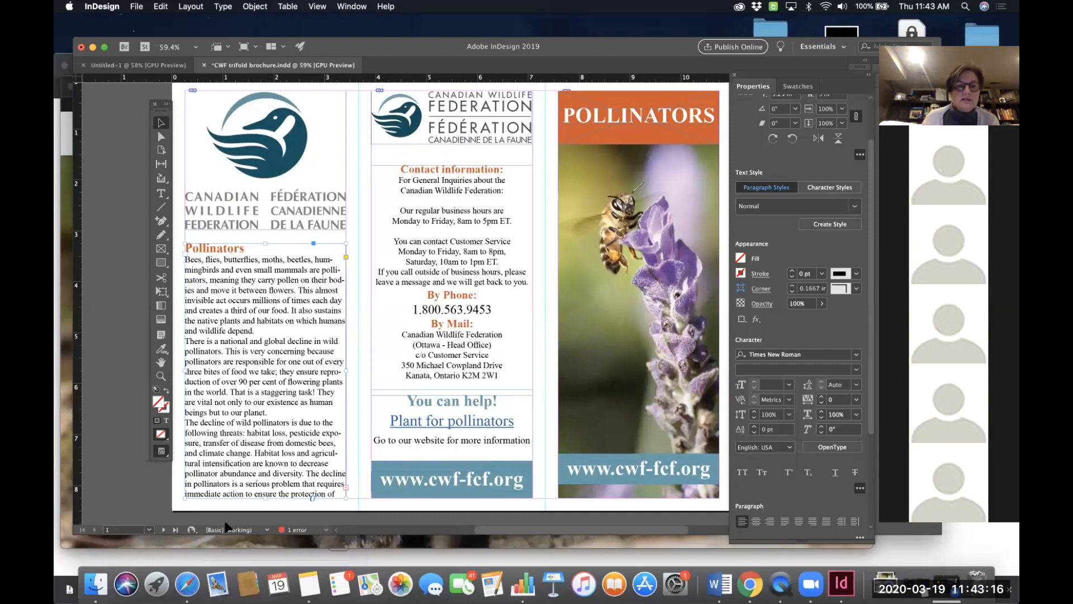
double_click(300, 531)
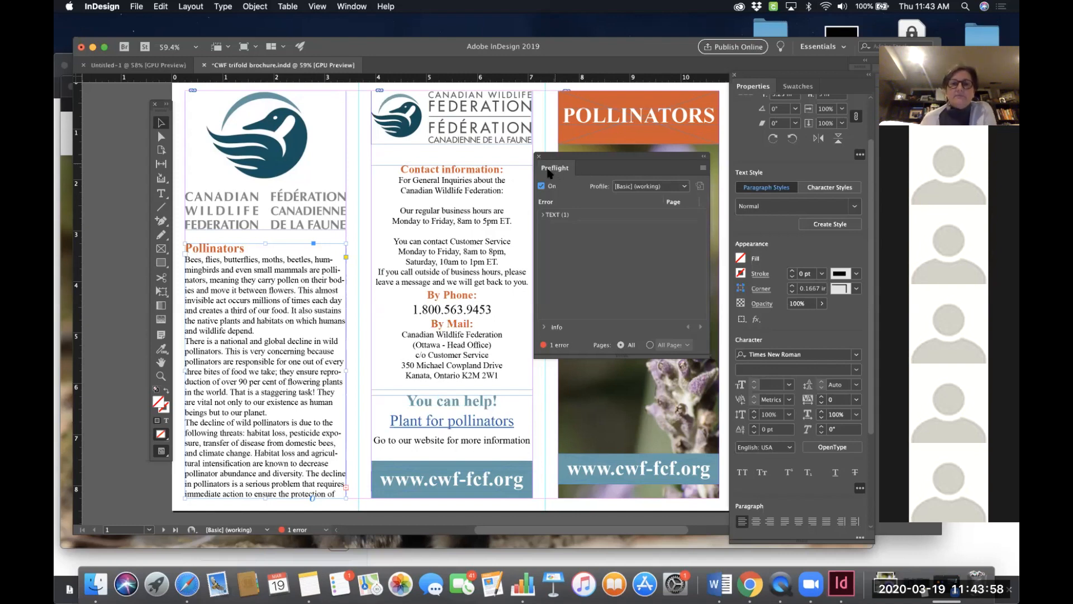
click(542, 215)
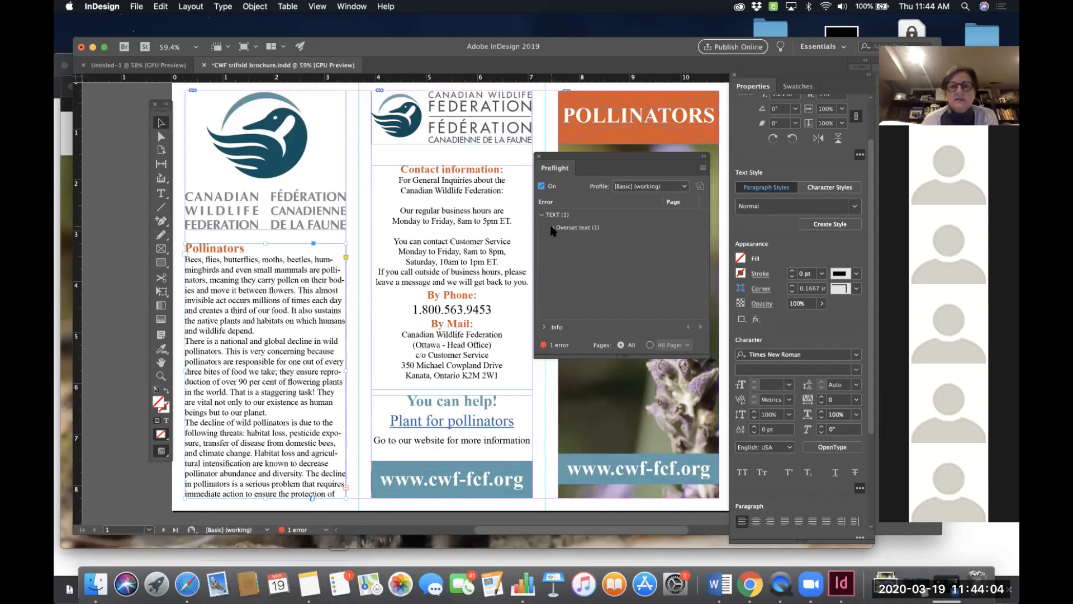
click(553, 229)
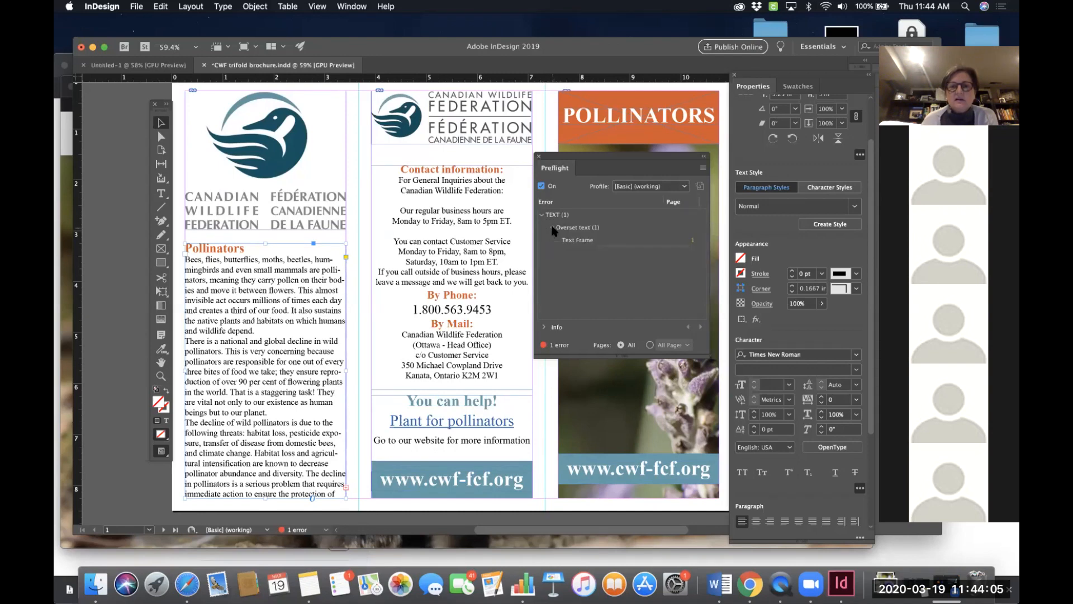
click(581, 242)
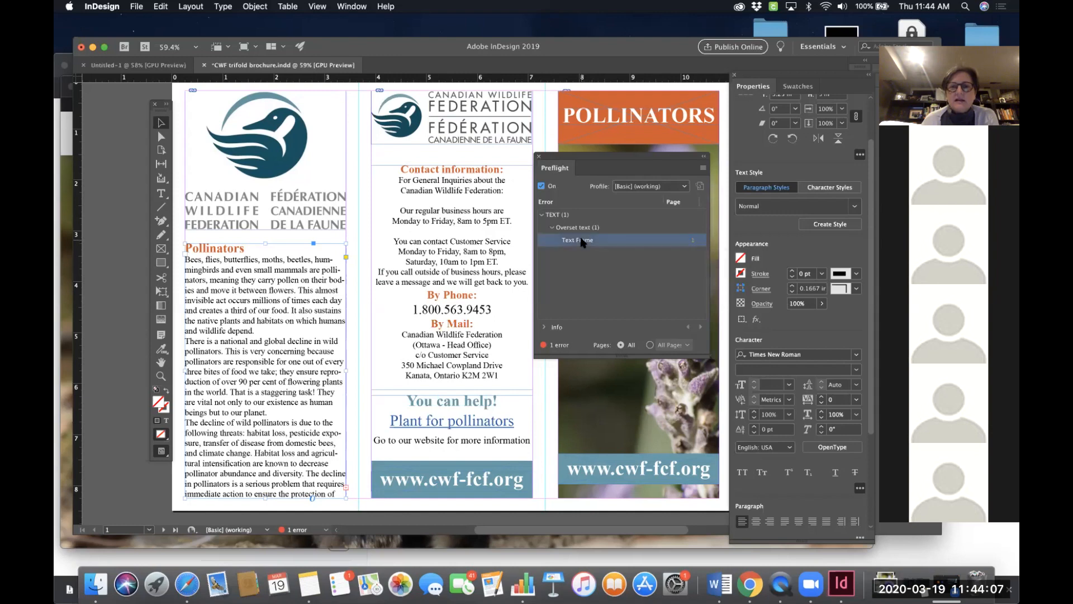
click(693, 244)
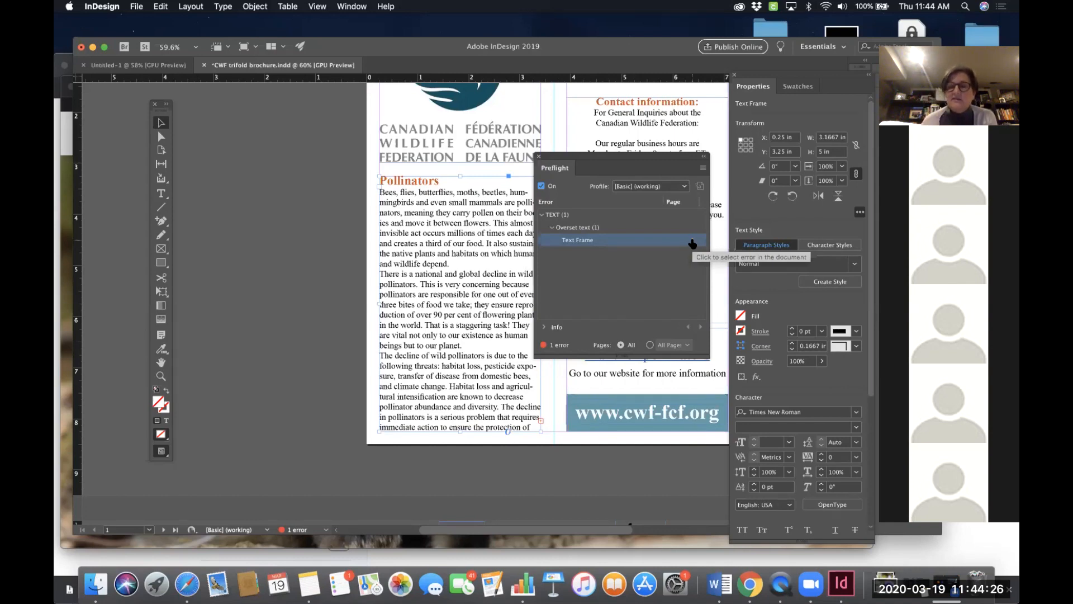
drag(657, 162, 236, 153)
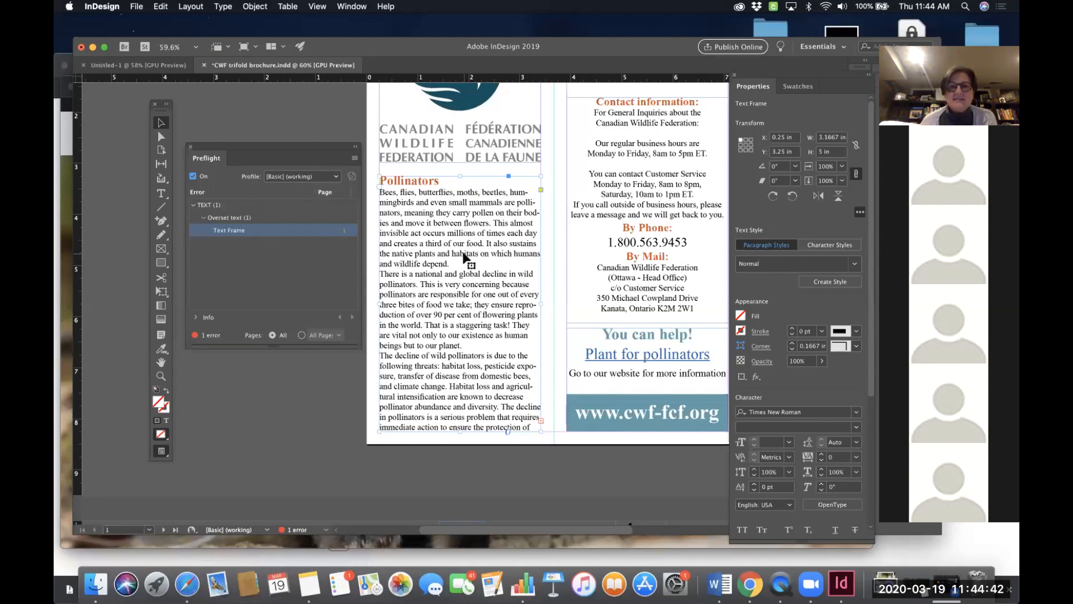
- Lengthen the Pollinators text frame to about 5.64 in high so all its text fits
scroll(469, 263, up, 5)
scroll(475, 269, down, 3)
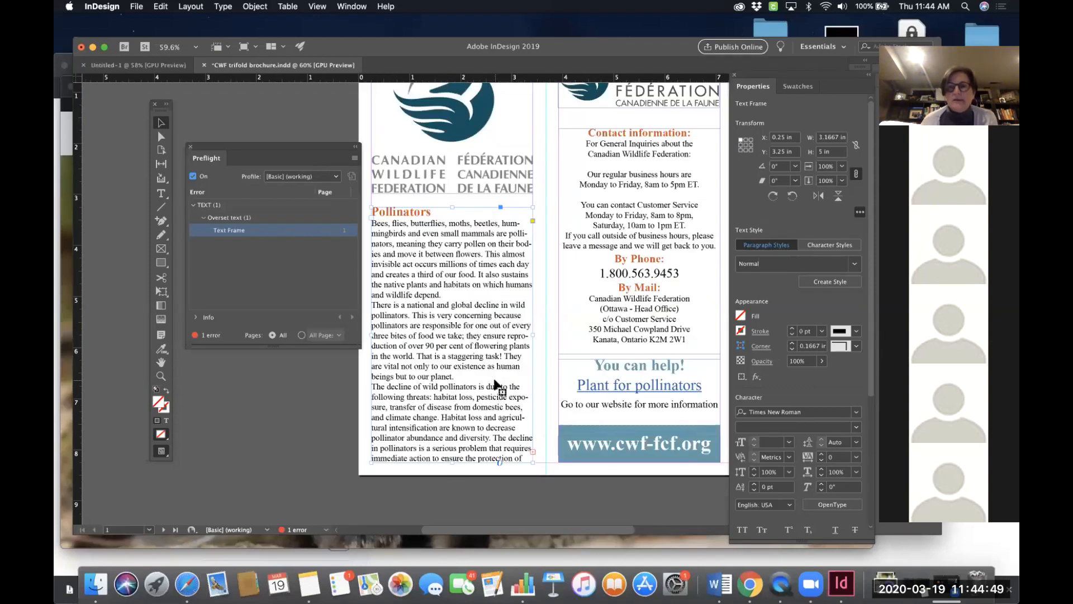
scroll(494, 383, up, 2)
scroll(480, 413, down, 3)
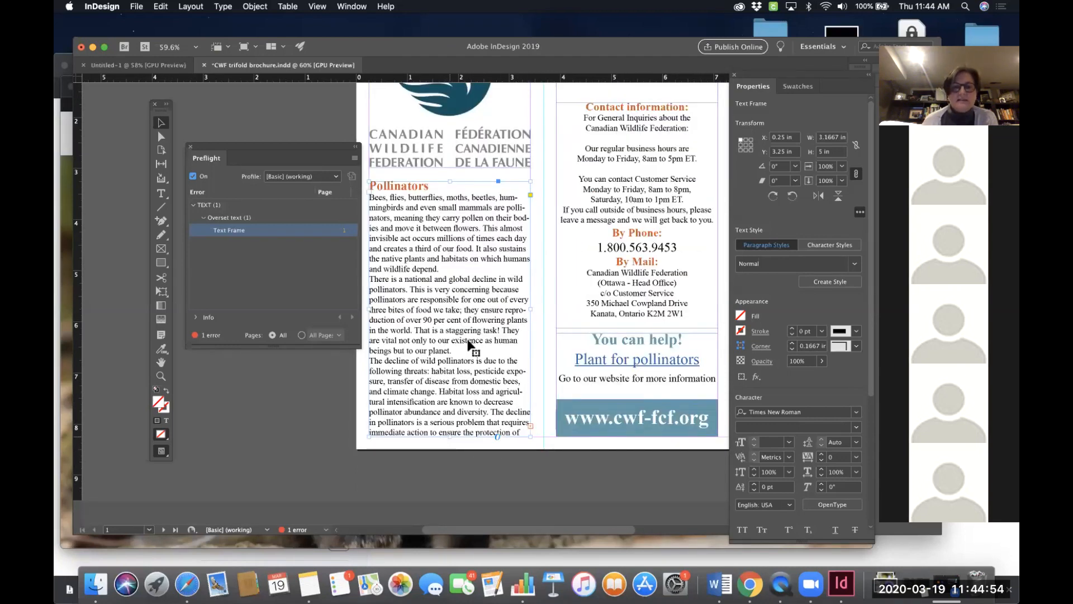
drag(448, 436, 448, 478)
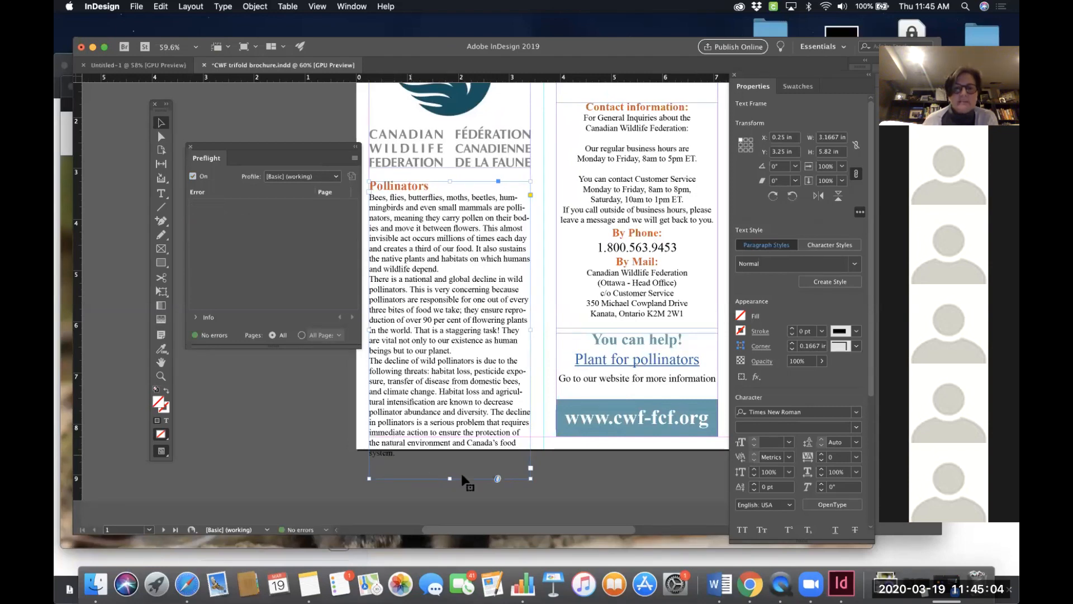
mouse_move(450, 475)
mouse_down()
mouse_move(450, 437)
mouse_move(450, 470)
mouse_up()
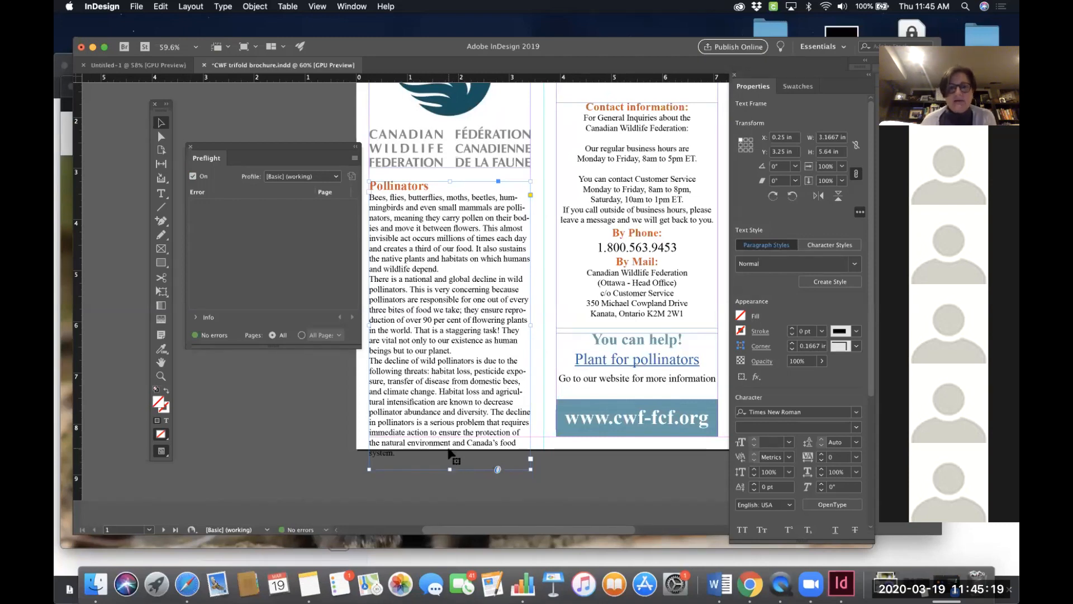
- Resize the Pollinators text frame by raising its top edge to Y 2.83 in, making it 5.42 in high
drag(450, 469, 448, 435)
scroll(461, 380, up, 2)
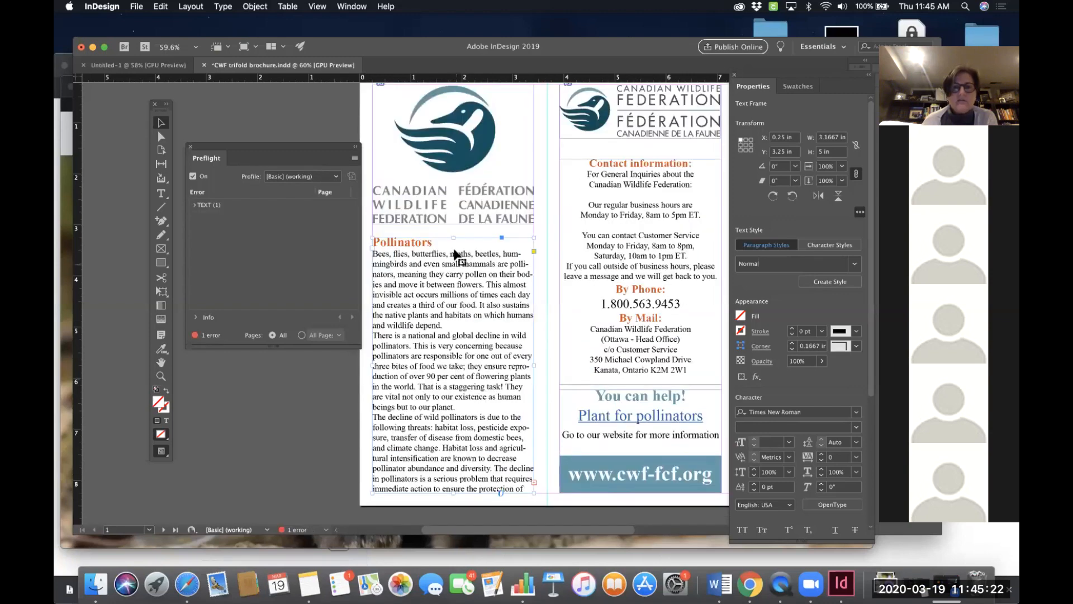
drag(452, 237, 452, 220)
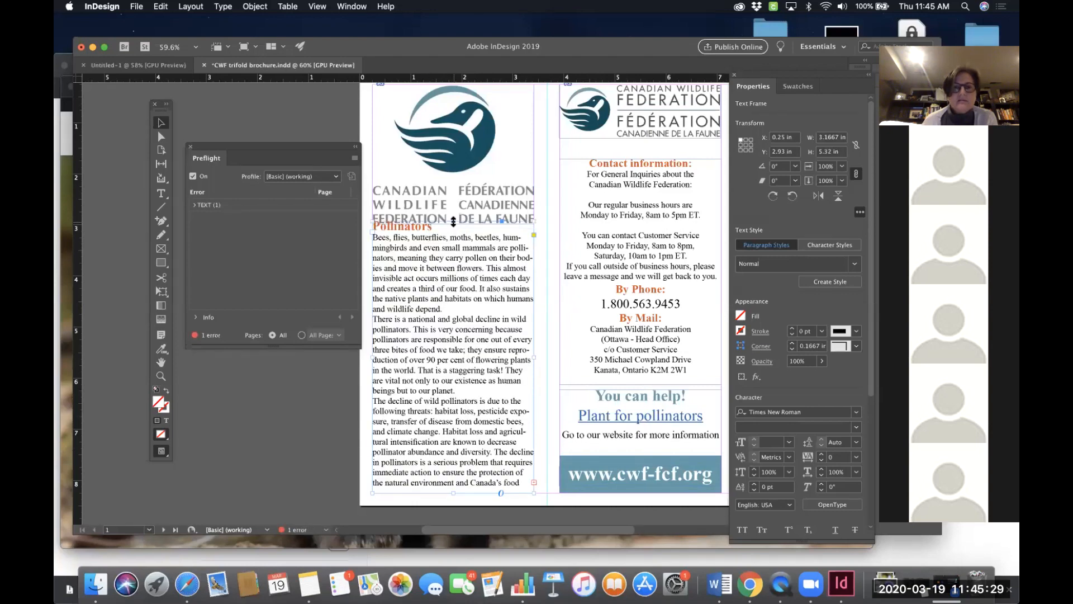
drag(453, 219, 453, 214)
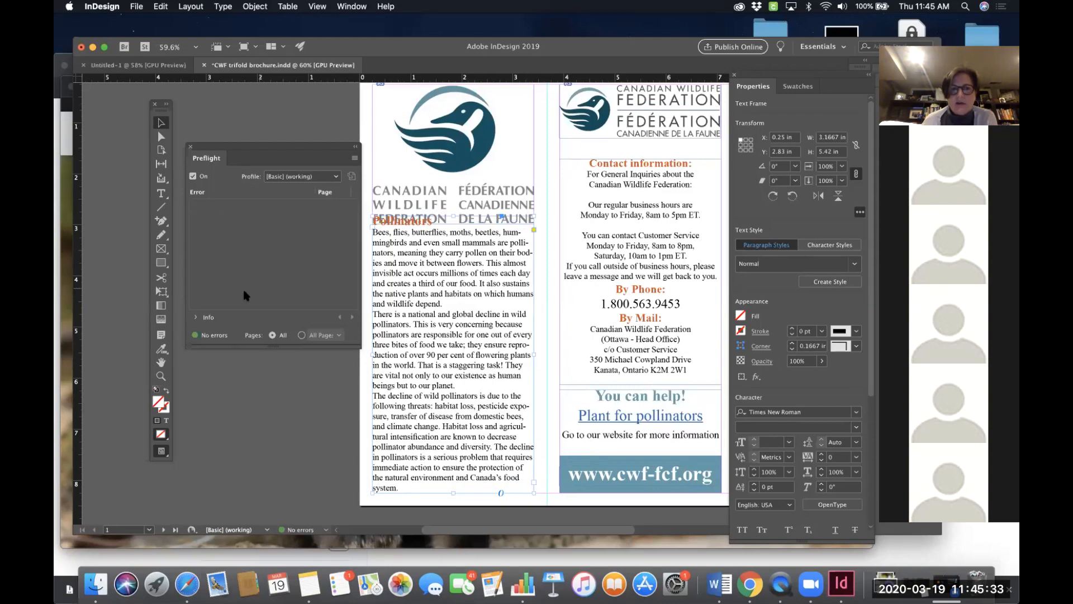
- Shrink the CWF logo frame to about 2.71 × 2.33 in and move it to X 0.48 in, Y 0.25 in above the Pollinators heading
scroll(506, 407, down, 1)
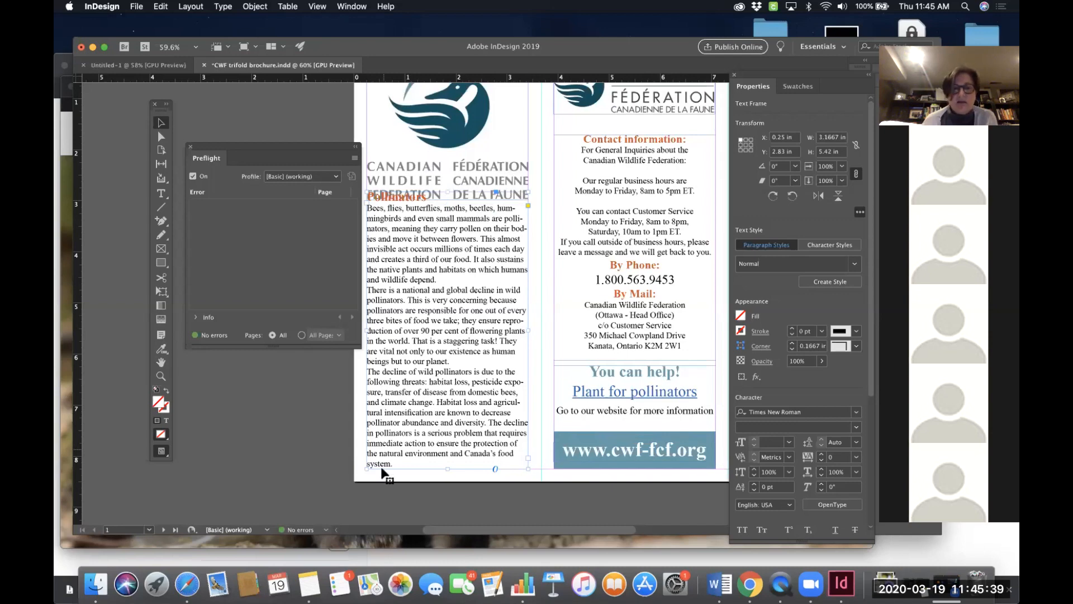
scroll(458, 358, up, 2)
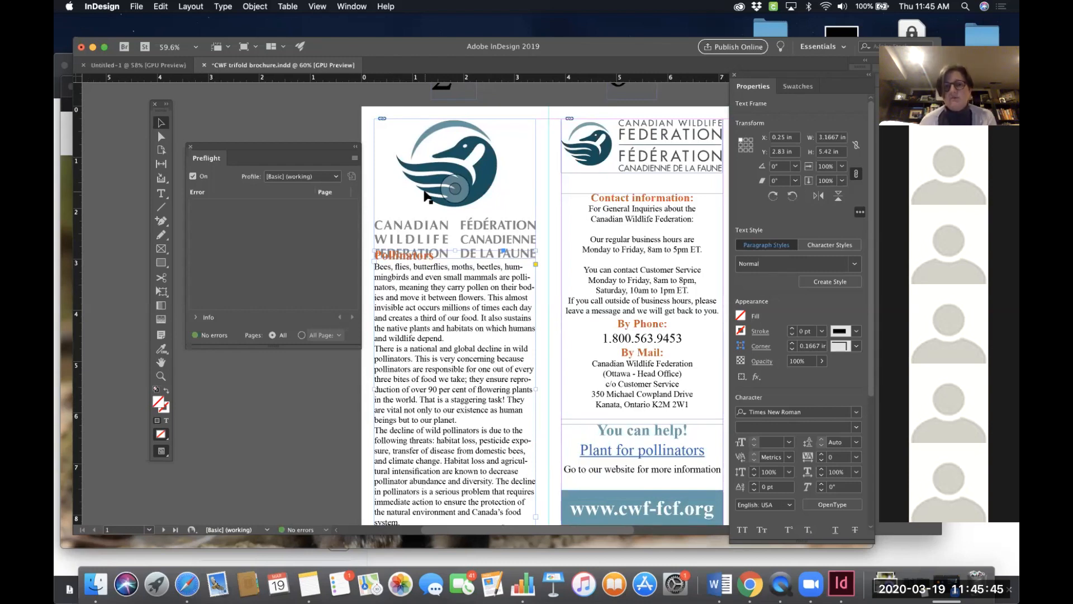
click(497, 145)
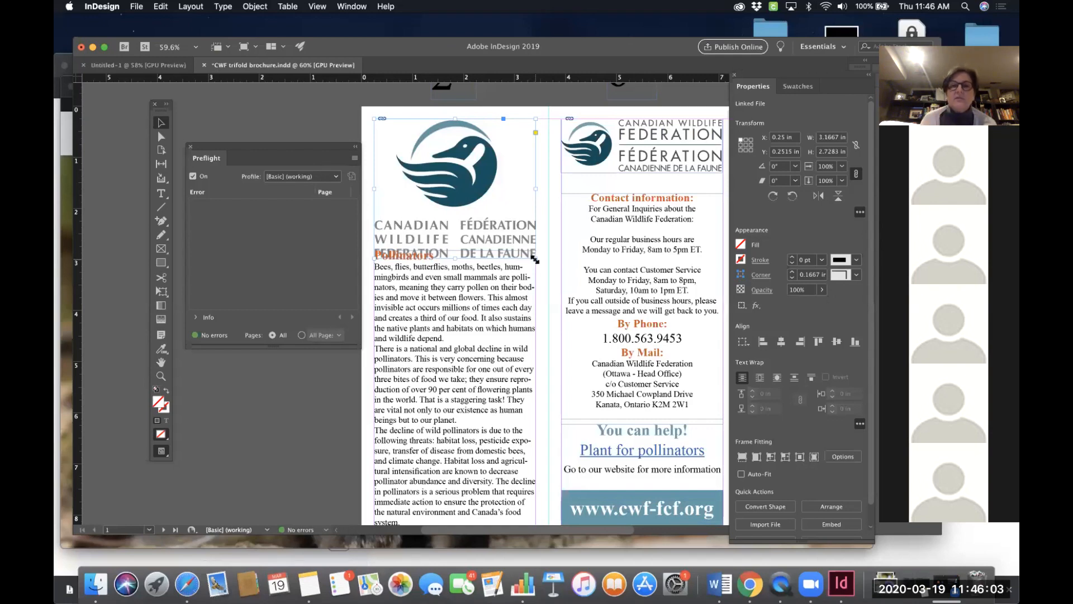
drag(535, 260, 501, 236)
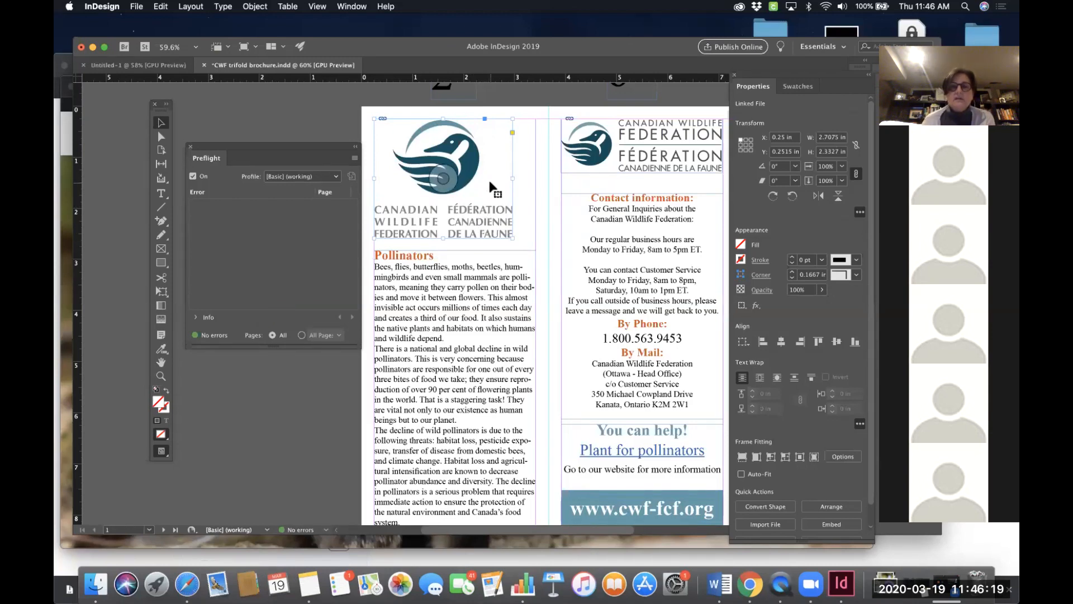
drag(488, 178, 501, 183)
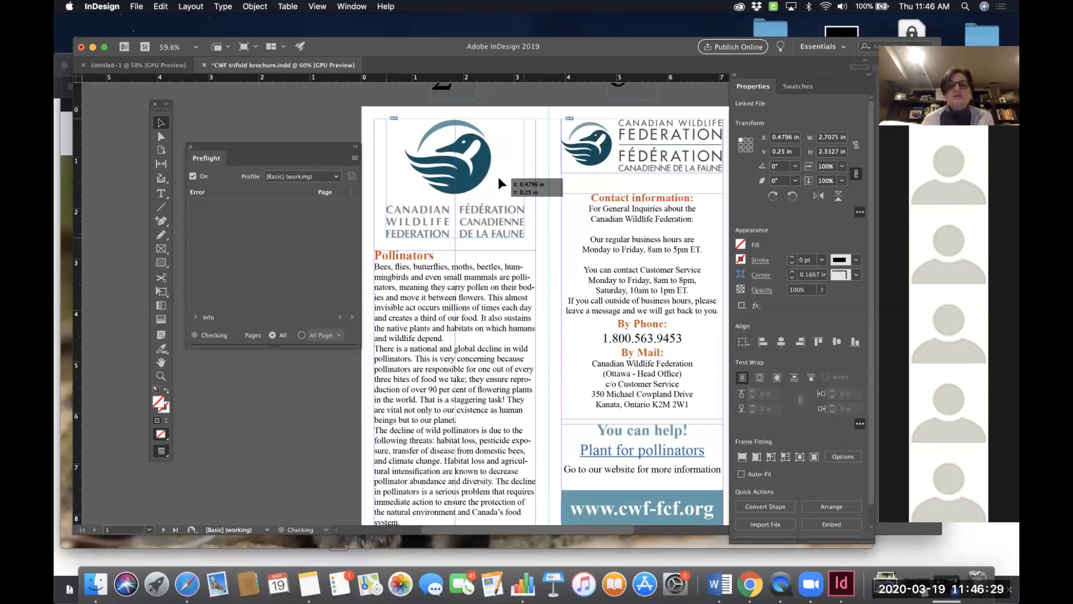
drag(498, 177, 498, 177)
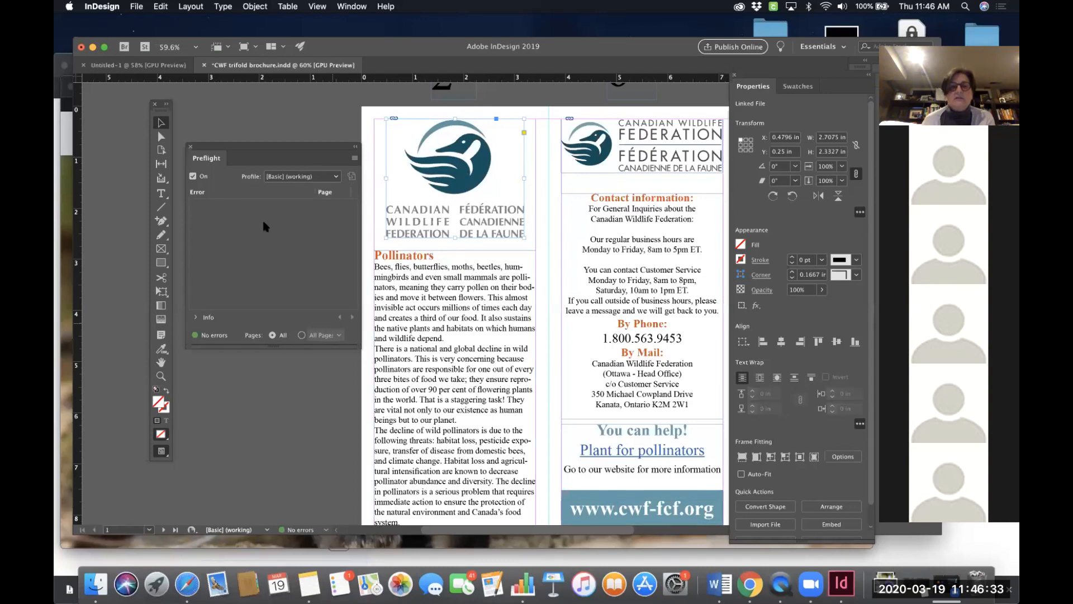
- Deselect everything and close the Preflight panel
scroll(534, 287, down, 2)
click(534, 283)
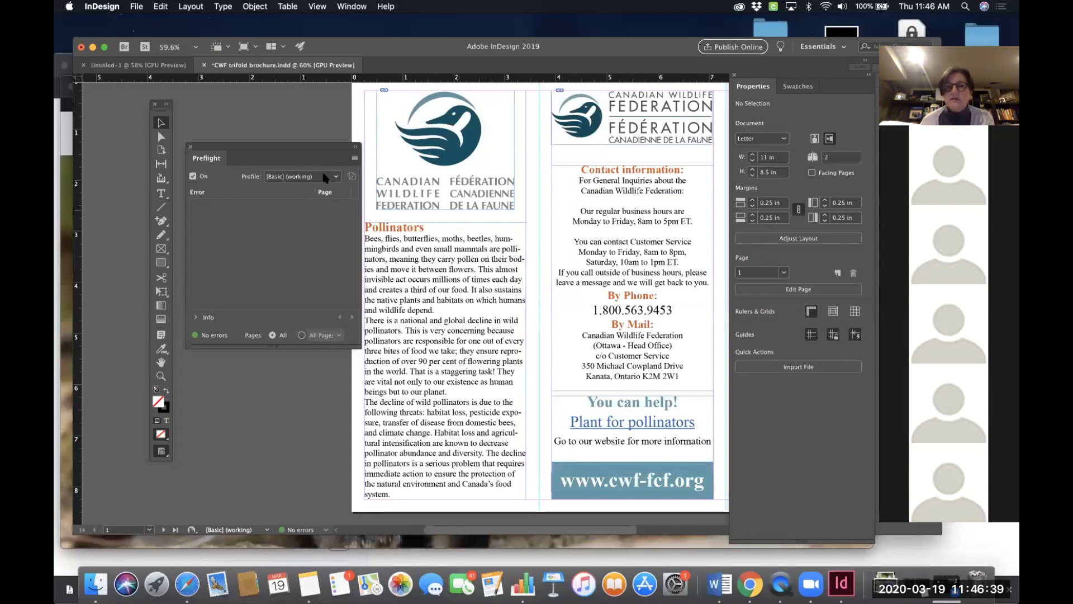
mouse_move(312, 143)
mouse_down()
mouse_move(329, 141)
mouse_move(305, 131)
mouse_up()
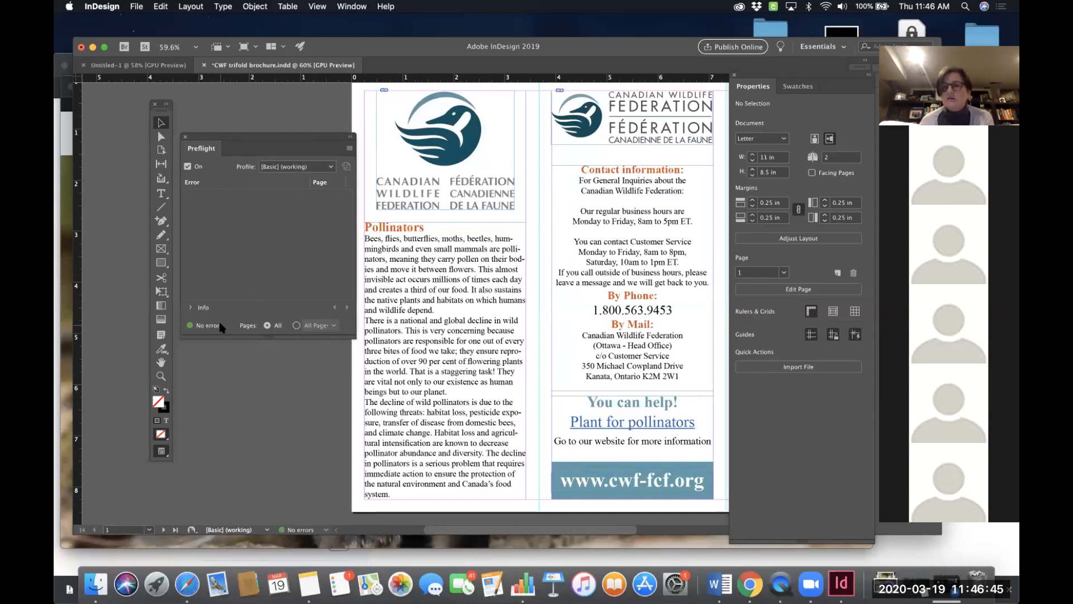
click(185, 138)
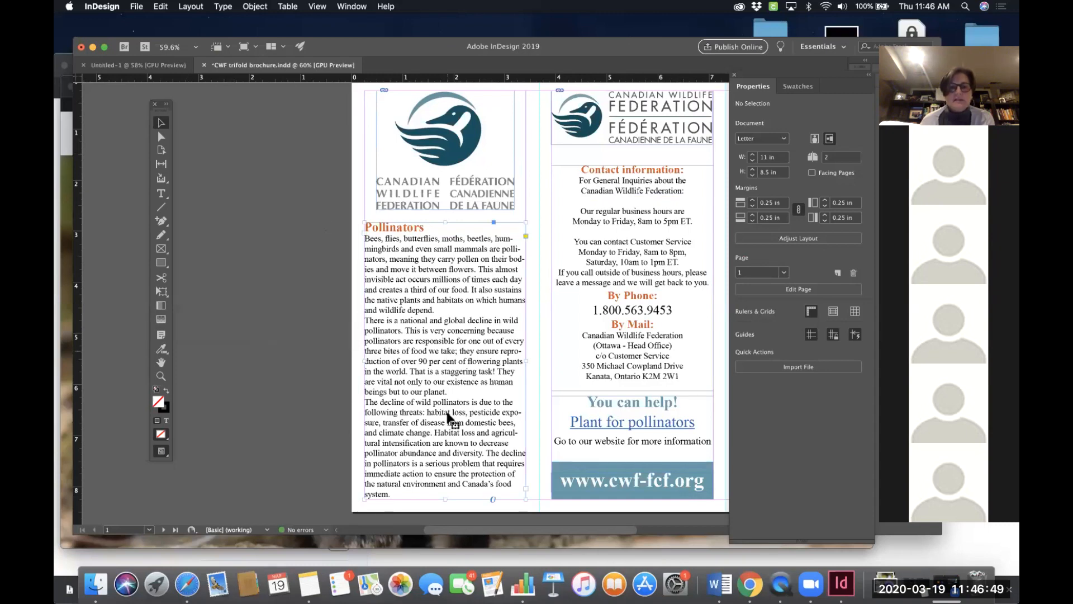
- Shorten the Pollinators text frame to about 4.84 in high so its text overflows
click(446, 497)
drag(445, 494, 444, 472)
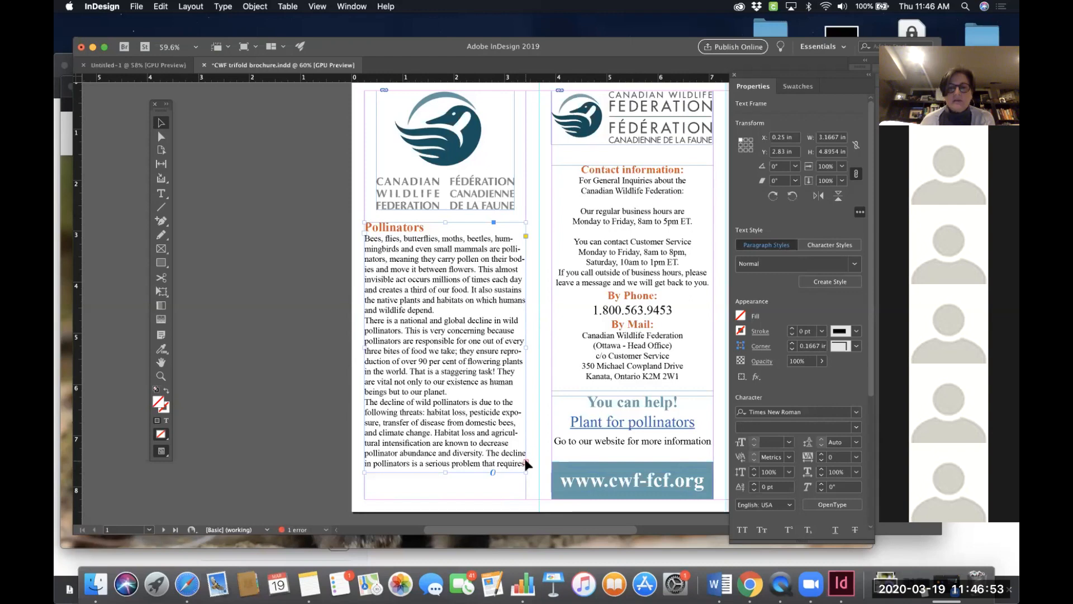
- Open the Preflight panel, jump to the overset text frame error, and lengthen that frame back to 5.42 in high
double_click(299, 533)
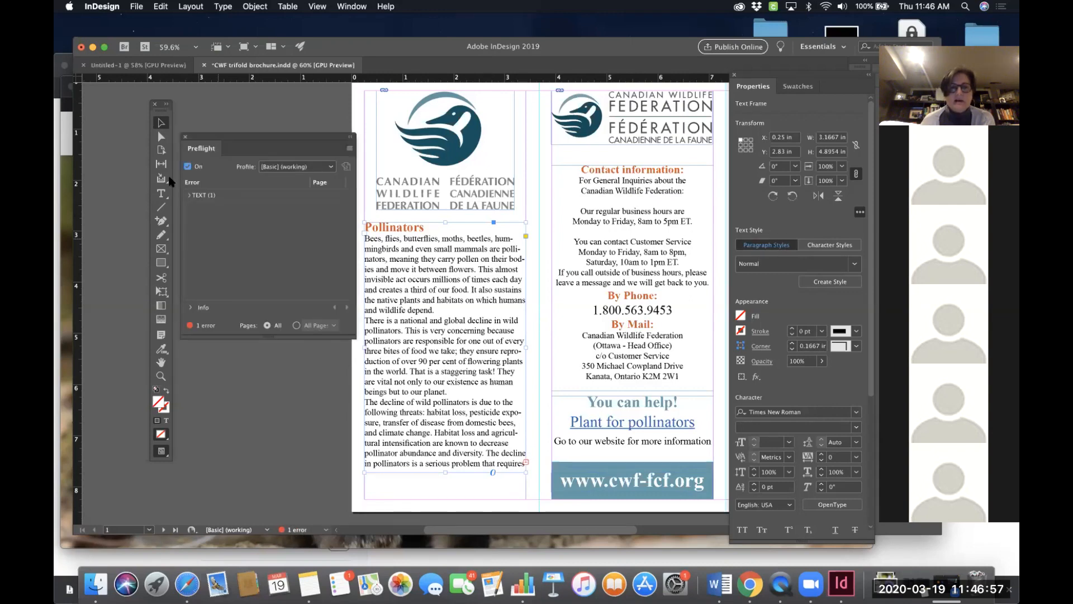
click(189, 195)
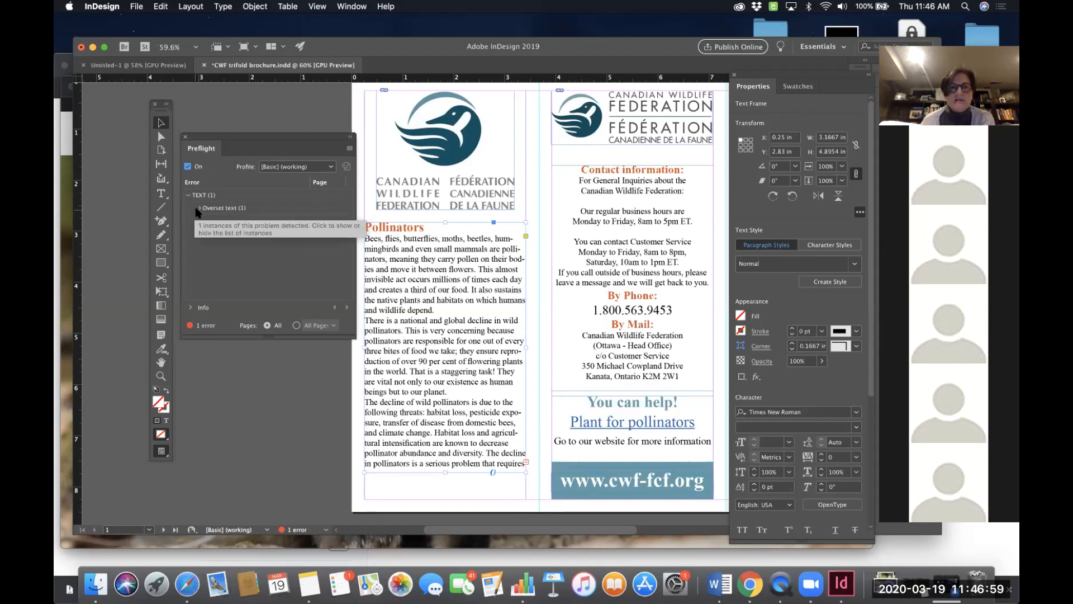
click(198, 208)
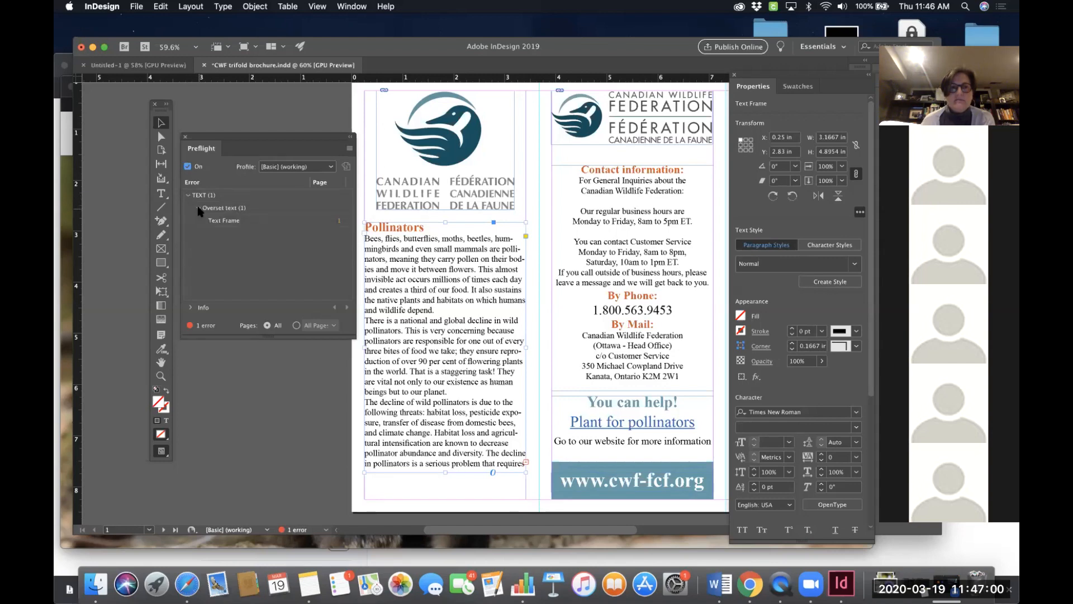
double_click(338, 221)
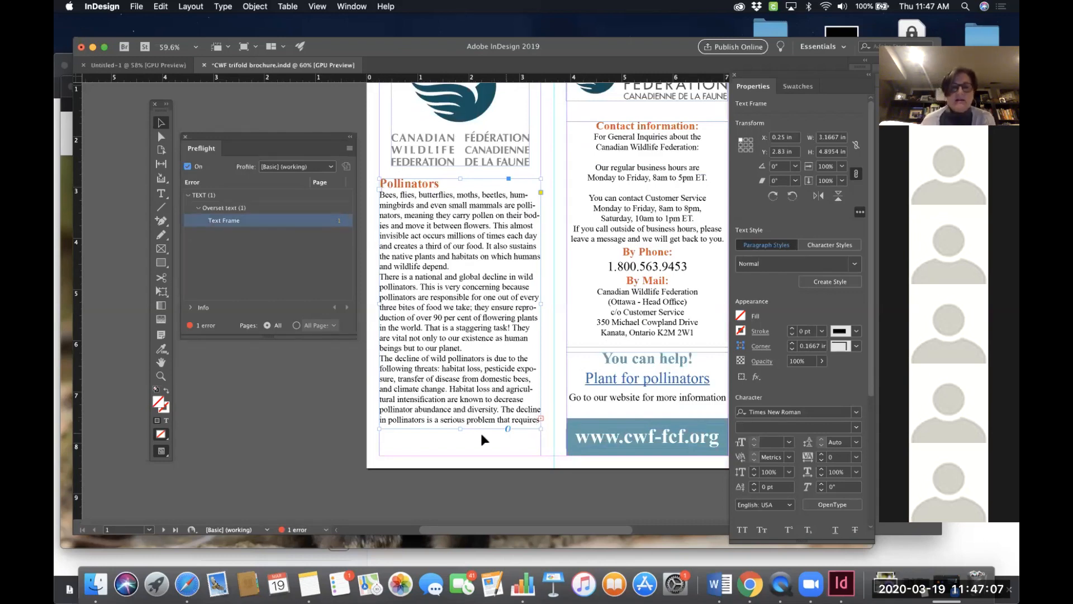
drag(459, 428, 458, 456)
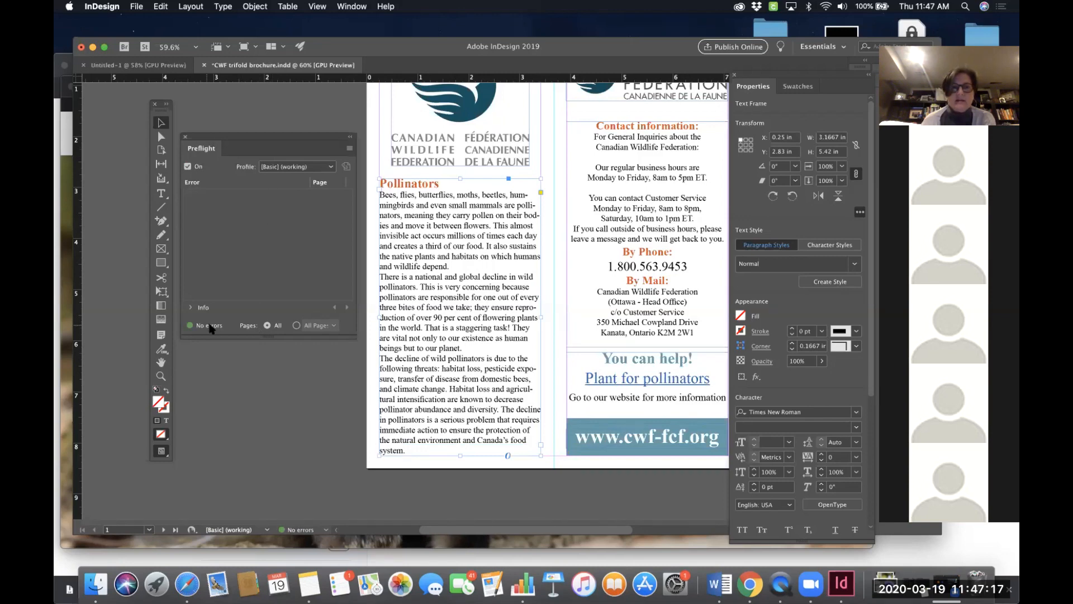
- Close the Preflight panel and review both pages of the brochure
click(185, 136)
scroll(411, 257, right, 5)
scroll(412, 257, up, 1)
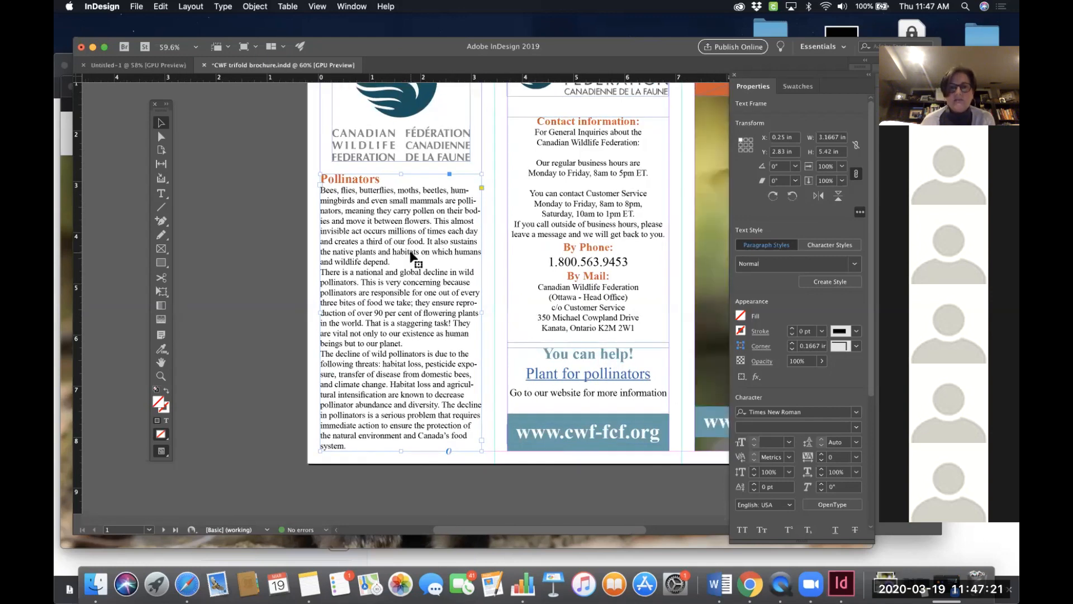
click(546, 225)
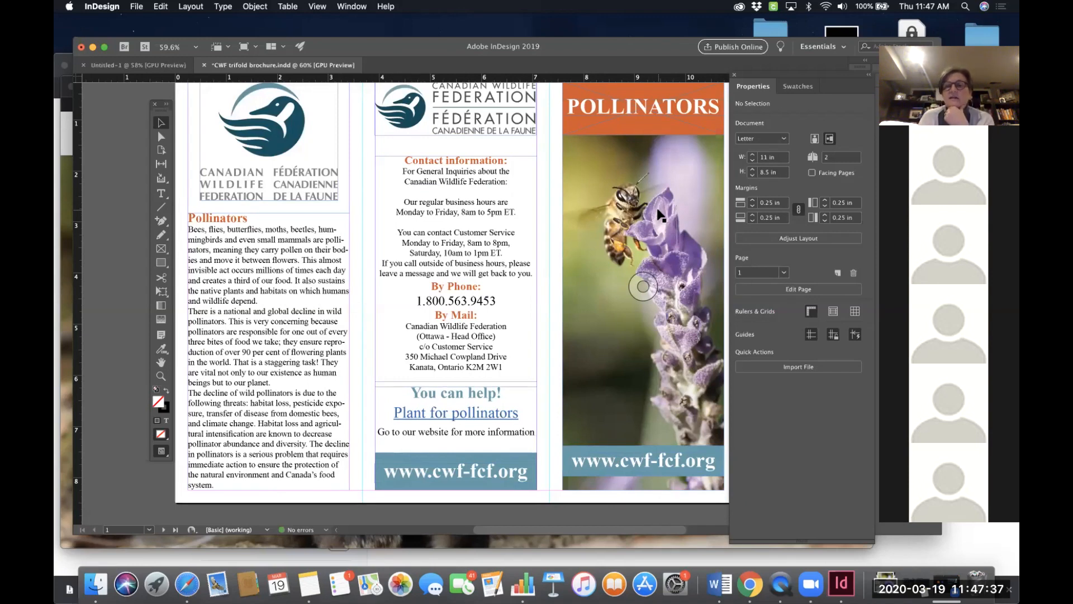
scroll(658, 216, right, 1)
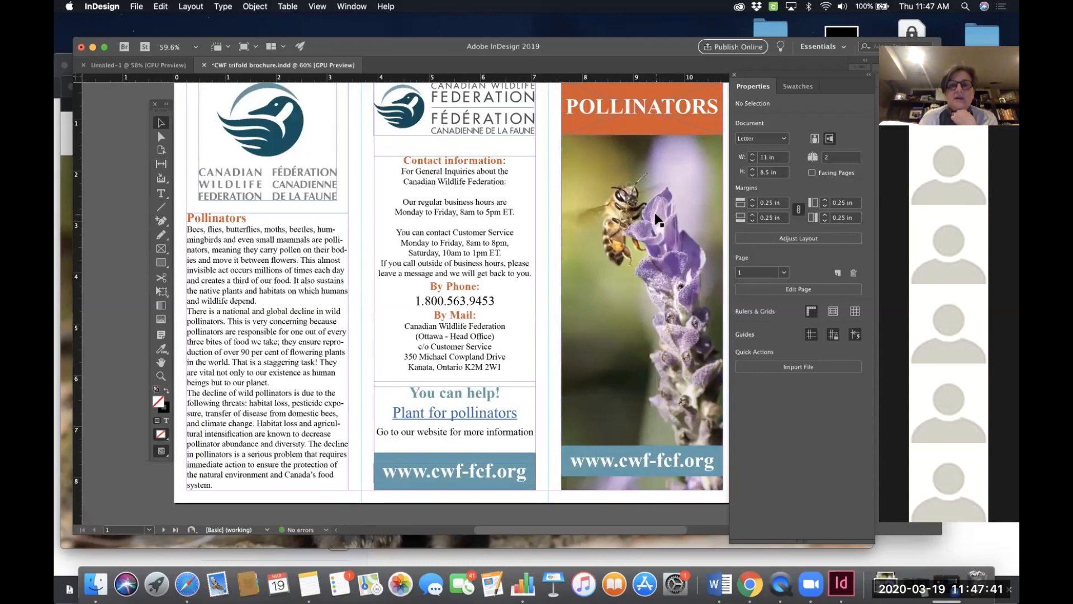
scroll(658, 218, down, 15)
scroll(658, 218, up, 15)
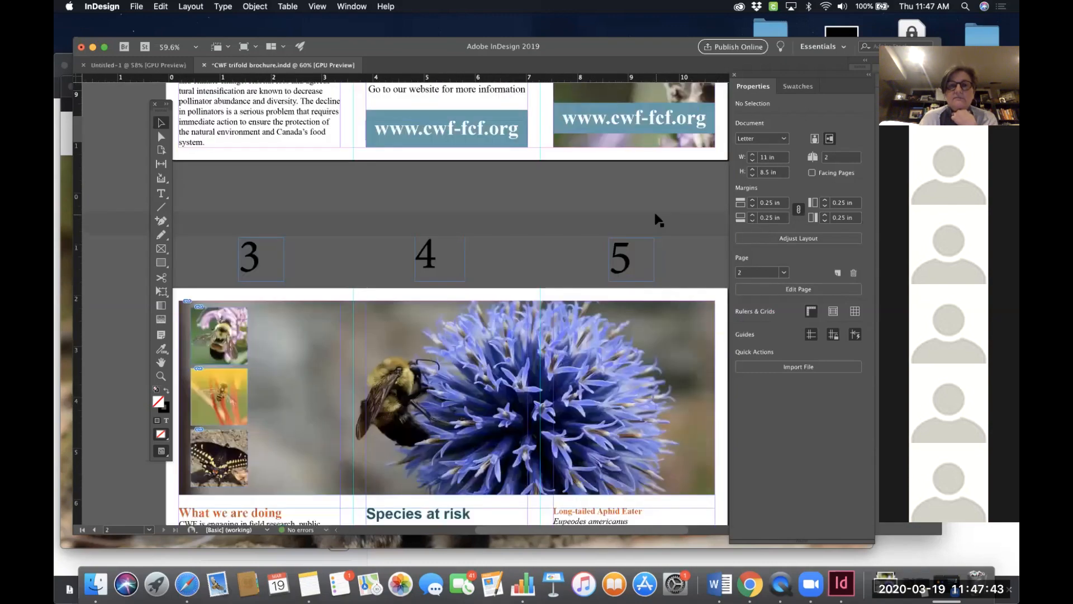
scroll(658, 220, left, 1)
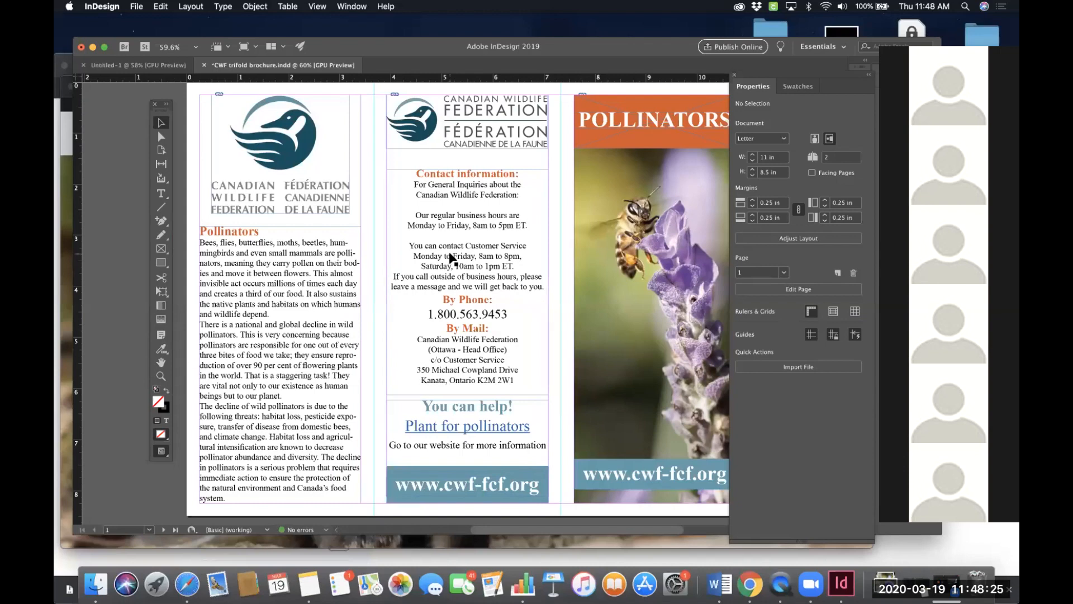
- Save the brochure and start packaging the document
key(super+s)
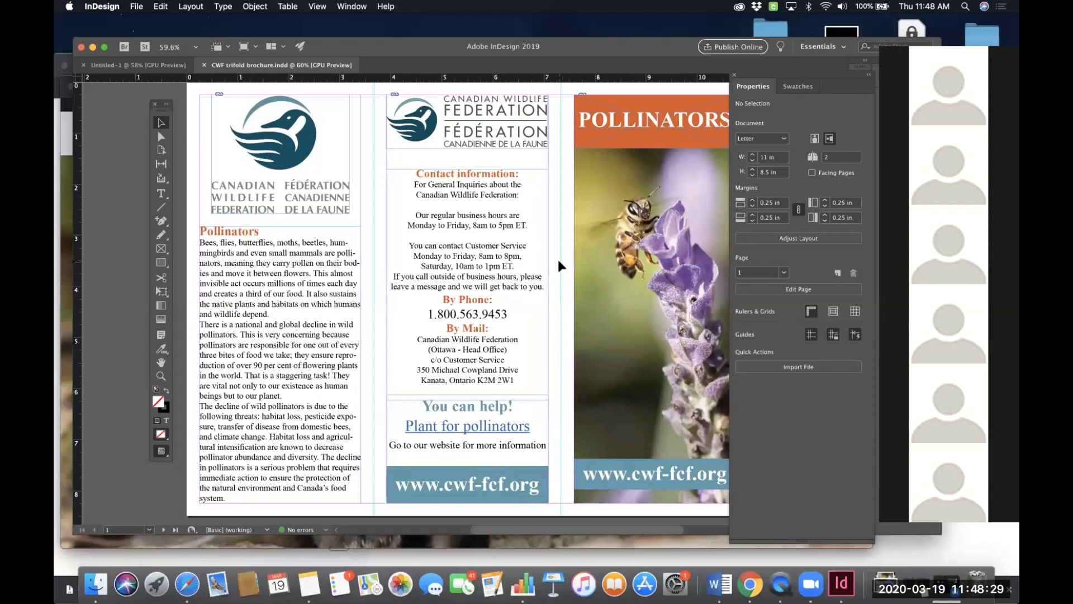
click(137, 7)
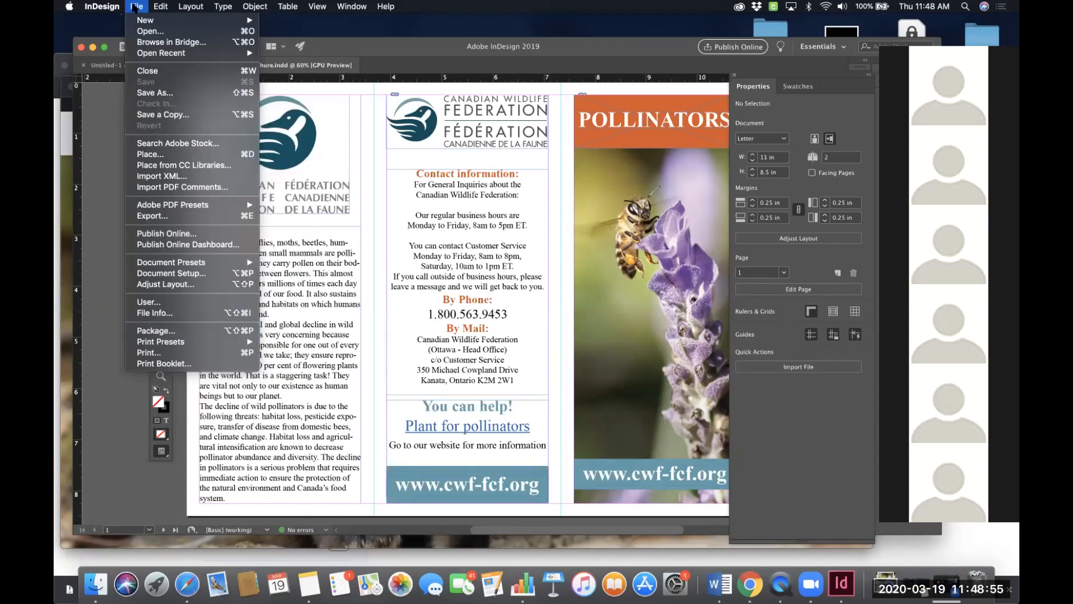
click(164, 332)
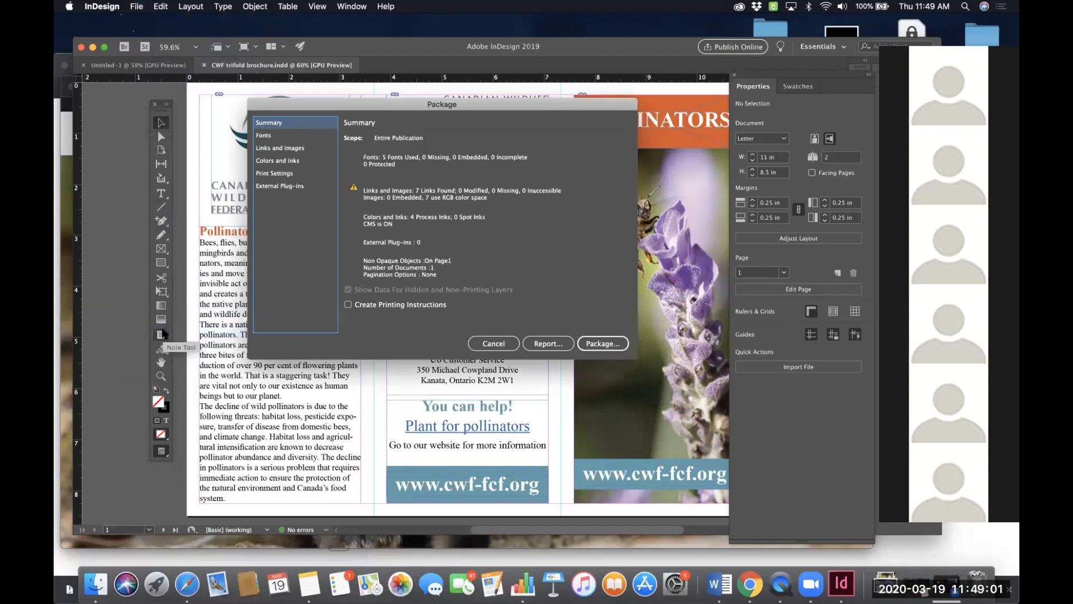
- Review the Package dialog's Fonts, Links and Images, Colors and Inks, Print Settings, External Plug-ins and Summary sections
drag(398, 106, 436, 92)
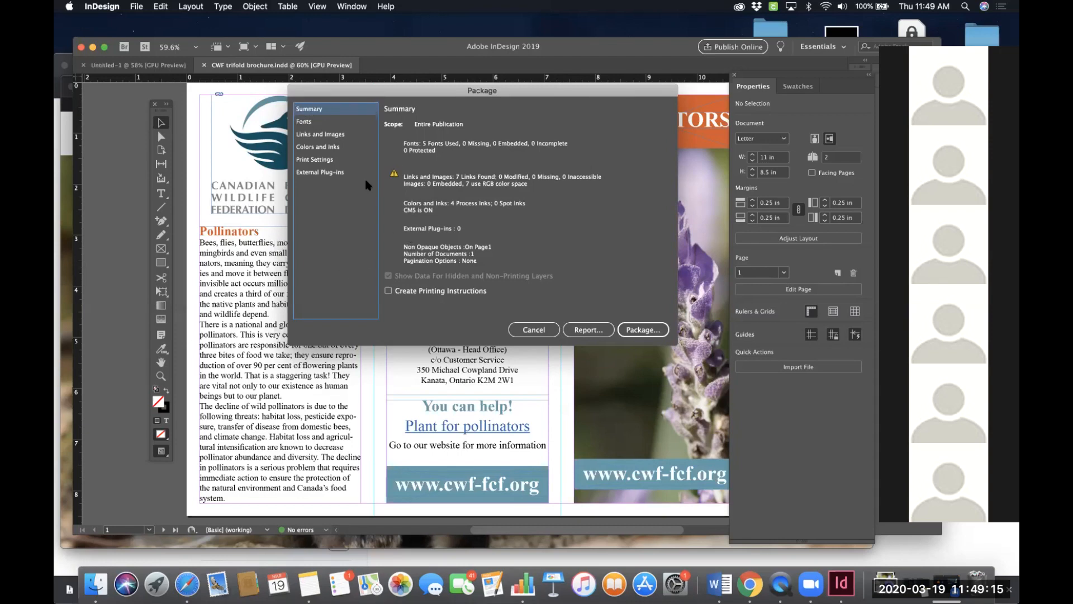
click(308, 122)
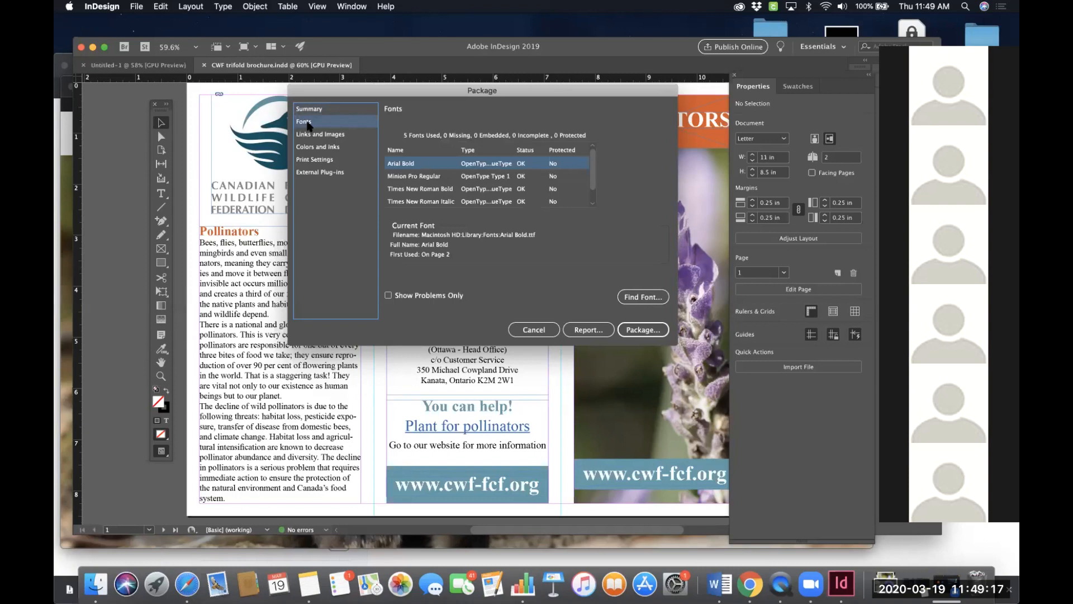
scroll(436, 189, down, 1)
scroll(436, 189, up, 1)
click(325, 135)
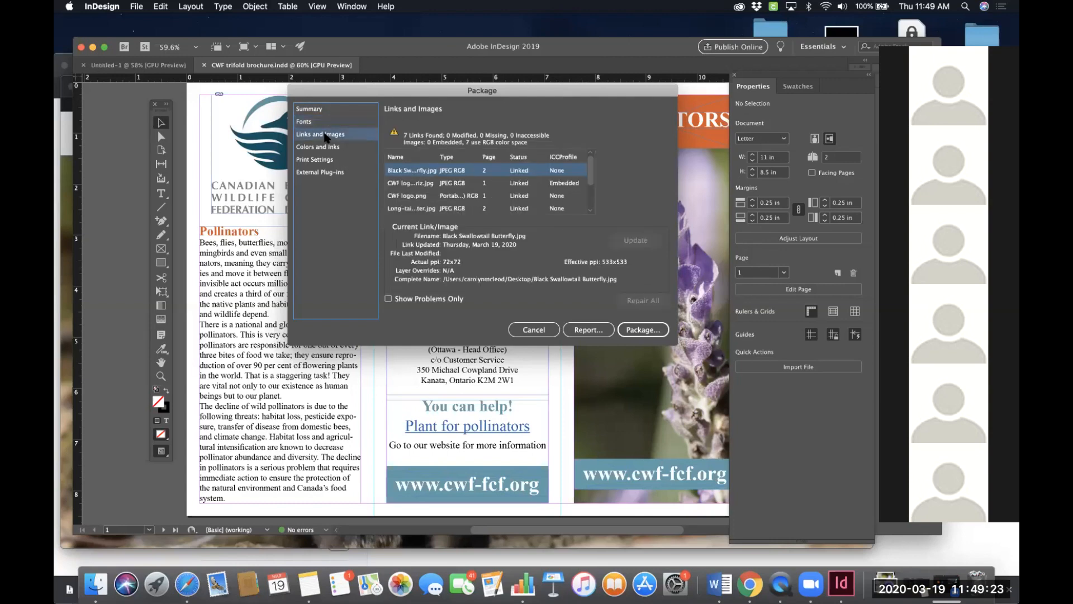
scroll(486, 191, down, 3)
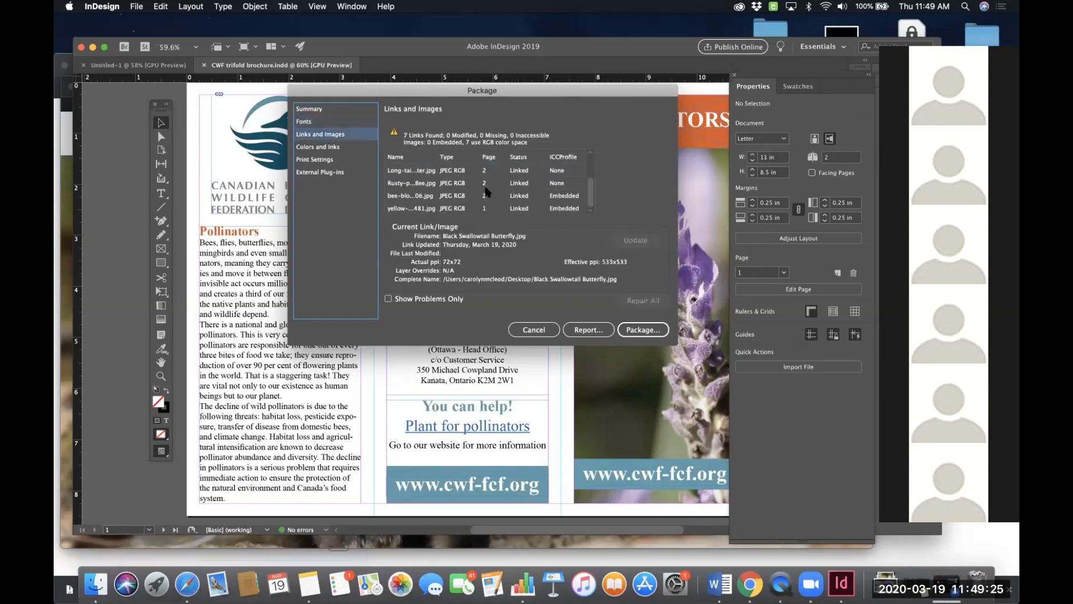
scroll(486, 191, up, 3)
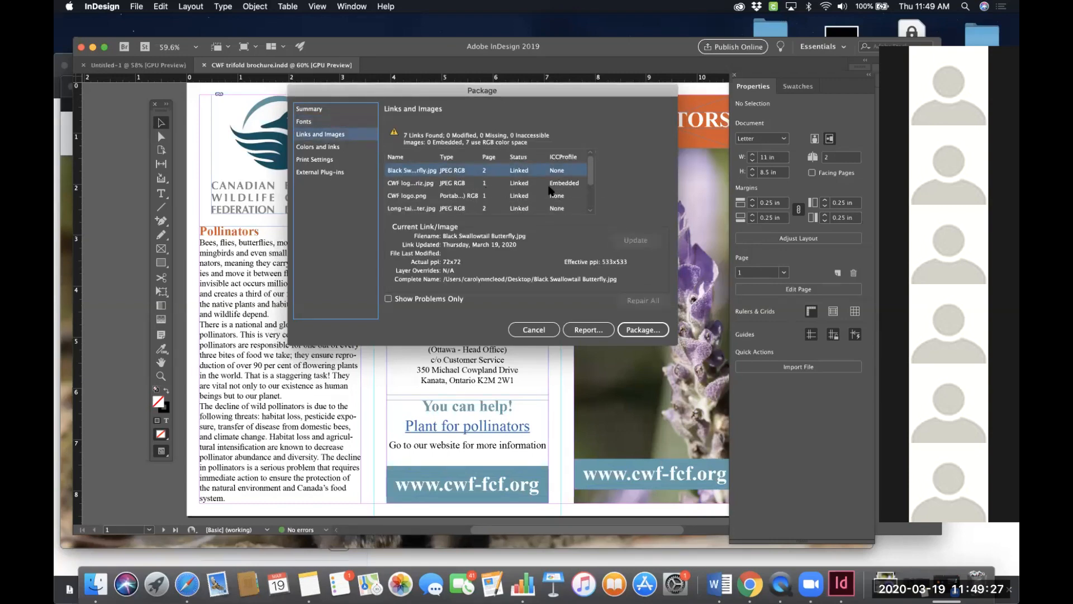
click(322, 148)
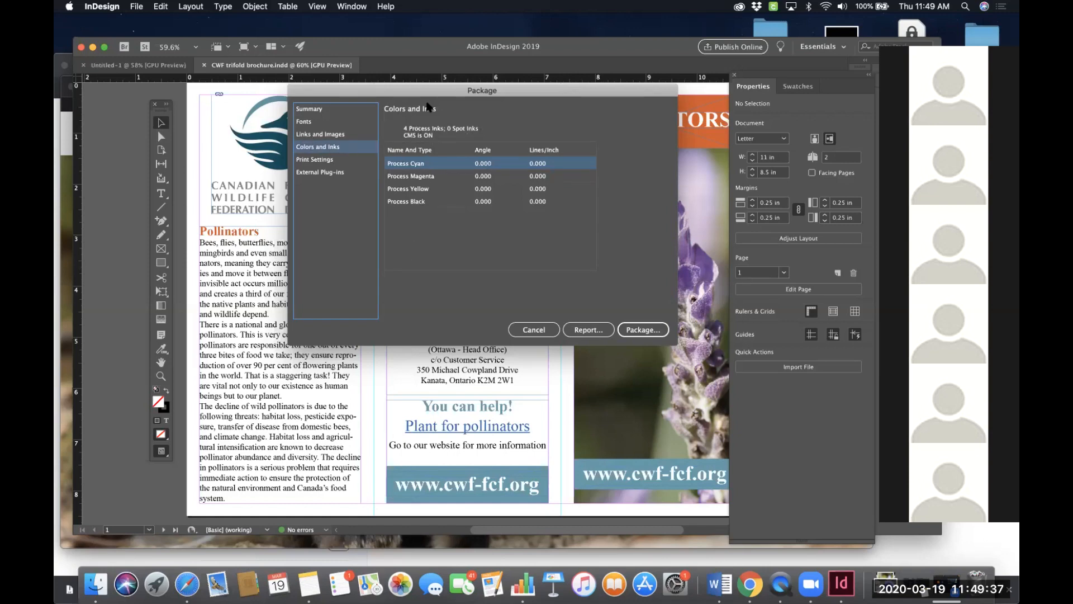
click(316, 159)
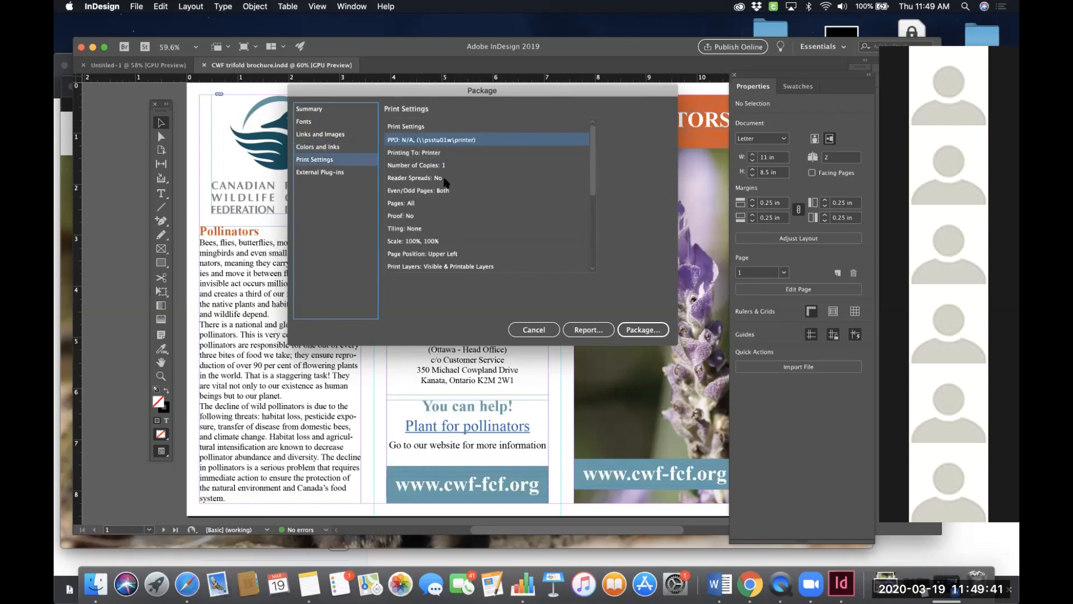
click(327, 178)
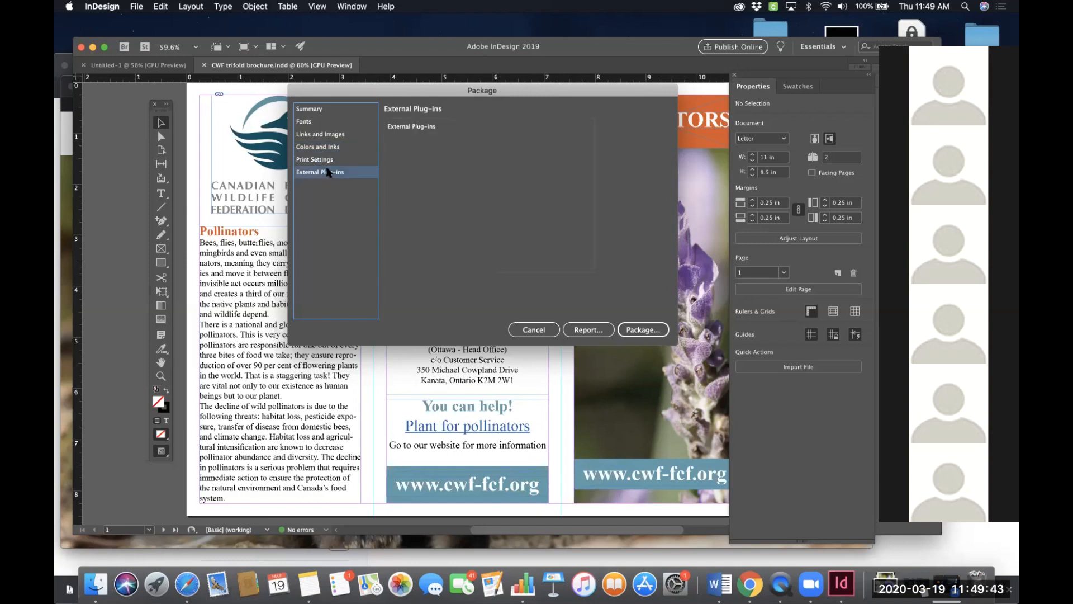
click(322, 111)
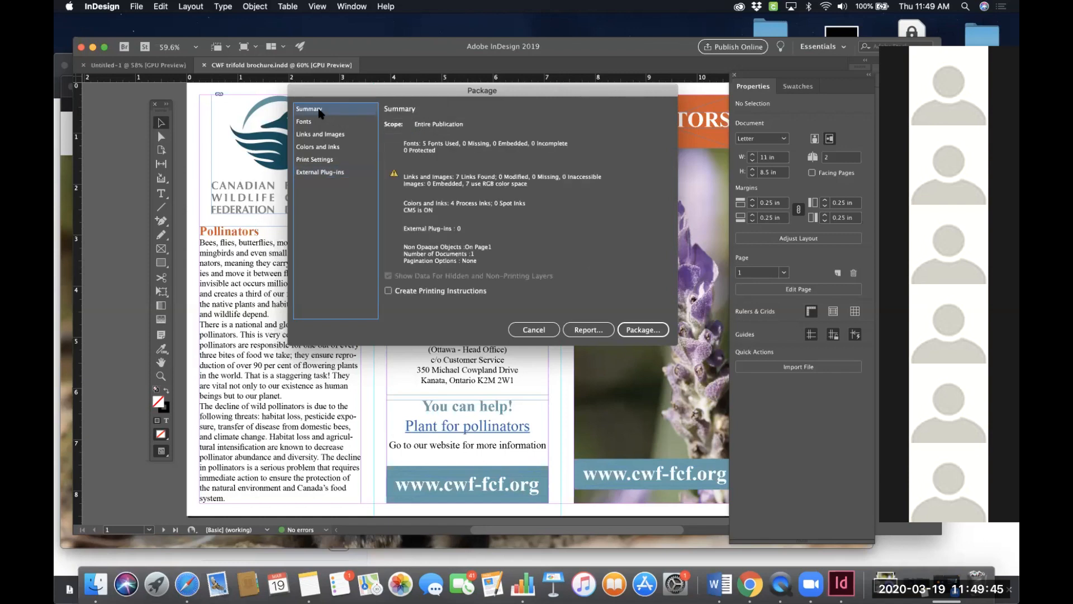
- Review the Package dialog's Fonts, Links and Summary sections, then close the dialog
click(302, 123)
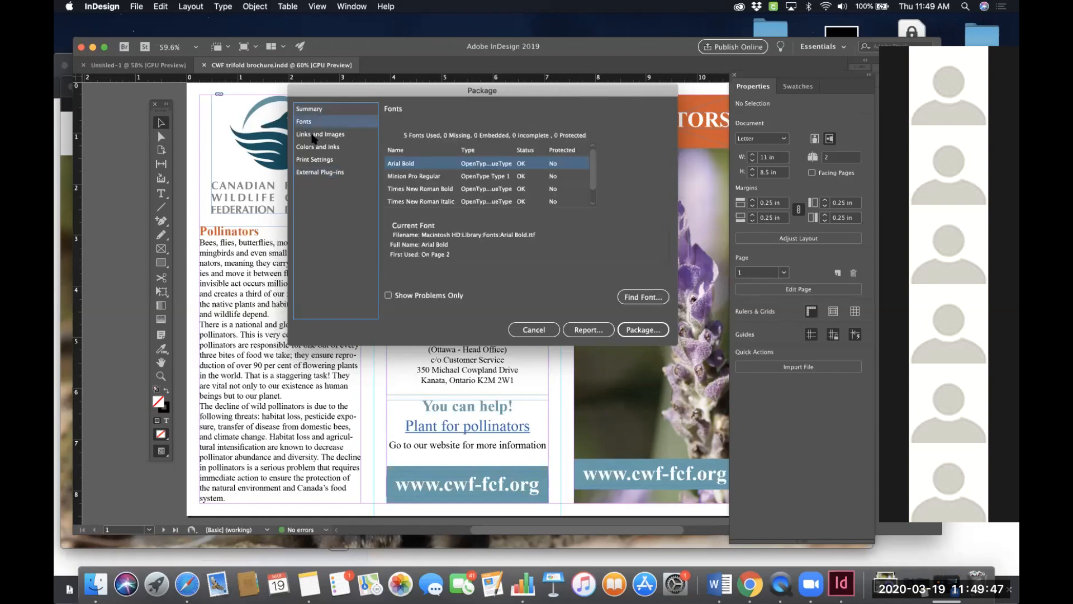
click(313, 137)
click(311, 122)
click(325, 109)
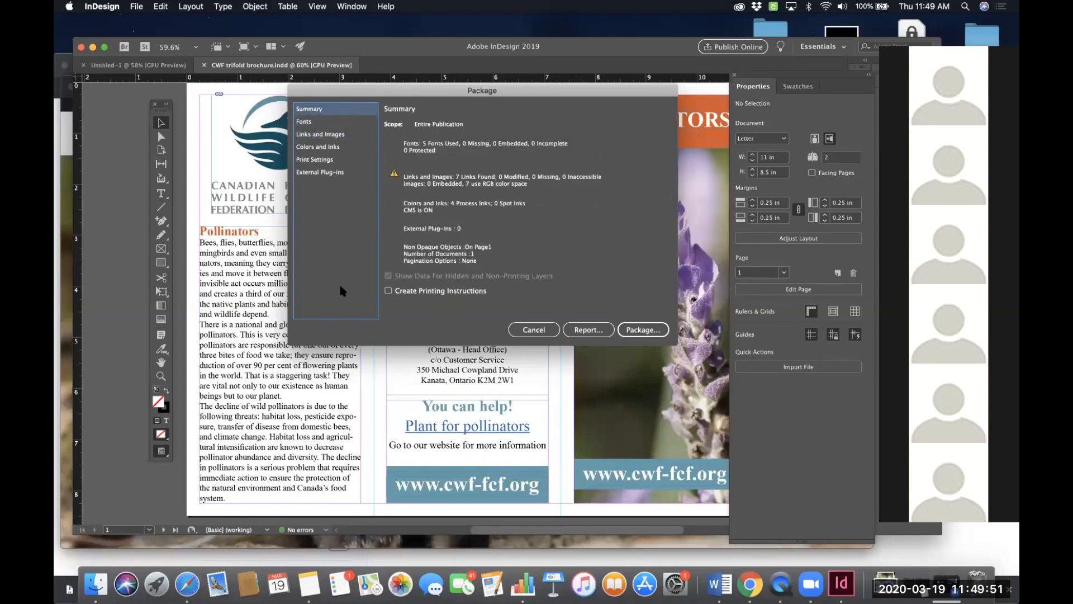
click(533, 330)
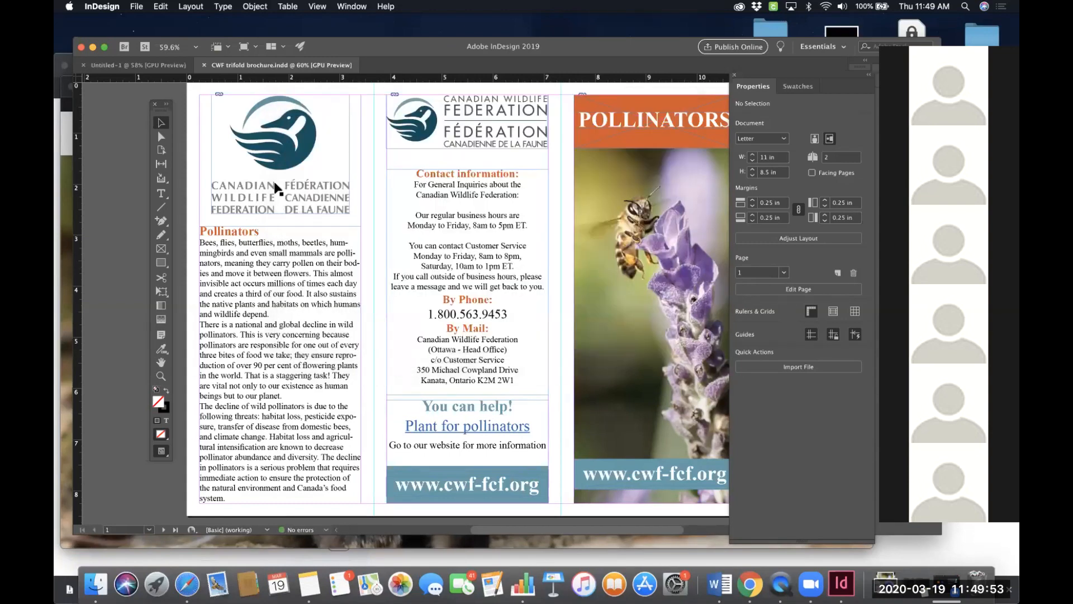
- Reopen packaging and keep IDML and PDF (Print) included with the [PDF/X-1a:2001] preset
click(138, 8)
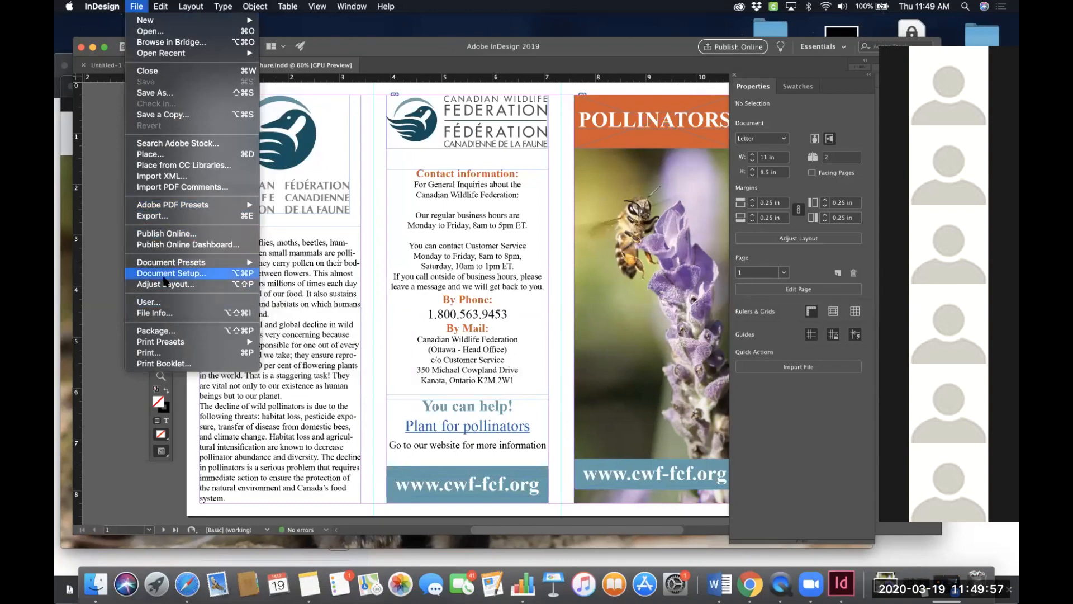
click(162, 331)
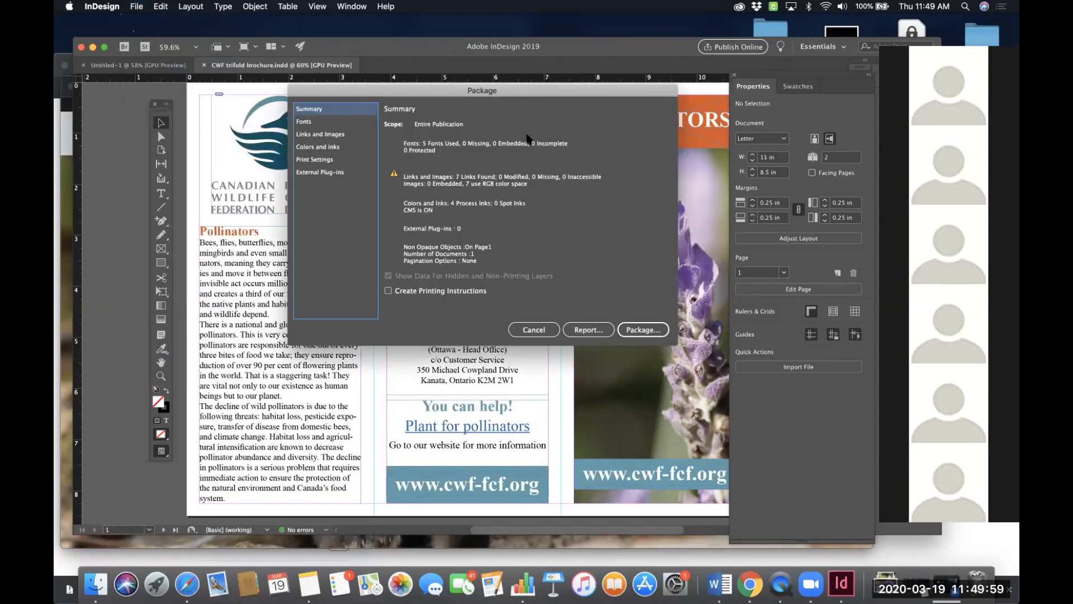
click(643, 329)
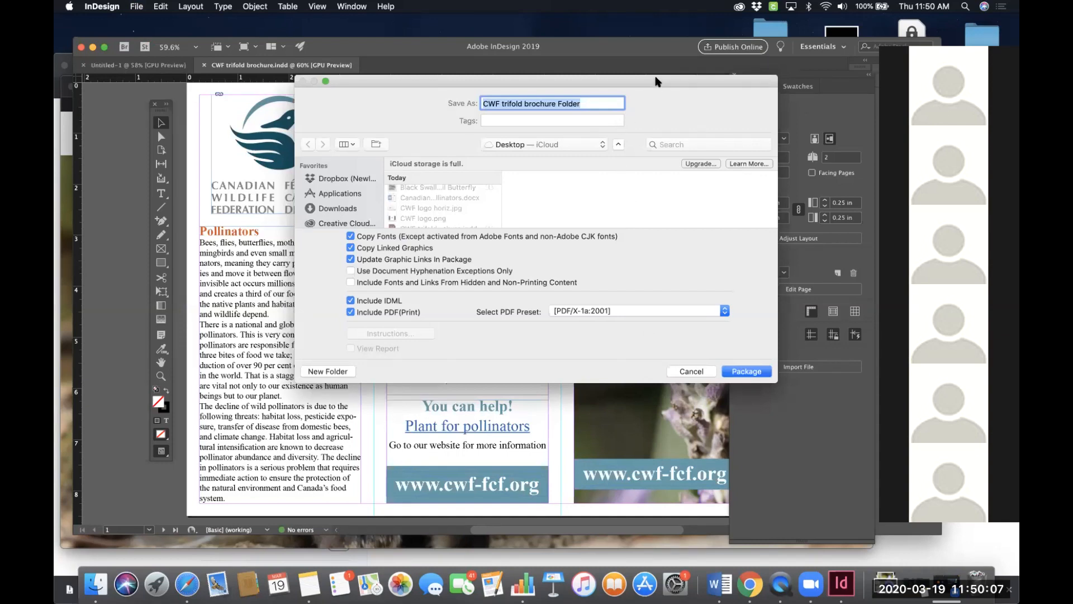
drag(656, 80, 620, 95)
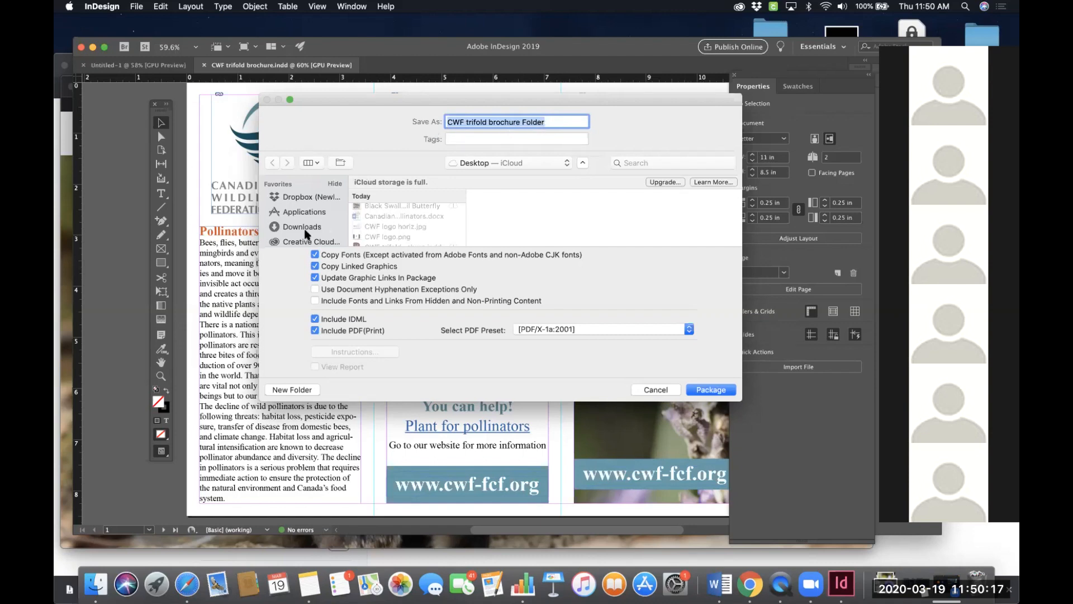
scroll(309, 219, down, 4)
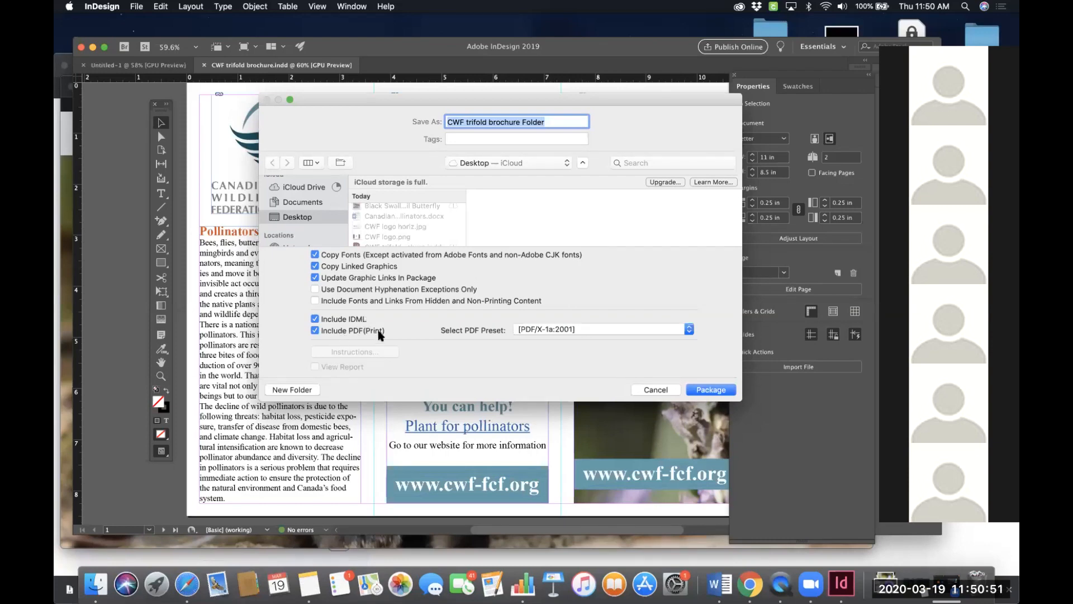
click(578, 329)
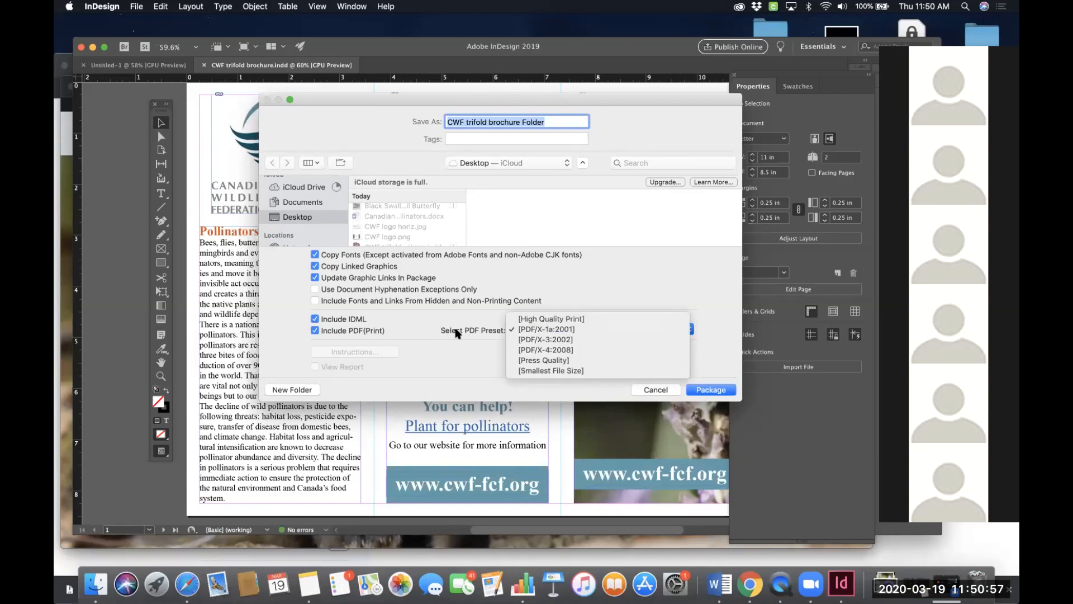
click(570, 331)
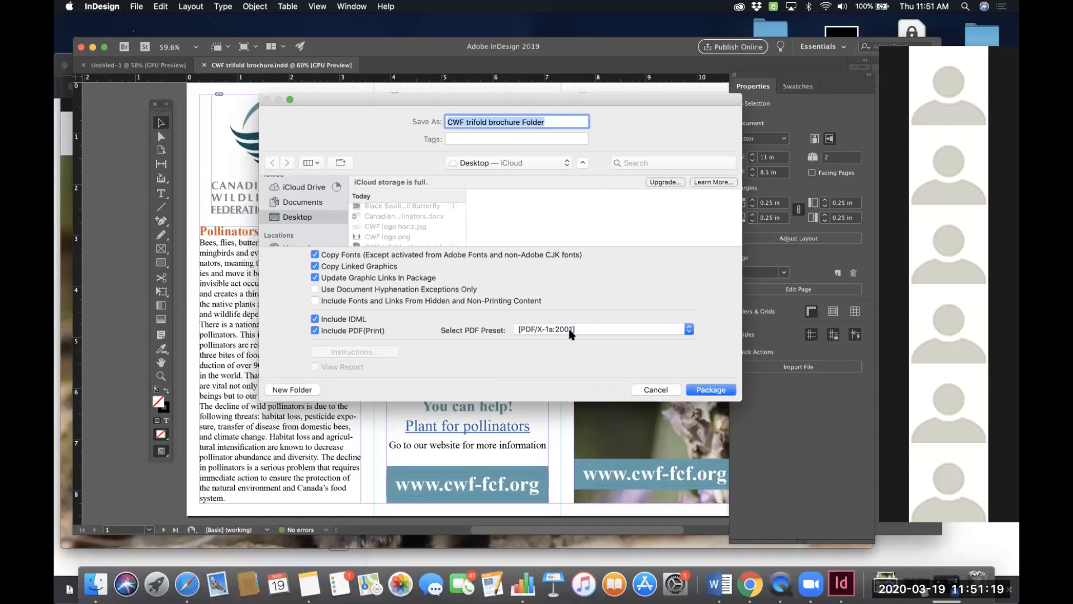
- Package the document into a new folder named CWF trifold brochure Folder sec1 instead of replacing the existing folder
click(706, 393)
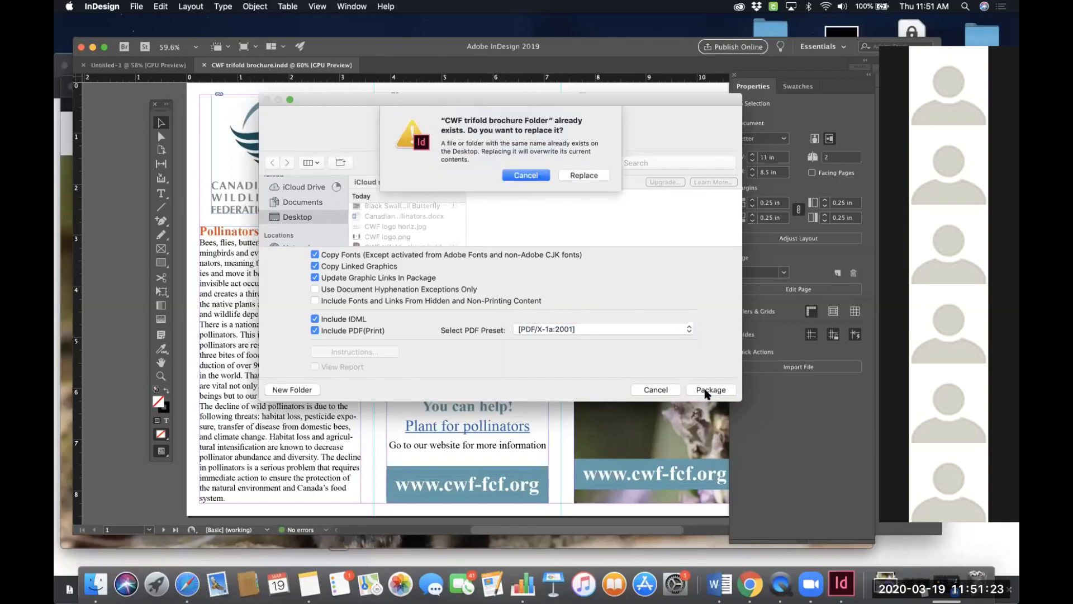
click(539, 177)
click(548, 122)
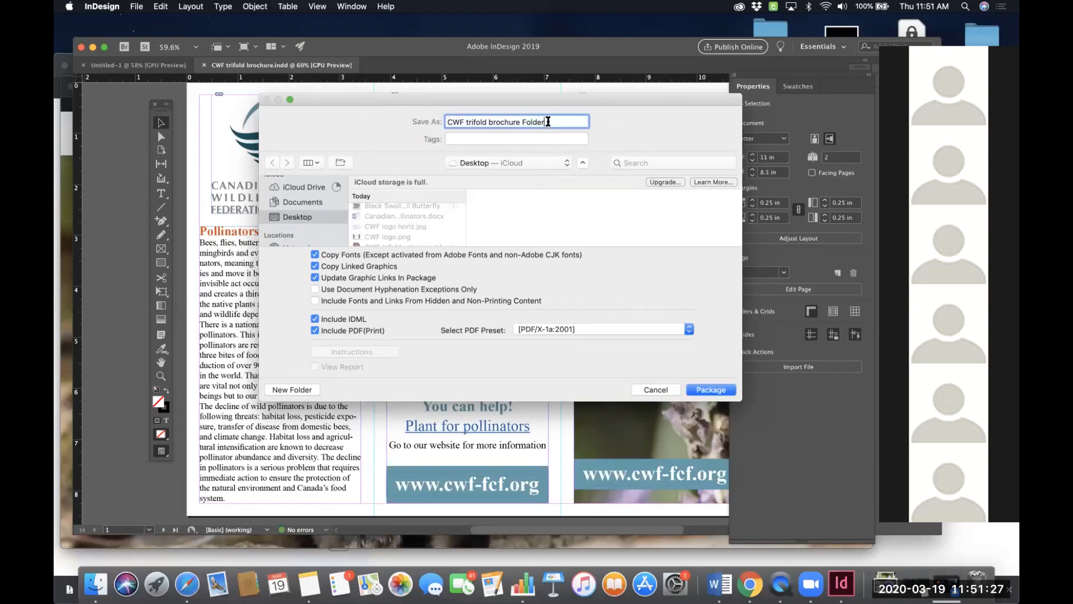
text(sec1)
click(710, 390)
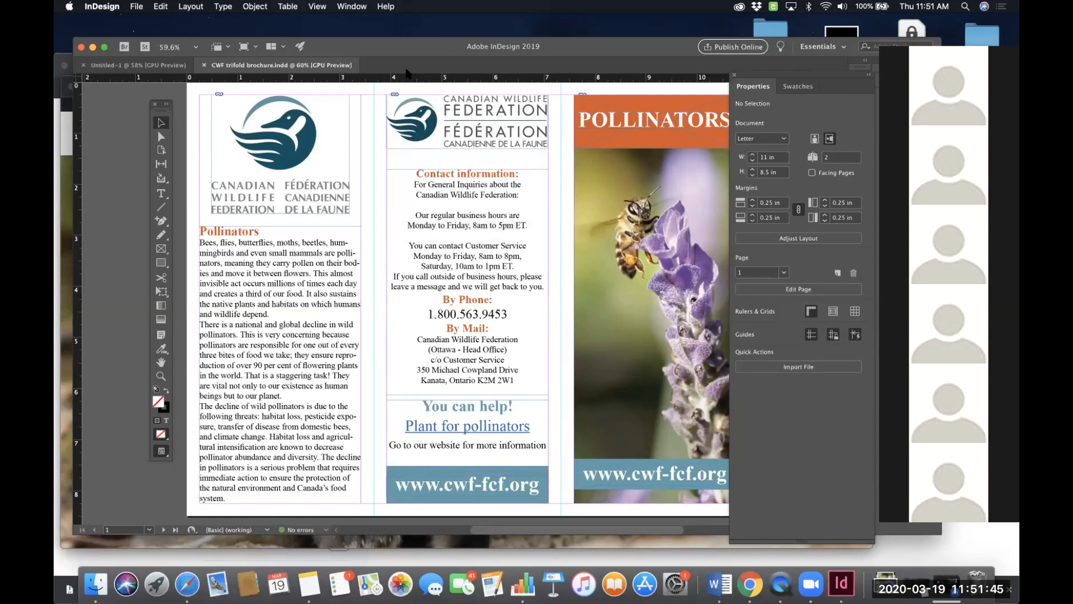
- Close the brochure document along with the browser and Templates Finder windows
key(super+w)
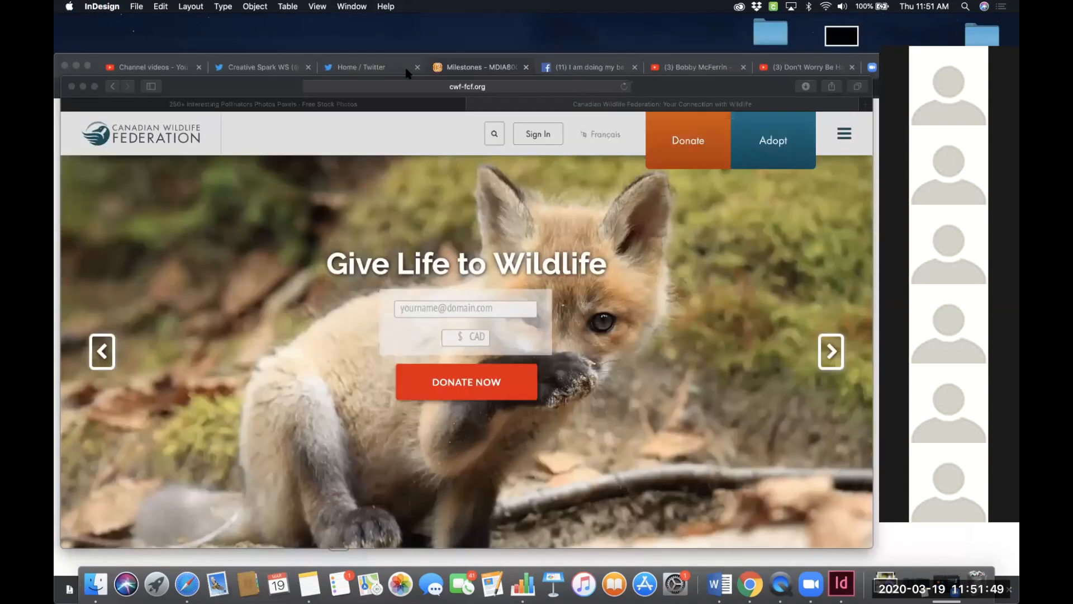
click(76, 66)
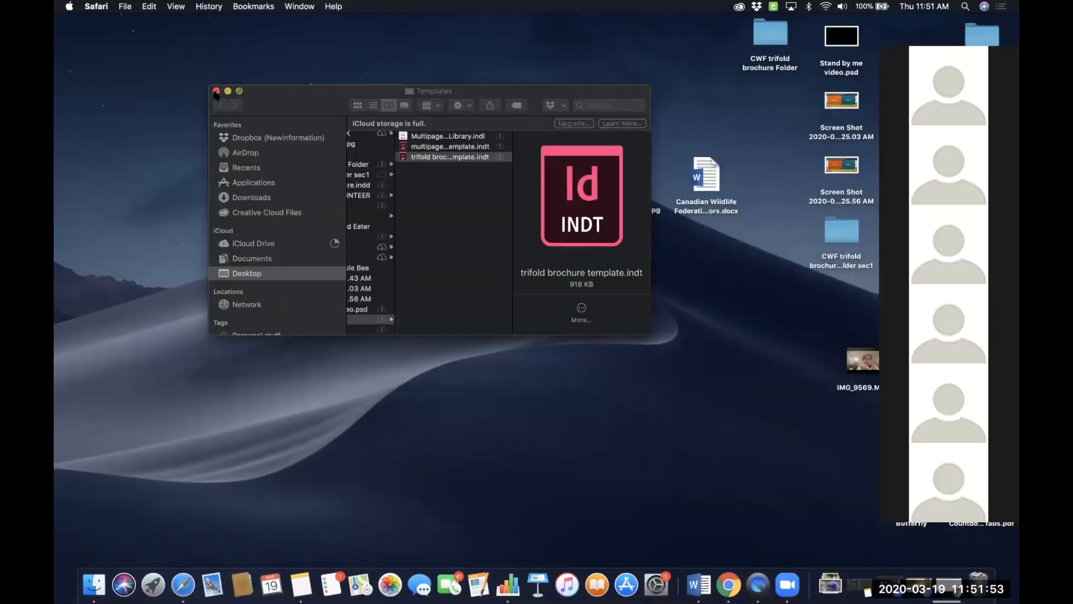
click(216, 92)
click(452, 208)
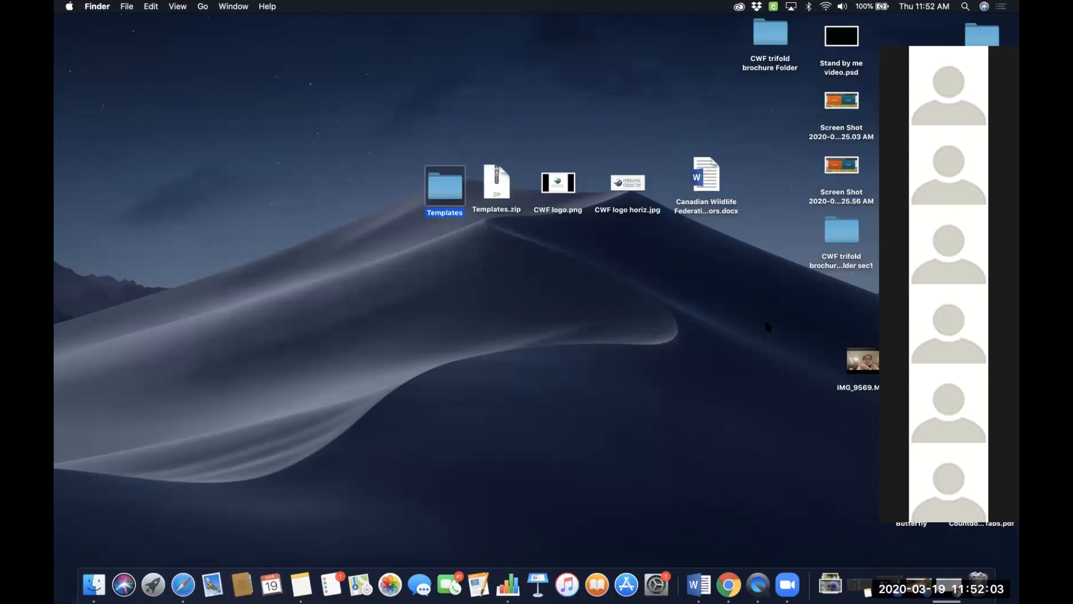
- Move the CWF trifold brochure Folder sec1 on the desktop and open it to inspect the packaged files
drag(846, 235, 332, 122)
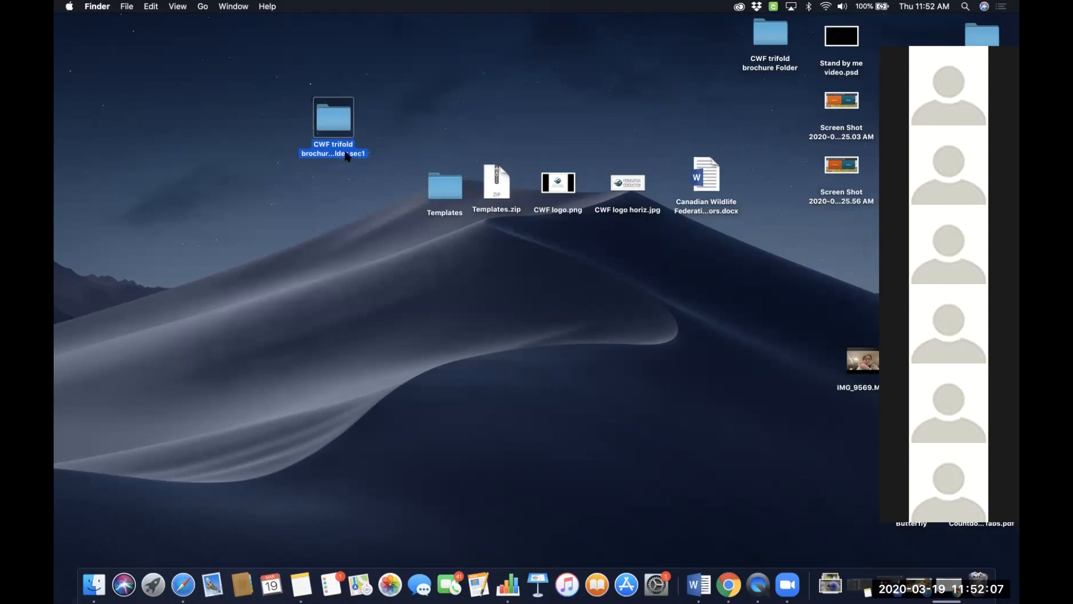
double_click(337, 125)
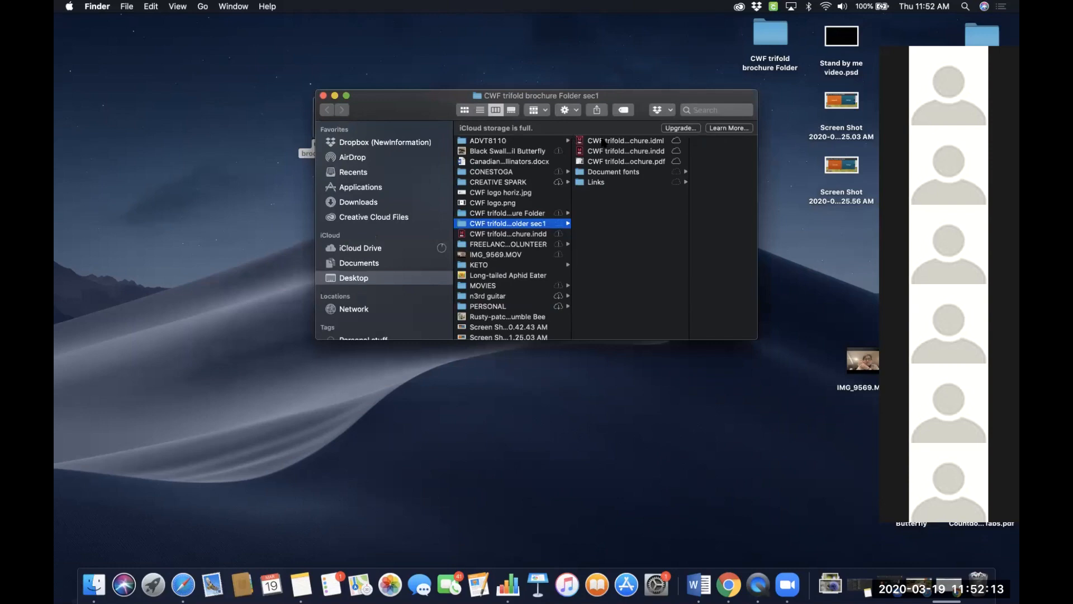
click(621, 141)
drag(650, 101, 521, 96)
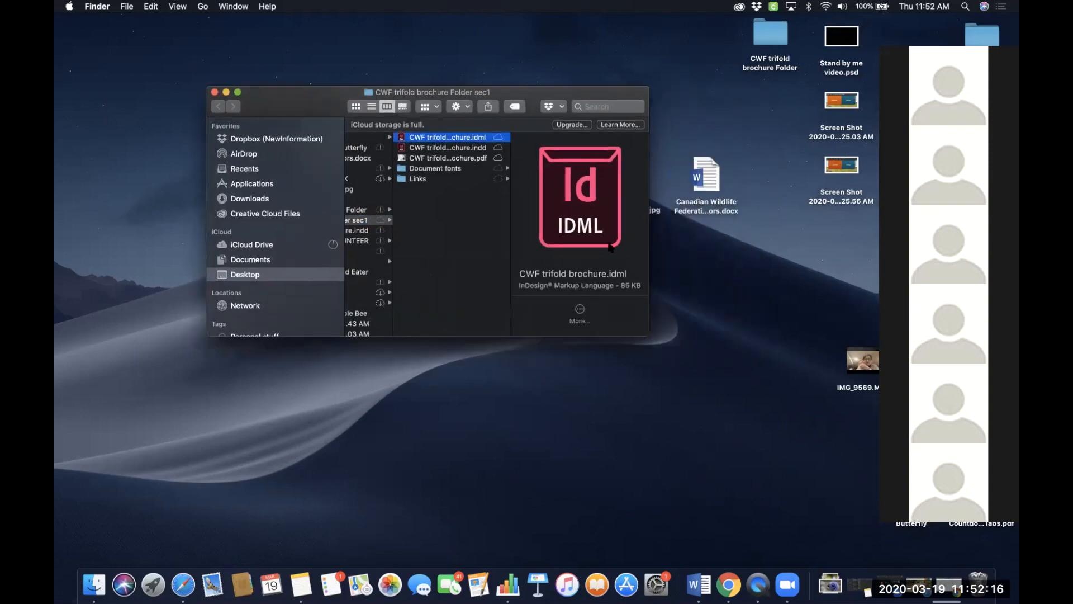
- Browse the package's INDD file, Document fonts and Links folders, and select the PDF
click(472, 148)
key(Return)
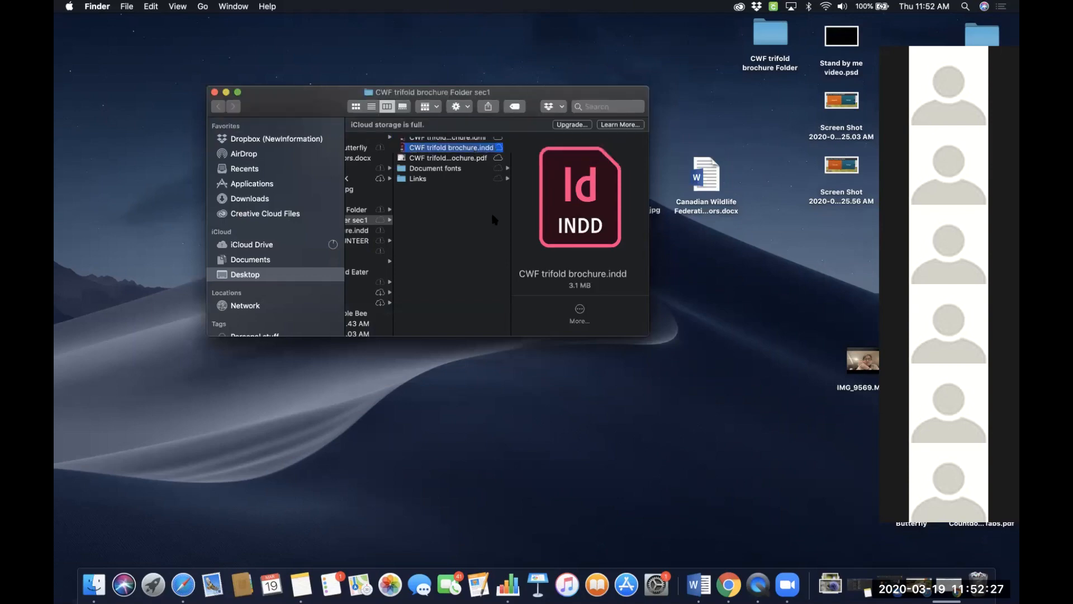
key(Return)
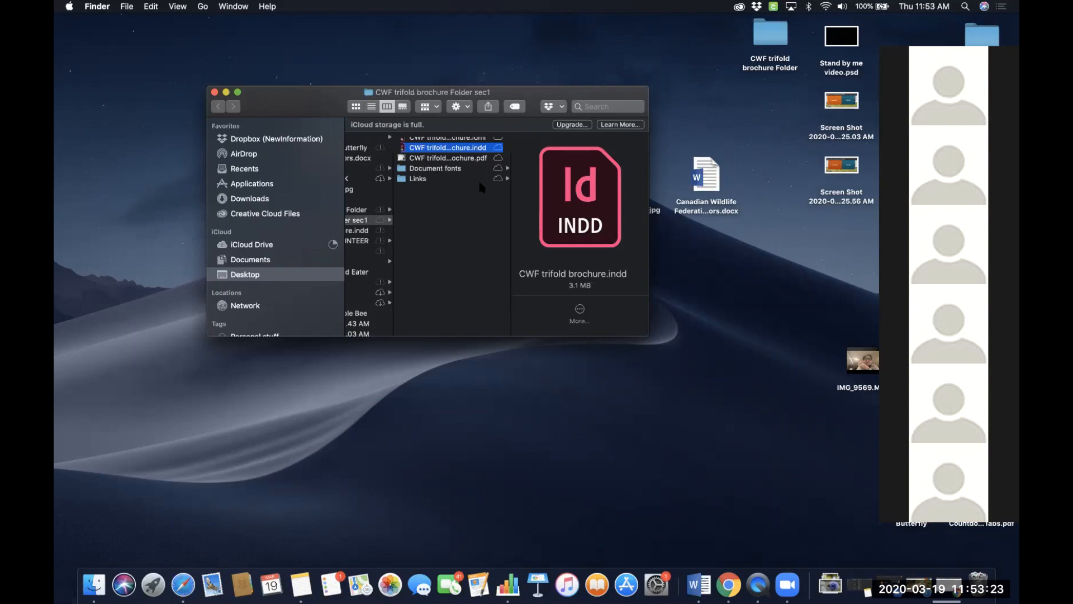
click(454, 169)
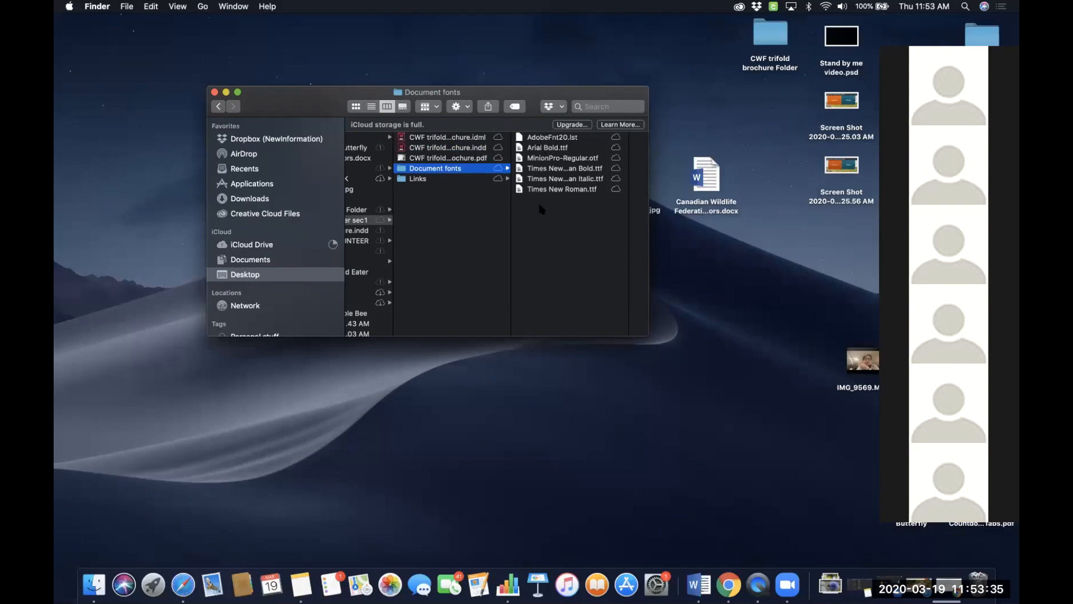
click(440, 179)
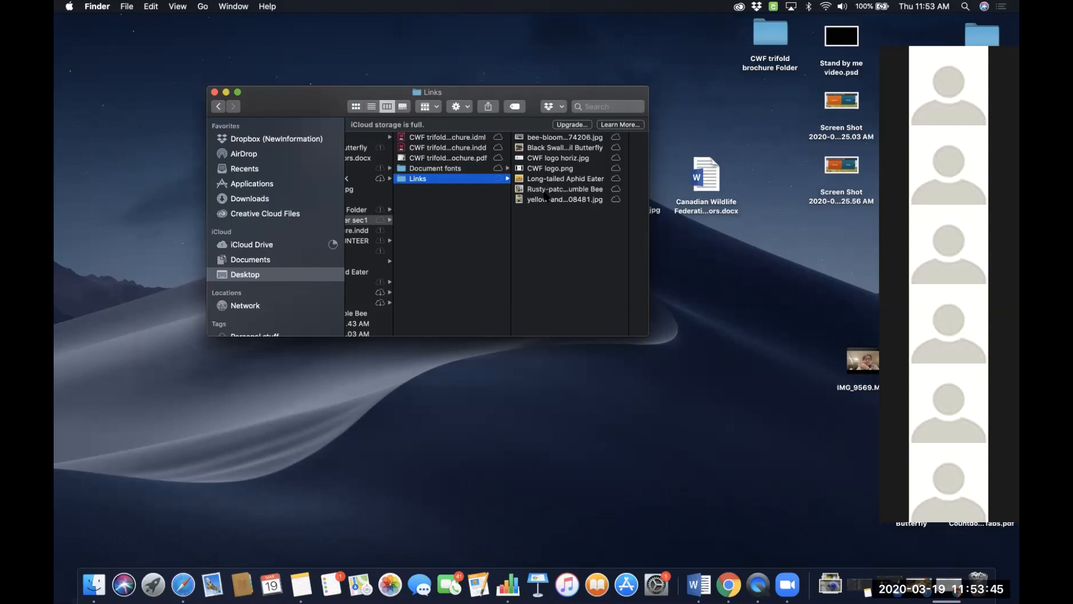
click(432, 159)
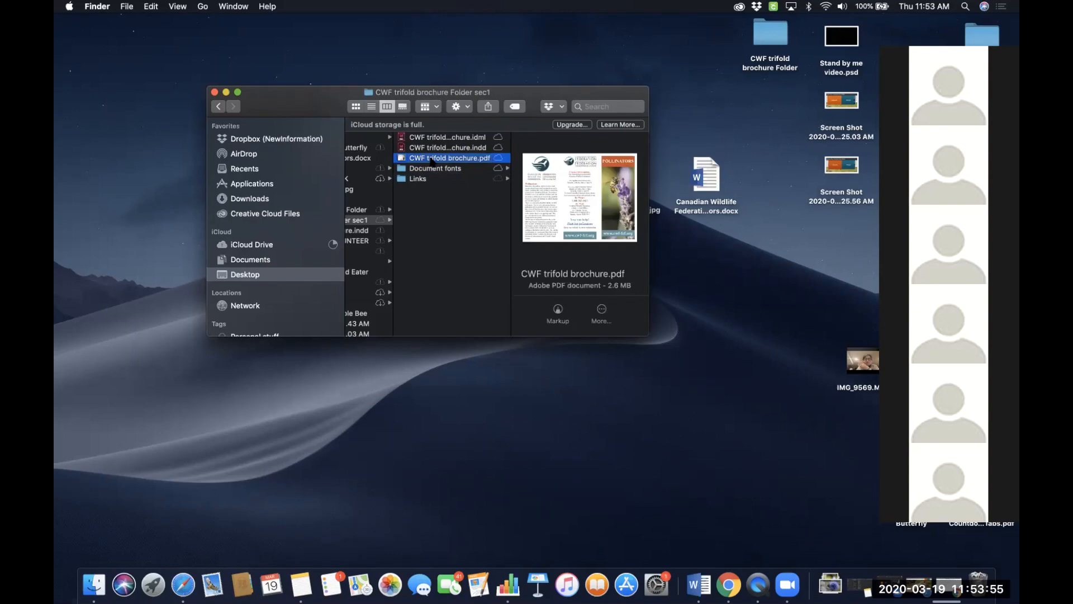
- Open the packaged CWF trifold brochure.pdf and scroll through both pages
double_click(431, 159)
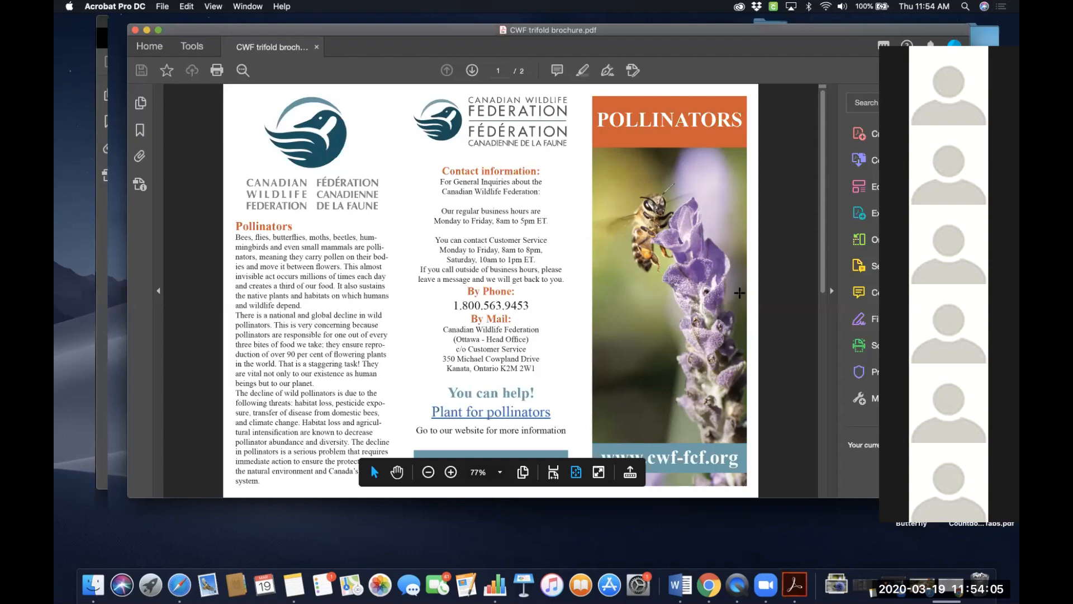
scroll(718, 395, down, 3)
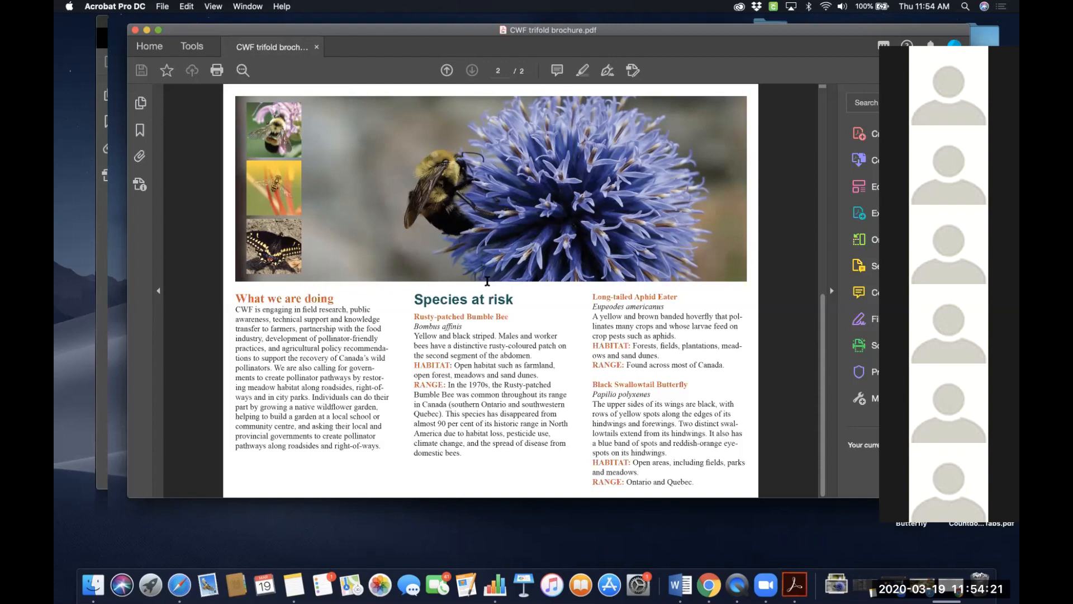
scroll(542, 255, up, 3)
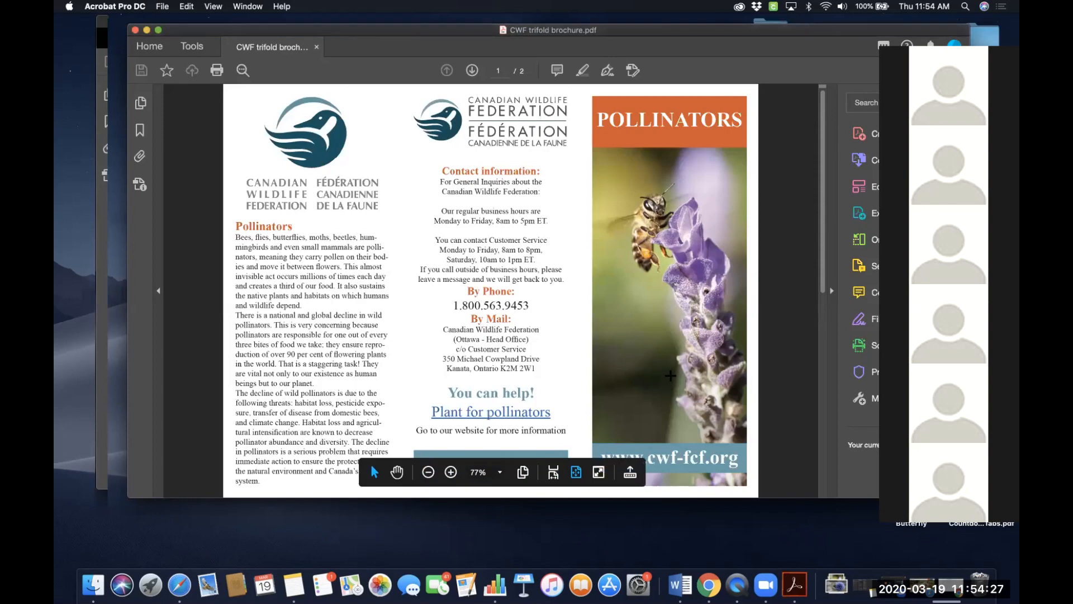
click(676, 462)
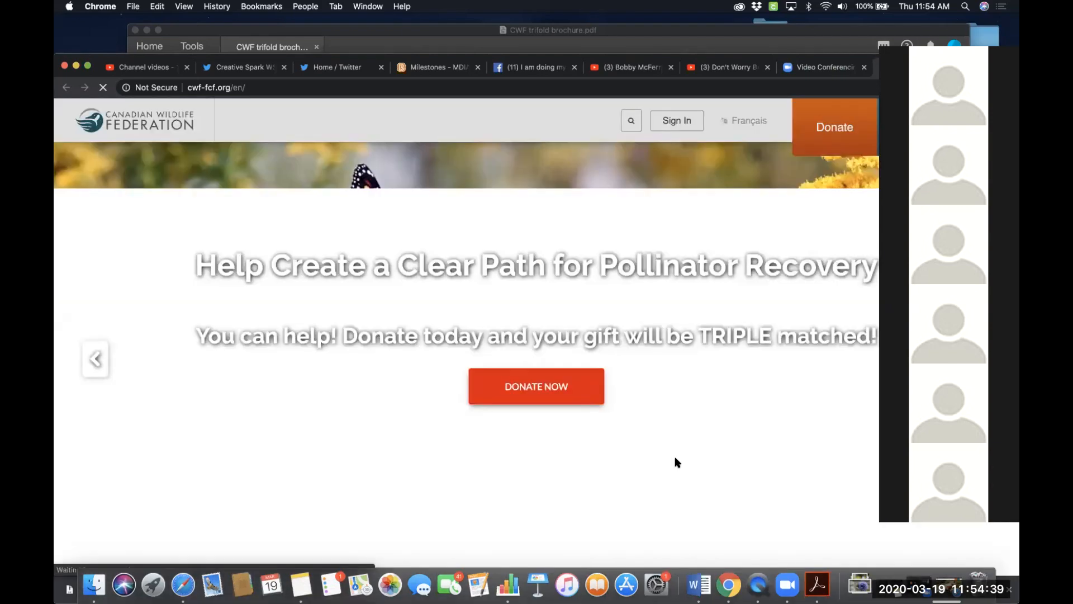
click(817, 584)
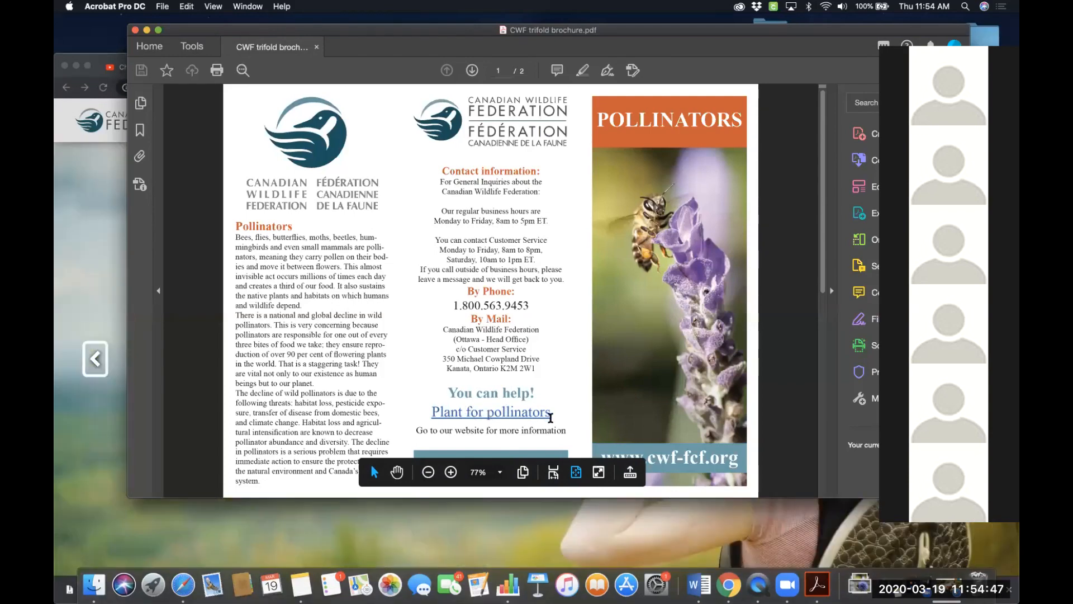
click(509, 413)
click(565, 429)
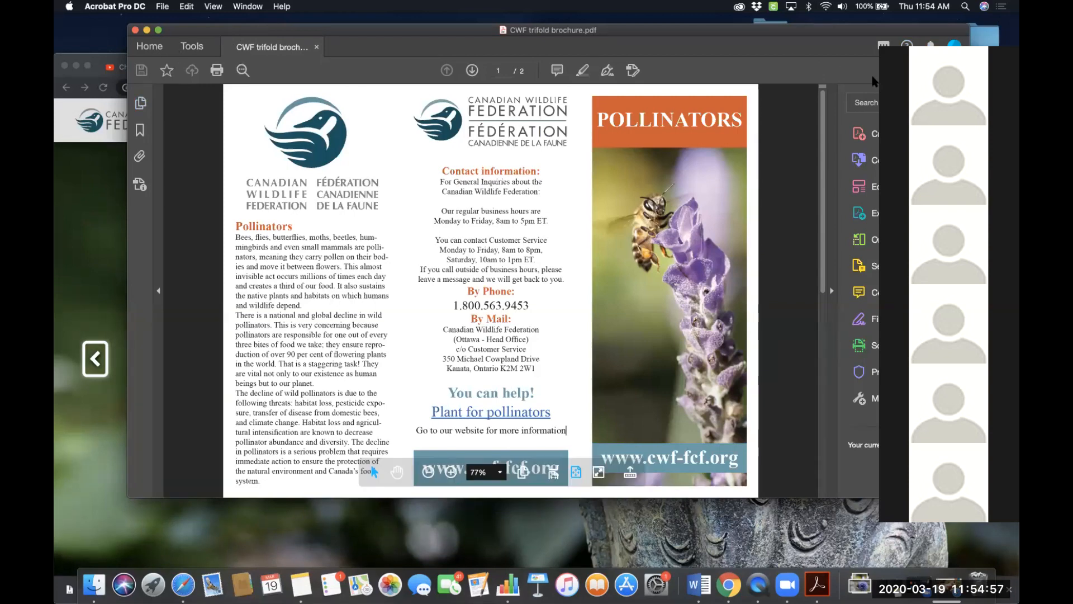
drag(789, 31, 714, 32)
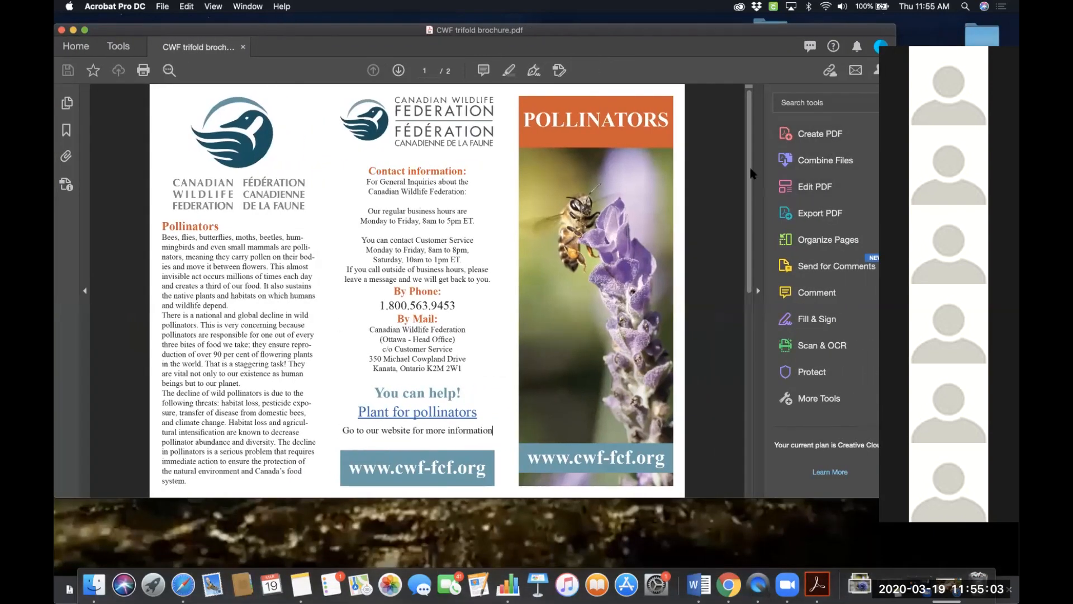
click(765, 163)
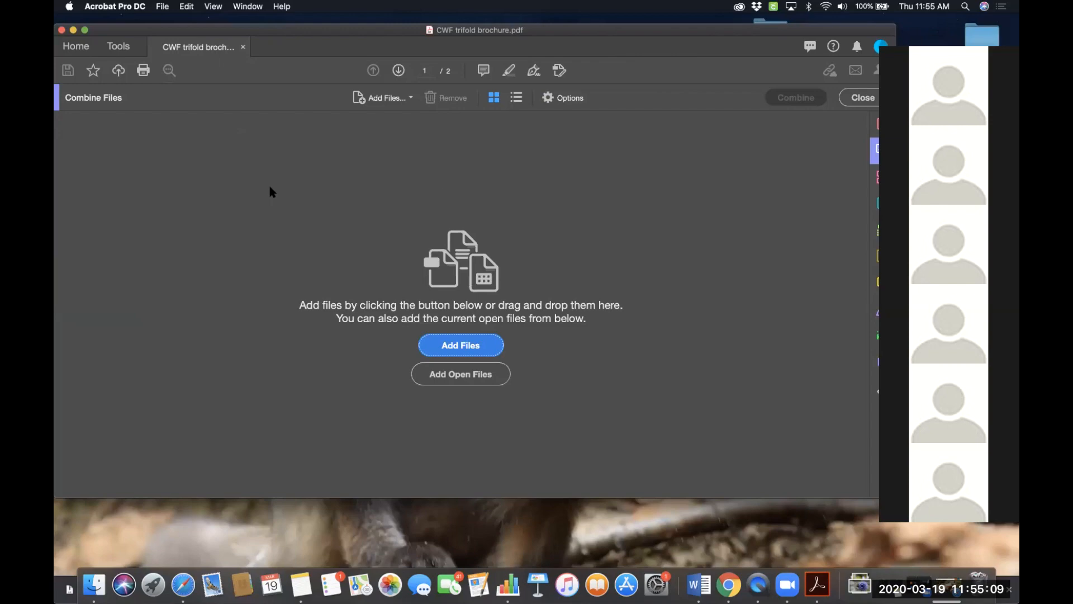
click(865, 98)
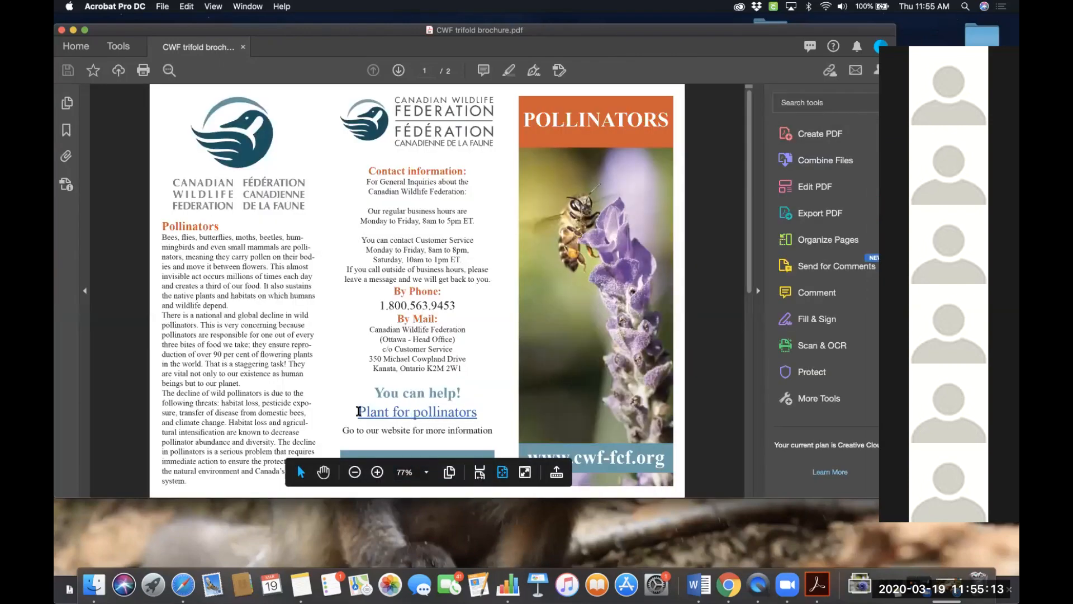
- Check the Plant for pollinators link text and scroll through both PDF pages again
drag(358, 411, 468, 411)
click(482, 415)
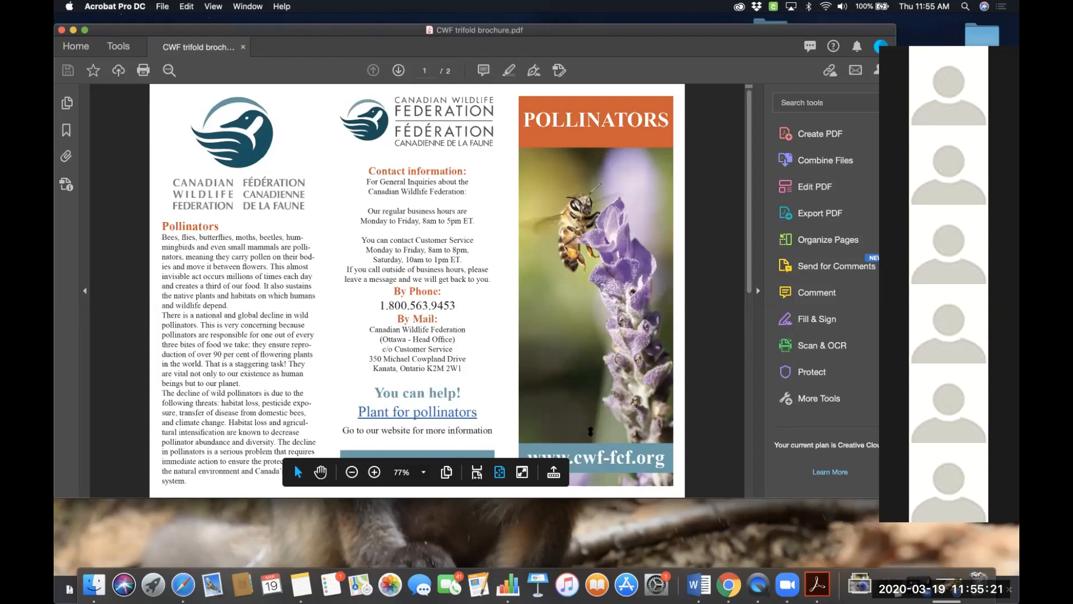
drag(749, 252, 750, 439)
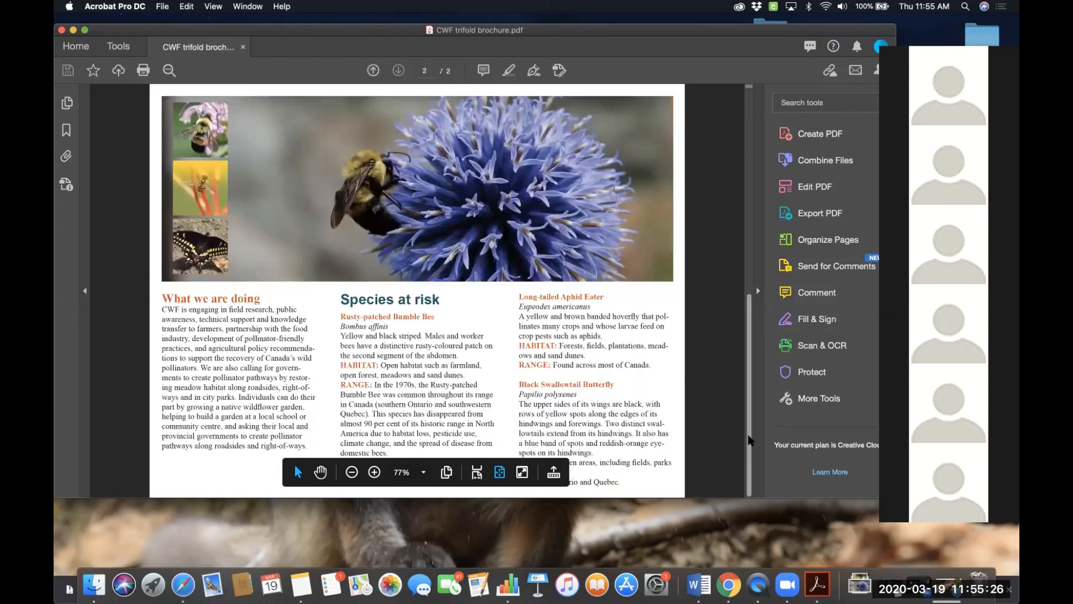
click(746, 232)
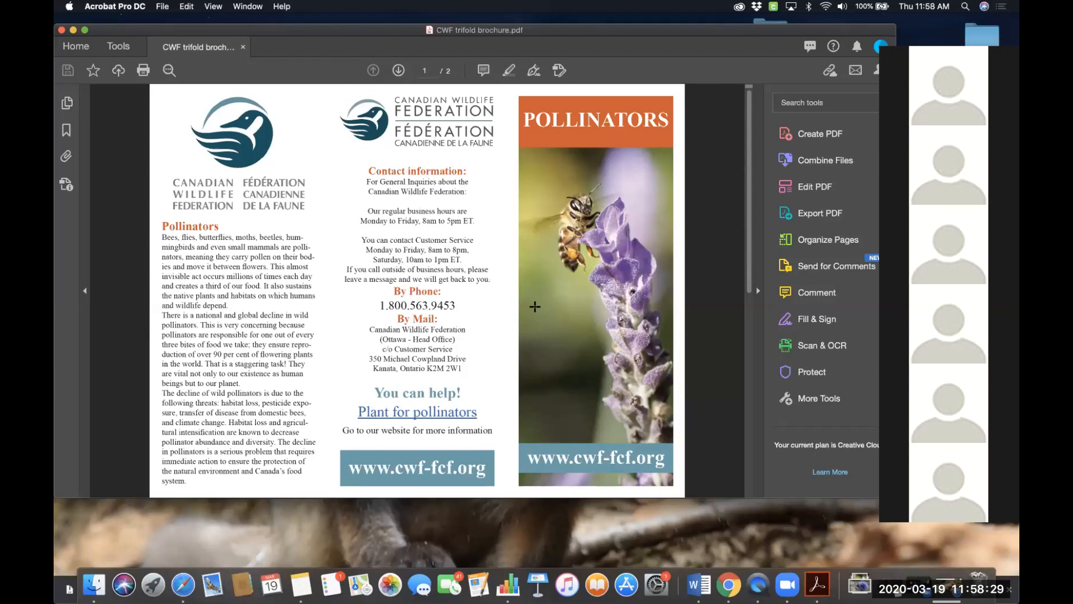
- Switch to the browser and open the course's Assignments list from Course Tools
scroll(535, 306, down, 3)
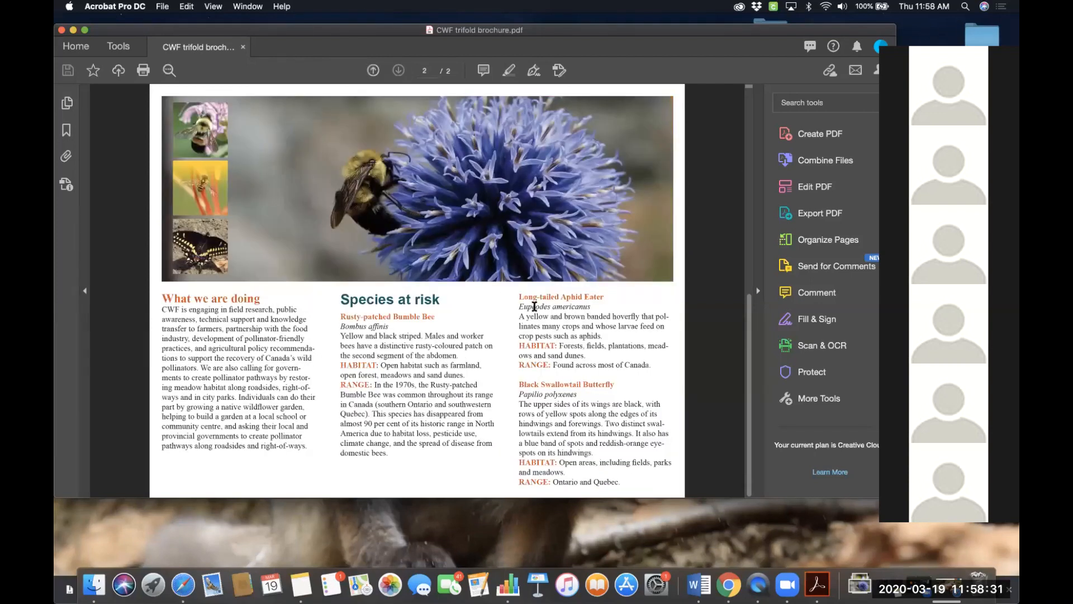
scroll(535, 306, up, 3)
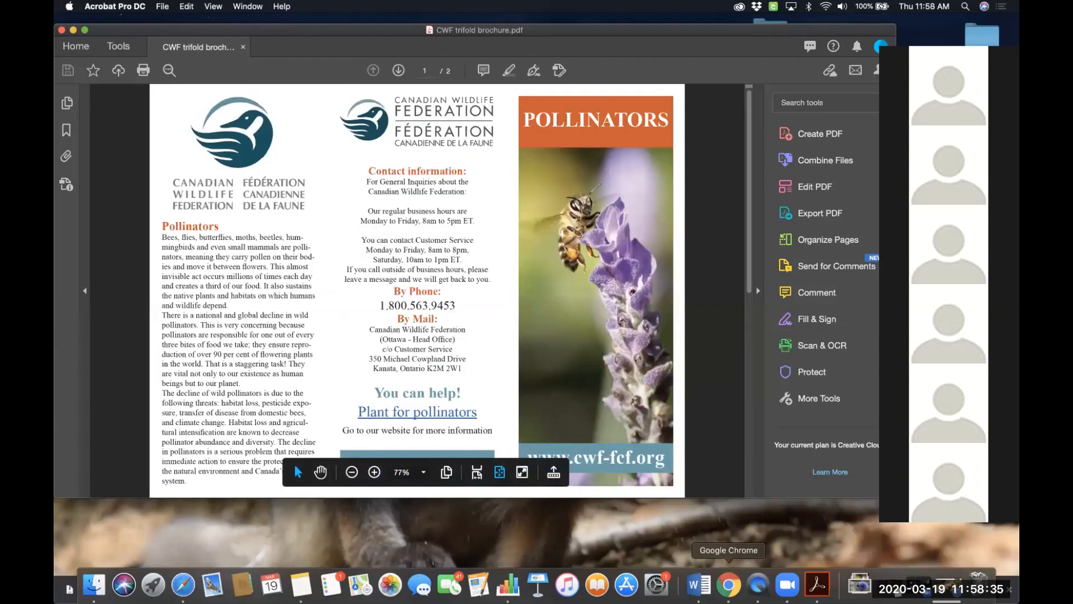
click(729, 584)
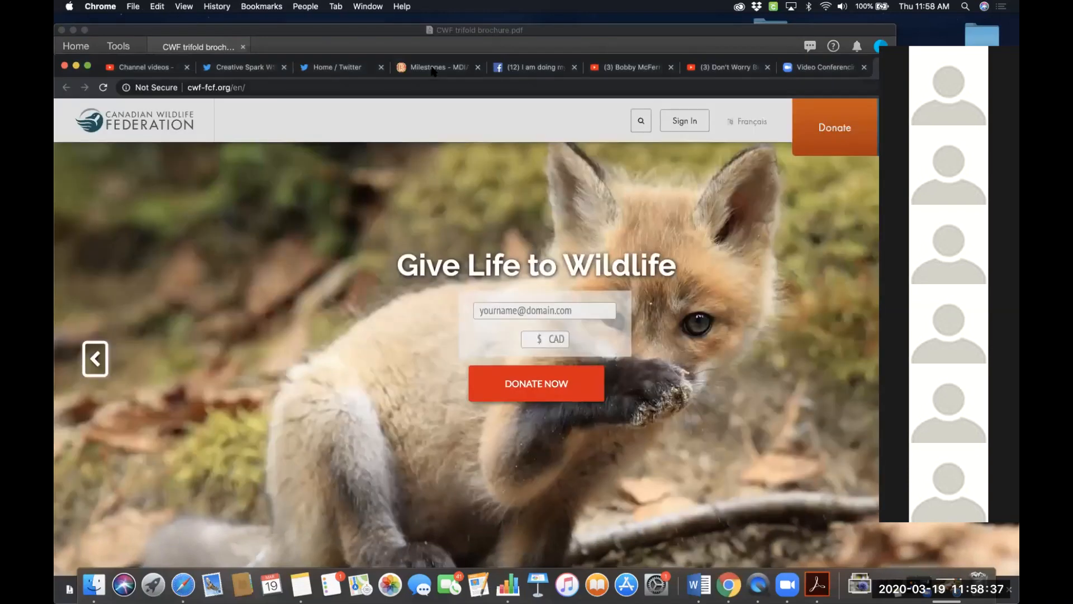
click(433, 69)
scroll(335, 175, up, 5)
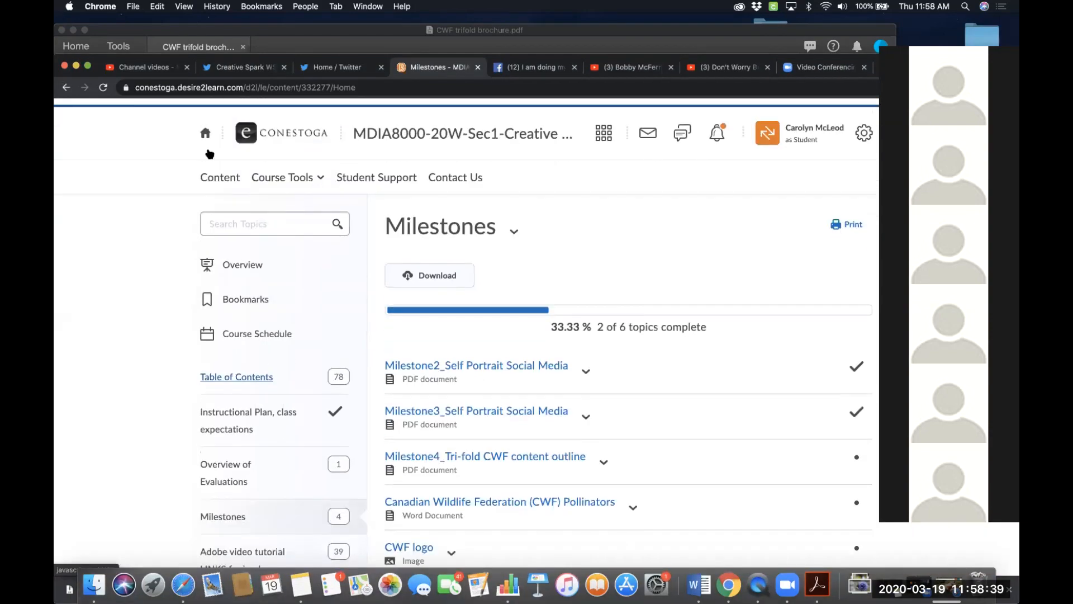
click(285, 172)
click(281, 208)
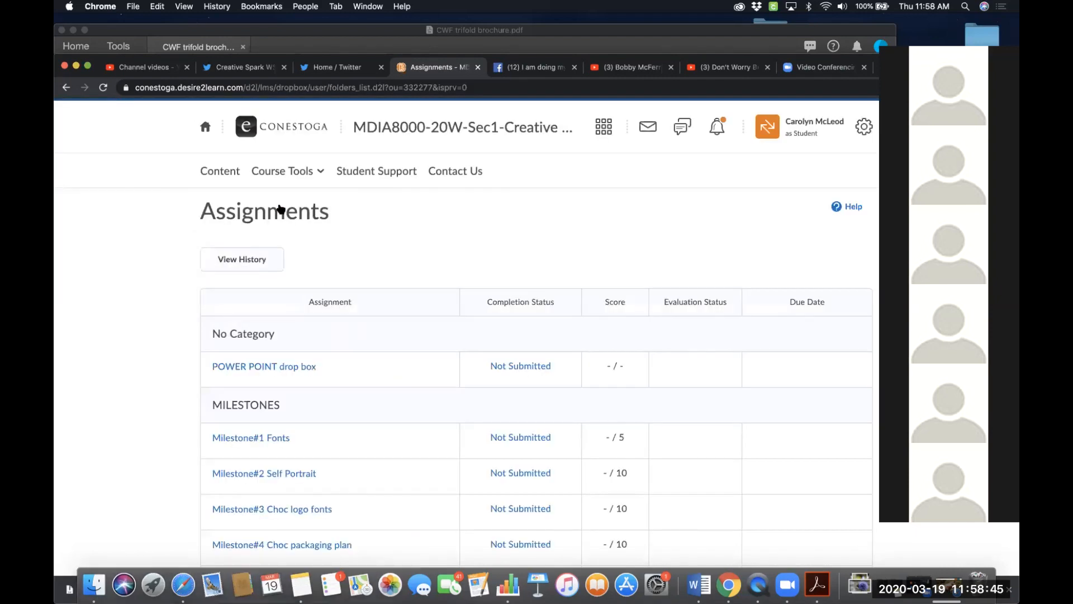
scroll(343, 347, down, 10)
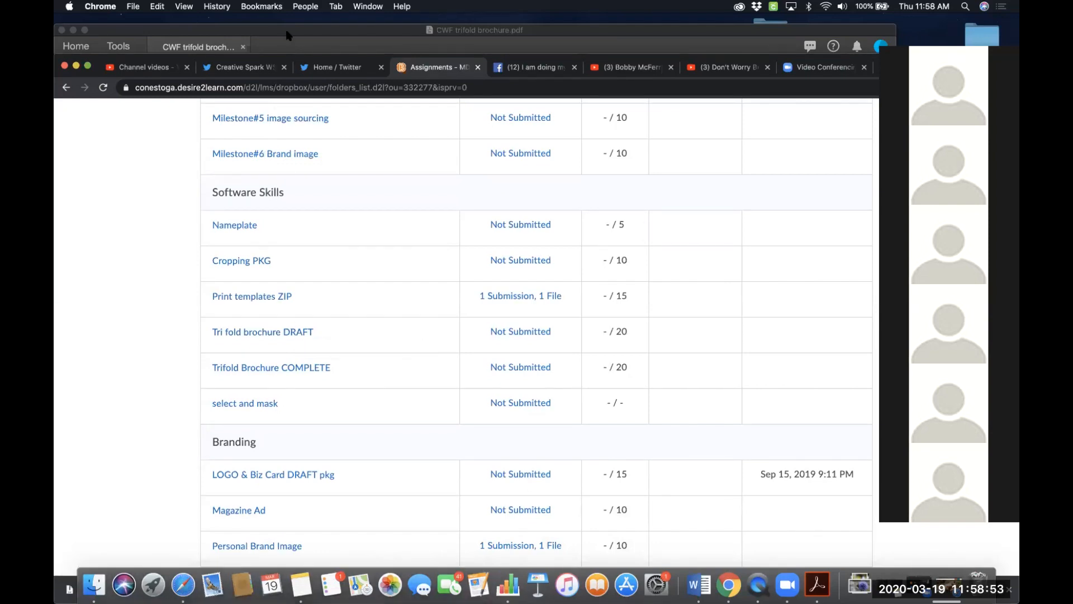
- Close the brochure PDF and the package's Finder window
drag(286, 36, 286, 224)
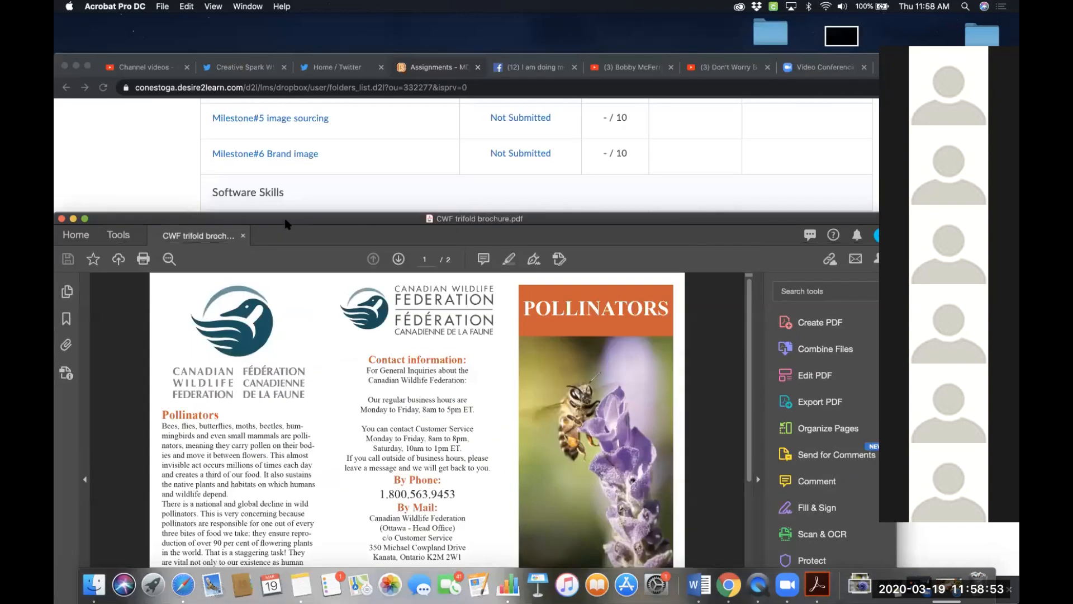
click(76, 66)
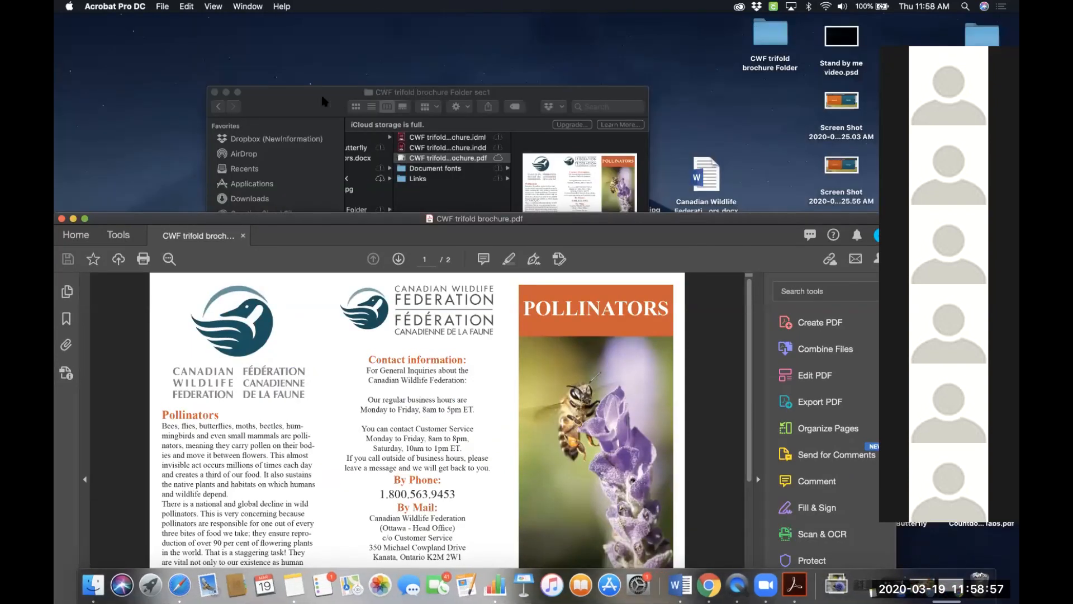
click(228, 98)
click(60, 225)
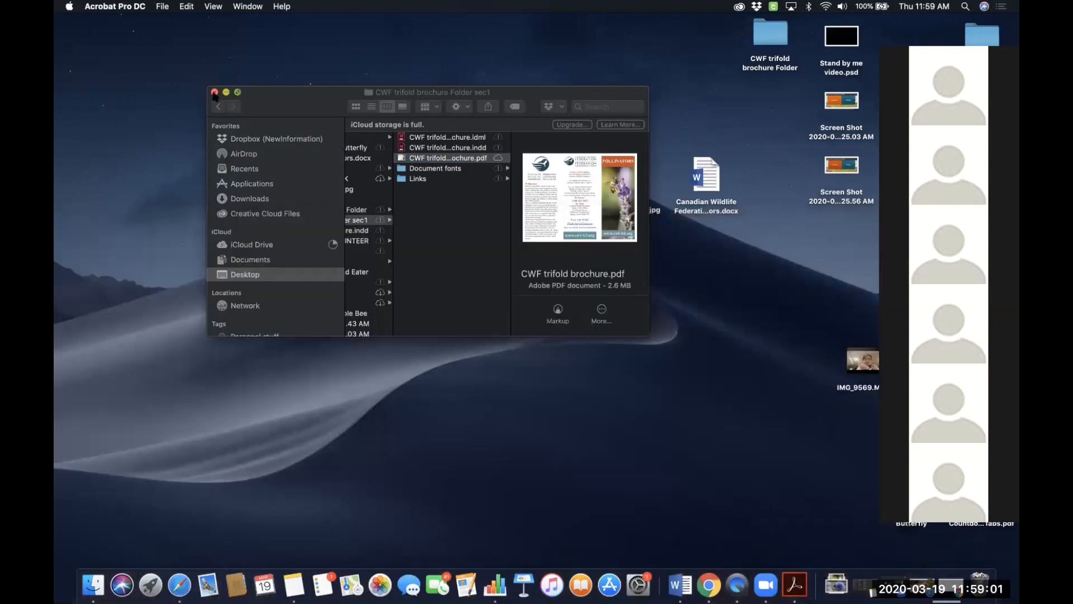
click(215, 93)
- Compress the CWF trifold brochure Folder sec1 package folder on the desktop into a ZIP file
click(351, 126)
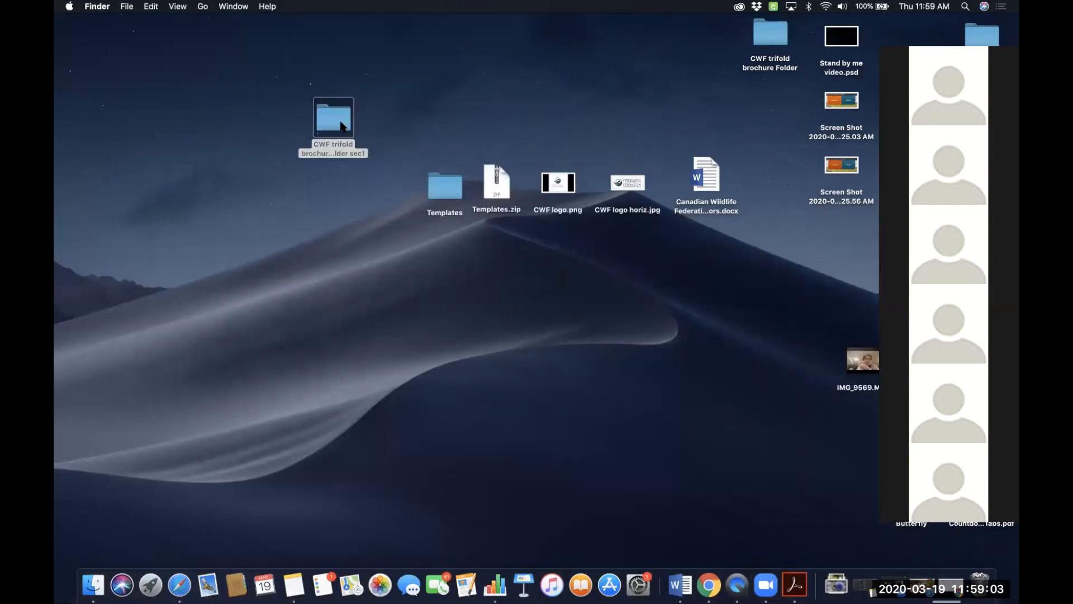
right_click(343, 127)
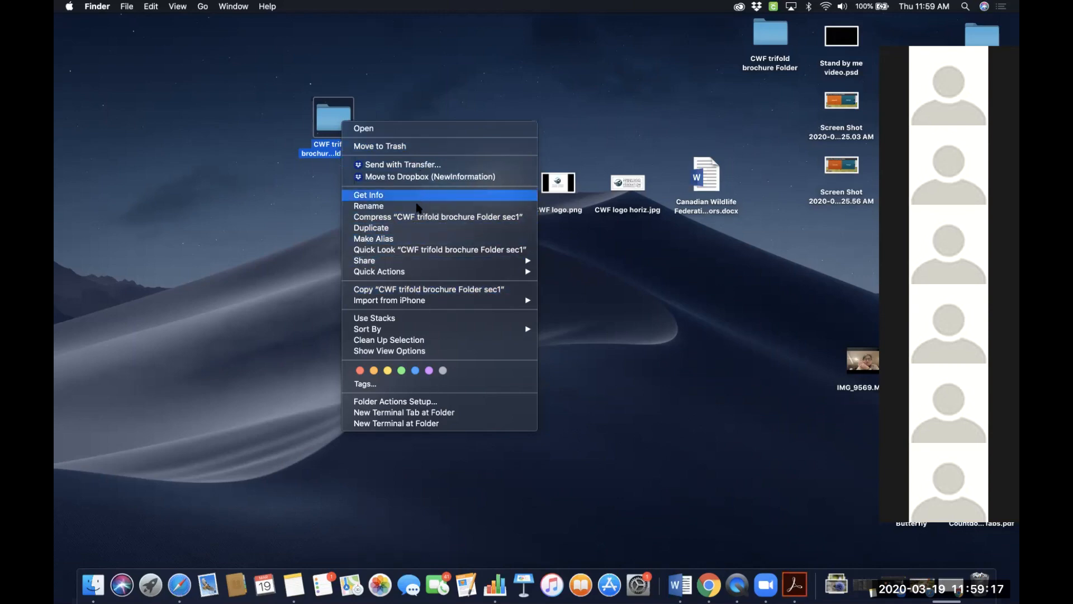
click(416, 217)
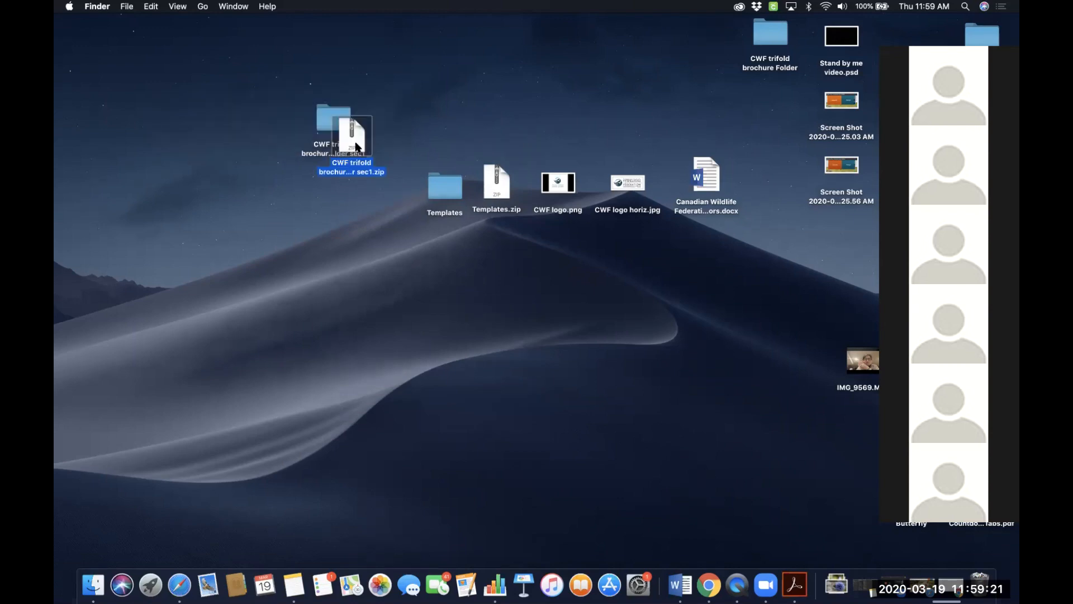
drag(356, 146, 423, 95)
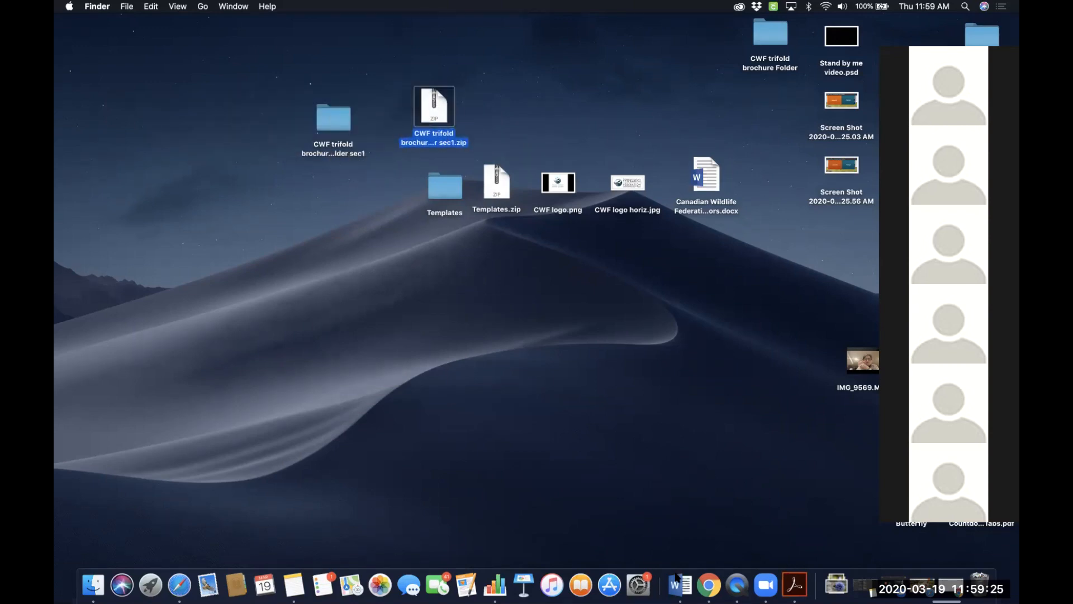
- Open the Tri fold brochure DRAFT assignment and start adding a file from My Computer
click(709, 584)
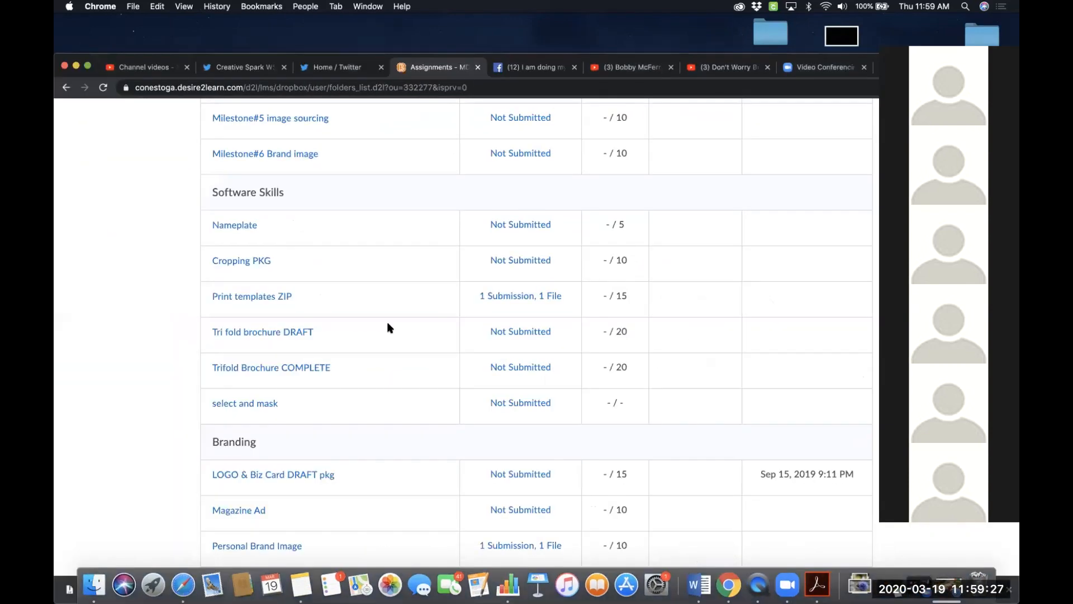
click(296, 334)
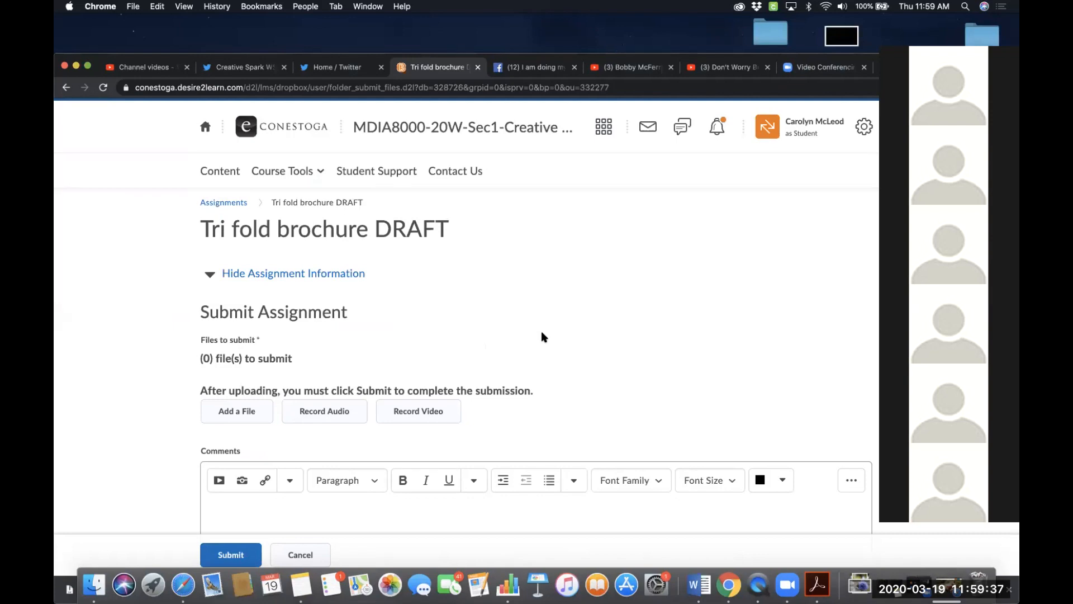
scroll(541, 336, down, 1)
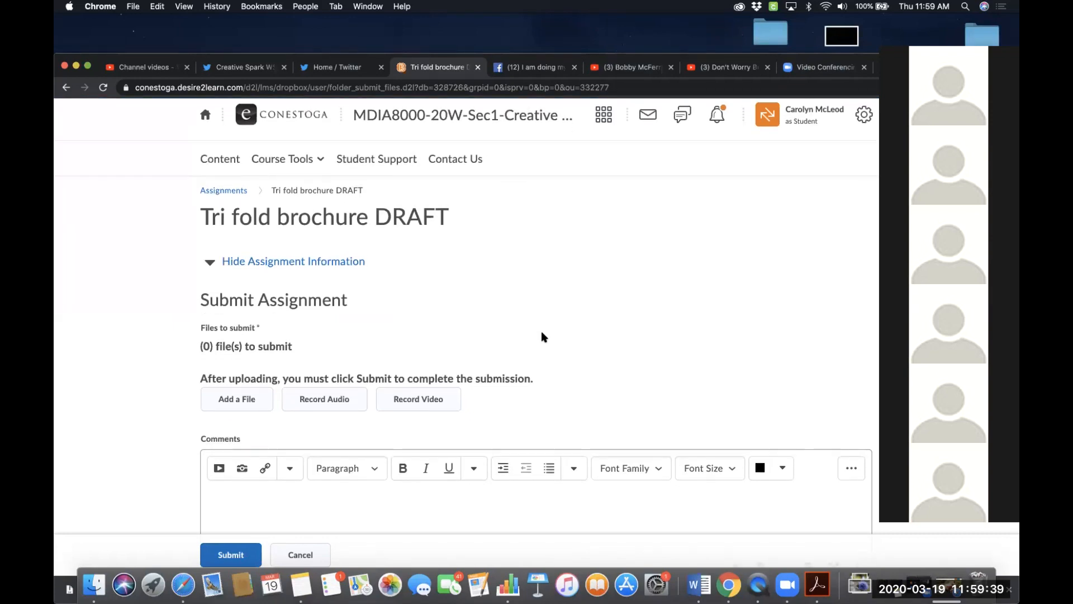
click(244, 396)
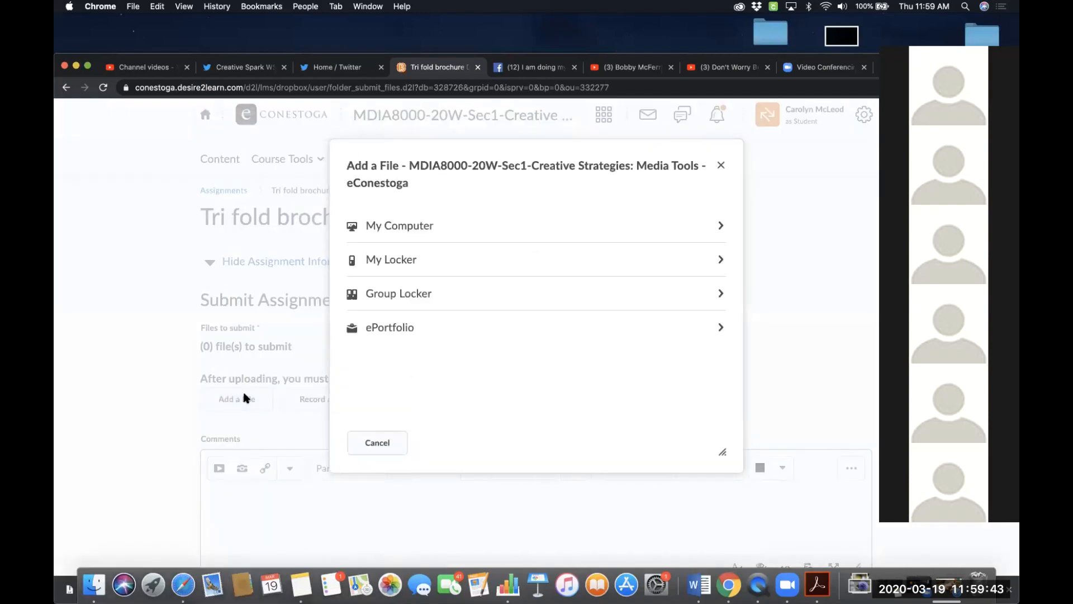
click(413, 227)
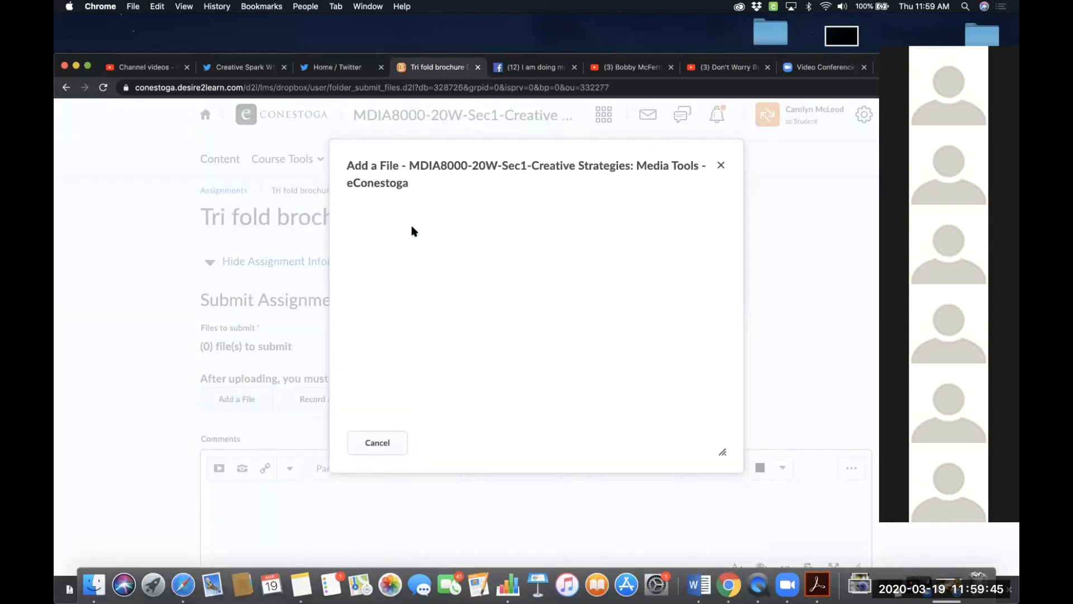
click(407, 263)
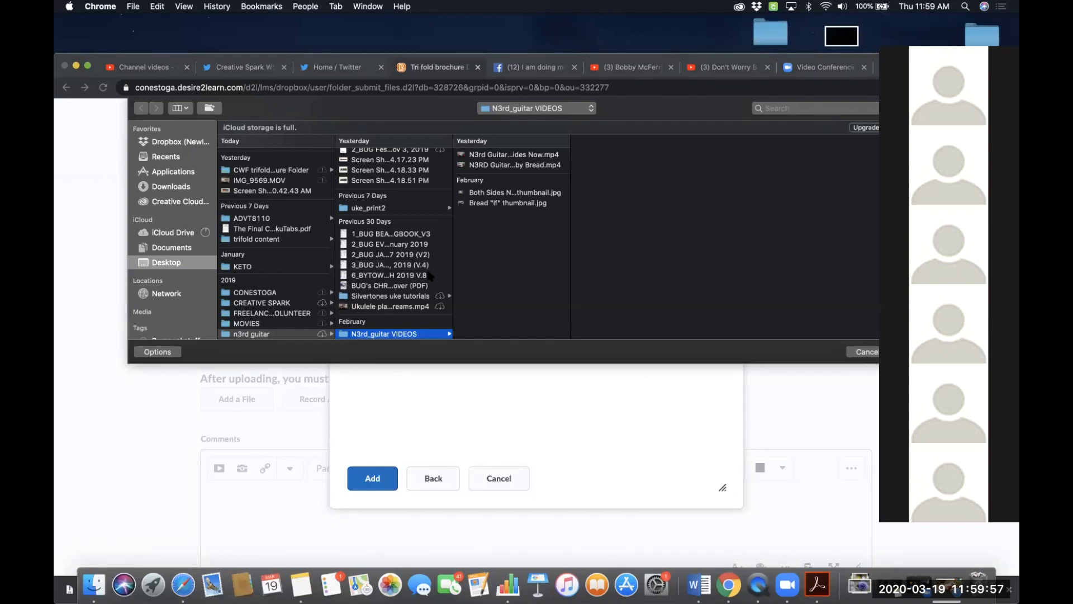
- Choose CWF trifold brochure Folder sec1.zip from the Desktop and add it to the submission
scroll(422, 273, down, 3)
scroll(422, 273, up, 3)
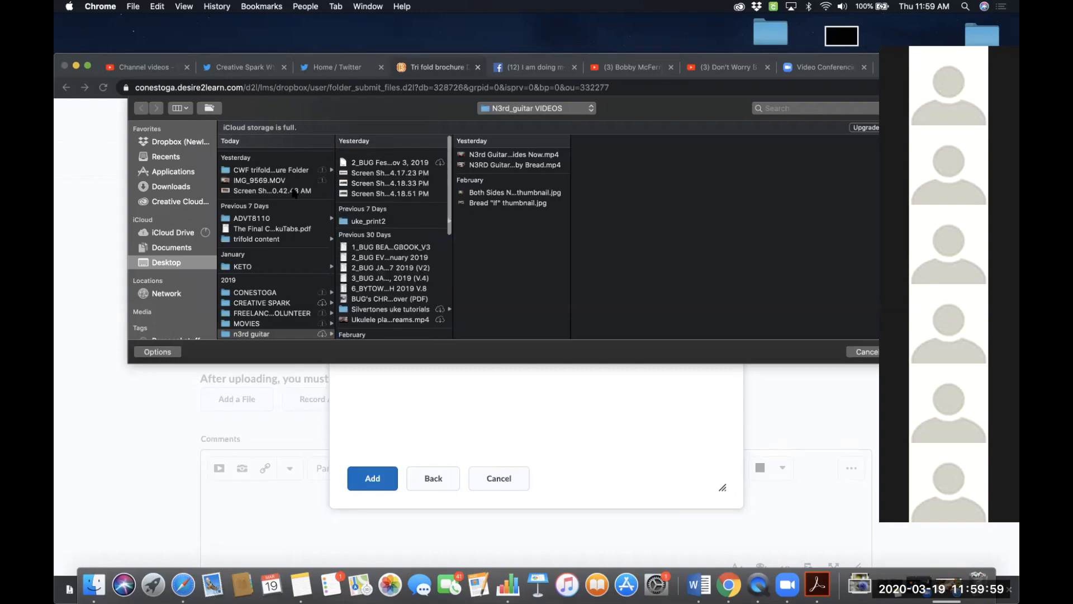
click(170, 261)
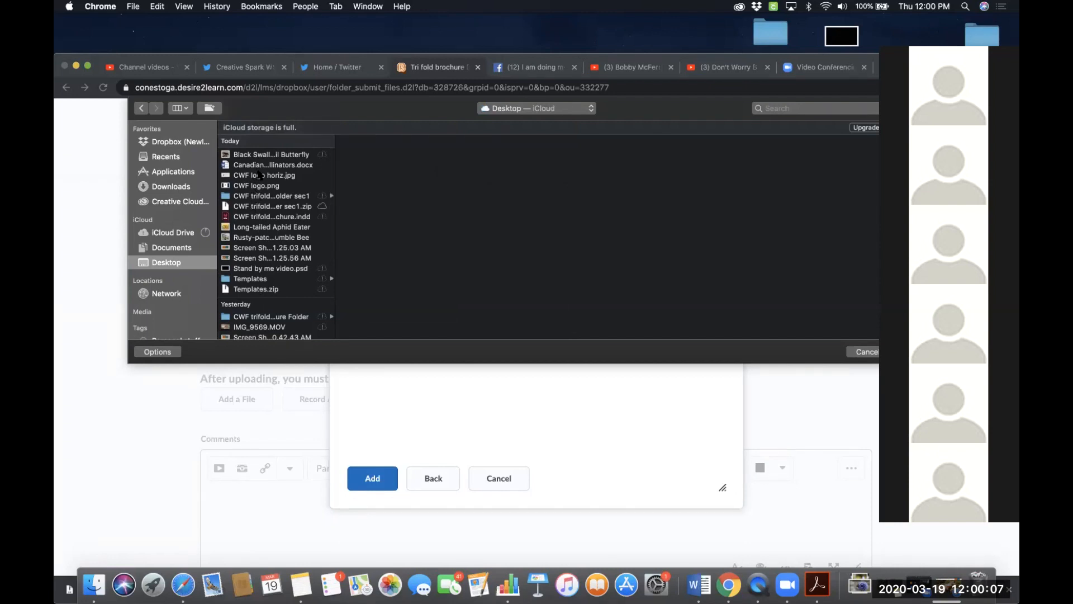
click(306, 206)
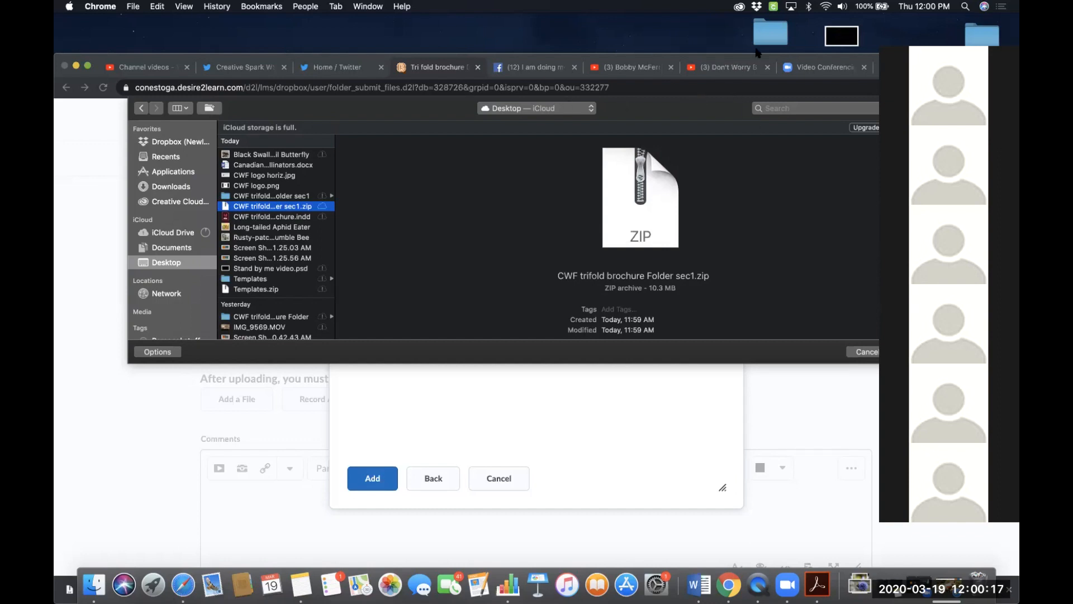
drag(750, 60, 634, 54)
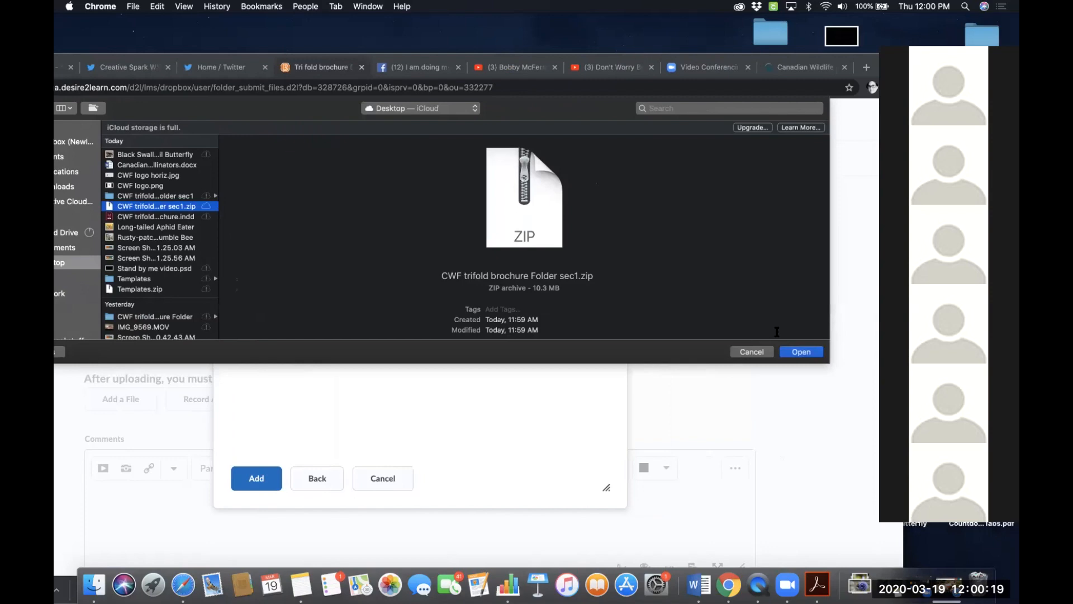
click(801, 351)
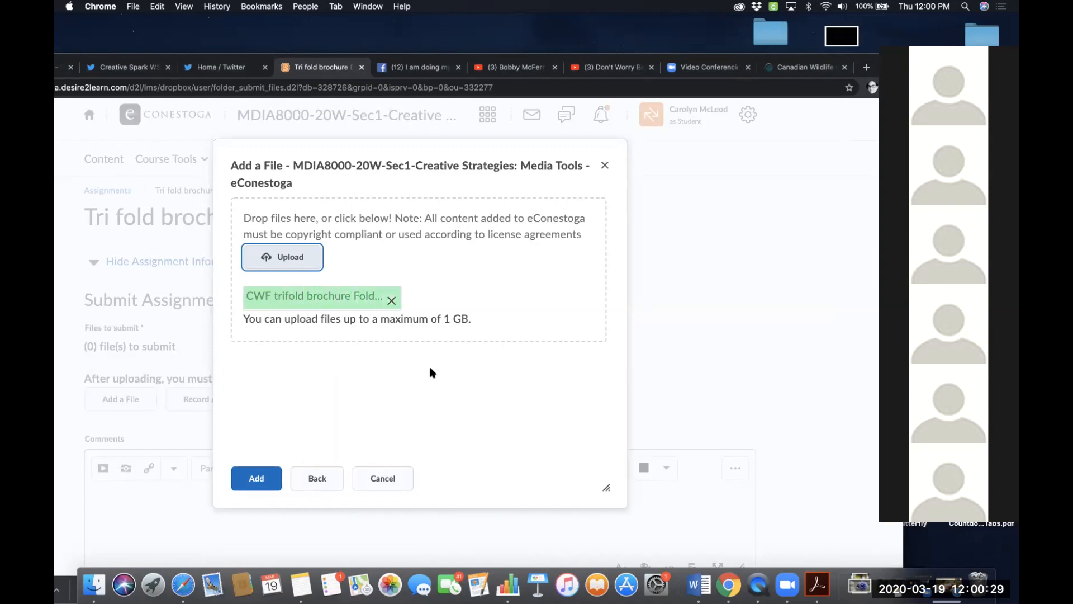
click(257, 478)
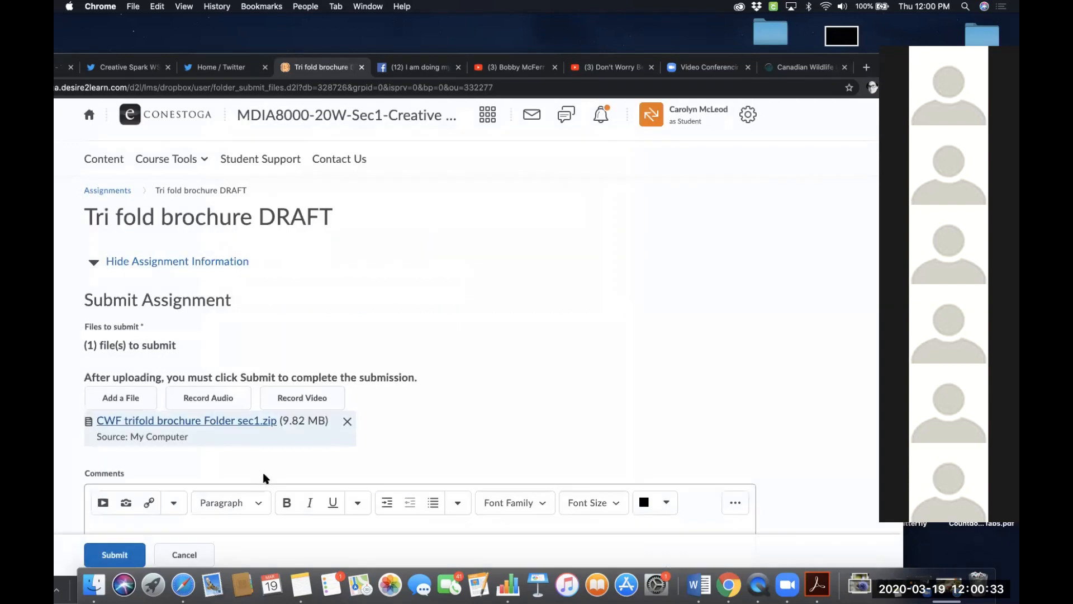
- Submit the assignment and scroll through the submission review page
scroll(524, 400, down, 2)
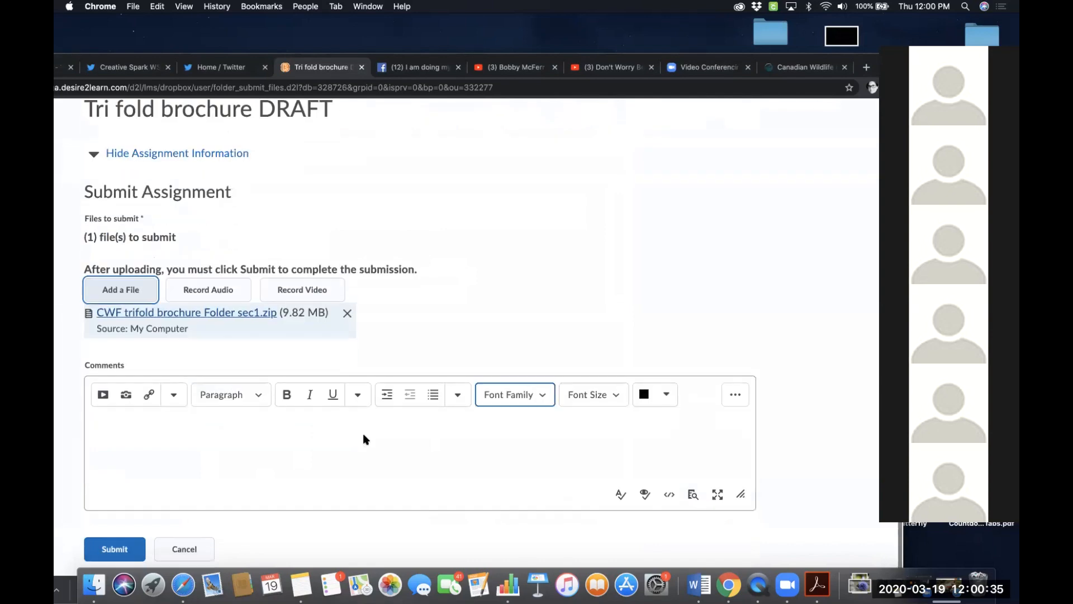
click(113, 550)
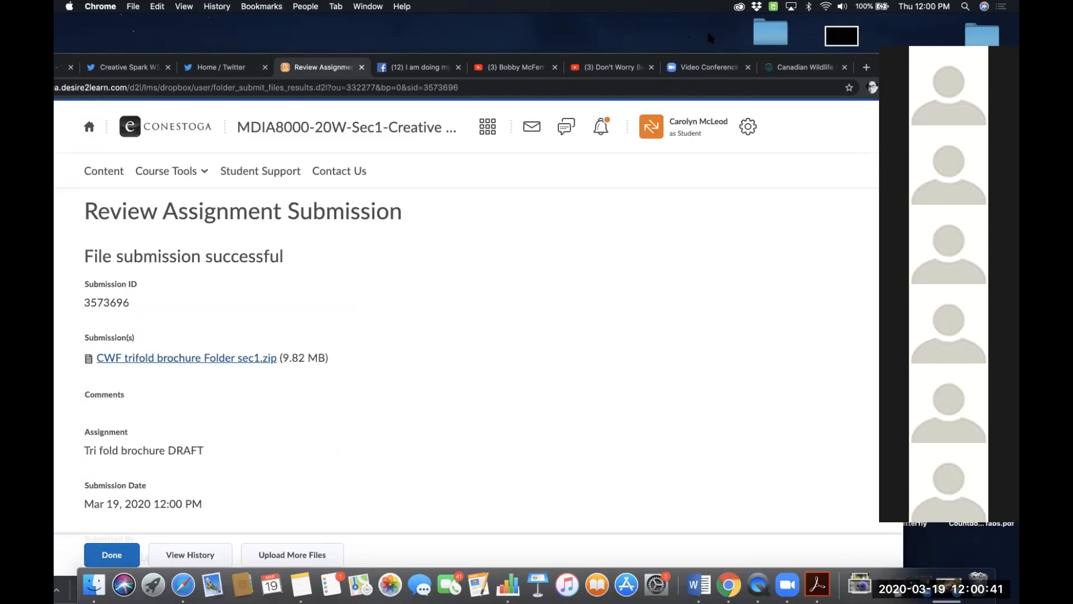
drag(693, 56, 830, 57)
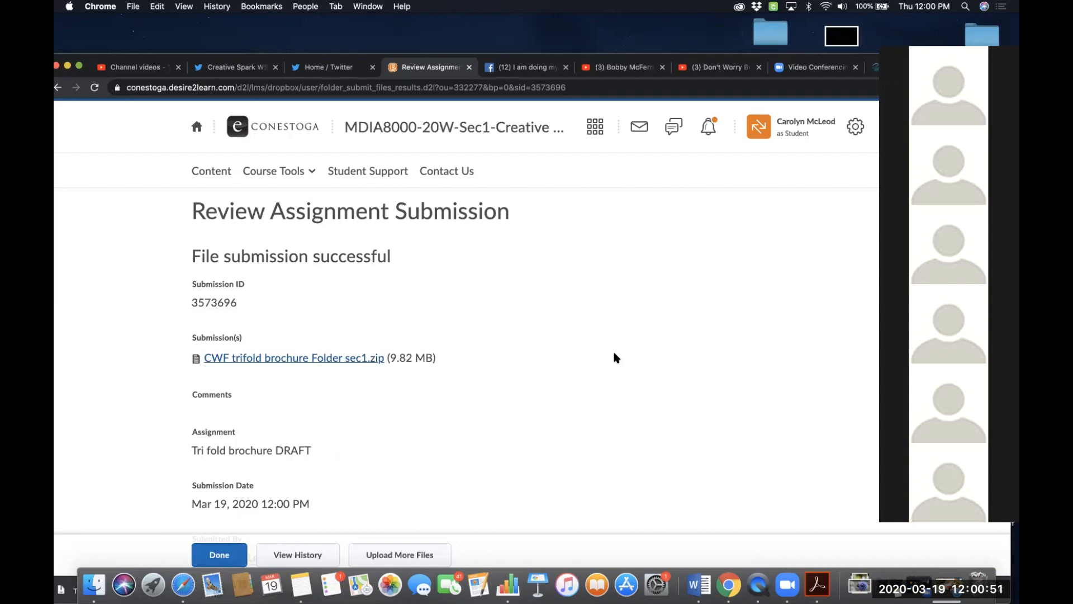
scroll(615, 358, down, 5)
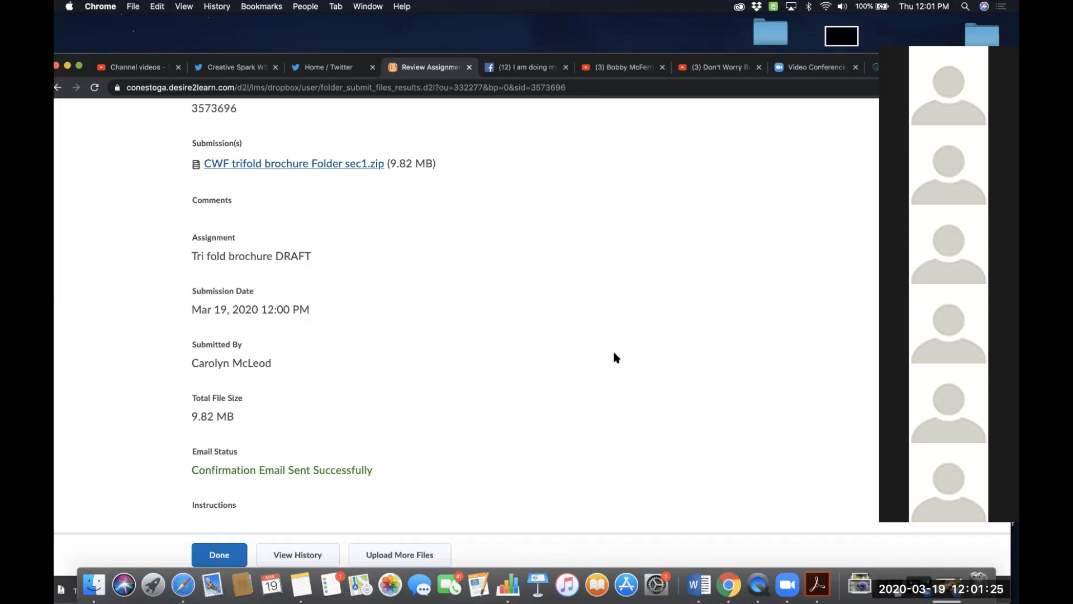
scroll(615, 358, up, 5)
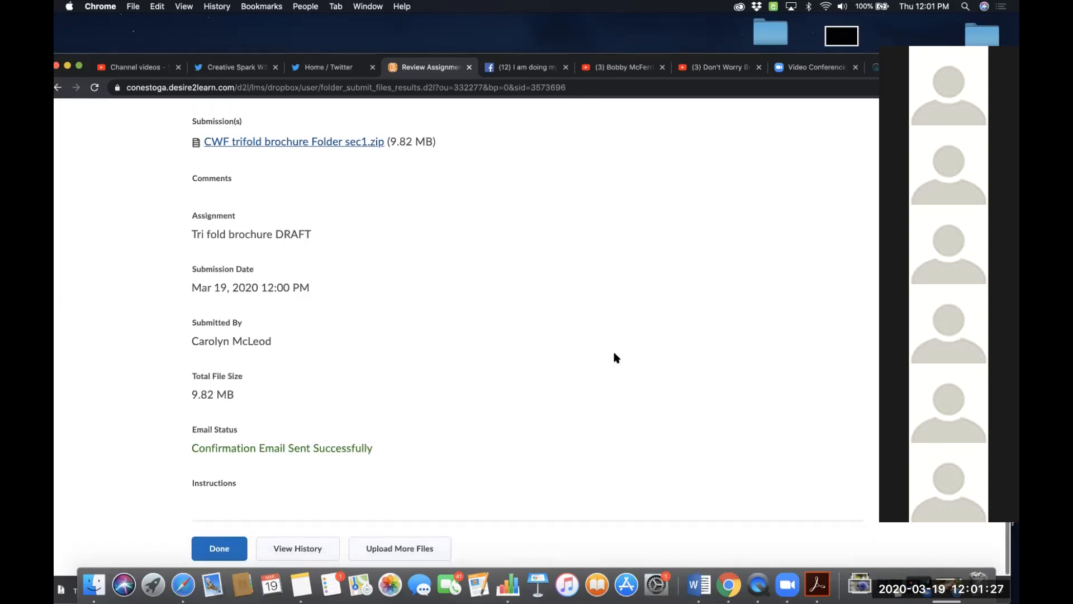